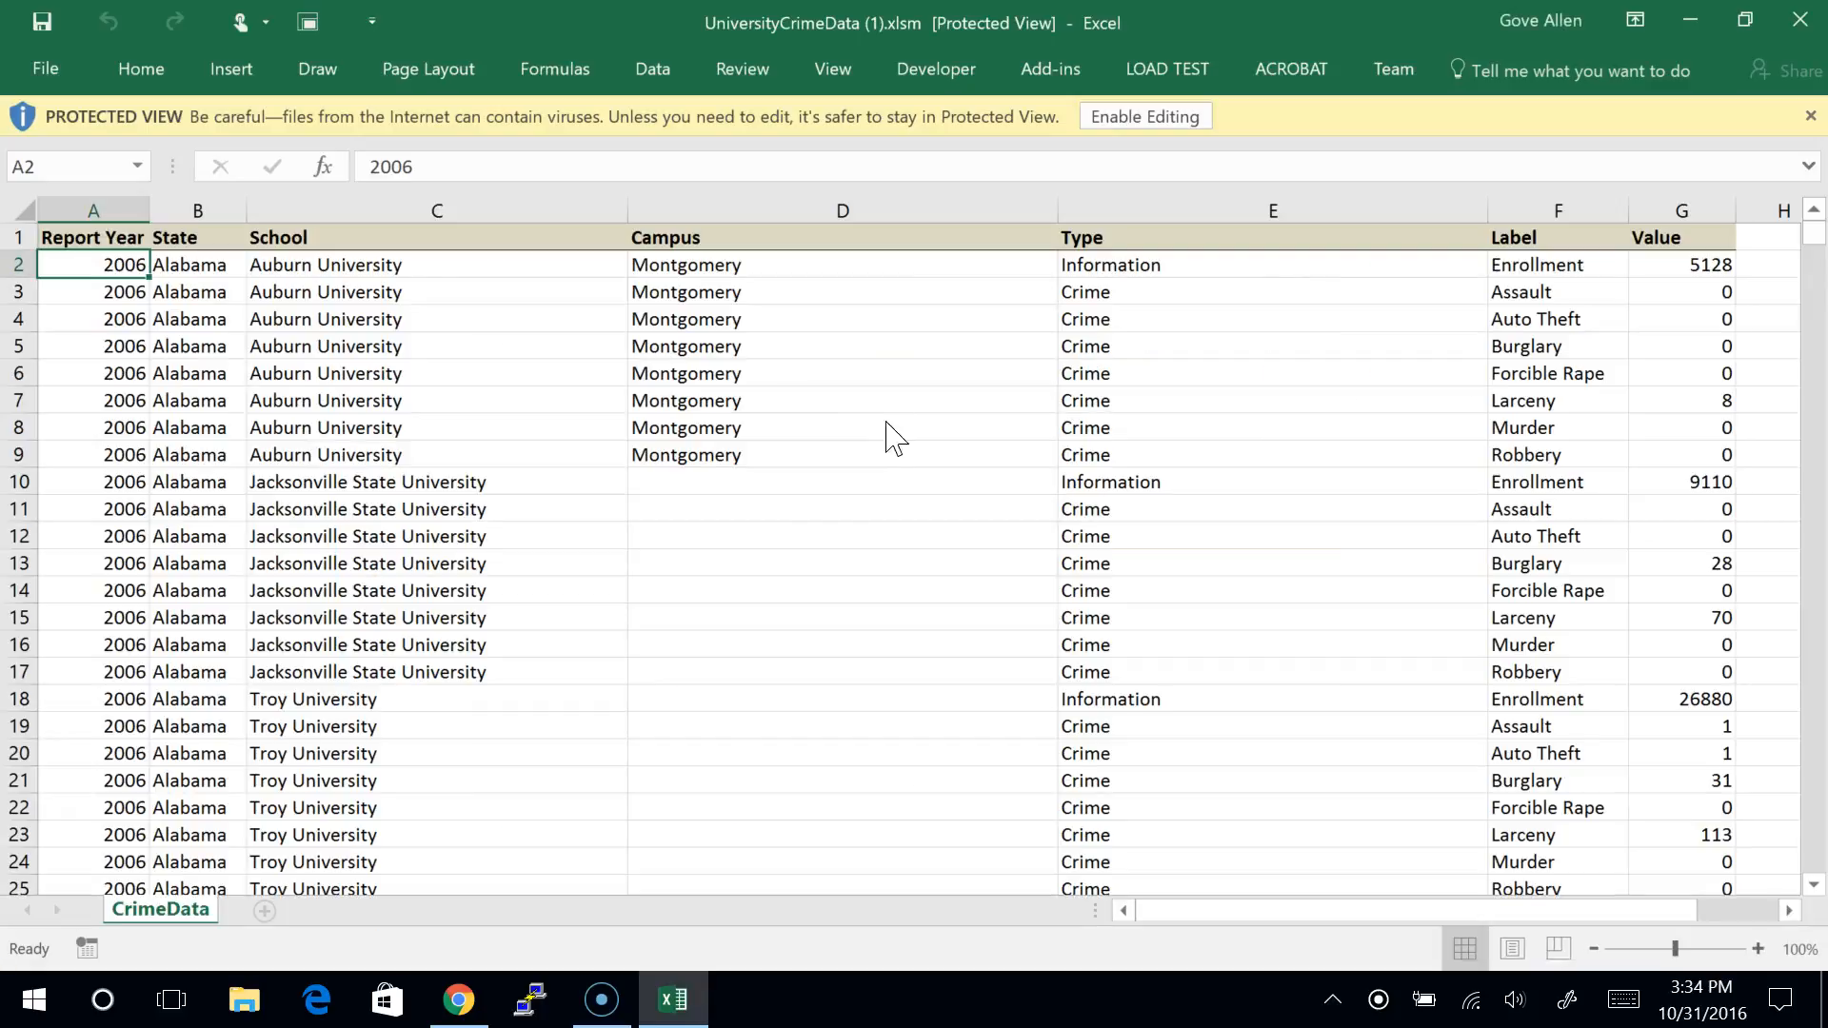
Step: Enable editing for the UniversityCrimeData (1).xlsm workbook
{"action": "left_click", "coordinate": [1164, 118]}
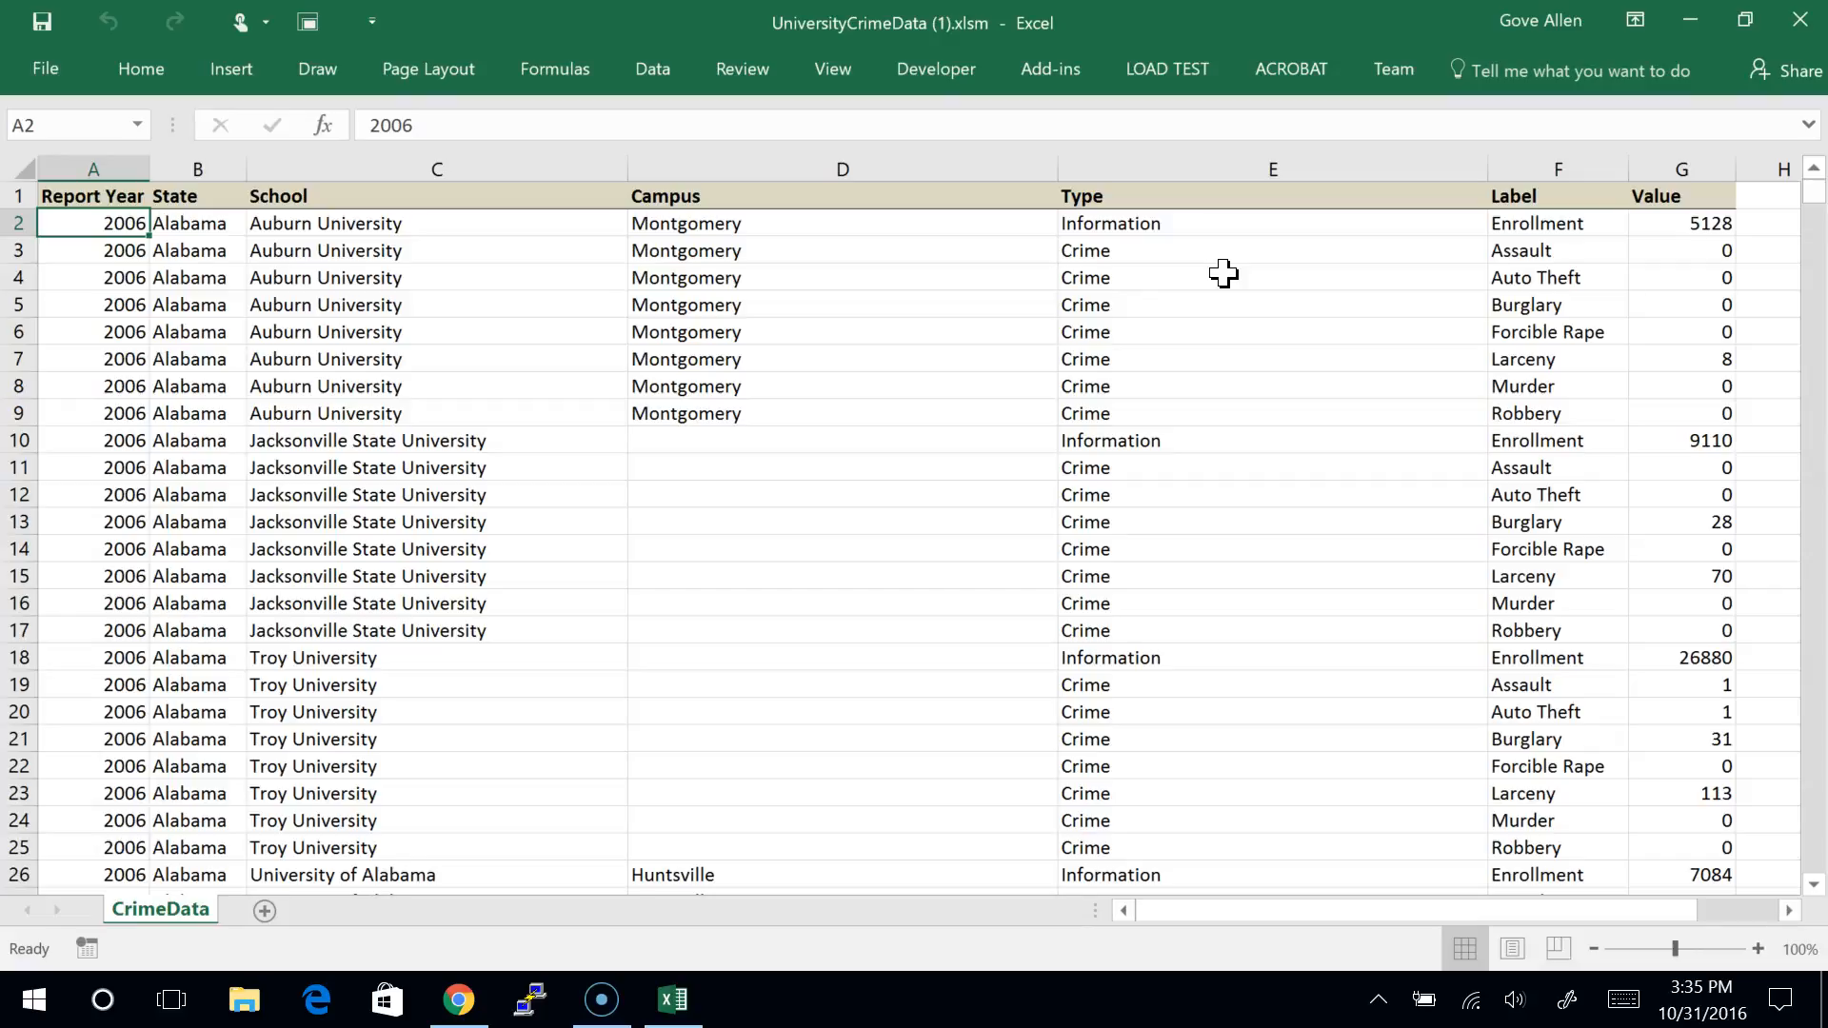
Step: Examine the extent of the crime data, from the first records to the last row and back to the headers
{"action": "scroll", "coordinate": [1013, 371], "scroll_direction": "down", "scroll_amount": 7}
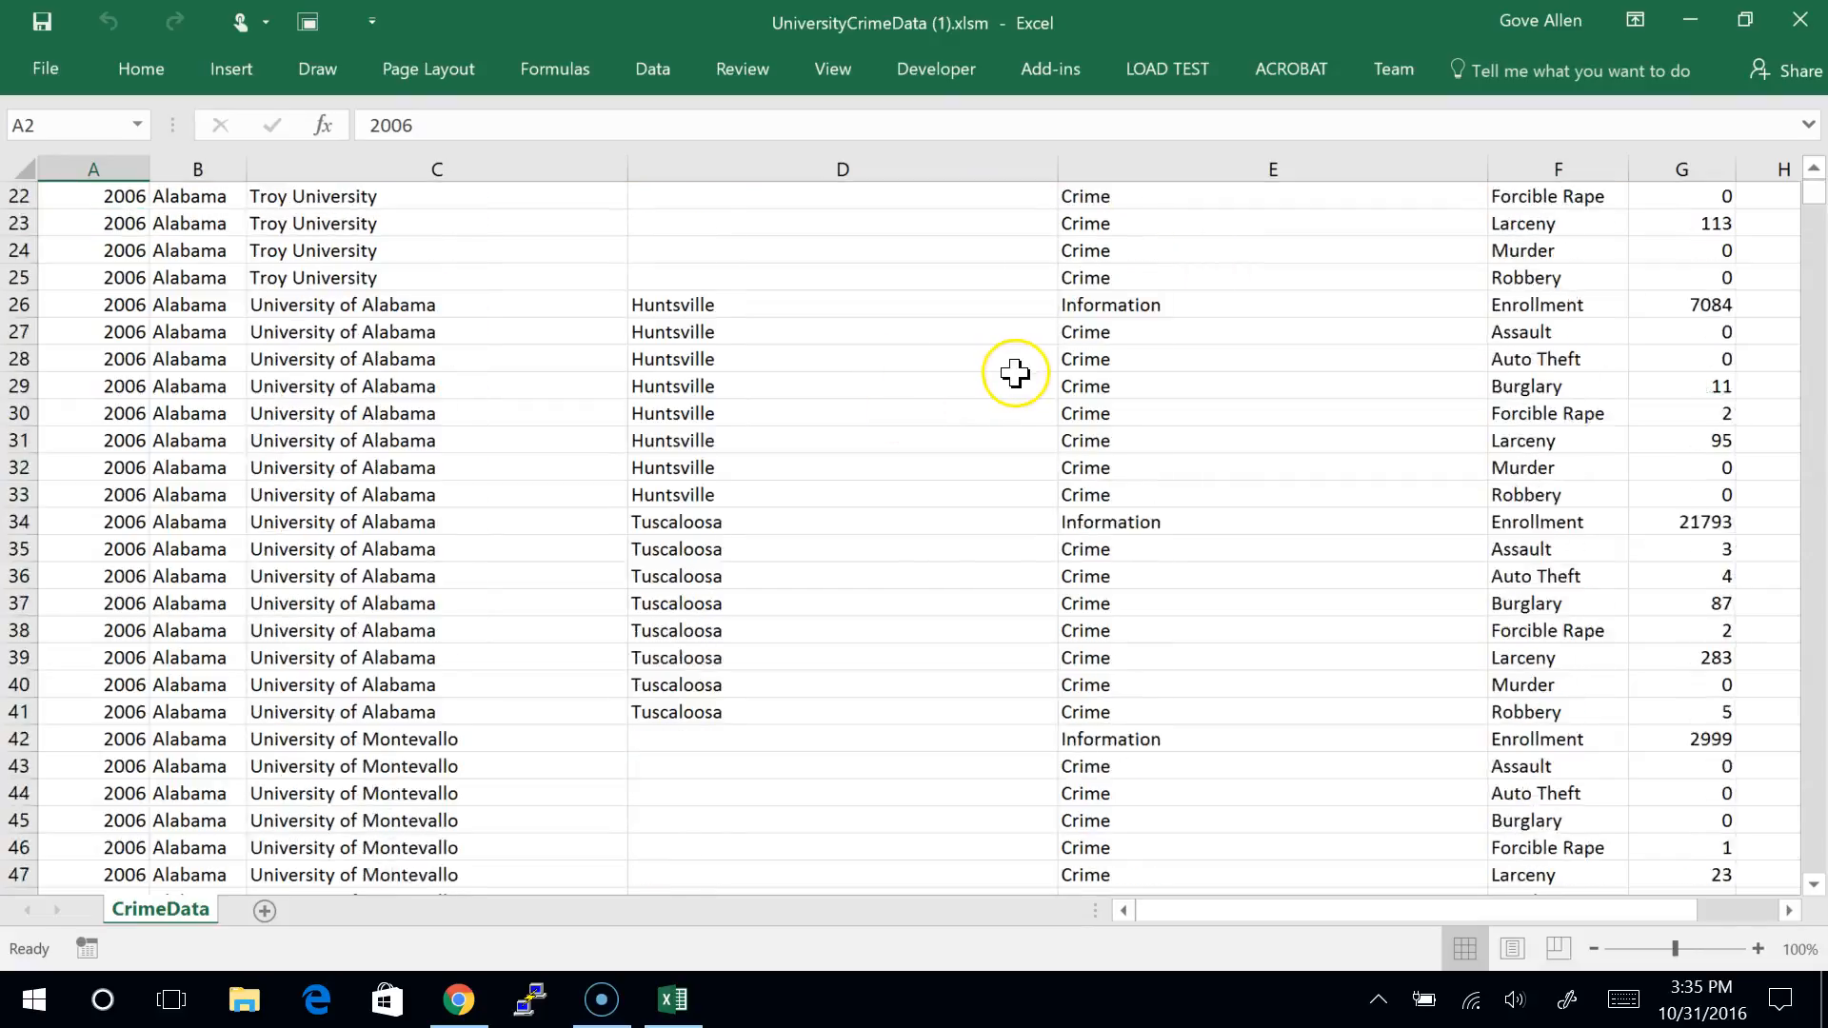
{"action": "scroll", "coordinate": [1015, 373], "scroll_direction": "down", "scroll_amount": 6}
{"action": "left_click", "coordinate": [118, 380]}
{"action": "key", "text": "ctrl+Down"}
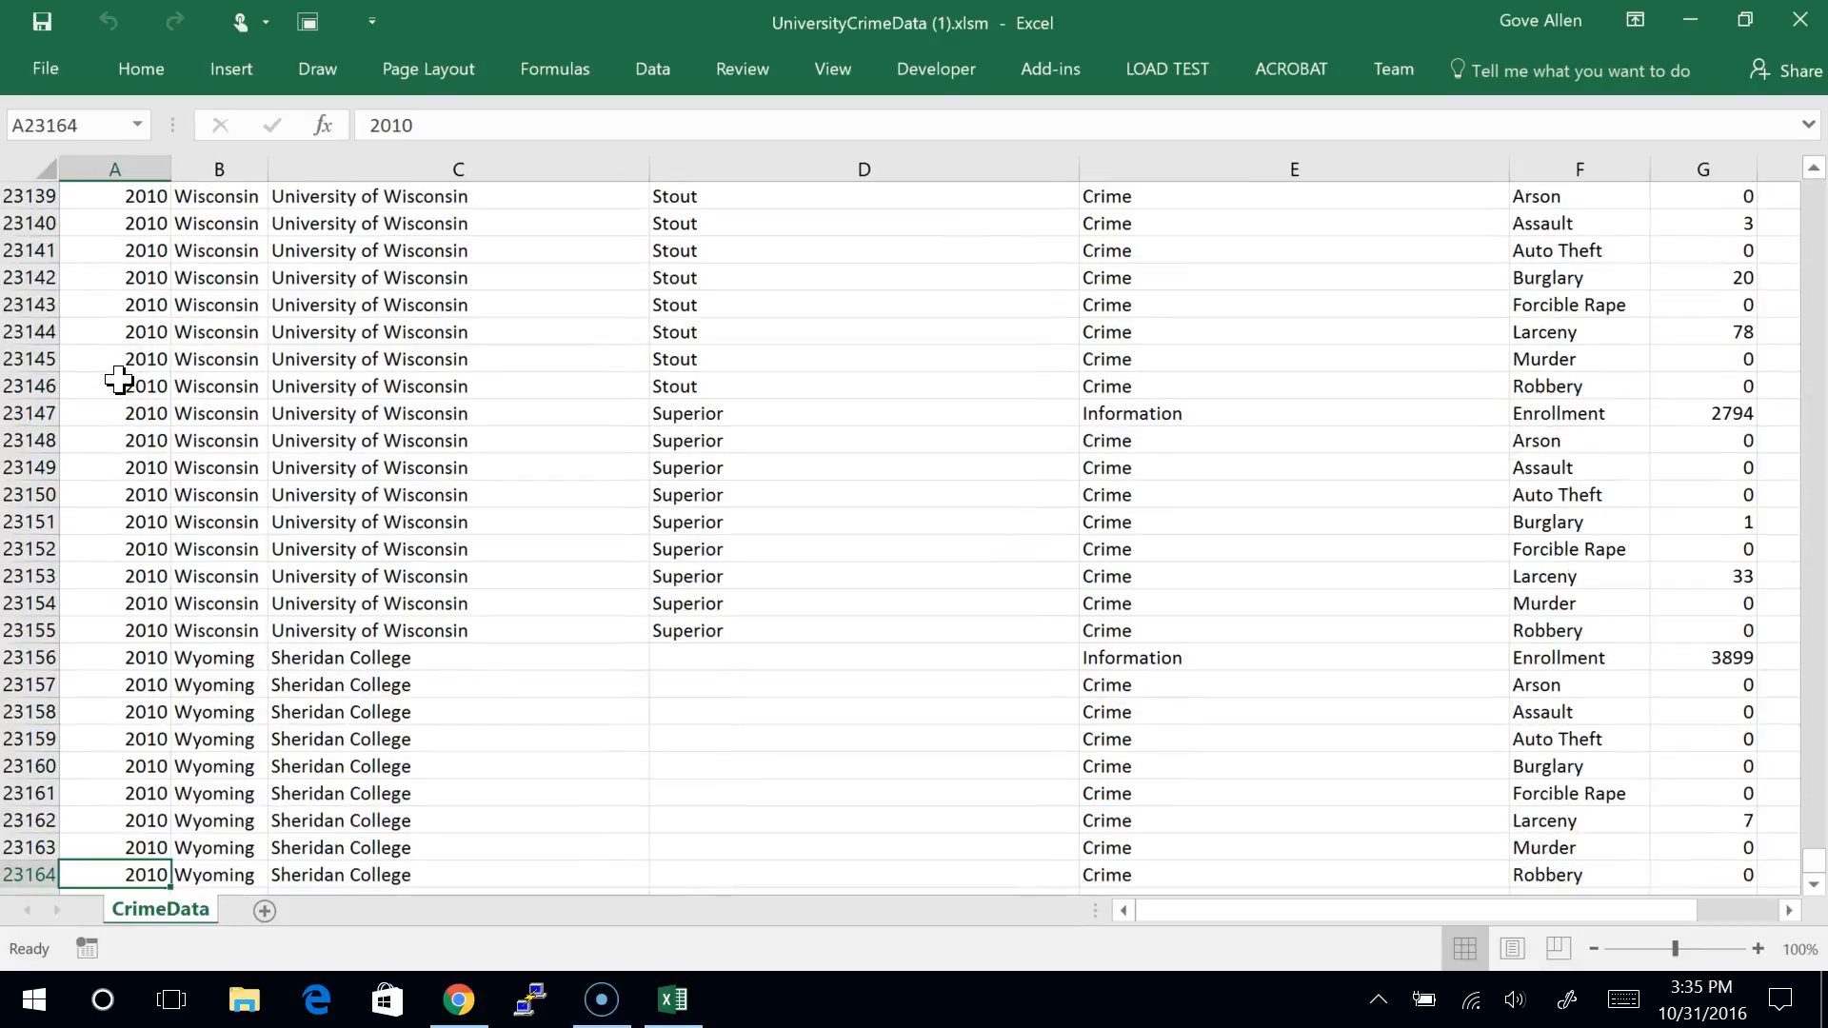
{"action": "key", "text": "Down"}
{"action": "key", "text": "Down"}
{"action": "key", "text": "Down"}
{"action": "key", "text": "Up"}
{"action": "key", "text": "Up"}
{"action": "key", "text": "Up"}
{"action": "key", "text": "End"}
{"action": "key", "text": "Up"}
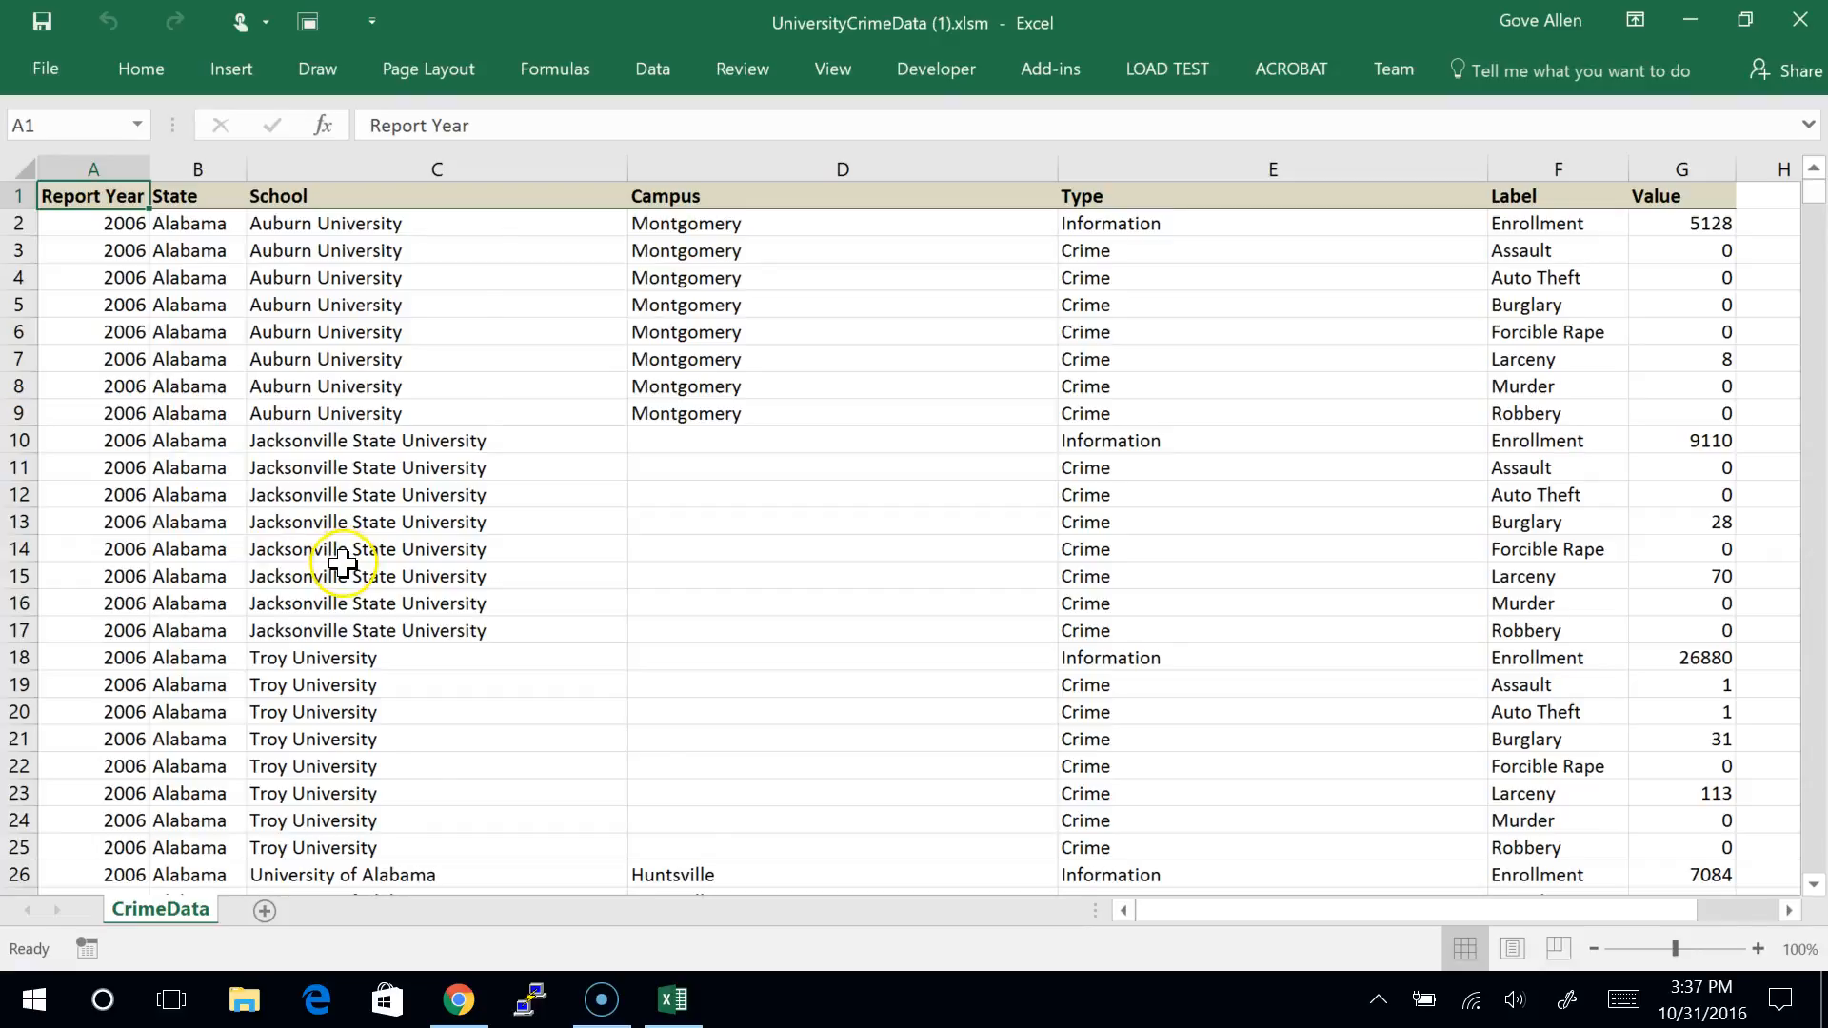
{"action": "scroll", "coordinate": [342, 562], "scroll_direction": "down", "scroll_amount": 19}
{"action": "scroll", "coordinate": [343, 569], "scroll_direction": "up", "scroll_amount": 19}
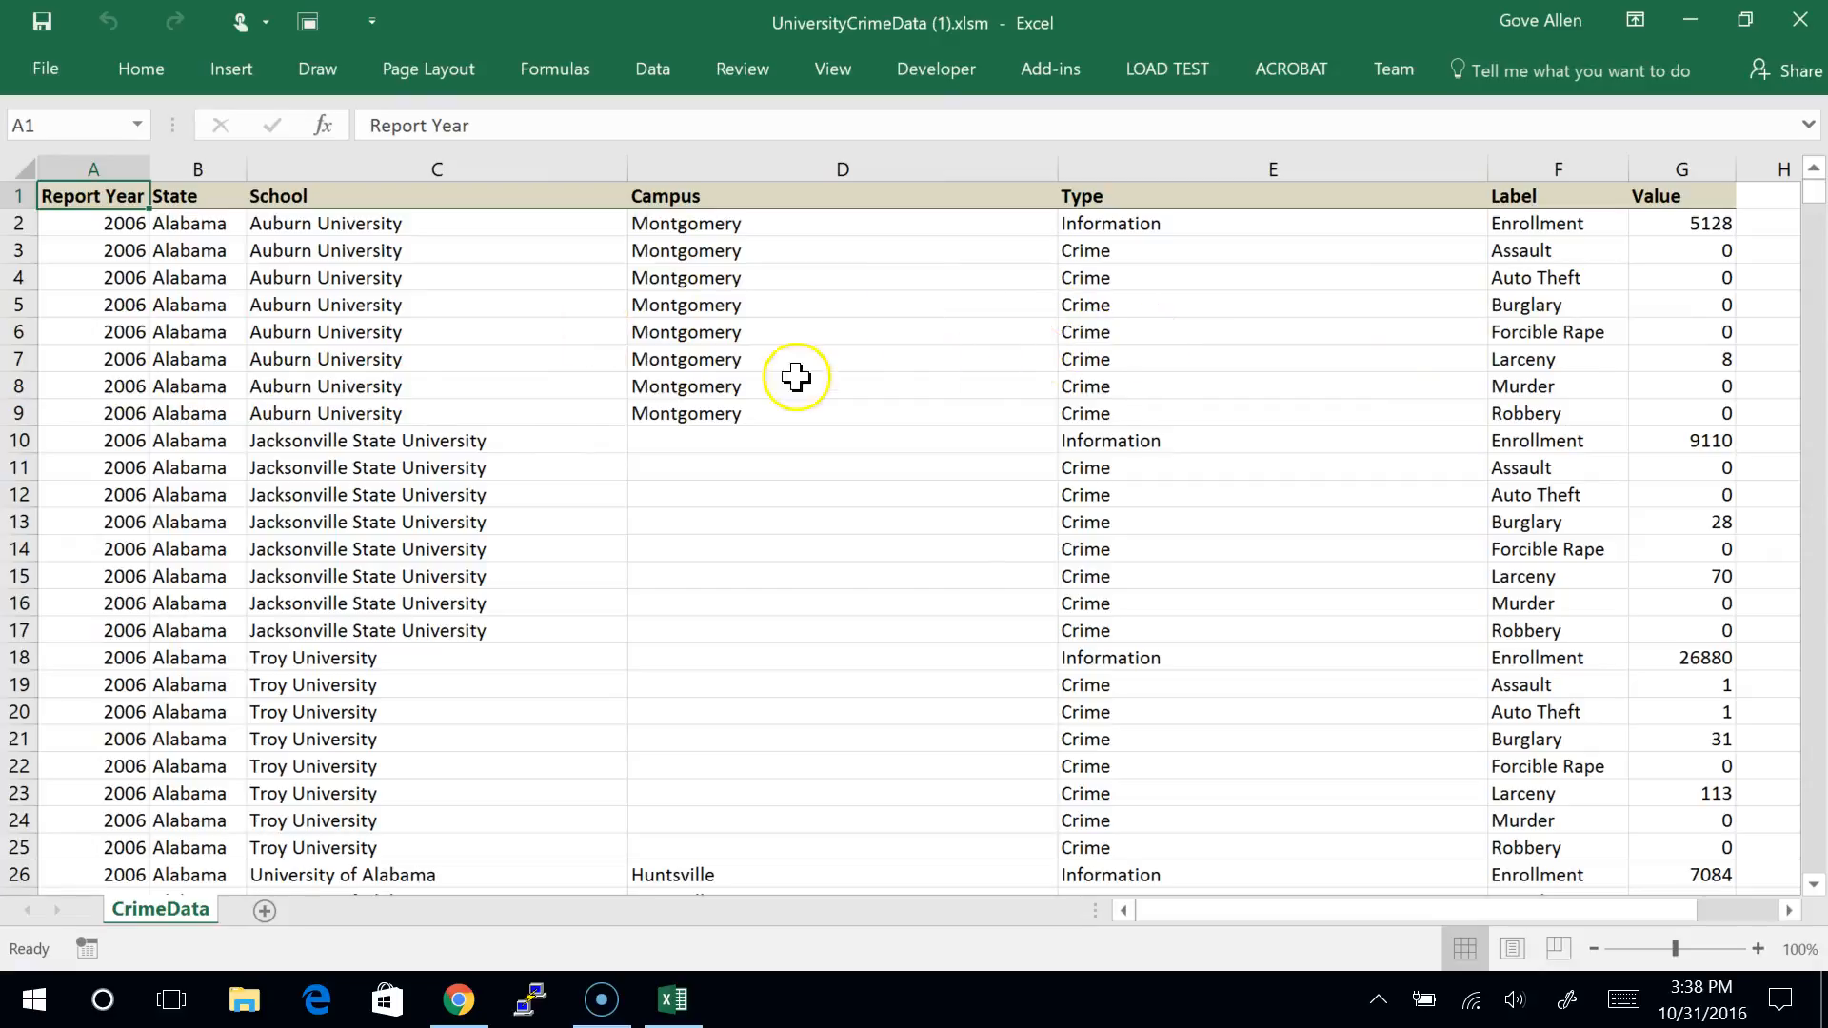
Step: Examine the 2006 Auburn University Montgomery records, comparing the enrollment row with the crime rows beneath it
{"action": "left_click", "coordinate": [24, 224]}
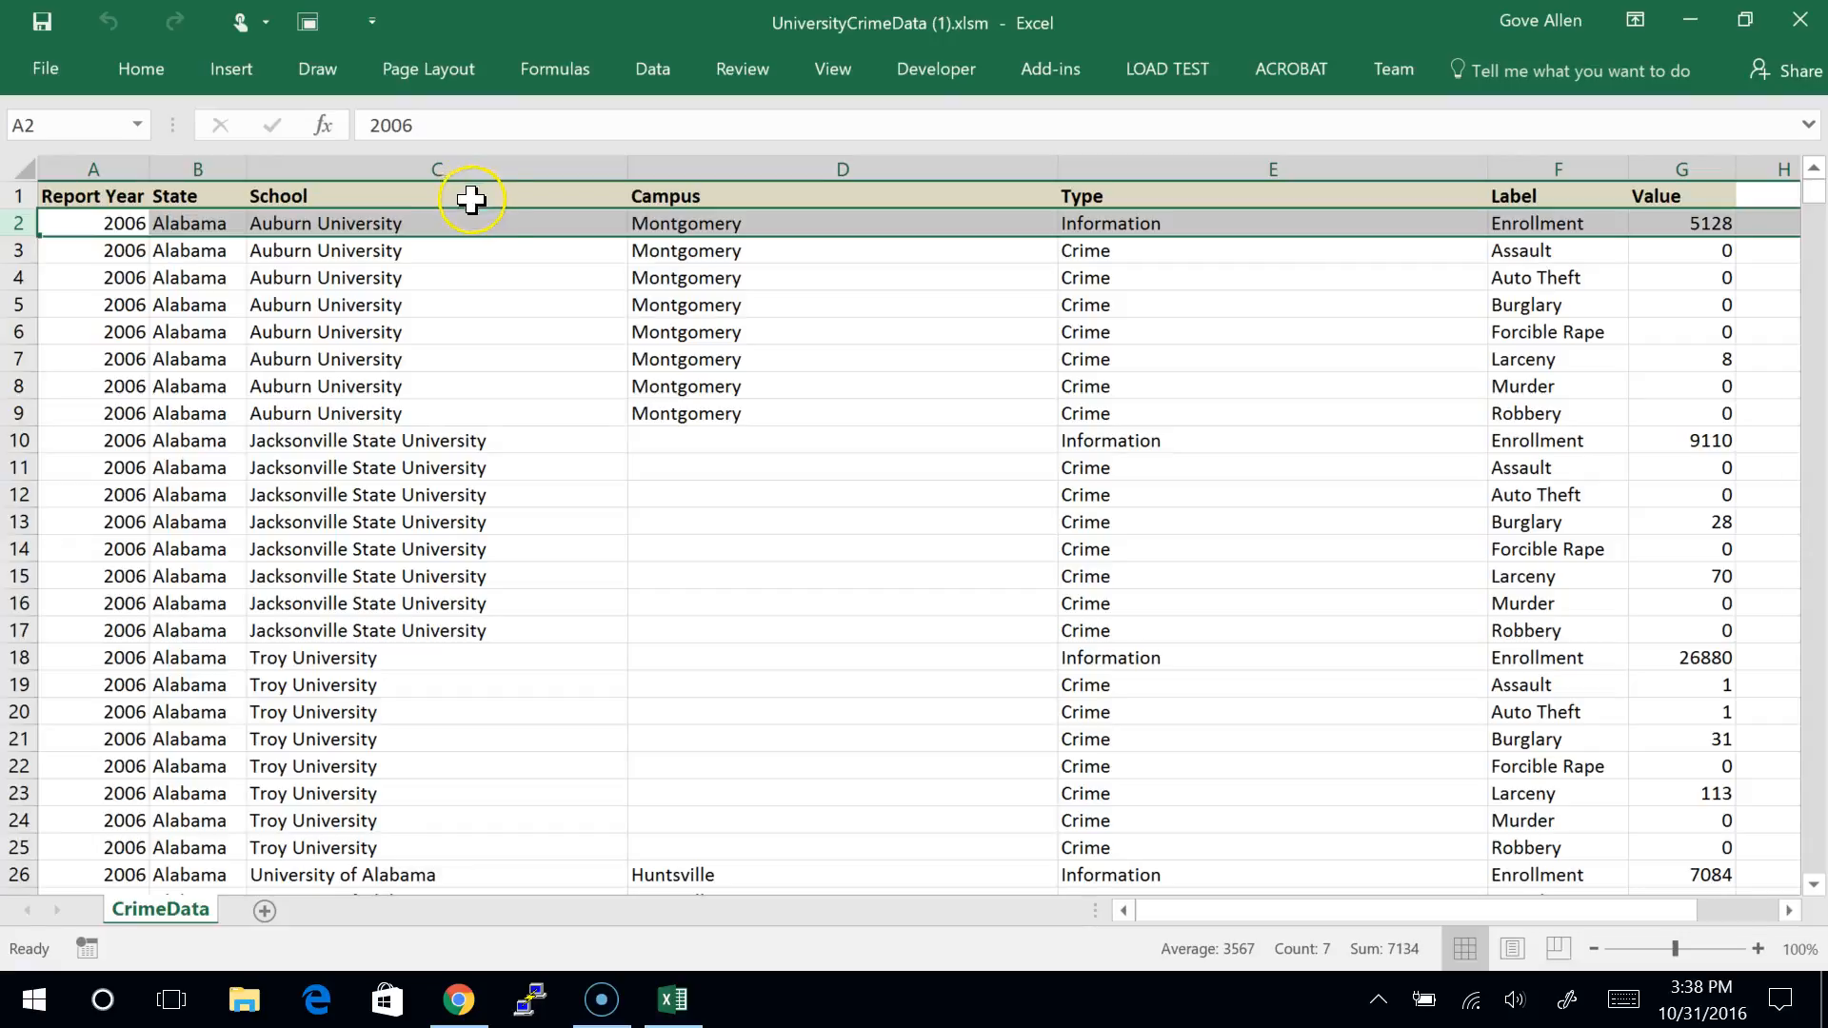
{"action": "left_click", "coordinate": [122, 222]}
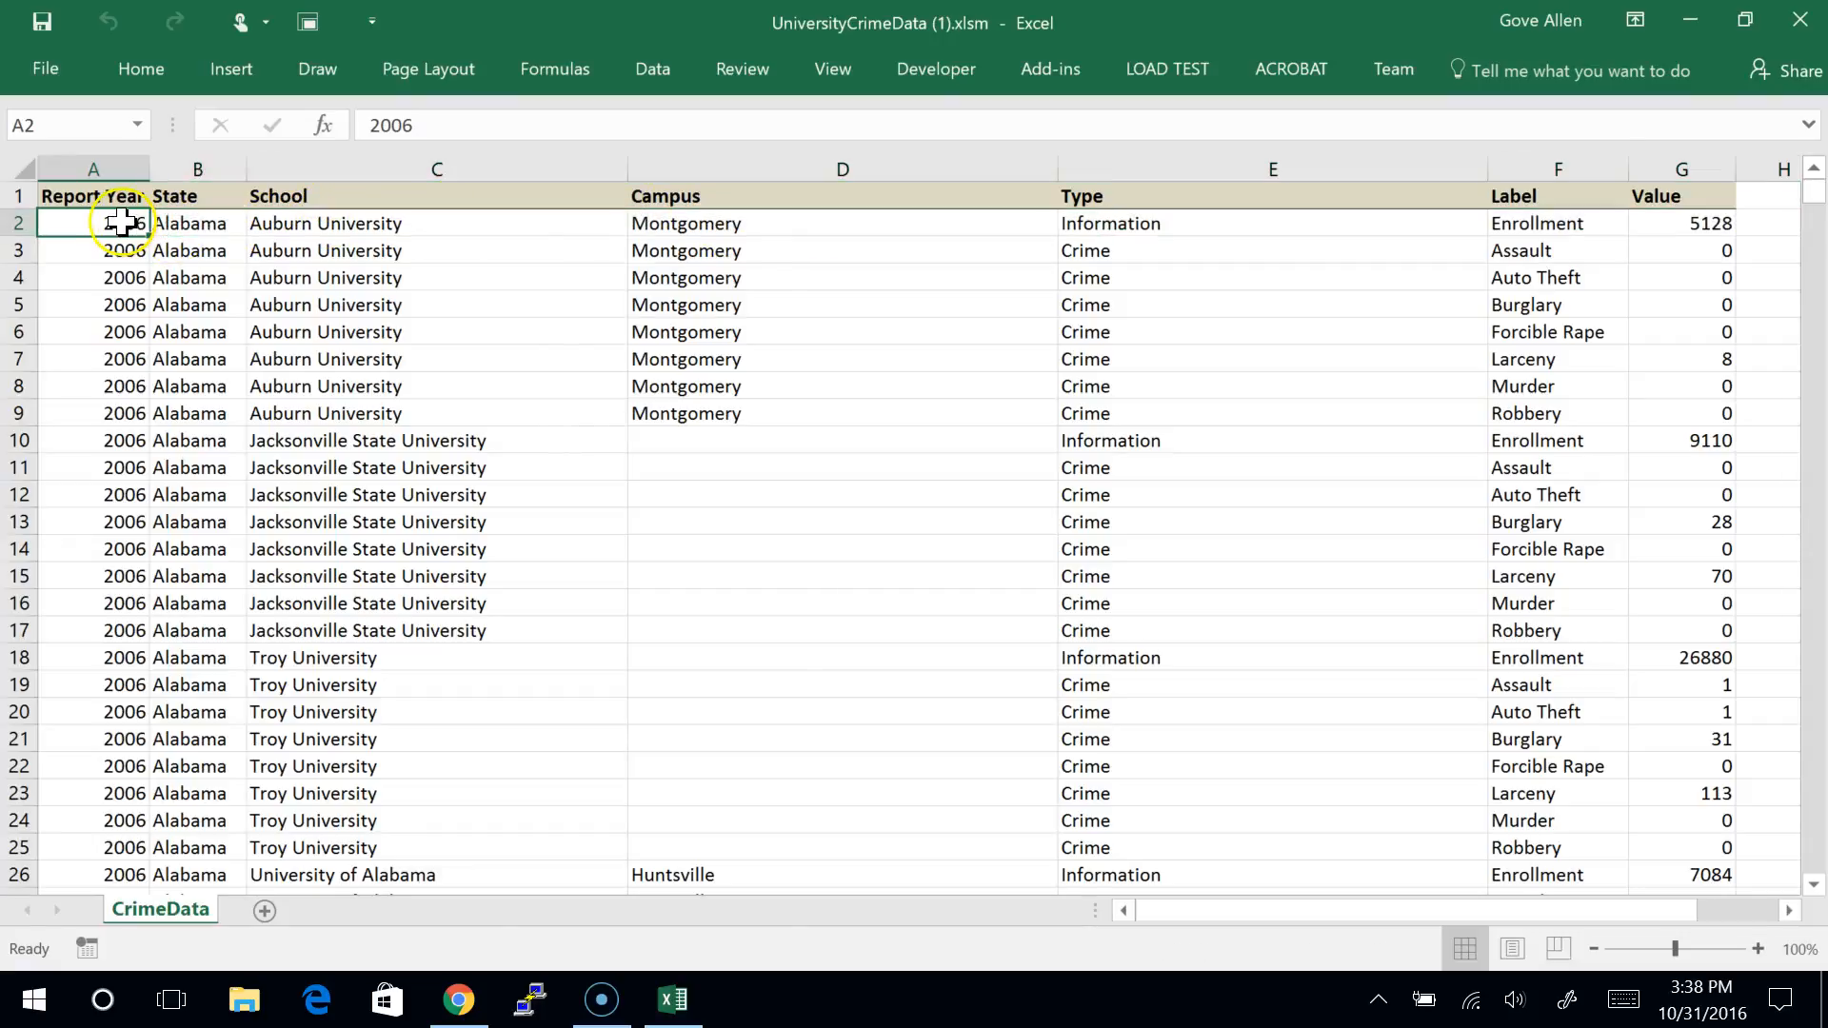
{"action": "left_click", "coordinate": [195, 224]}
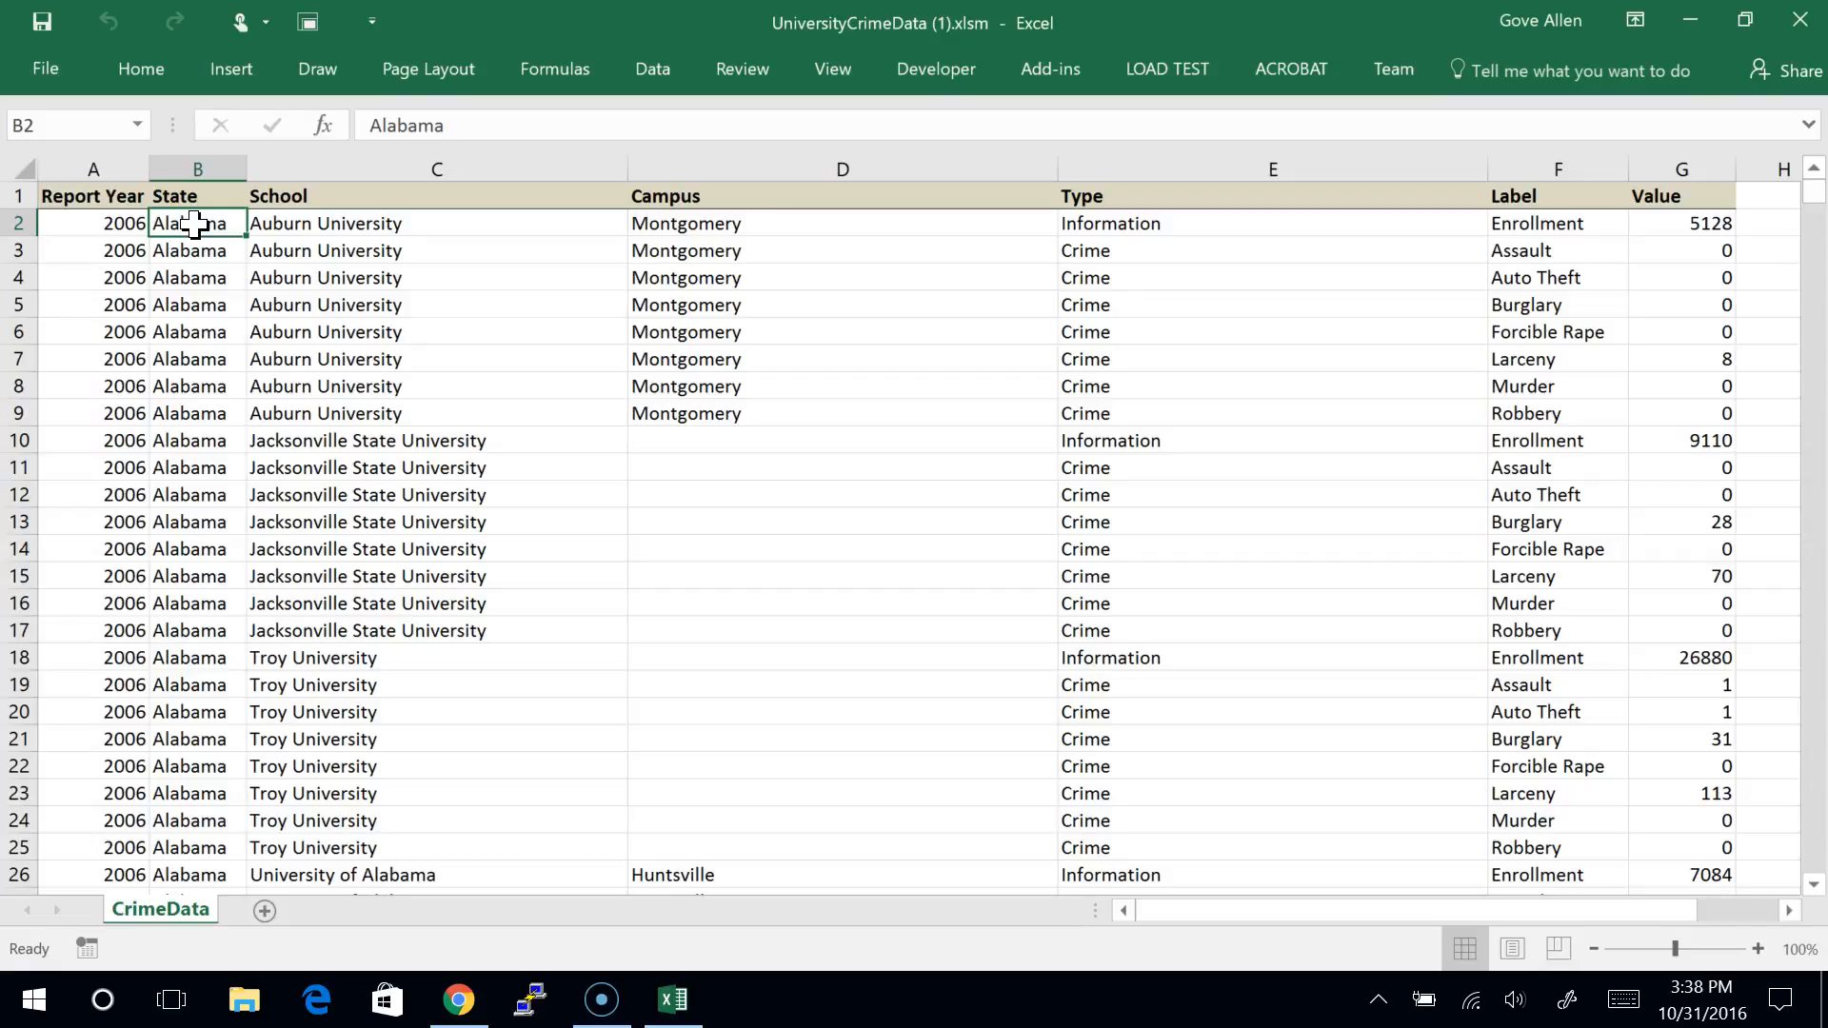
{"action": "left_click", "coordinate": [27, 254]}
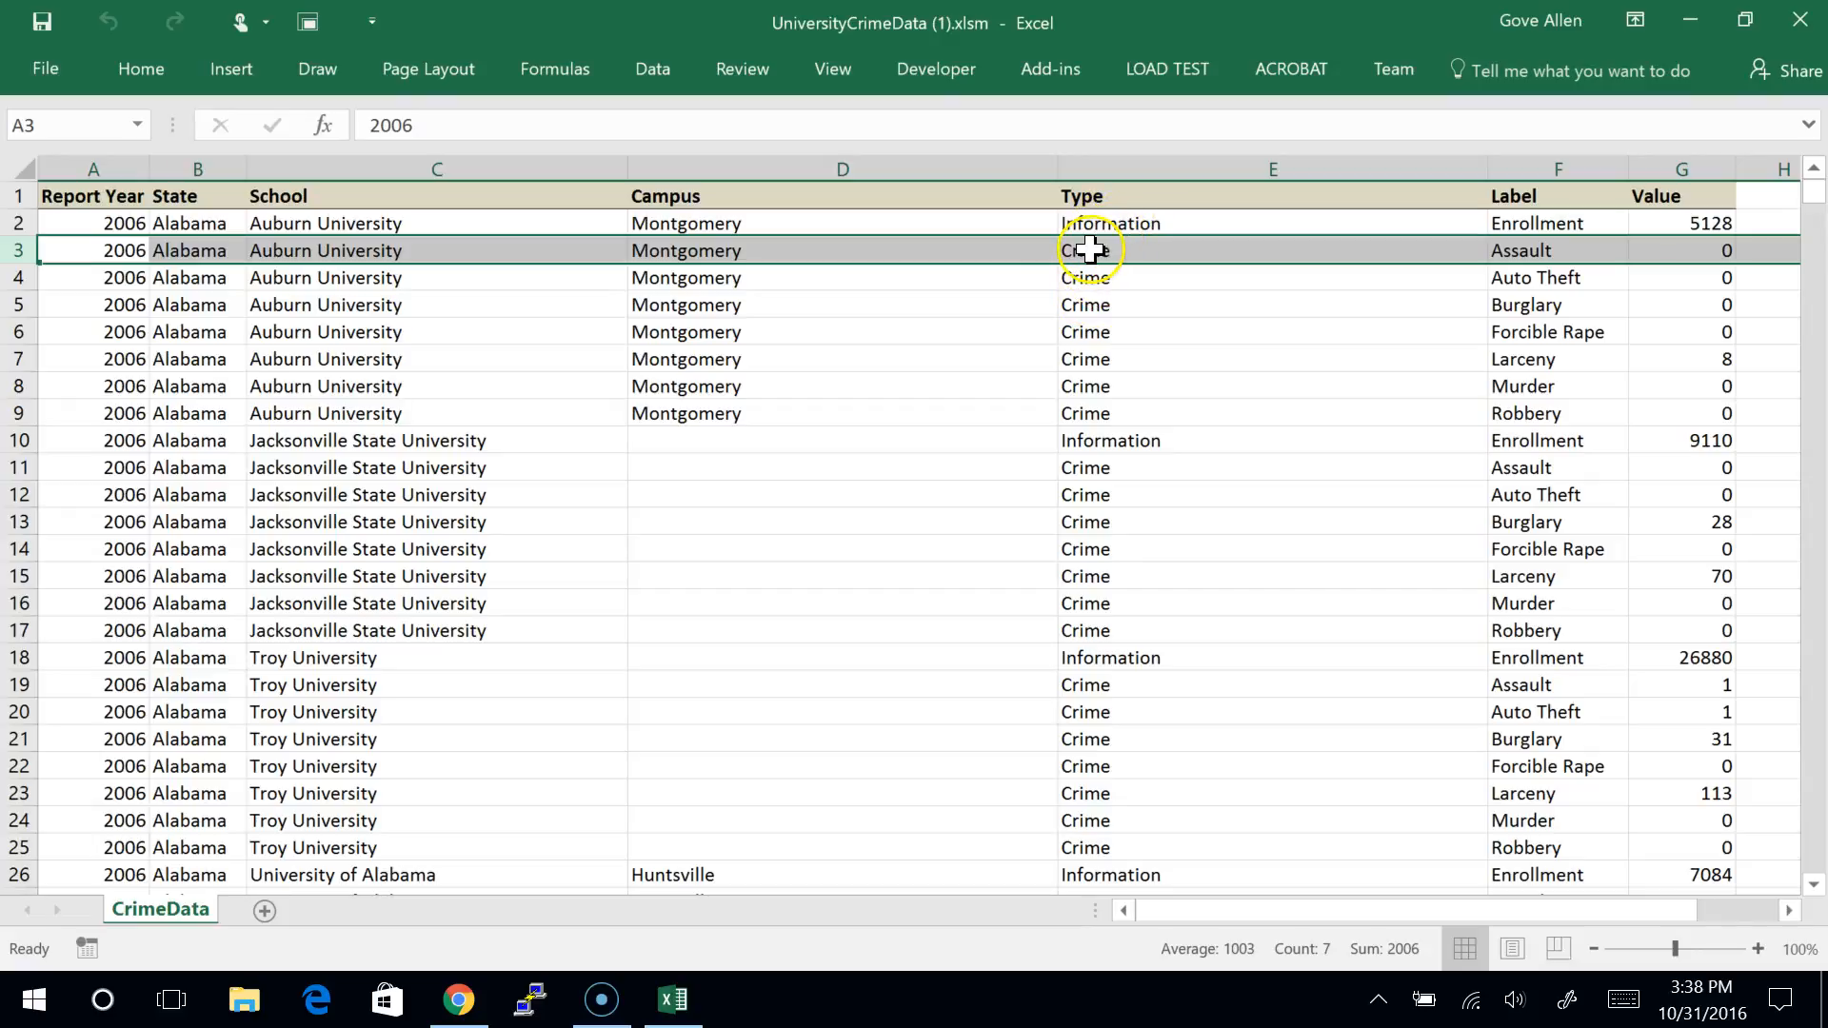
{"action": "left_click", "coordinate": [1514, 253]}
{"action": "left_click", "coordinate": [1672, 252]}
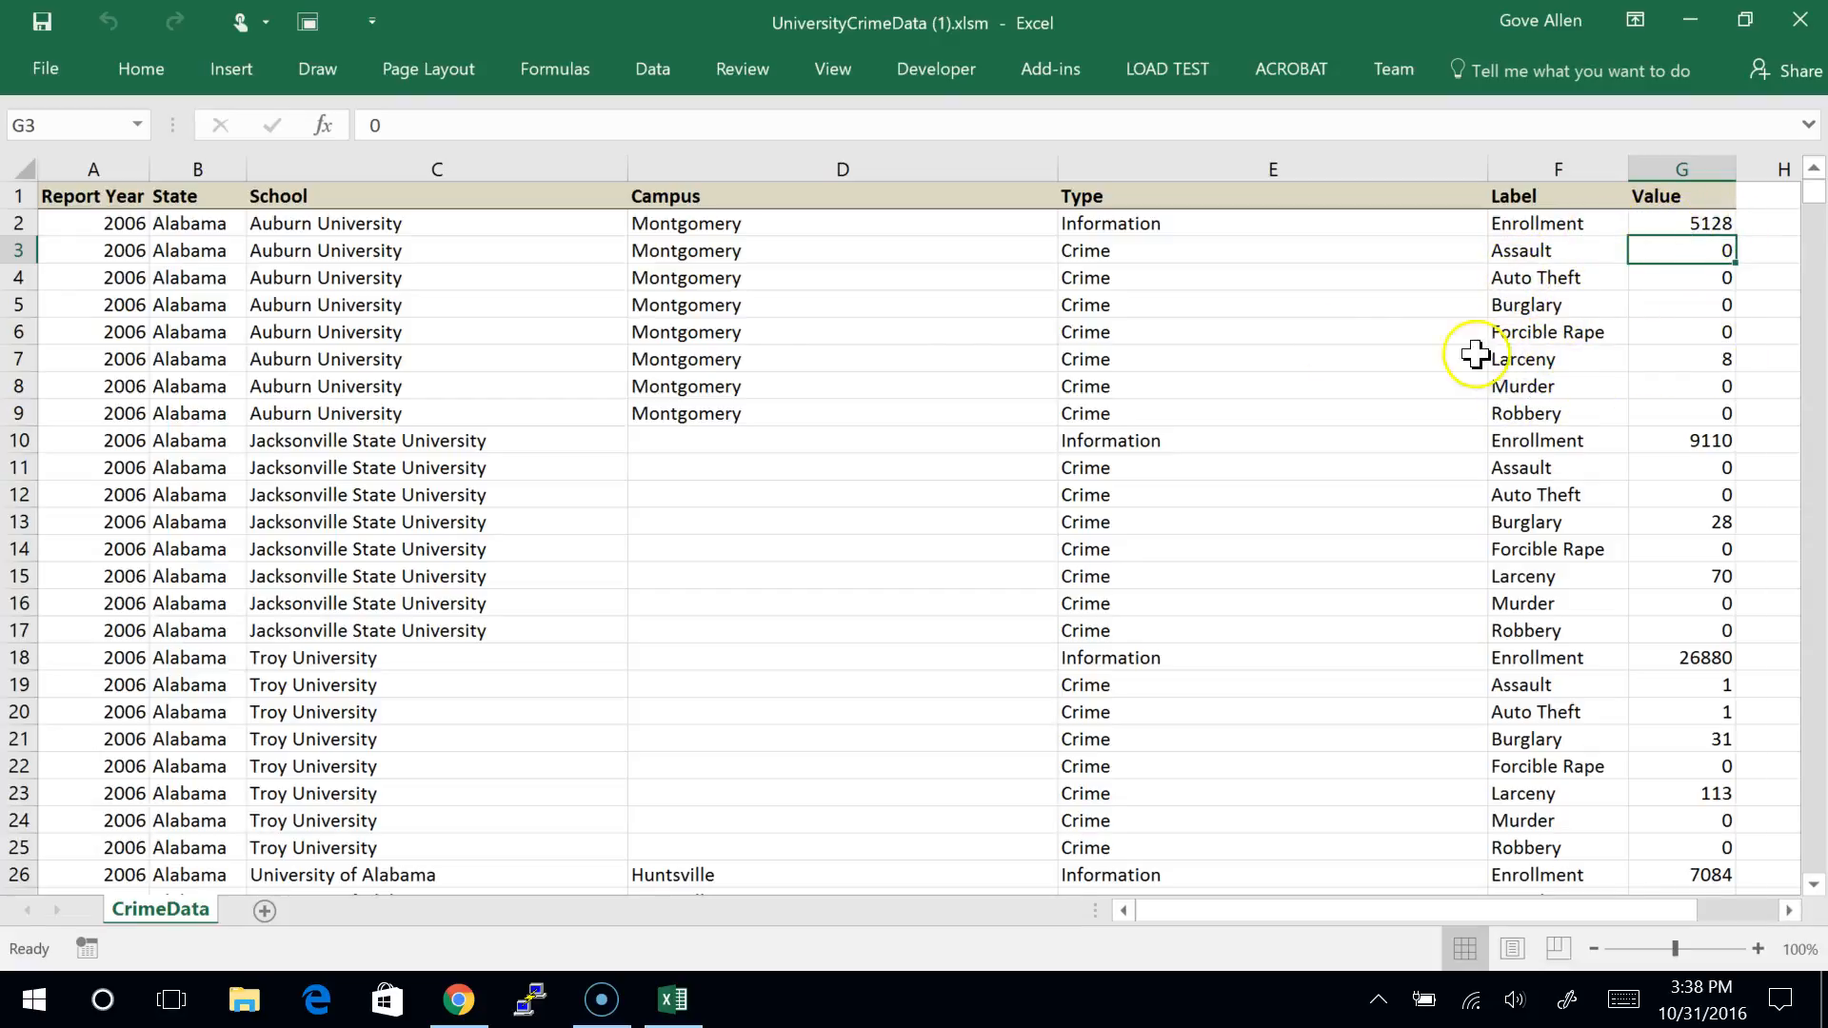
{"action": "left_click_drag", "start_coordinate": [19, 413], "coordinate": [380, 220]}
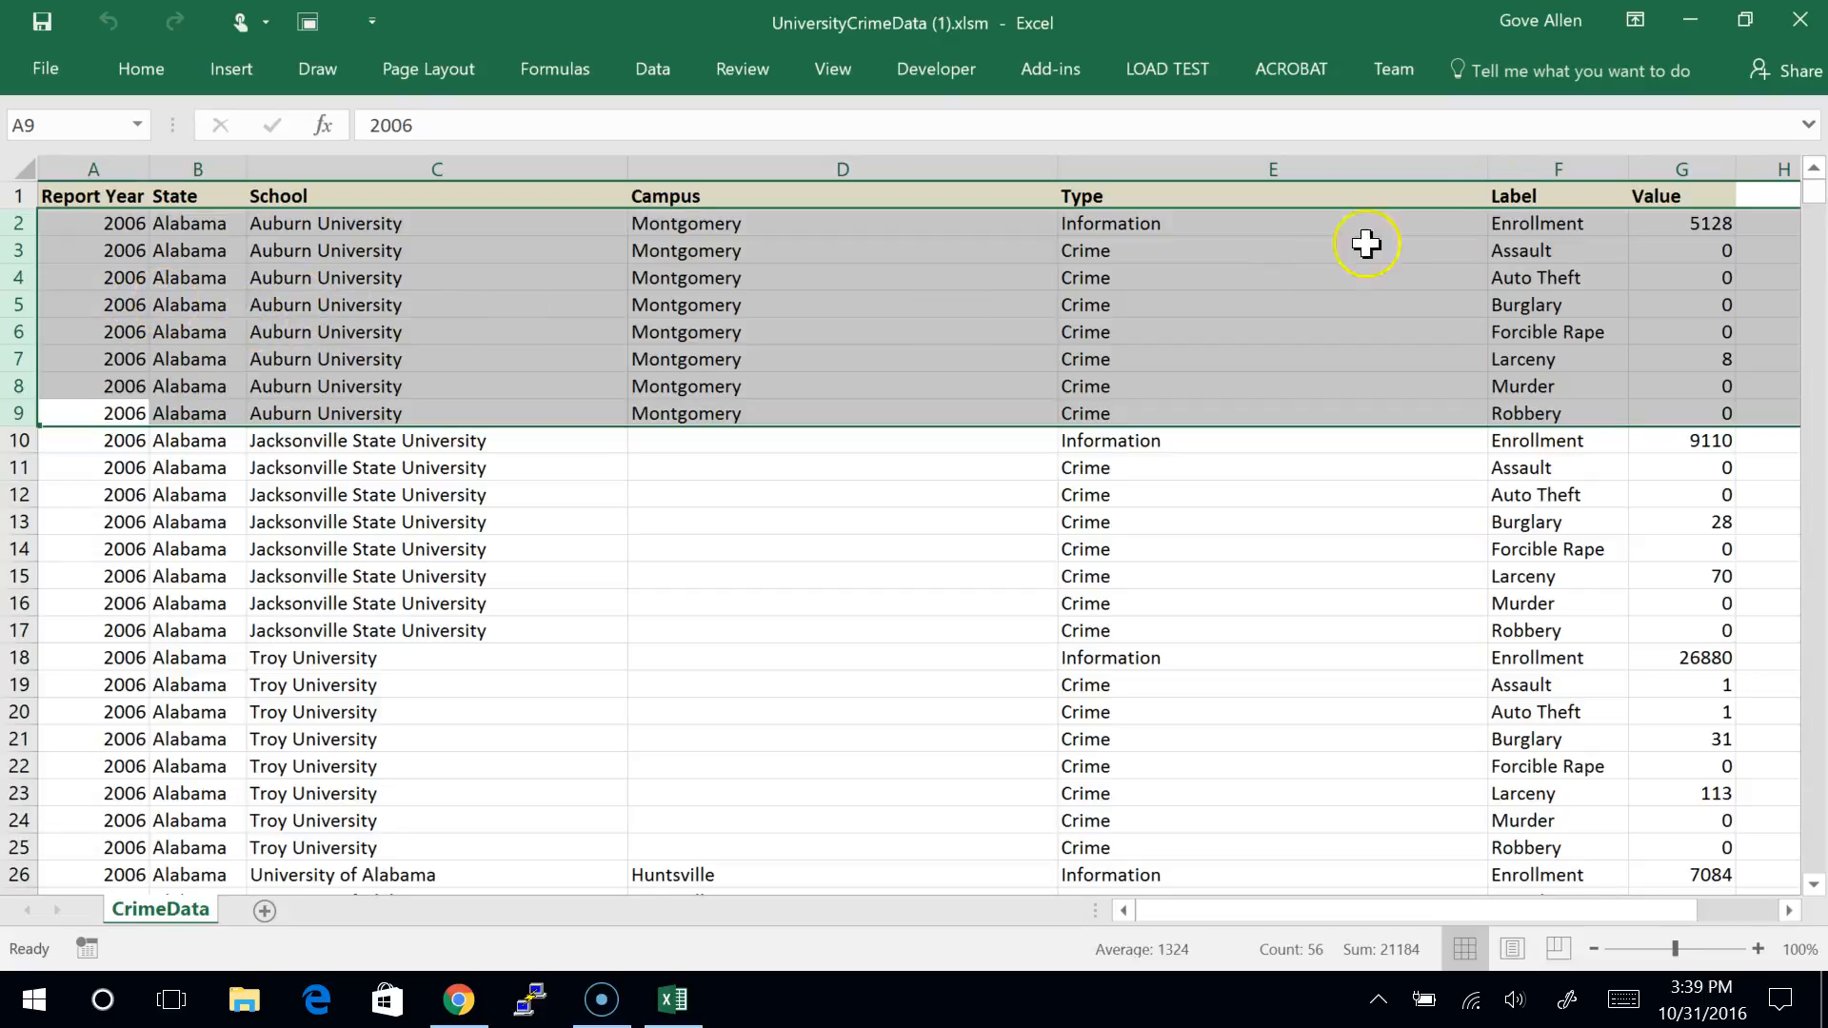
{"action": "left_click", "coordinate": [1301, 527]}
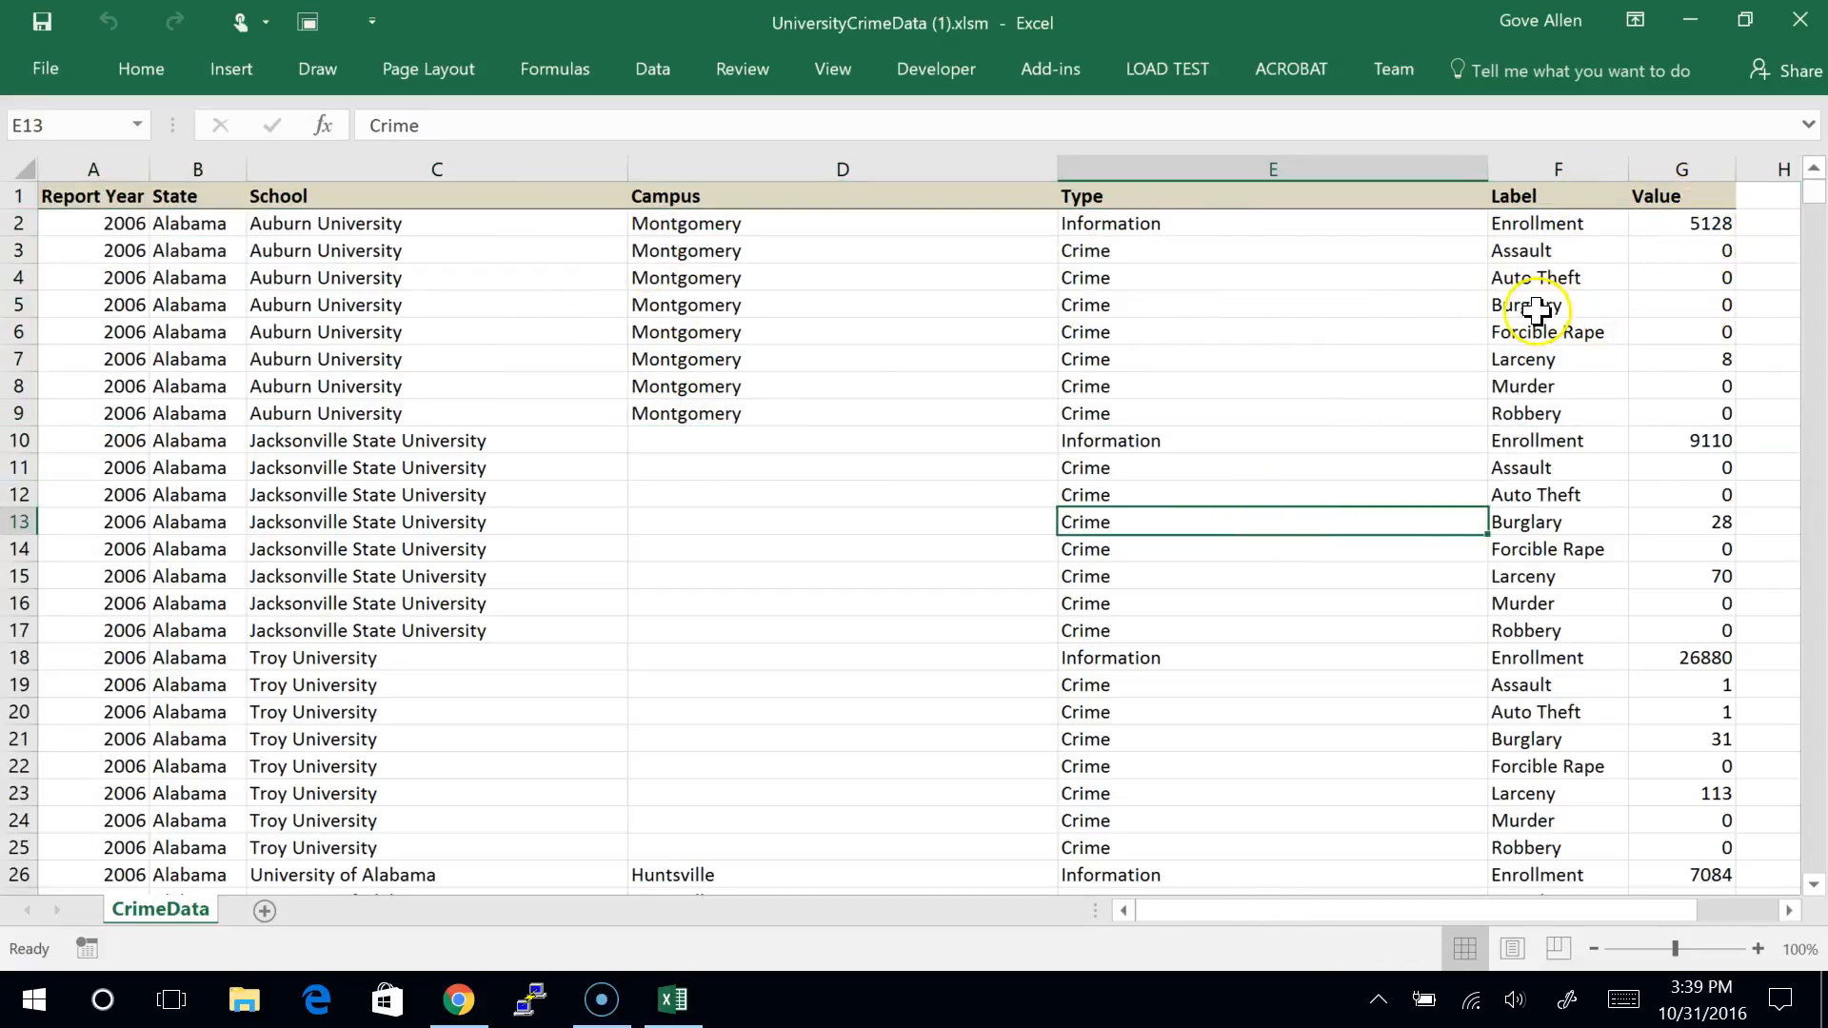
Step: Examine Jacksonville State University's 2006 burglary record across its value, label, type, school, state and year
{"action": "left_click", "coordinate": [1700, 277]}
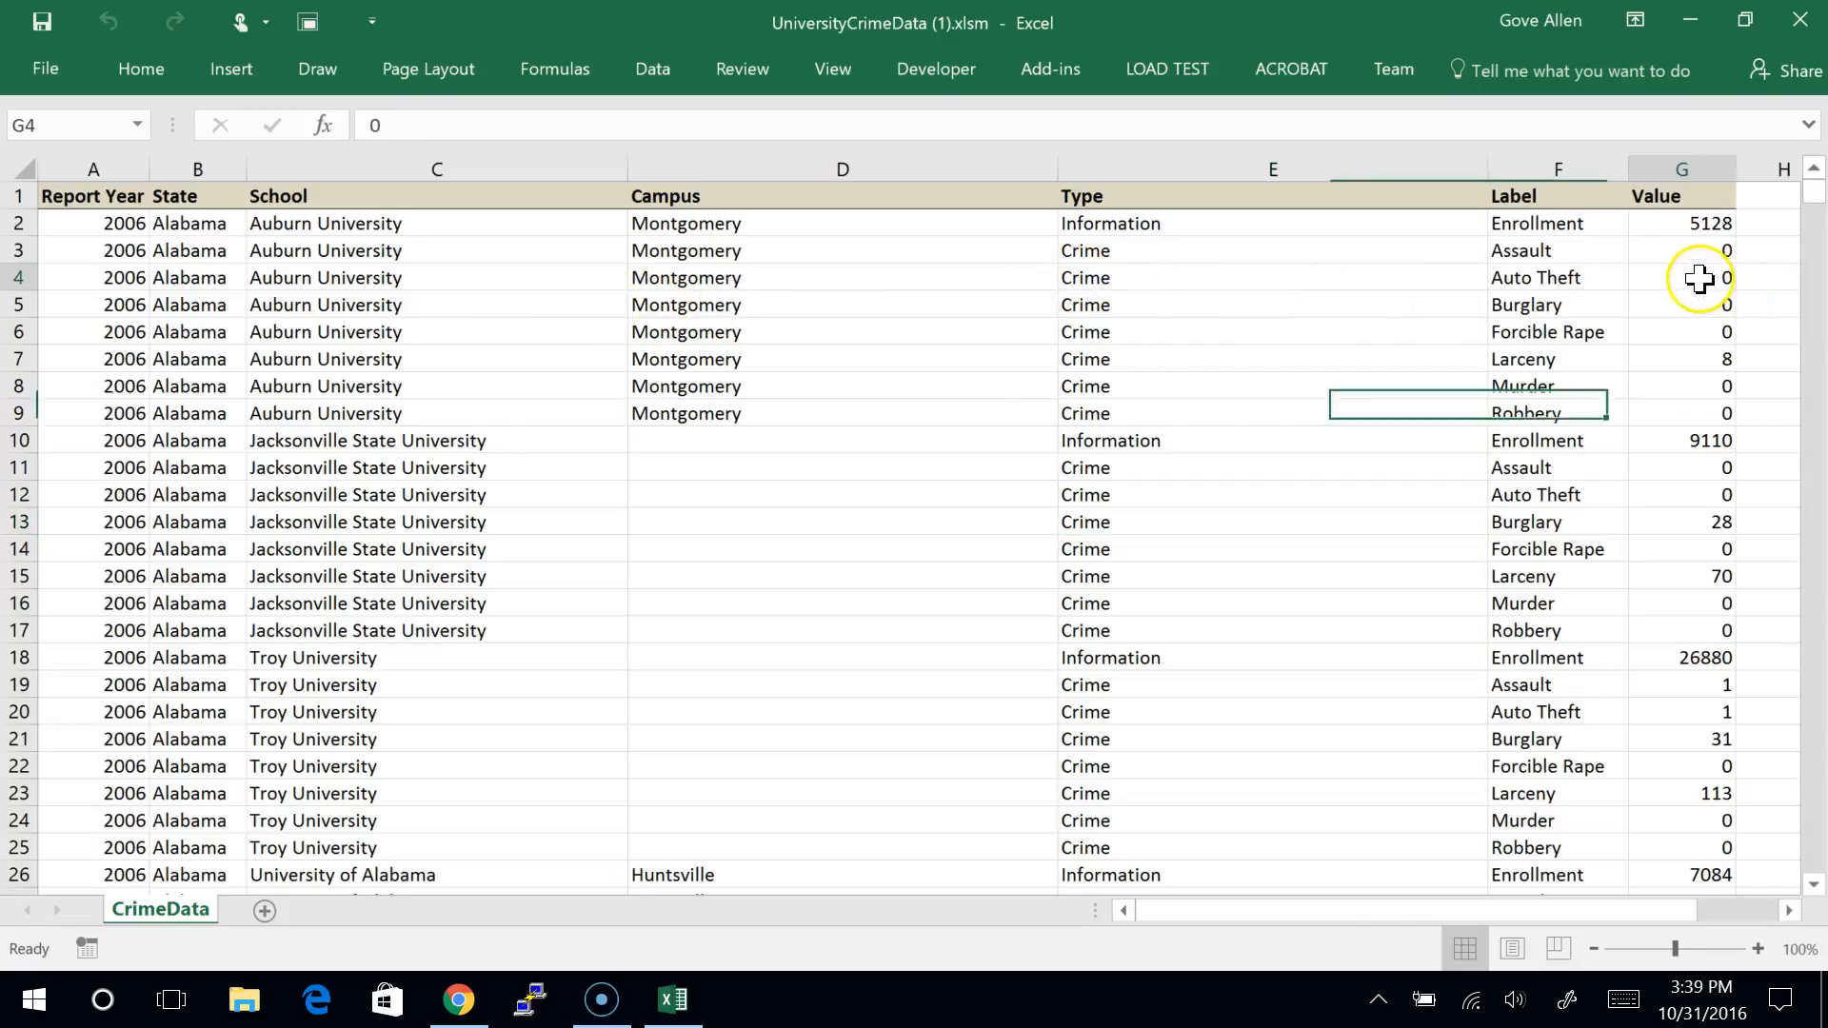
{"action": "scroll", "coordinate": [1652, 462], "scroll_direction": "down", "scroll_amount": 3}
{"action": "scroll", "coordinate": [1650, 458], "scroll_direction": "up", "scroll_amount": 1}
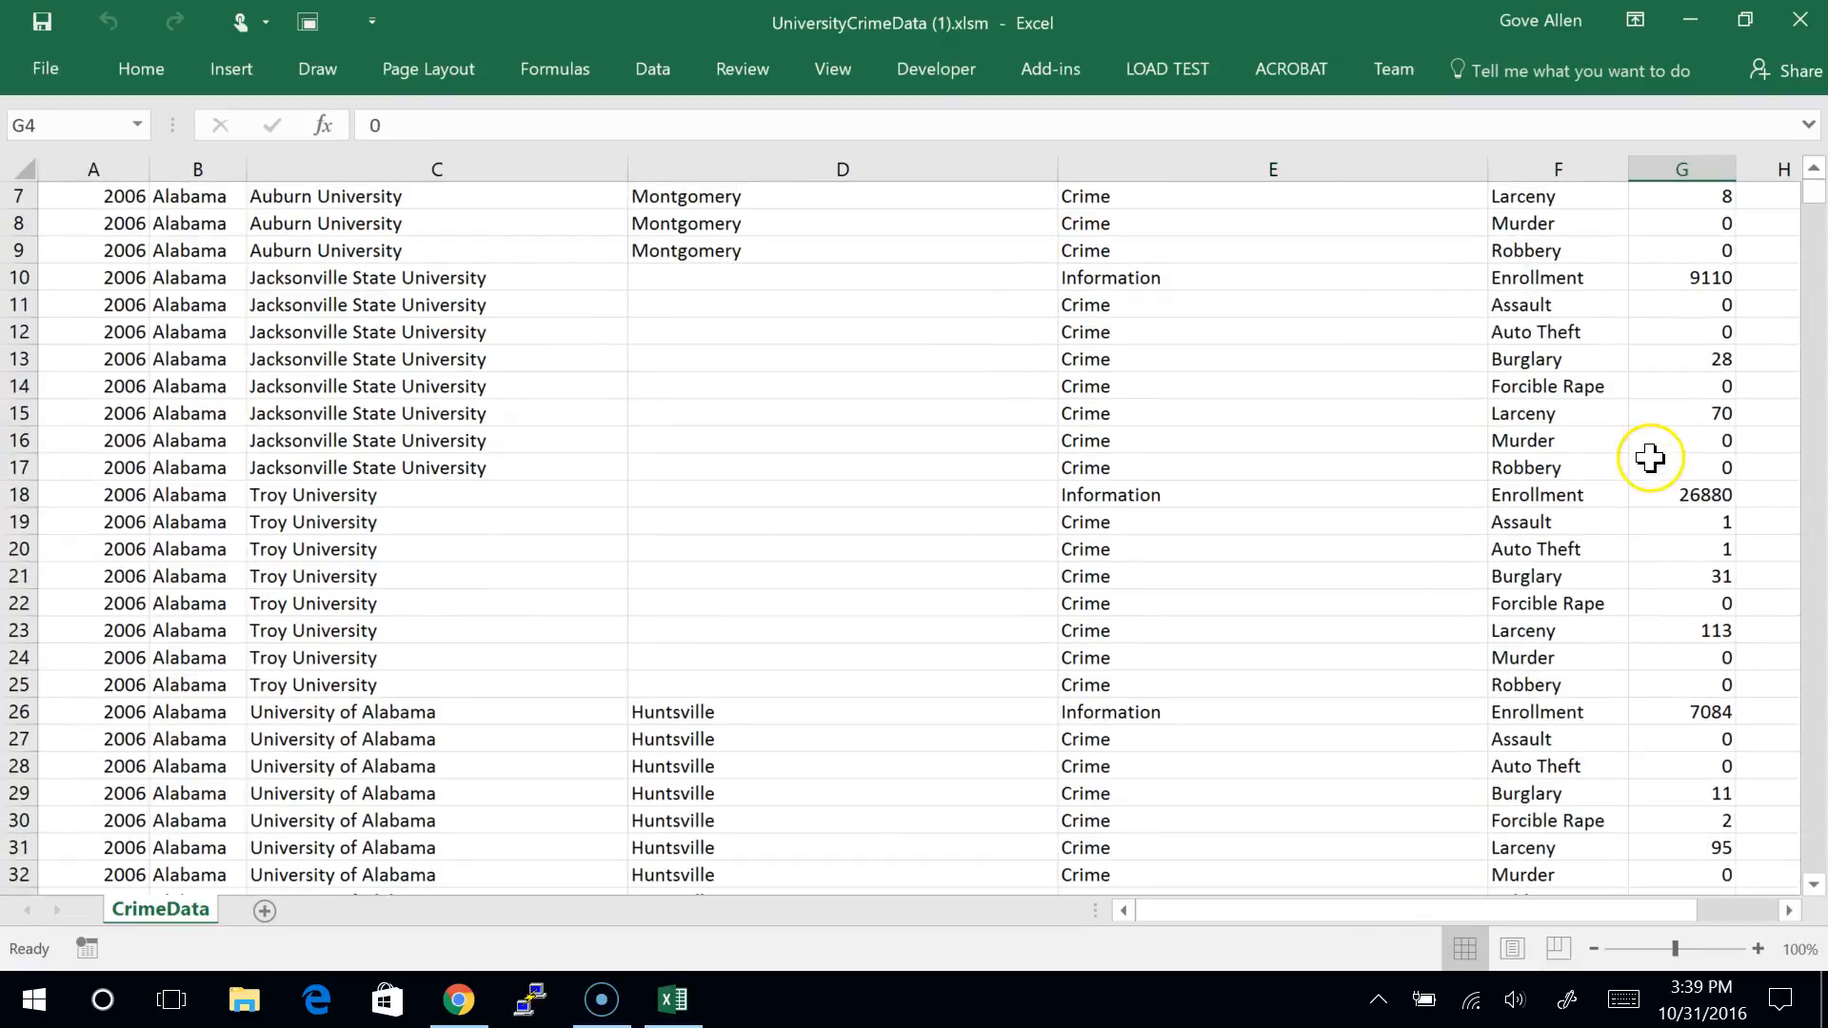
{"action": "left_click", "coordinate": [1684, 363]}
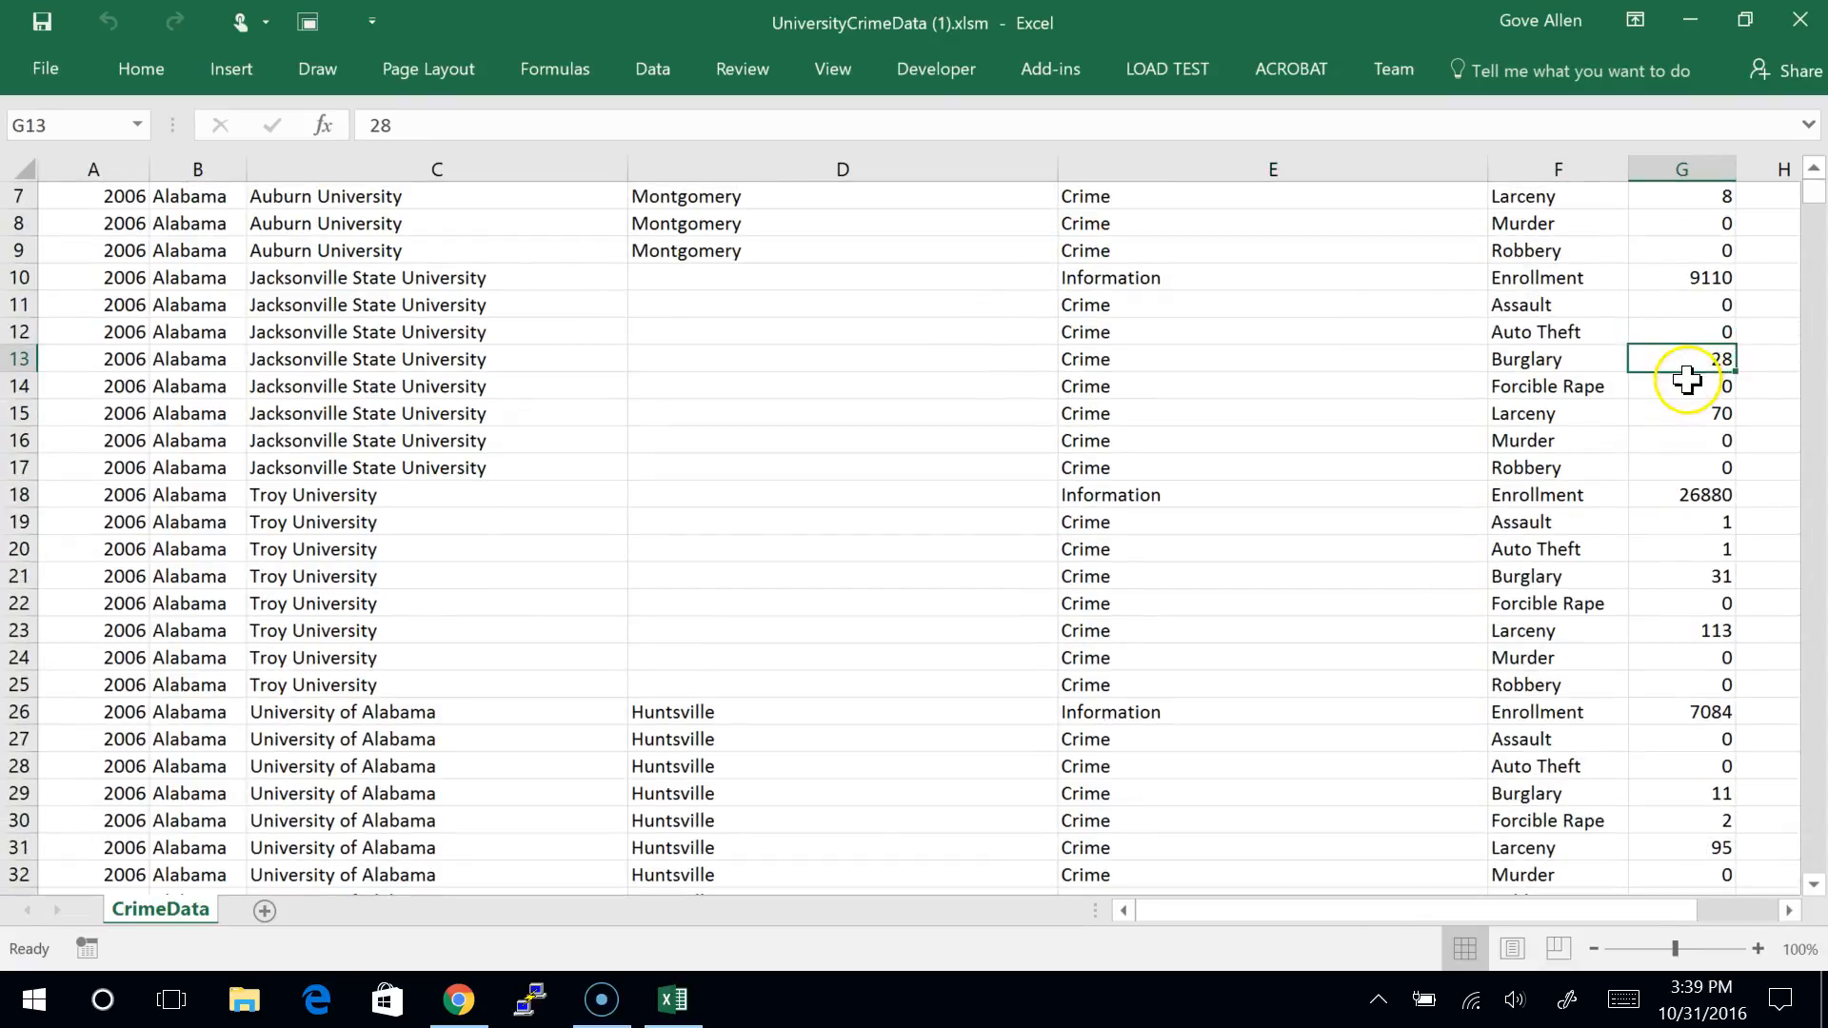
{"action": "left_click", "coordinate": [1555, 363]}
{"action": "left_click", "coordinate": [1143, 360]}
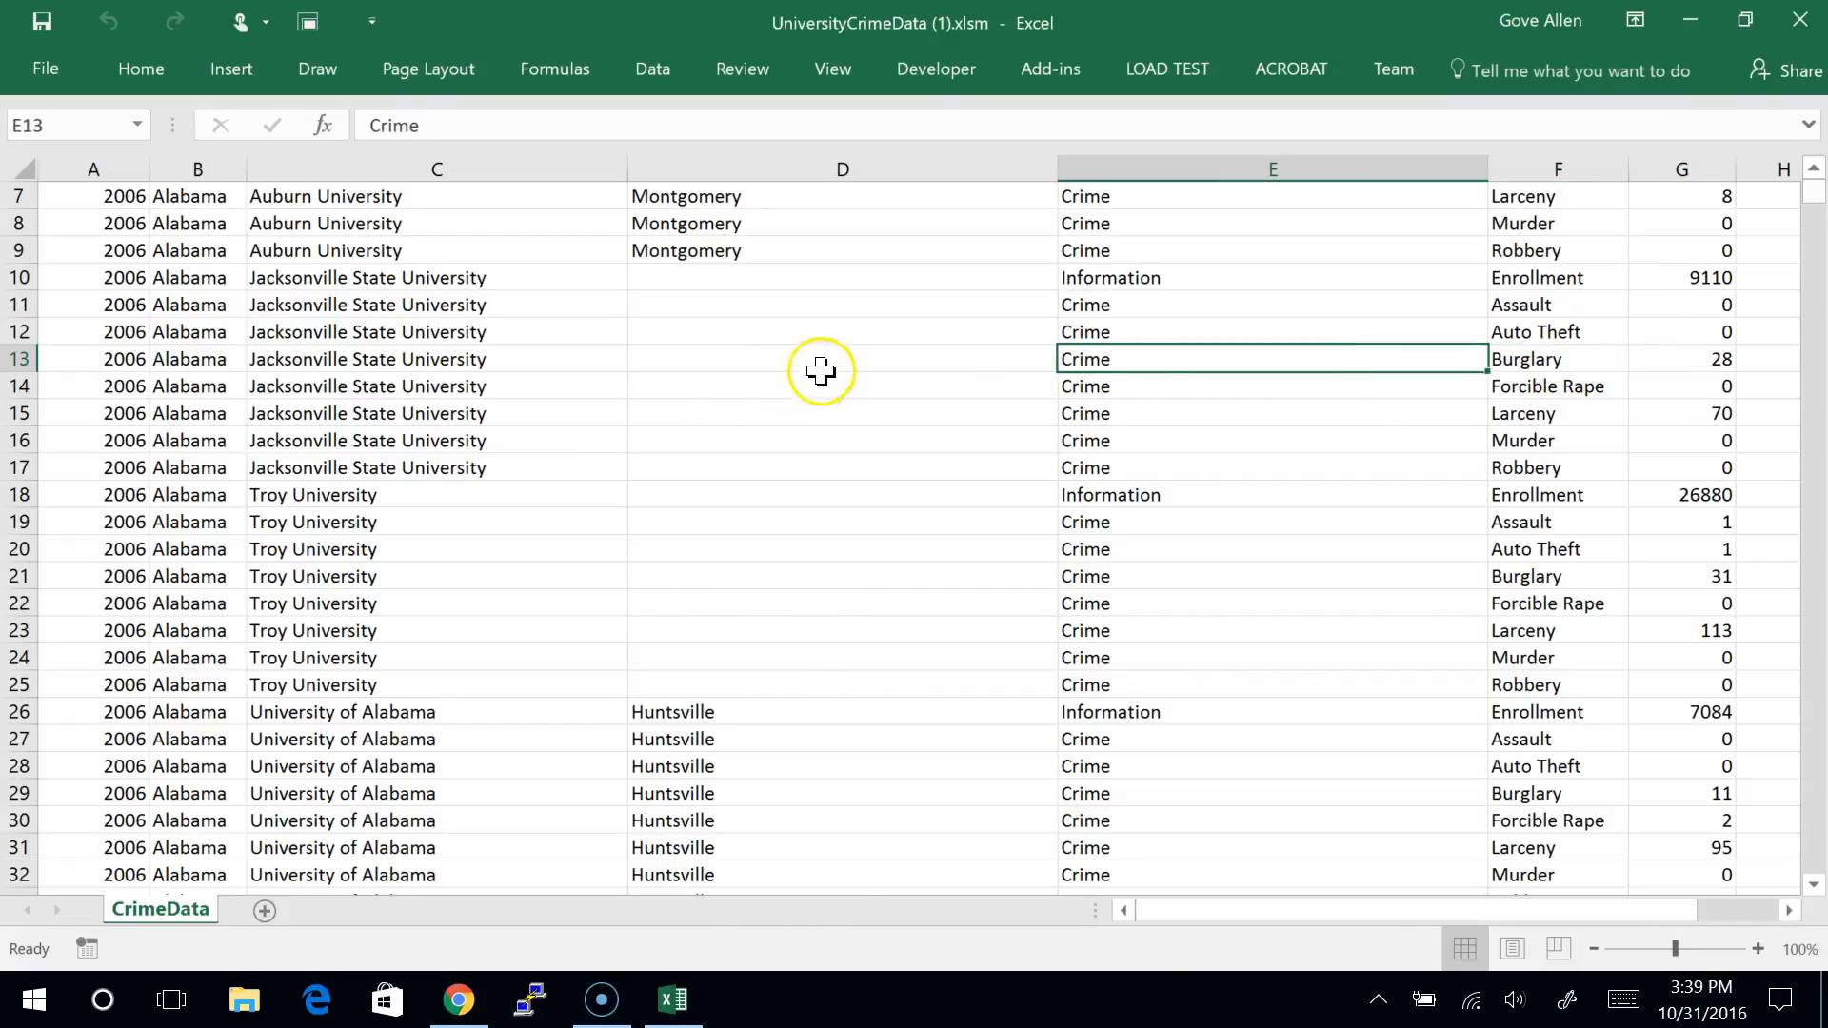
{"action": "left_click", "coordinate": [431, 362]}
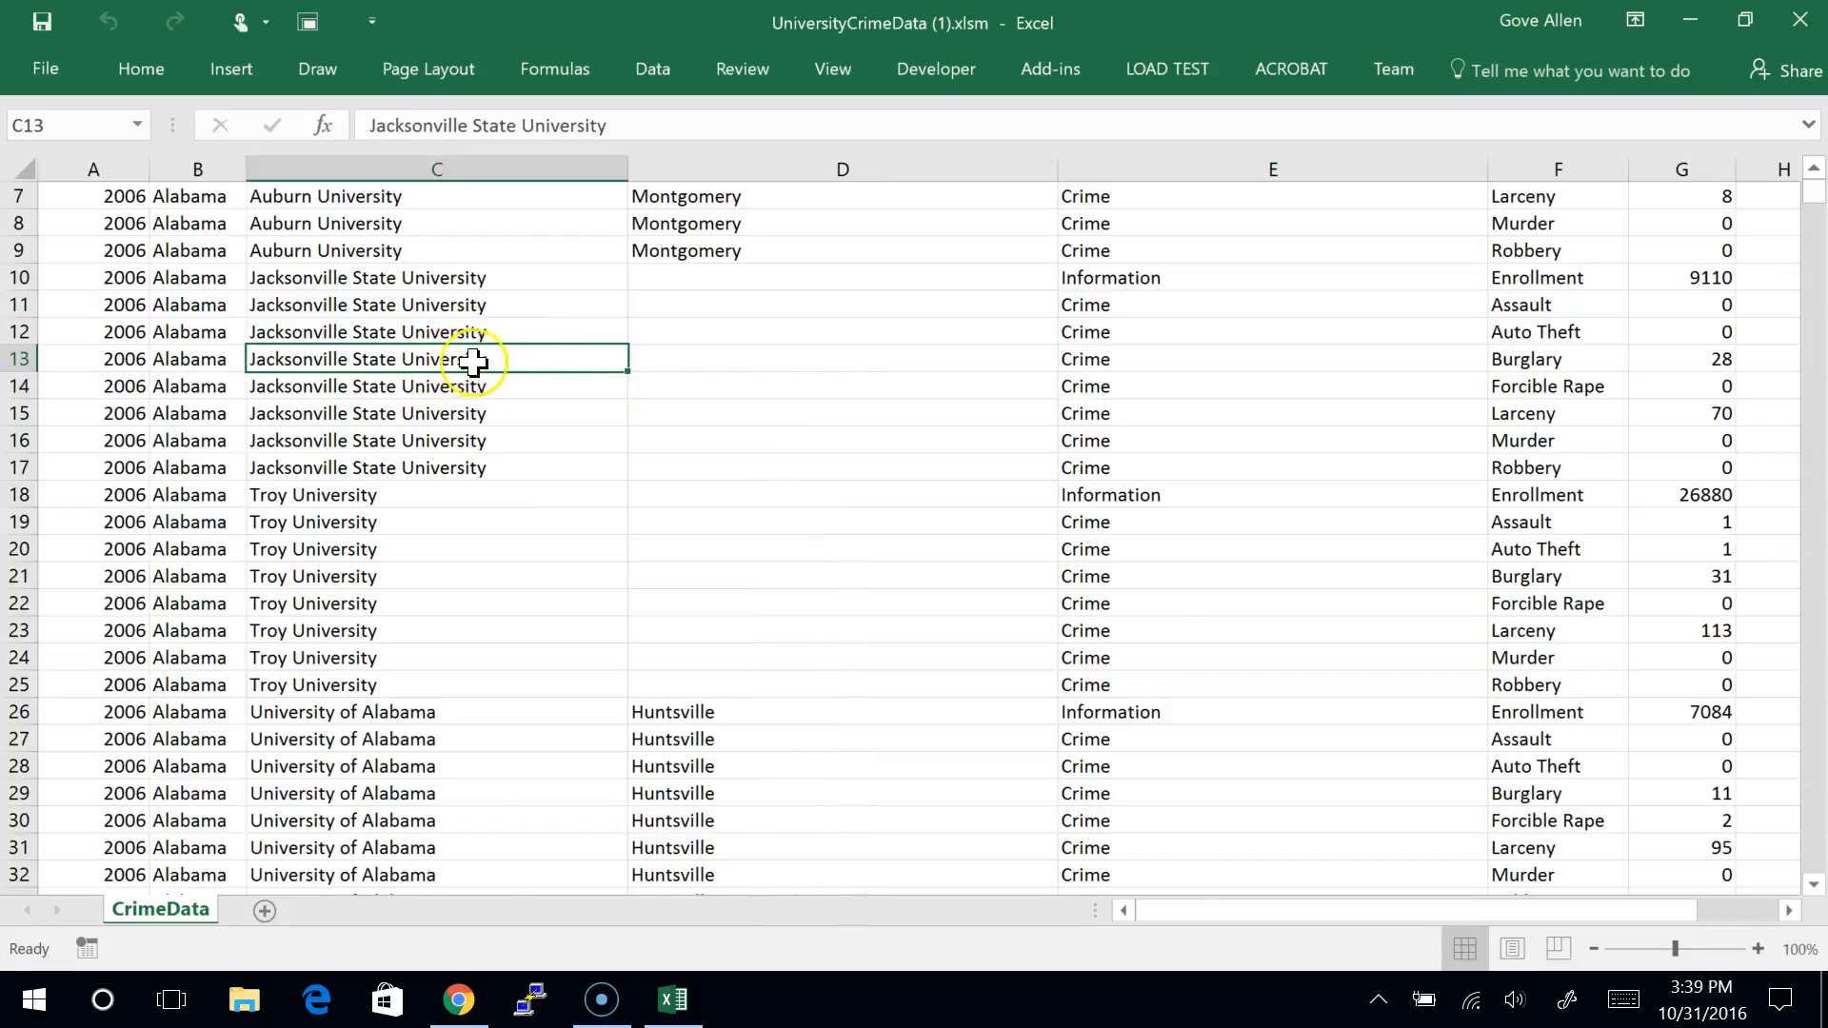
{"action": "left_click", "coordinate": [181, 359]}
{"action": "left_click", "coordinate": [133, 362]}
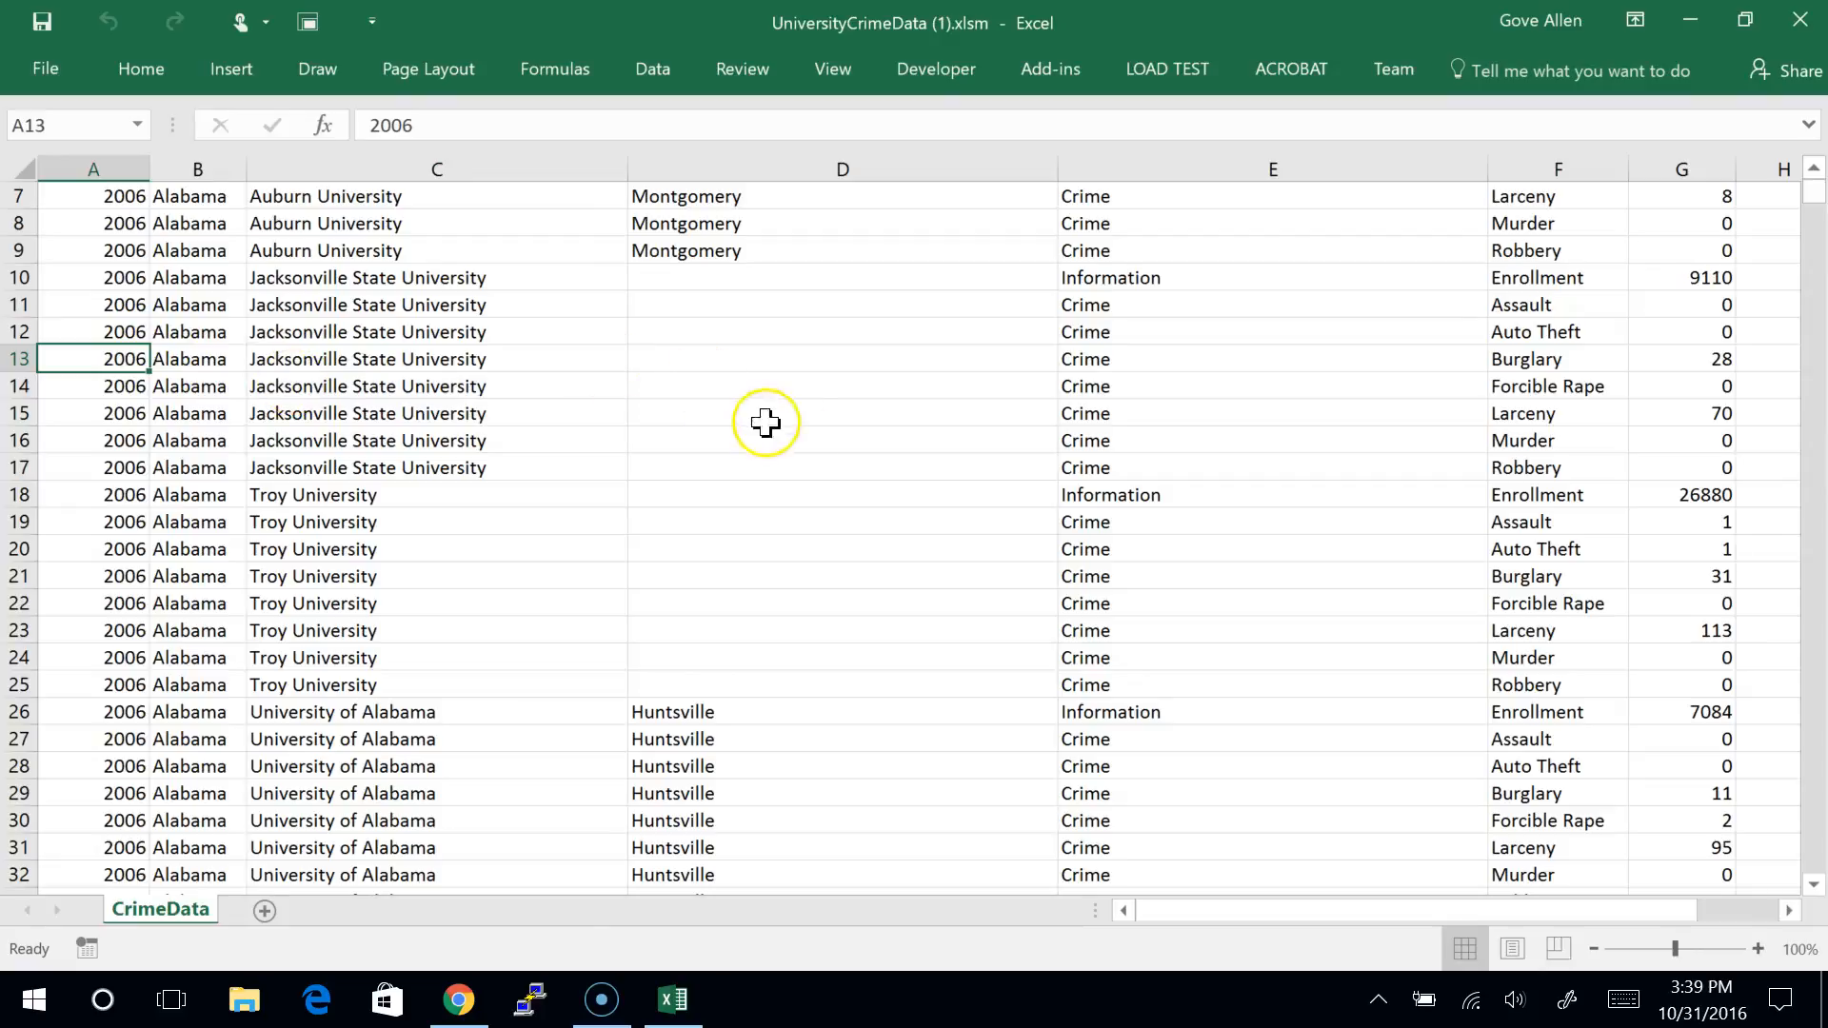
Step: Review the 2006 Arizona school records for their enrollment figures and crime types
{"action": "scroll", "coordinate": [799, 437], "scroll_direction": "down", "scroll_amount": 12}
{"action": "scroll", "coordinate": [804, 441], "scroll_direction": "down", "scroll_amount": 9}
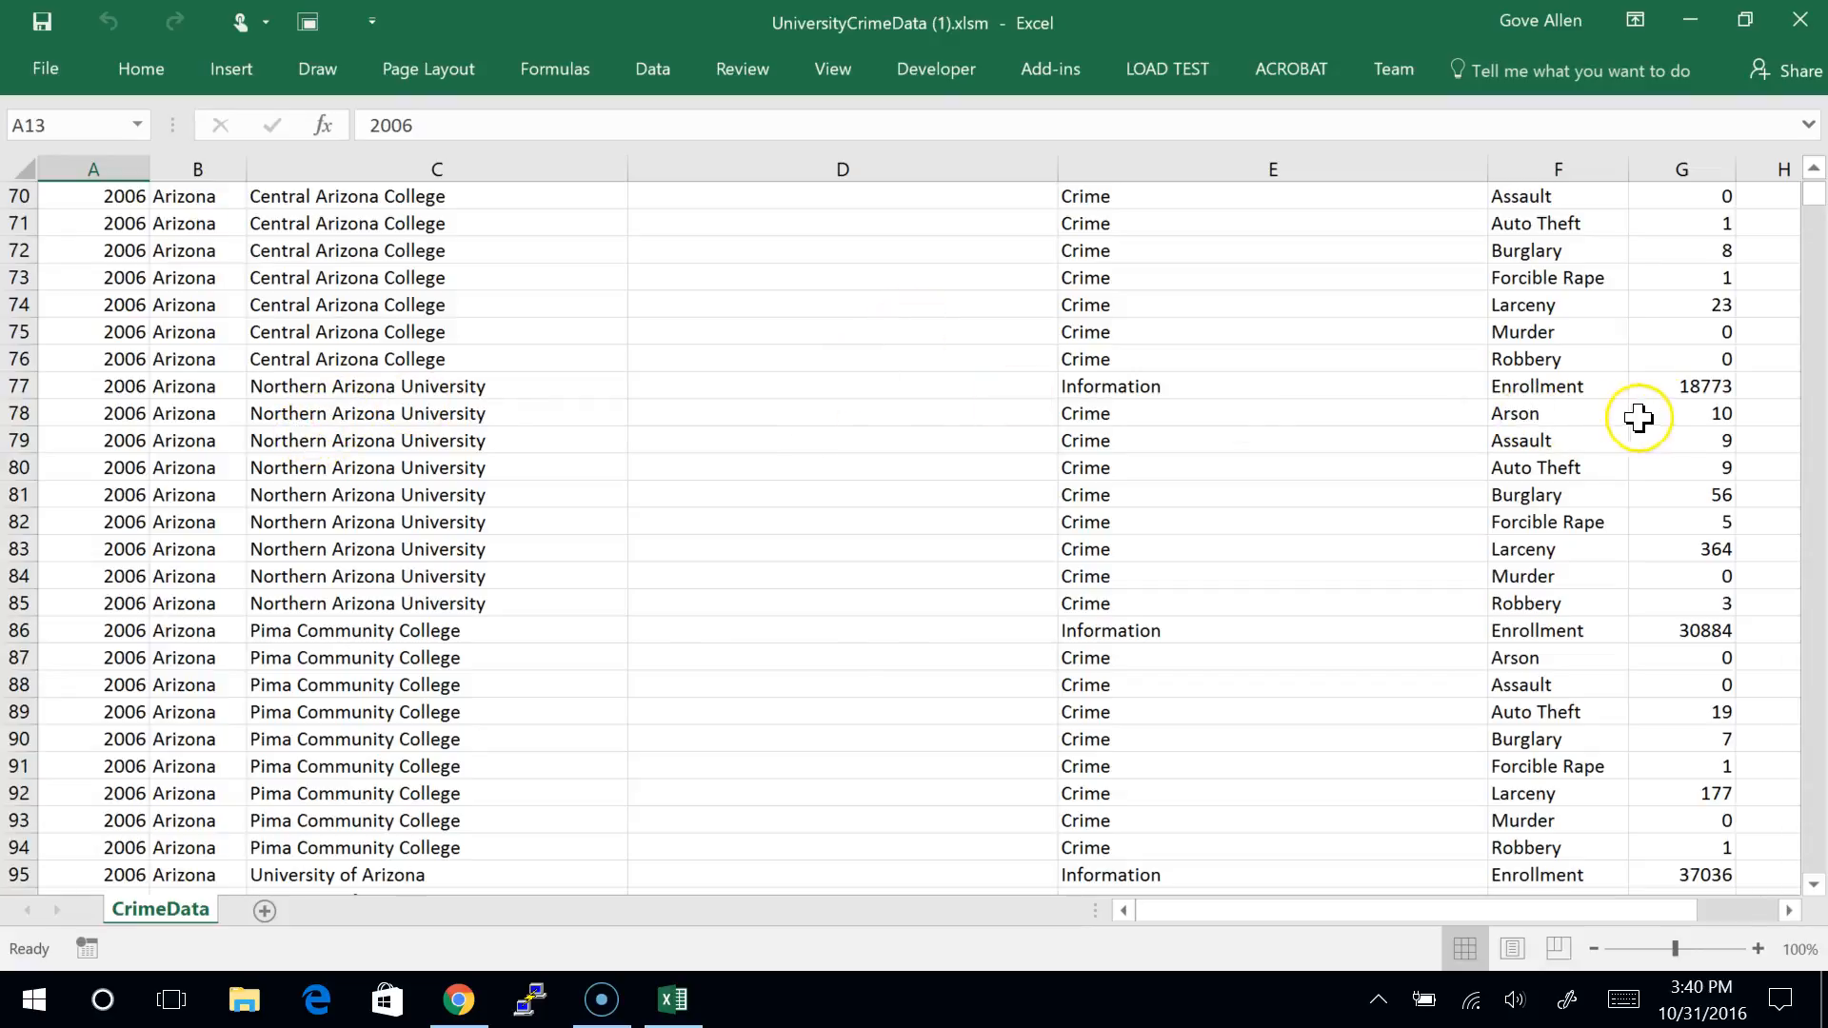
{"action": "scroll", "coordinate": [309, 481], "scroll_direction": "down", "scroll_amount": 4}
{"action": "scroll", "coordinate": [313, 481], "scroll_direction": "down", "scroll_amount": 2}
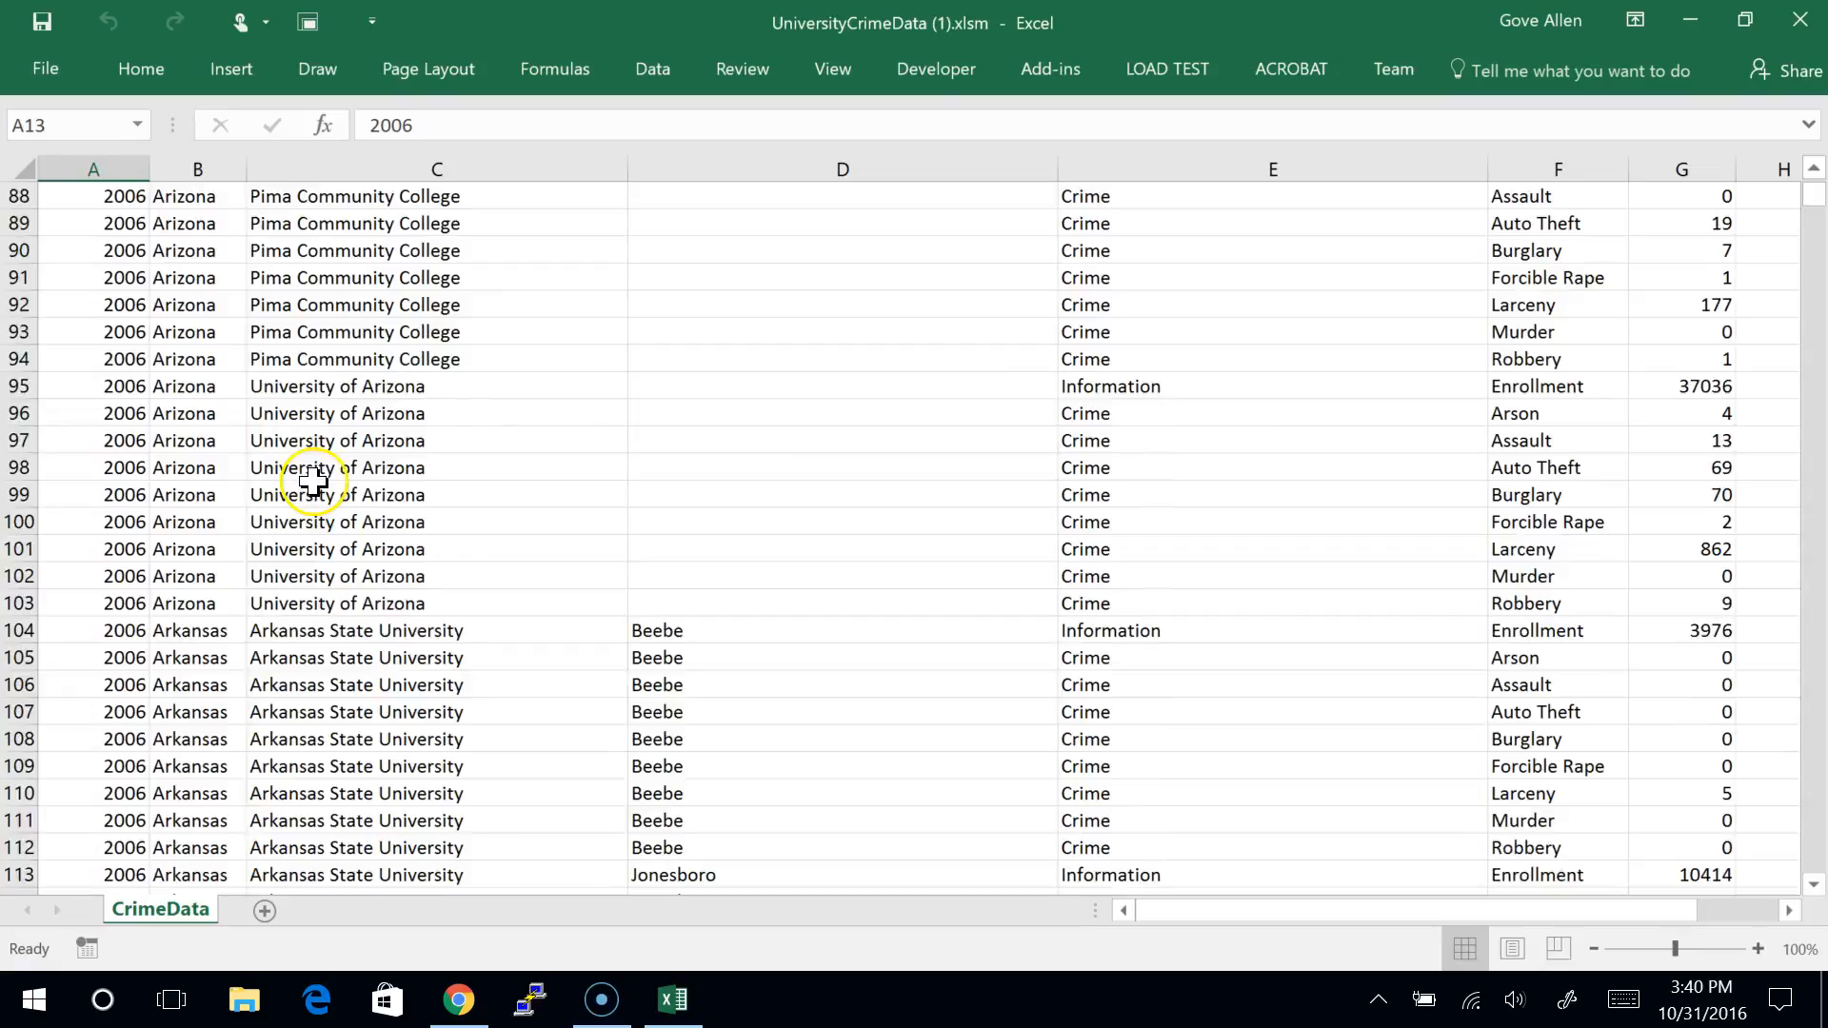
{"action": "scroll", "coordinate": [314, 476], "scroll_direction": "up", "scroll_amount": 6}
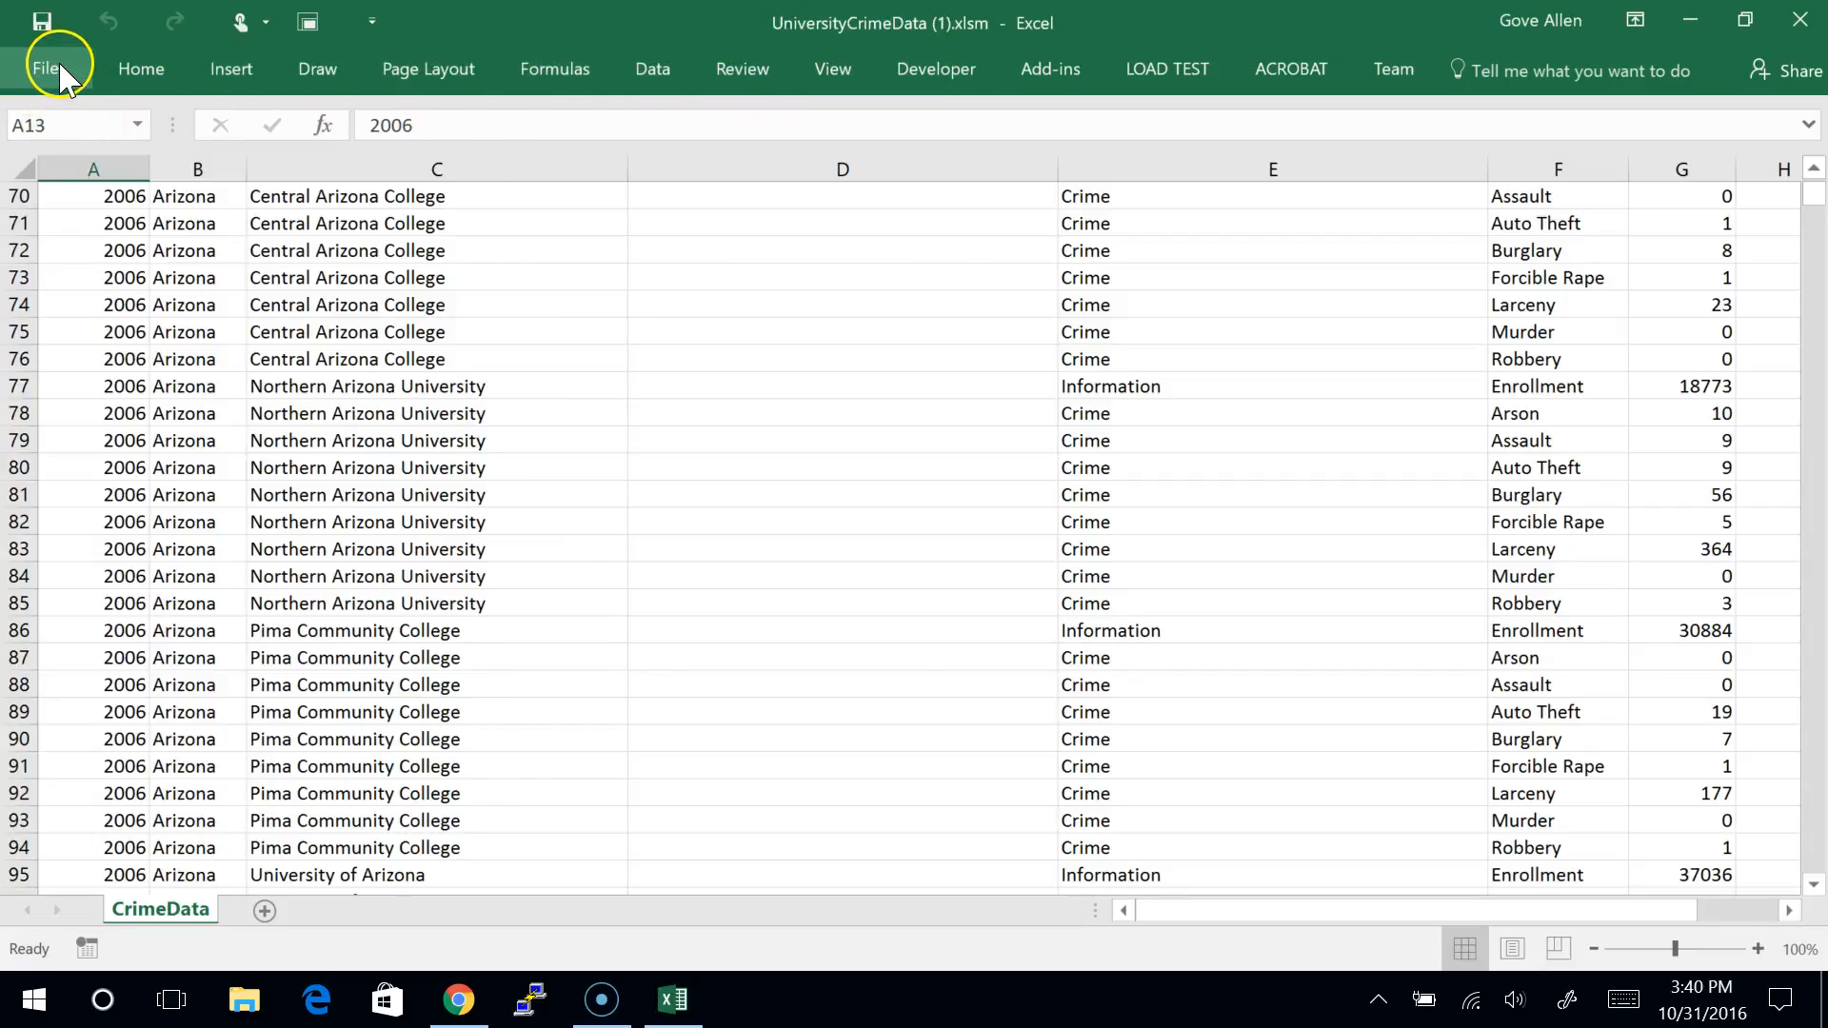
{"action": "left_click", "coordinate": [141, 68]}
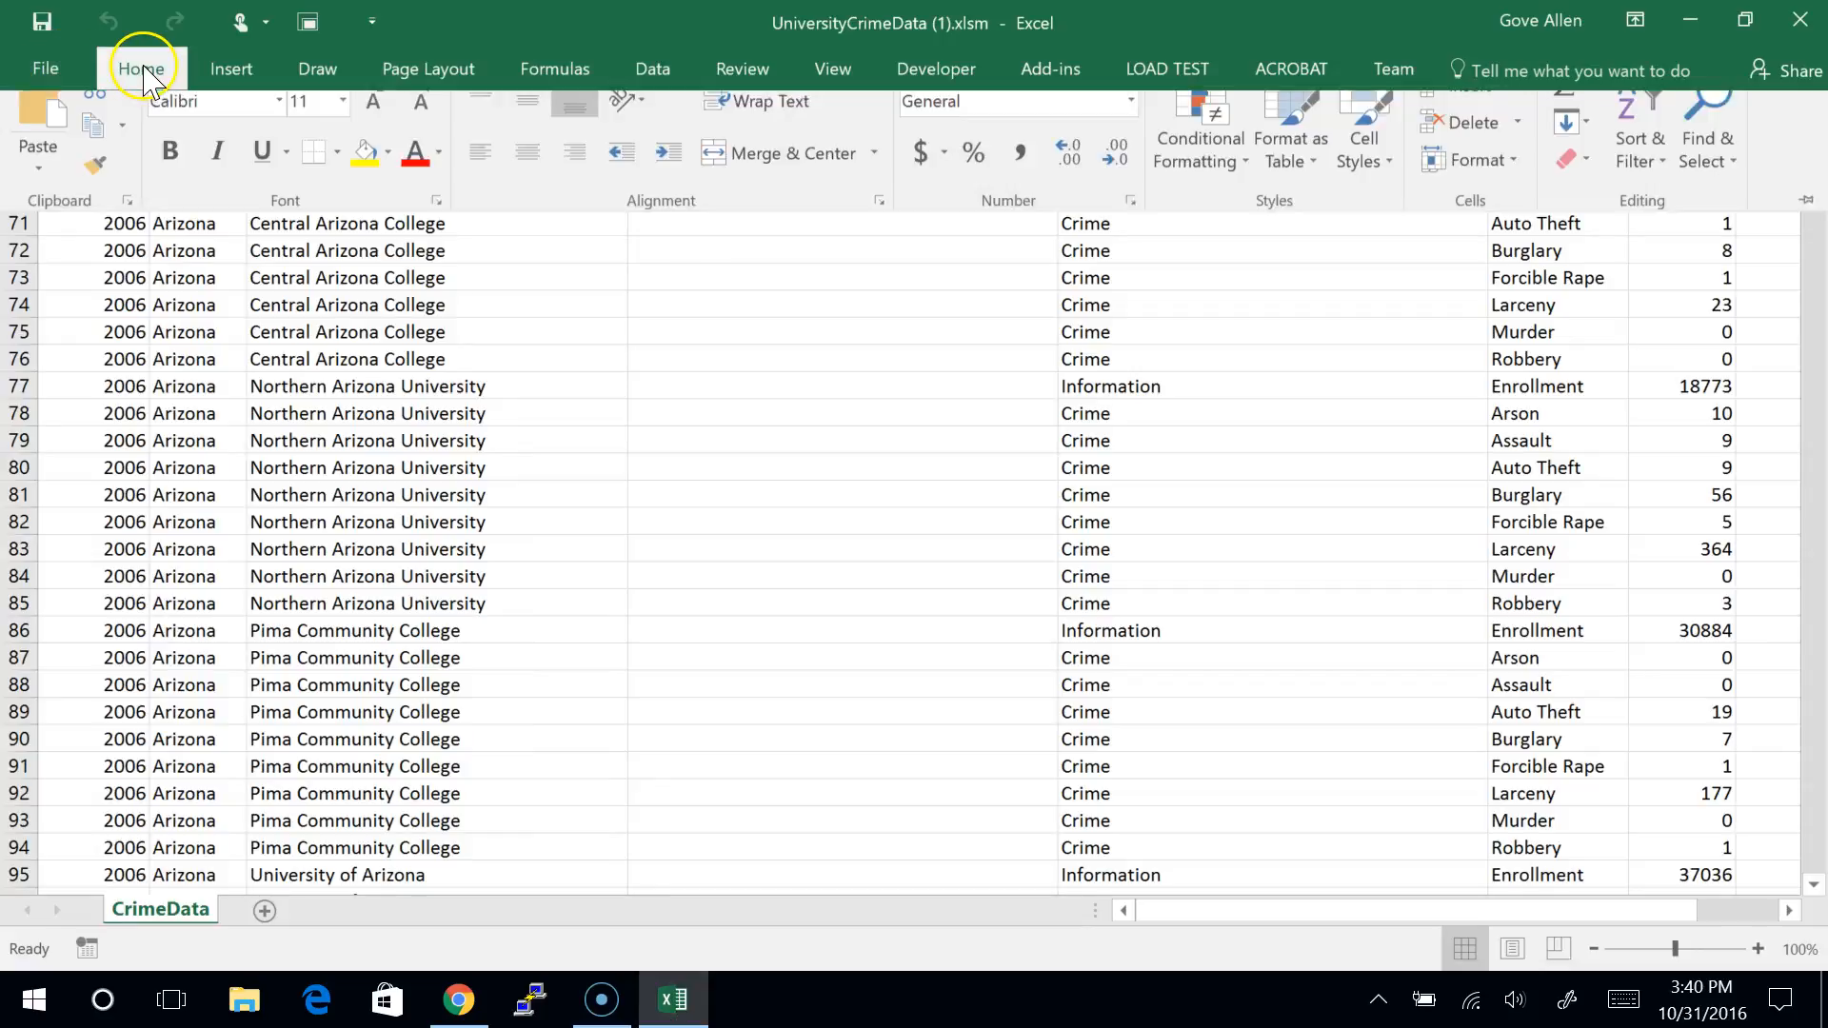
{"action": "left_click", "coordinate": [224, 72]}
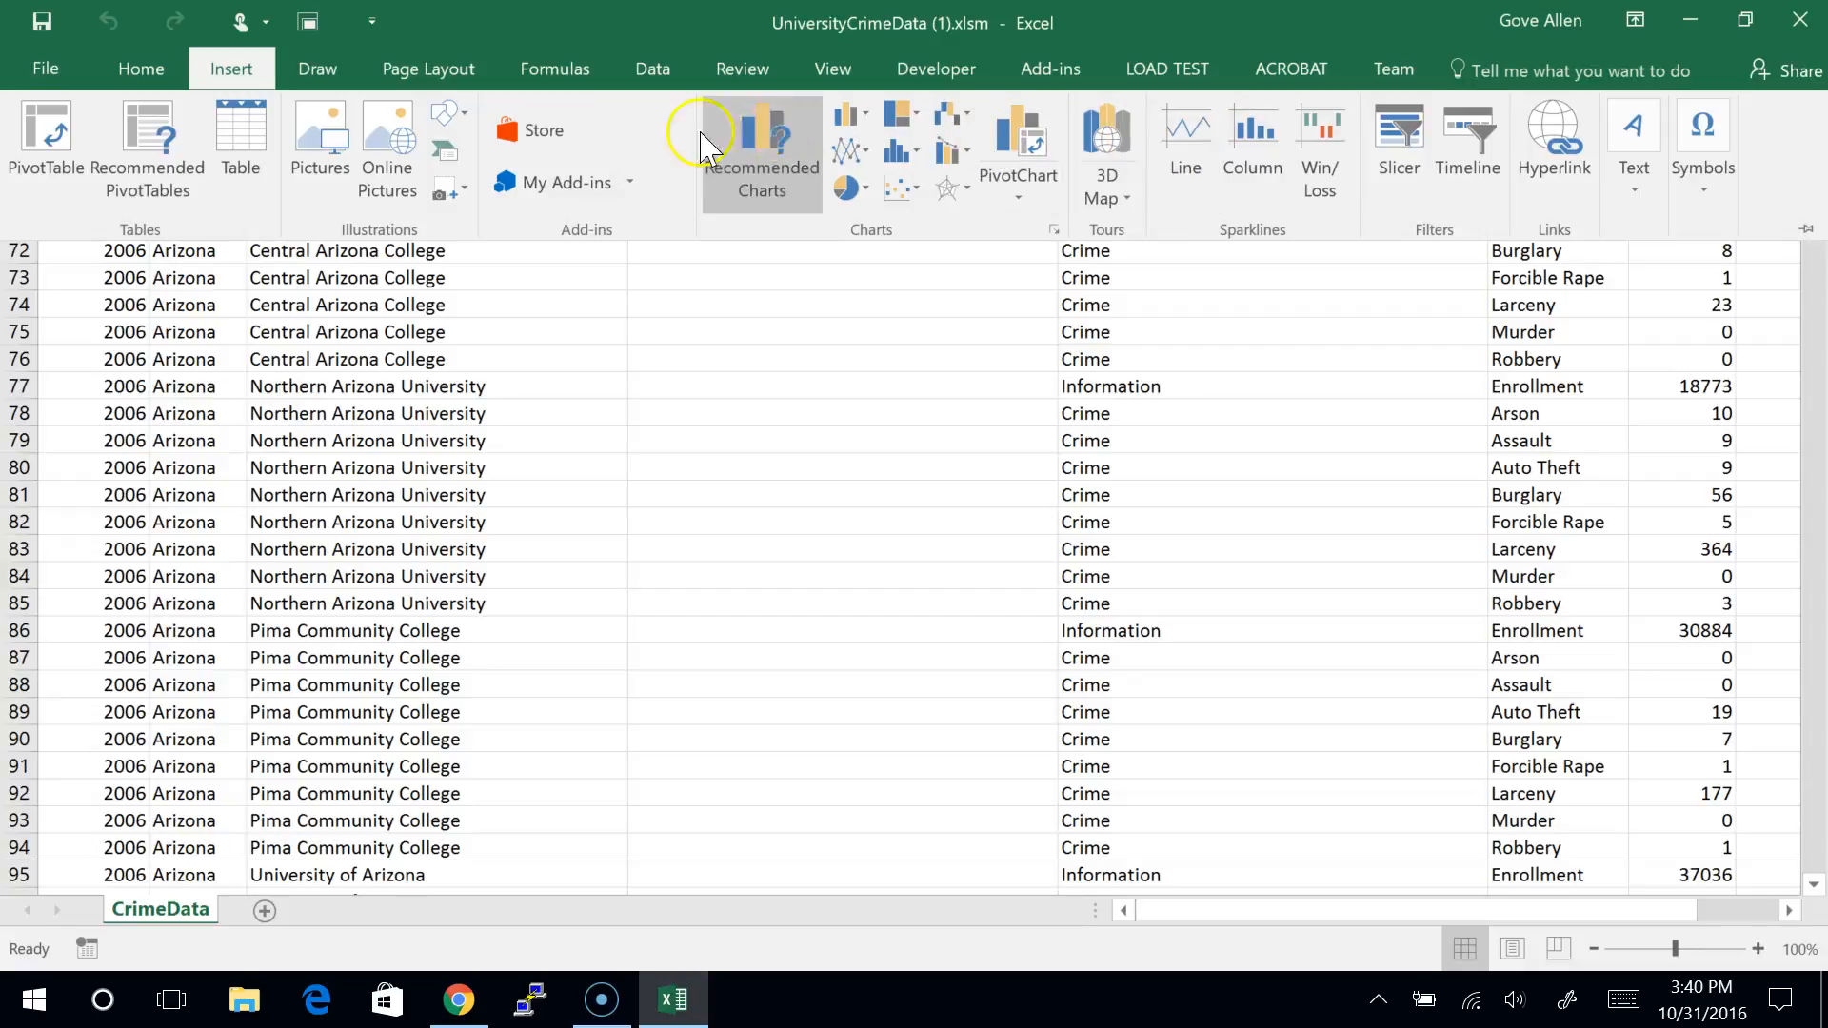
{"action": "left_click", "coordinate": [147, 76]}
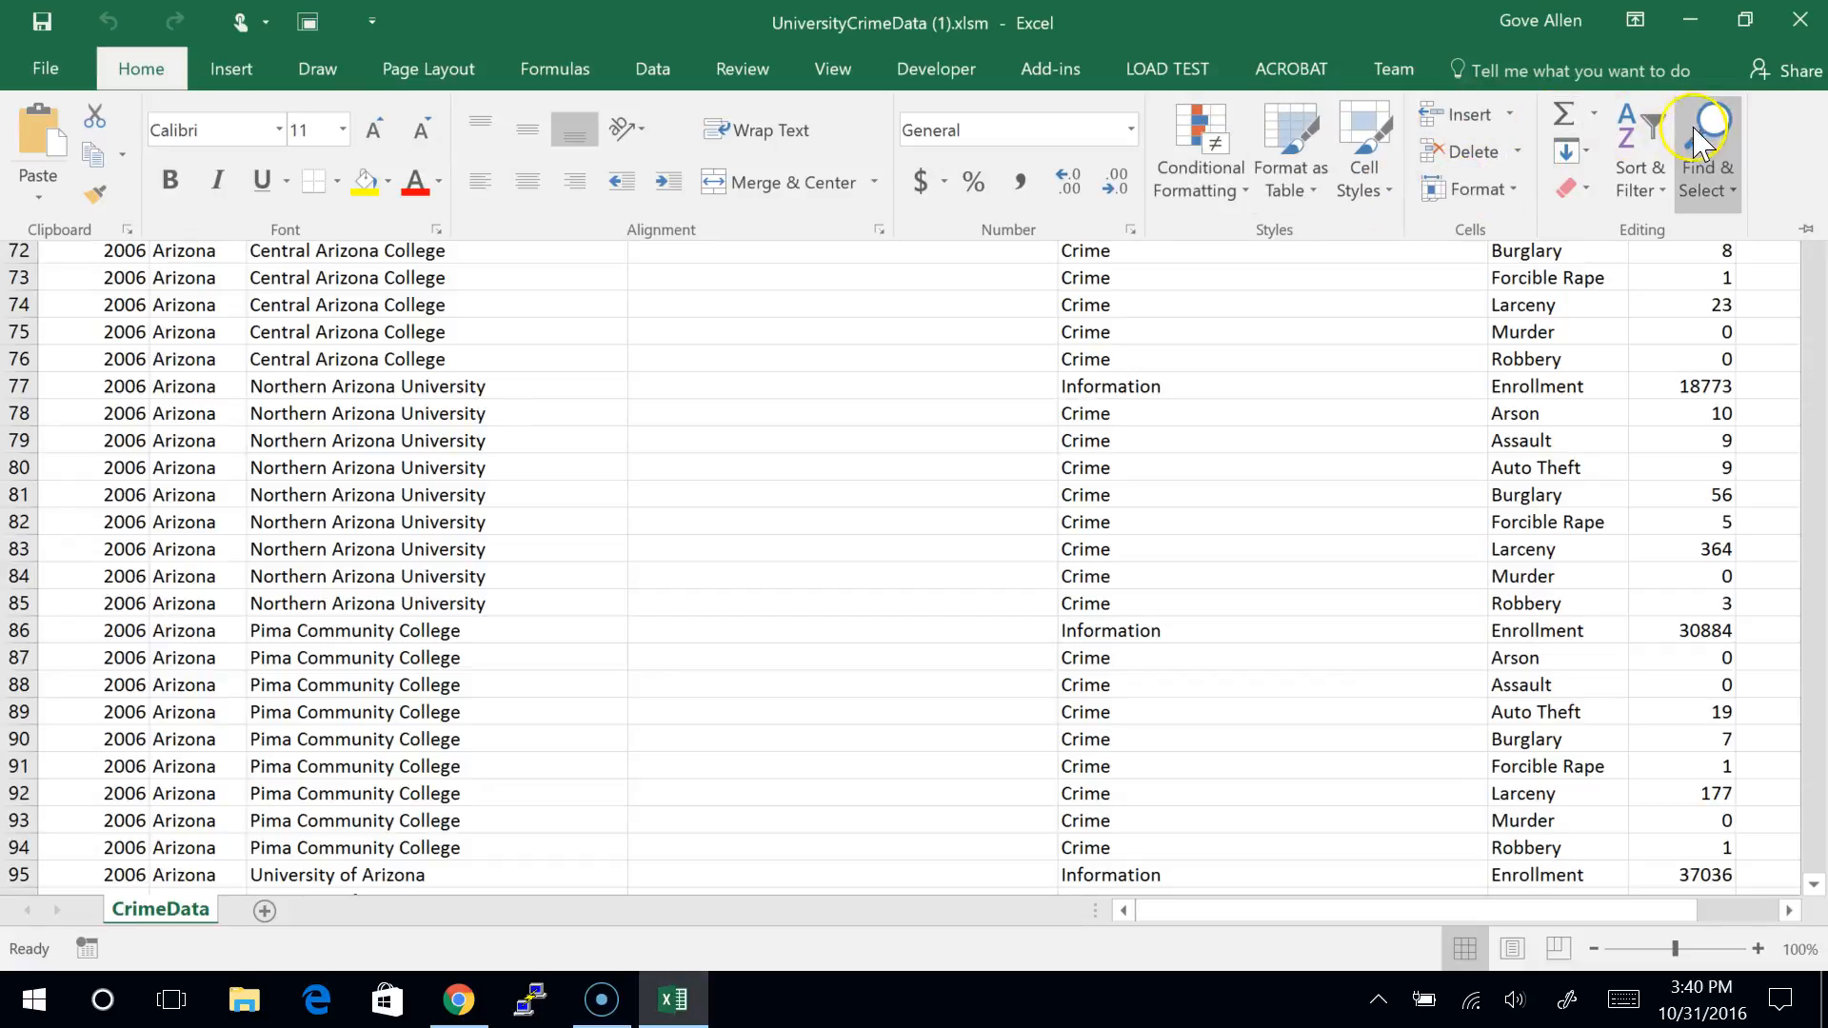
Step: Create a PivotTable from CrimeData!$A$1:$G$23164 on a new worksheet and widen its field list
{"action": "left_click", "coordinate": [221, 70]}
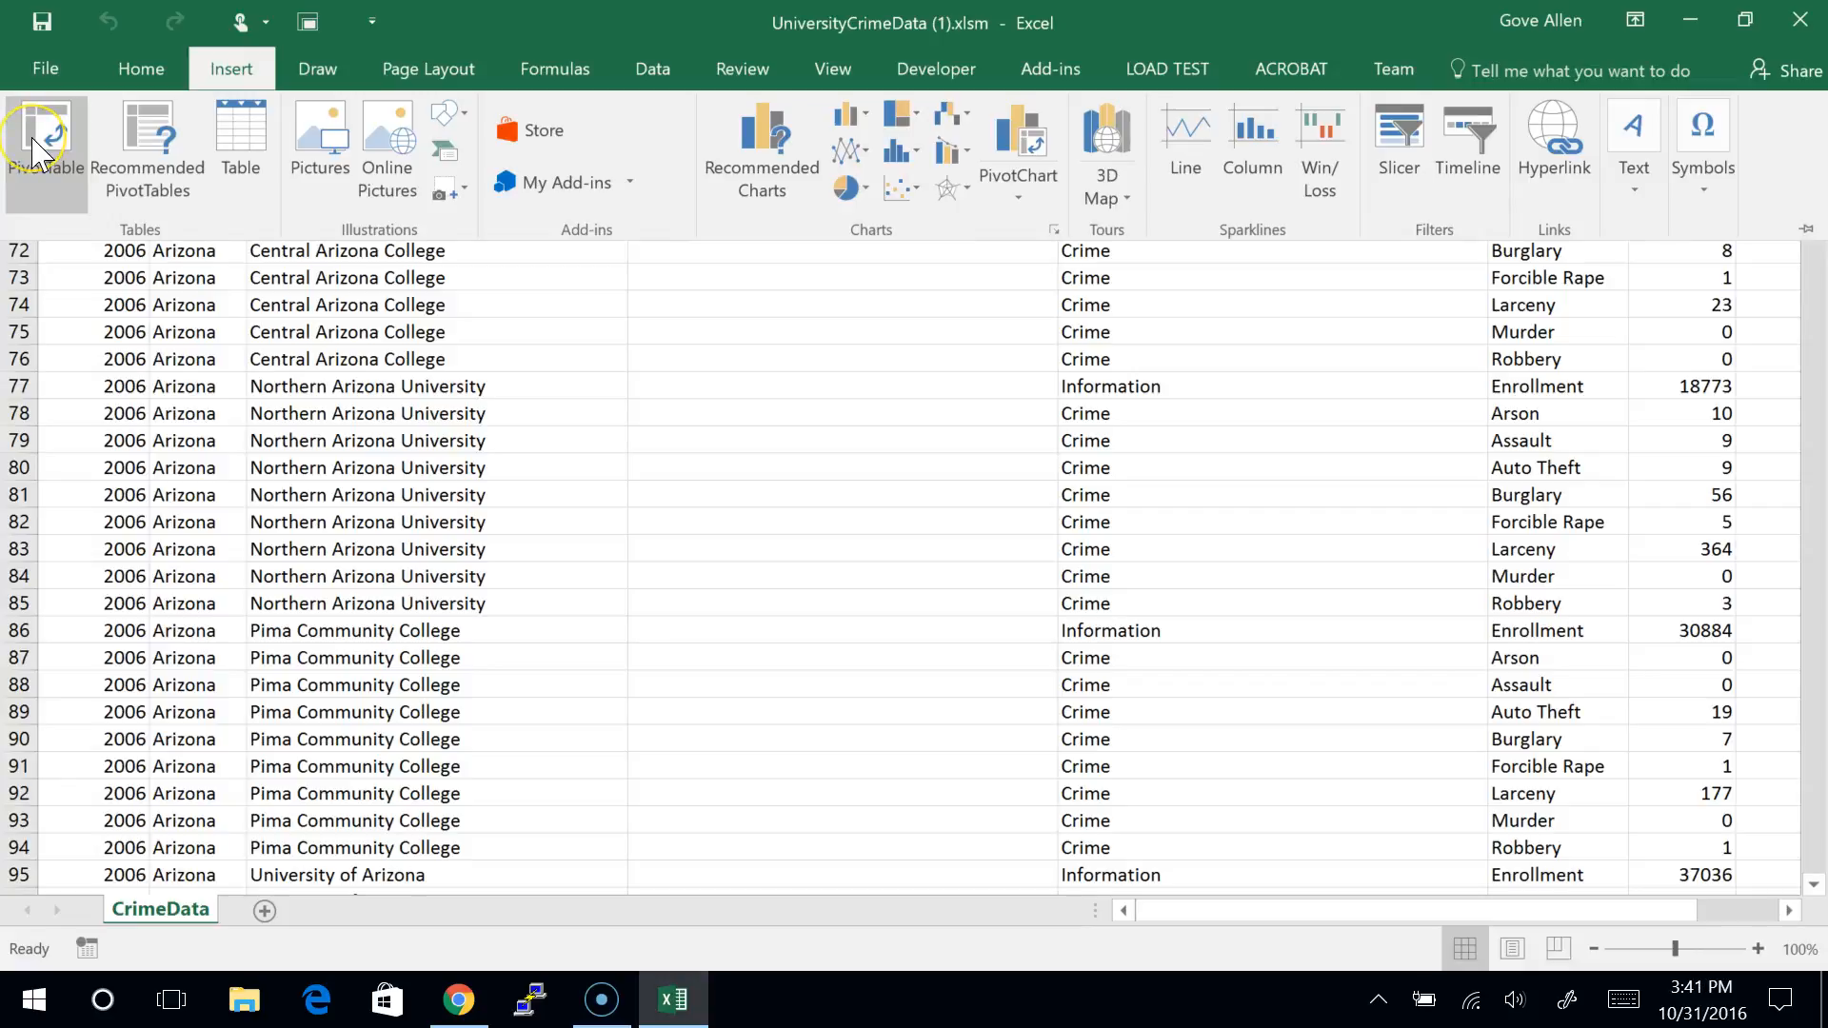
{"action": "left_click", "coordinate": [59, 190]}
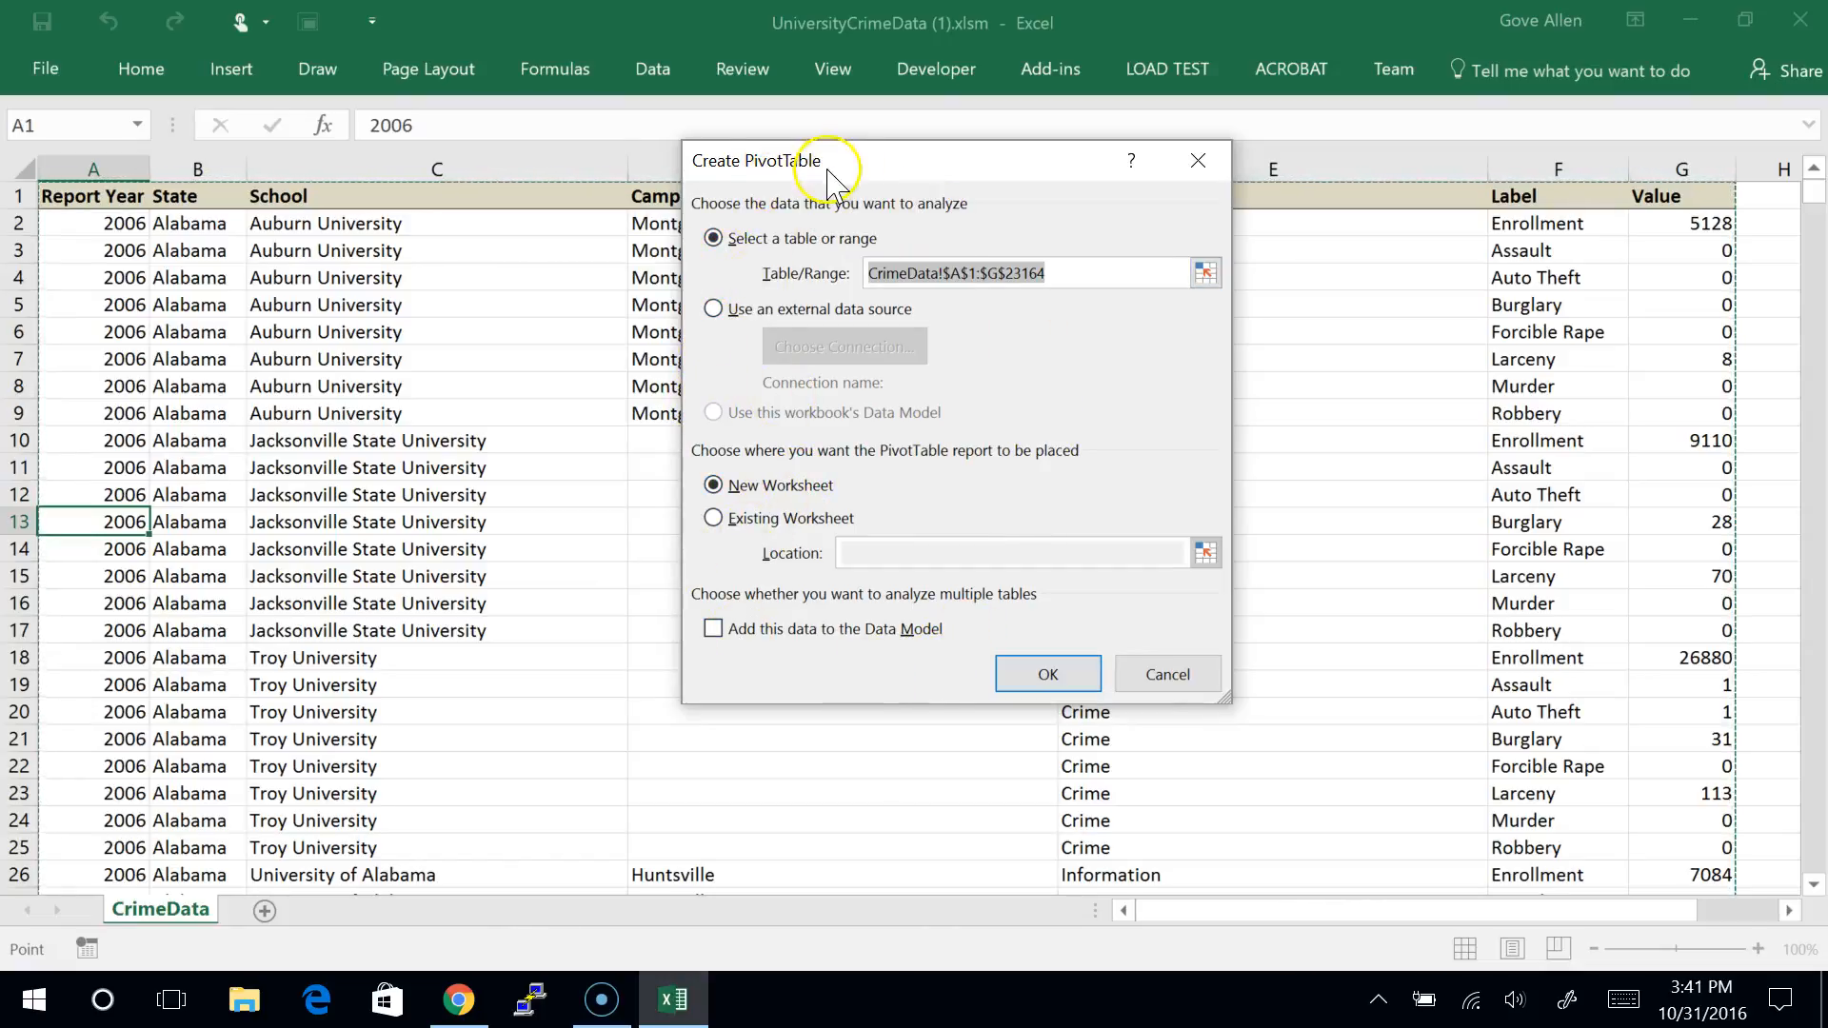
{"action": "left_click", "coordinate": [1052, 676]}
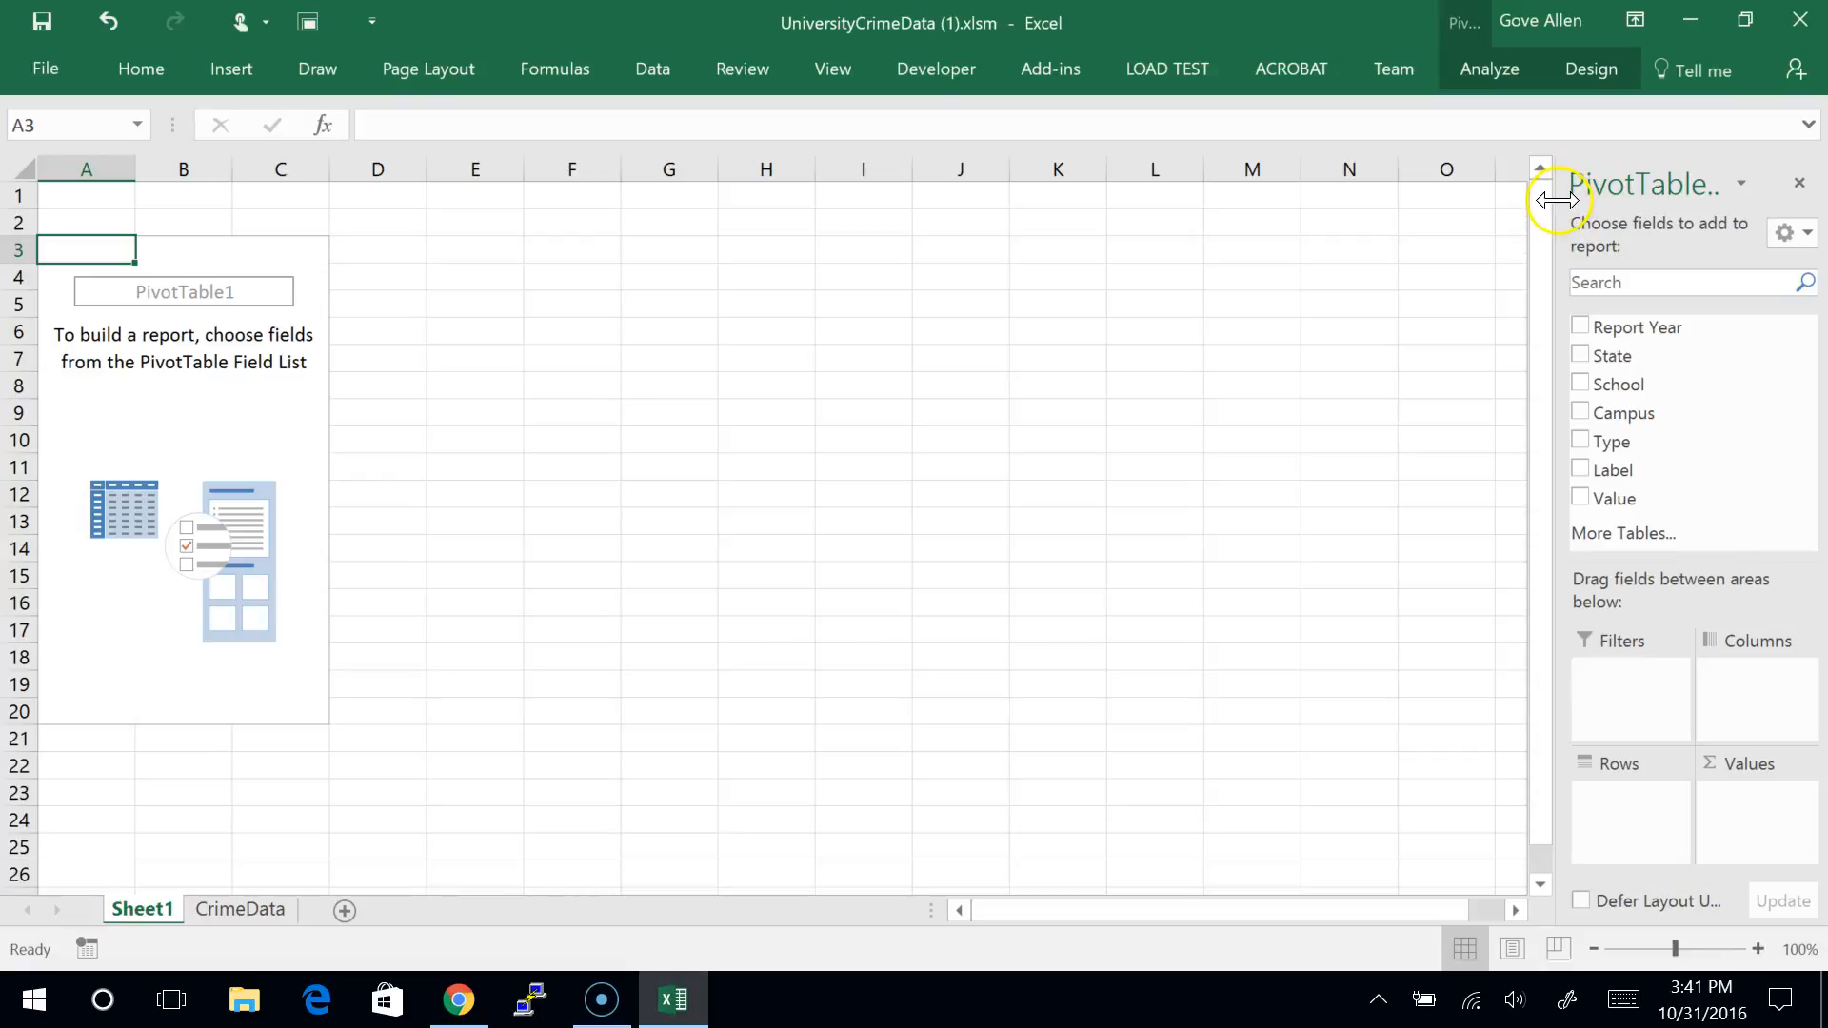
{"action": "left_click_drag", "start_coordinate": [1555, 200], "coordinate": [1487, 218]}
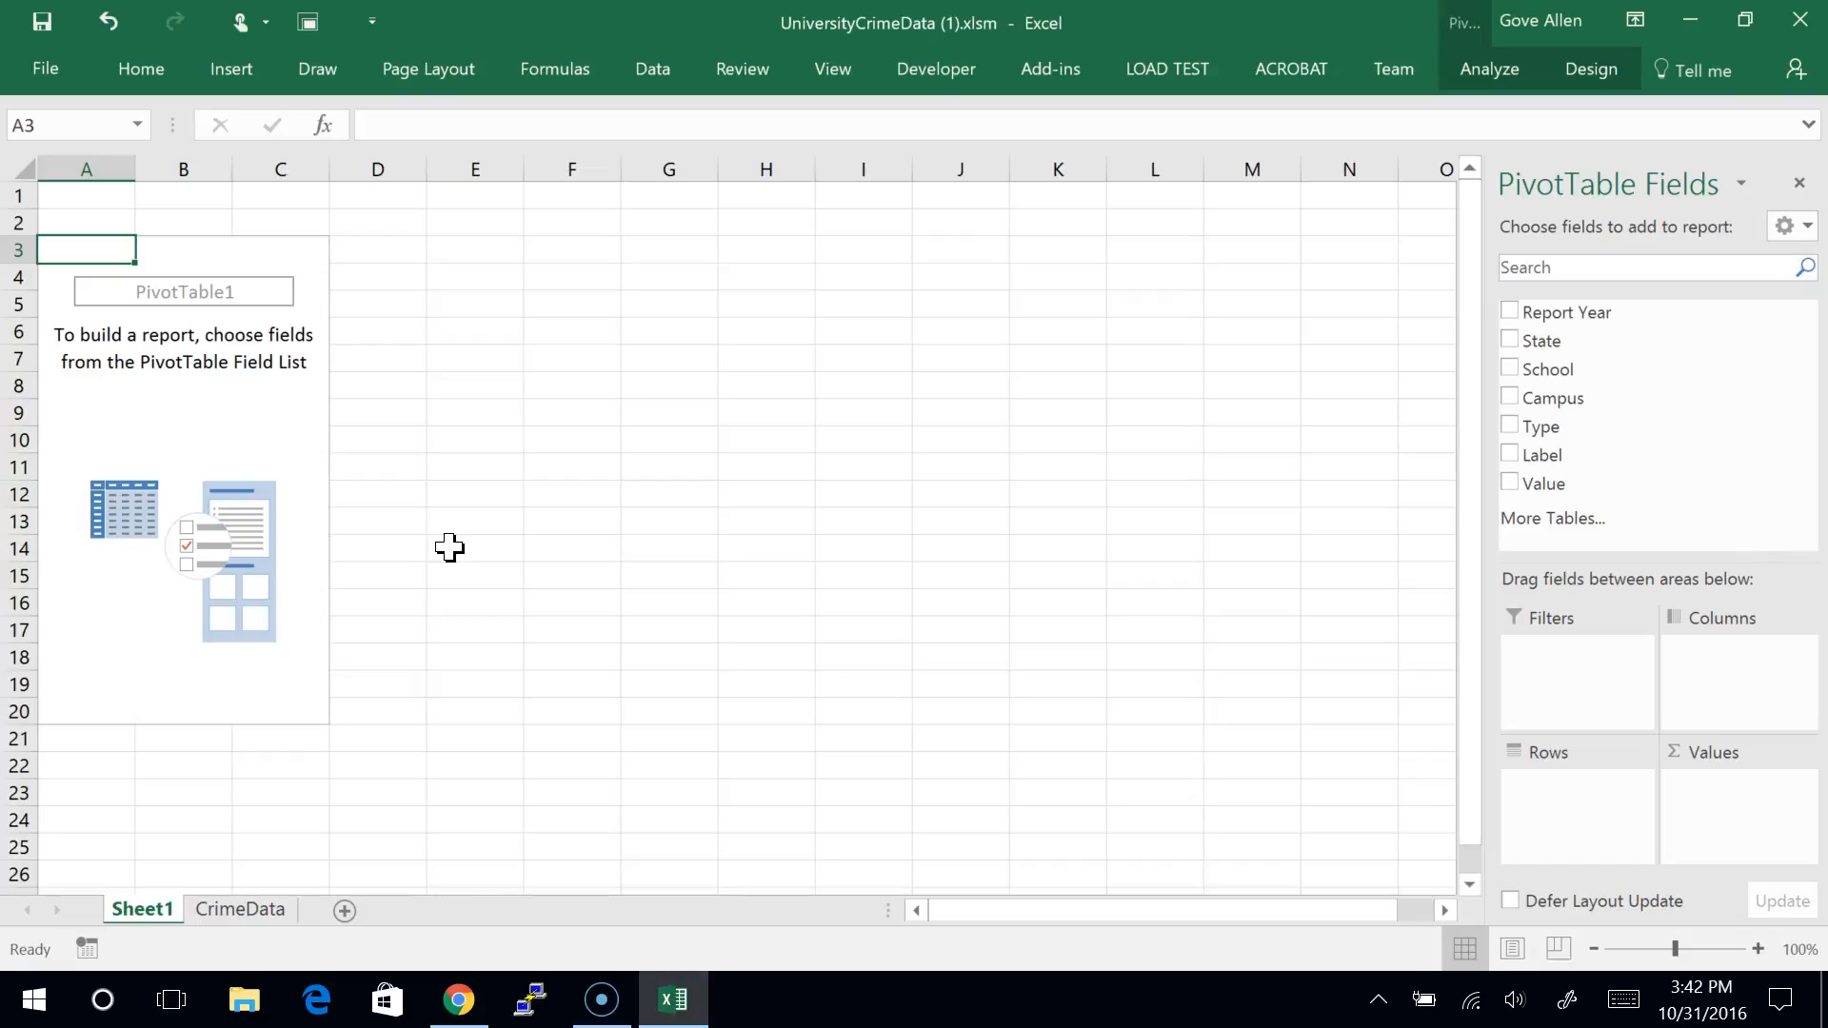
{"action": "key", "text": "alt+Tab"}
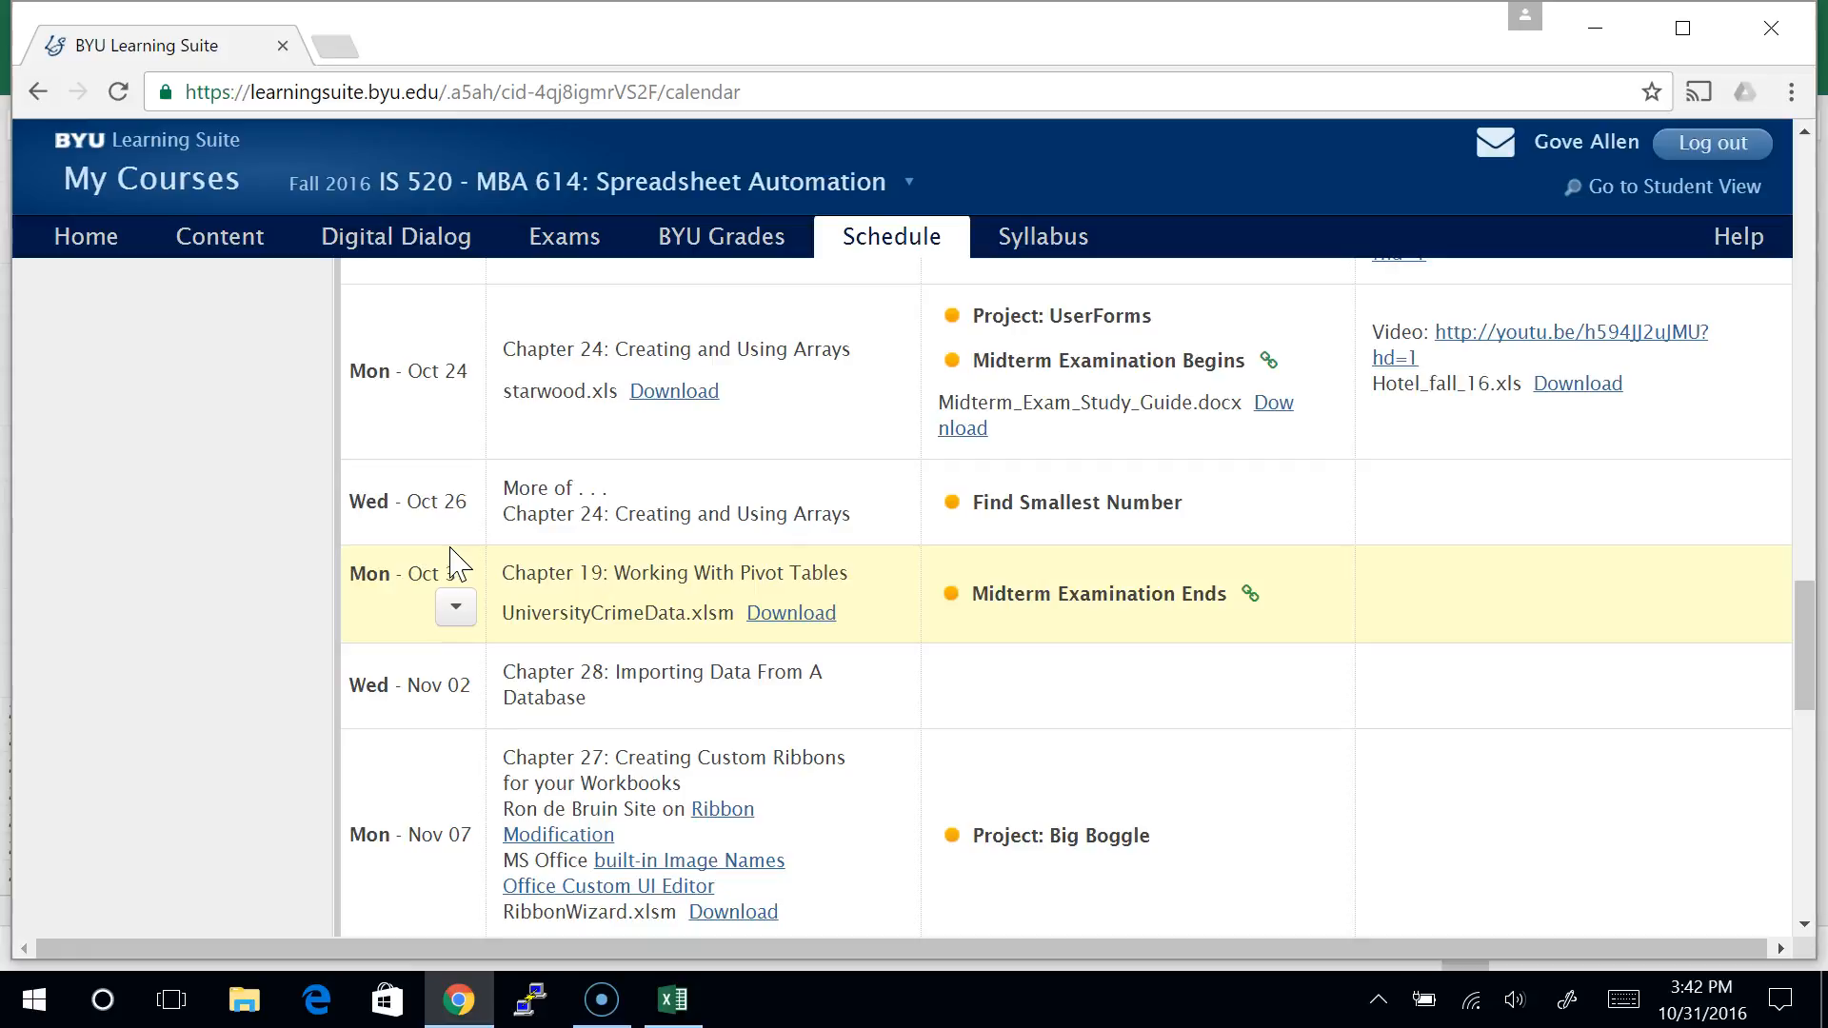
{"action": "key", "text": "alt+Tab"}
{"action": "key", "text": "alt+Tab"}
{"action": "key", "text": "alt+shift+Tab"}
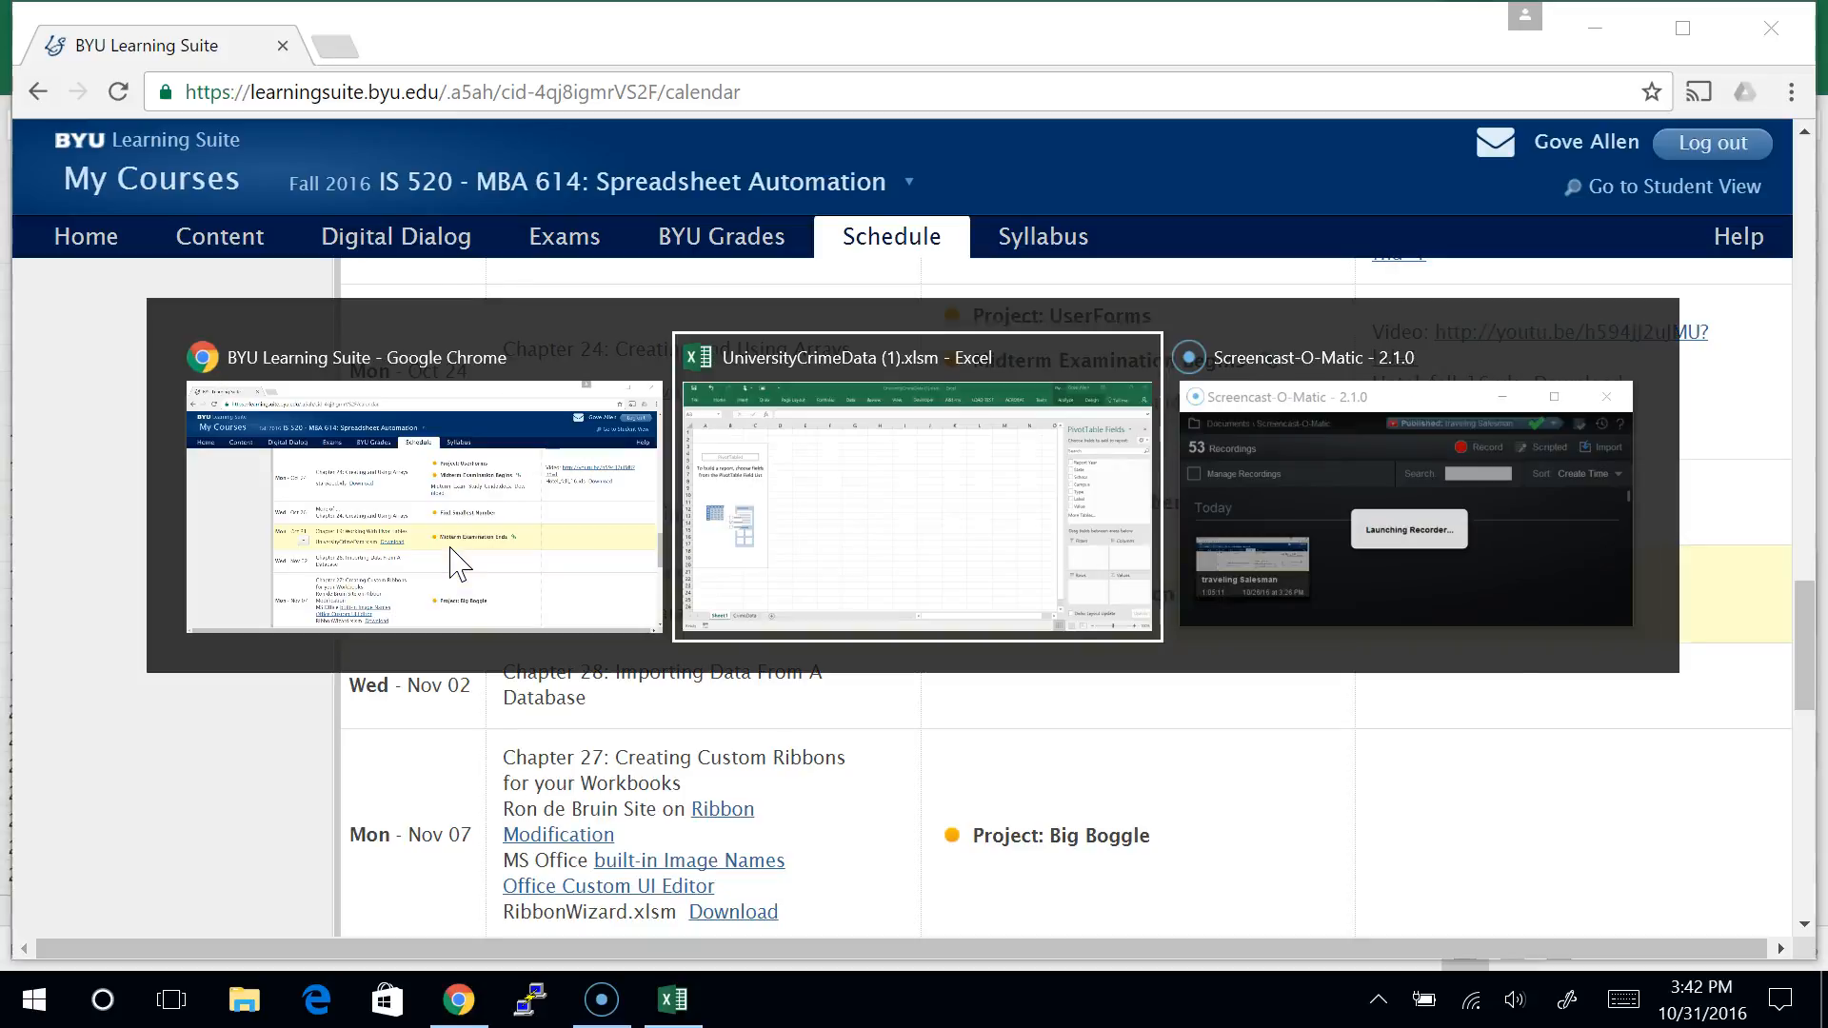
Step: Check how the CrimeData sheet pairs labels such as Enrollment and Burglary with entries in the Value column
{"action": "left_click", "coordinate": [242, 909]}
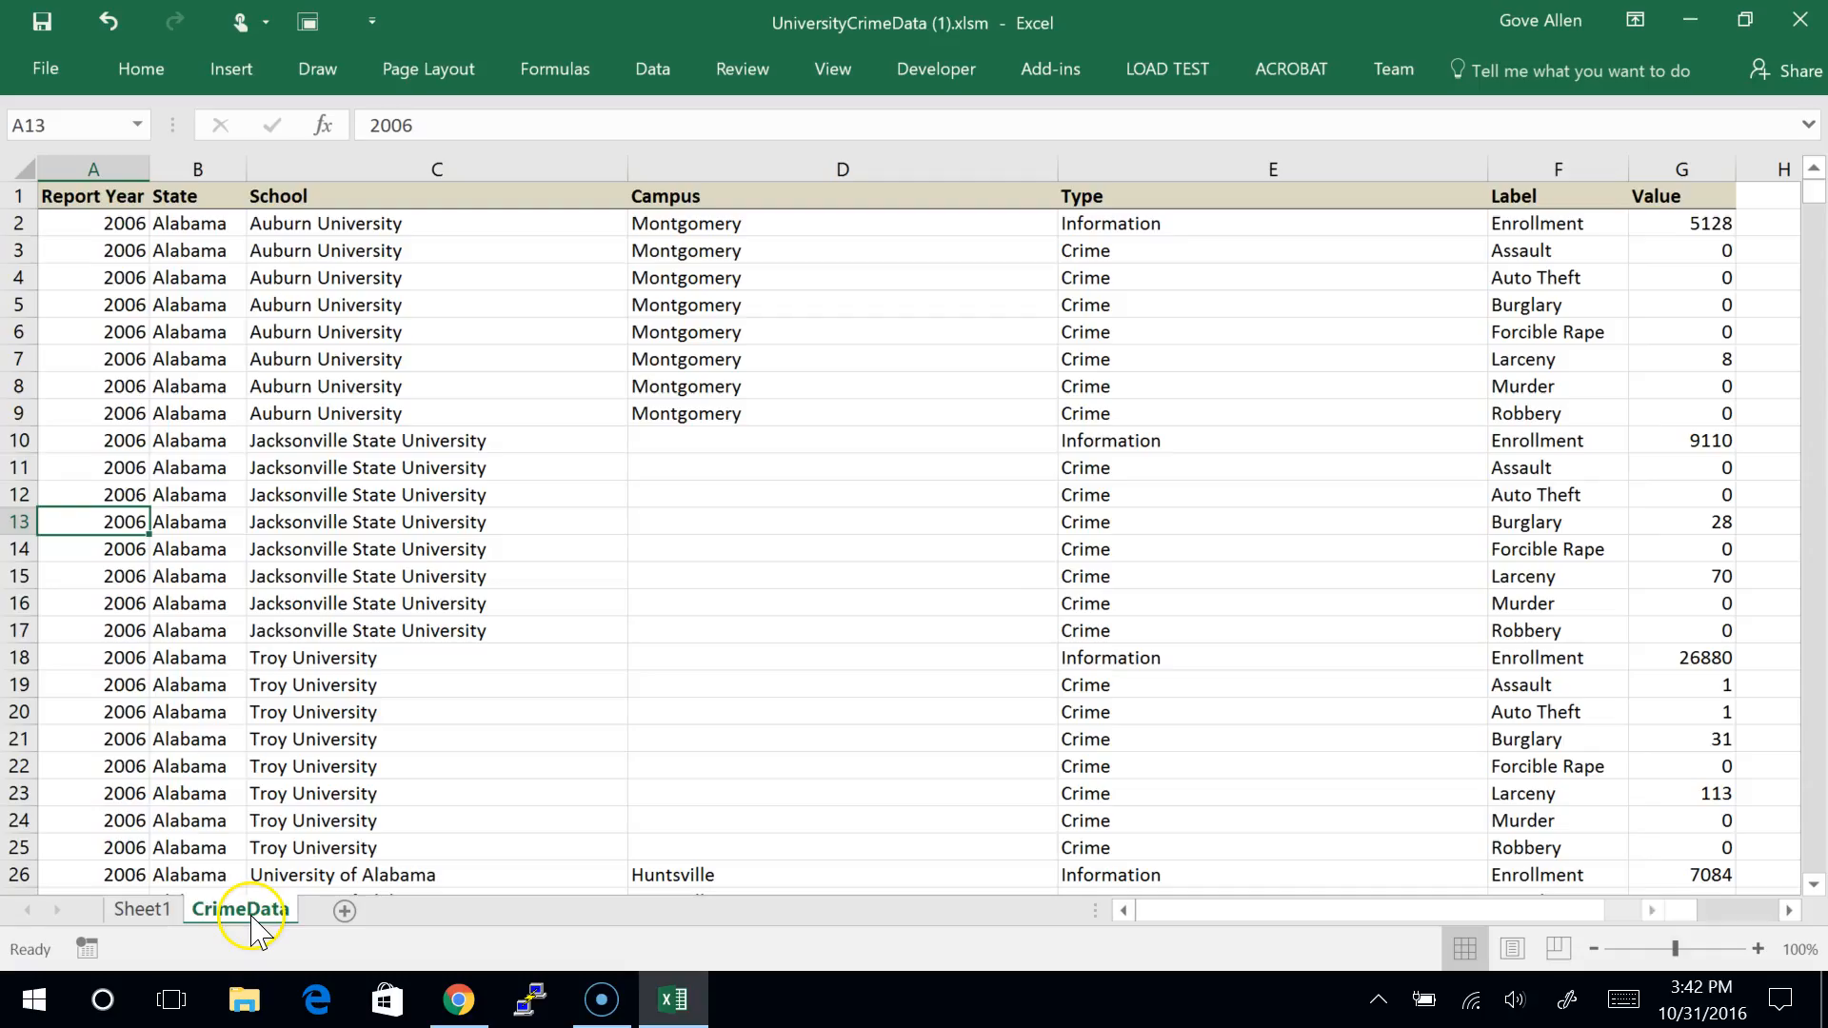
{"action": "left_click", "coordinate": [1706, 224]}
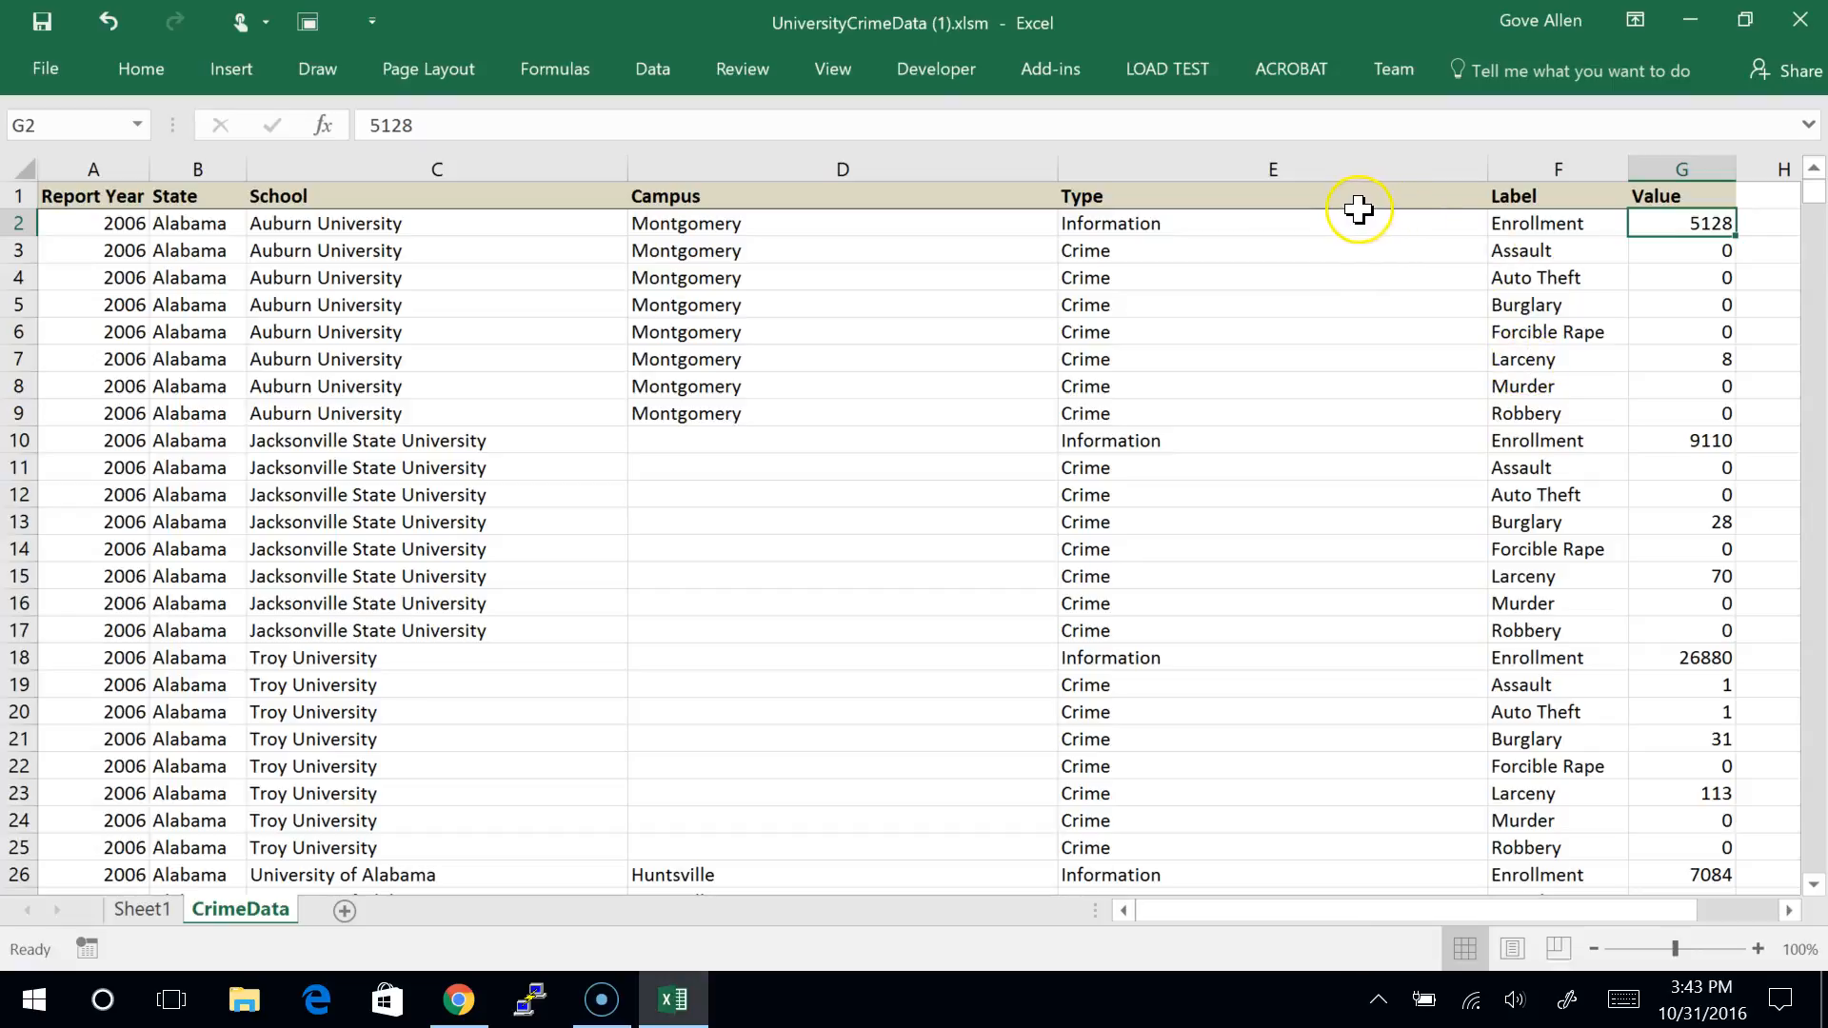
{"action": "left_click", "coordinate": [1552, 305]}
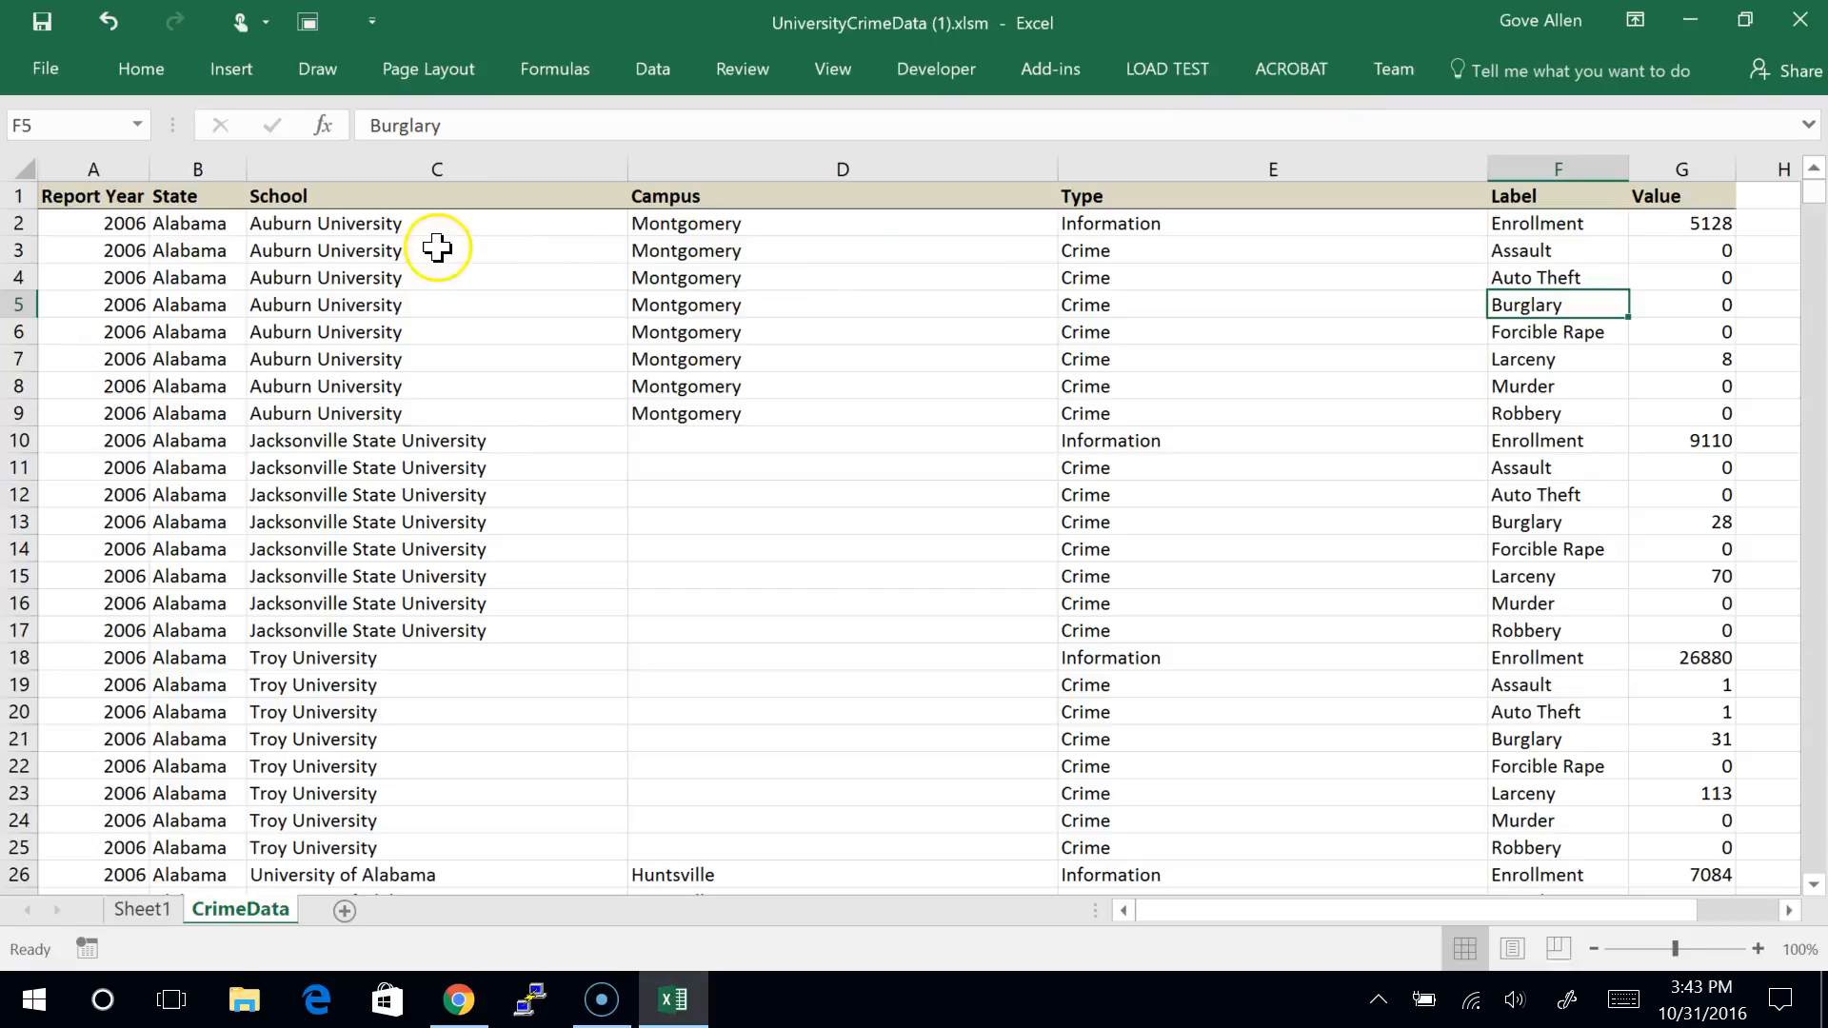
Step: Add the Value field to the Sheet1 PivotTable's values area as a sum
{"action": "left_click", "coordinate": [144, 910]}
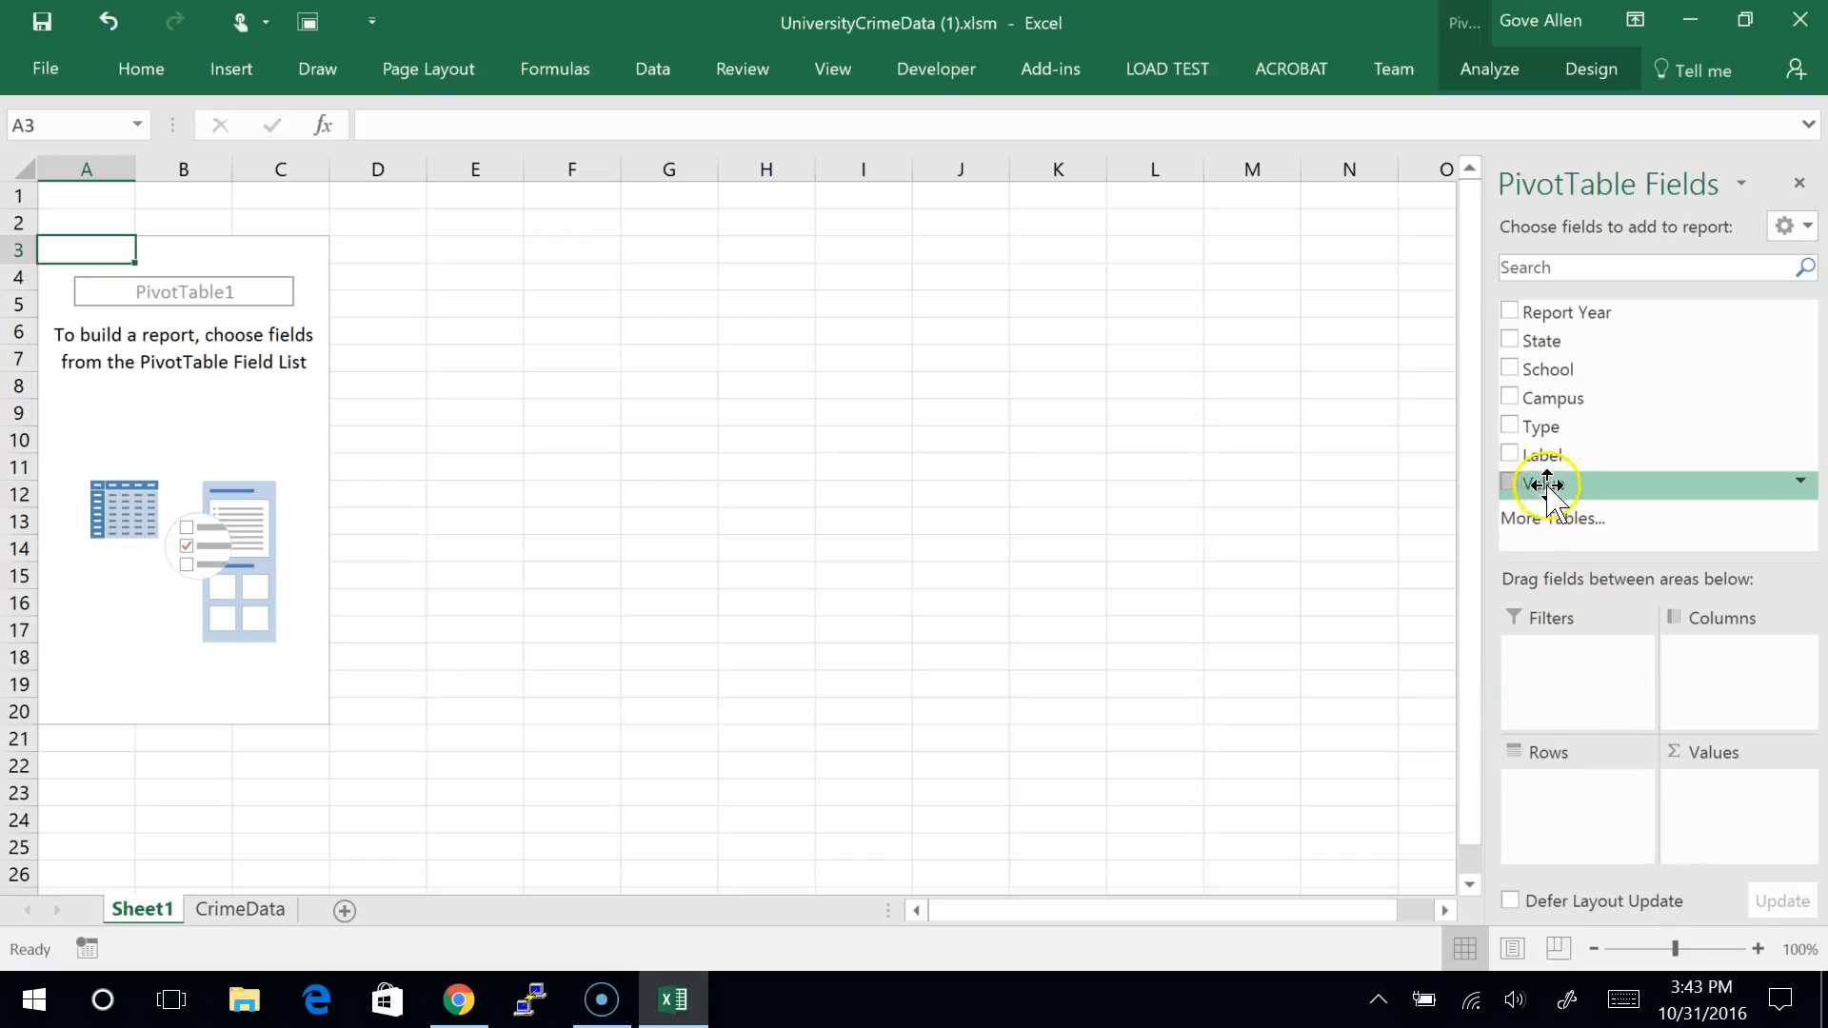
{"action": "left_click_drag", "start_coordinate": [1544, 484], "coordinate": [1732, 806]}
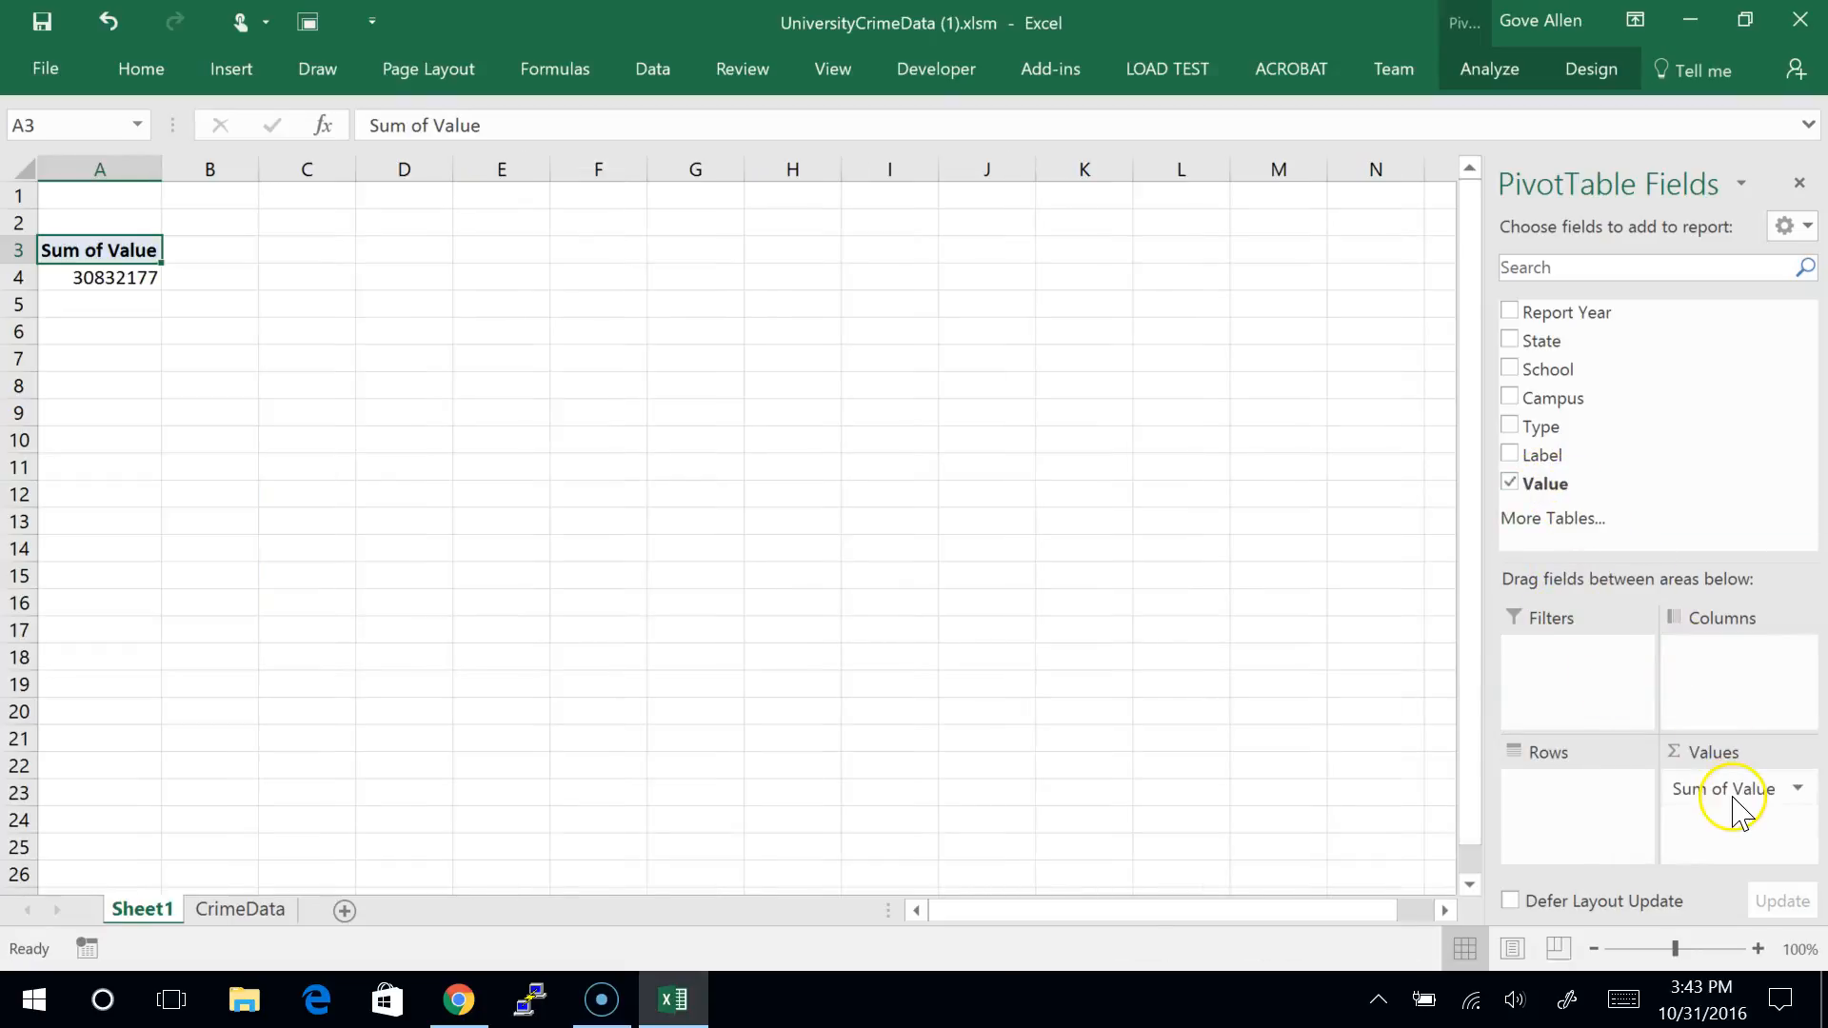
Step: Add the Type field as a report filter and restrict the PivotTable to Crime records
{"action": "left_click", "coordinate": [112, 277]}
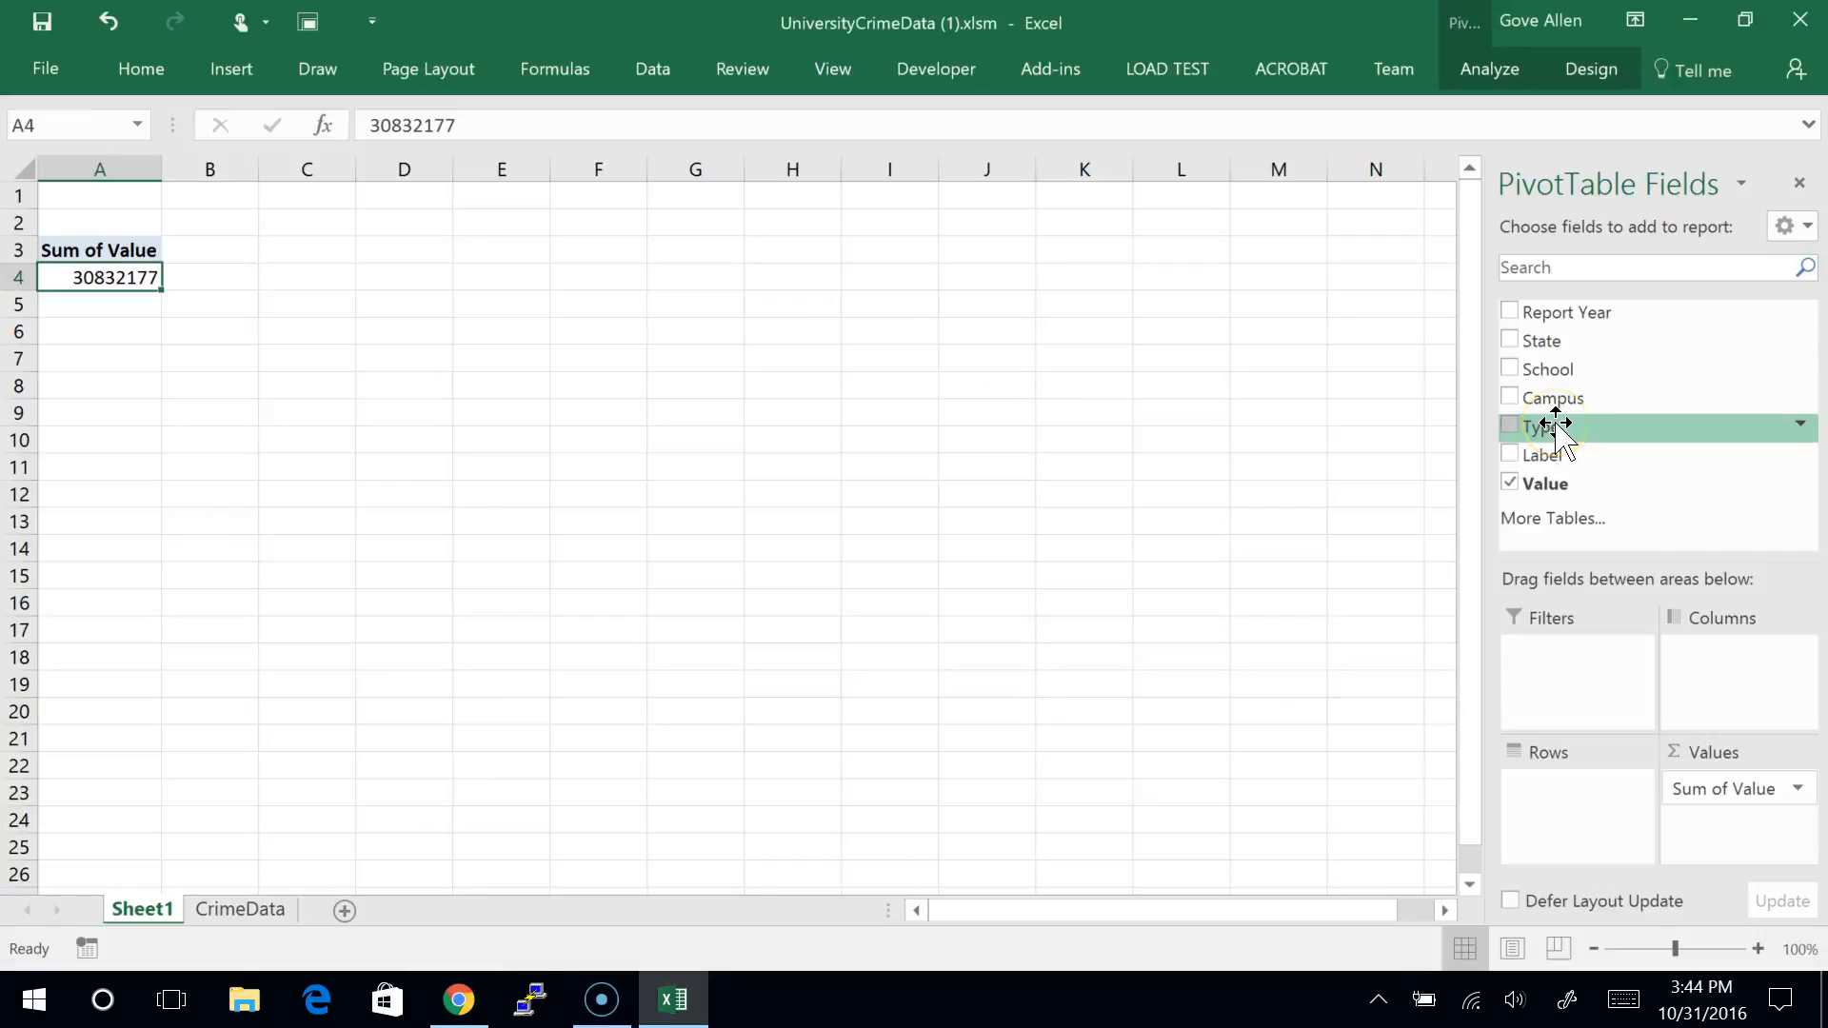
{"action": "left_click_drag", "start_coordinate": [1556, 428], "coordinate": [1570, 674]}
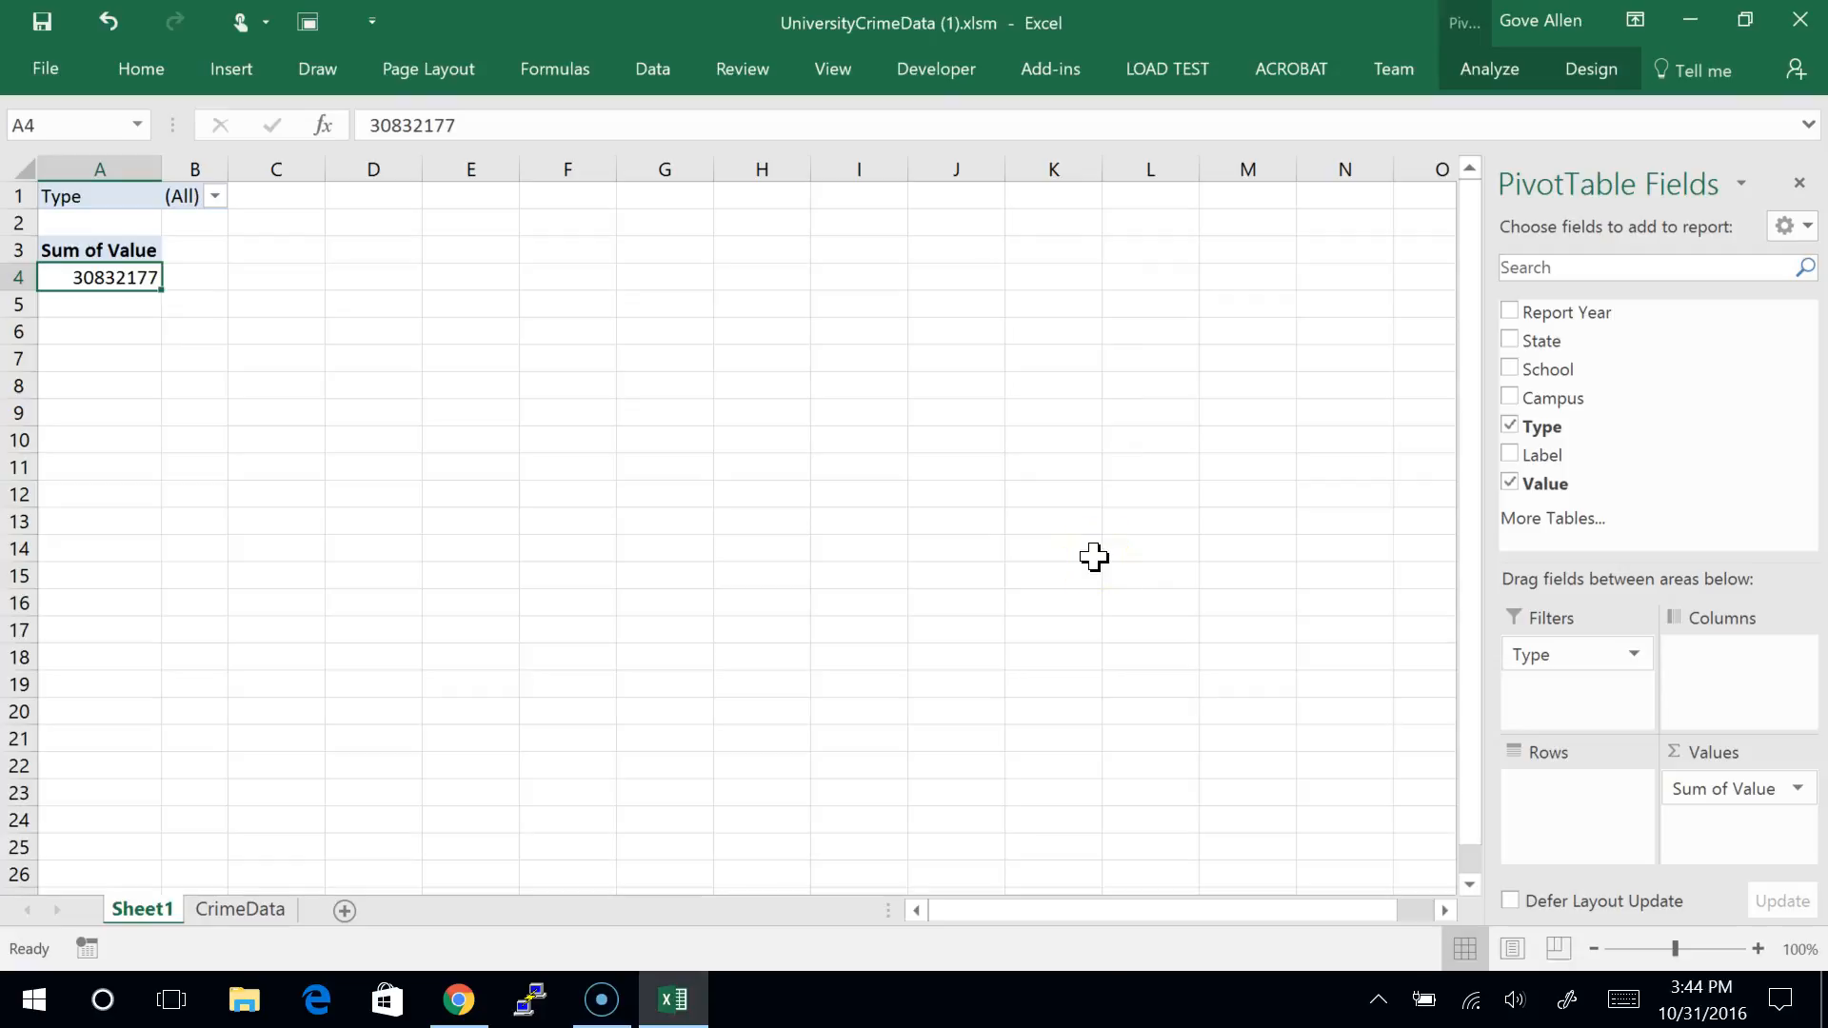
{"action": "left_click", "coordinate": [216, 200]}
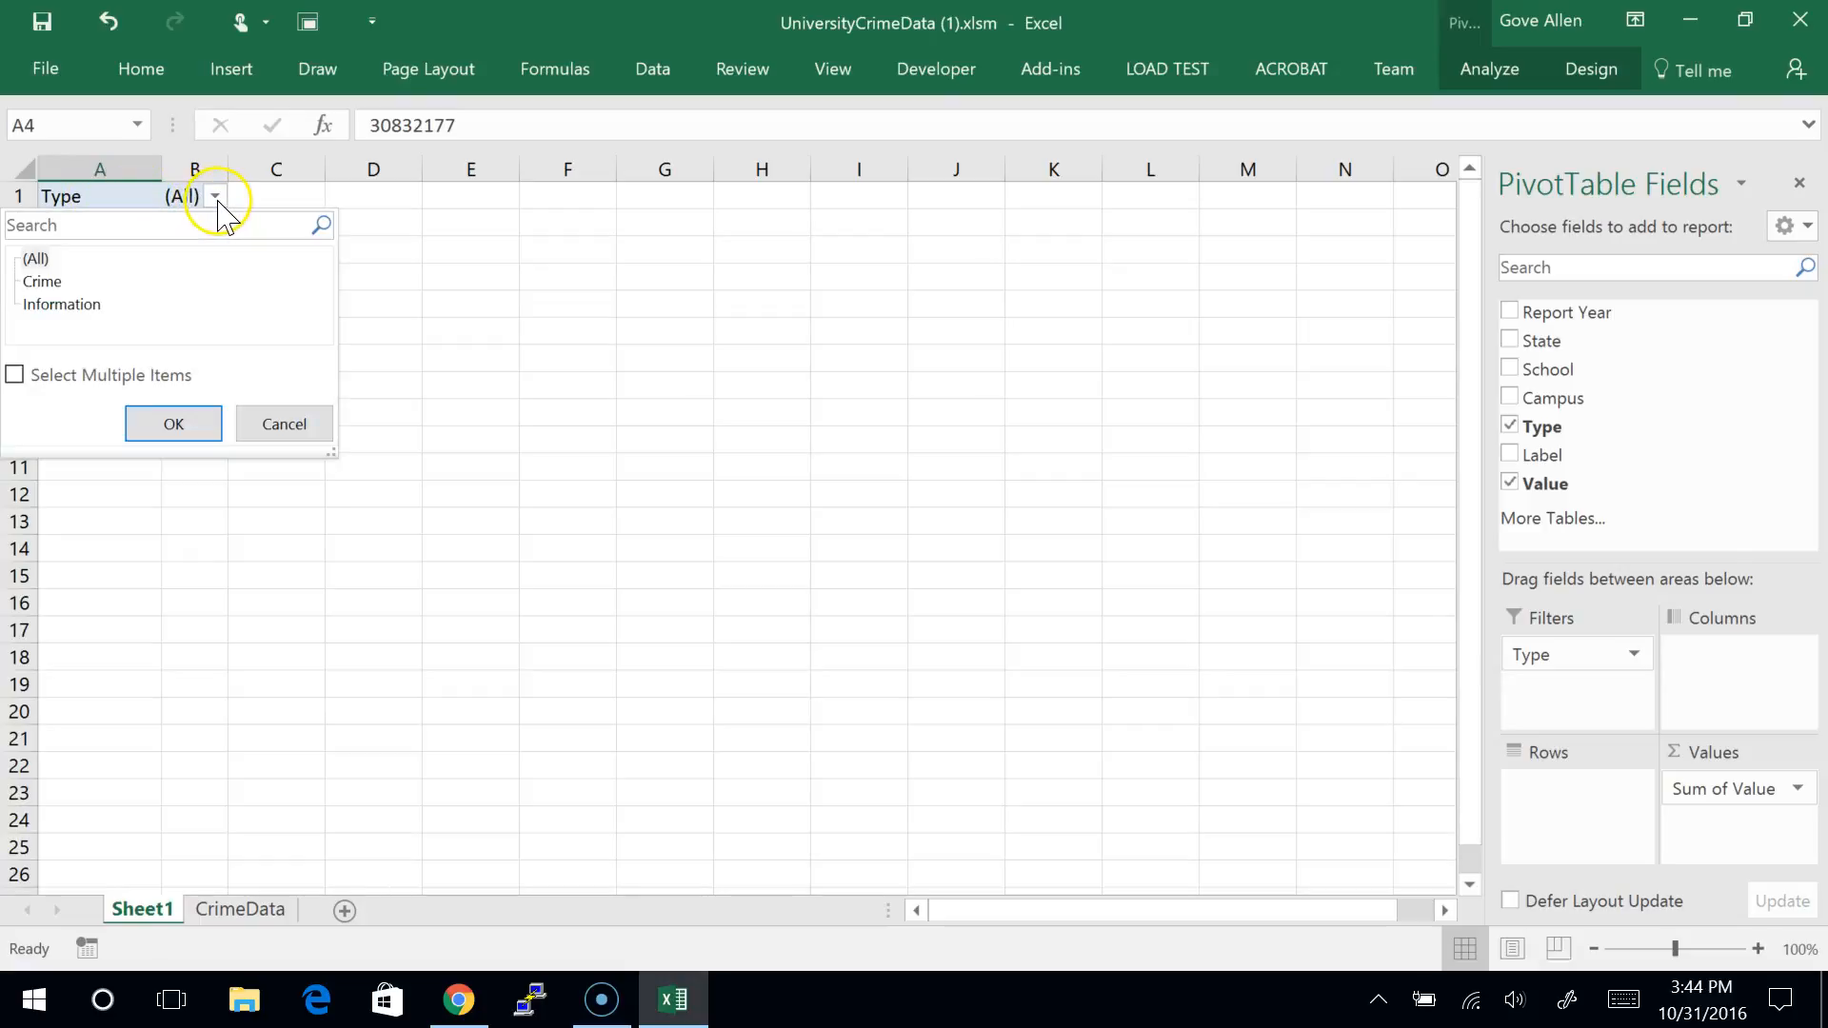
{"action": "left_click", "coordinate": [43, 283]}
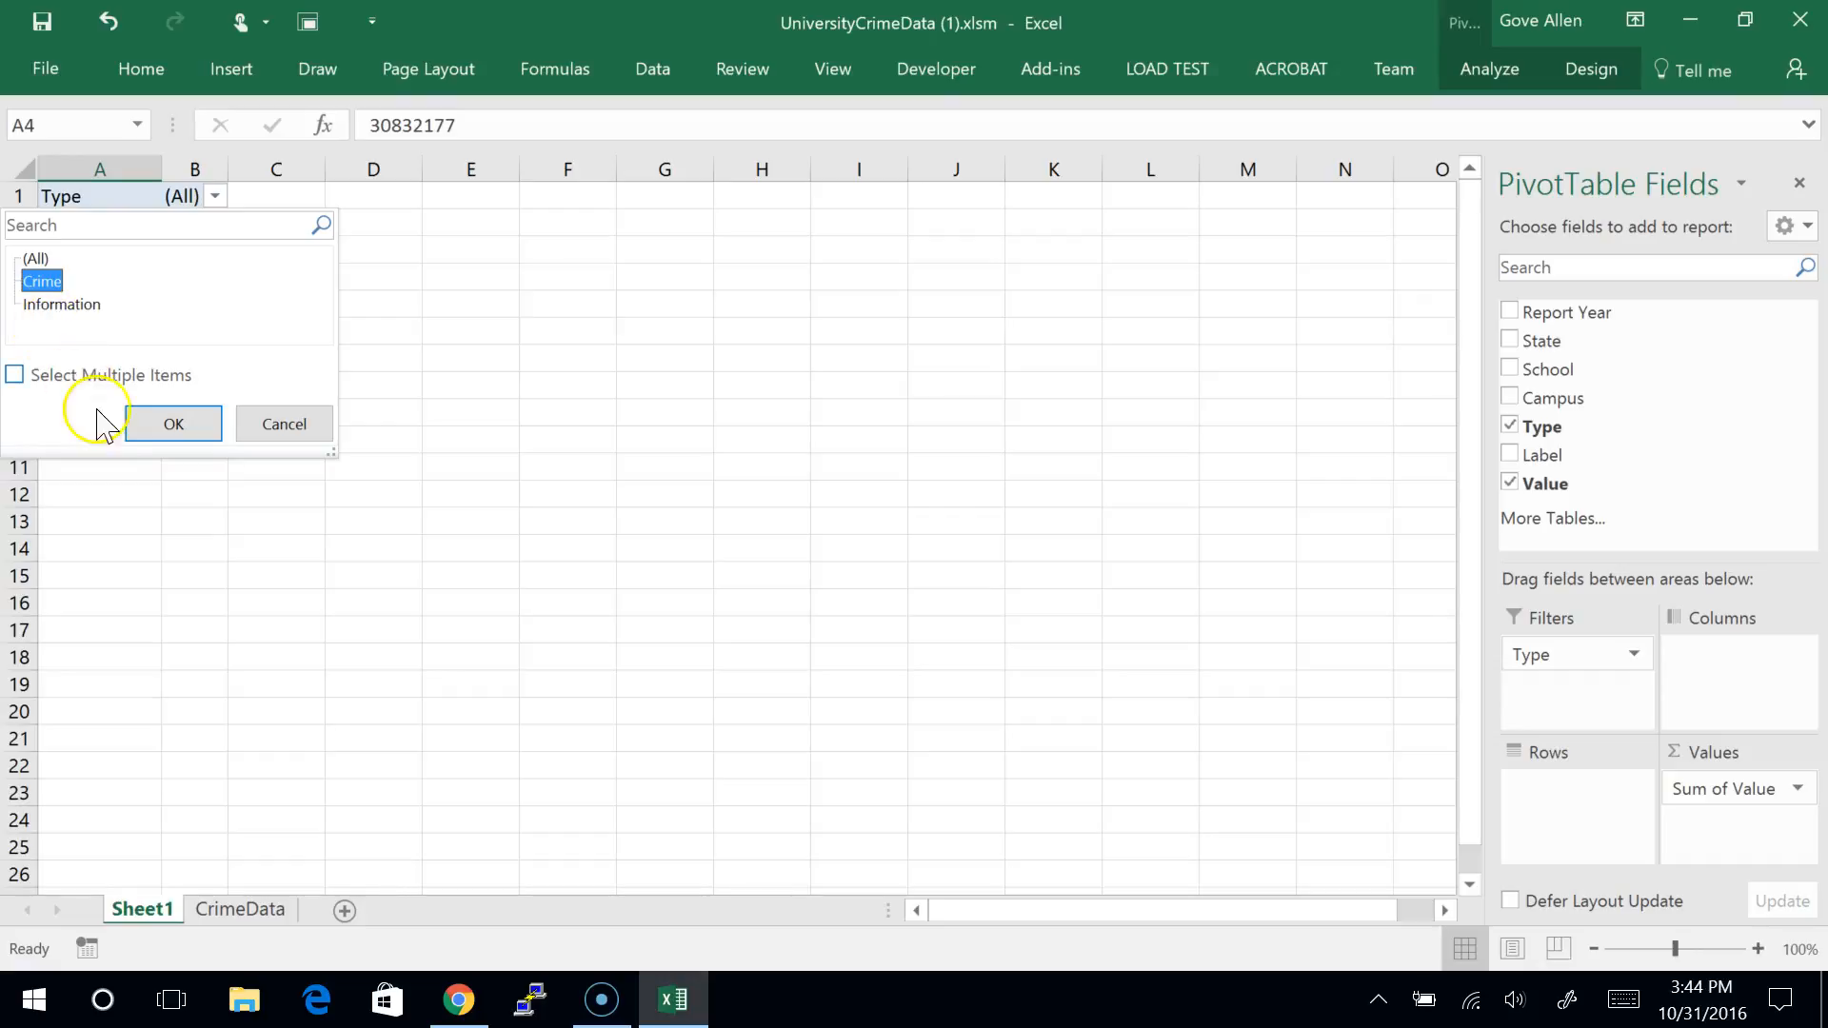
{"action": "left_click", "coordinate": [171, 426]}
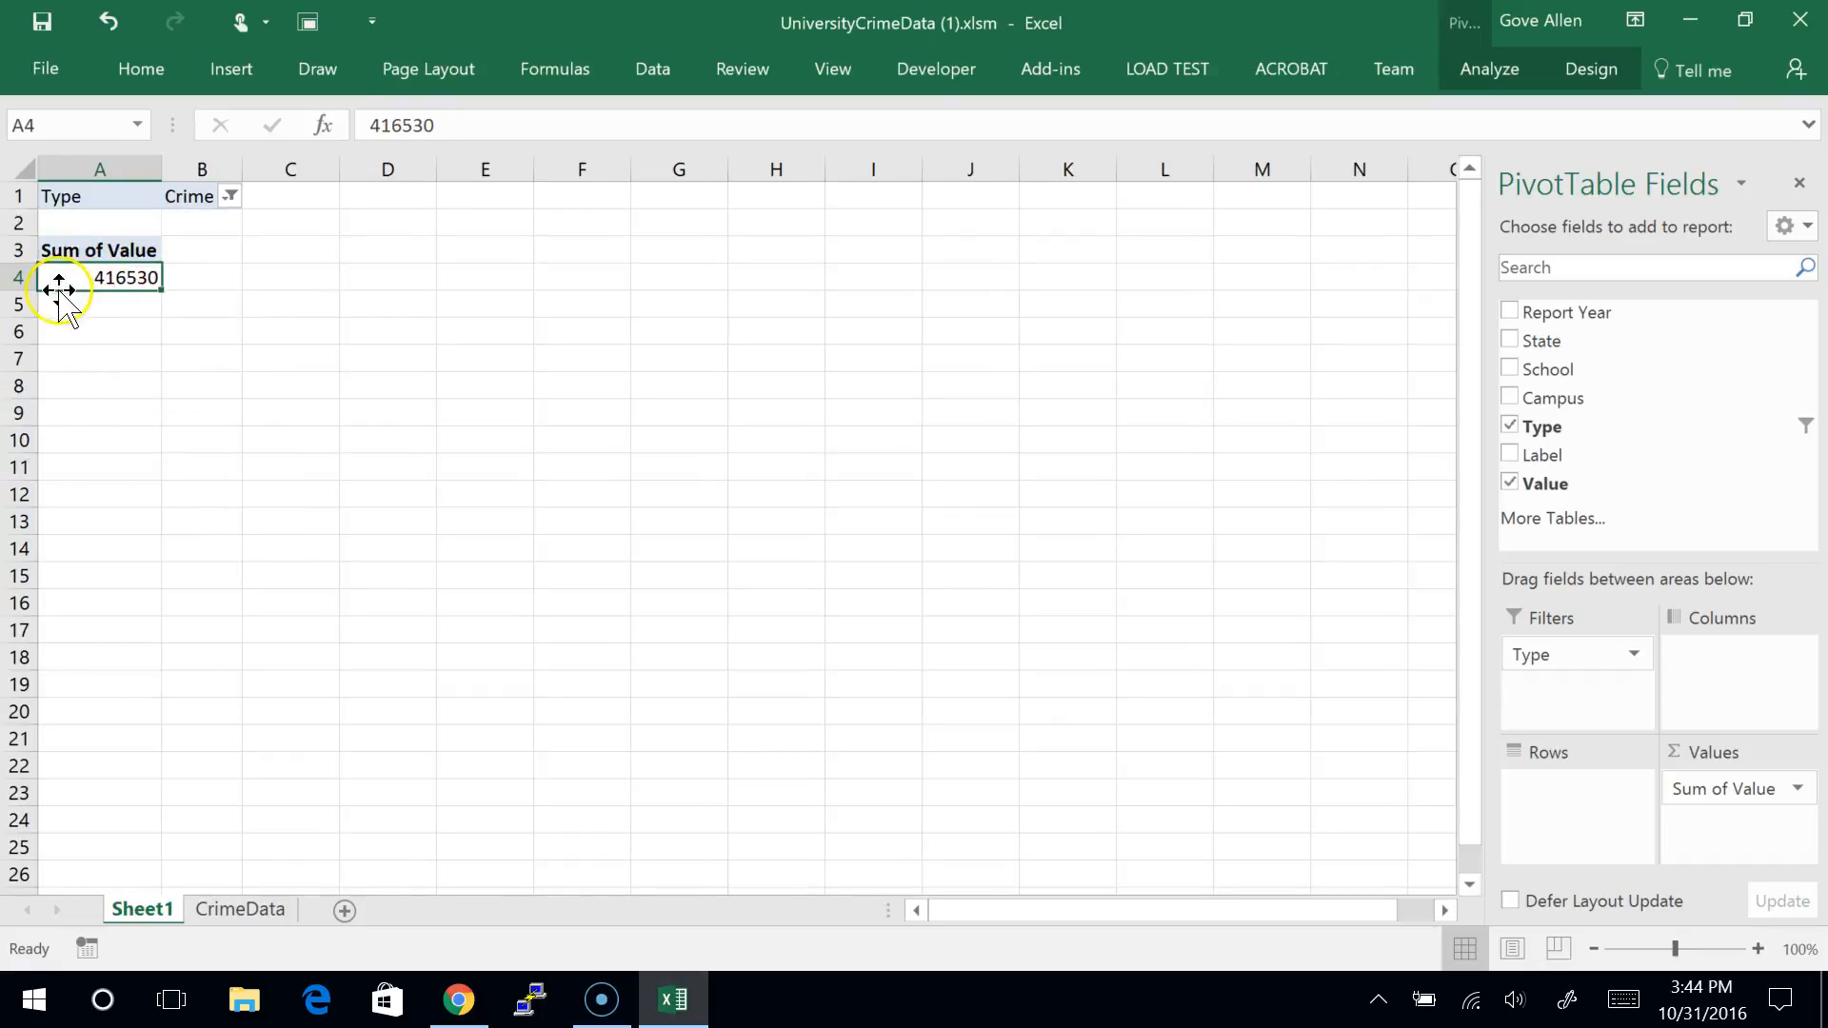
{"action": "mouse_move", "coordinate": [153, 280]}
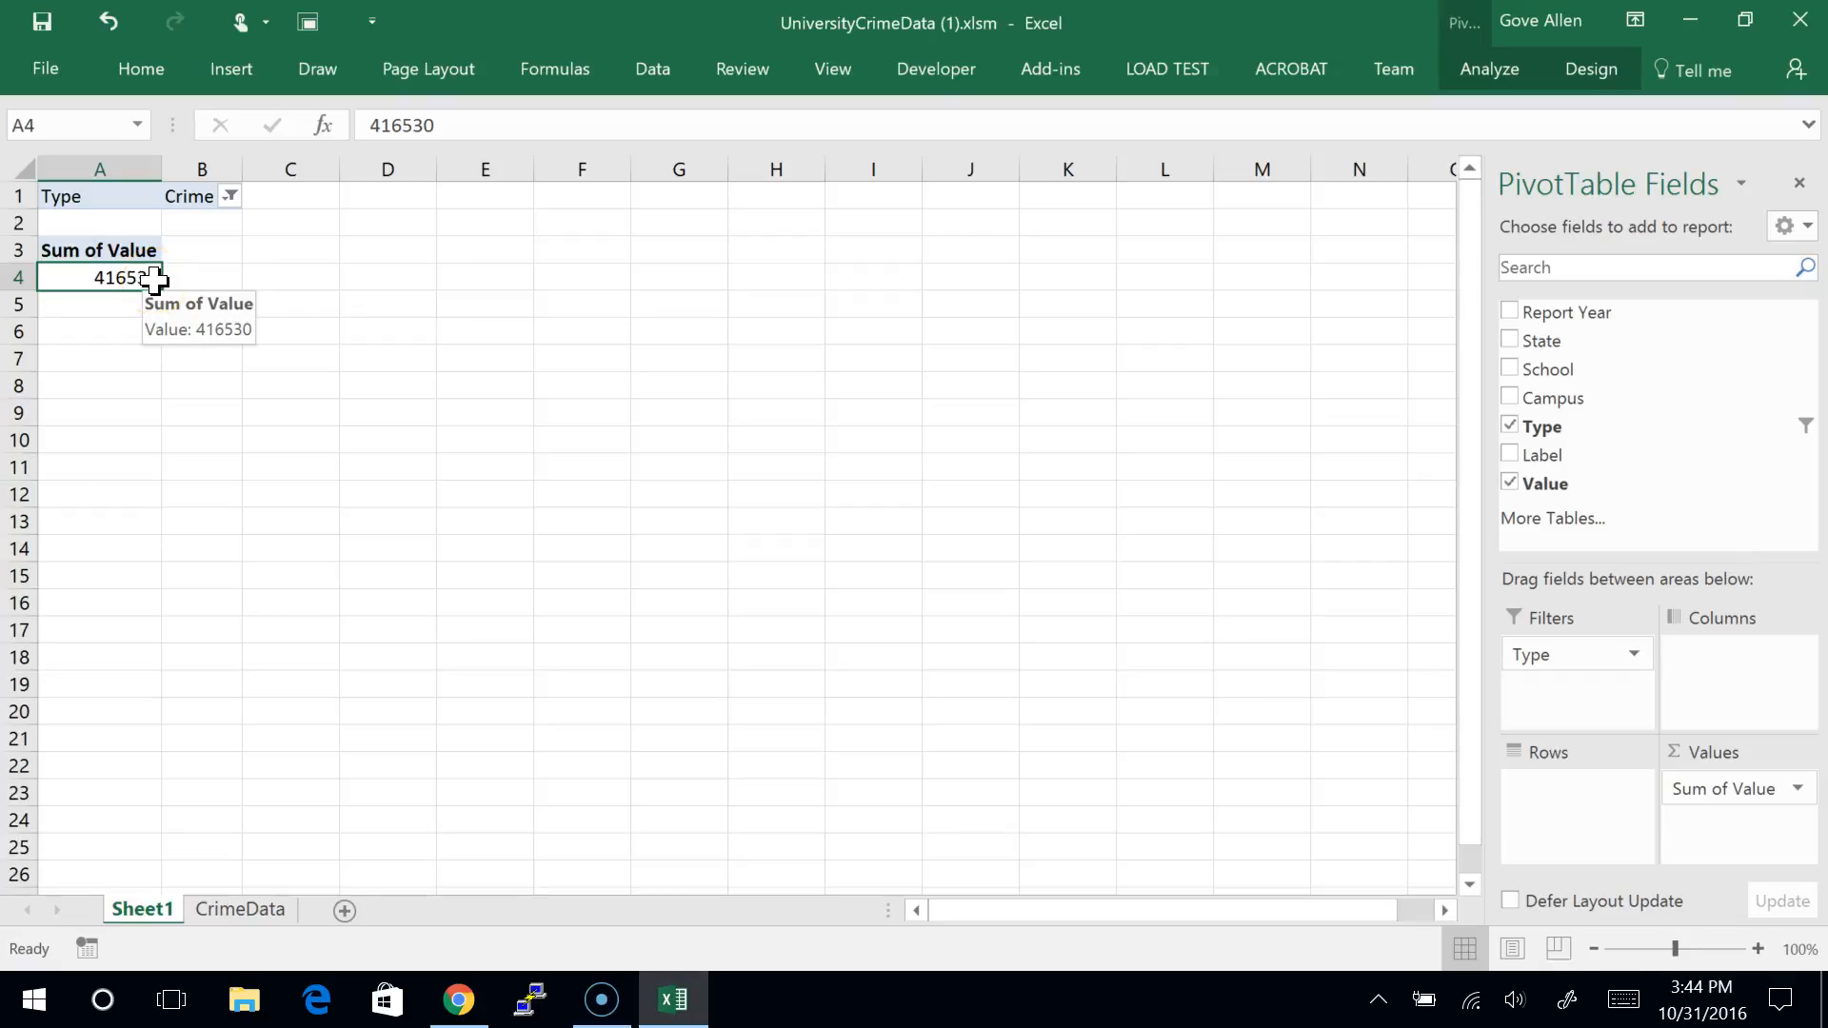
Step: Switch the PivotTable's Type filter to Information
{"action": "left_click", "coordinate": [231, 197]}
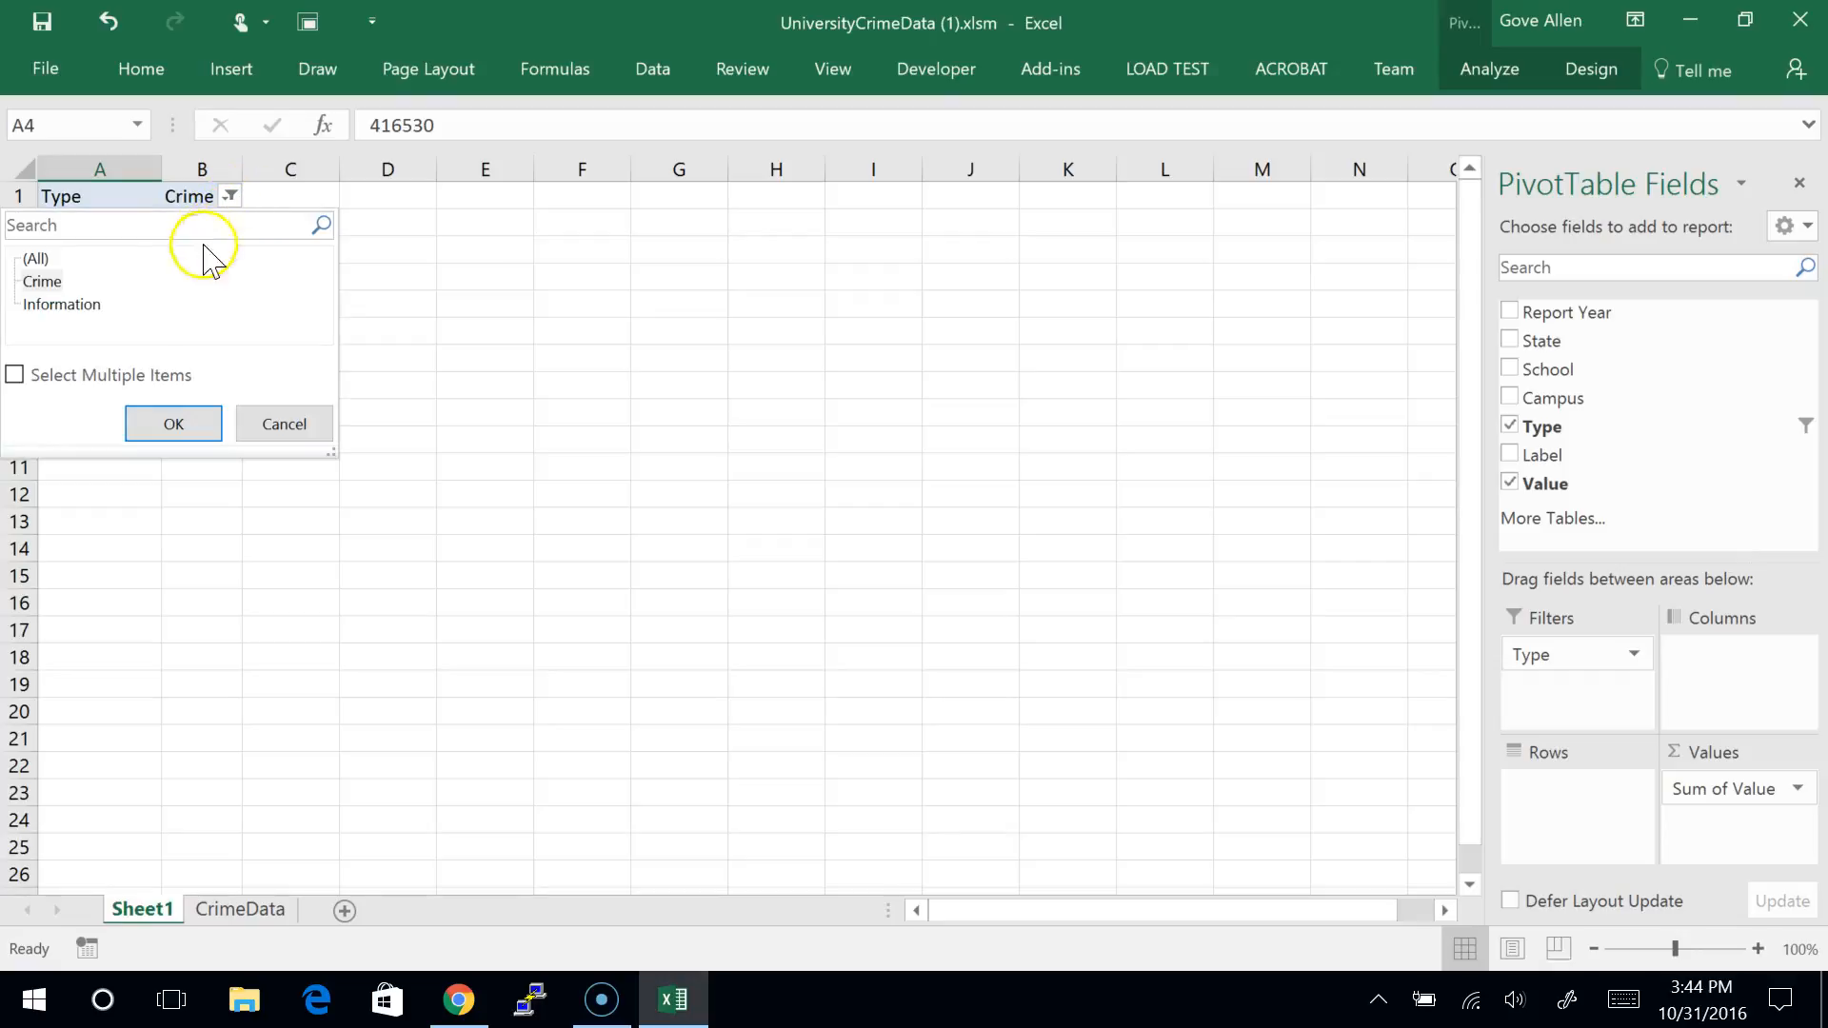
{"action": "left_click", "coordinate": [80, 314]}
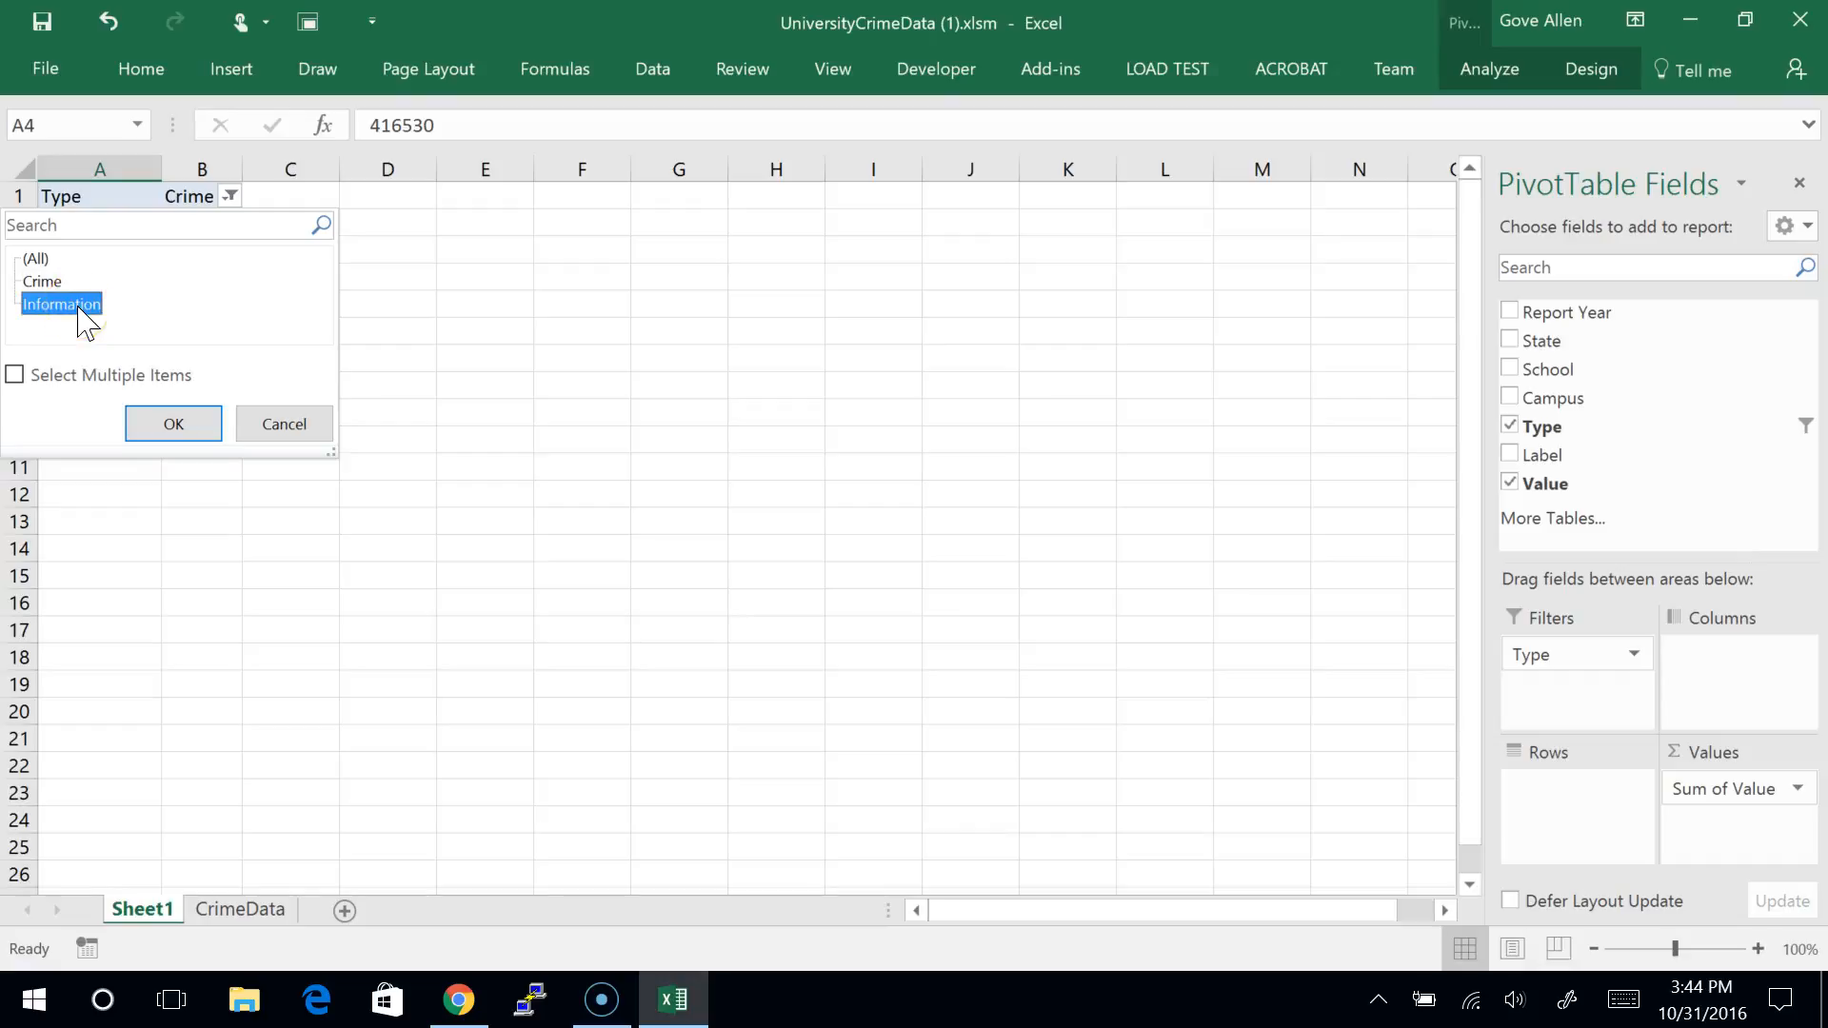
{"action": "left_click", "coordinate": [168, 425]}
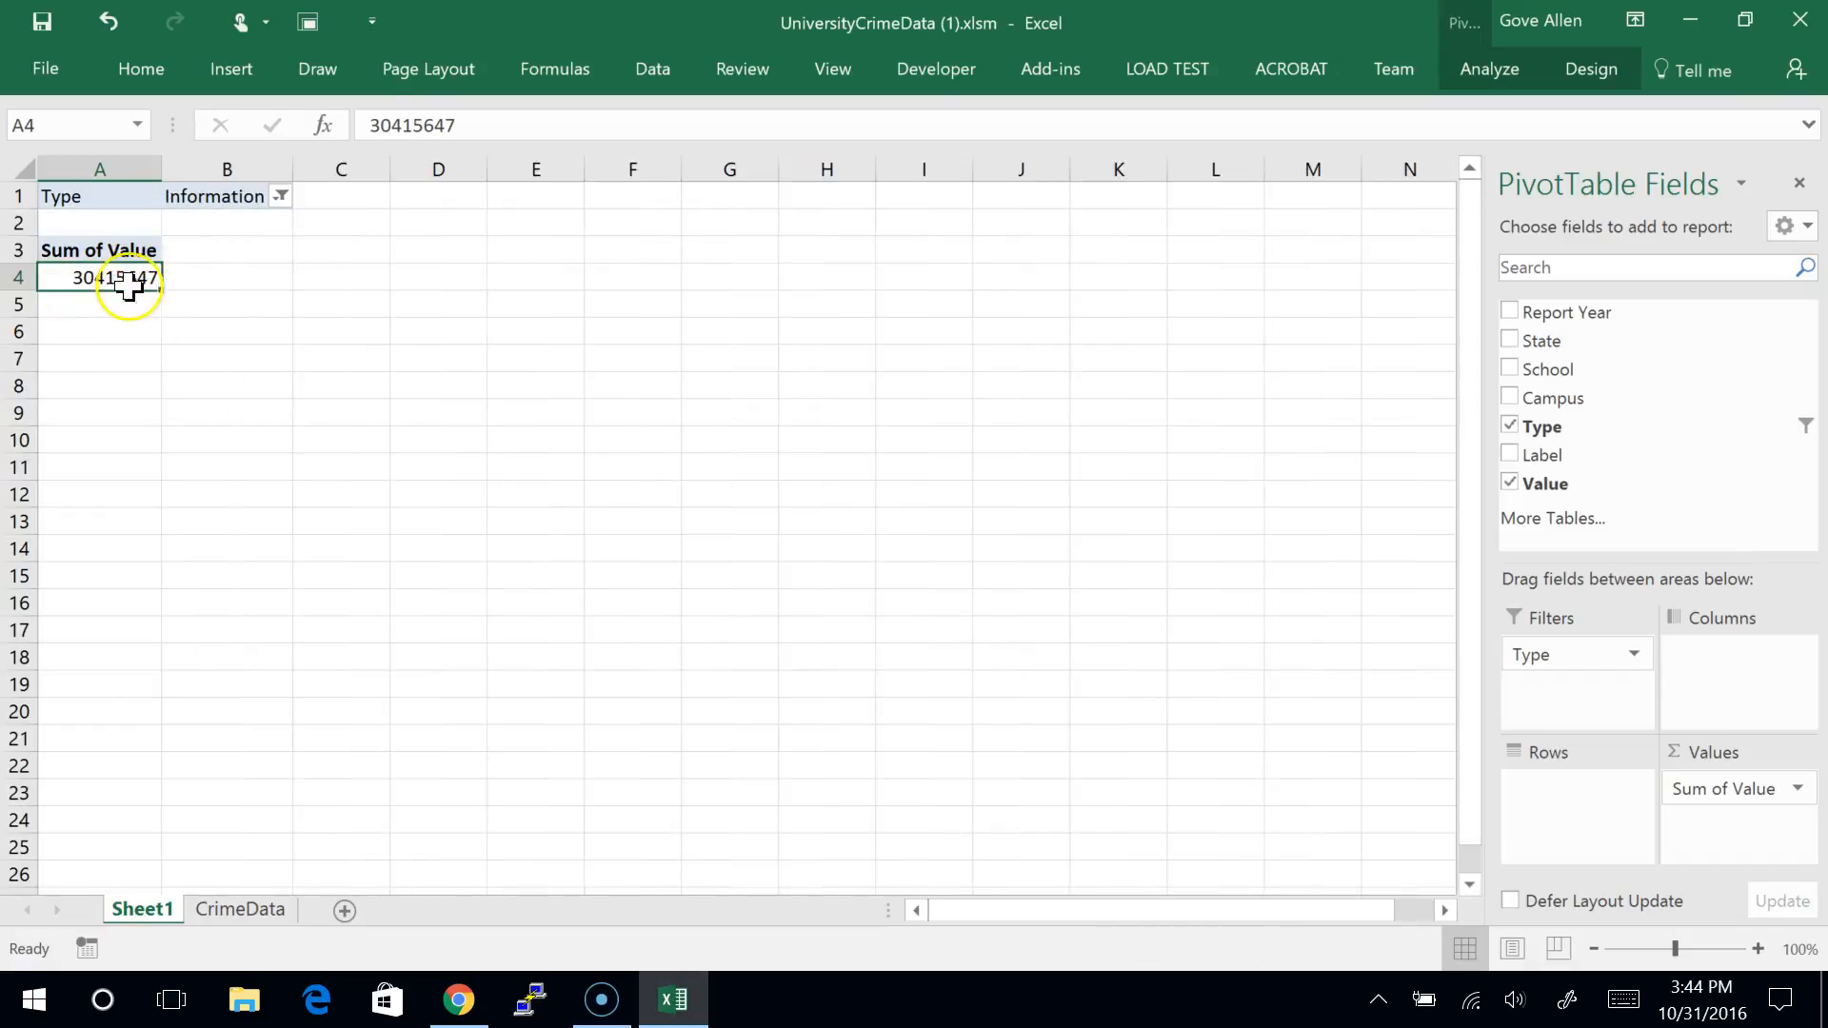
{"action": "mouse_move", "coordinate": [102, 279]}
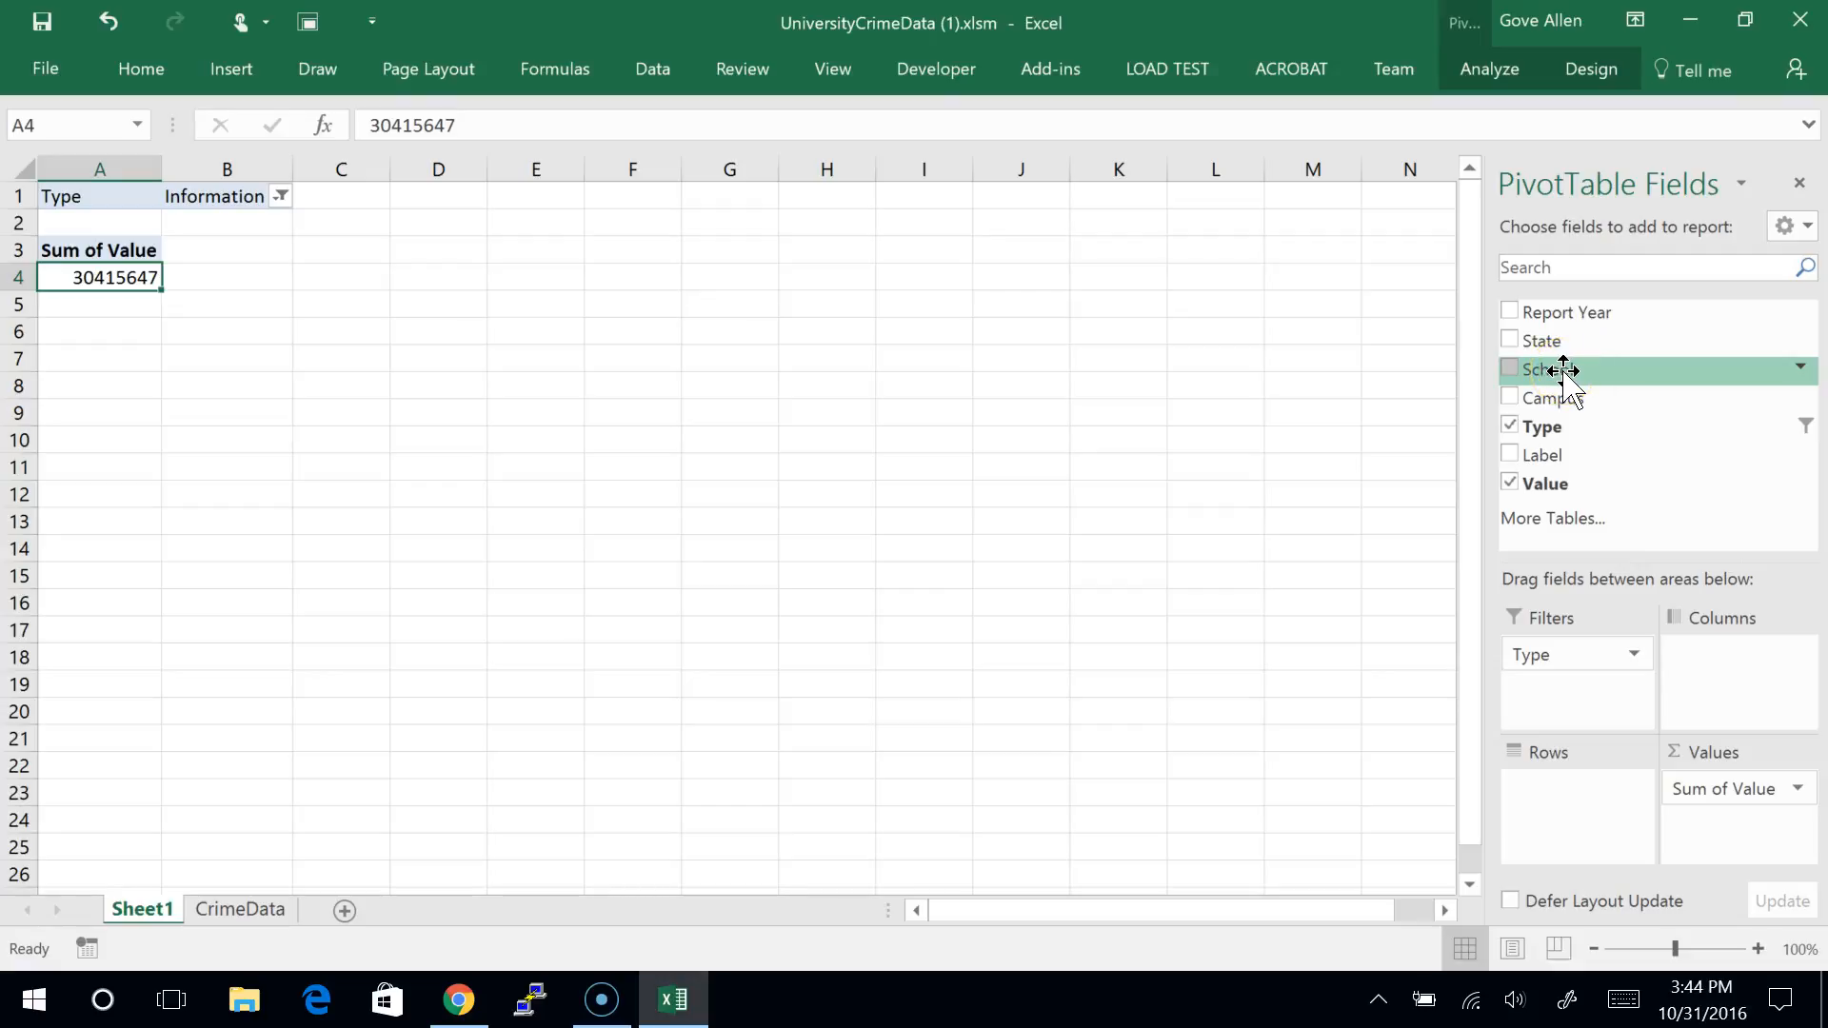
Step: Add the School field to the PivotTable rows and look through the summed values per school
{"action": "left_click_drag", "start_coordinate": [1564, 372], "coordinate": [1562, 407]}
{"action": "left_click_drag", "start_coordinate": [1570, 709], "coordinate": [1571, 809]}
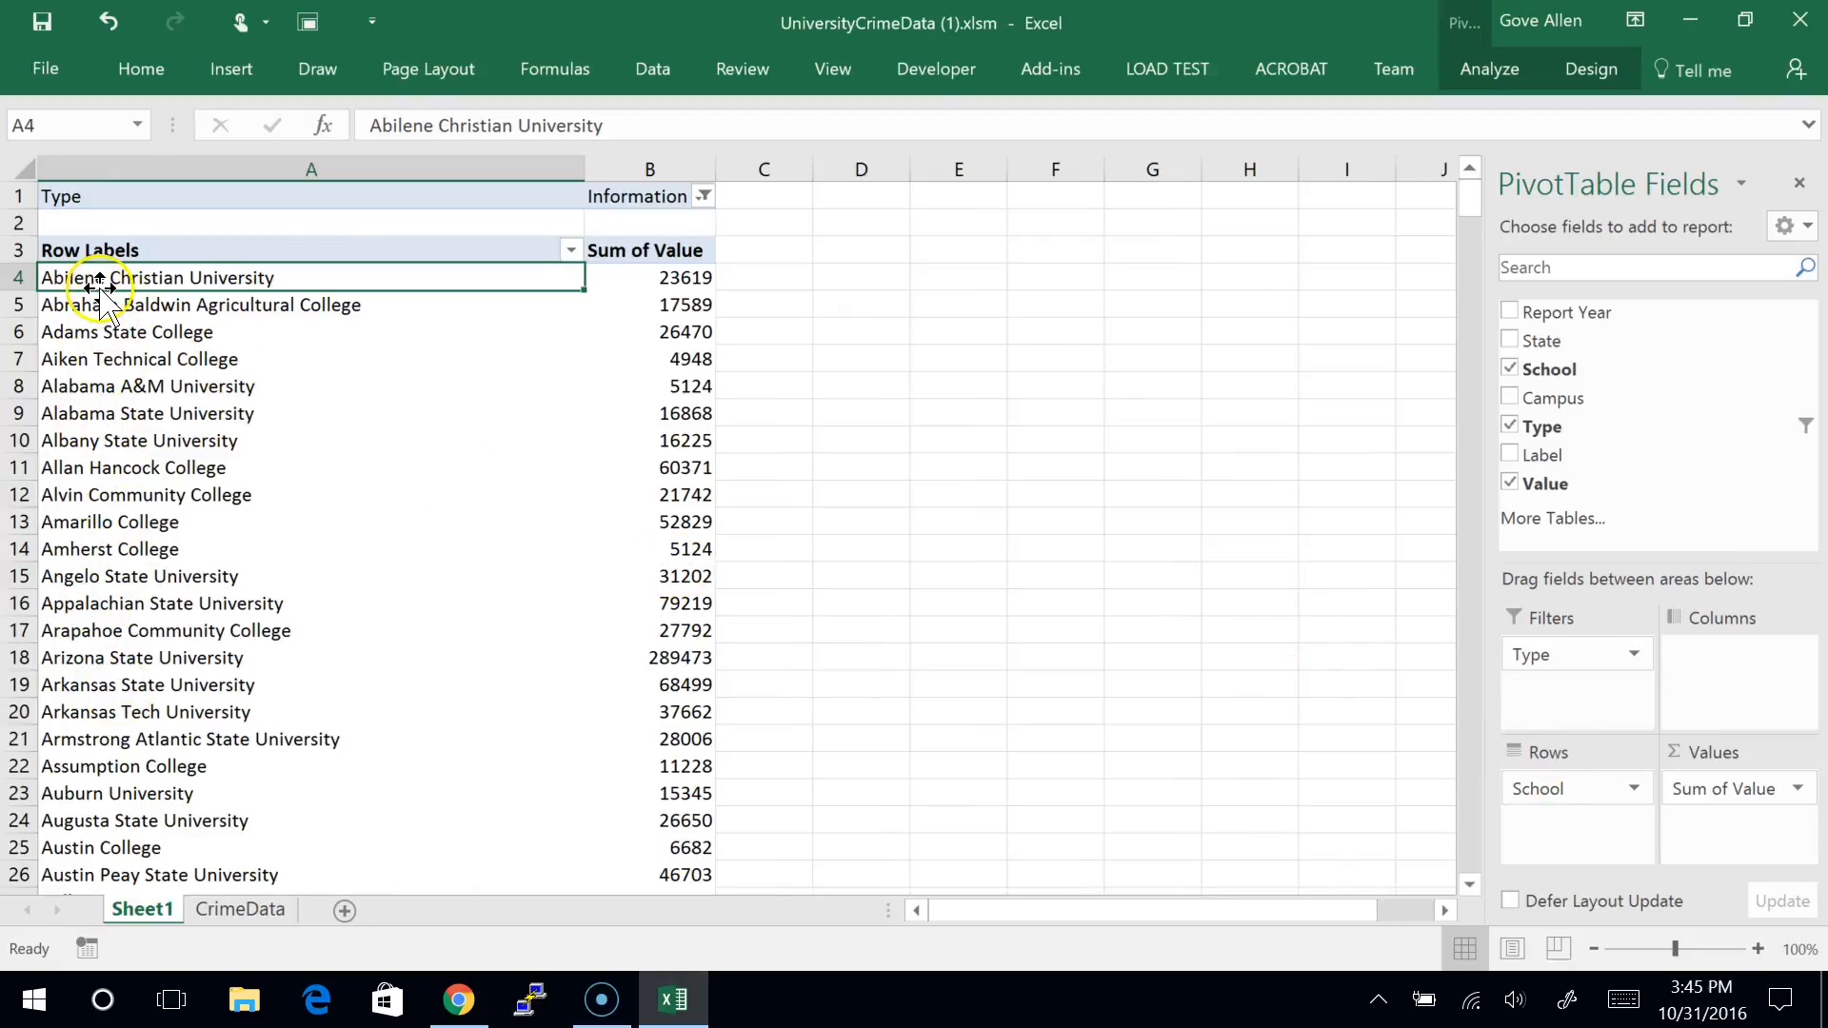
{"action": "scroll", "coordinate": [116, 552], "scroll_direction": "down", "scroll_amount": 13}
{"action": "scroll", "coordinate": [116, 552], "scroll_direction": "down", "scroll_amount": 4}
{"action": "scroll", "coordinate": [118, 560], "scroll_direction": "up", "scroll_amount": 17}
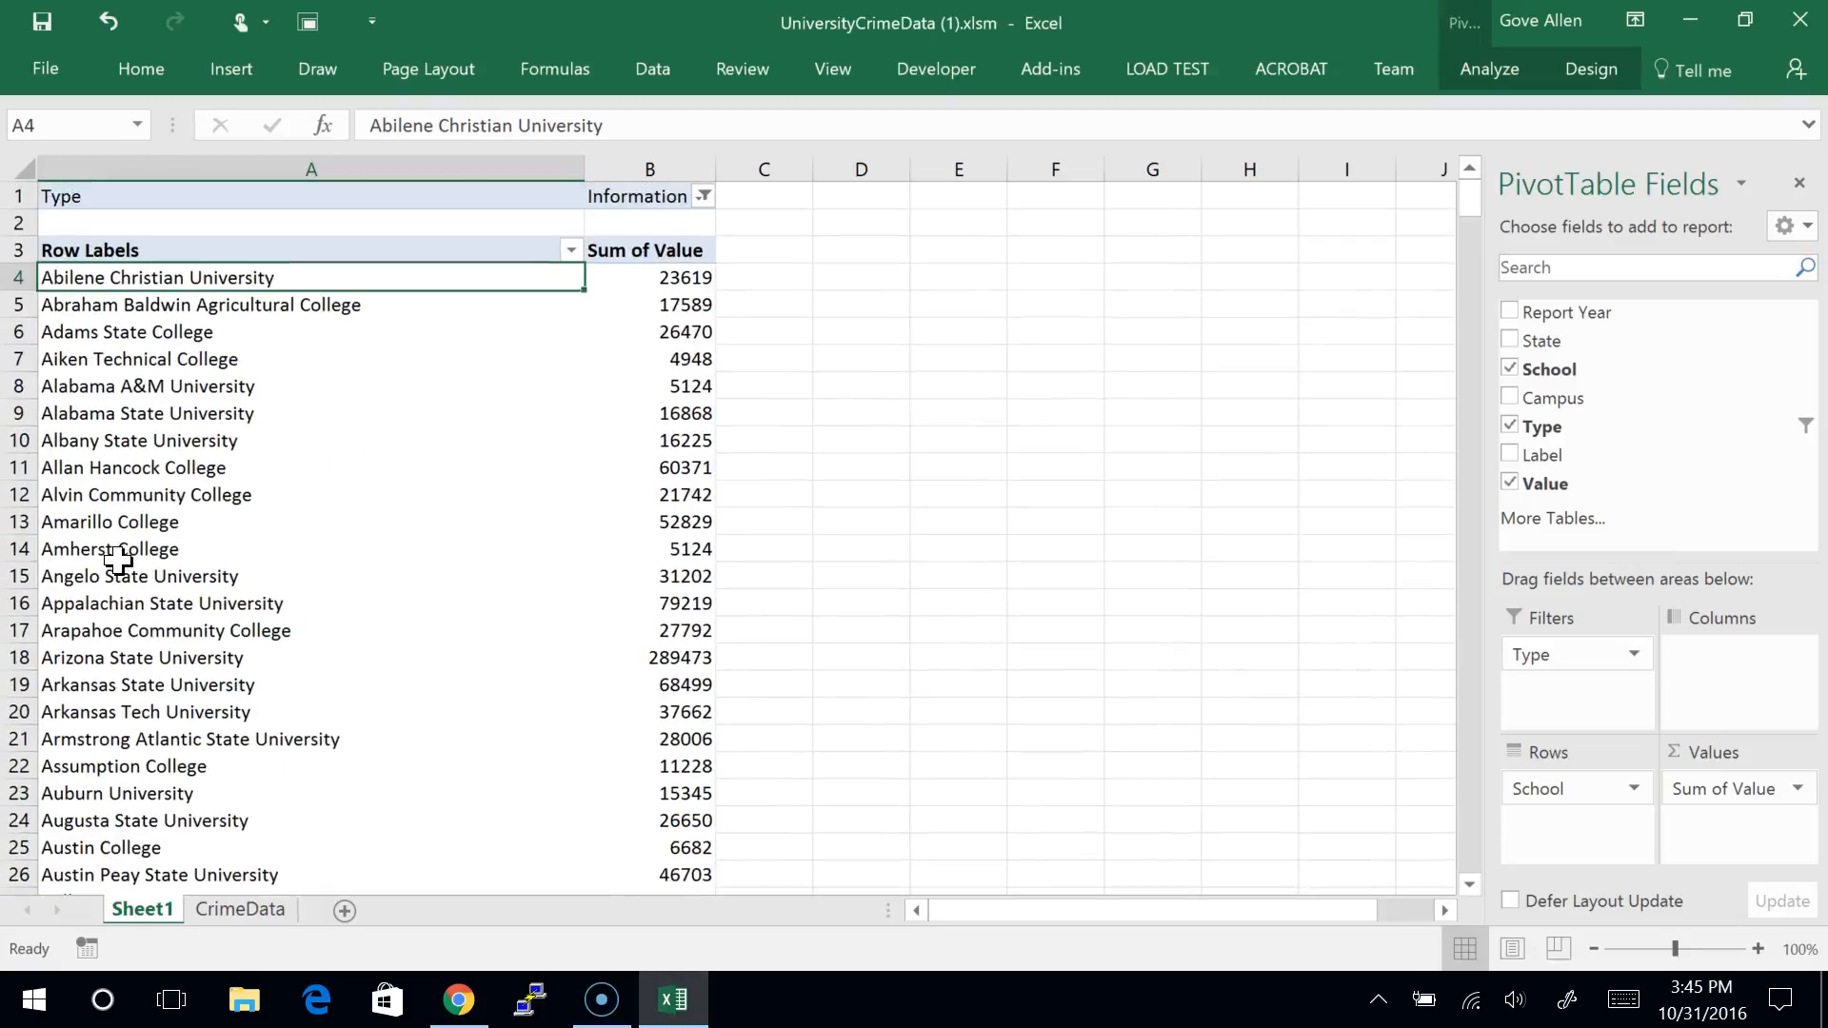
{"action": "left_click", "coordinate": [671, 278]}
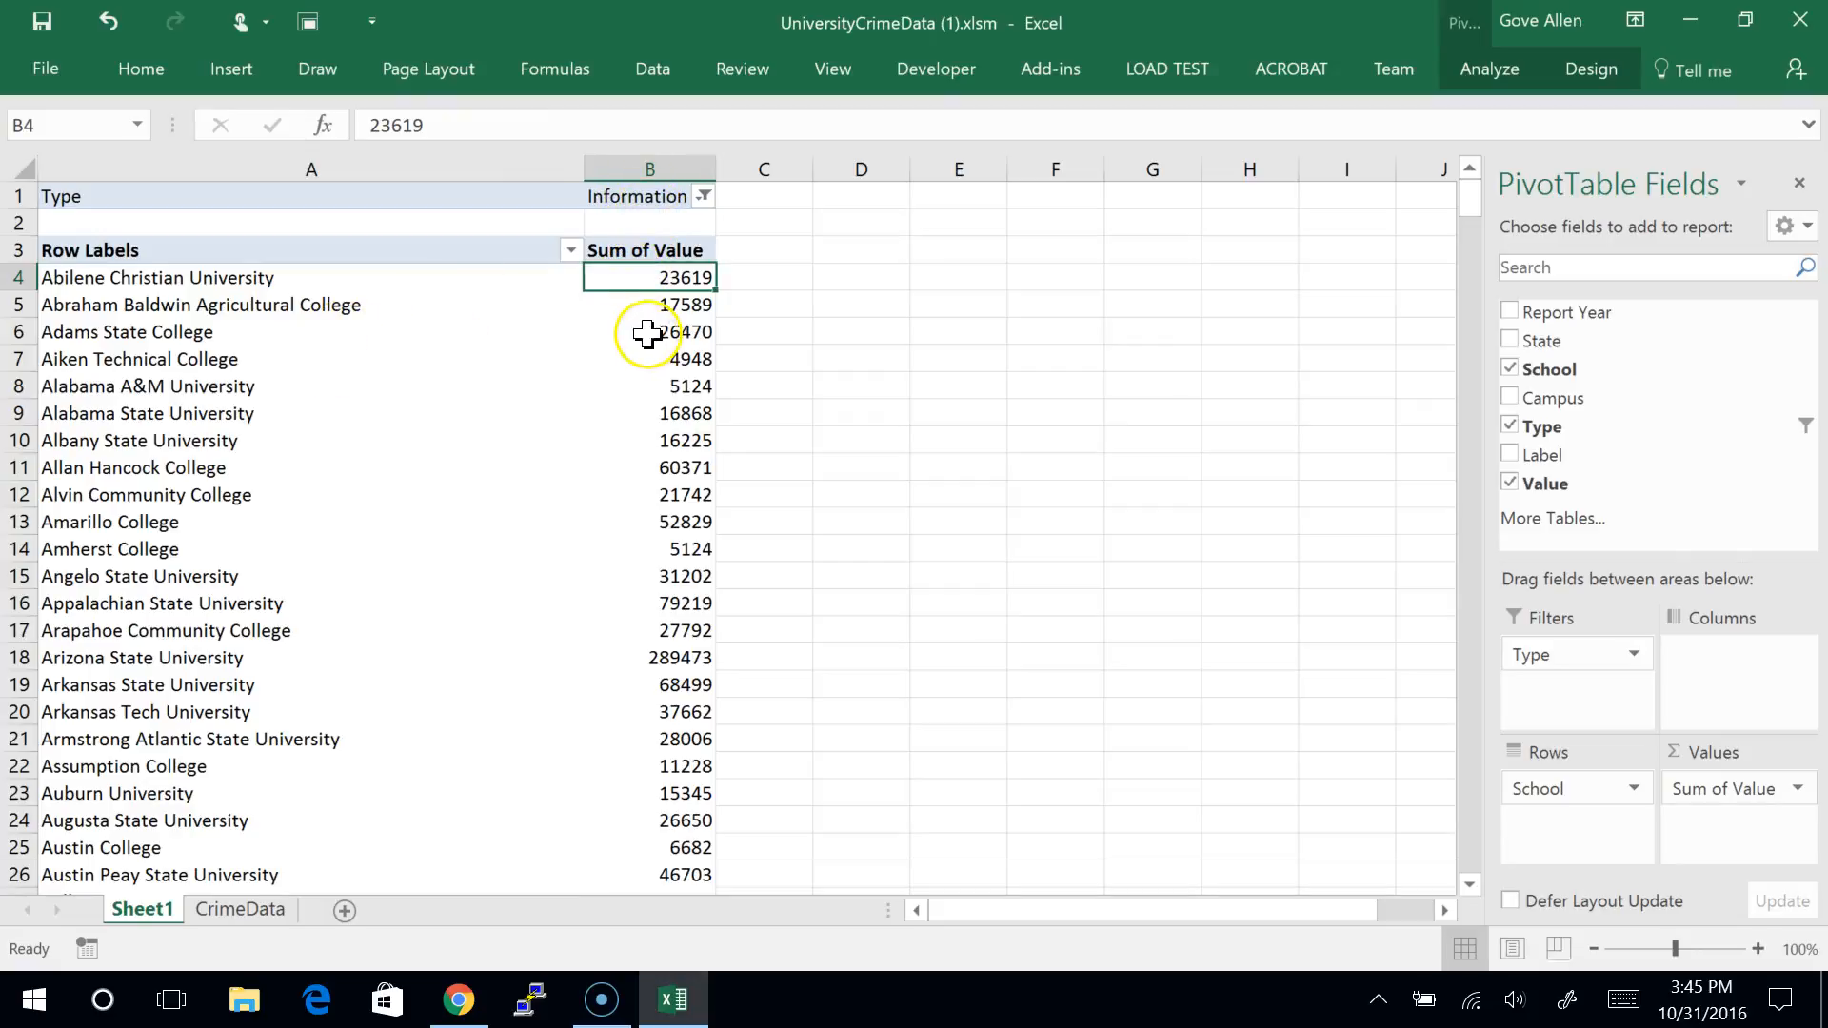
{"action": "left_click", "coordinate": [666, 357]}
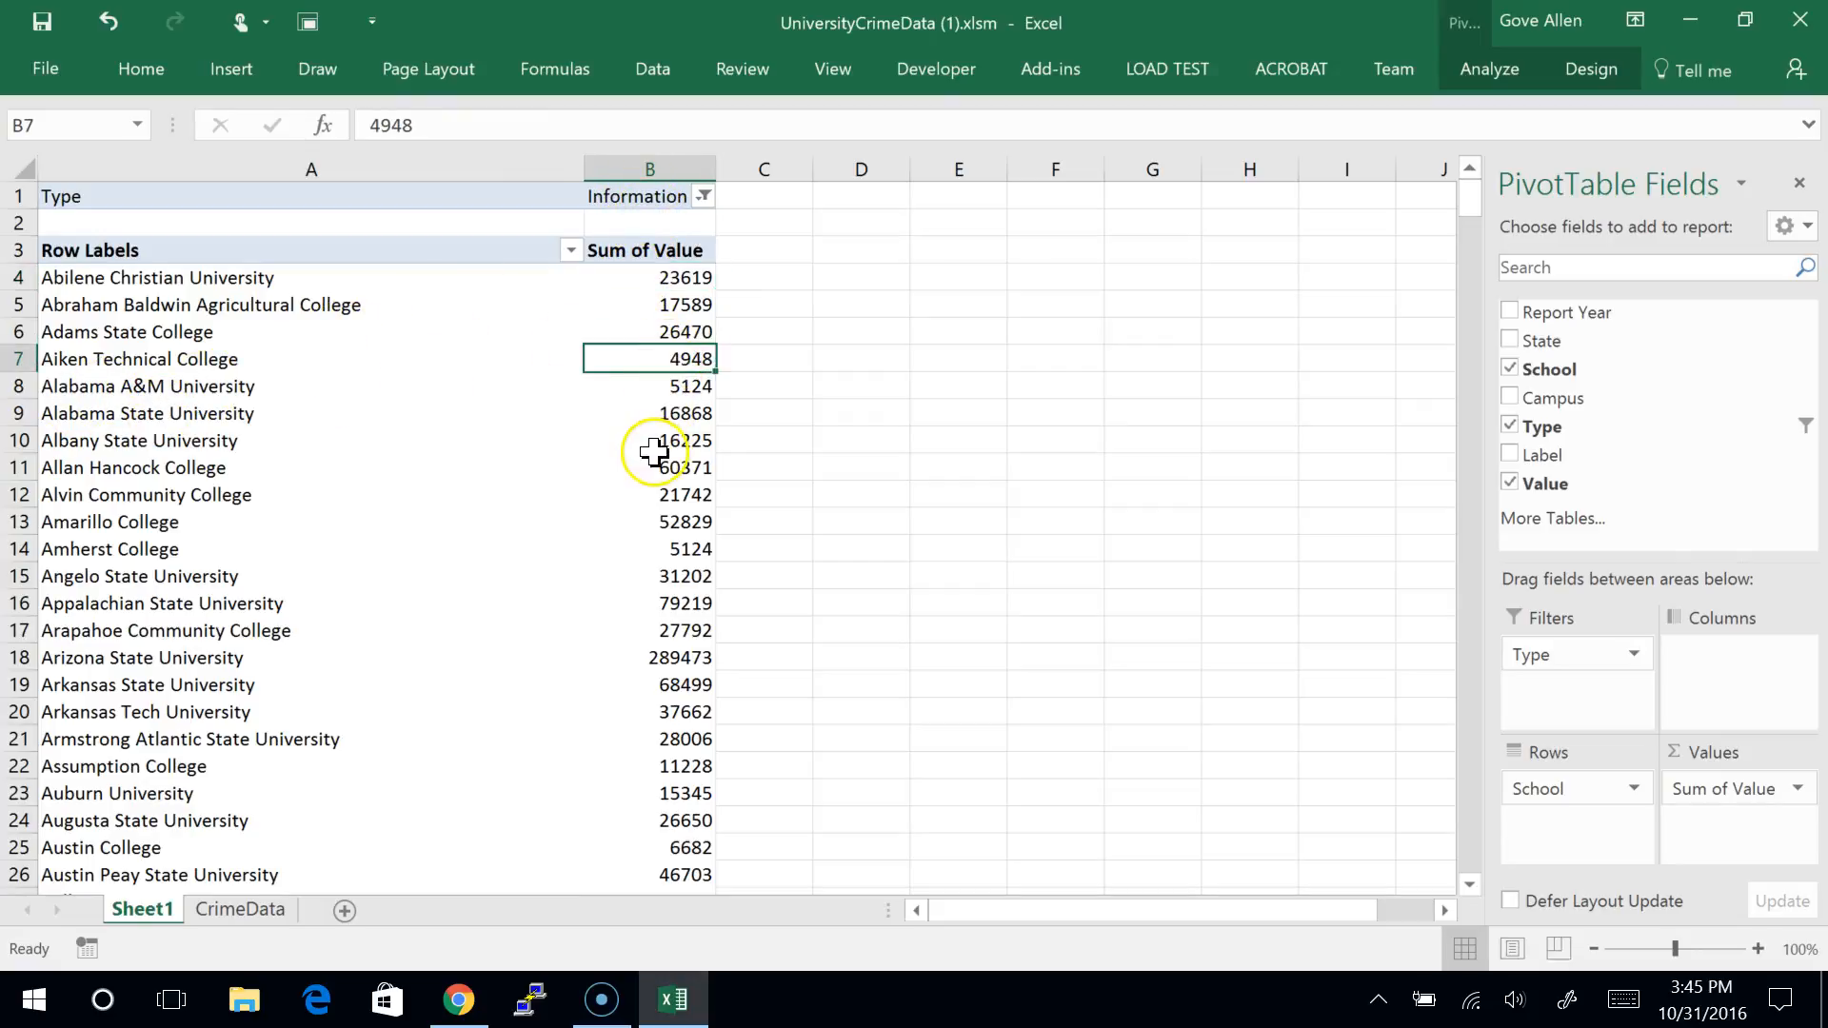
{"action": "scroll", "coordinate": [198, 547], "scroll_direction": "down", "scroll_amount": 19}
{"action": "scroll", "coordinate": [202, 550], "scroll_direction": "down", "scroll_amount": 14}
Step: Search the PivotTable sheet for "brigham" and select the matching school's Sum of Value cell
{"action": "right_click", "coordinate": [205, 549]}
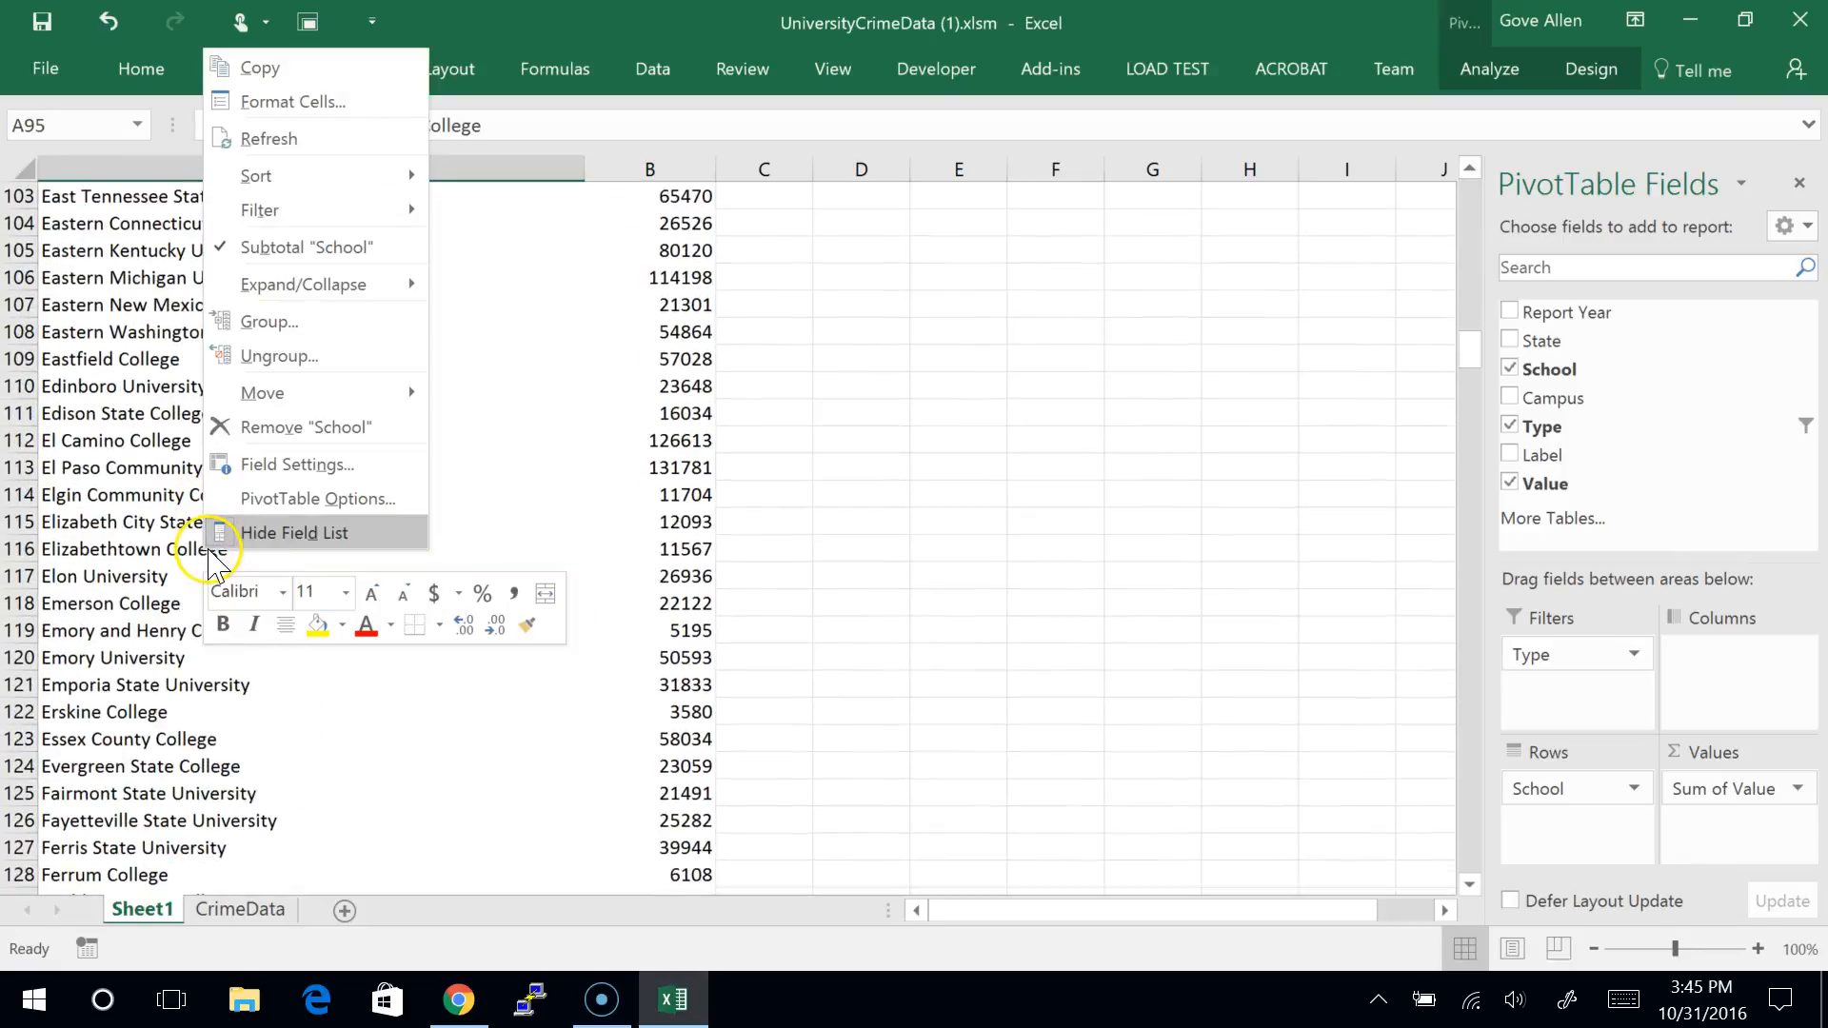
{"action": "left_click", "coordinate": [843, 467]}
{"action": "key", "text": "ctrl+f"}
{"action": "type", "text": "brigham"}
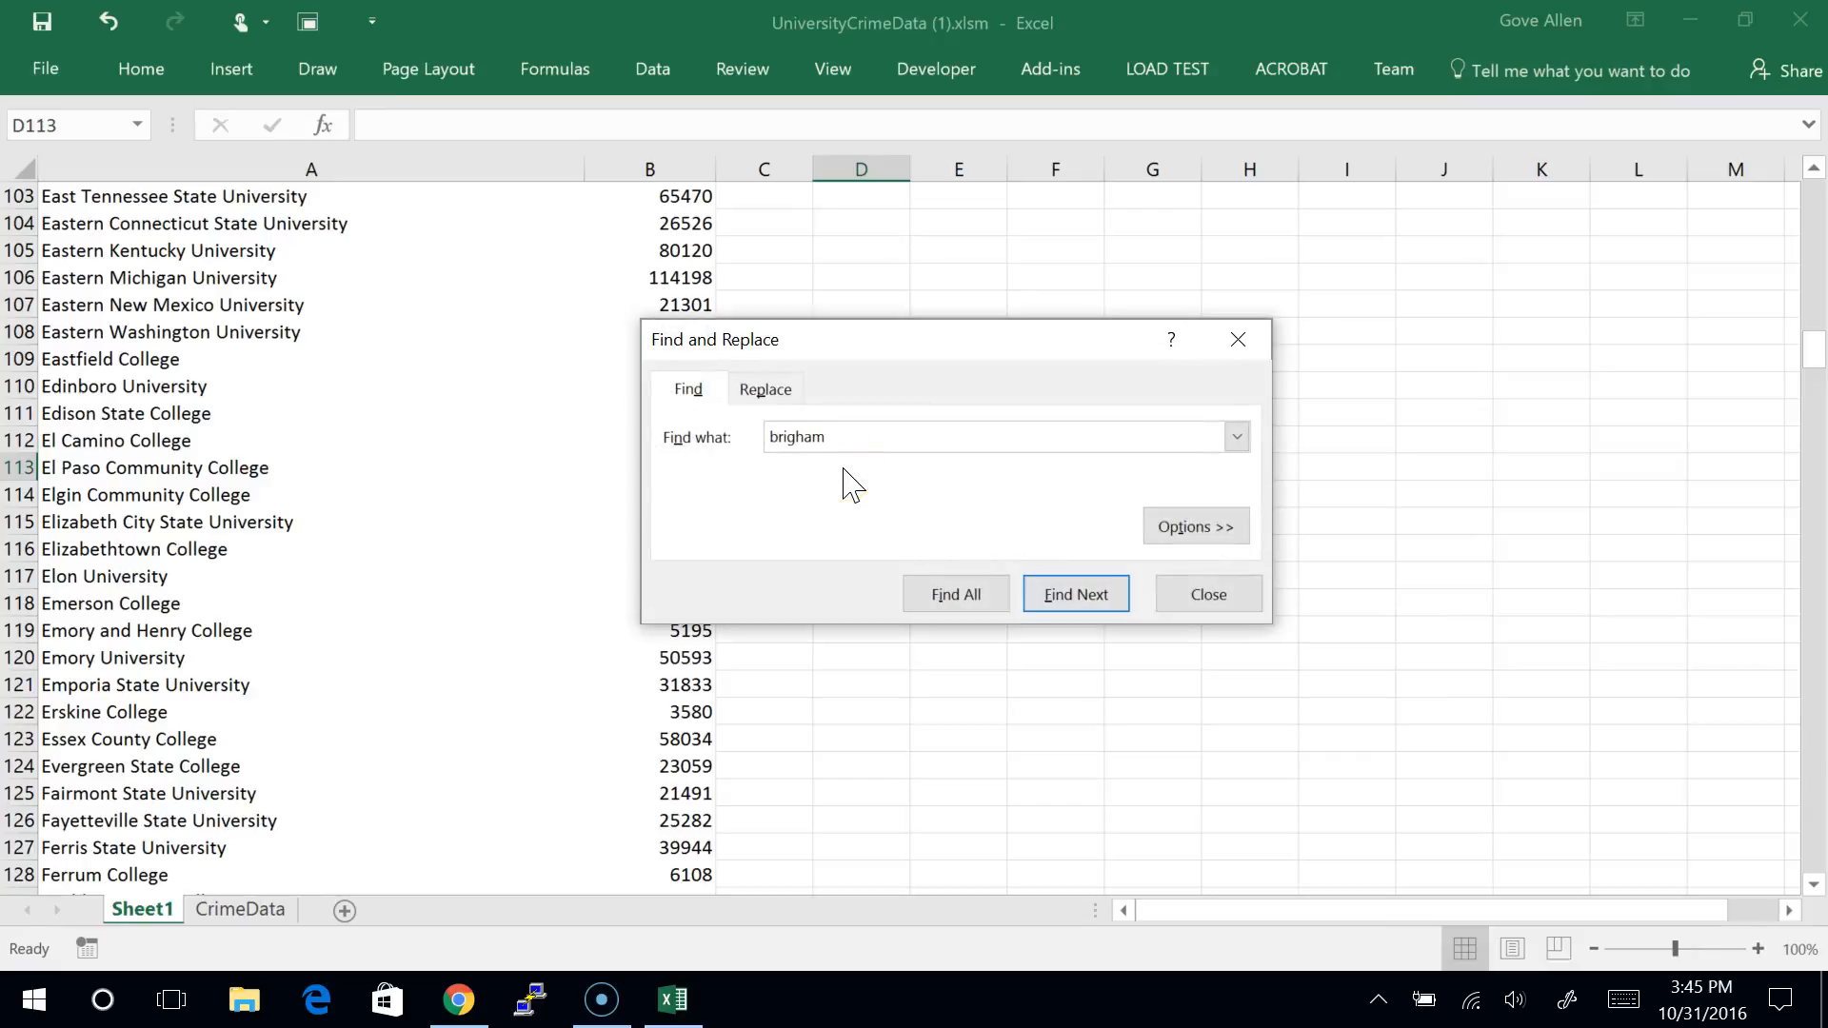
{"action": "key", "text": "Return"}
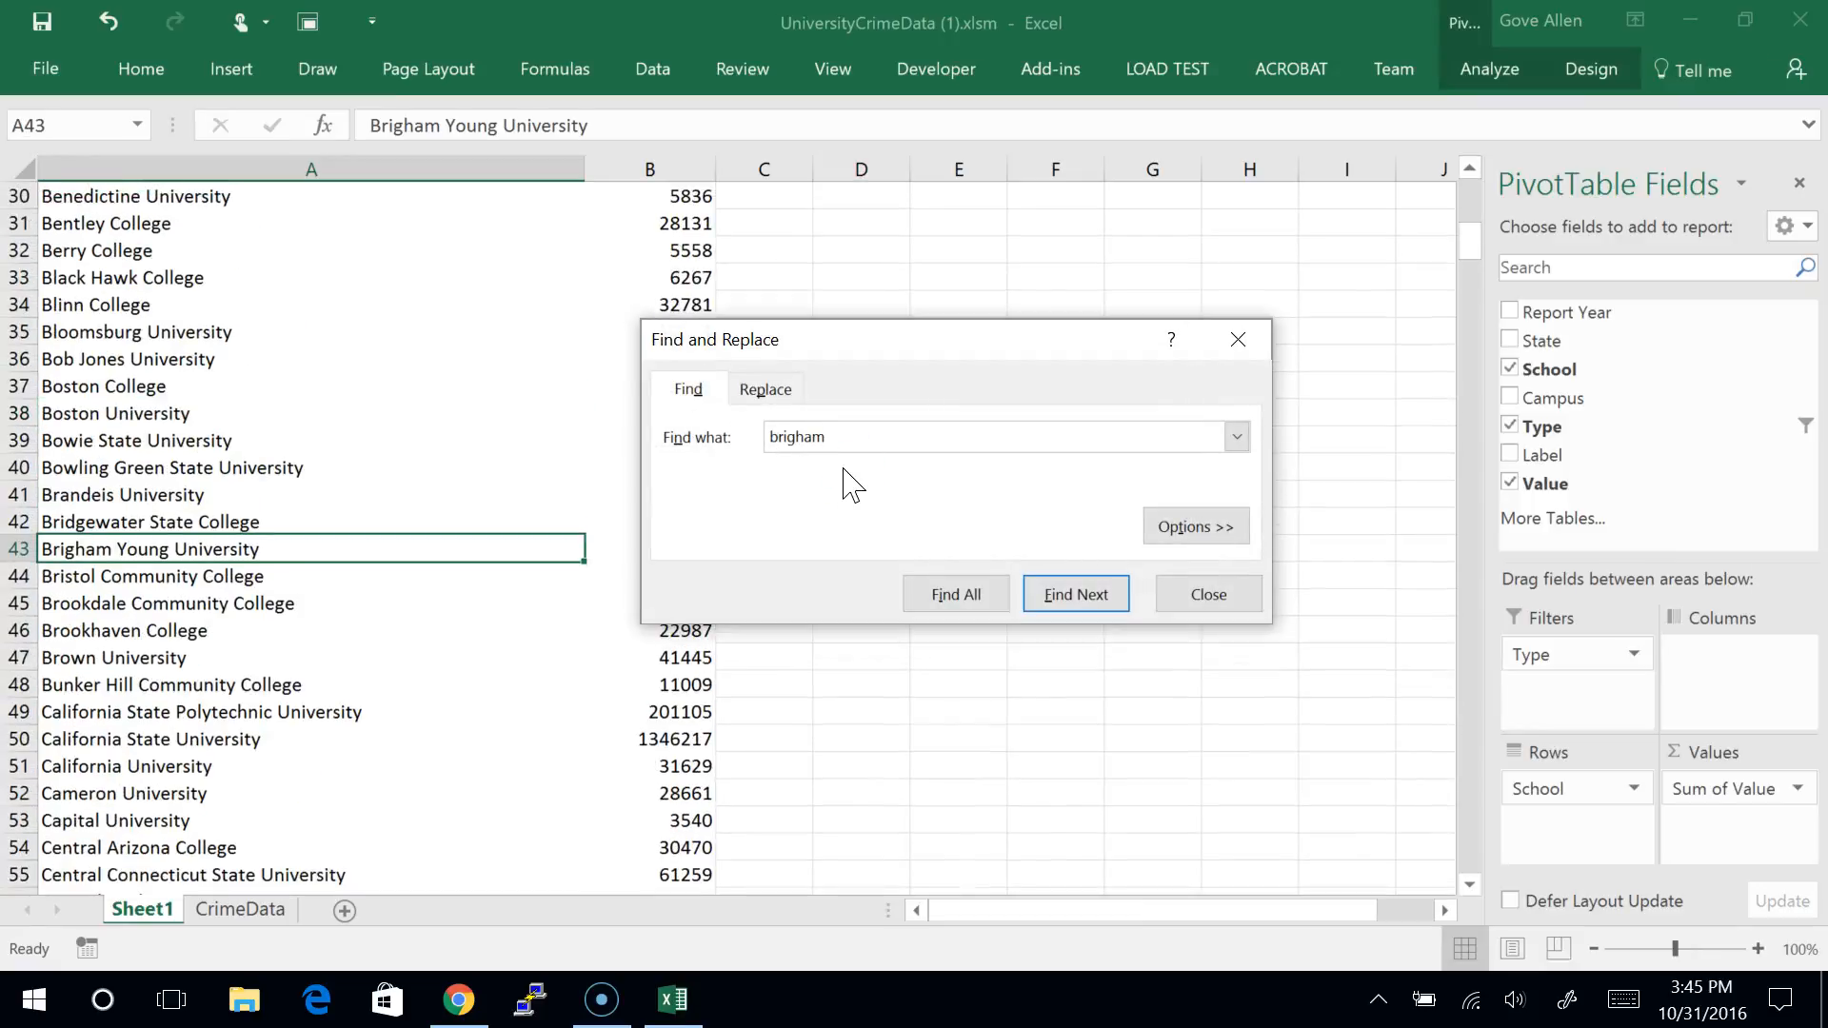
{"action": "key", "text": "Escape"}
{"action": "key", "text": "Right"}
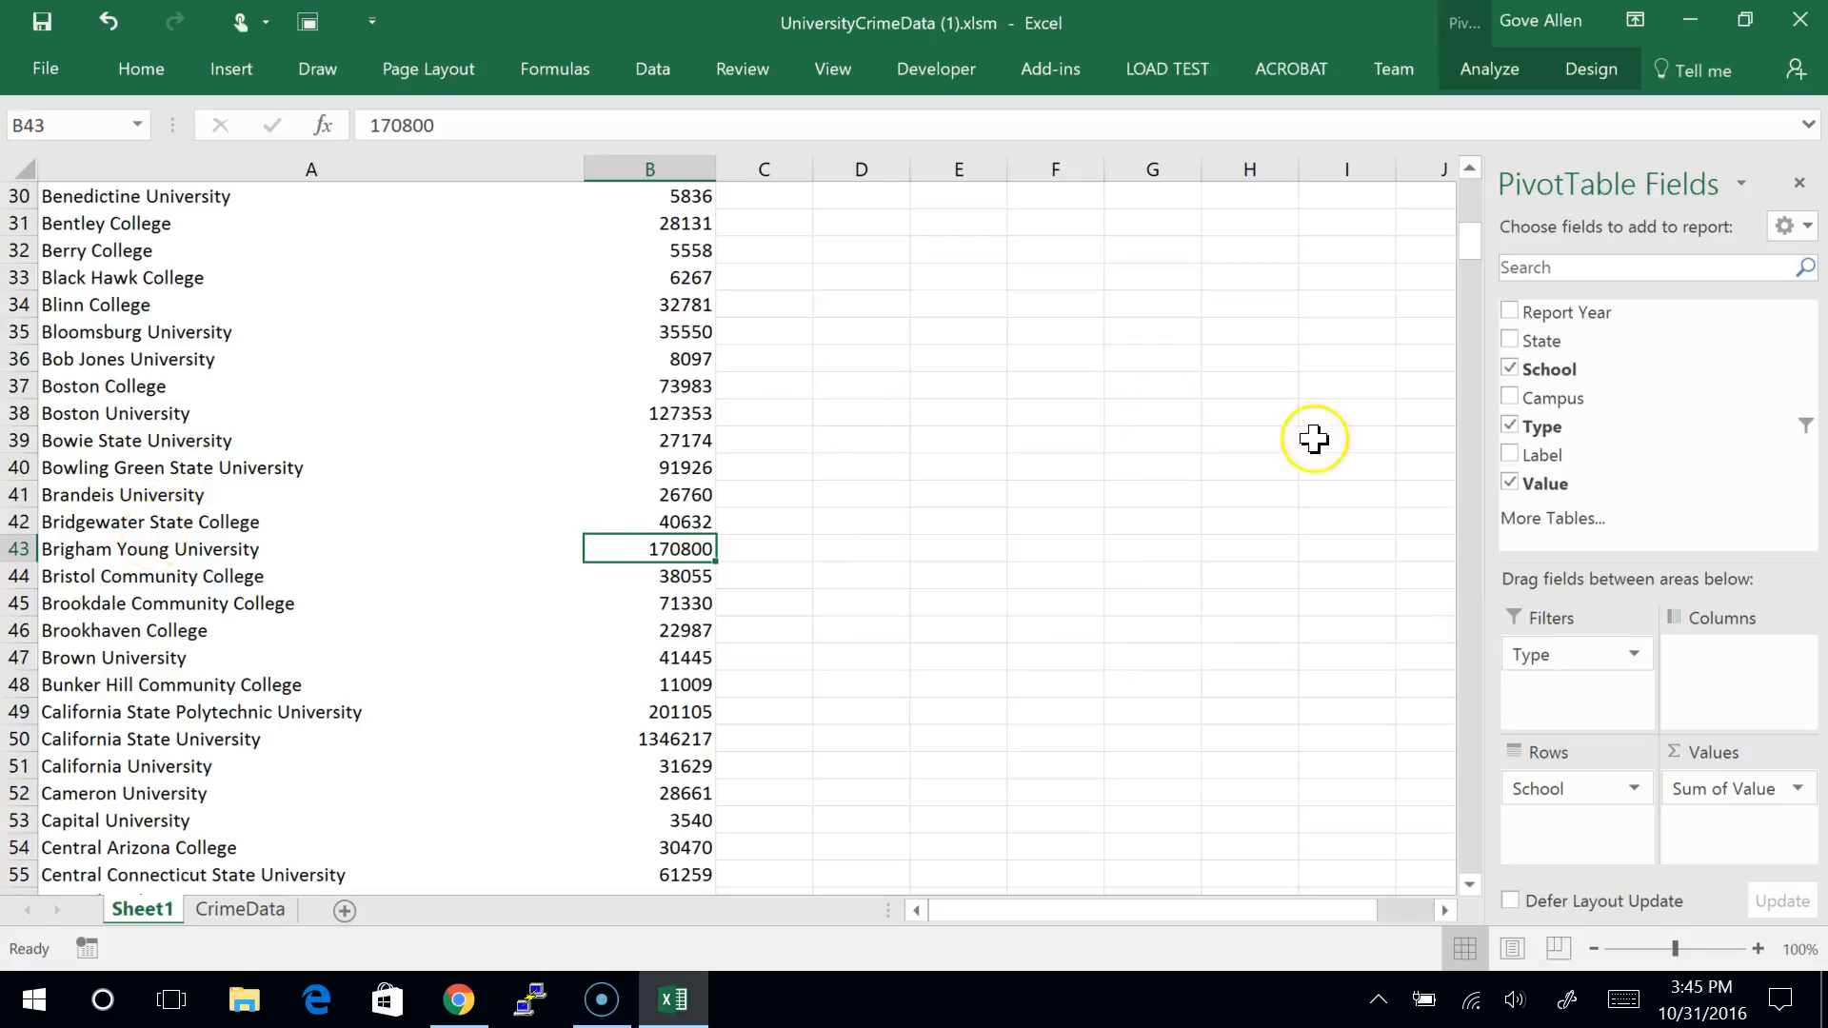
Step: Add the Label field to the PivotTable columns to split each school's values by label
{"action": "left_click_drag", "start_coordinate": [1514, 466], "coordinate": [1723, 657]}
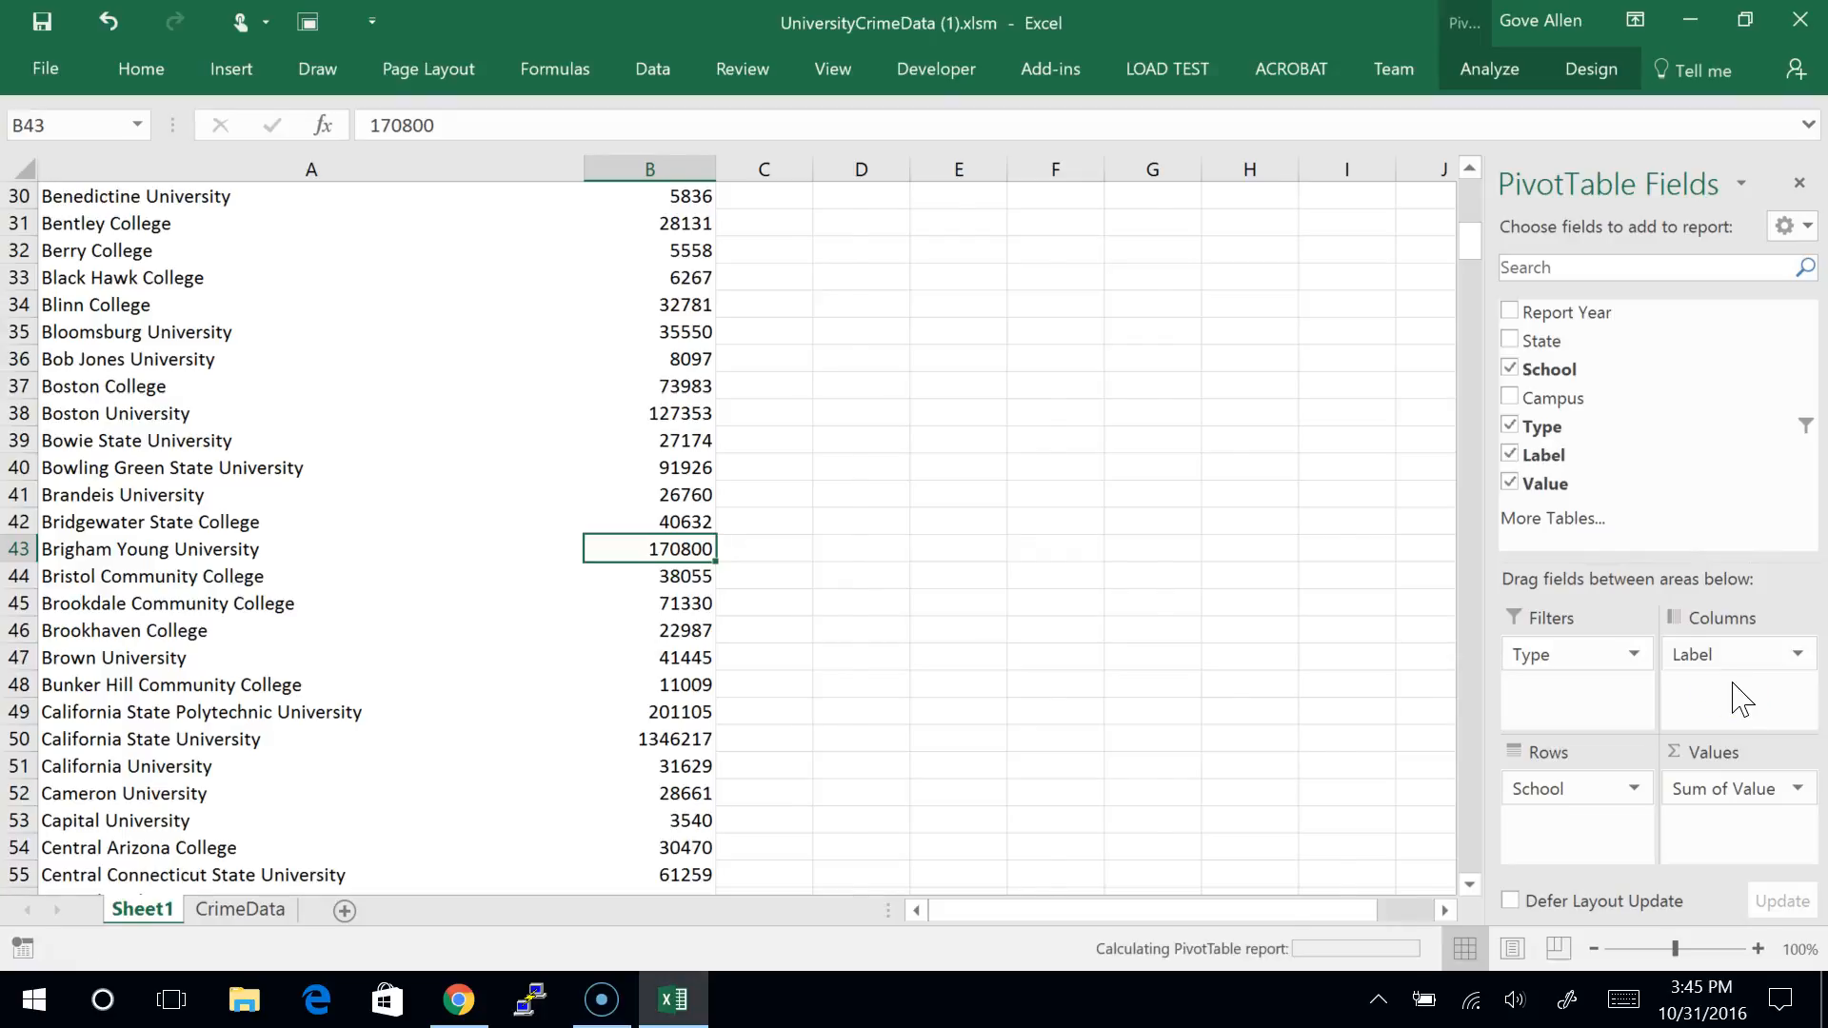
{"action": "scroll", "coordinate": [967, 444], "scroll_direction": "up", "scroll_amount": 8}
{"action": "scroll", "coordinate": [966, 445], "scroll_direction": "up", "scroll_amount": 2}
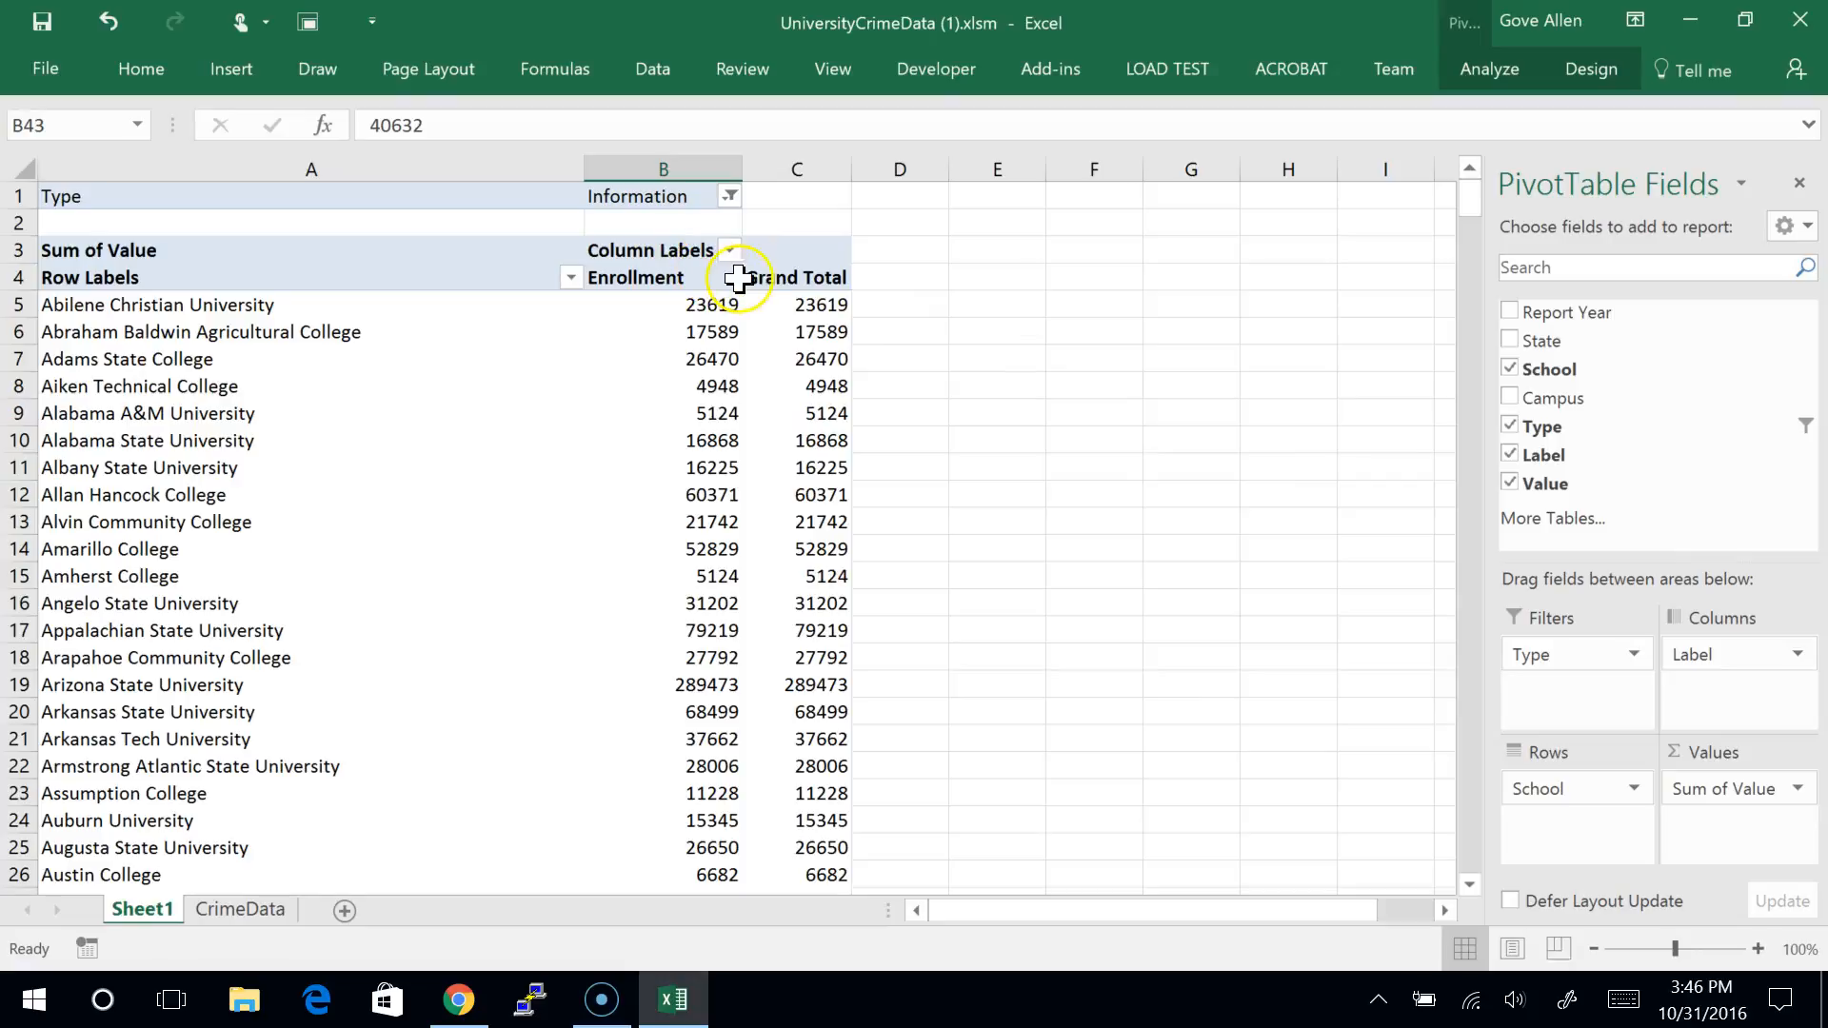
Step: Reset the Type filter to (All) so both crime and information labels are included
{"action": "left_click", "coordinate": [731, 196]}
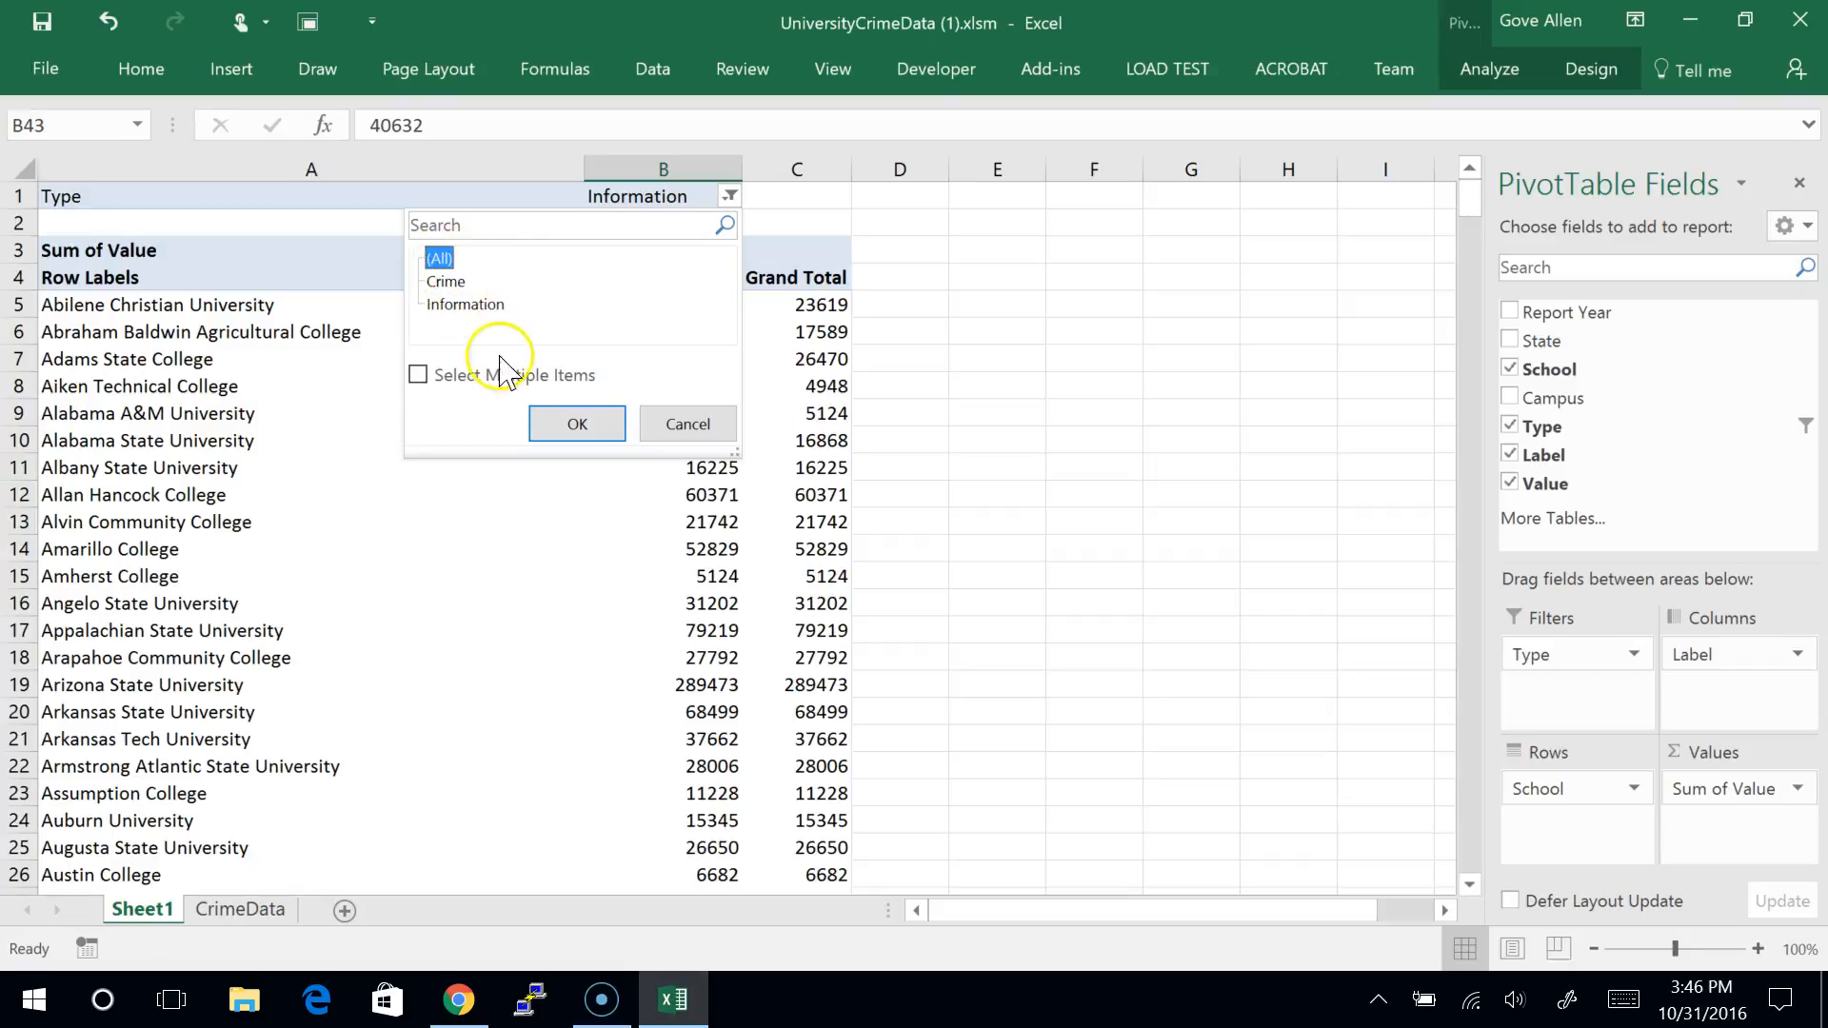
{"action": "left_click", "coordinate": [588, 420]}
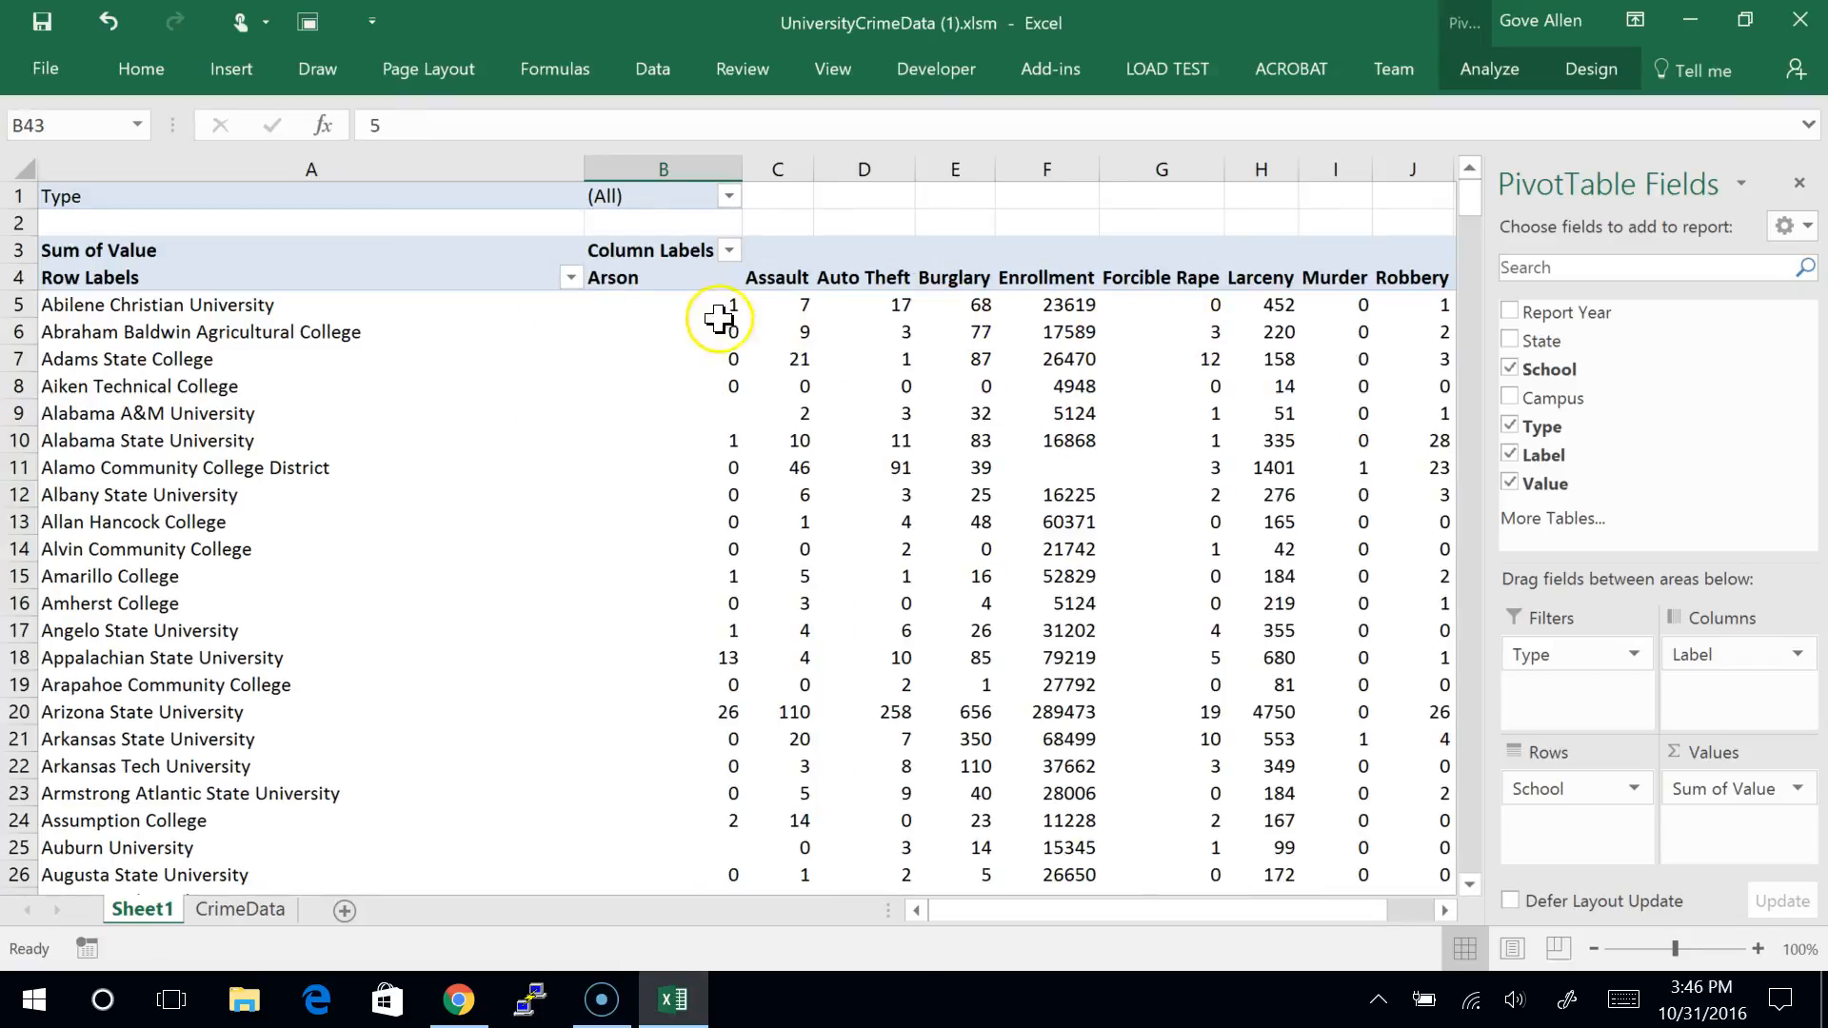
{"action": "left_click", "coordinate": [797, 305]}
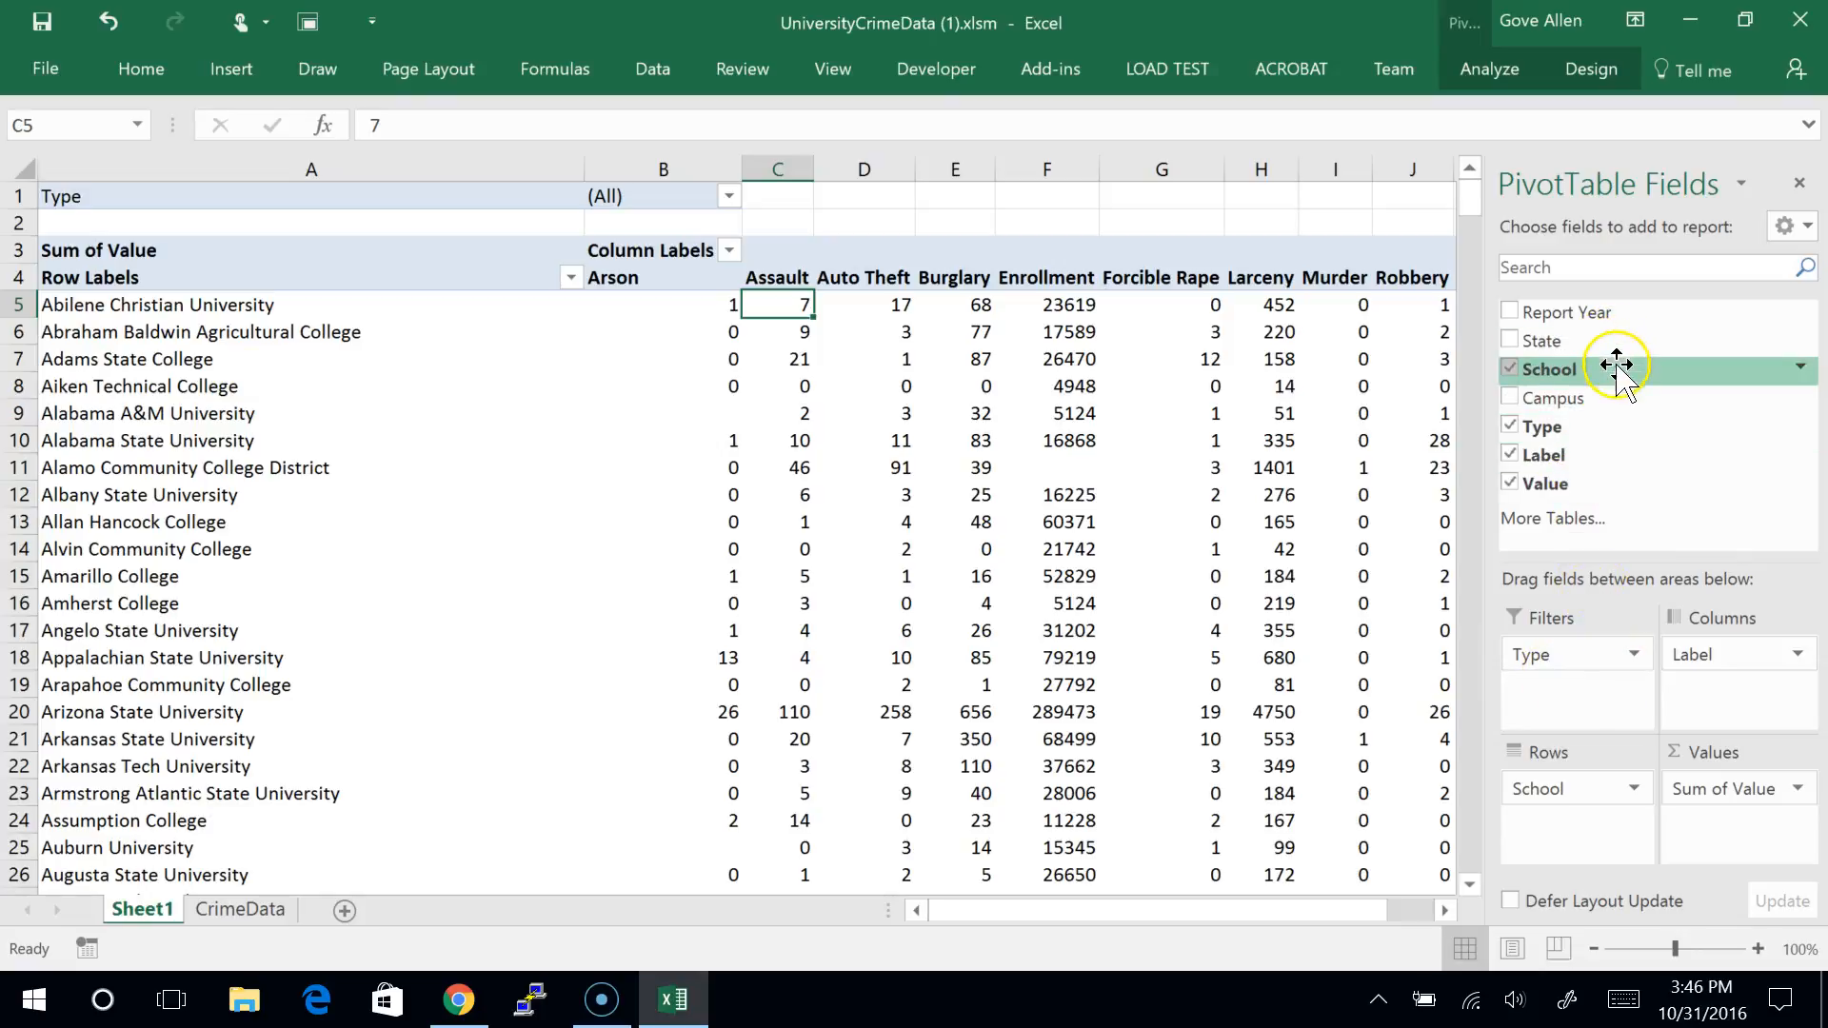
Step: Add the State field as a second report filter and restrict the PivotTable to Utah
{"action": "left_click_drag", "start_coordinate": [1561, 354], "coordinate": [1573, 676]}
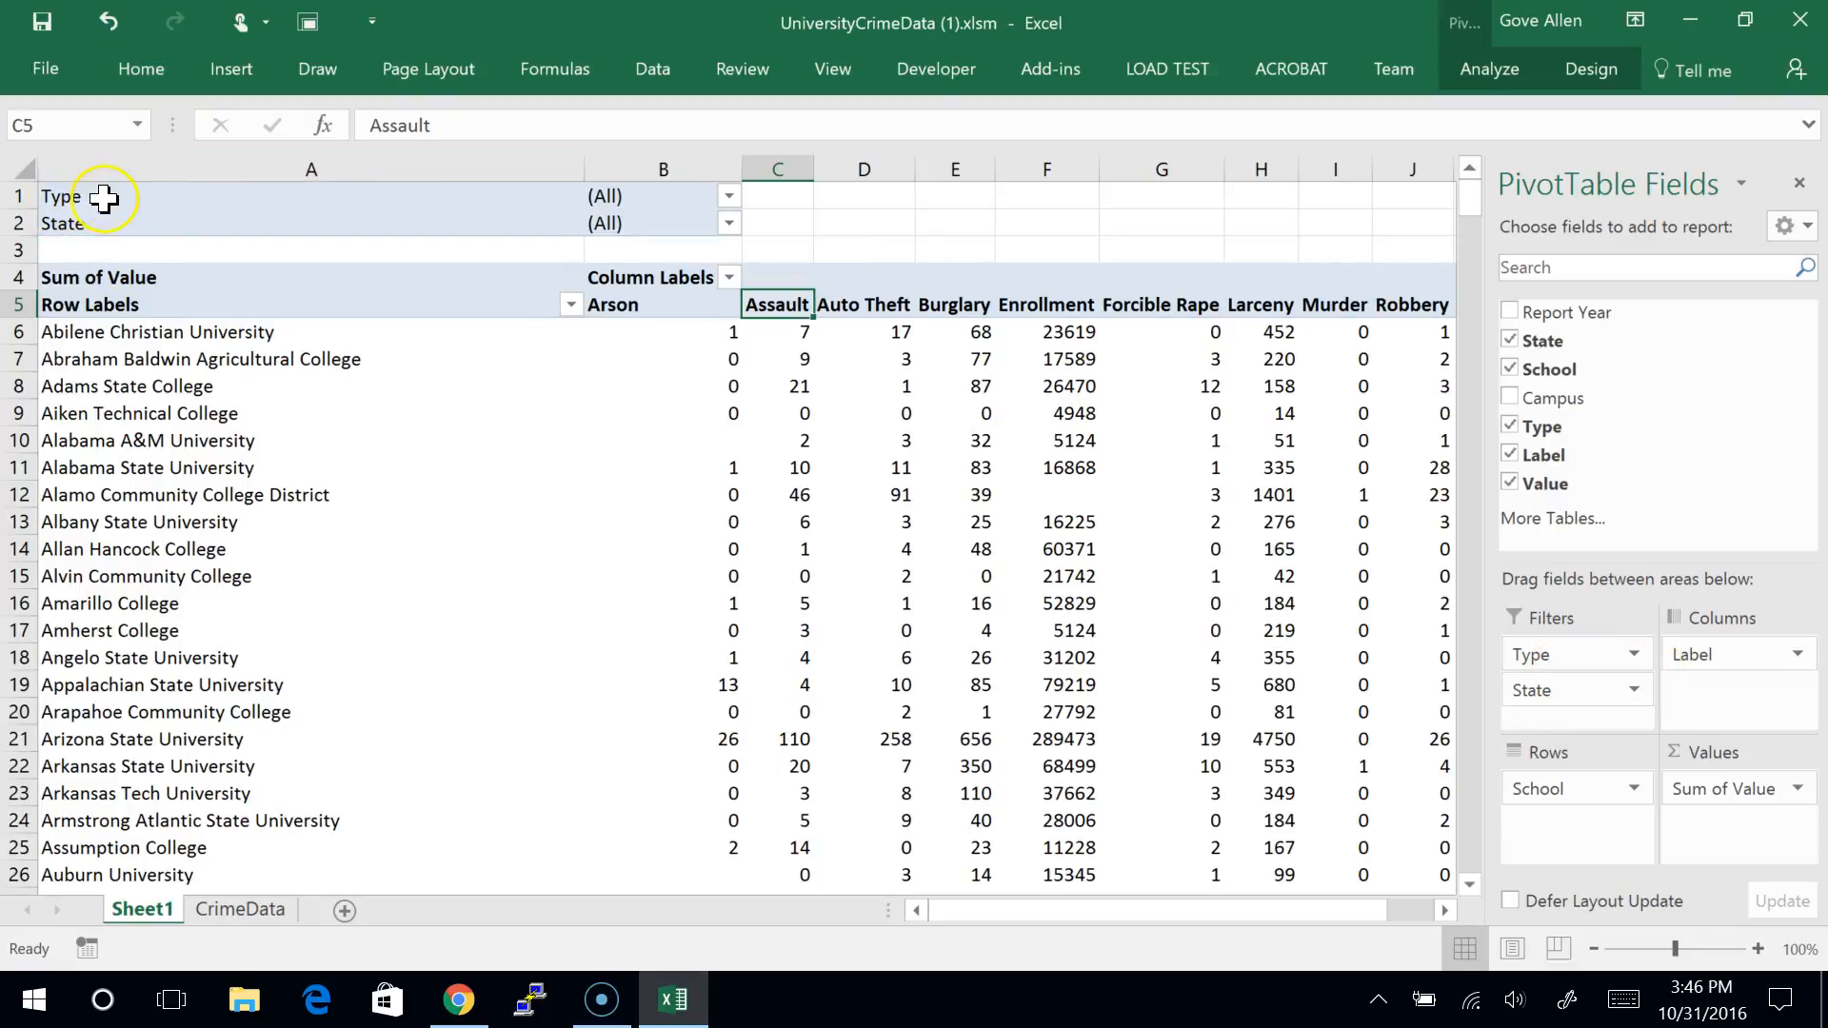
{"action": "left_click", "coordinate": [729, 225]}
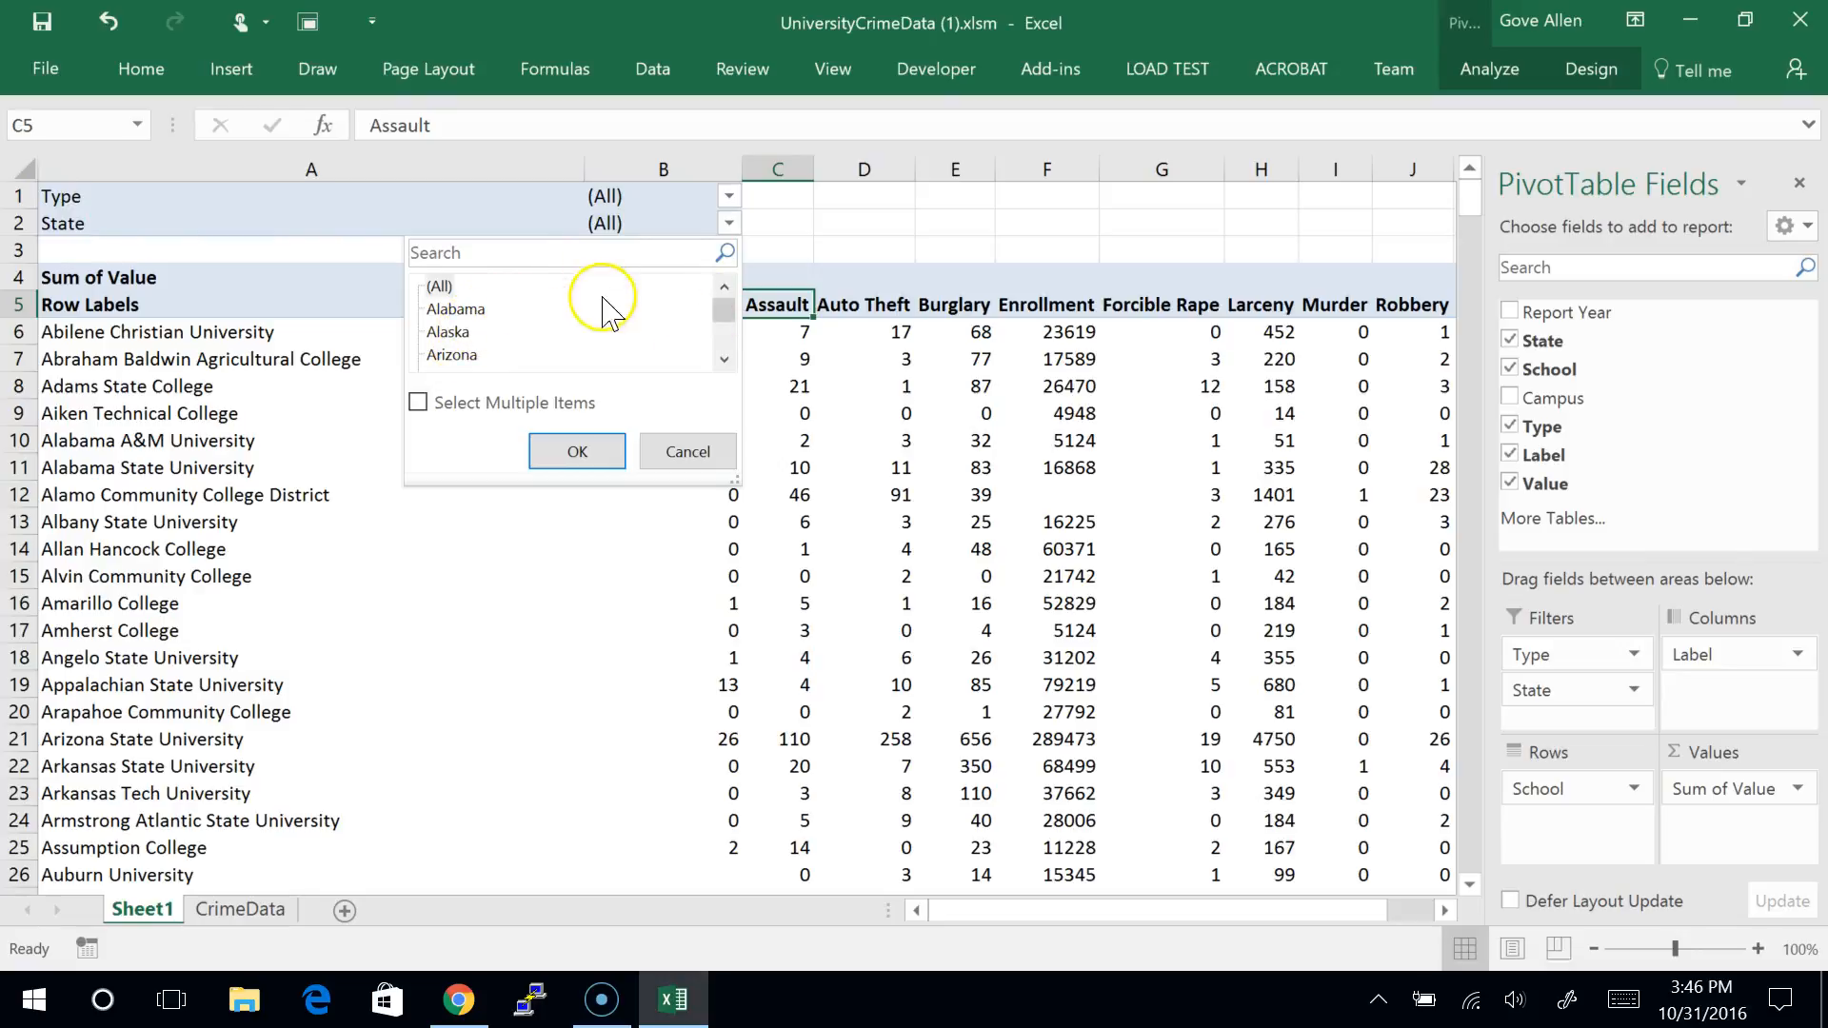
{"action": "left_click_drag", "start_coordinate": [723, 310], "coordinate": [729, 338]}
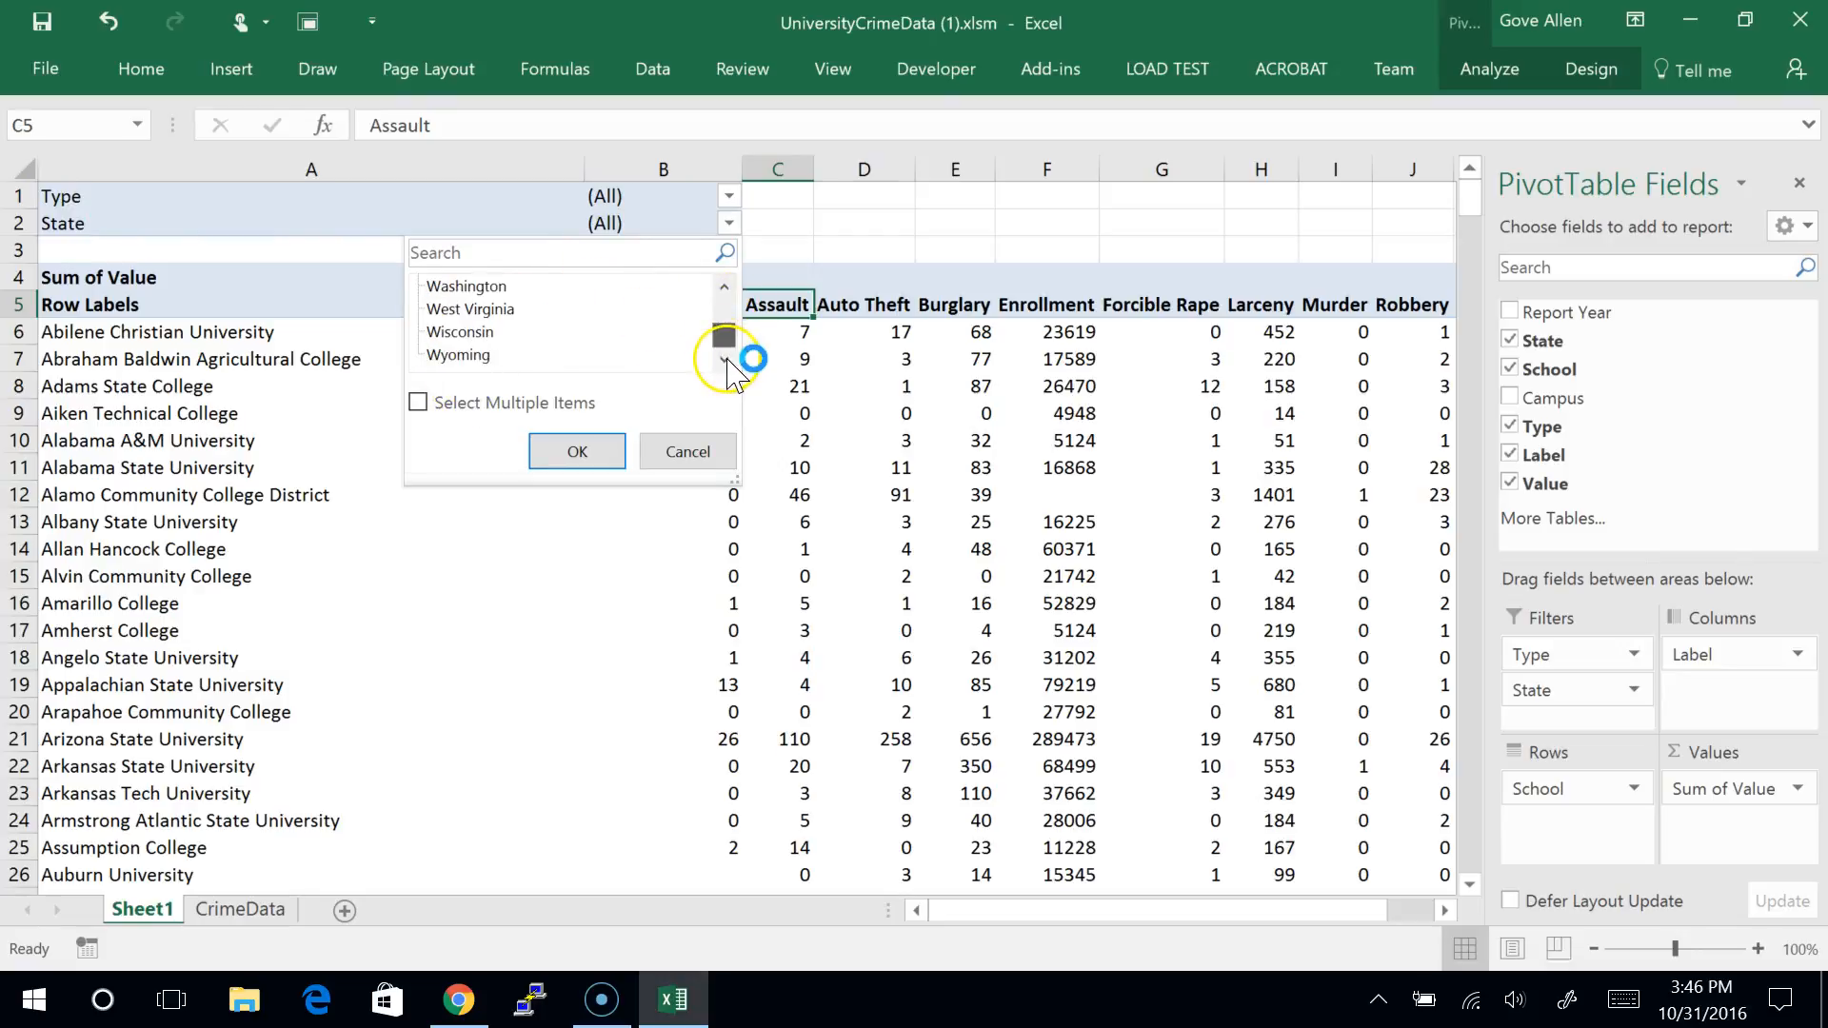
{"action": "left_click", "coordinate": [726, 287]}
{"action": "left_click", "coordinate": [724, 287]}
{"action": "left_click", "coordinate": [725, 287]}
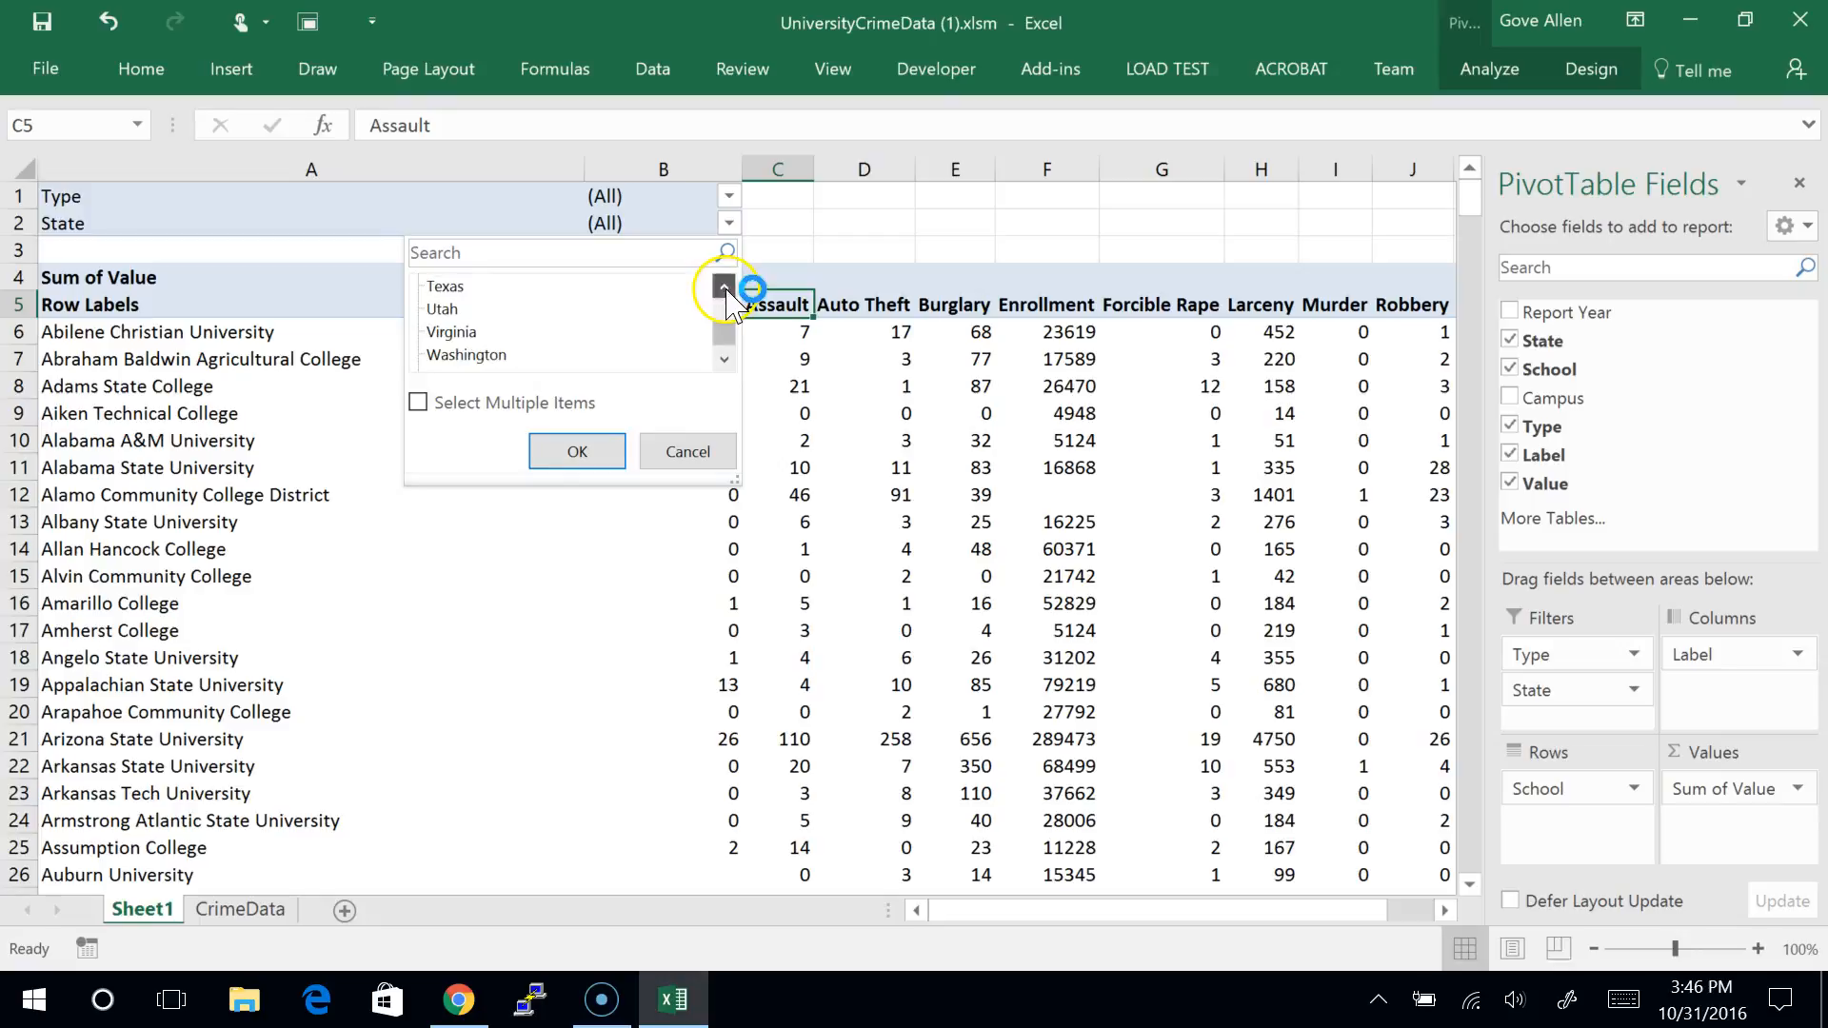
{"action": "left_click", "coordinate": [548, 440]}
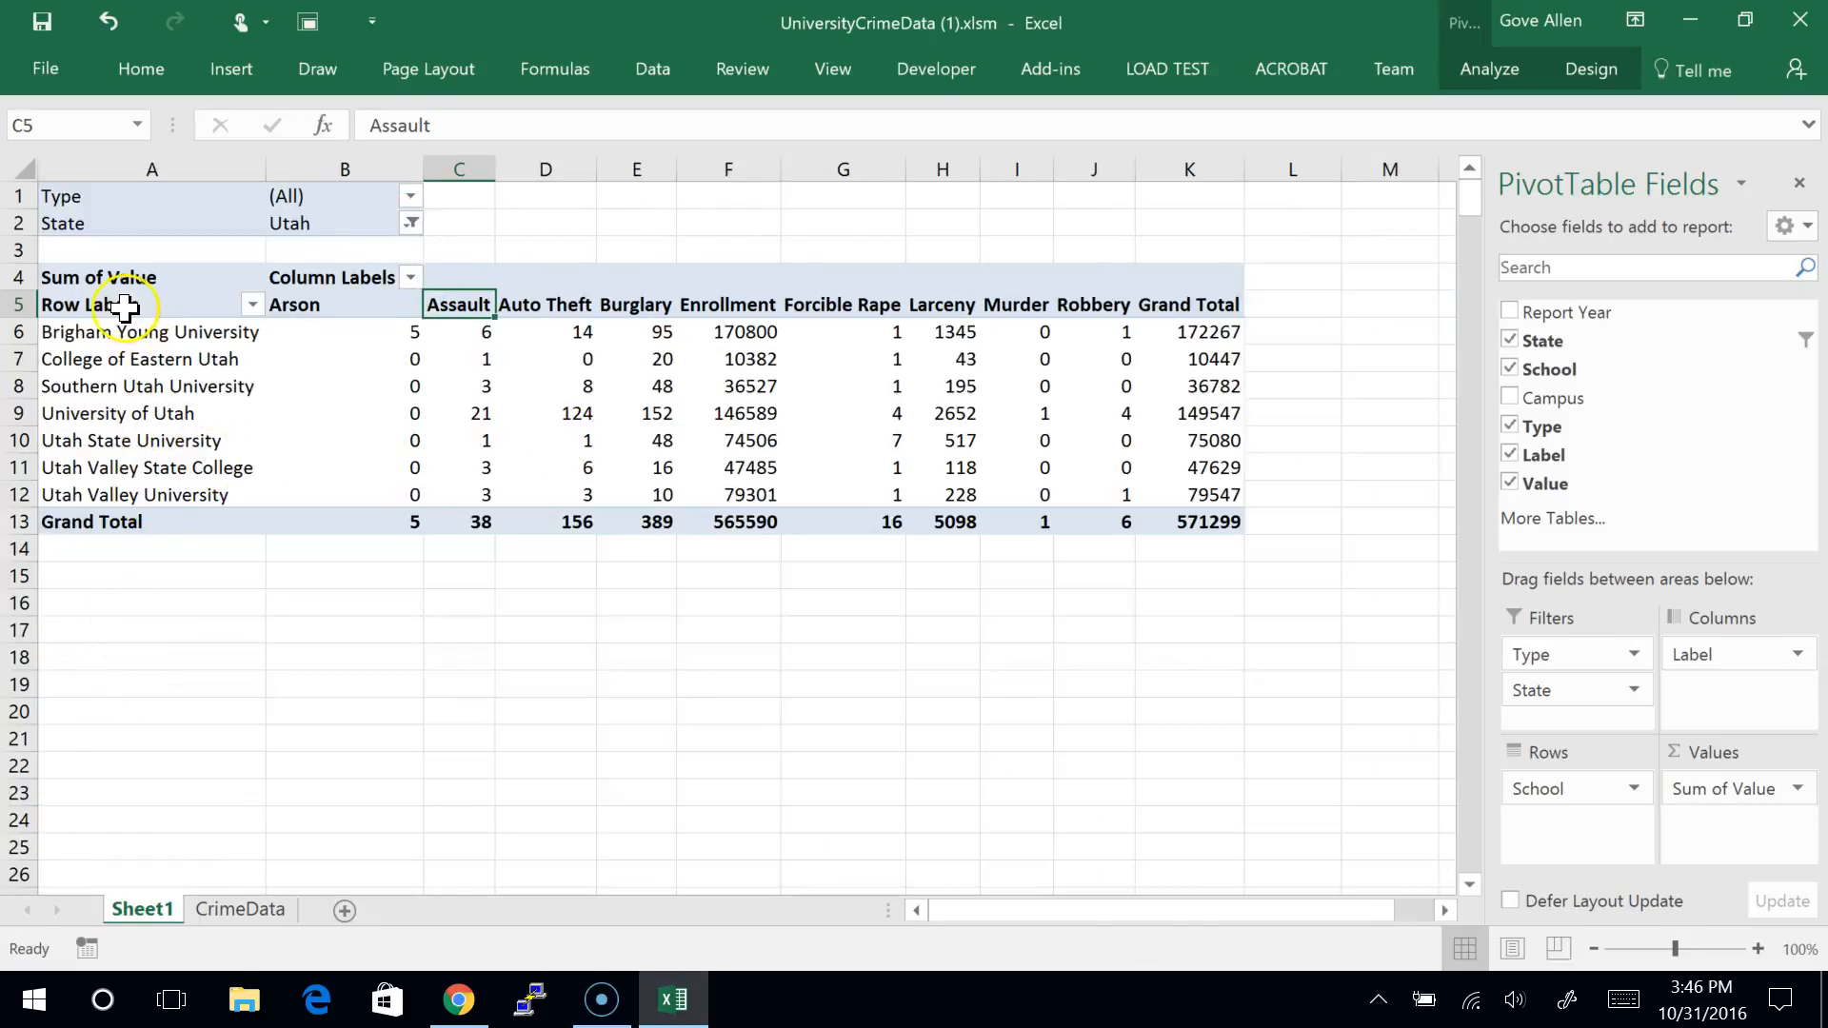
Step: Compare Brigham Young University with University of Utah on arson, assault, auto theft and burglary
{"action": "left_click", "coordinate": [32, 331]}
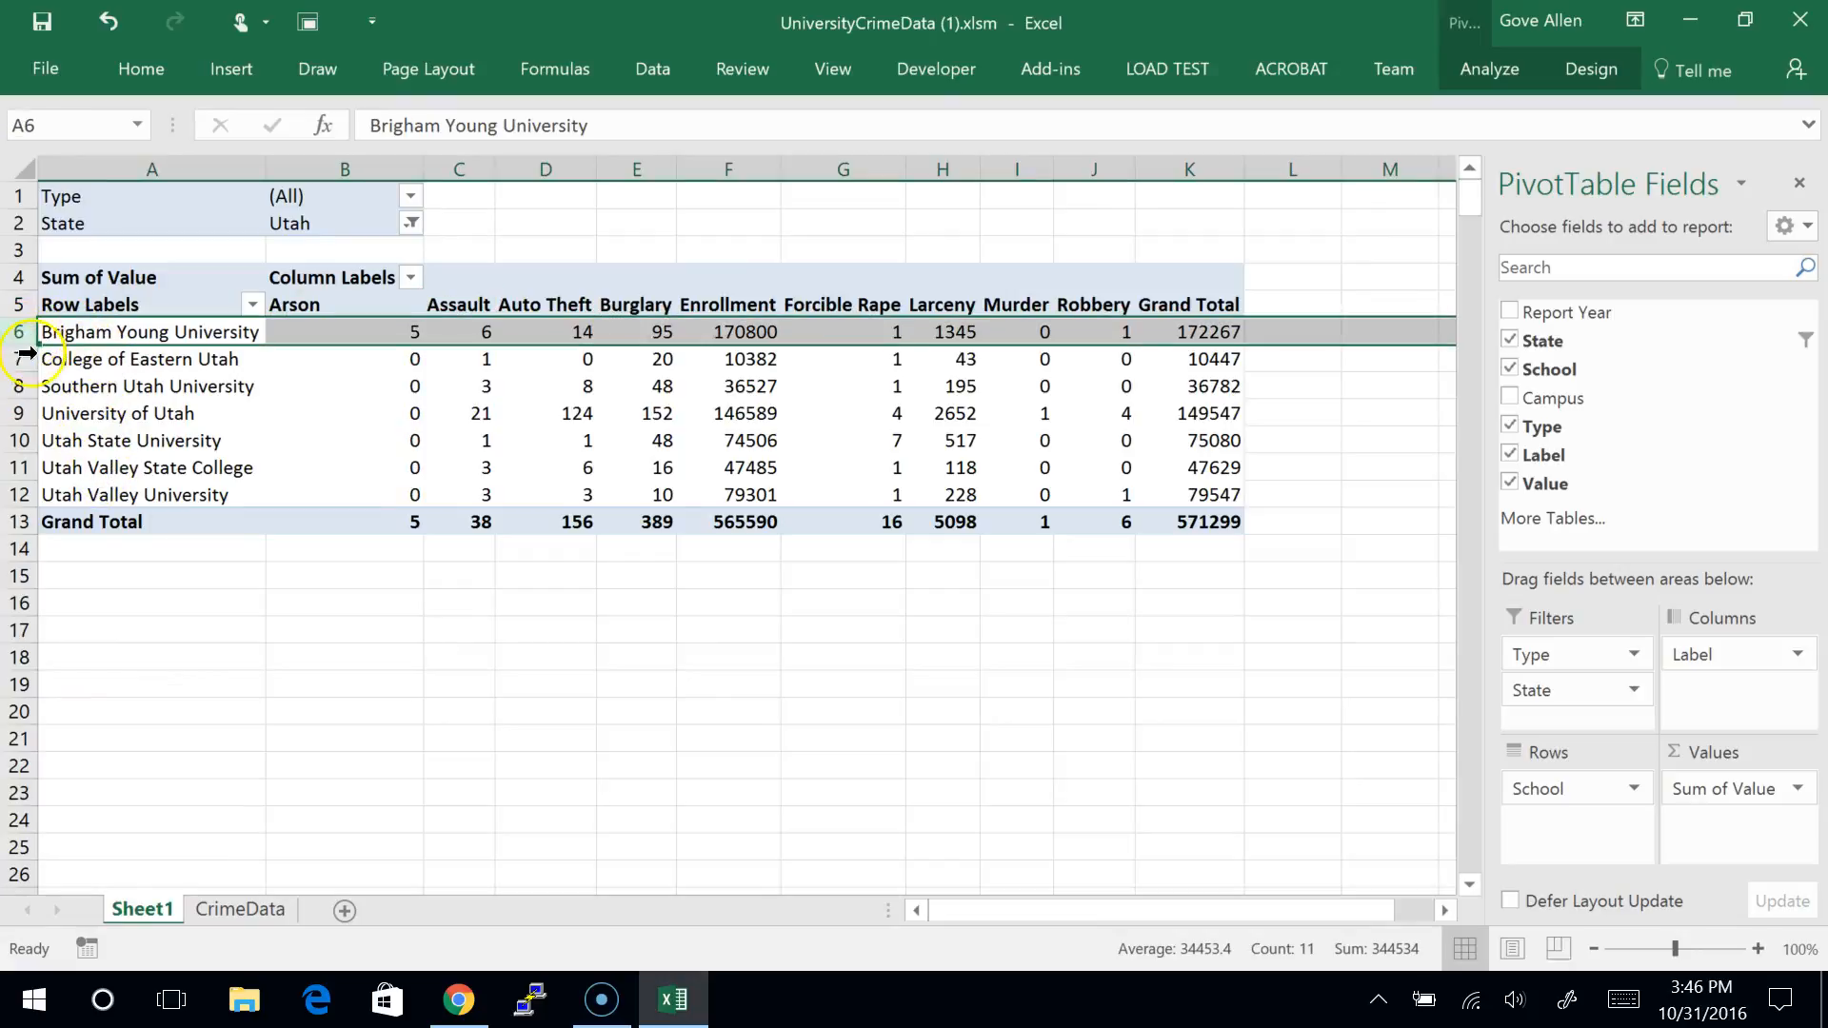
{"action": "left_click", "coordinate": [25, 413]}
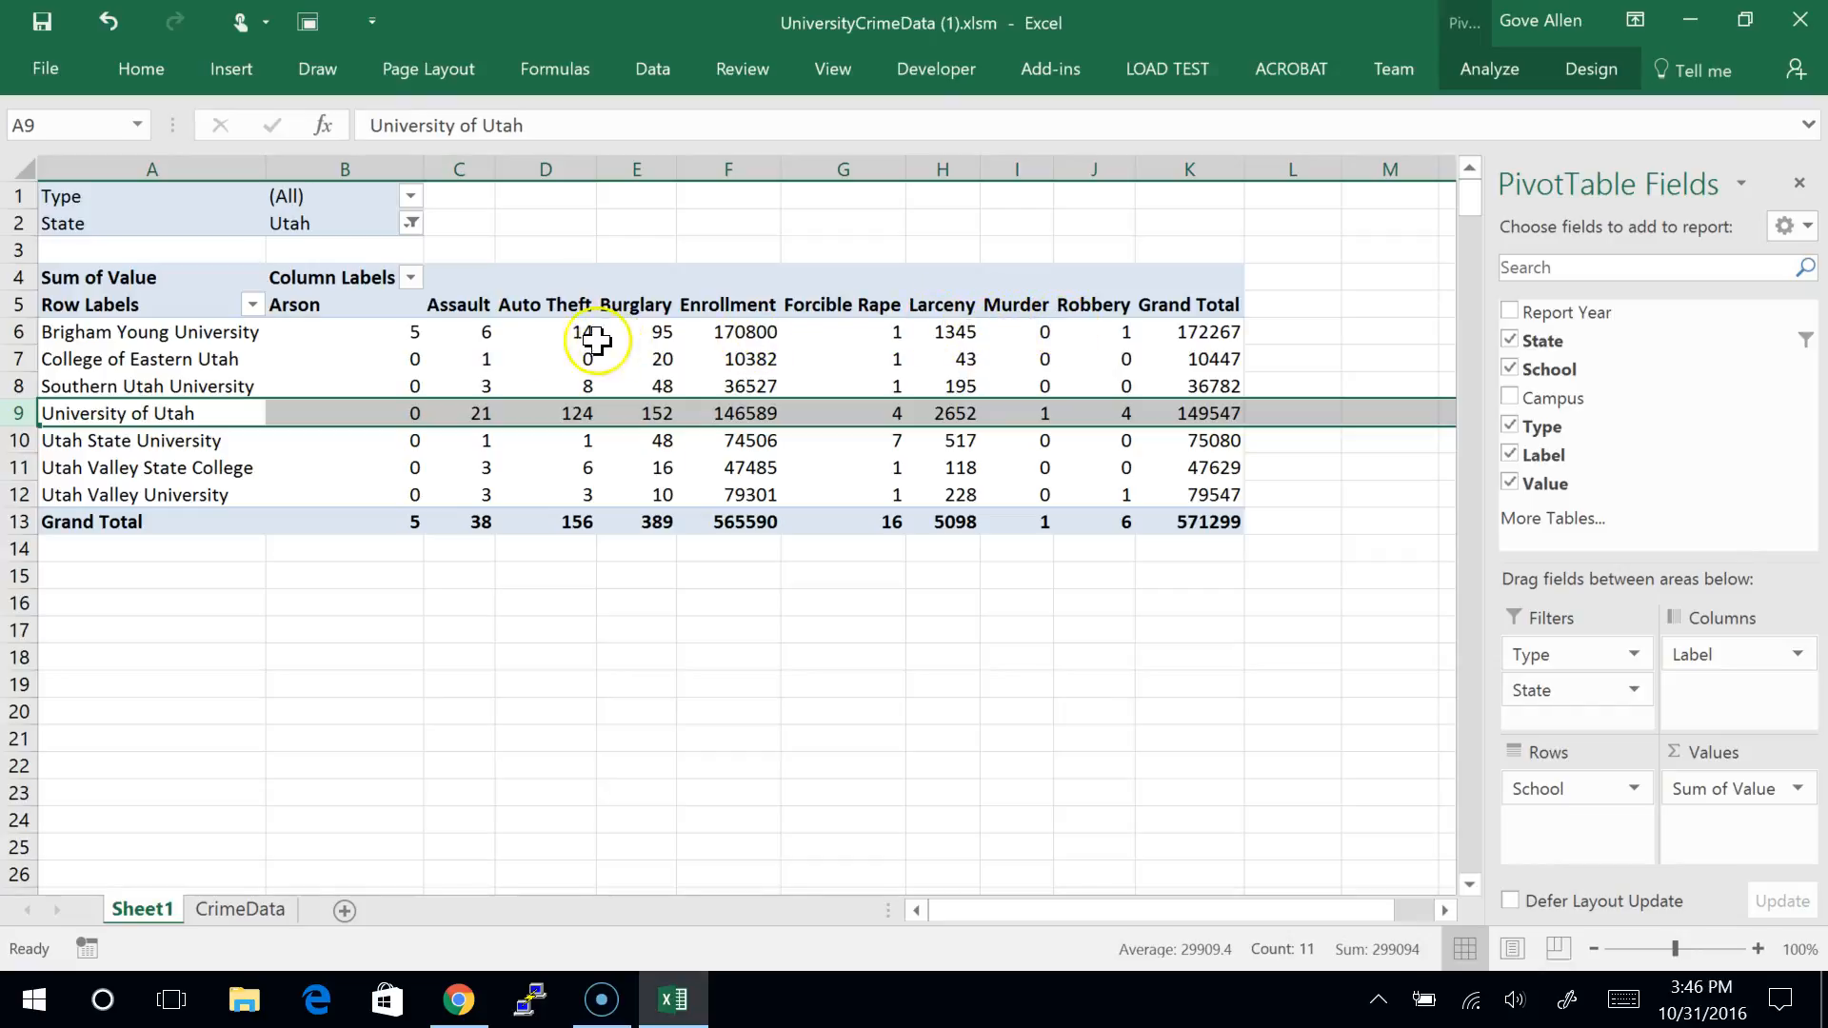
{"action": "left_click", "coordinate": [341, 328]}
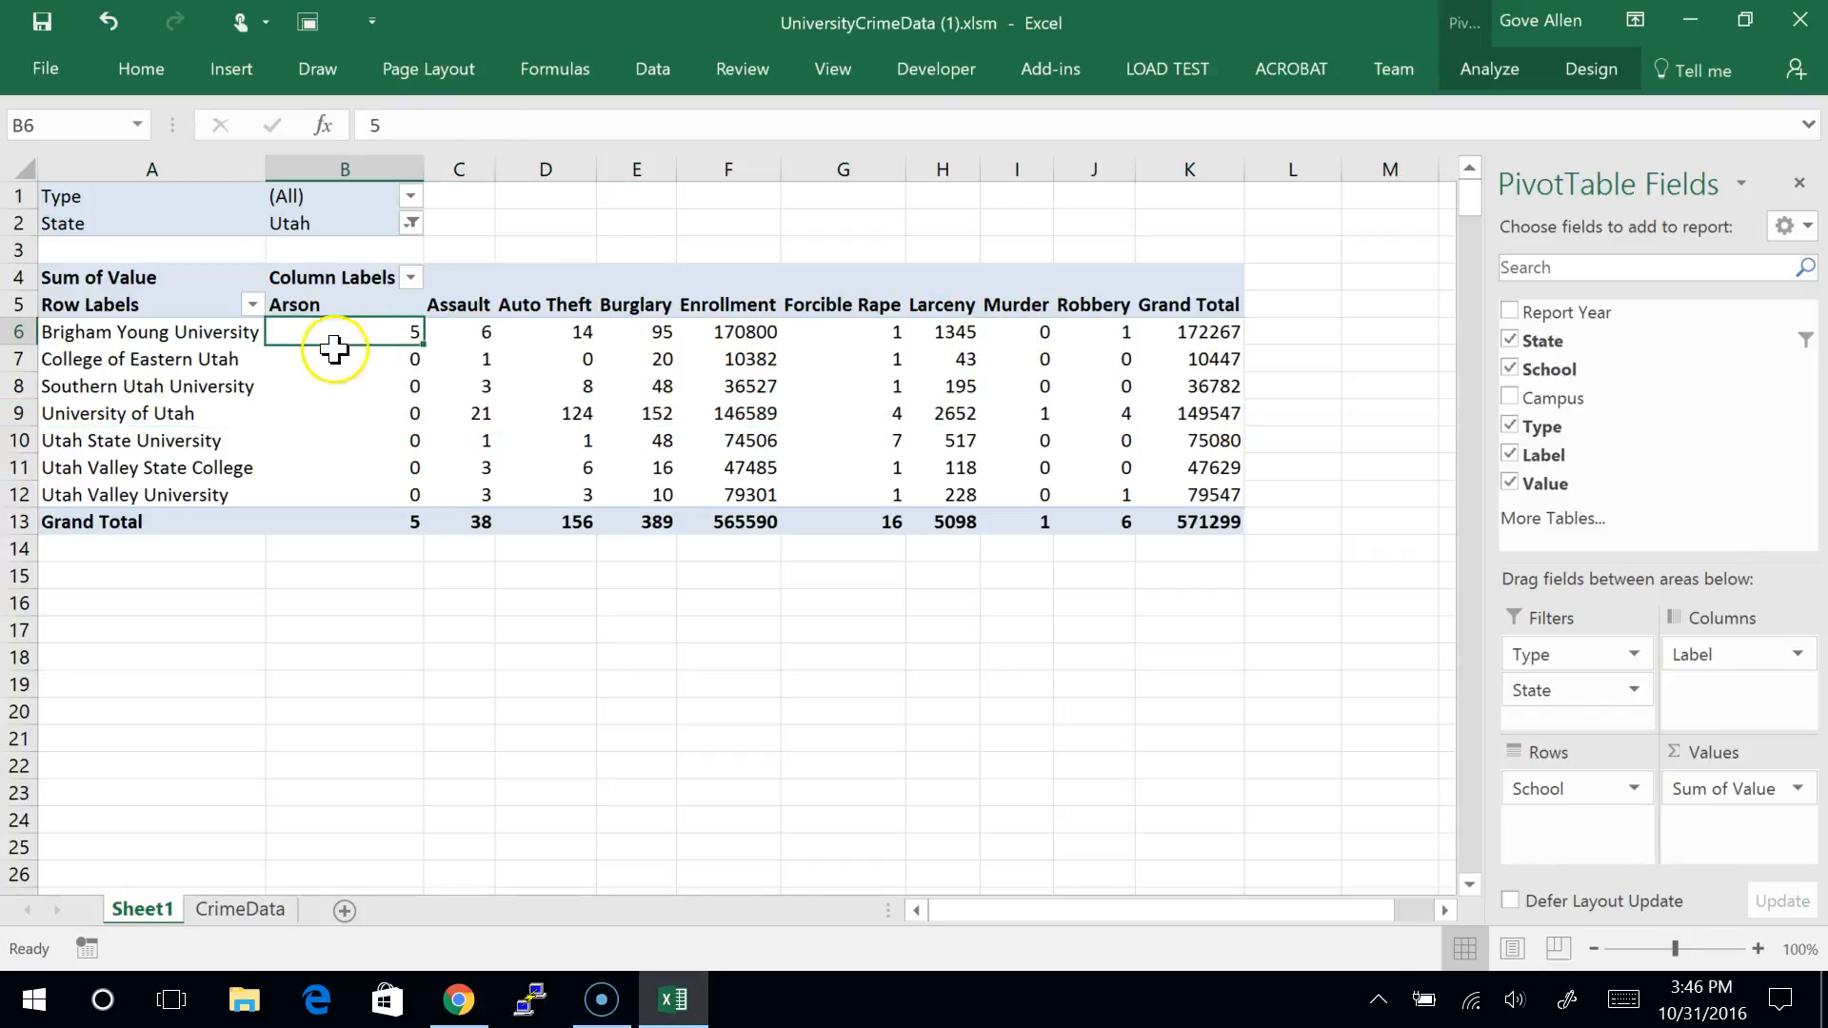
{"action": "left_click", "coordinate": [292, 412]}
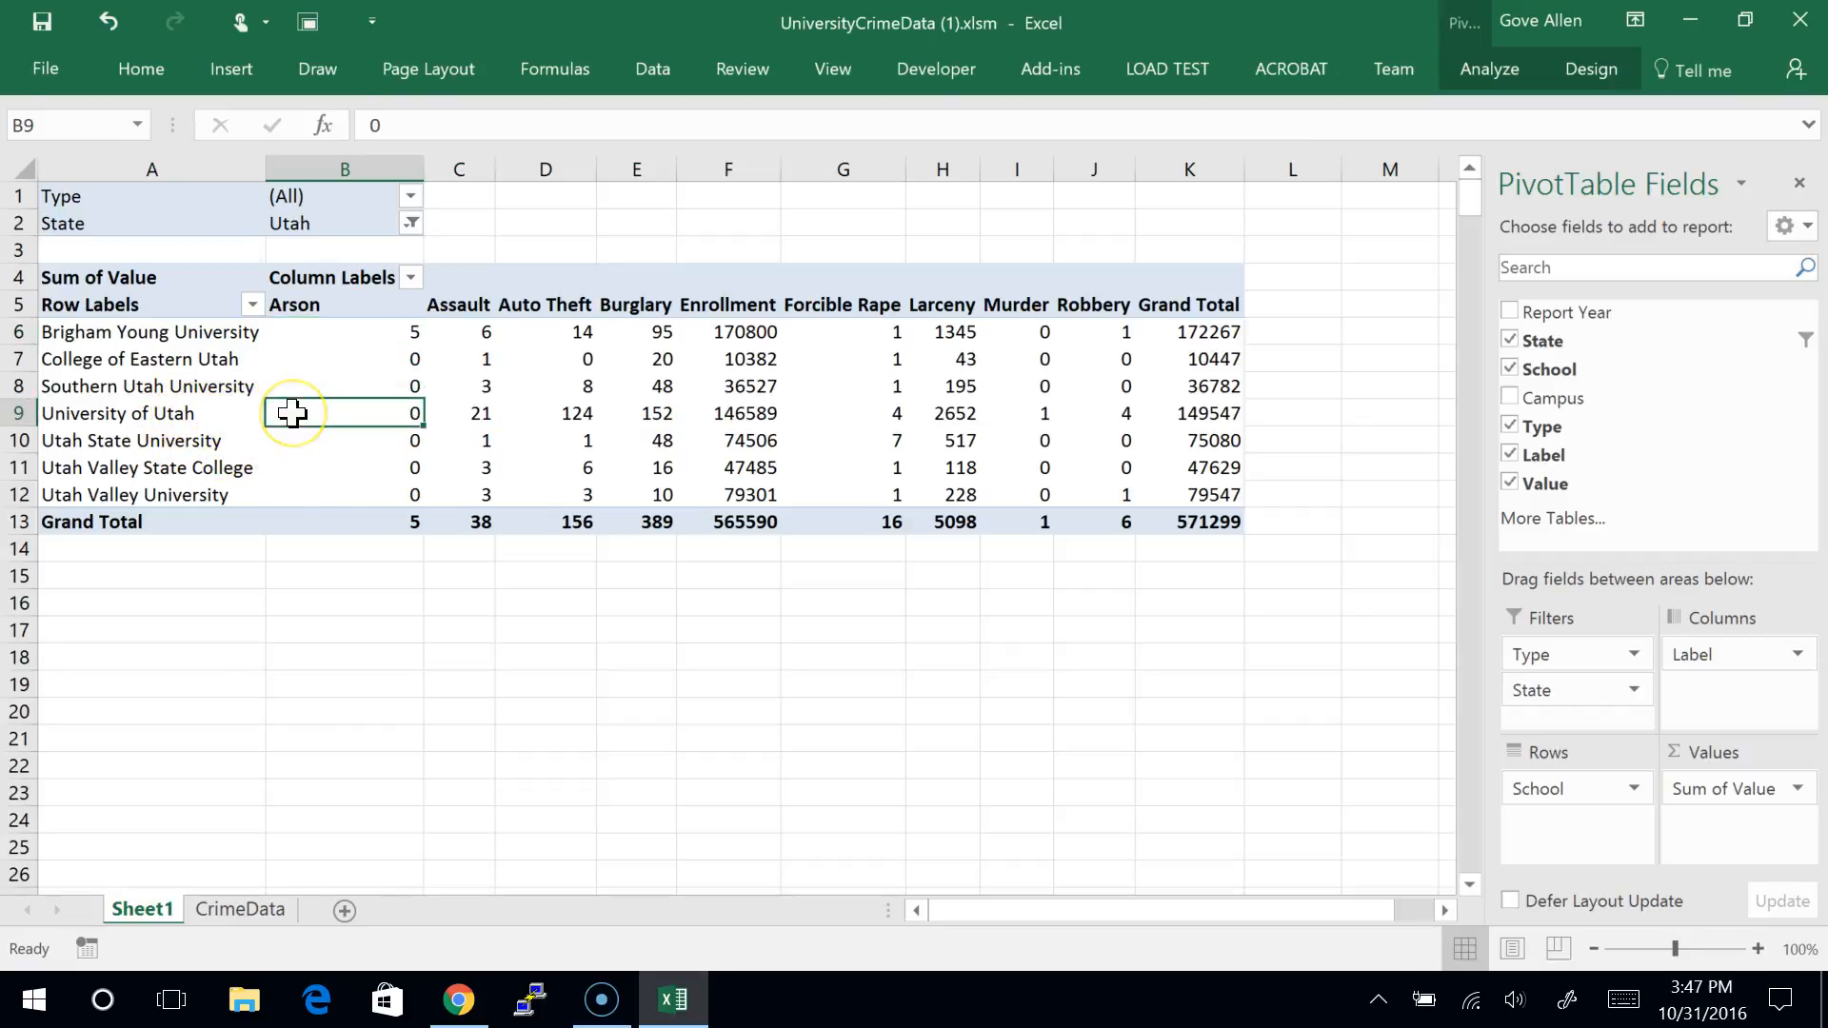
{"action": "left_click", "coordinate": [378, 329]}
{"action": "left_click", "coordinate": [371, 409]}
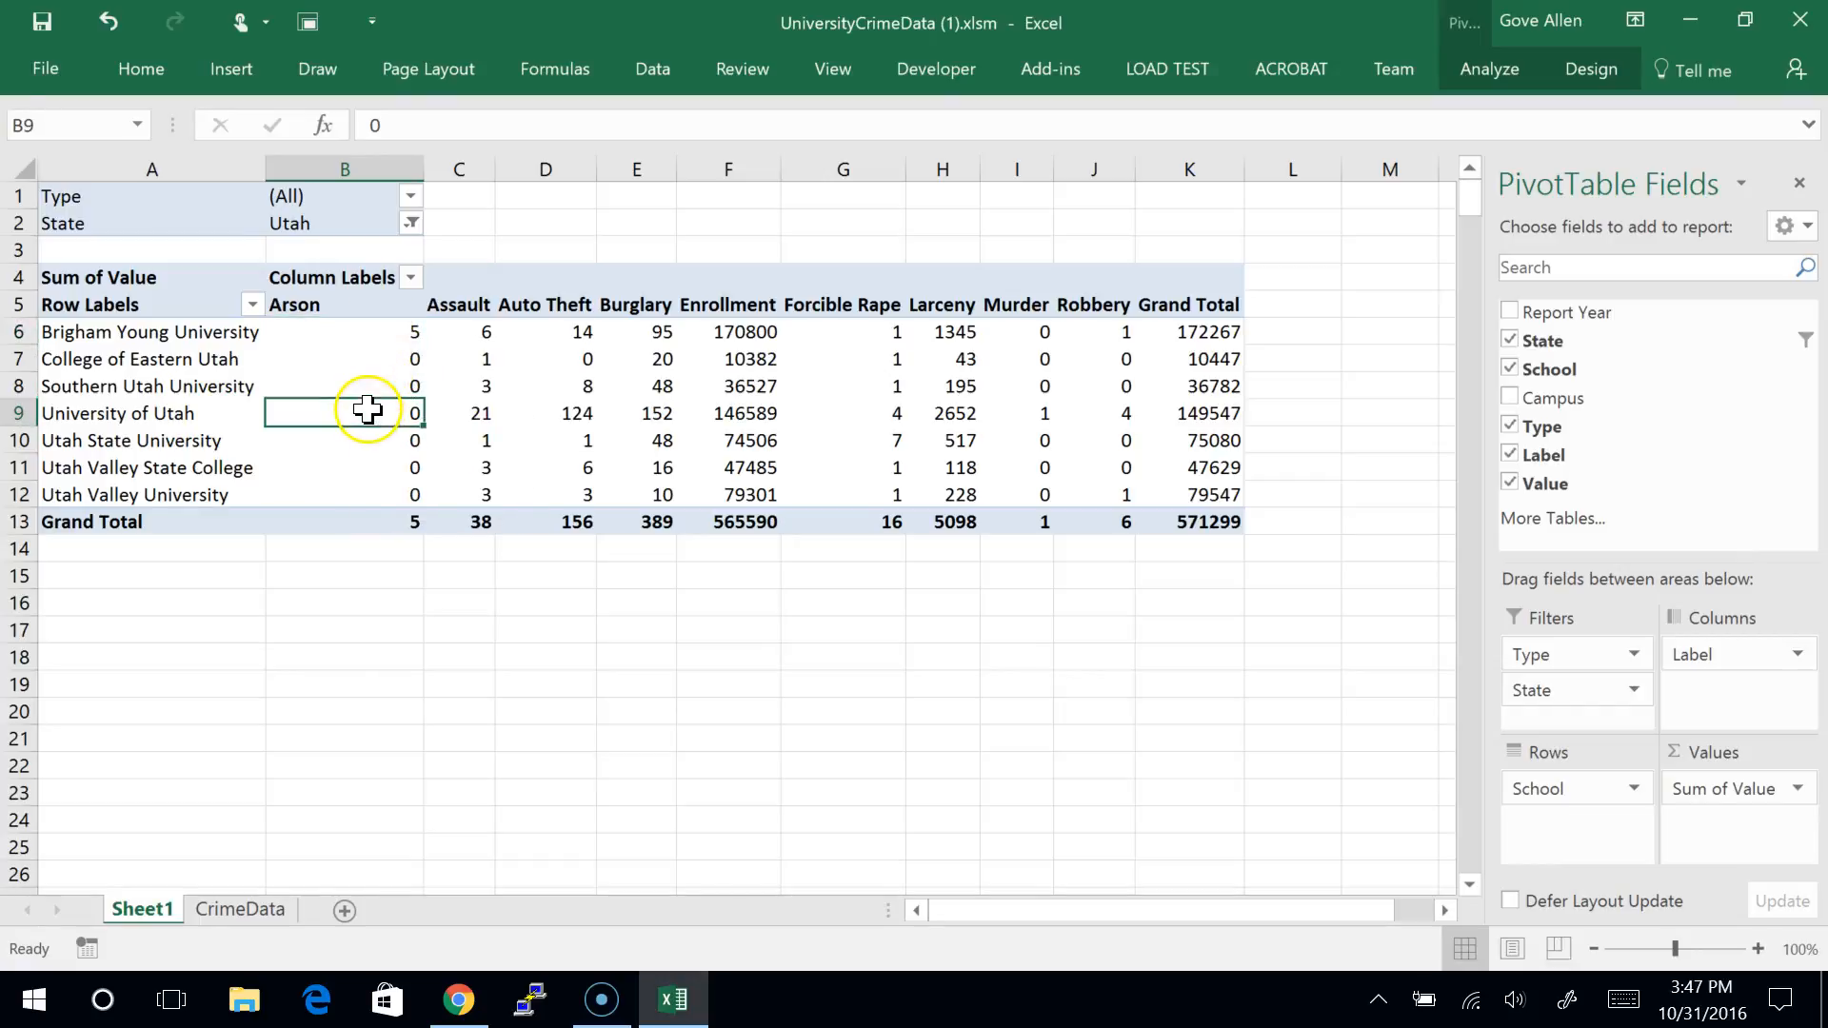
{"action": "left_click", "coordinate": [470, 333]}
{"action": "left_click", "coordinate": [469, 410]}
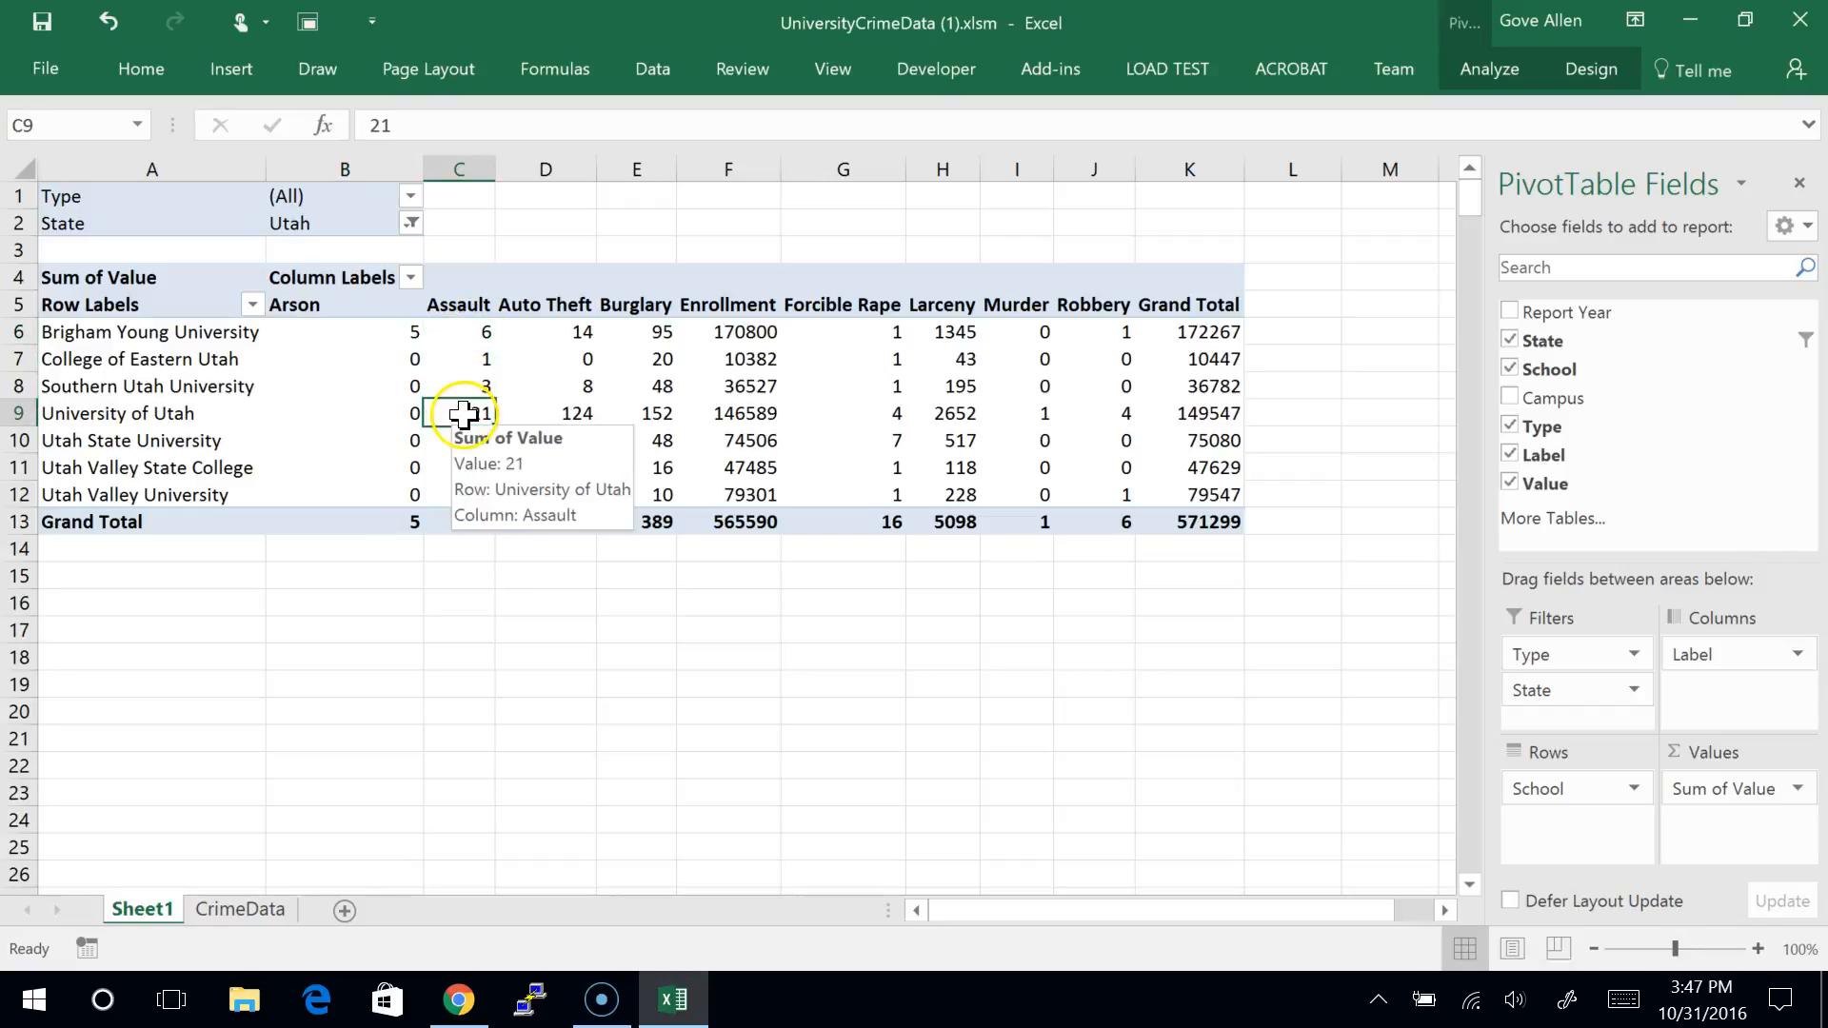
{"action": "left_click", "coordinate": [542, 333]}
{"action": "left_click", "coordinate": [533, 415]}
{"action": "left_click", "coordinate": [628, 335]}
{"action": "left_click", "coordinate": [633, 412]}
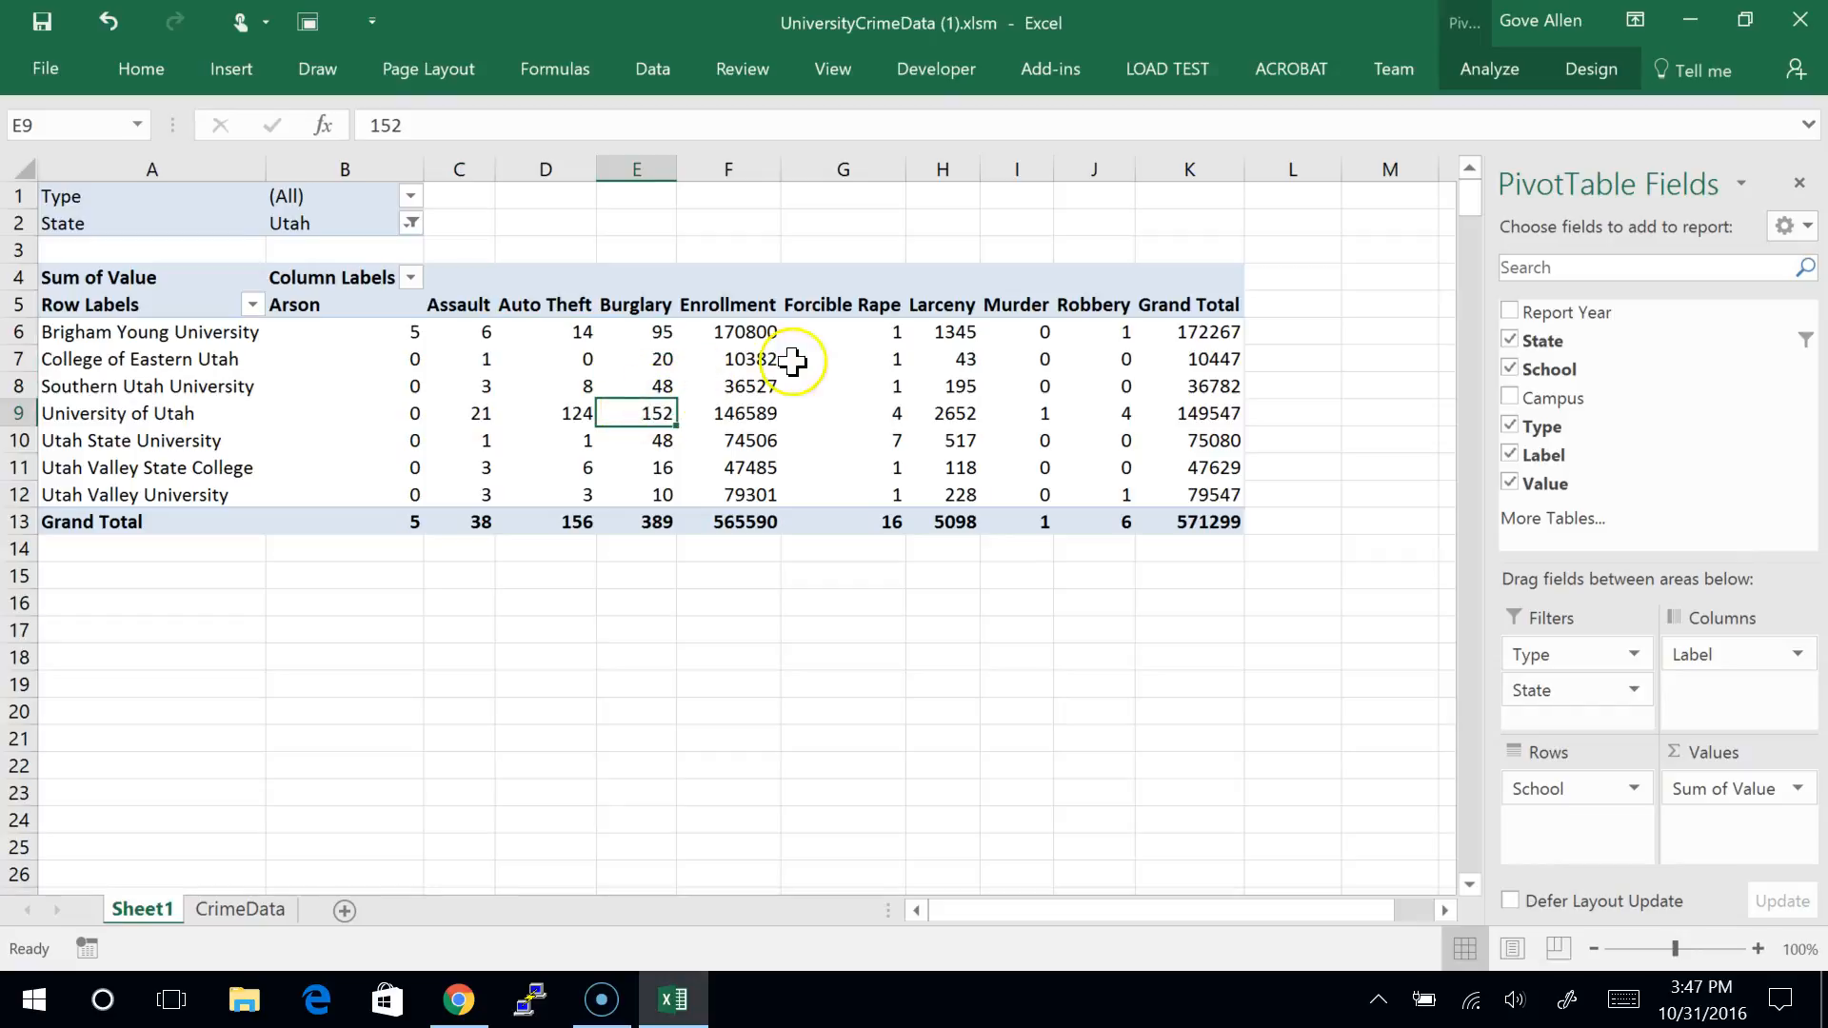
Step: Compare Brigham Young University with University of Utah on larceny, forcible rape, murder and arson
{"action": "left_click", "coordinate": [937, 328]}
{"action": "left_click", "coordinate": [941, 413]}
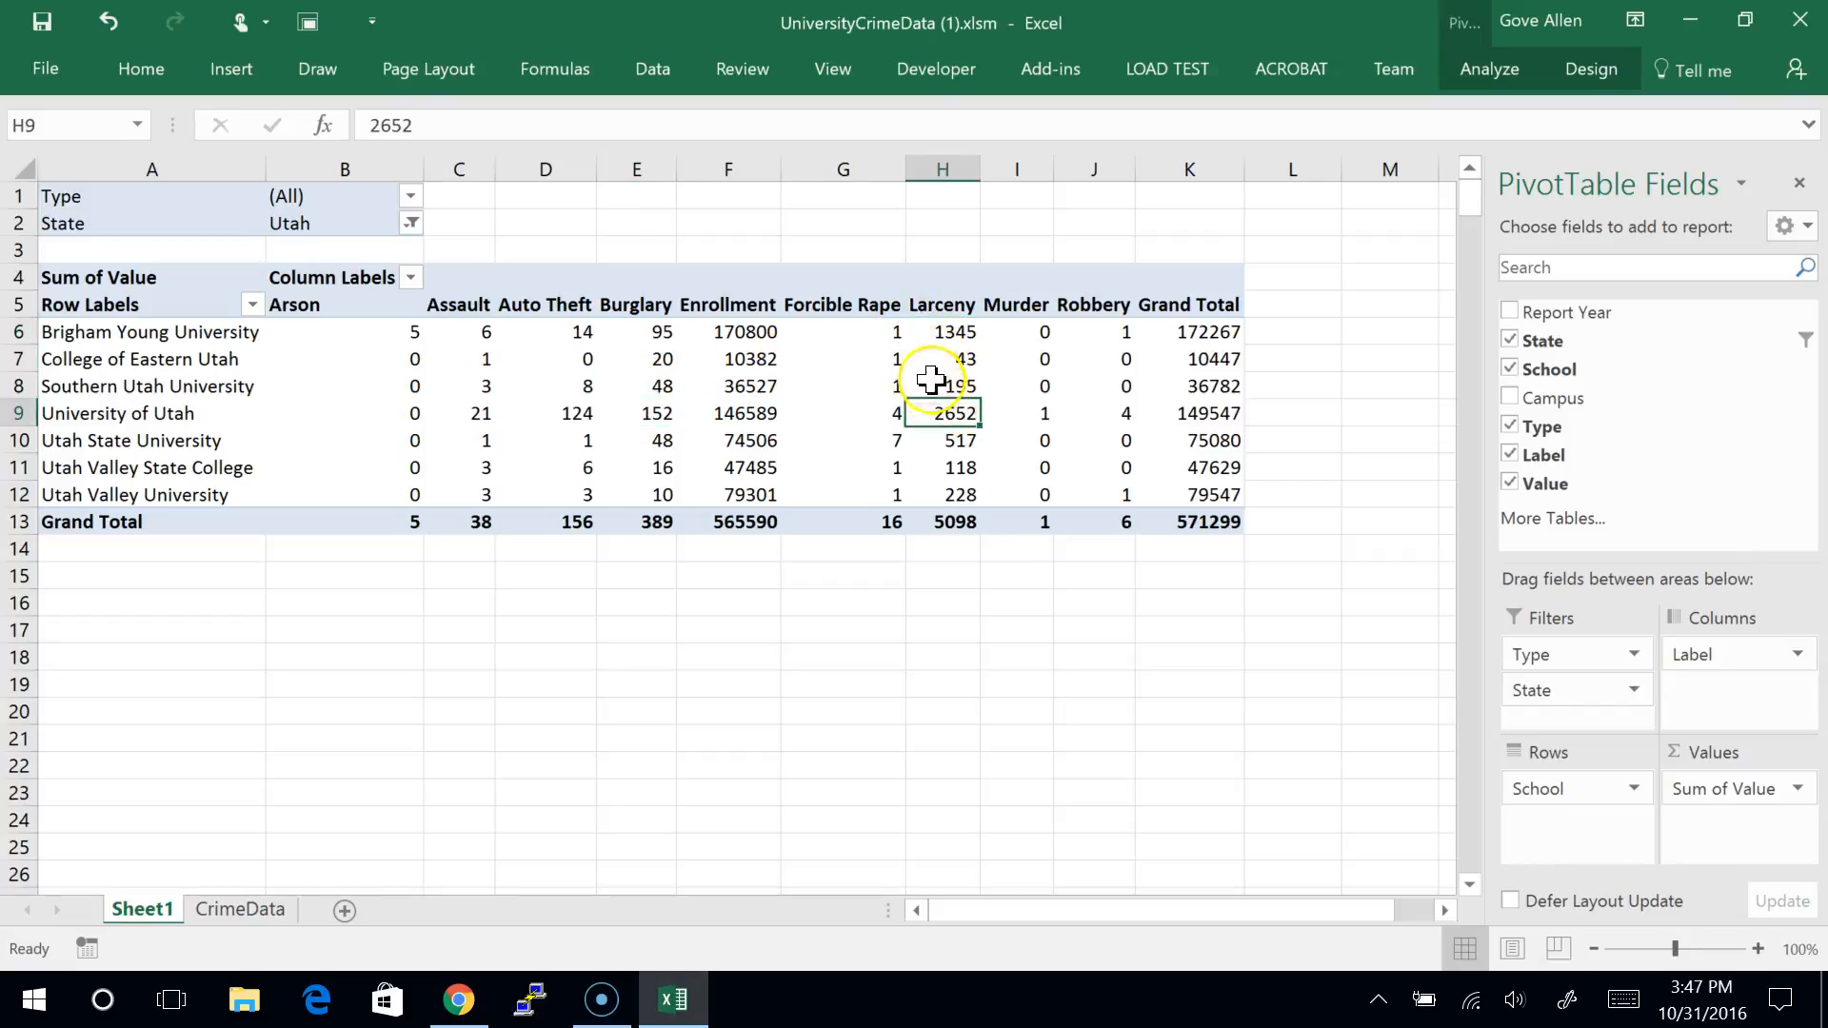
{"action": "left_click", "coordinate": [890, 333]}
{"action": "left_click", "coordinate": [893, 407]}
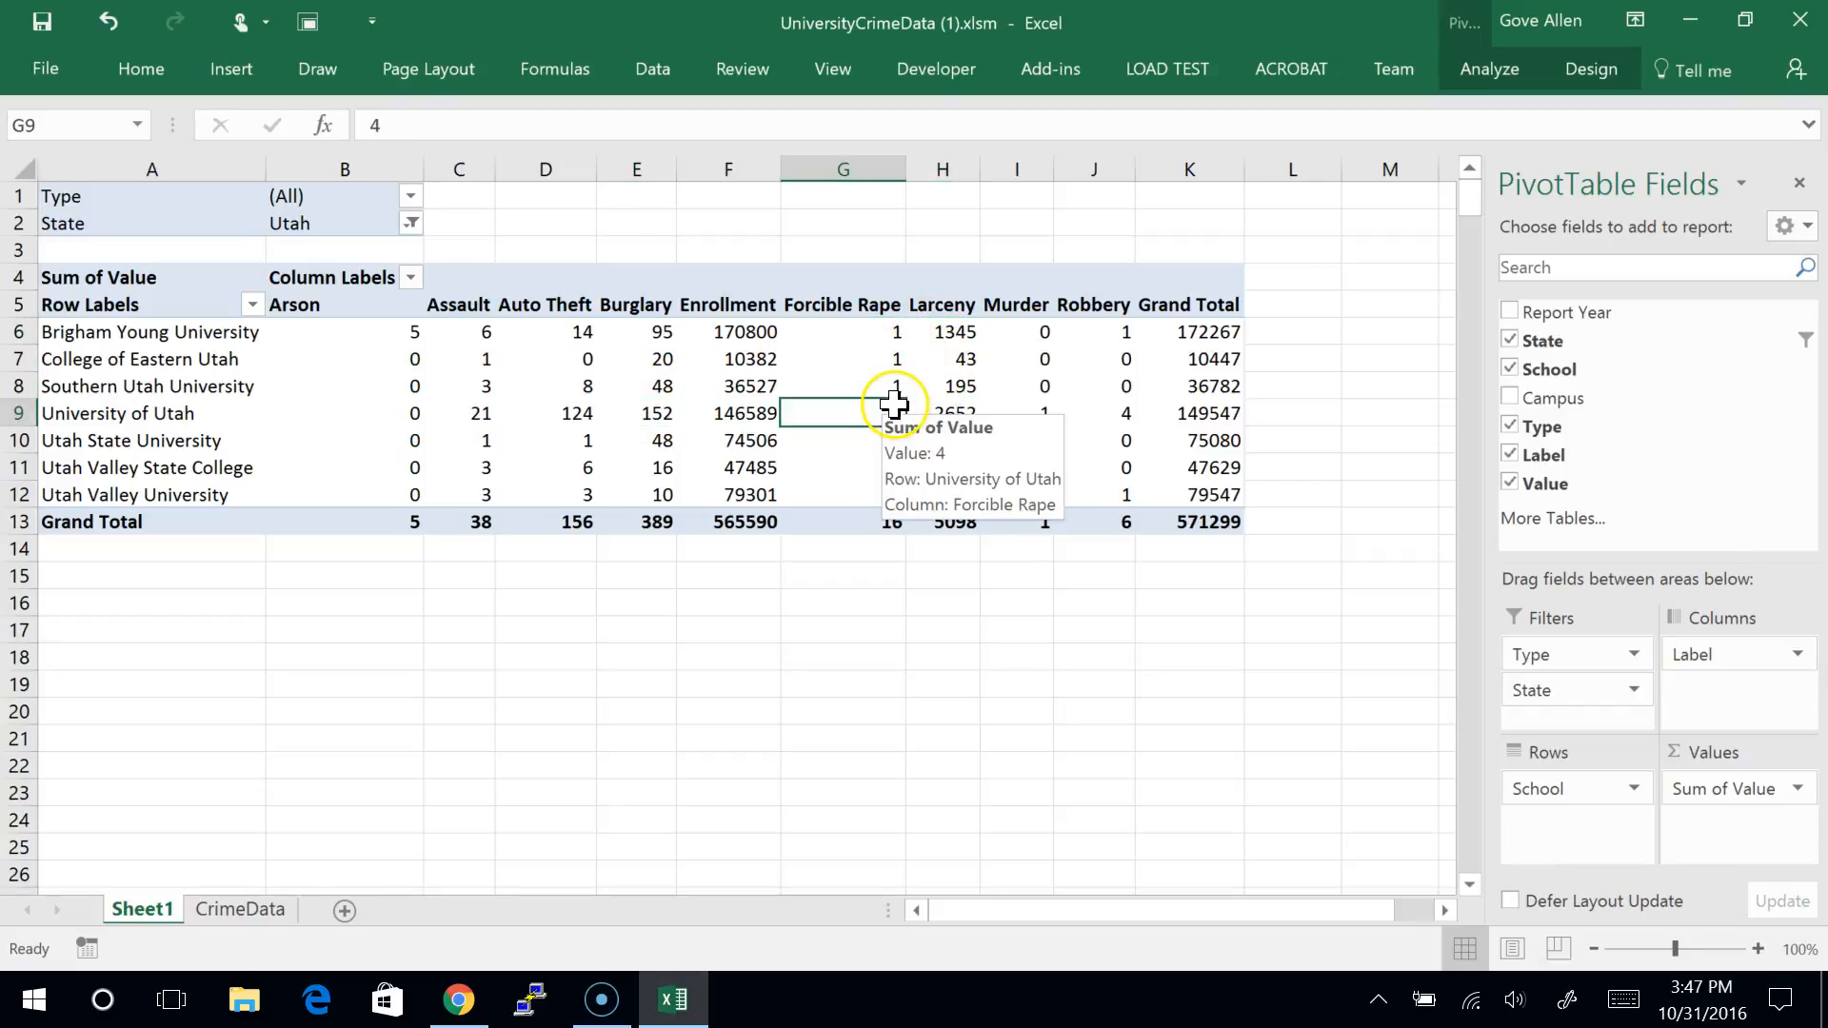
{"action": "left_click", "coordinate": [1048, 411]}
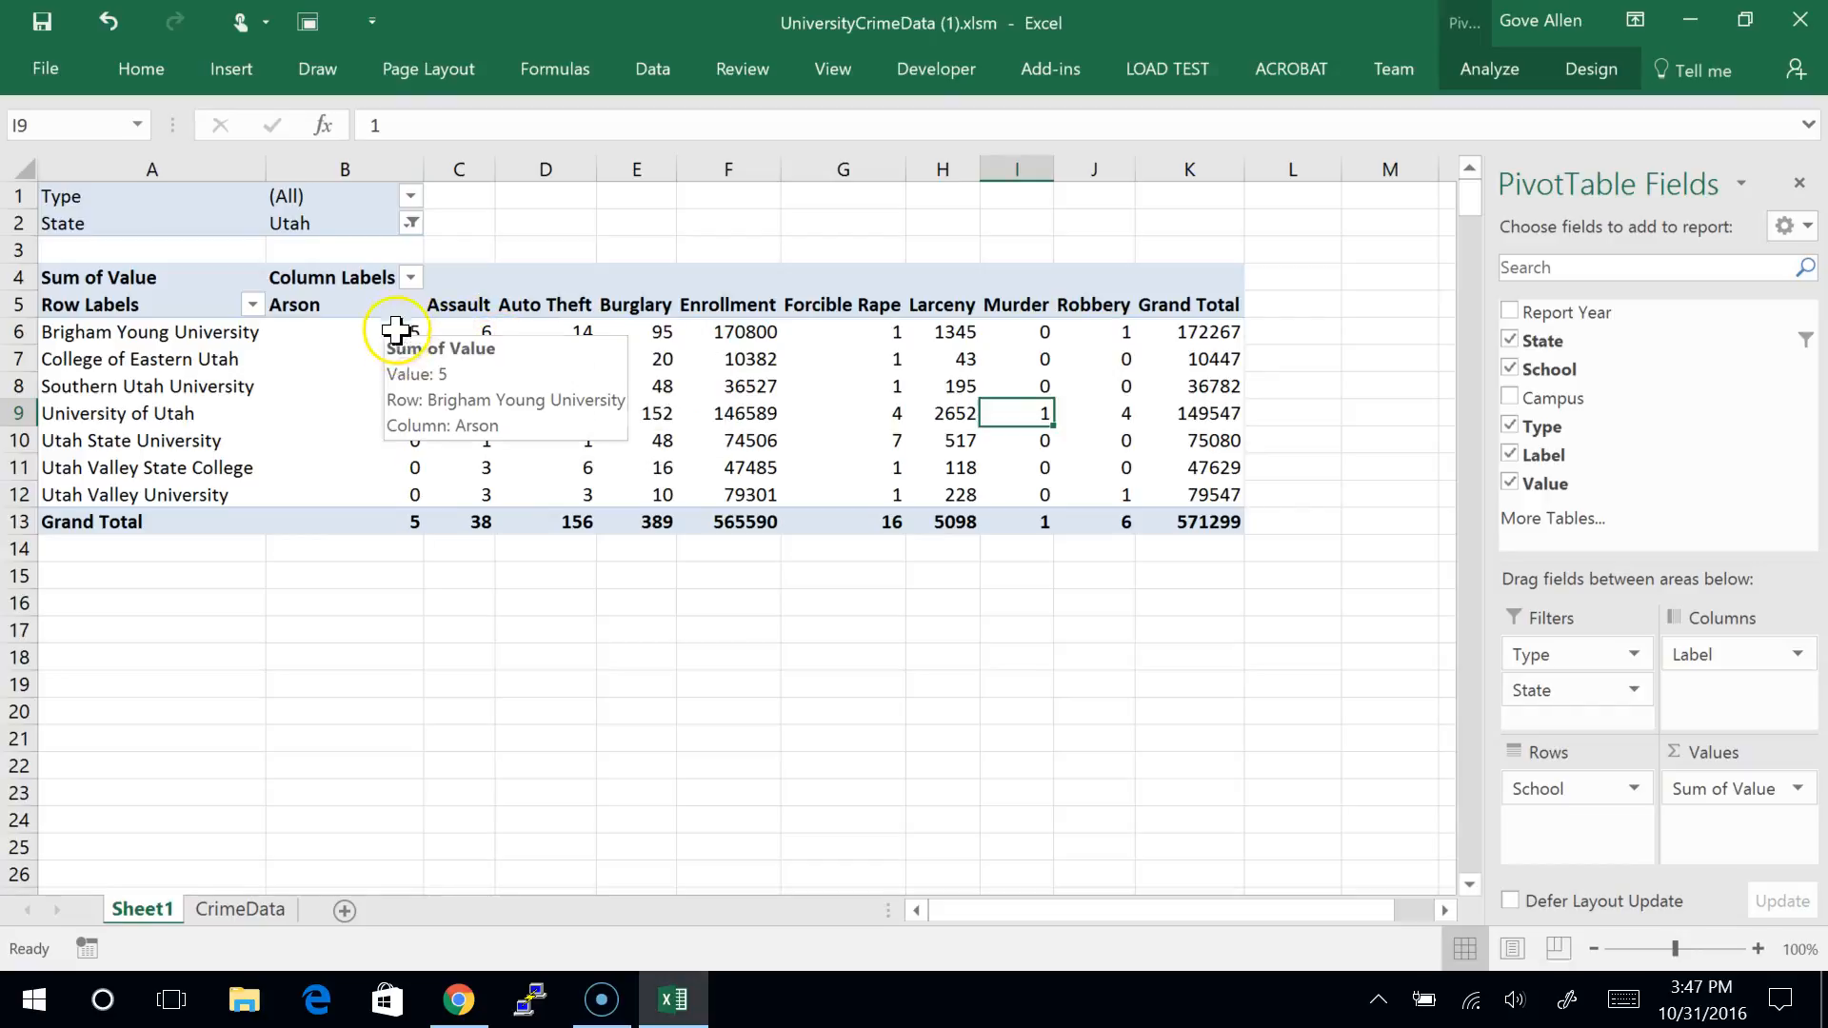
{"action": "left_click", "coordinate": [345, 330]}
{"action": "left_click_drag", "start_coordinate": [345, 329], "coordinate": [341, 400]}
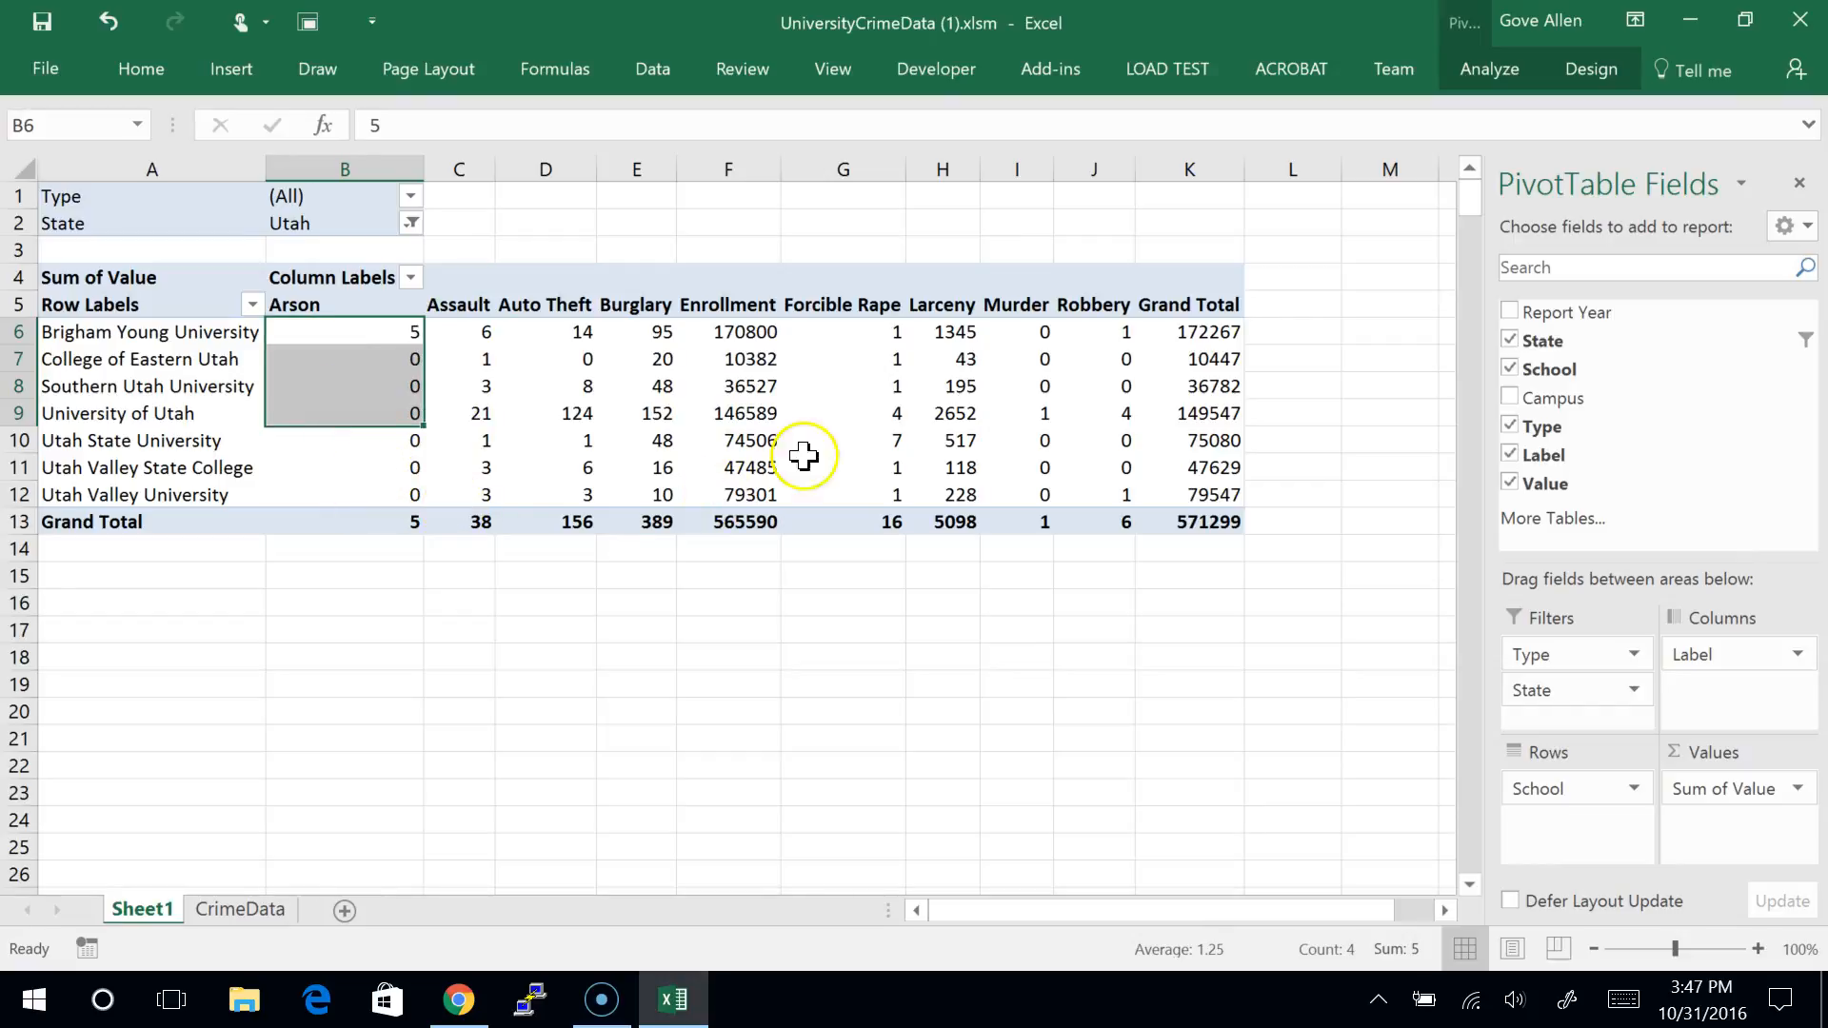
Step: Add the Report Year field as a third report filter and restrict the PivotTable to 2006
{"action": "mouse_move", "coordinate": [857, 436]}
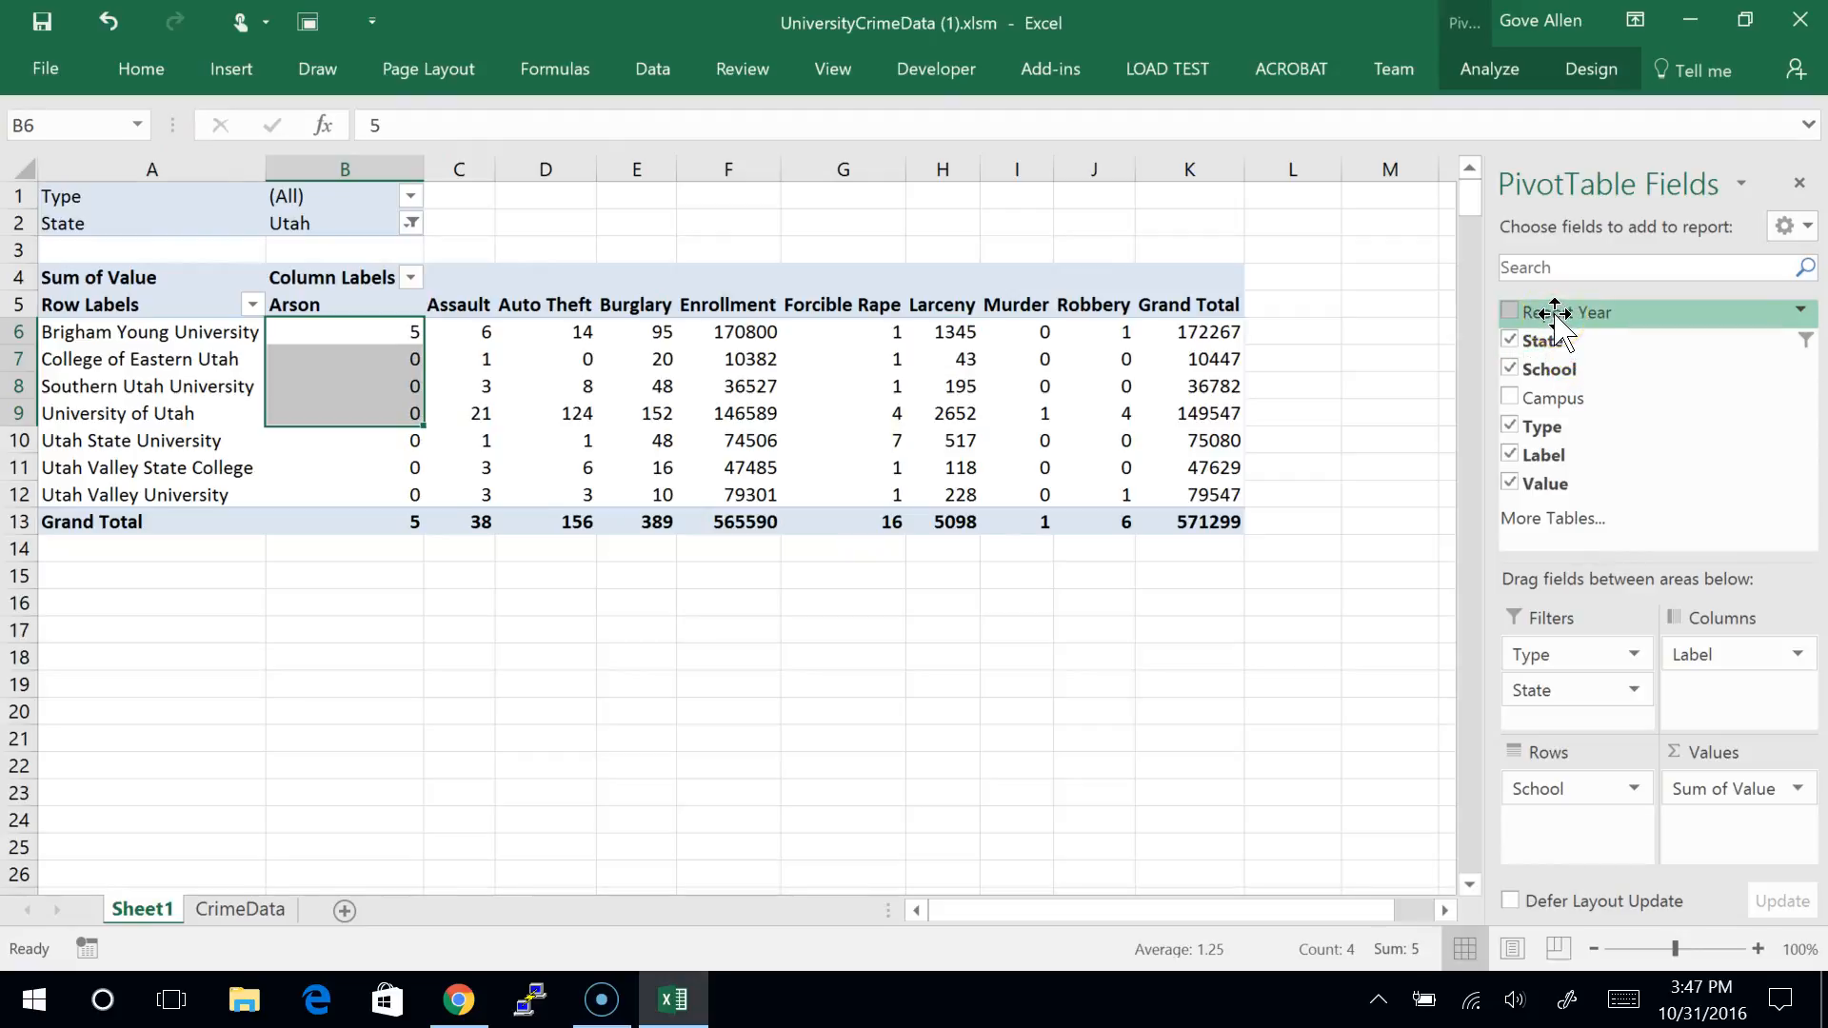
{"action": "left_click_drag", "start_coordinate": [1639, 624], "coordinate": [1622, 714]}
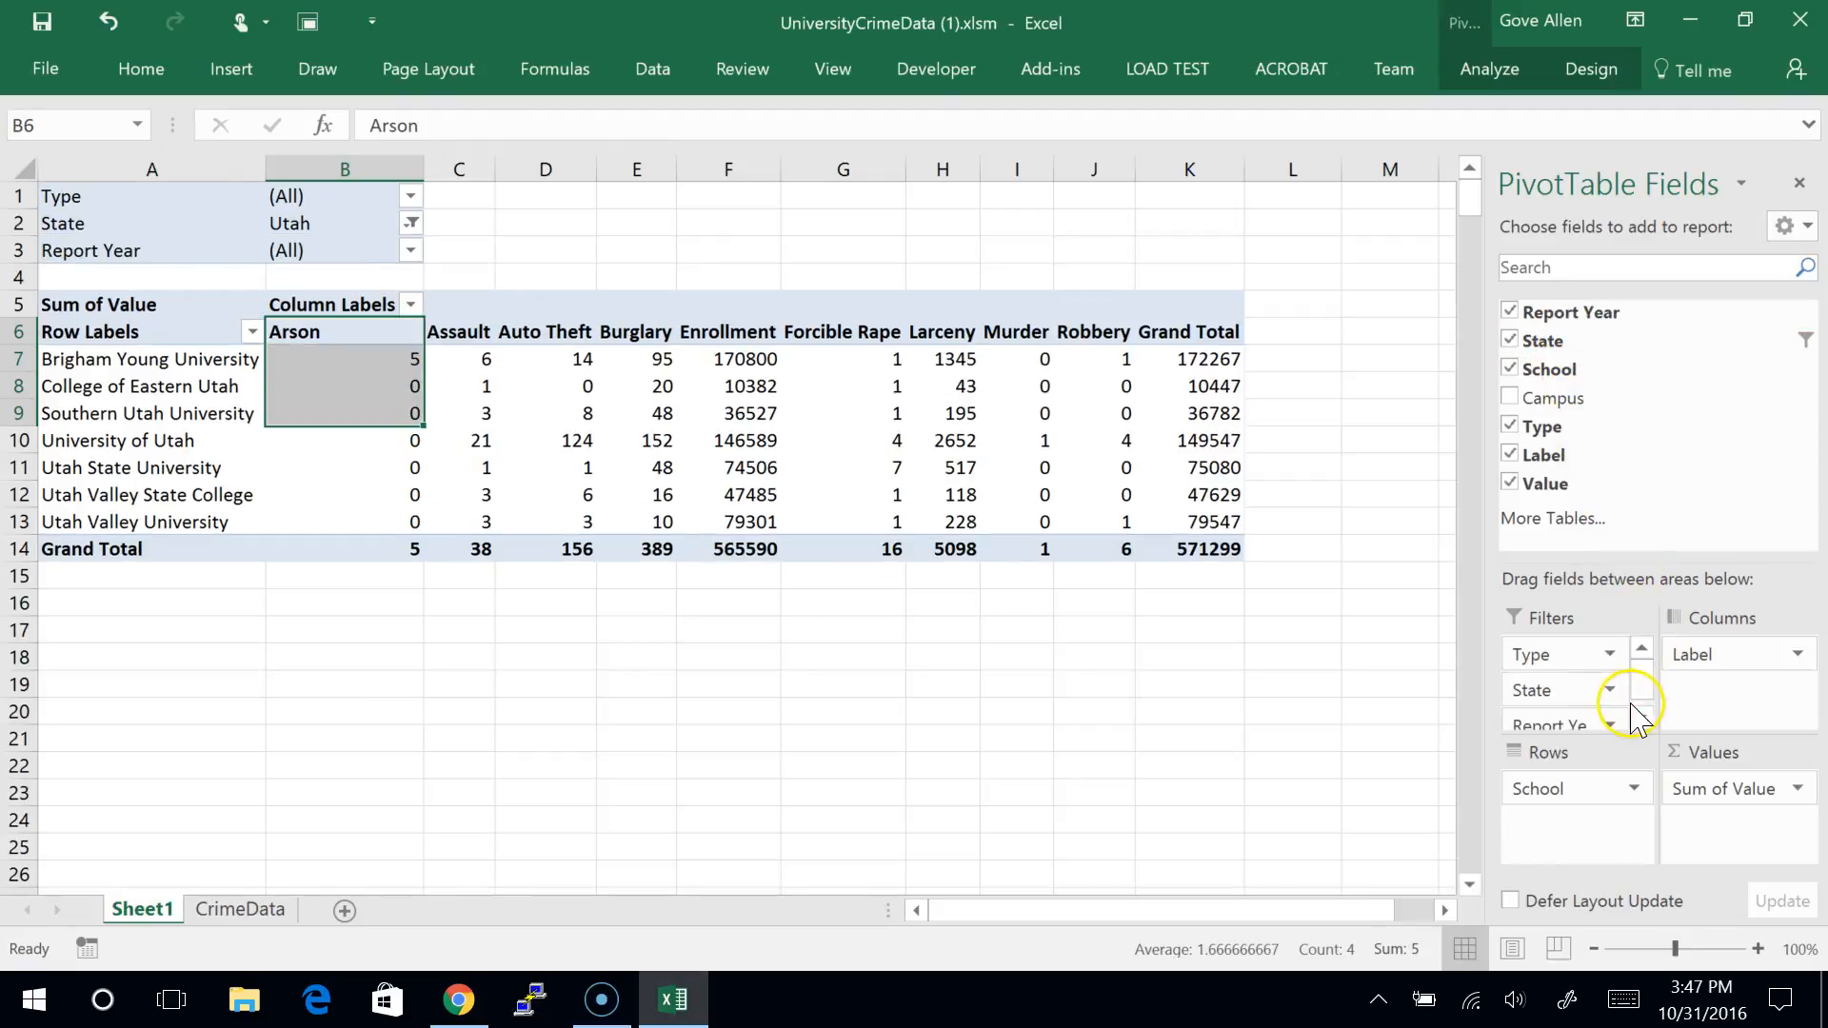
{"action": "left_click", "coordinate": [411, 250]}
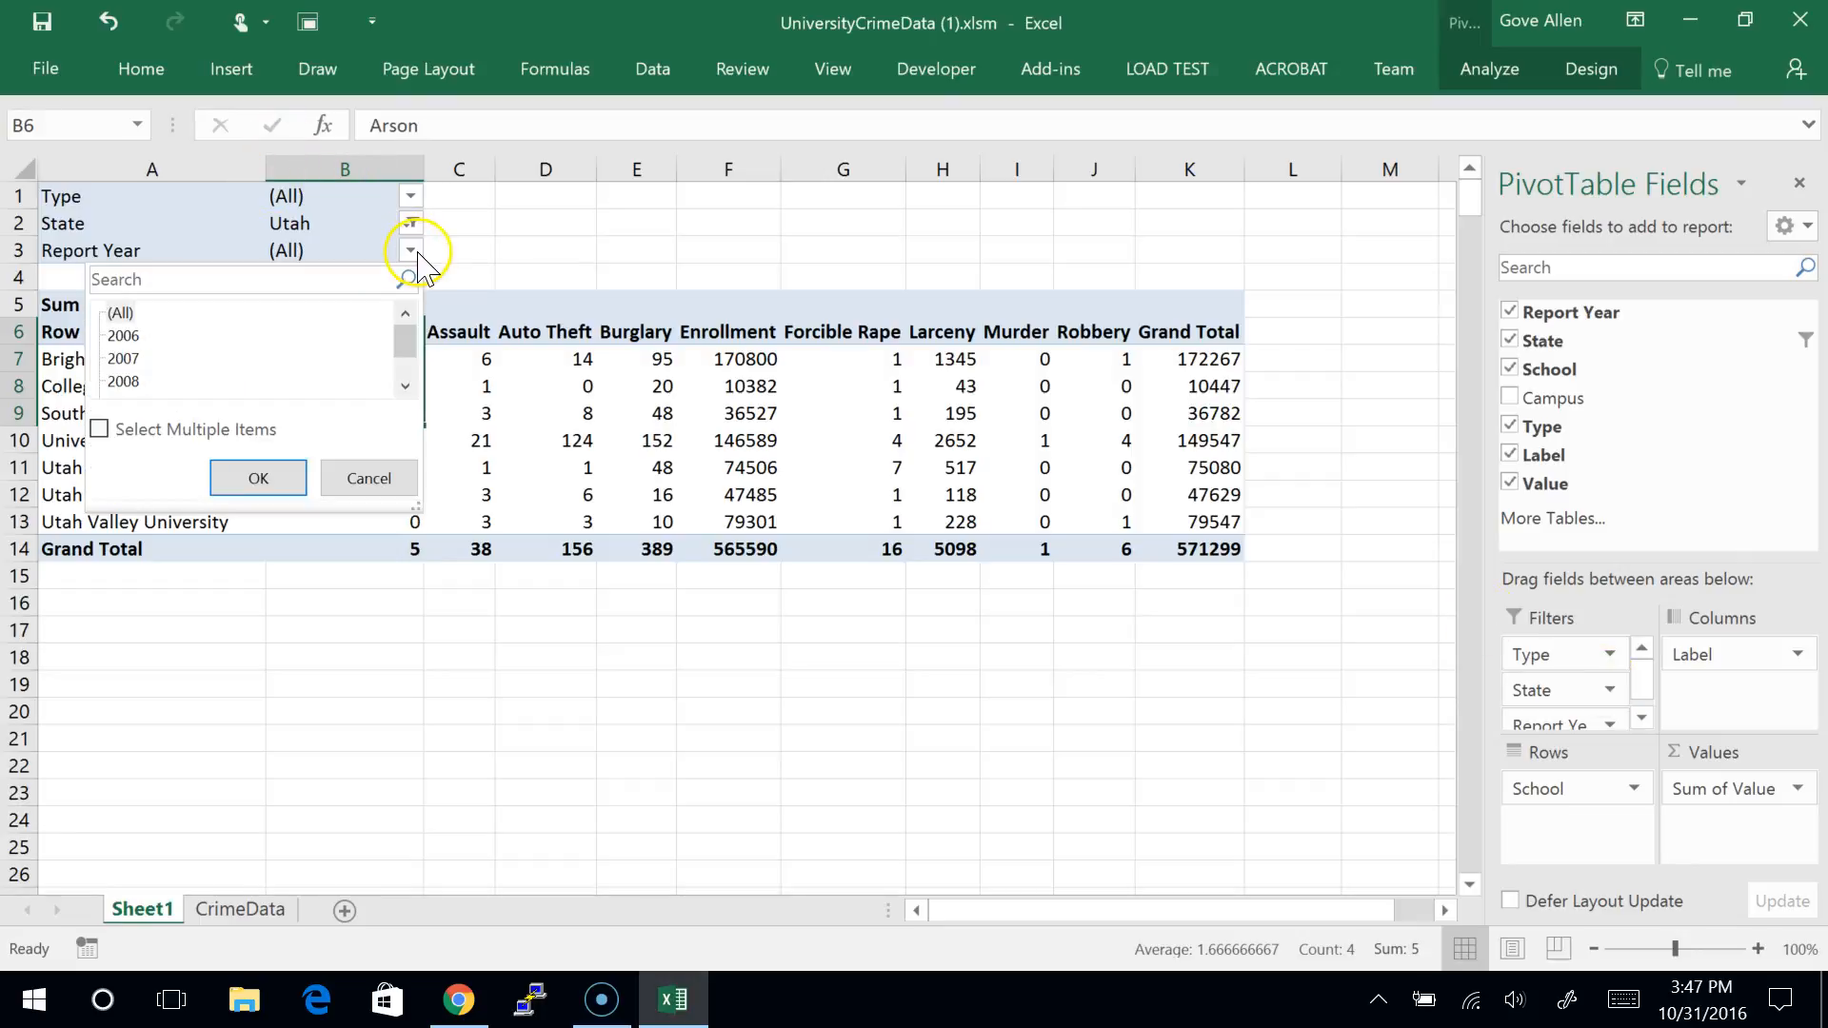
{"action": "left_click", "coordinate": [143, 335]}
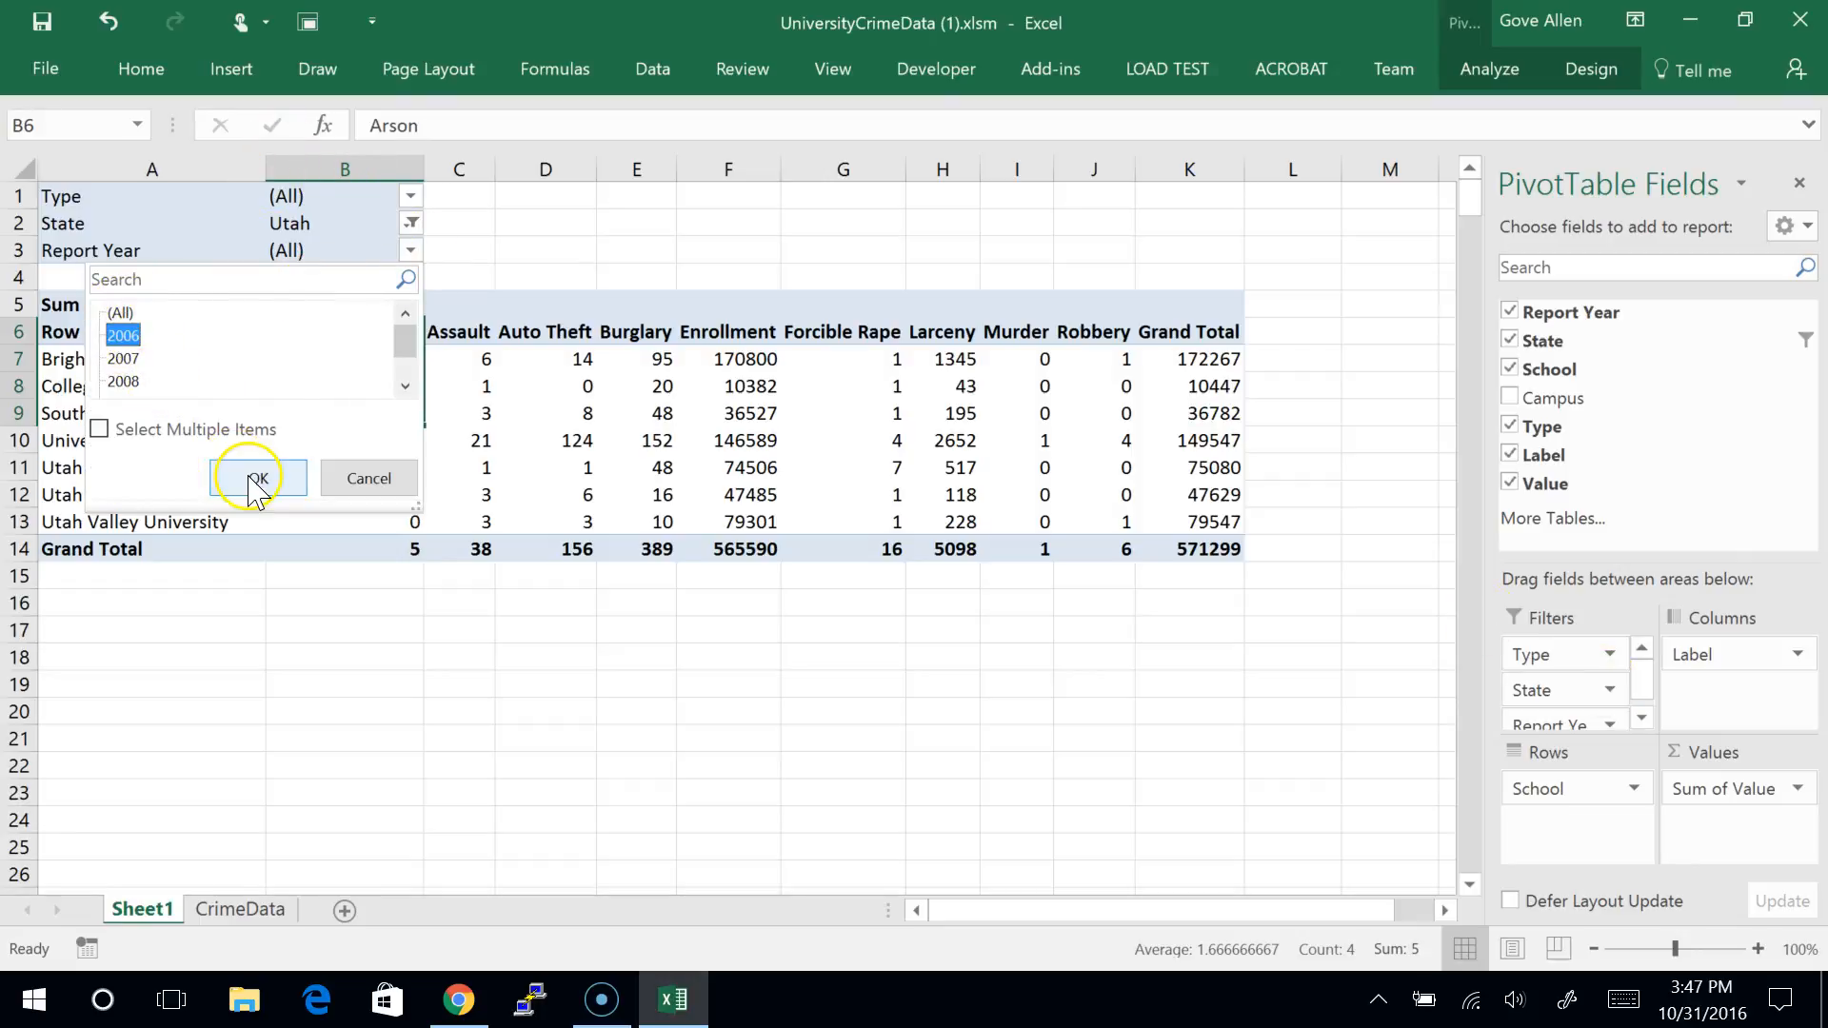
{"action": "left_click", "coordinate": [258, 478]}
{"action": "left_click", "coordinate": [359, 602]}
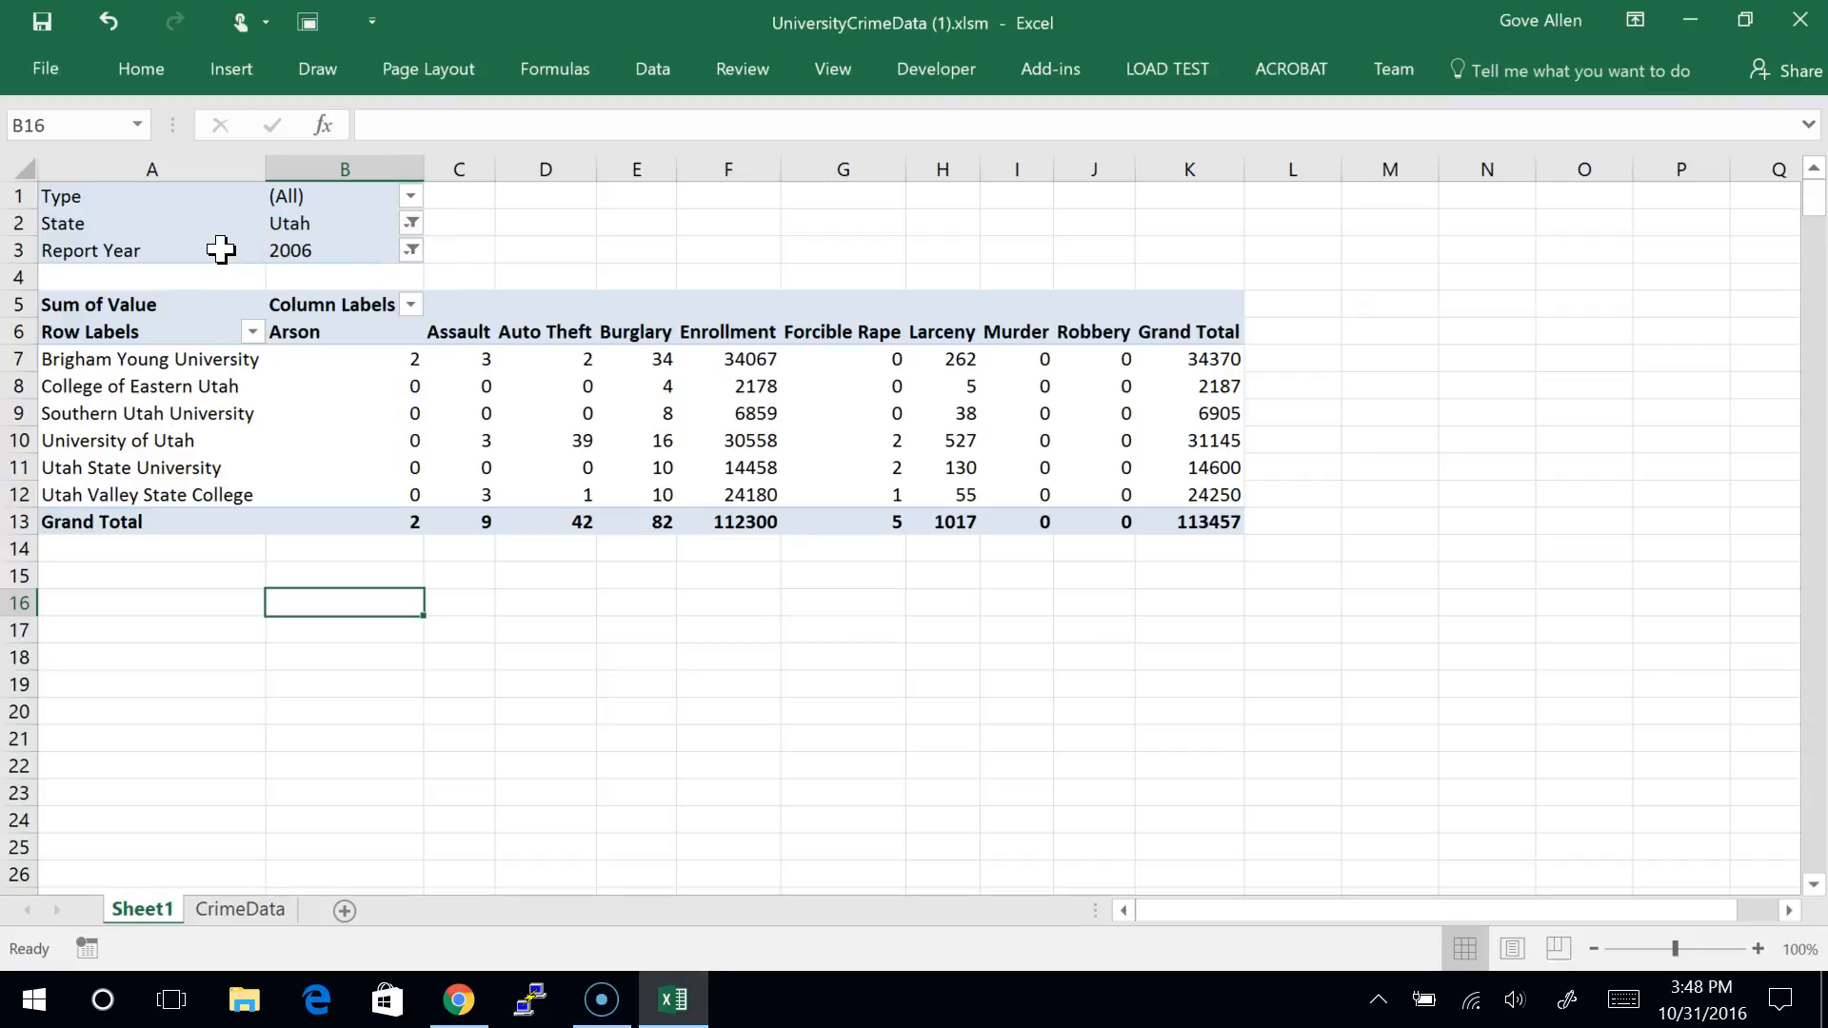
Step: Switch the Report Year filter to 2007 and then to 2008 to view each year's Utah figures
{"action": "left_click", "coordinate": [411, 251]}
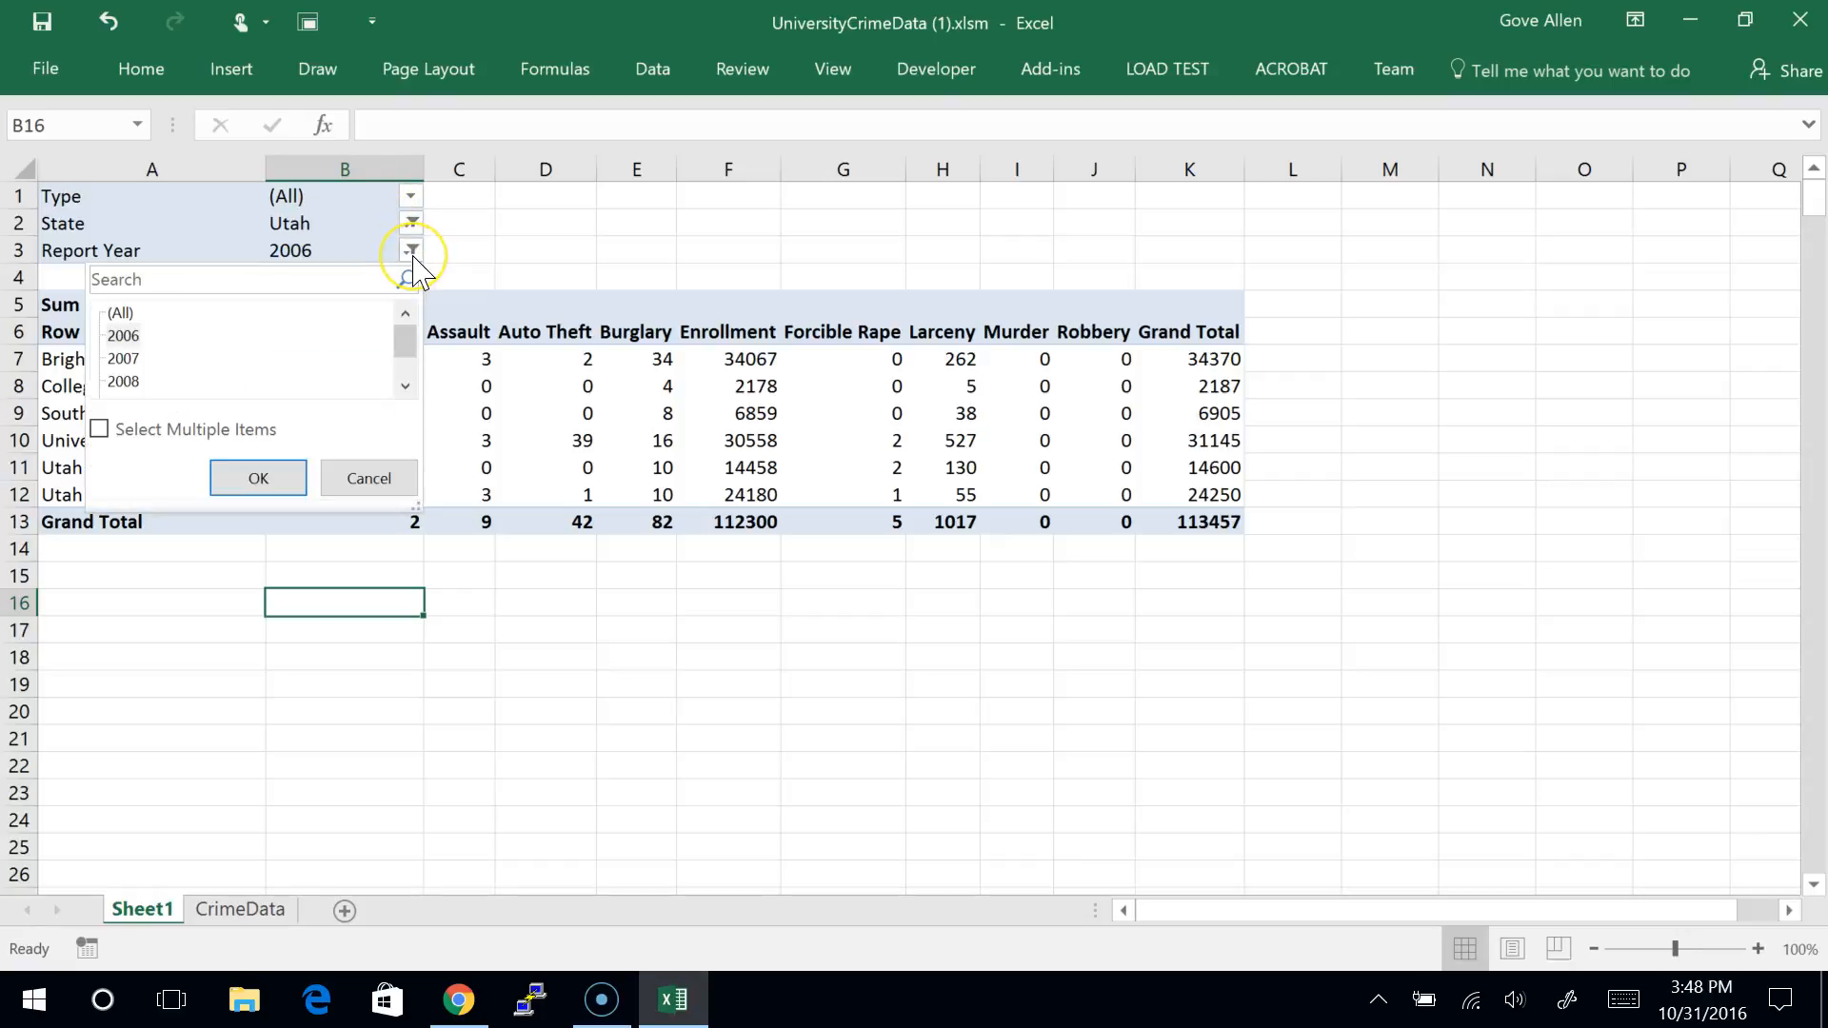
{"action": "left_click", "coordinate": [124, 358]}
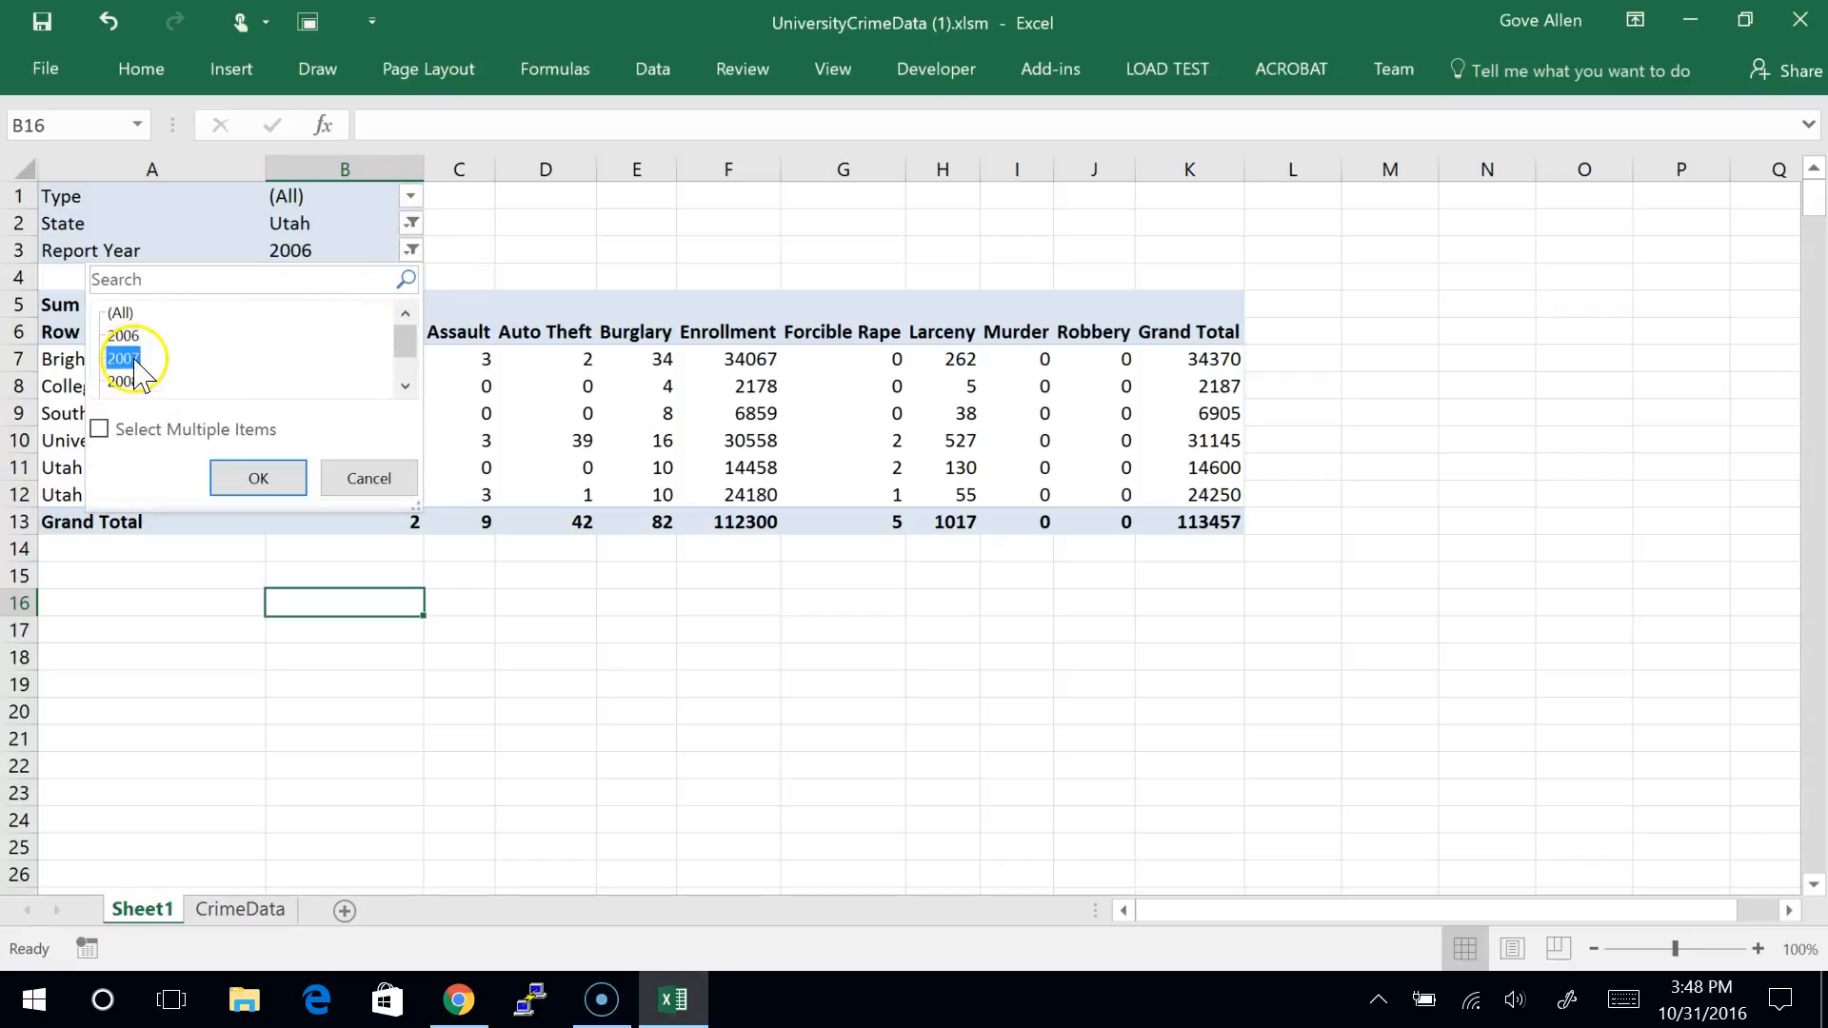
{"action": "left_click", "coordinate": [257, 475]}
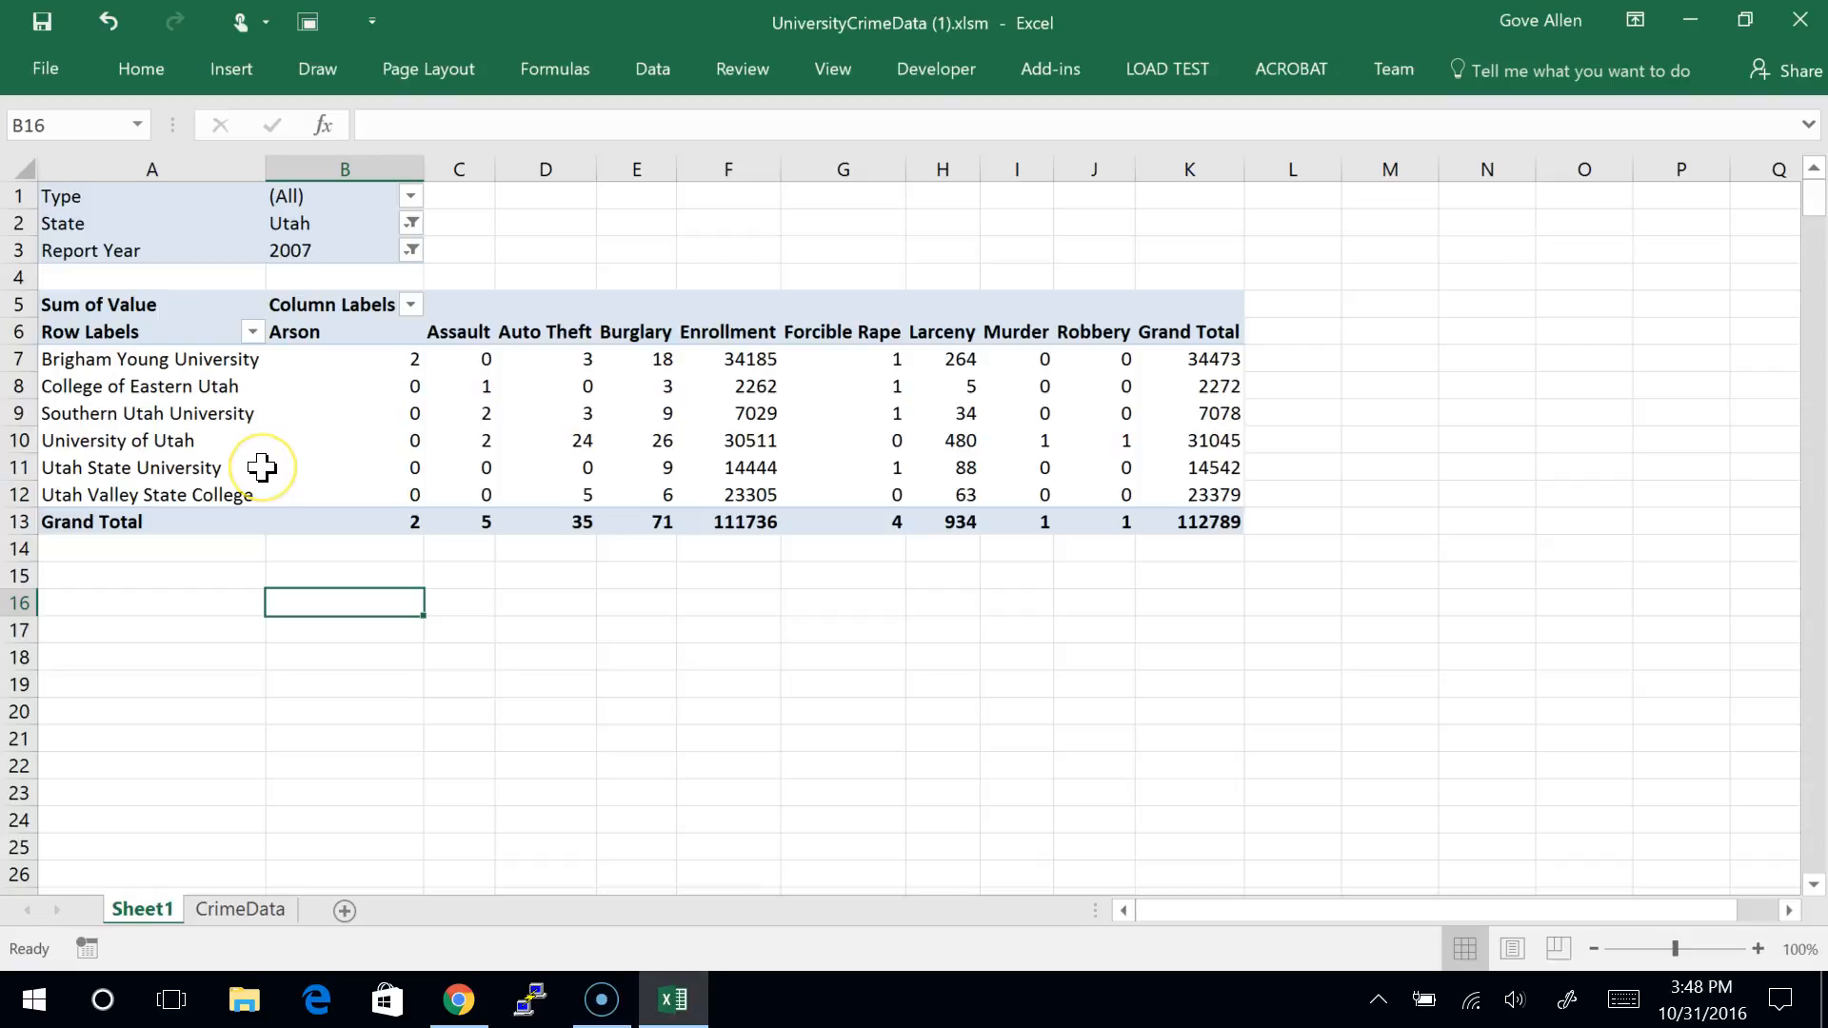
{"action": "left_click", "coordinate": [411, 252]}
{"action": "left_click", "coordinate": [124, 381]}
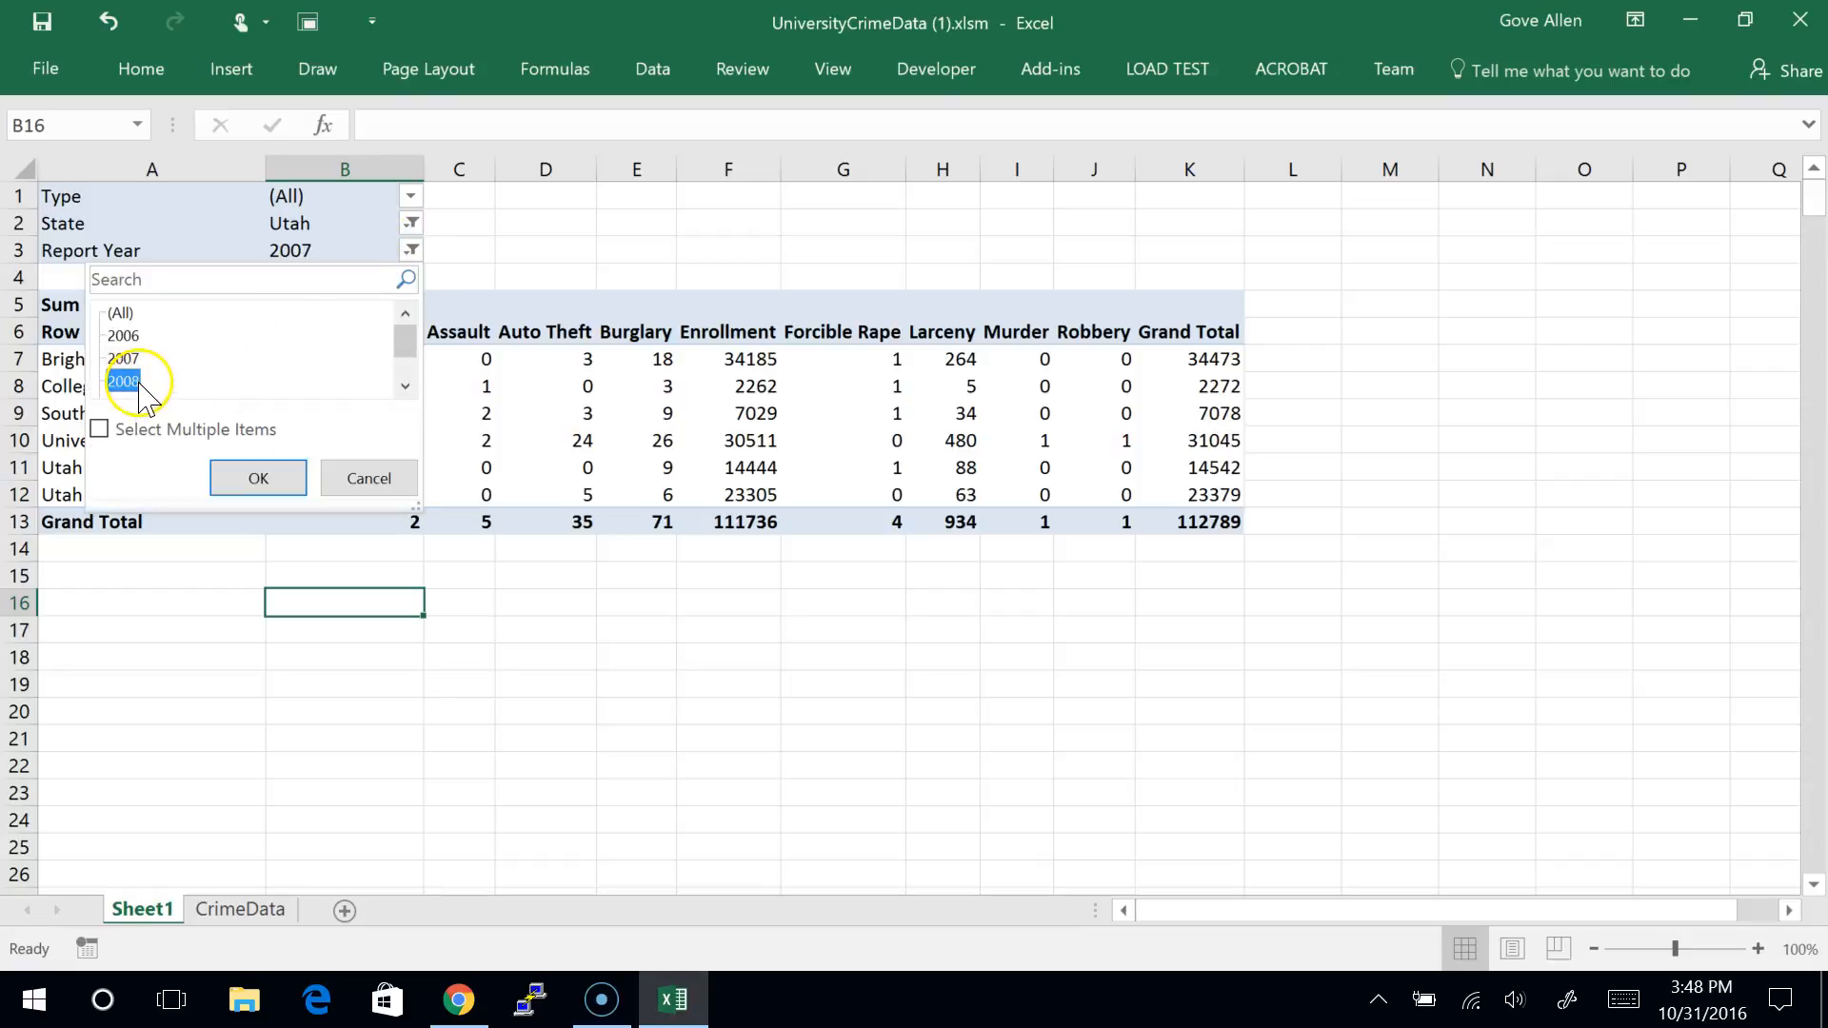
{"action": "left_click", "coordinate": [257, 476]}
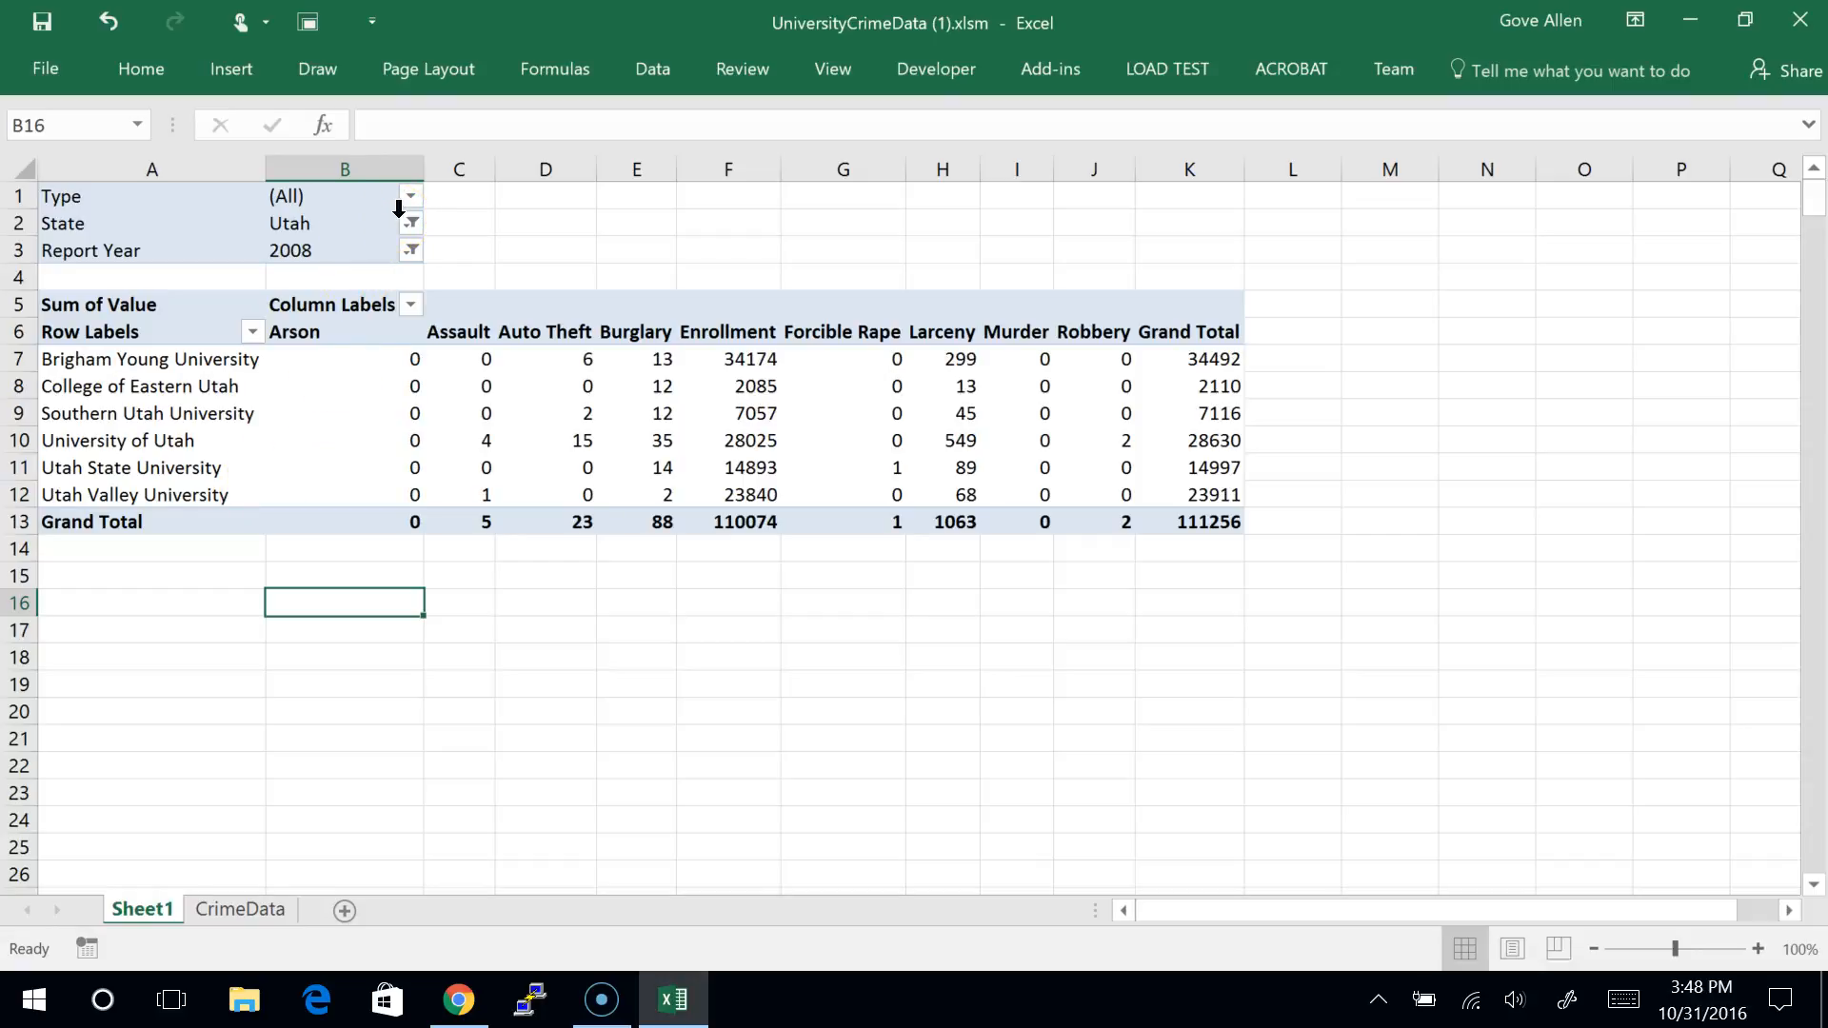
Step: Move the Report Year field from the report filters to the columns, above the Label field
{"action": "left_click", "coordinate": [406, 253]}
{"action": "left_click", "coordinate": [367, 436]}
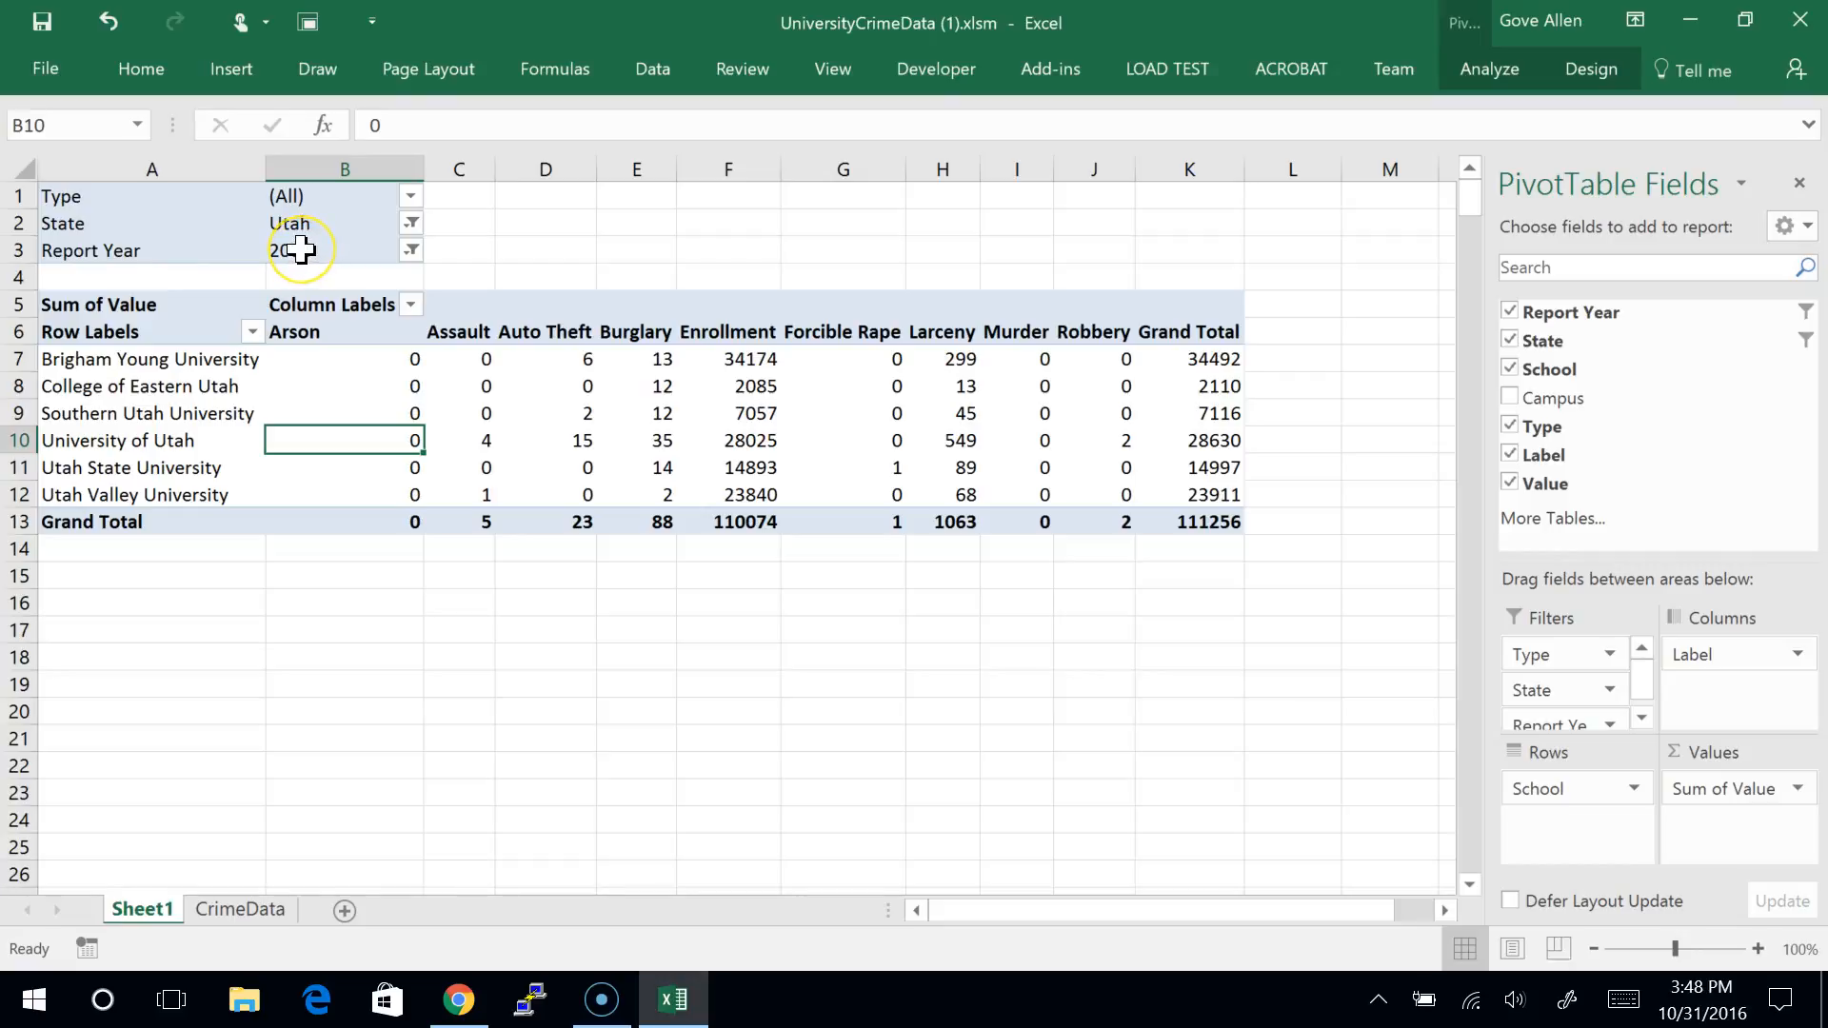
{"action": "left_click_drag", "start_coordinate": [301, 250], "coordinate": [571, 257]}
{"action": "left_click", "coordinate": [668, 245]}
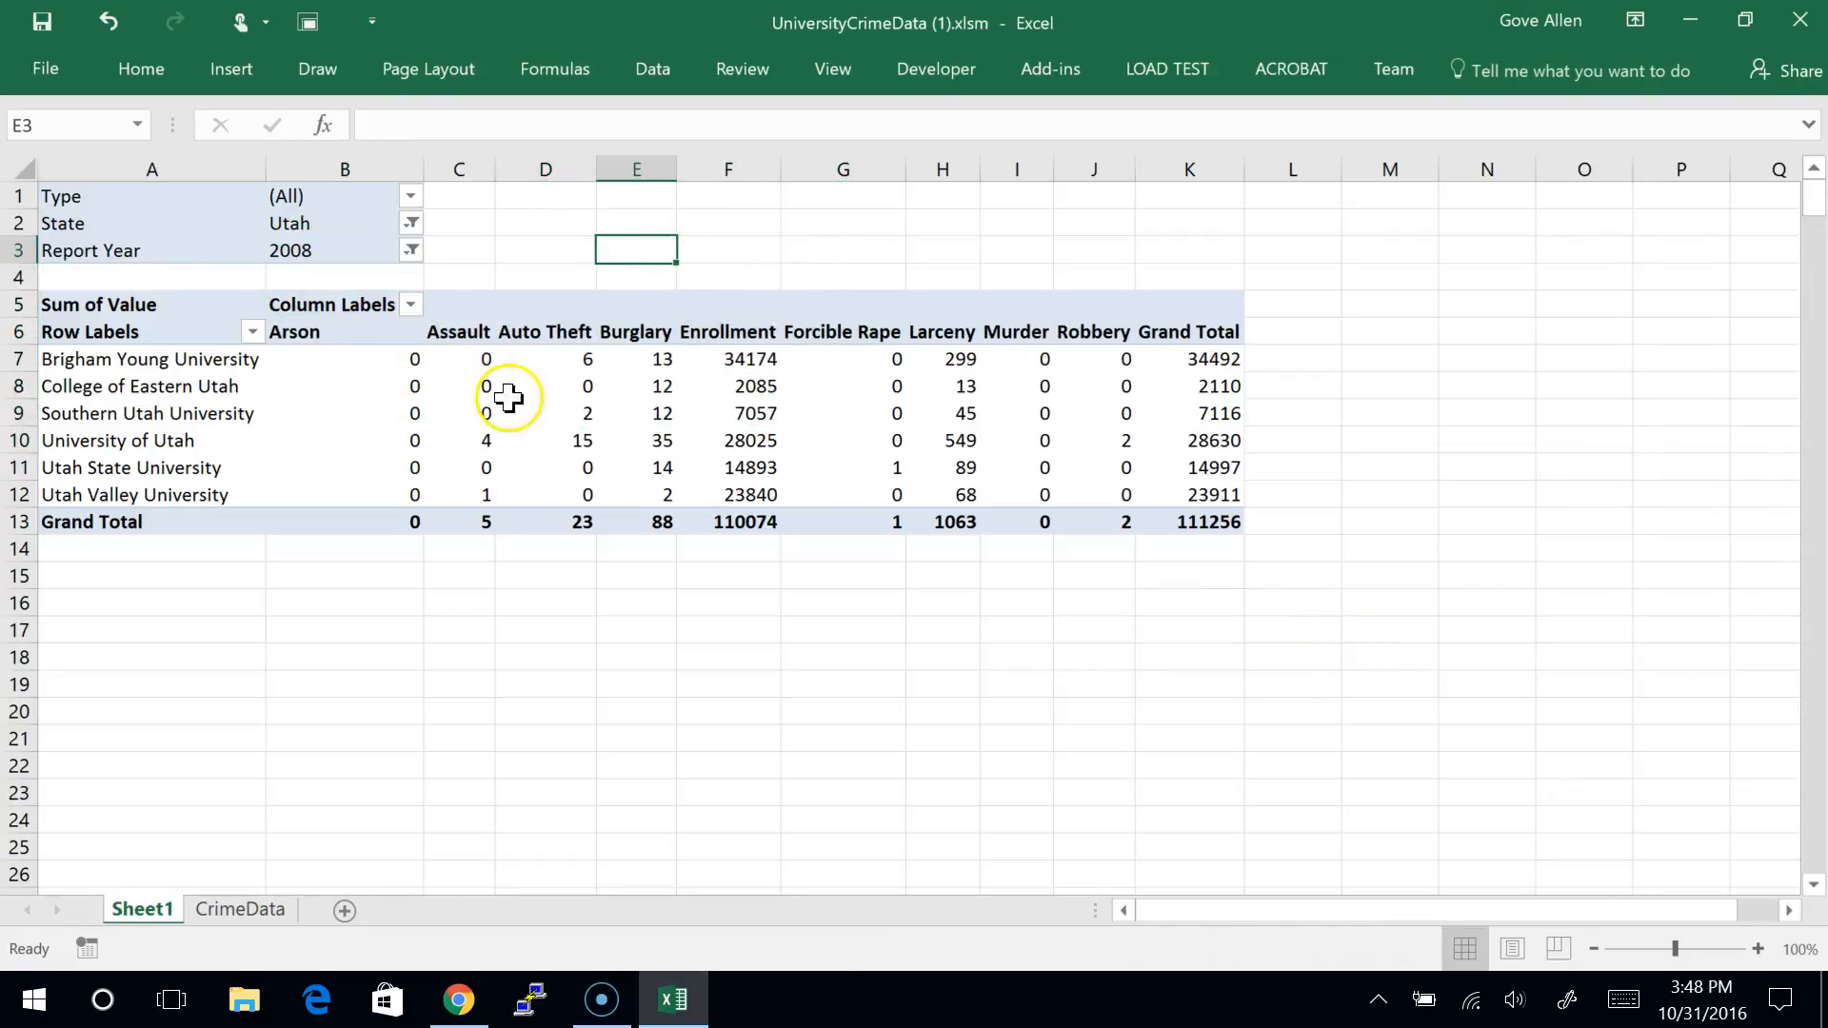
{"action": "left_click", "coordinate": [547, 466]}
{"action": "left_click_drag", "start_coordinate": [1567, 722], "coordinate": [1742, 653]}
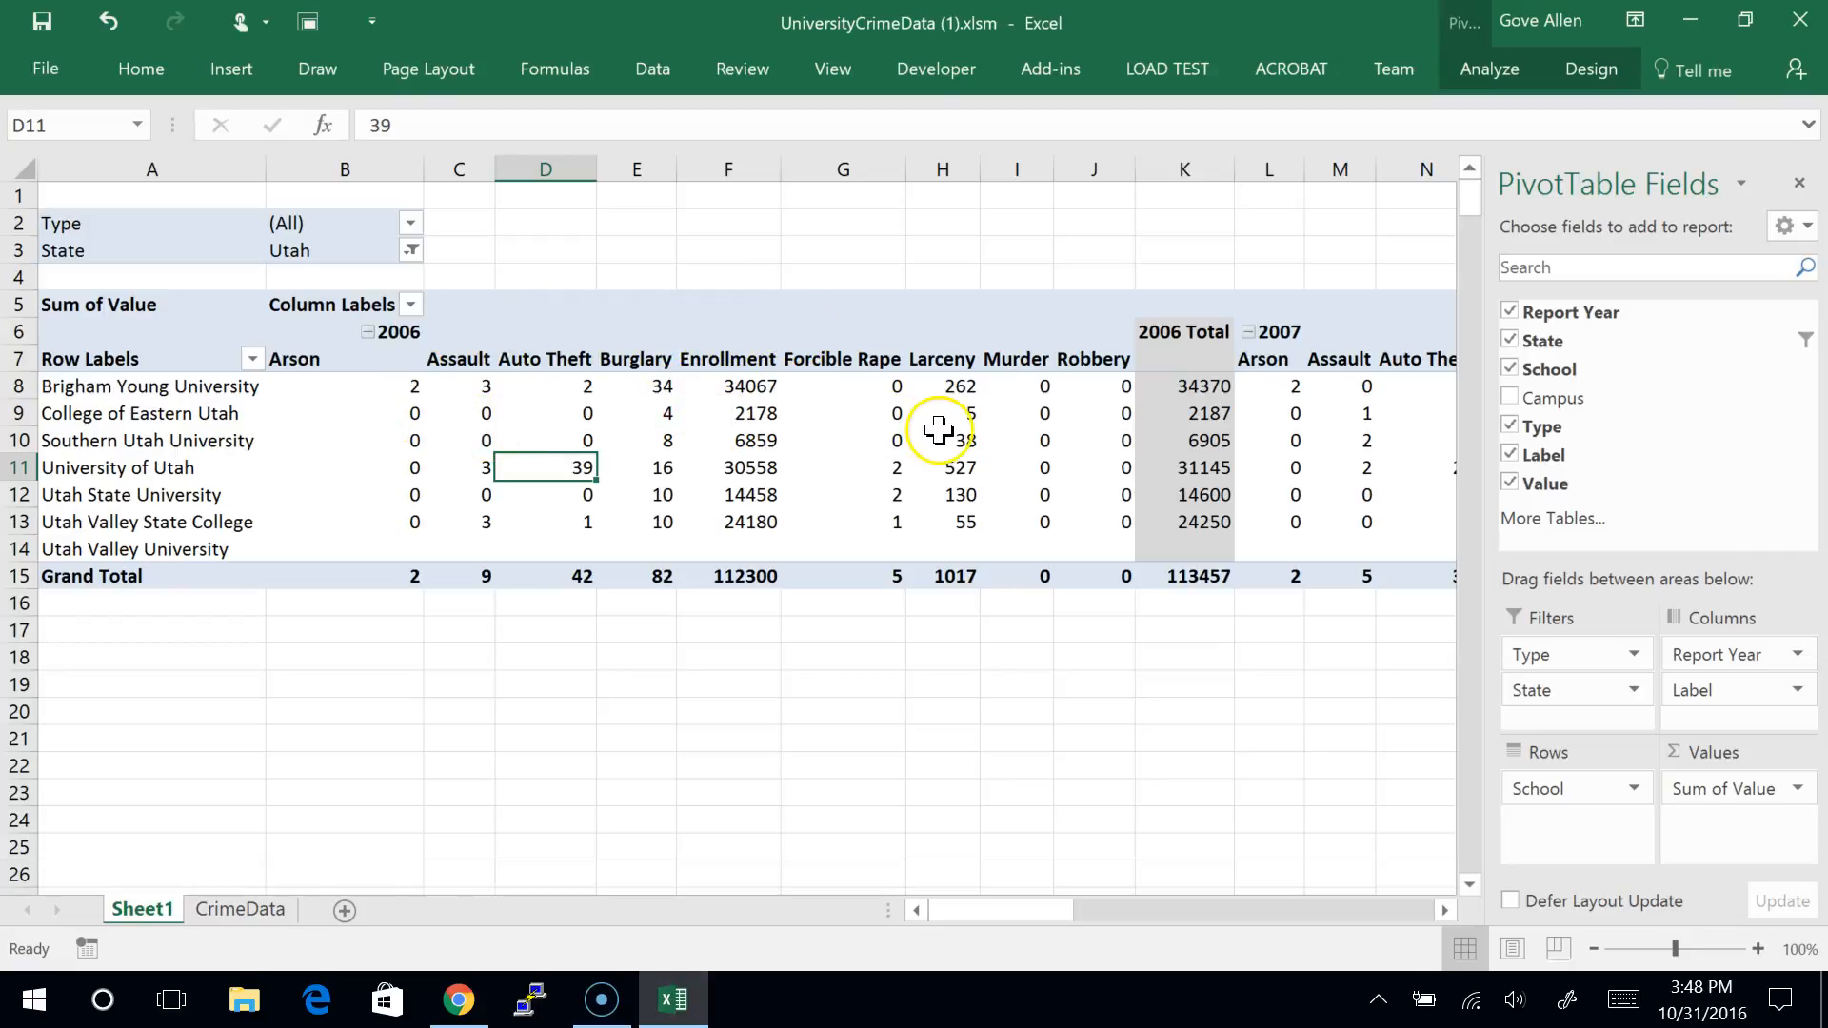
{"action": "left_click_drag", "start_coordinate": [951, 907], "coordinate": [1016, 923]}
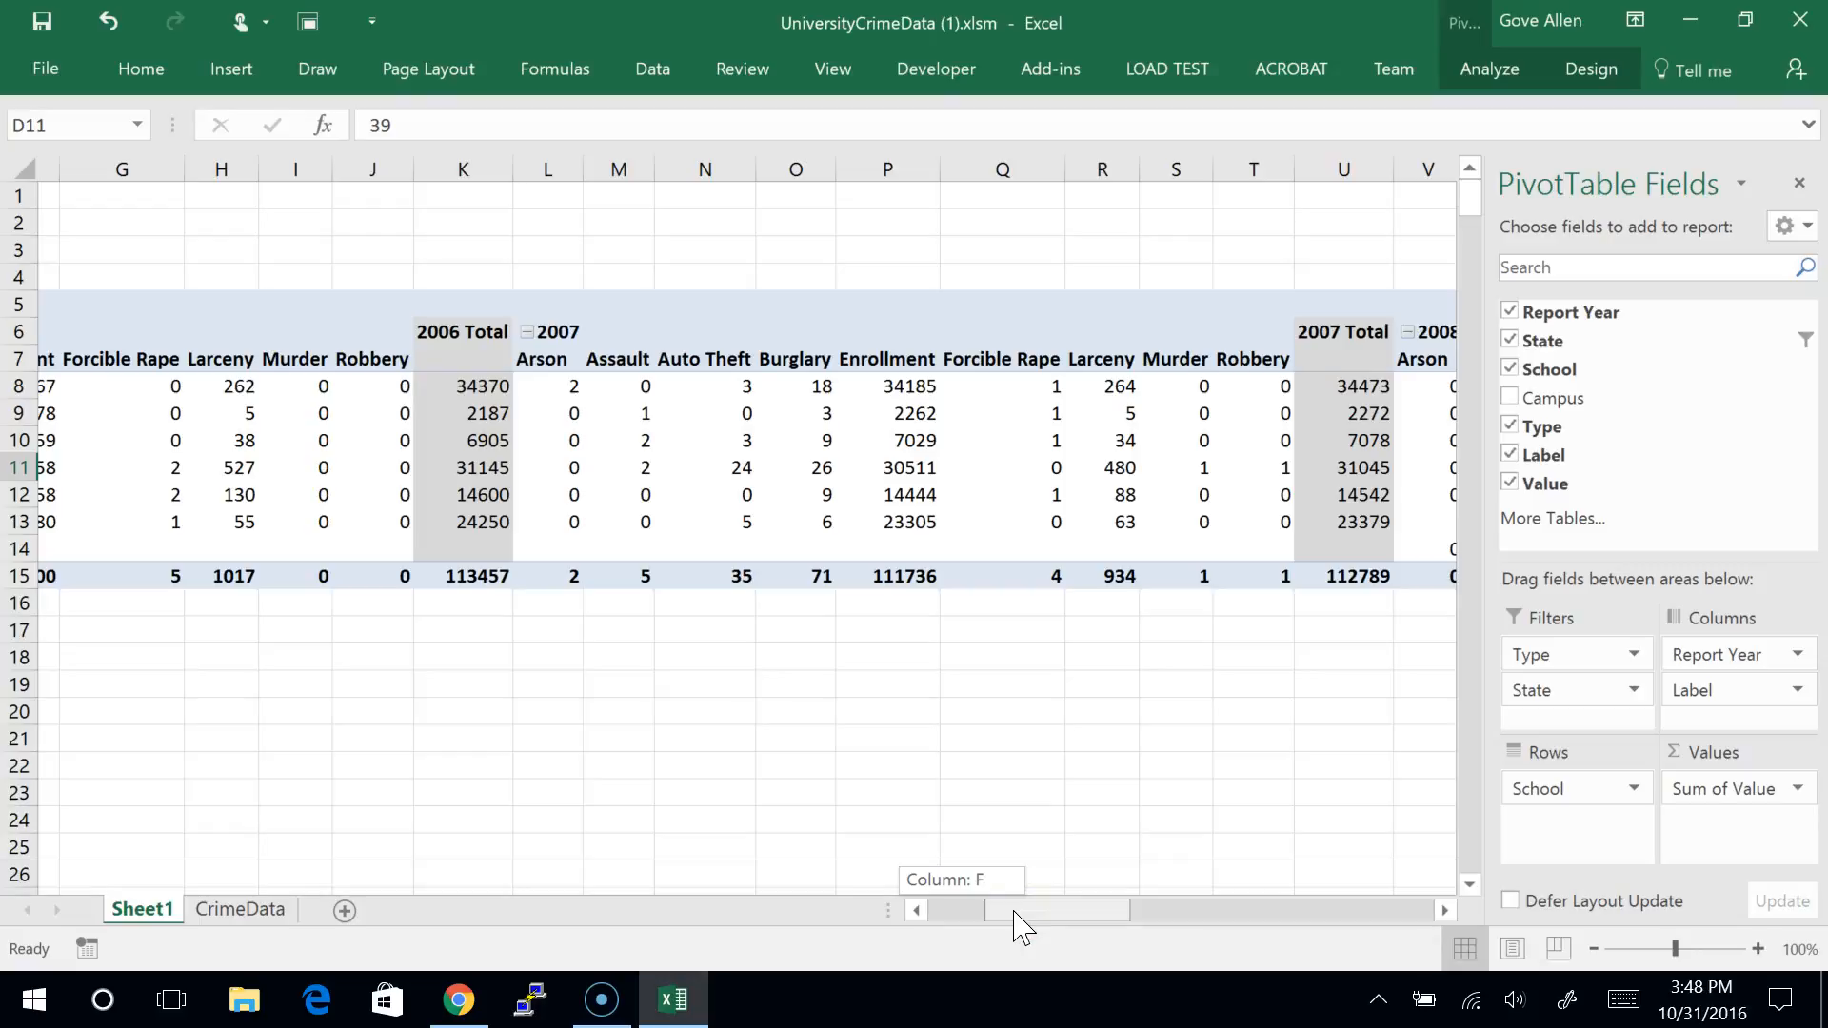
{"action": "left_click_drag", "start_coordinate": [1014, 914], "coordinate": [858, 918]}
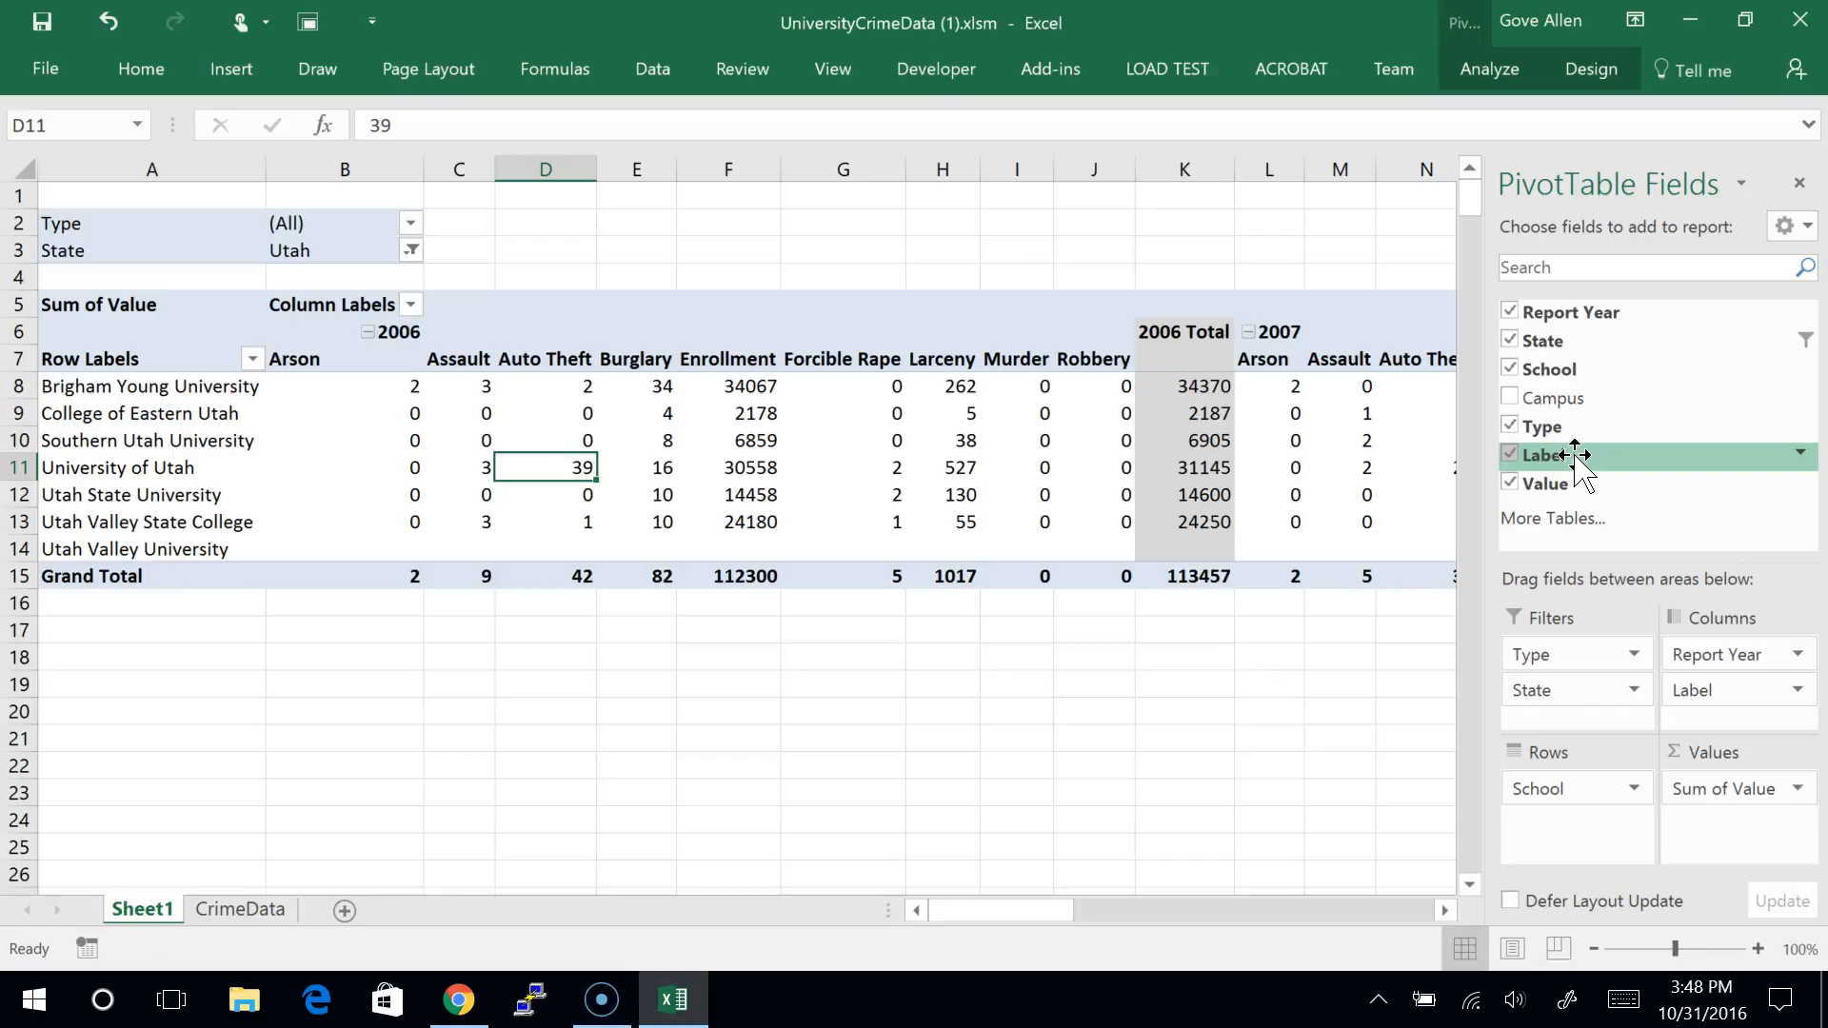
Step: Move the Label field from the columns to the report filters and restrict the PivotTable to Arson
{"action": "left_click_drag", "start_coordinate": [1573, 457], "coordinate": [1588, 724]}
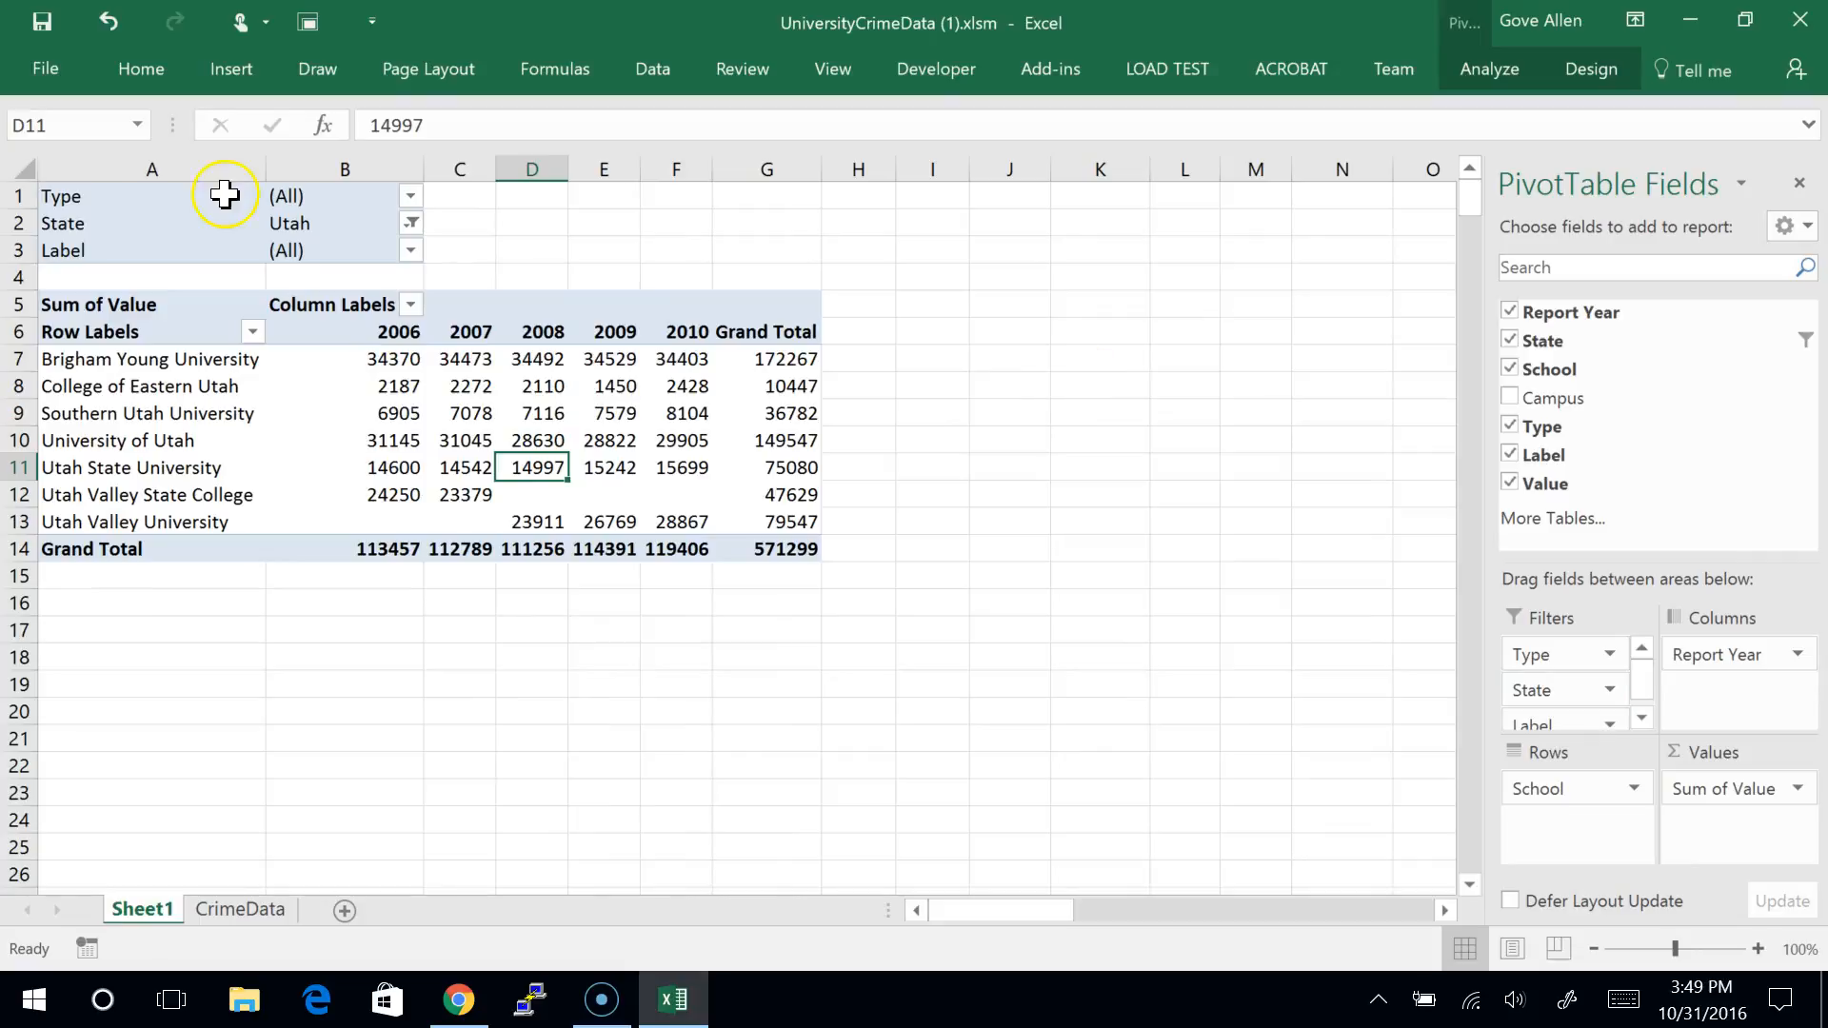
{"action": "left_click", "coordinate": [410, 251]}
{"action": "left_click", "coordinate": [128, 335]}
{"action": "left_click", "coordinate": [250, 481]}
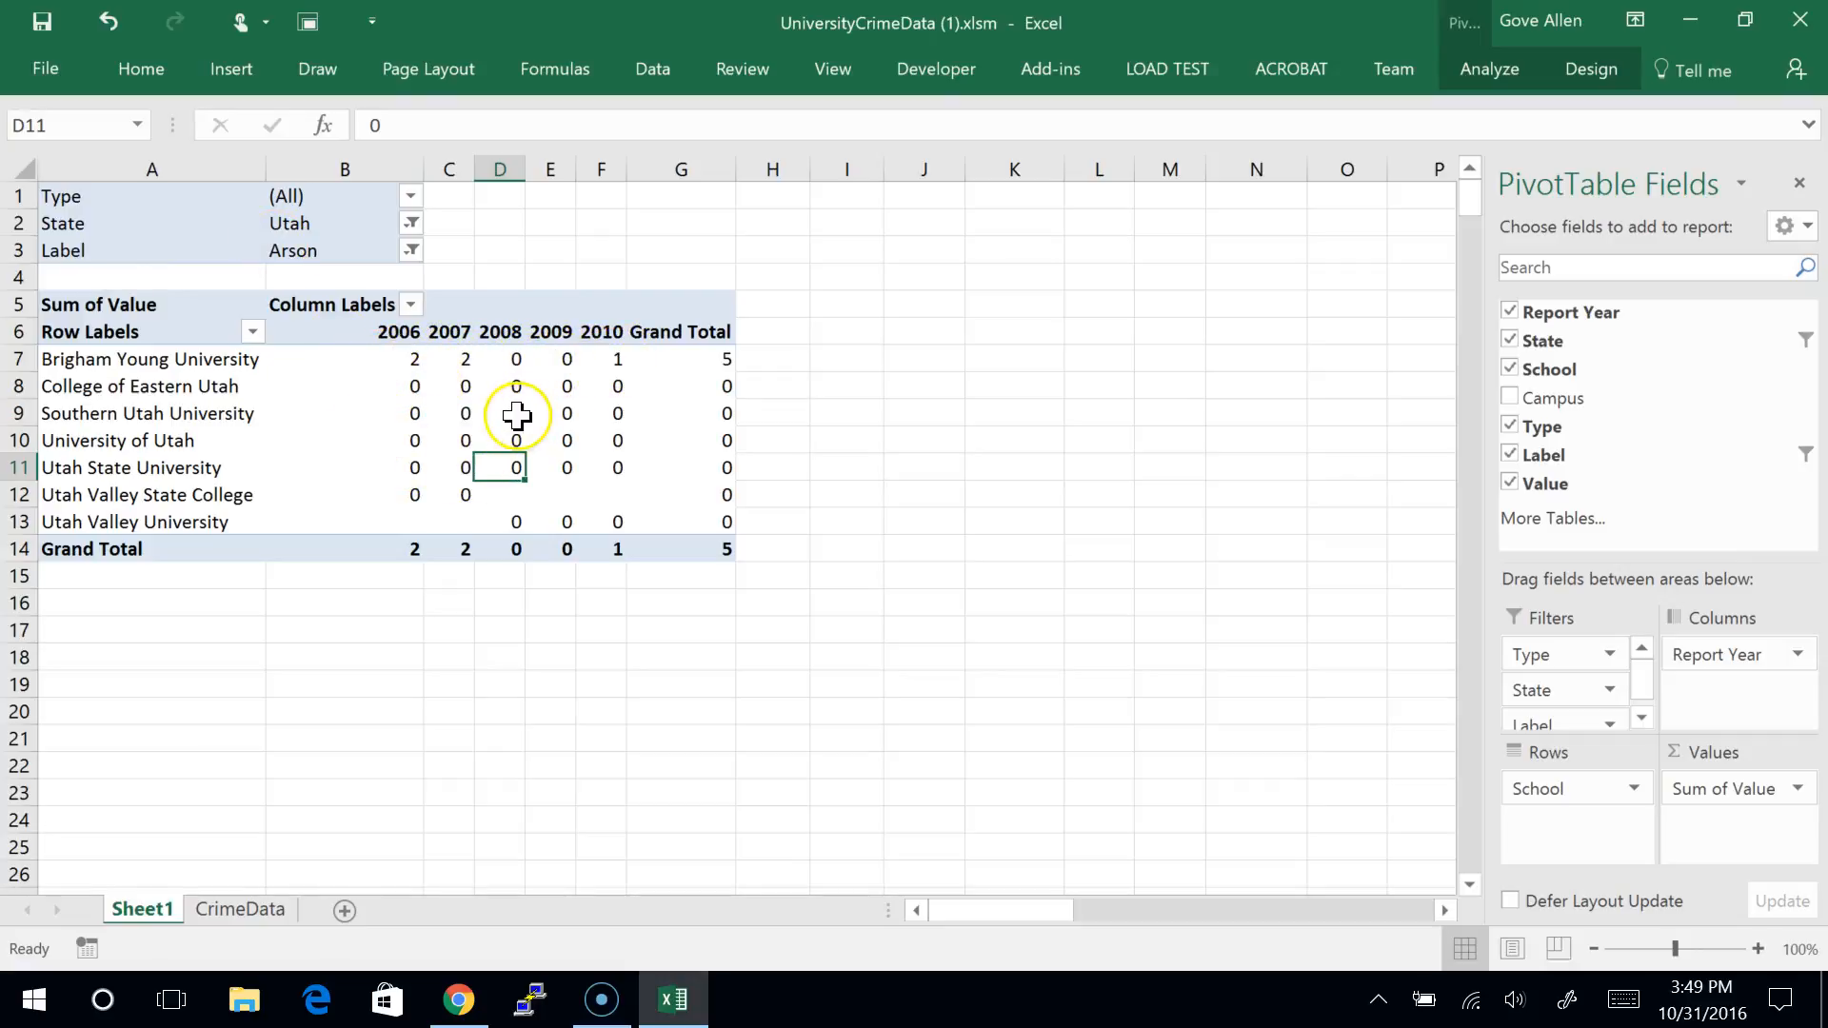
Step: Add the Campus field to the PivotTable rows beneath School to break each school down by campus
{"action": "mouse_move", "coordinate": [511, 410]}
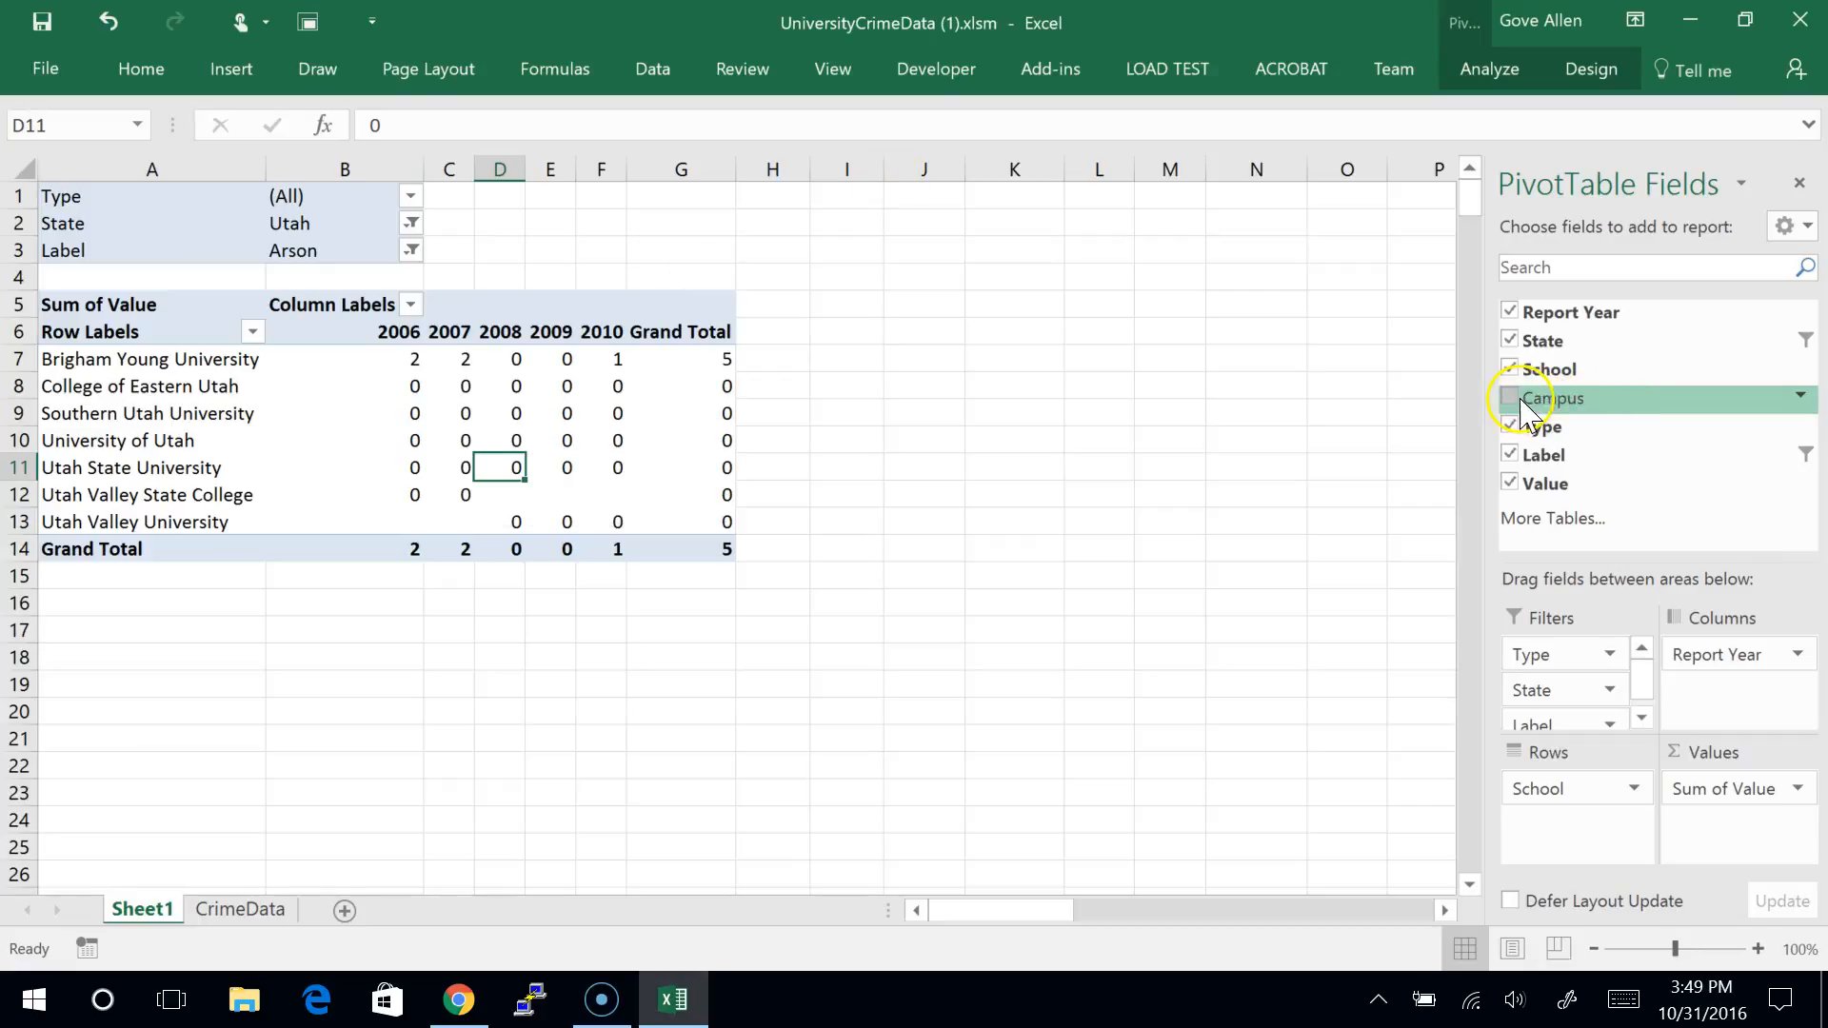
{"action": "left_click_drag", "start_coordinate": [1519, 411], "coordinate": [1577, 809]}
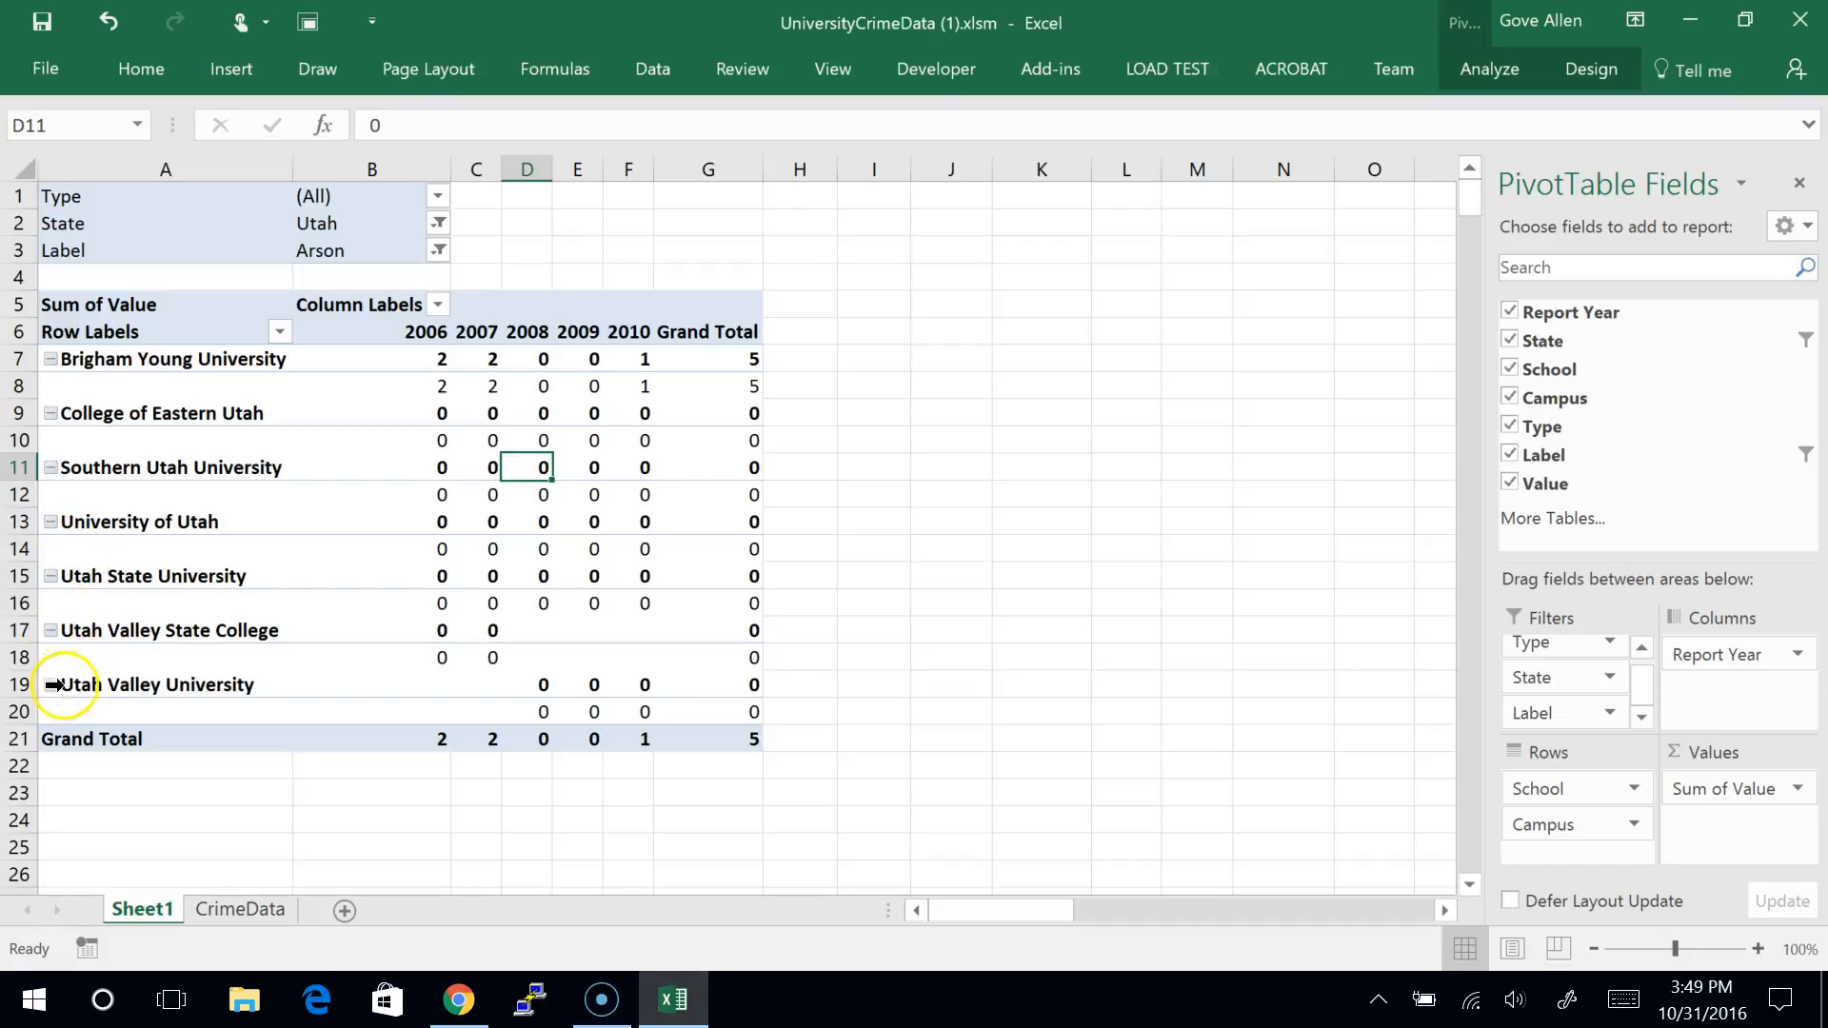
{"action": "left_click", "coordinate": [51, 577]}
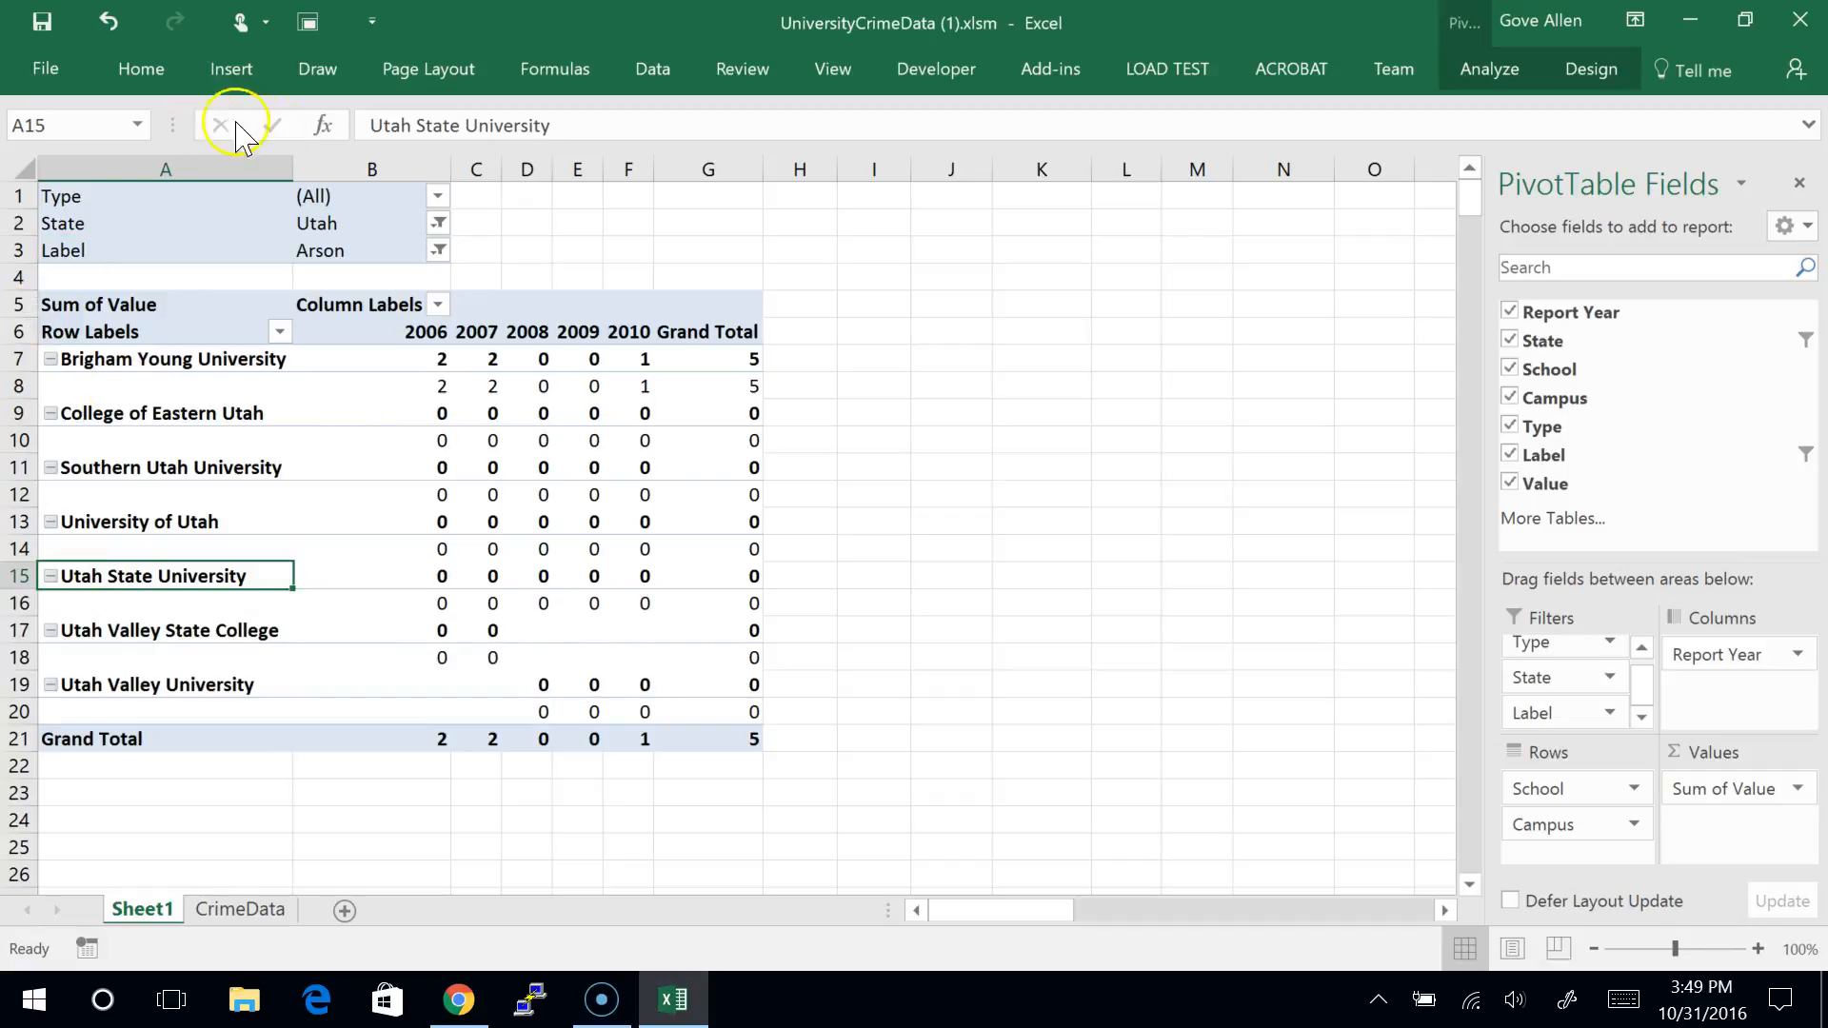
Step: Change the State report filter to Texas
{"action": "left_click", "coordinate": [438, 198]}
{"action": "left_click", "coordinate": [438, 202]}
{"action": "left_click", "coordinate": [438, 222]}
{"action": "left_click_drag", "start_coordinate": [430, 304], "coordinate": [429, 331]}
{"action": "scroll", "coordinate": [430, 319], "scroll_direction": "up", "scroll_amount": 3}
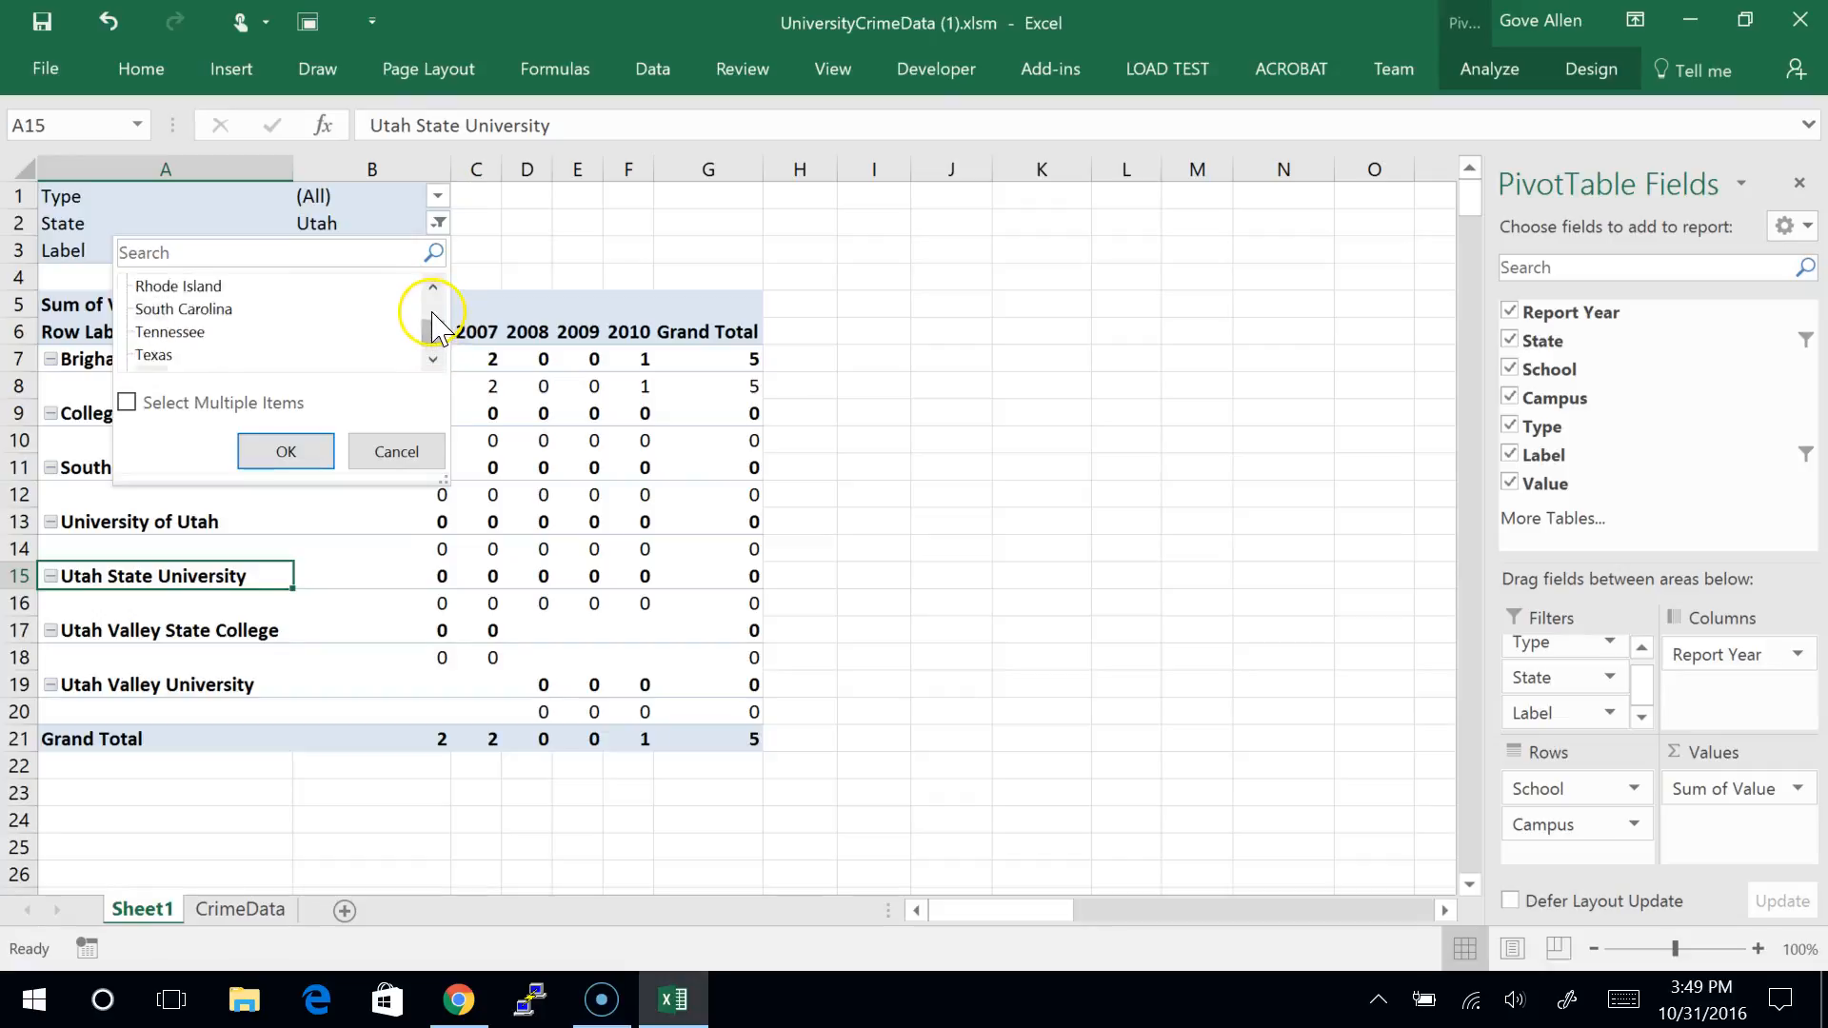
{"action": "scroll", "coordinate": [436, 348], "scroll_direction": "down", "scroll_amount": 1}
{"action": "left_click", "coordinate": [157, 355]}
{"action": "left_click", "coordinate": [286, 451]}
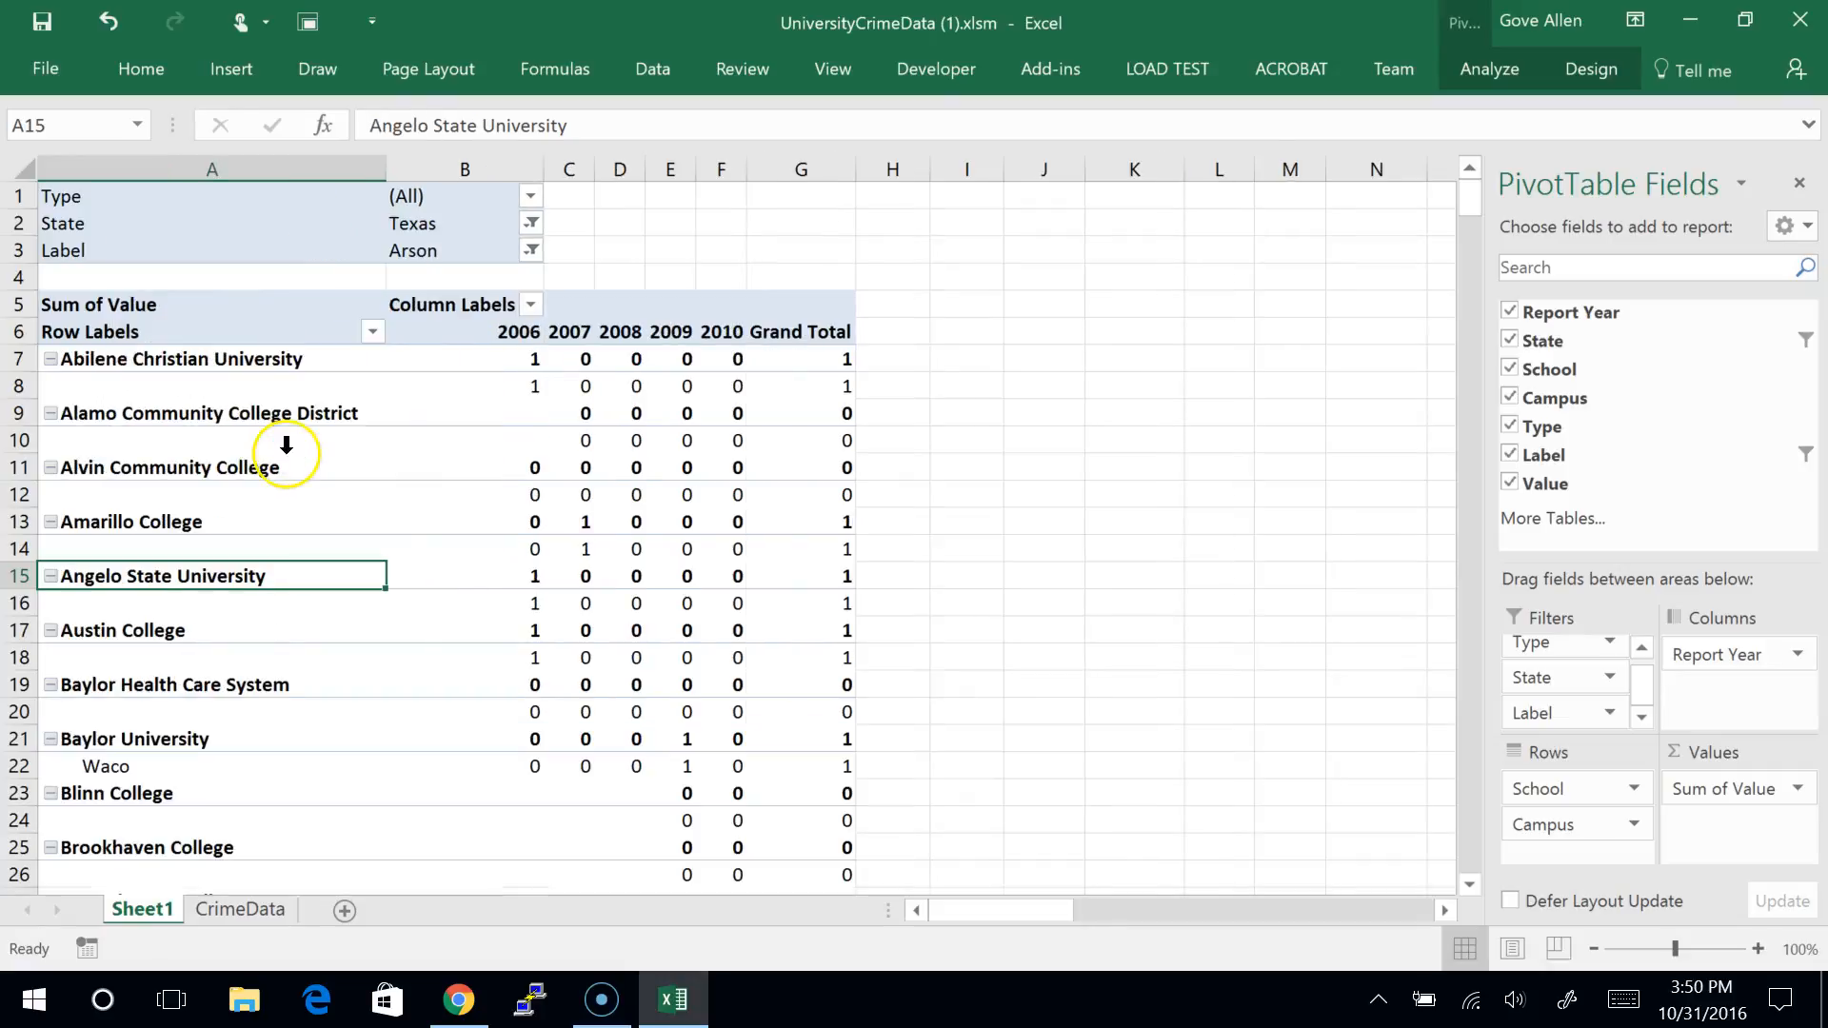
Step: Collapse the entire School field, starting from Texas A&M University, so all campus rows are hidden
{"action": "scroll", "coordinate": [203, 664], "scroll_direction": "down", "scroll_amount": 3}
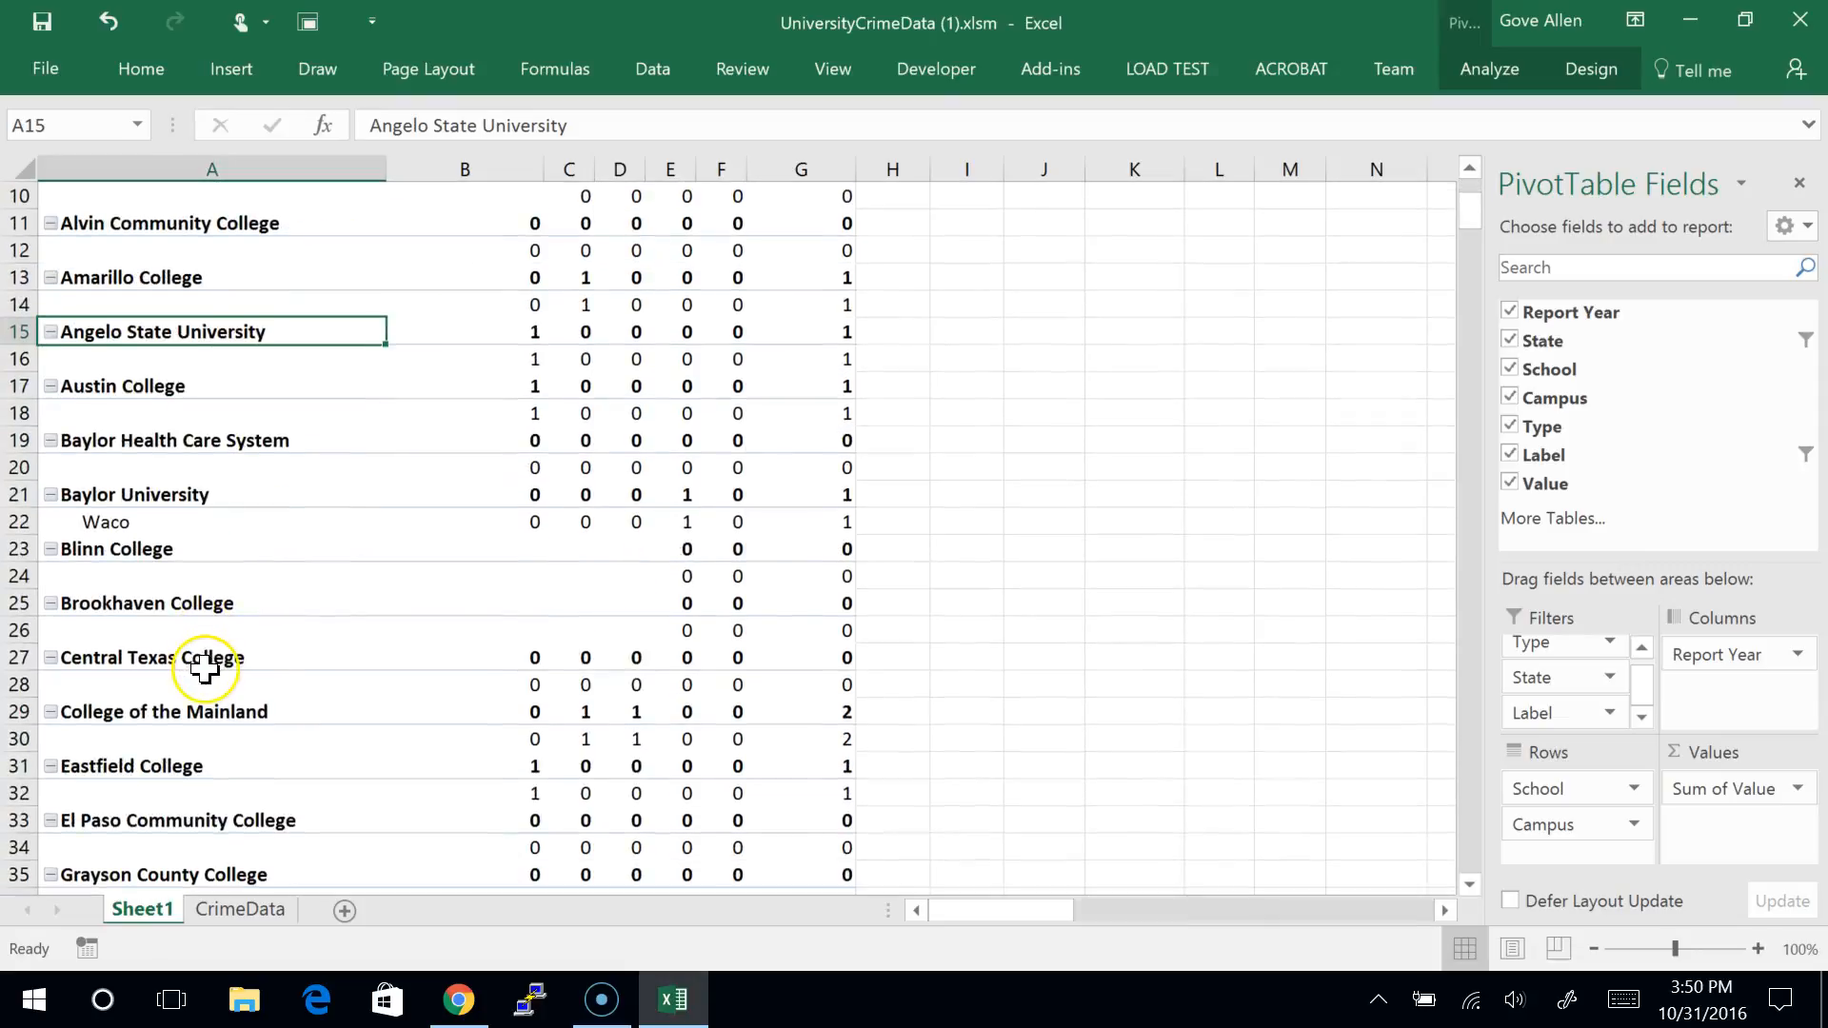
{"action": "scroll", "coordinate": [155, 533], "scroll_direction": "down", "scroll_amount": 5}
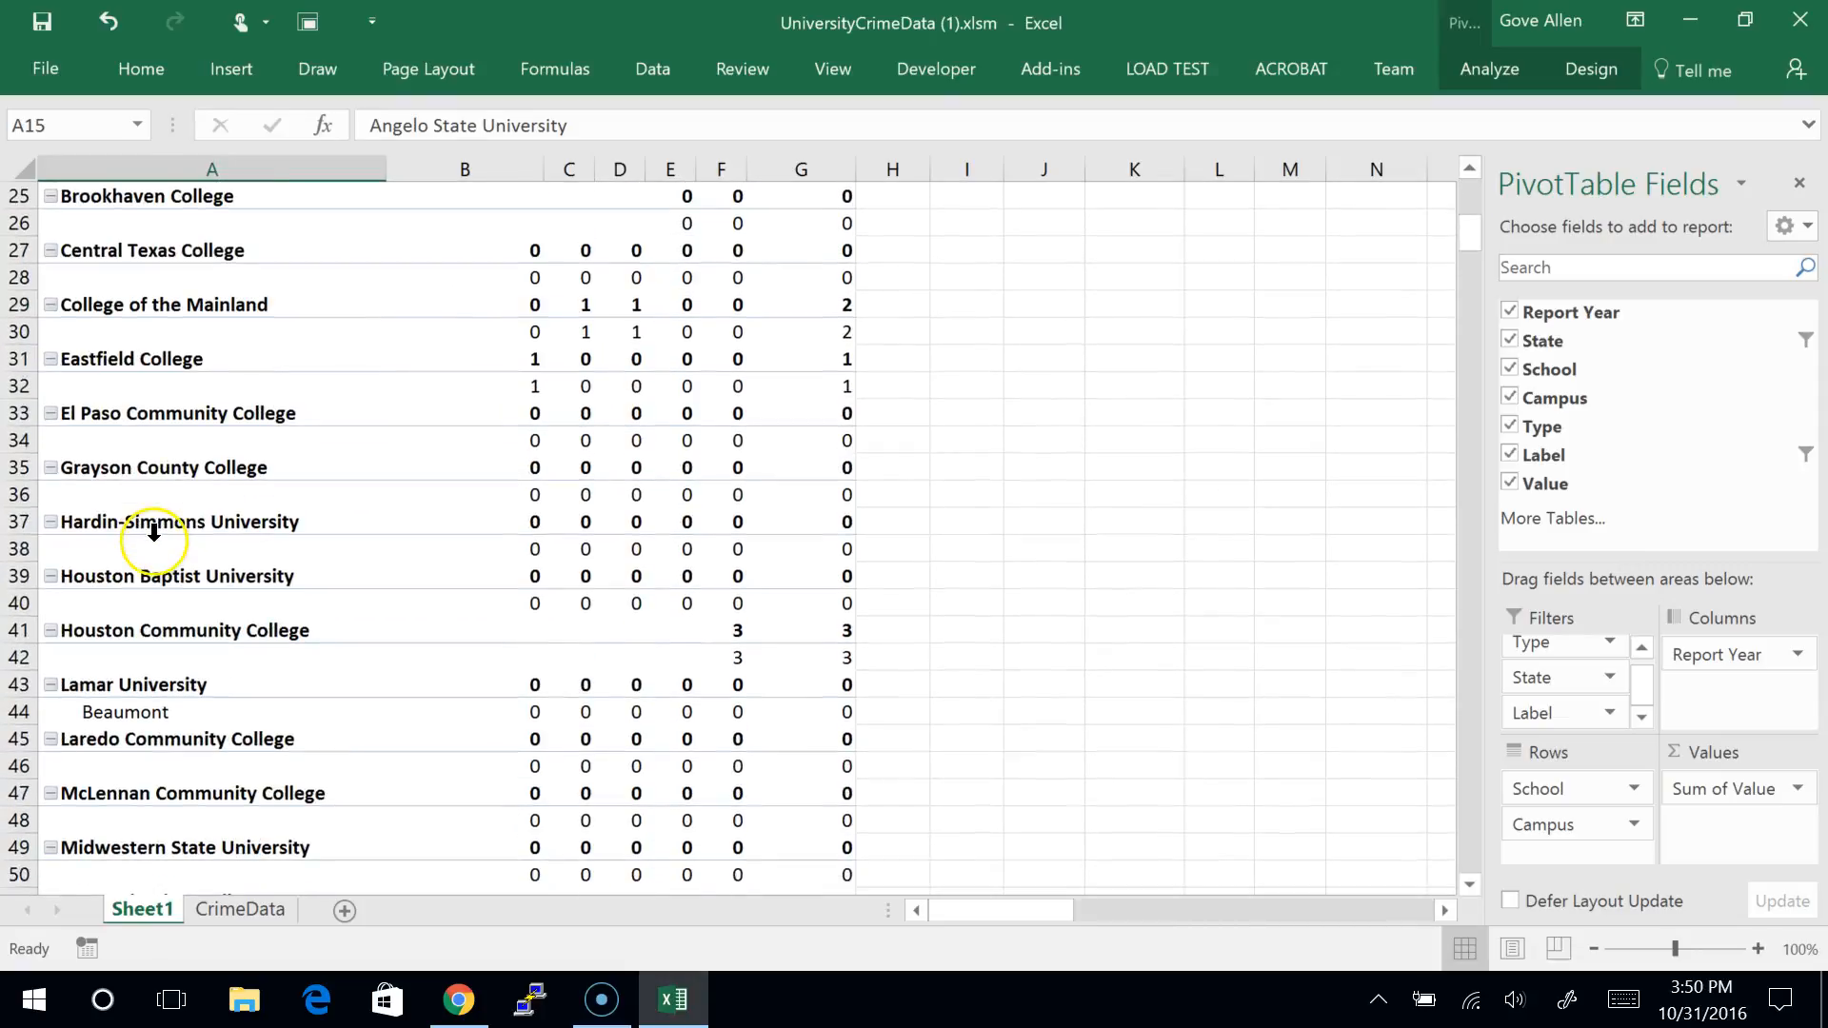
{"action": "scroll", "coordinate": [183, 714], "scroll_direction": "down", "scroll_amount": 4}
{"action": "scroll", "coordinate": [189, 721], "scroll_direction": "down", "scroll_amount": 8}
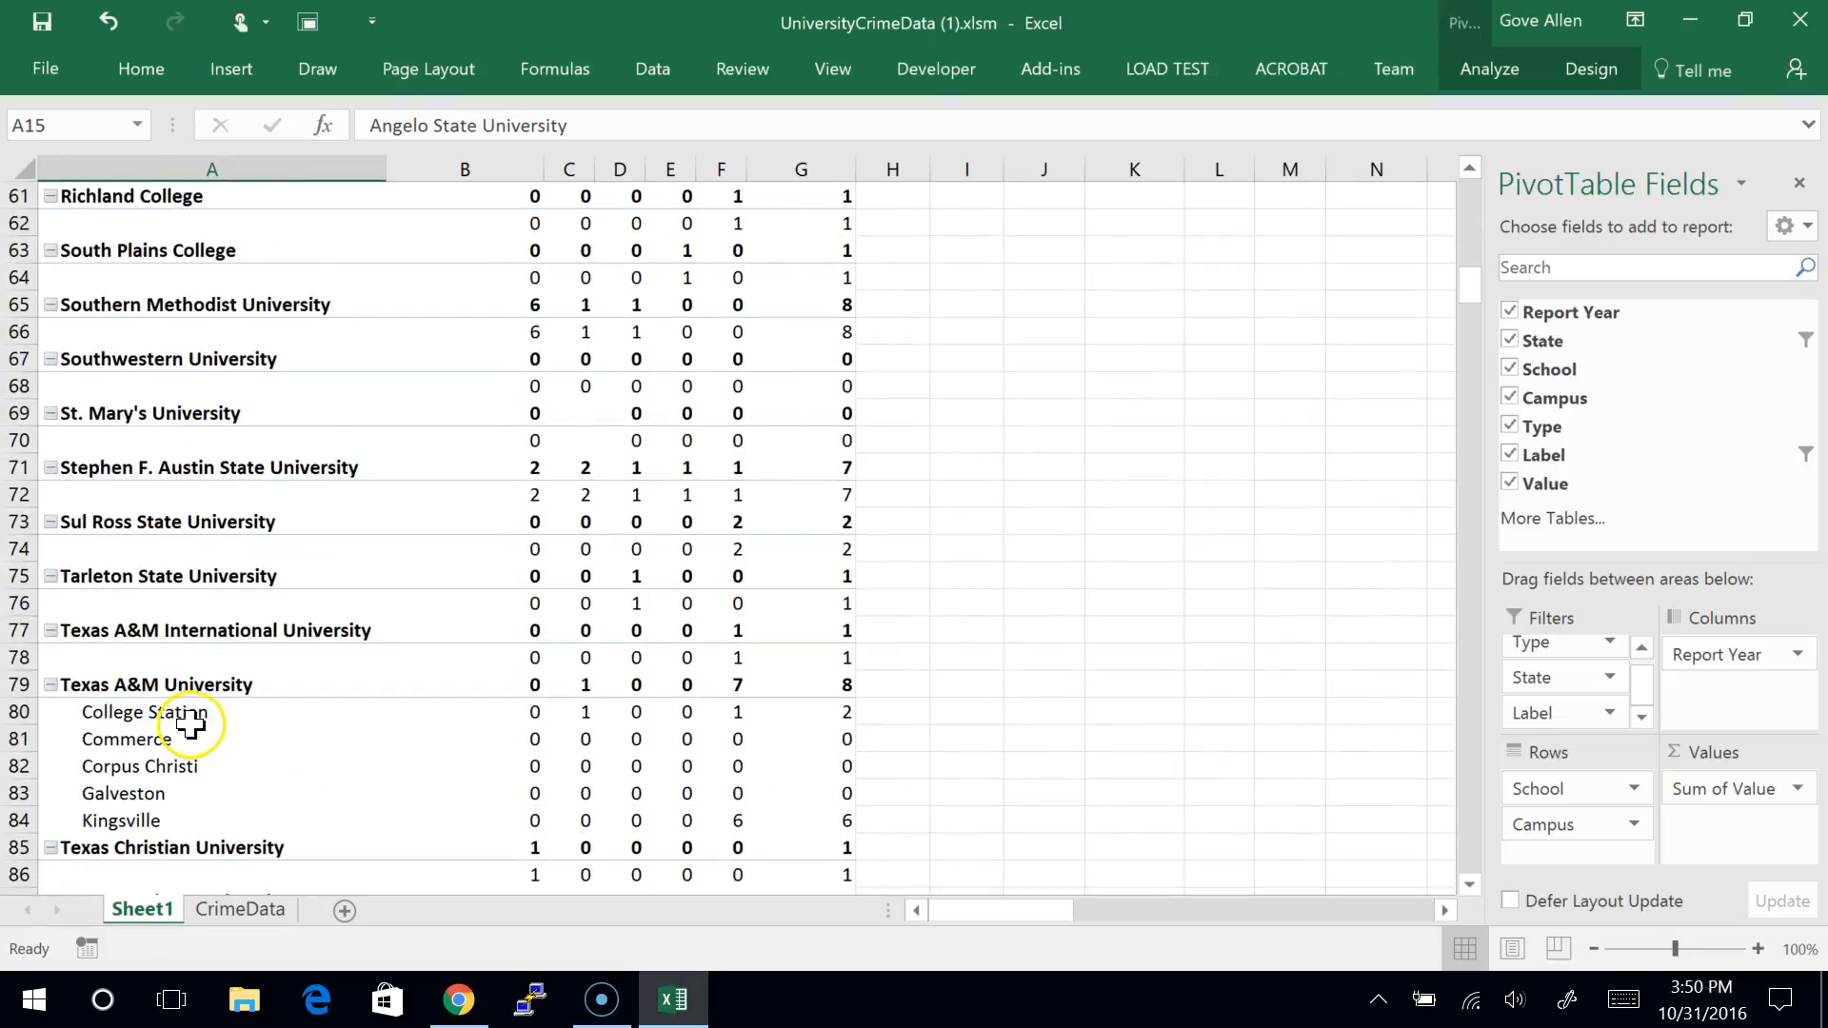
{"action": "scroll", "coordinate": [171, 821], "scroll_direction": "down", "scroll_amount": 4}
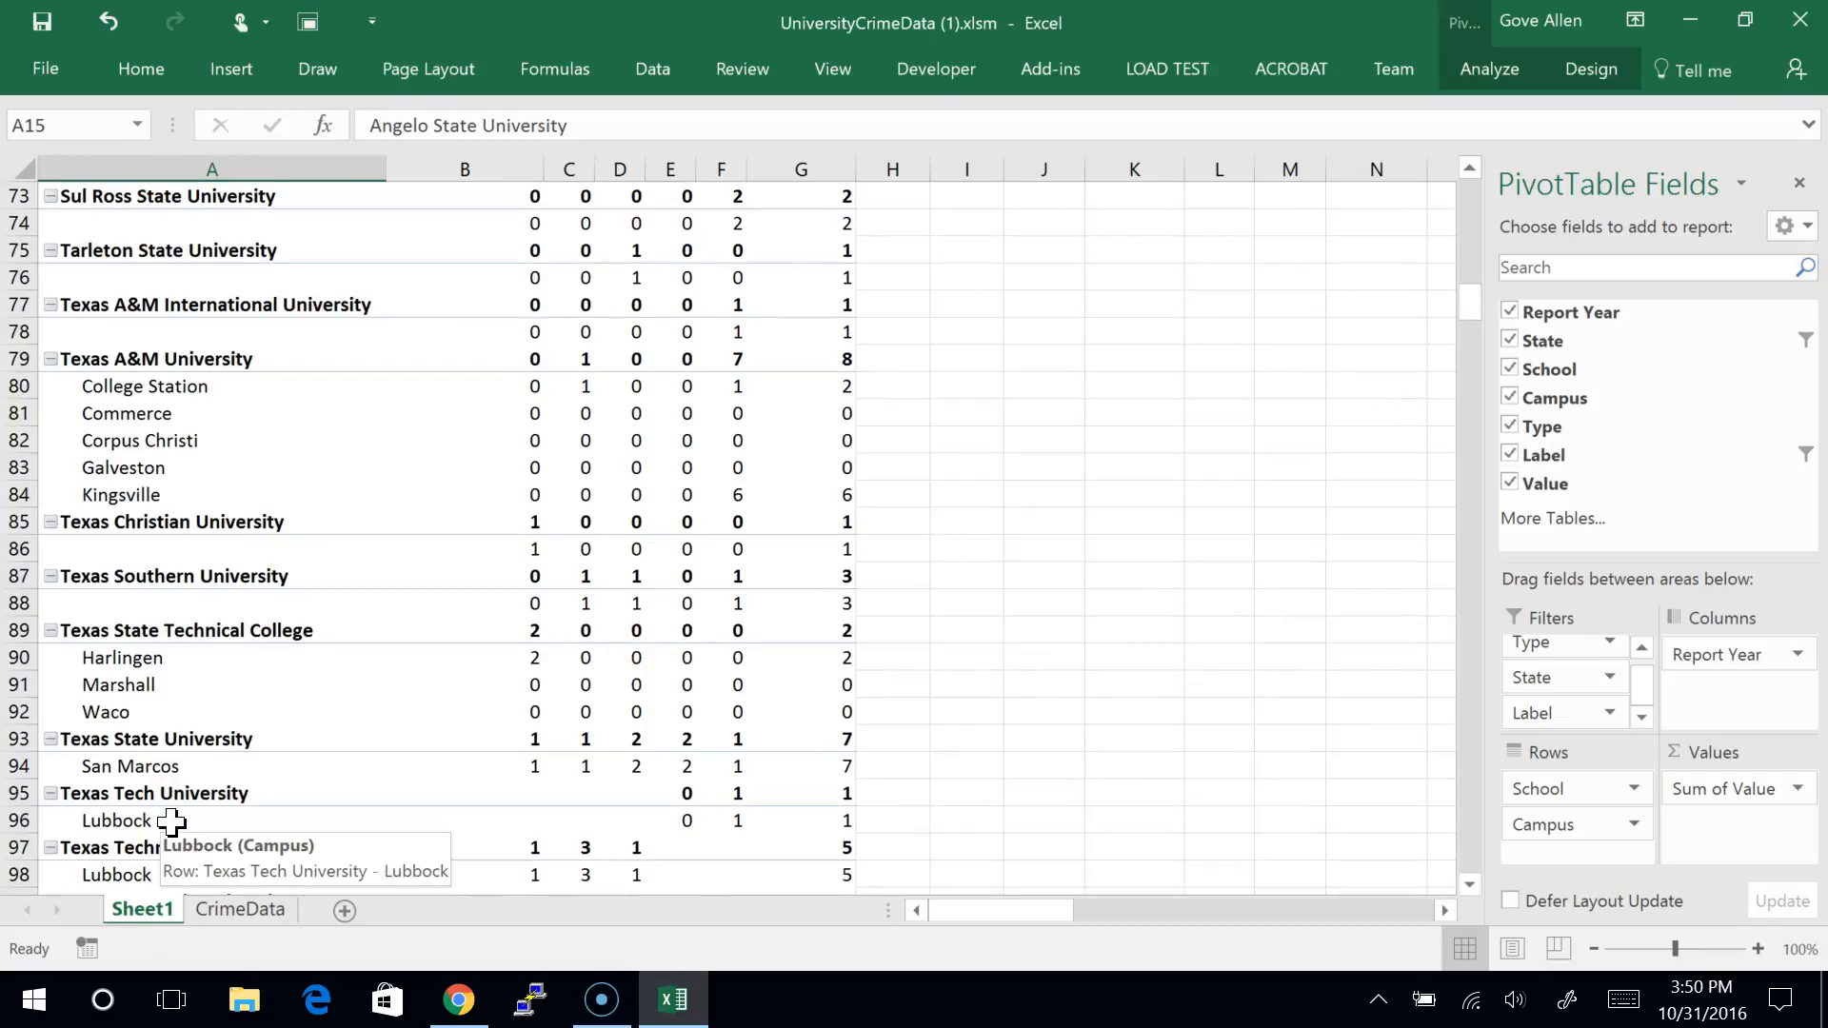
{"action": "right_click", "coordinate": [161, 360]}
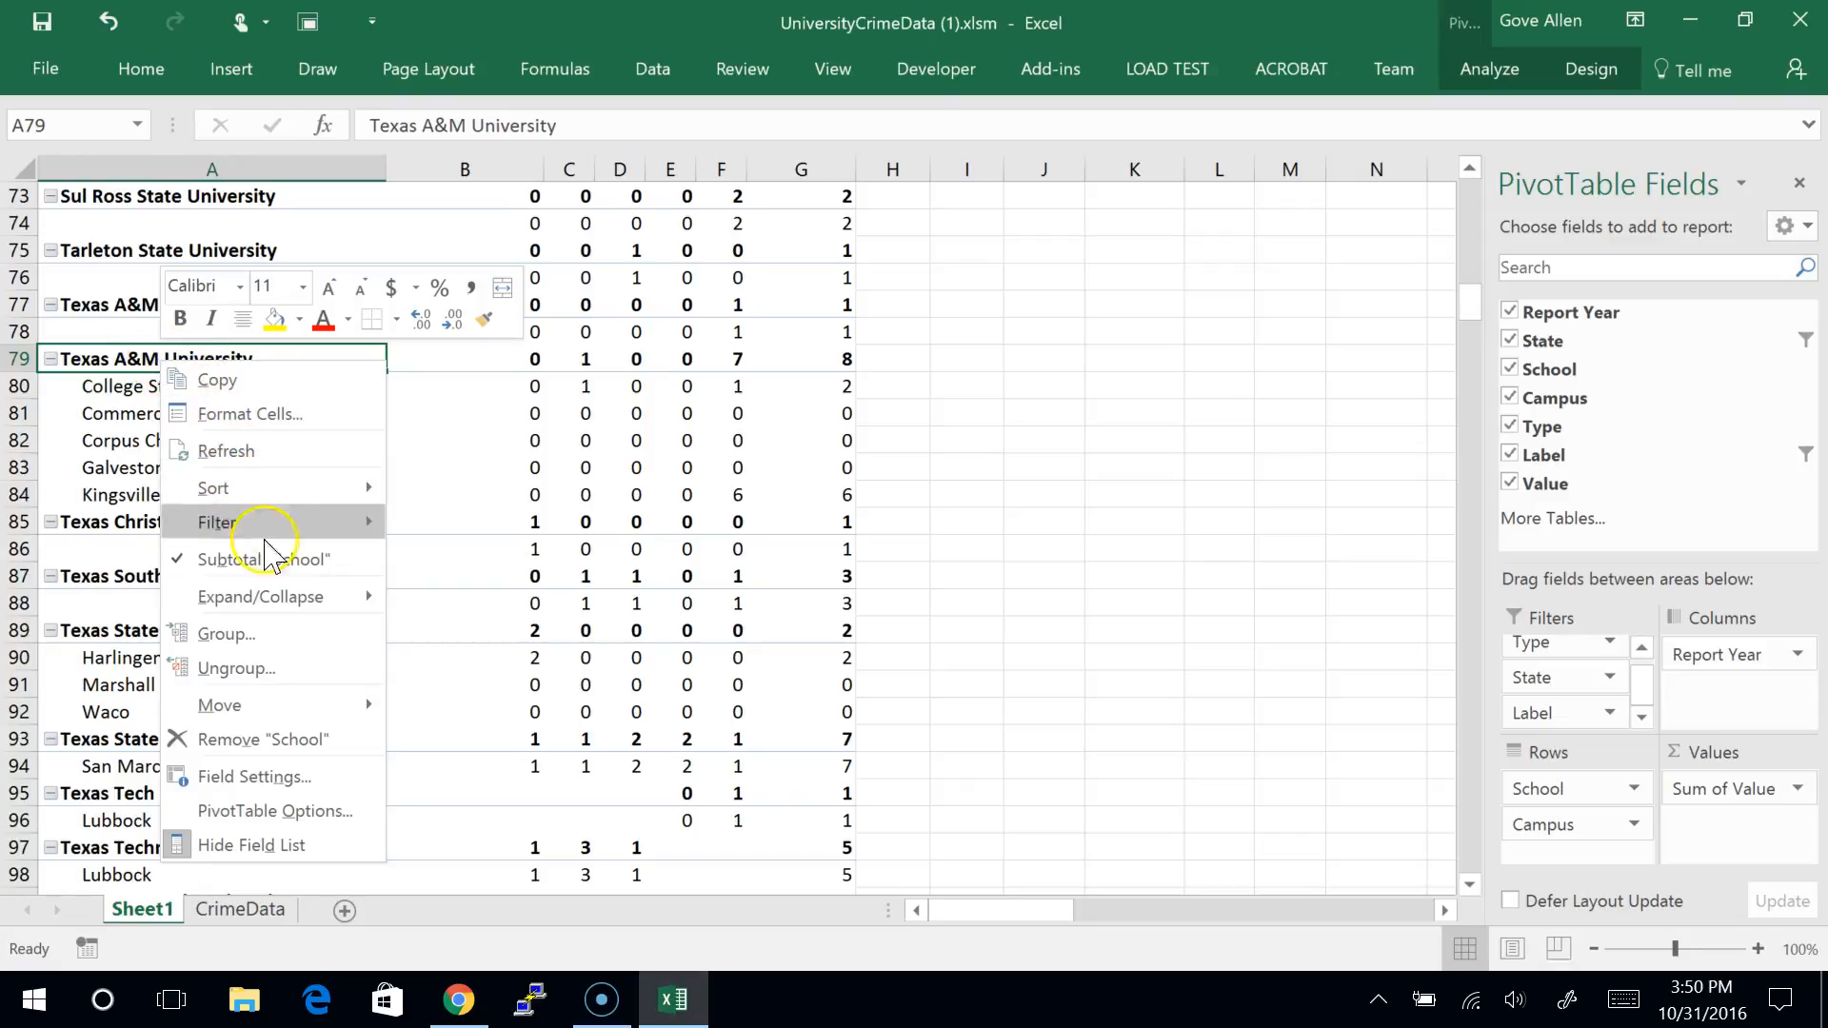
{"action": "mouse_move", "coordinate": [275, 601]}
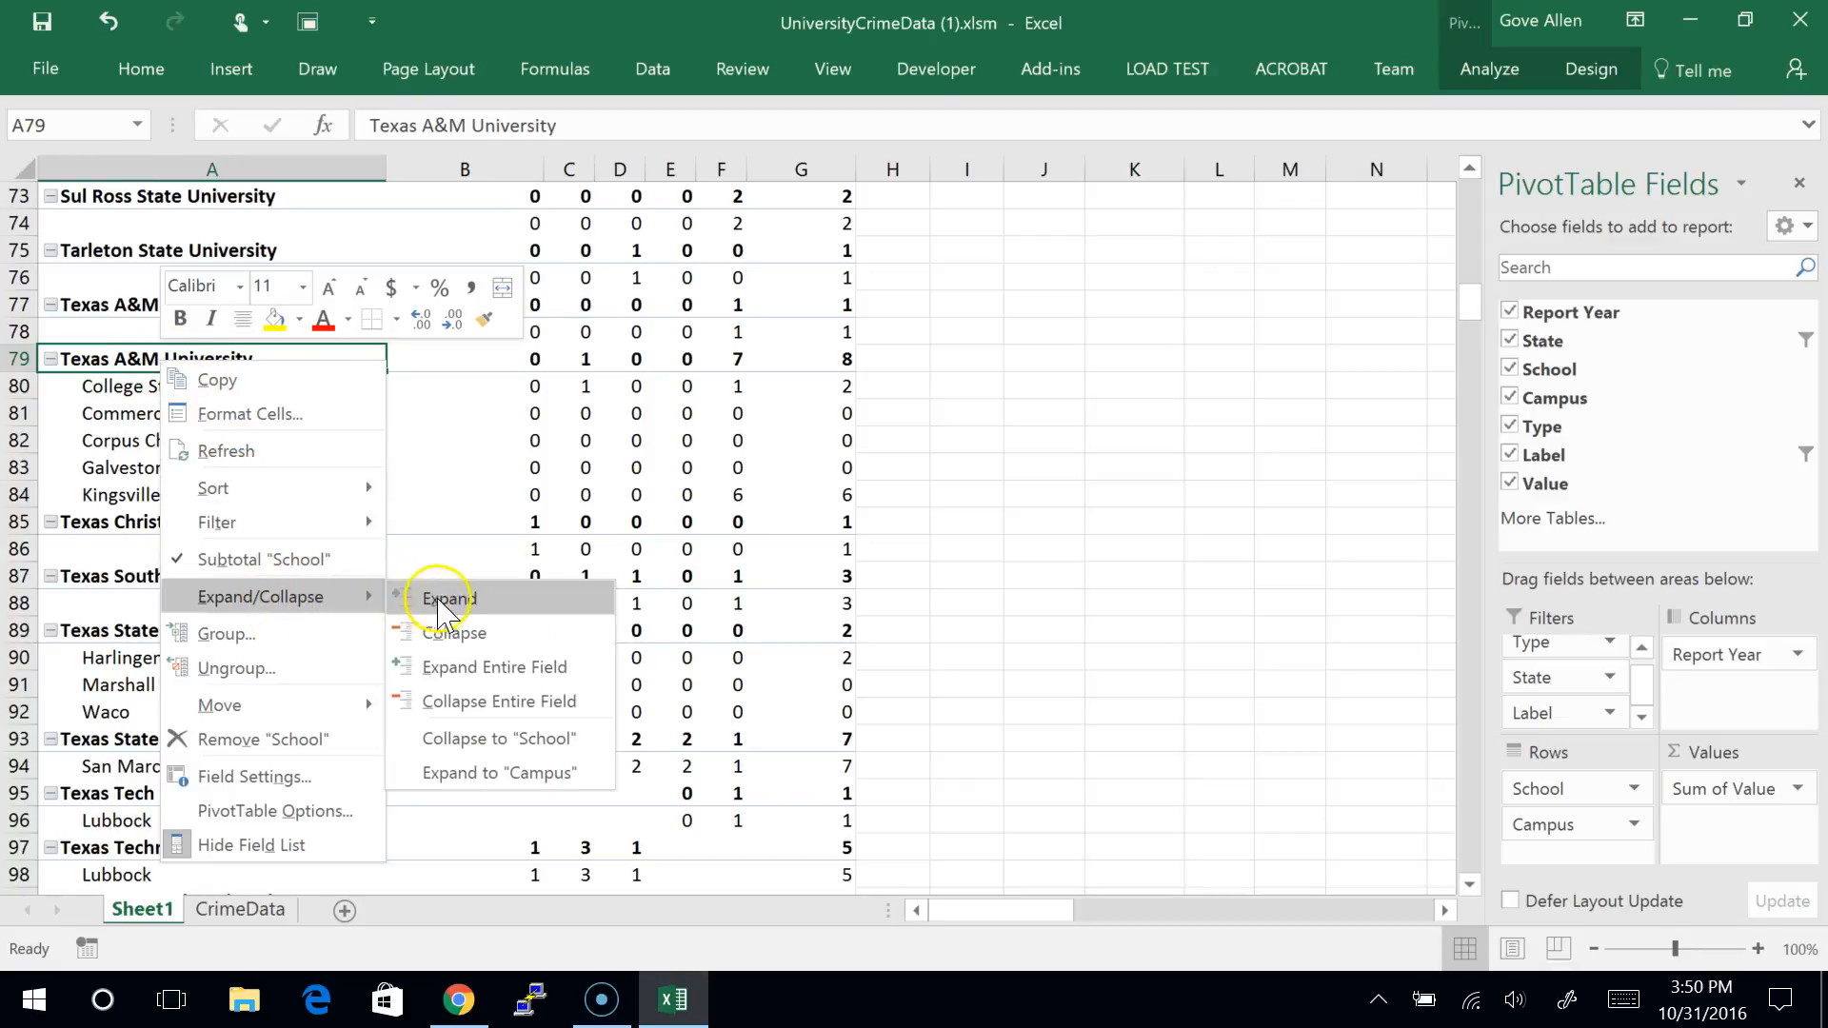
{"action": "left_click", "coordinate": [472, 701]}
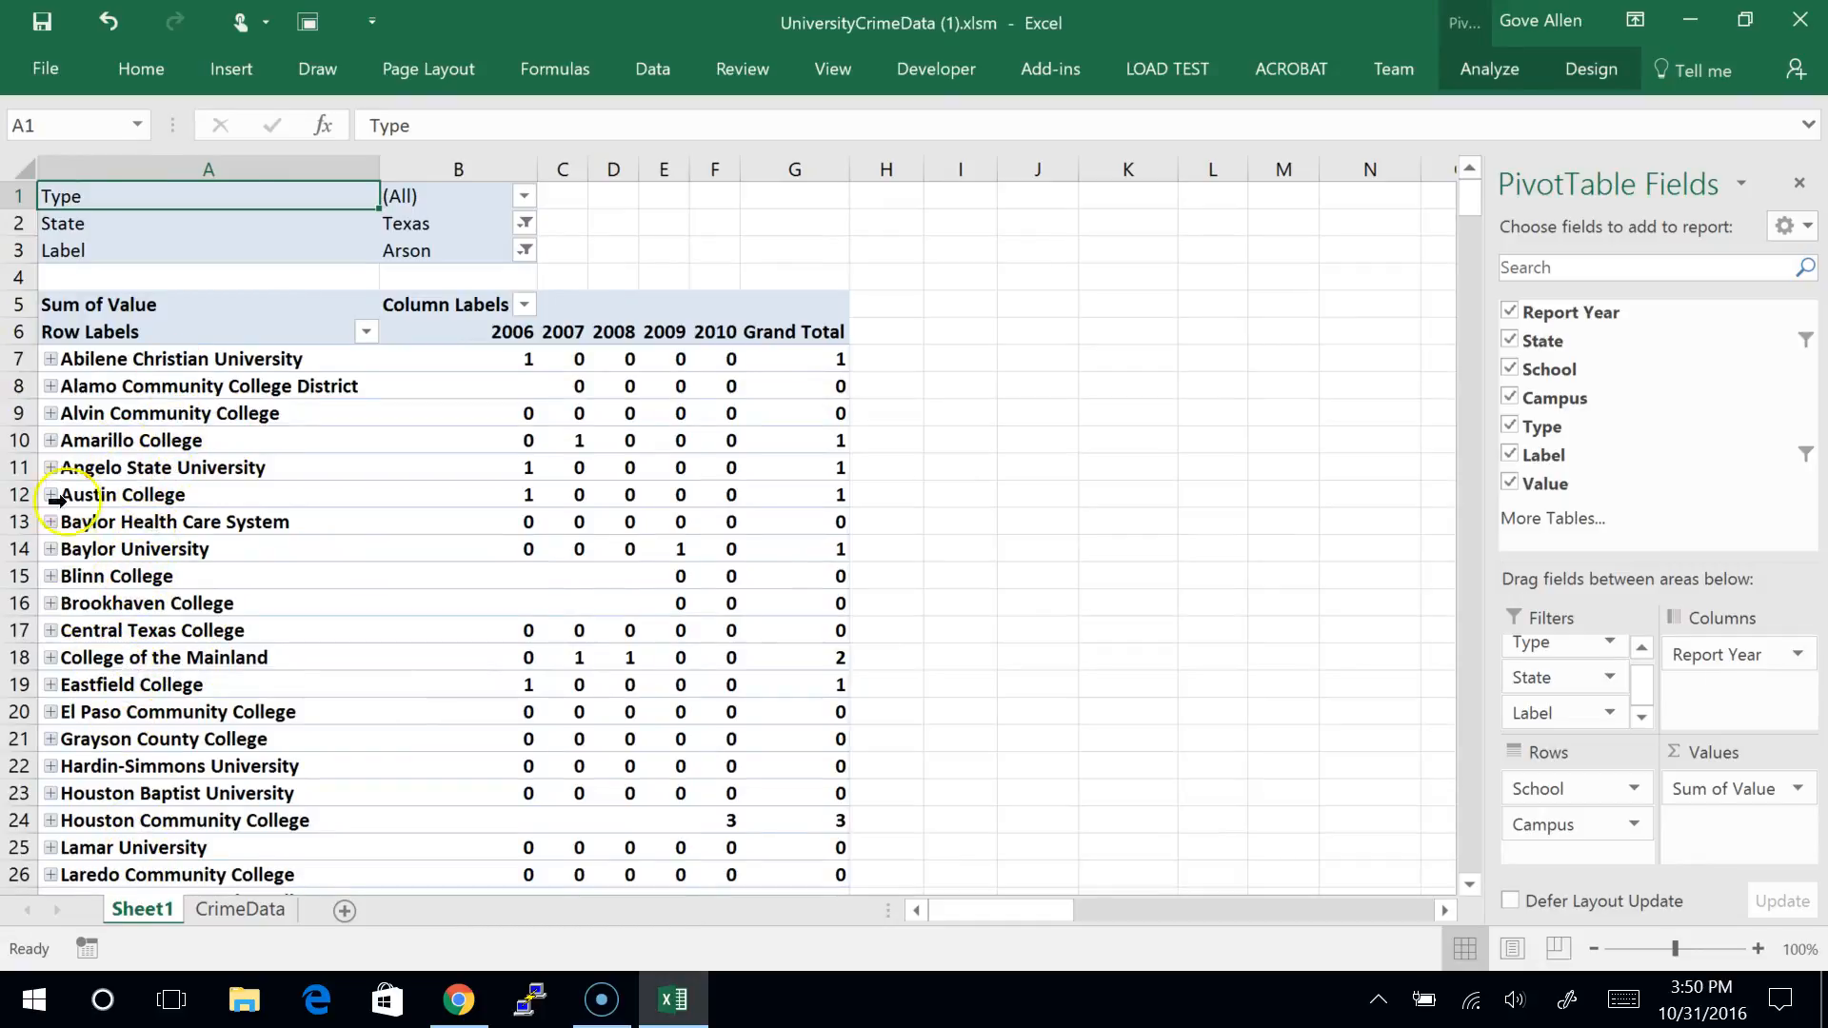
Step: Expand only Texas A&M University to show its individual campuses
{"action": "scroll", "coordinate": [66, 673], "scroll_direction": "down", "scroll_amount": 2}
{"action": "scroll", "coordinate": [67, 673], "scroll_direction": "down", "scroll_amount": 5}
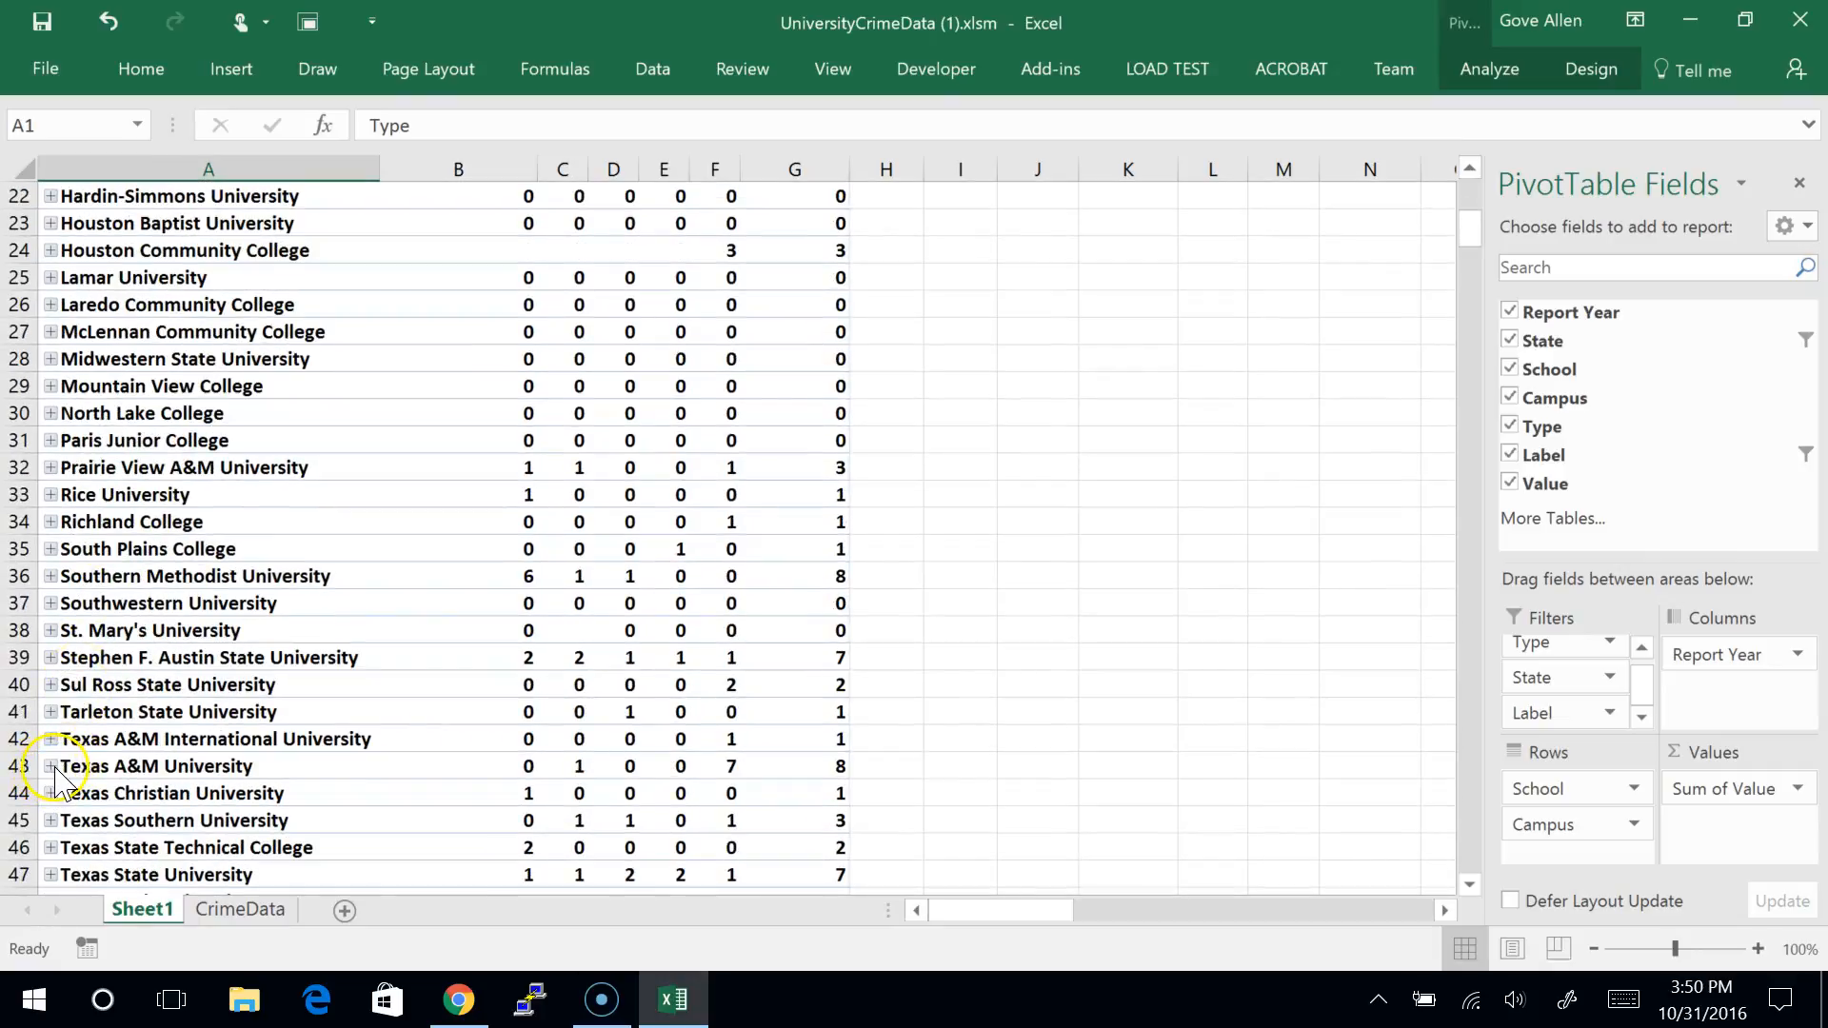
{"action": "left_click", "coordinate": [50, 766]}
{"action": "scroll", "coordinate": [153, 798], "scroll_direction": "down", "scroll_amount": 3}
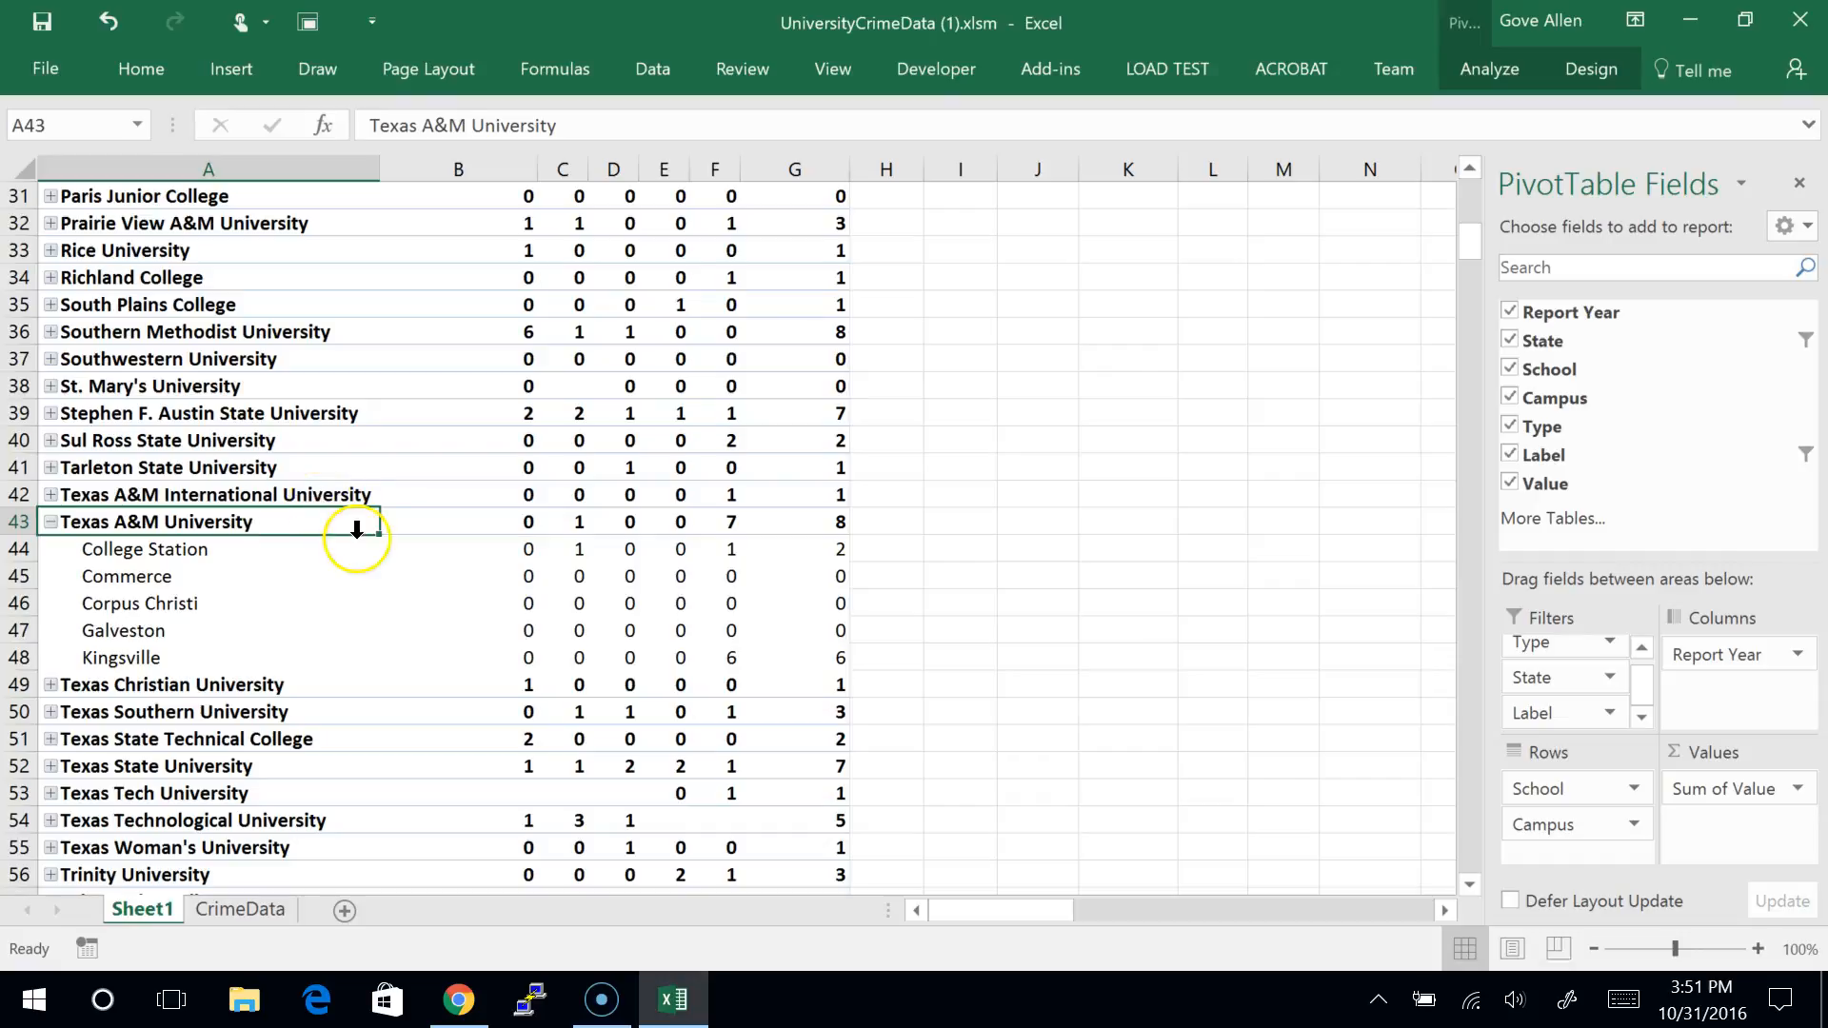
Step: On the CrimeData sheet, start recording a macro named makePivot, stored in This Workbook
{"action": "scroll", "coordinate": [387, 542], "scroll_direction": "up", "scroll_amount": 10}
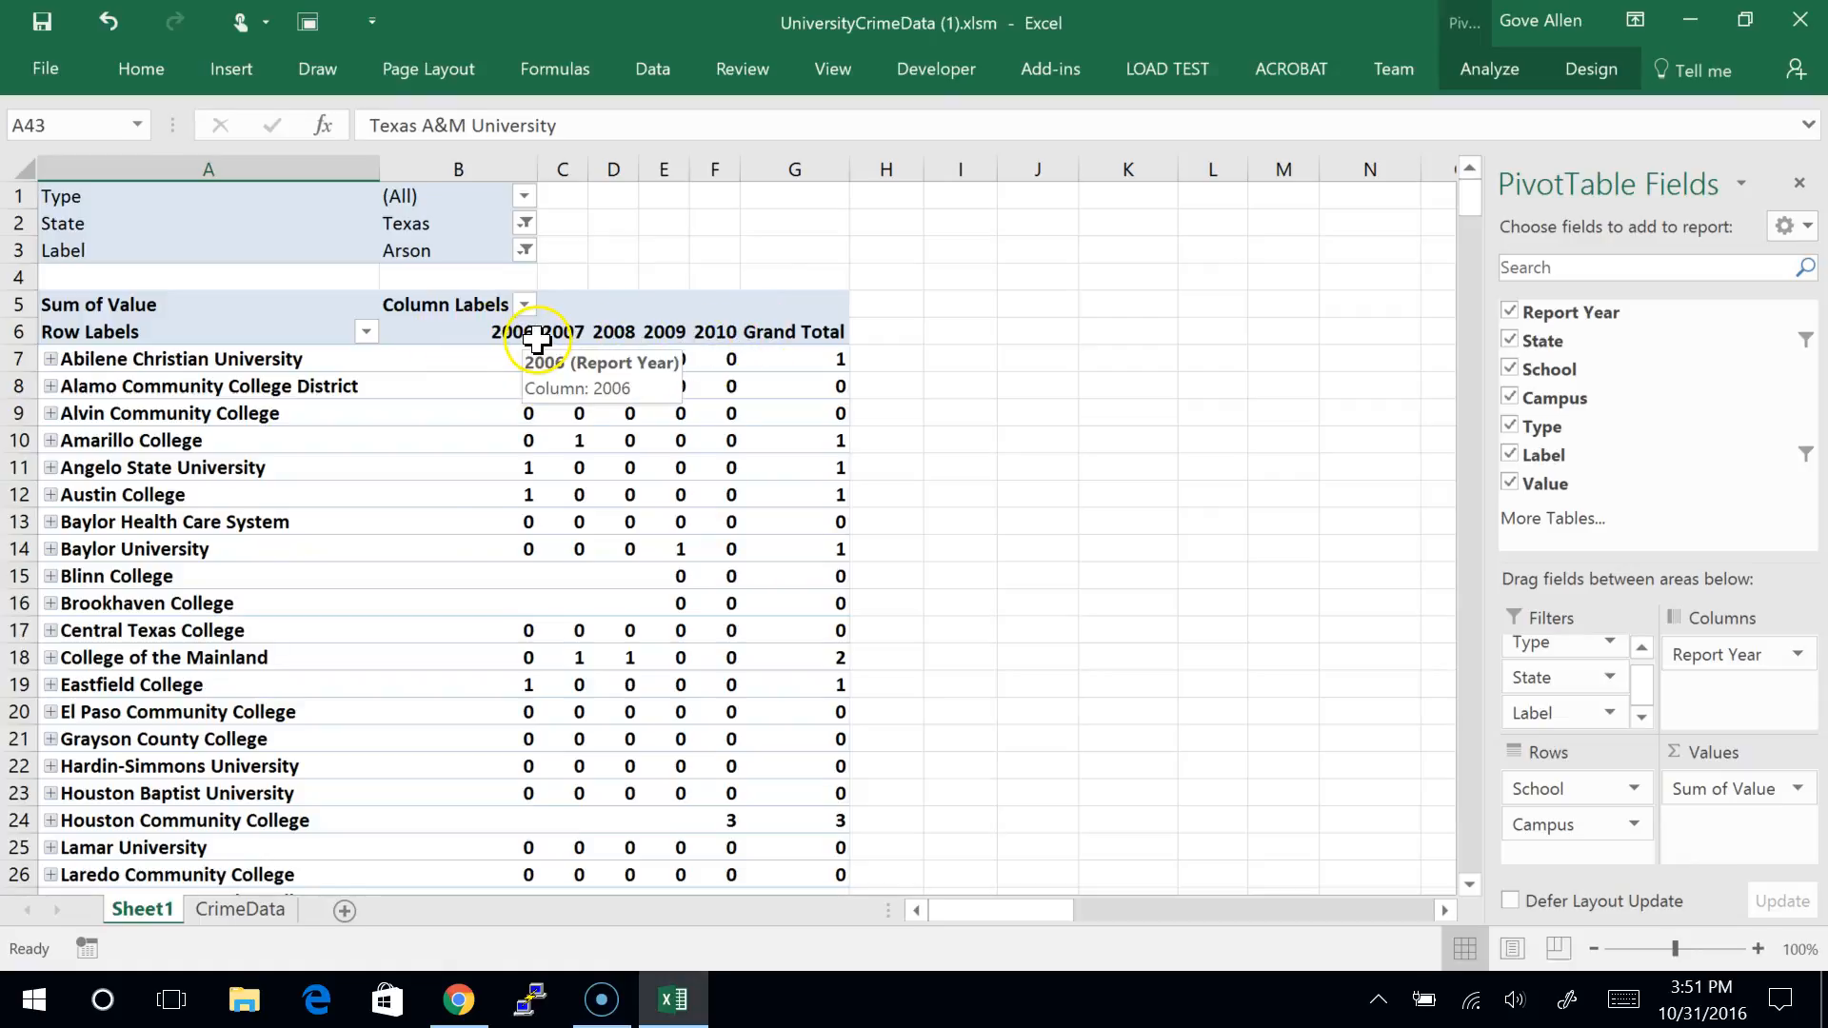
{"action": "left_click", "coordinate": [256, 912]}
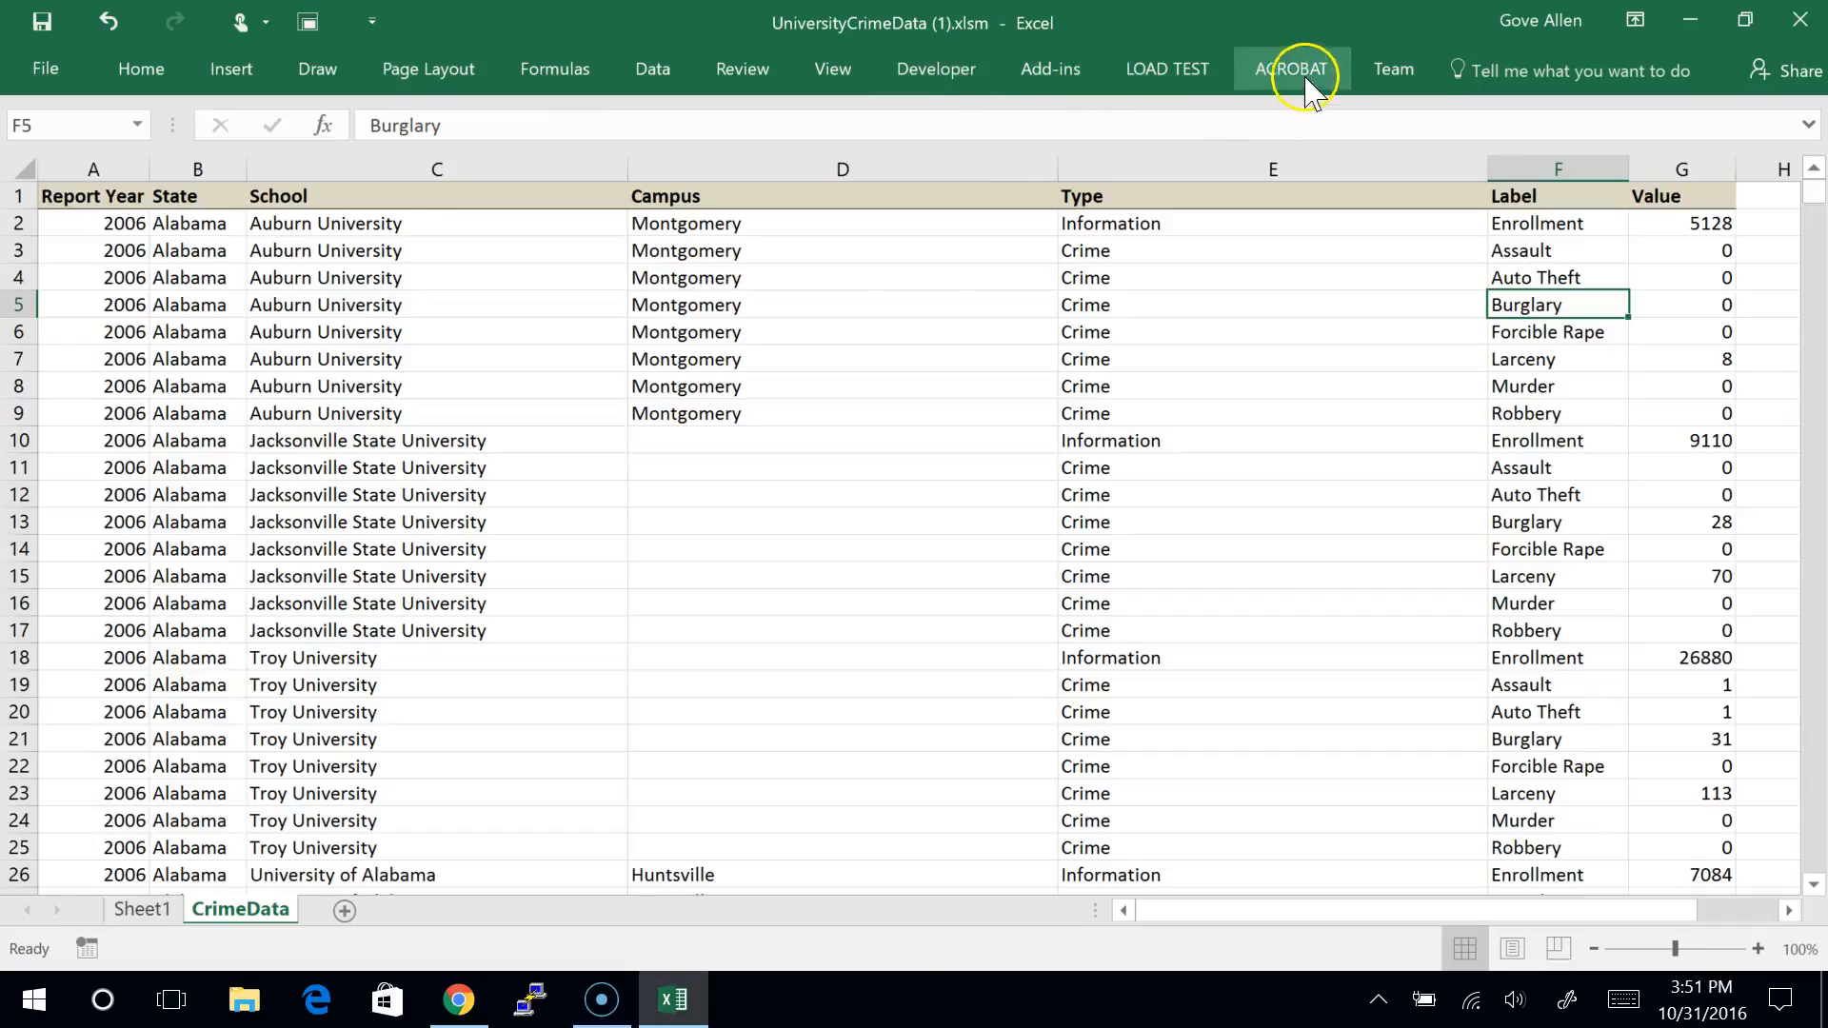
{"action": "left_click", "coordinate": [947, 71]}
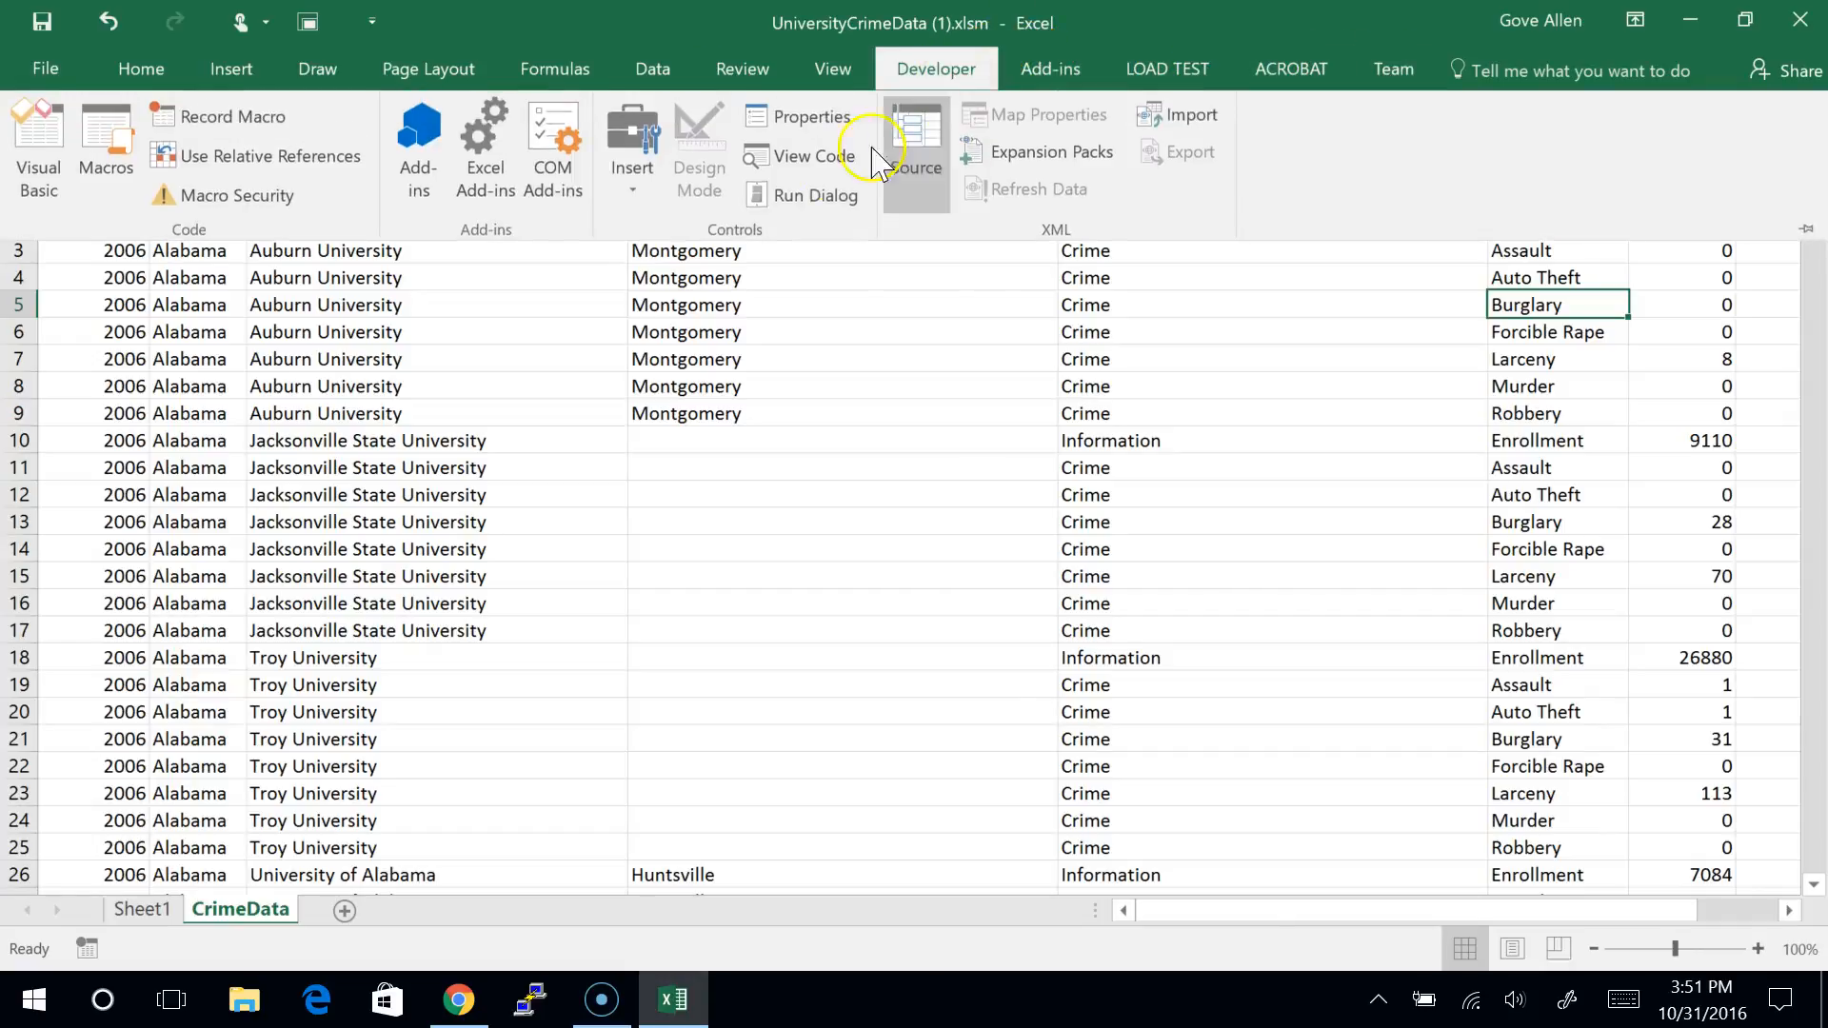
{"action": "left_click", "coordinate": [272, 122]}
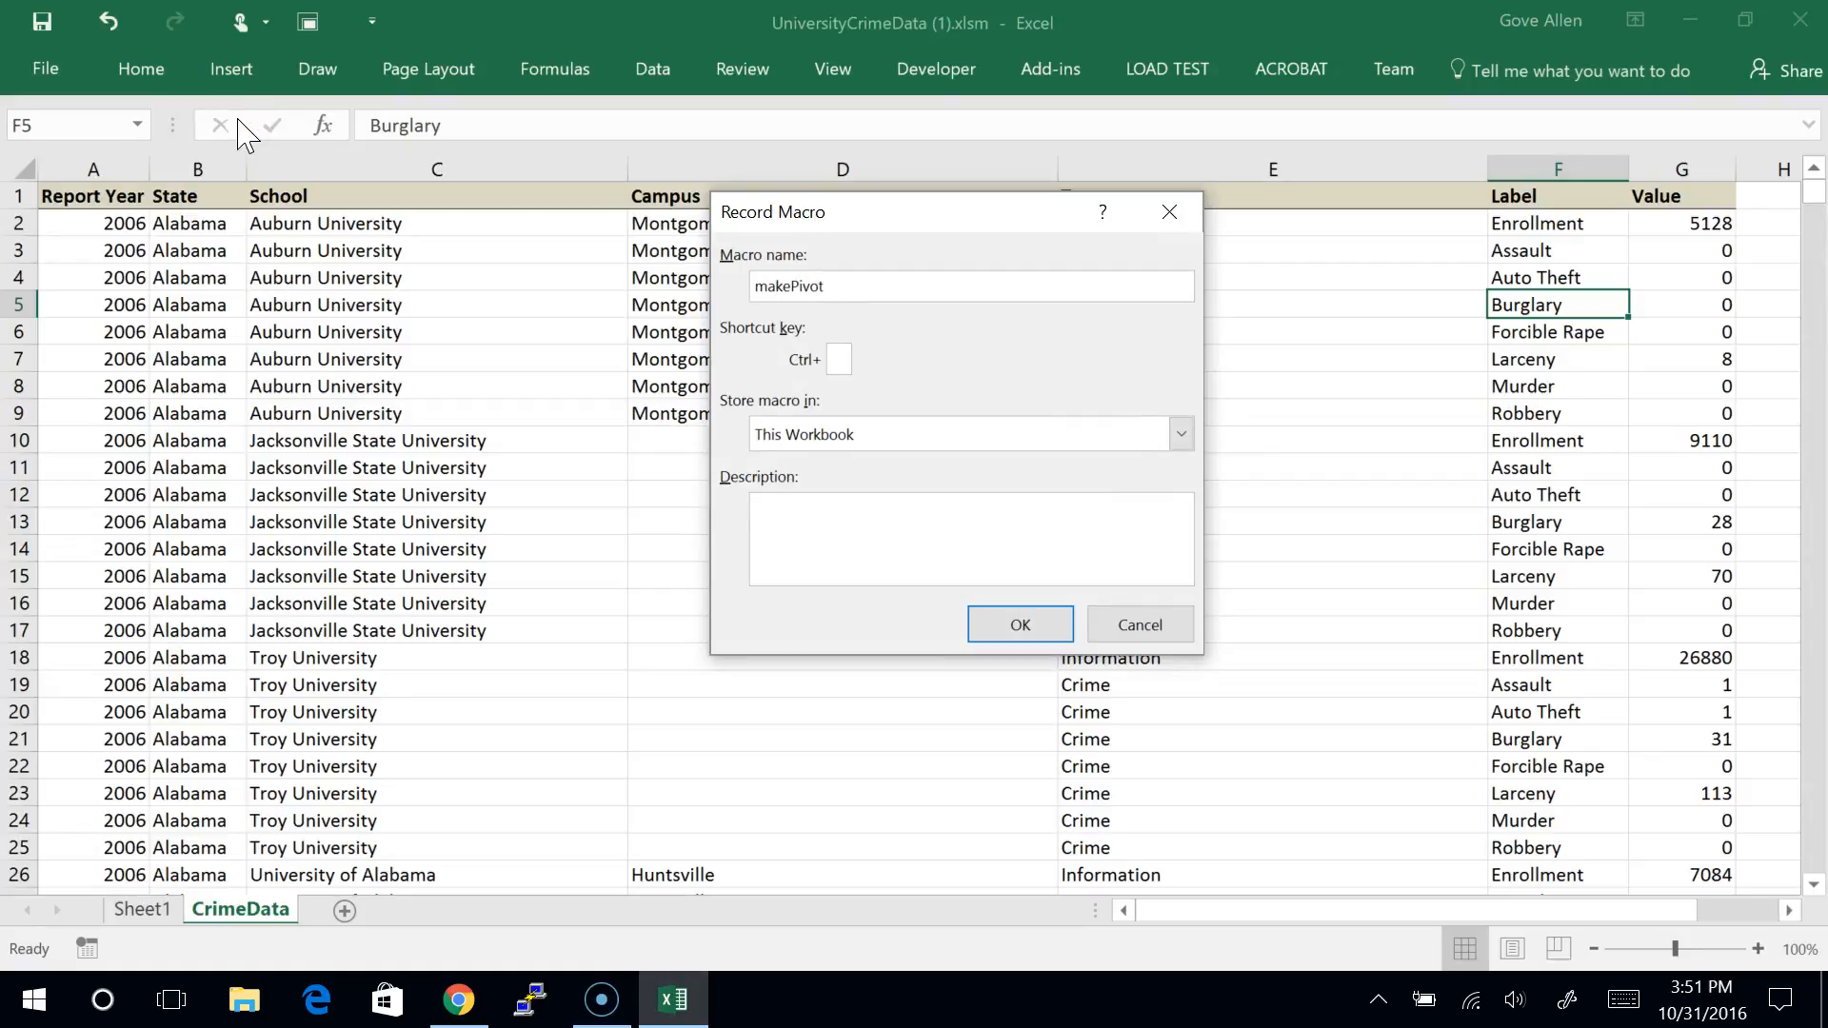
{"action": "key", "text": "Return"}
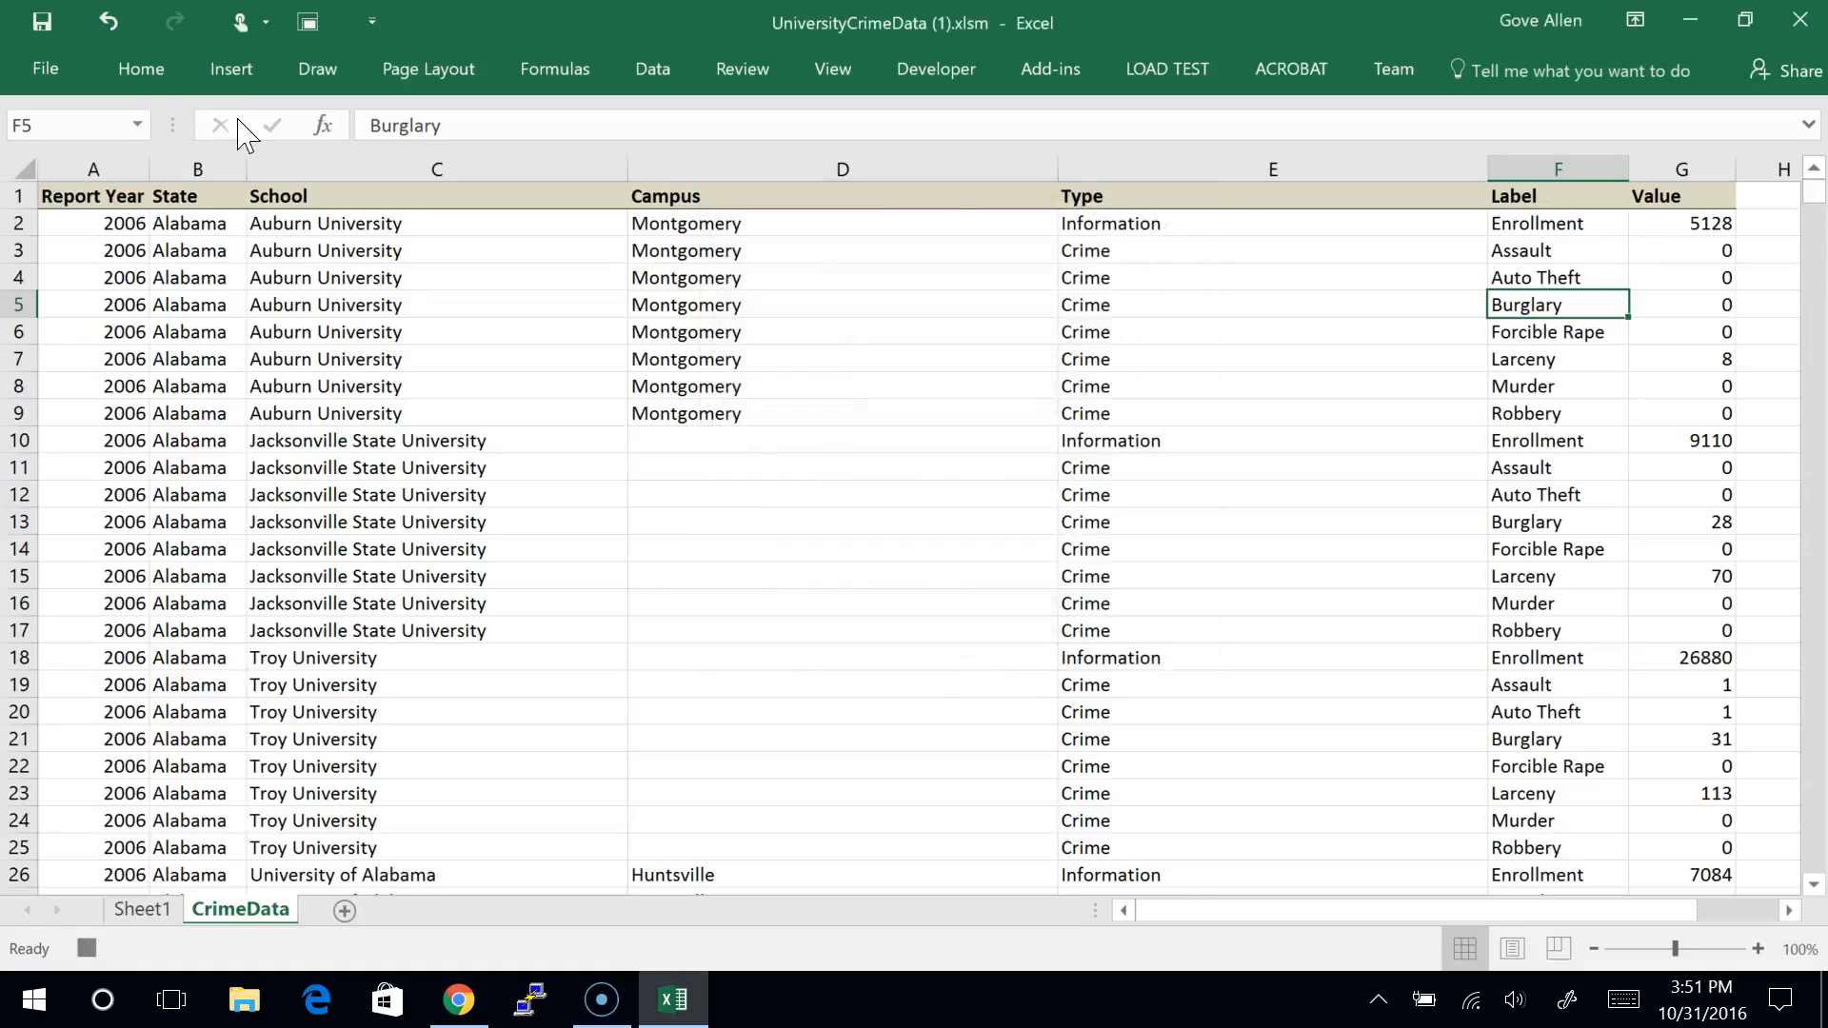
Step: Create a PivotTable from the CrimeData range A1:G23164 on a new worksheet
{"action": "left_click", "coordinate": [285, 359]}
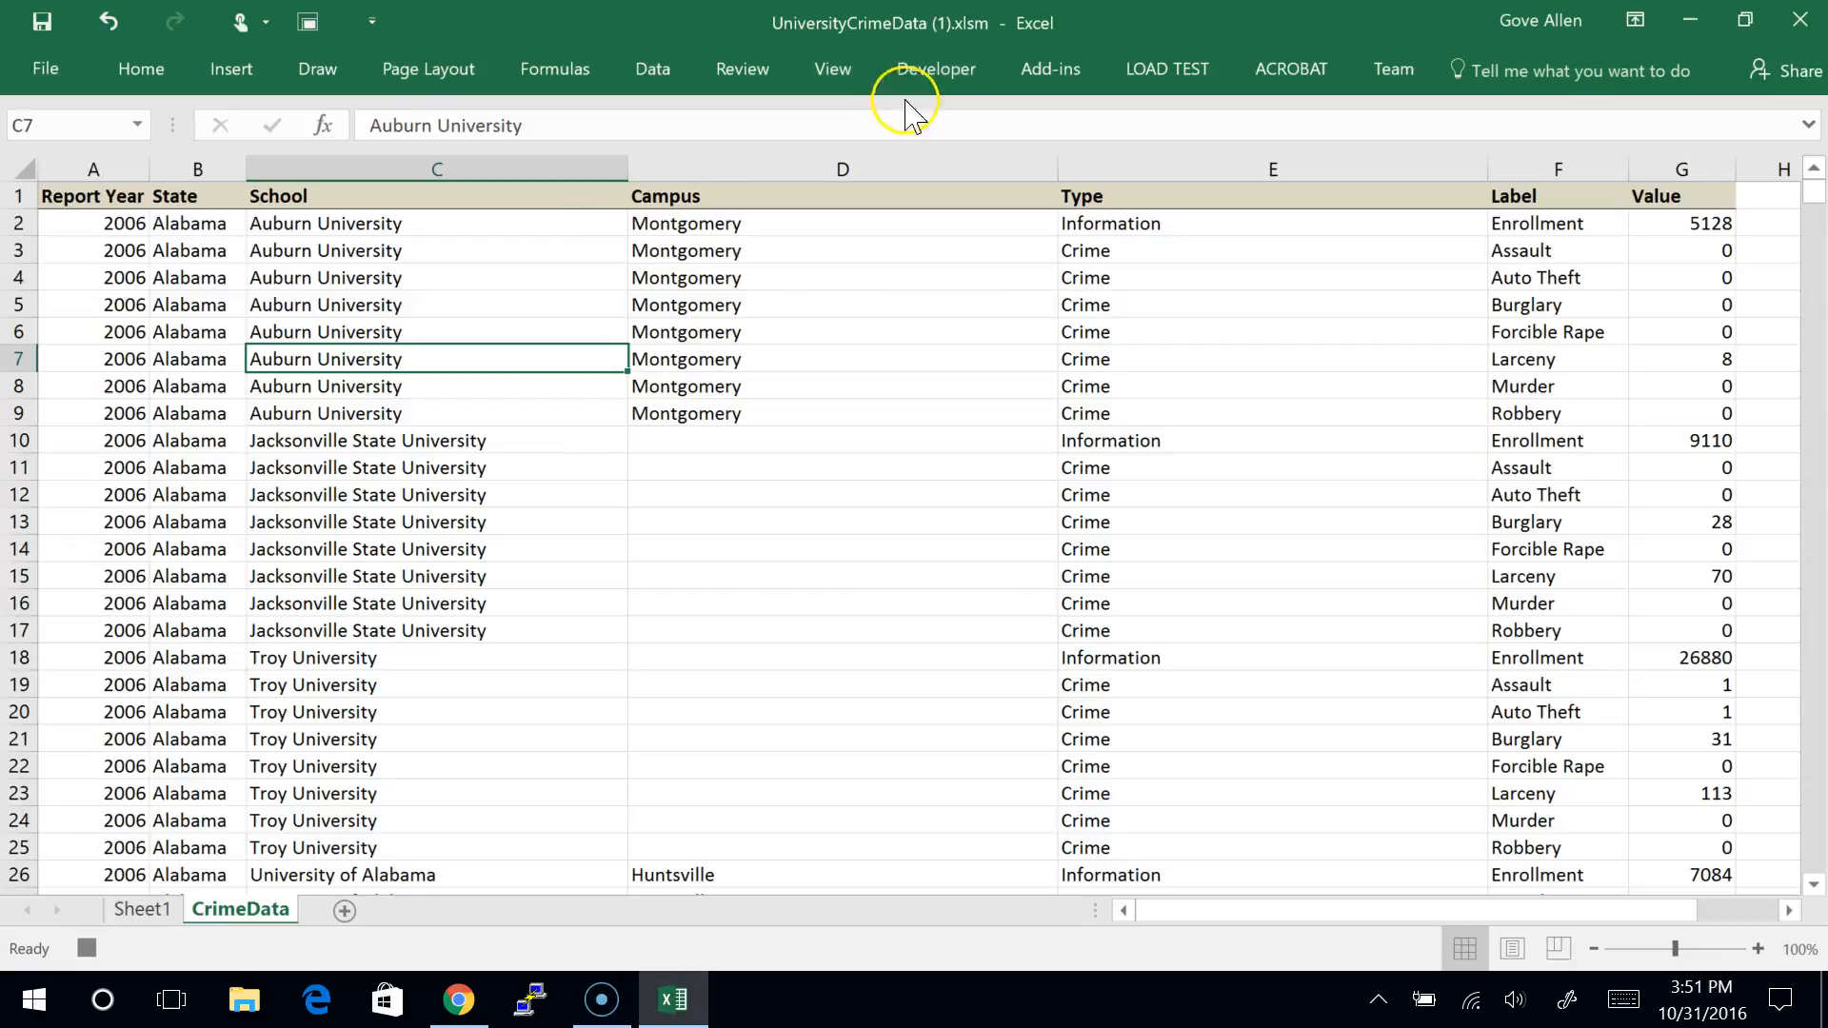
{"action": "left_click", "coordinate": [231, 70]}
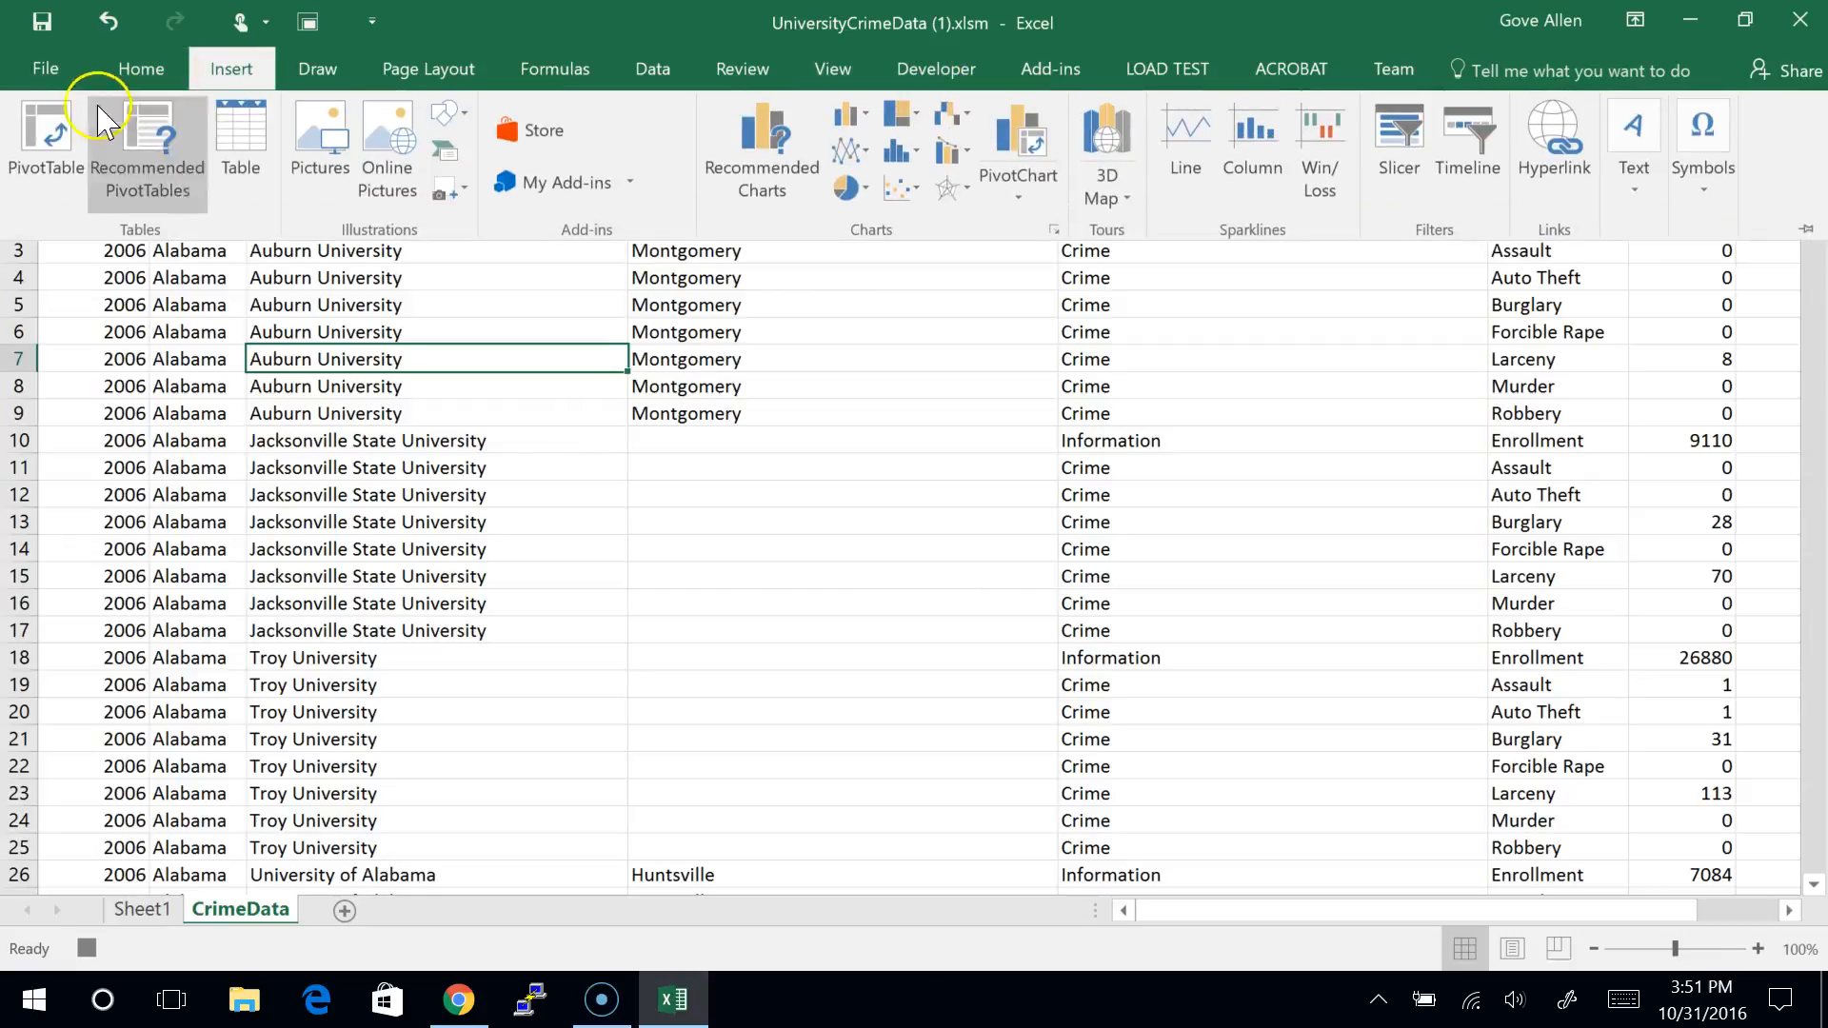
{"action": "left_click", "coordinate": [45, 128]}
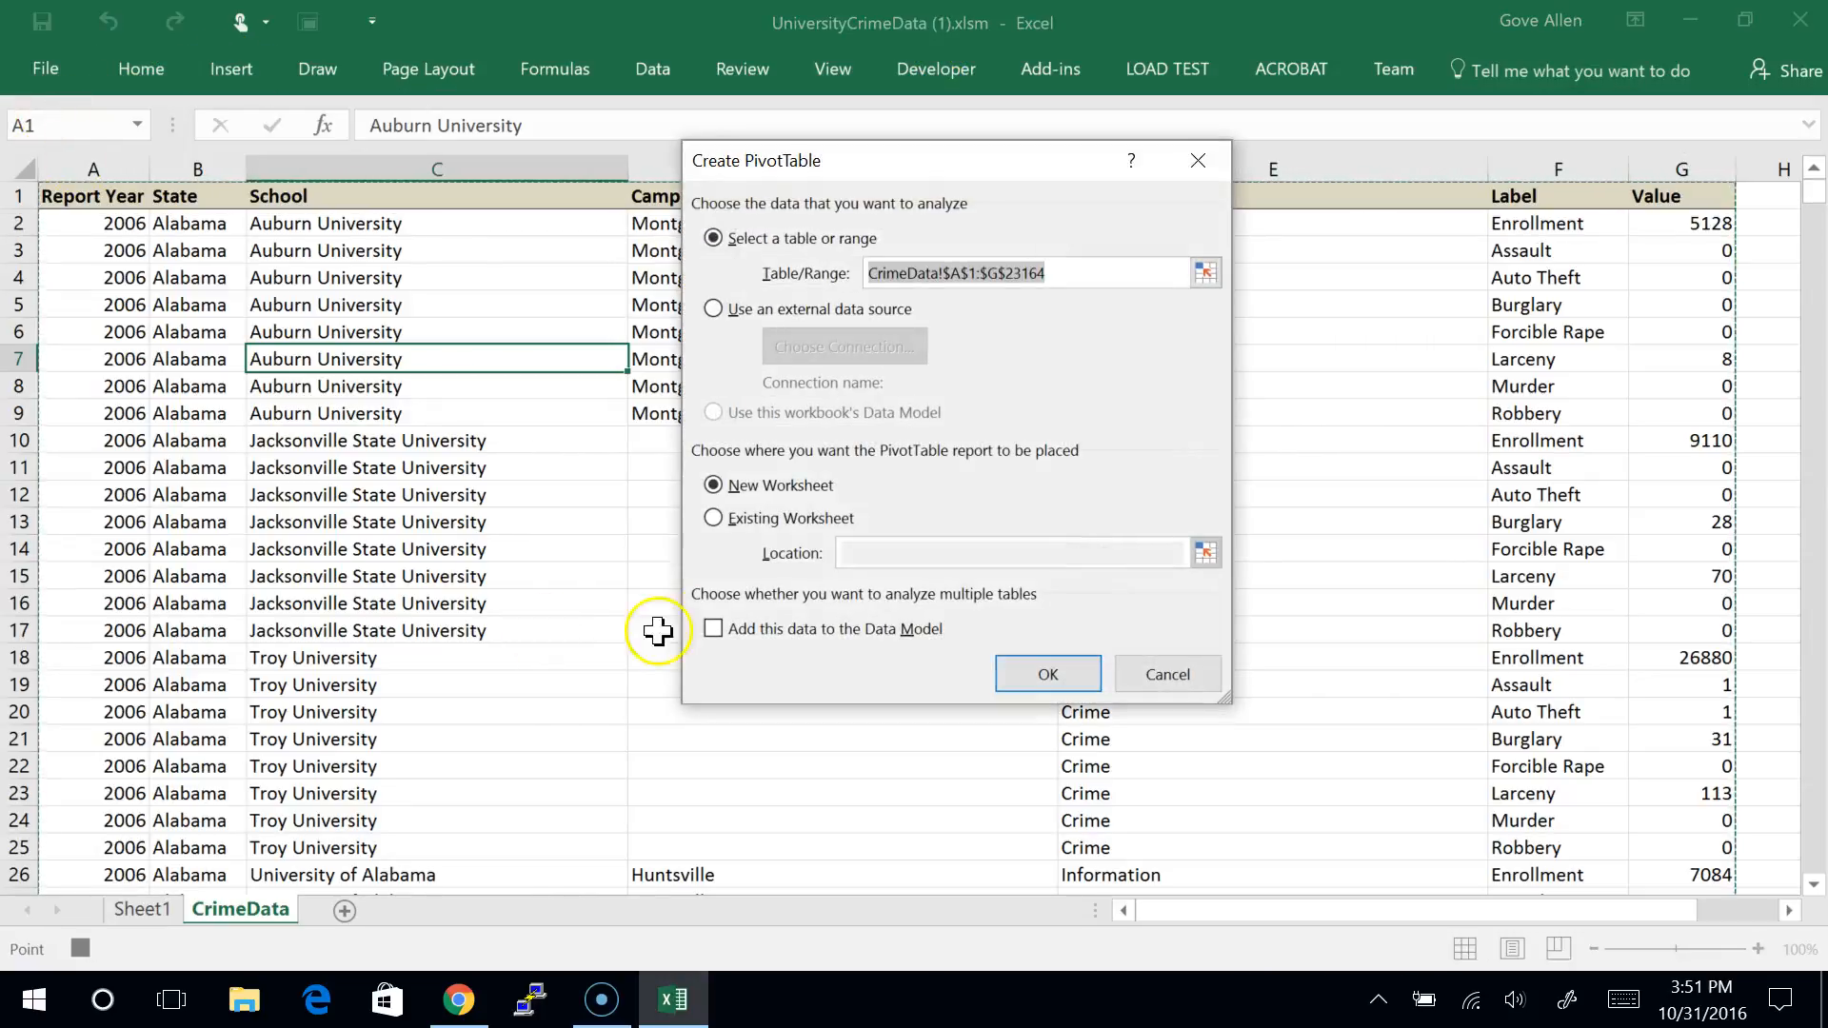
{"action": "left_click", "coordinate": [1047, 667]}
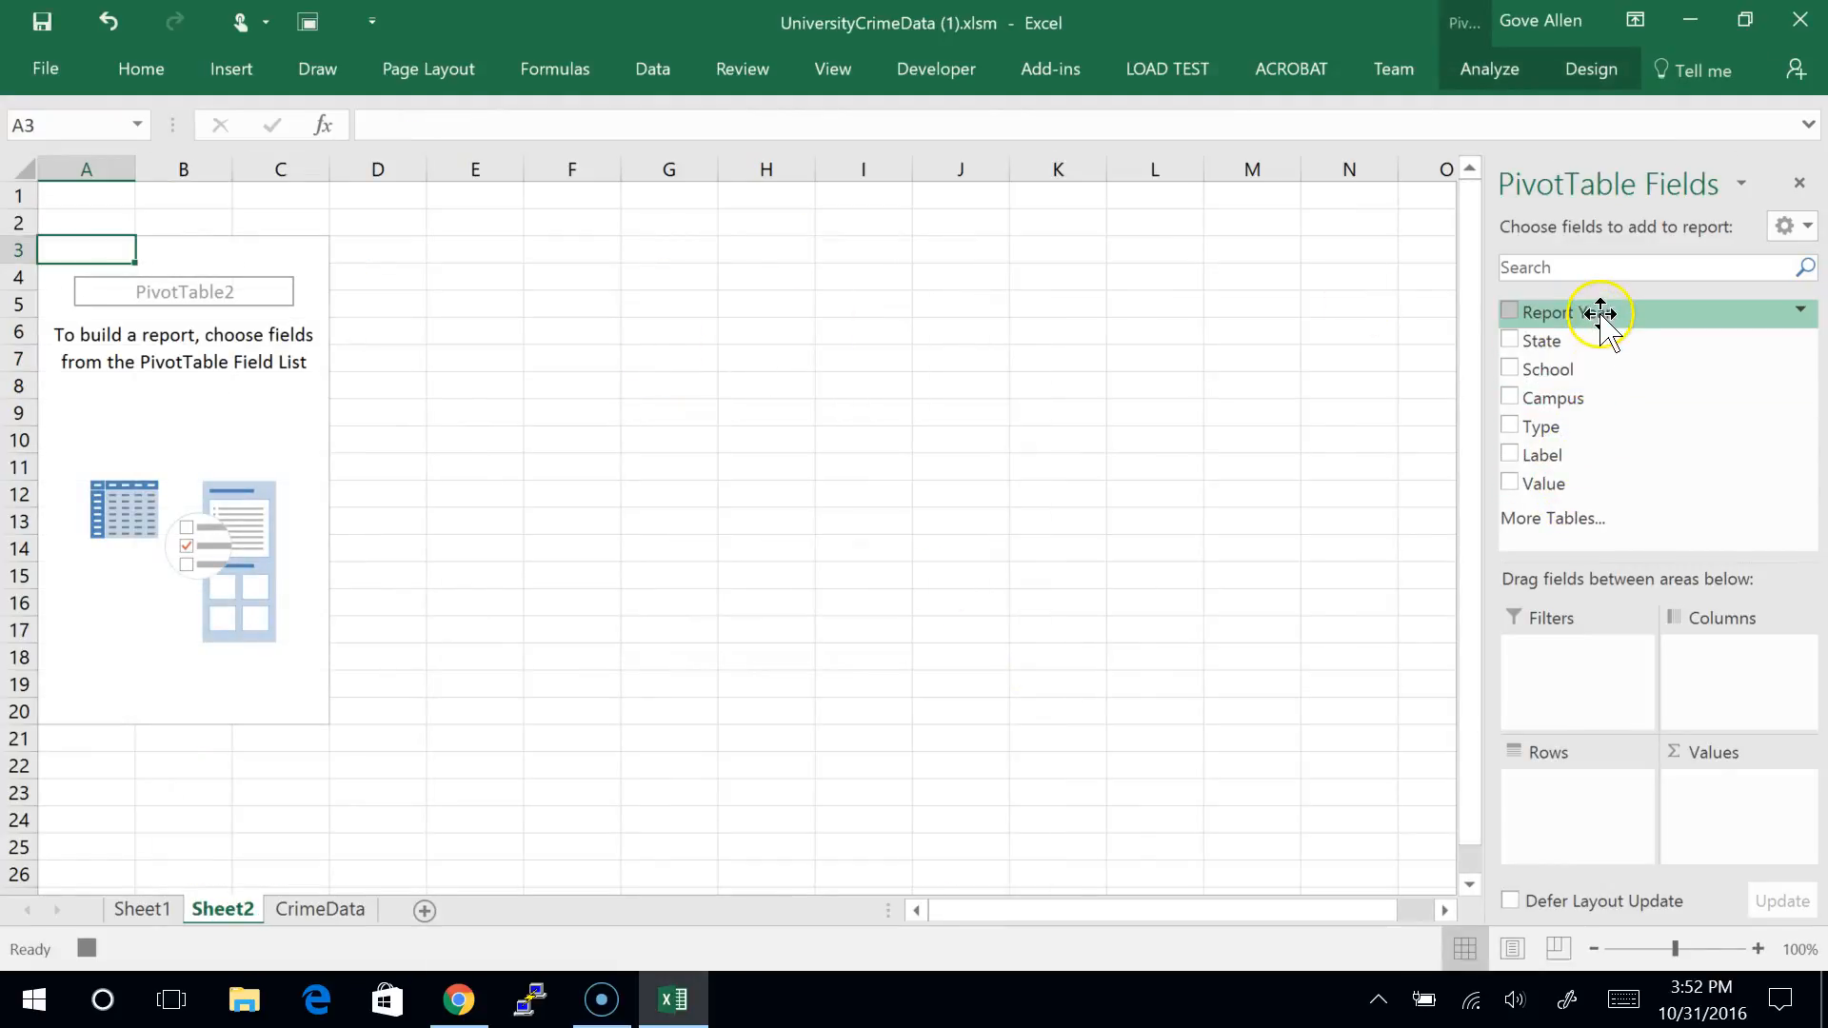
Step: Lay out the PivotTable with Report Year as columns, Sum of Value as values, School and Campus as rows, and State and Label as filters
{"action": "left_click_drag", "start_coordinate": [1601, 311], "coordinate": [1755, 673]}
{"action": "left_click_drag", "start_coordinate": [1537, 481], "coordinate": [1730, 790]}
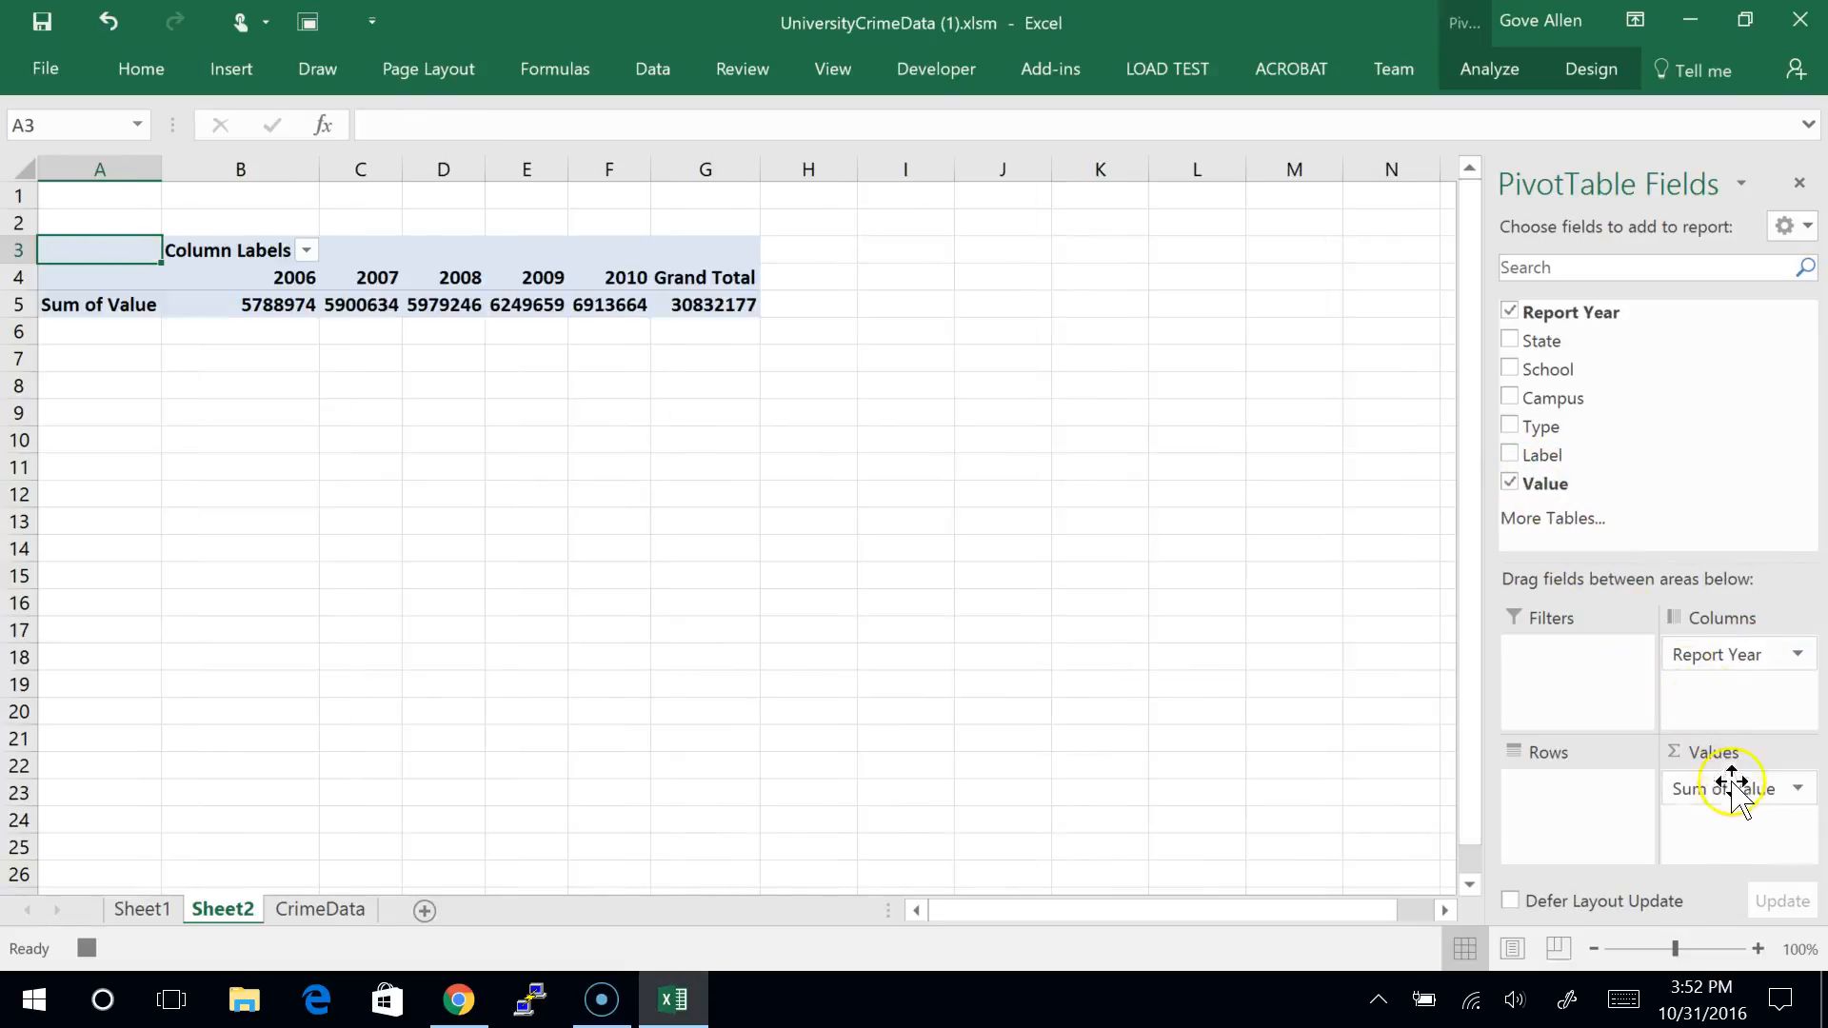
{"action": "left_click_drag", "start_coordinate": [1554, 371], "coordinate": [1616, 796]}
{"action": "left_click_drag", "start_coordinate": [1559, 400], "coordinate": [1603, 817]}
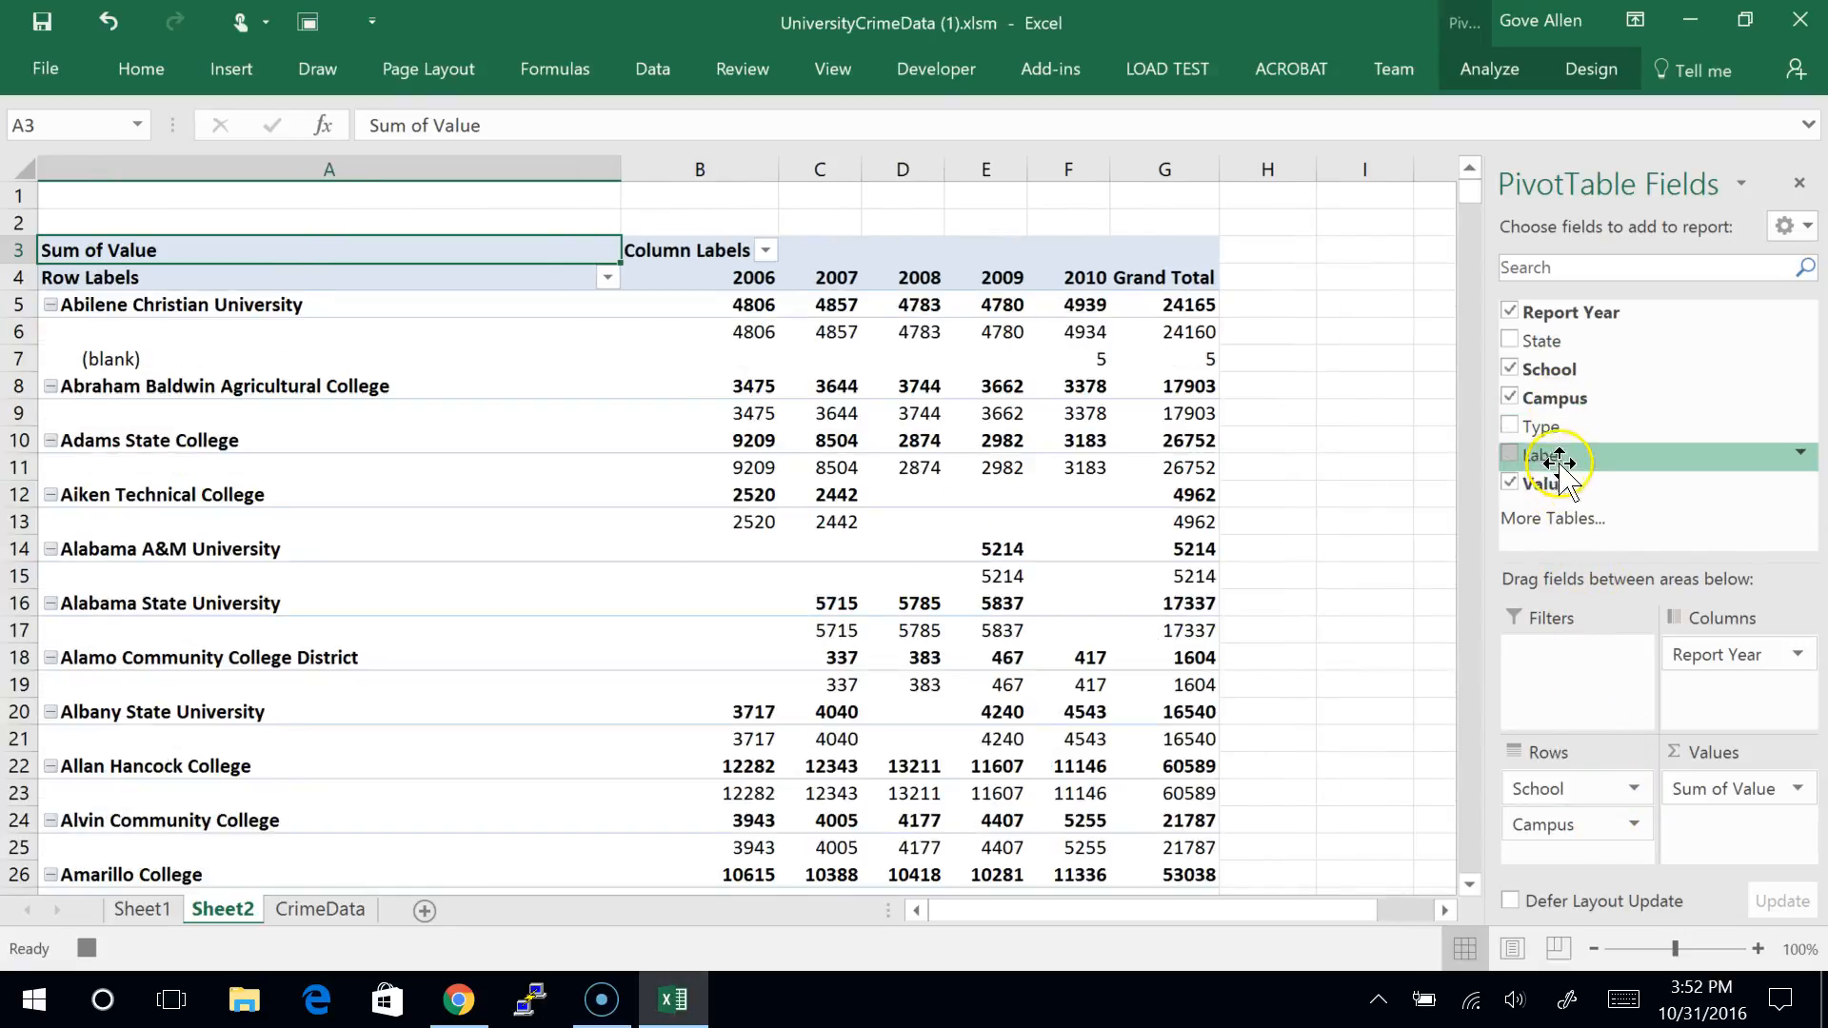
{"action": "left_click_drag", "start_coordinate": [1535, 342], "coordinate": [1583, 655]}
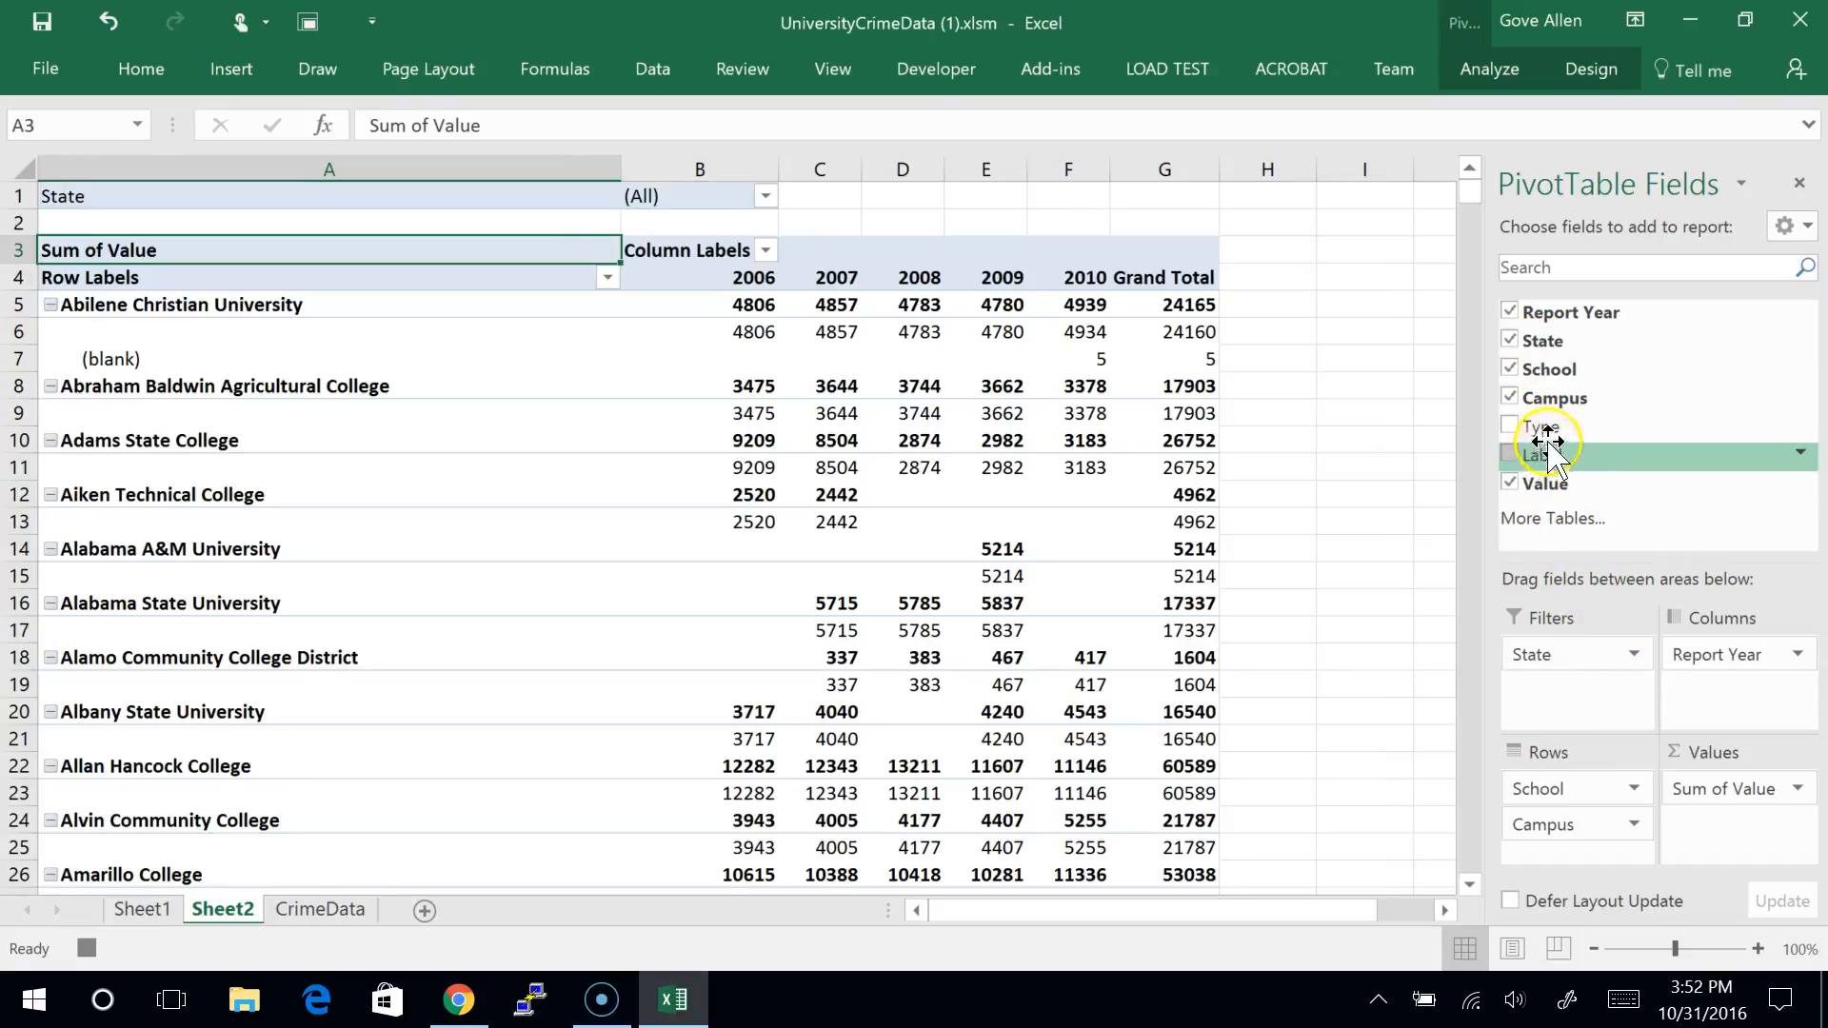
{"action": "left_click_drag", "start_coordinate": [1548, 454], "coordinate": [1599, 689]}
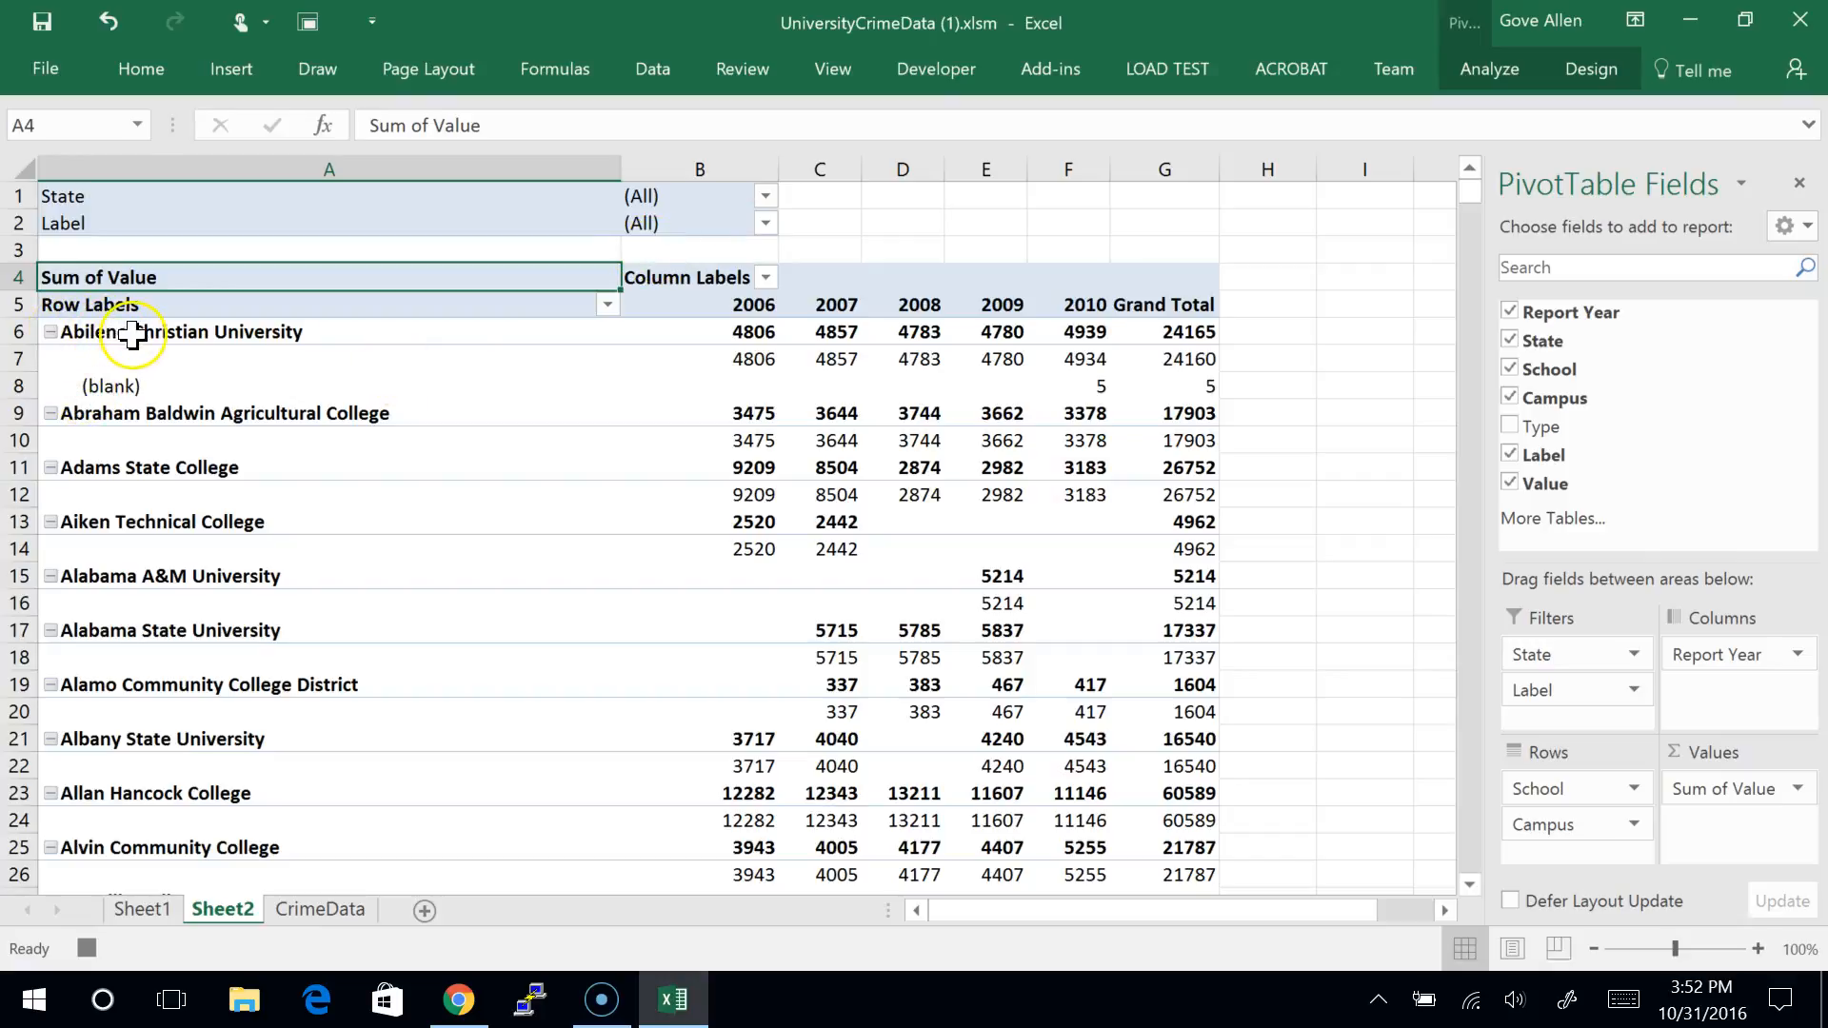
Step: Collapse the entire School field, starting from Abilene Christian University, to hide all campus rows
{"action": "right_click", "coordinate": [113, 306]}
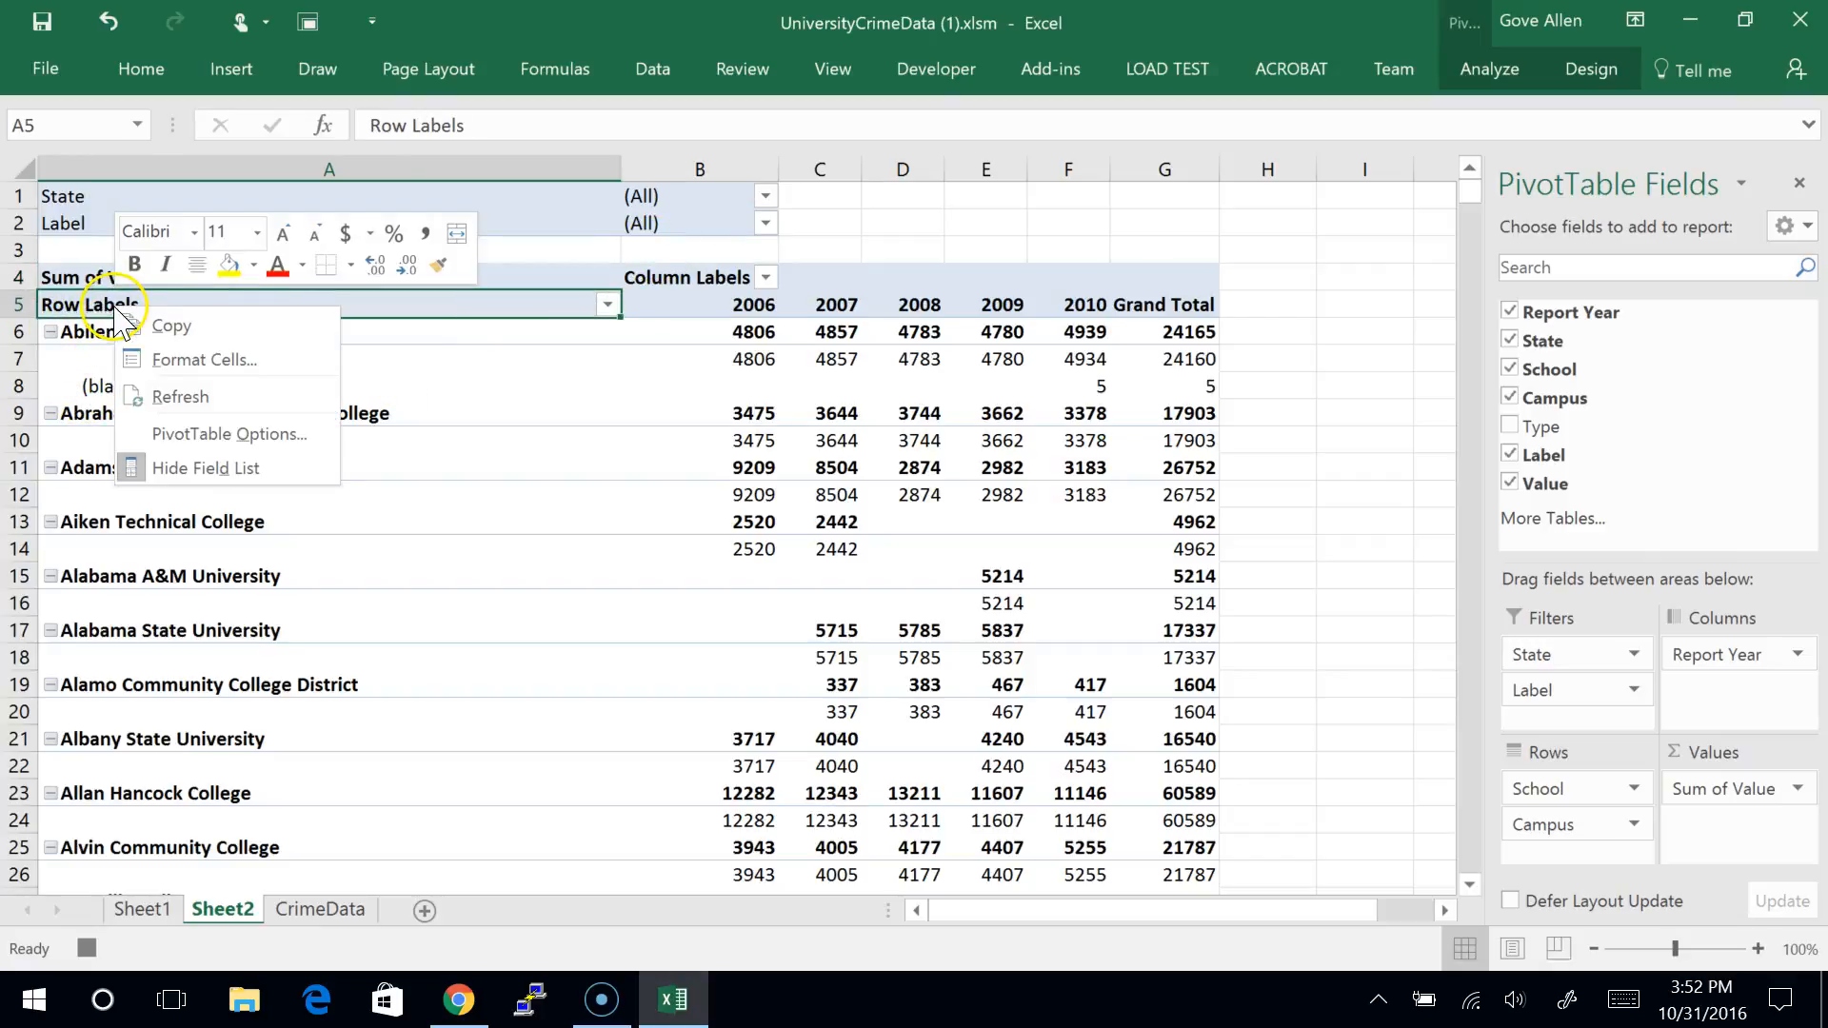
{"action": "left_click", "coordinate": [114, 335]}
{"action": "left_click", "coordinate": [119, 338]}
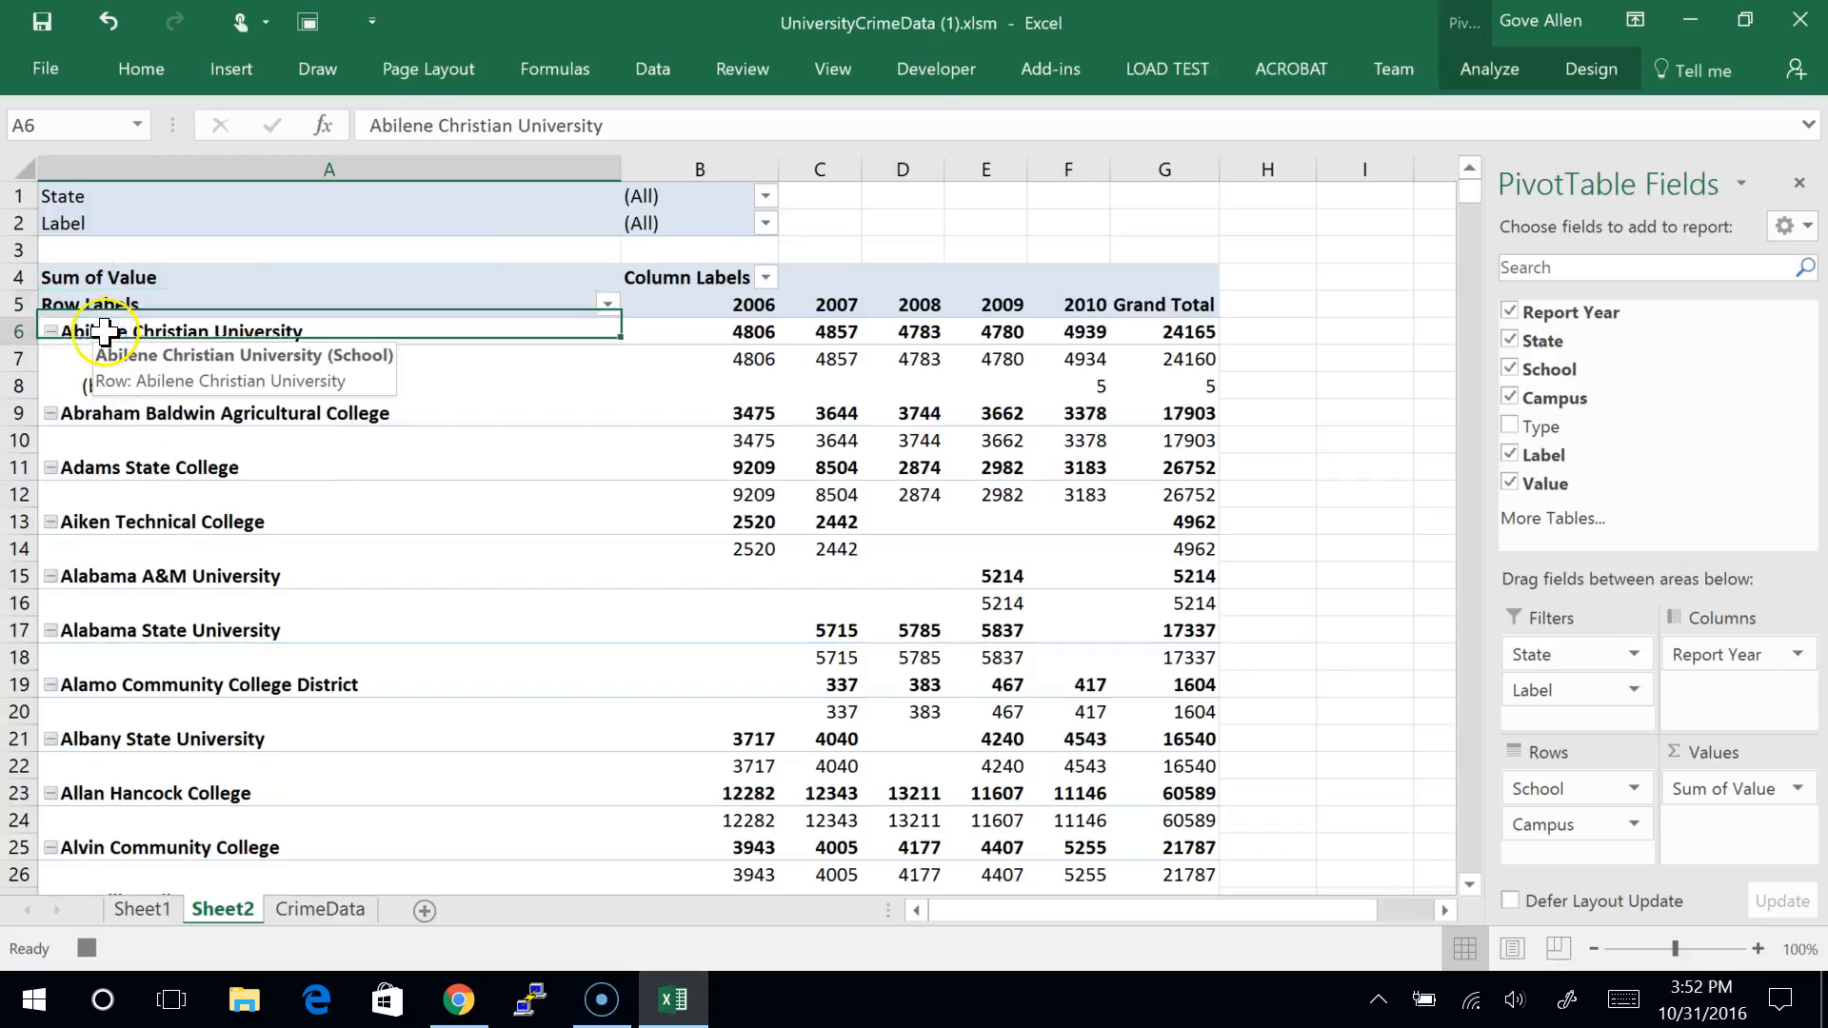
{"action": "right_click", "coordinate": [159, 334]}
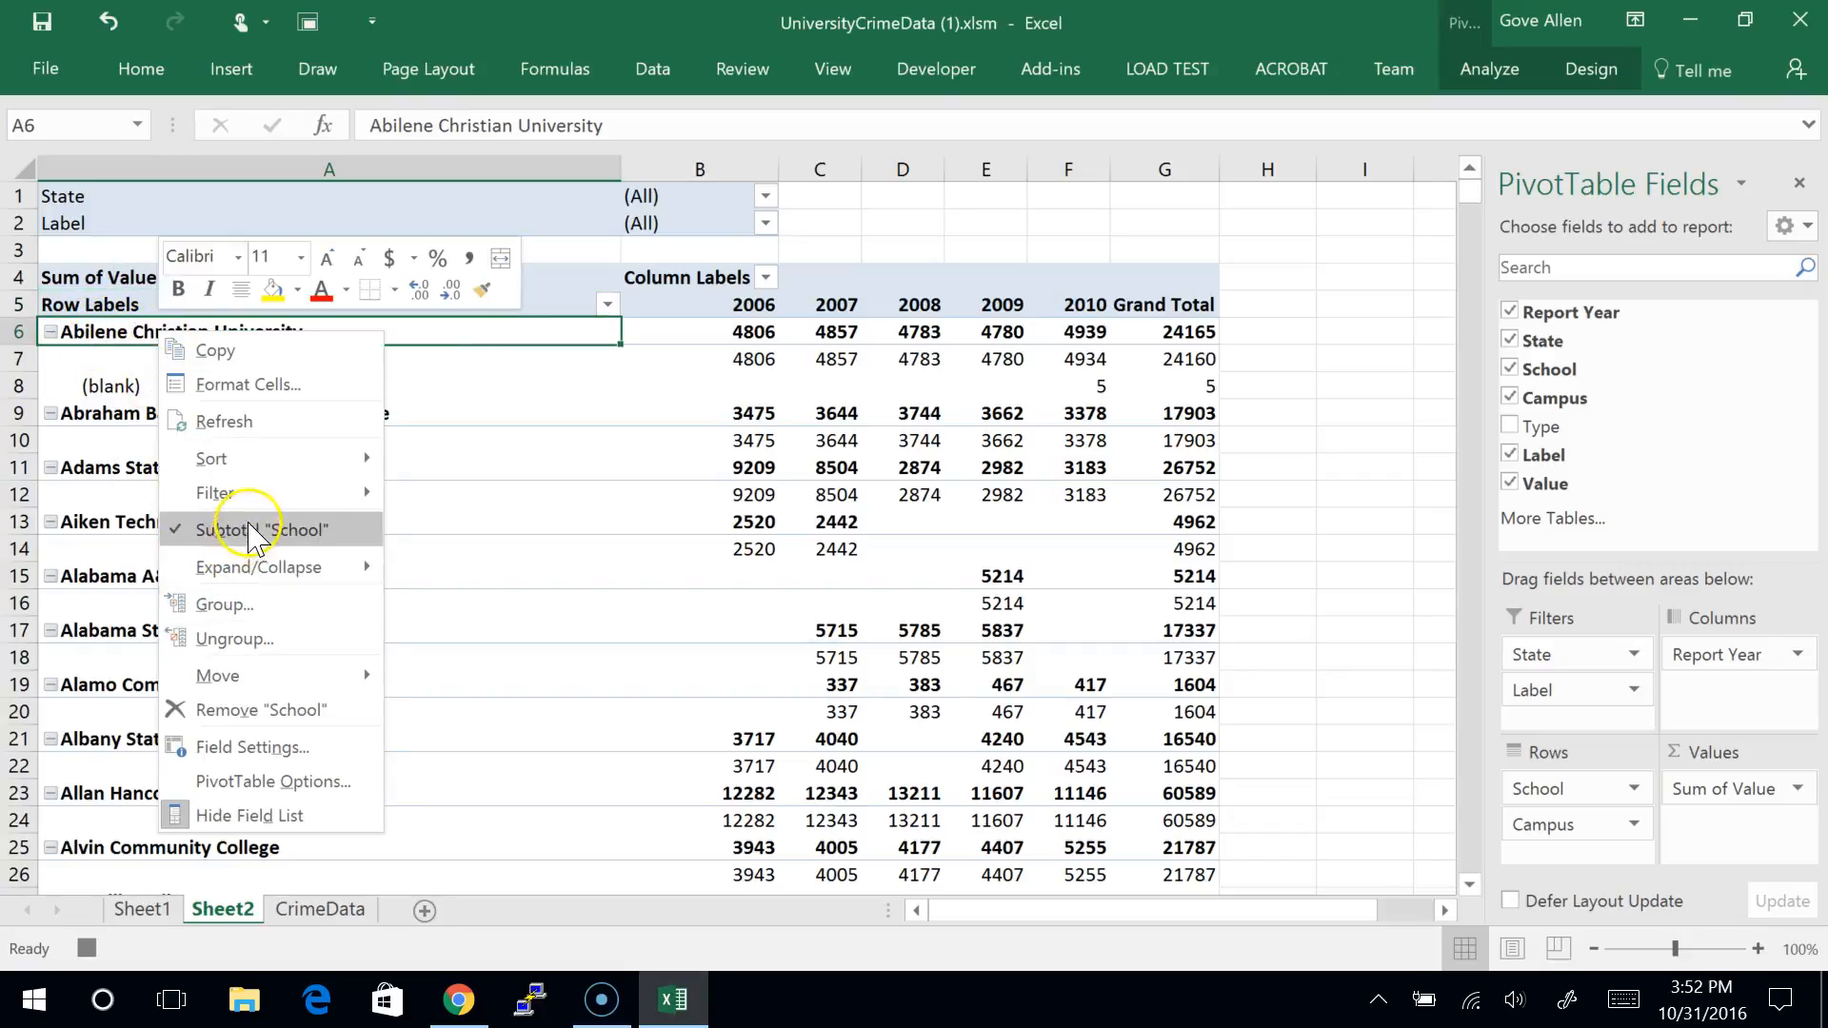
{"action": "mouse_move", "coordinate": [255, 573]}
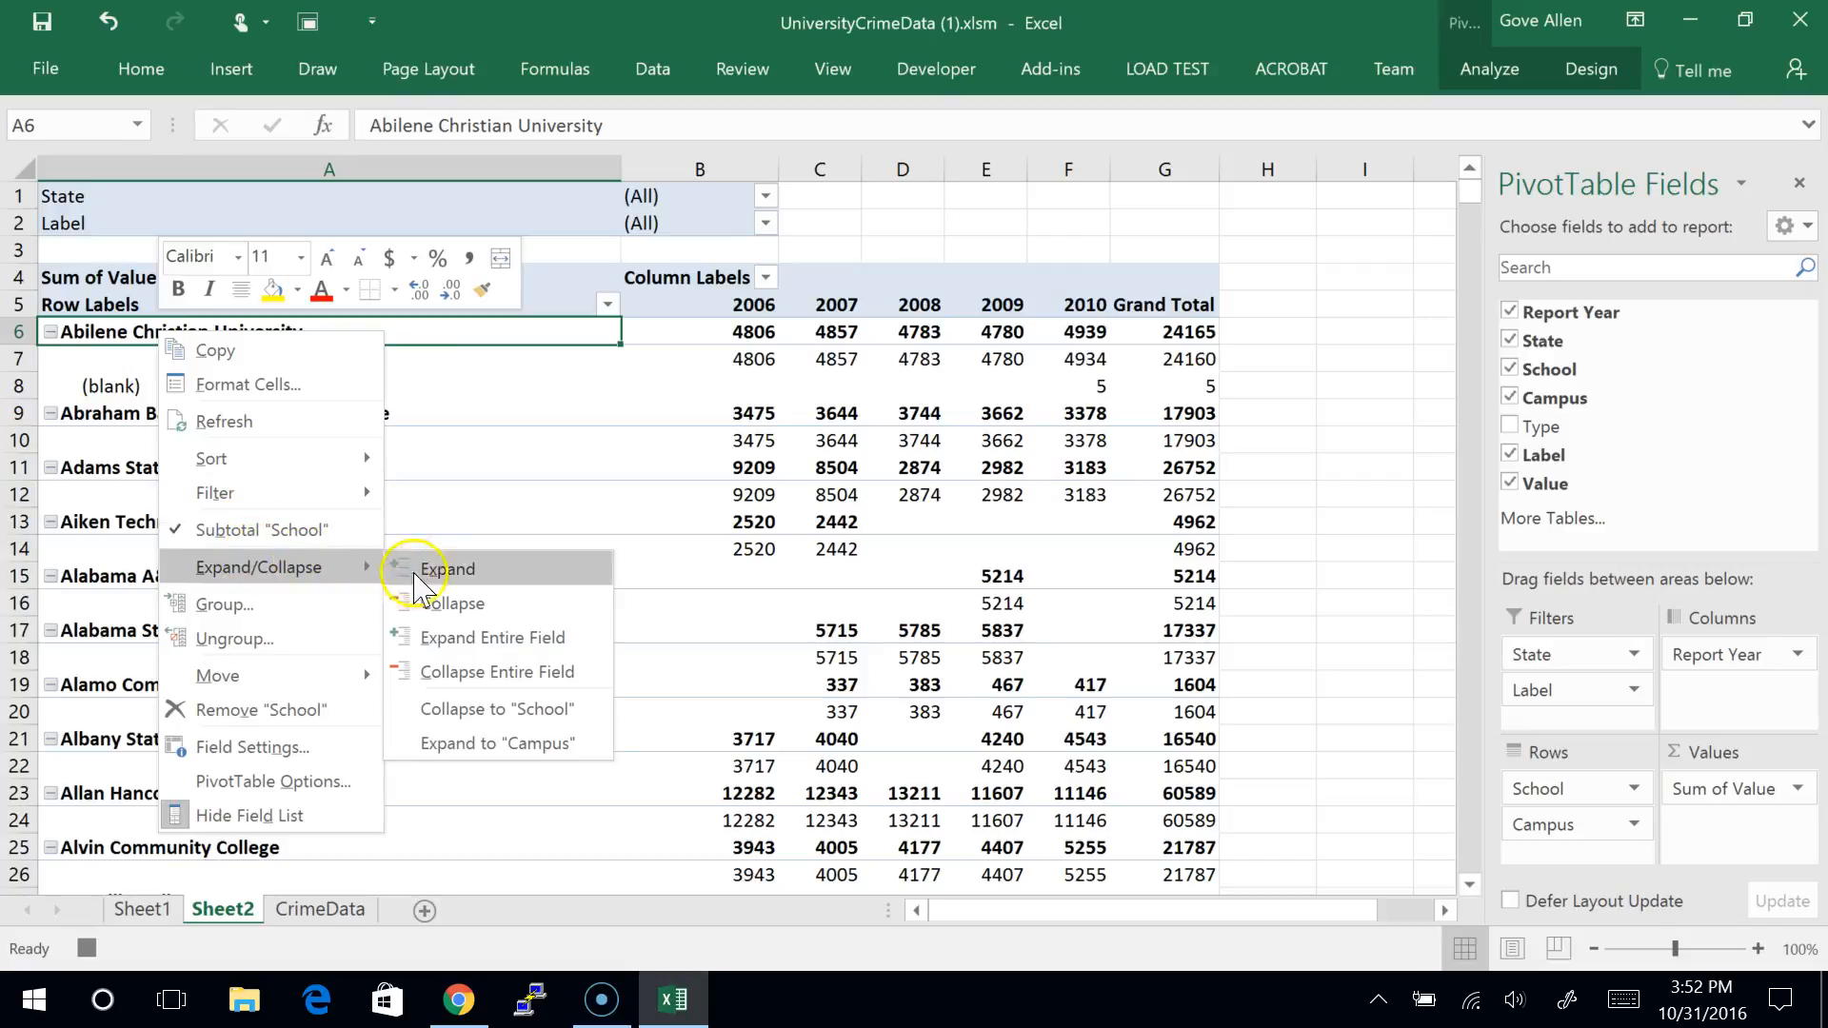
{"action": "left_click", "coordinate": [447, 673]}
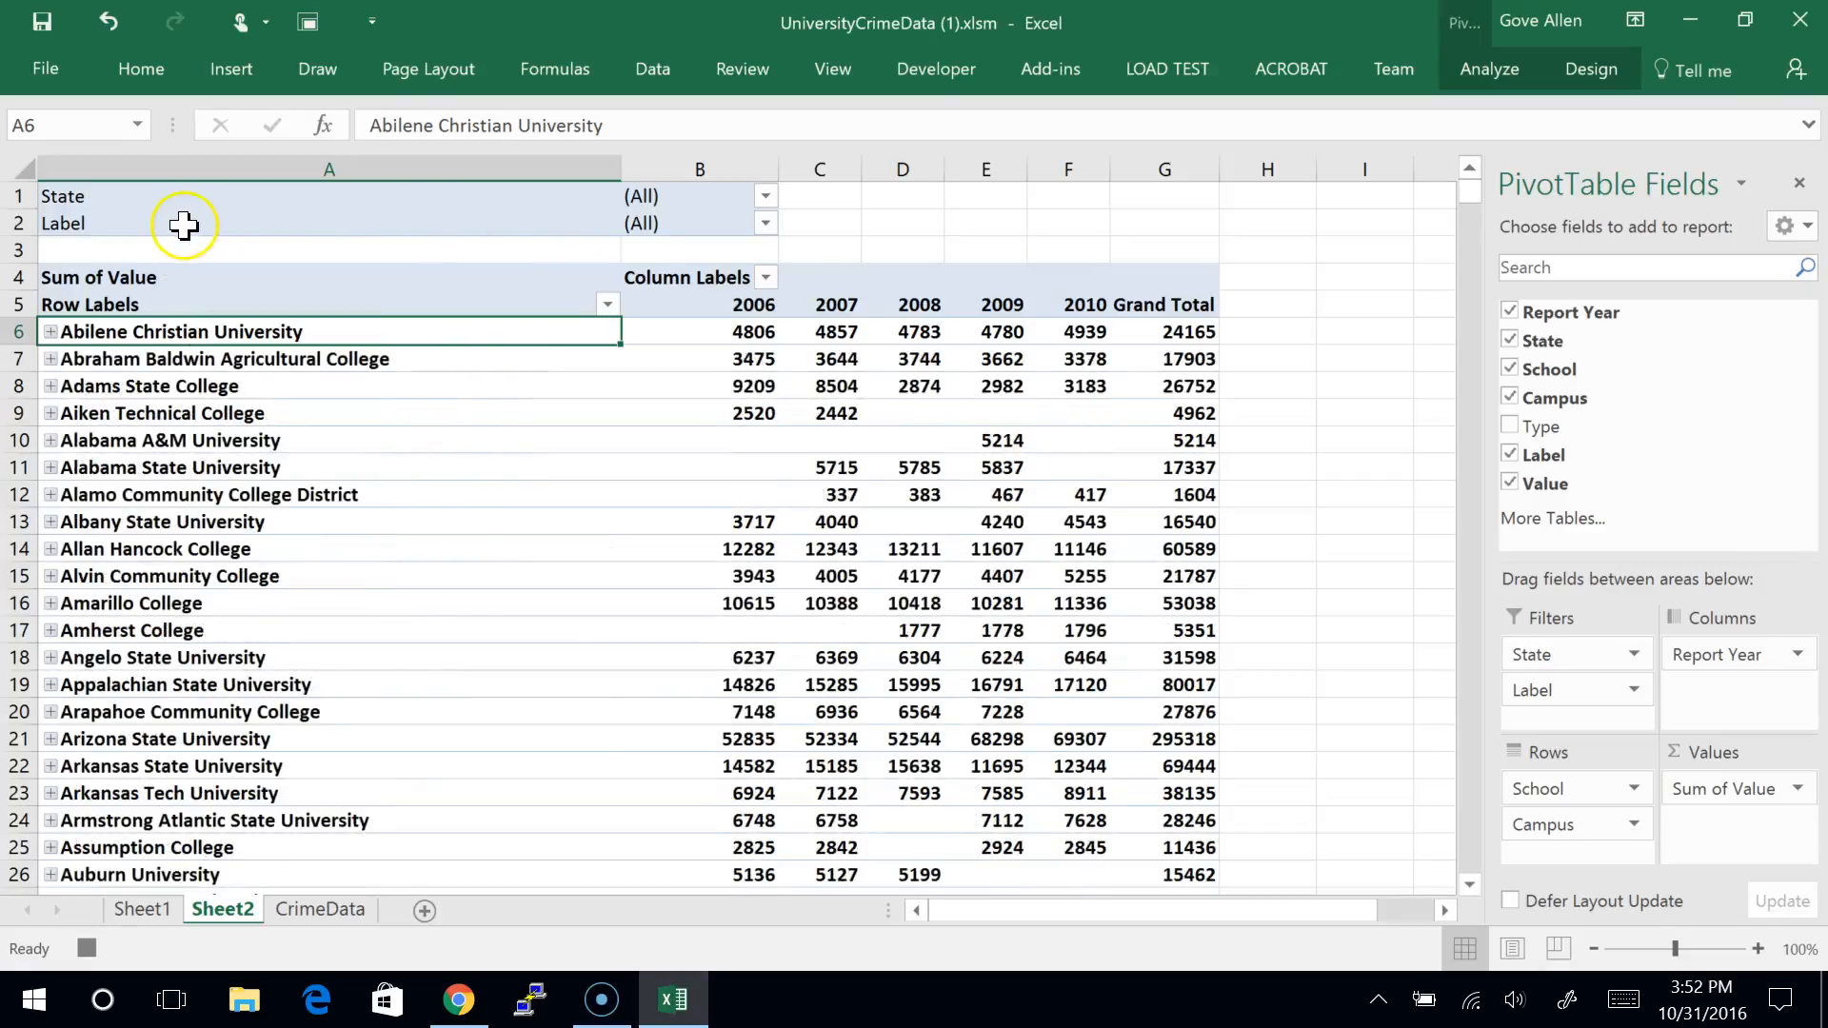
Step: Set the Label report filter to Arson and look over the arson figures by school
{"action": "left_click", "coordinate": [766, 224]}
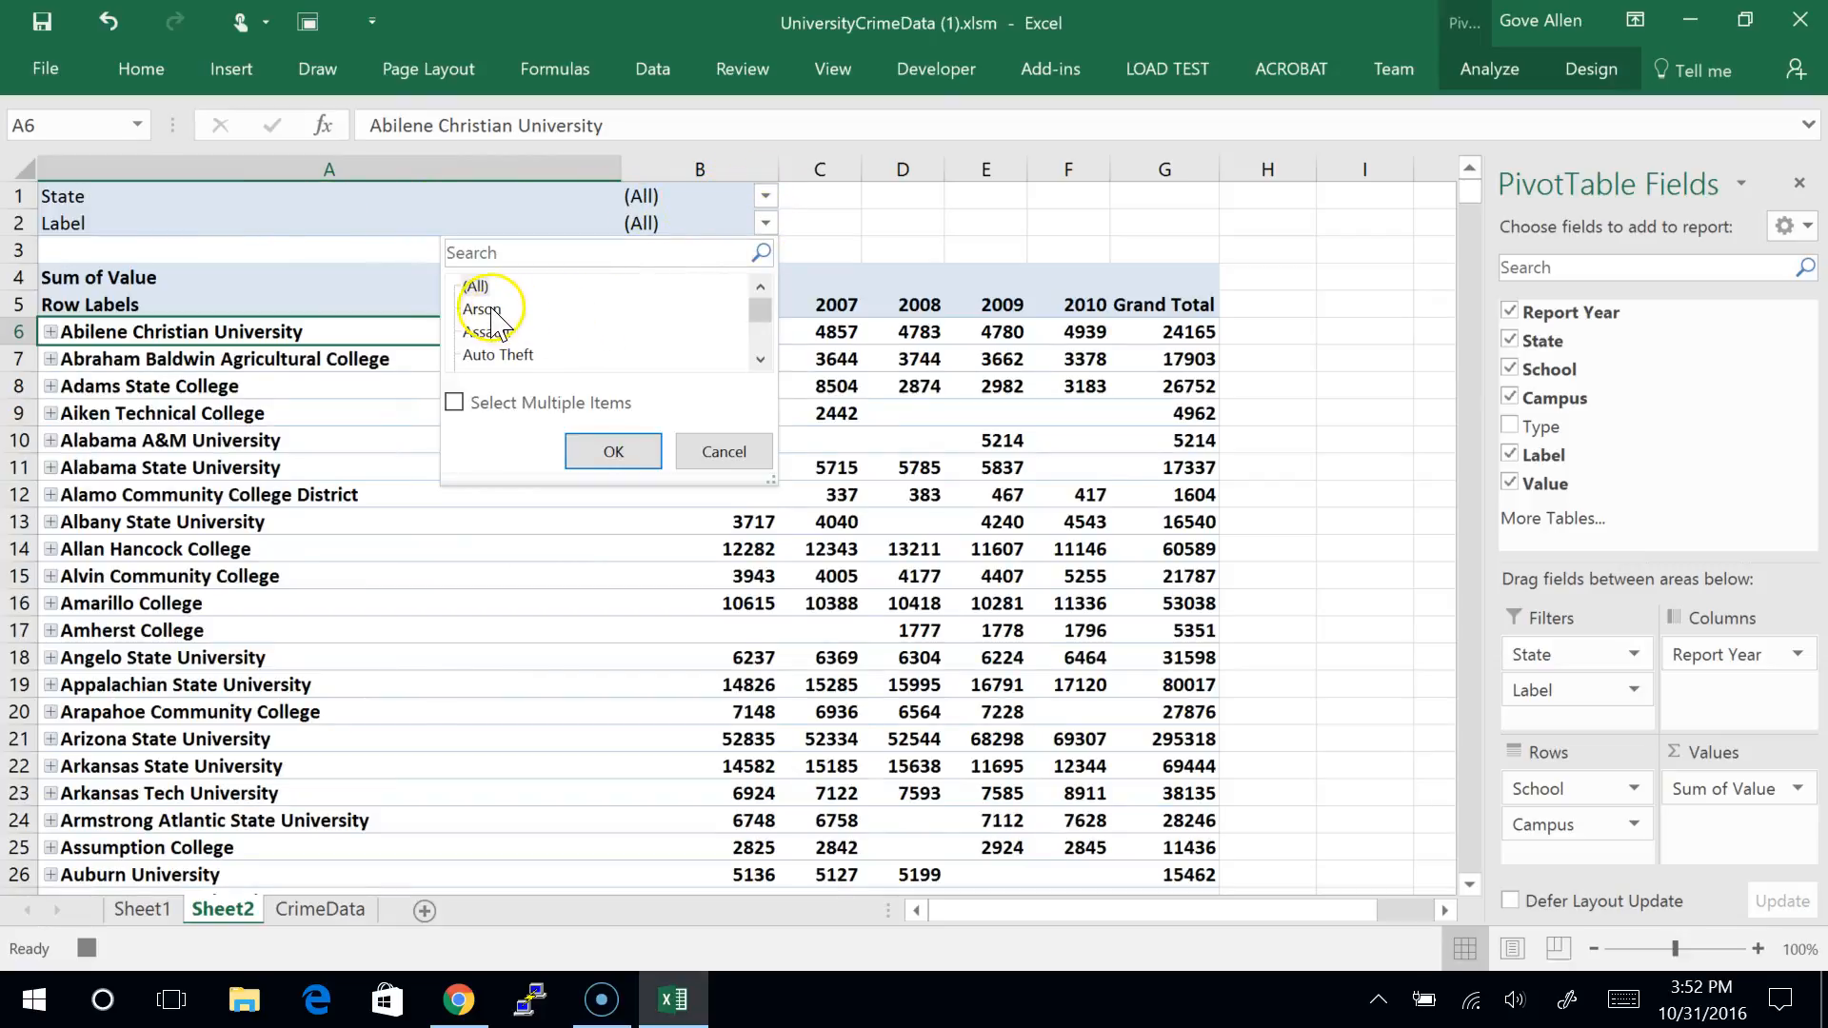
{"action": "left_click", "coordinate": [609, 449]}
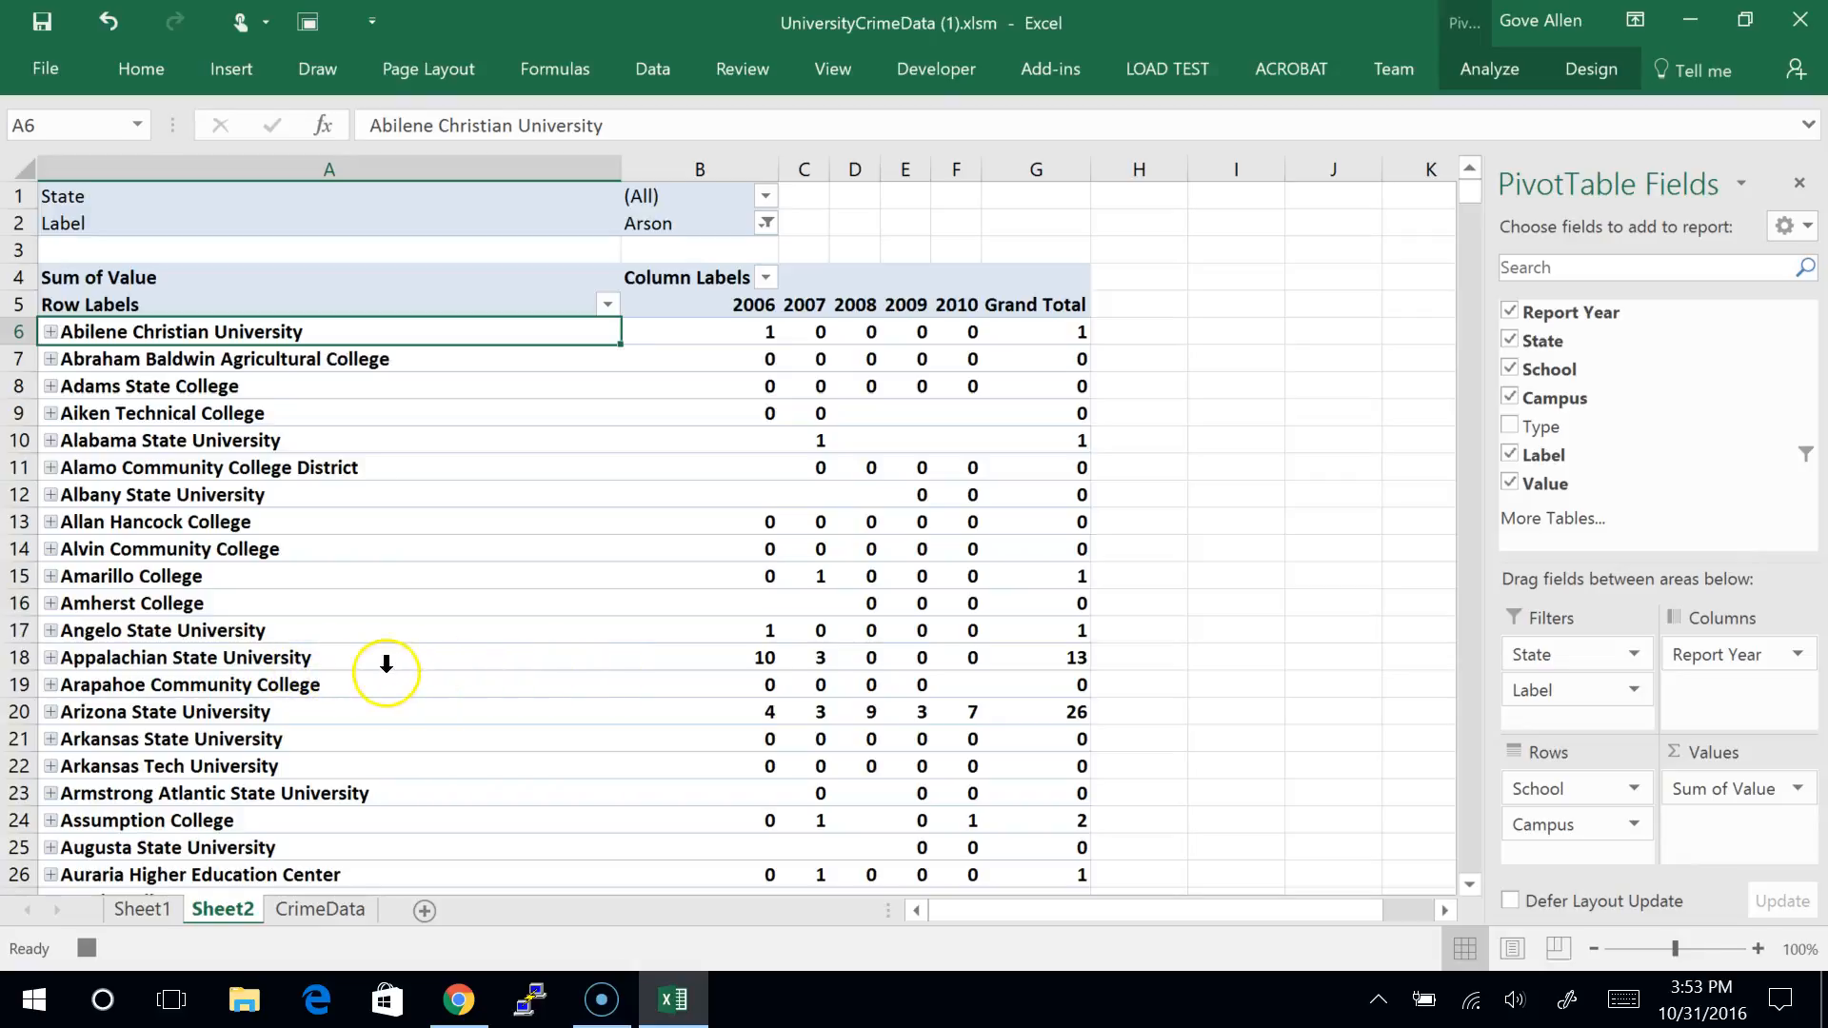
{"action": "mouse_move", "coordinate": [762, 663]}
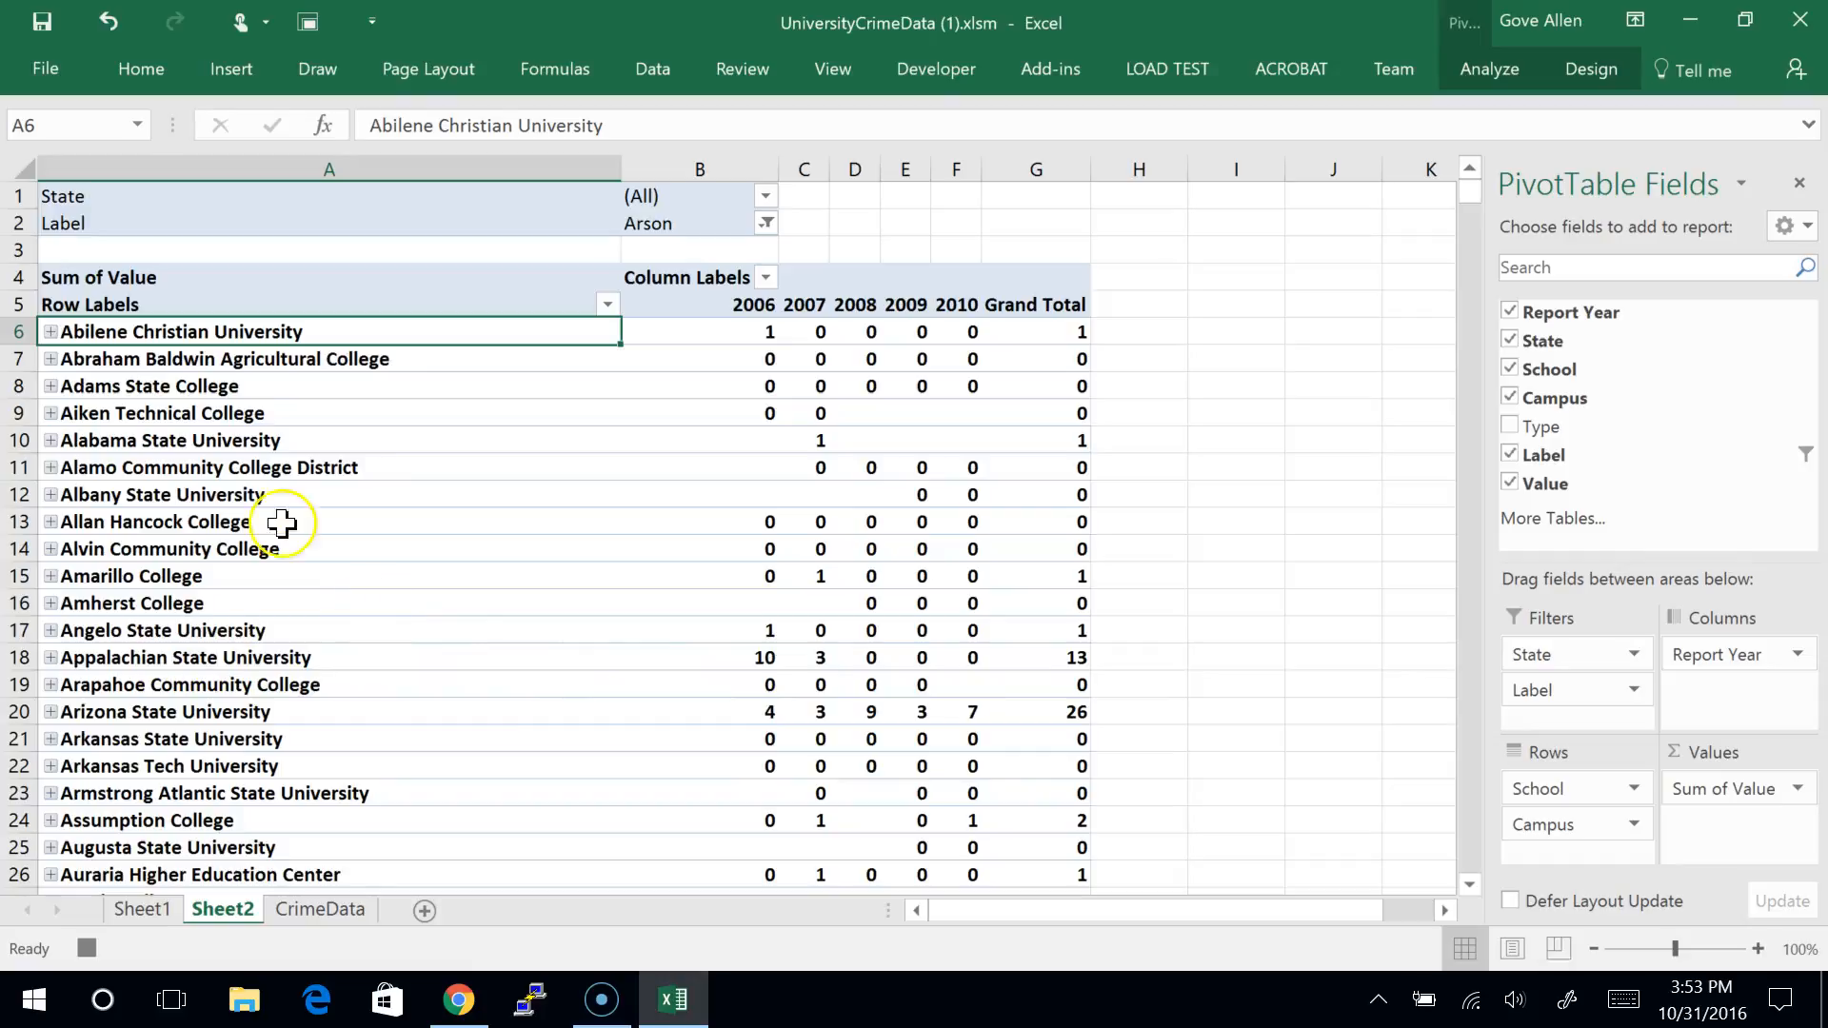
{"action": "scroll", "coordinate": [91, 663], "scroll_direction": "down", "scroll_amount": 4}
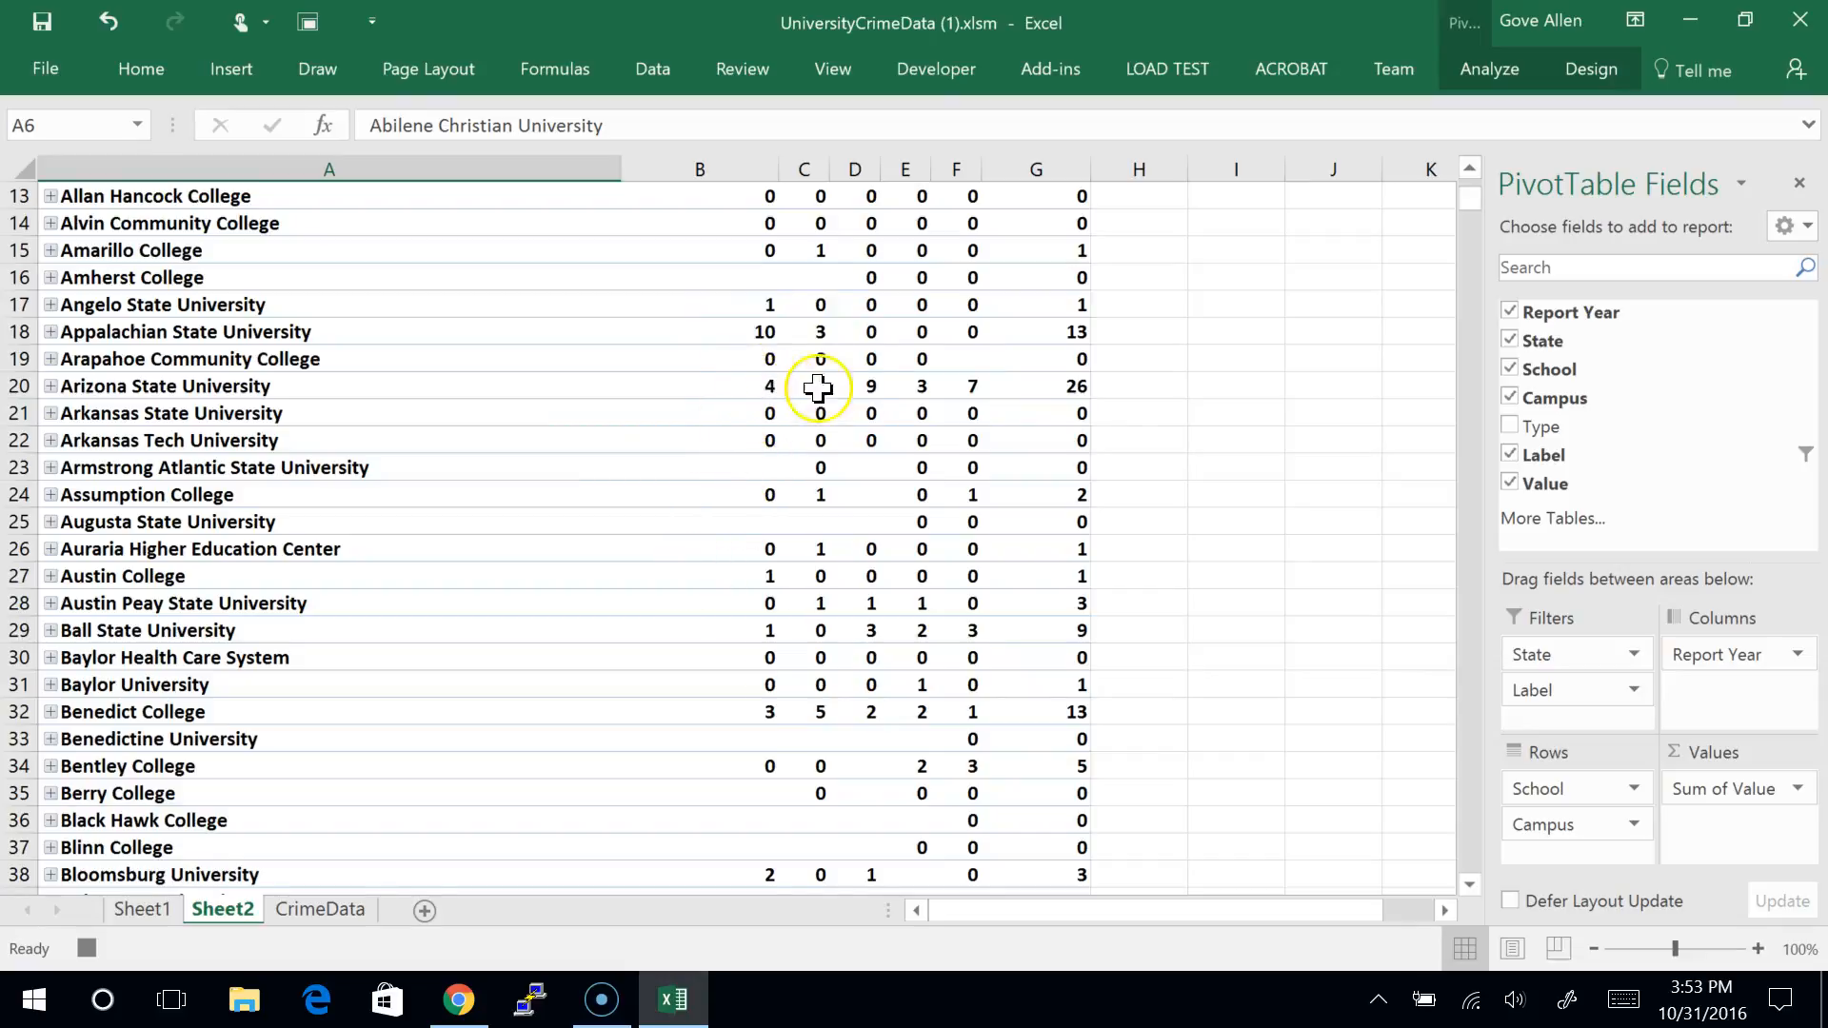
{"action": "mouse_move", "coordinate": [782, 388]}
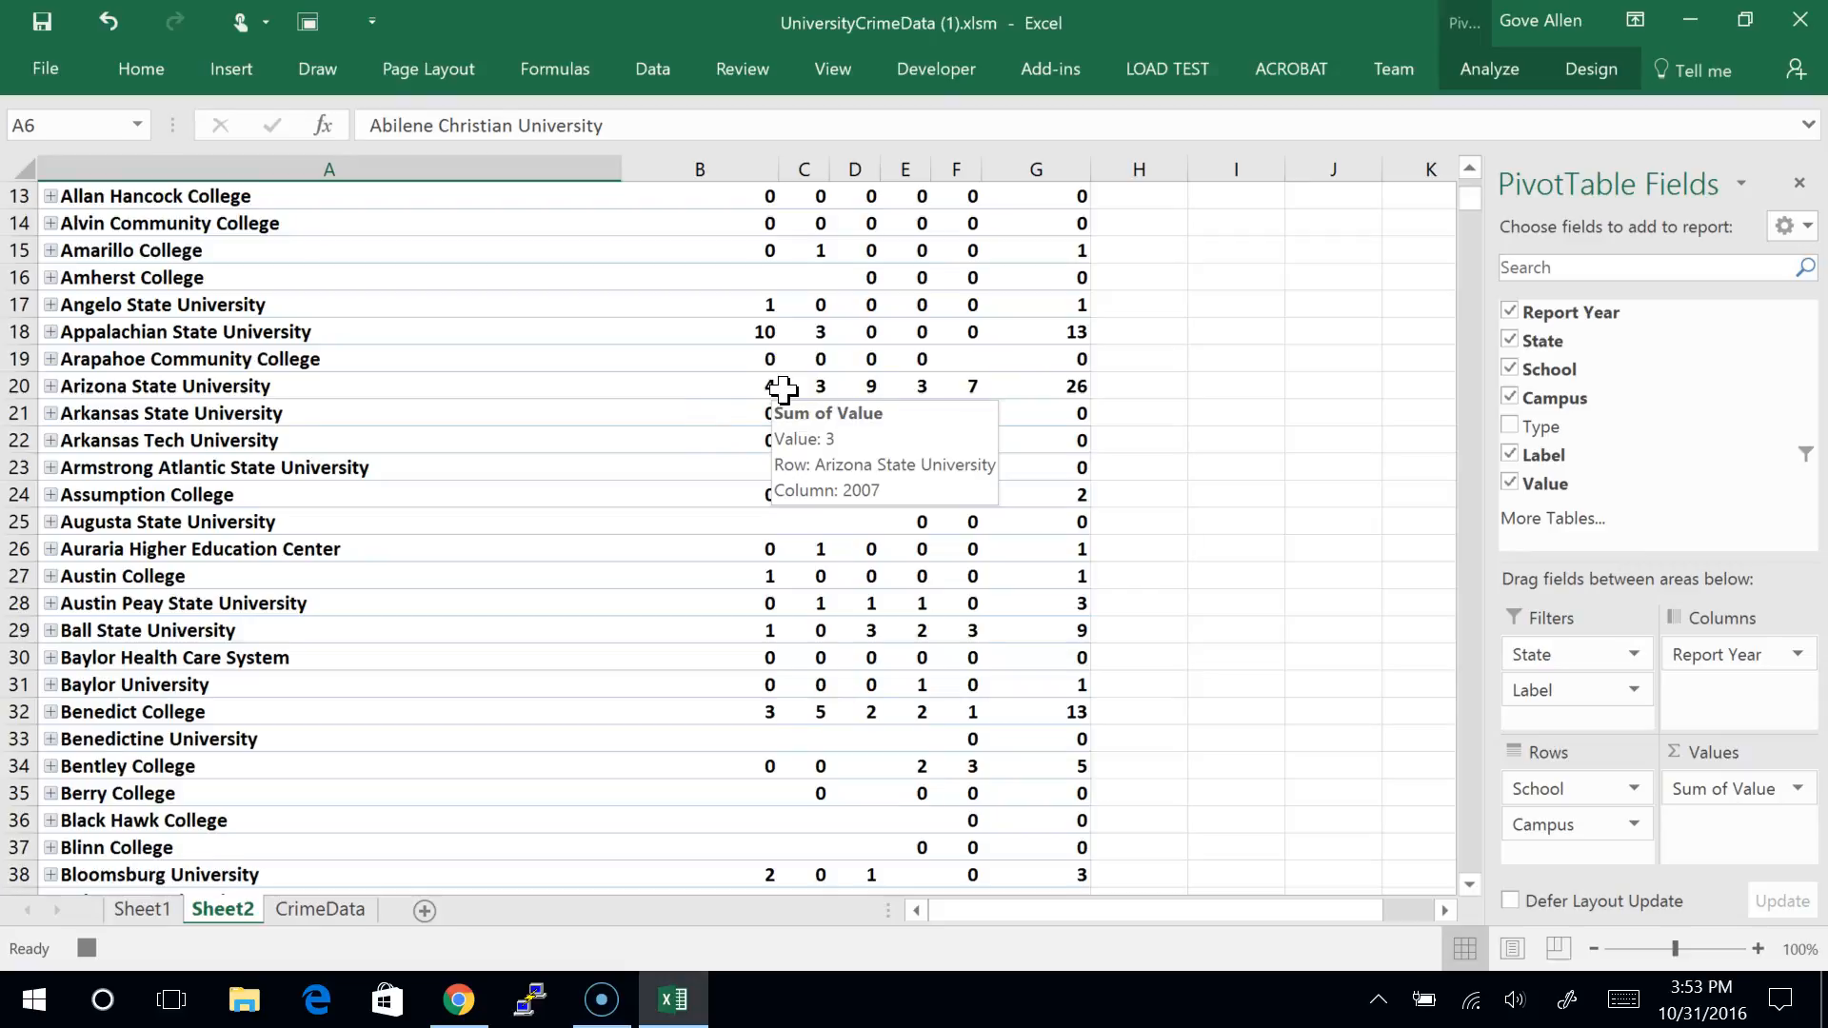
{"action": "scroll", "coordinate": [609, 362], "scroll_direction": "up", "scroll_amount": 4}
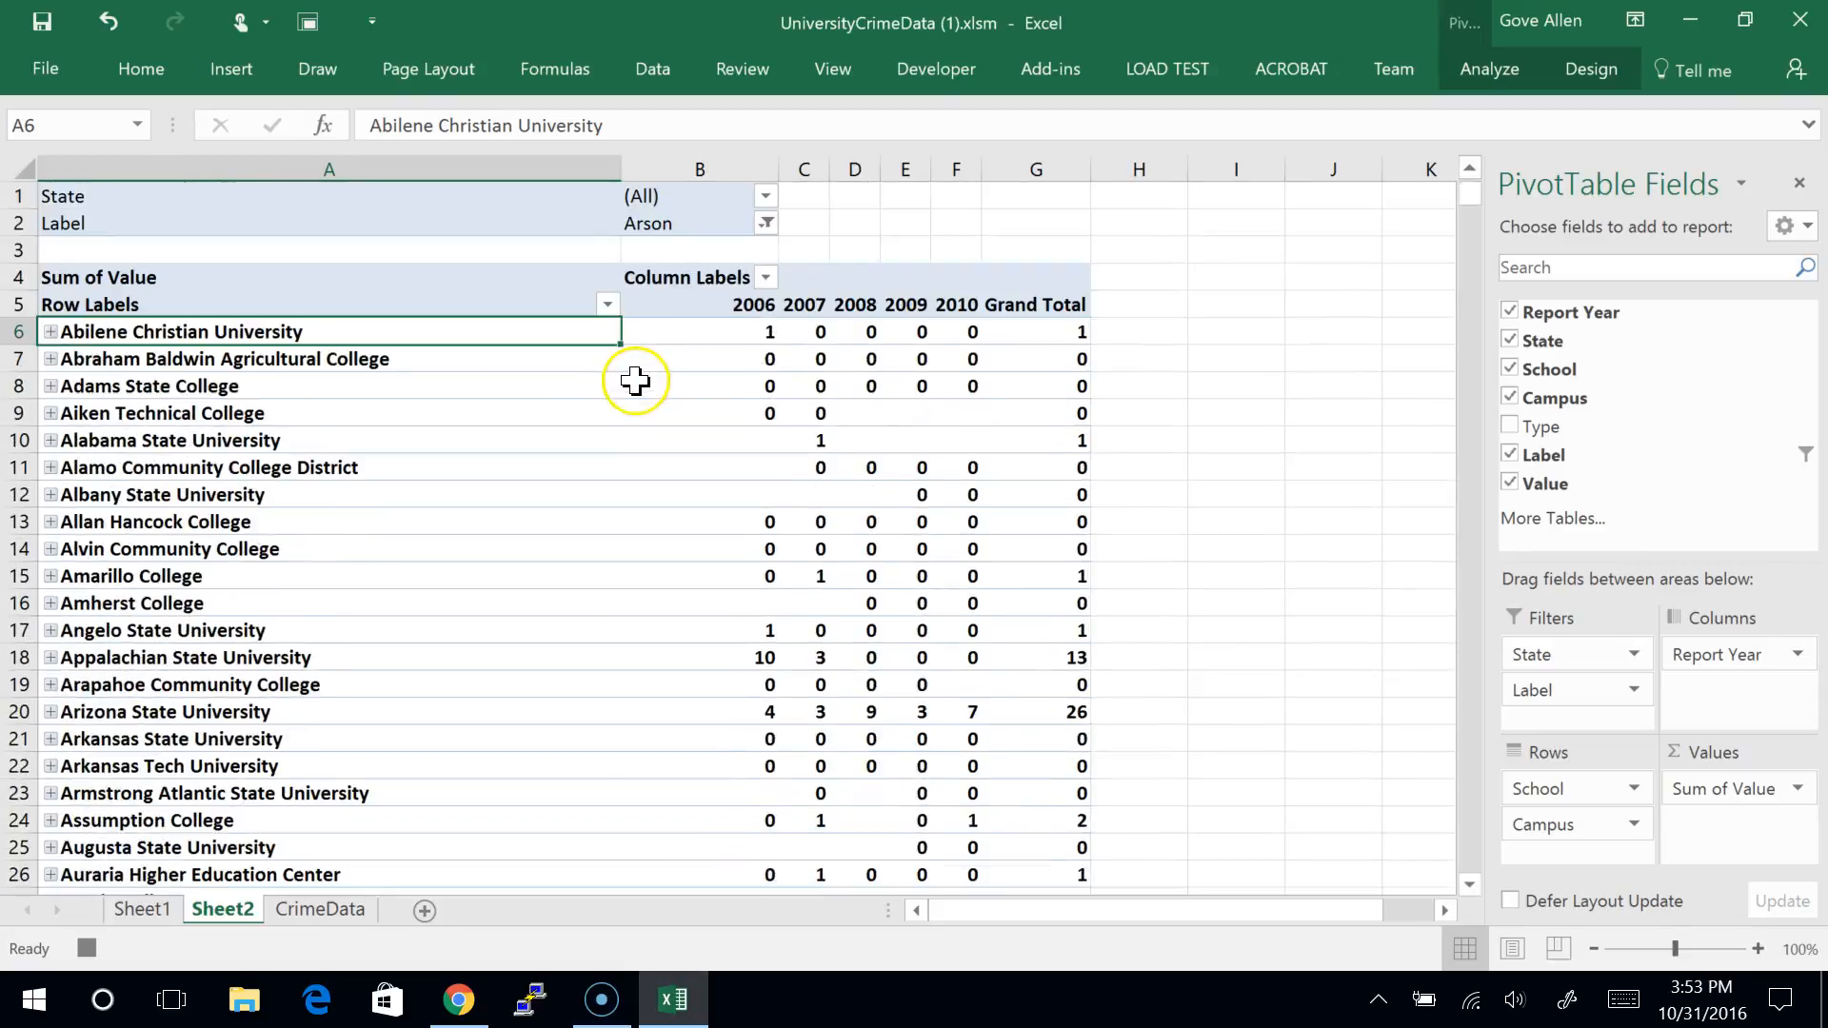
Step: Sort the schools by Grand Total in ascending order, and re-sort them from largest to smallest
{"action": "left_click", "coordinate": [1051, 335]}
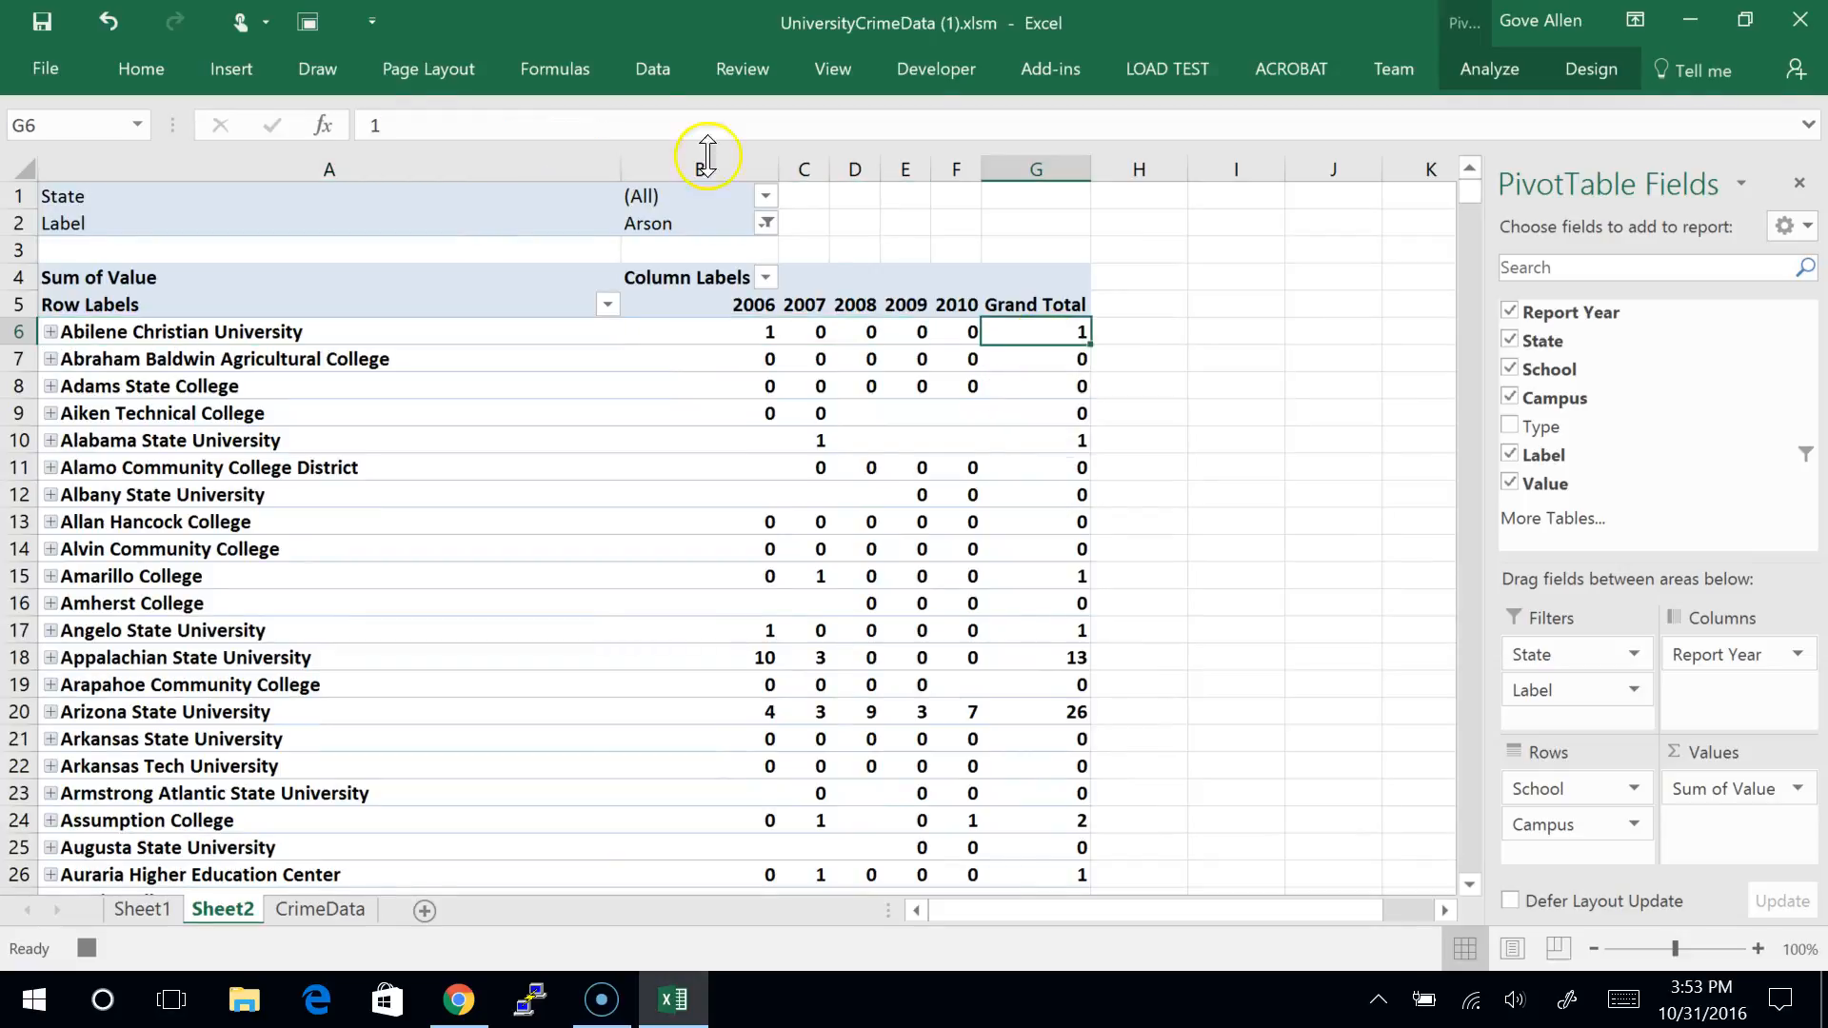
{"action": "left_click", "coordinate": [663, 72]}
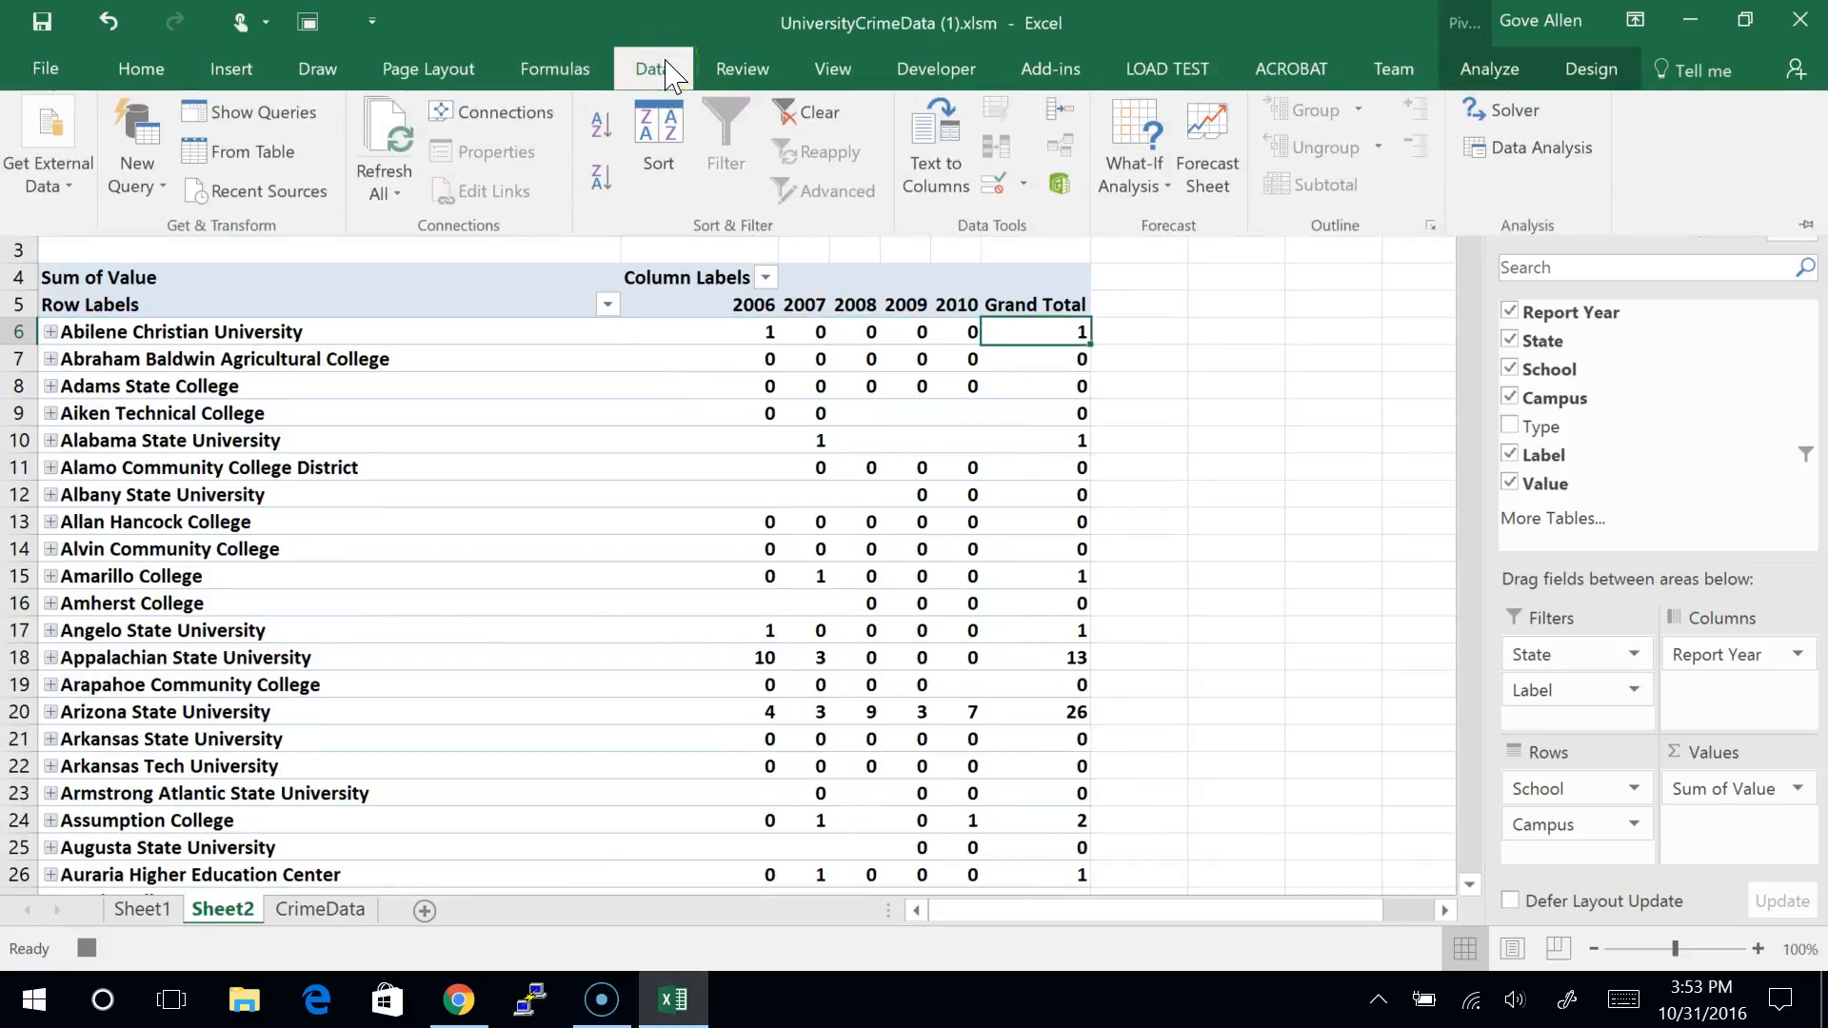
{"action": "left_click", "coordinate": [600, 133]}
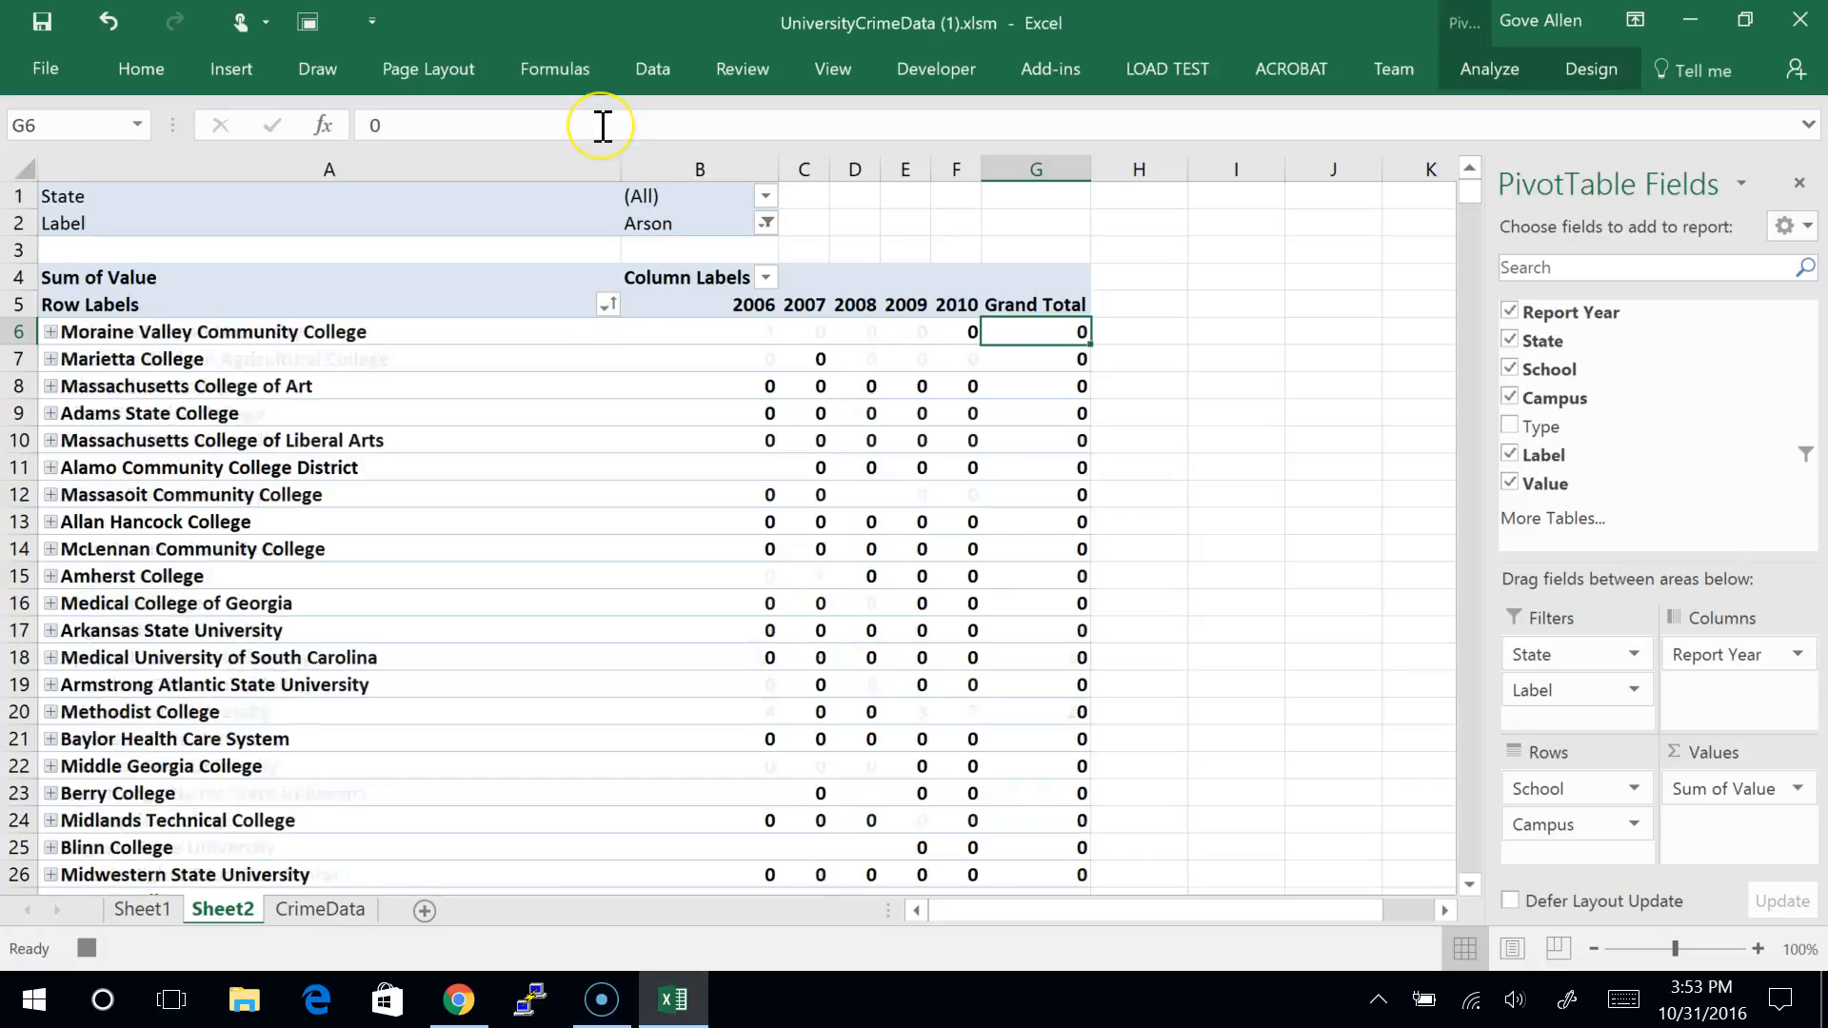
{"action": "left_click", "coordinate": [662, 72]}
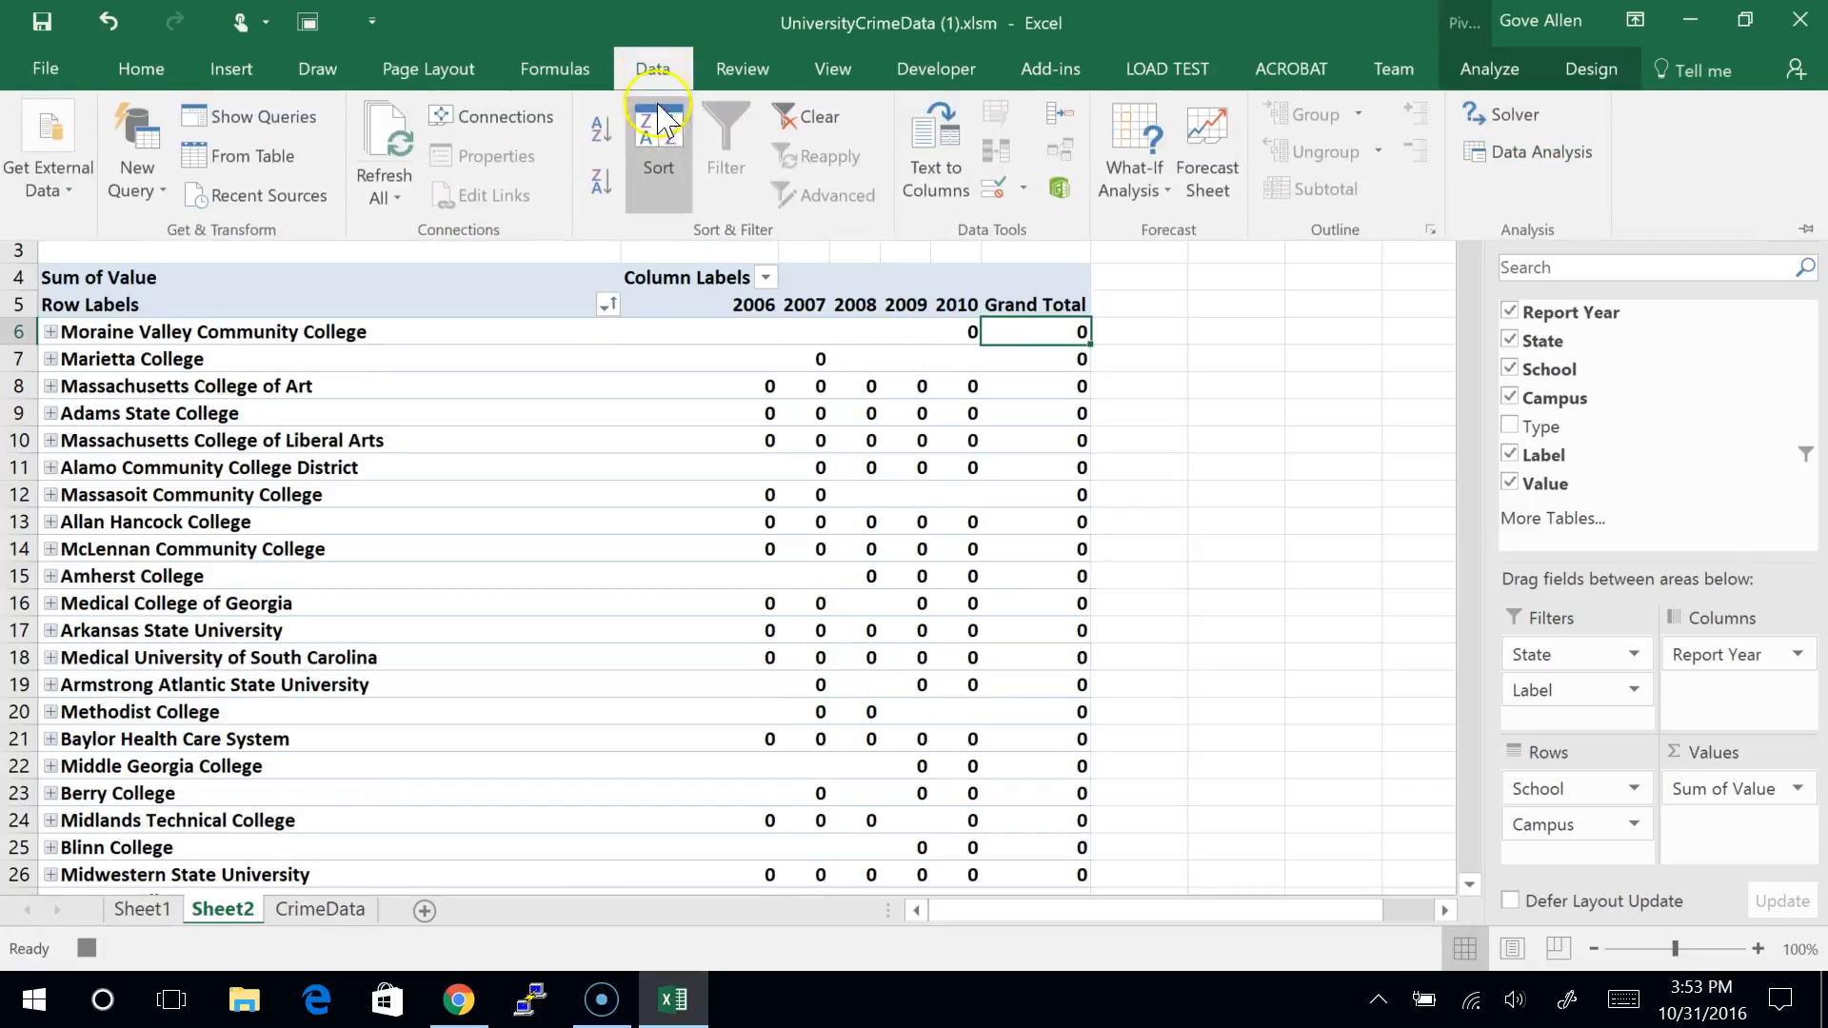
{"action": "left_click", "coordinate": [607, 180]}
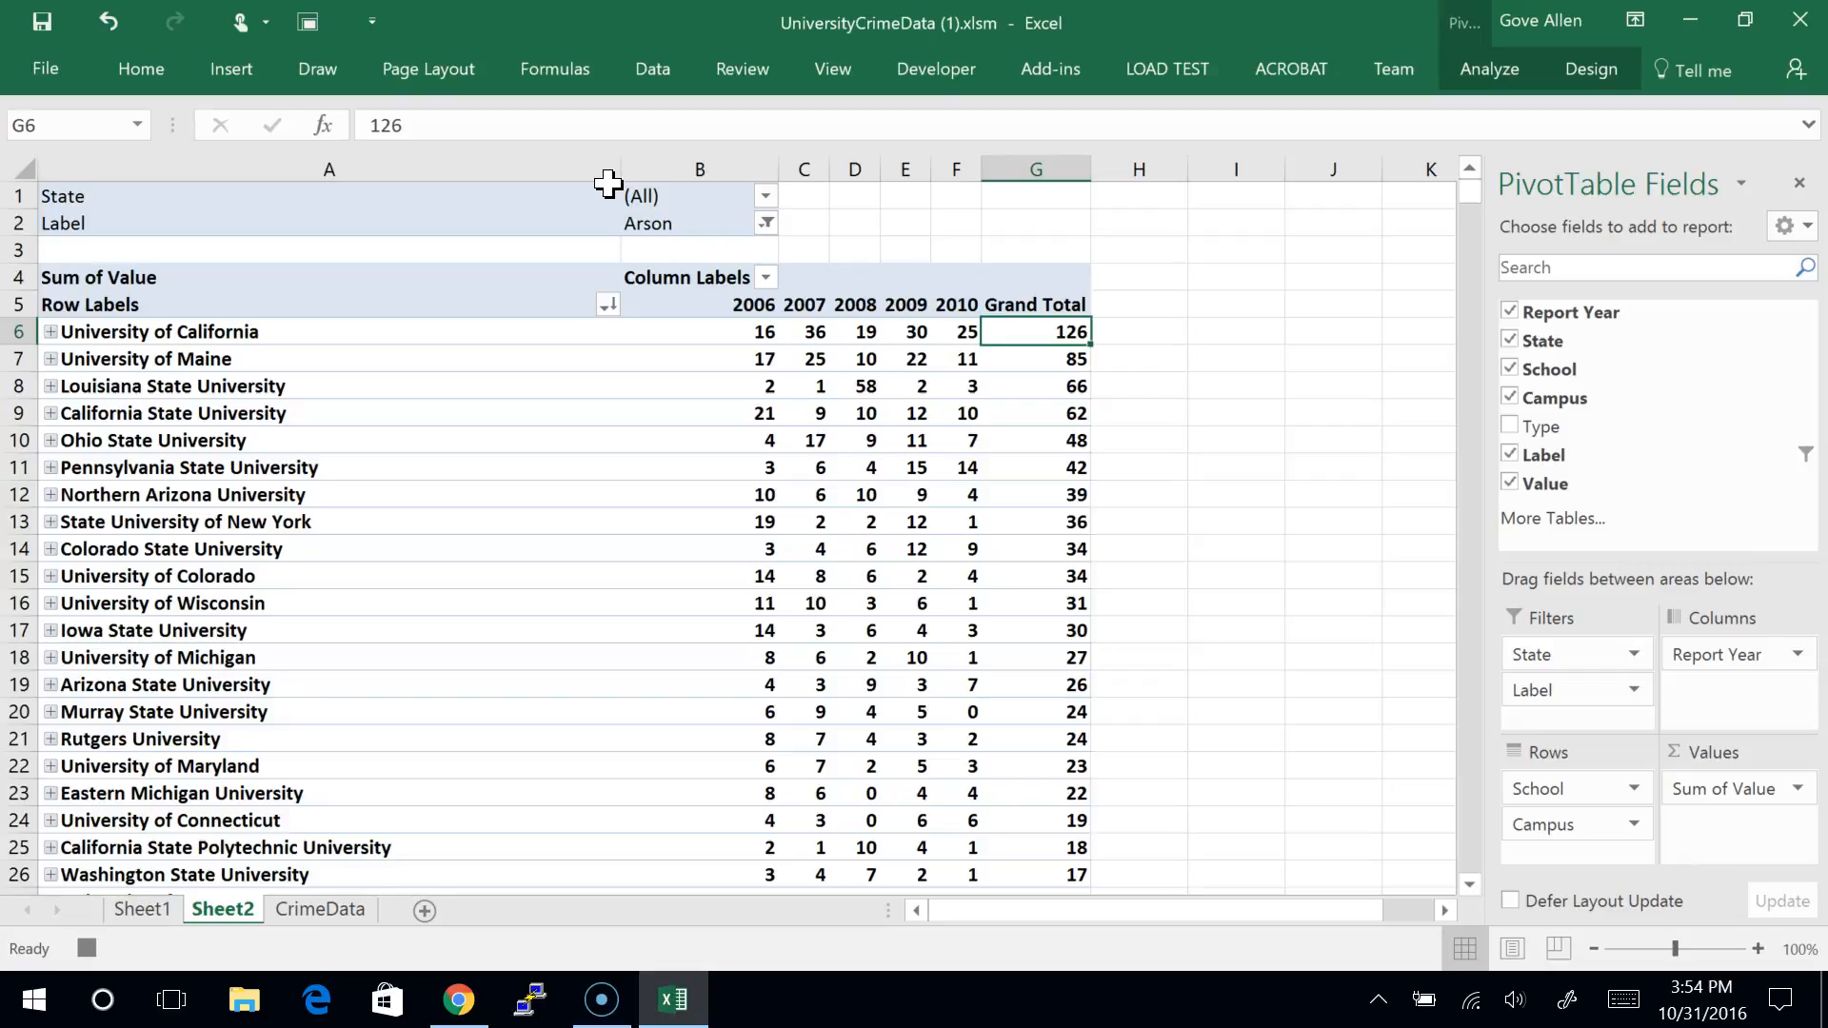
Step: Expand University of California to show its individual campuses, and stop recording the macro
{"action": "left_click", "coordinate": [50, 332]}
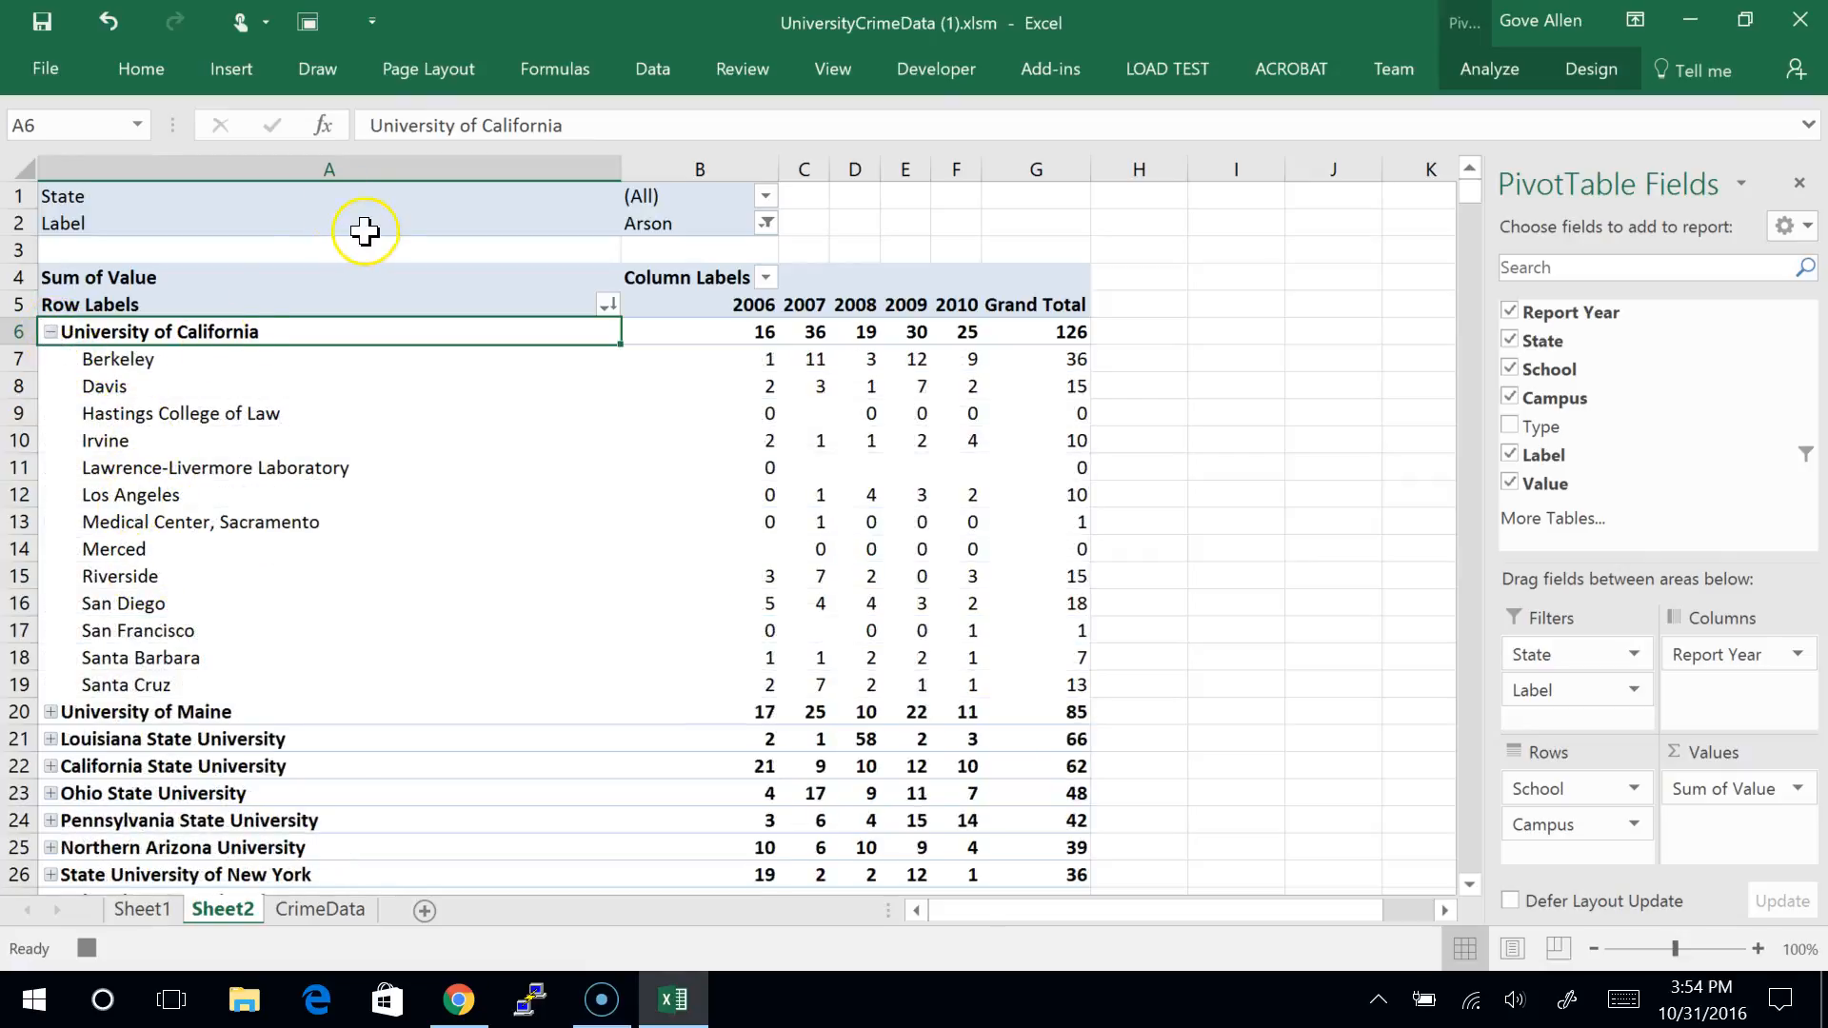
{"action": "left_click", "coordinate": [86, 948]}
{"action": "right_click", "coordinate": [155, 714]}
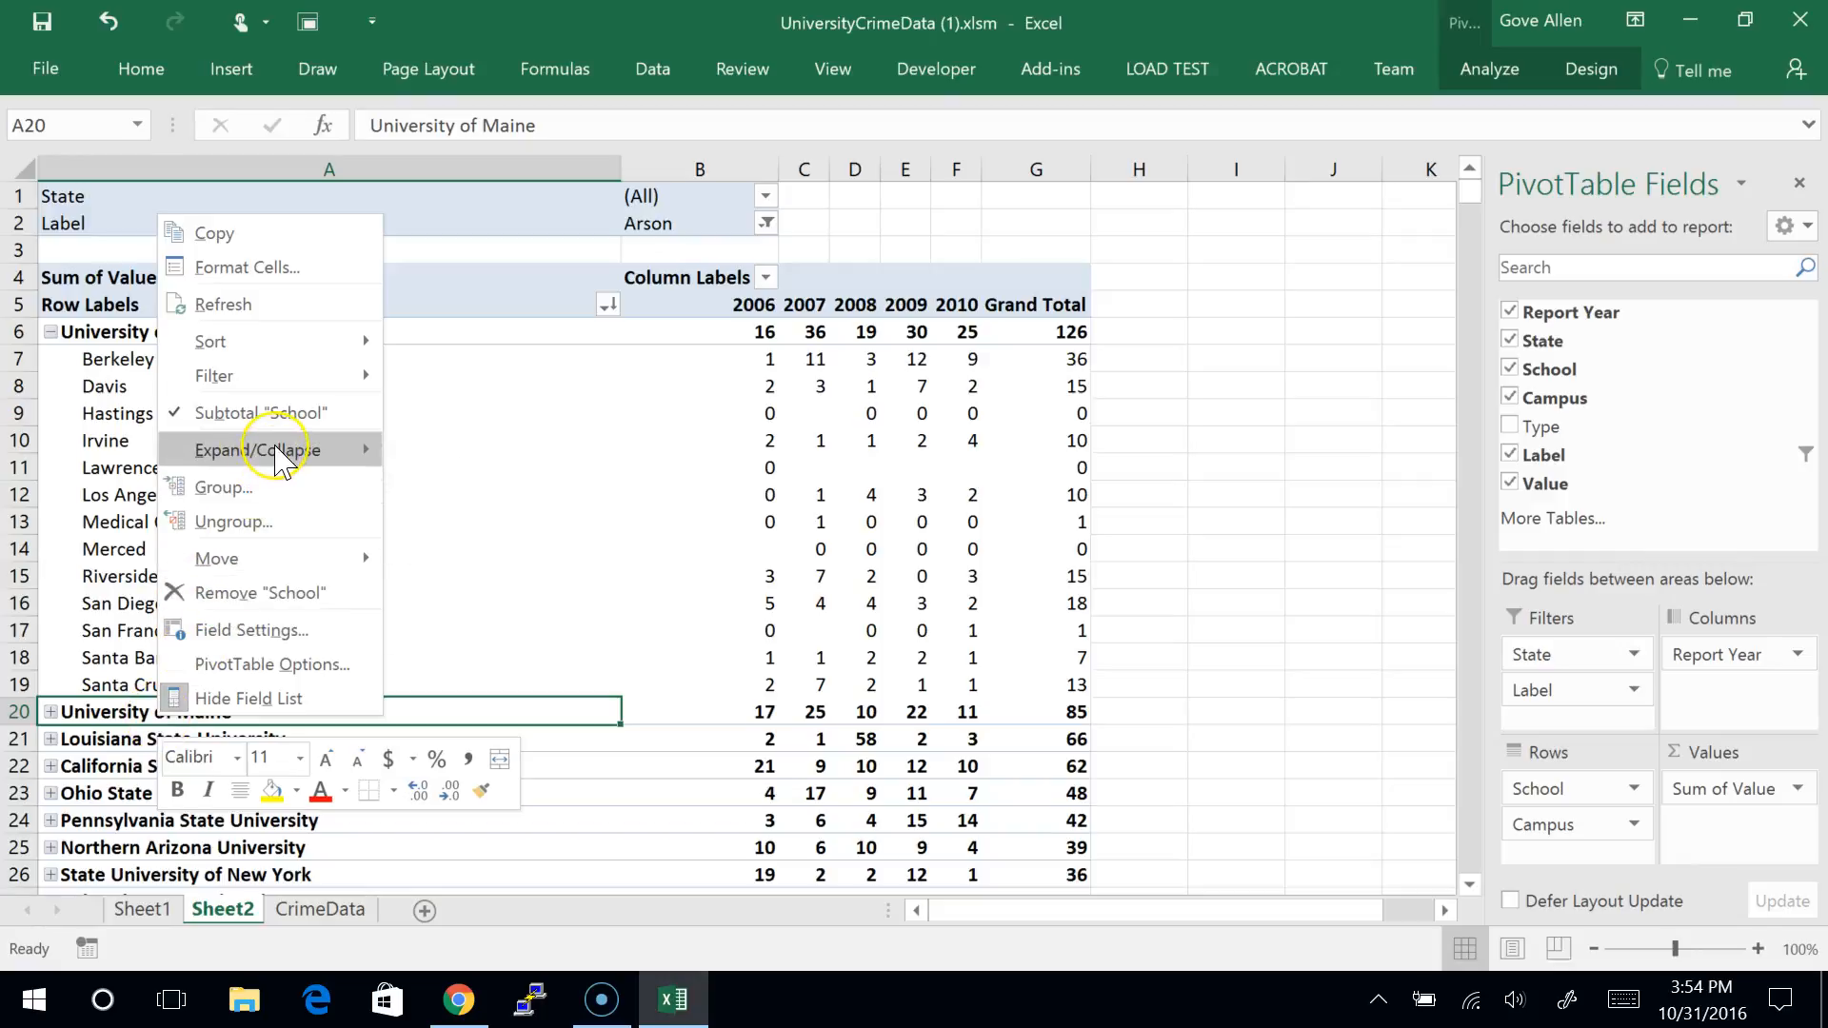
{"action": "mouse_move", "coordinate": [279, 460]}
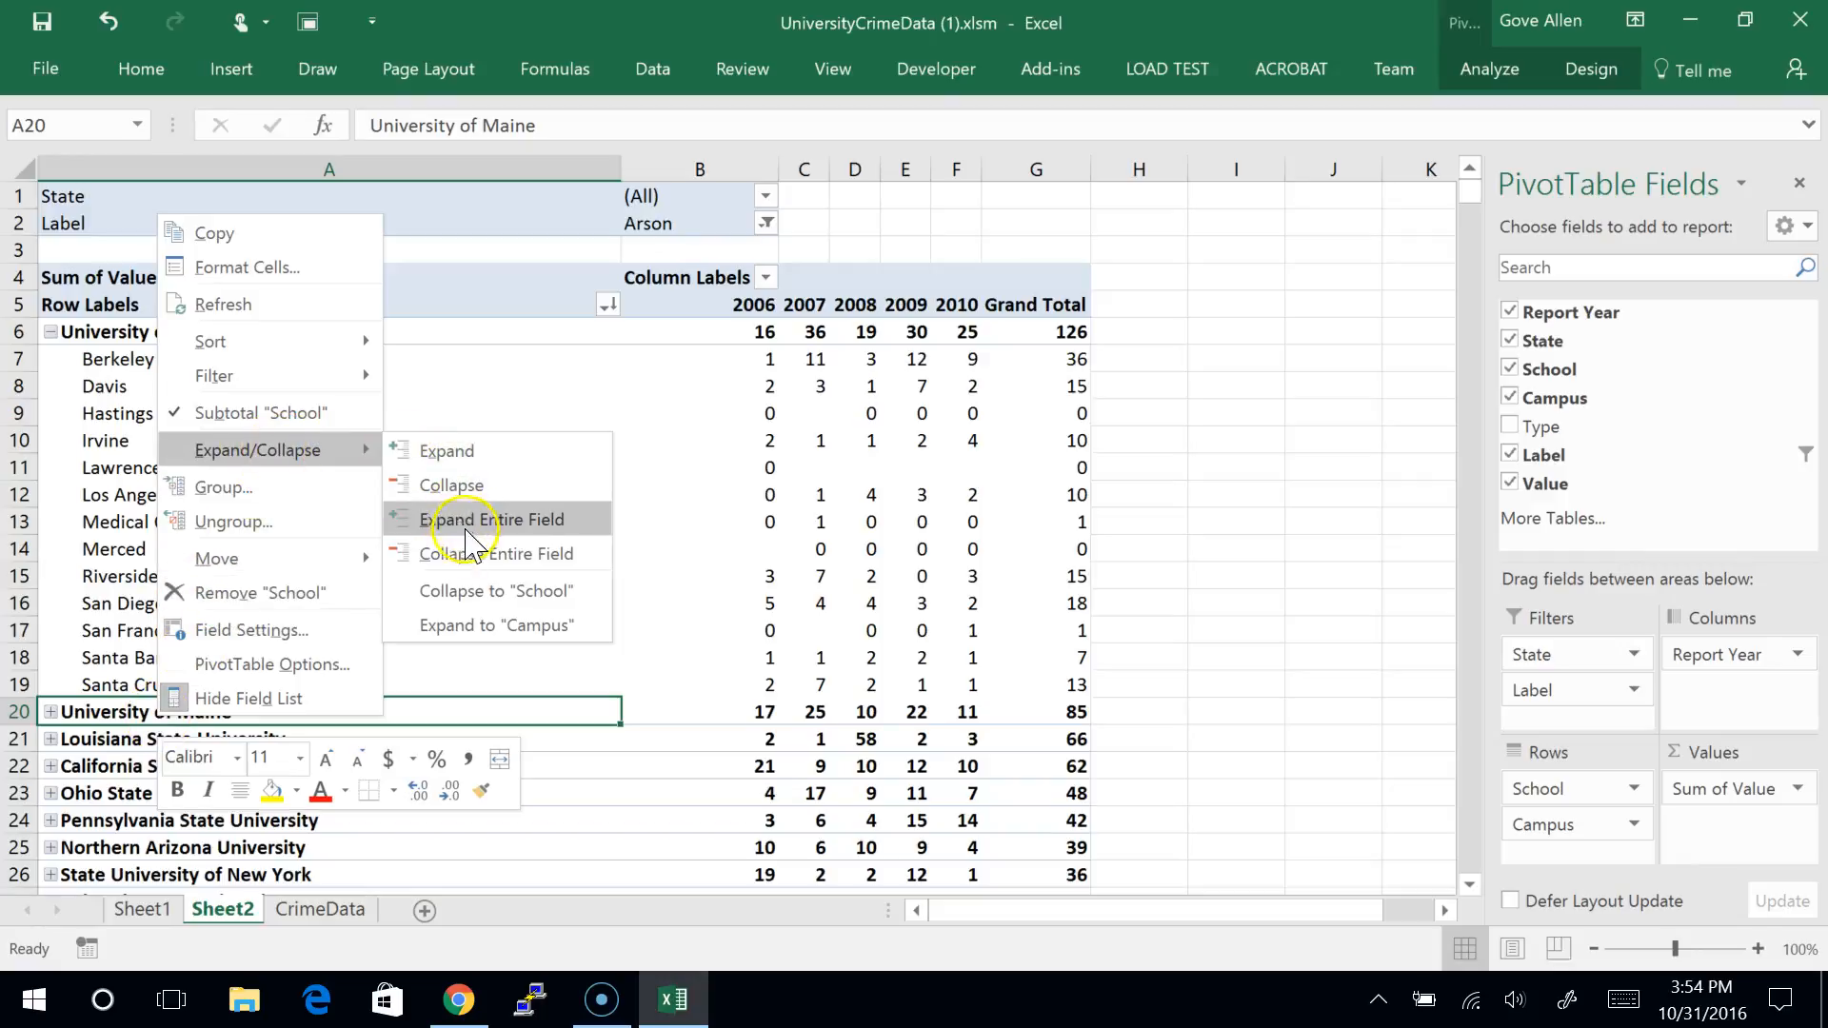
{"action": "left_click", "coordinate": [471, 562]}
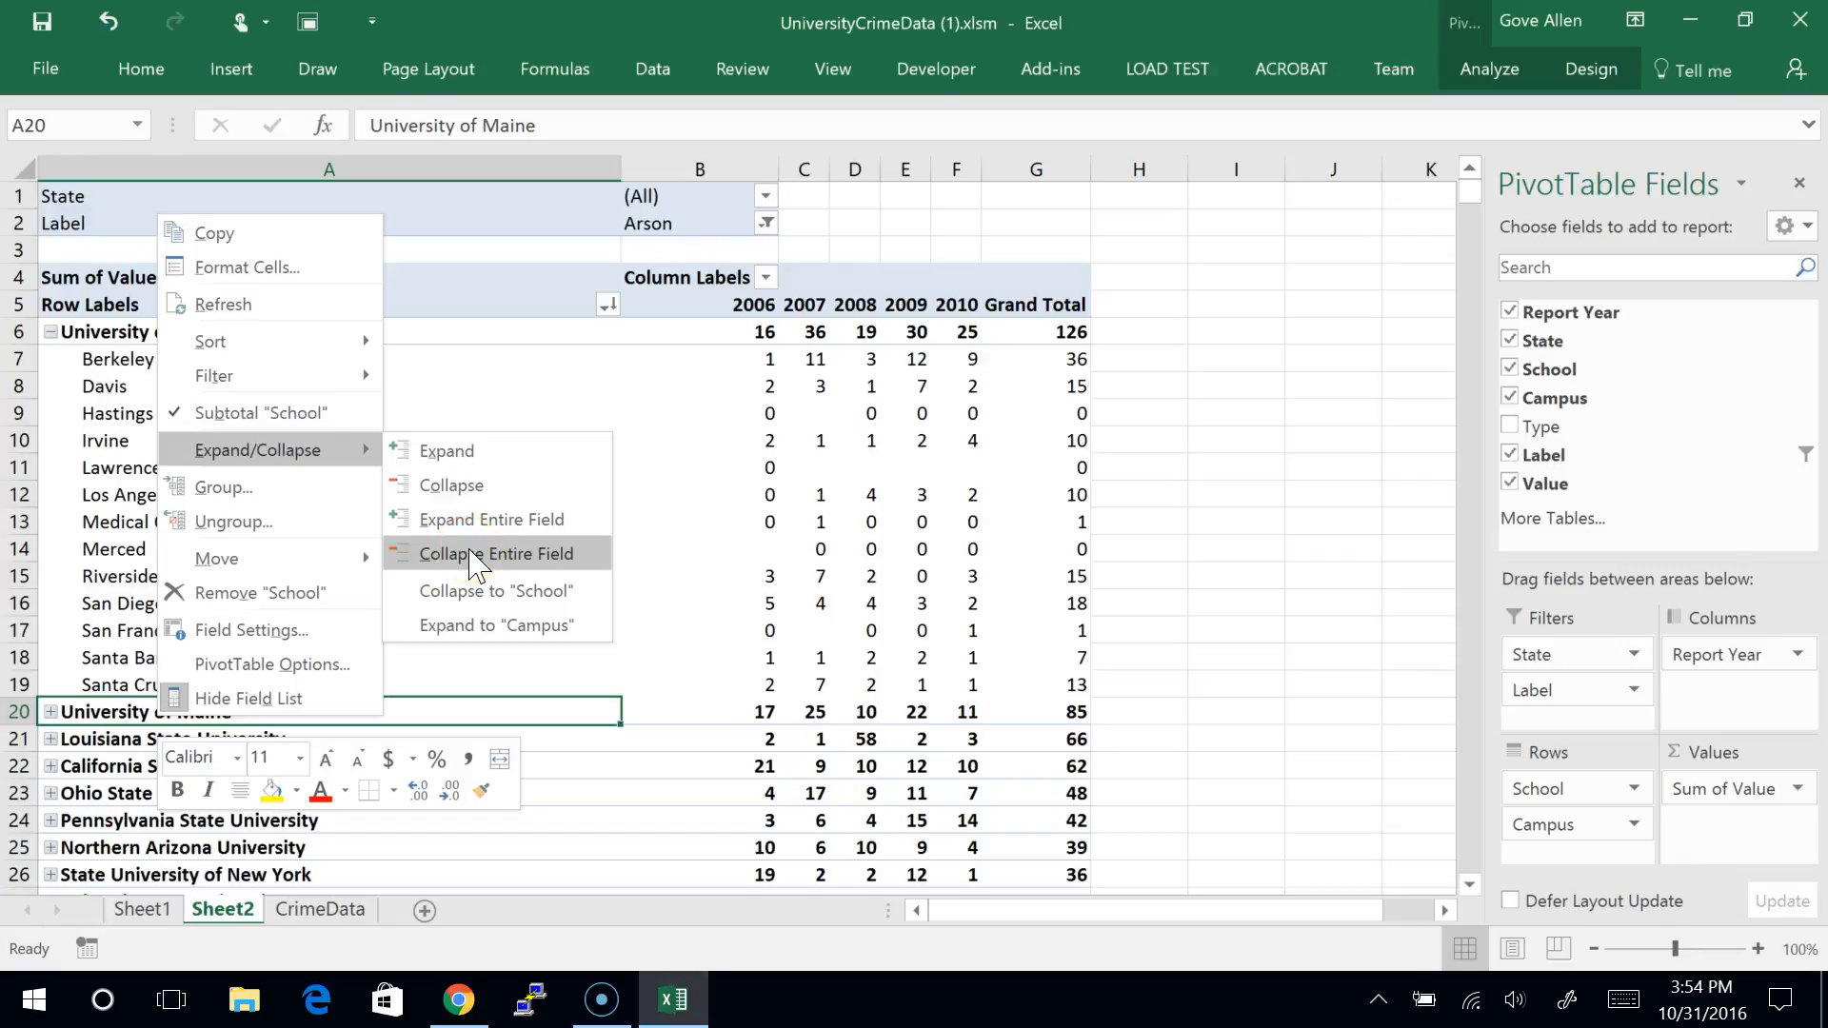
{"action": "left_click", "coordinate": [1254, 406]}
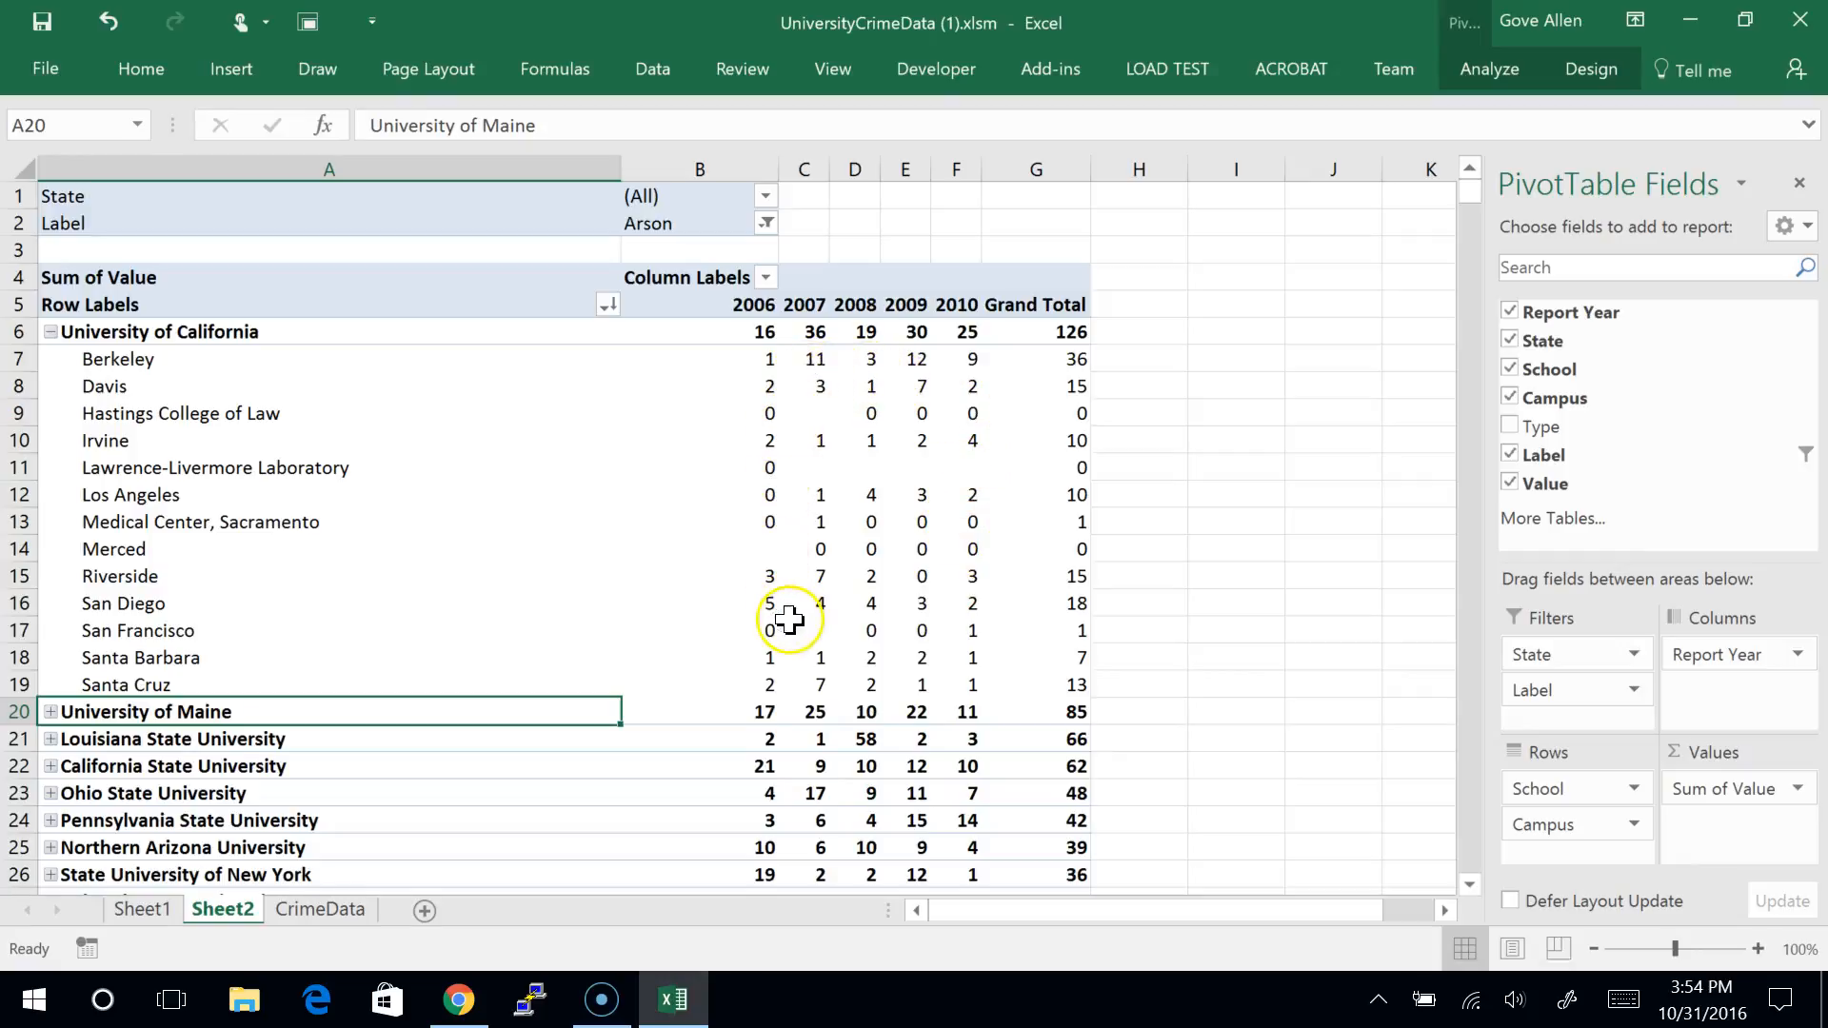
{"action": "mouse_move", "coordinate": [819, 369]}
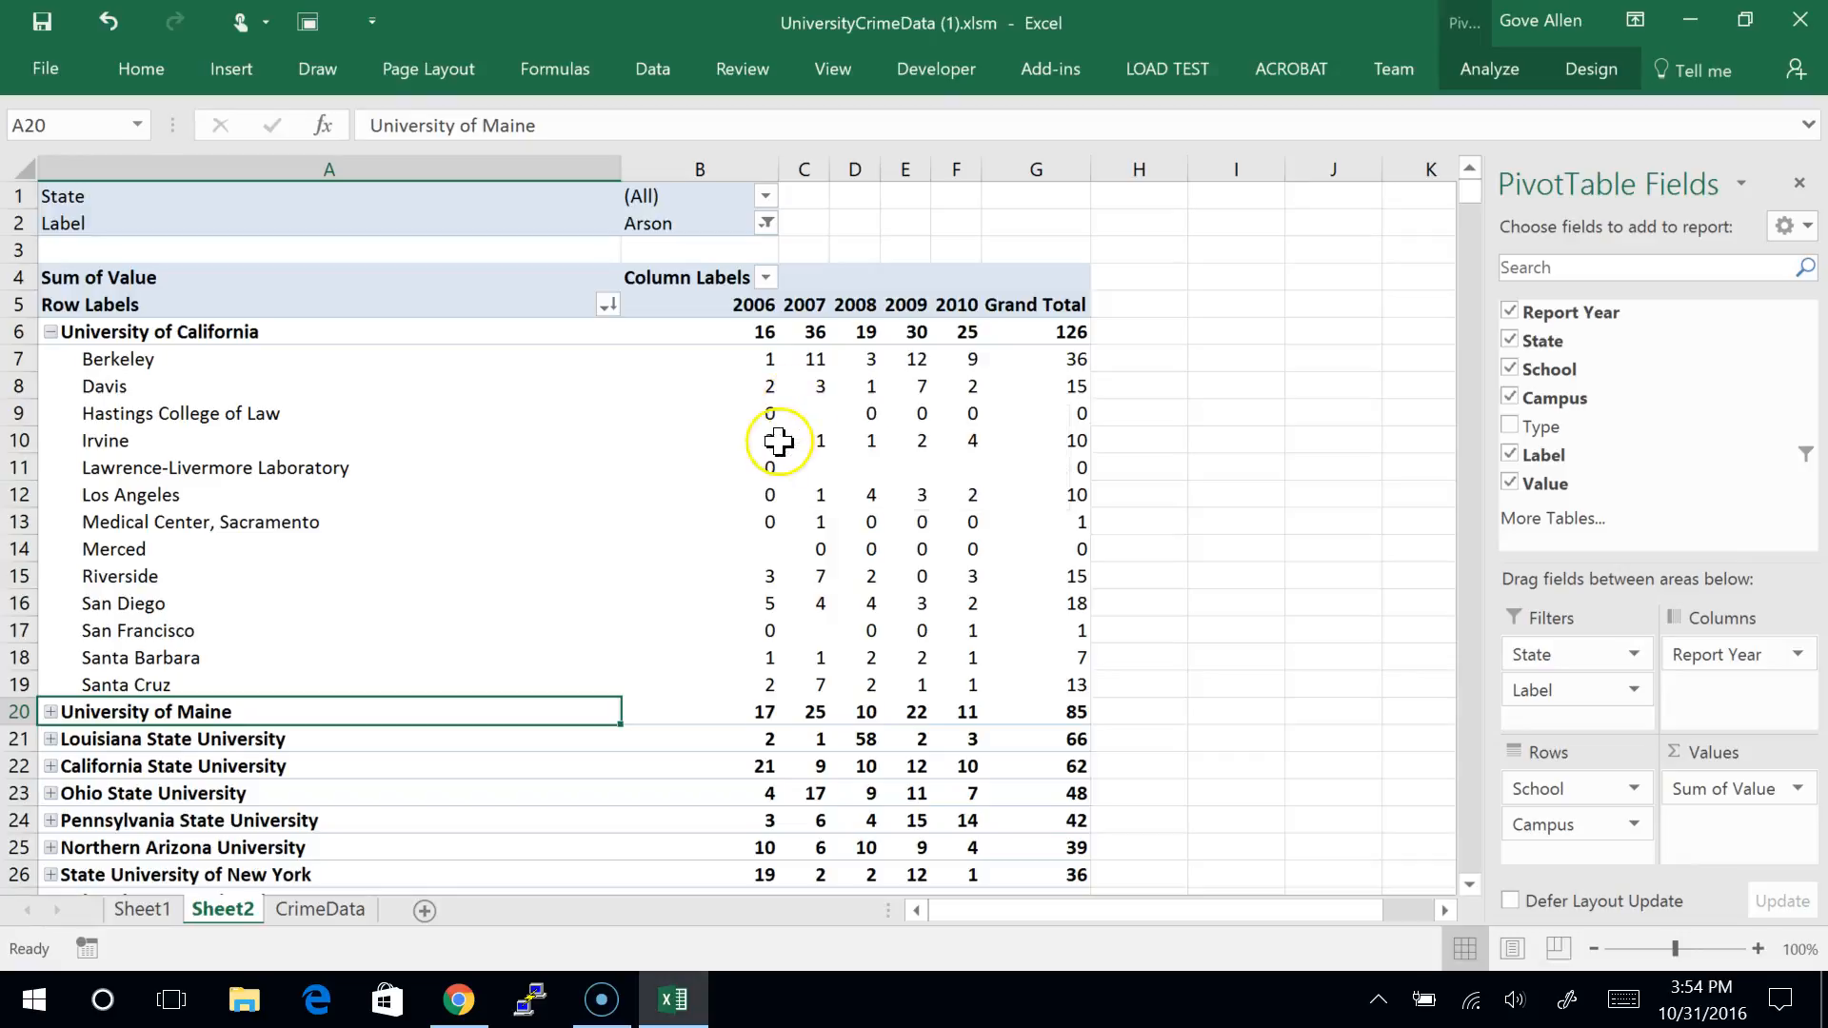
Step: Expand Louisiana State University to inspect the 2008 arson figure for Health Sciences Center, Shreveport, and collapse the school again
{"action": "scroll", "coordinate": [742, 488], "scroll_direction": "down", "scroll_amount": 2}
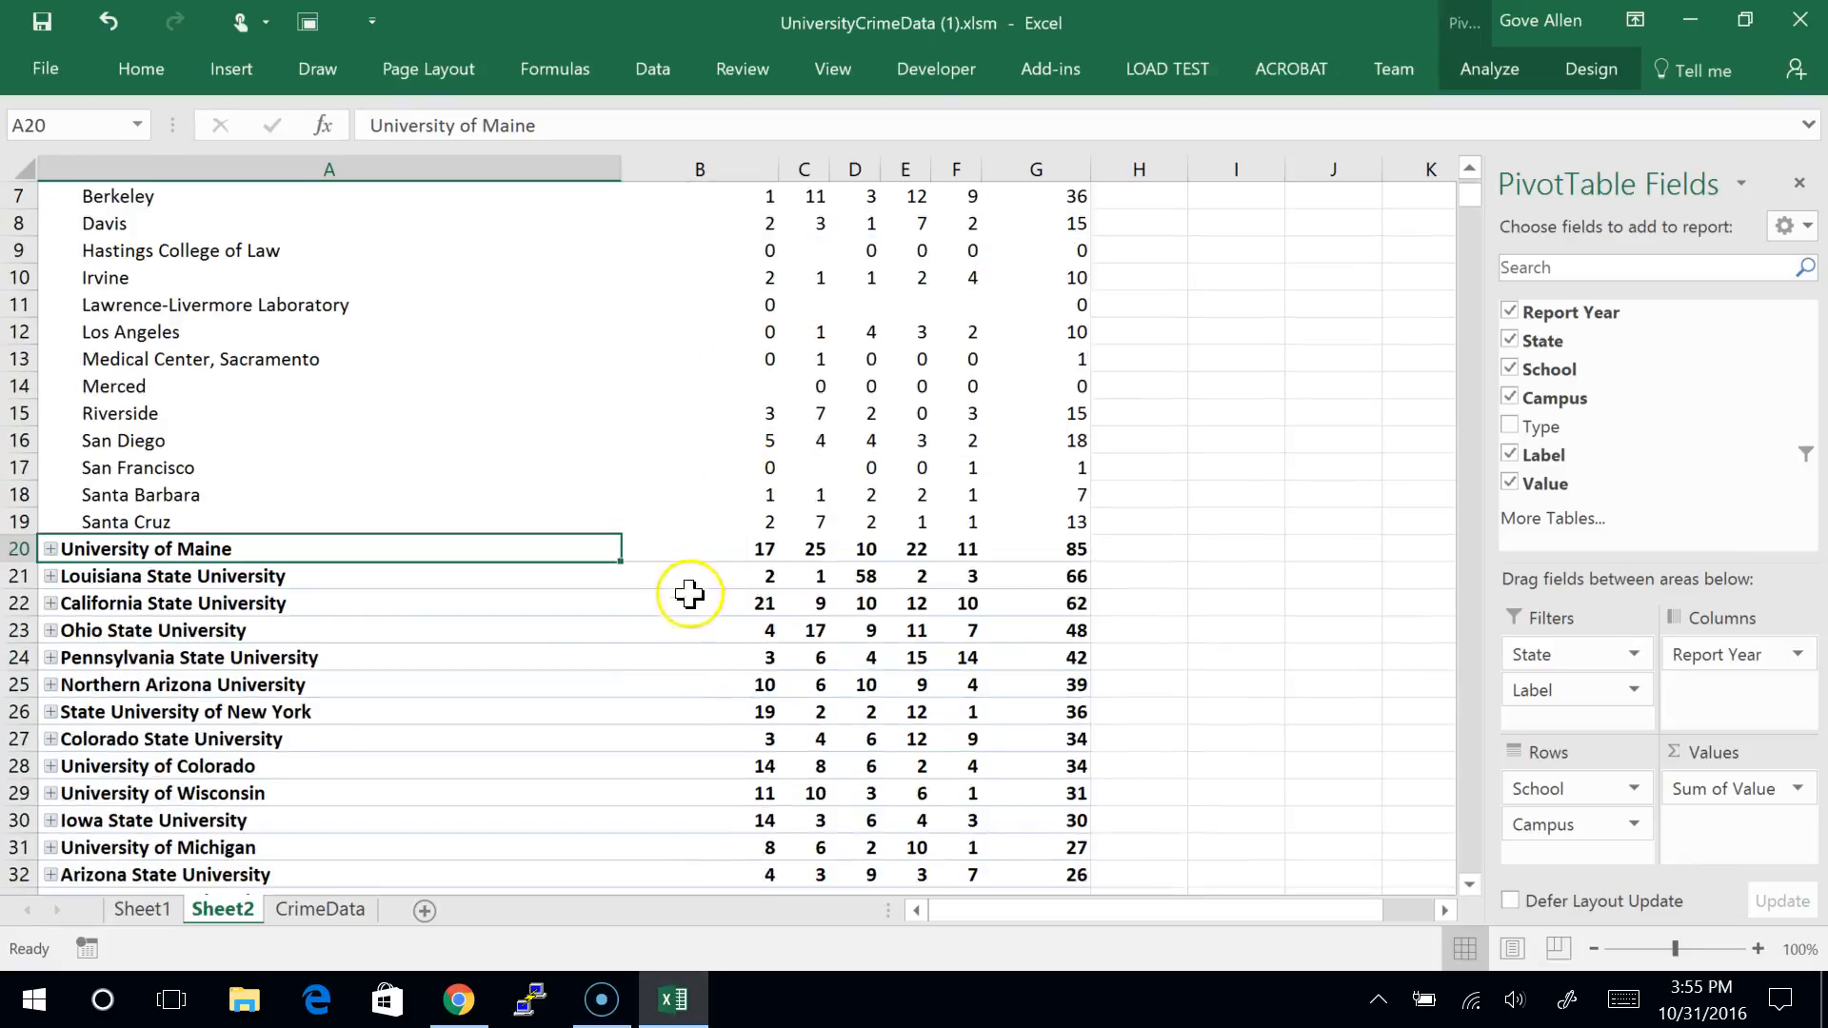
{"action": "mouse_move", "coordinate": [177, 578]}
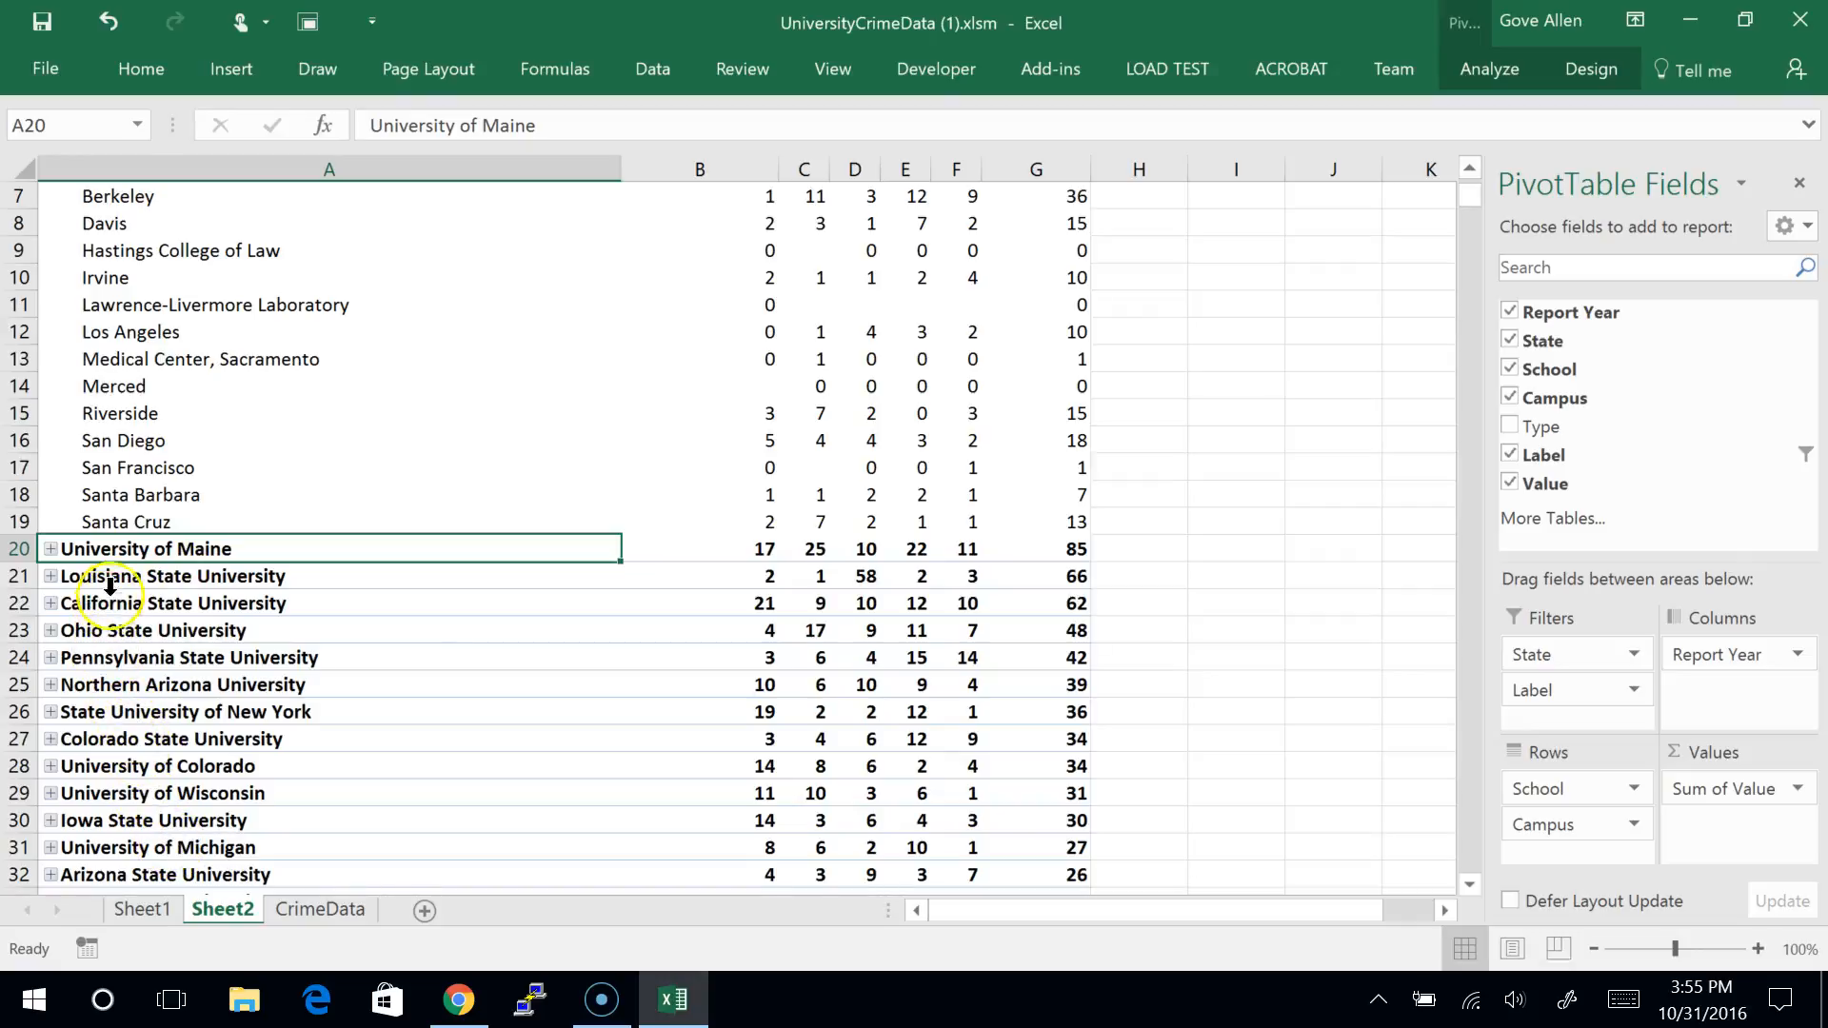
{"action": "left_click", "coordinate": [54, 581]}
{"action": "left_click", "coordinate": [50, 577]}
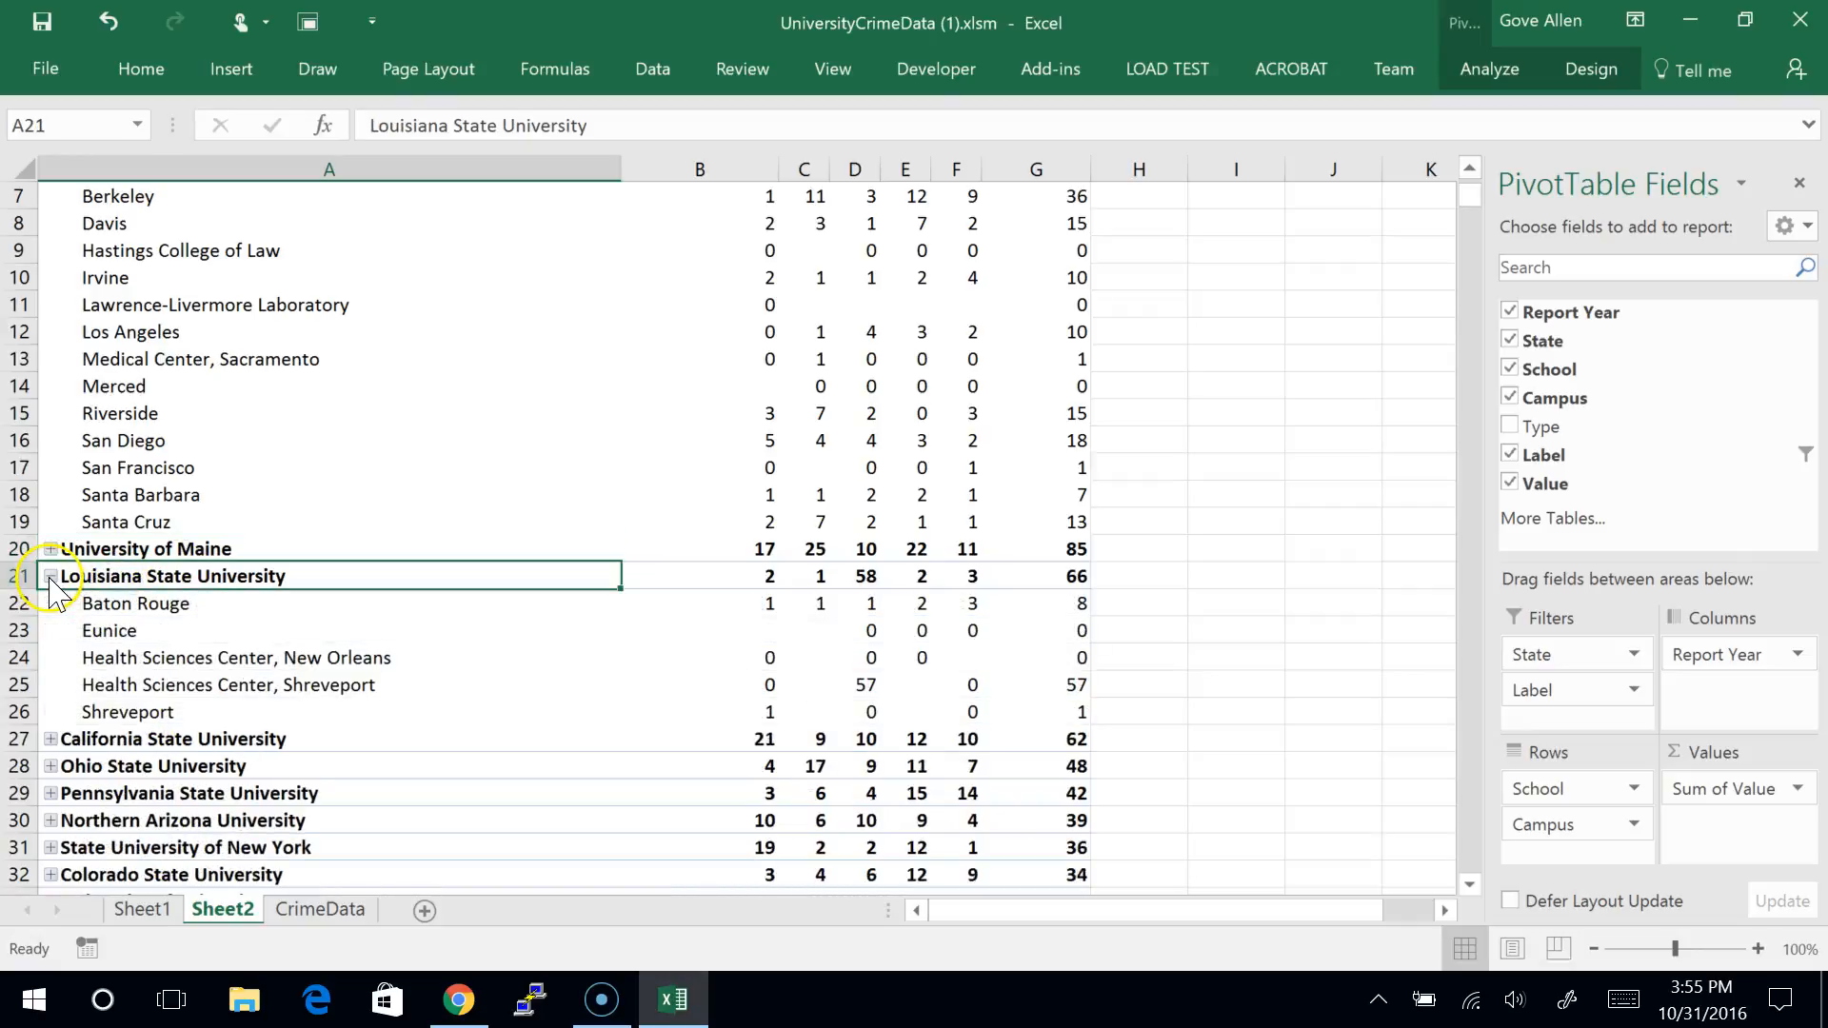
{"action": "left_click", "coordinate": [872, 683]}
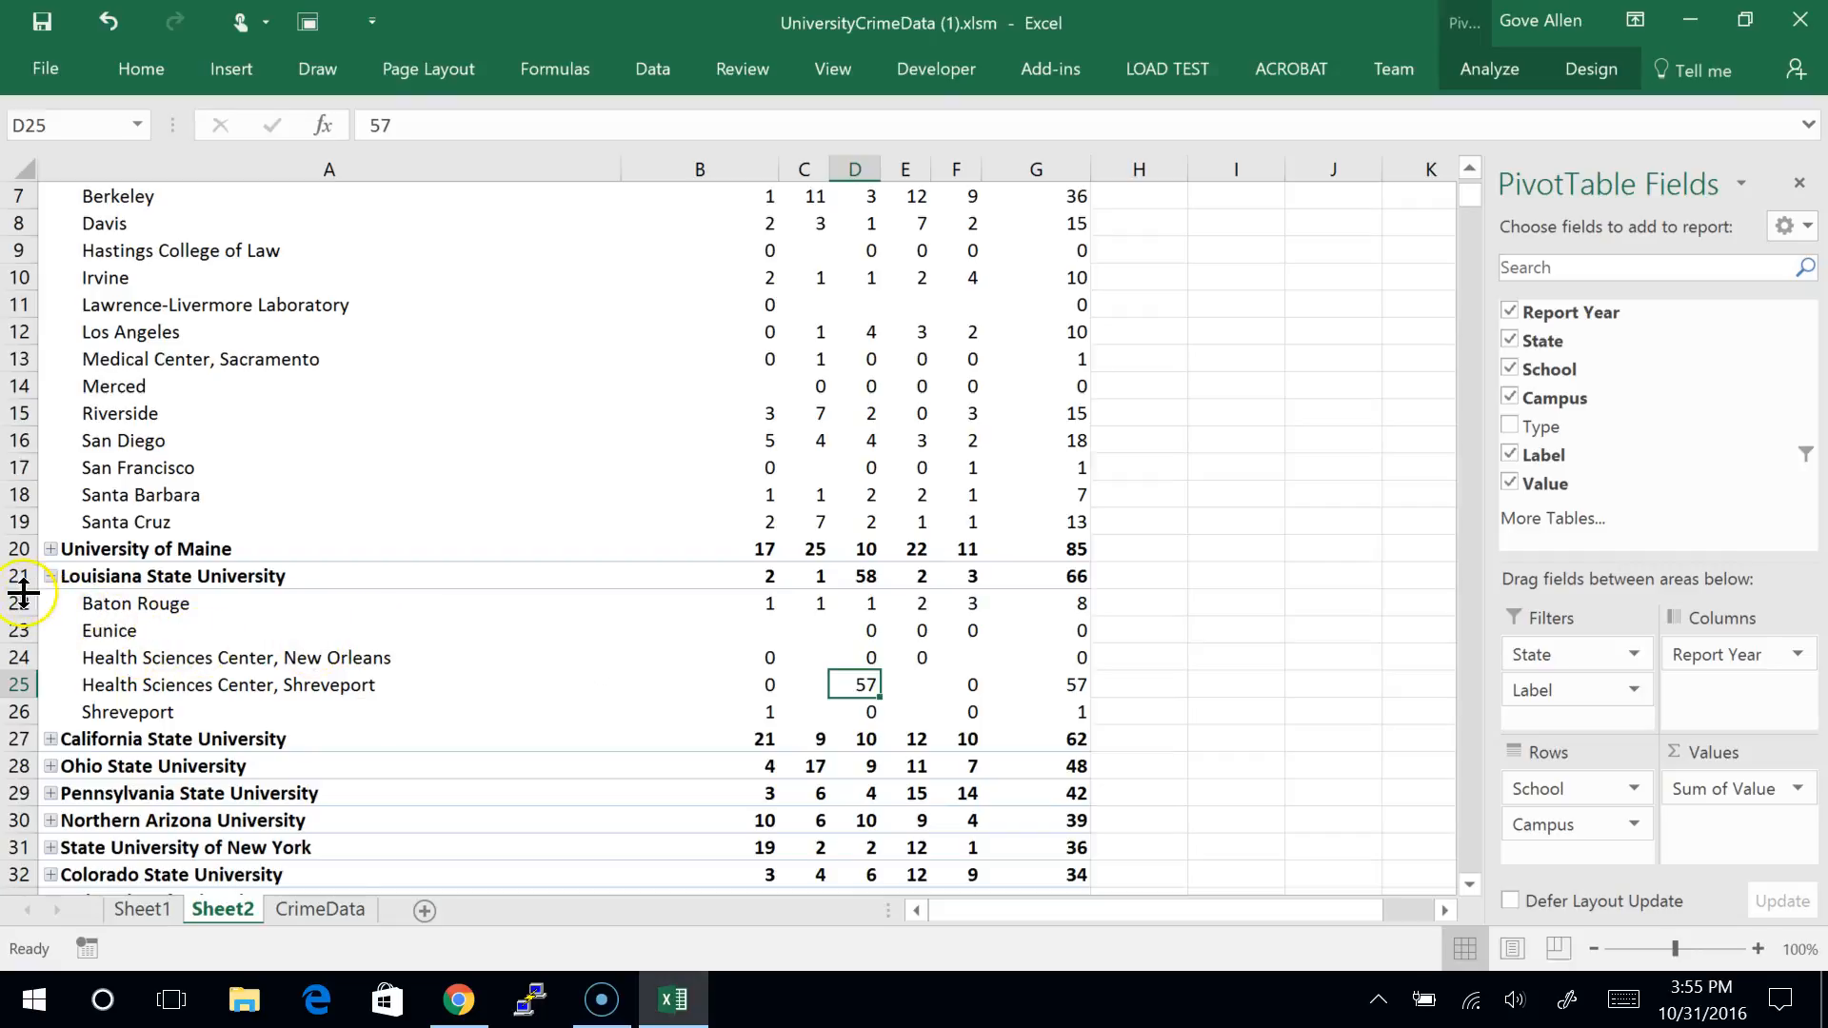
{"action": "left_click", "coordinate": [50, 576]}
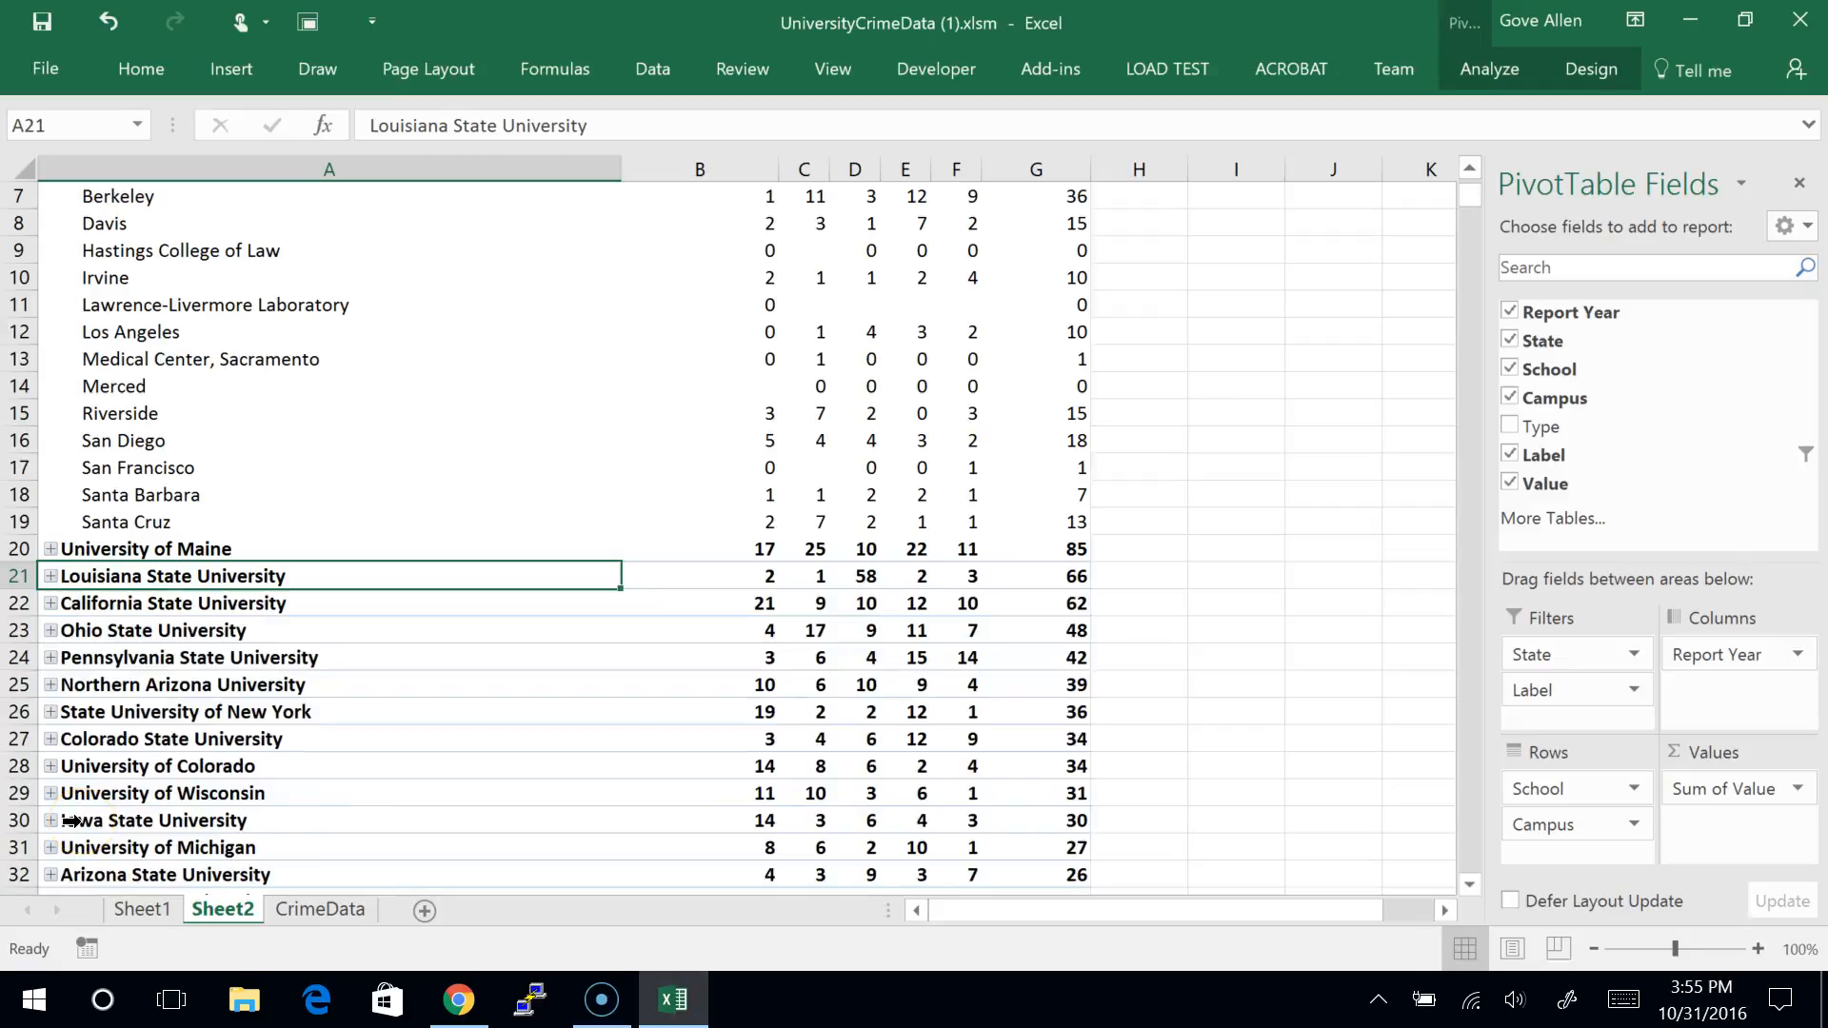
Step: Switch to the Visual Basic editor, open Module1 of the crime data workbook, and look through the recorded makePivot code
{"action": "key", "text": "alt+F11"}
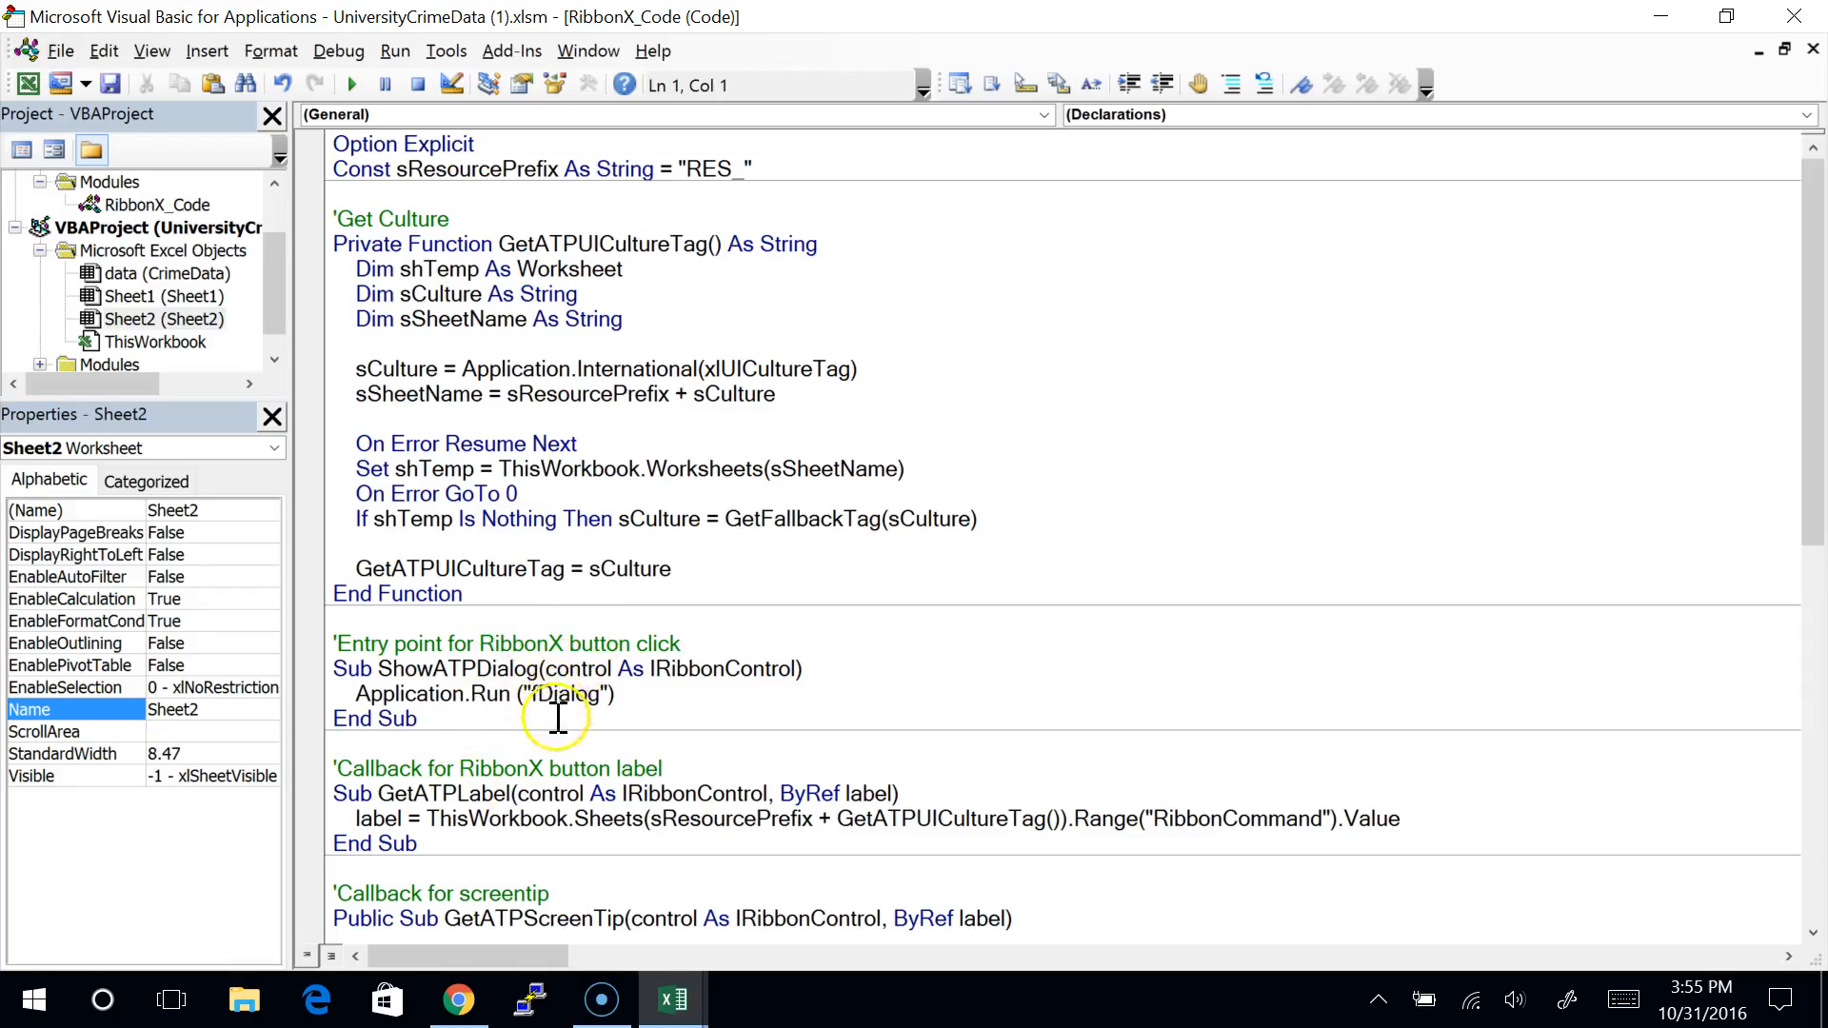
{"action": "left_click", "coordinate": [274, 360]}
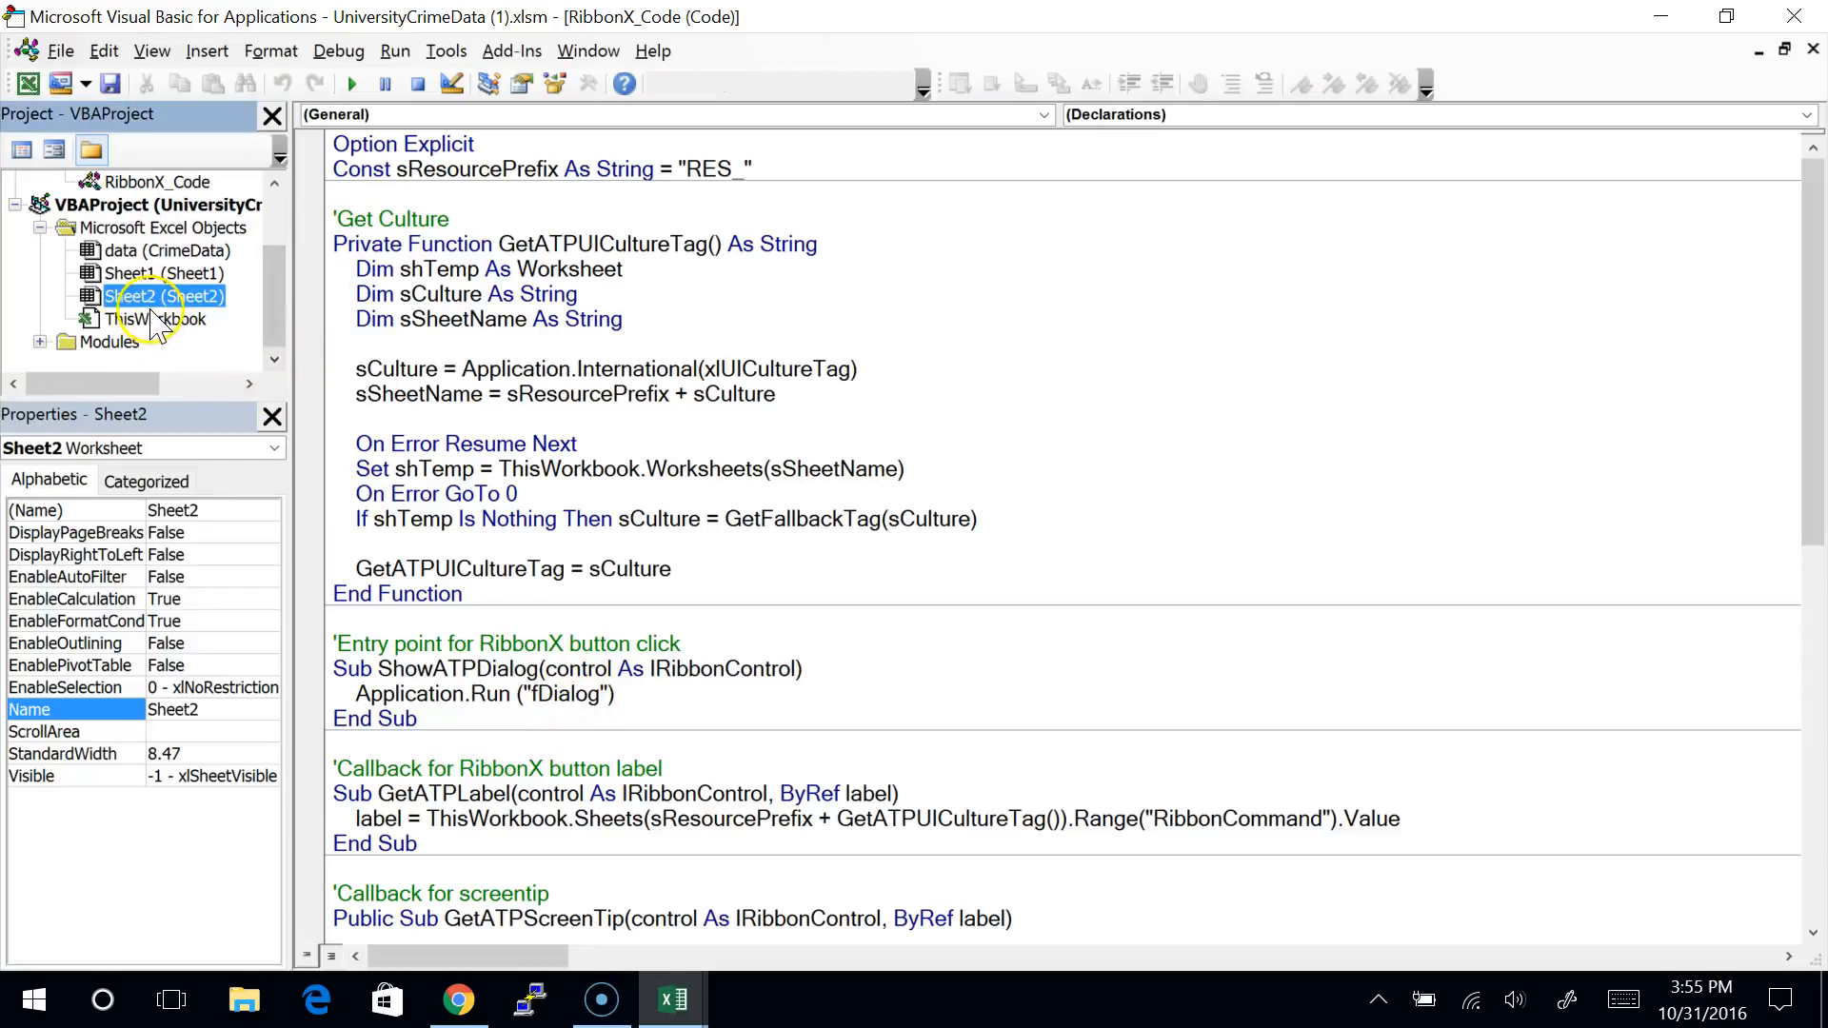
{"action": "left_click_drag", "start_coordinate": [277, 315], "coordinate": [284, 360]}
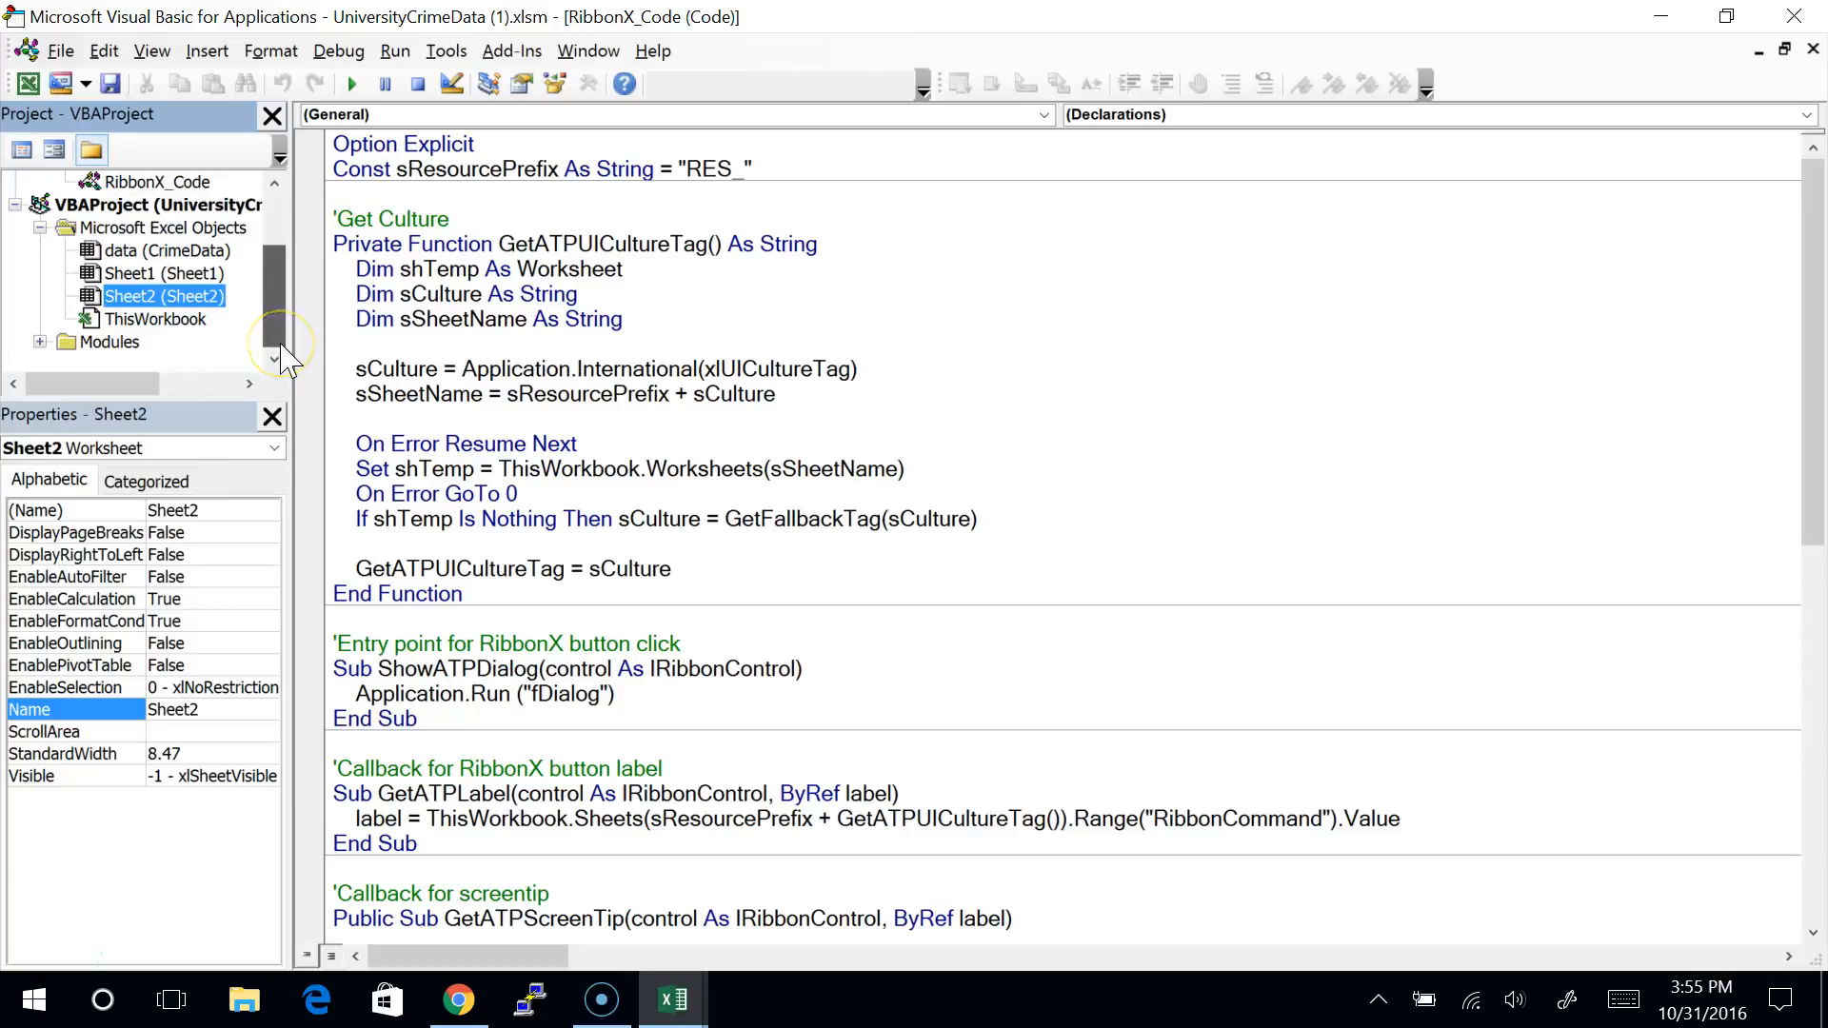
{"action": "left_click", "coordinate": [39, 342]}
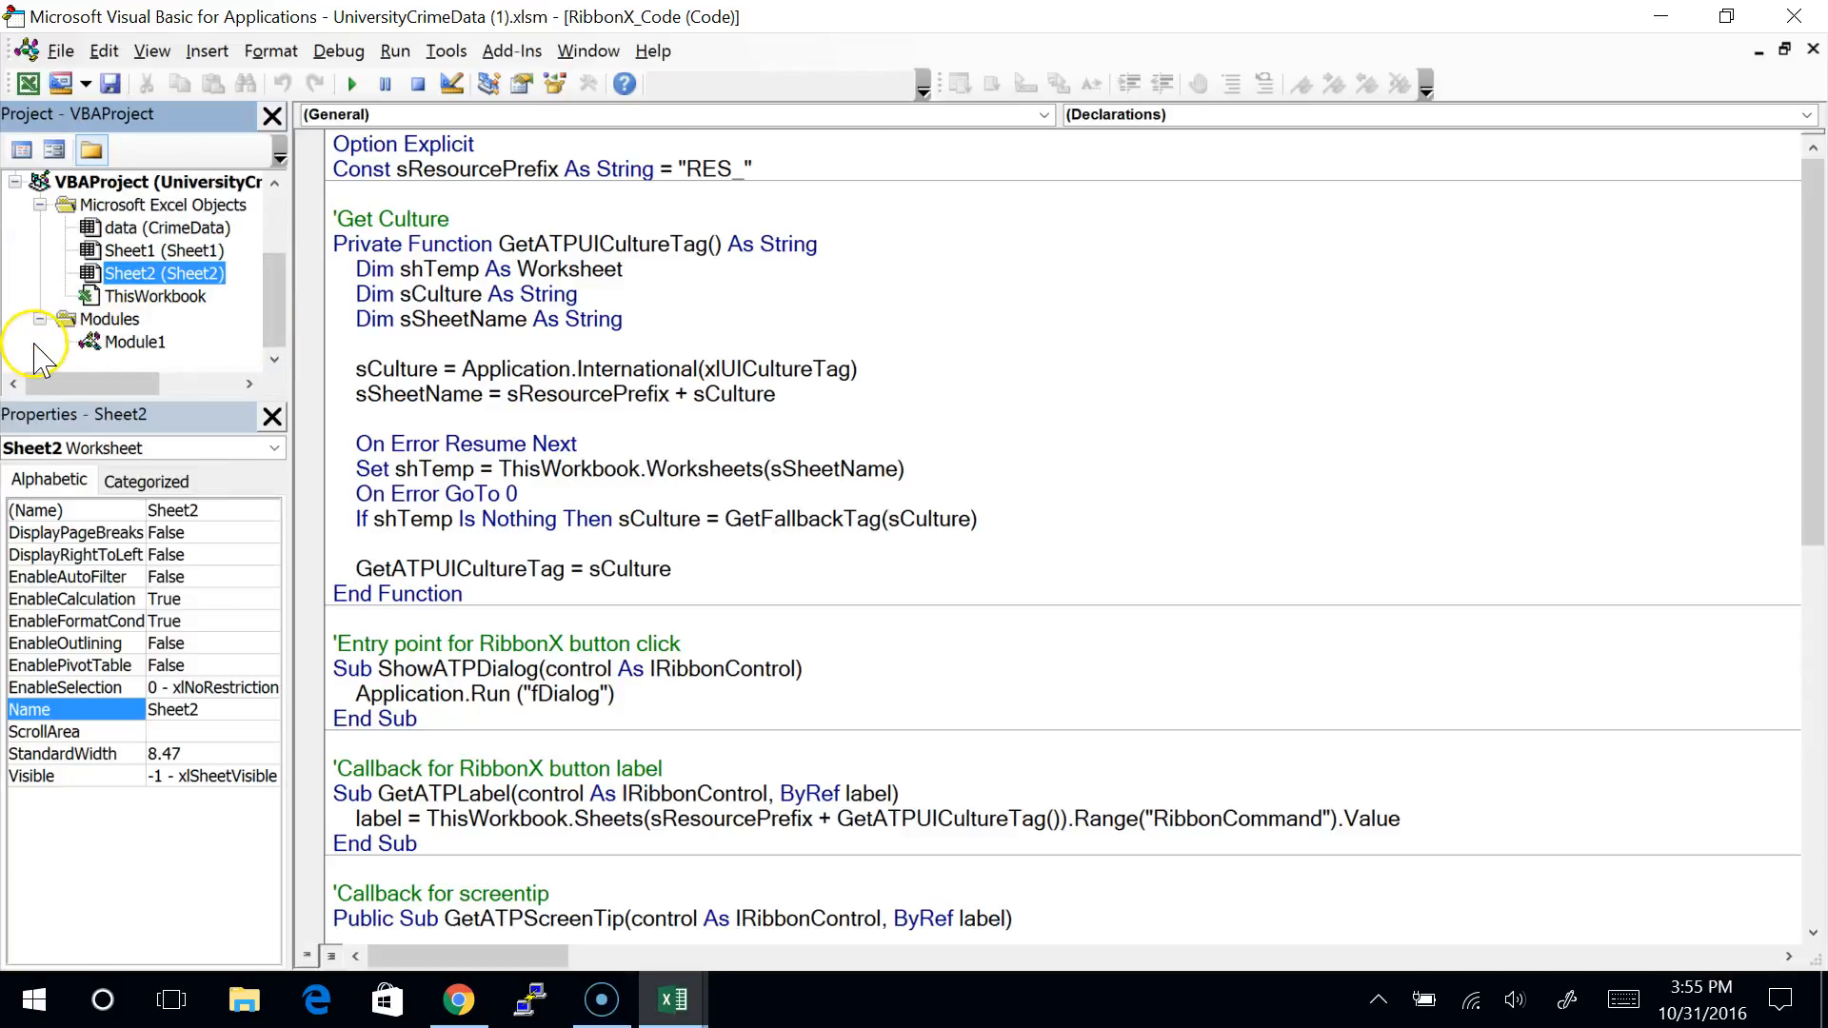
{"action": "double_click", "coordinate": [116, 343]}
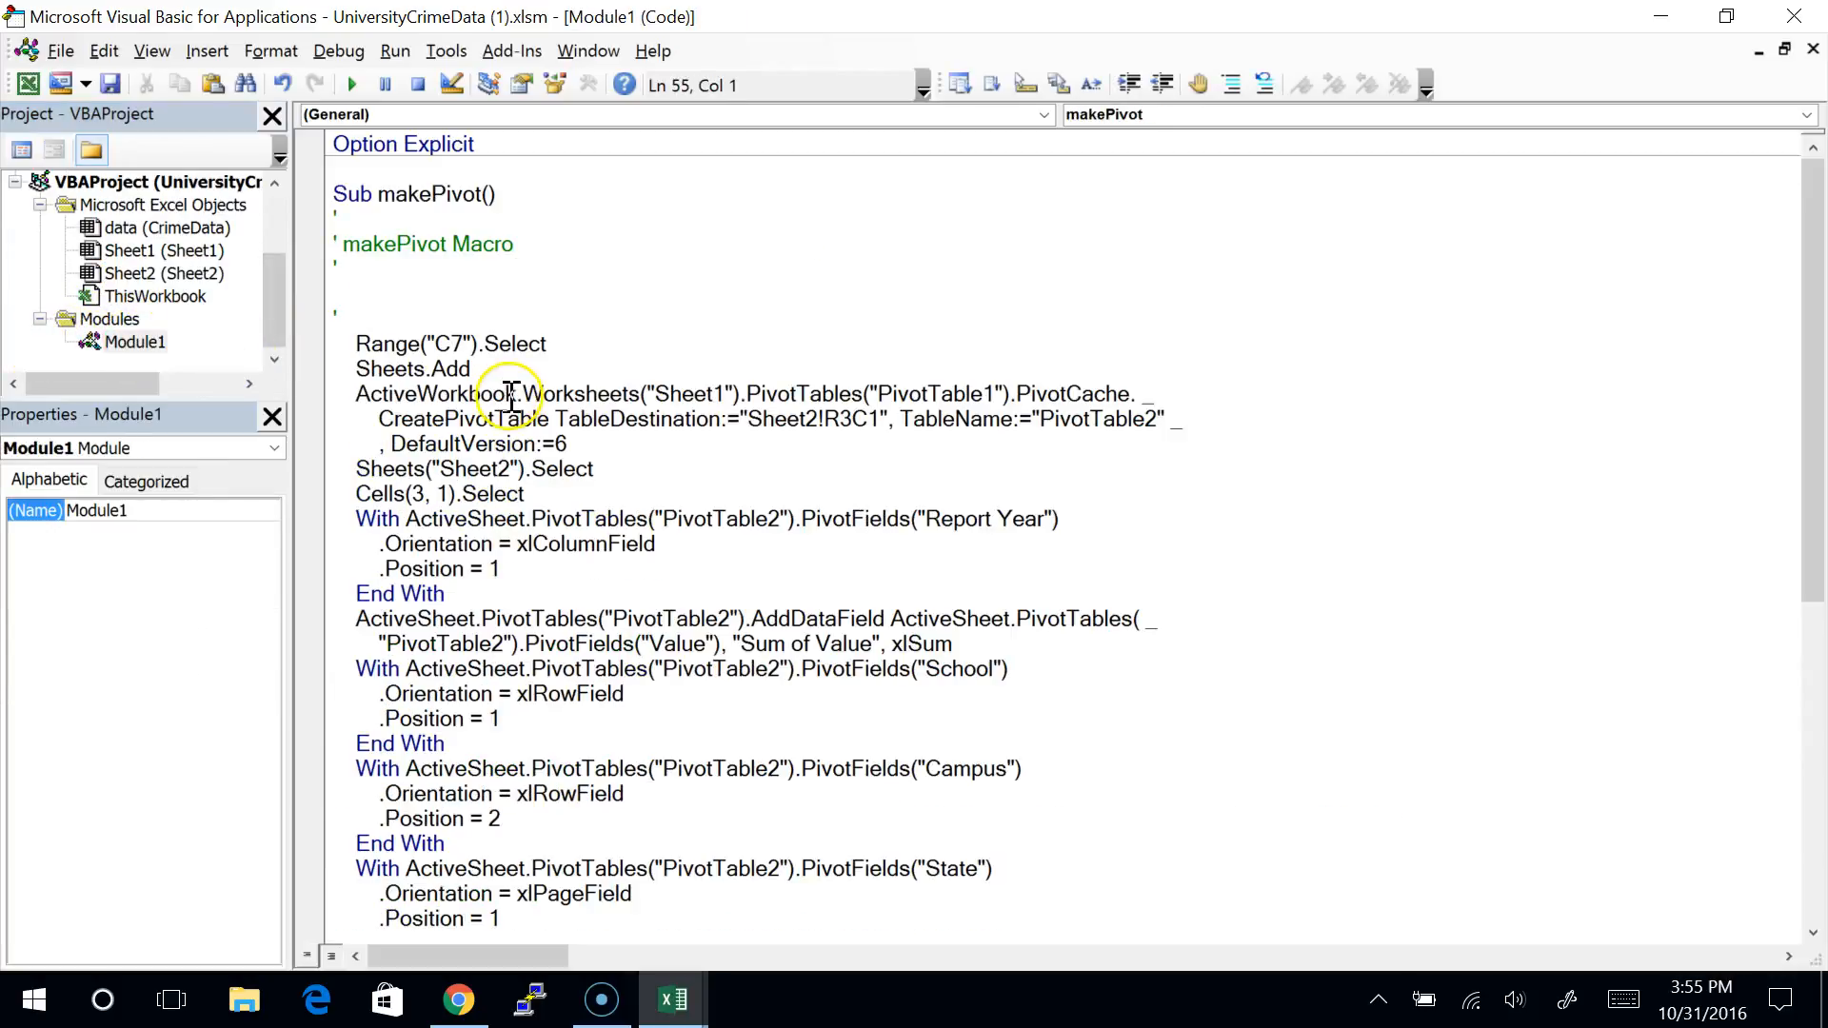
{"action": "scroll", "coordinate": [558, 280], "scroll_direction": "down", "scroll_amount": 7}
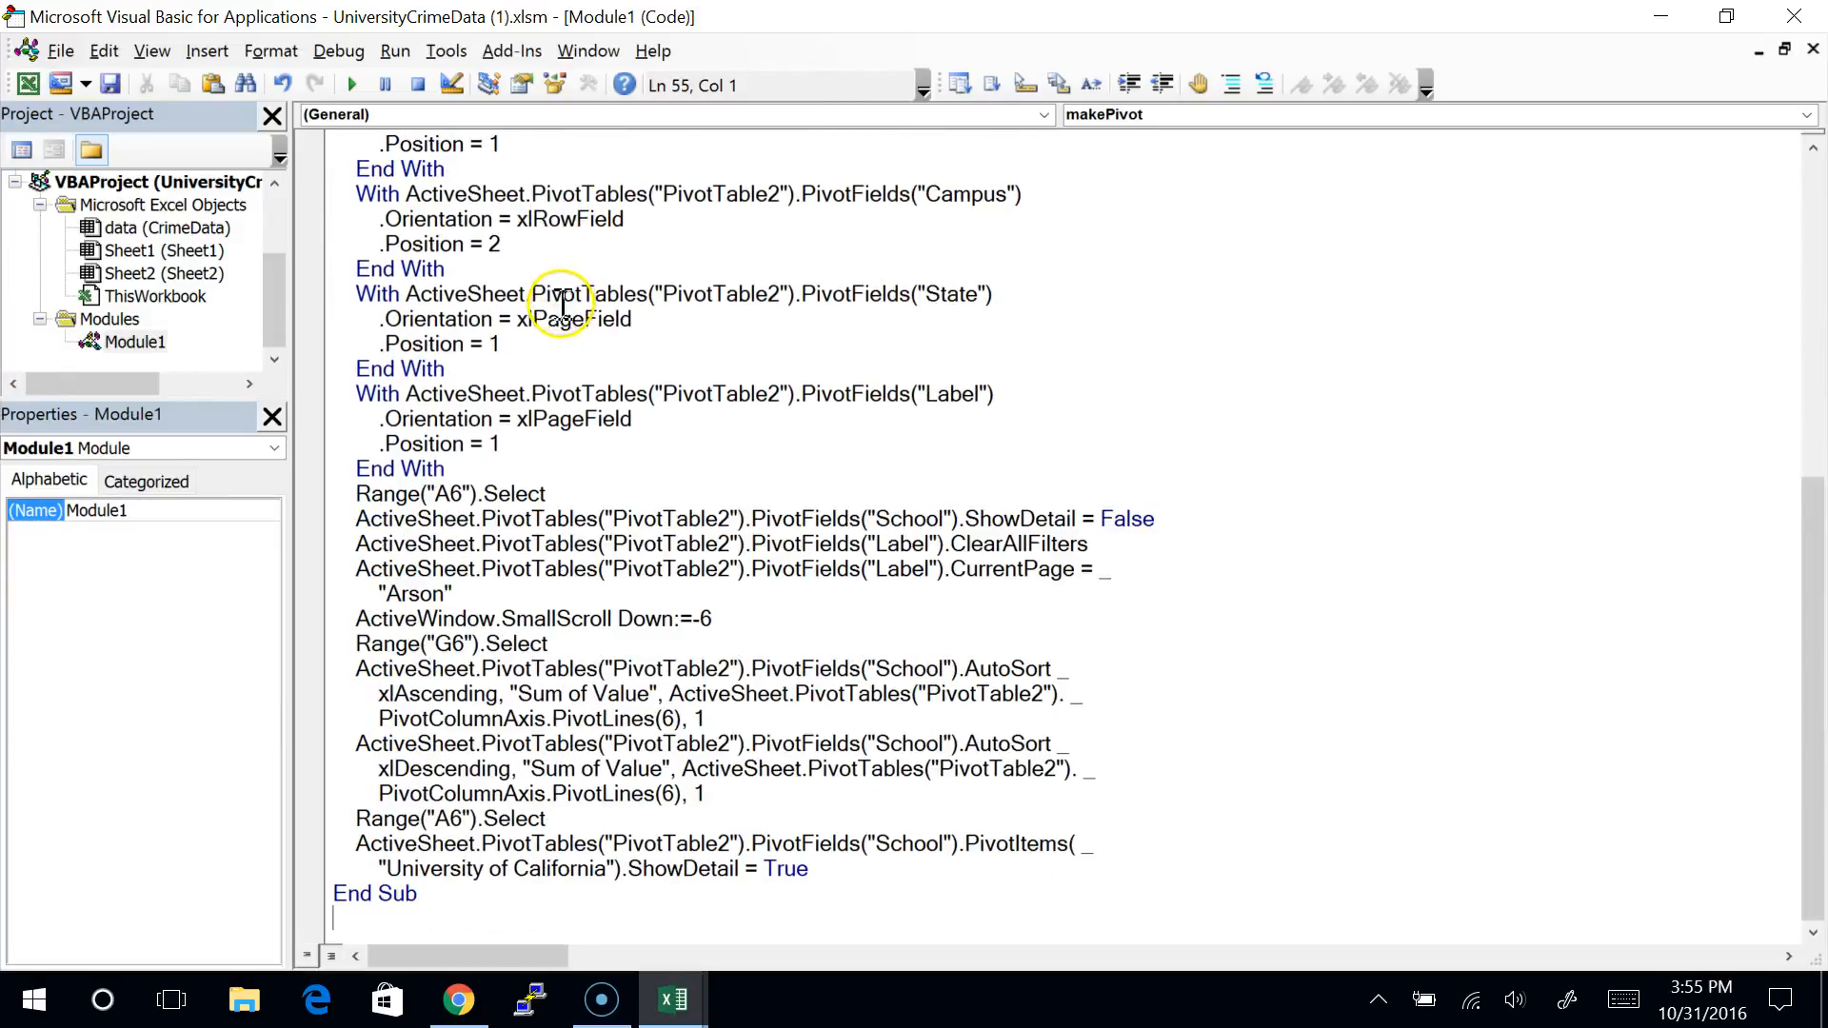
{"action": "scroll", "coordinate": [562, 307], "scroll_direction": "up", "scroll_amount": 7}
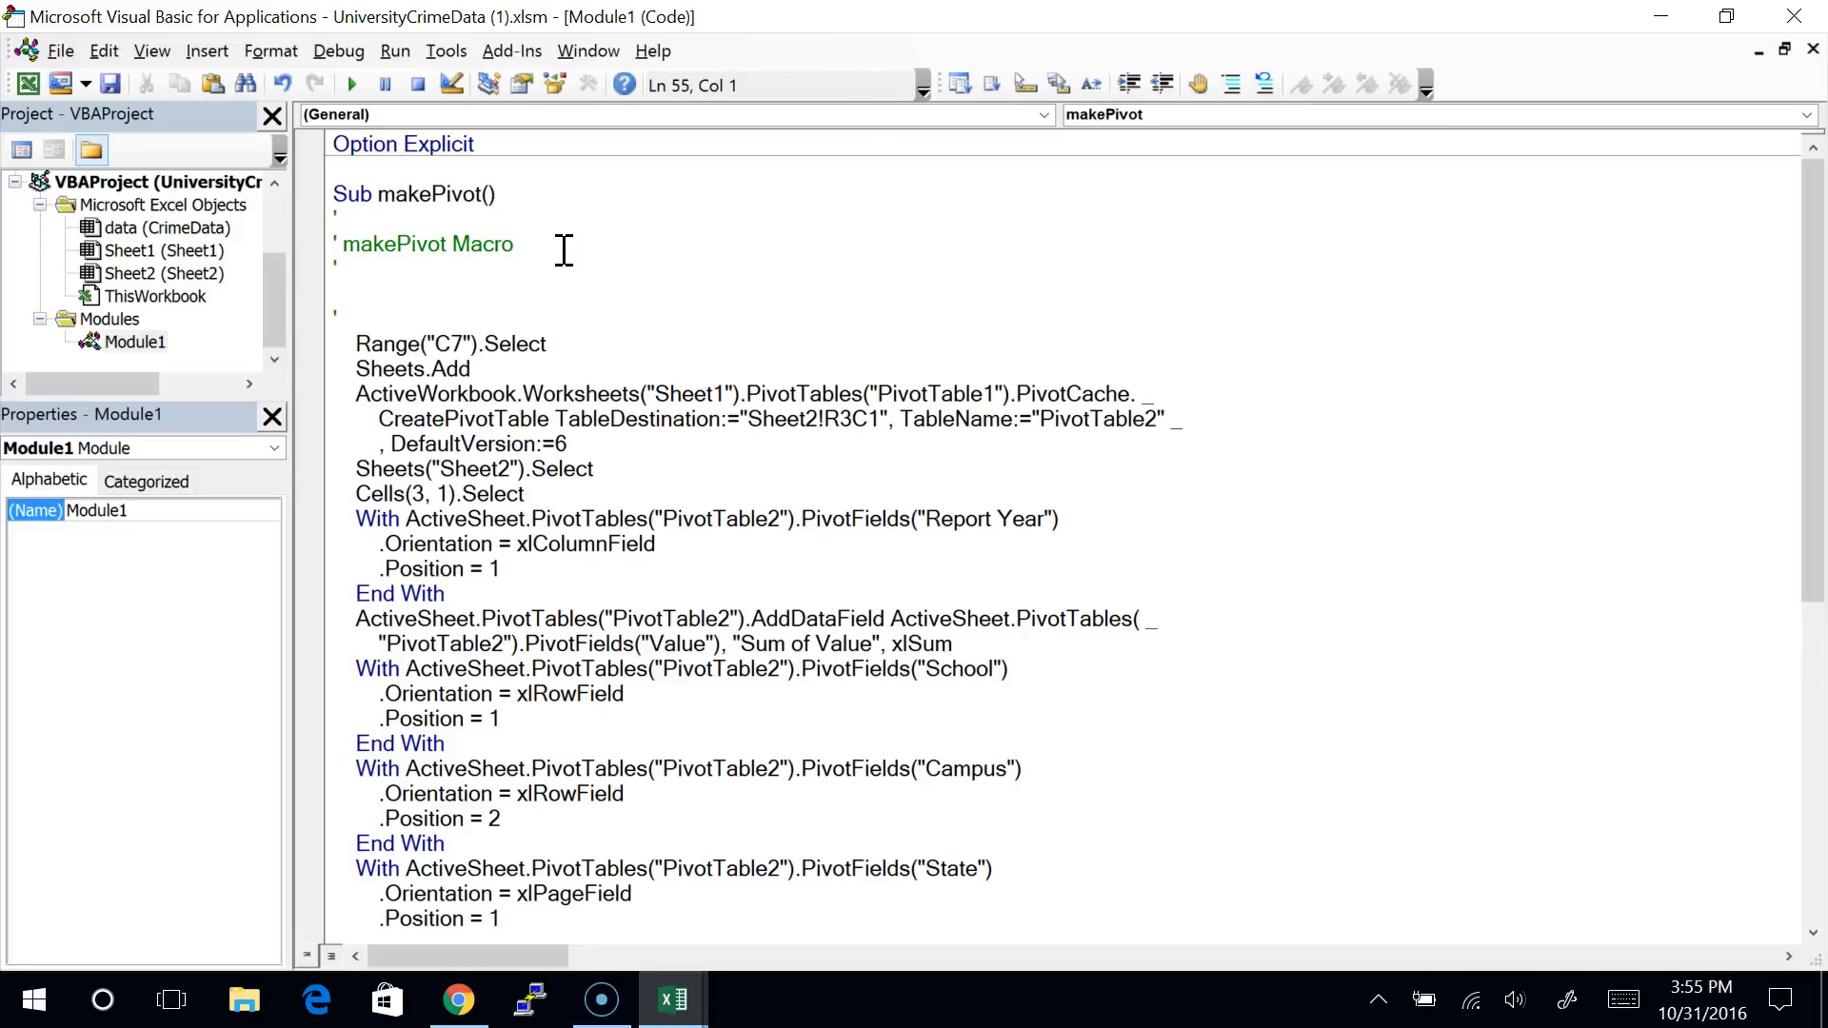
Step: Examine the Sheets.Add line and the Worksheets("Sheet1") reference in the recorded pivot-creation statement
{"action": "left_click", "coordinate": [340, 348]}
{"action": "left_click_drag", "start_coordinate": [358, 370], "coordinate": [484, 371]}
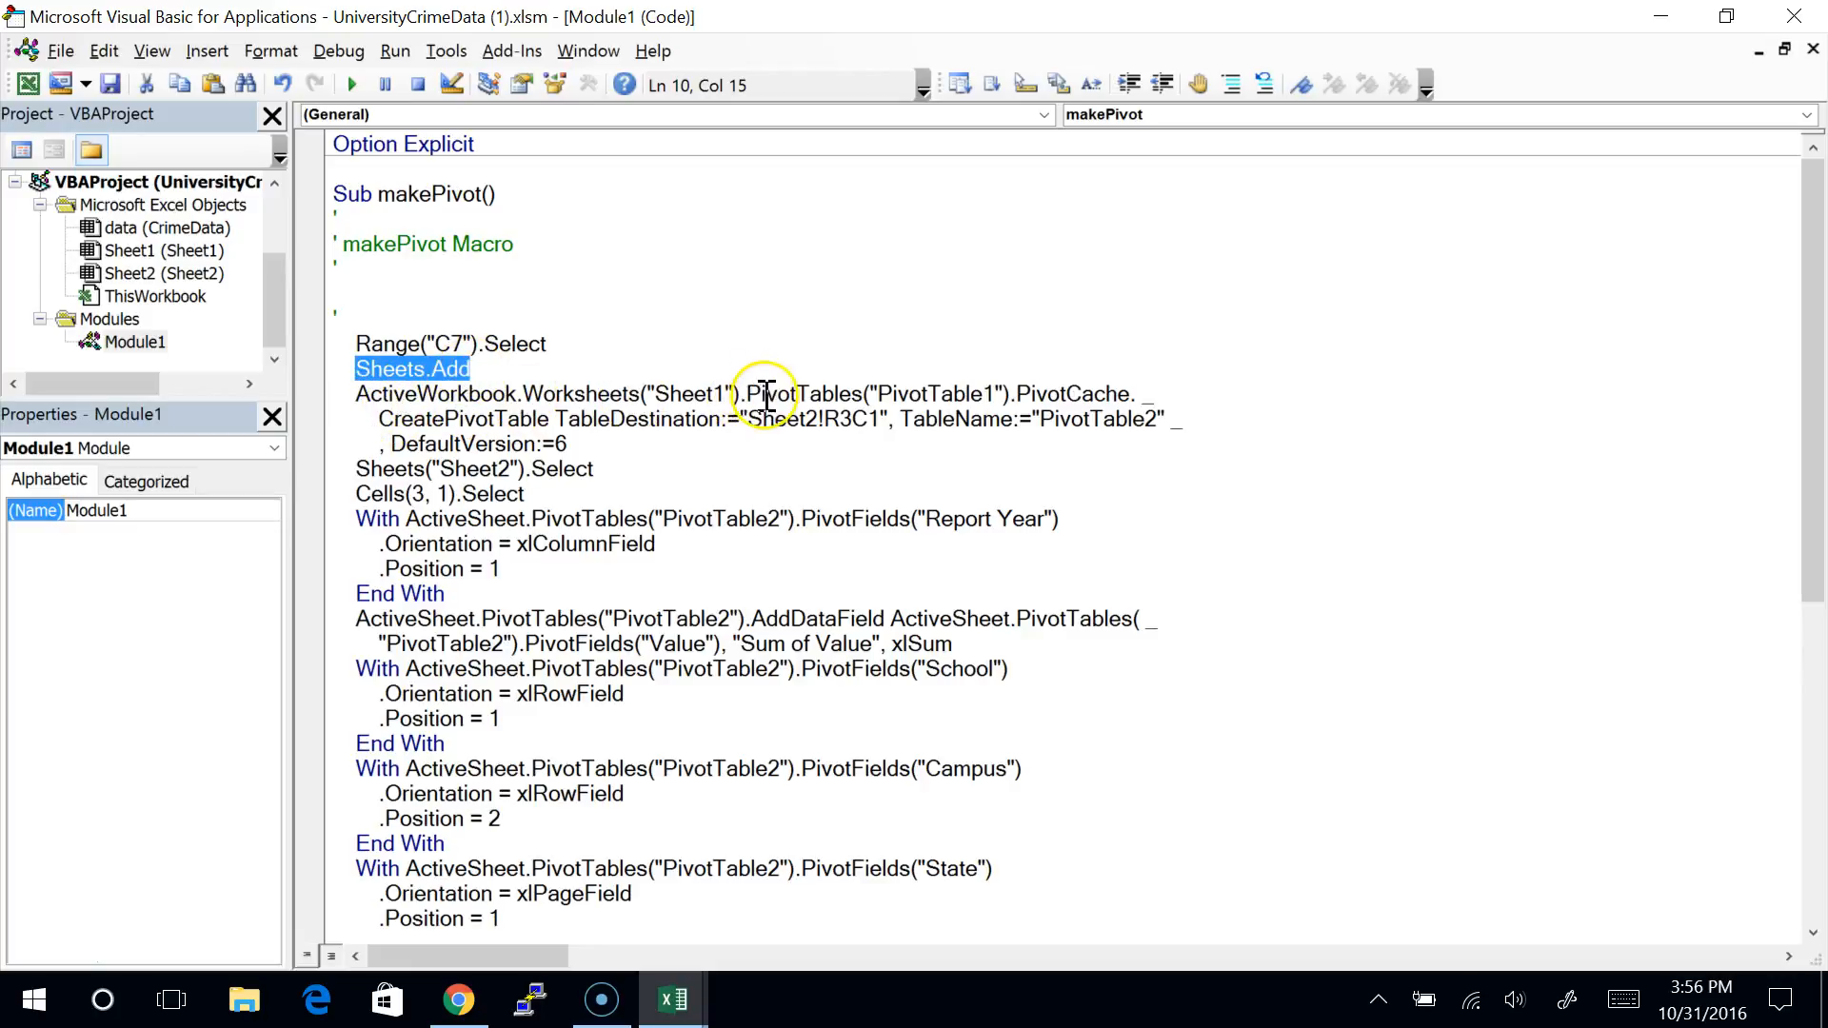
{"action": "left_click_drag", "start_coordinate": [741, 395], "coordinate": [860, 395]}
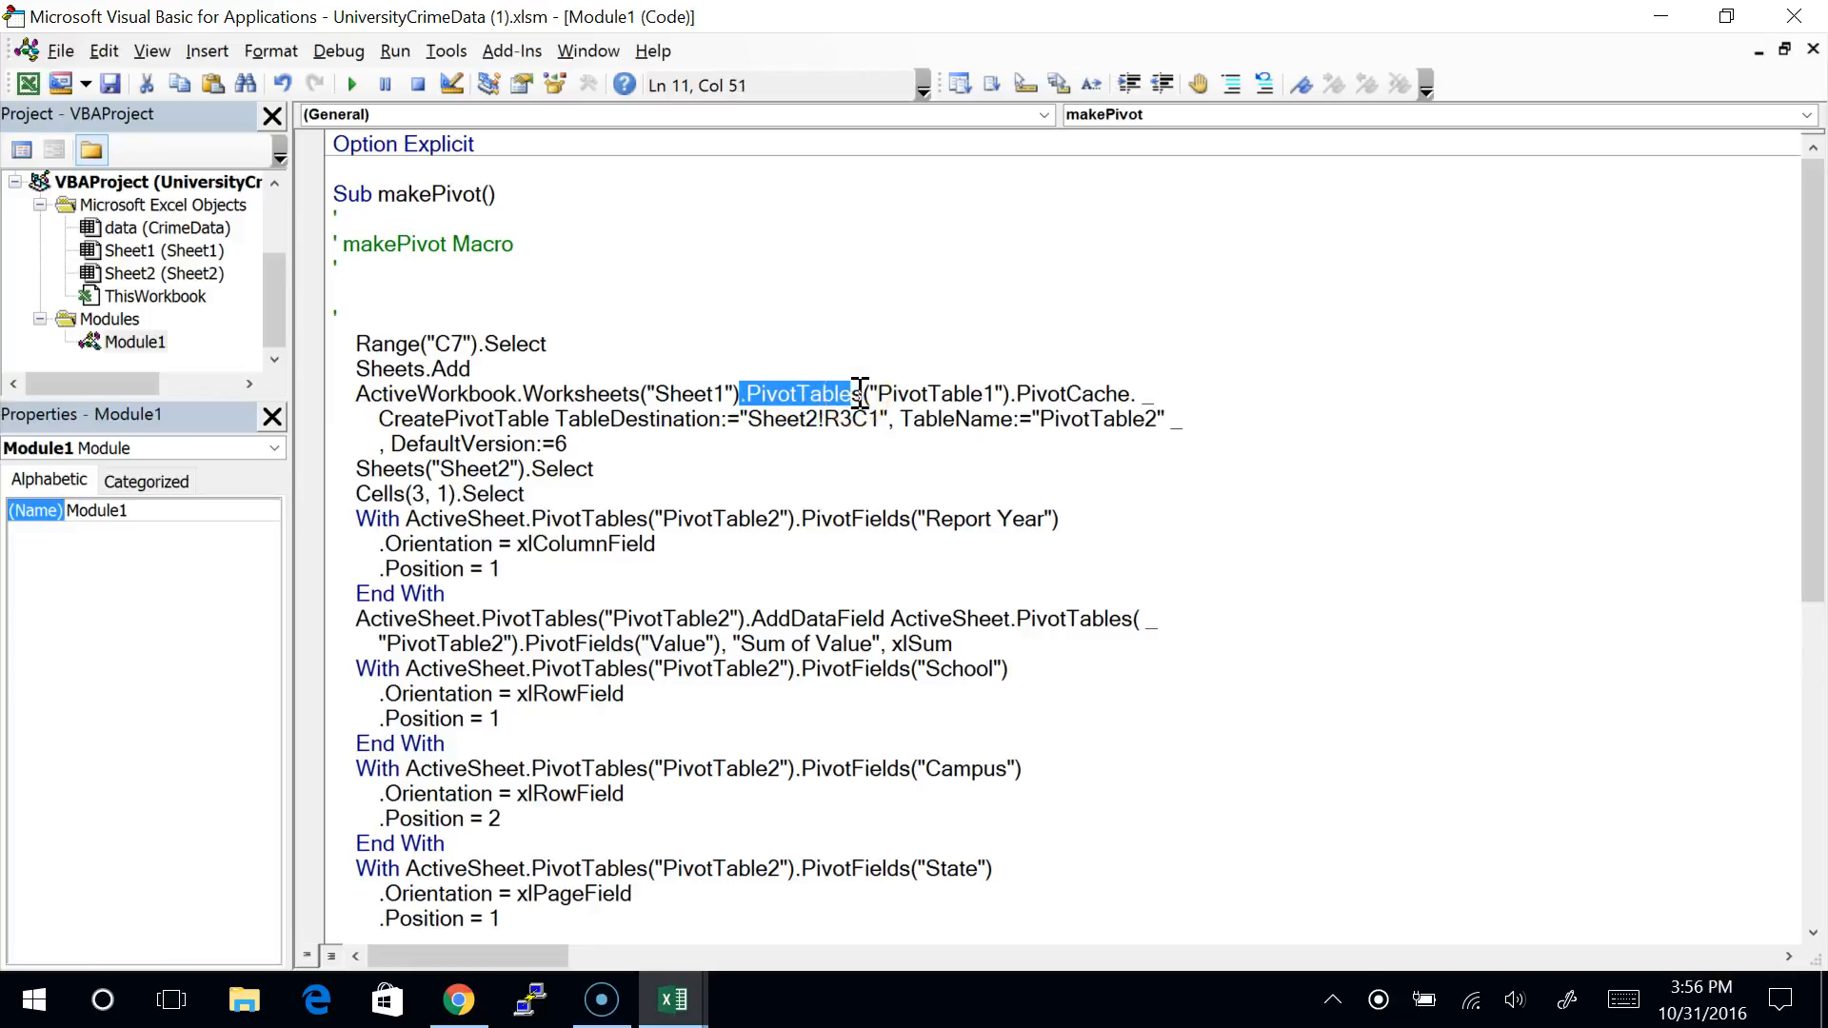
{"action": "left_click", "coordinate": [393, 392]}
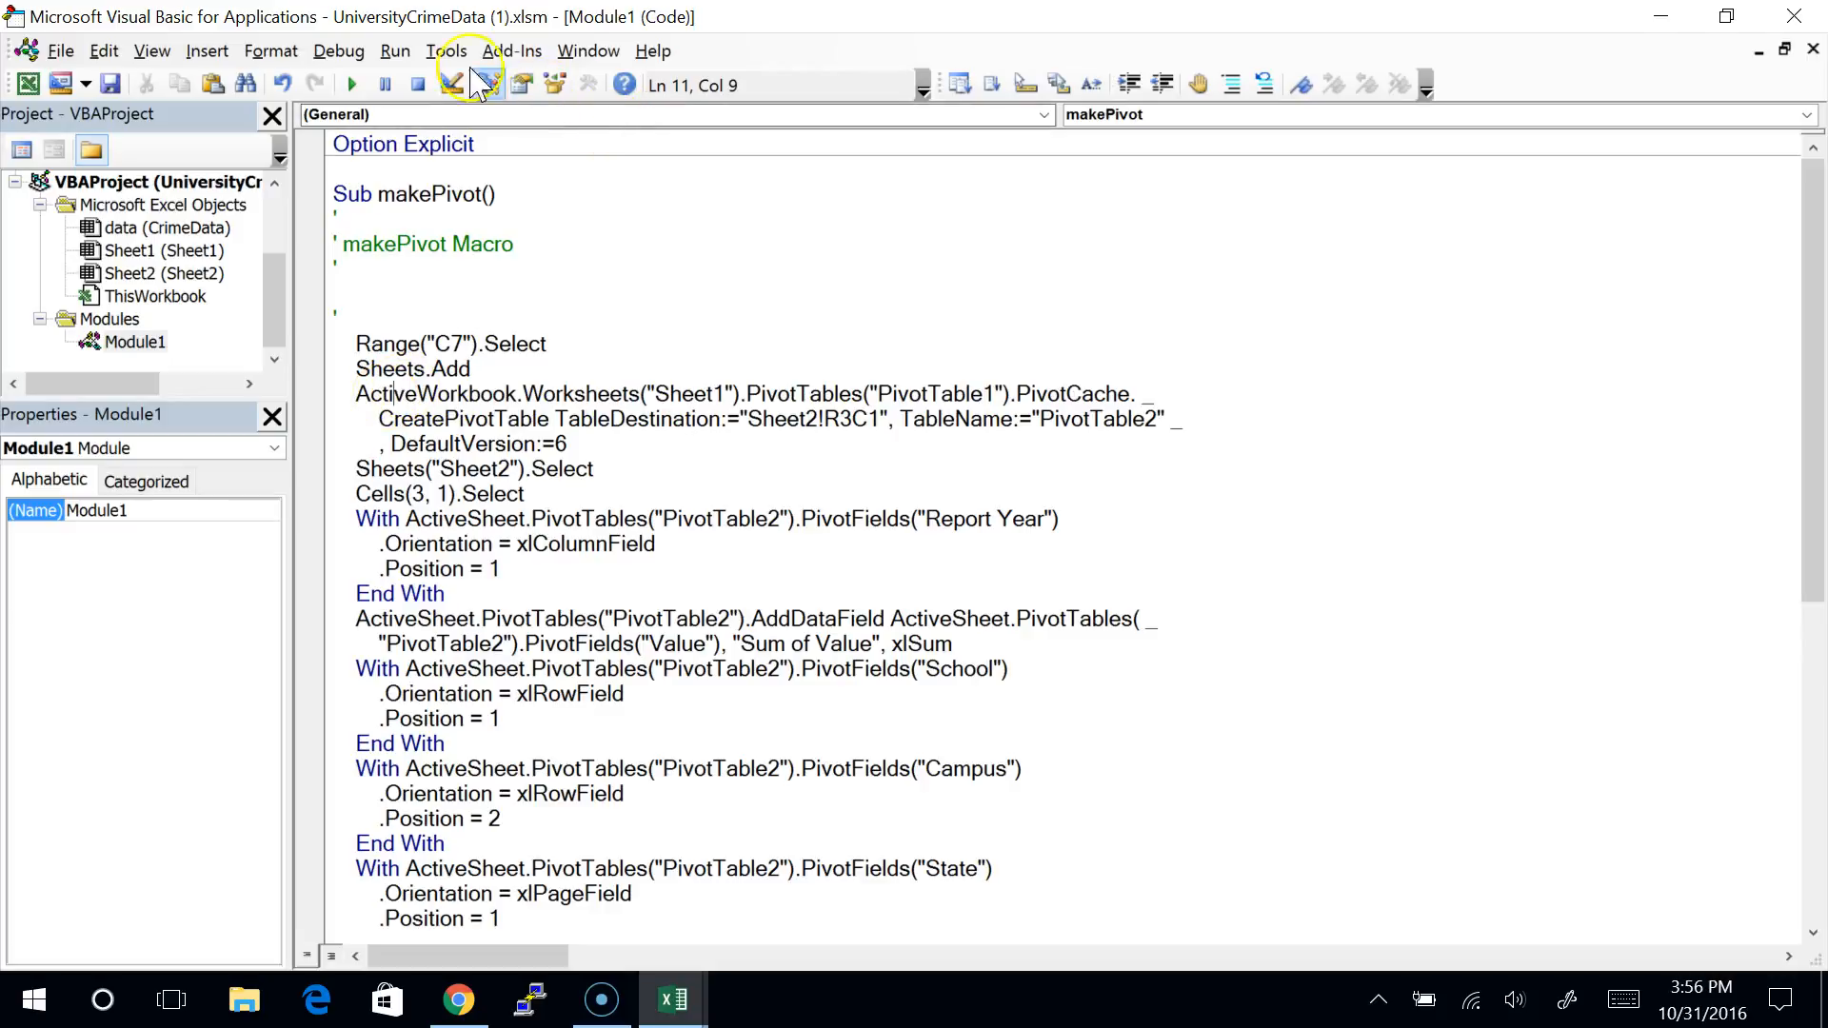
{"action": "left_click_drag", "start_coordinate": [334, 396], "coordinate": [336, 411]}
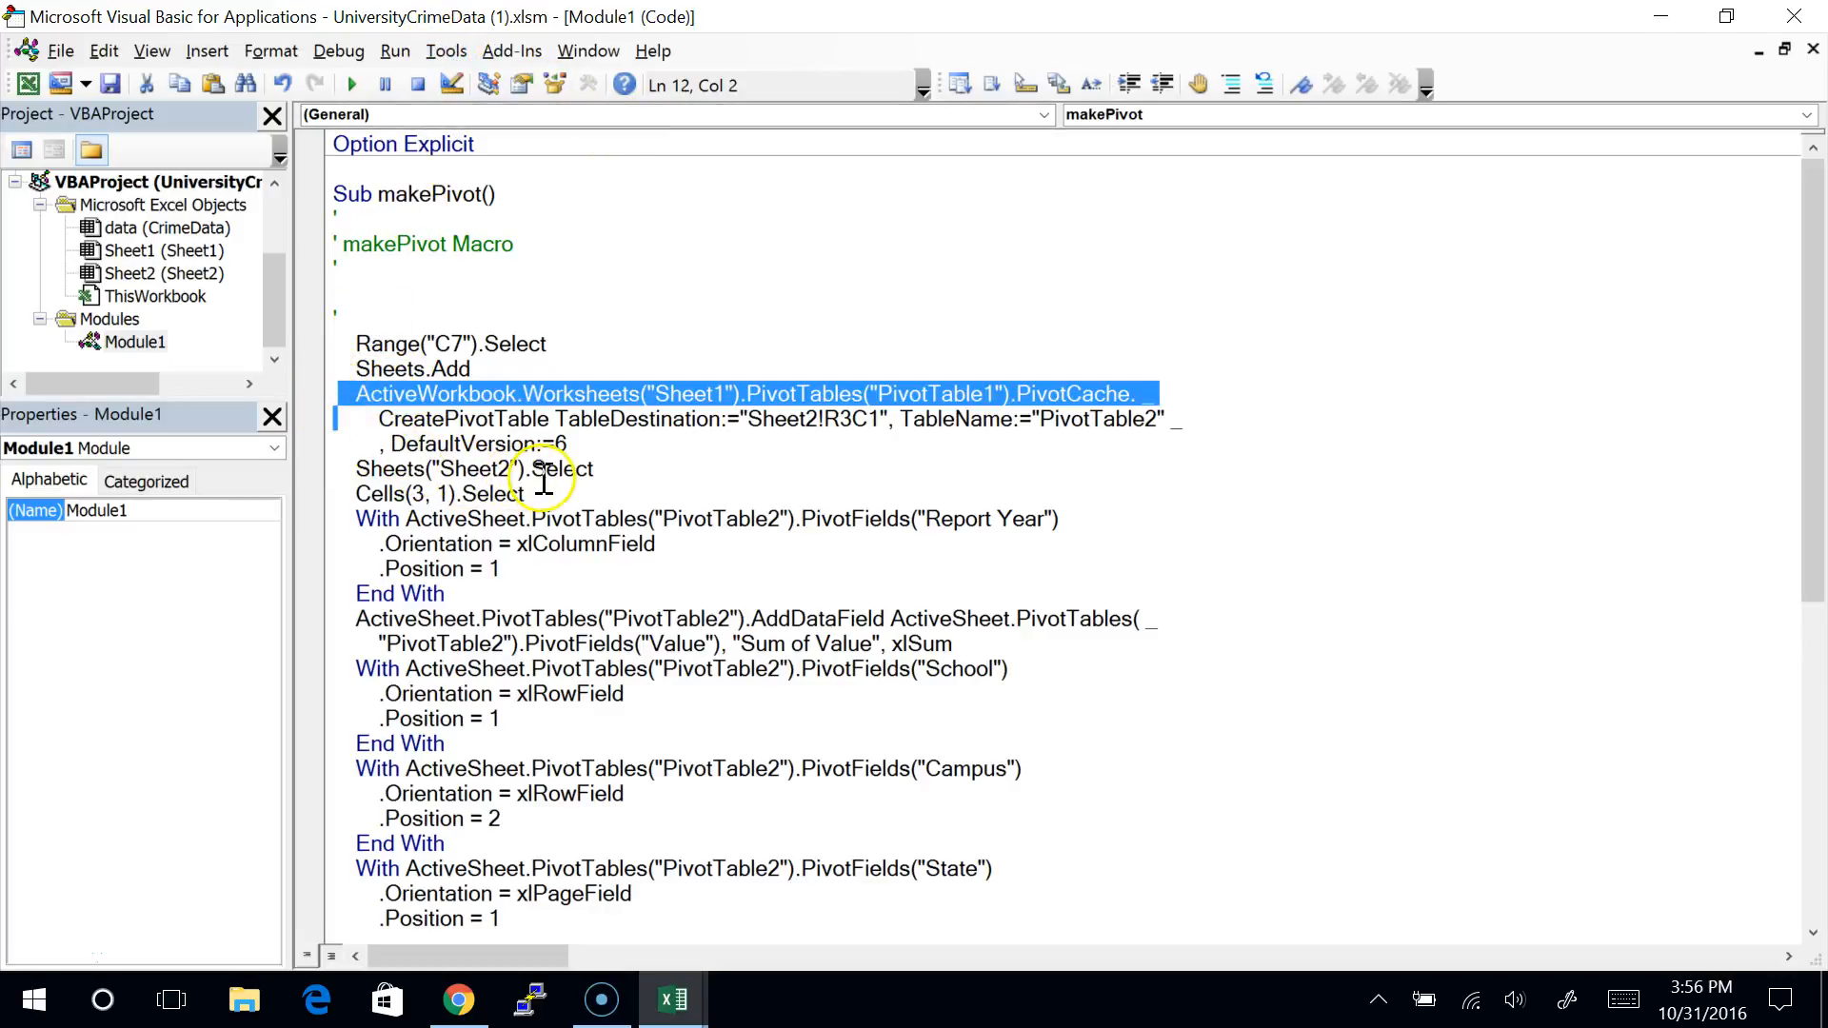
{"action": "left_click", "coordinate": [595, 471]}
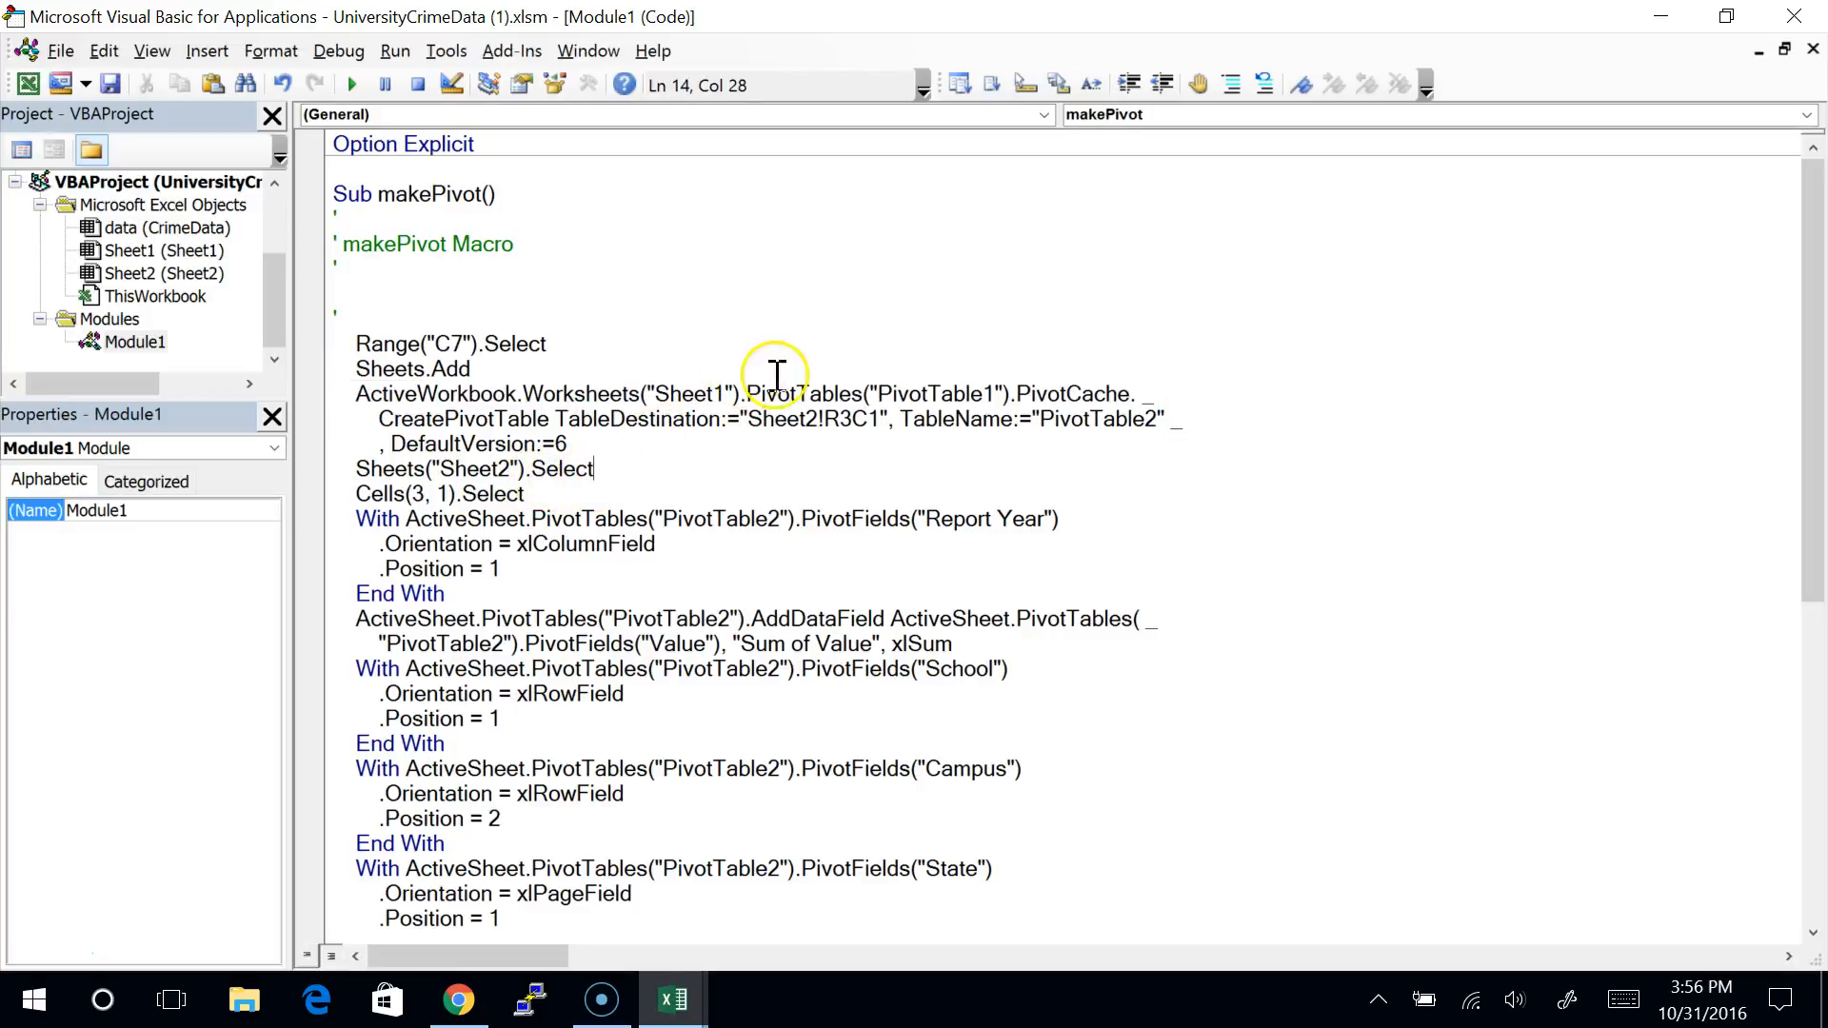
{"action": "left_click_drag", "start_coordinate": [351, 394], "coordinate": [745, 393]}
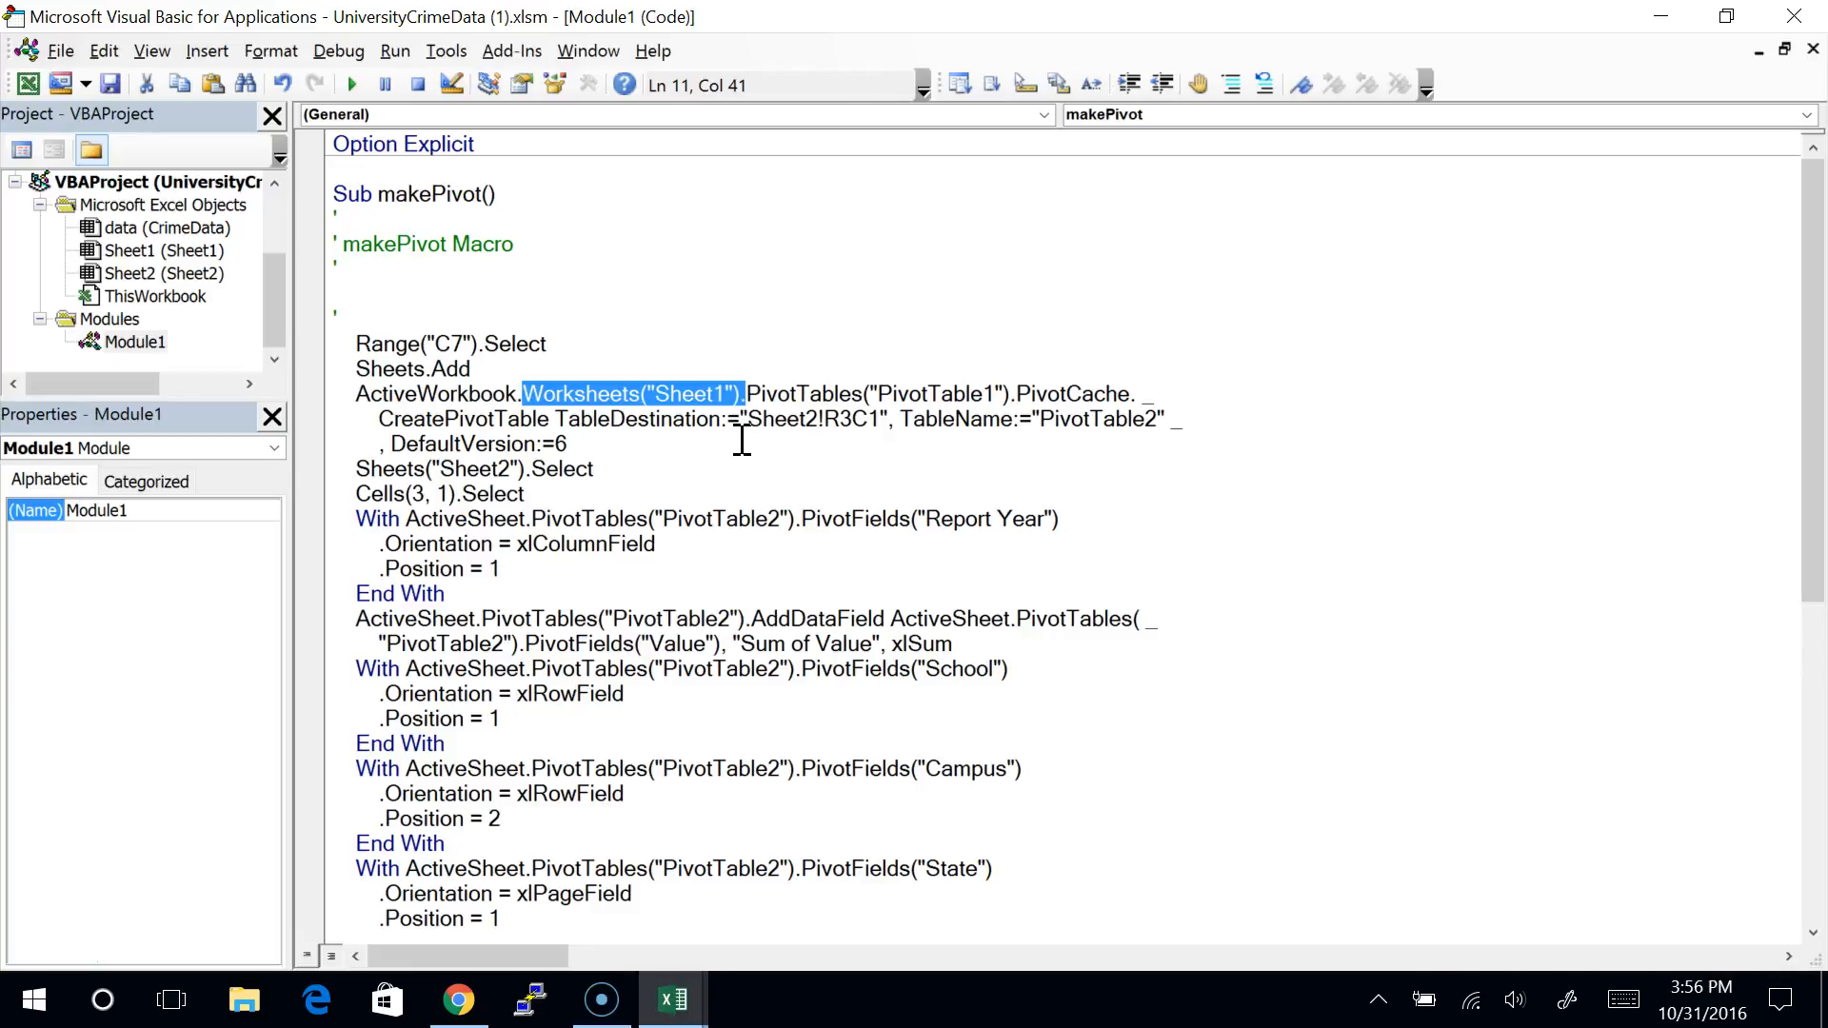
{"action": "left_click_drag", "start_coordinate": [355, 369], "coordinate": [474, 368]}
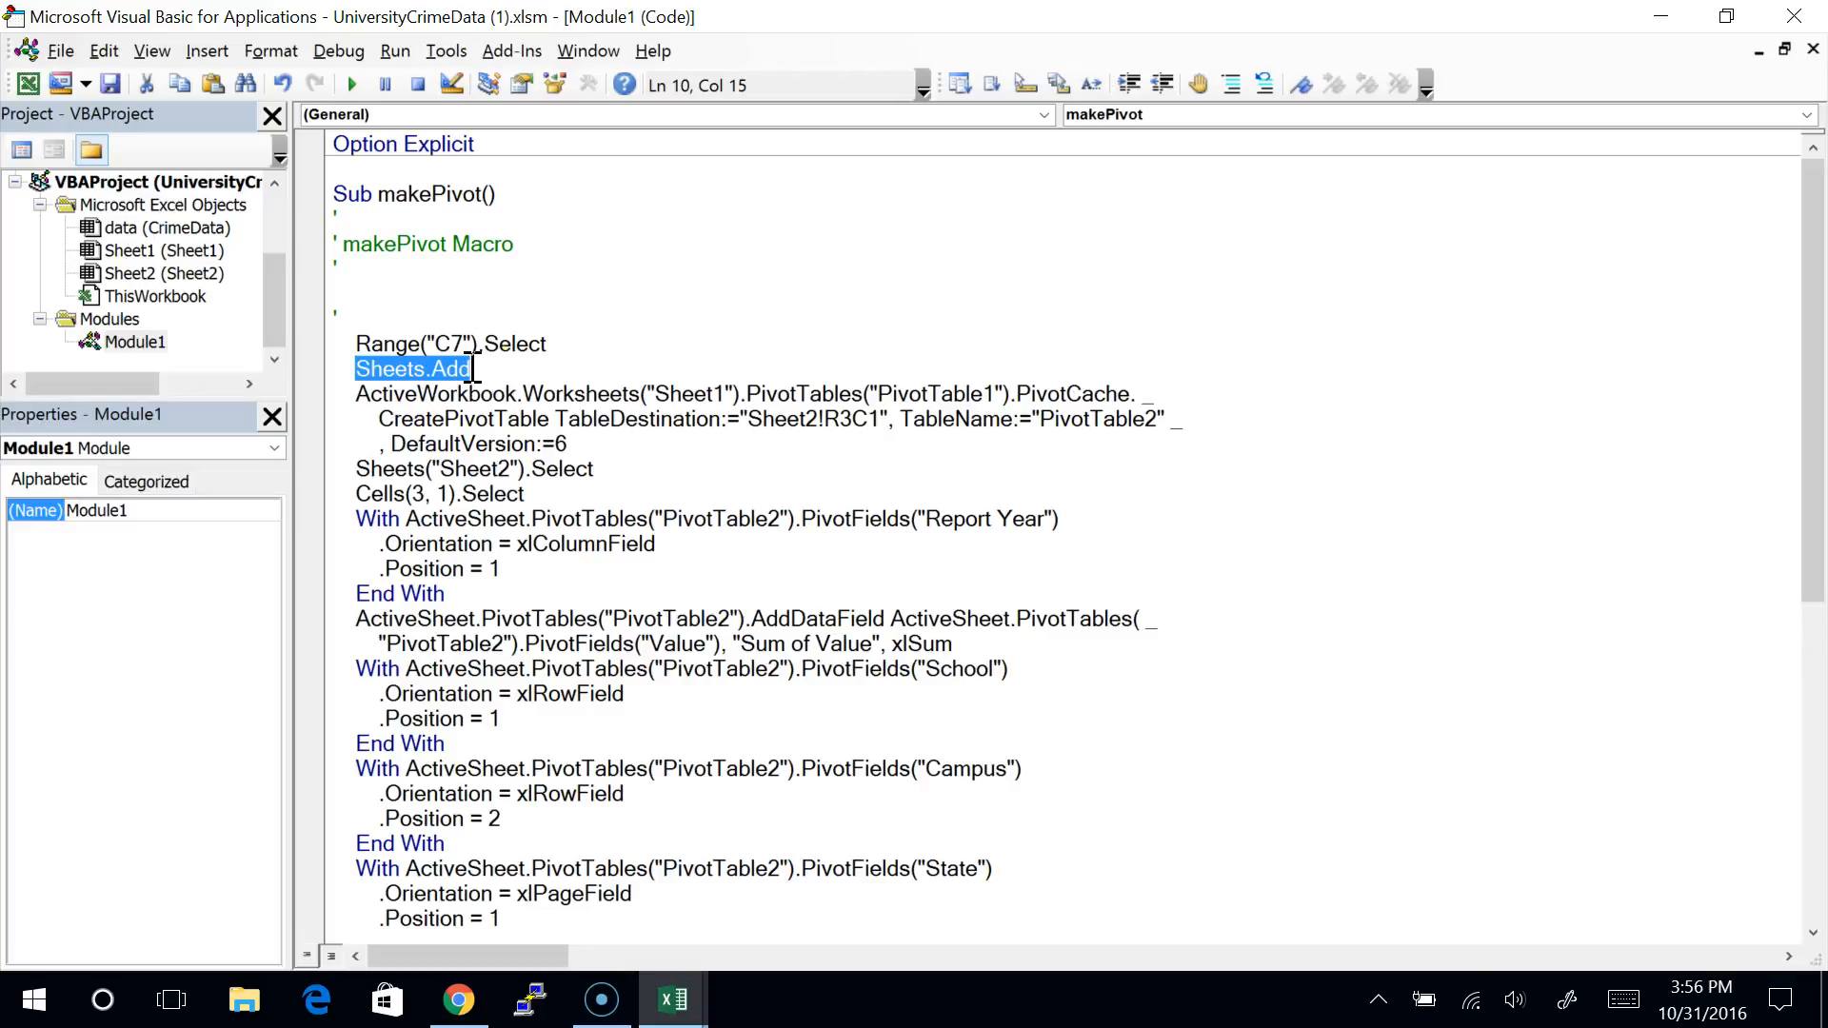
{"action": "left_click_drag", "start_coordinate": [655, 394], "coordinate": [726, 398]}
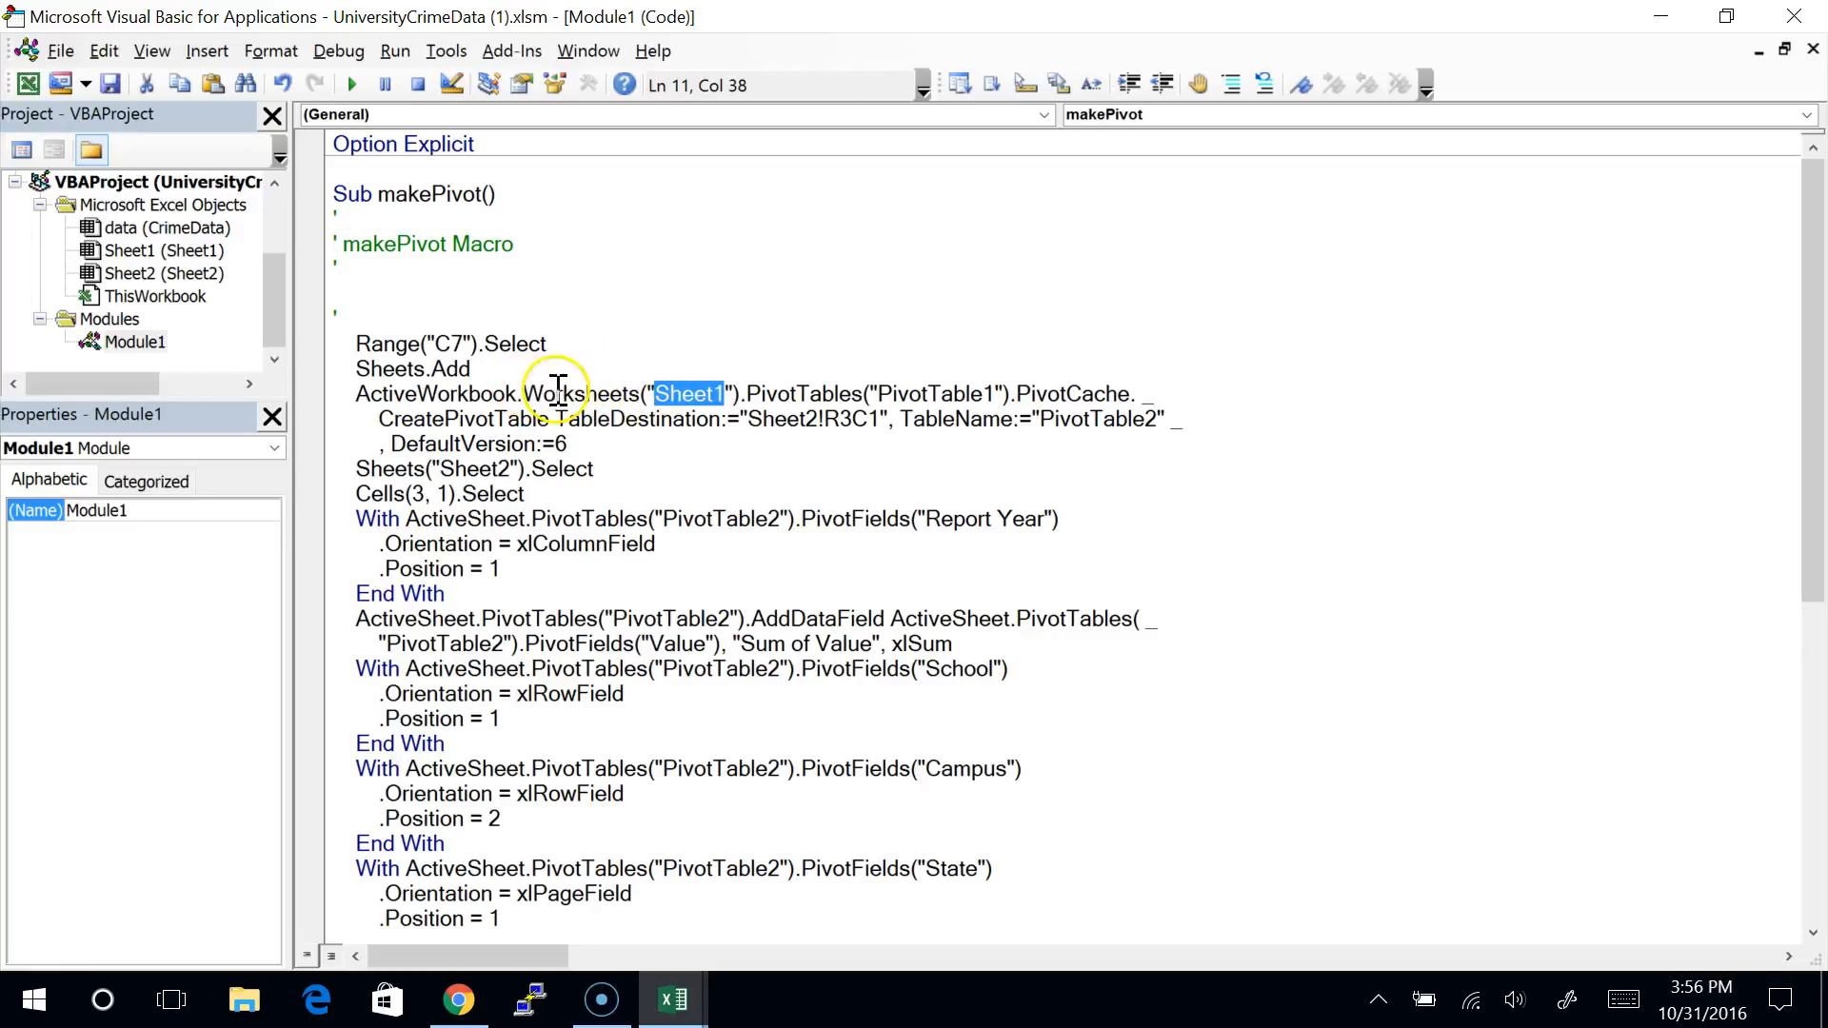
Step: Examine how the pivot-creation statement uses PivotTables("PivotTable1"), its PivotCache and the CreatePivotTable method
{"action": "left_click", "coordinate": [747, 390]}
{"action": "left_click_drag", "start_coordinate": [746, 385], "coordinate": [857, 390]}
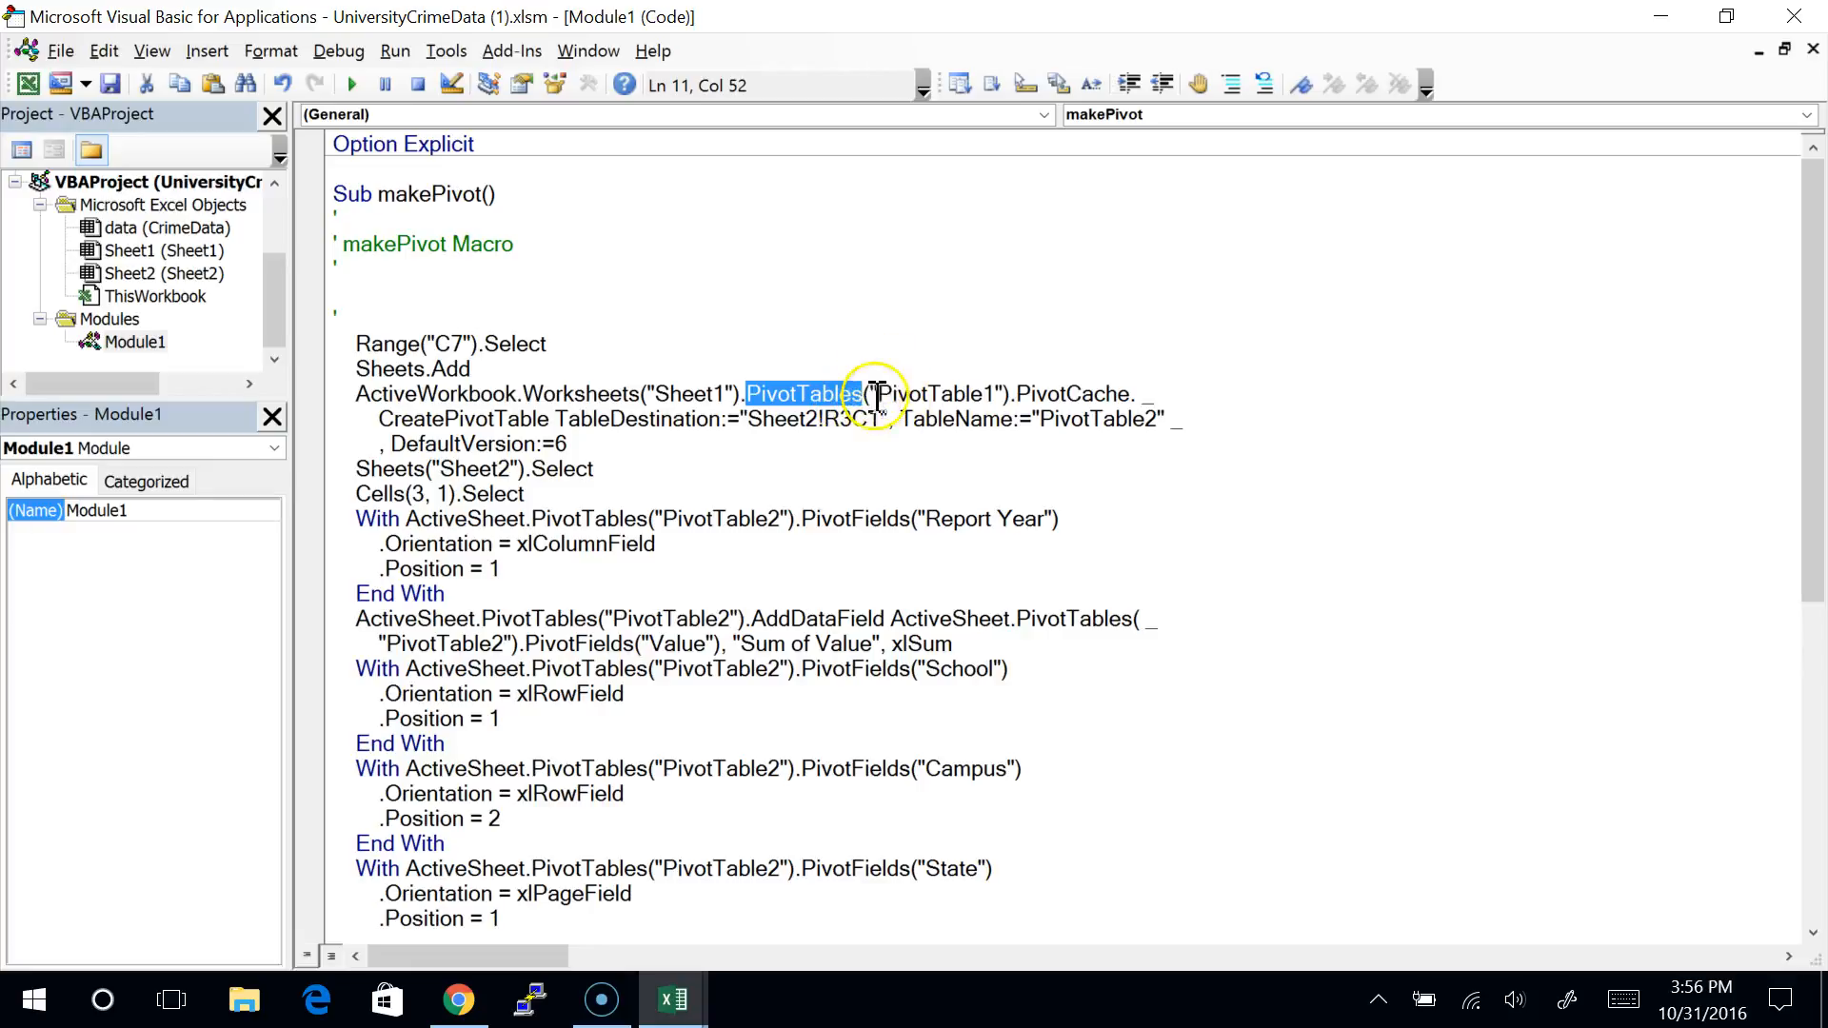
{"action": "left_click_drag", "start_coordinate": [876, 393], "coordinate": [994, 393]}
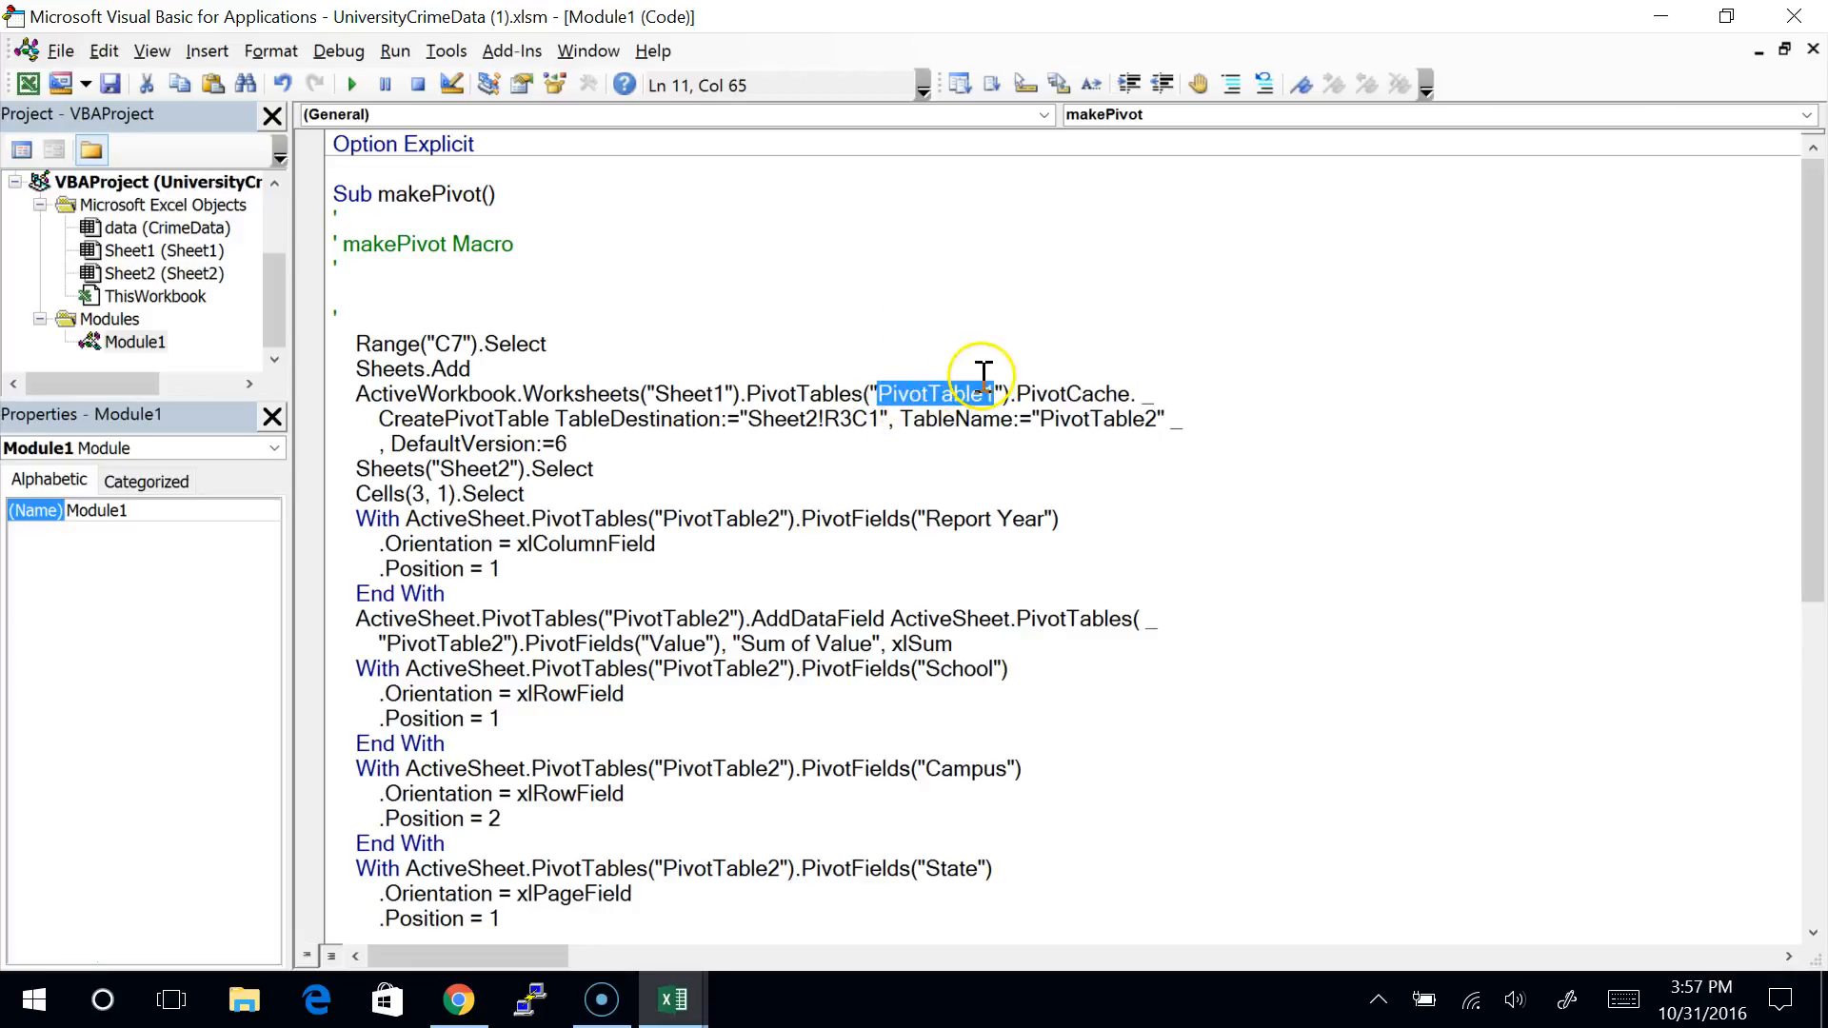
{"action": "left_click_drag", "start_coordinate": [748, 394], "coordinate": [1007, 394]}
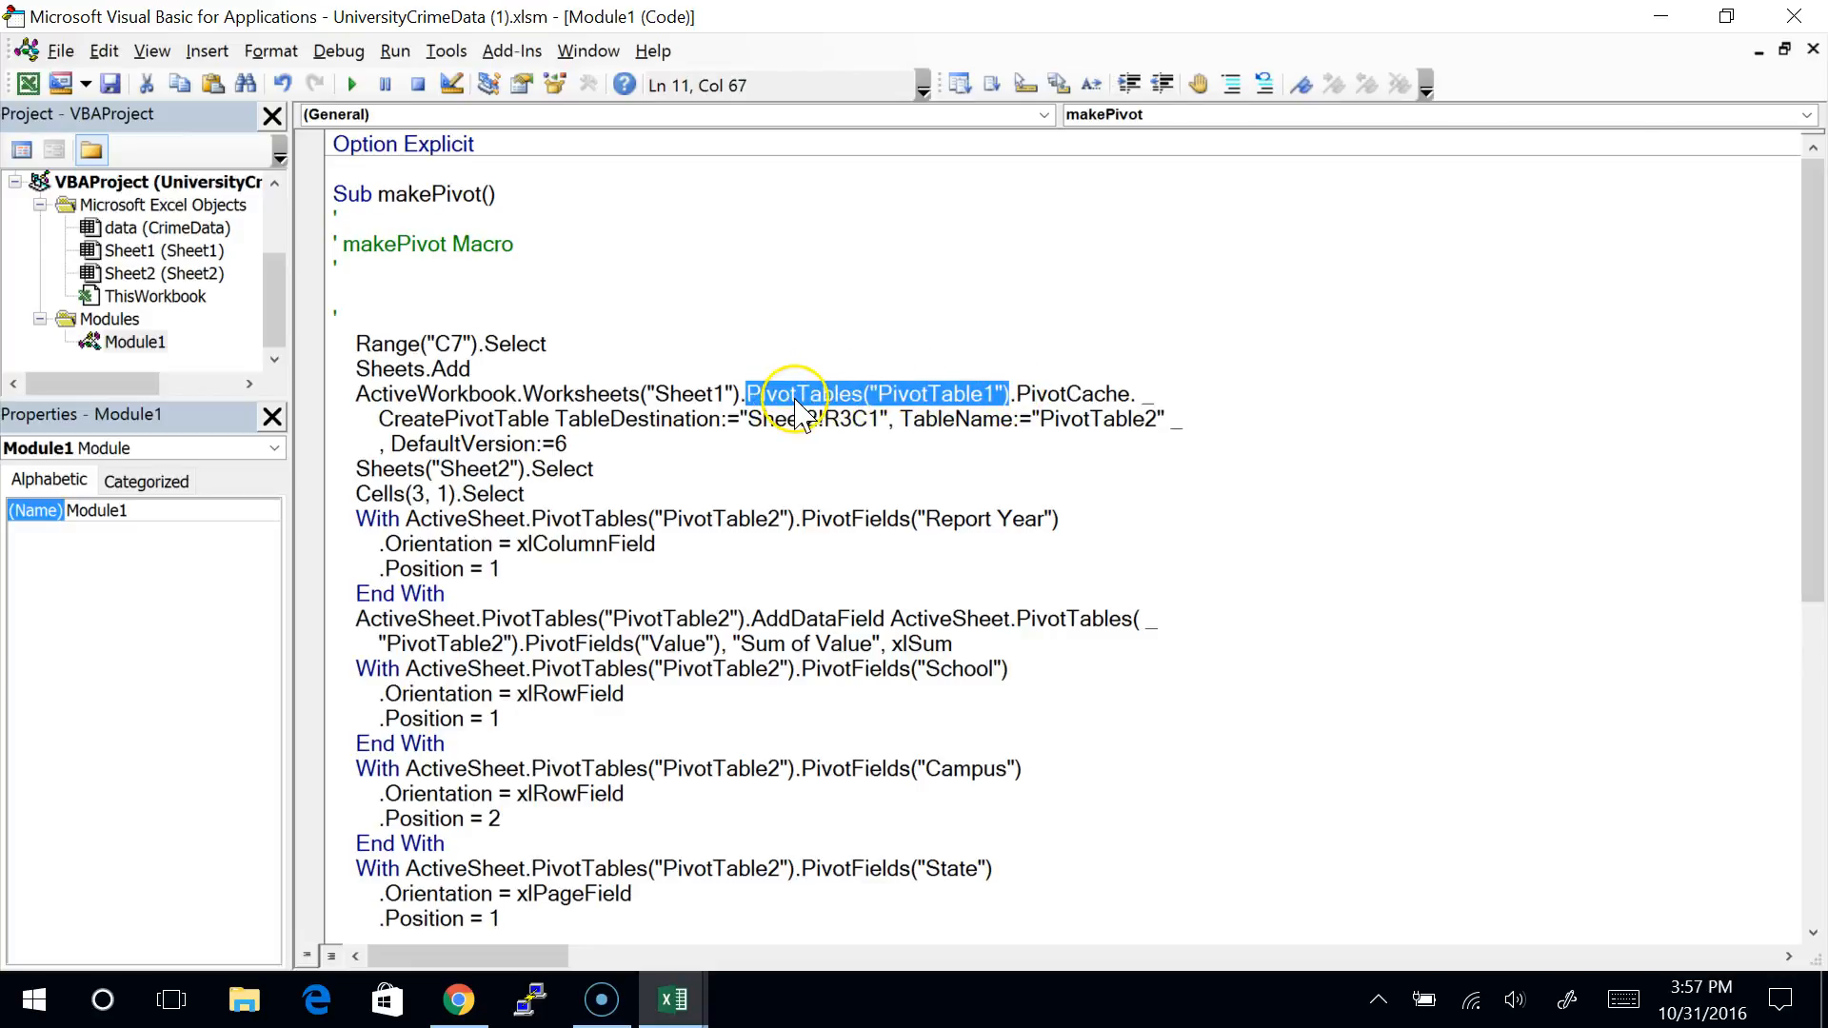
{"action": "left_click_drag", "start_coordinate": [877, 394], "coordinate": [1000, 393]}
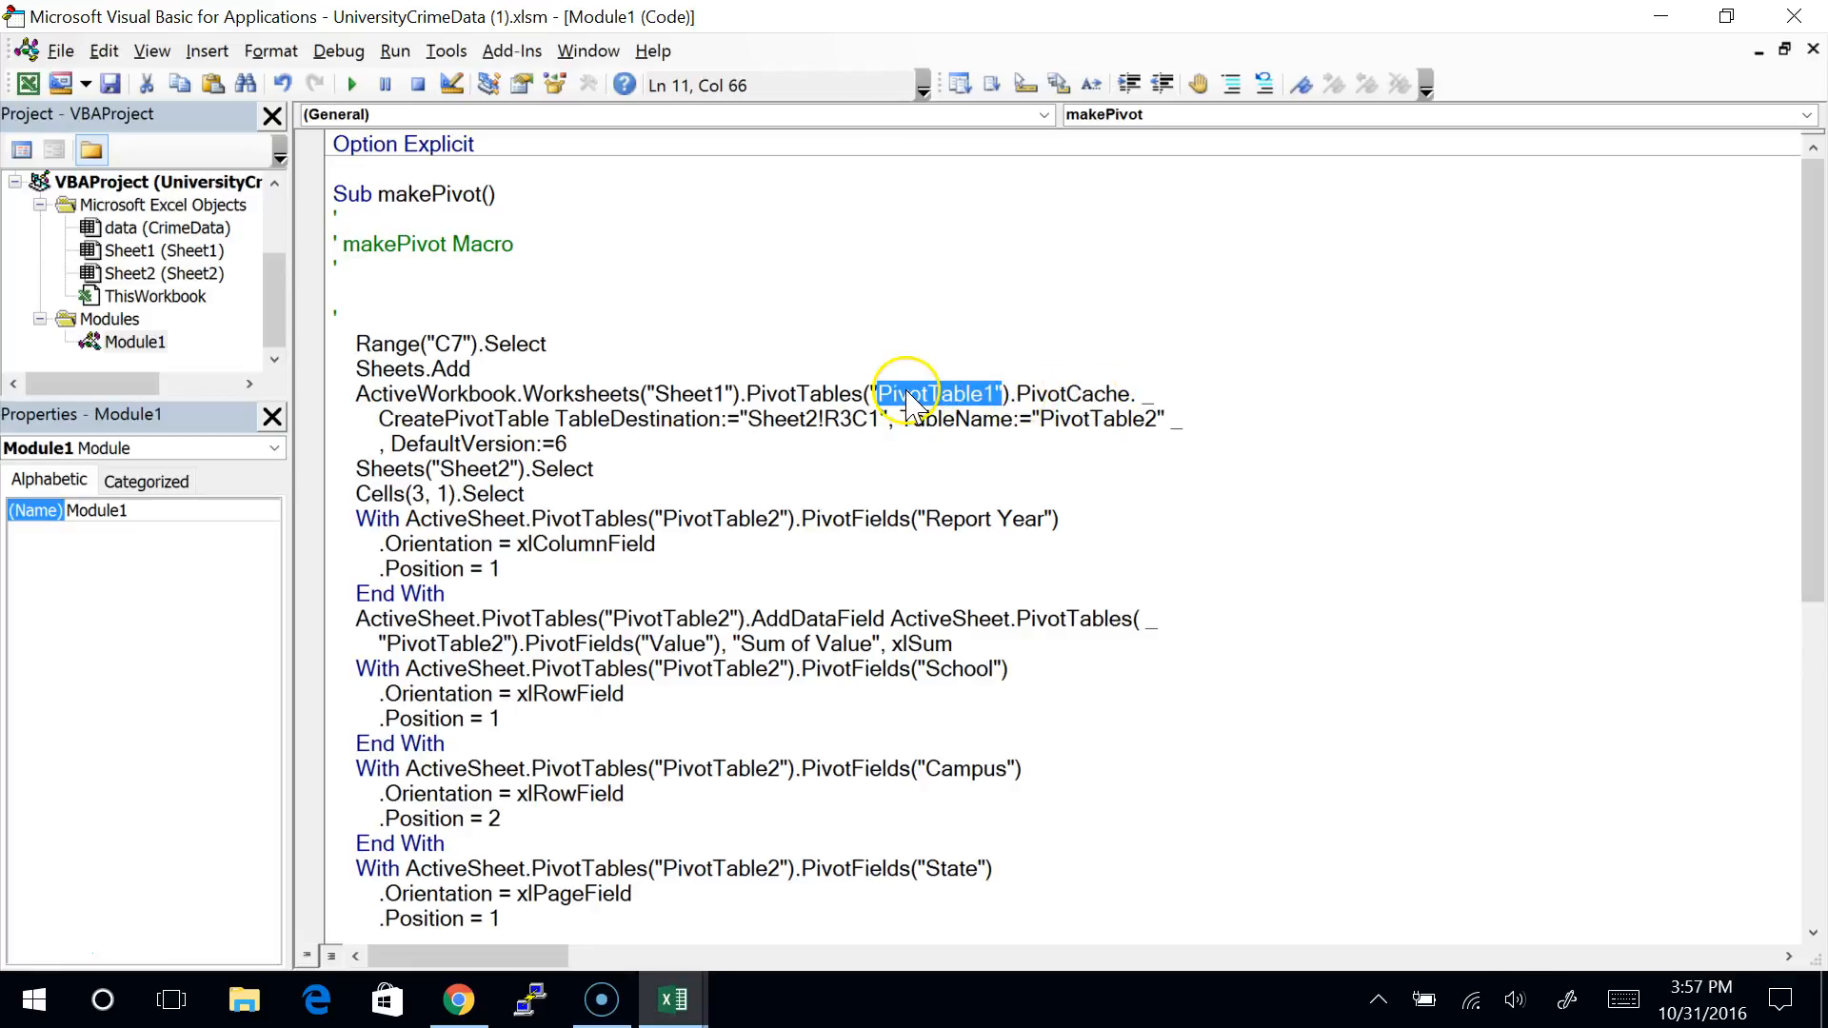
{"action": "left_click_drag", "start_coordinate": [1017, 393], "coordinate": [1126, 391]}
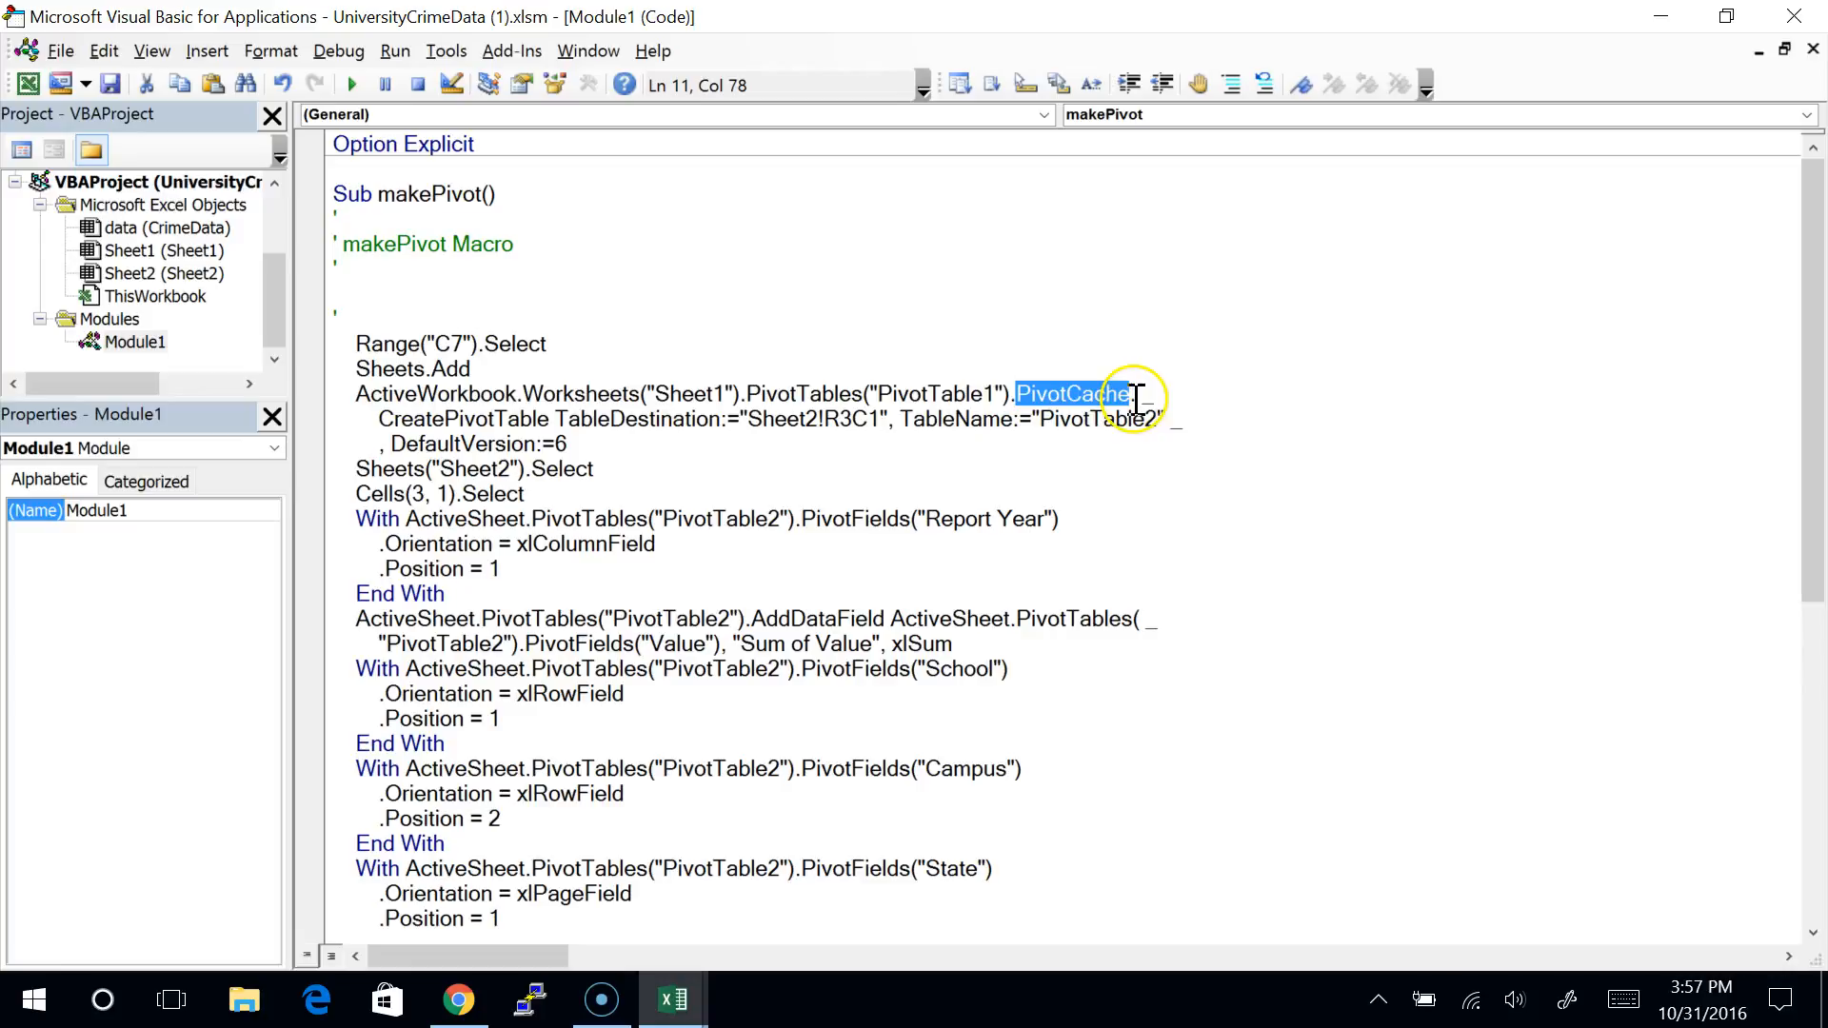
{"action": "left_click_drag", "start_coordinate": [381, 419], "coordinate": [550, 419]}
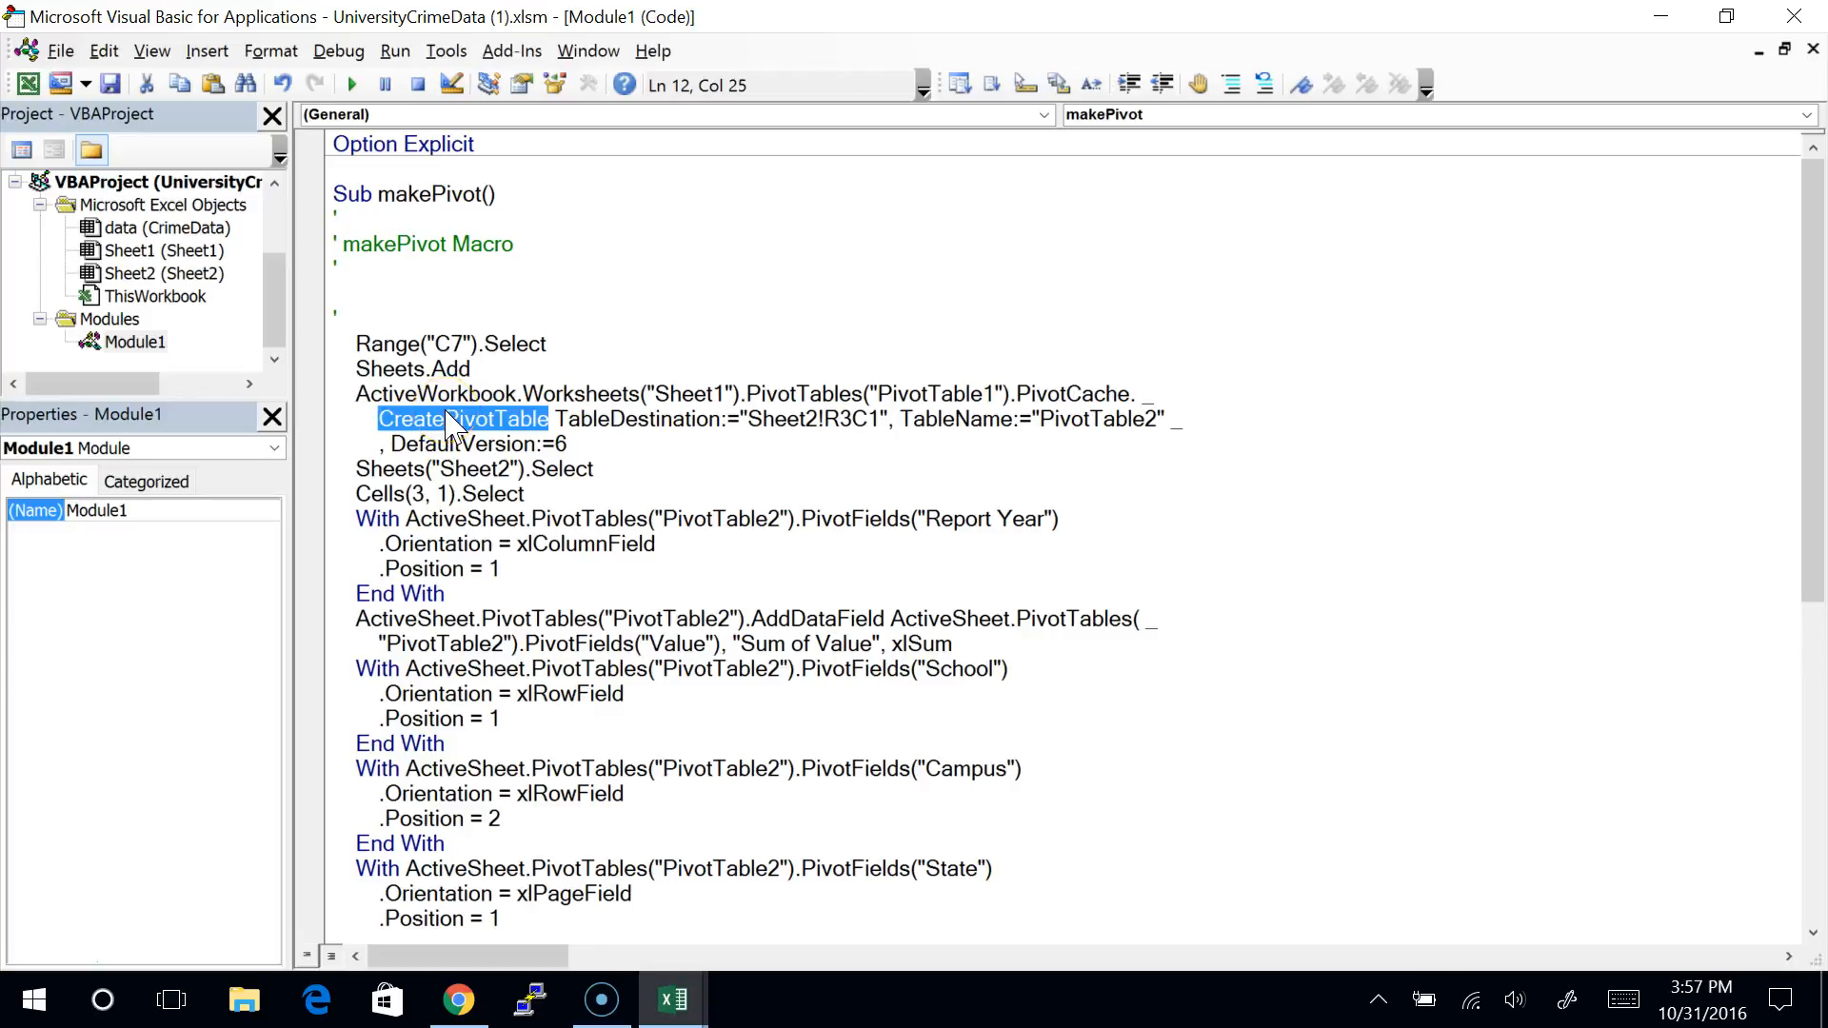
{"action": "left_click_drag", "start_coordinate": [550, 419], "coordinate": [355, 390]}
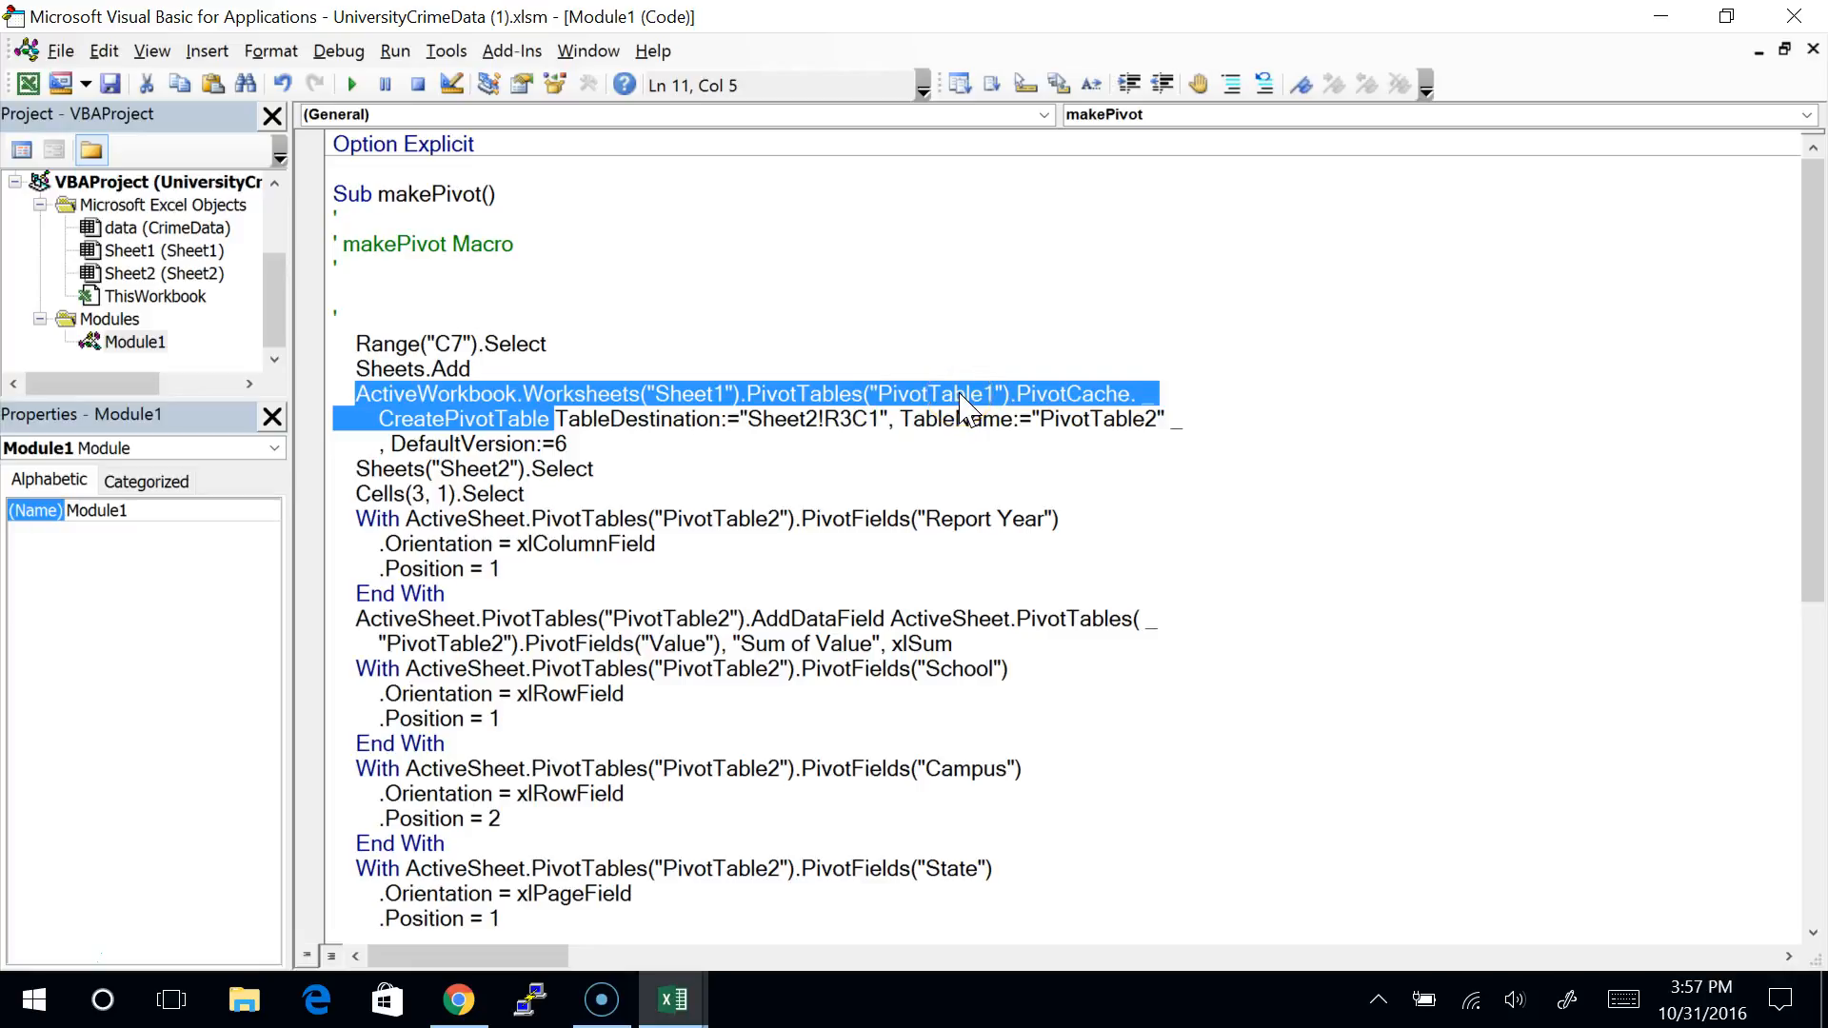
{"action": "left_click", "coordinate": [1019, 390]}
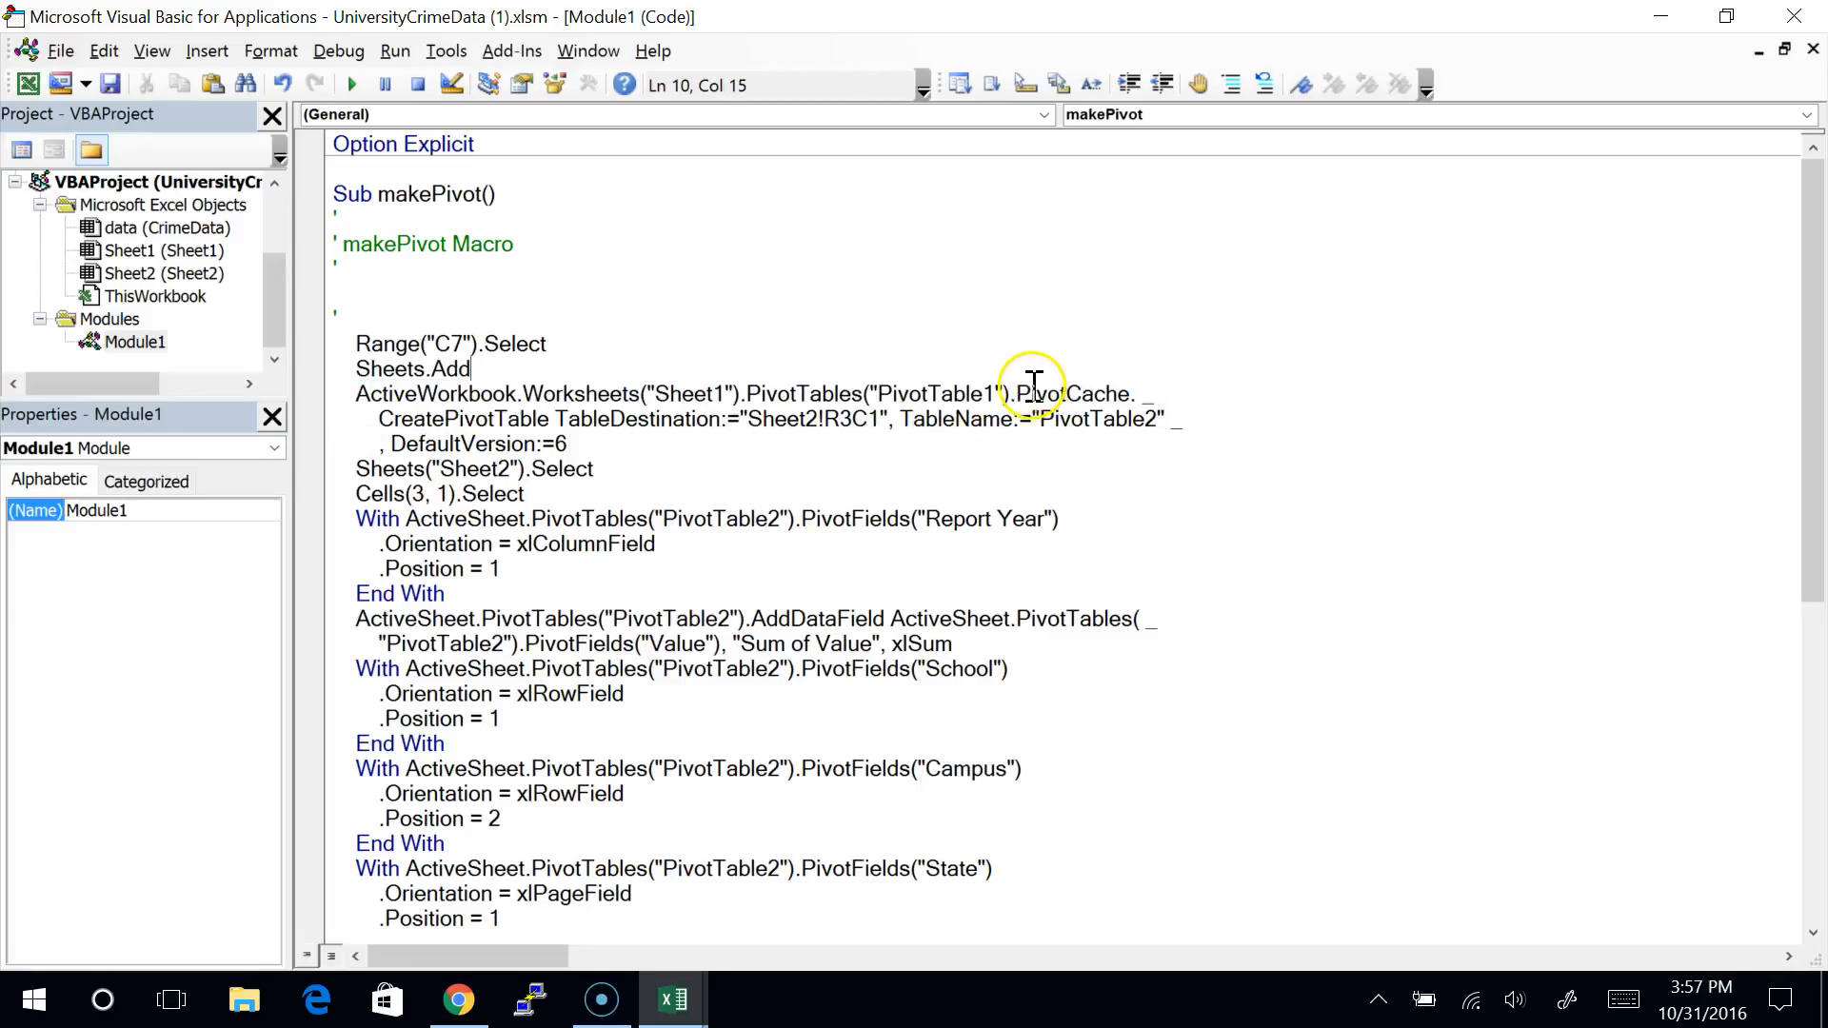
{"action": "left_click_drag", "start_coordinate": [1018, 391], "coordinate": [1147, 390]}
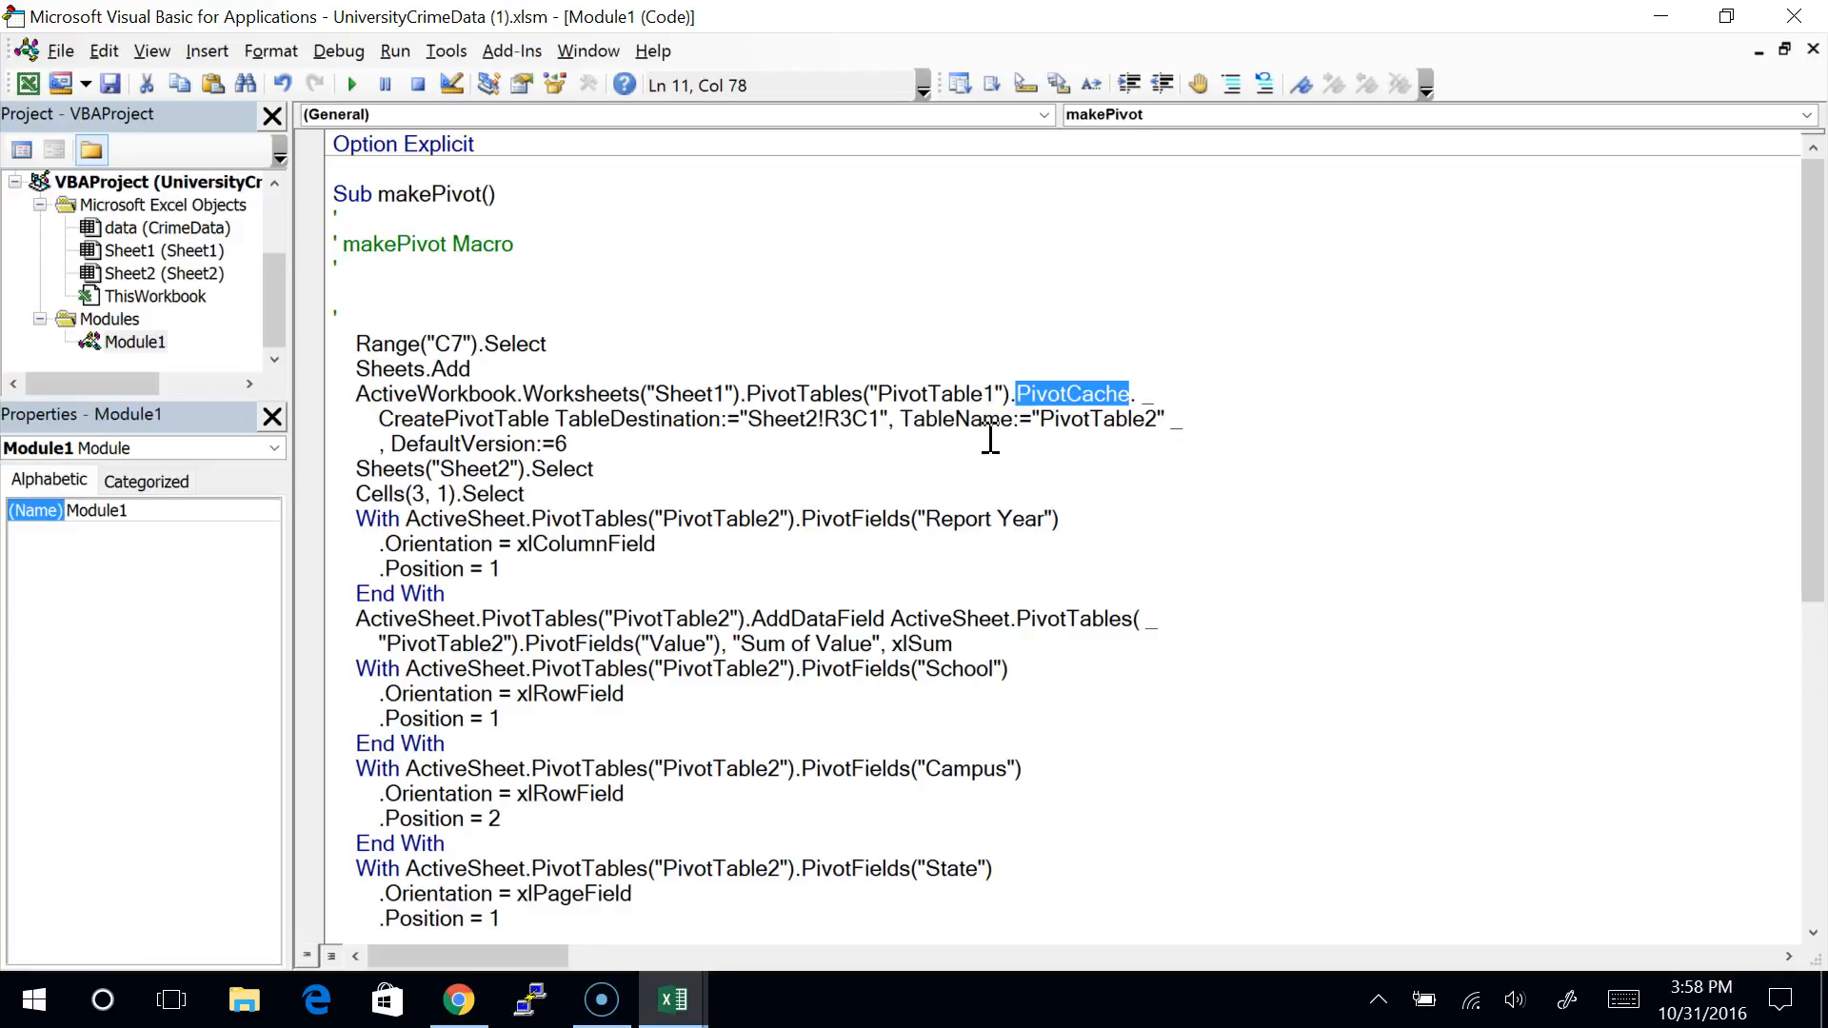
{"action": "left_click", "coordinate": [1054, 392]}
{"action": "double_click", "coordinate": [1054, 392]}
{"action": "left_click", "coordinate": [554, 362]}
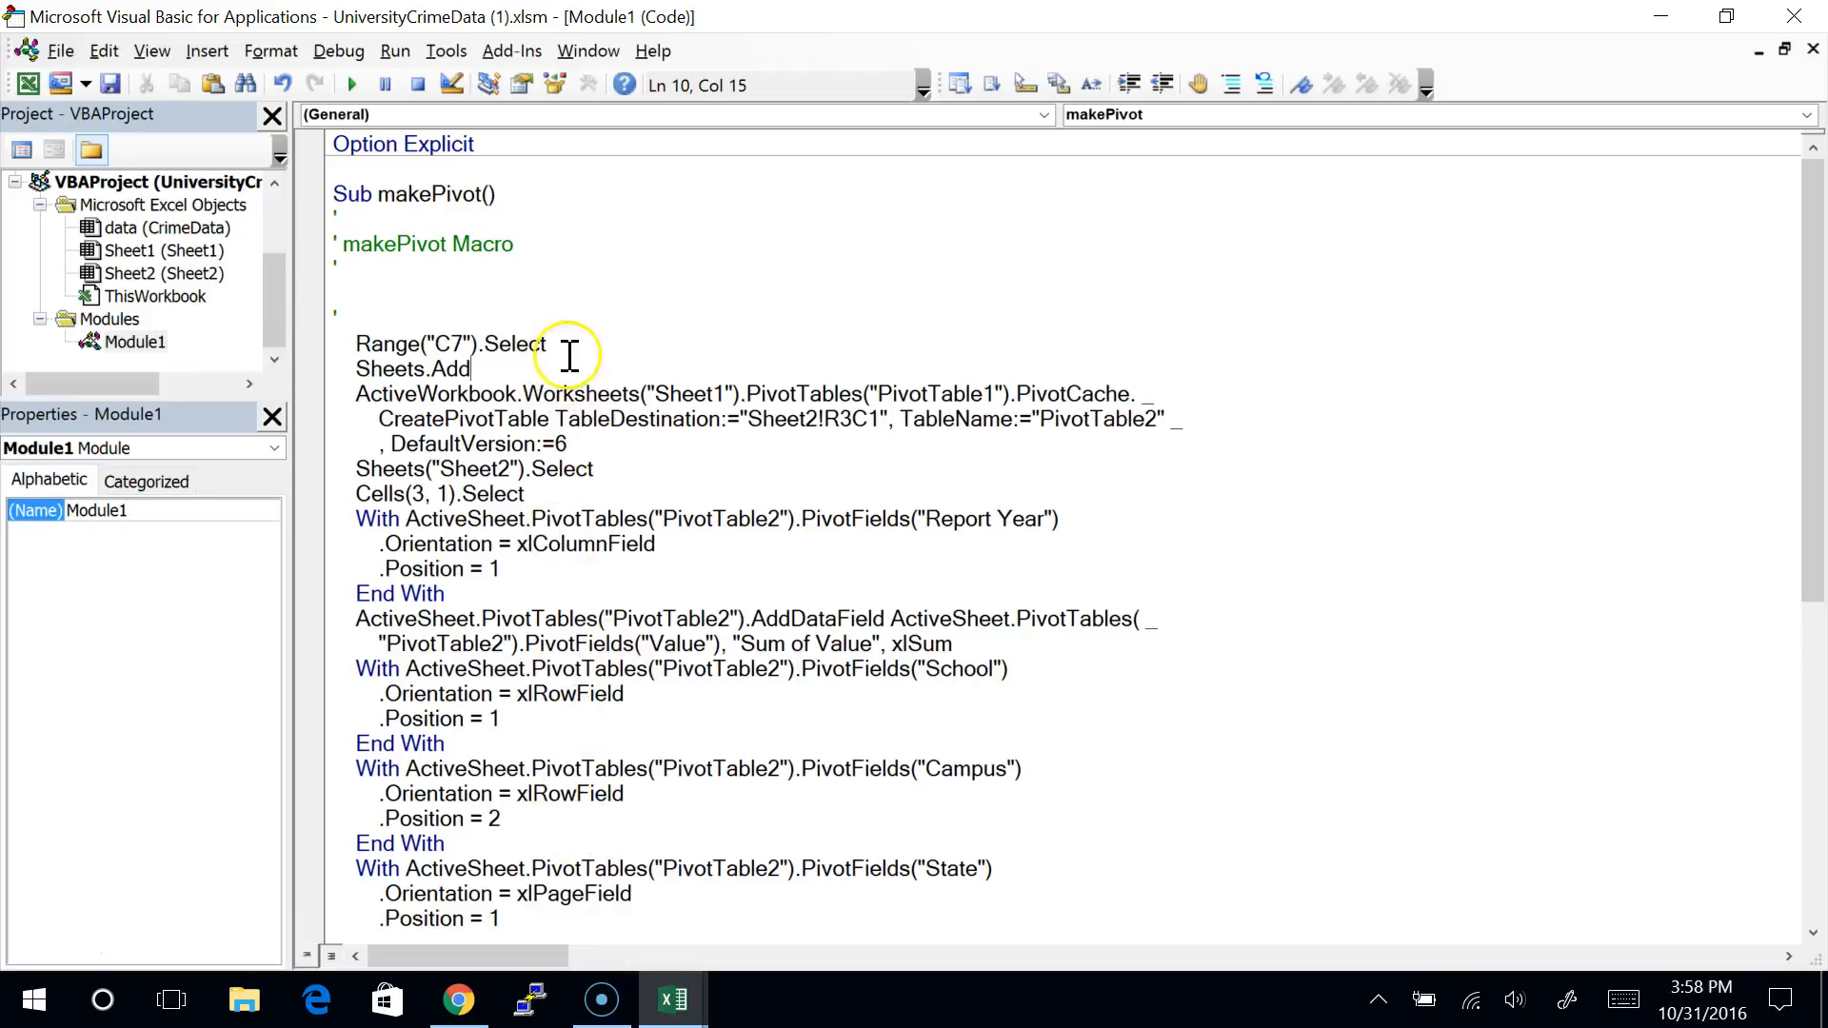
Step: Delete the recorder's comment lines beneath Sub makePivot(), leaving blank space above the Range("C7").Select line
{"action": "left_click", "coordinate": [360, 218]}
{"action": "key", "text": "Left"}
{"action": "key", "text": "Down"}
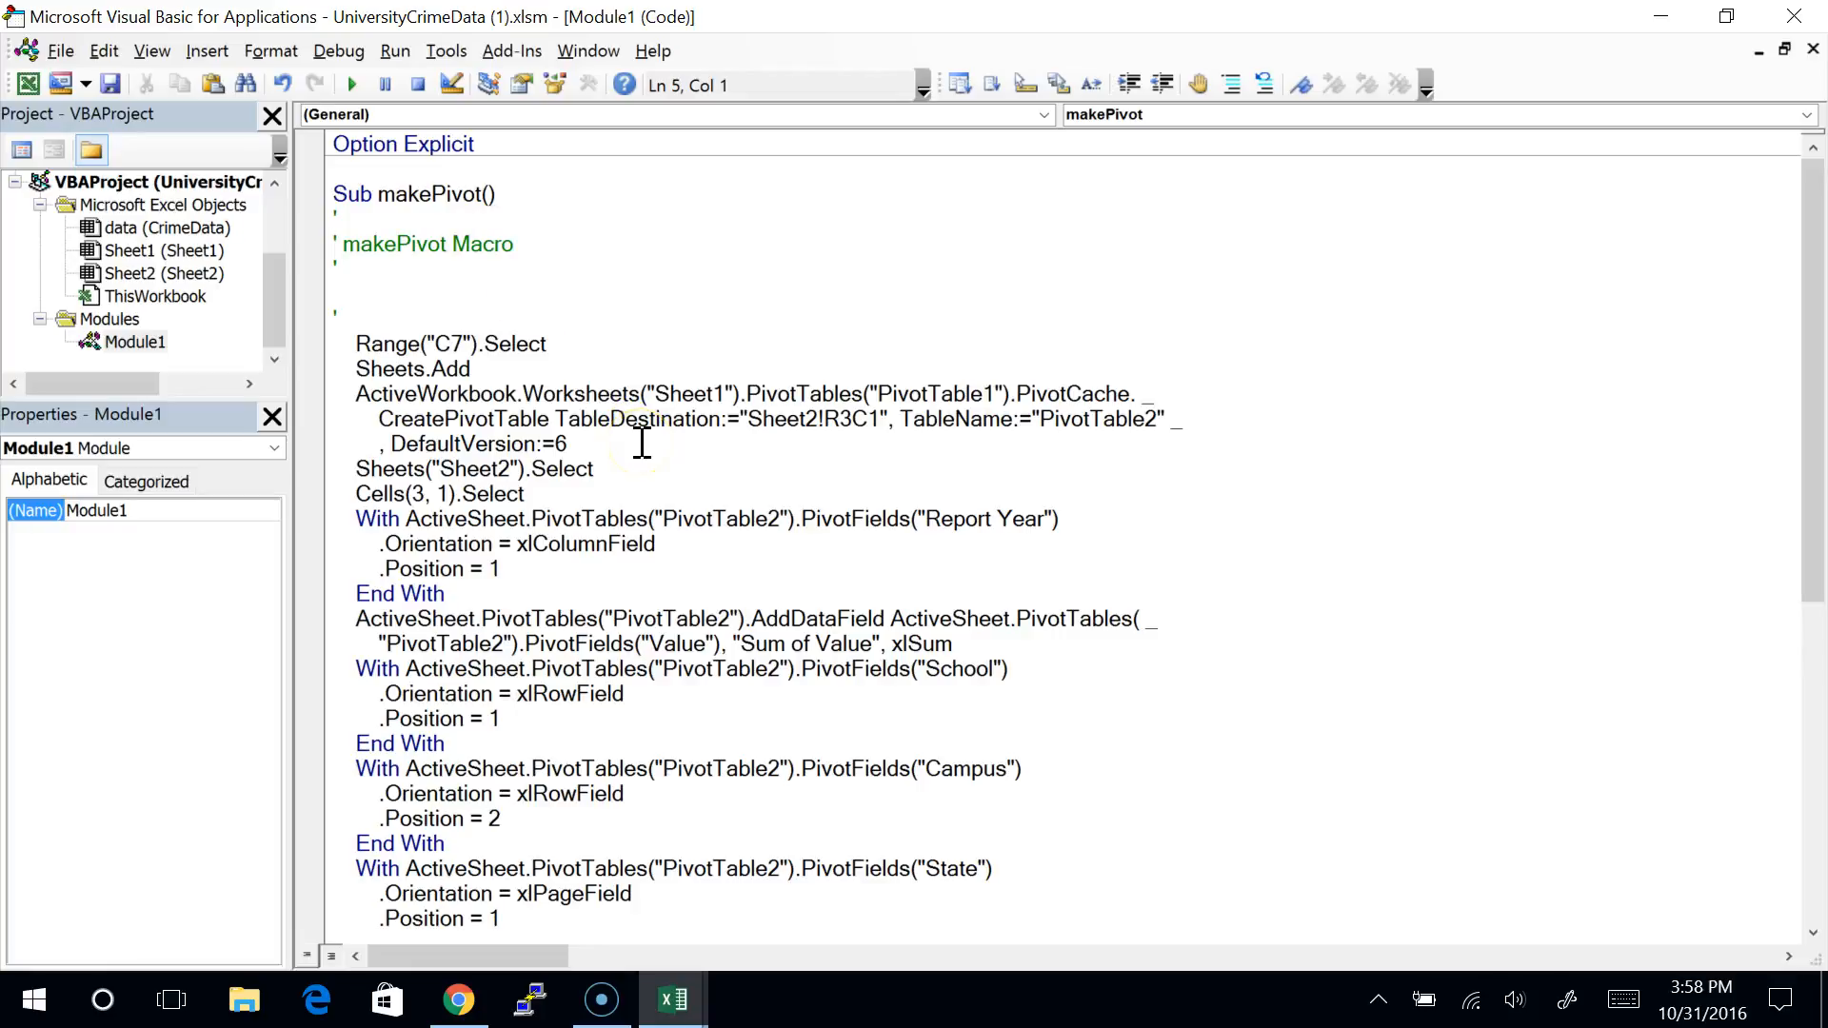
{"action": "key", "text": "shift+Down"}
{"action": "key", "text": "shift+Down"}
{"action": "key", "text": "shift+Down"}
{"action": "key", "text": "shift+Down"}
{"action": "key", "text": "Delete"}
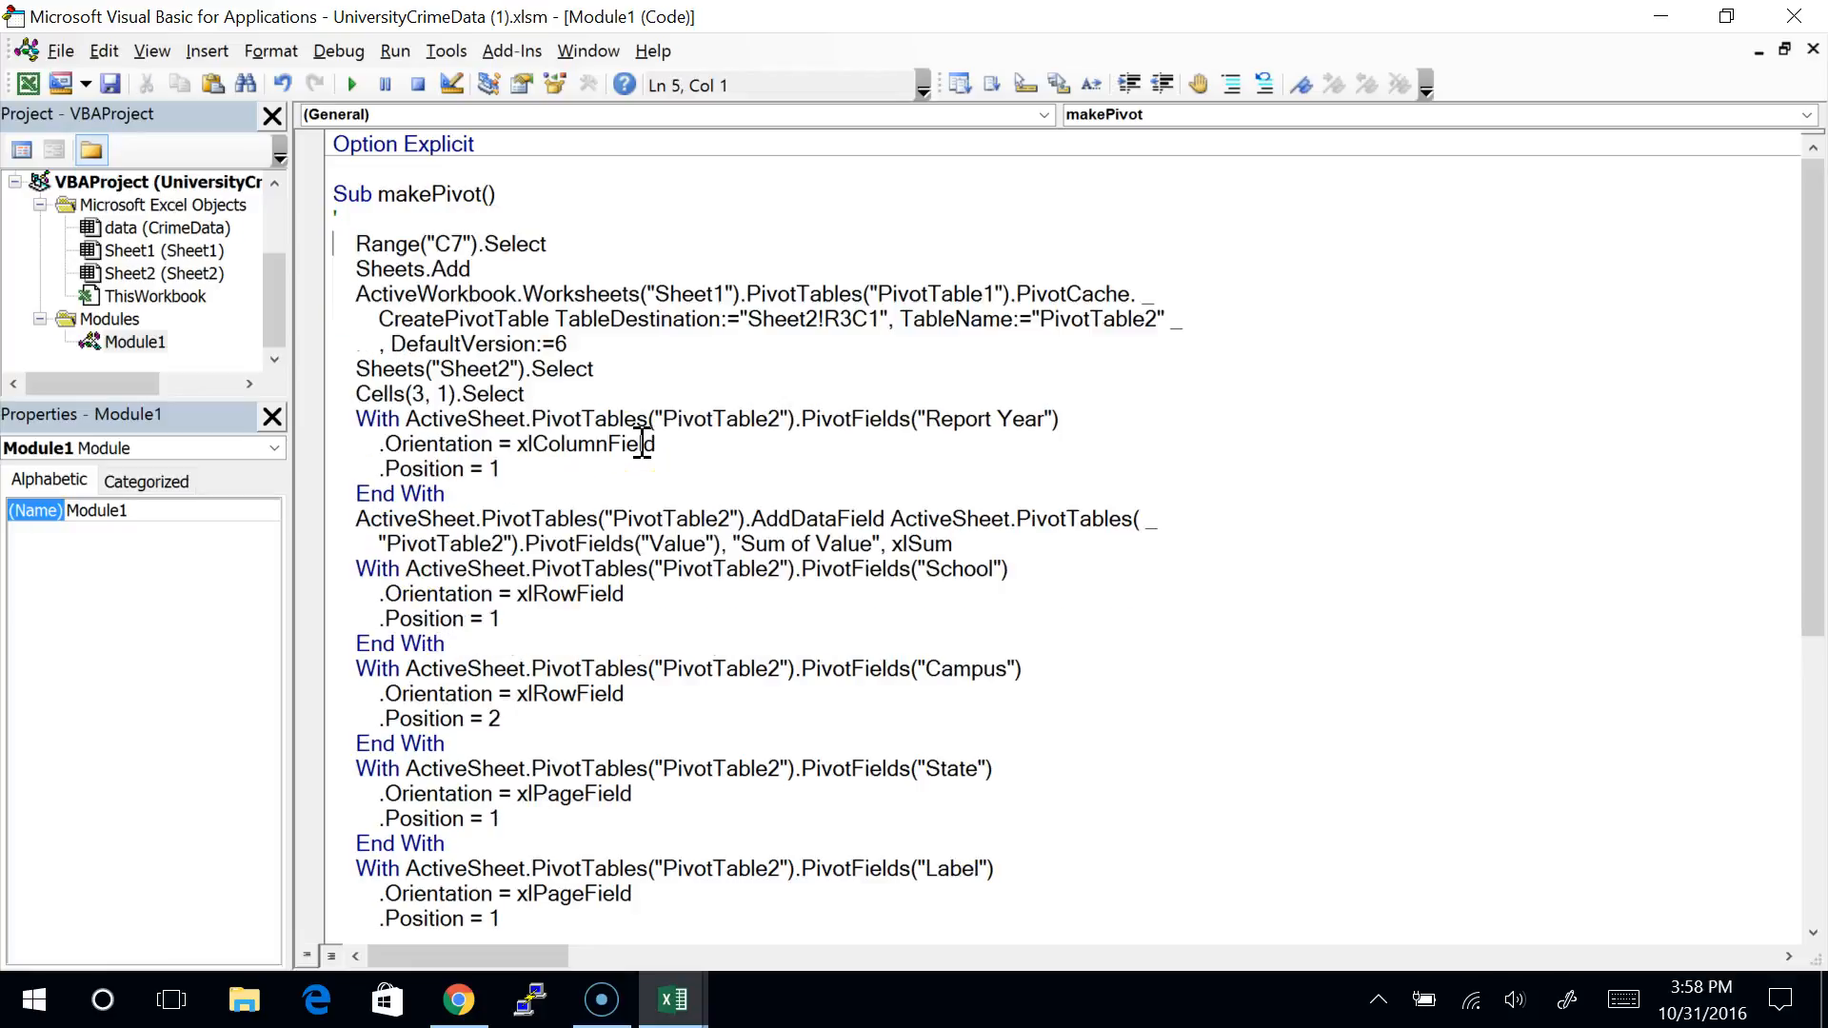
{"action": "key", "text": "Return"}
{"action": "key", "text": "Up"}
{"action": "key", "text": "Up"}
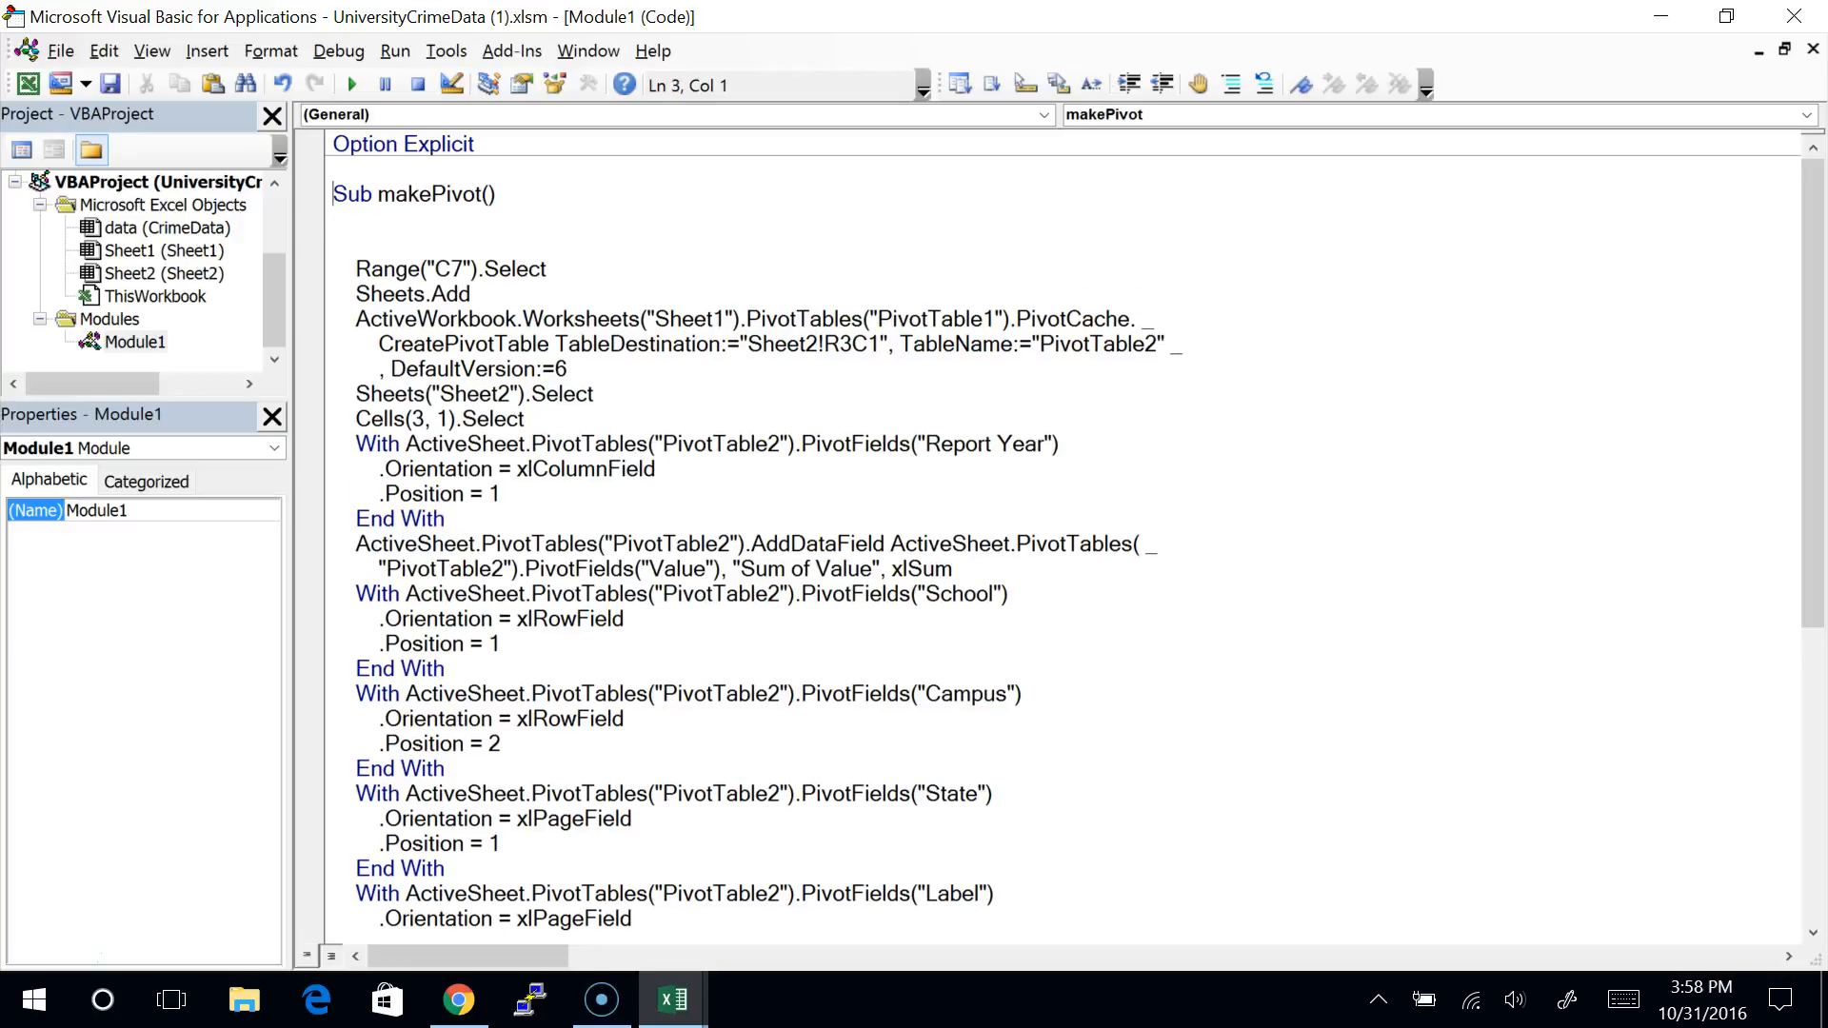
Step: Declare the variable pc as PivotCache beneath Sub makePivot(), keeping blank lines around it
{"action": "key", "text": "Down"}
{"action": "key", "text": "Return"}
{"action": "key", "text": "Return"}
{"action": "key", "text": "Up"}
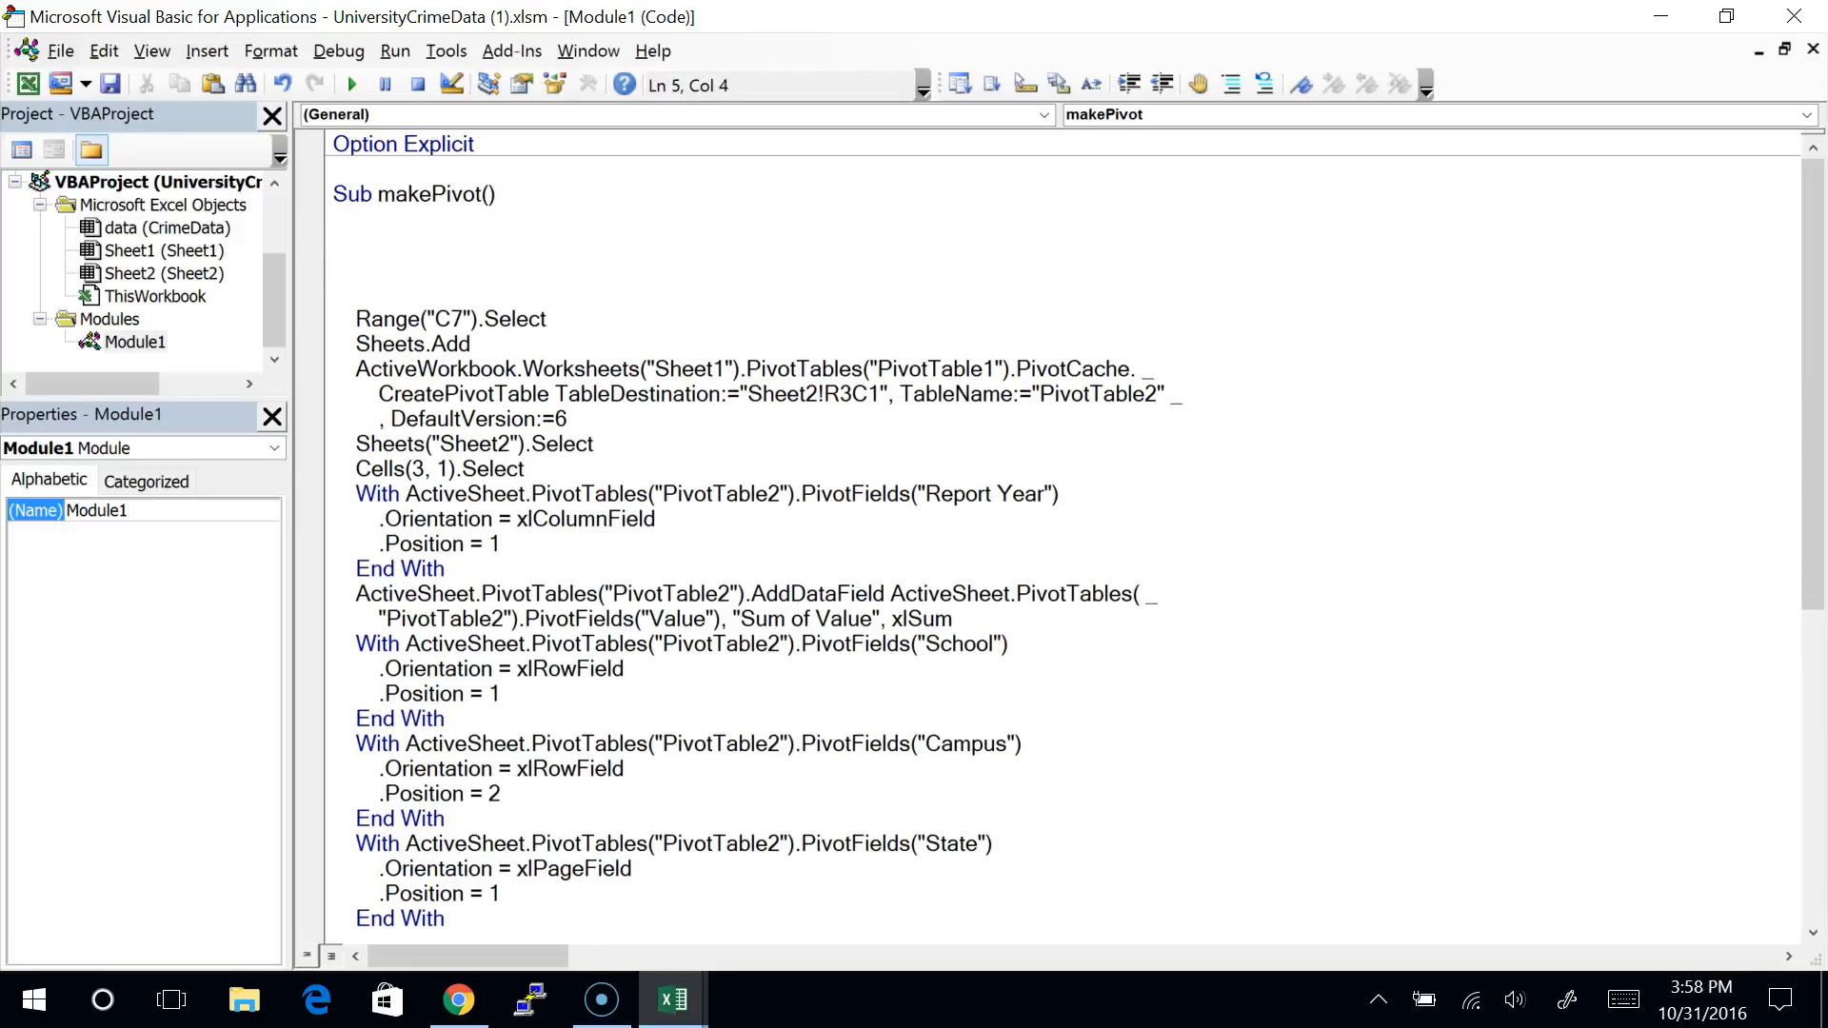
{"action": "type", "text": "dim pc as pi"}
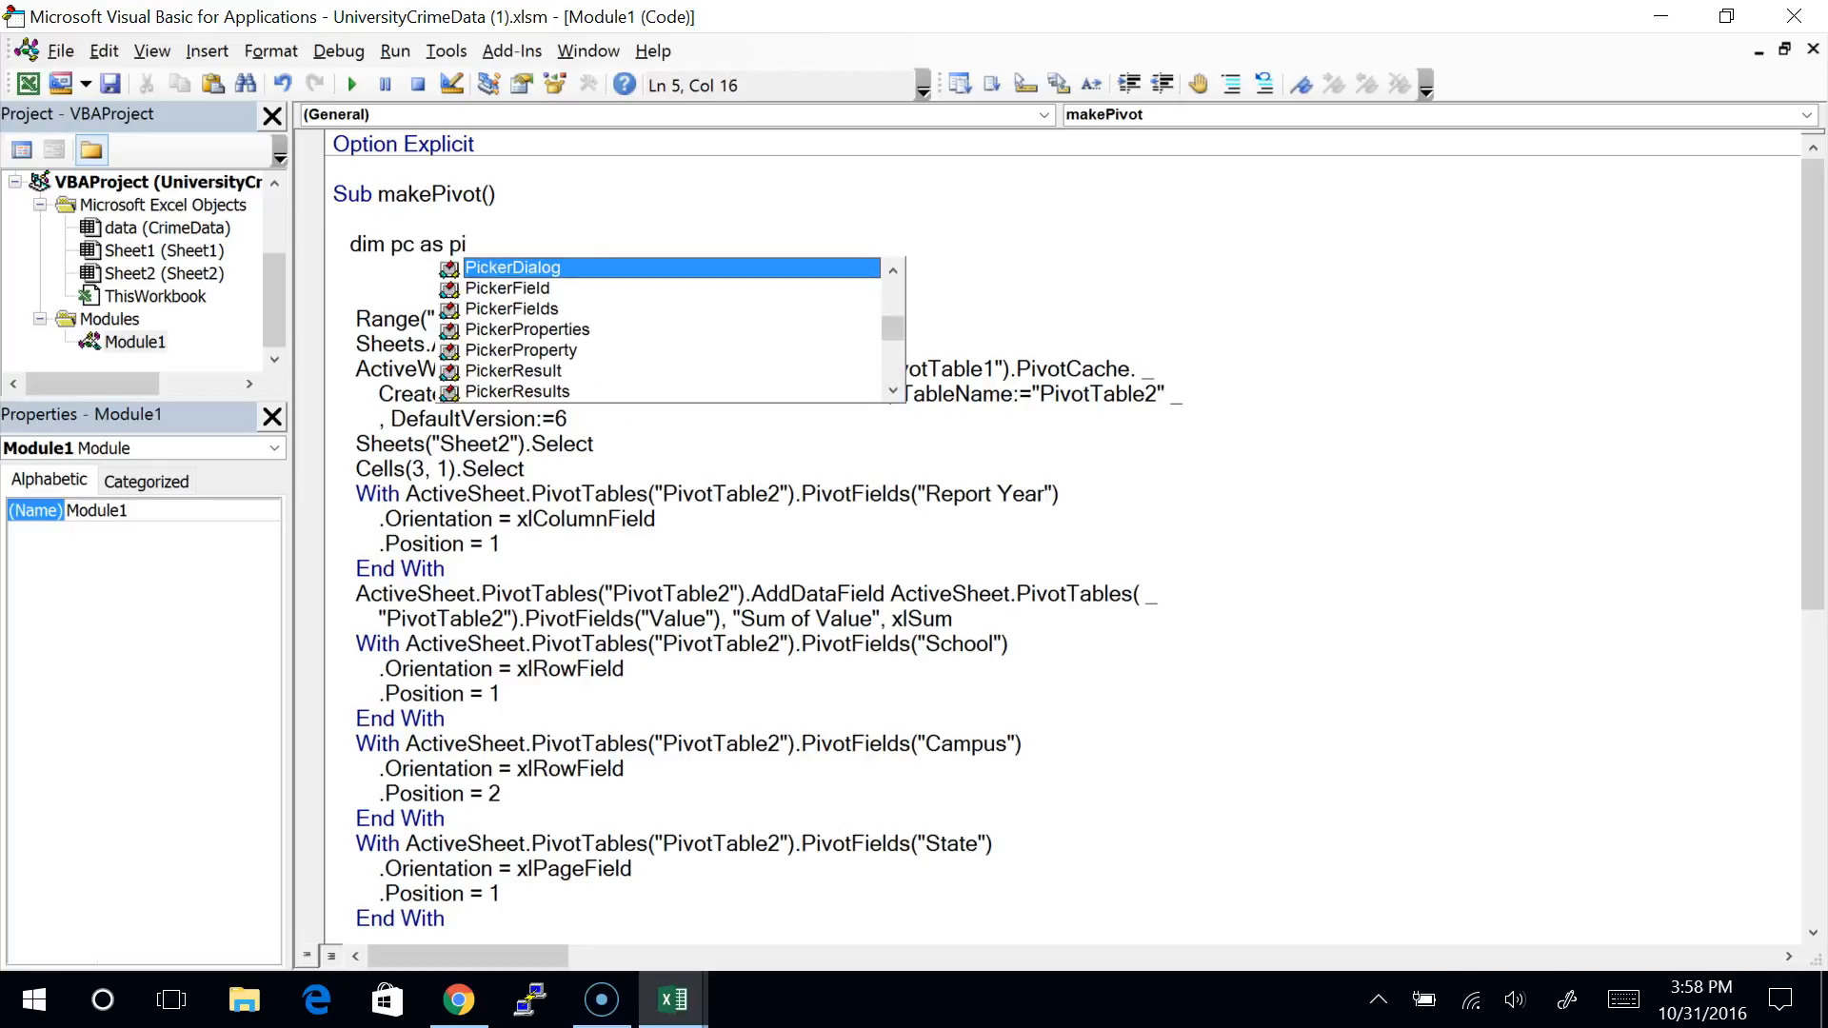
{"action": "type", "text": "vot"}
{"action": "key", "text": "Tab"}
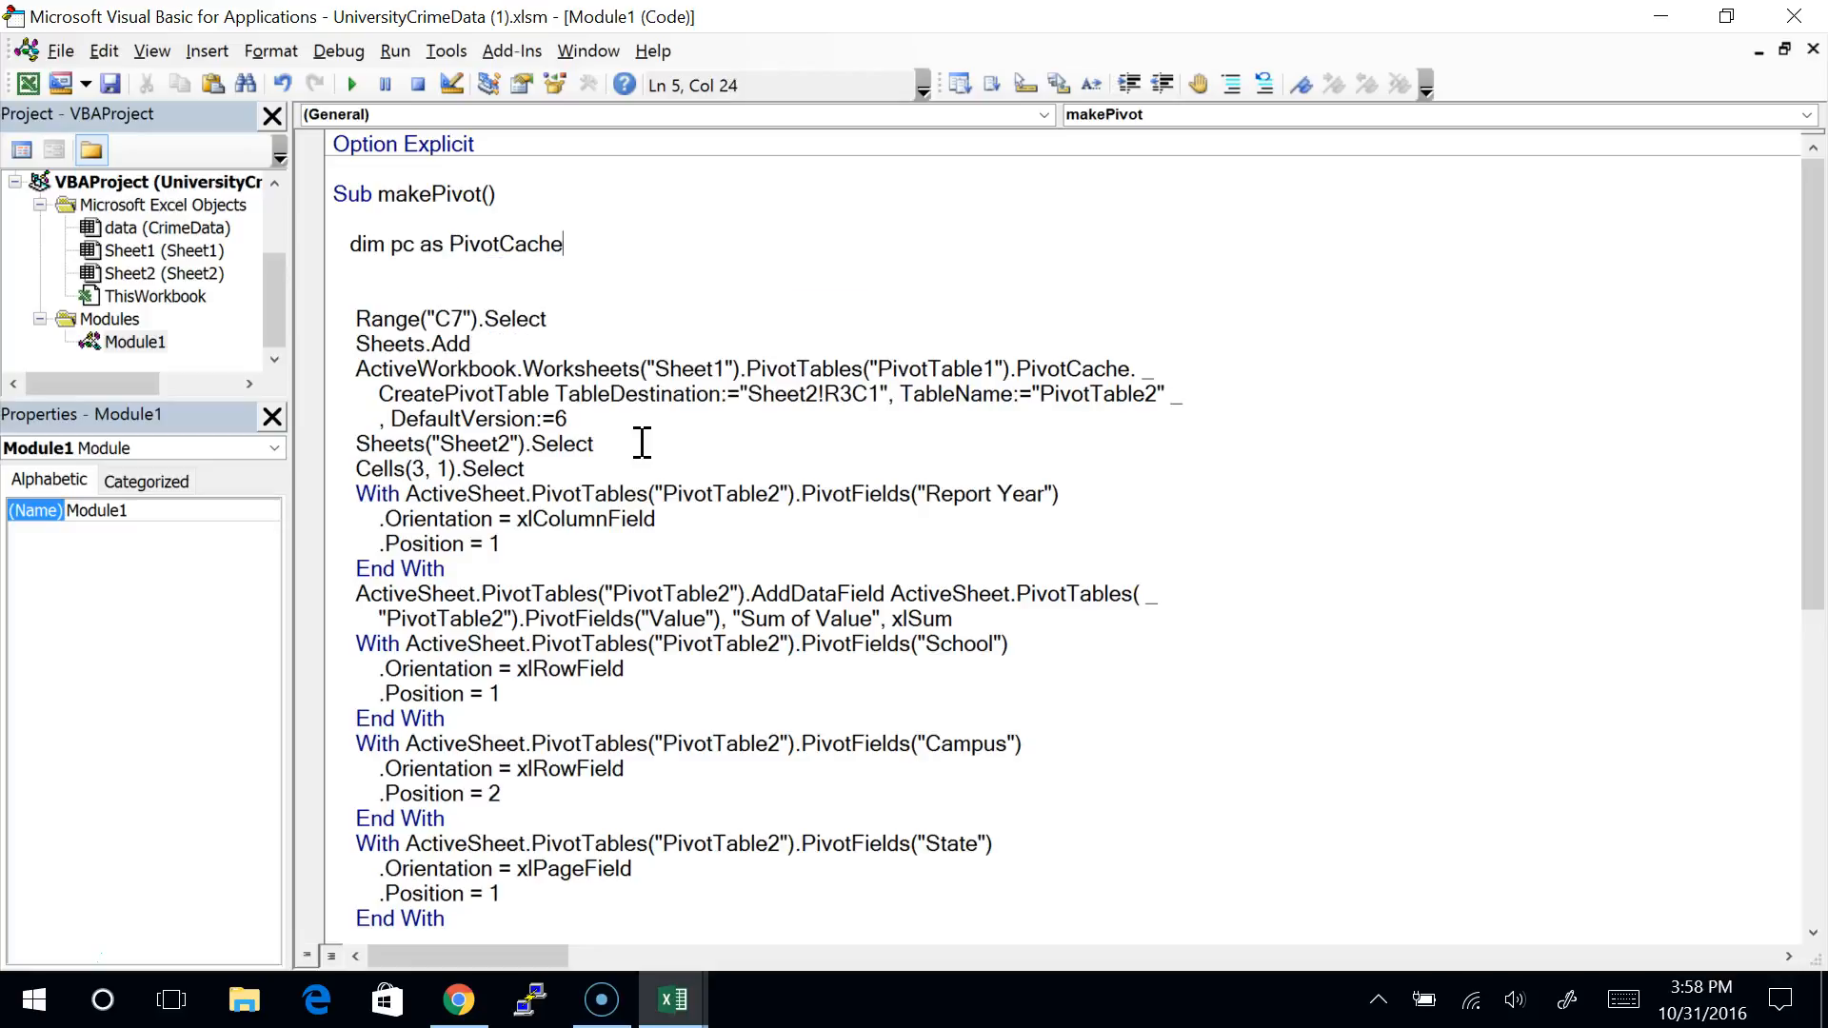
Step: Declare the variable pt as PivotTable on the line below the pc declaration
{"action": "key", "text": "Return"}
{"action": "type", "text": "dim "}
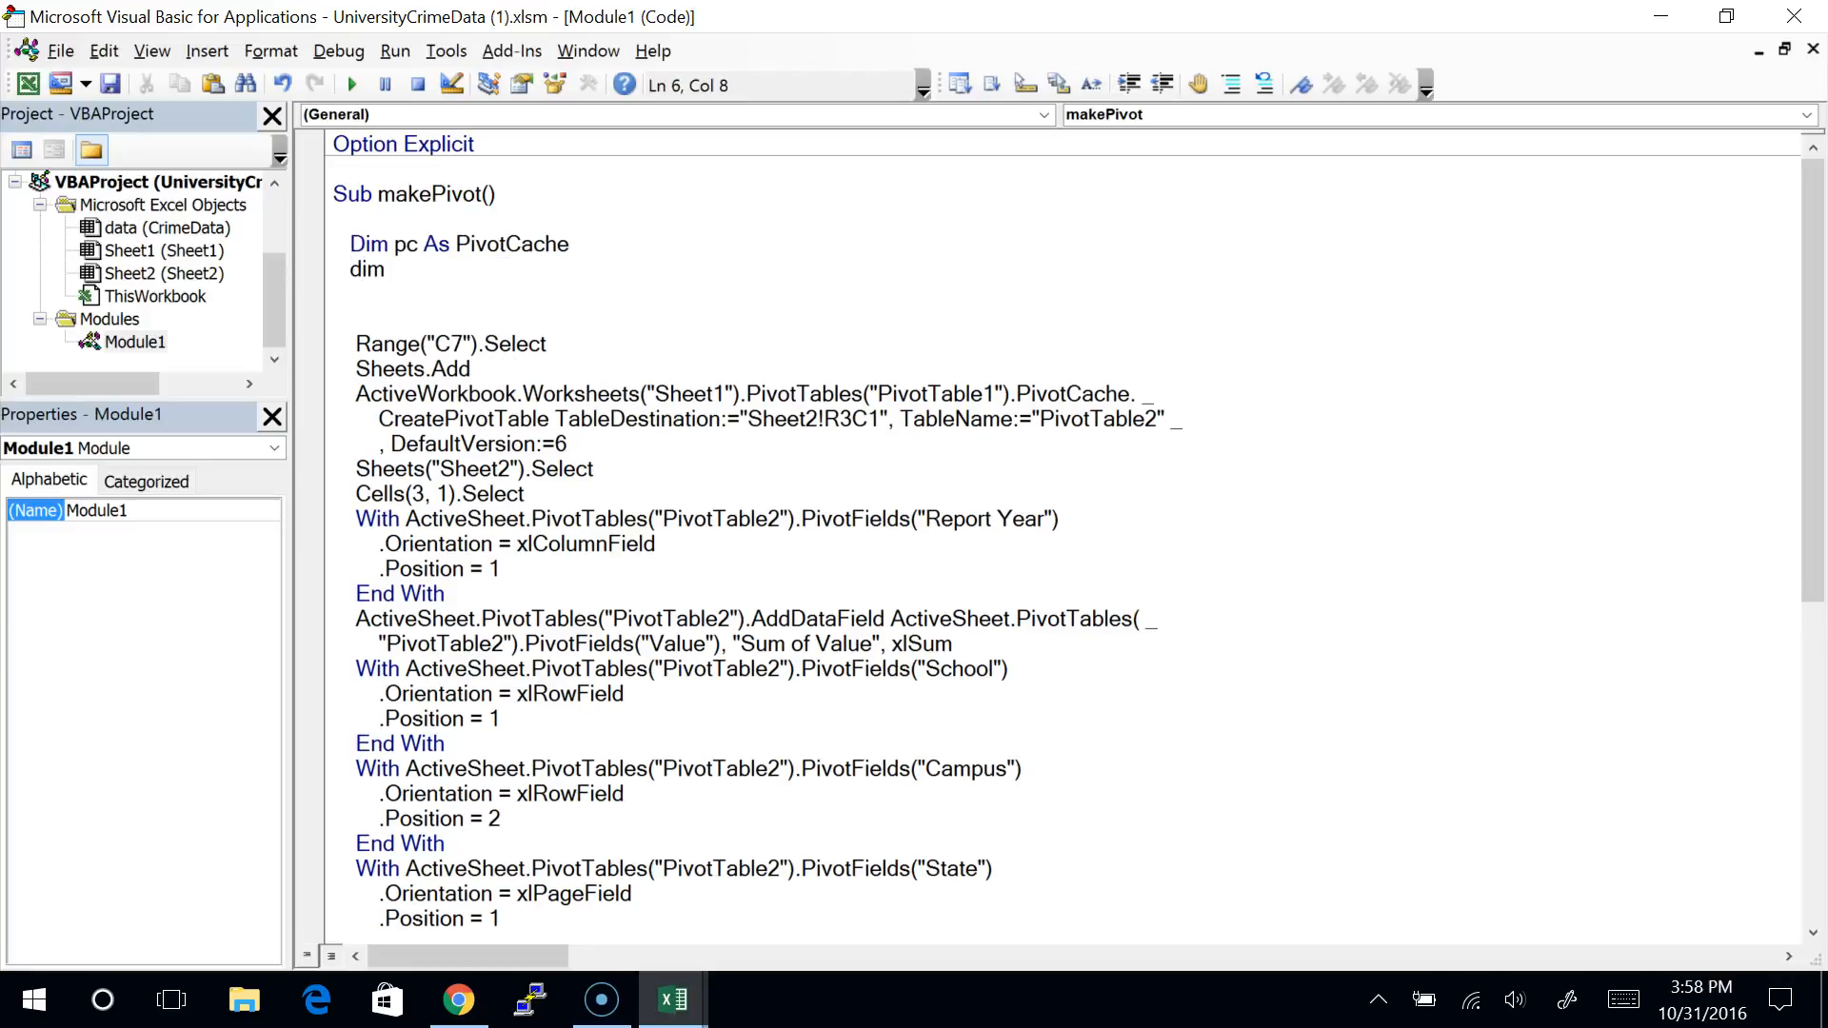
{"action": "type", "text": "pt as PivotAxis tab"}
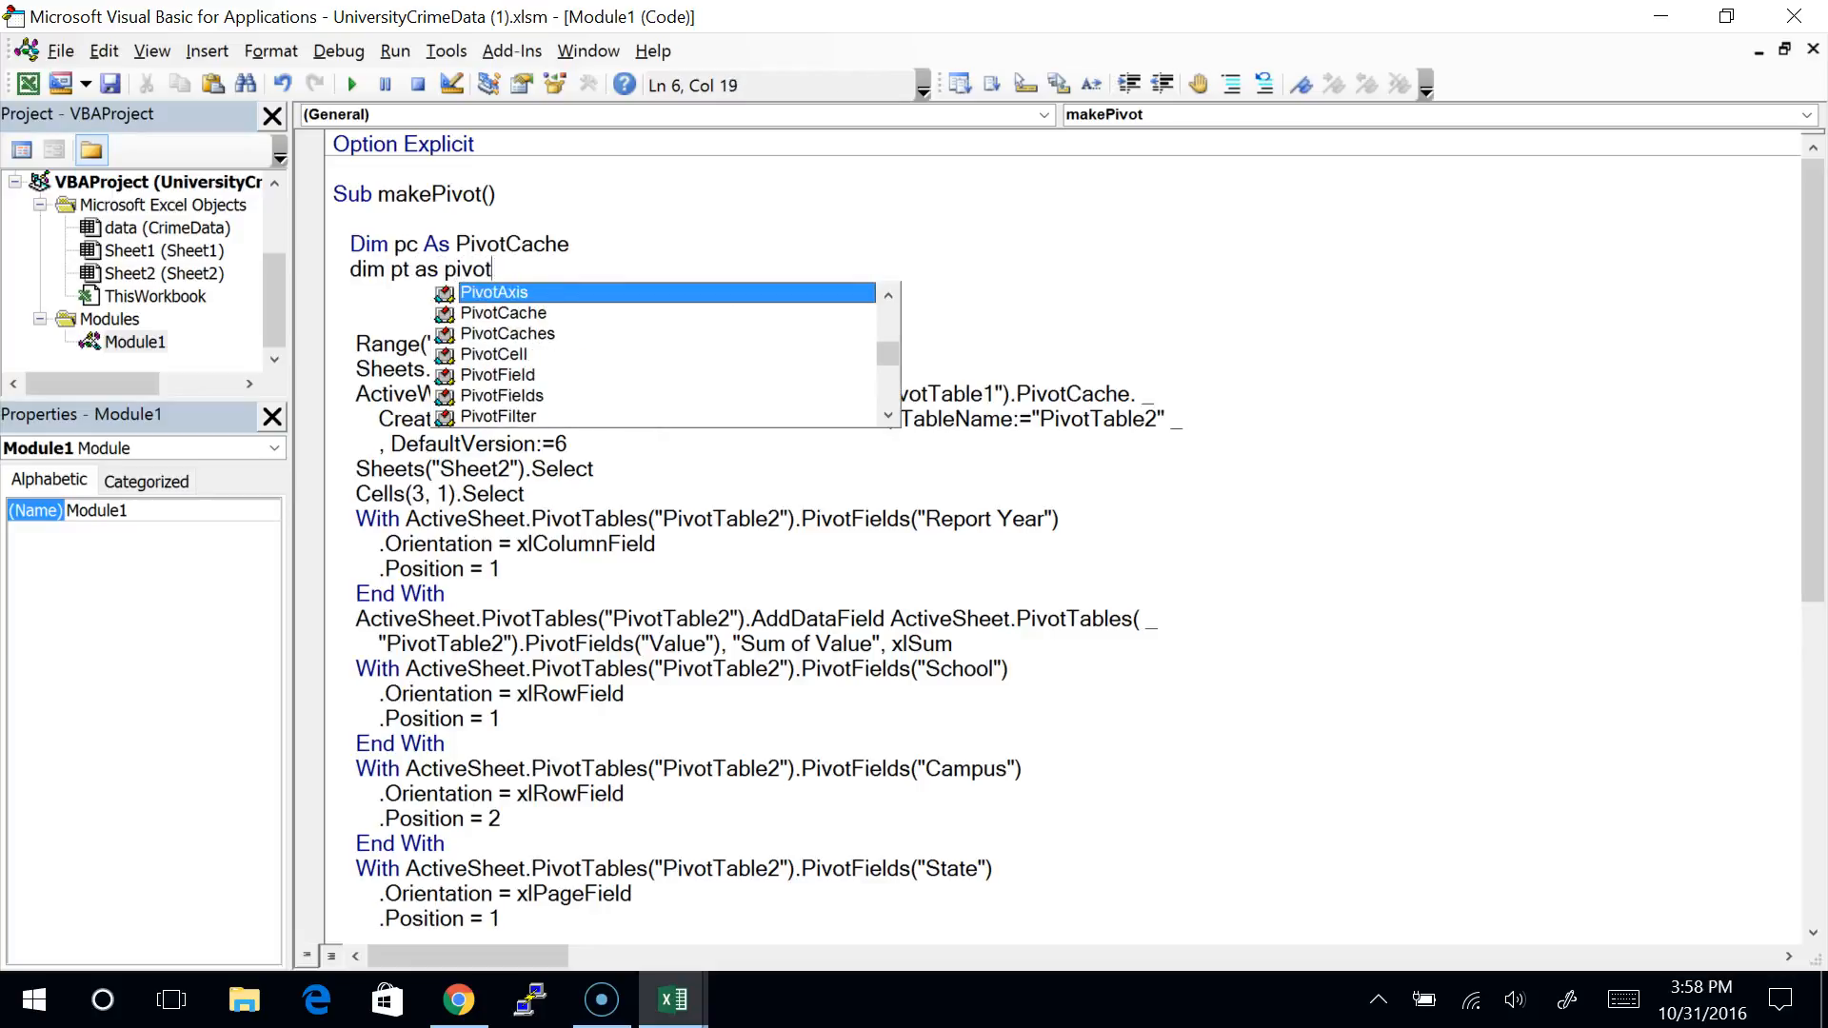
{"action": "key", "text": "BackSpace"}
{"action": "key", "text": "BackSpace"}
{"action": "key", "text": "BackSpace"}
{"action": "key", "text": "BackSpace"}
{"action": "key", "text": "BackSpace"}
{"action": "key", "text": "BackSpace"}
{"action": "key", "text": "BackSpace"}
{"action": "key", "text": "BackSpace"}
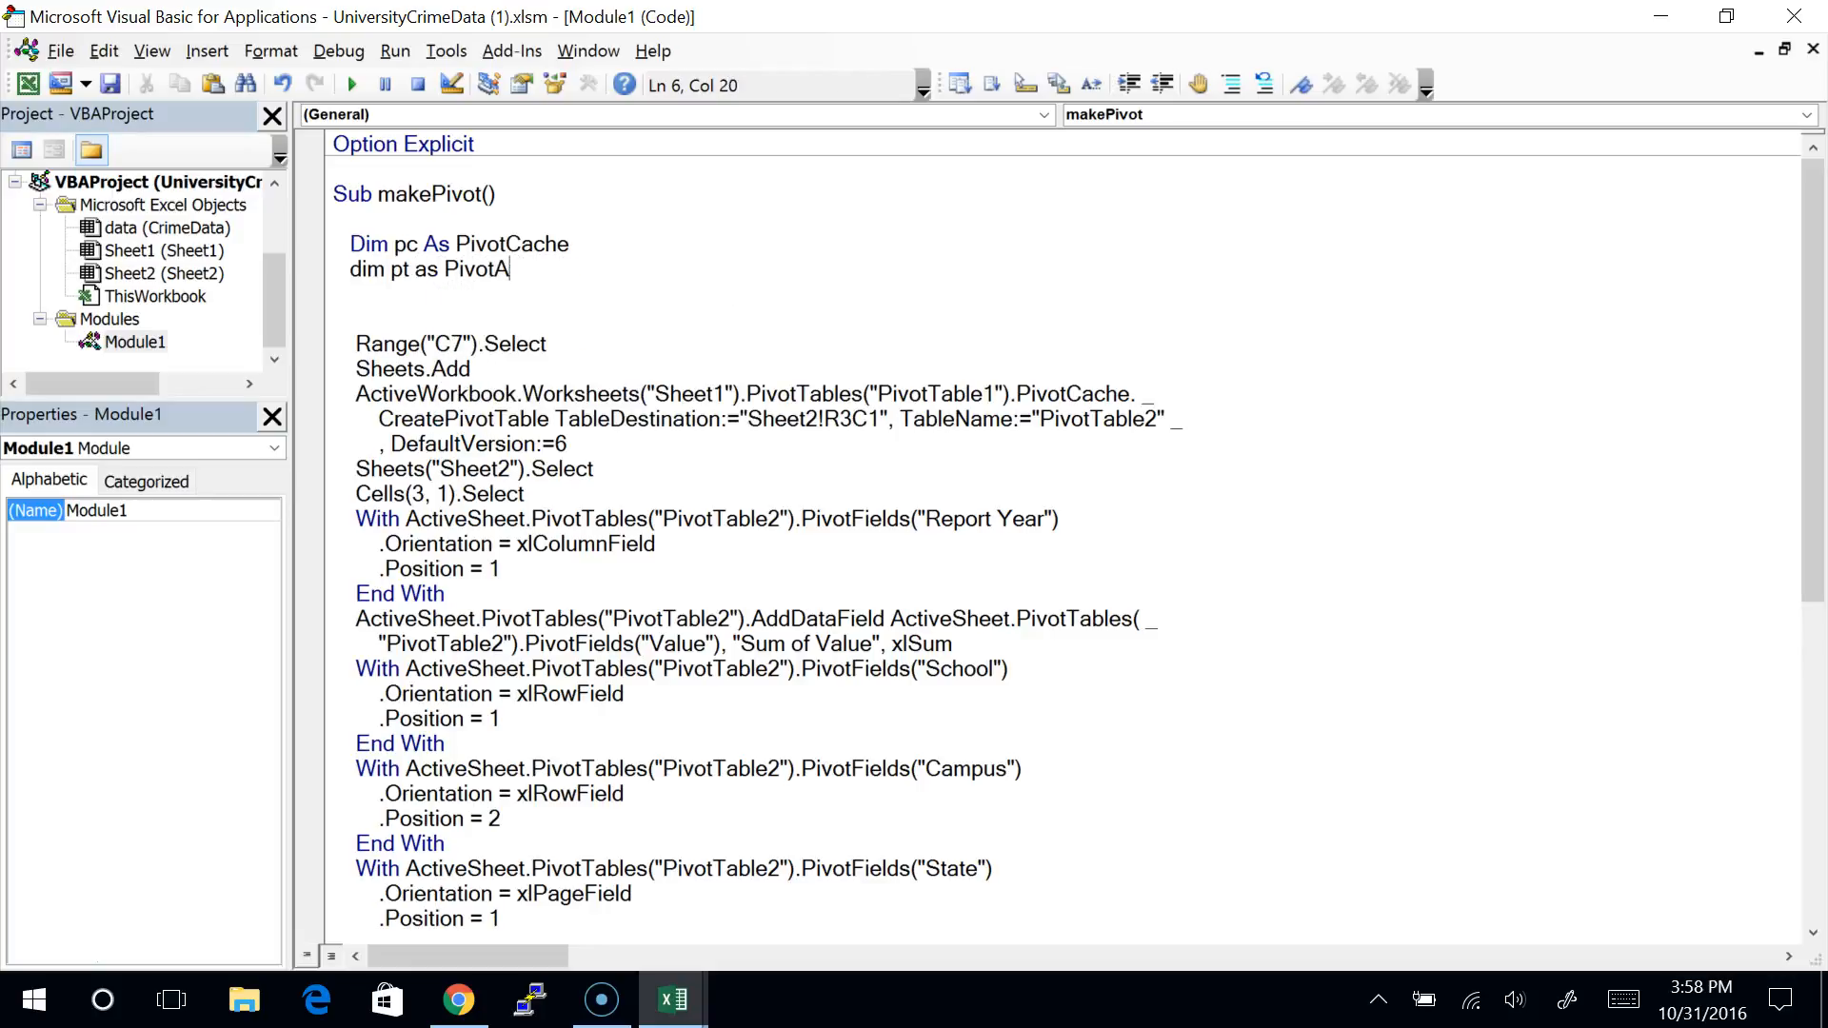
{"action": "type", "text": "table"}
{"action": "key", "text": "BackSpace"}
{"action": "key", "text": "BackSpace"}
{"action": "type", "text": "le"}
{"action": "key", "text": "Down"}
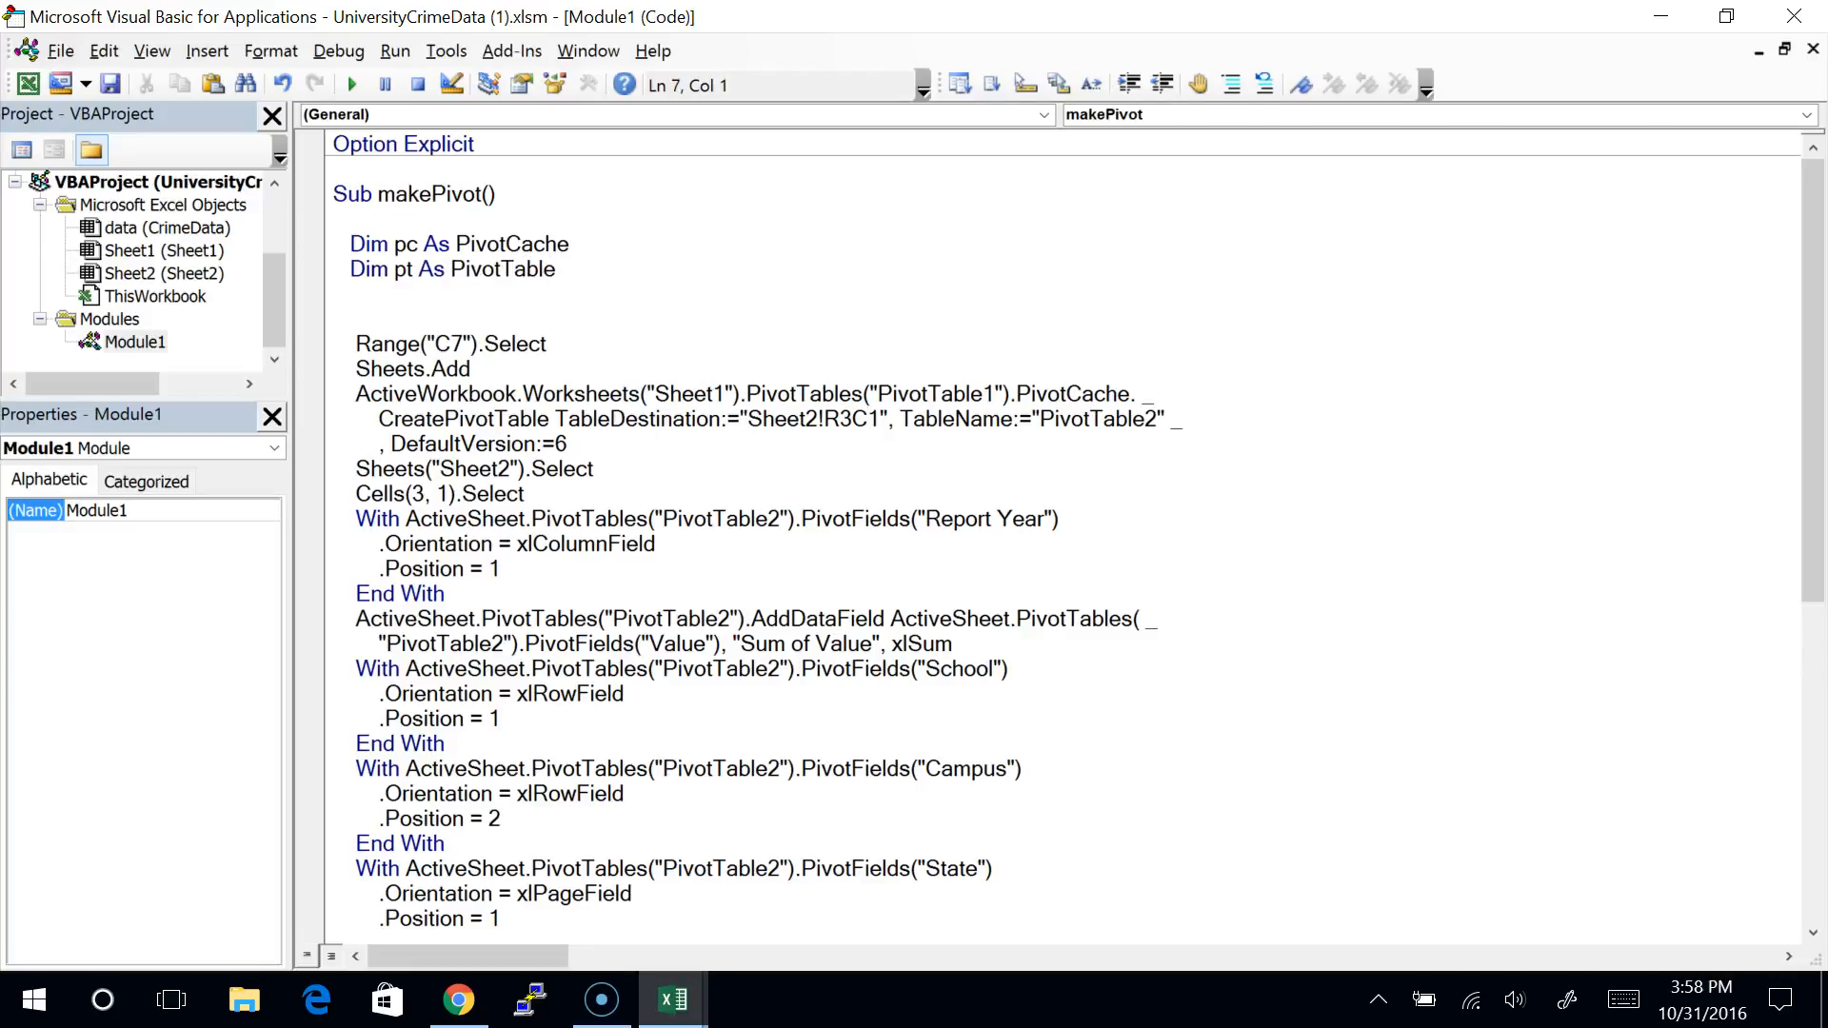
Step: Declare the variable s as Worksheet below the pt declaration, with extra blank lines beneath it
{"action": "key", "text": "Return"}
{"action": "key", "text": "Return"}
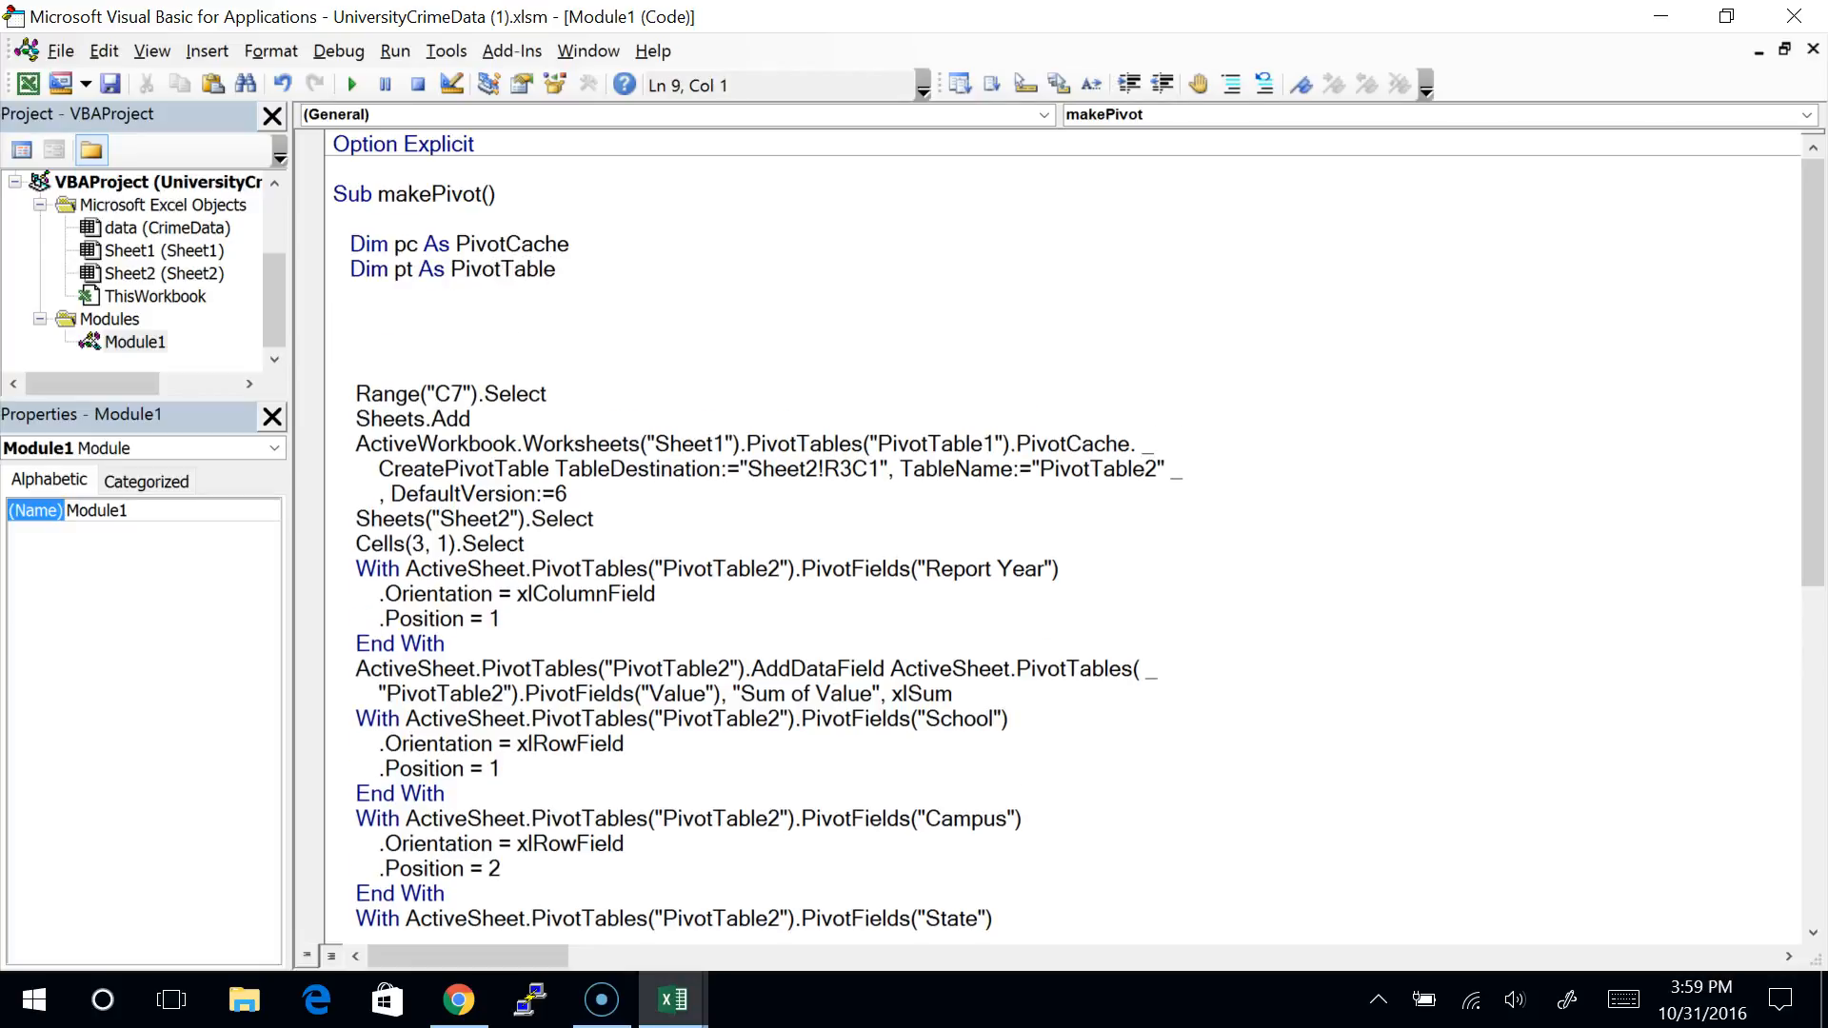
{"action": "key", "text": "Up"}
{"action": "key", "text": "Up"}
{"action": "type", "text": "dim s as "}
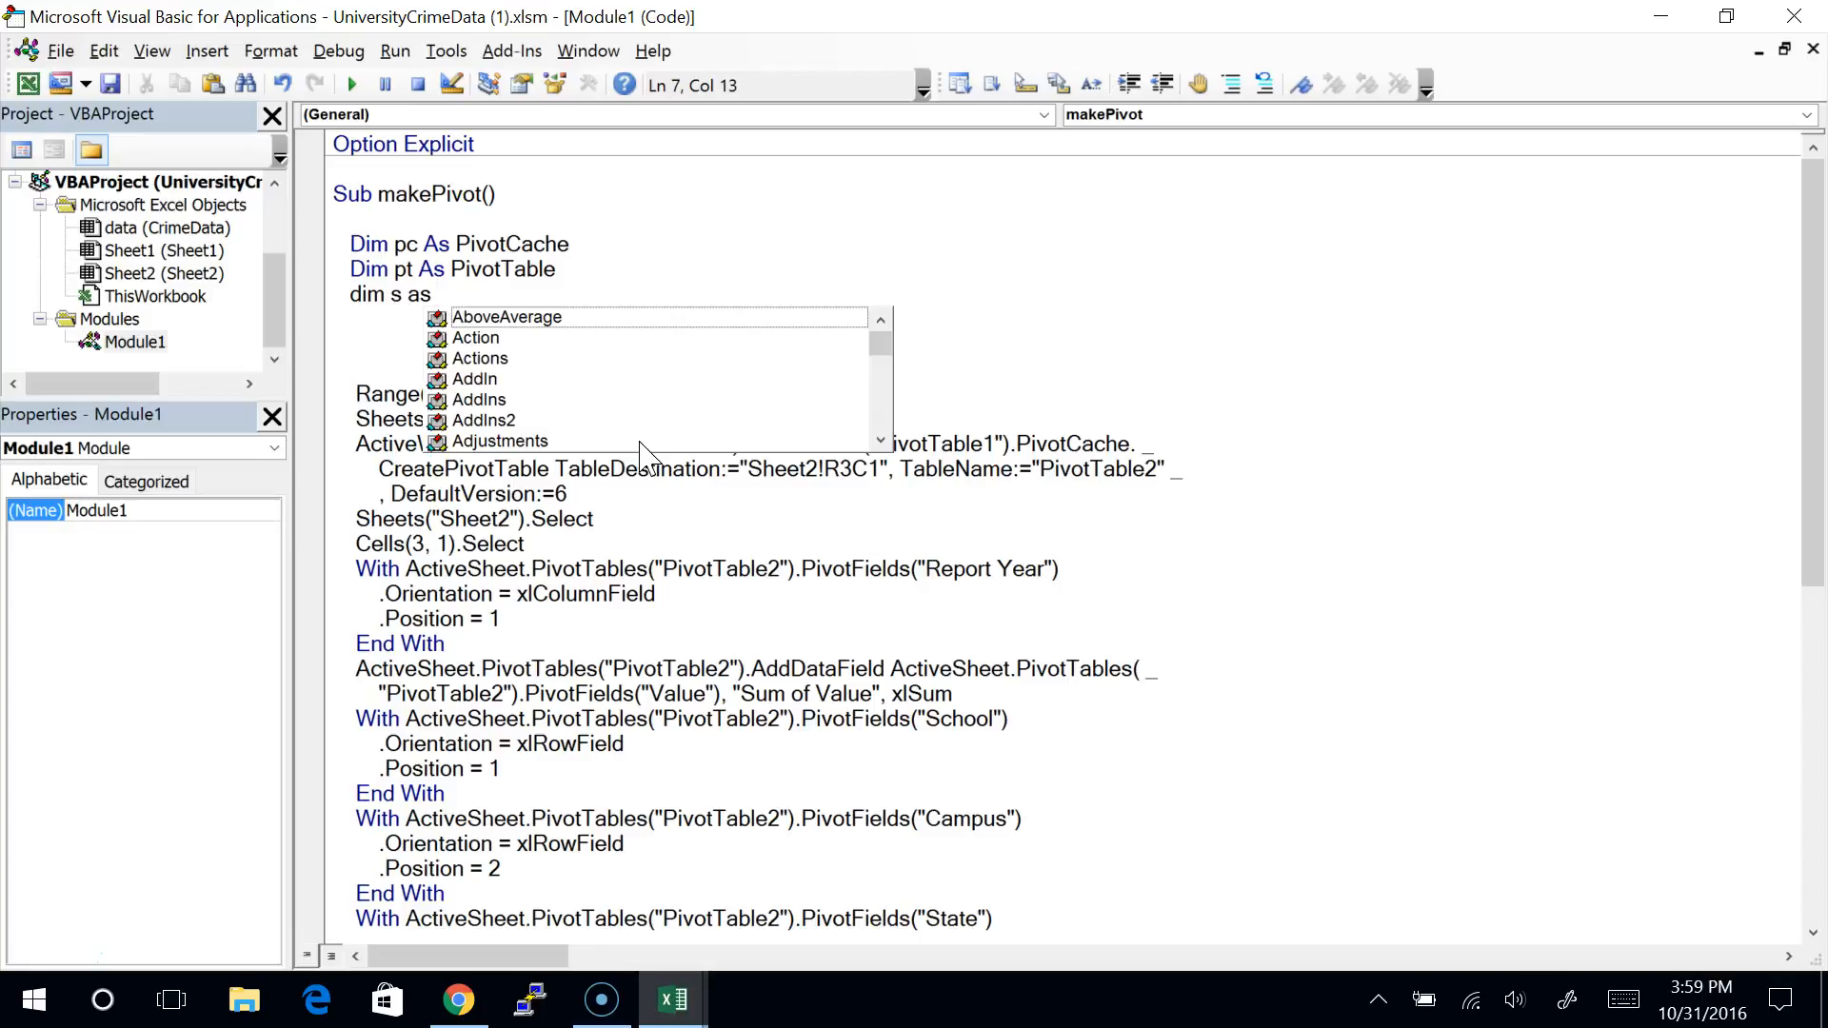
{"action": "type", "text": "workshe"}
{"action": "key", "text": "Tab"}
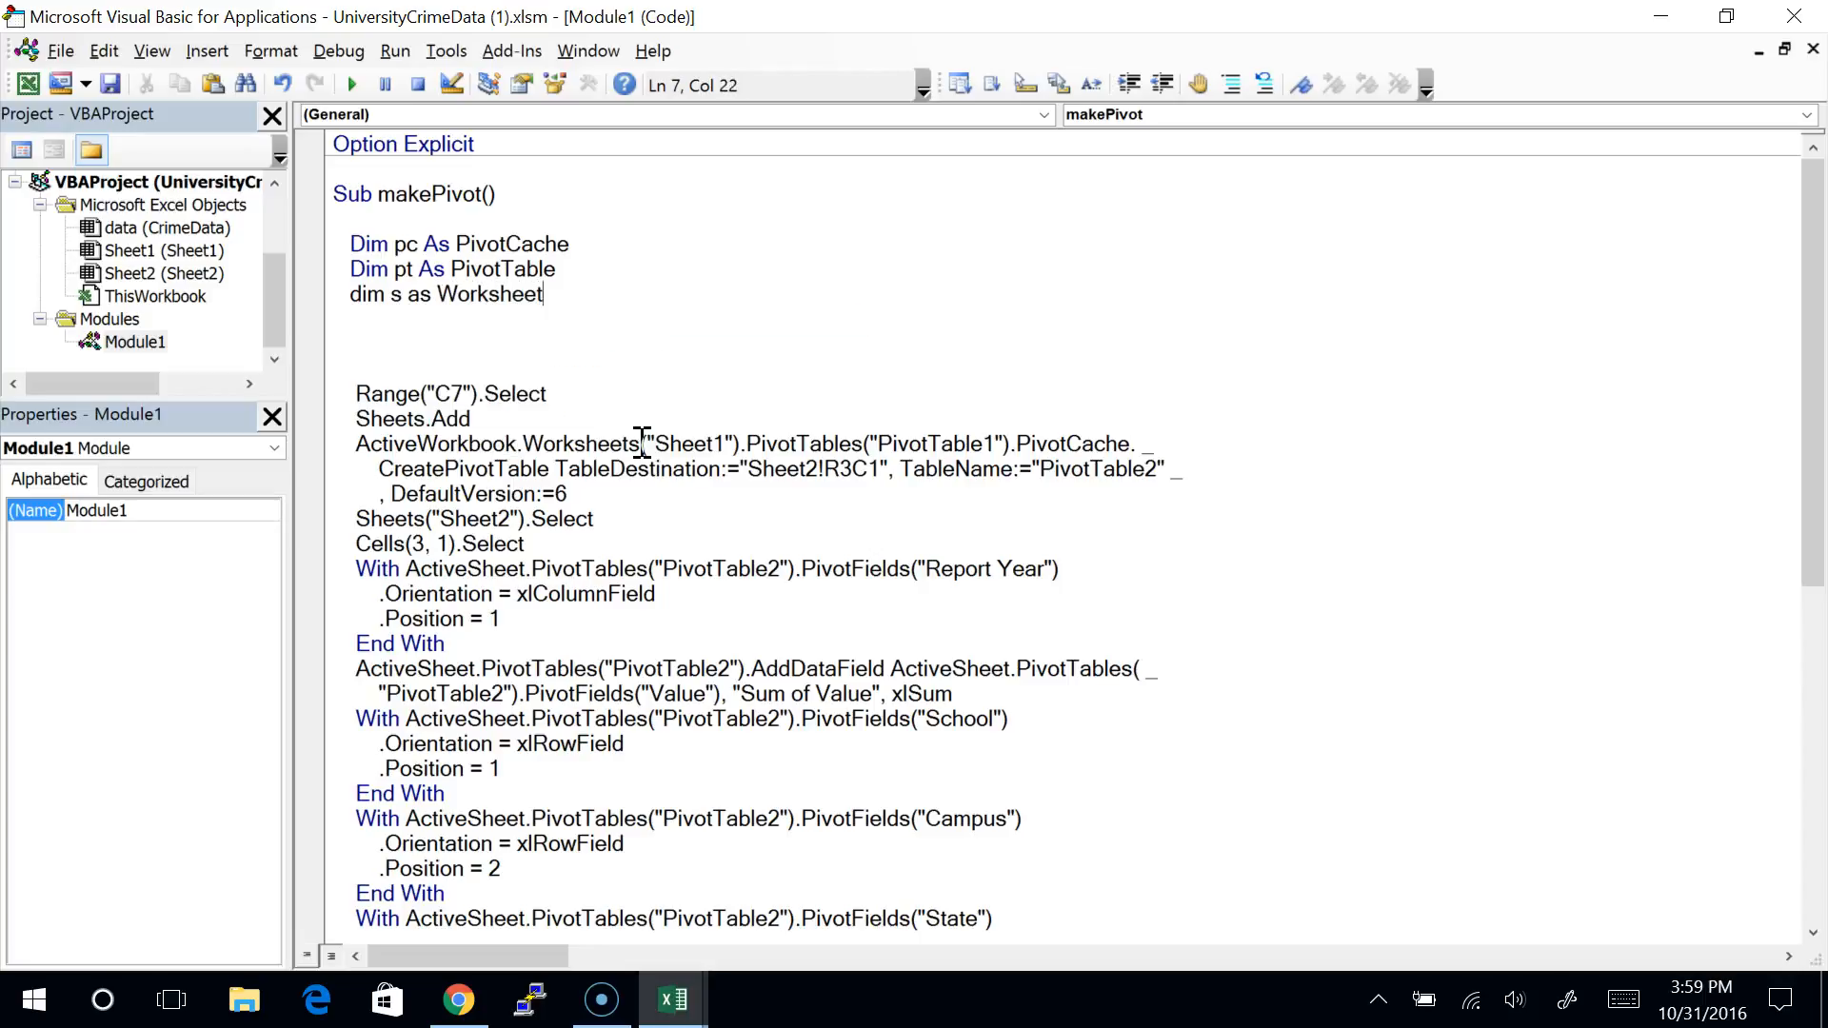
Step: Delete the Range("C7").Select line and set Sheets.Add apart from the pivot-creation statement with a blank line
{"action": "key", "text": "Down"}
{"action": "key", "text": "Down"}
{"action": "key", "text": "Down"}
{"action": "key", "text": "Down"}
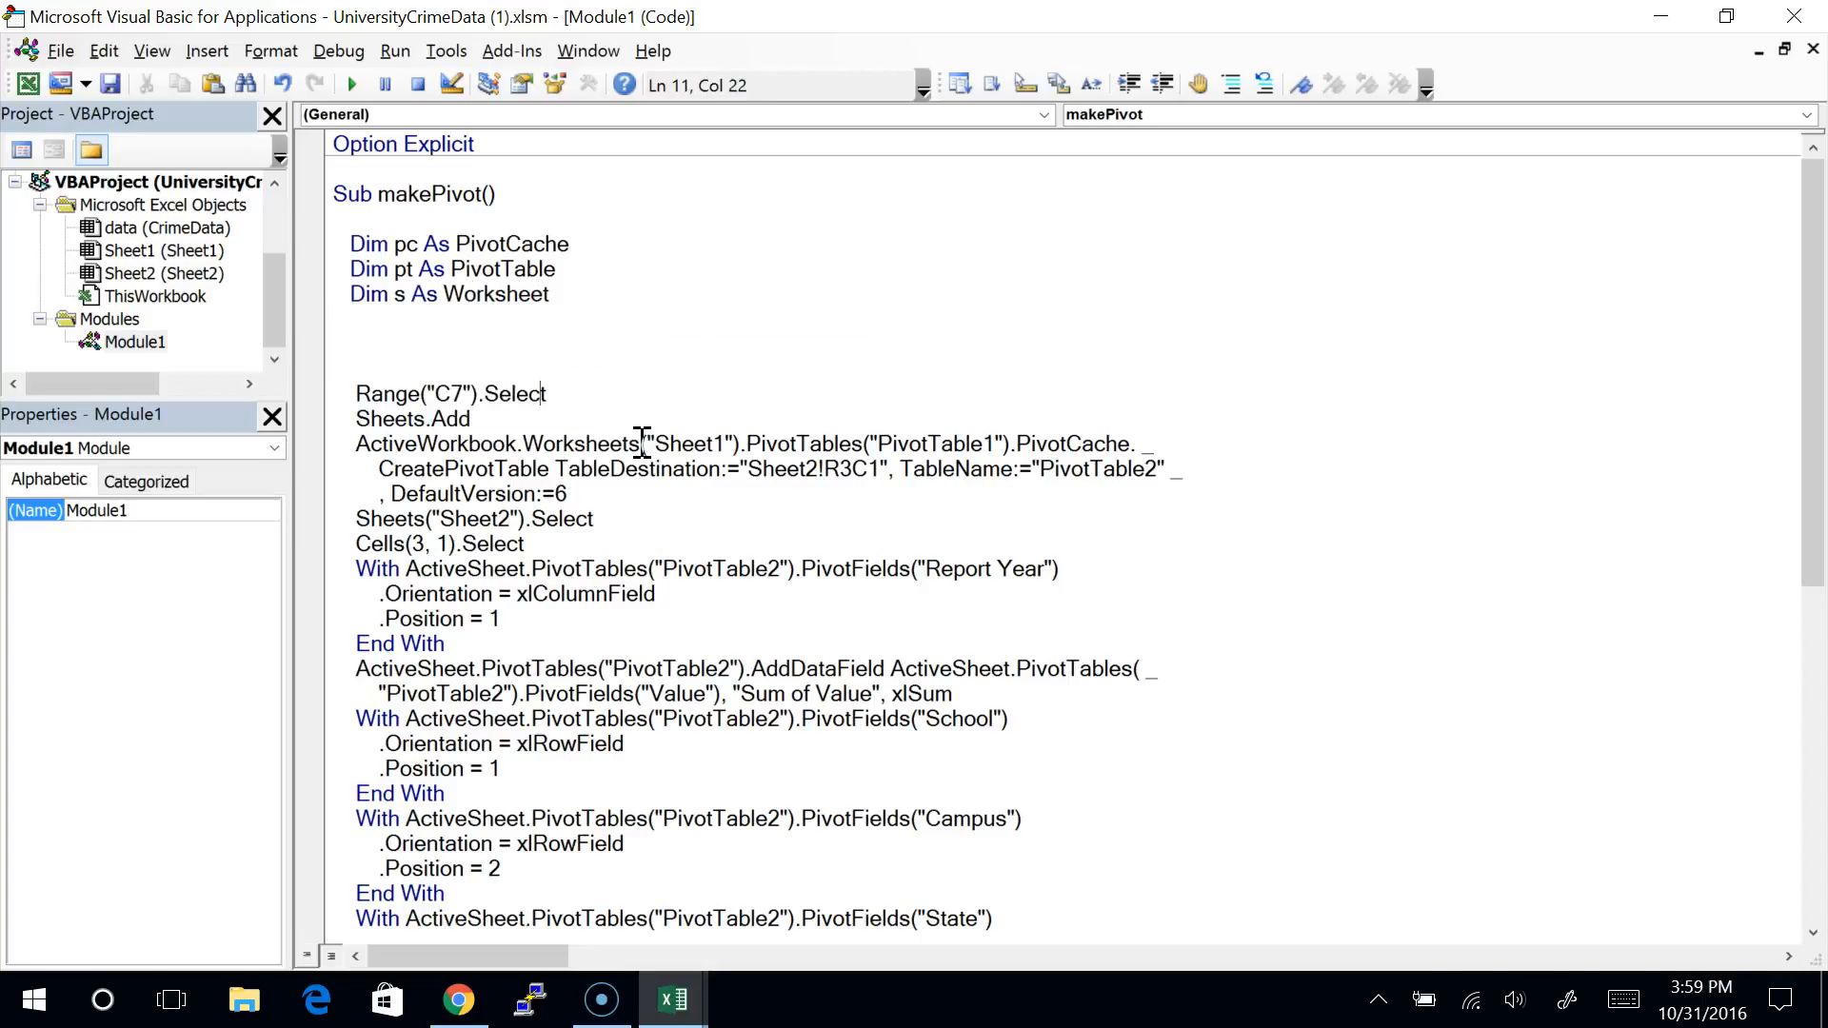
{"action": "key", "text": "Home"}
{"action": "key", "text": "shift+Down"}
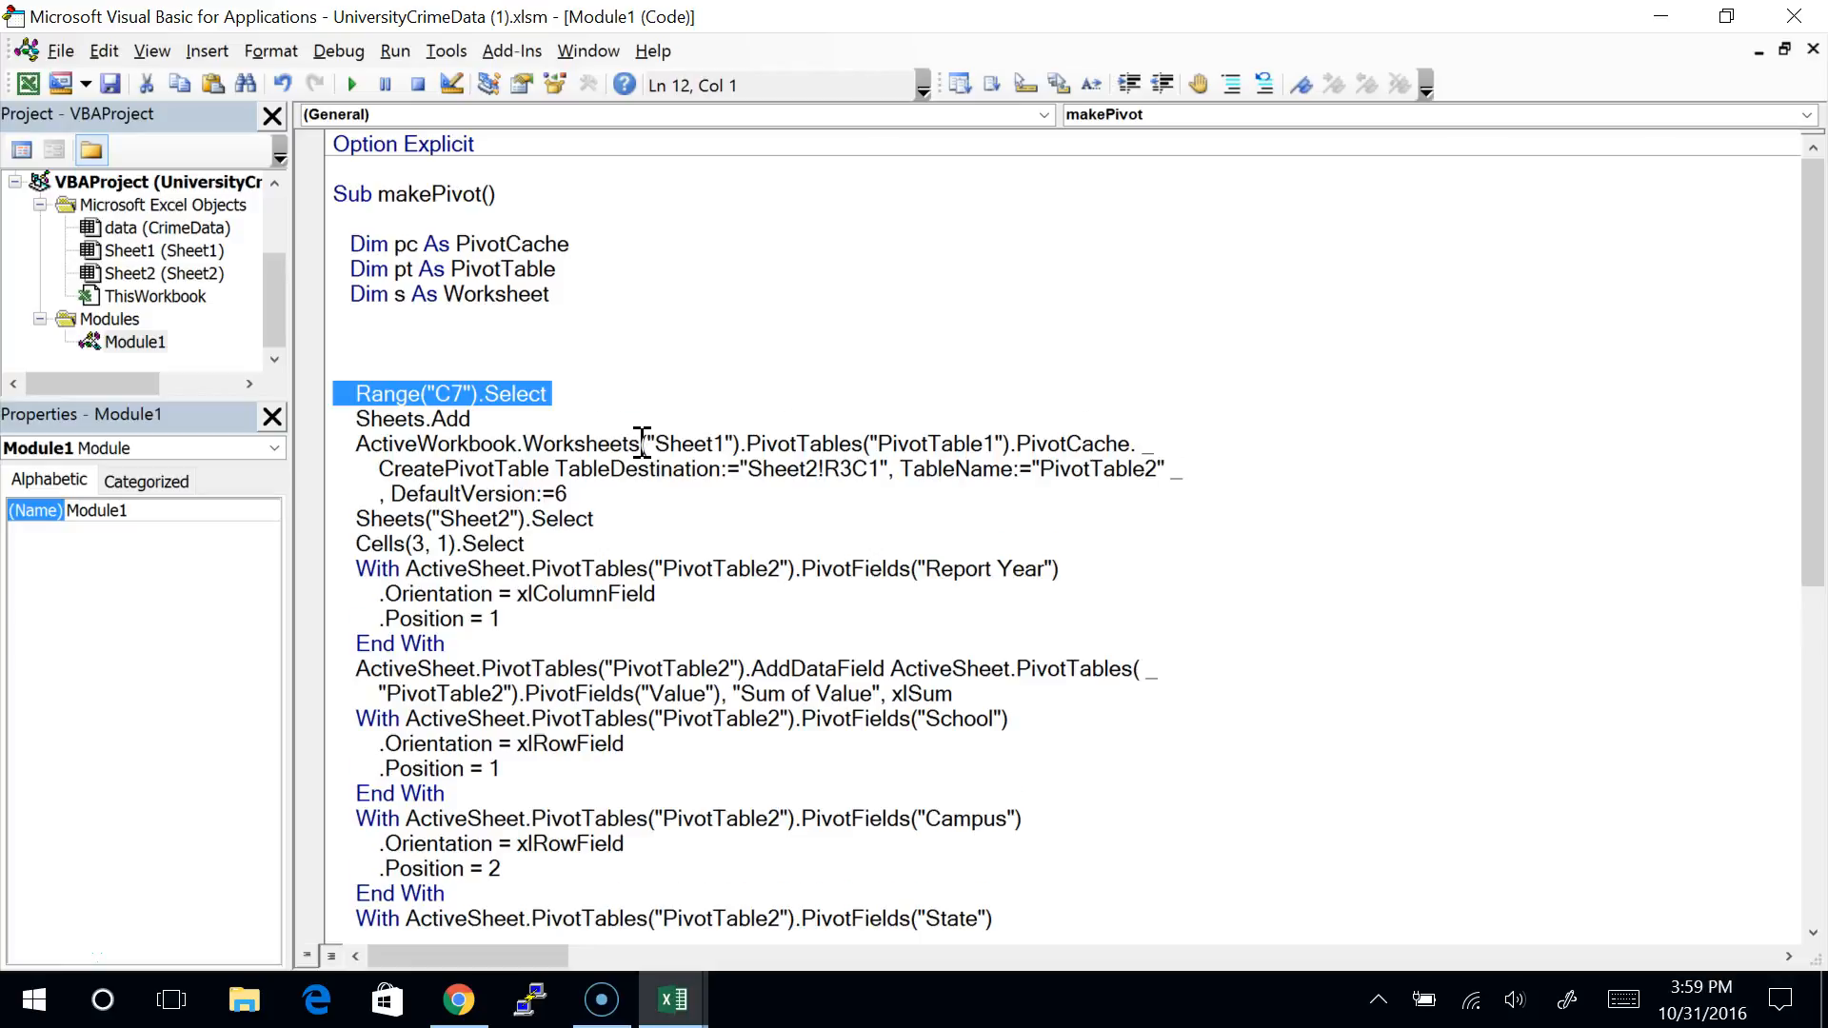
{"action": "key", "text": "Delete"}
{"action": "key", "text": "Up"}
{"action": "key", "text": "Up"}
{"action": "key", "text": "Delete"}
{"action": "key", "text": "Down"}
{"action": "key", "text": "Return"}
{"action": "key", "text": "Up"}
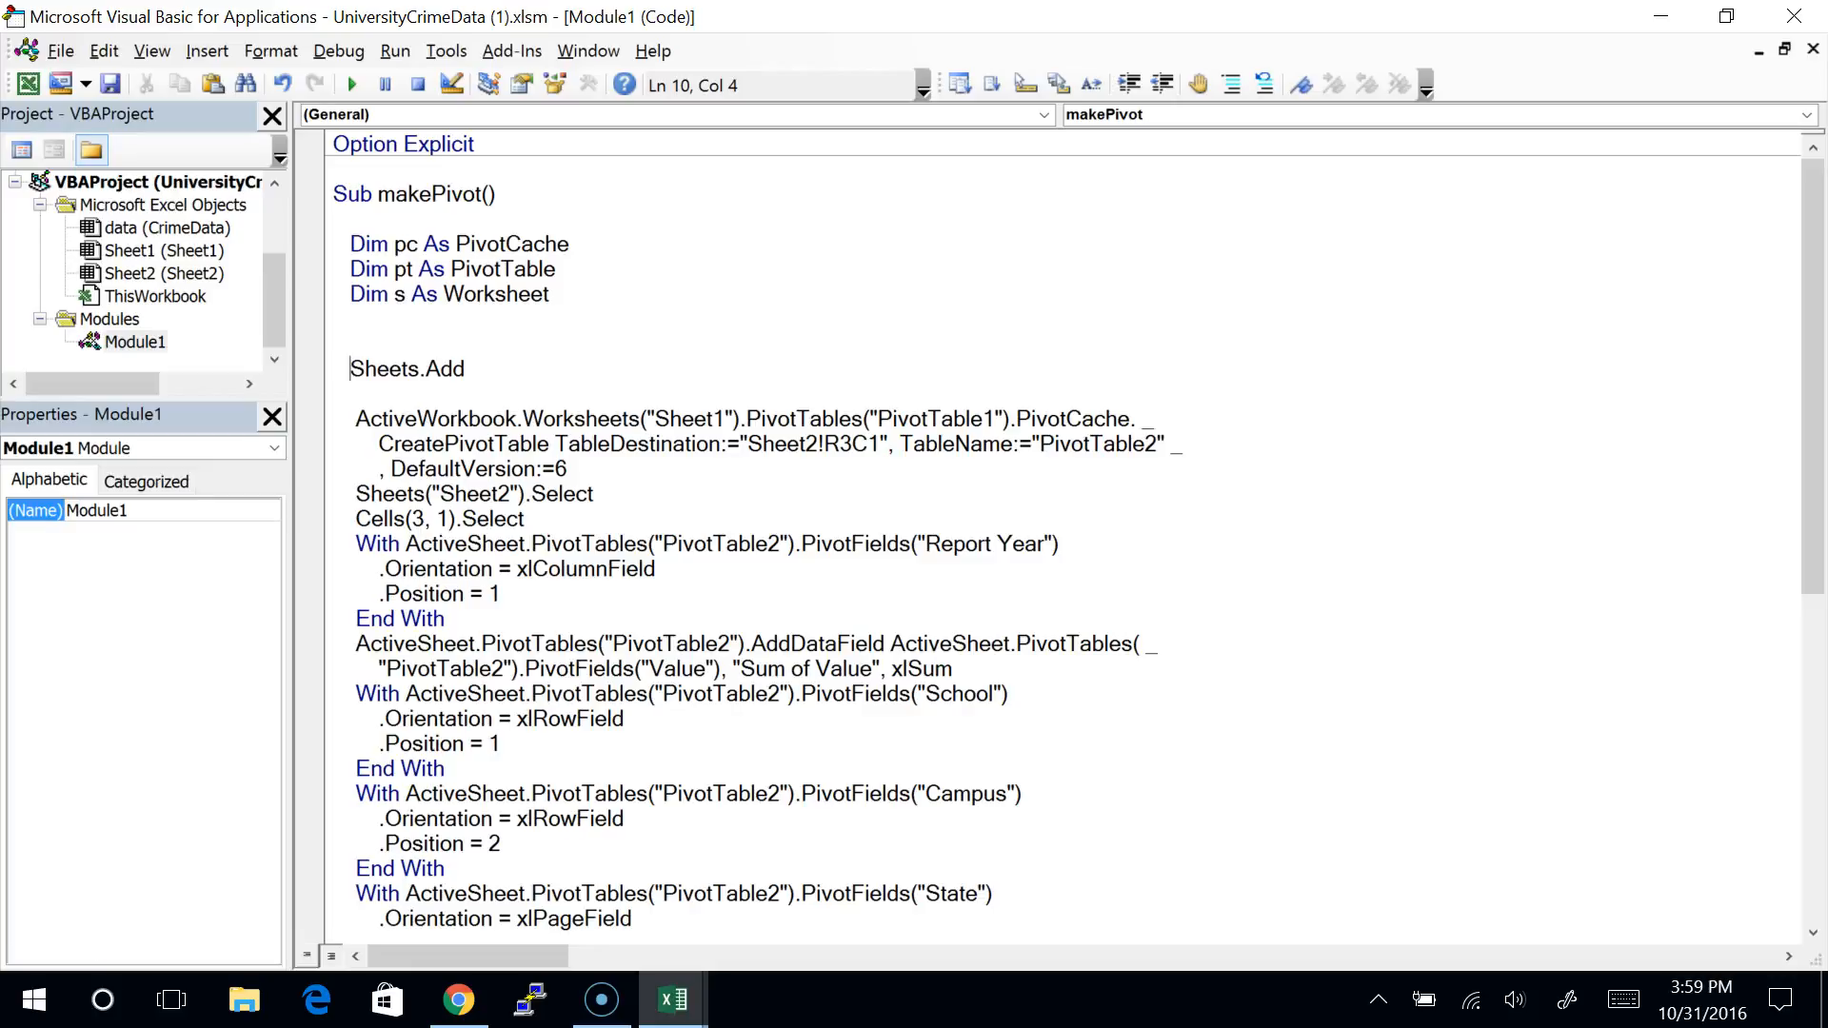
Step: Open the Immediate window, write the query ? typename(now()), and evaluate ?now on the line below it
{"action": "key", "text": "ctrl+g"}
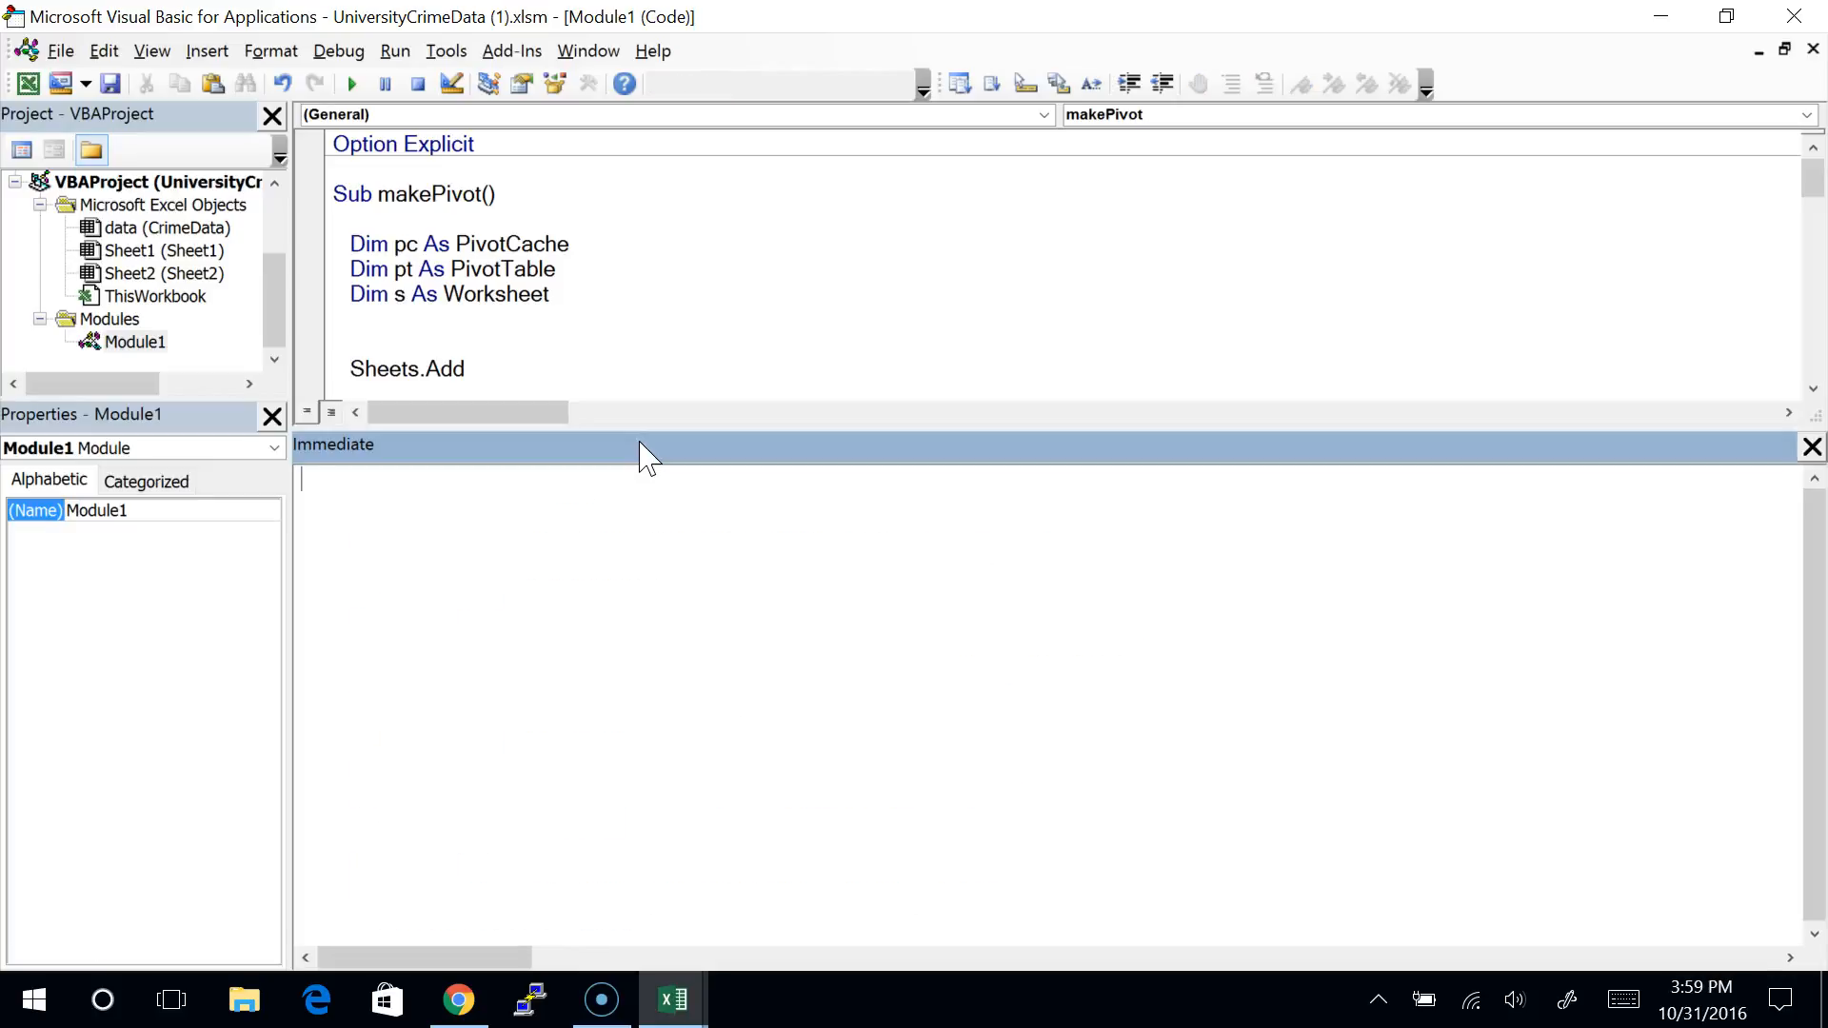
{"action": "left_click", "coordinate": [407, 476]}
{"action": "type", "text": "? typename()"}
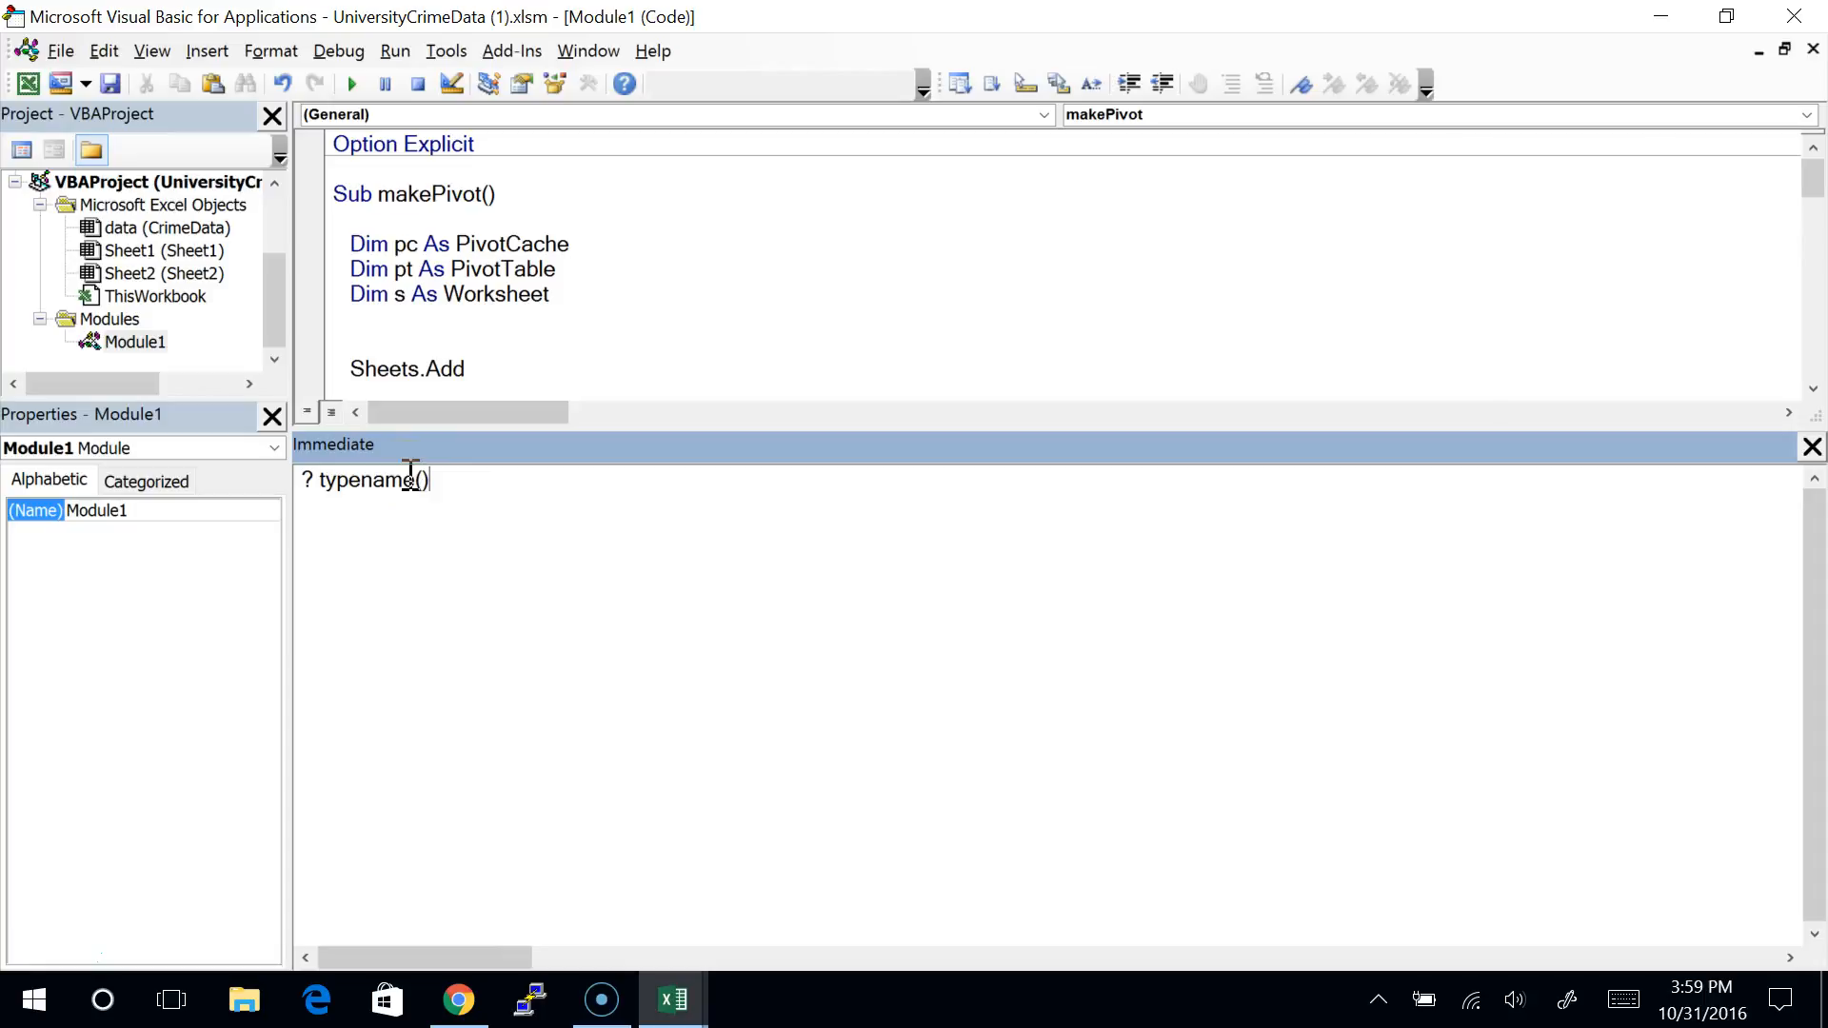
{"action": "left_click", "coordinate": [879, 982]}
{"action": "type", "text": "date"}
{"action": "key", "text": "Return"}
{"action": "key", "text": "BackSpace"}
{"action": "key", "text": "BackSpace"}
{"action": "key", "text": "BackSpace"}
{"action": "key", "text": "BackSpace"}
{"action": "type", "text": "nao"}
{"action": "key", "text": "BackSpace"}
{"action": "key", "text": "BackSpace"}
{"action": "type", "text": "ow()"}
{"action": "key", "text": "BackSpace"}
{"action": "key", "text": "BackSpace"}
{"action": "key", "text": "BackSpace"}
{"action": "key", "text": "BackSpace"}
{"action": "type", "text": "?now"}
{"action": "key", "text": "Return"}
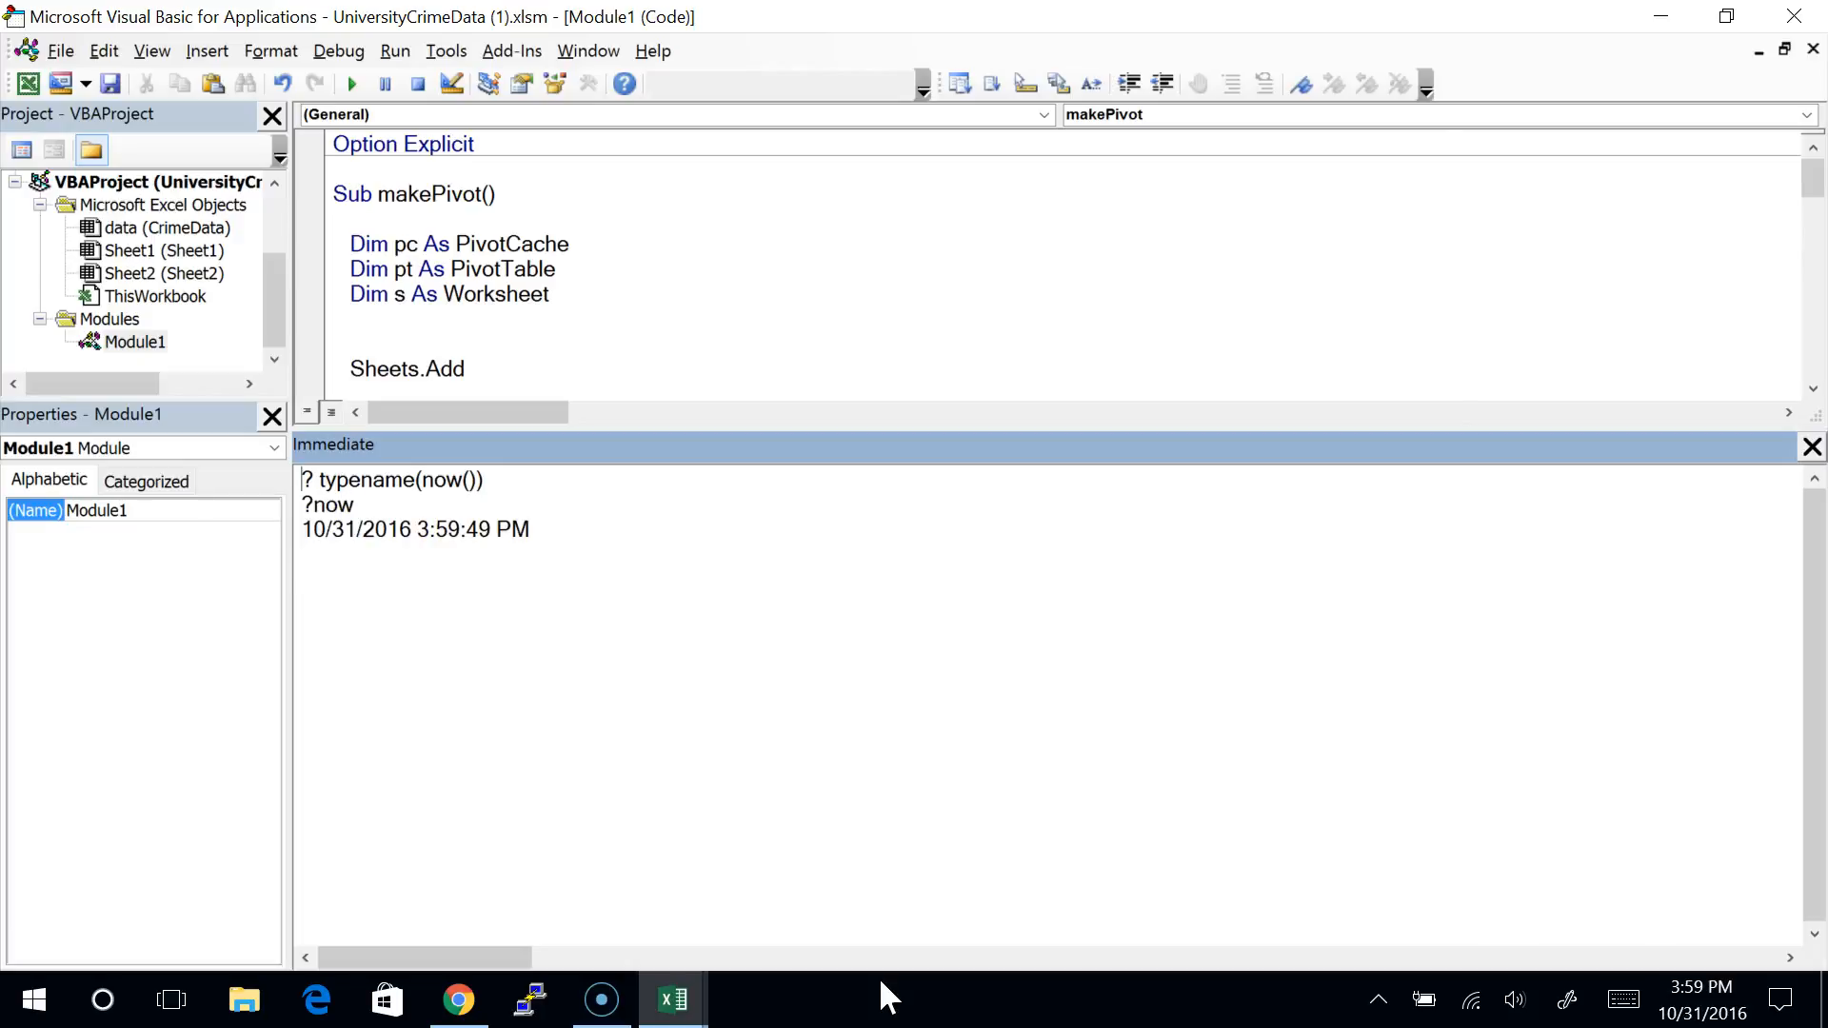
Step: Evaluate the ? typename(now()) query in the Immediate window to check the data type it returns
{"action": "key", "text": "shift+Right"}
{"action": "key", "text": "shift+Right"}
{"action": "key", "text": "shift+Right"}
{"action": "key", "text": "shift+Right"}
{"action": "key", "text": "shift+Right"}
{"action": "key", "text": "shift+Right"}
{"action": "key", "text": "shift+Right"}
{"action": "key", "text": "shift+Right"}
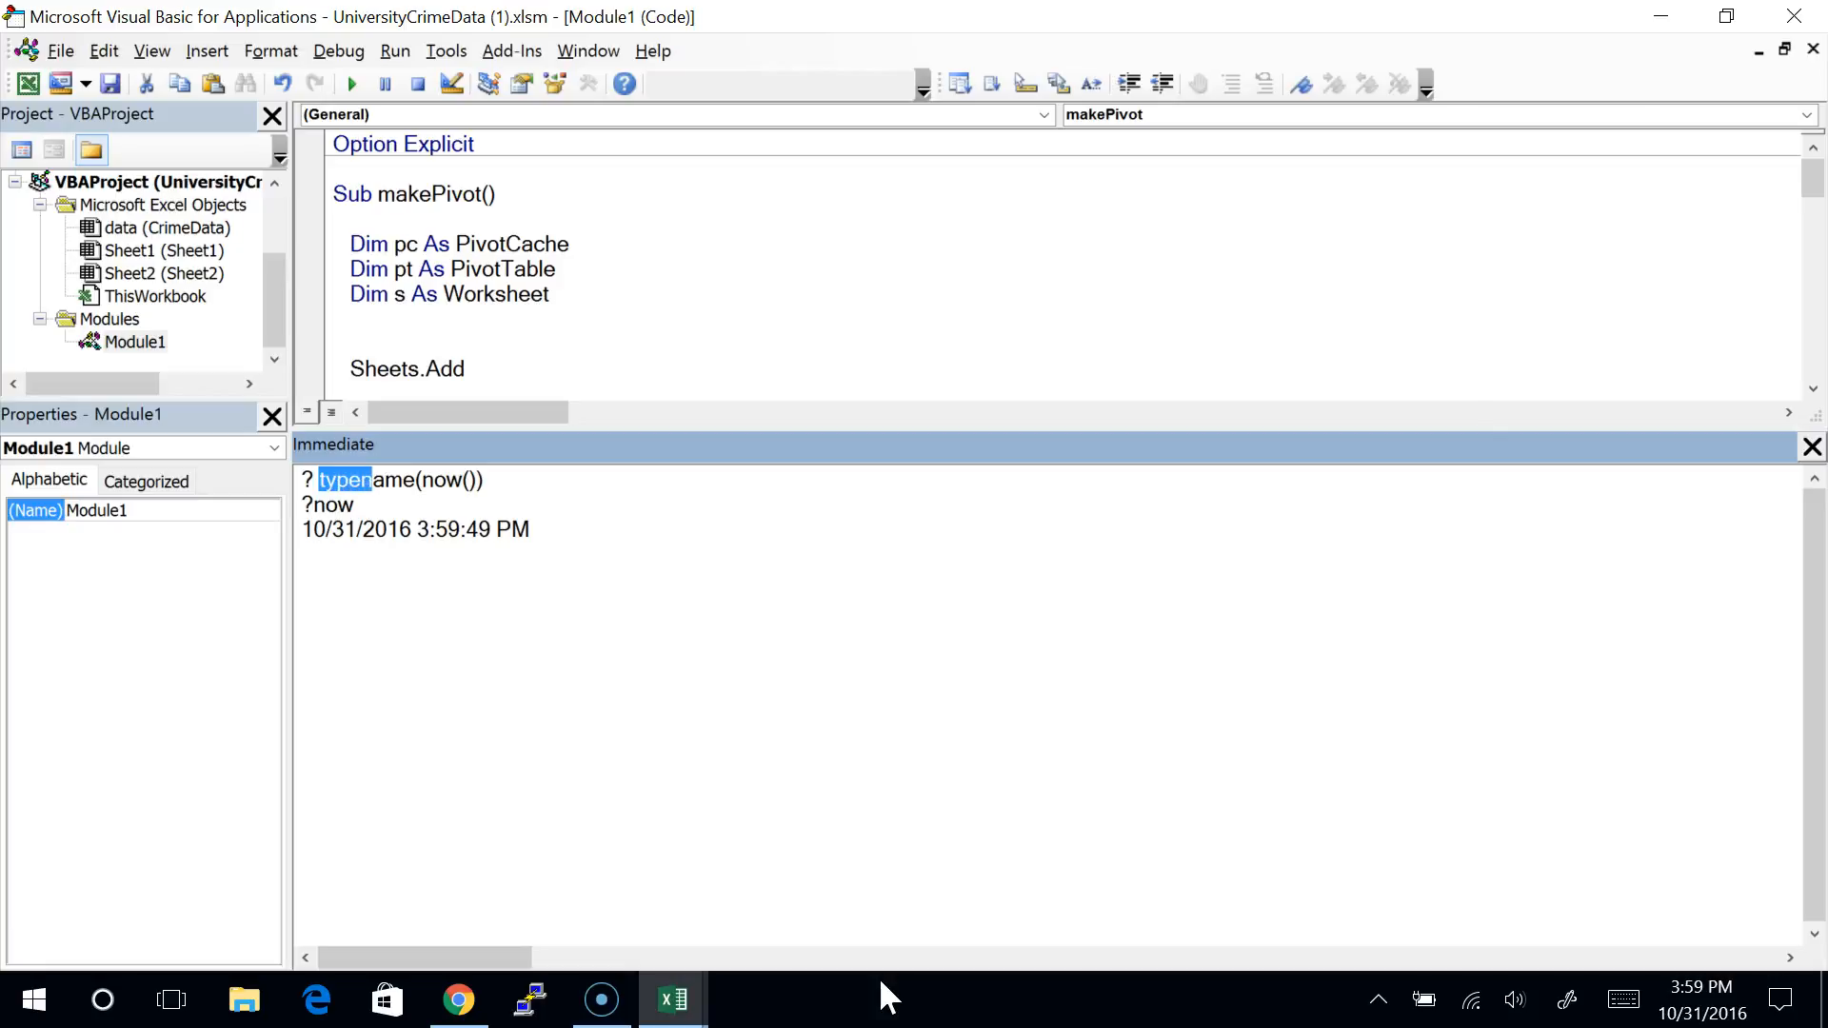
{"action": "key", "text": "shift+Right"}
{"action": "key", "text": "Return"}
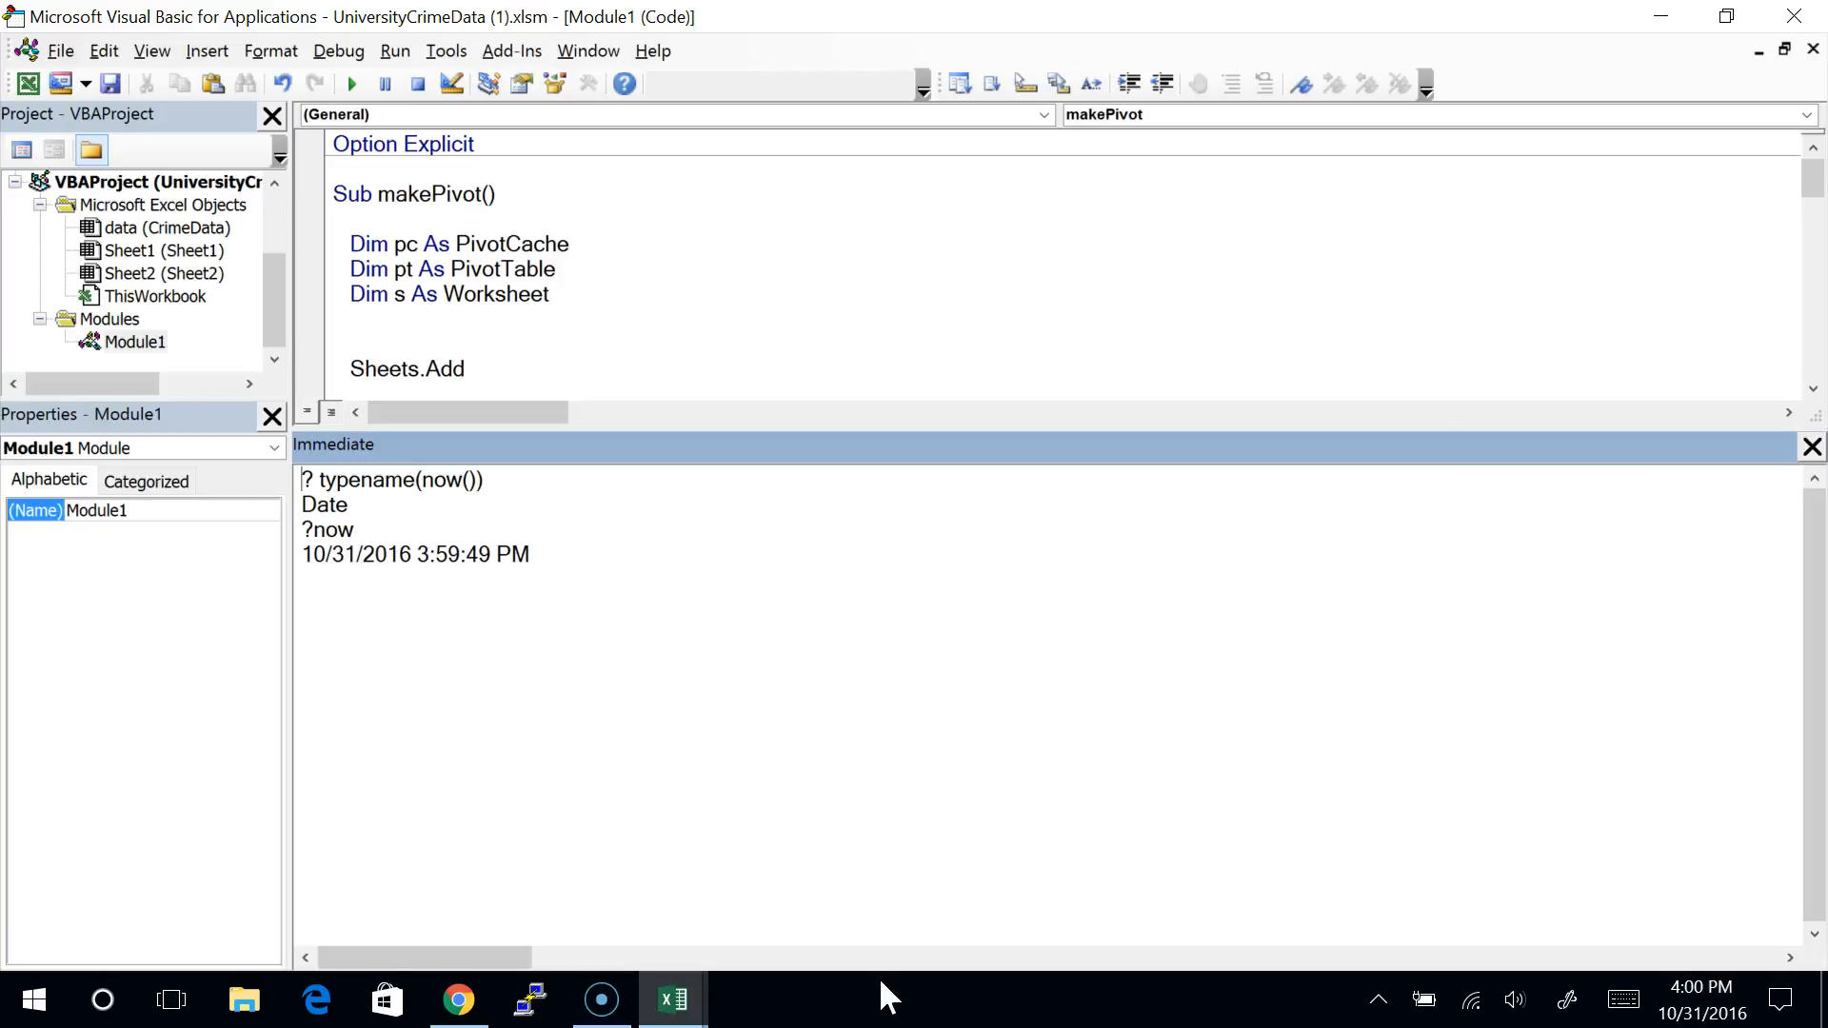
Step: Replace now() in the Immediate window's typename query with Sheets.Add copied from the macro
{"action": "key", "text": "alt+F11"}
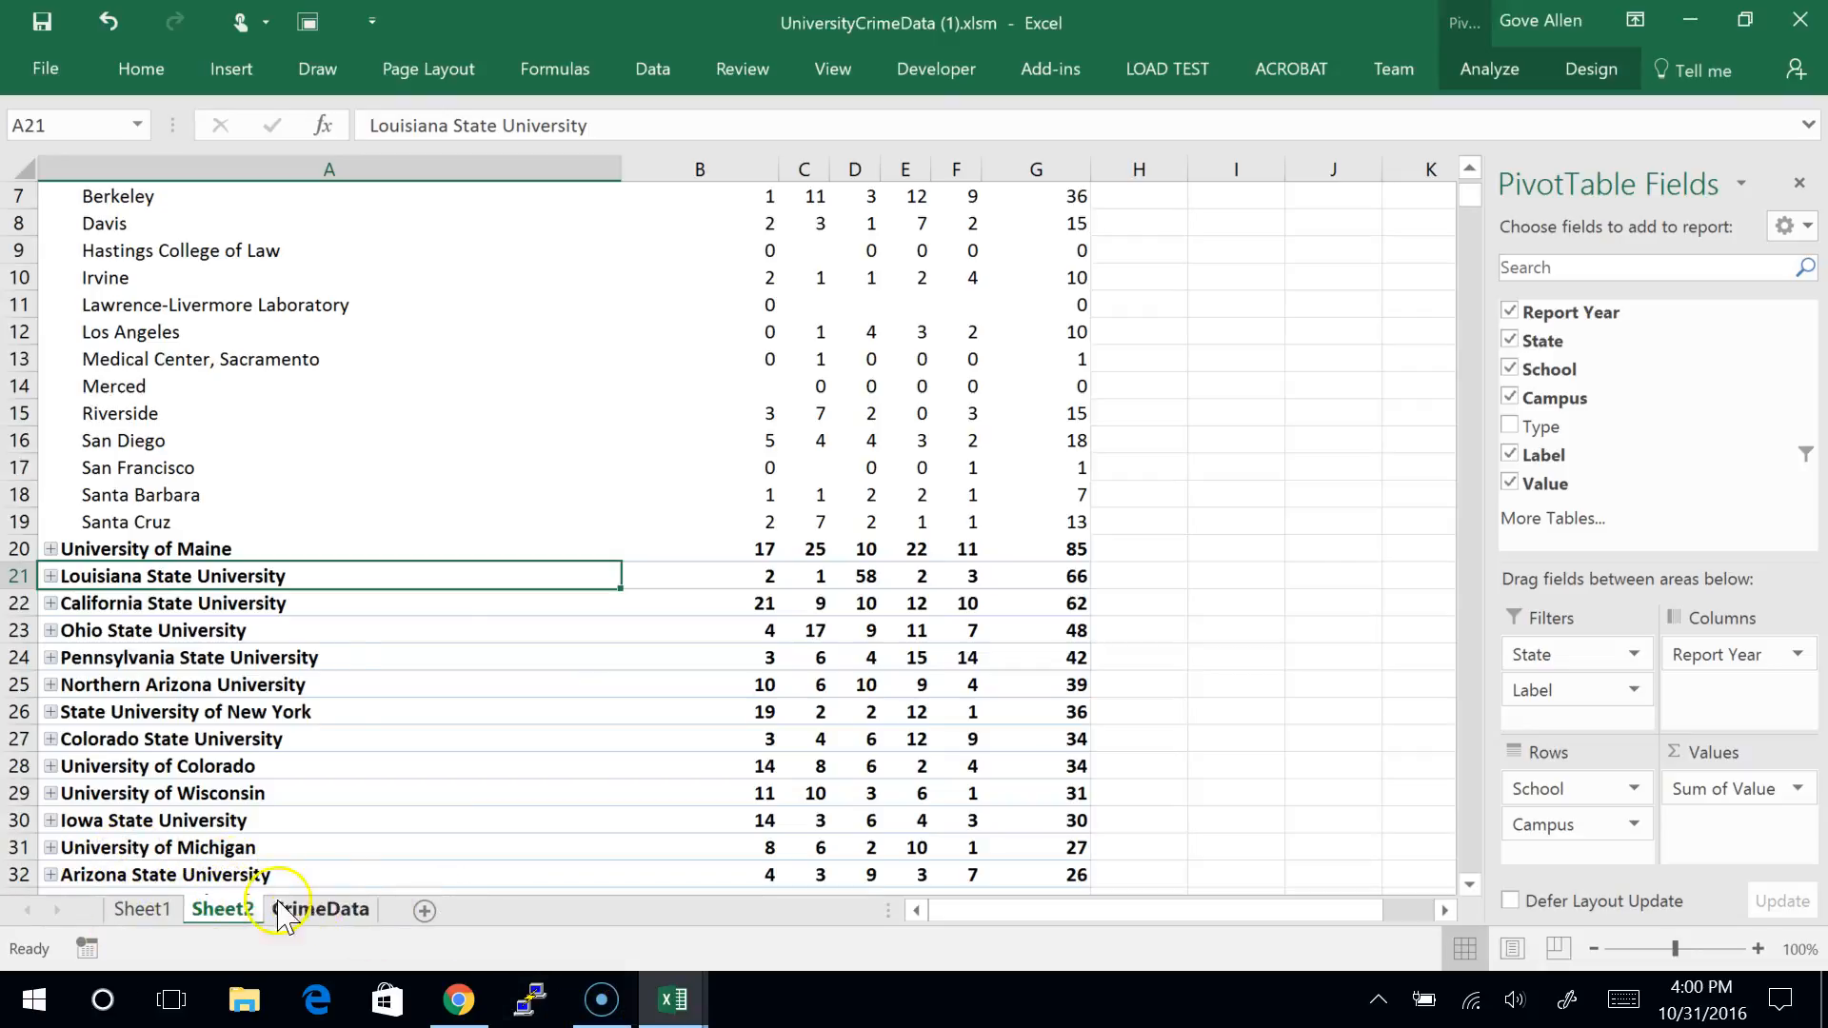
{"action": "key", "text": "alt+F11"}
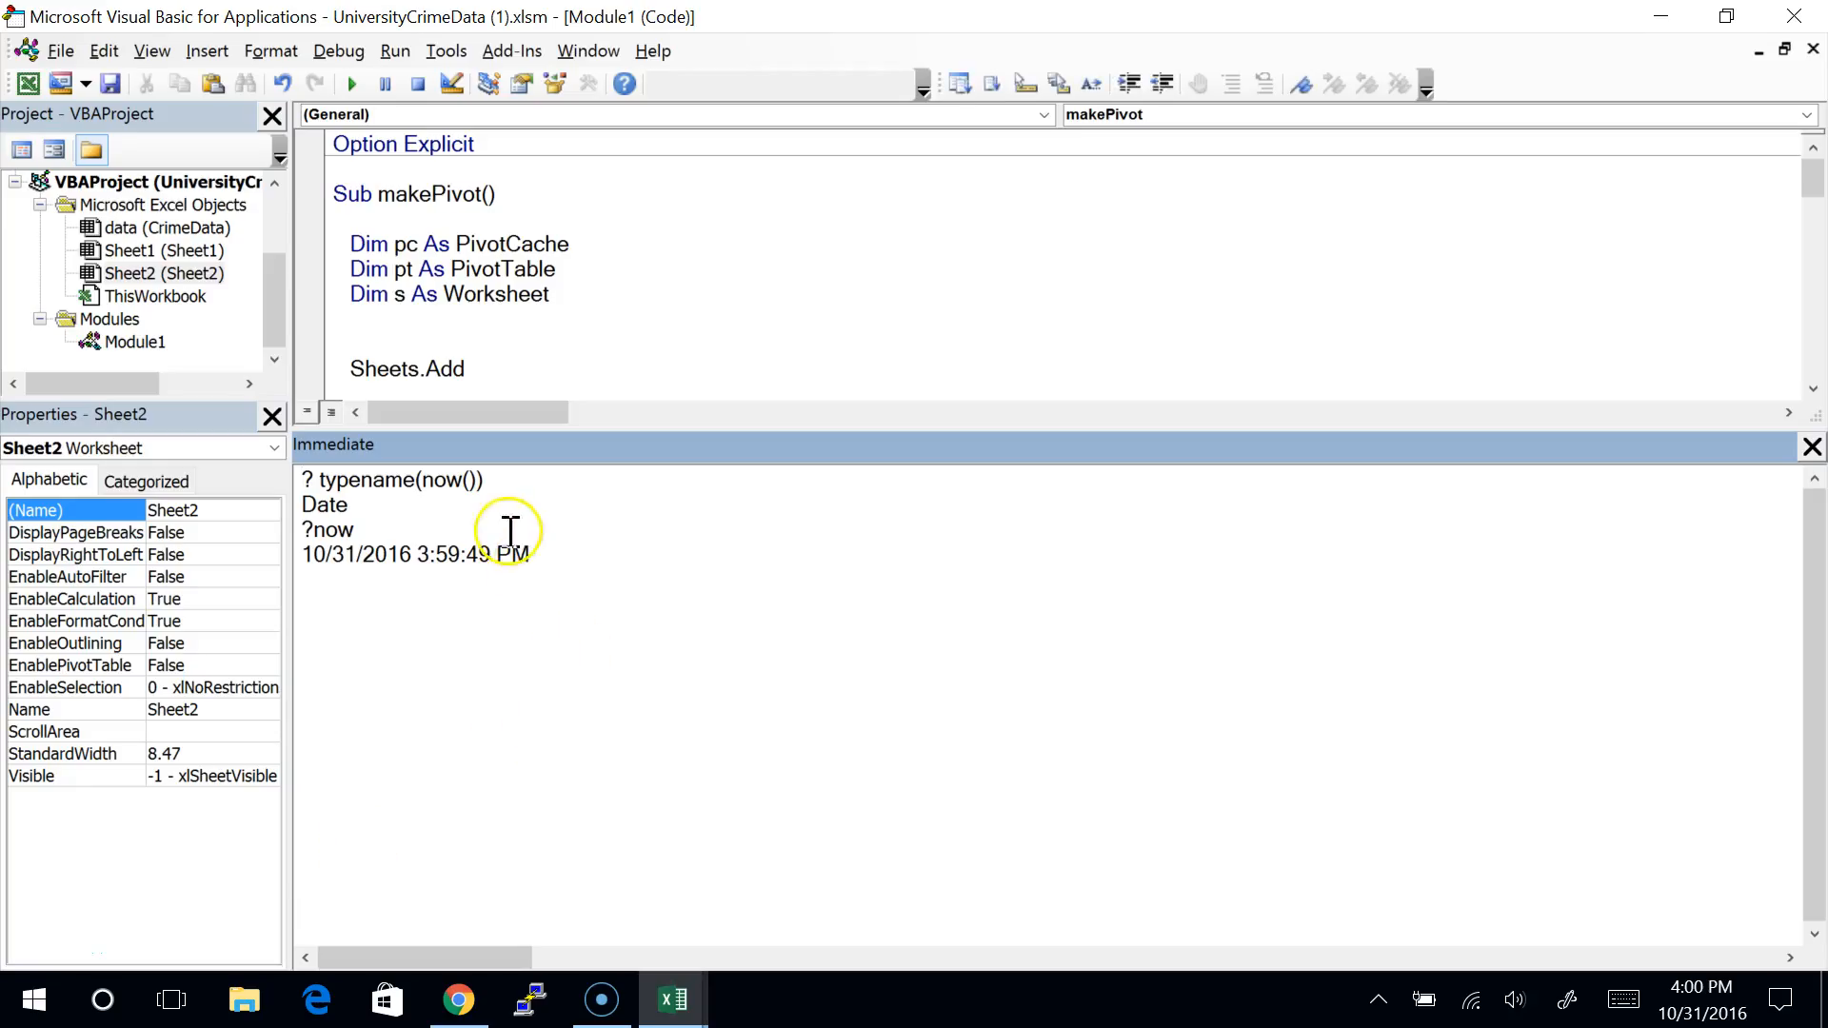
{"action": "left_click_drag", "start_coordinate": [424, 480], "coordinate": [473, 479]}
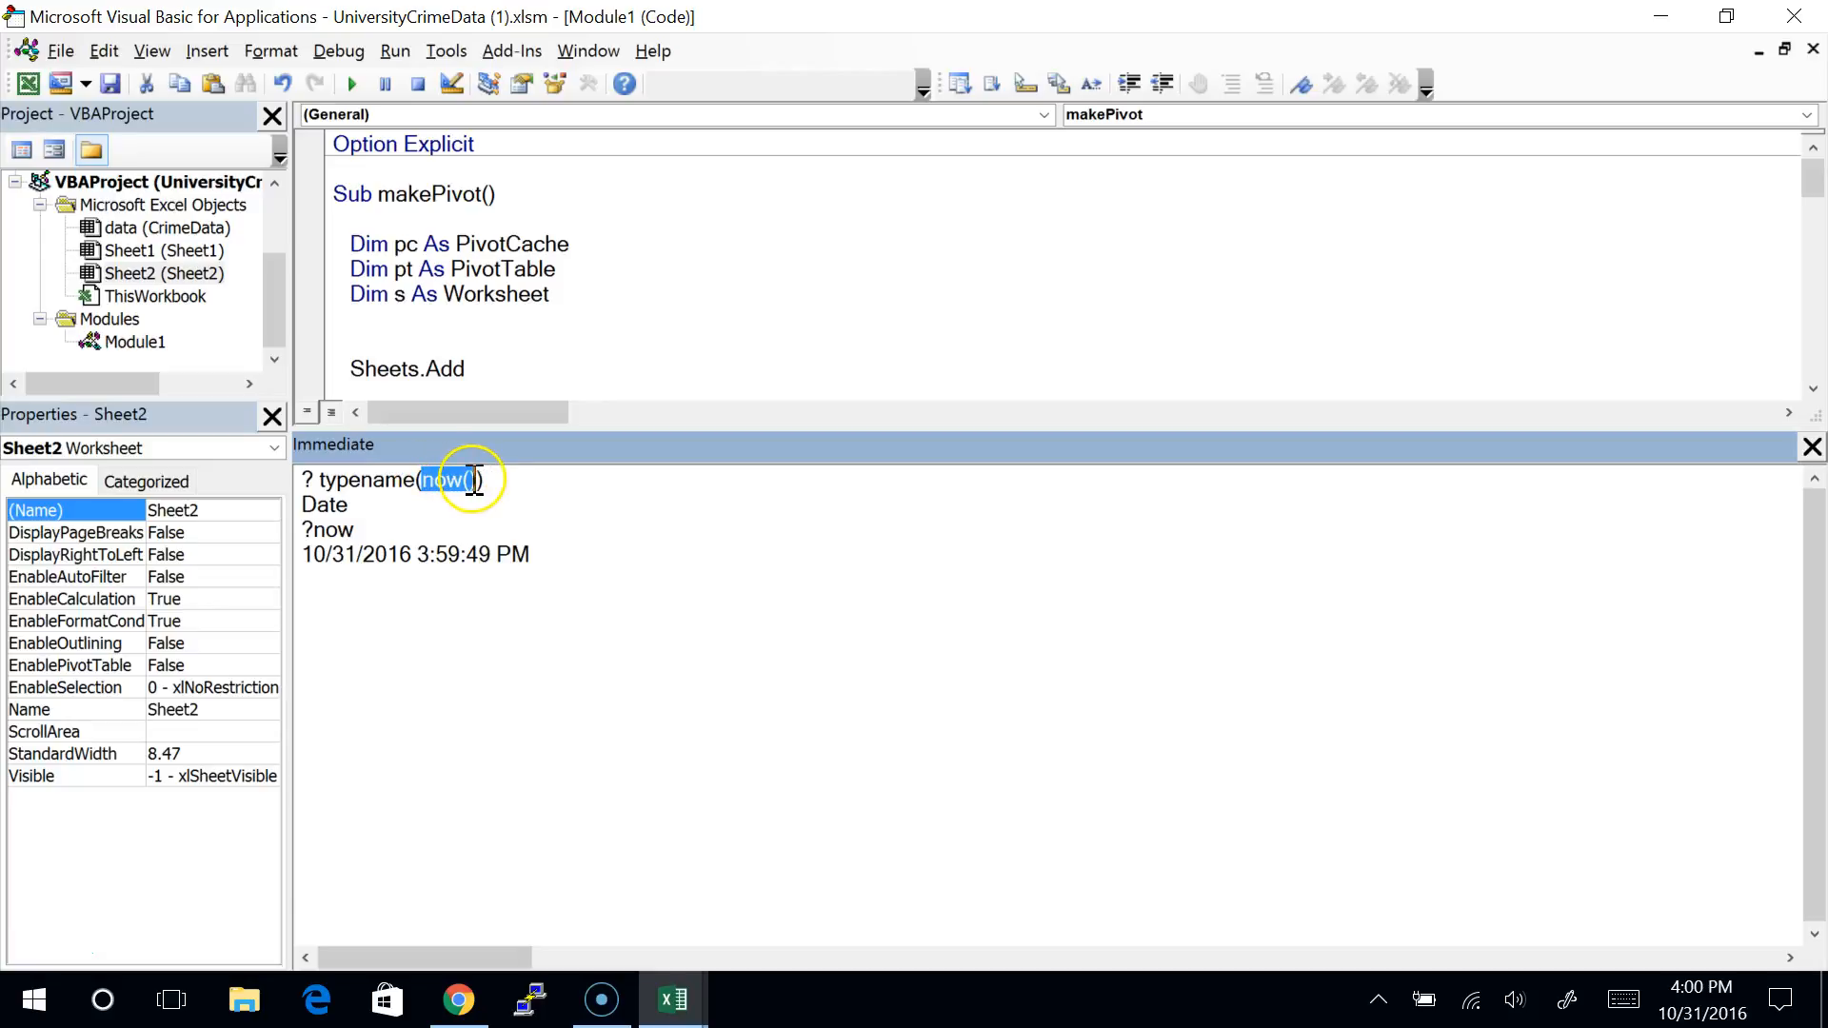
{"action": "left_click_drag", "start_coordinate": [350, 367], "coordinate": [467, 366]}
{"action": "key", "text": "ctrl+c"}
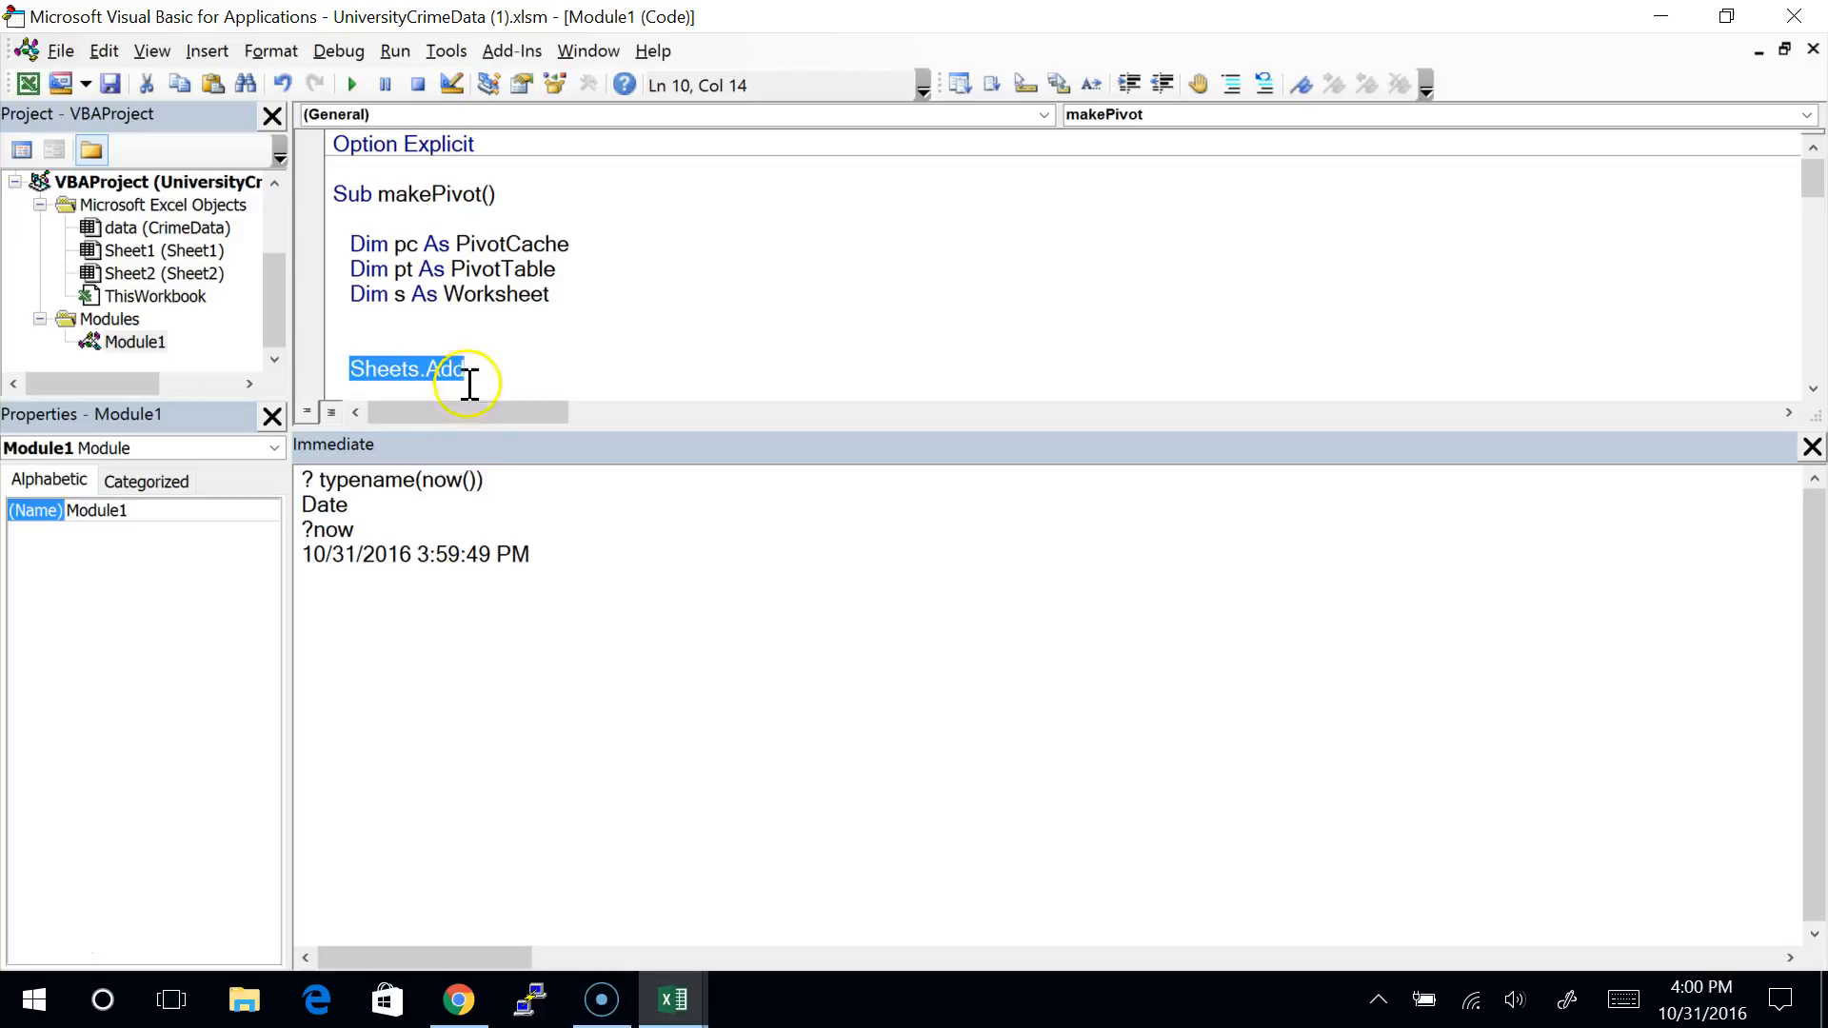
{"action": "left_click", "coordinate": [457, 514]}
{"action": "left_click_drag", "start_coordinate": [424, 481], "coordinate": [477, 479]}
{"action": "key", "text": "ctrl+v"}
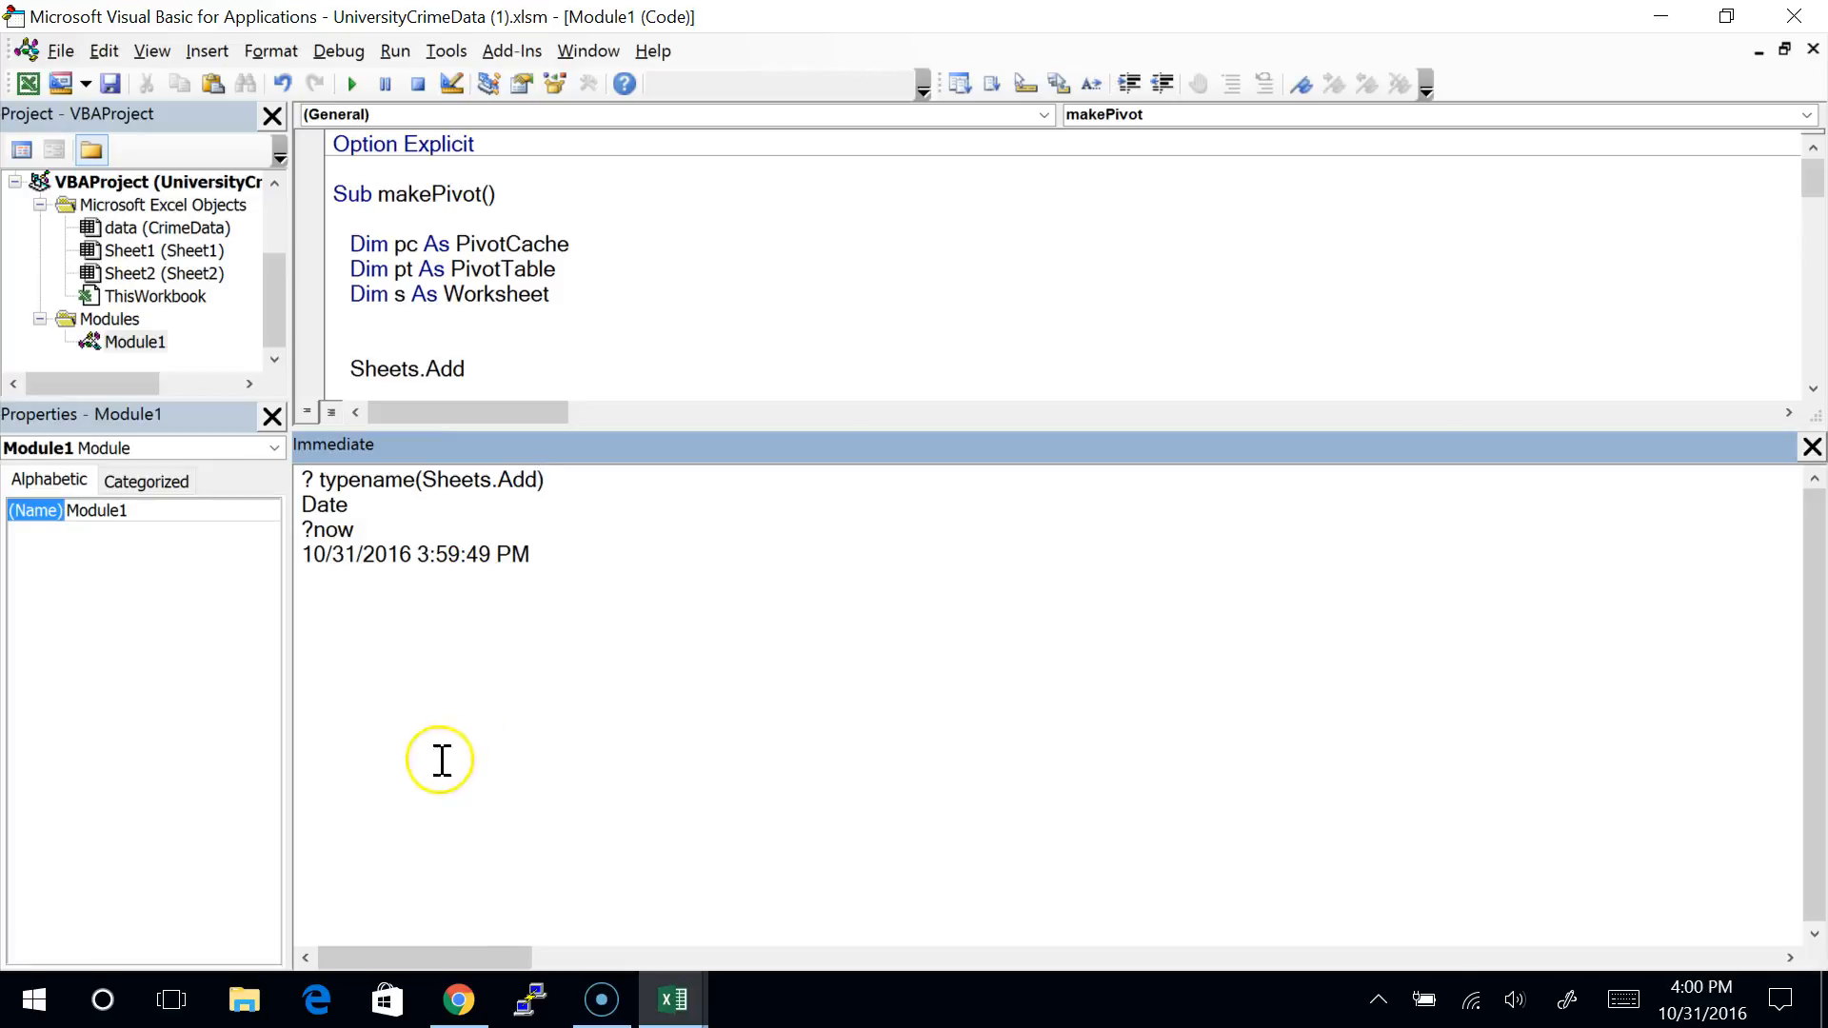
Step: Evaluate ? typename(Sheets.Add) in the Immediate window, and check the workbook's sheet tabs and the returned type
{"action": "double_click", "coordinate": [355, 486]}
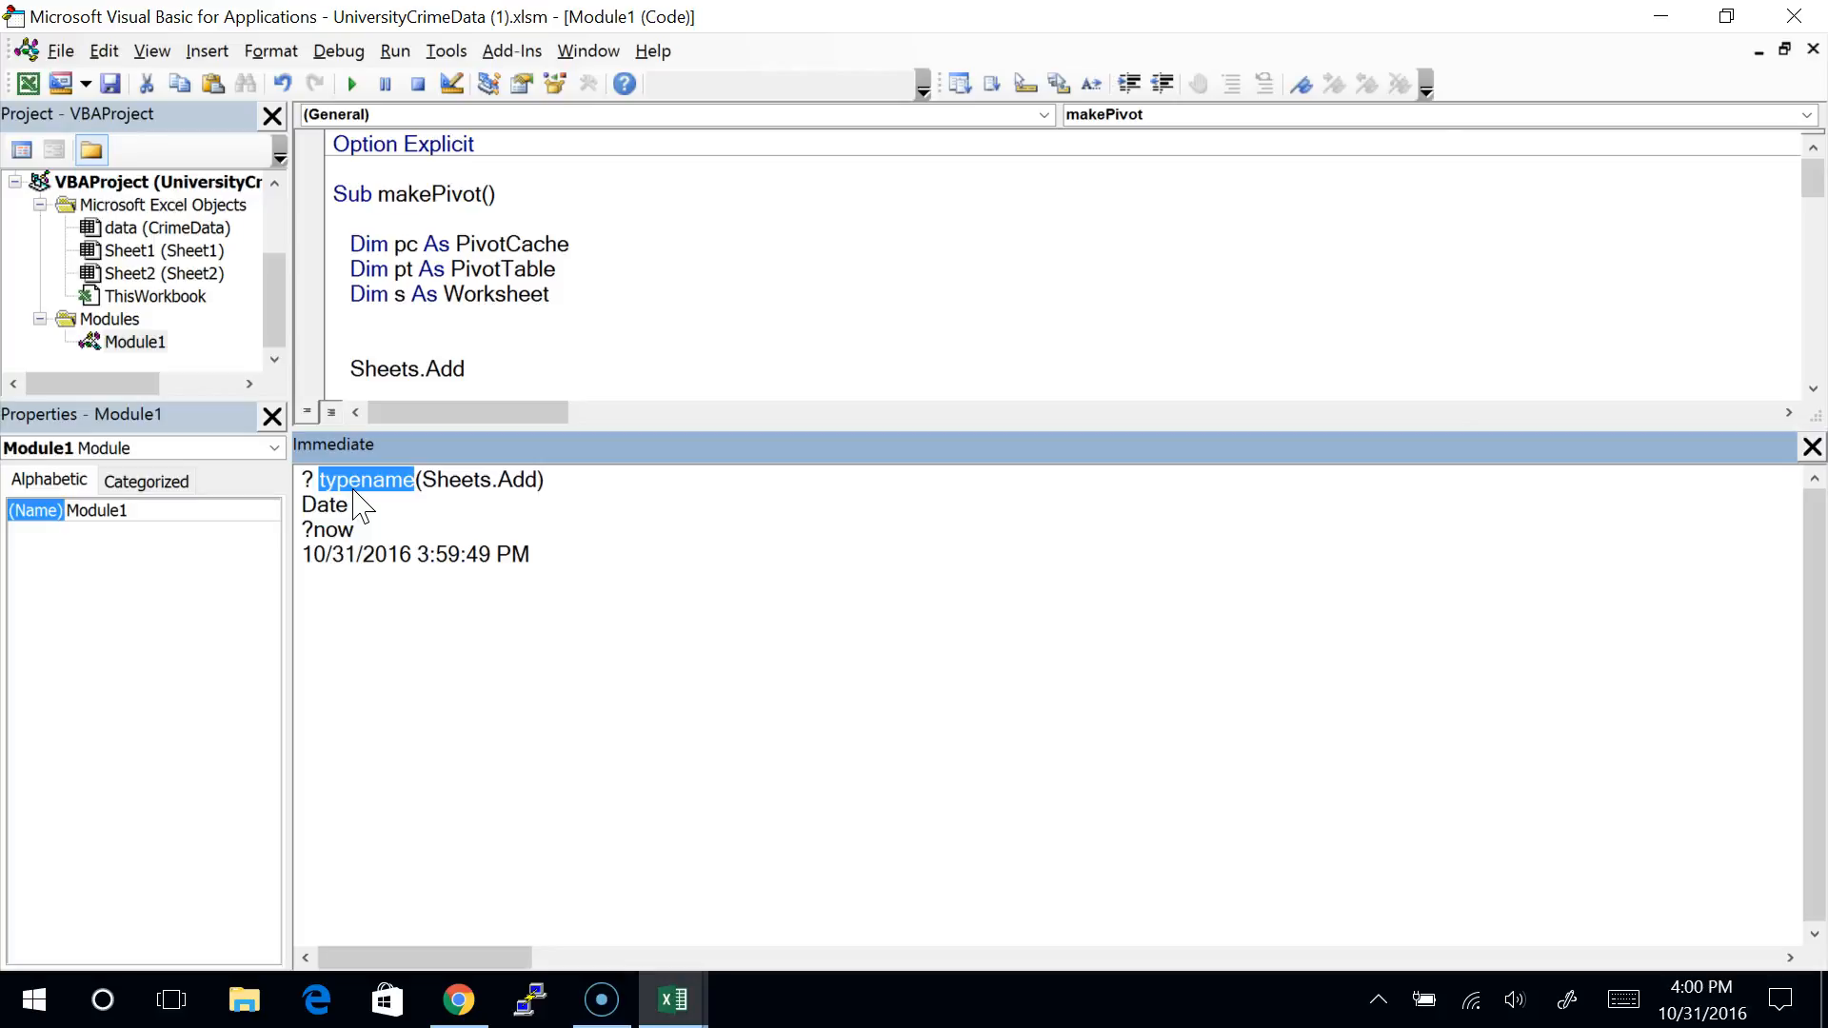
{"action": "left_click_drag", "start_coordinate": [421, 479], "coordinate": [536, 477]}
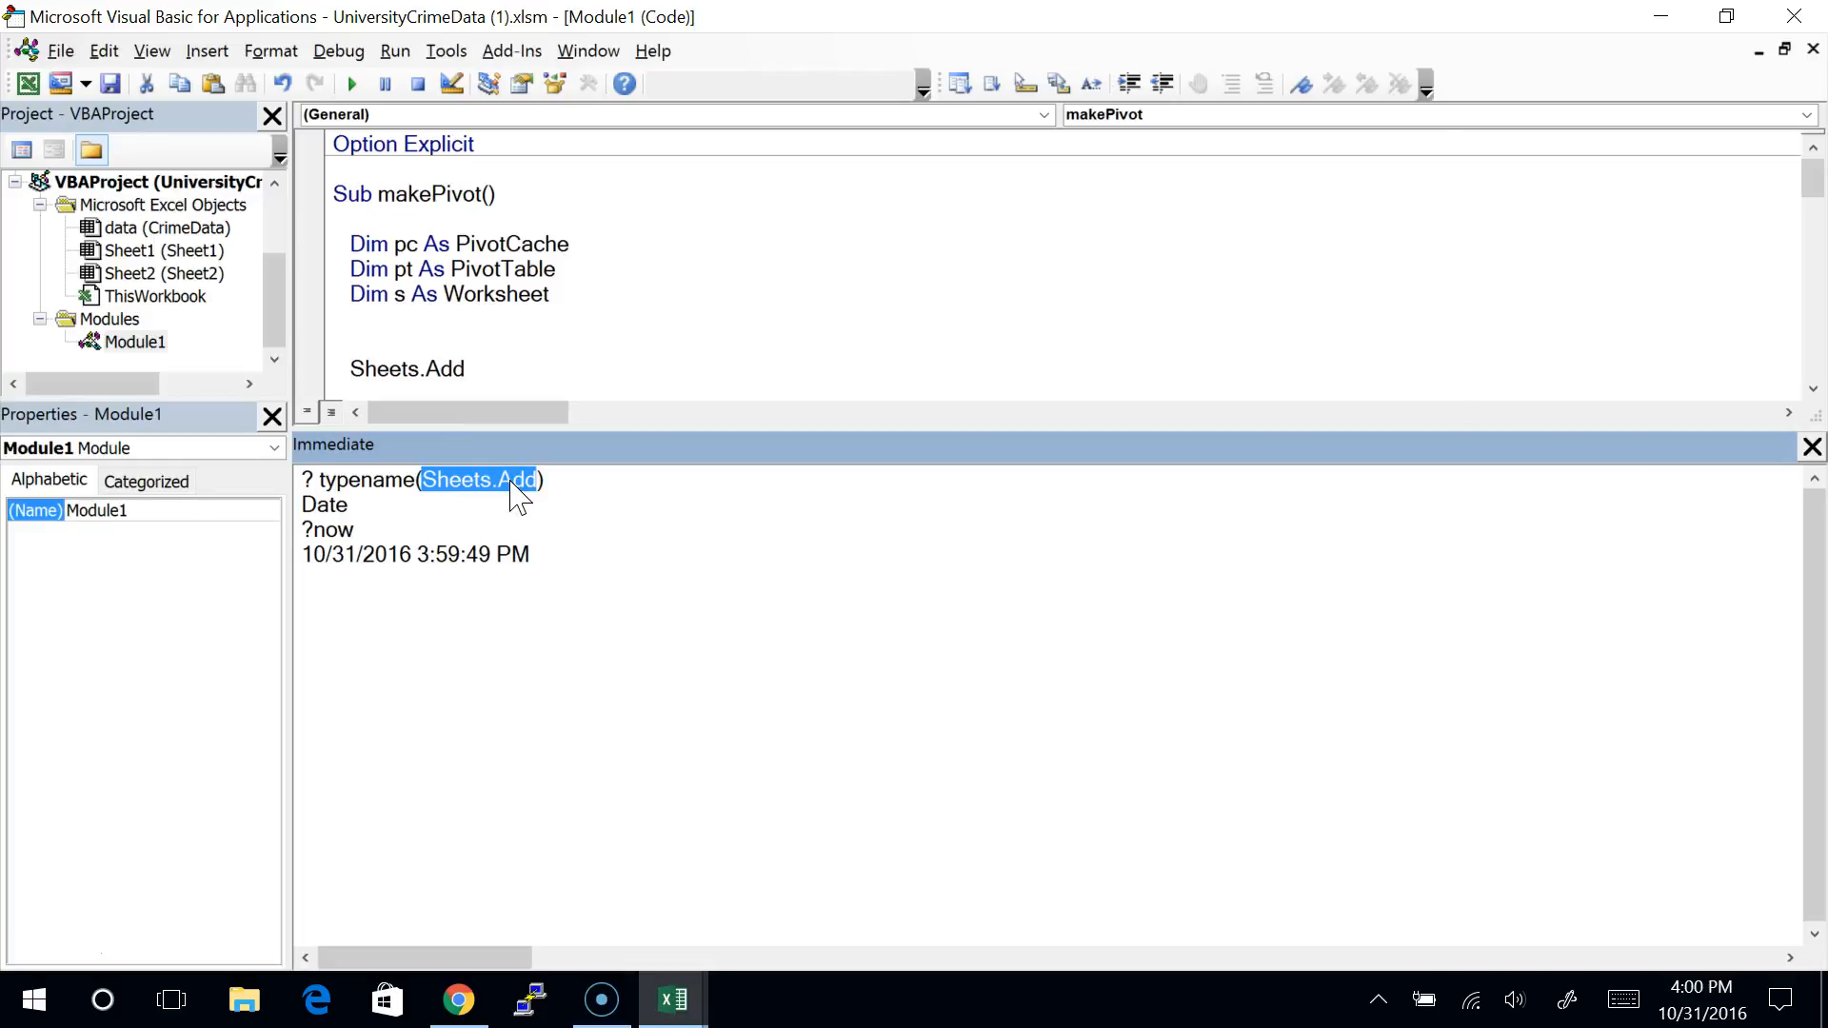
{"action": "key", "text": "alt+F11"}
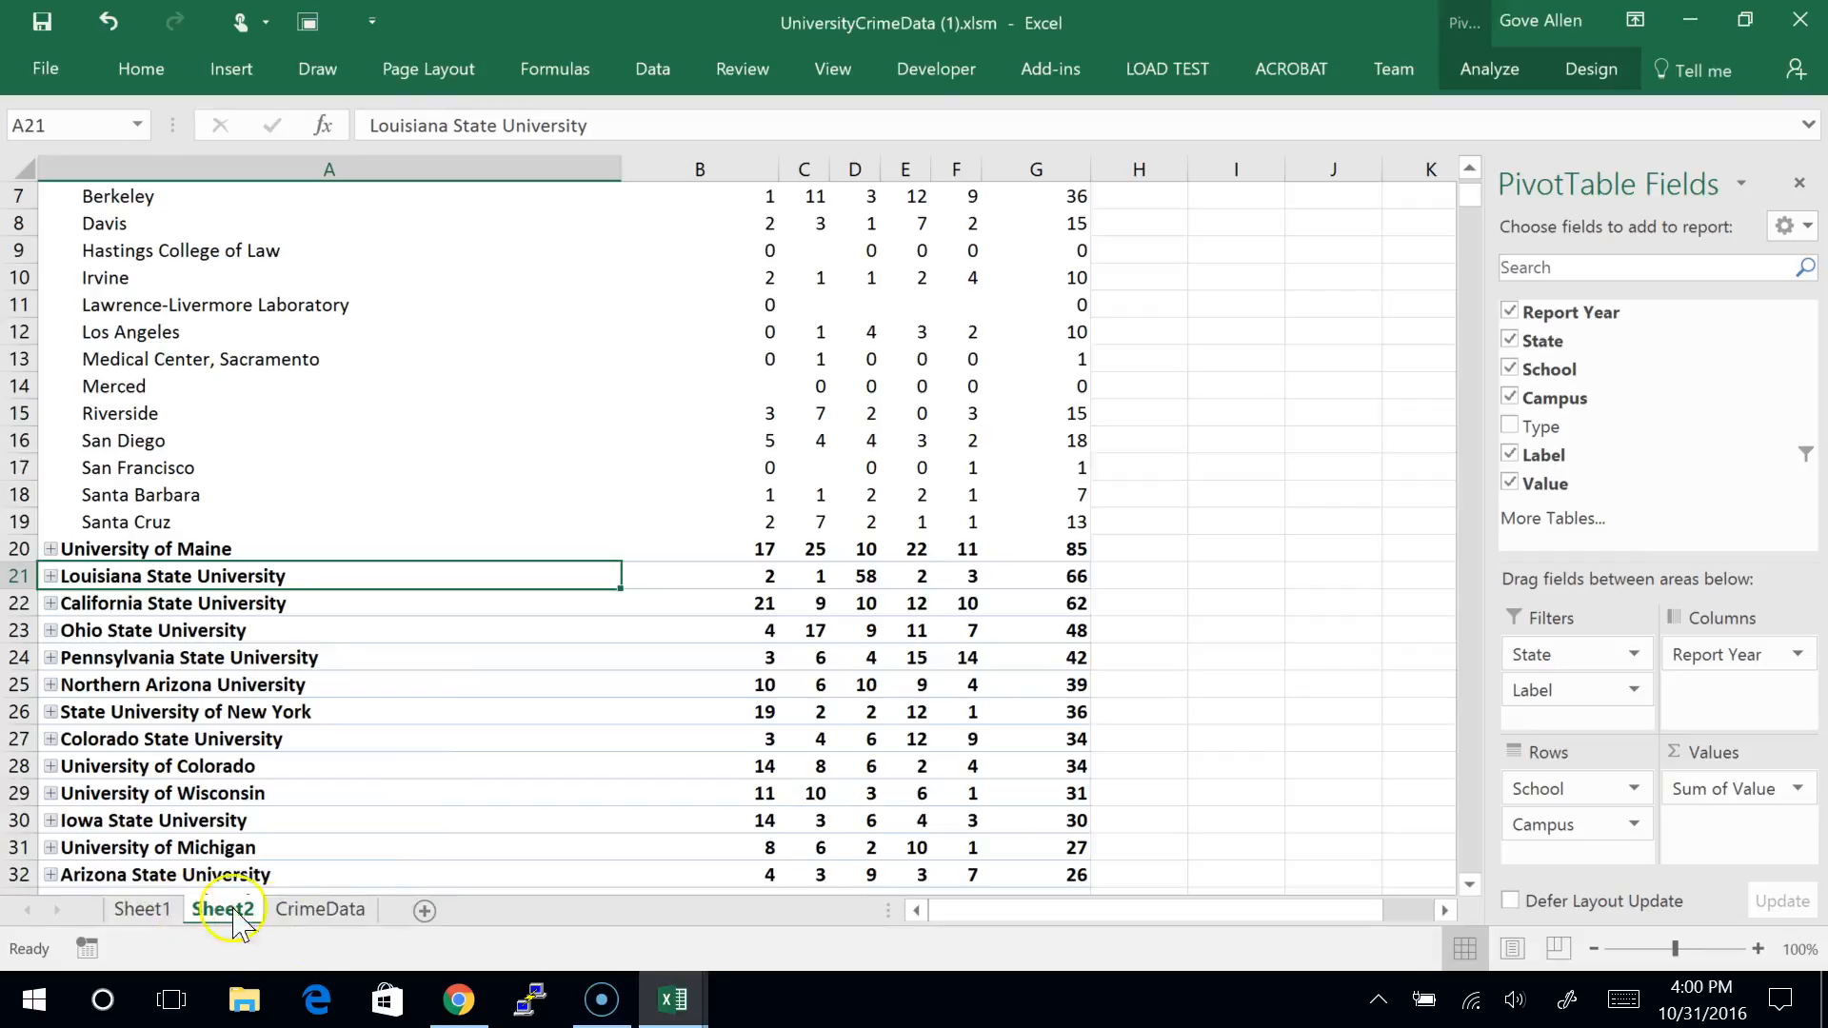
{"action": "key", "text": "alt+F11"}
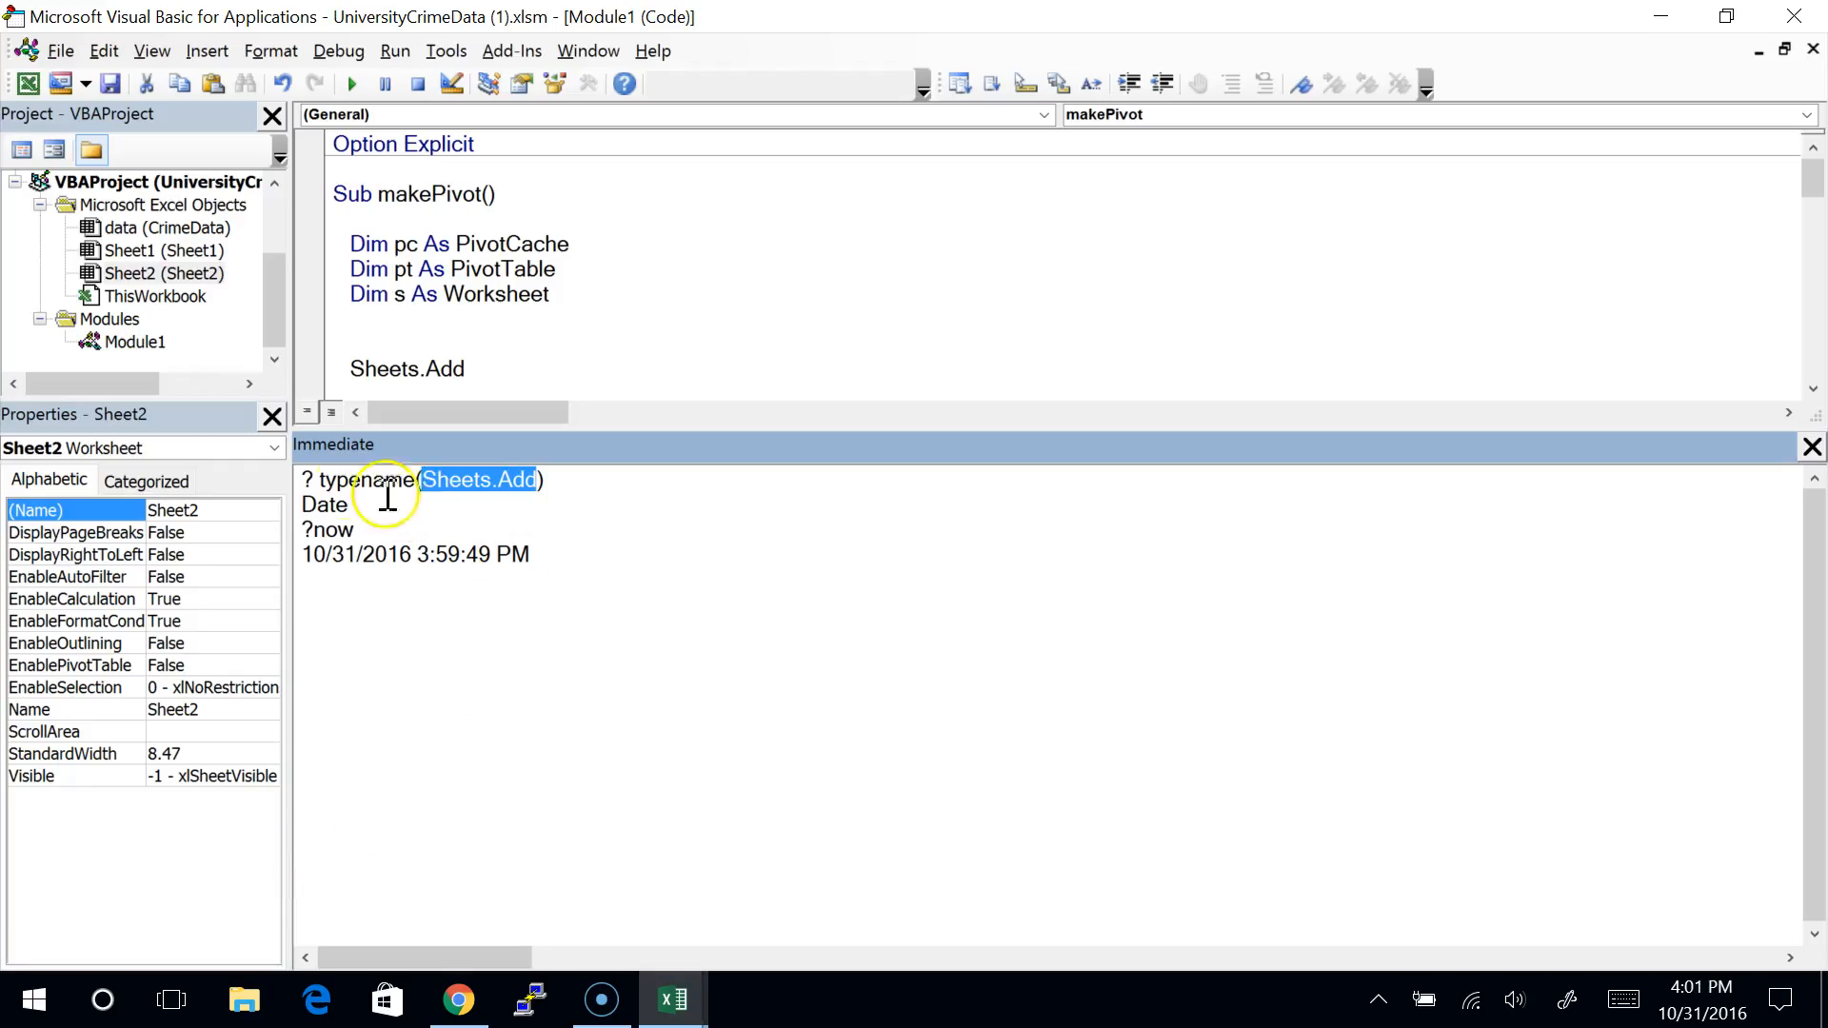
{"action": "left_click", "coordinate": [565, 479]}
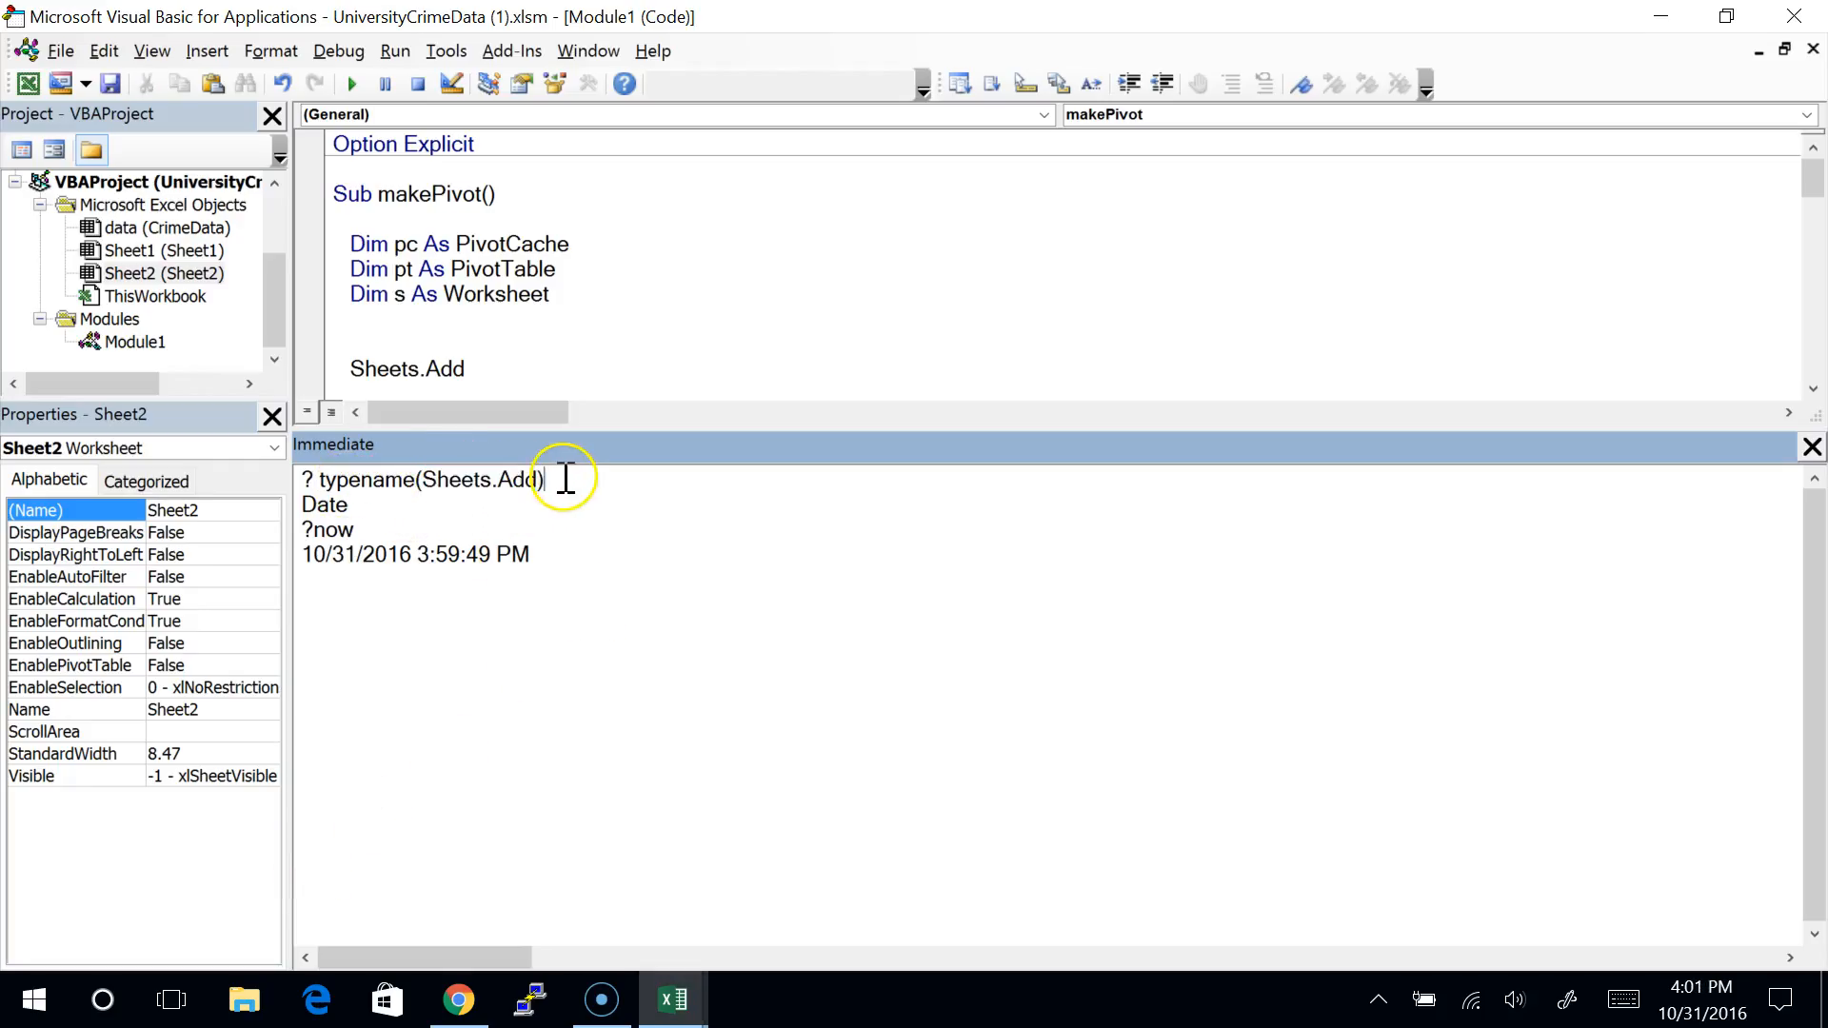
{"action": "key", "text": "Return"}
{"action": "key", "text": "alt+F11"}
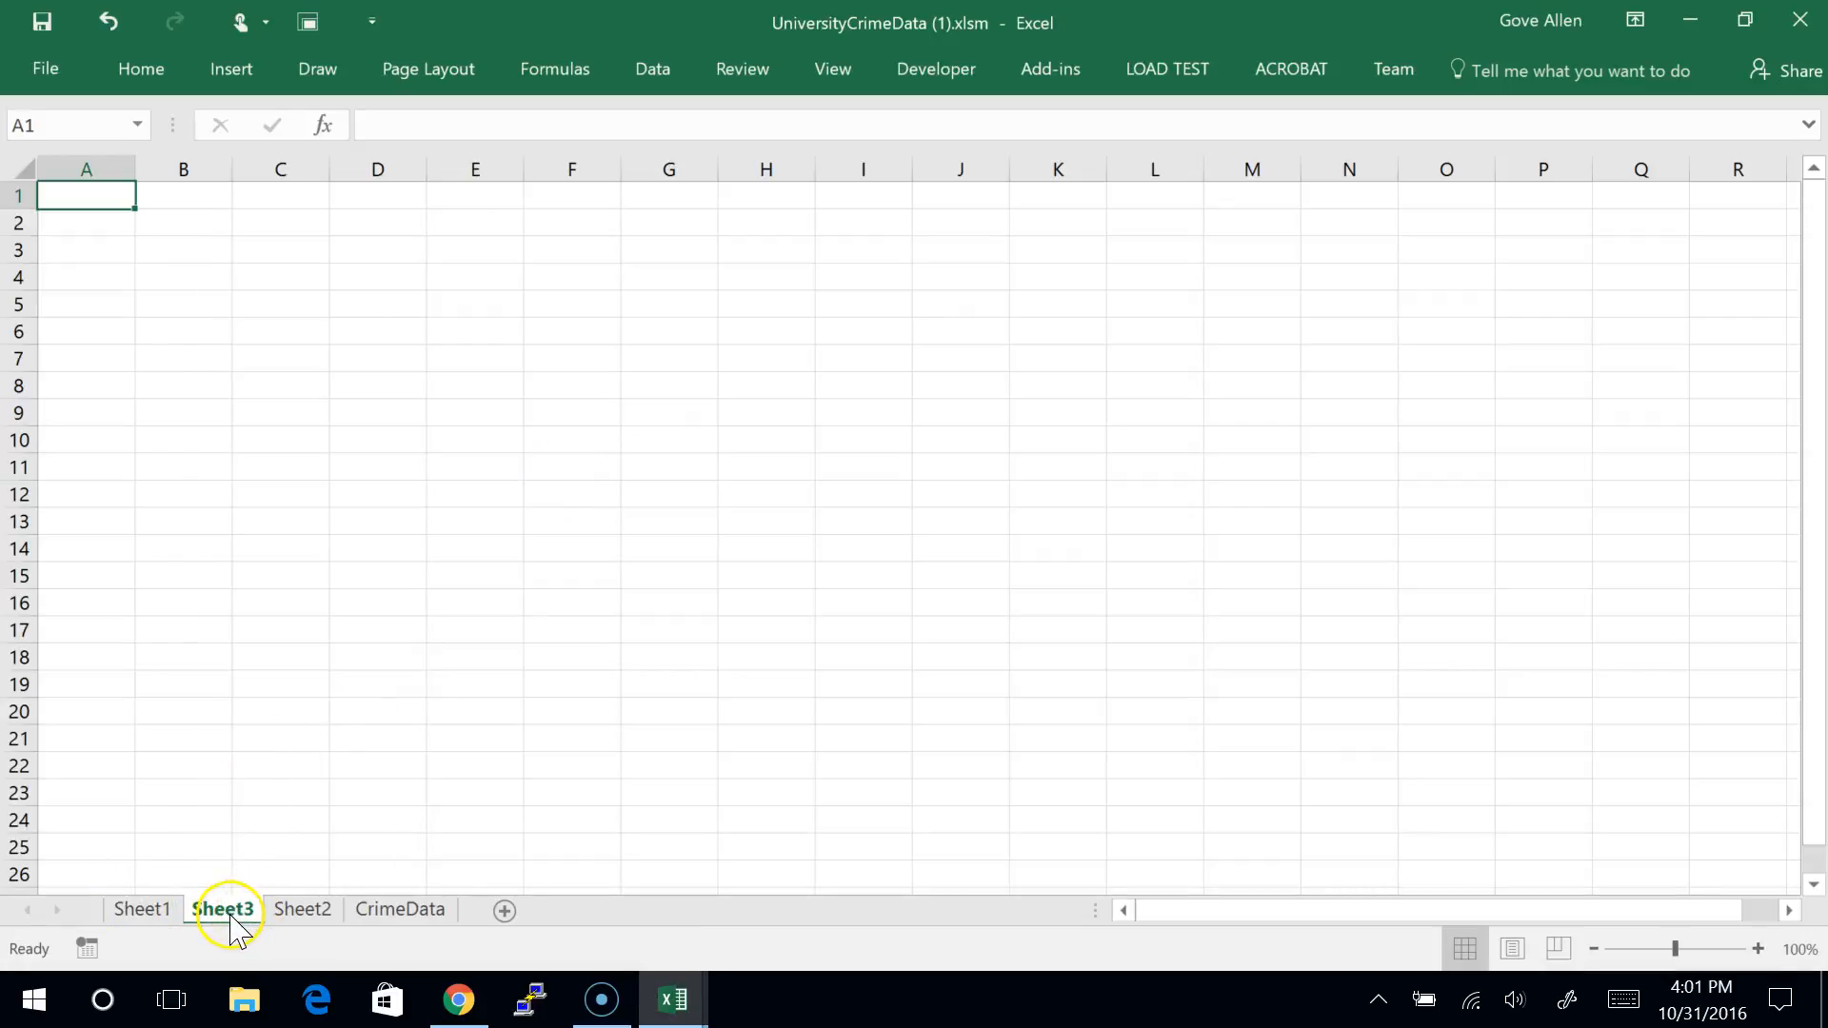
{"action": "key", "text": "alt+F11"}
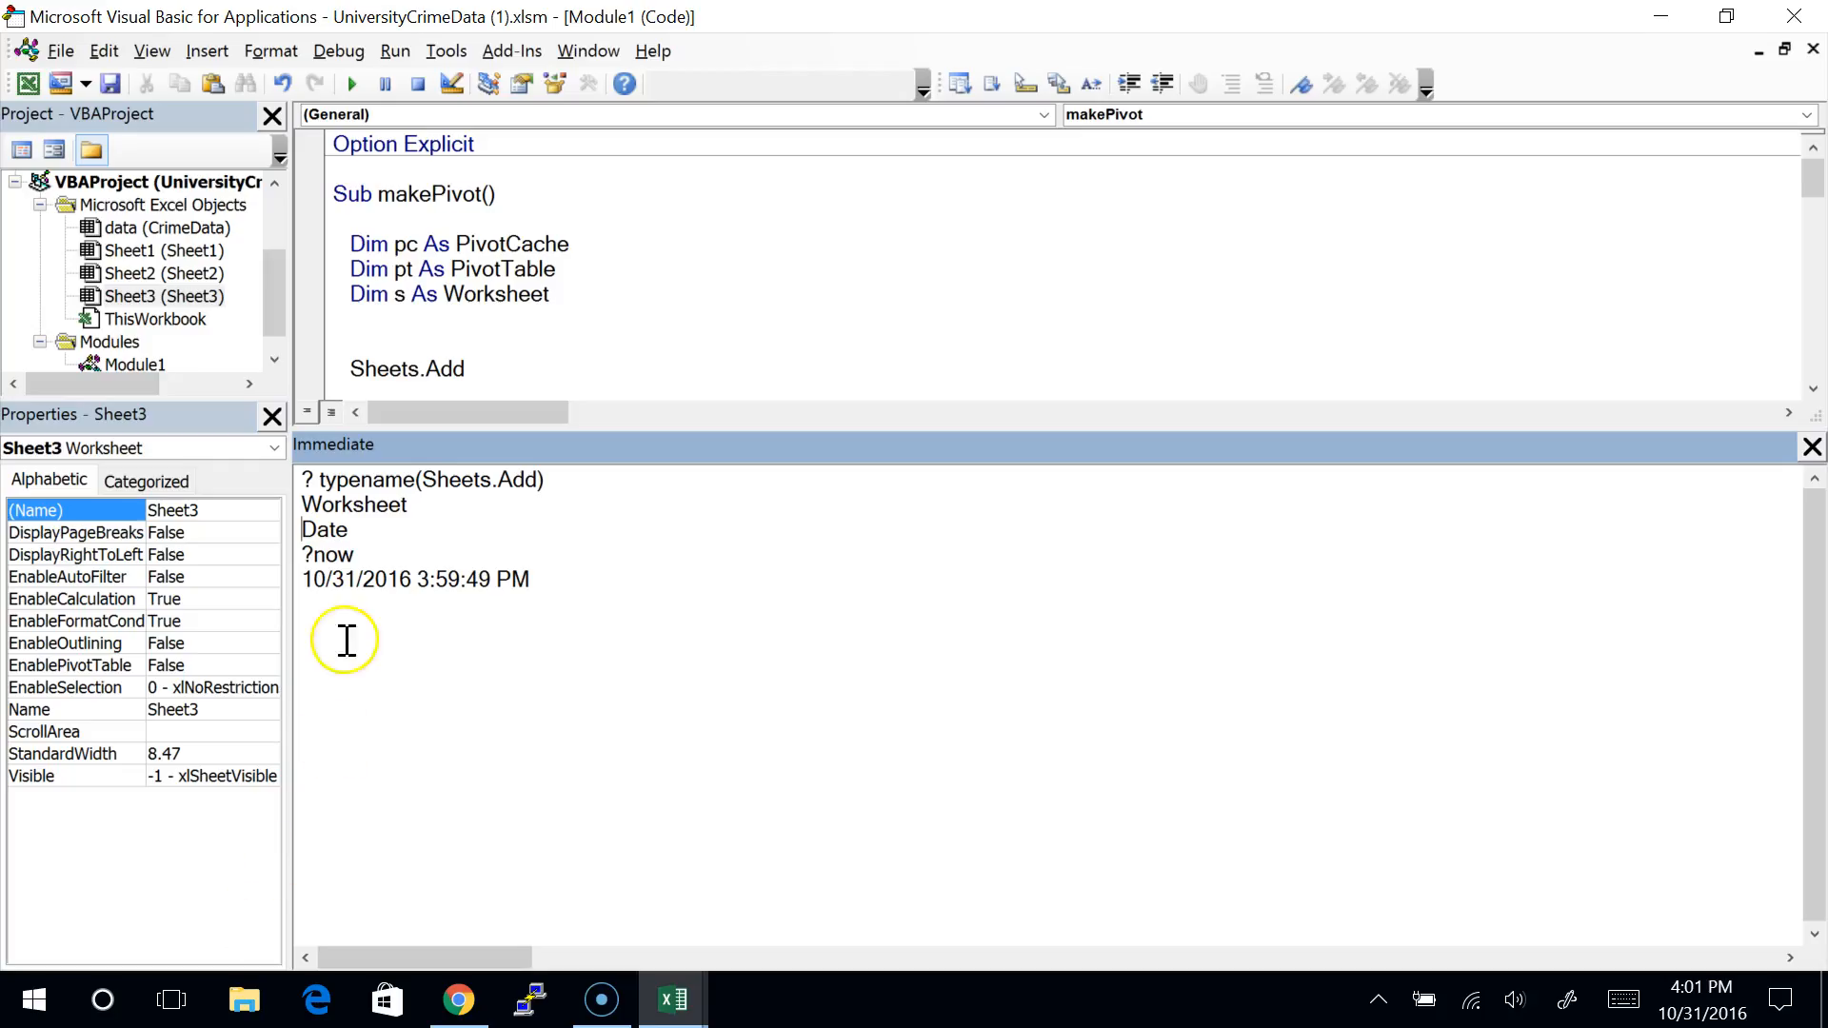
{"action": "double_click", "coordinate": [354, 503]}
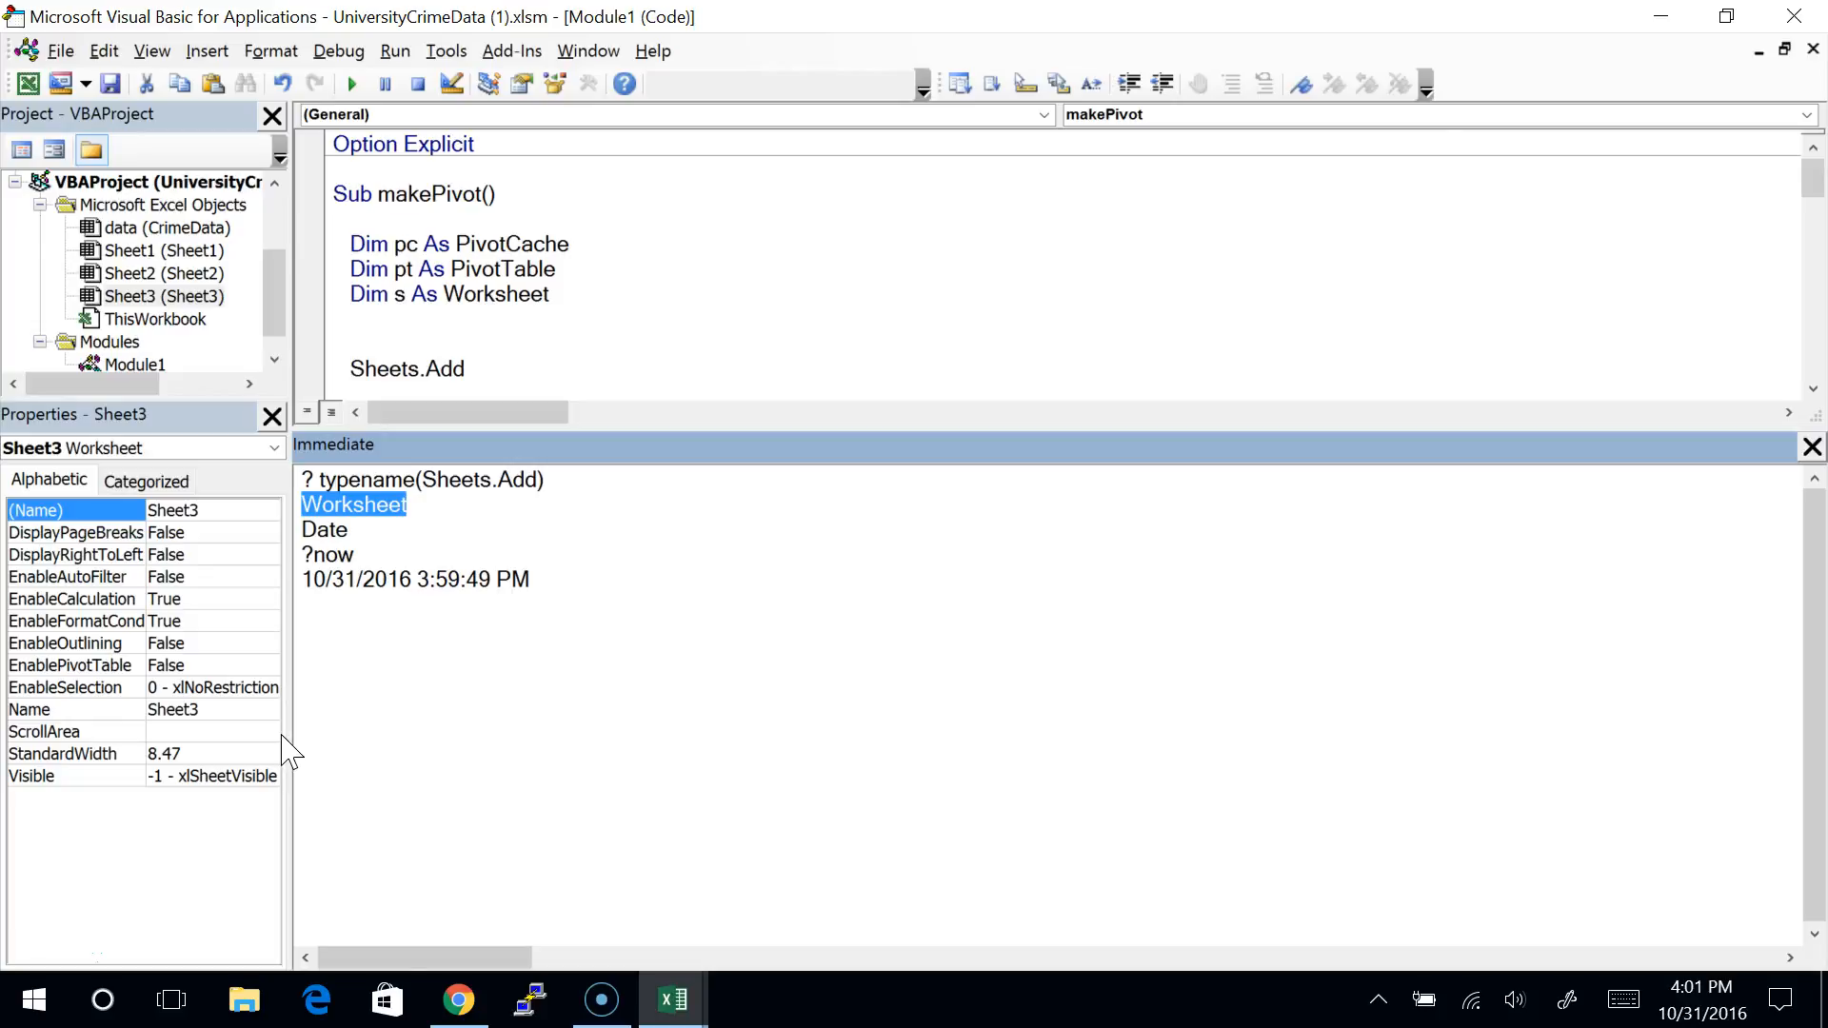
Step: Turn the Sheets.Add line of makePivot into Set s = Sheets.Add, with an extra blank line below
{"action": "left_click", "coordinate": [515, 359]}
{"action": "key", "text": "Home"}
{"action": "type", "text": "set s ="}
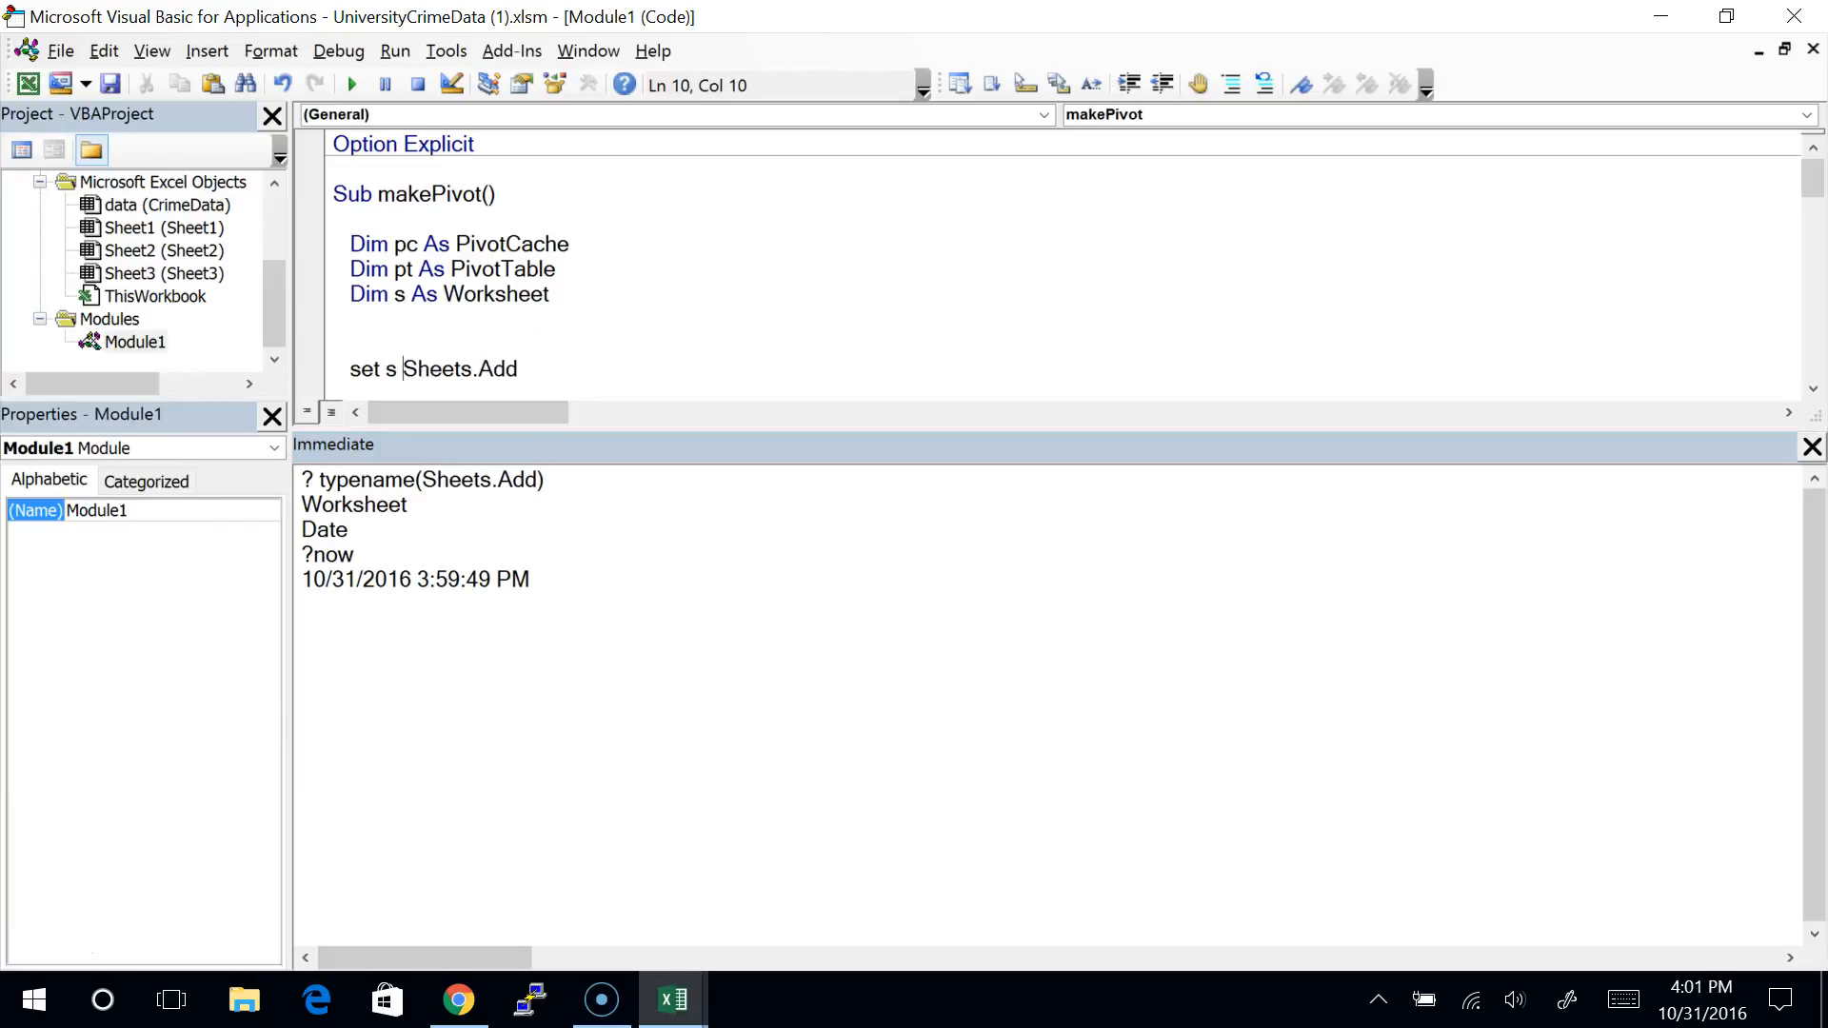
{"action": "key", "text": "End"}
{"action": "key", "text": "Return"}
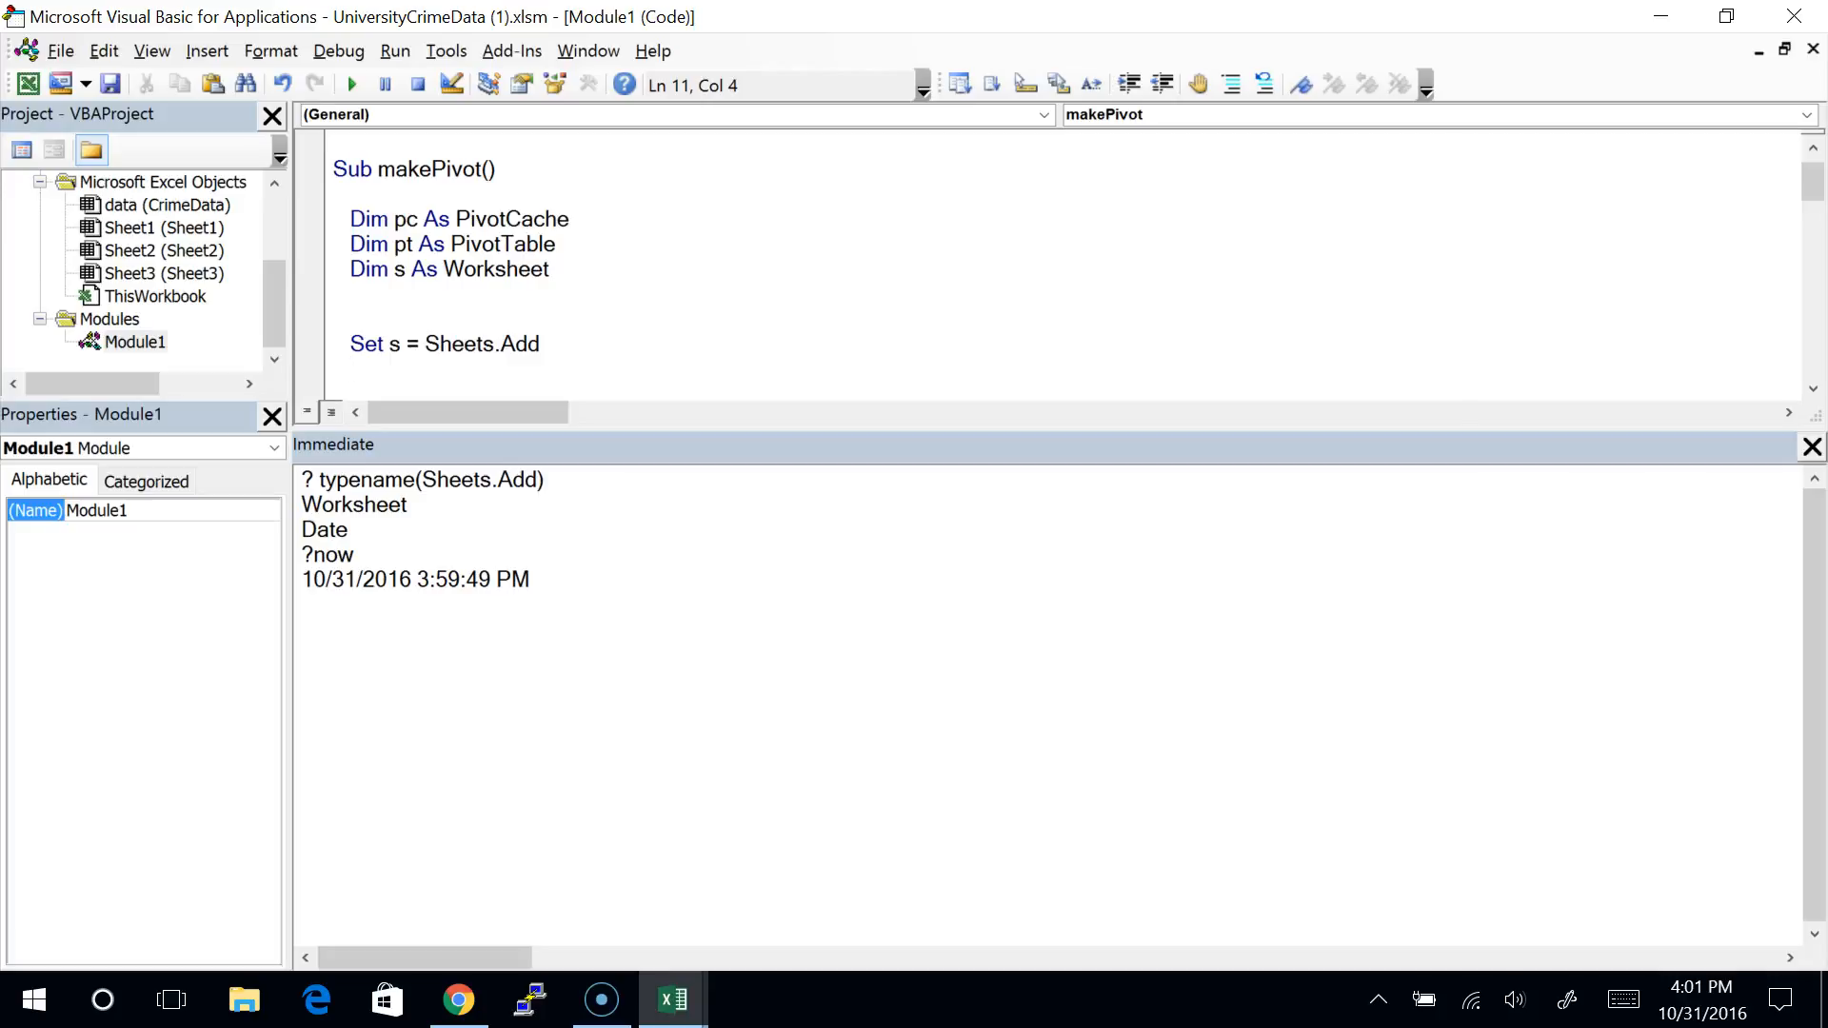
Step: Shrink the Immediate window to give the code window more height, showing the pivot-creation statement
{"action": "left_click", "coordinate": [523, 319]}
{"action": "scroll", "coordinate": [526, 318], "scroll_direction": "down", "scroll_amount": 1}
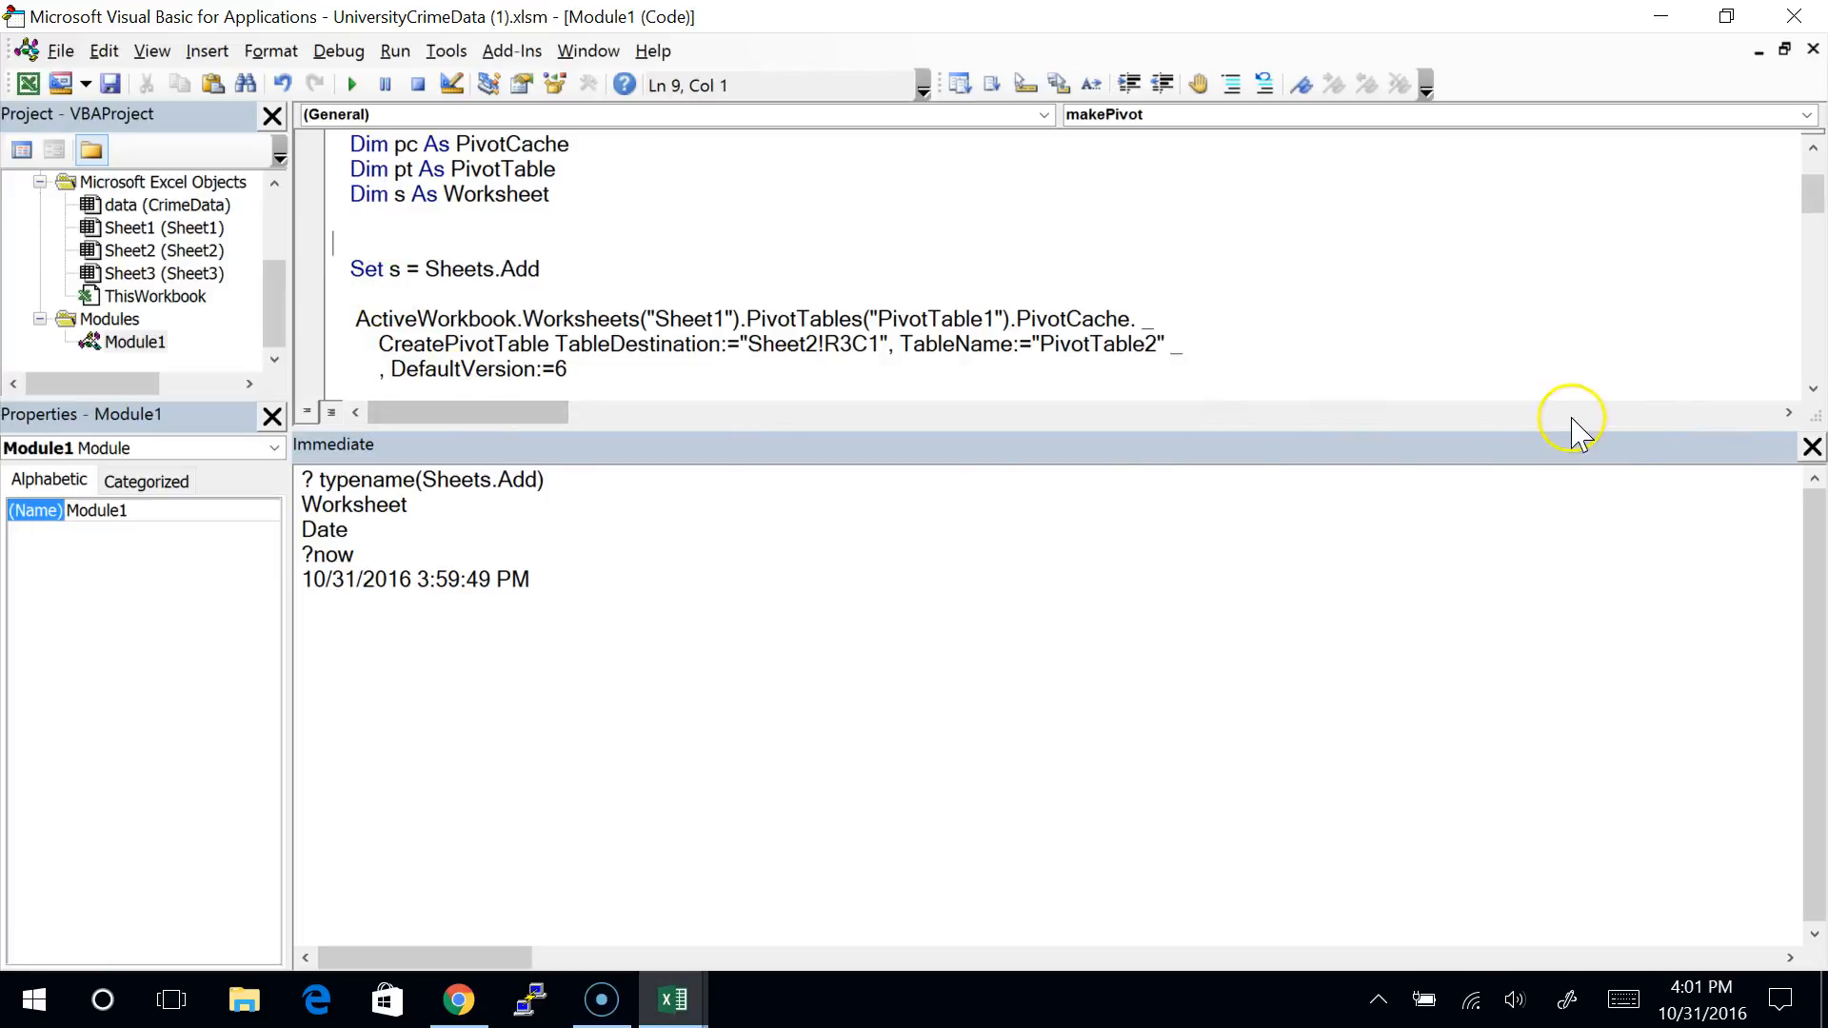
{"action": "left_click_drag", "start_coordinate": [1567, 434], "coordinate": [1563, 566]}
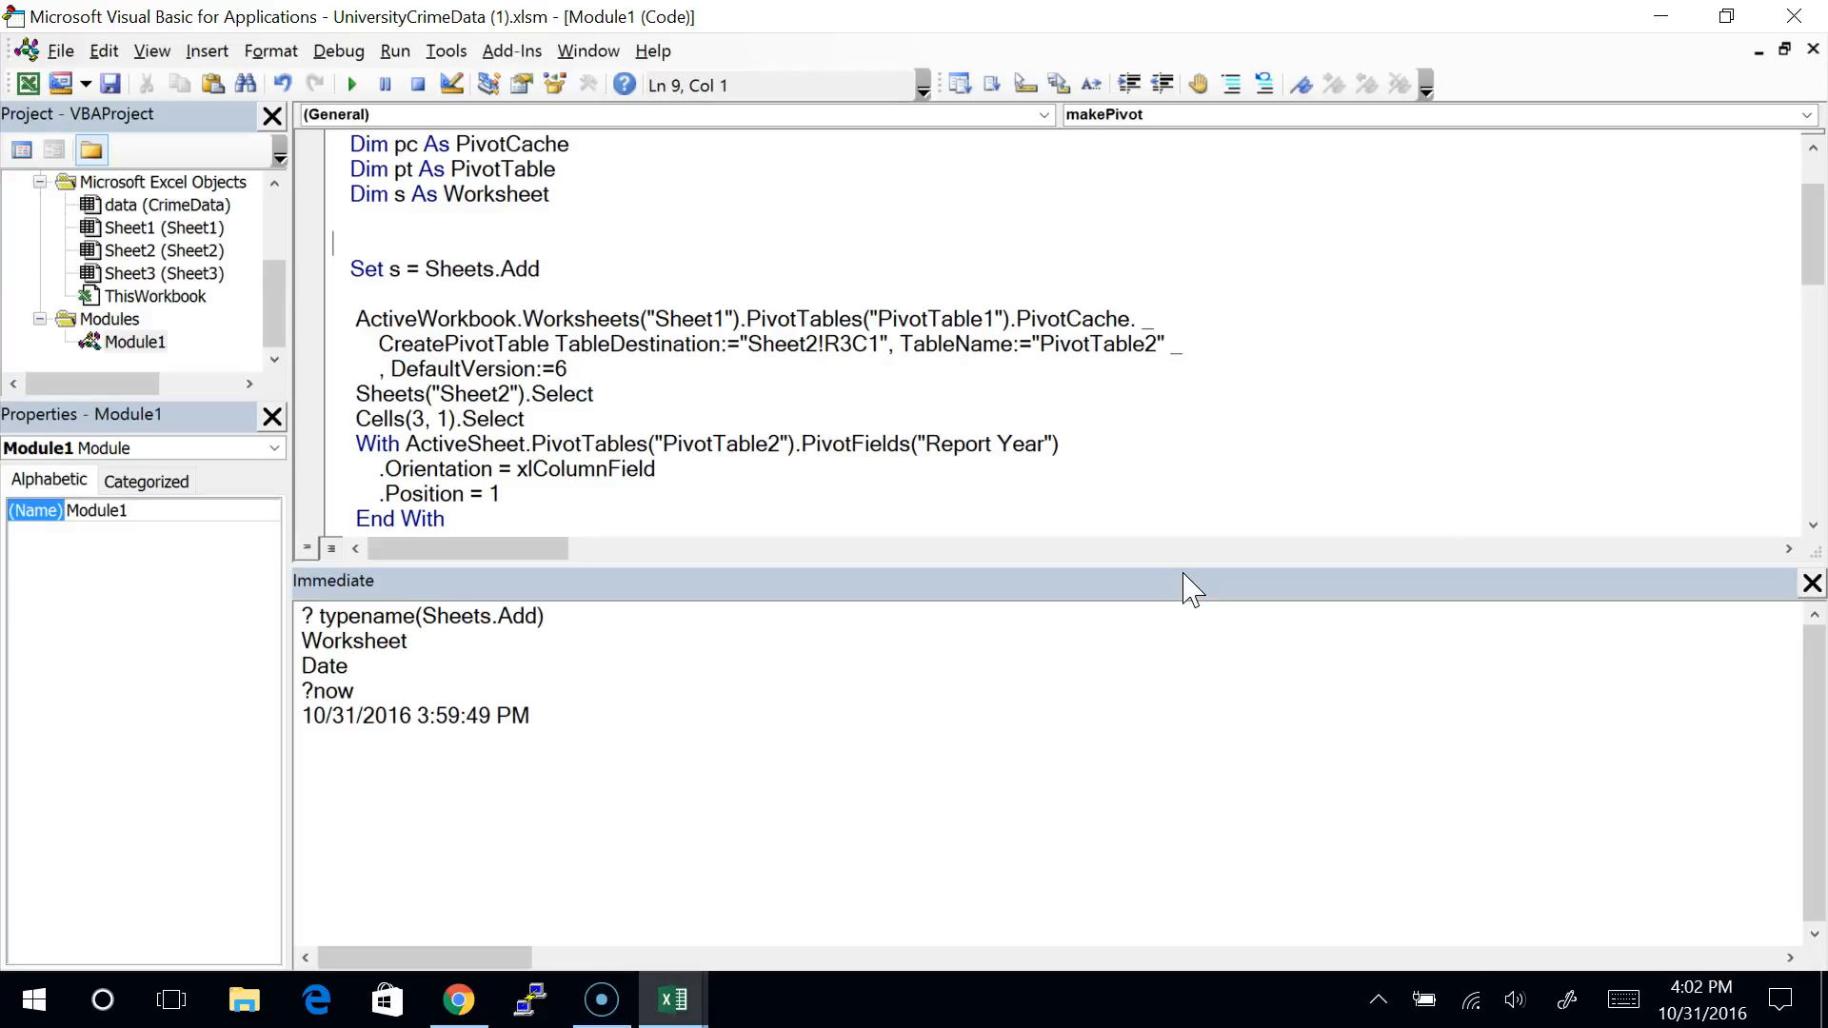
{"action": "left_click", "coordinate": [425, 252]}
{"action": "left_click", "coordinate": [467, 438]}
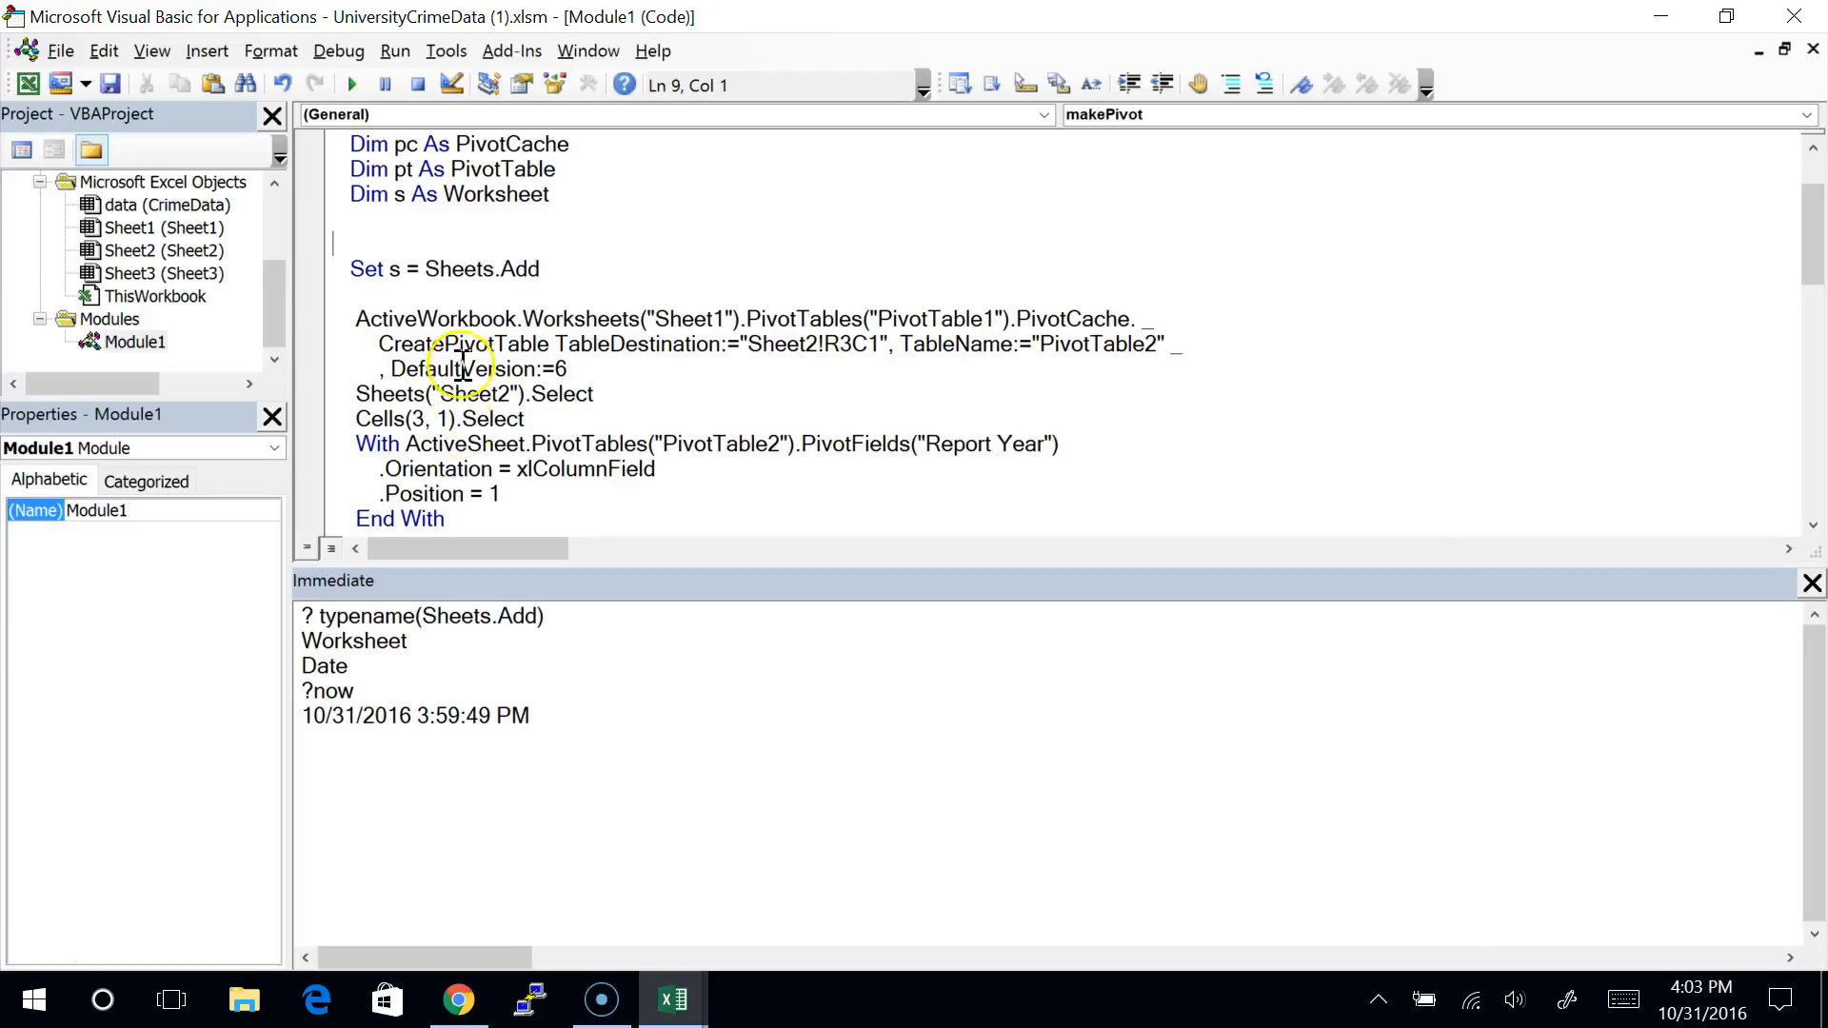
{"action": "left_click_drag", "start_coordinate": [425, 269], "coordinate": [544, 266]}
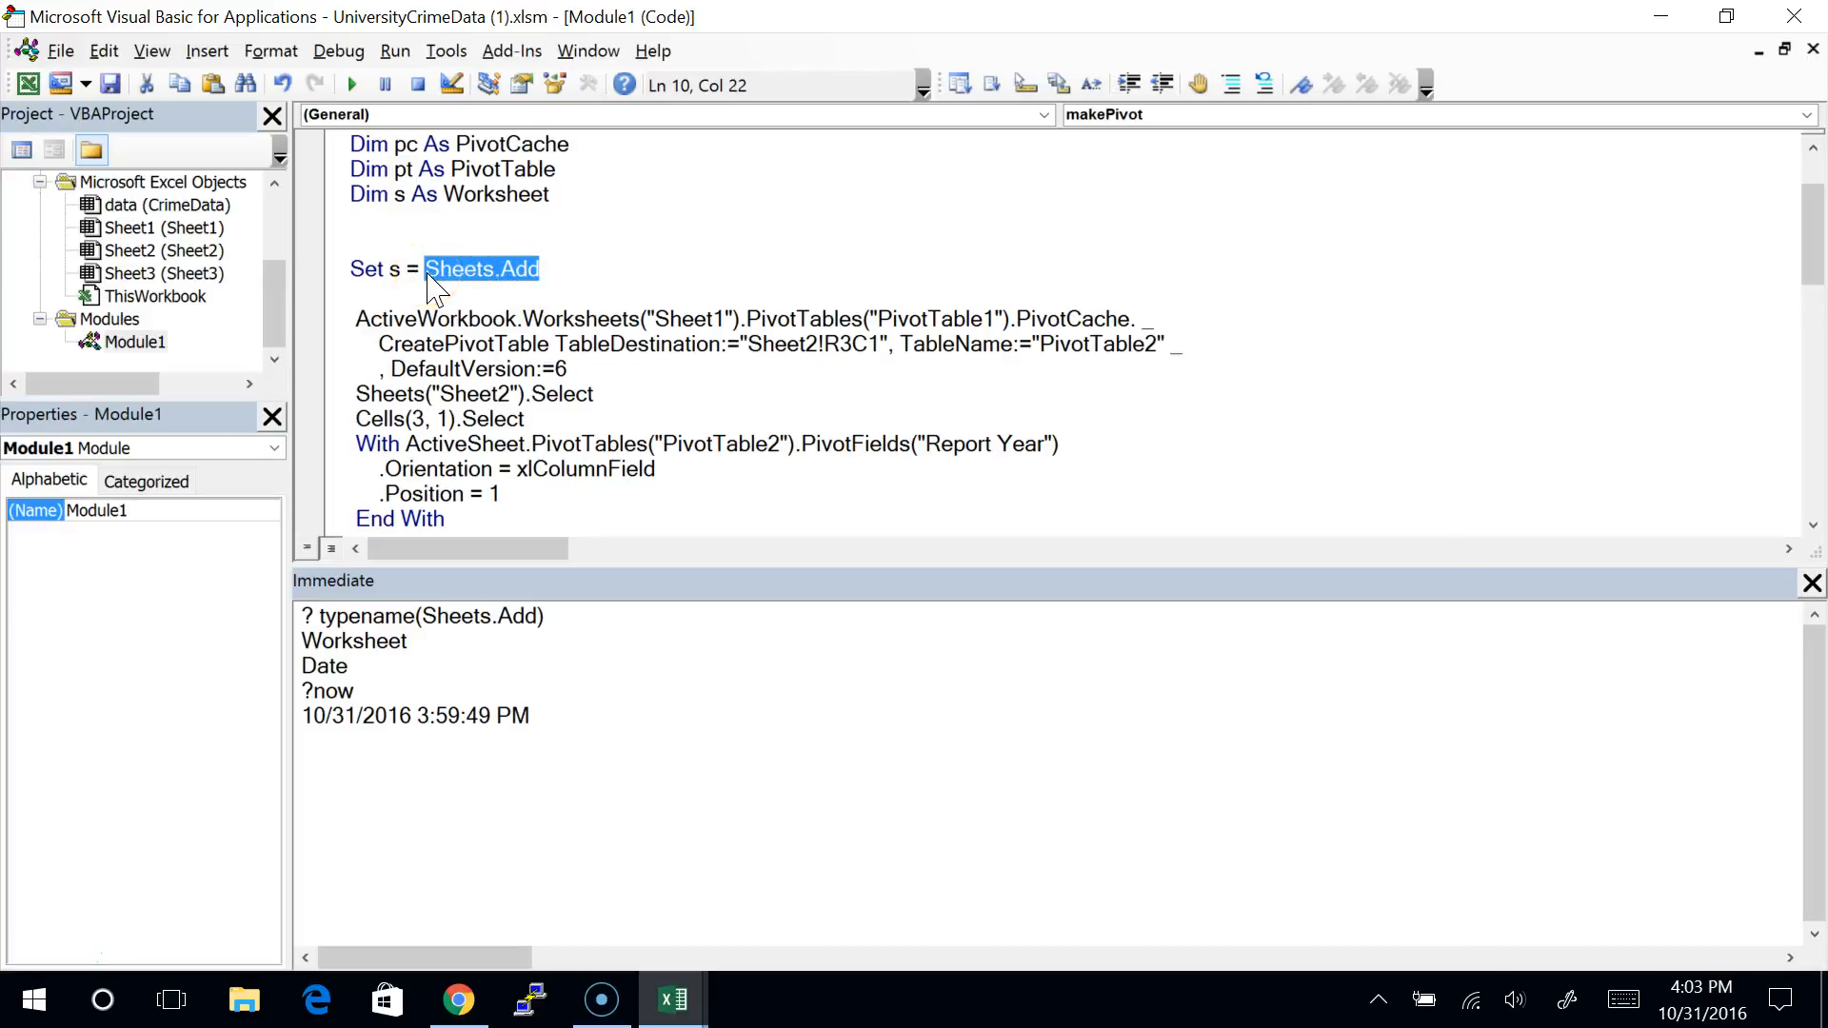
{"action": "double_click", "coordinate": [395, 271]}
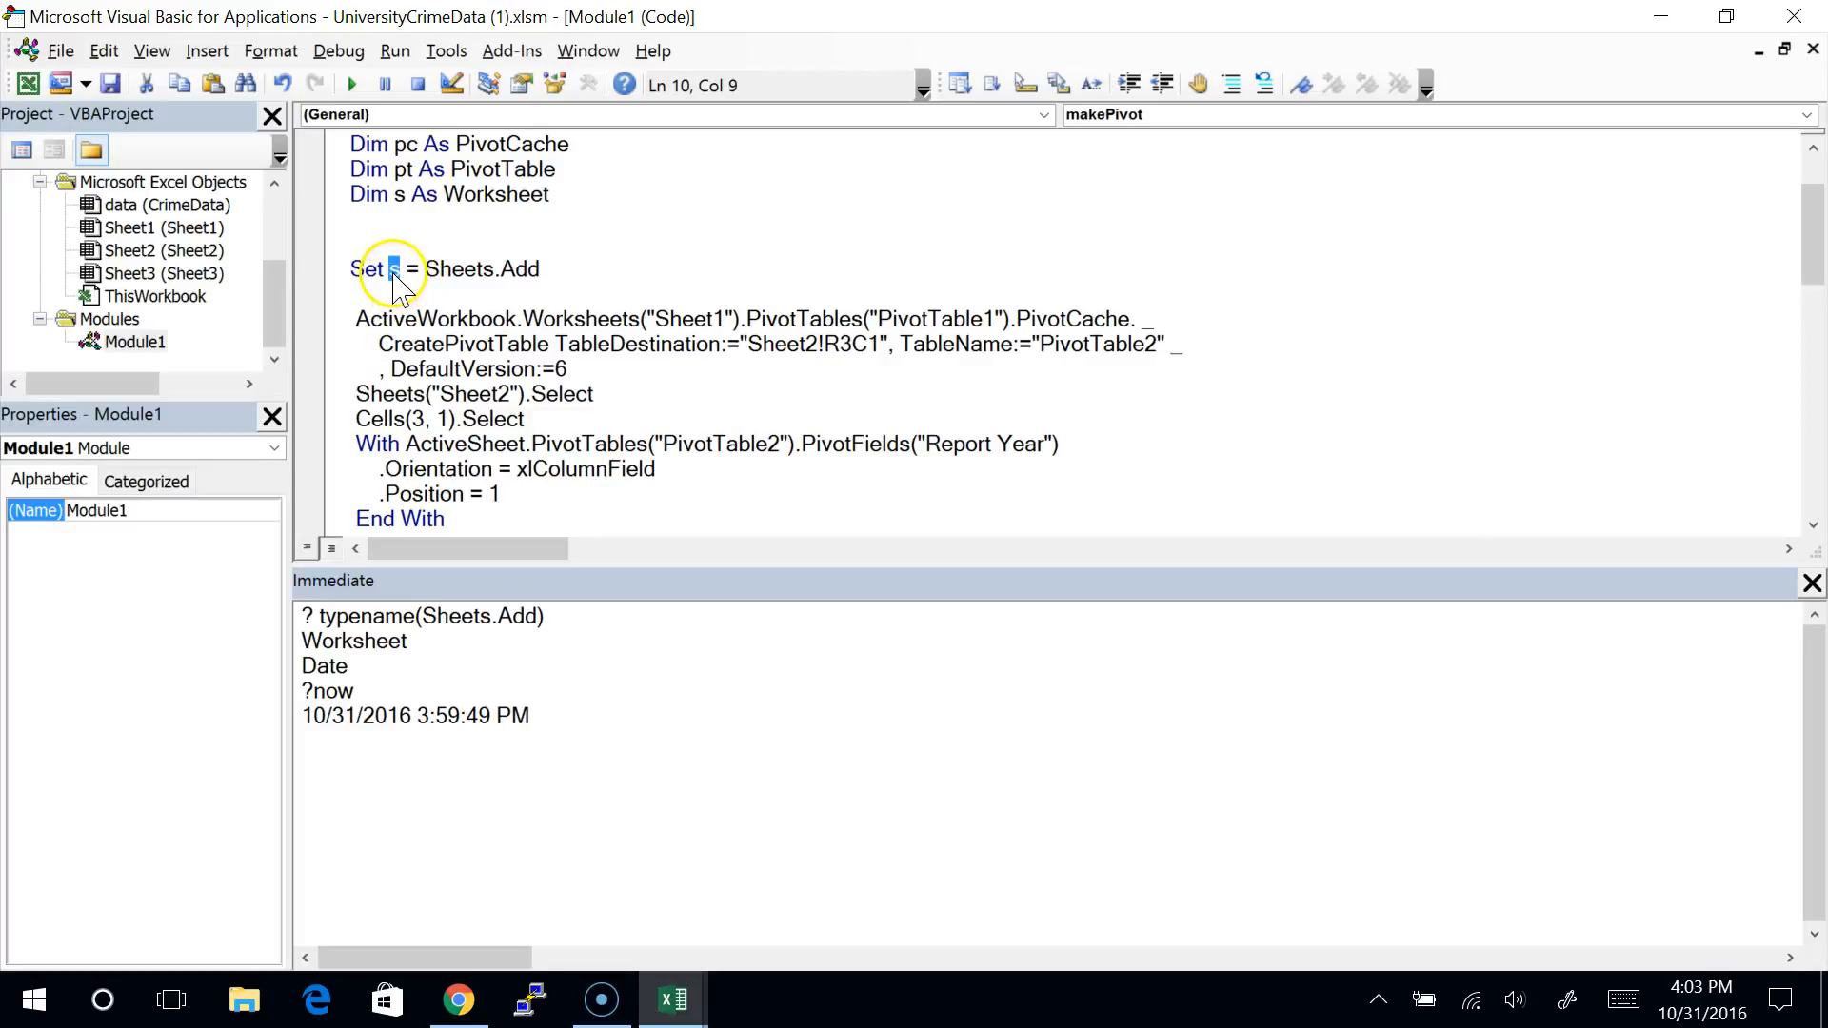
Step: Add the line Debug.Print s.Name below Set s = Sheets.Add in makePivot, set off by blank lines
{"action": "left_click", "coordinate": [582, 256]}
{"action": "key", "text": "Down"}
{"action": "key", "text": "End"}
{"action": "key", "text": "Return"}
{"action": "key", "text": "Return"}
{"action": "key", "text": "Return"}
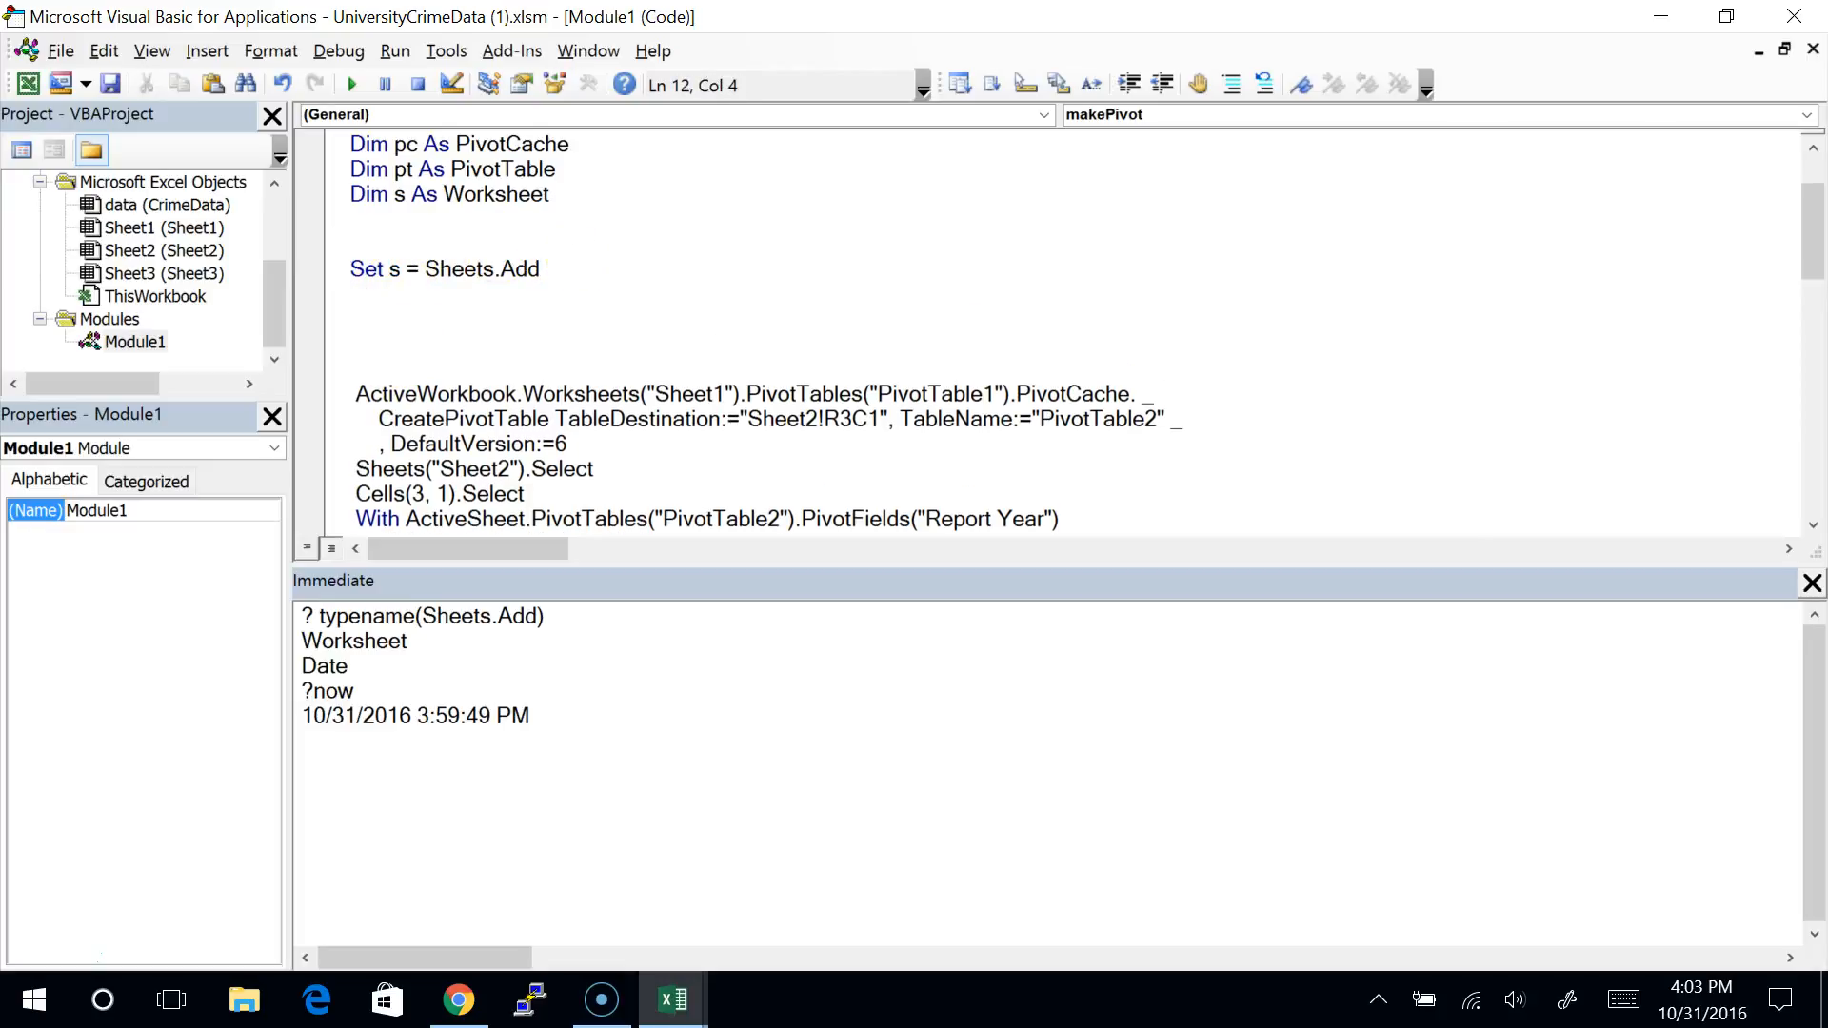
{"action": "type", "text": "debug.Print s.name"}
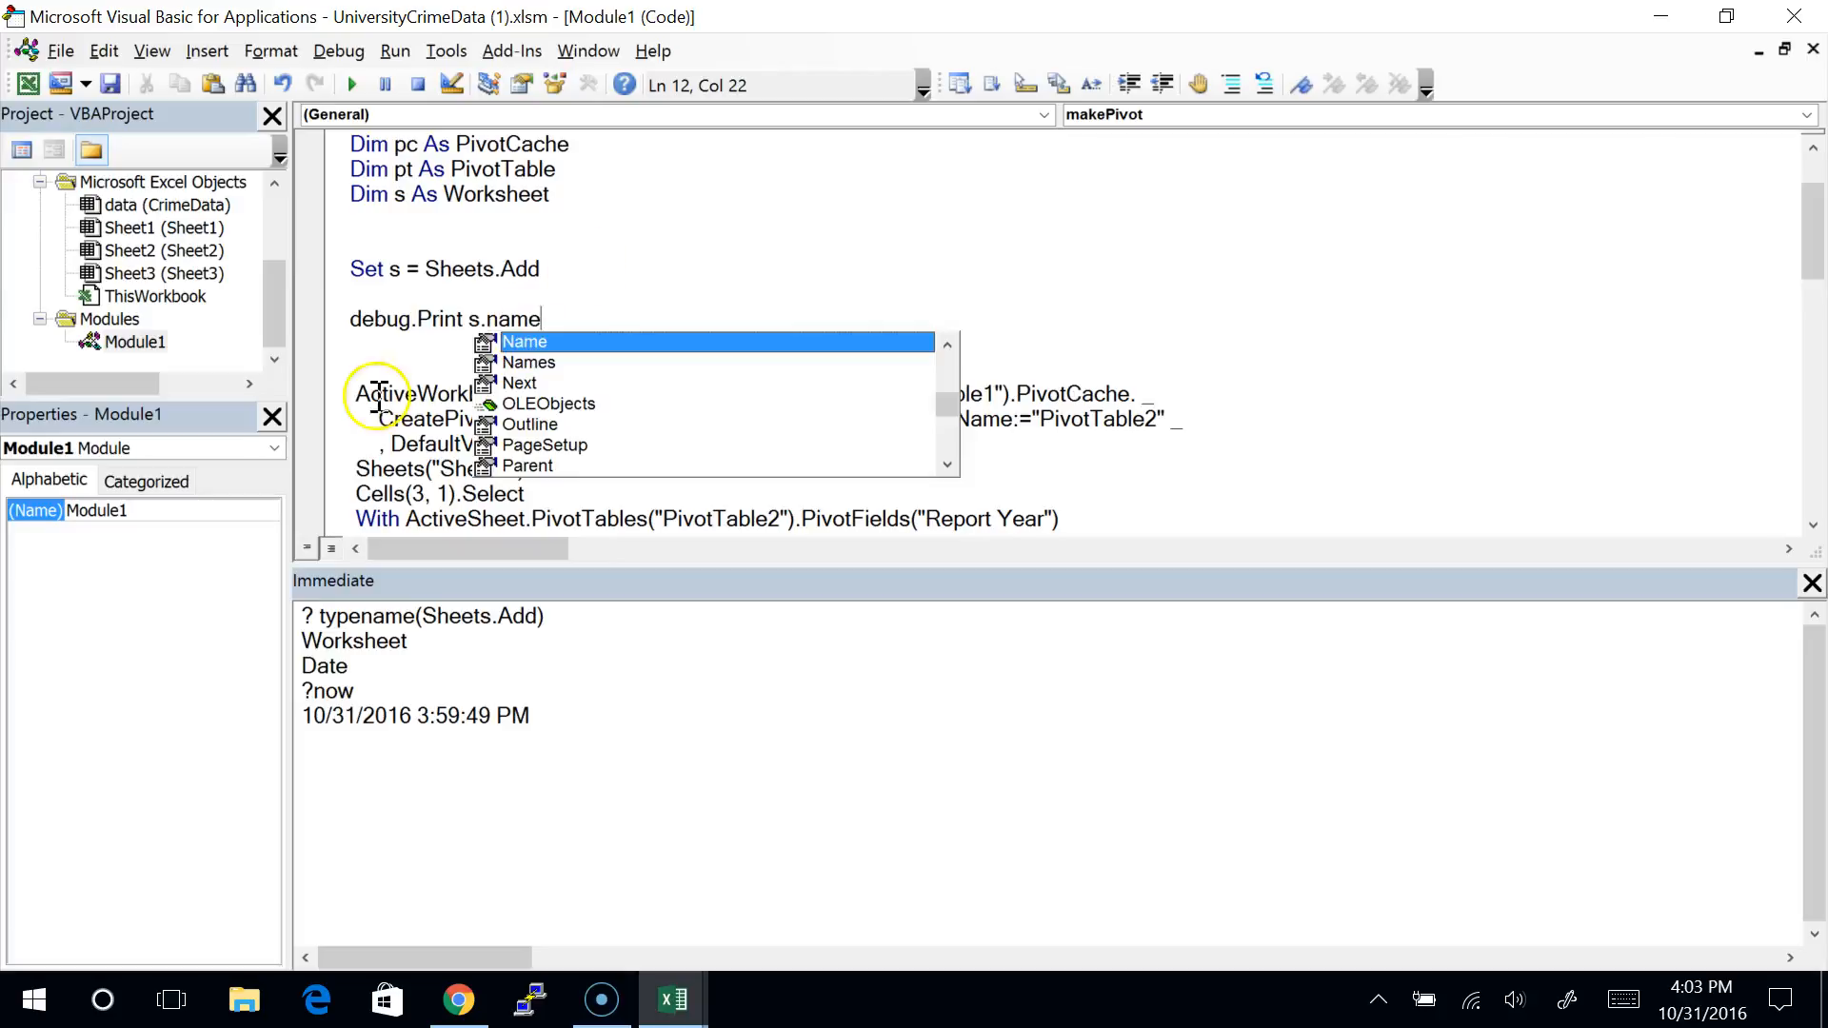
Step: Set a breakpoint on the CreatePivotTable statement and run makePivot up to it
{"action": "left_click", "coordinate": [307, 394]}
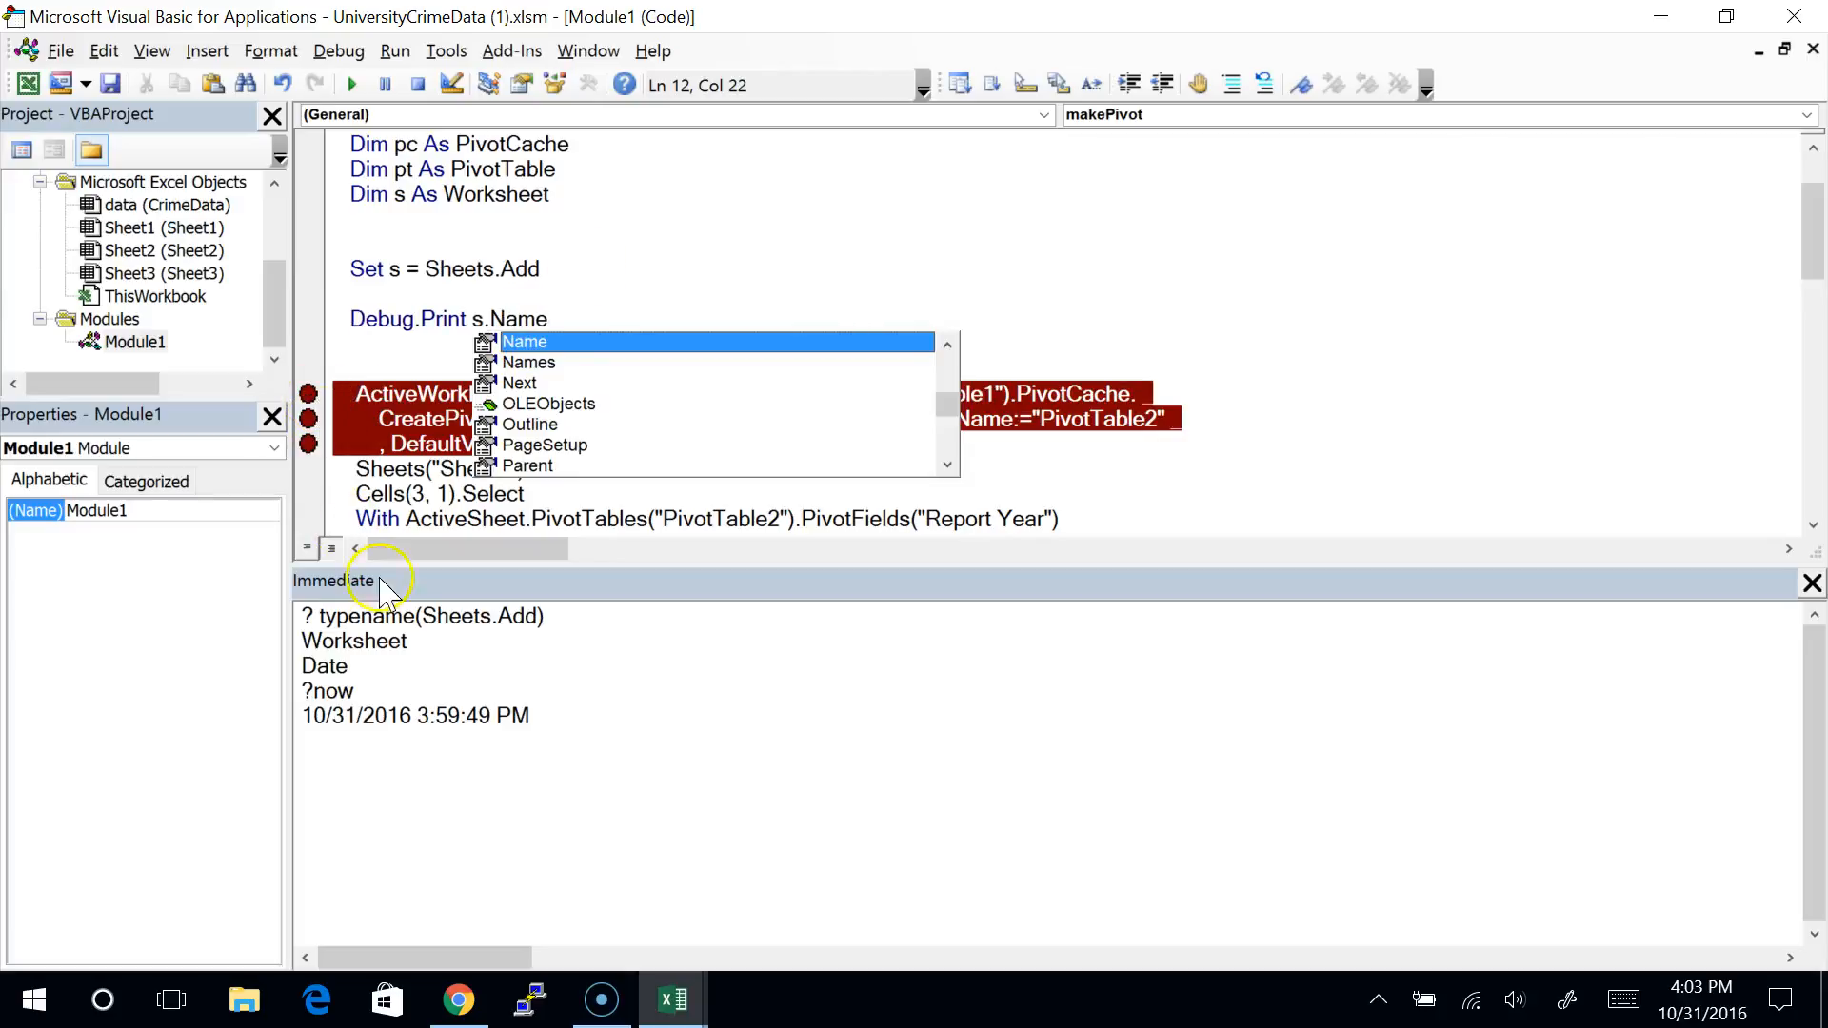
{"action": "left_click", "coordinate": [439, 319]}
{"action": "left_click", "coordinate": [428, 245]}
{"action": "left_click", "coordinate": [353, 83]}
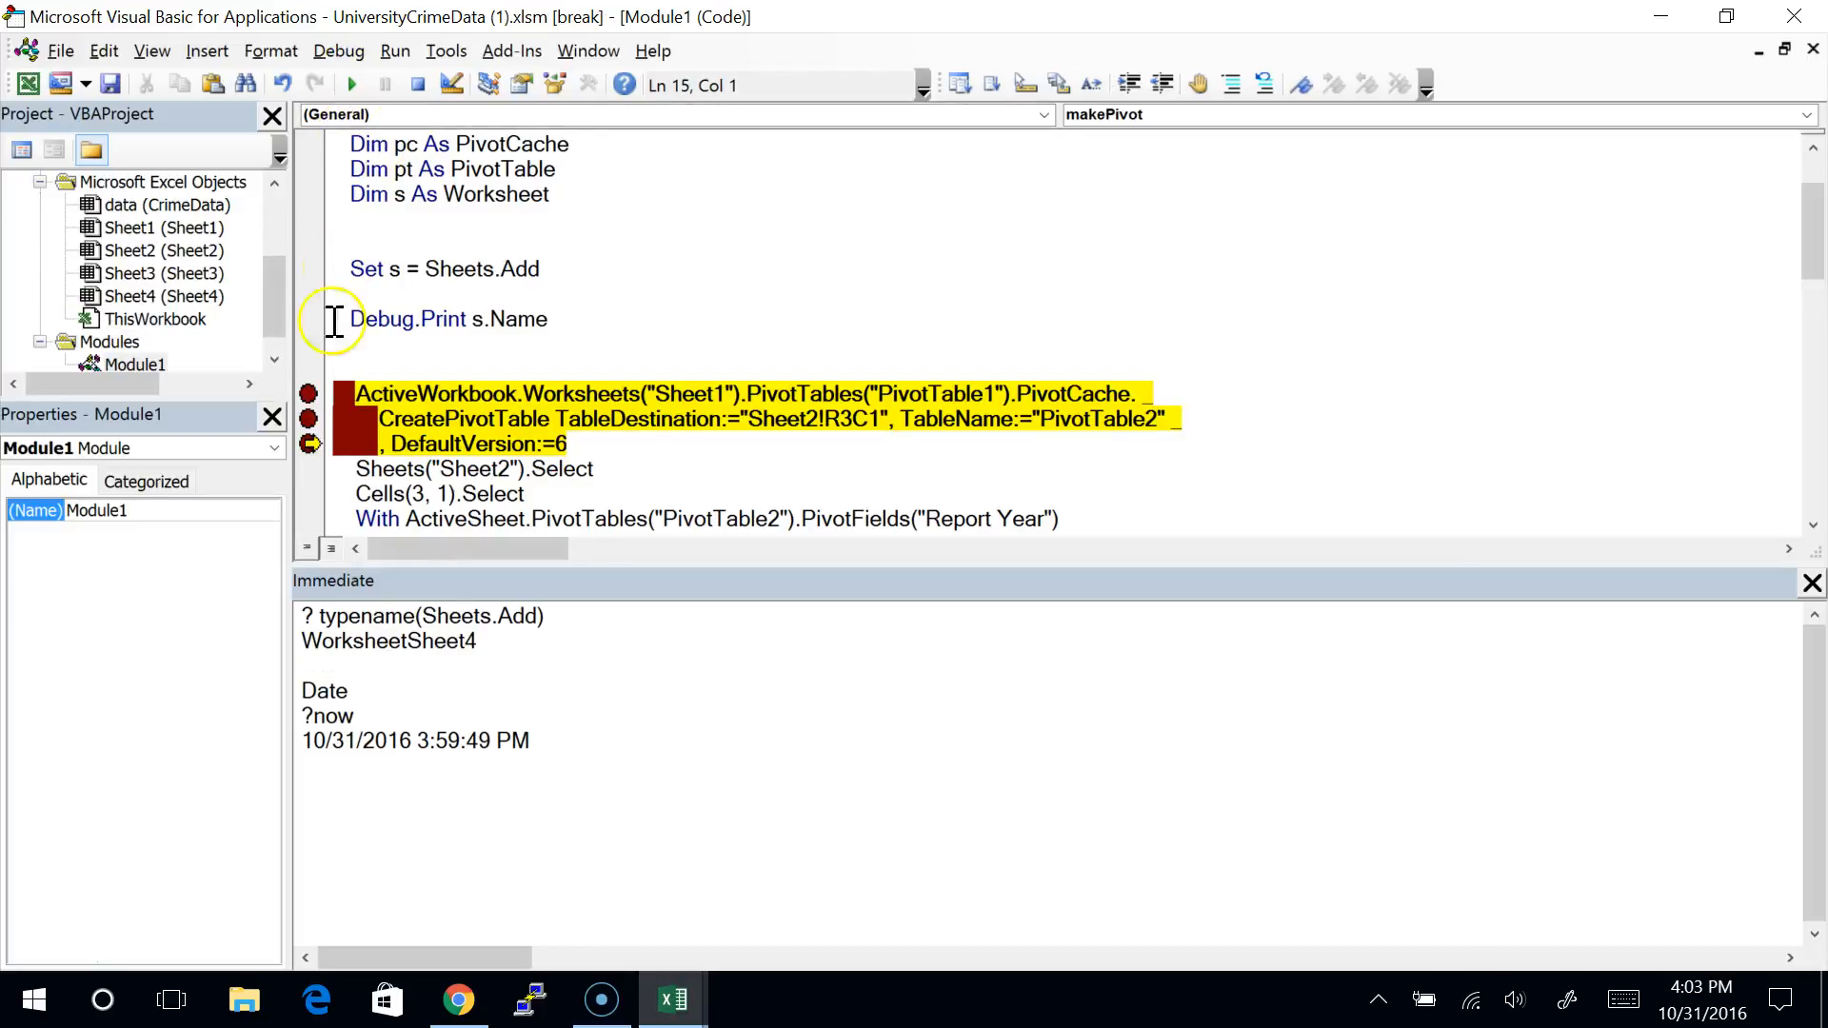
Step: Delete all the earlier queries and results from the Immediate window, keeping only the newly printed sheet name
{"action": "left_click_drag", "start_coordinate": [582, 762], "coordinate": [418, 657]}
{"action": "key", "text": "Delete"}
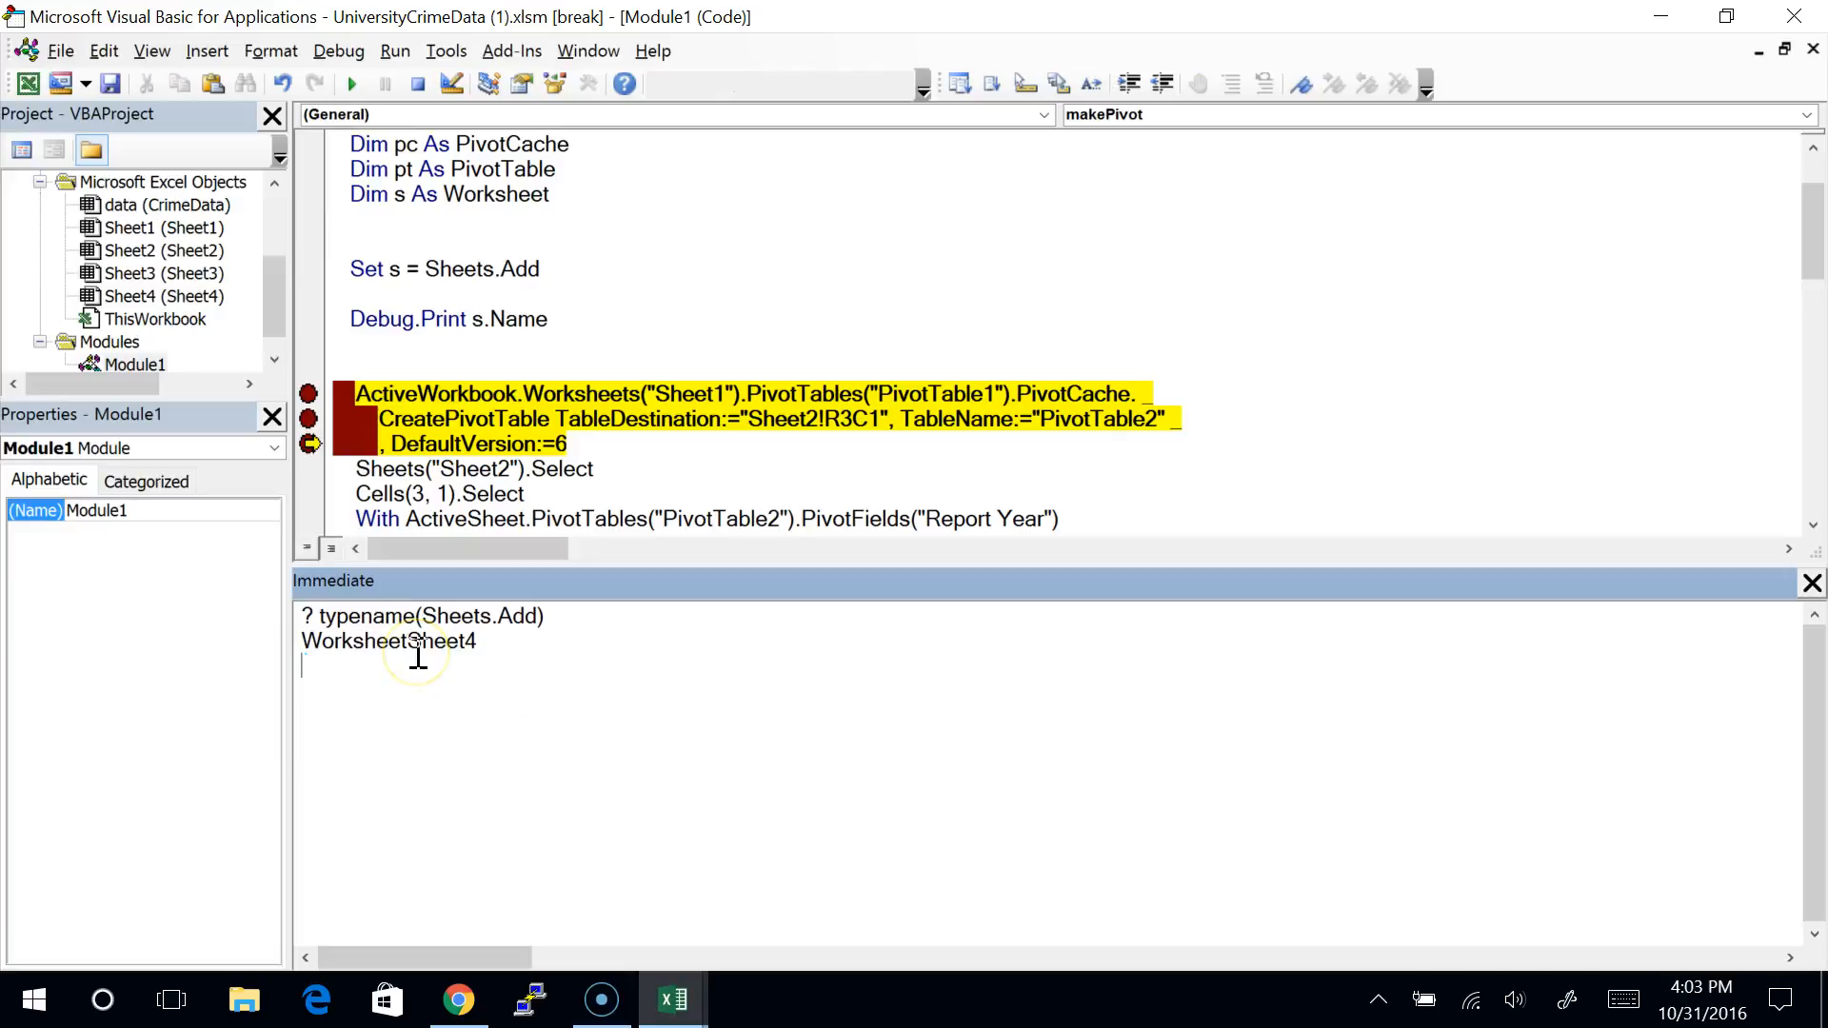
{"action": "key", "text": "shift+Right"}
{"action": "key", "text": "shift+Right"}
{"action": "key", "text": "shift+Right"}
{"action": "key", "text": "shift+Right"}
{"action": "key", "text": "shift+Right"}
{"action": "key", "text": "shift+Right"}
{"action": "key", "text": "shift+Right"}
{"action": "key", "text": "shift+Right"}
{"action": "key", "text": "shift+Right"}
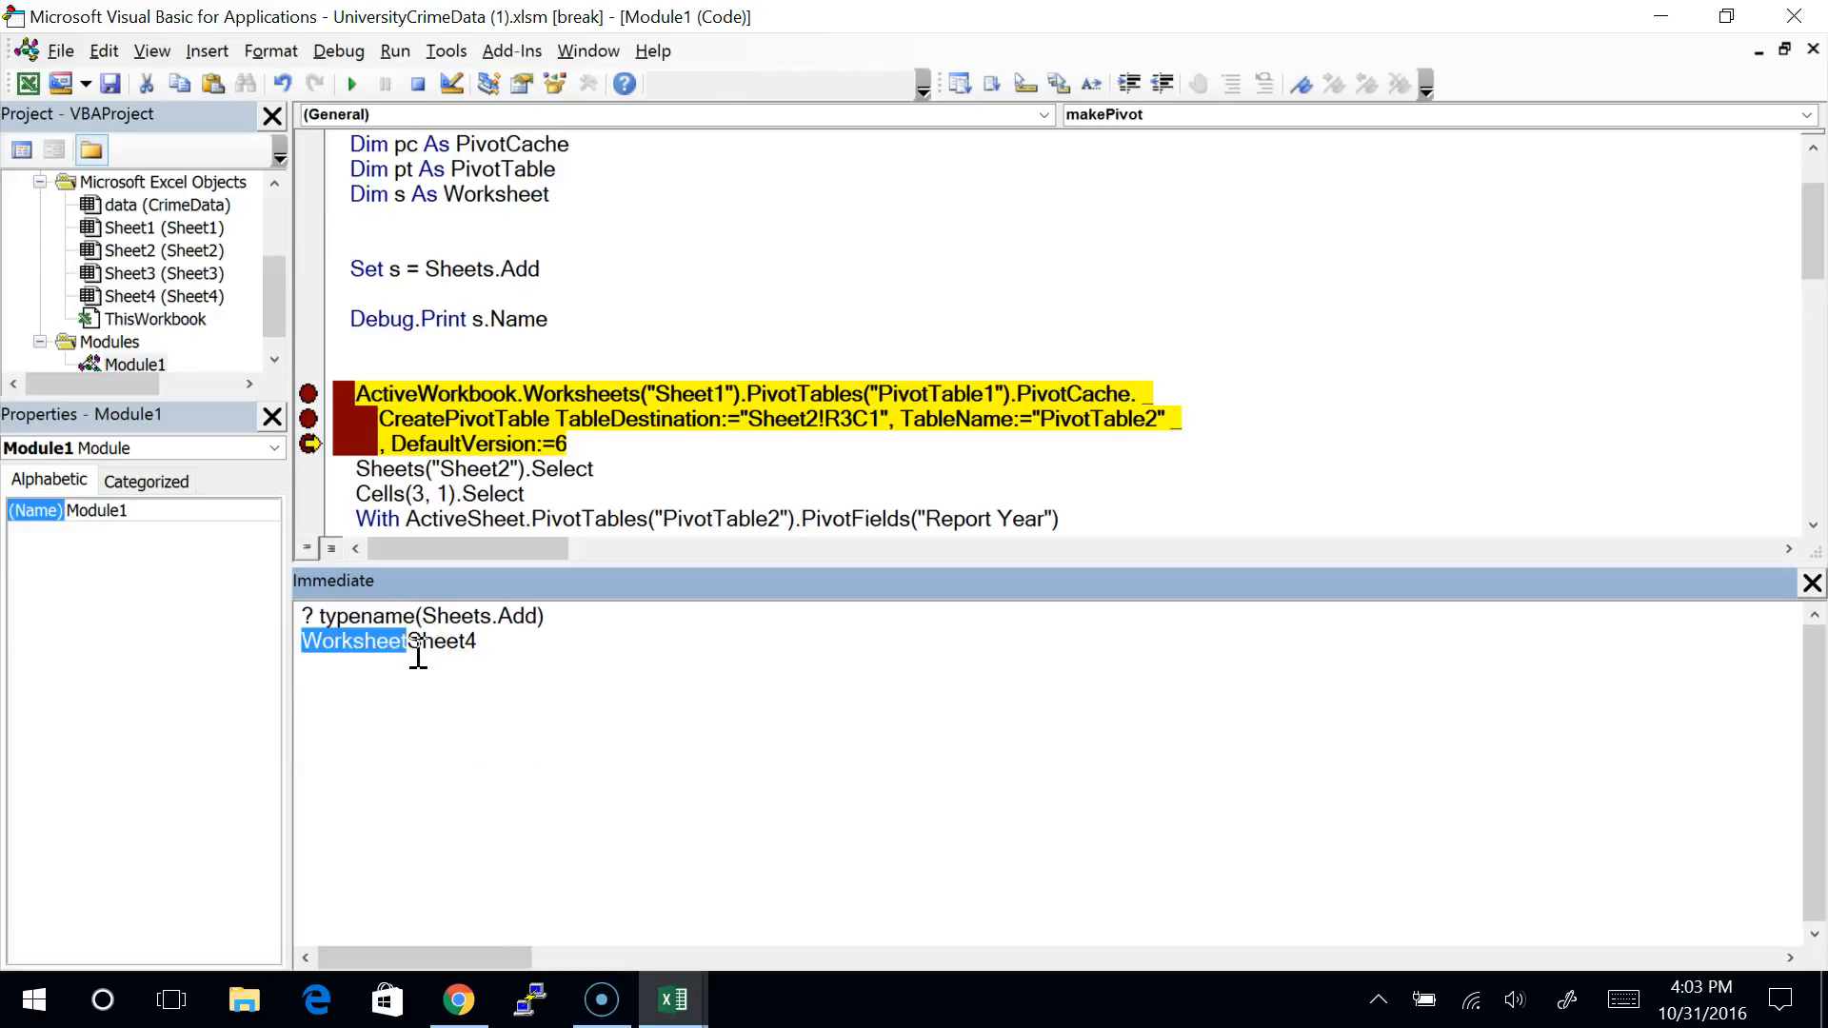
{"action": "key", "text": "Delete"}
{"action": "key", "text": "Up"}
{"action": "key", "text": "shift+End"}
{"action": "key", "text": "Delete"}
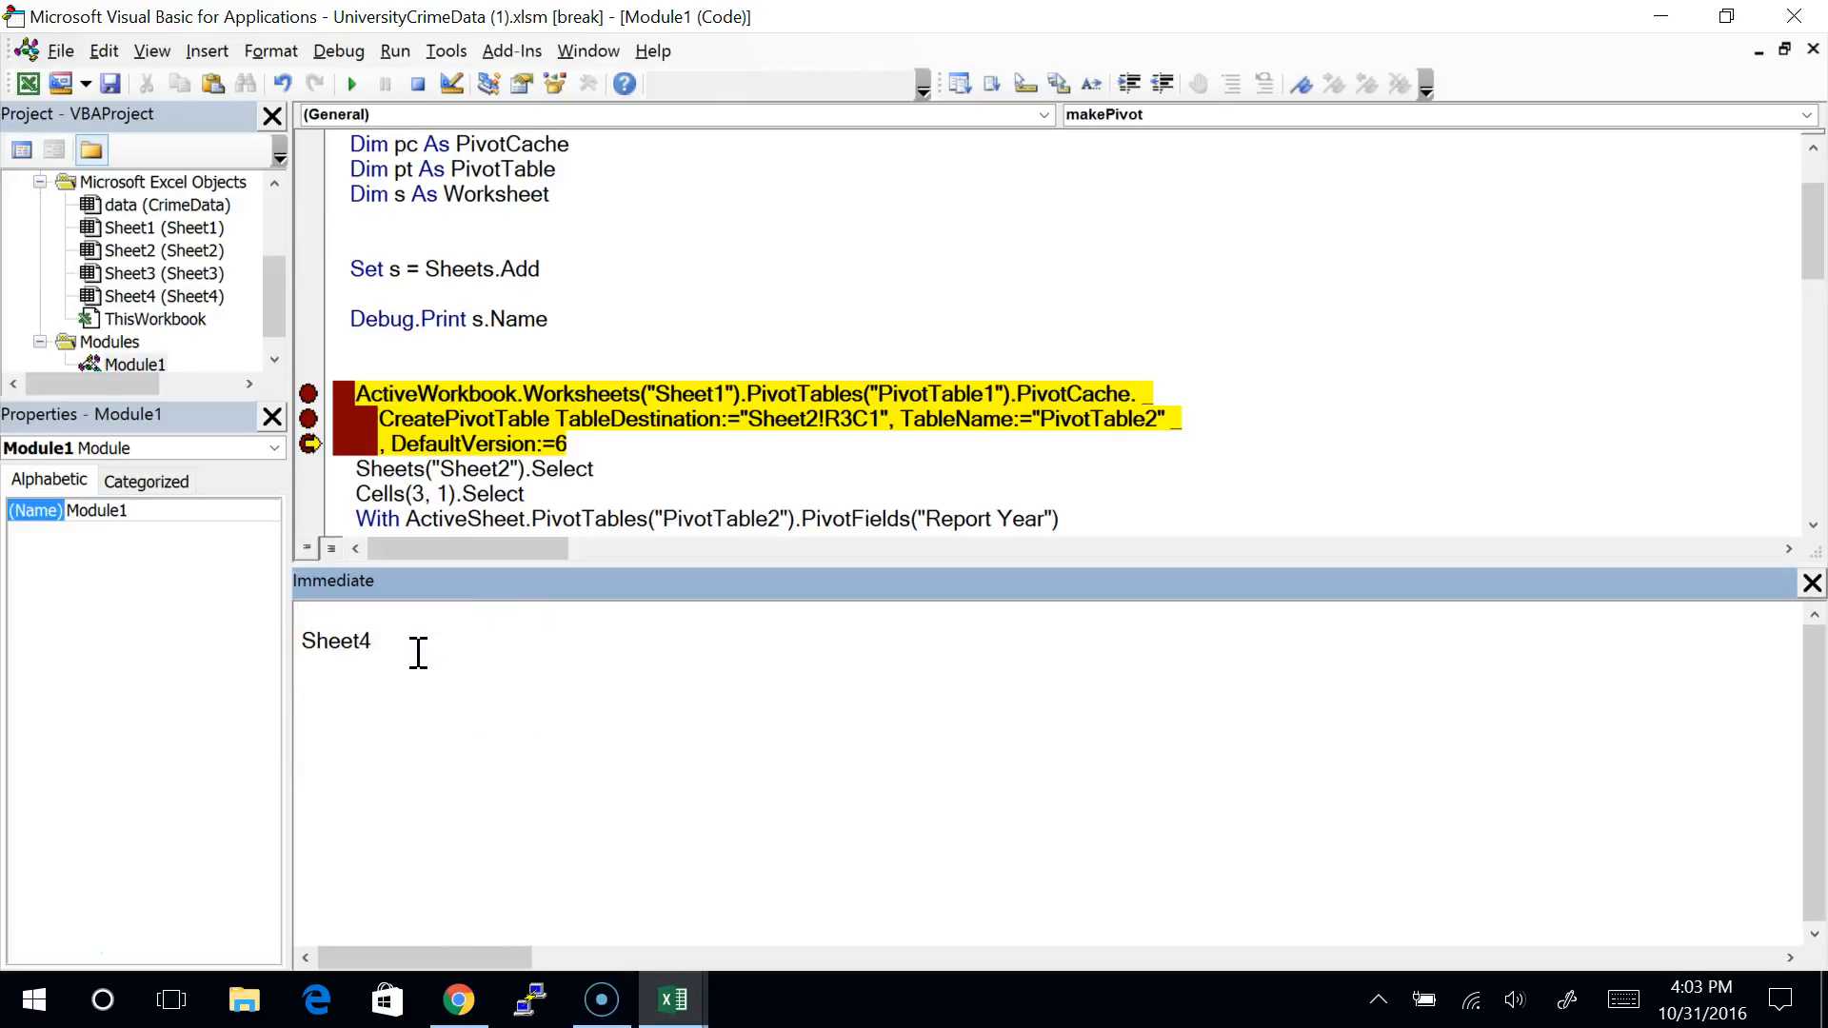
Step: Check the workbook's tabs for the newly added sheet, and compare it with the Sheets.Add and Debug.Print s.Name lines
{"action": "key", "text": "alt+F11"}
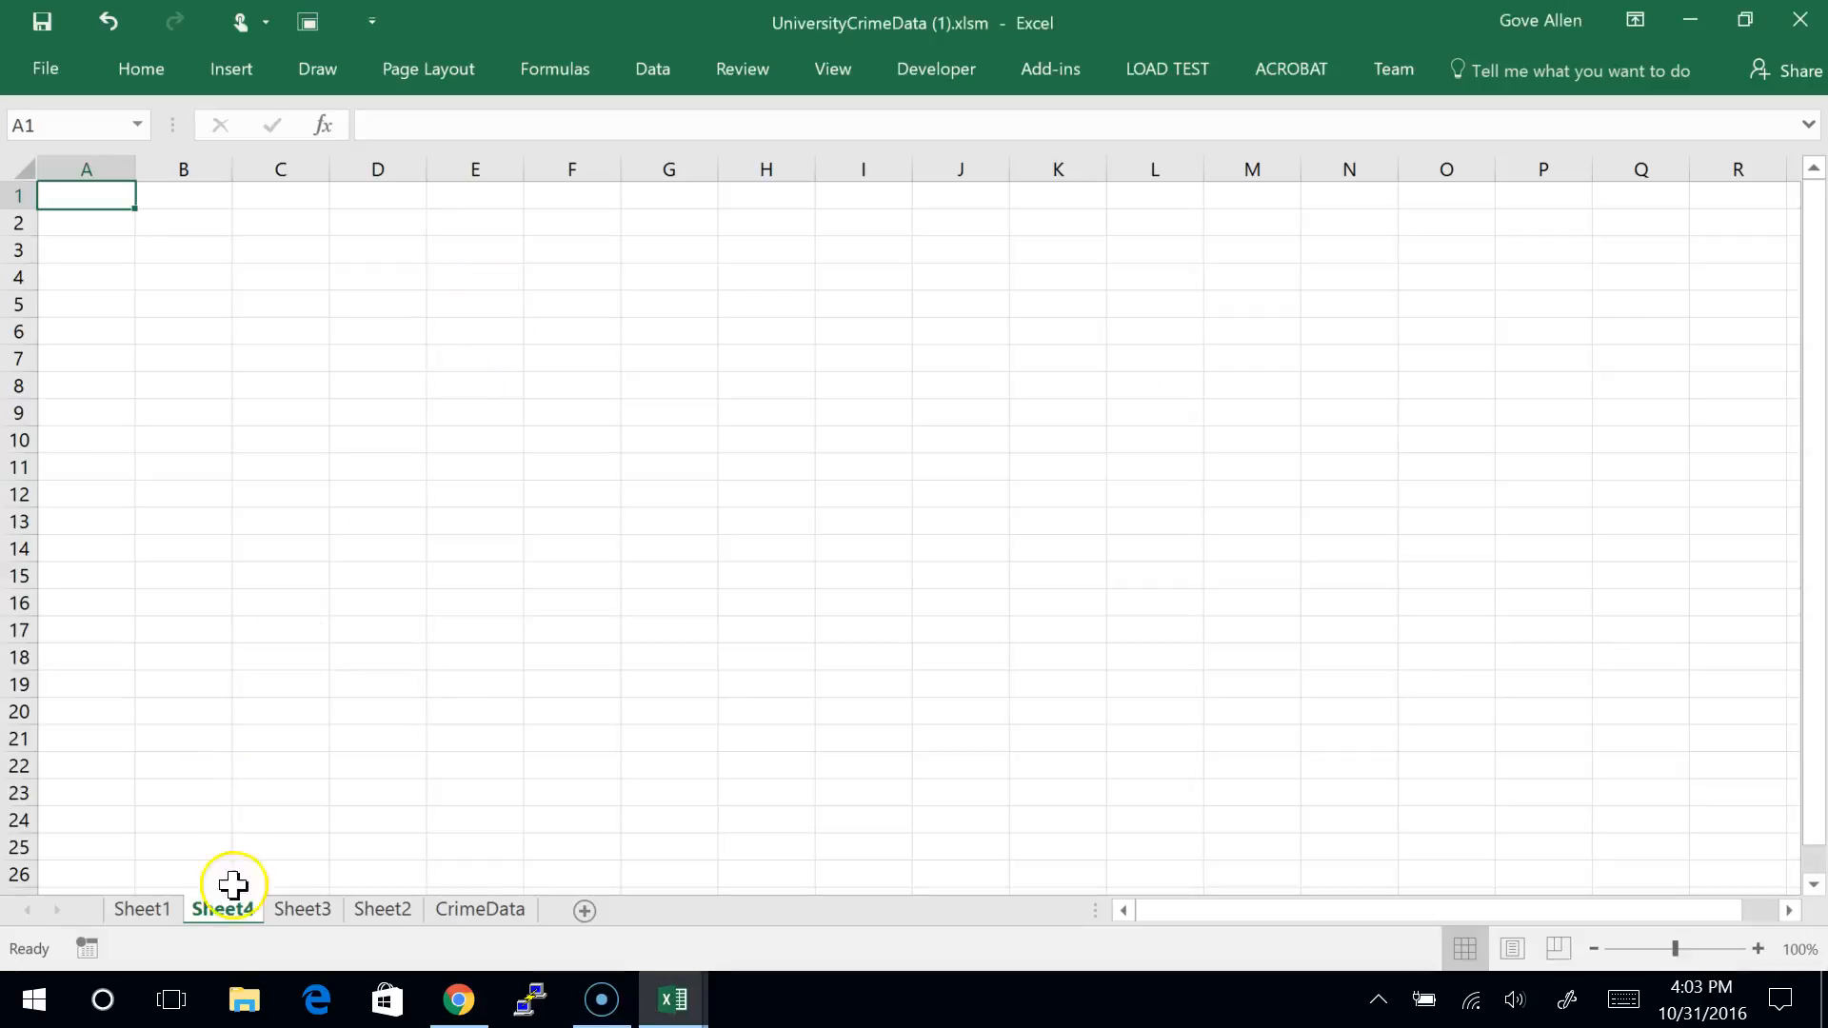
{"action": "key", "text": "alt+Tab"}
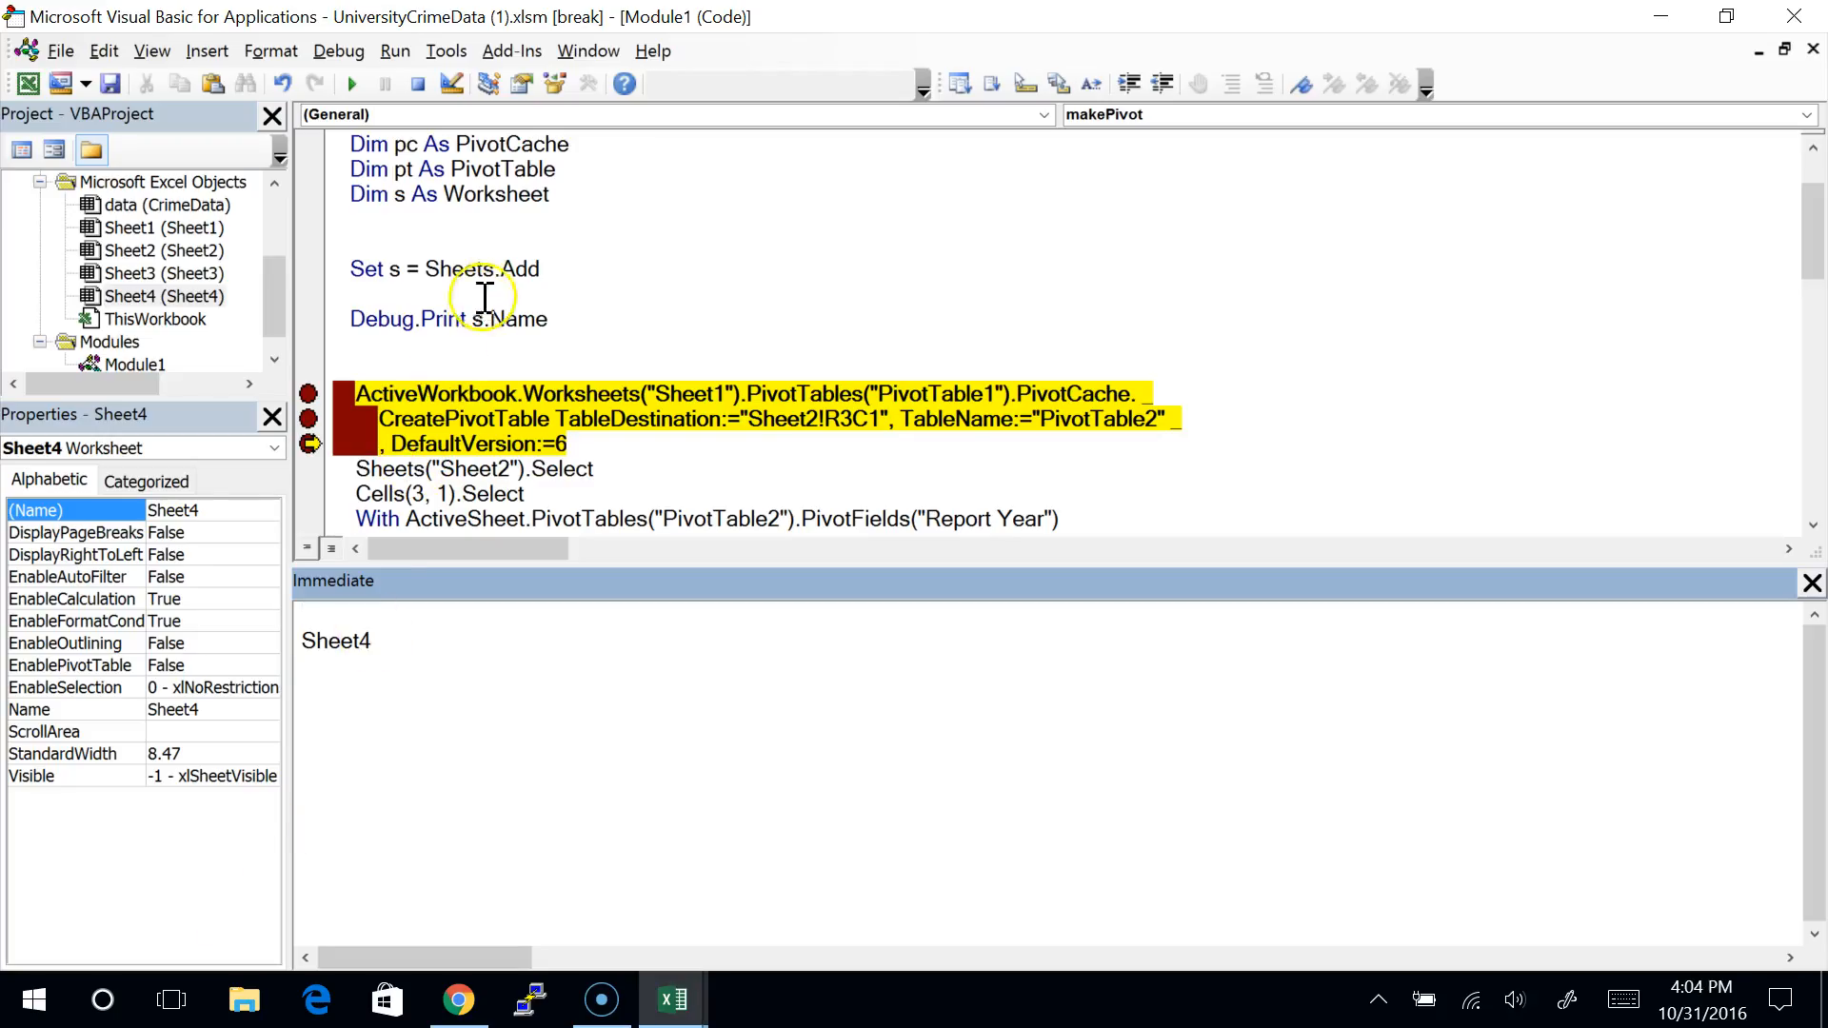
{"action": "left_click", "coordinate": [440, 265]}
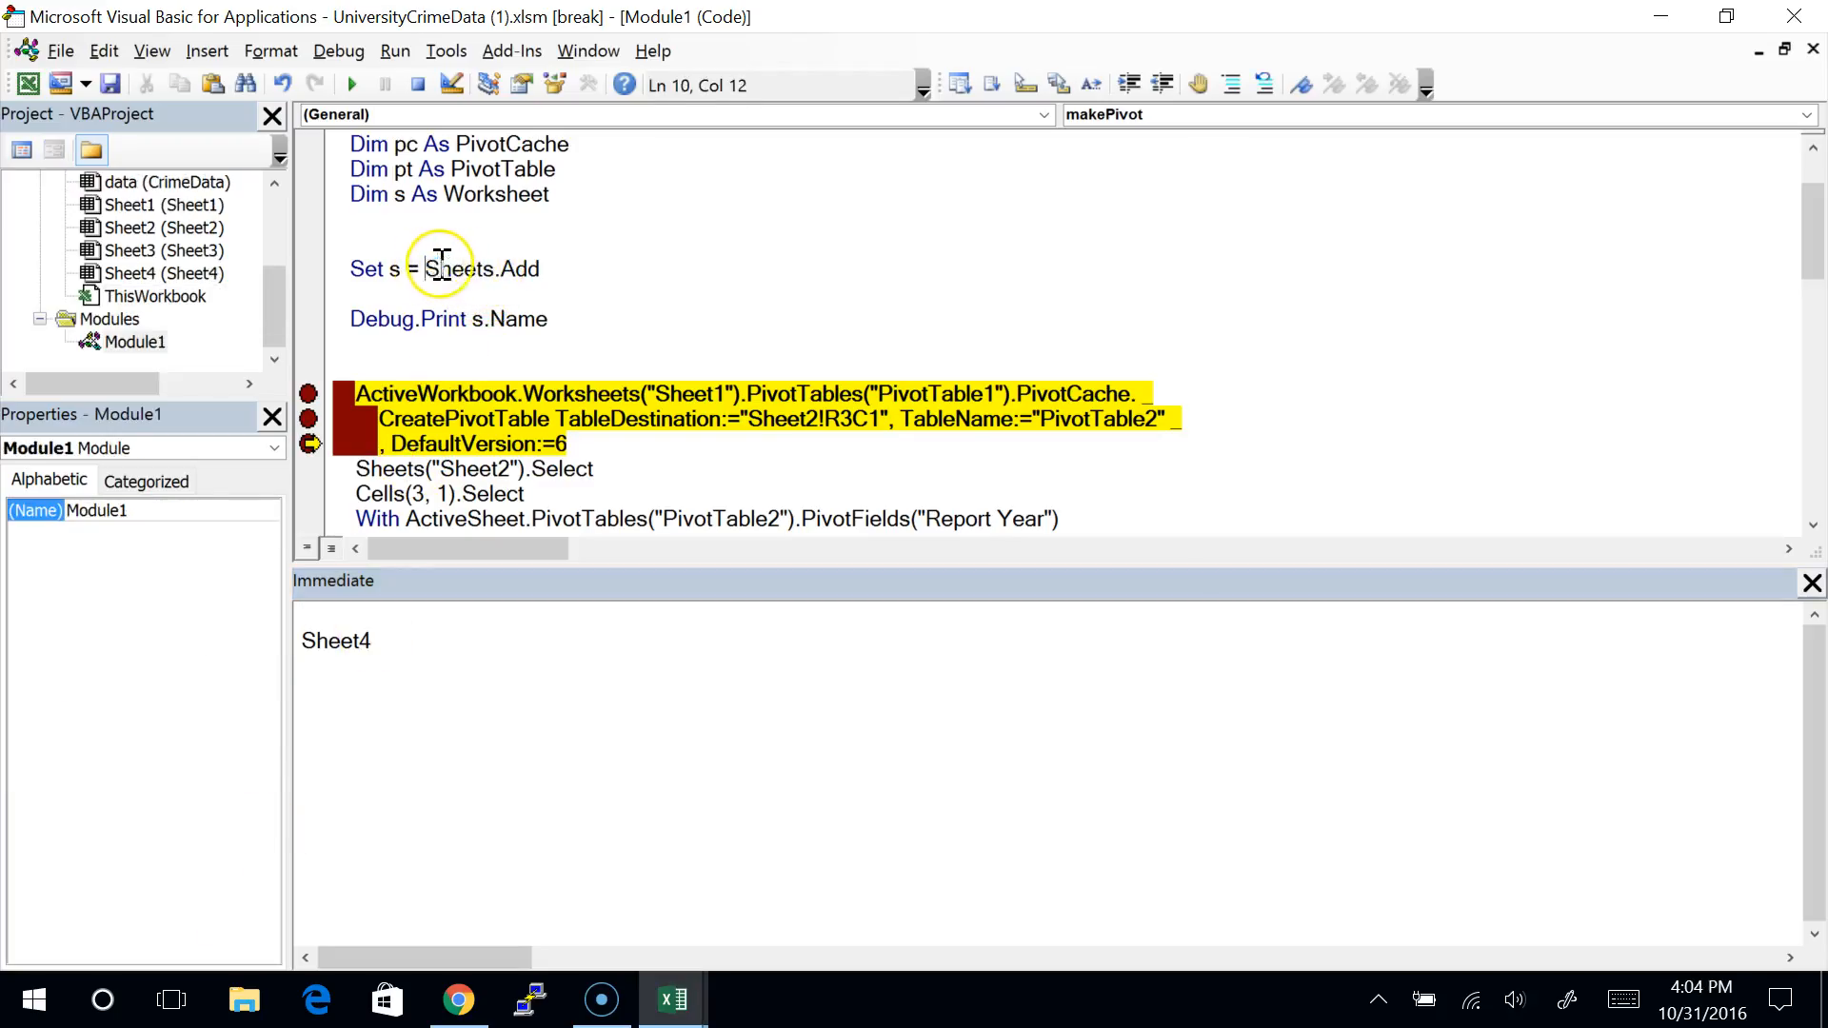
{"action": "left_click_drag", "start_coordinate": [440, 265], "coordinate": [548, 258]}
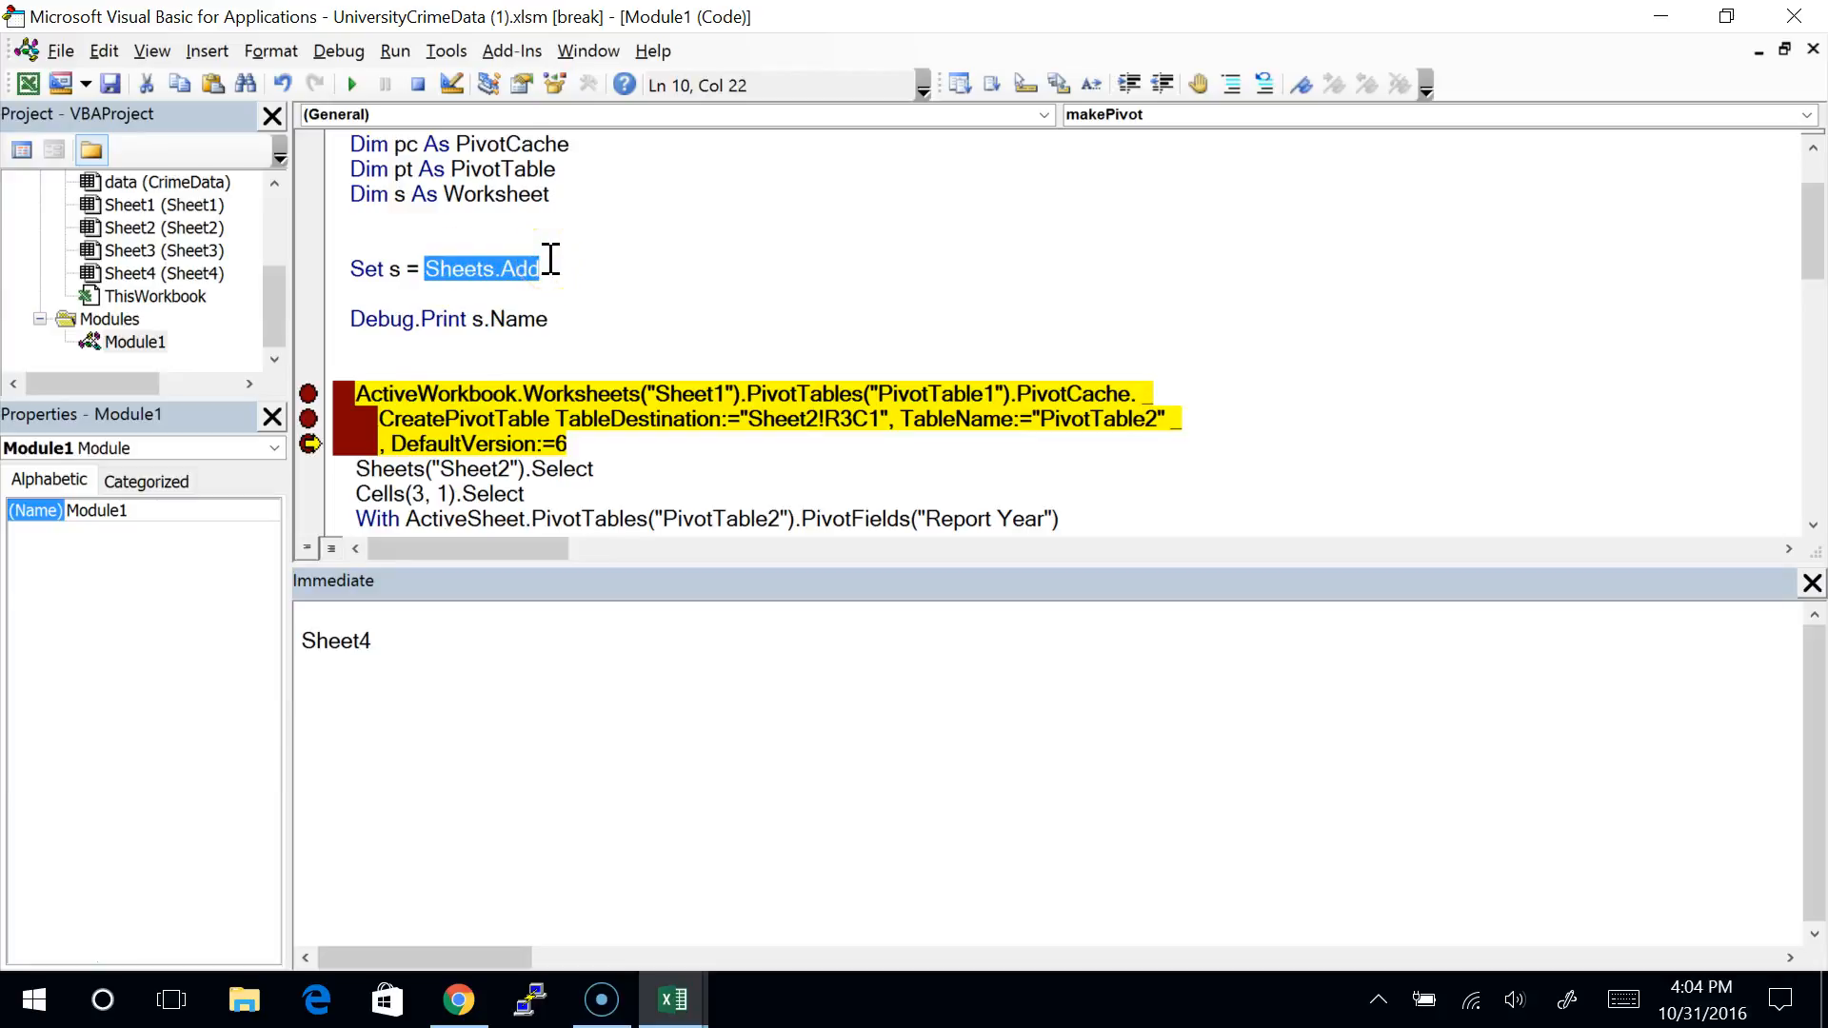
{"action": "left_click", "coordinate": [472, 316]}
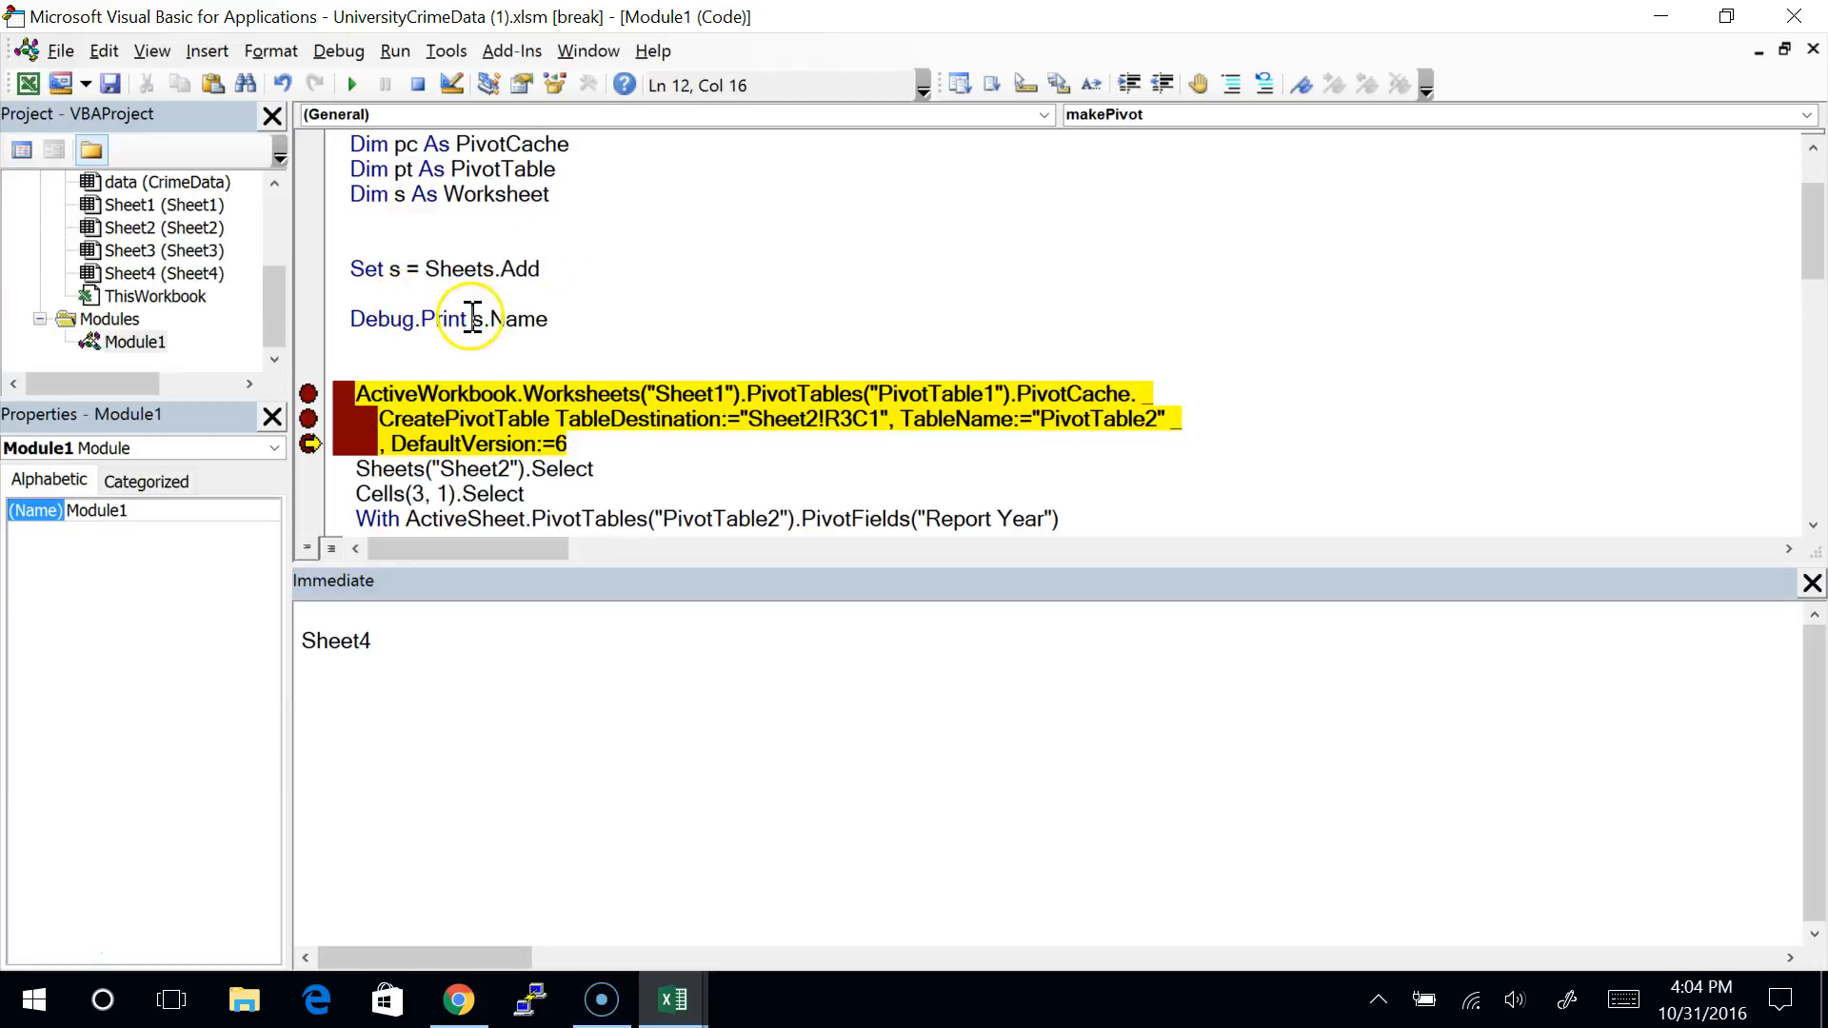
{"action": "double_click", "coordinate": [517, 318]}
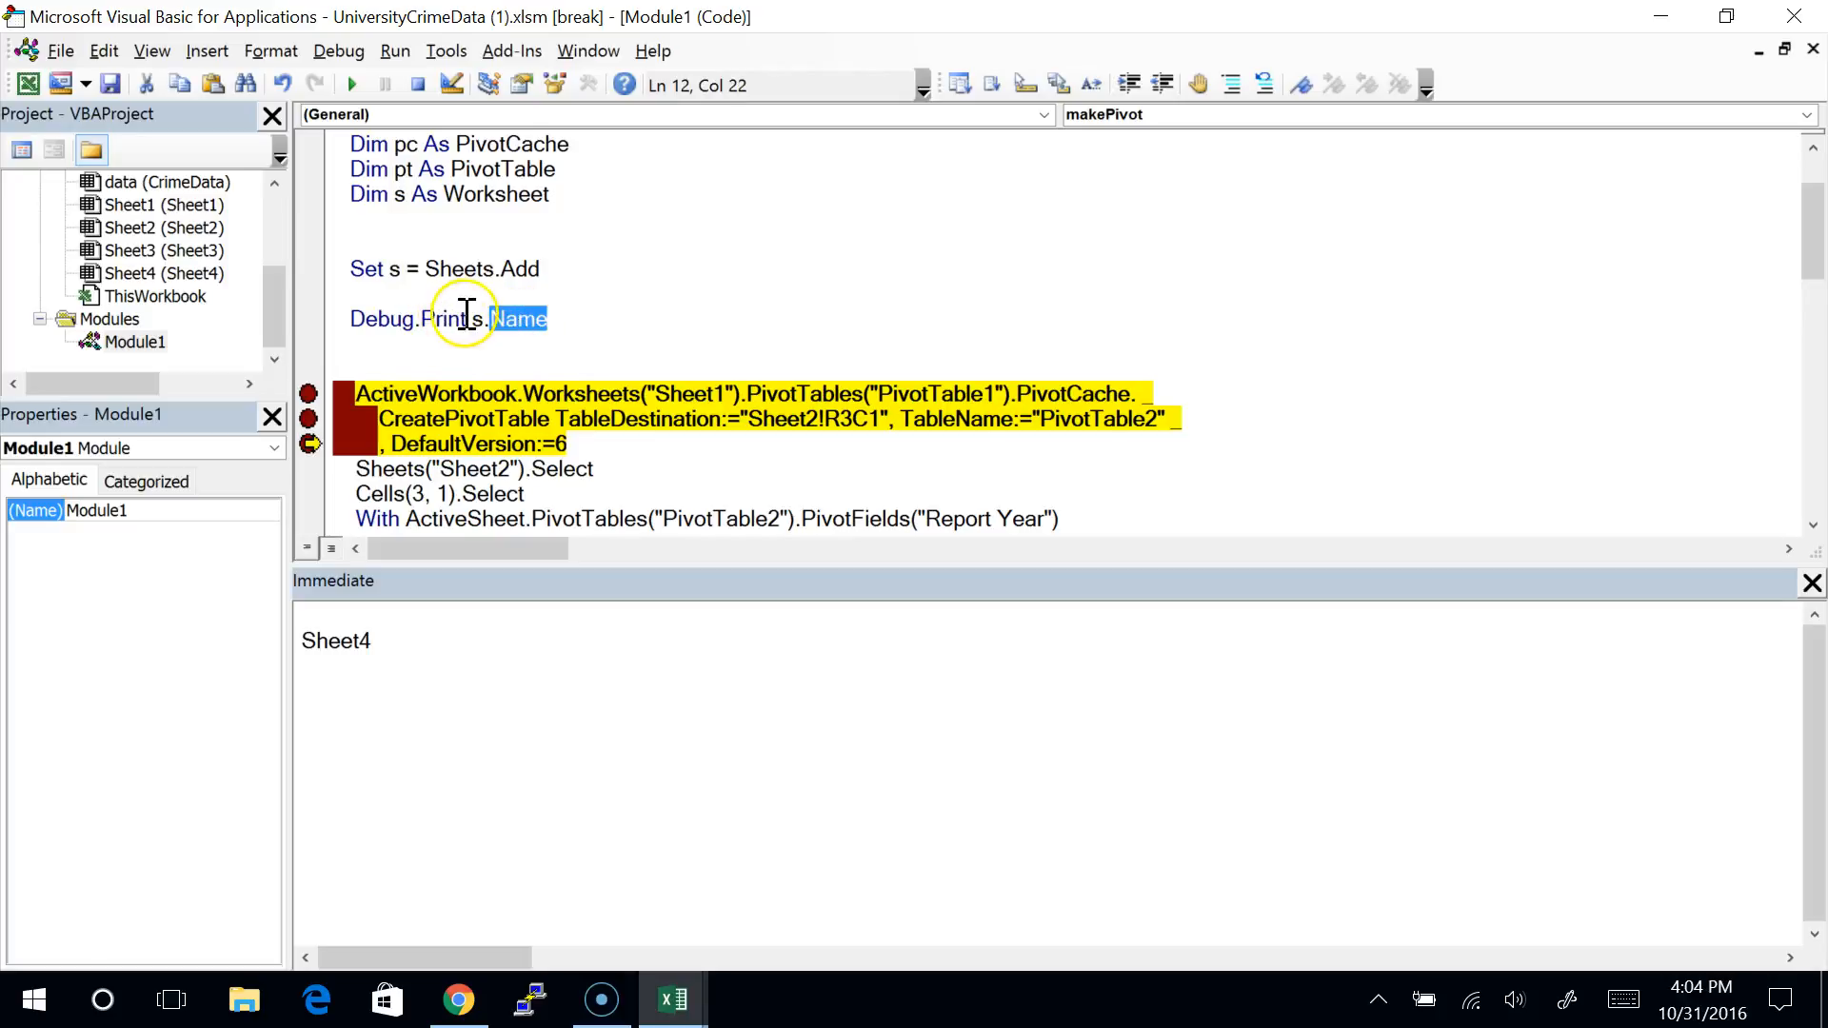
{"action": "double_click", "coordinate": [476, 318]}
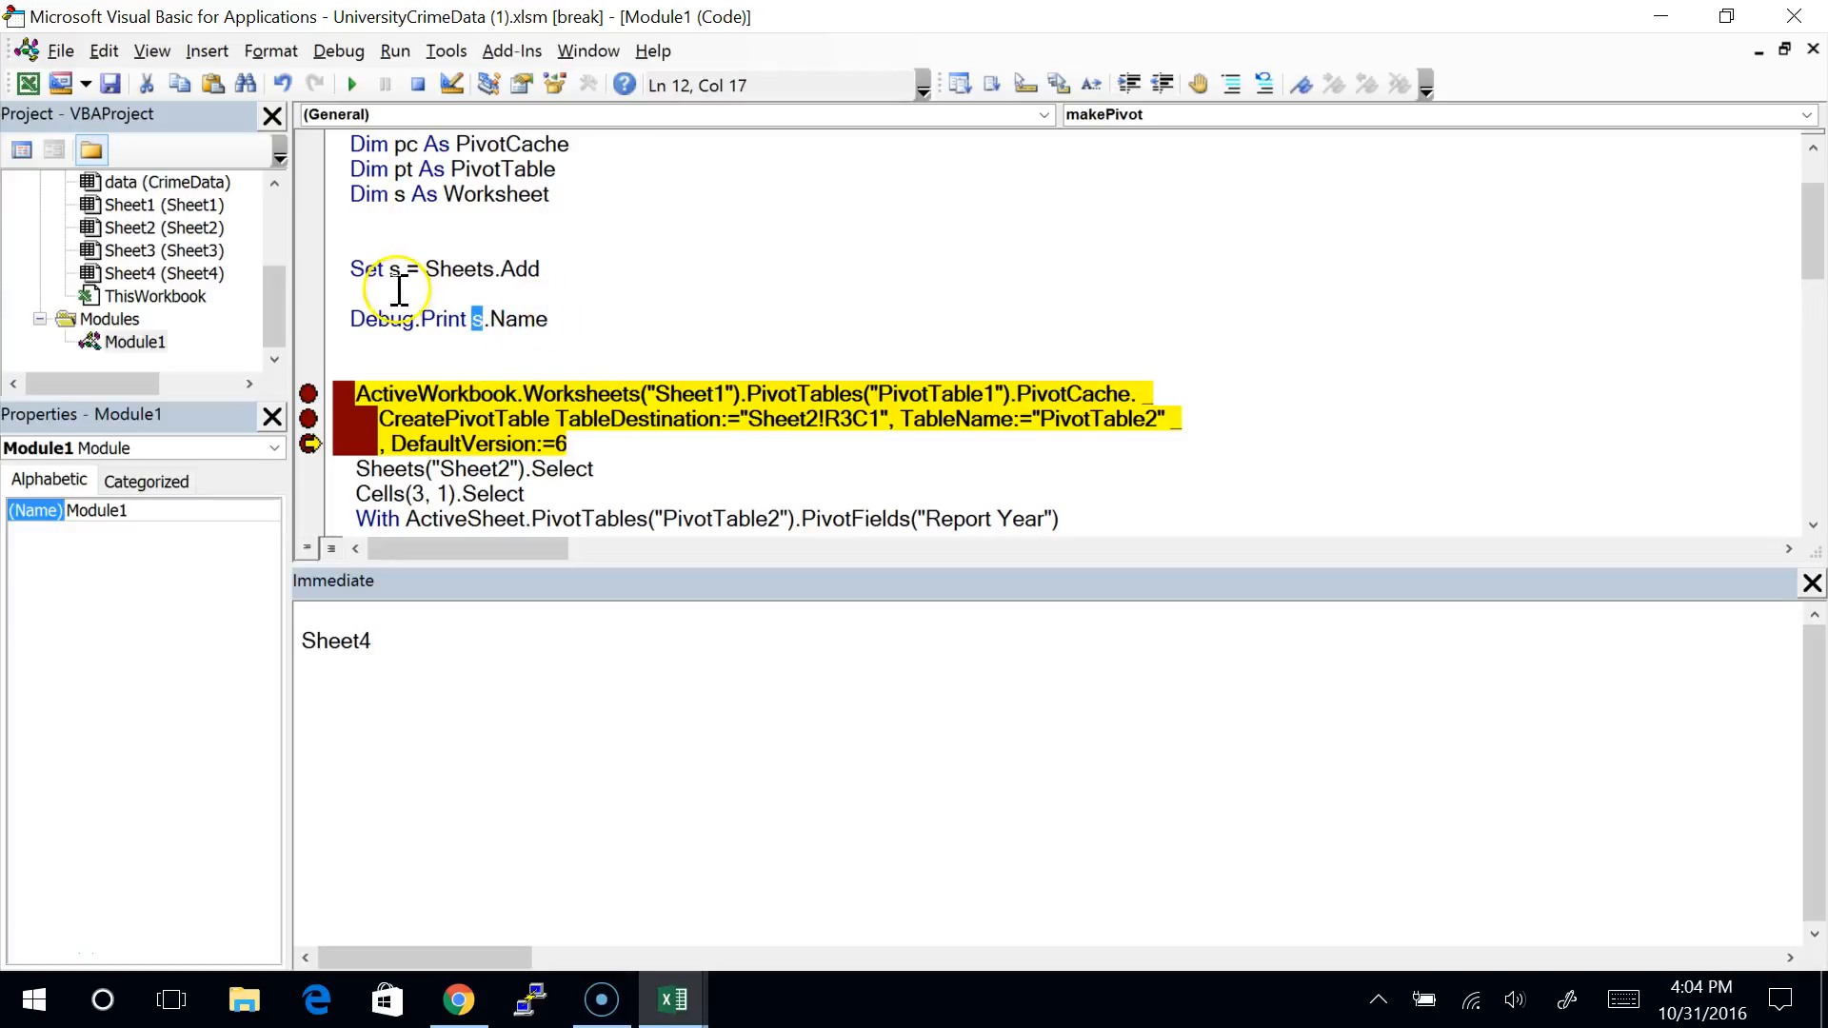
Step: Stop the paused macro and remove the breakpoint from the CreatePivotTable statement
{"action": "left_click", "coordinate": [621, 440]}
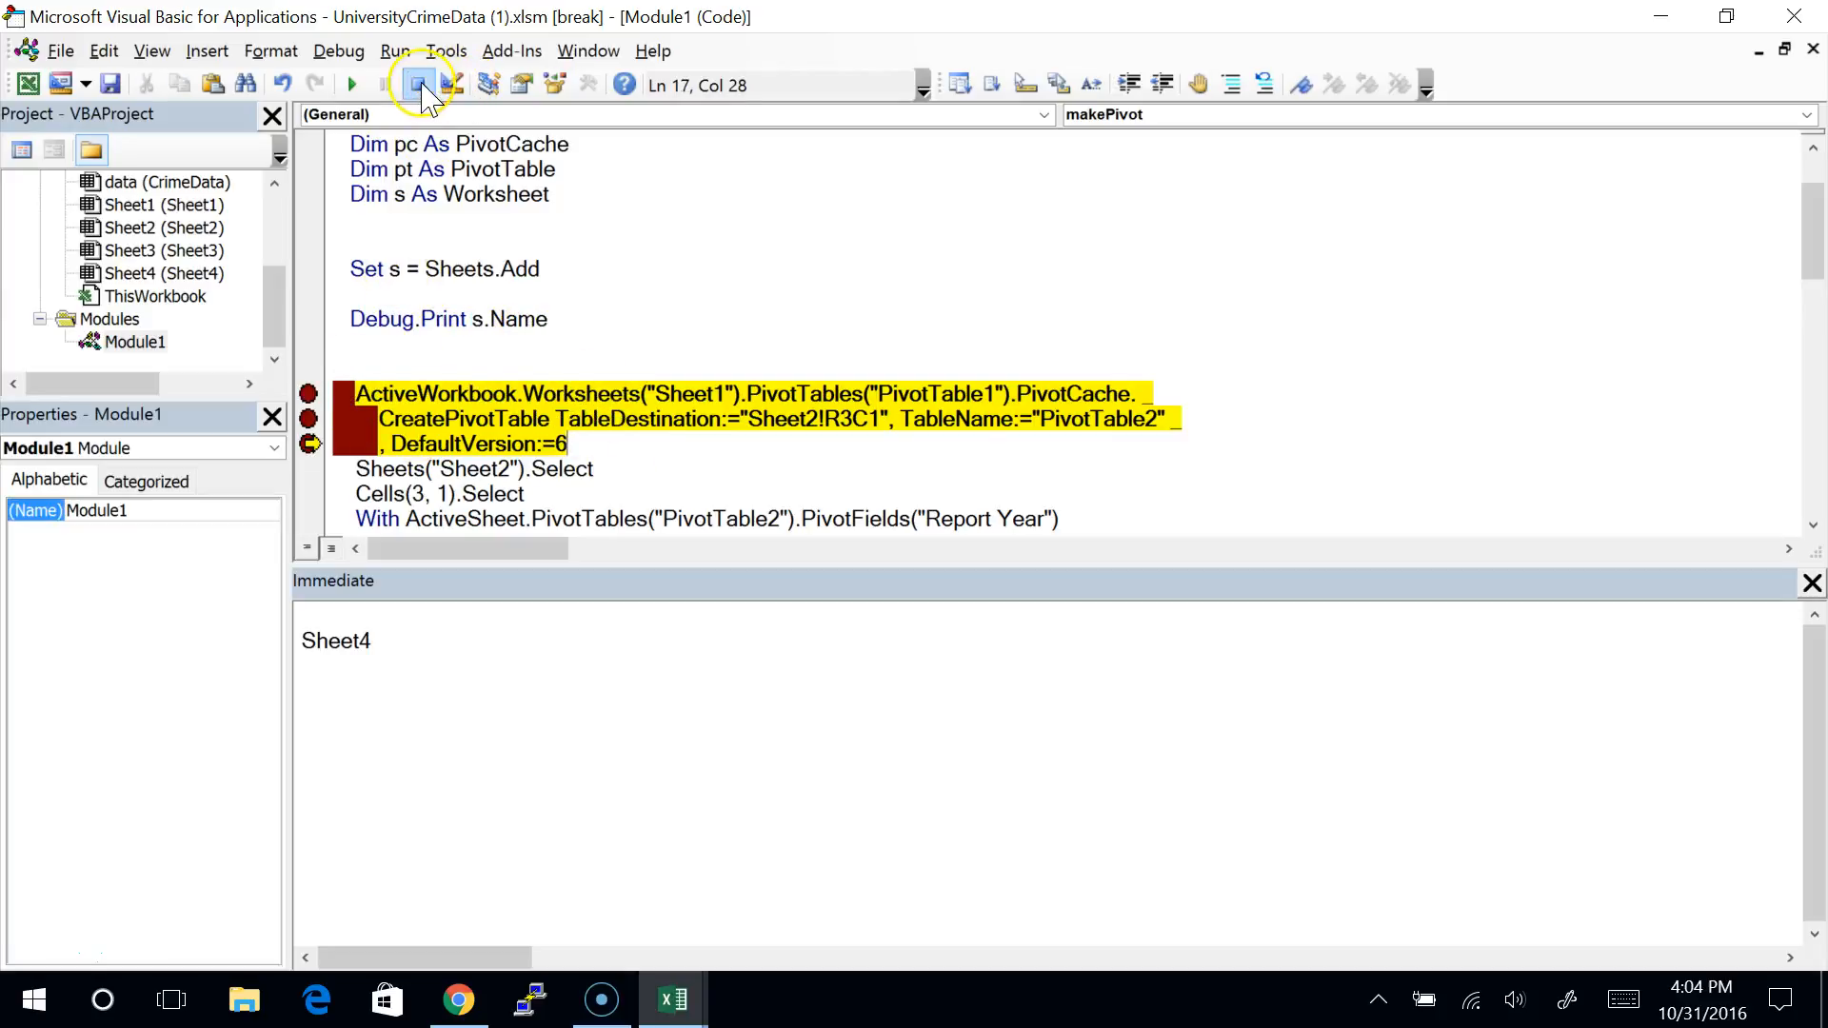
{"action": "left_click", "coordinate": [417, 85]}
{"action": "left_click", "coordinate": [307, 394]}
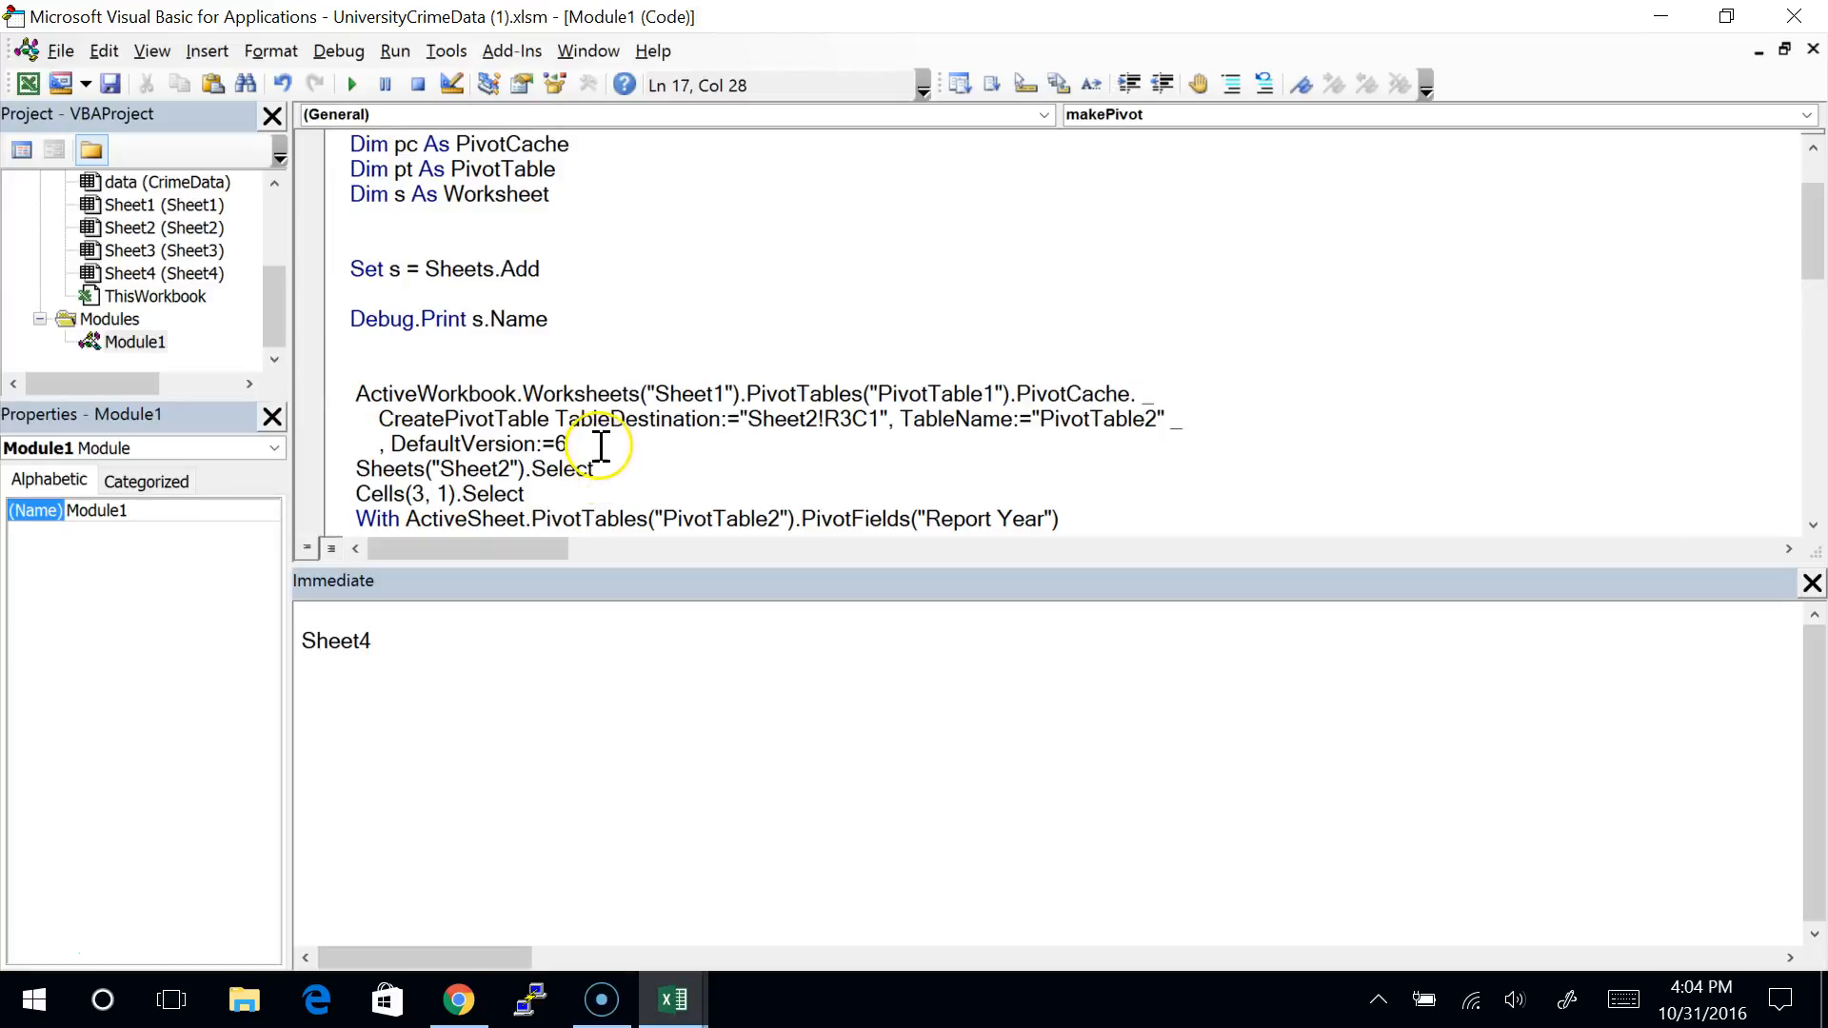
Step: Insert four blank lines after DefaultVersion:=6 to separate the CreatePivotTable statement from the code below it
{"action": "key", "text": "Return"}
{"action": "key", "text": "Return"}
{"action": "key", "text": "Return"}
{"action": "key", "text": "Return"}
Step: Replace ActiveWorkbook.Worksheets("Sheet1") with the variable s at the start of the CreatePivotTable statement
{"action": "key", "text": "Up"}
{"action": "key", "text": "Up"}
{"action": "key", "text": "Up"}
{"action": "key", "text": "Up"}
{"action": "key", "text": "Up"}
{"action": "key", "text": "Up"}
{"action": "key", "text": "Up"}
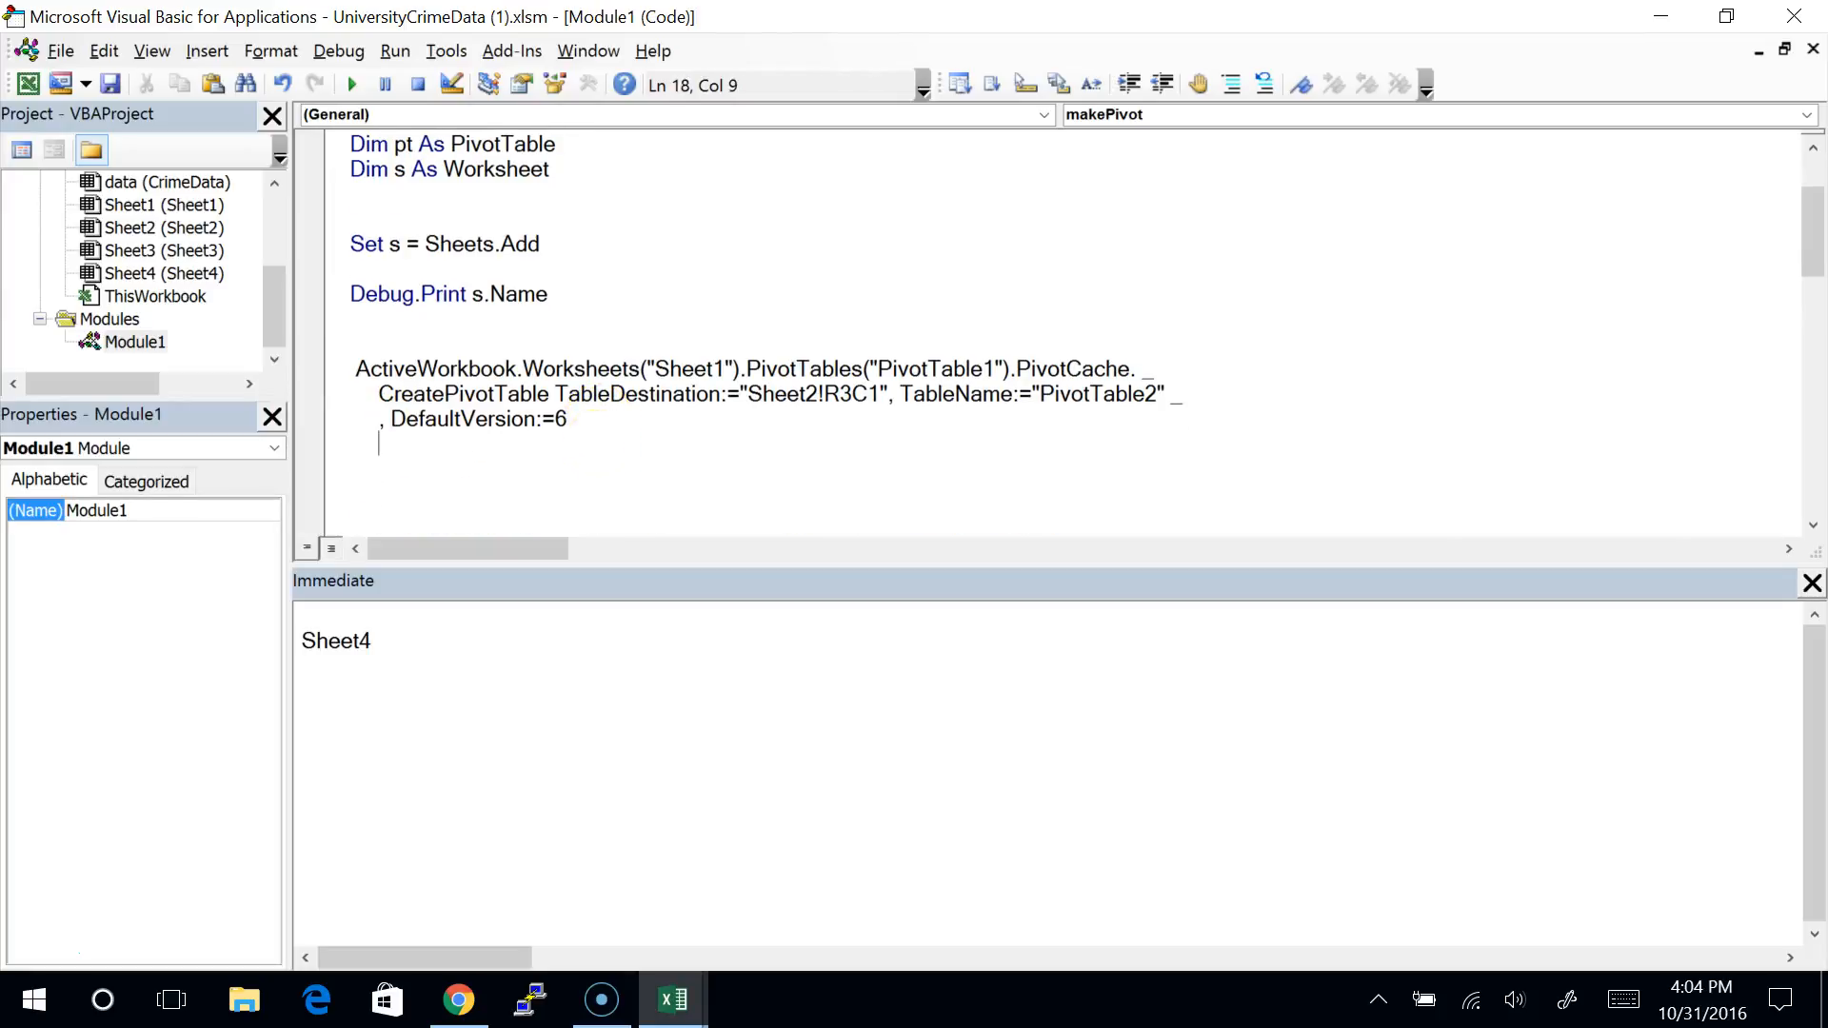
{"action": "key", "text": "Down"}
{"action": "key", "text": "Left"}
{"action": "key", "text": "shift+Right"}
{"action": "key", "text": "shift+Right"}
{"action": "key", "text": "shift+Right"}
{"action": "key", "text": "shift+Right"}
{"action": "key", "text": "shift+Right"}
{"action": "key", "text": "shift+Right"}
{"action": "key", "text": "shift+Right"}
{"action": "key", "text": "shift+Right"}
{"action": "key", "text": "shift+Right"}
{"action": "key", "text": "shift+Right"}
{"action": "key", "text": "shift+Right"}
{"action": "key", "text": "shift+Right"}
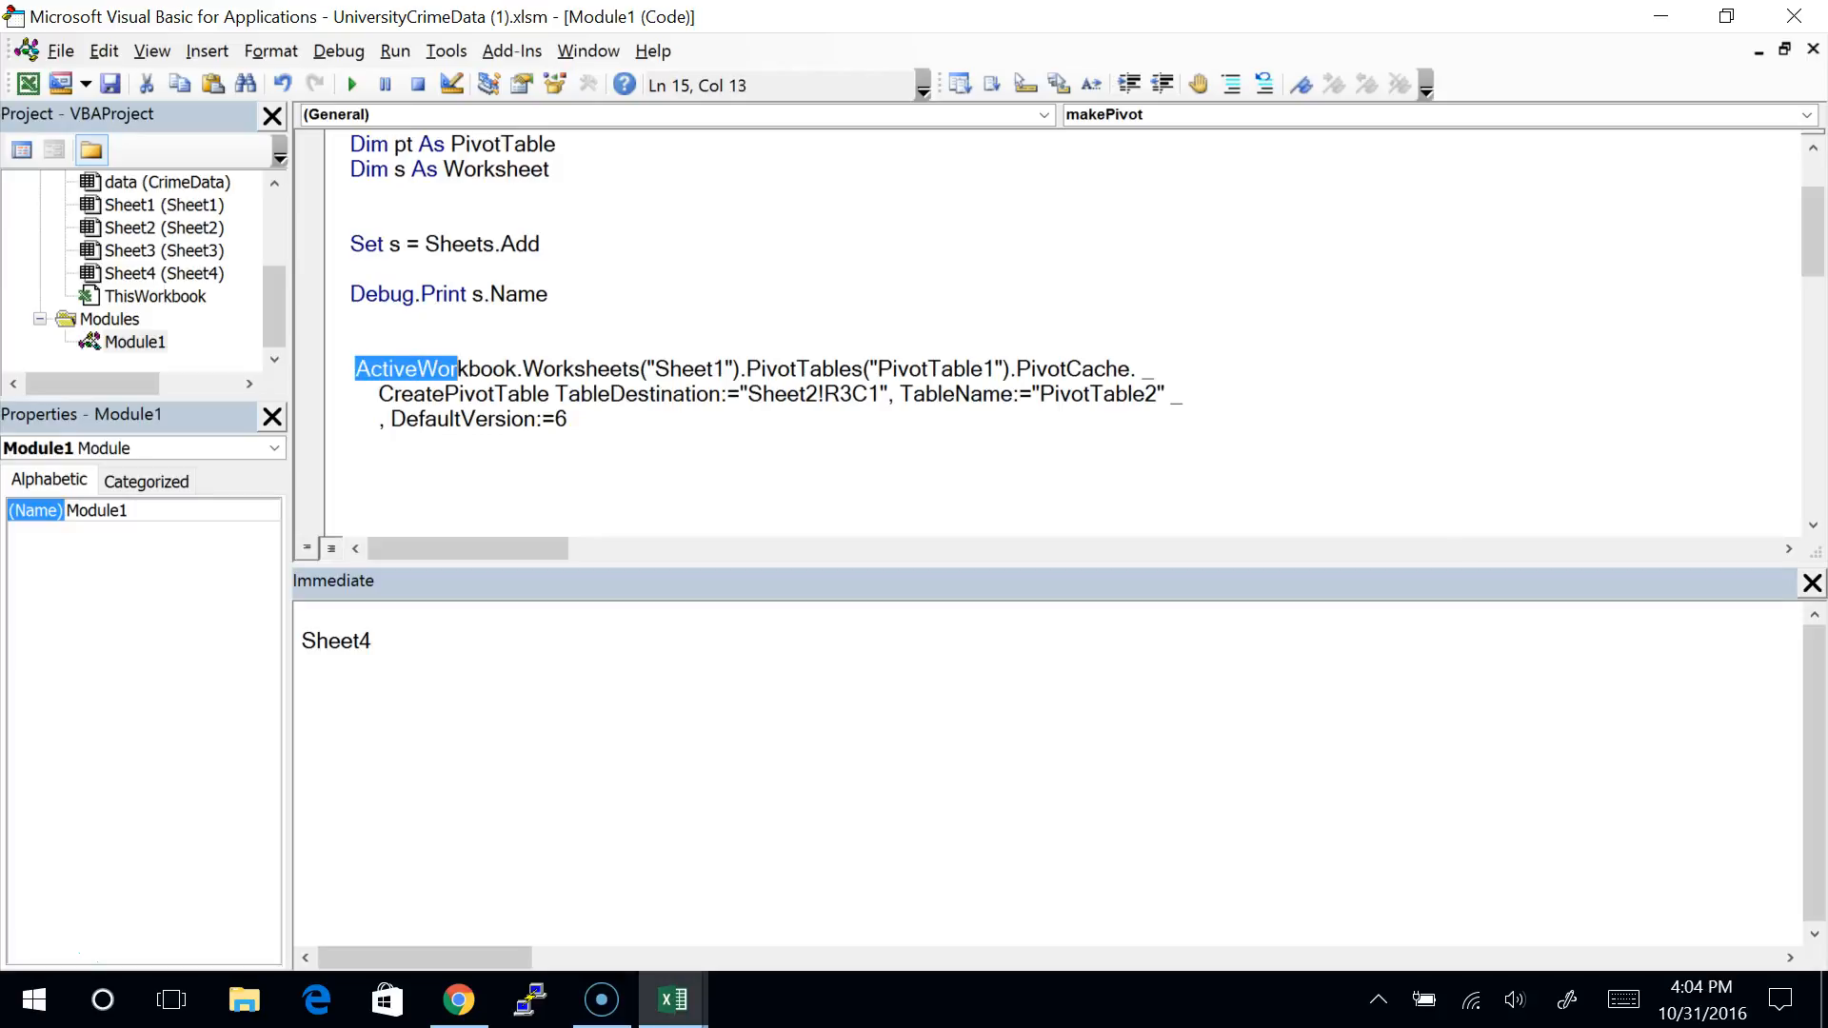
{"action": "key", "text": "shift+Right"}
{"action": "key", "text": "shift+Right"}
{"action": "key", "text": "Delete"}
{"action": "key", "text": "shift+Right"}
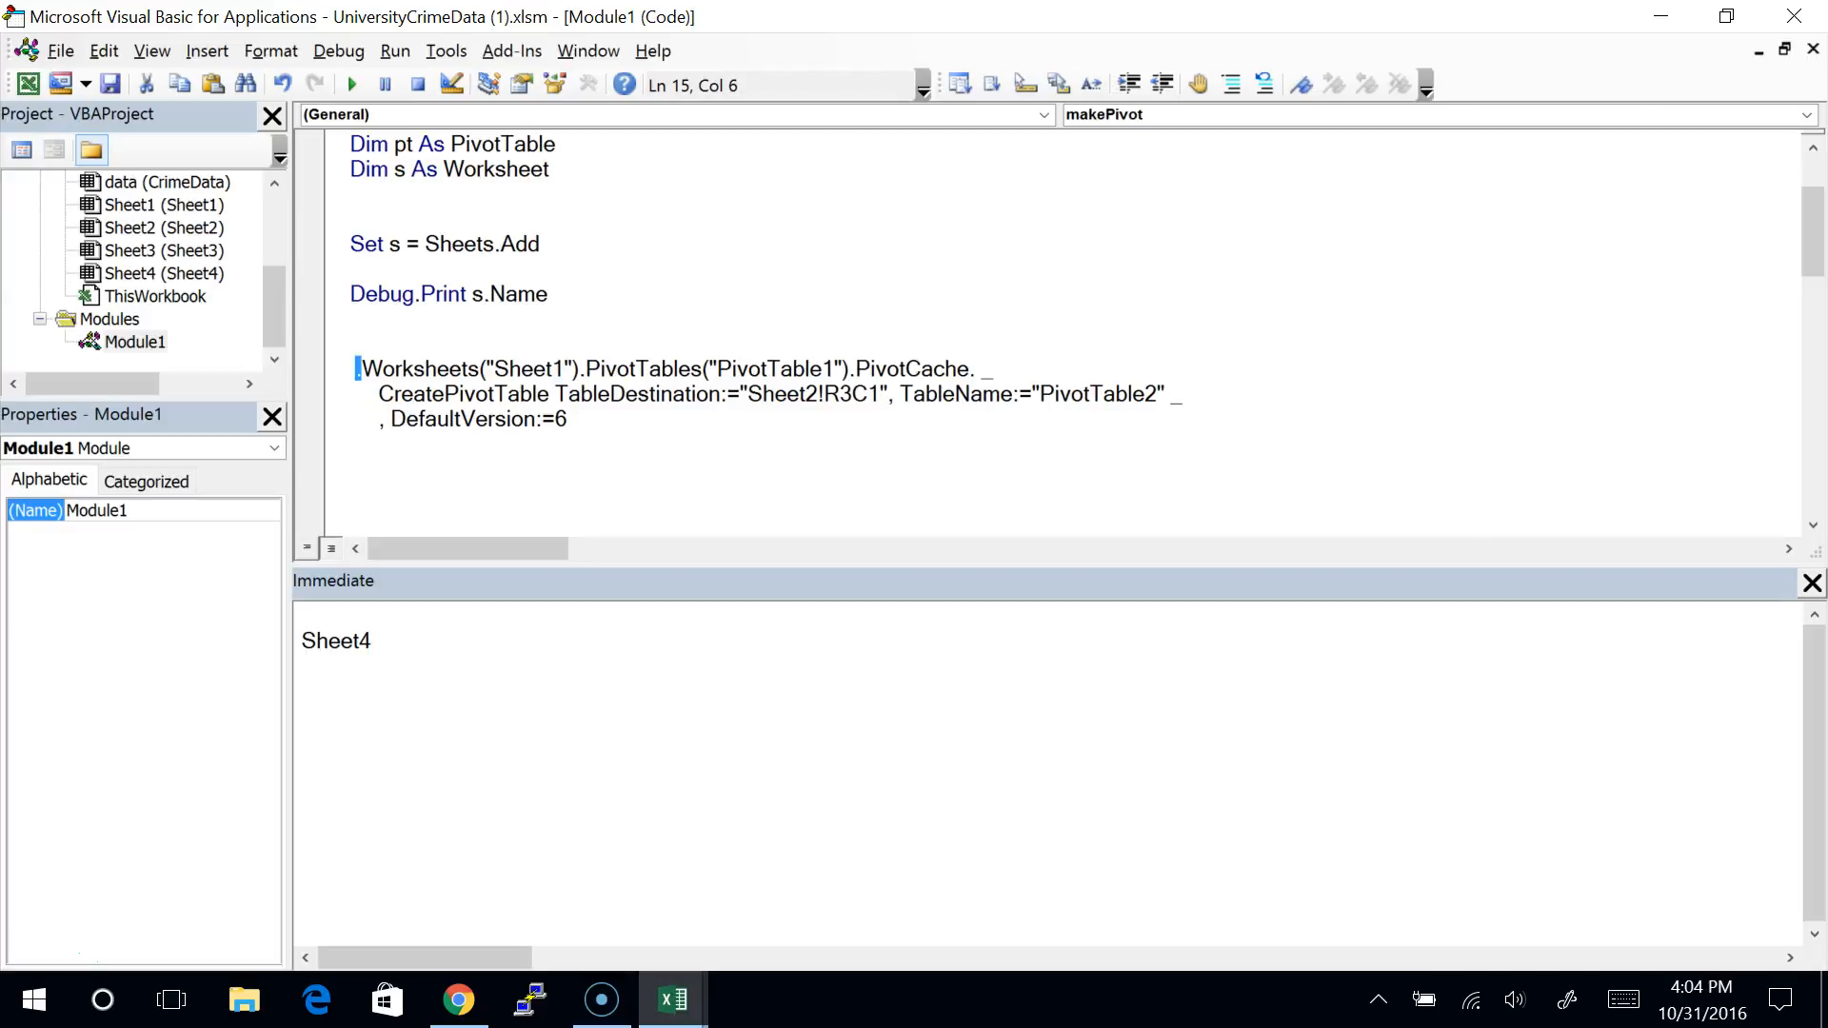
{"action": "key", "text": "shift+Right"}
{"action": "key", "text": "shift+Right"}
{"action": "key", "text": "shift+Right"}
{"action": "key", "text": "shift+Right"}
{"action": "key", "text": "shift+Right"}
{"action": "key", "text": "shift+Right"}
{"action": "key", "text": "shift+Right"}
{"action": "key", "text": "shift+Right"}
{"action": "key", "text": "shift+Right"}
{"action": "key", "text": "shift+Right"}
{"action": "key", "text": "shift+Right"}
{"action": "key", "text": "shift+Right"}
{"action": "key", "text": "shift+Right"}
{"action": "key", "text": "shift+Right"}
{"action": "key", "text": "shift+Right"}
{"action": "key", "text": "shift+Right"}
{"action": "key", "text": "shift+Right"}
{"action": "key", "text": "shift+Right"}
{"action": "key", "text": "shift+Right"}
{"action": "key", "text": "shift+Right"}
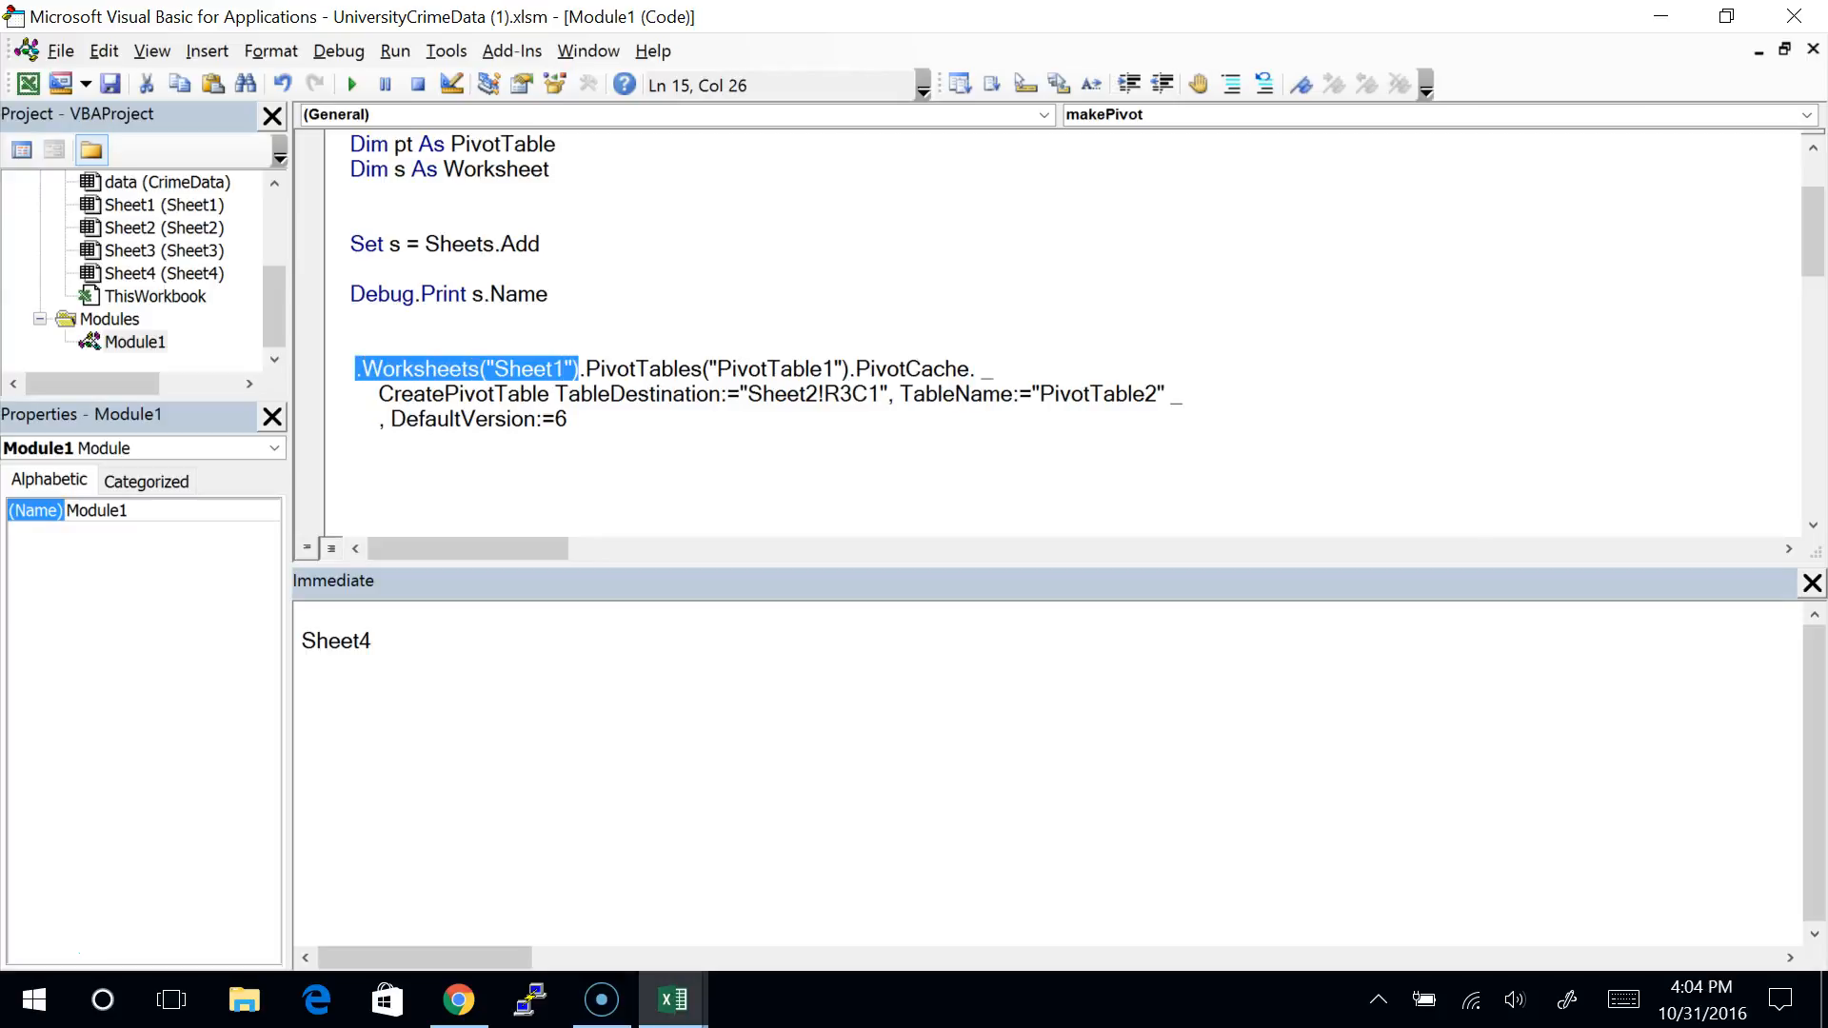
{"action": "type", "text": "s"}
{"action": "key", "text": "shift+Left"}
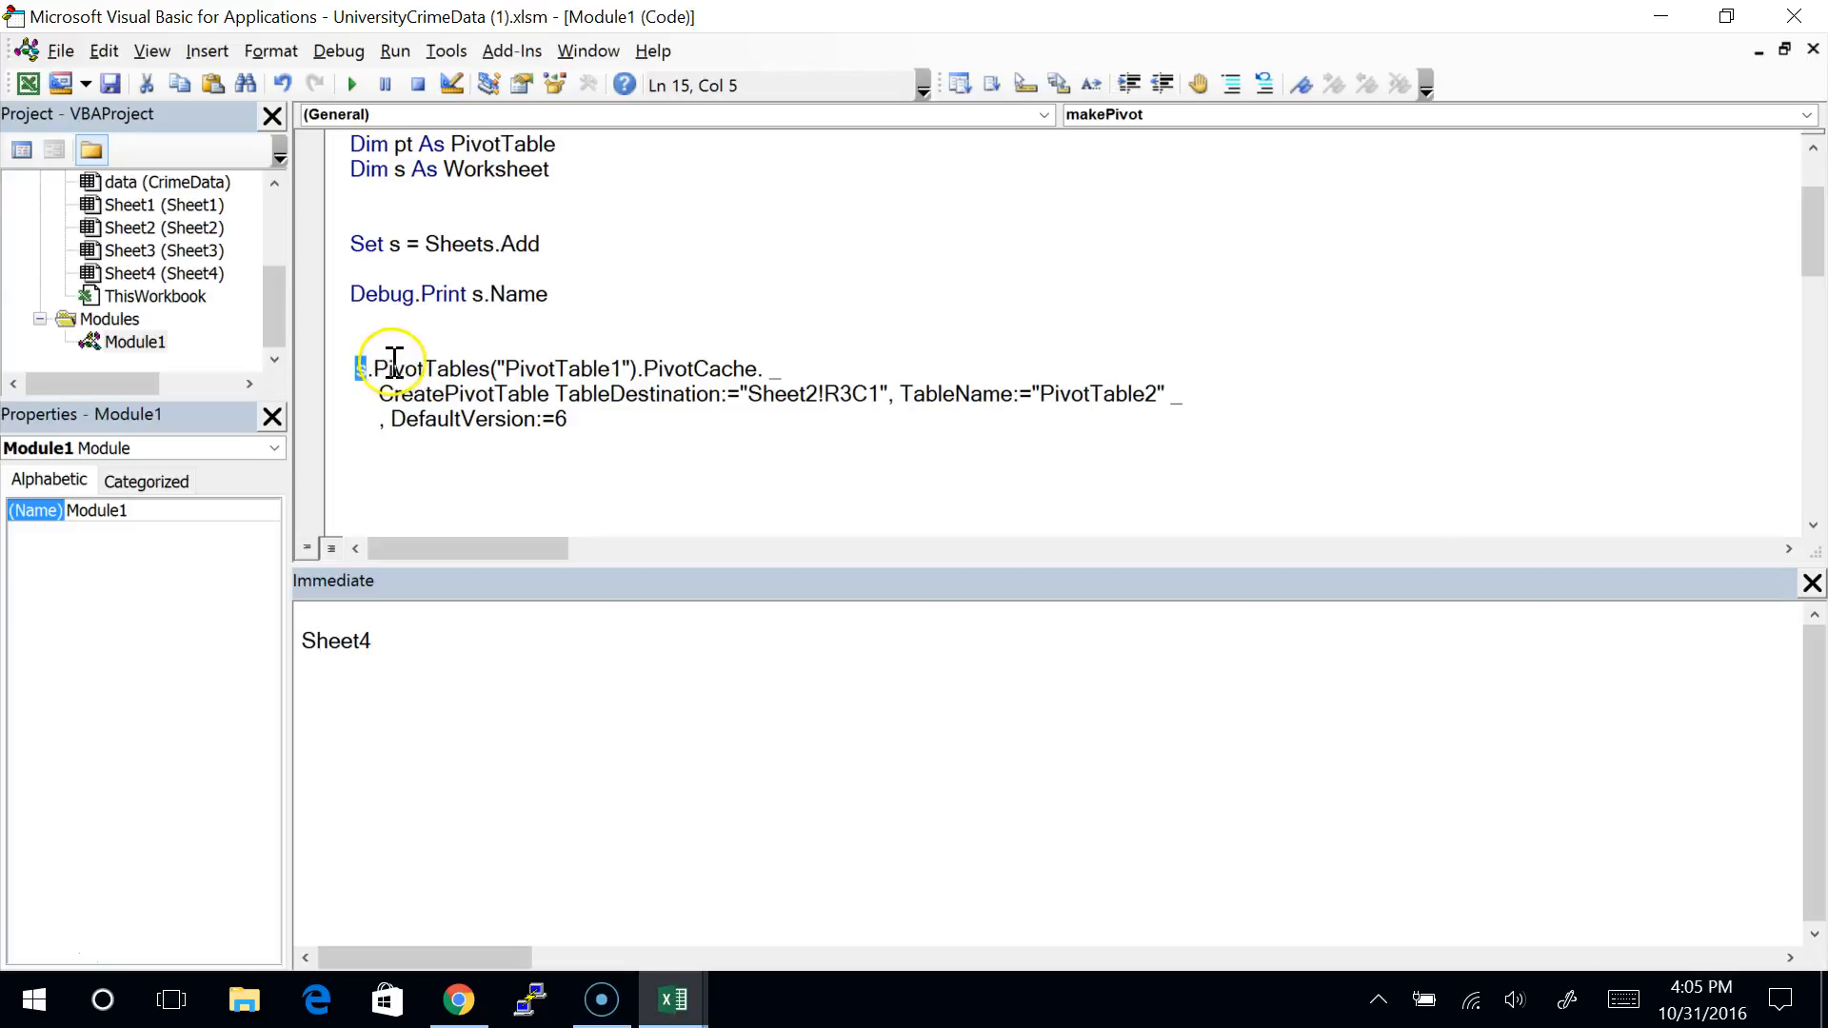
Step: Examine the PivotTables and PivotCache parts of the statement, and check which sheets the workbook contains
{"action": "double_click", "coordinate": [695, 369]}
{"action": "double_click", "coordinate": [452, 368]}
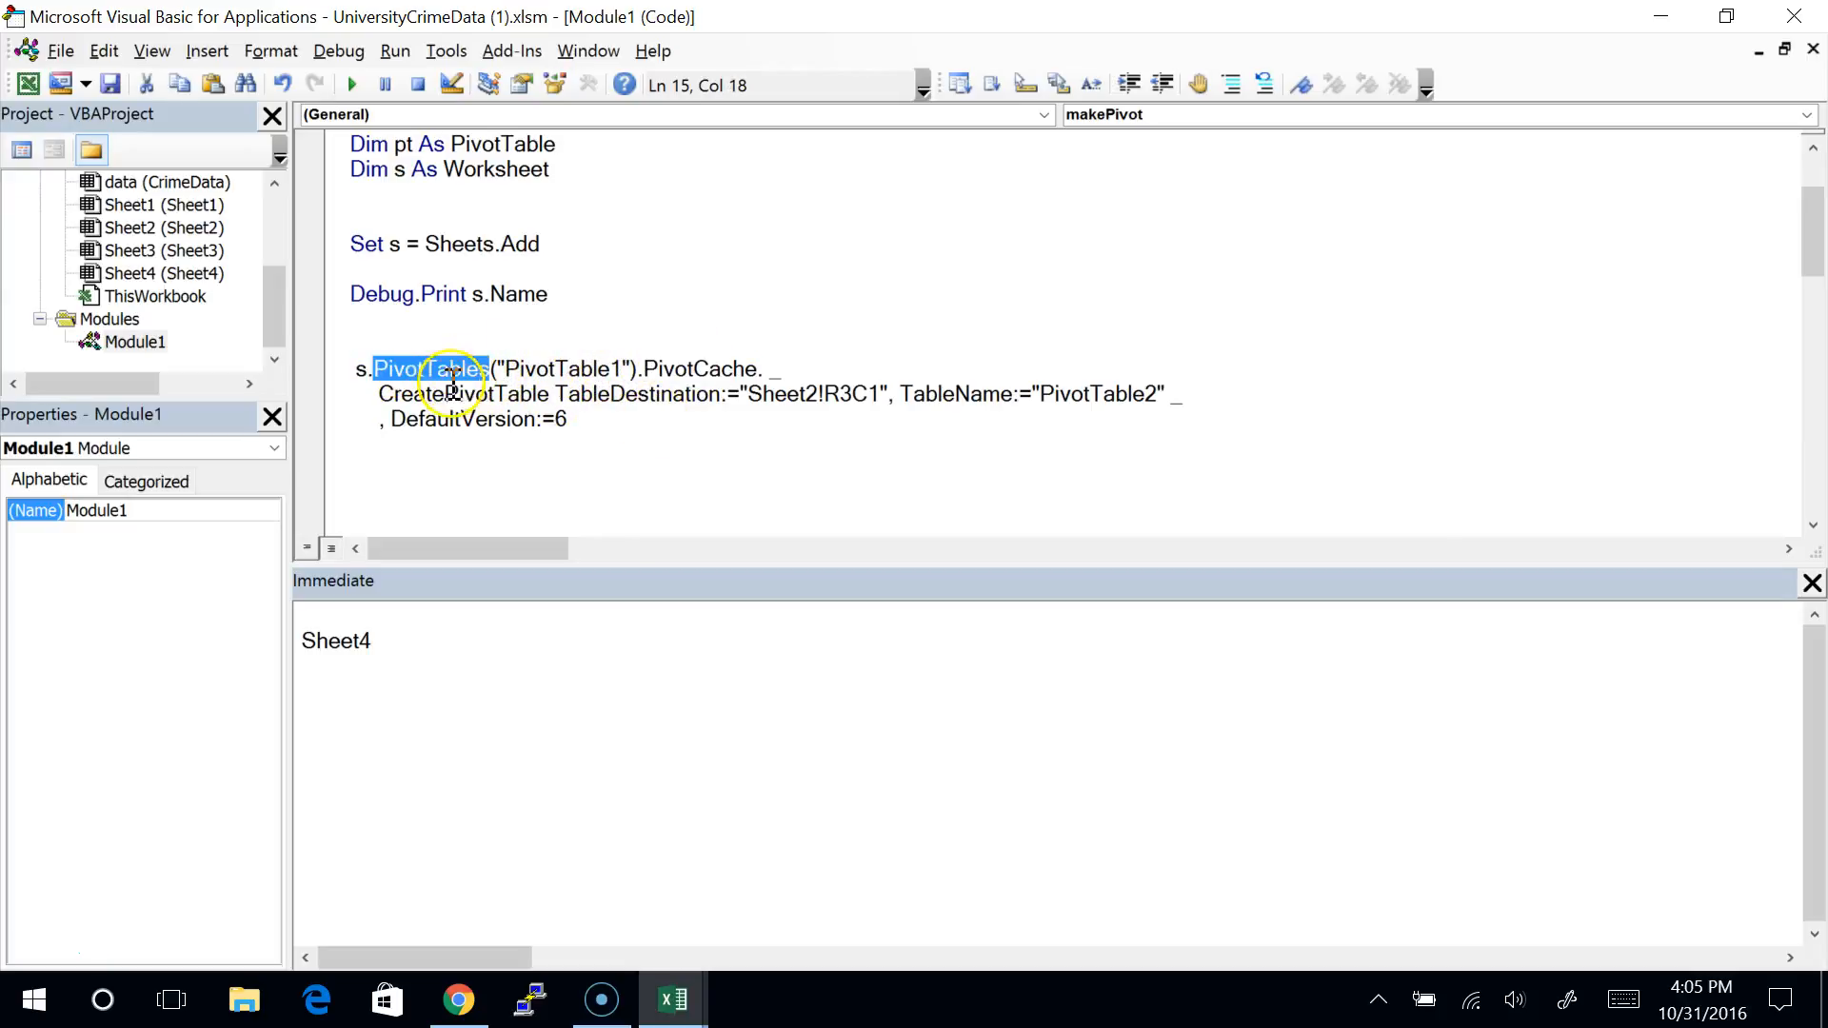
{"action": "double_click", "coordinate": [657, 369]}
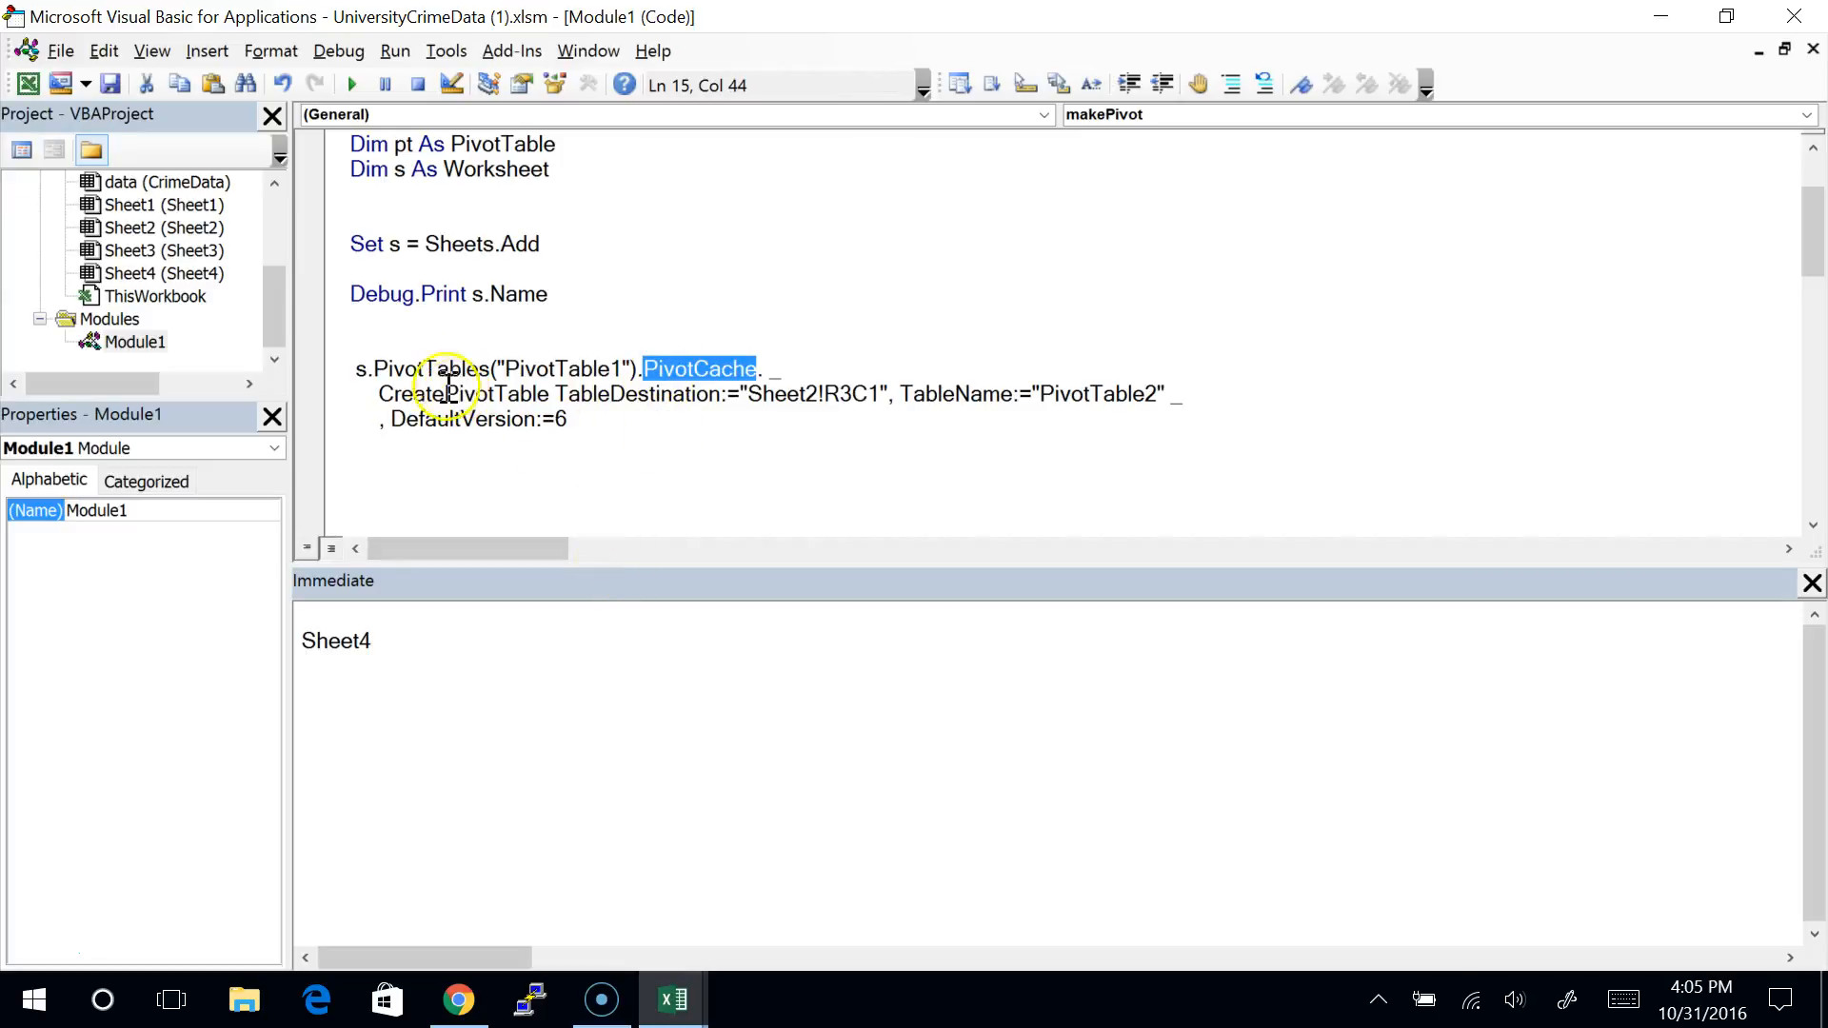
{"action": "left_click", "coordinate": [359, 334]}
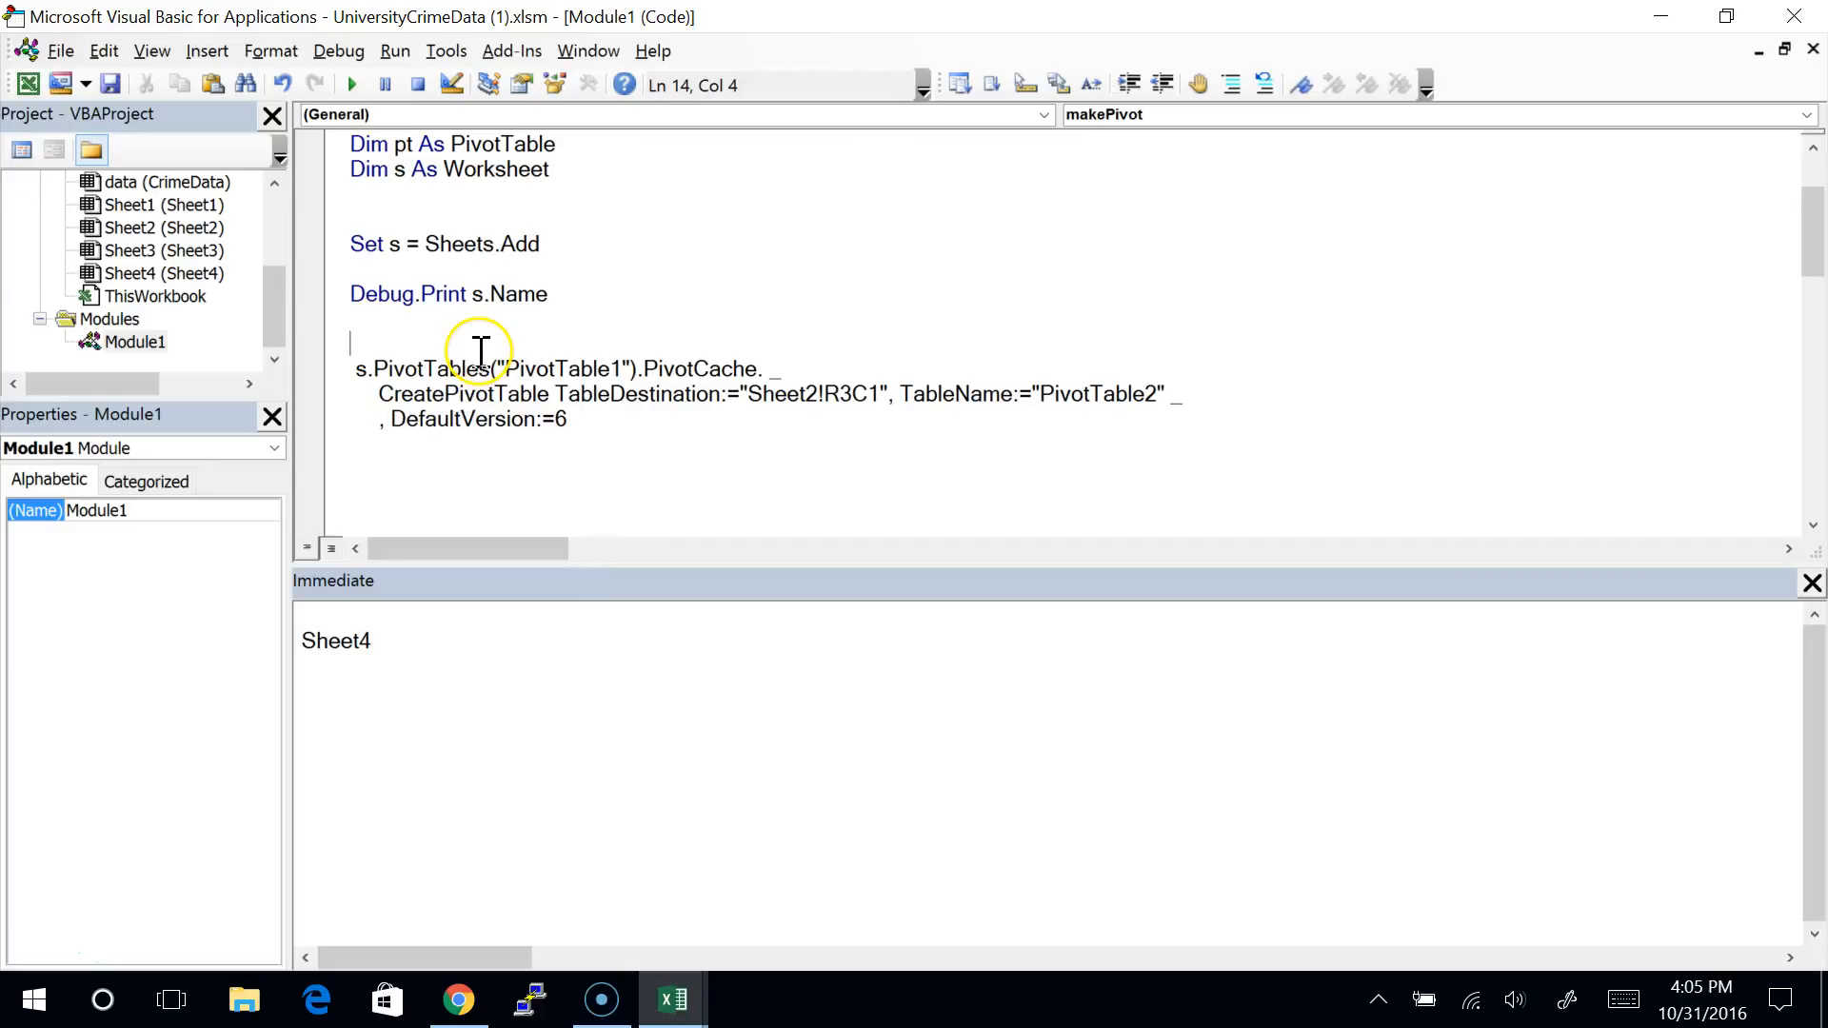
{"action": "key", "text": "Up"}
{"action": "key", "text": "alt+Tab"}
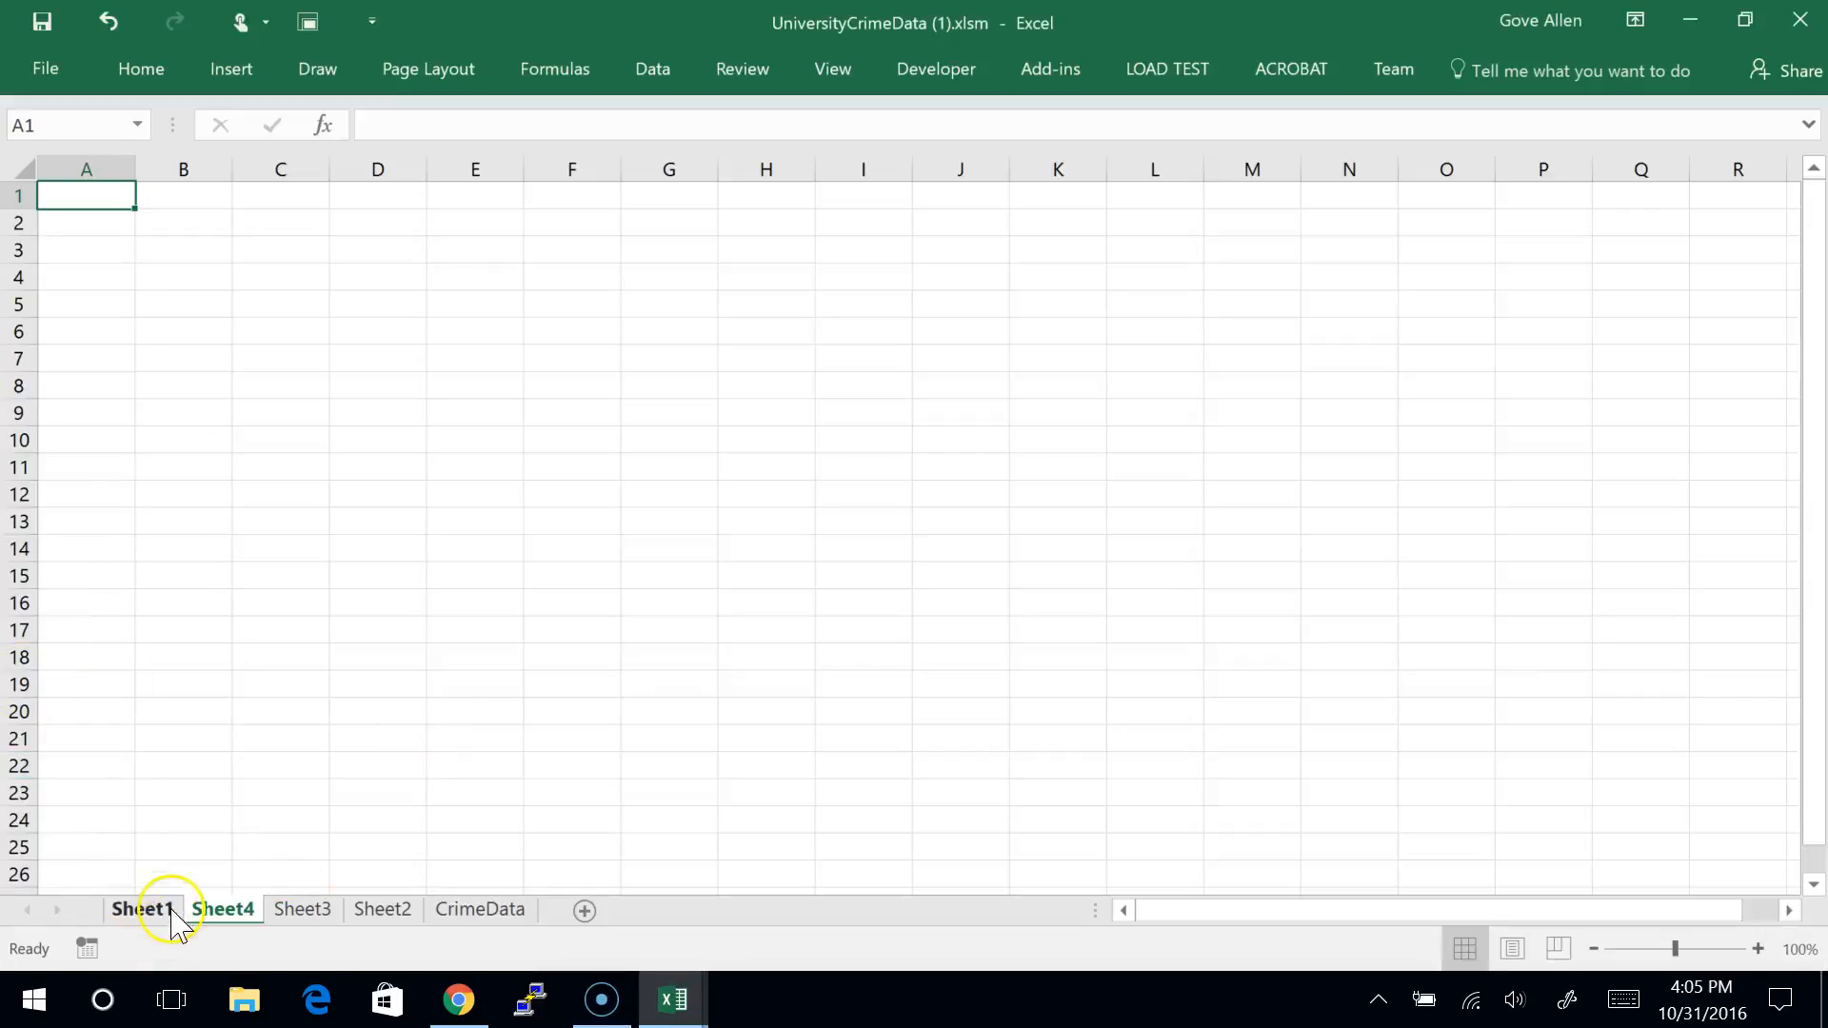
{"action": "key", "text": "alt+Tab"}
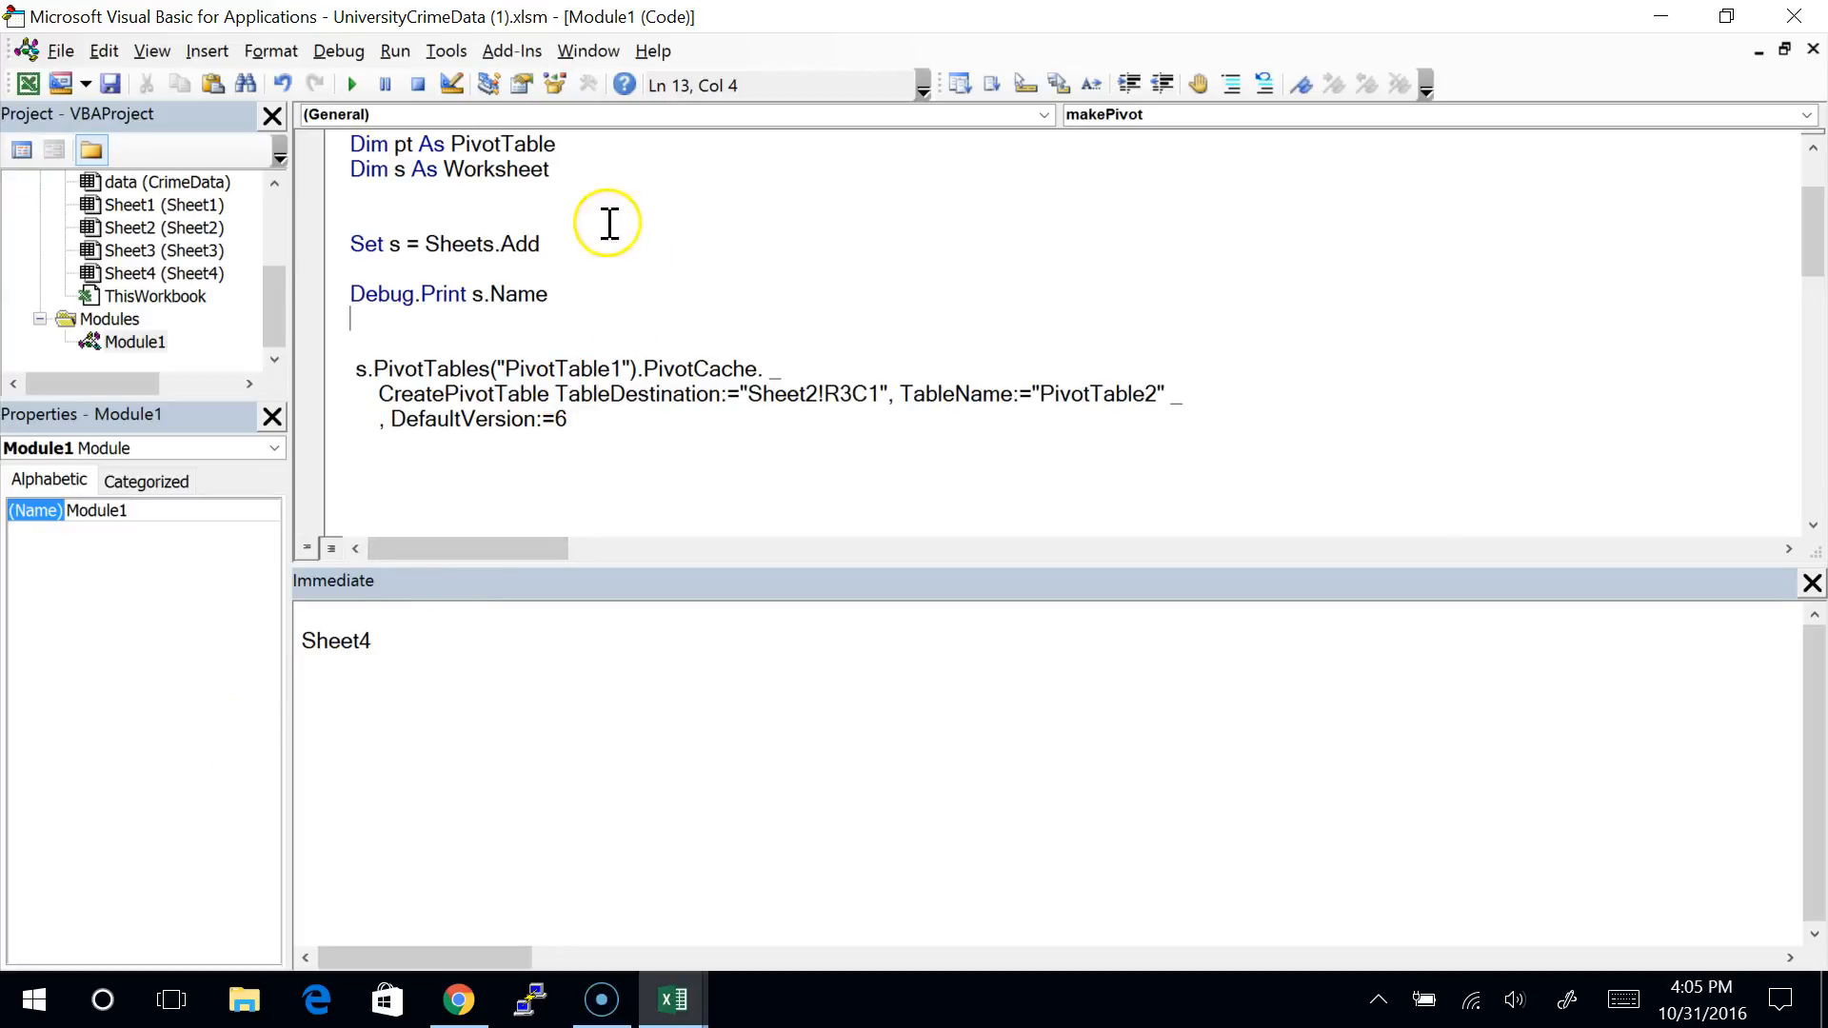
Step: Close the Immediate window and return from the Object Browser to the makePivot code
{"action": "left_click", "coordinate": [476, 295]}
{"action": "key", "text": "F2"}
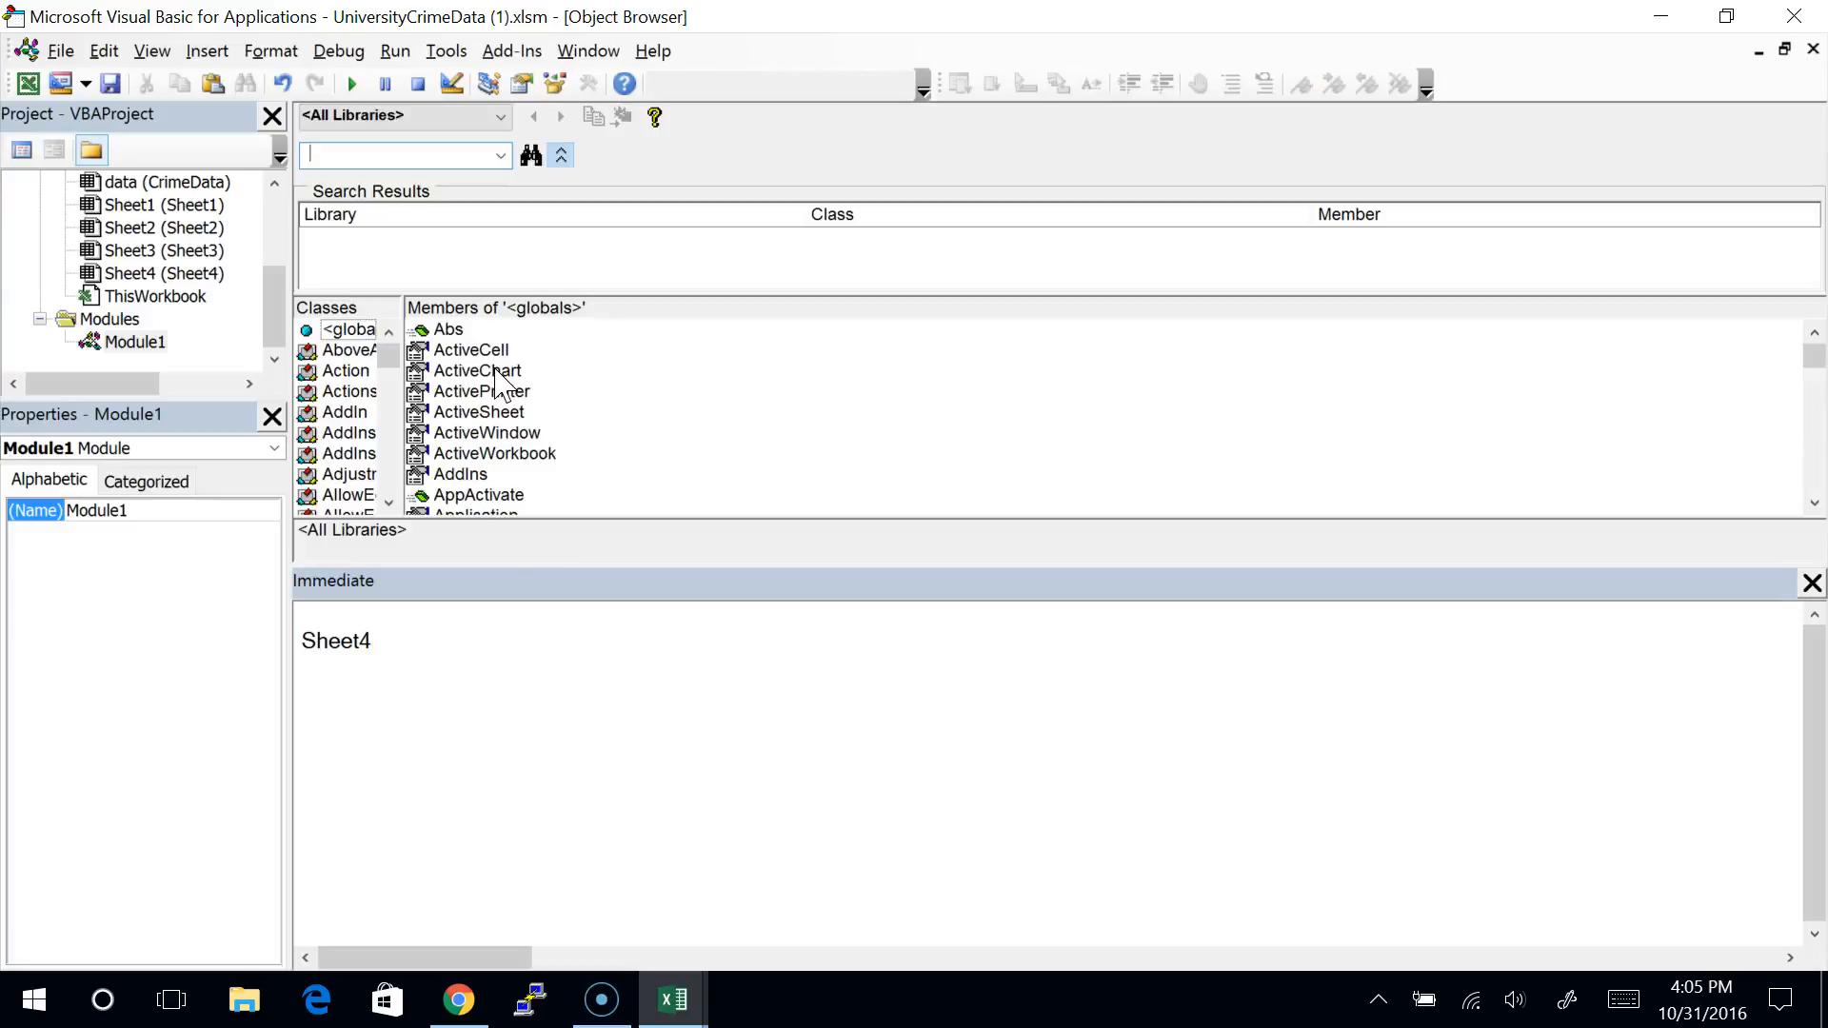
{"action": "left_click", "coordinate": [1812, 583]}
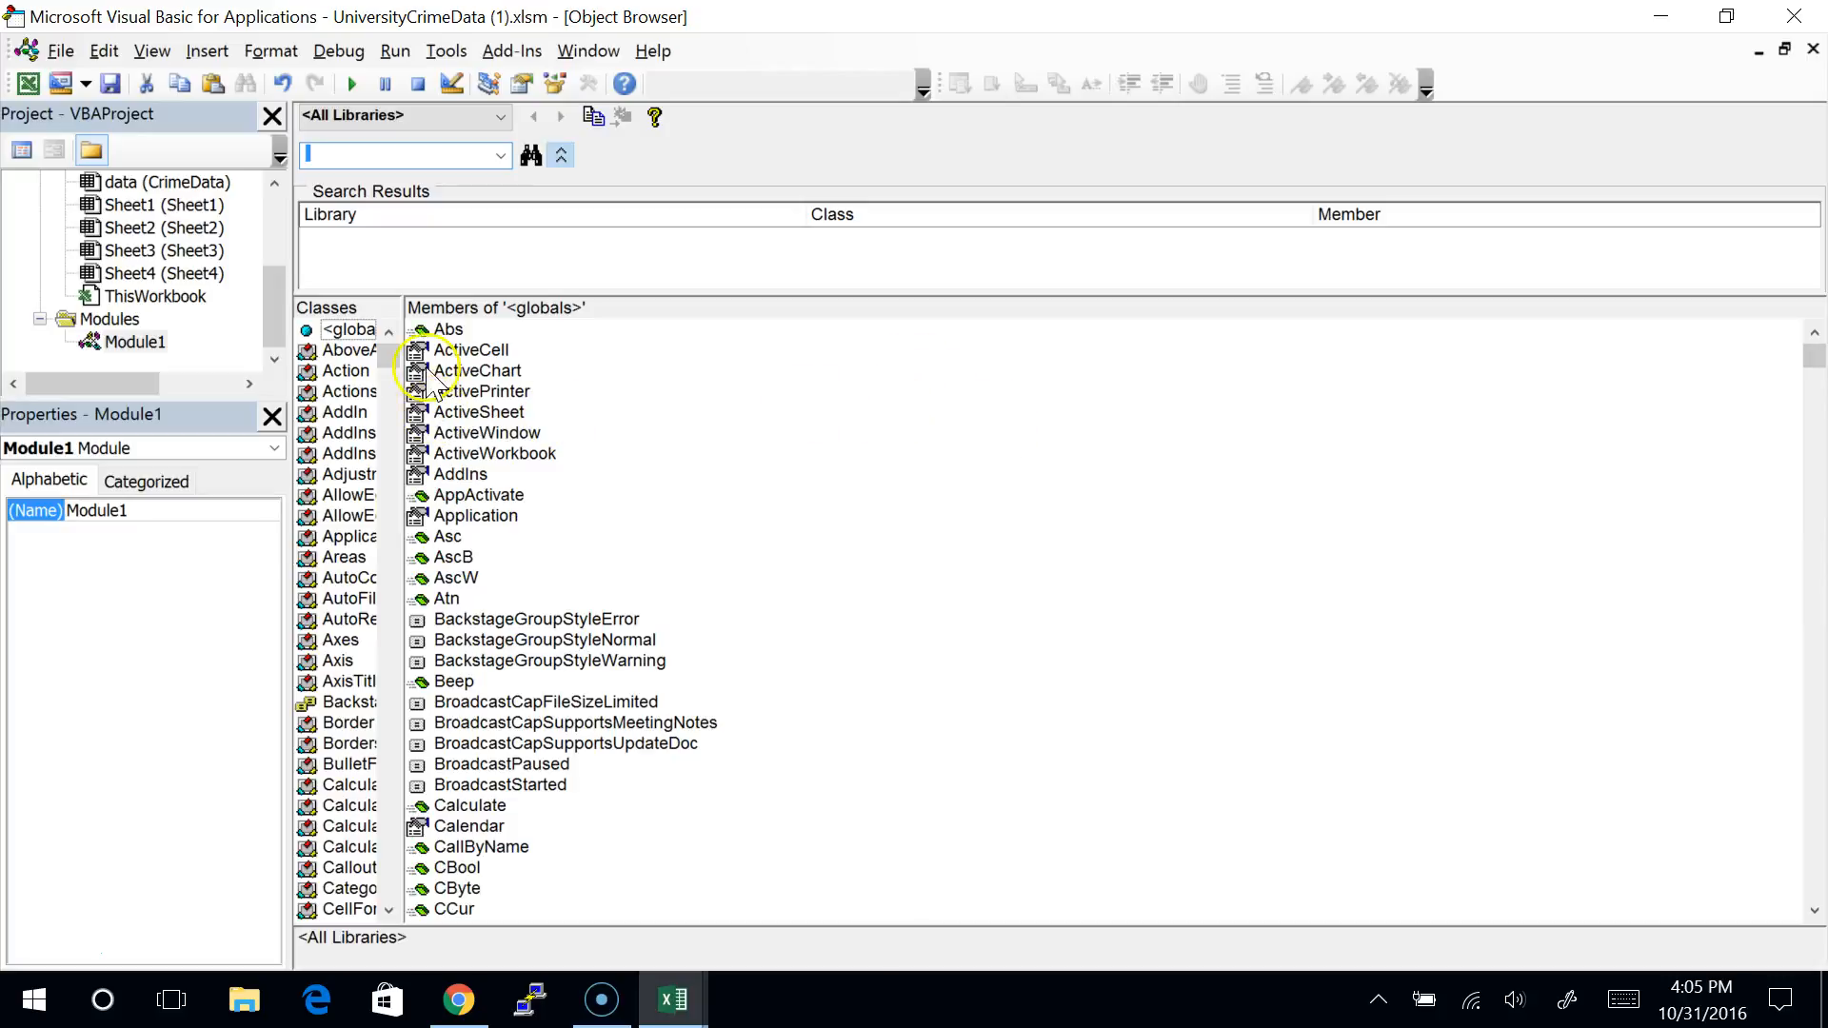
{"action": "left_click", "coordinate": [1812, 49]}
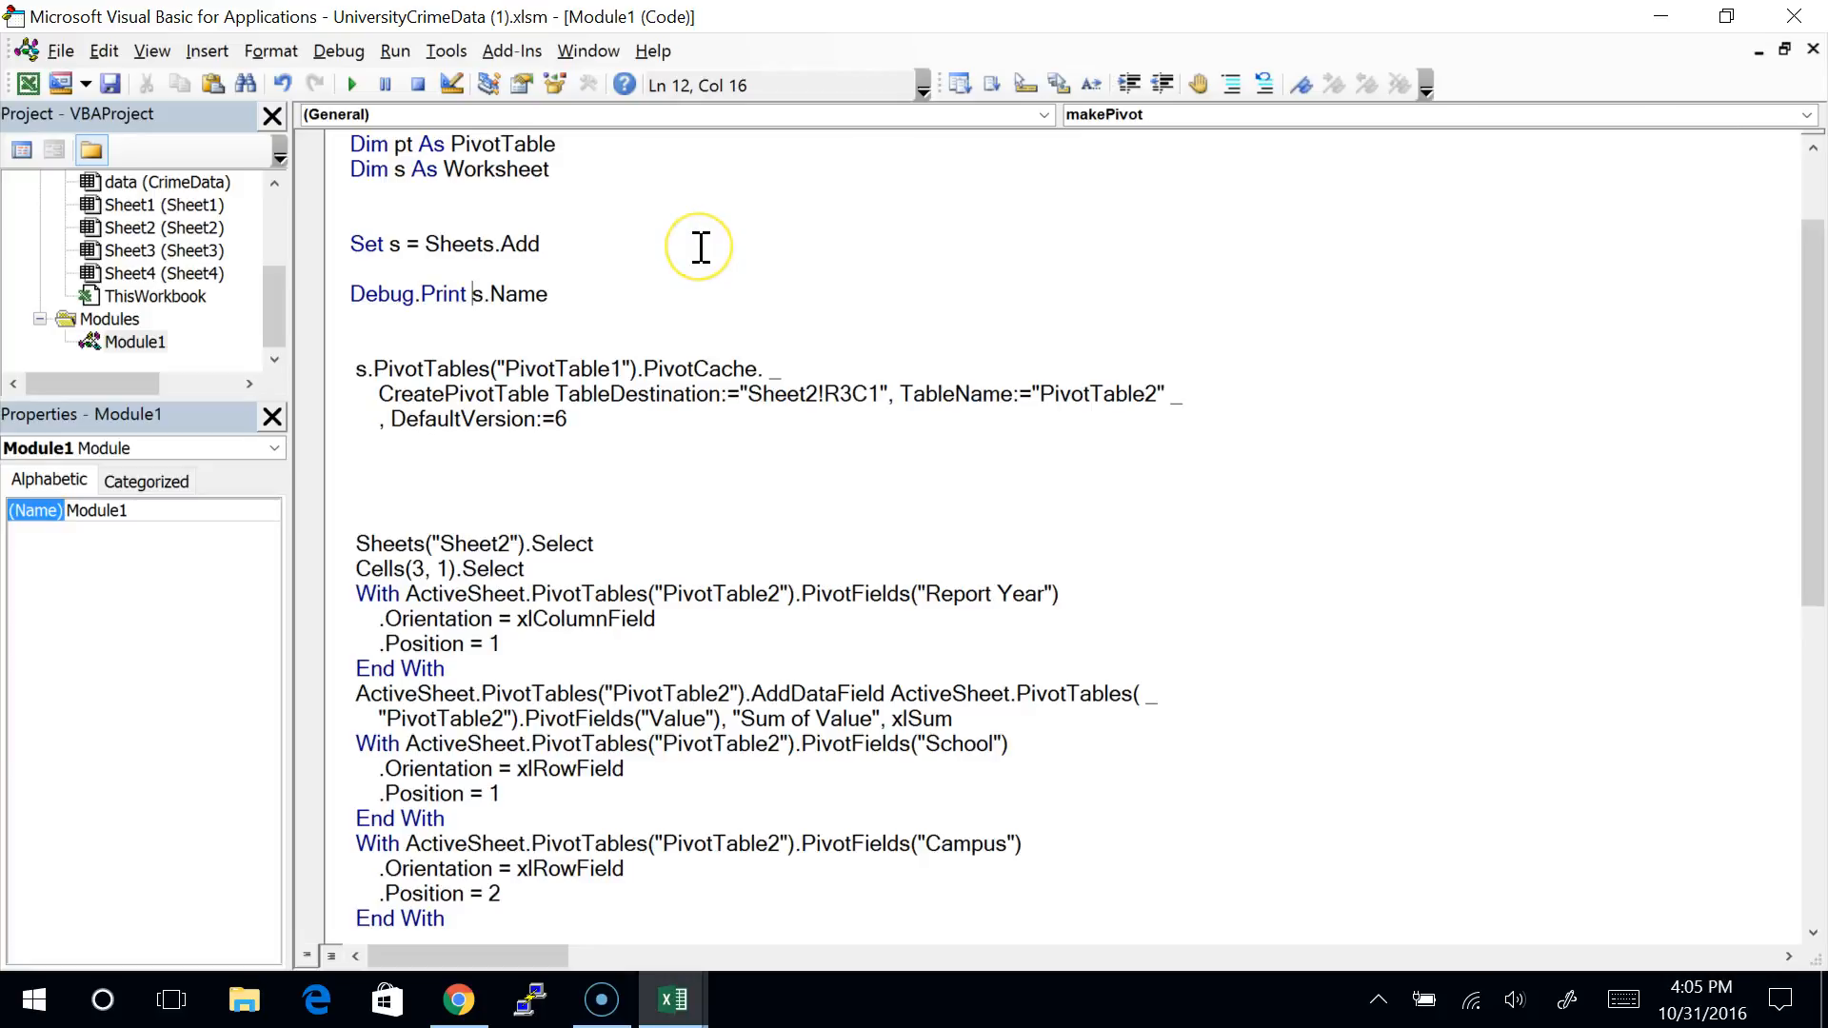
Step: Search the Object Browser for pivotcache and try to enlarge the search results area
{"action": "key", "text": "F2"}
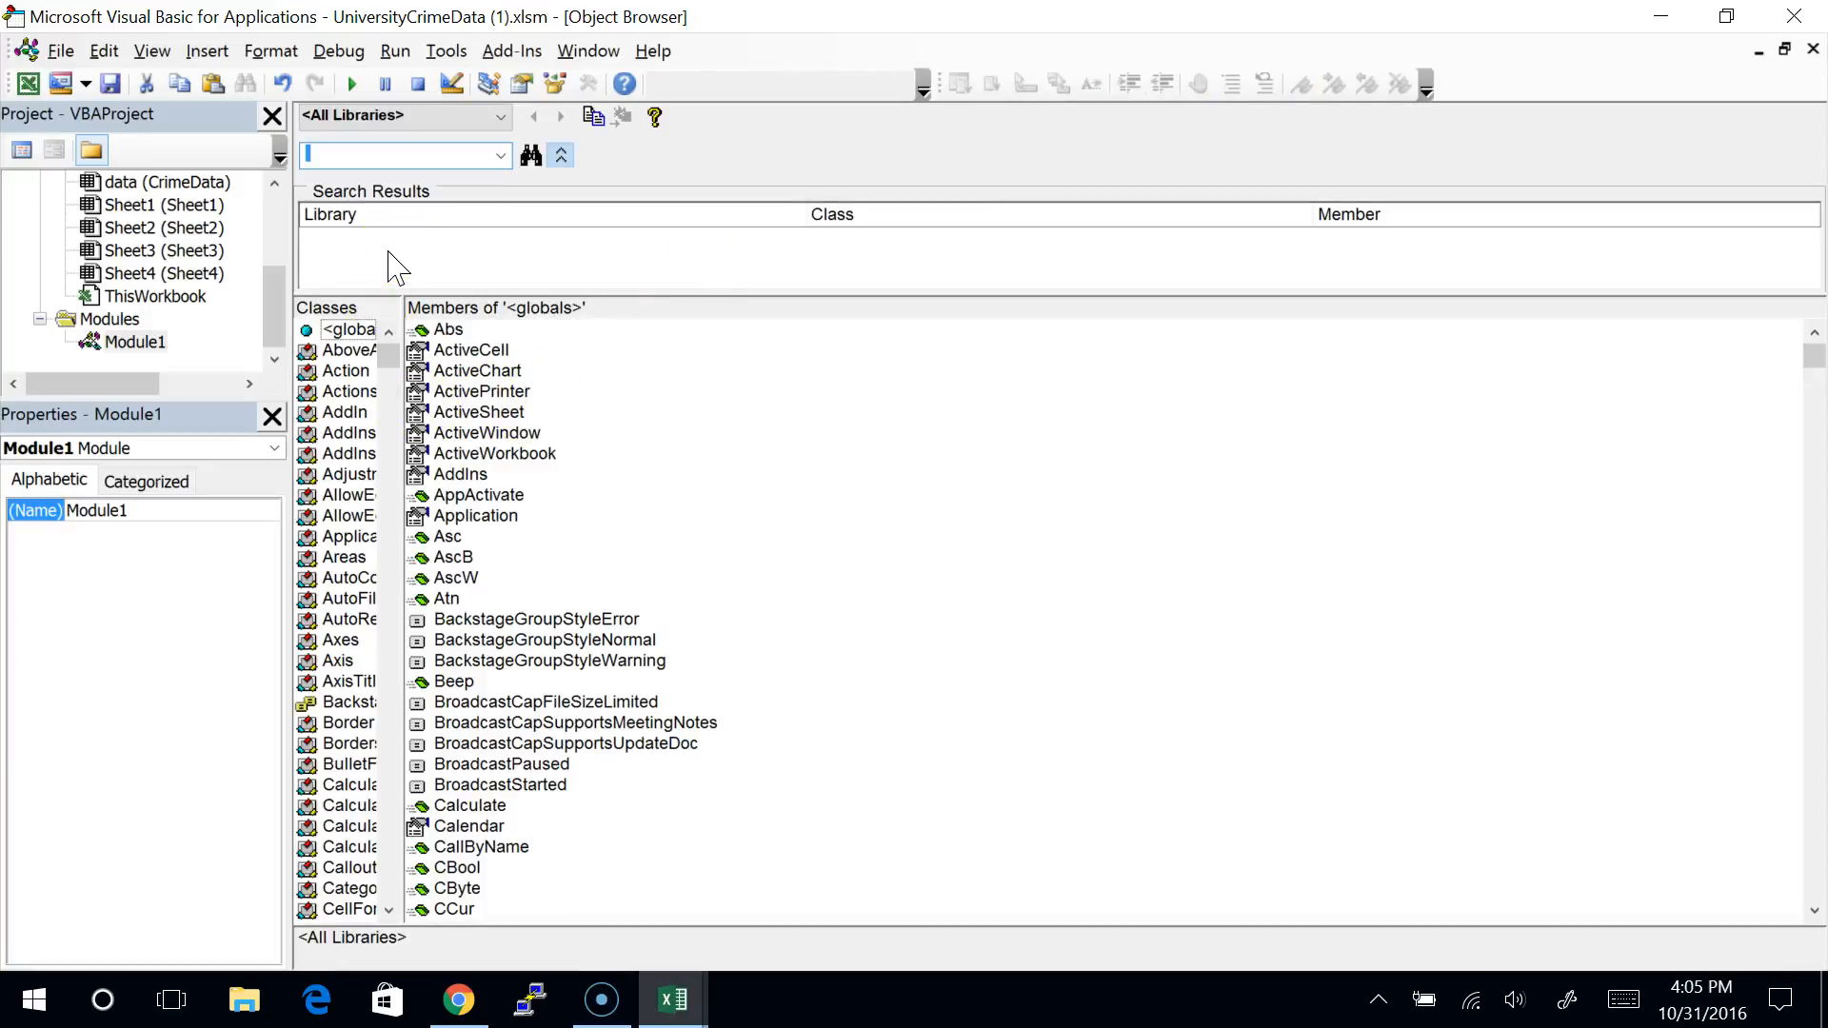
{"action": "type", "text": "pivotcache"}
{"action": "key", "text": "Return"}
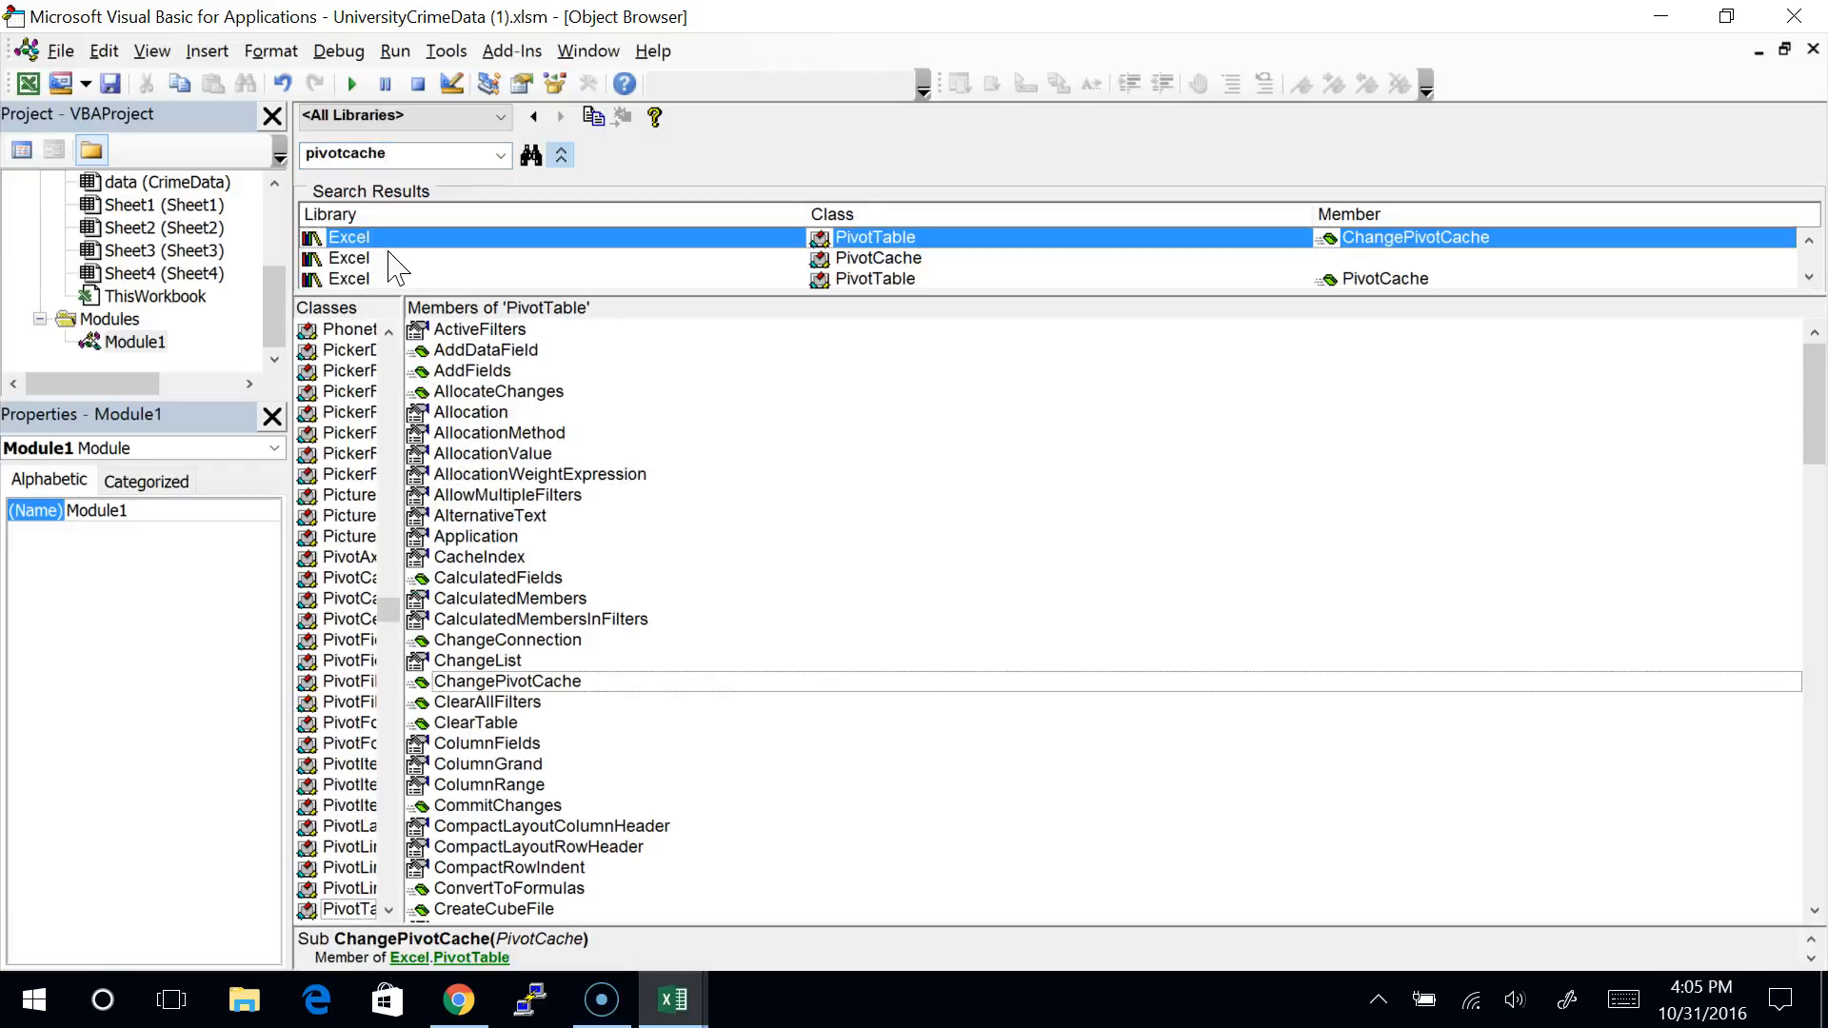
{"action": "left_click_drag", "start_coordinate": [551, 294], "coordinate": [1041, 451]}
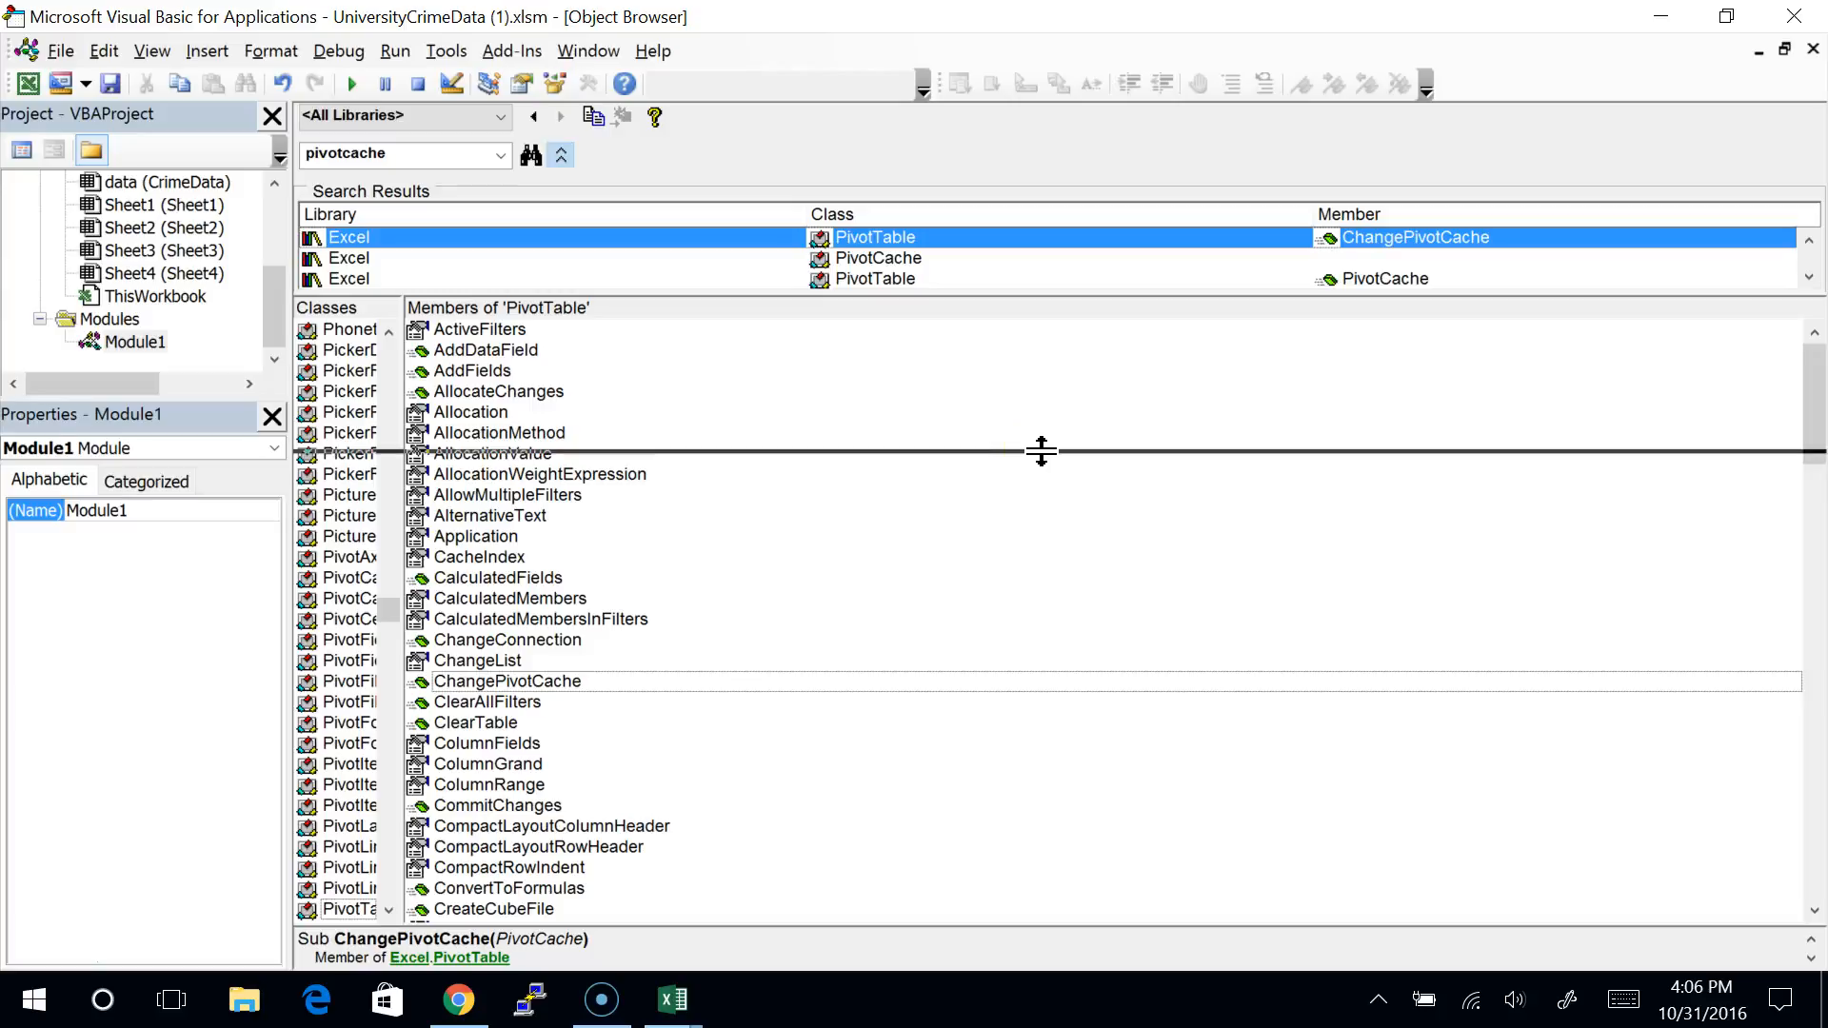
{"action": "left_click_drag", "start_coordinate": [1040, 451], "coordinate": [1719, 145]}
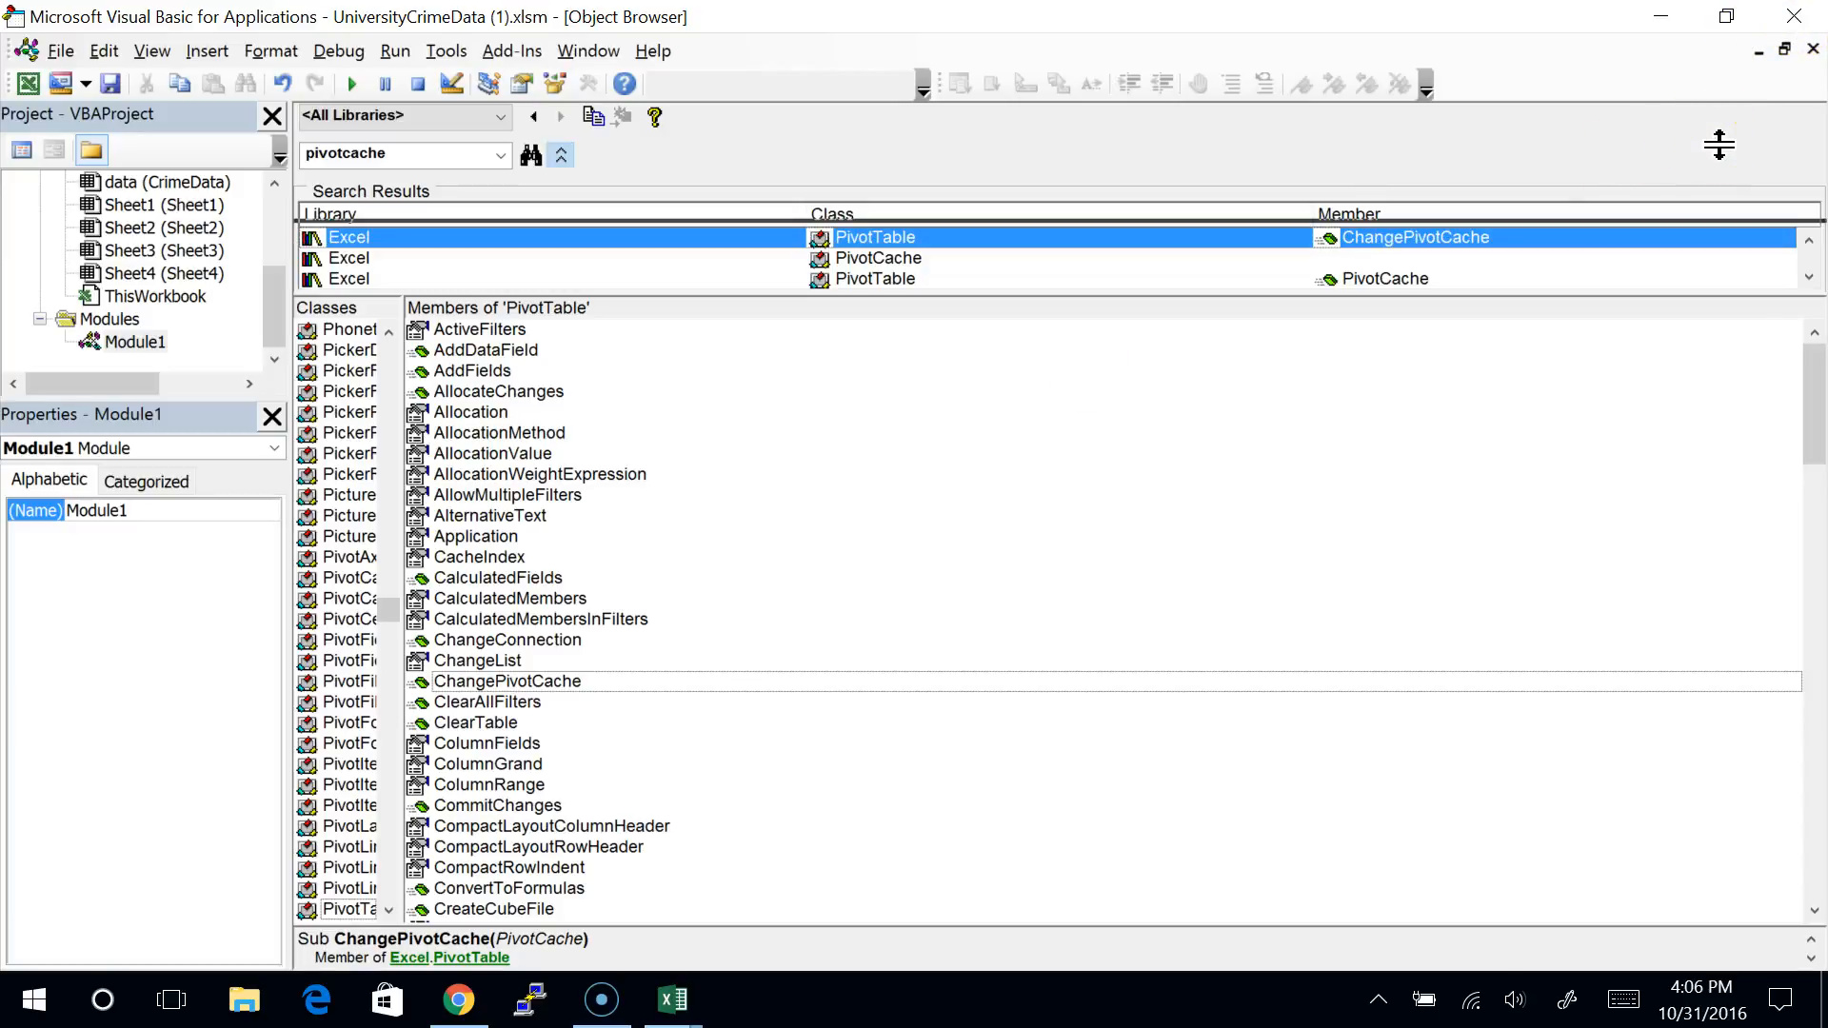
Step: Force the unresponsive Microsoft Excel process to end with Task Manager, and close Task Manager
{"action": "key", "text": "ctrl+shift+Escape"}
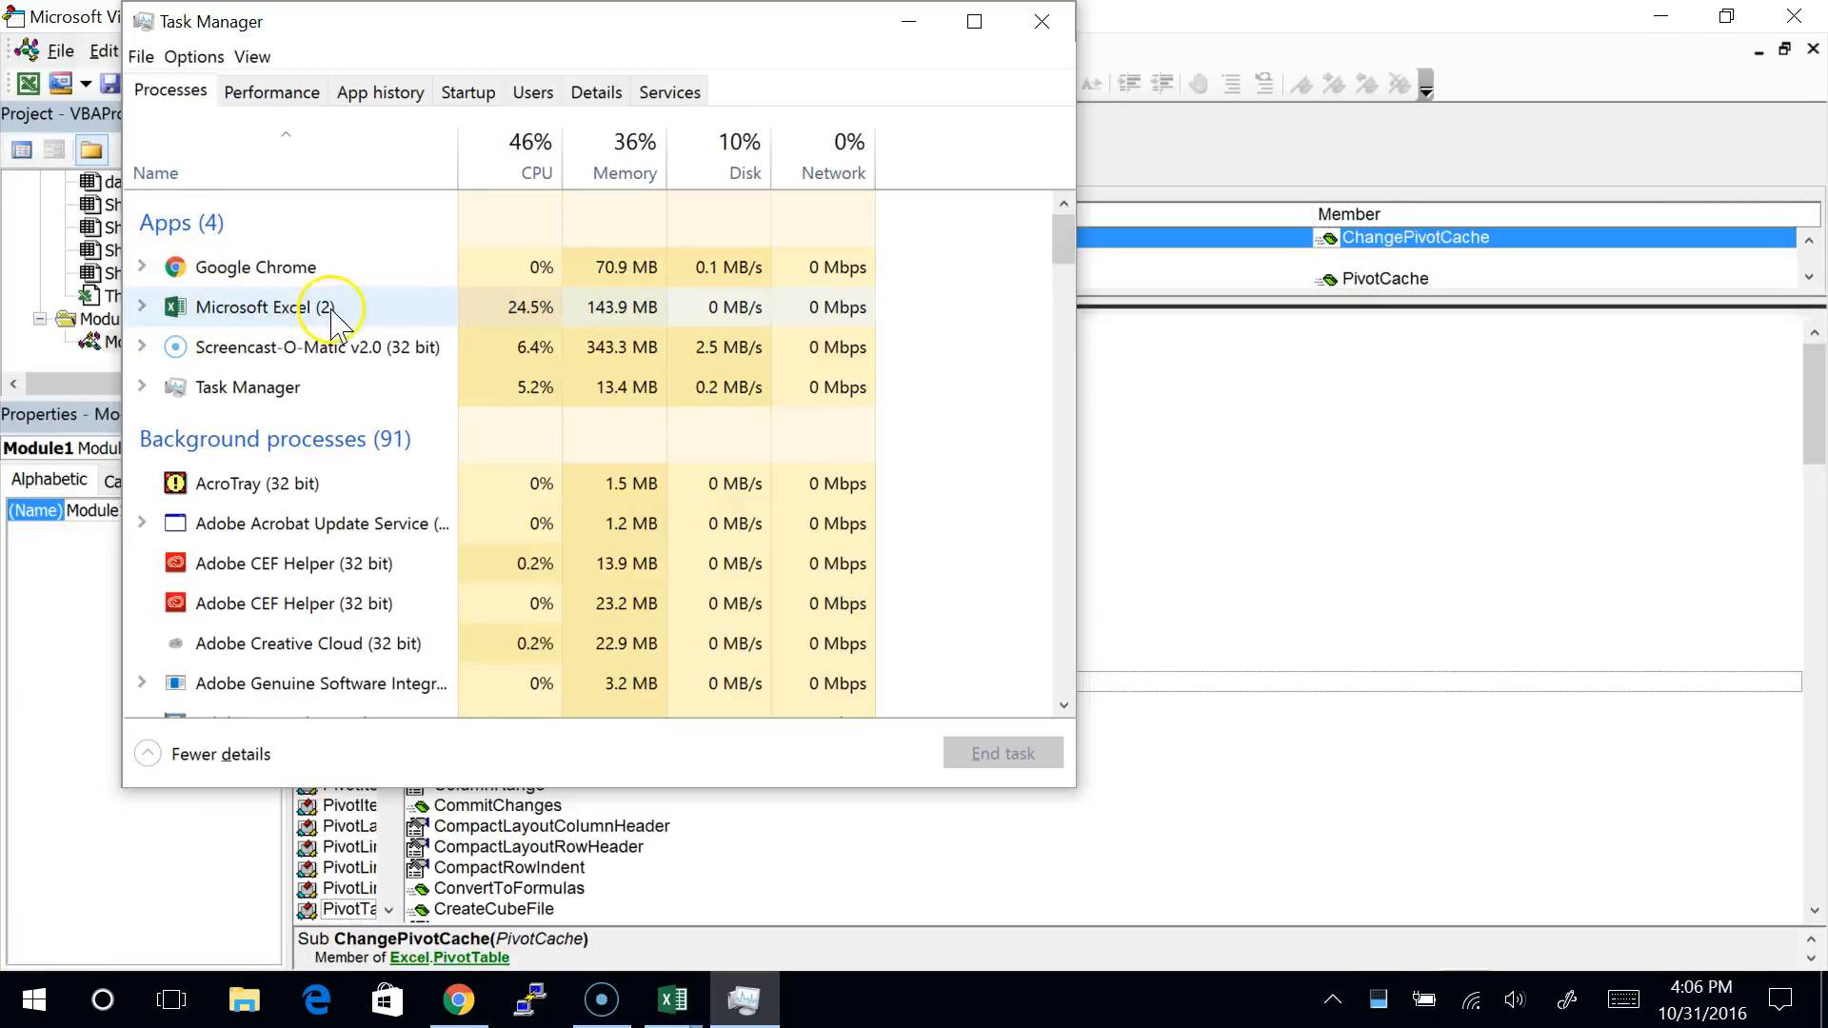
{"action": "left_click", "coordinate": [257, 319]}
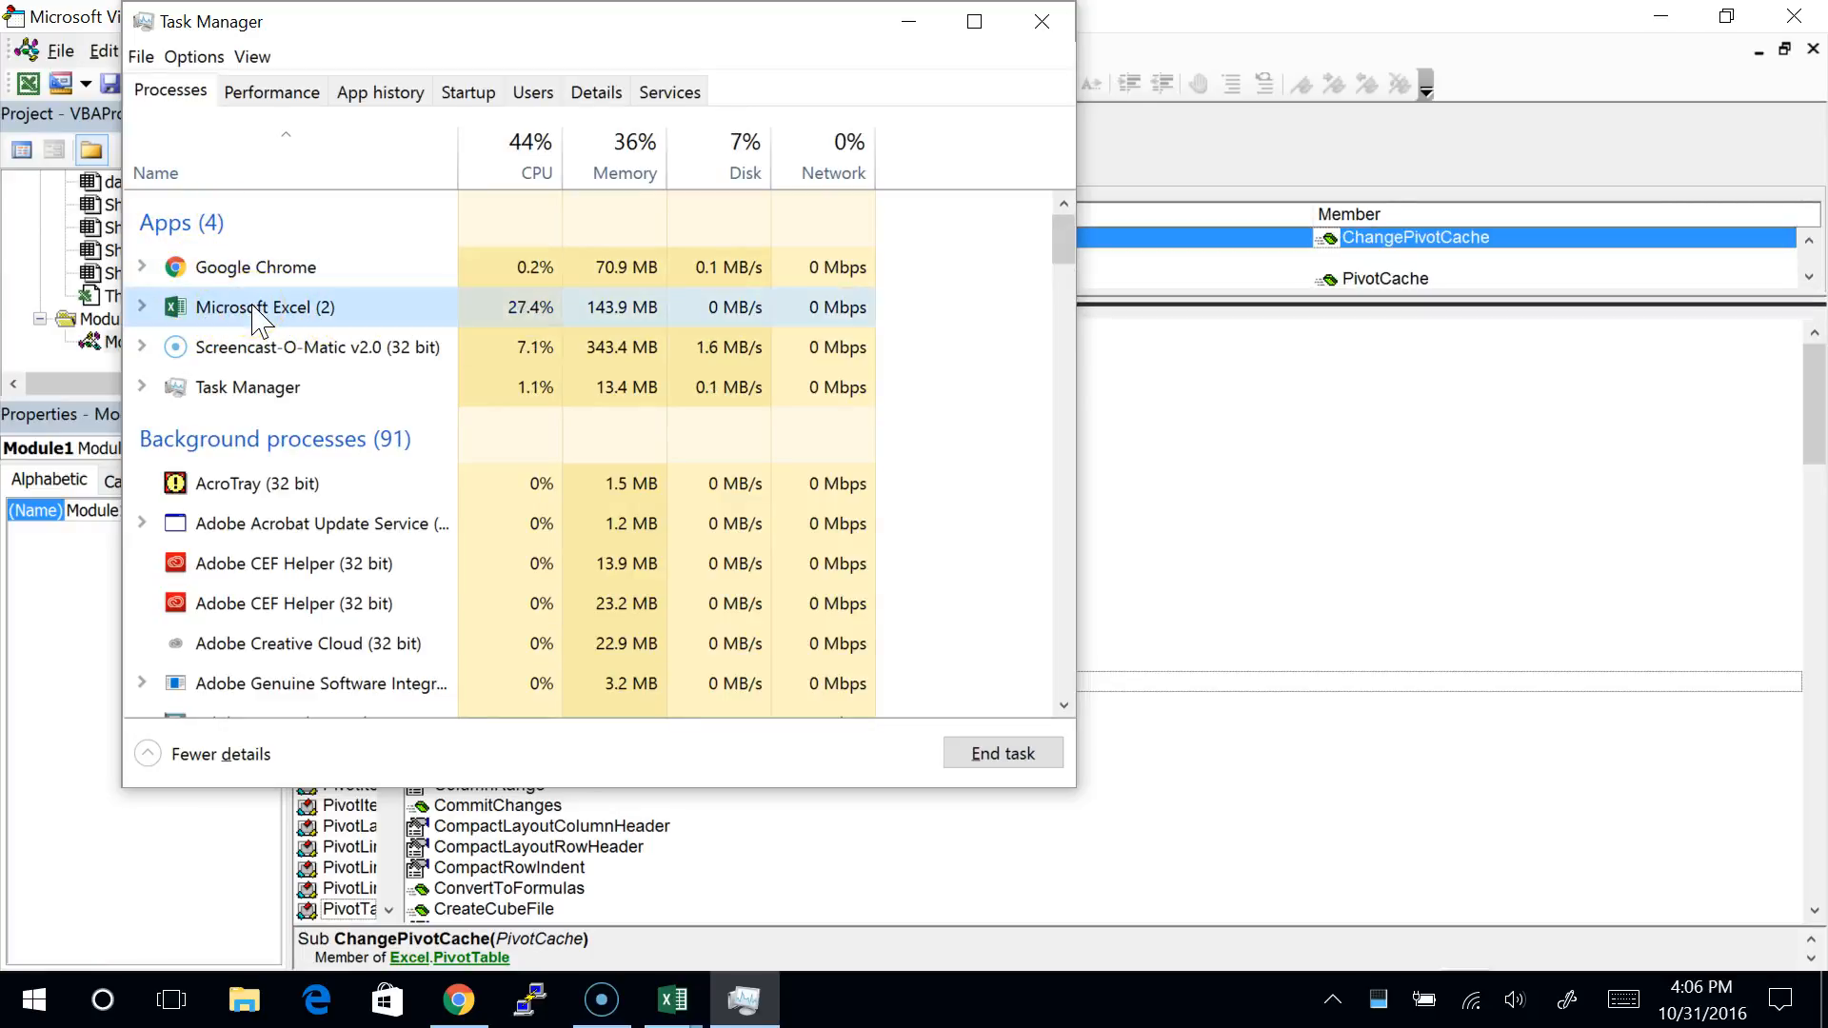
{"action": "left_click", "coordinate": [1000, 762]}
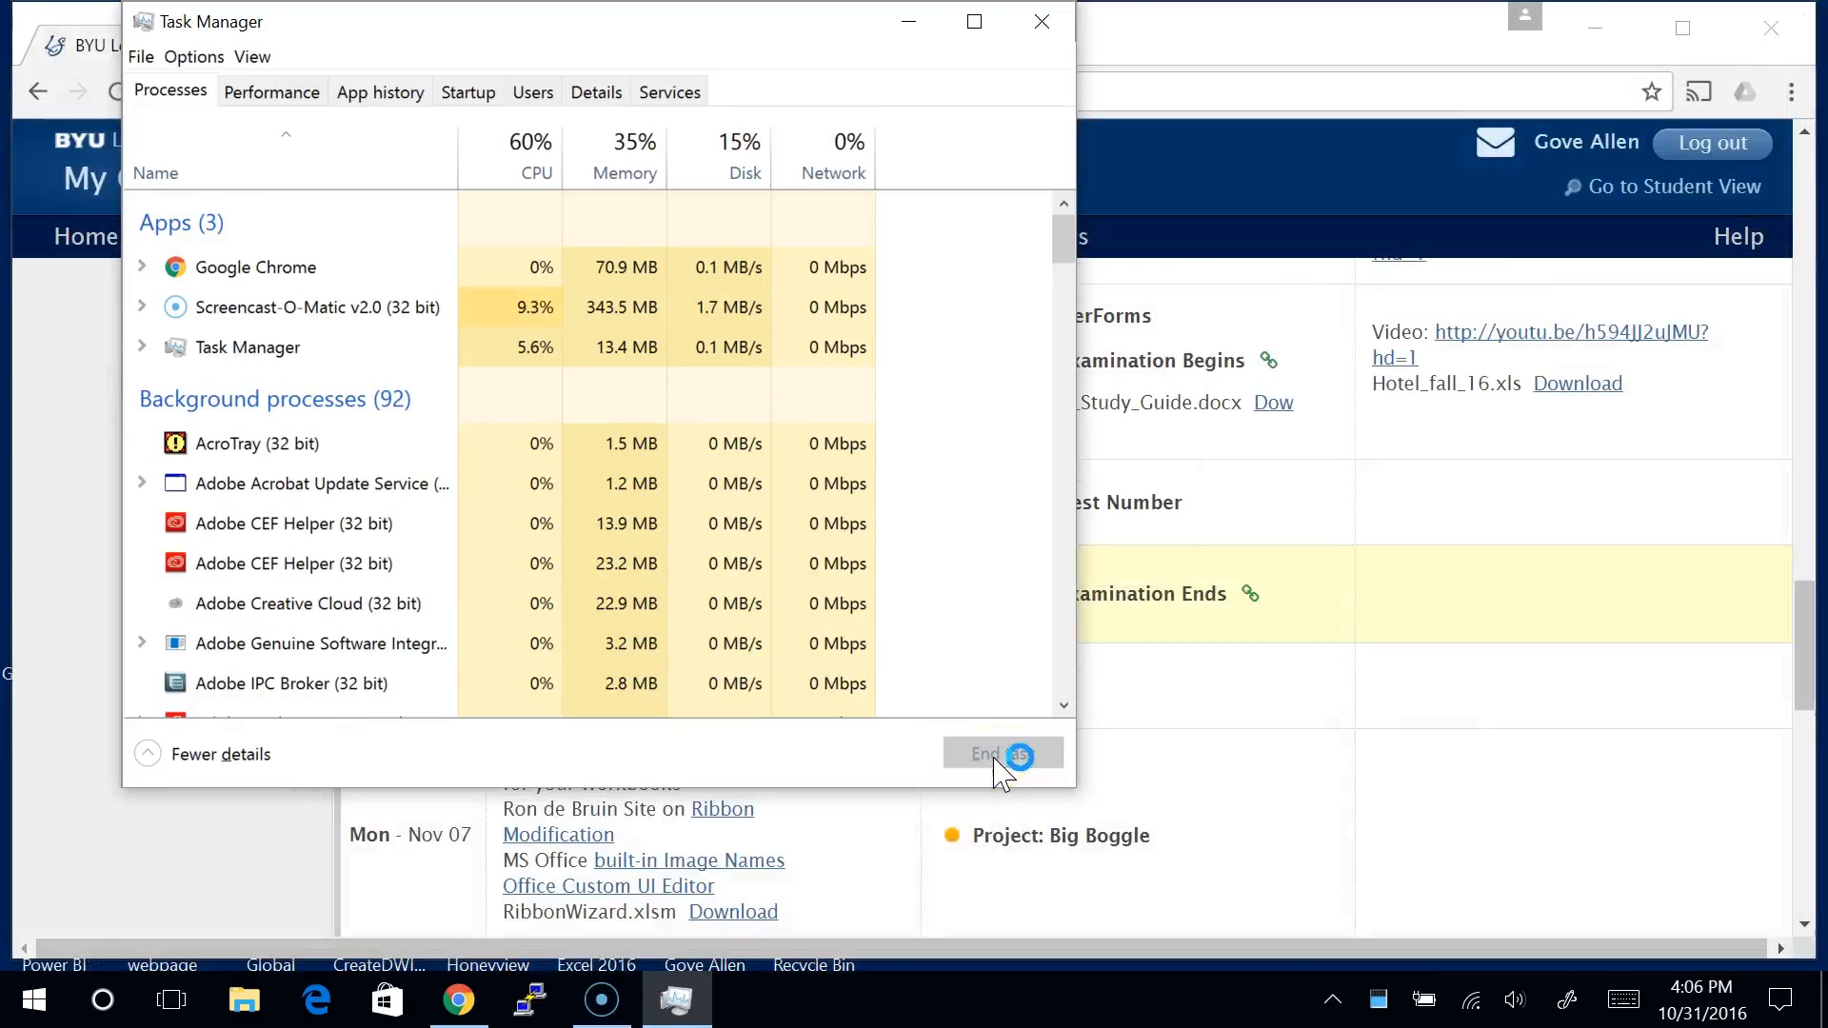
{"action": "left_click", "coordinate": [1044, 21]}
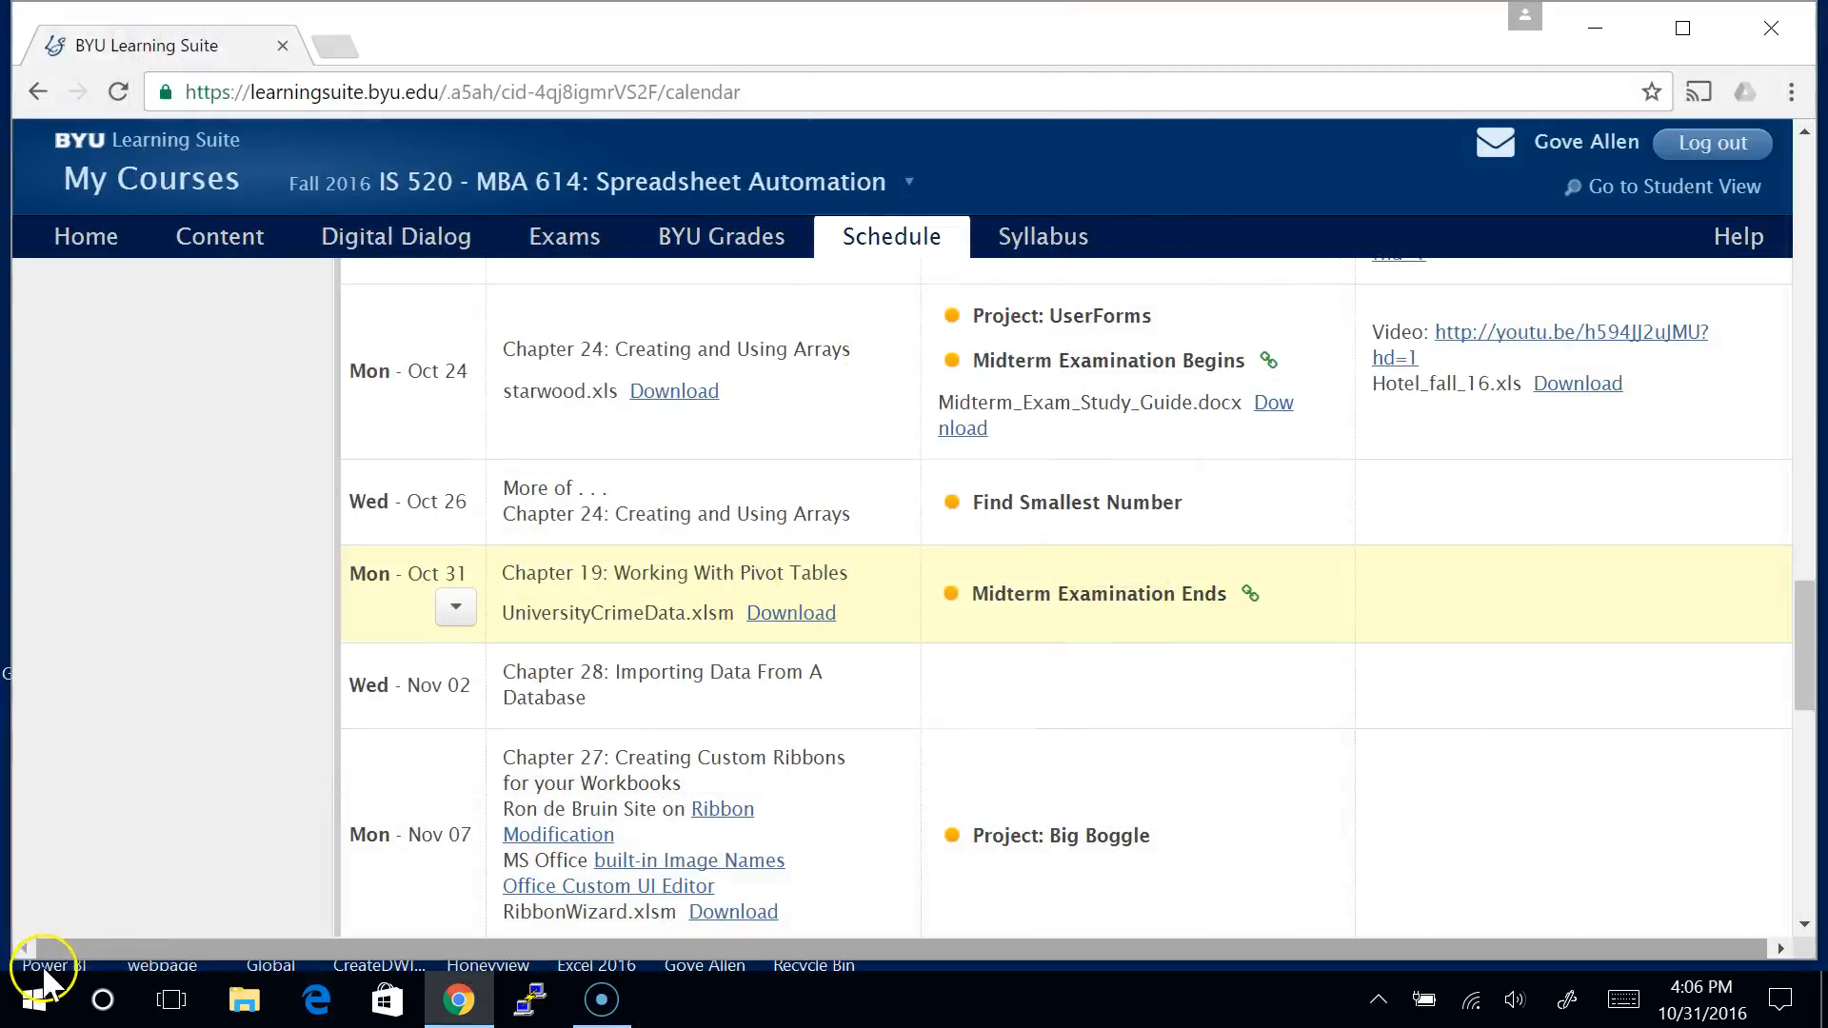
Step: Restart Excel 2016, show the recovered files and open the autosaved version of UniversityCrimeData (1)
{"action": "left_click", "coordinate": [29, 997]}
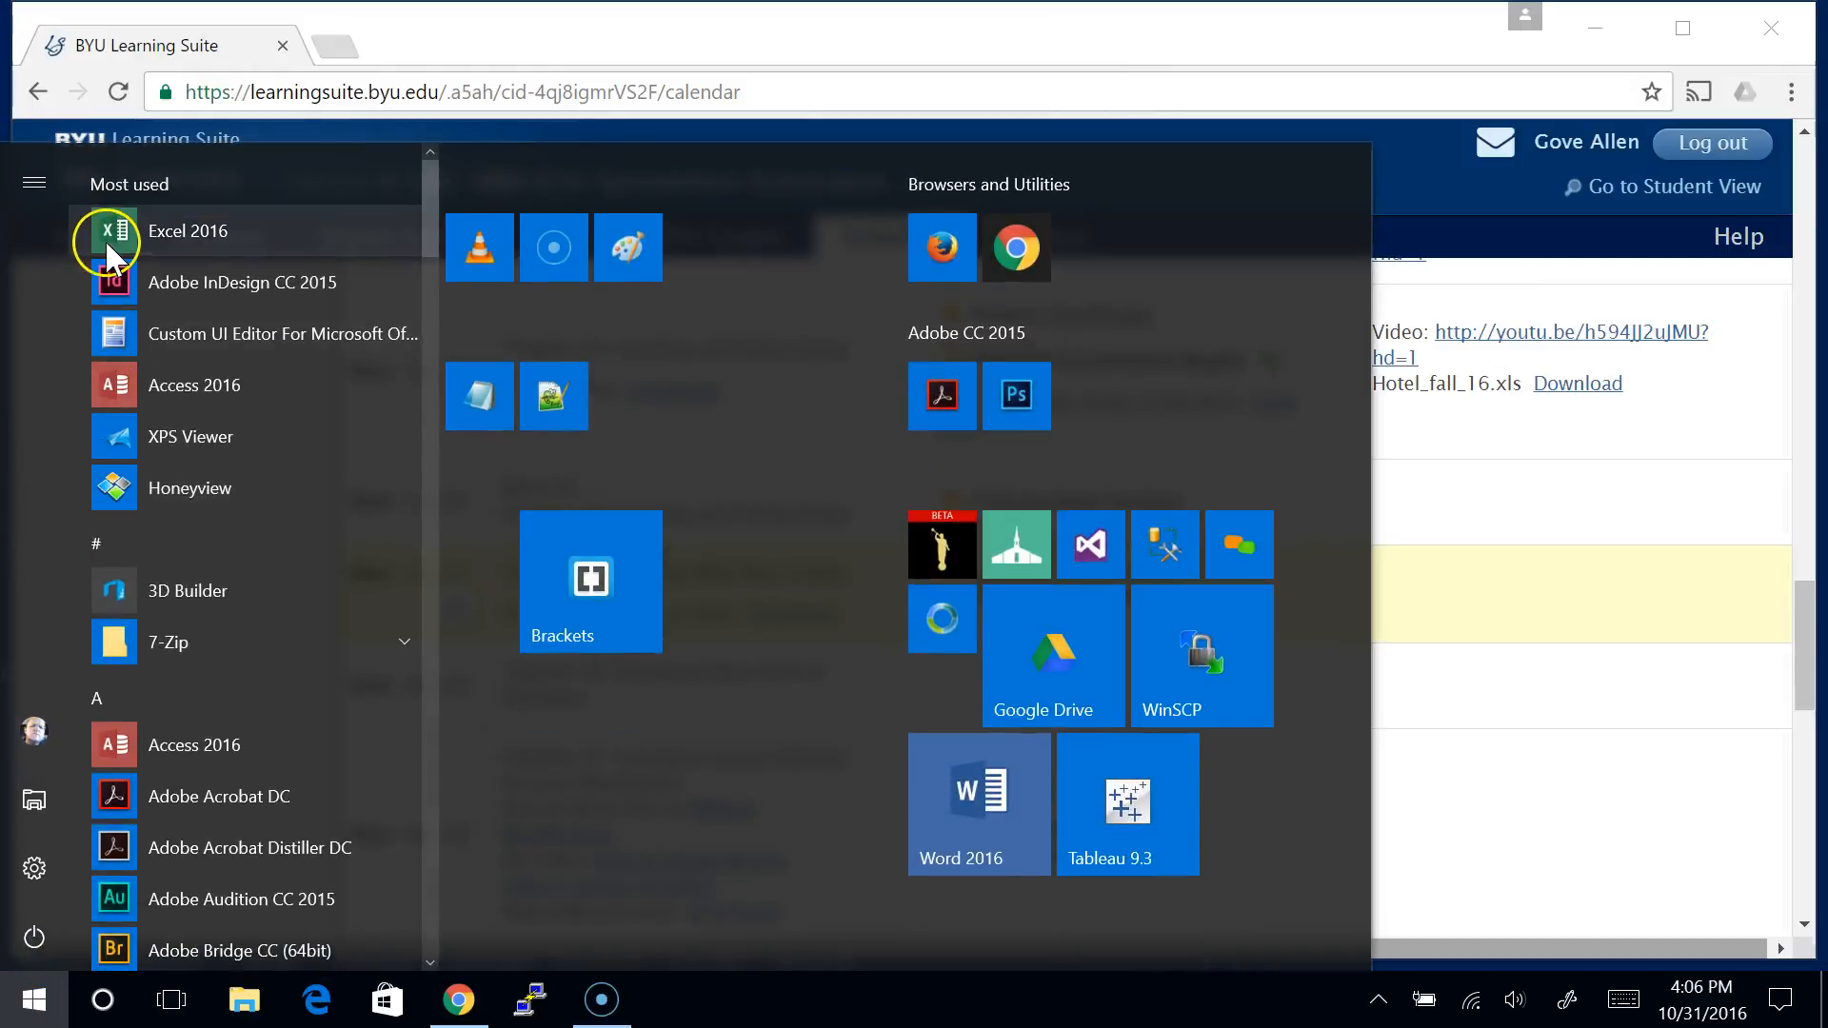
{"action": "left_click", "coordinate": [196, 238]}
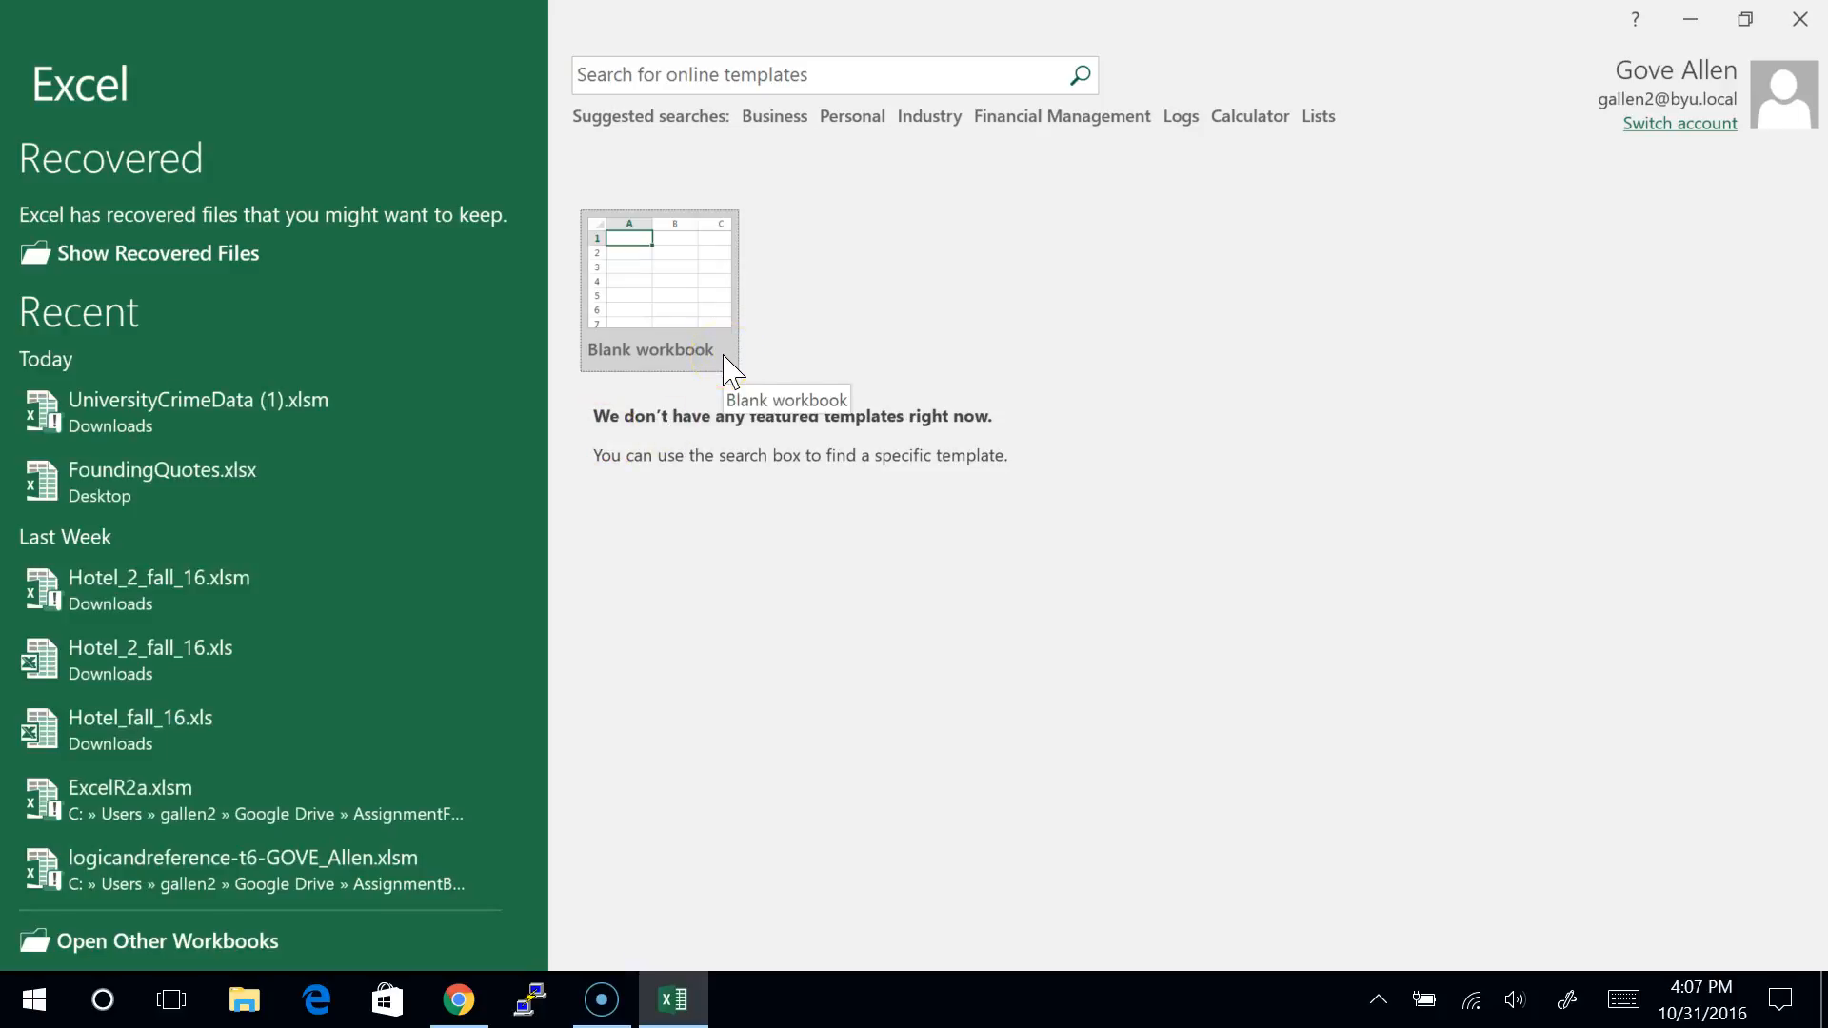
{"action": "left_click", "coordinate": [653, 302]}
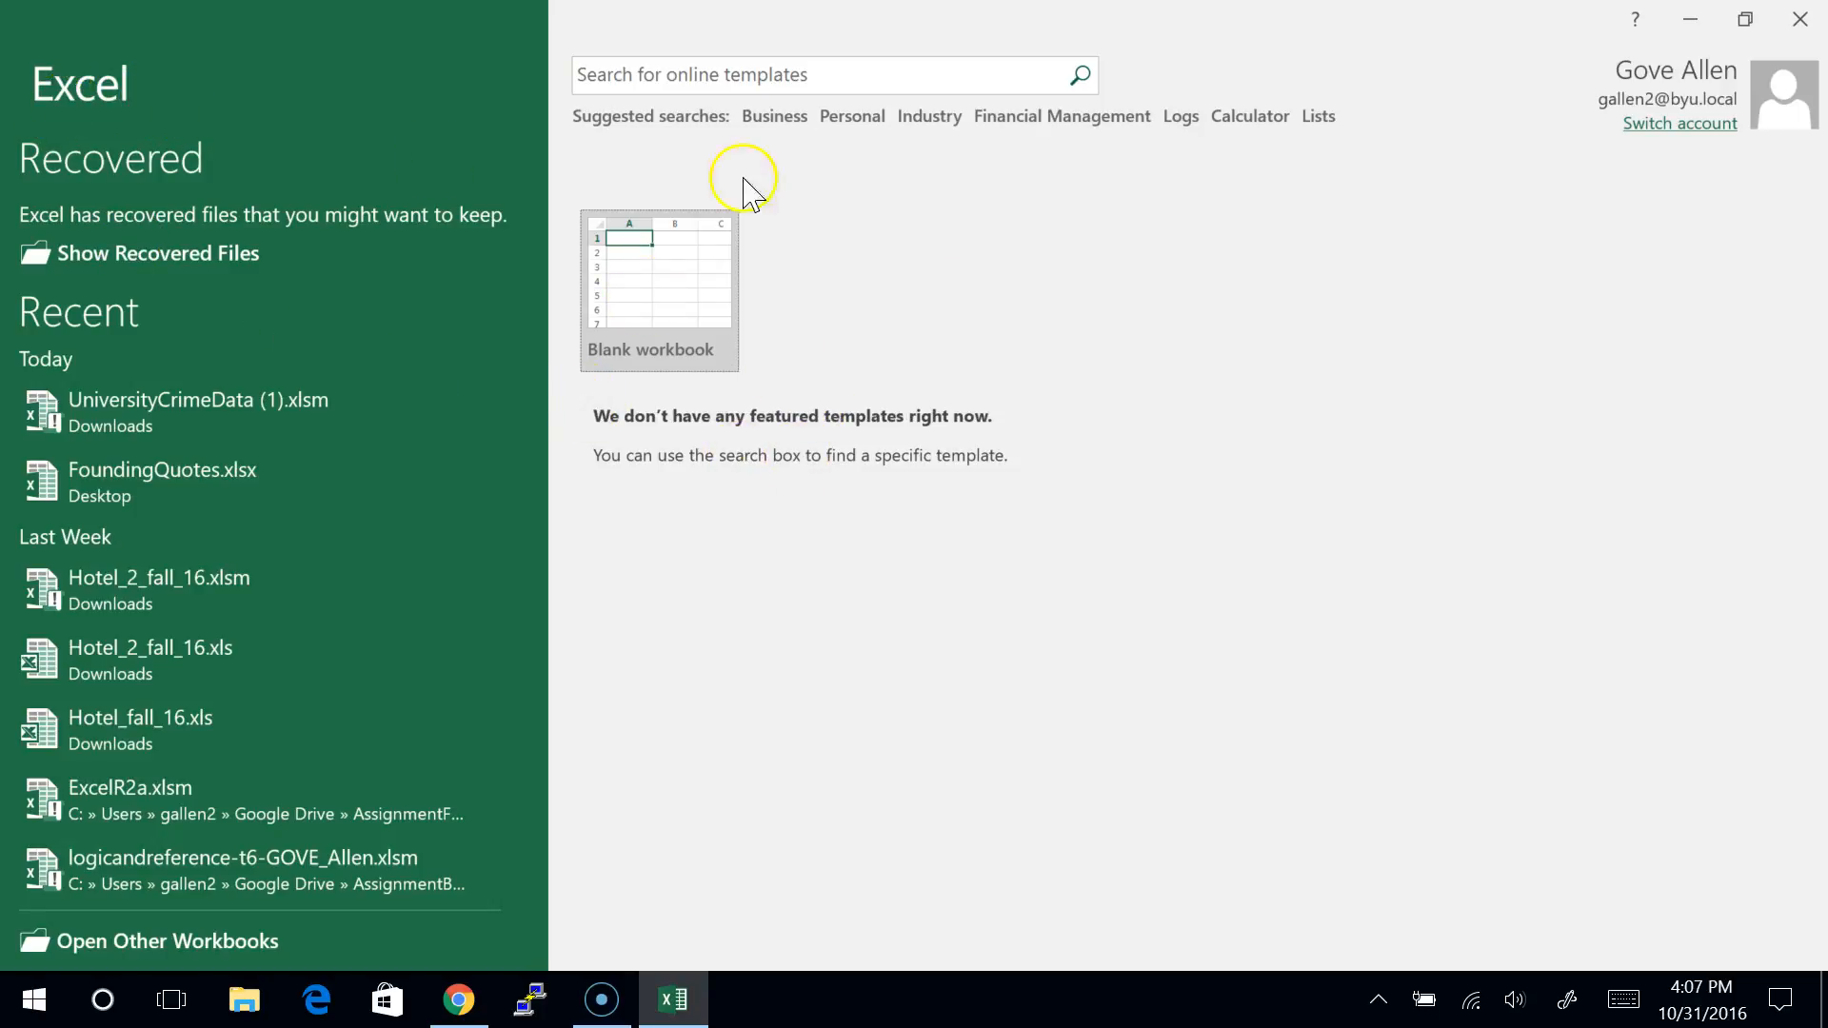
{"action": "left_click", "coordinate": [659, 306]}
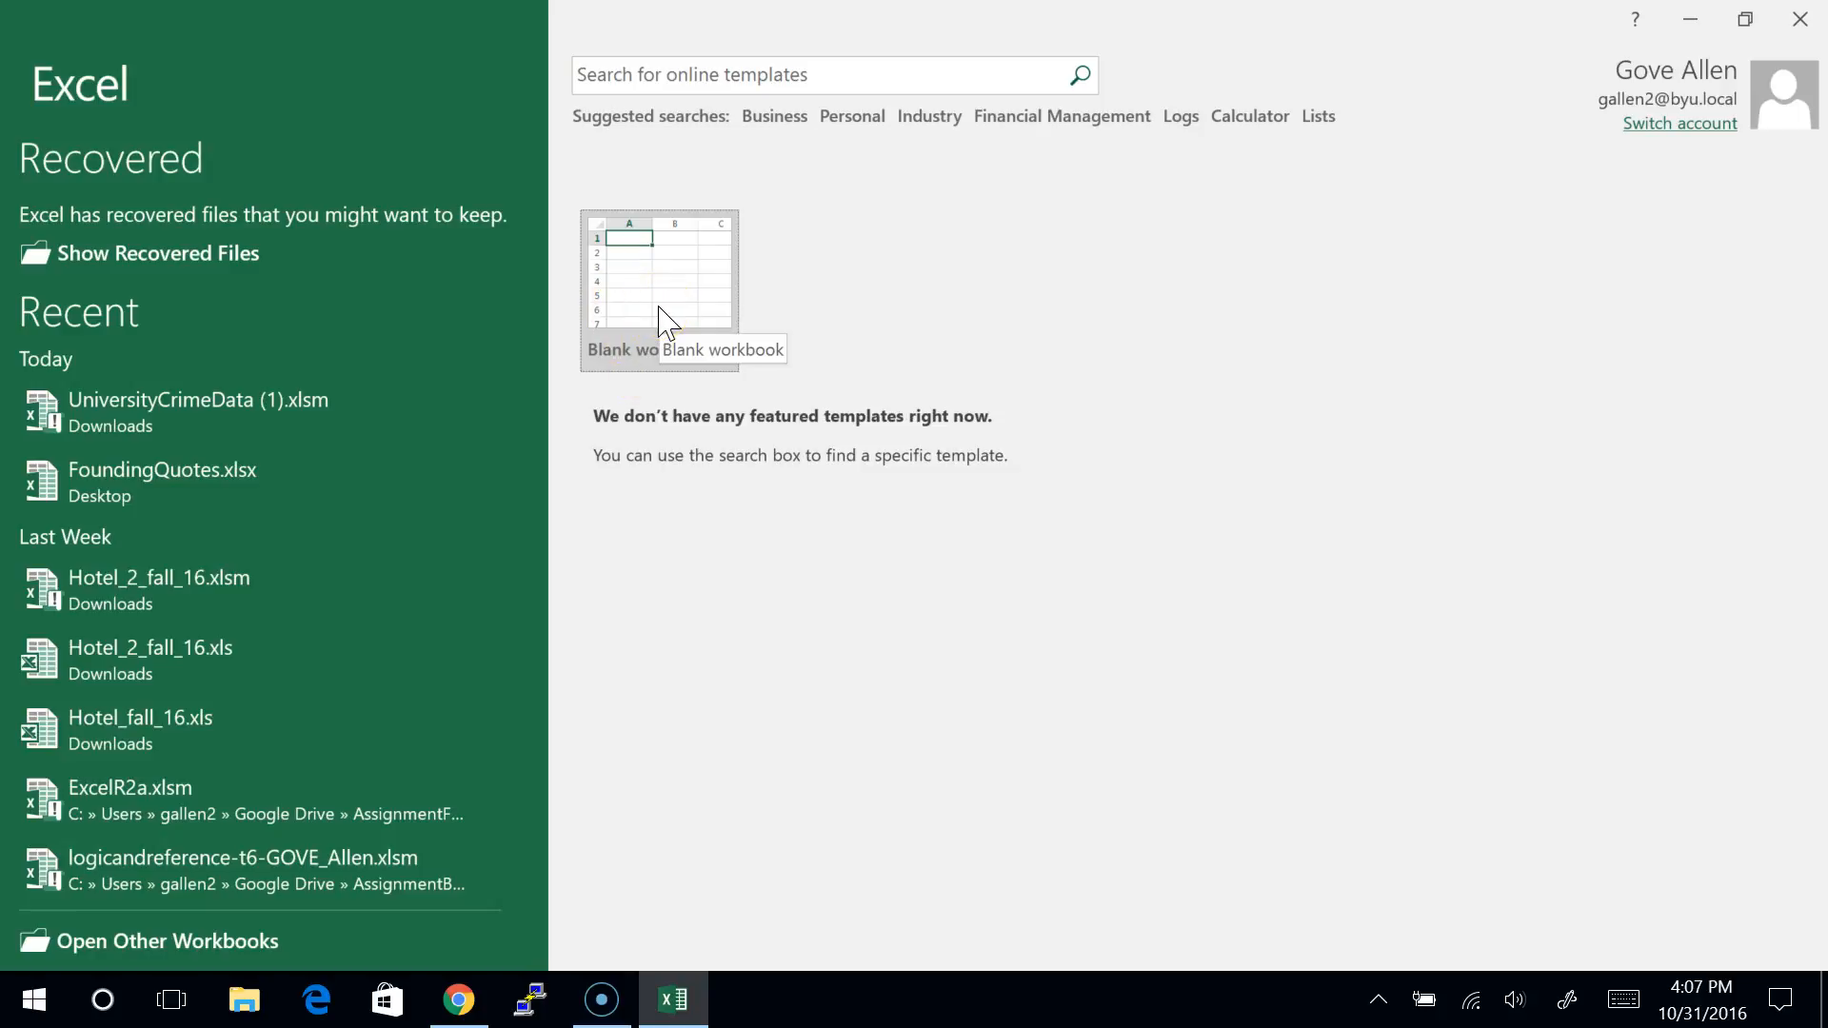
{"action": "left_click", "coordinate": [82, 255]}
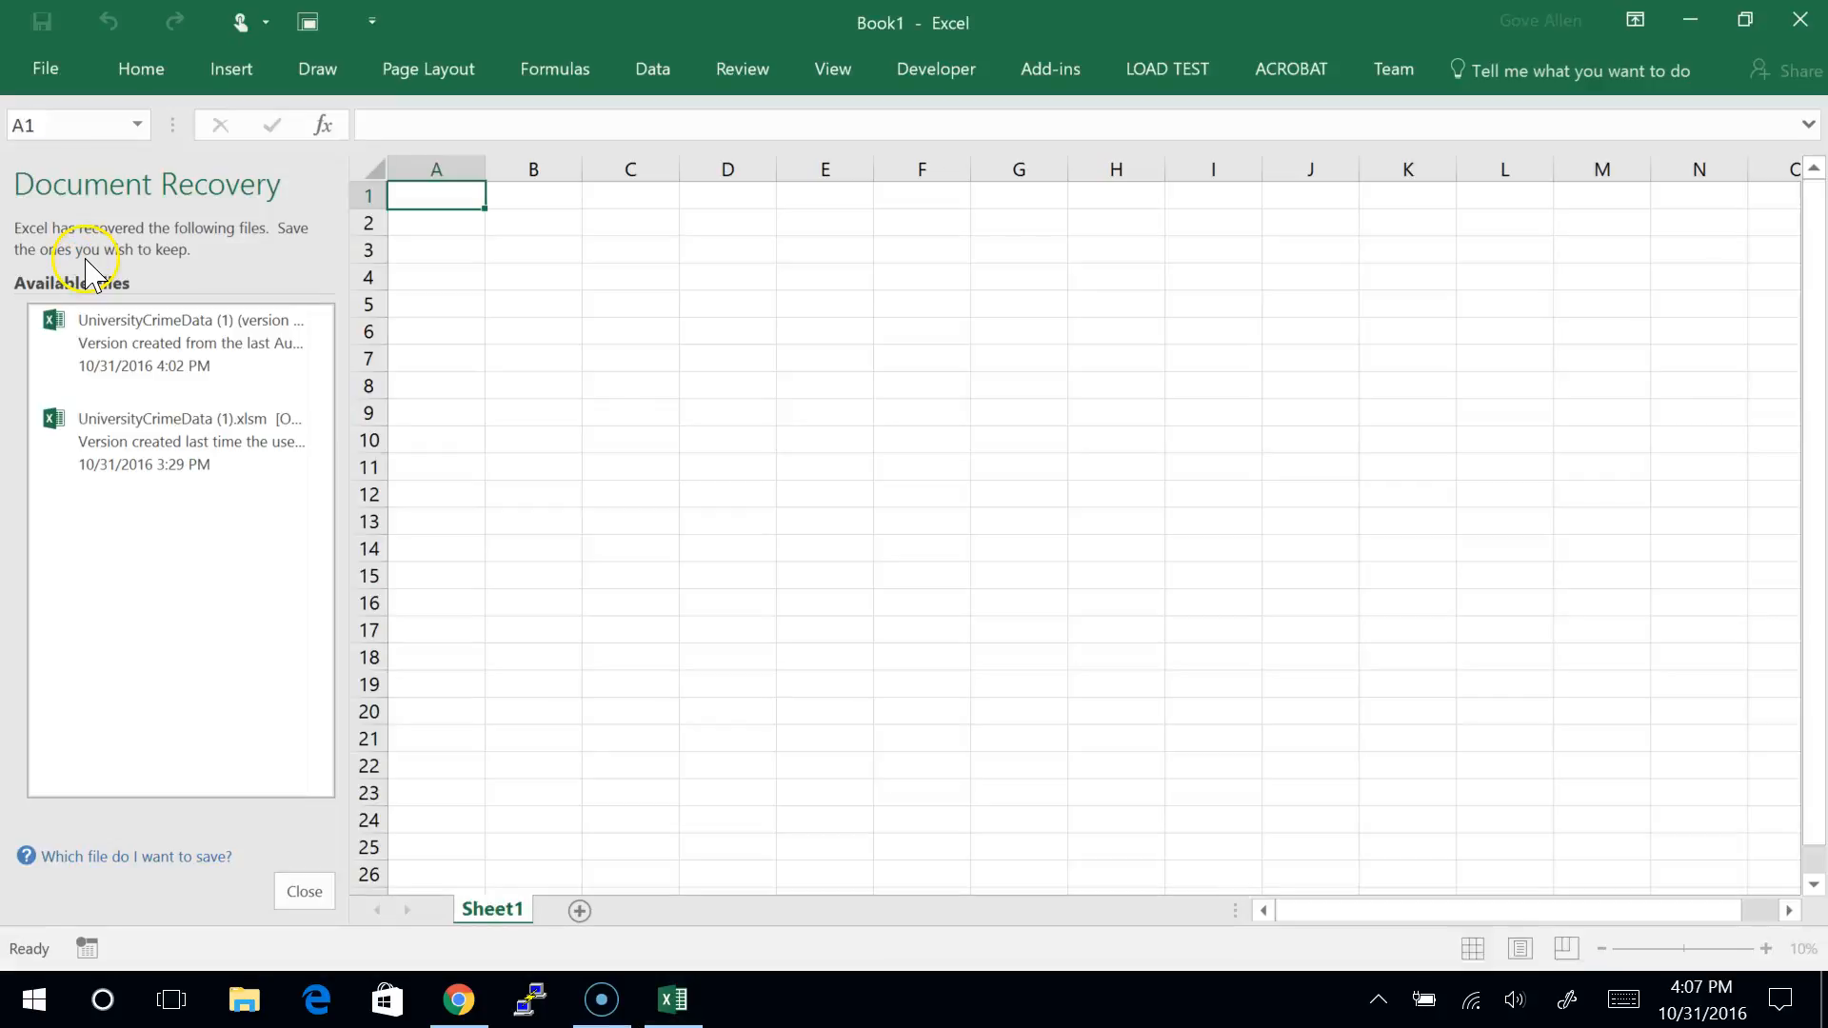
{"action": "left_click", "coordinate": [184, 349]}
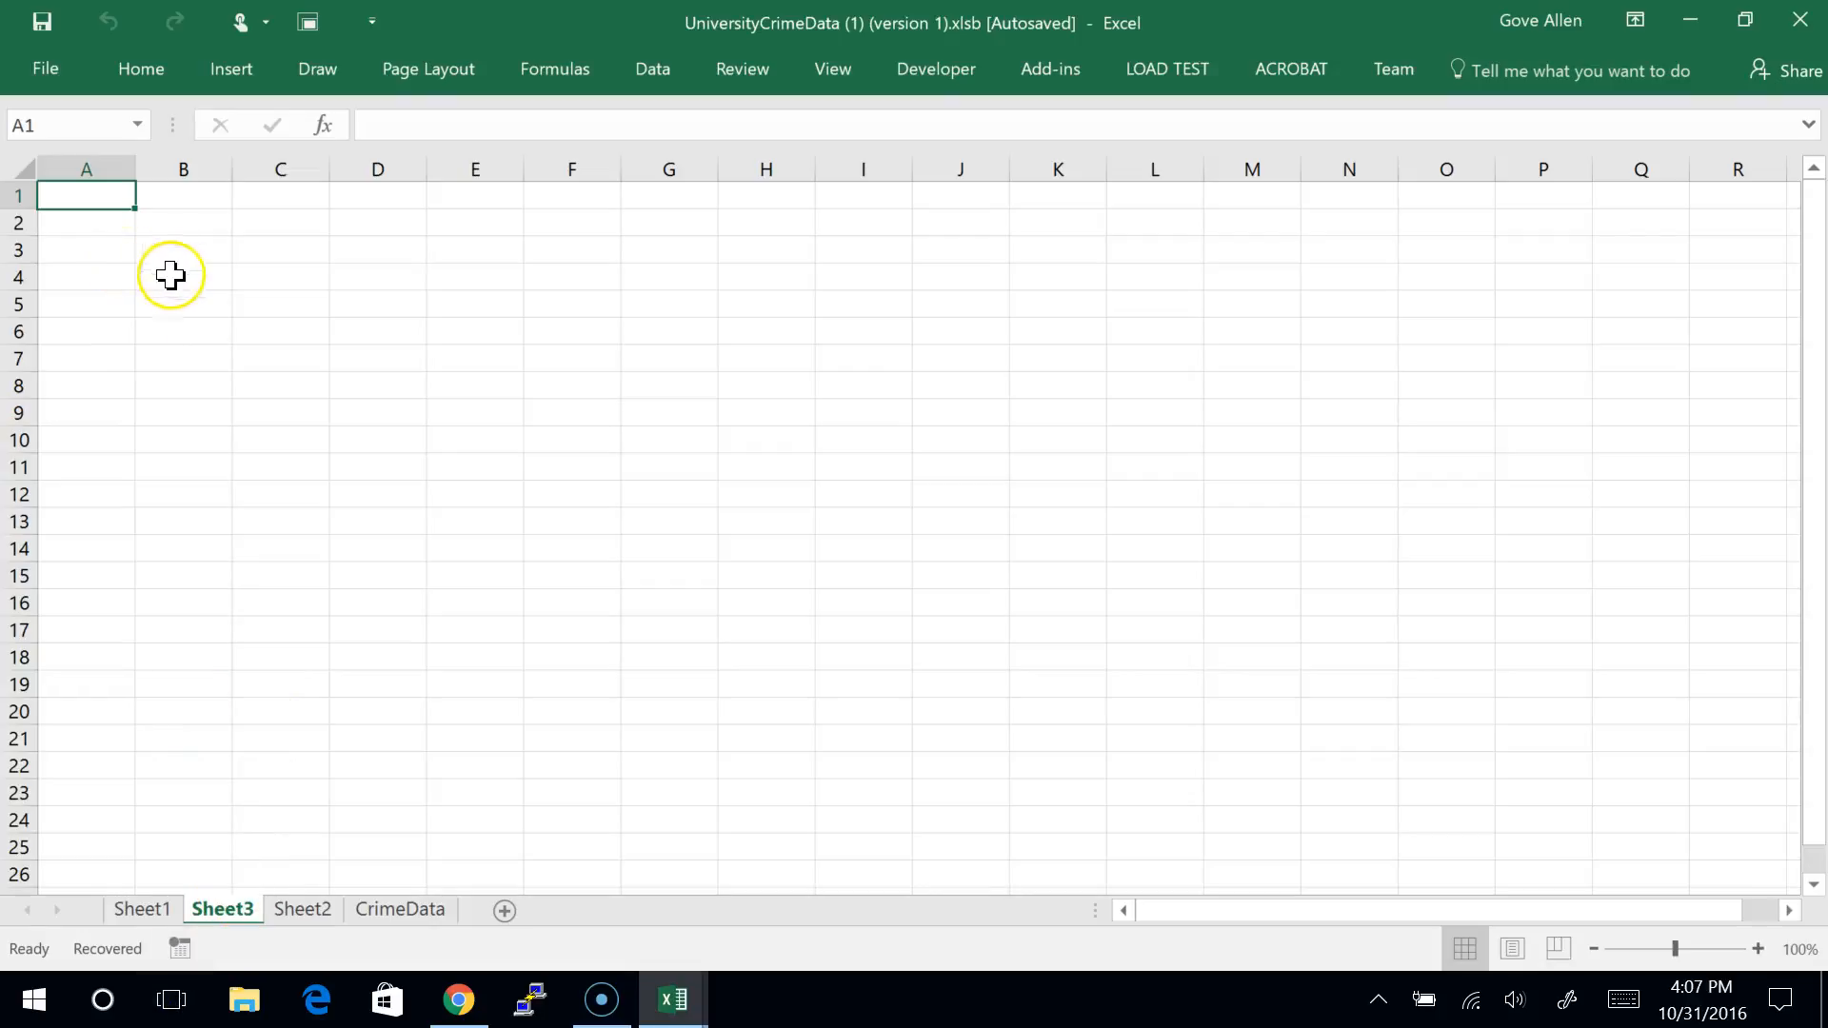
Step: Create a new blank workbook and start recording a macro in it
{"action": "key", "text": "alt"}
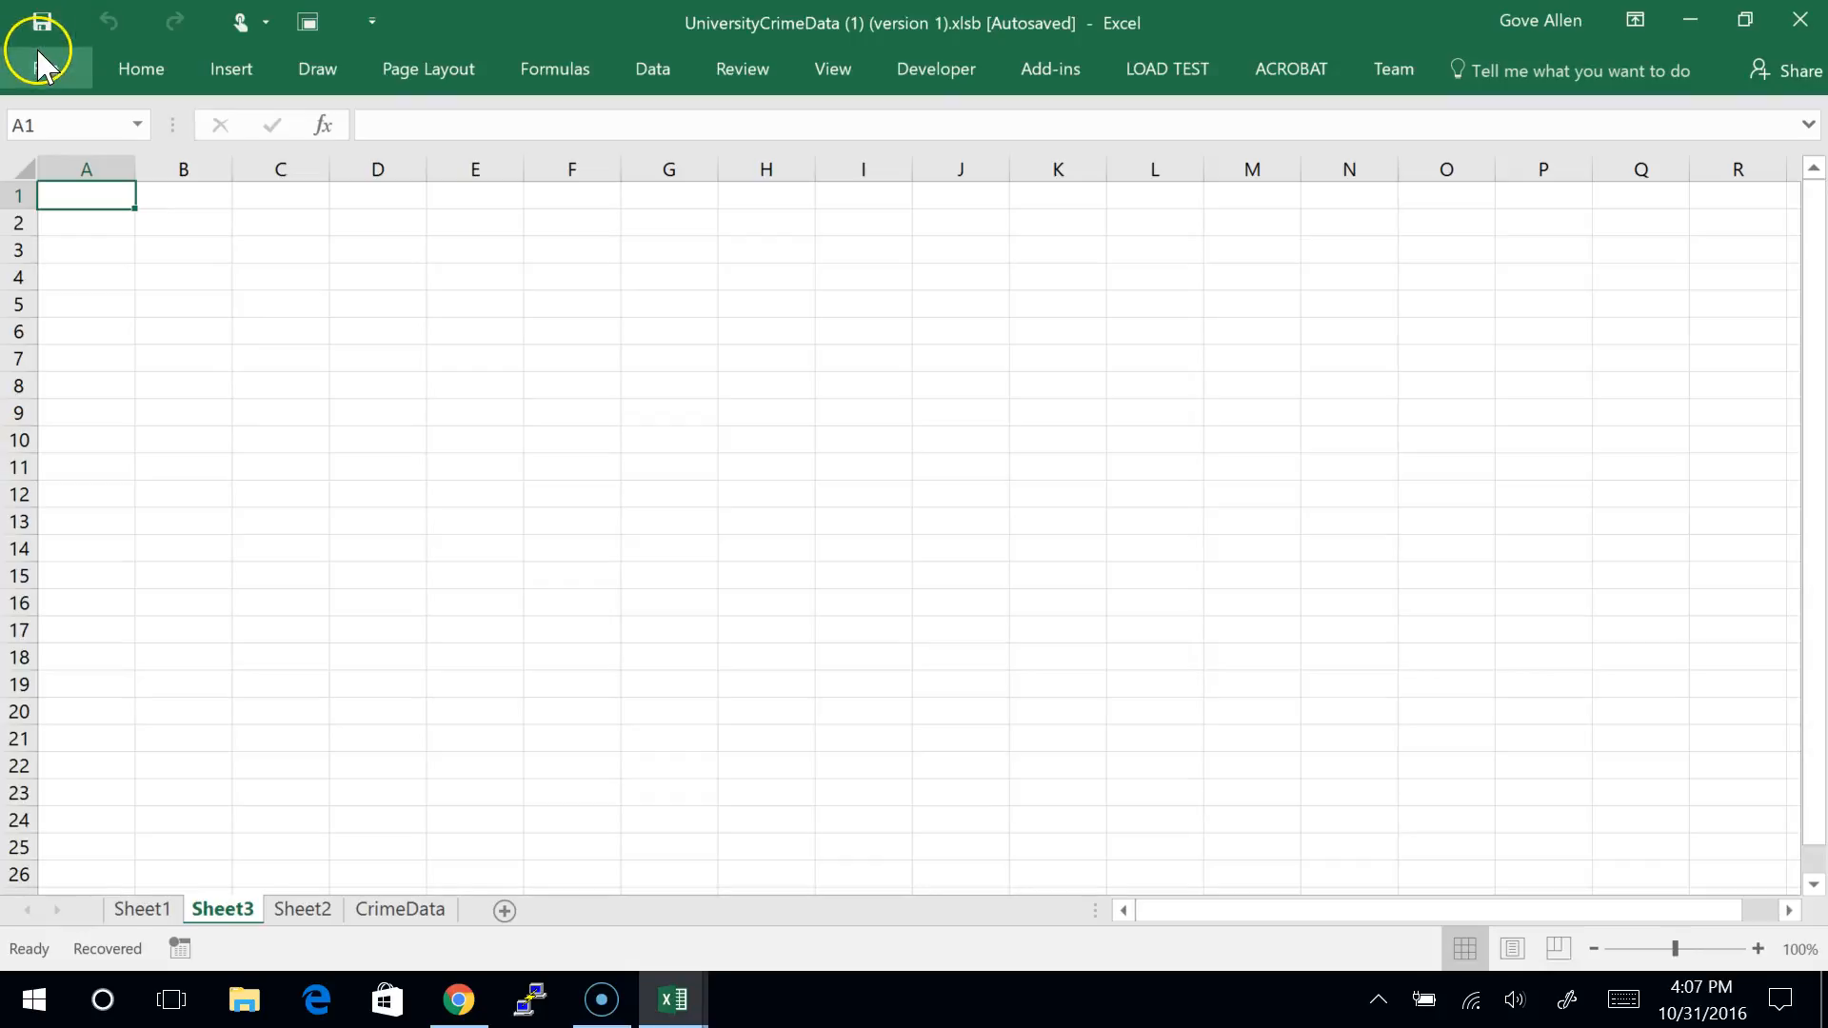
{"action": "key", "text": "f"}
{"action": "key", "text": "n"}
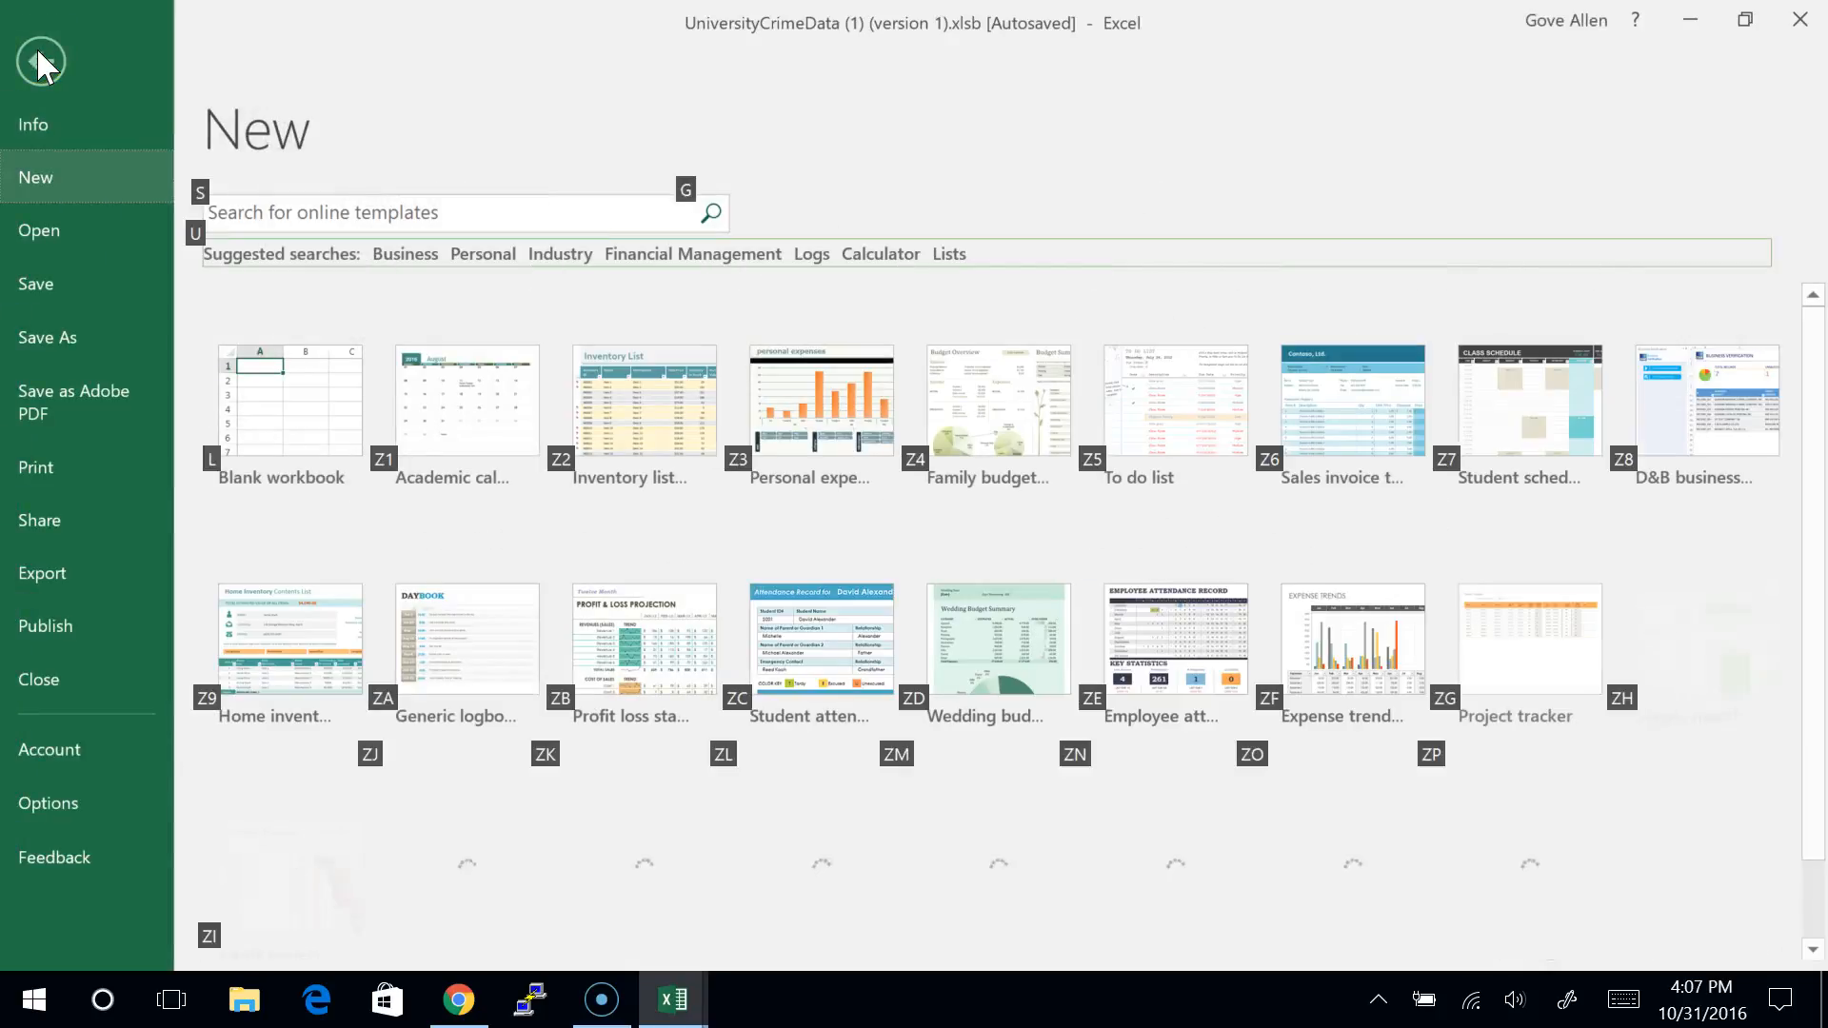
{"action": "left_click", "coordinate": [280, 405]}
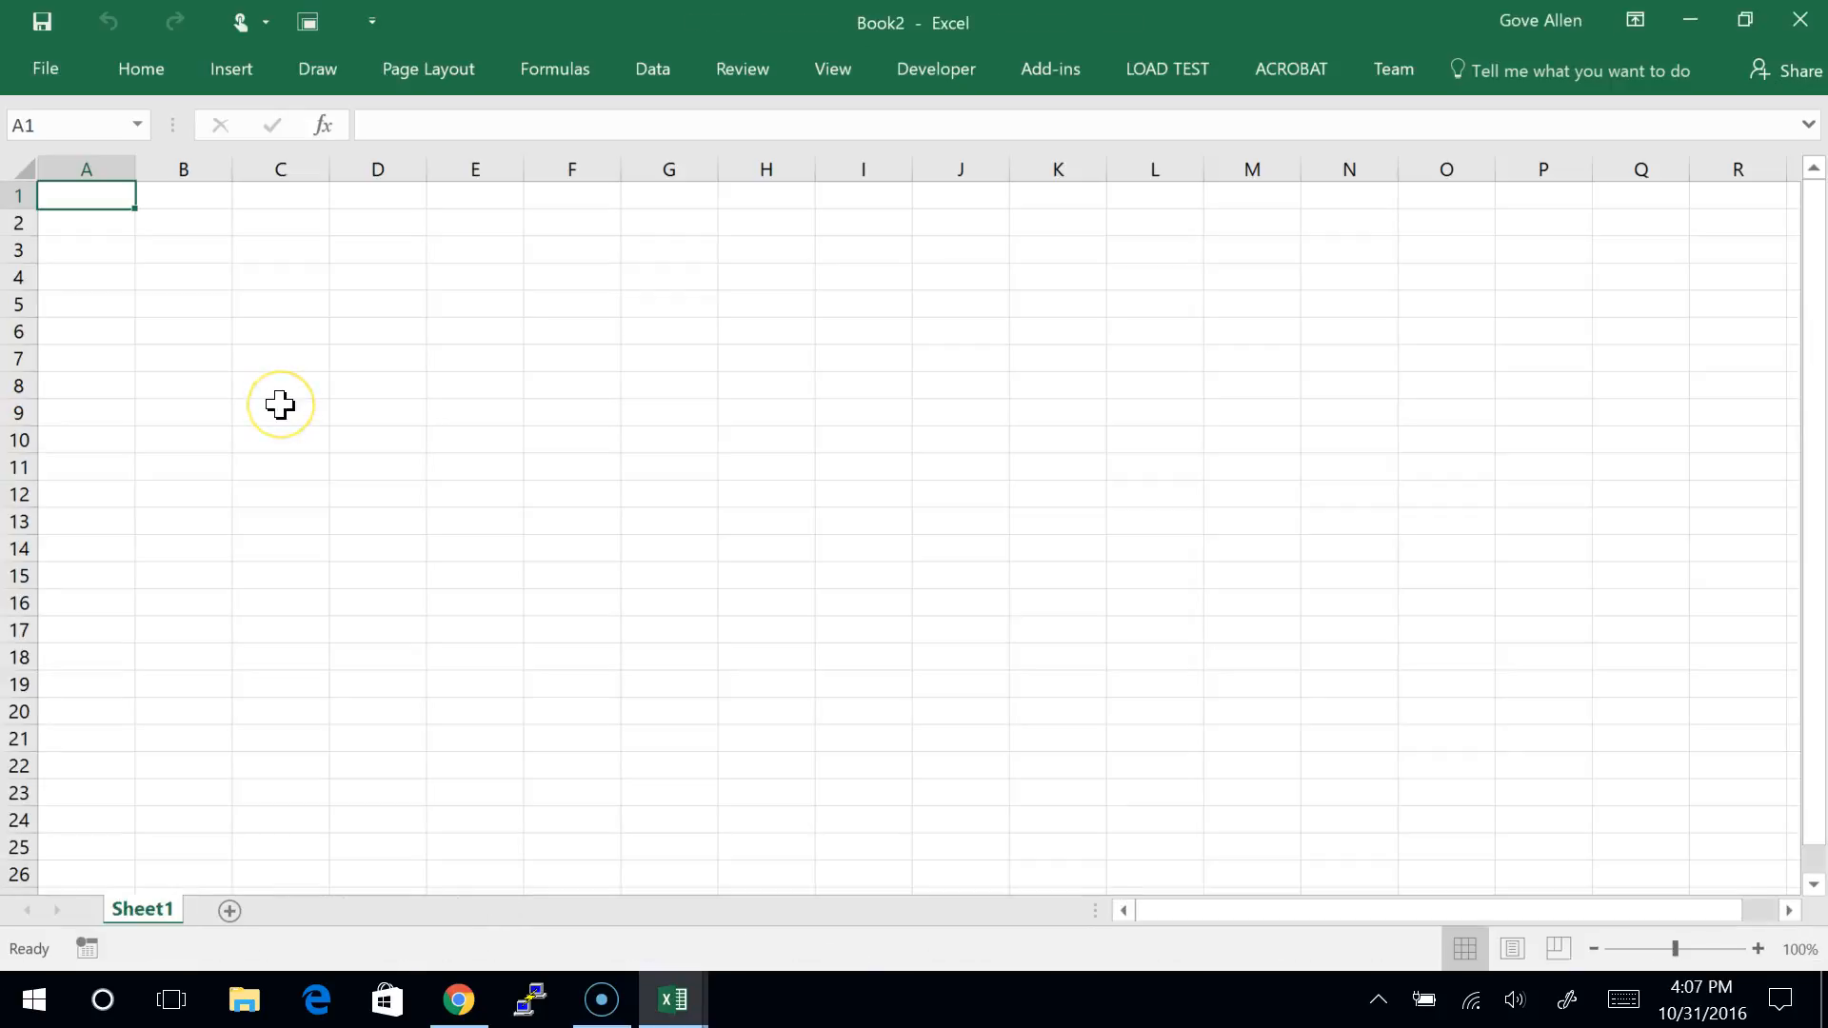
{"action": "left_click", "coordinate": [925, 71]}
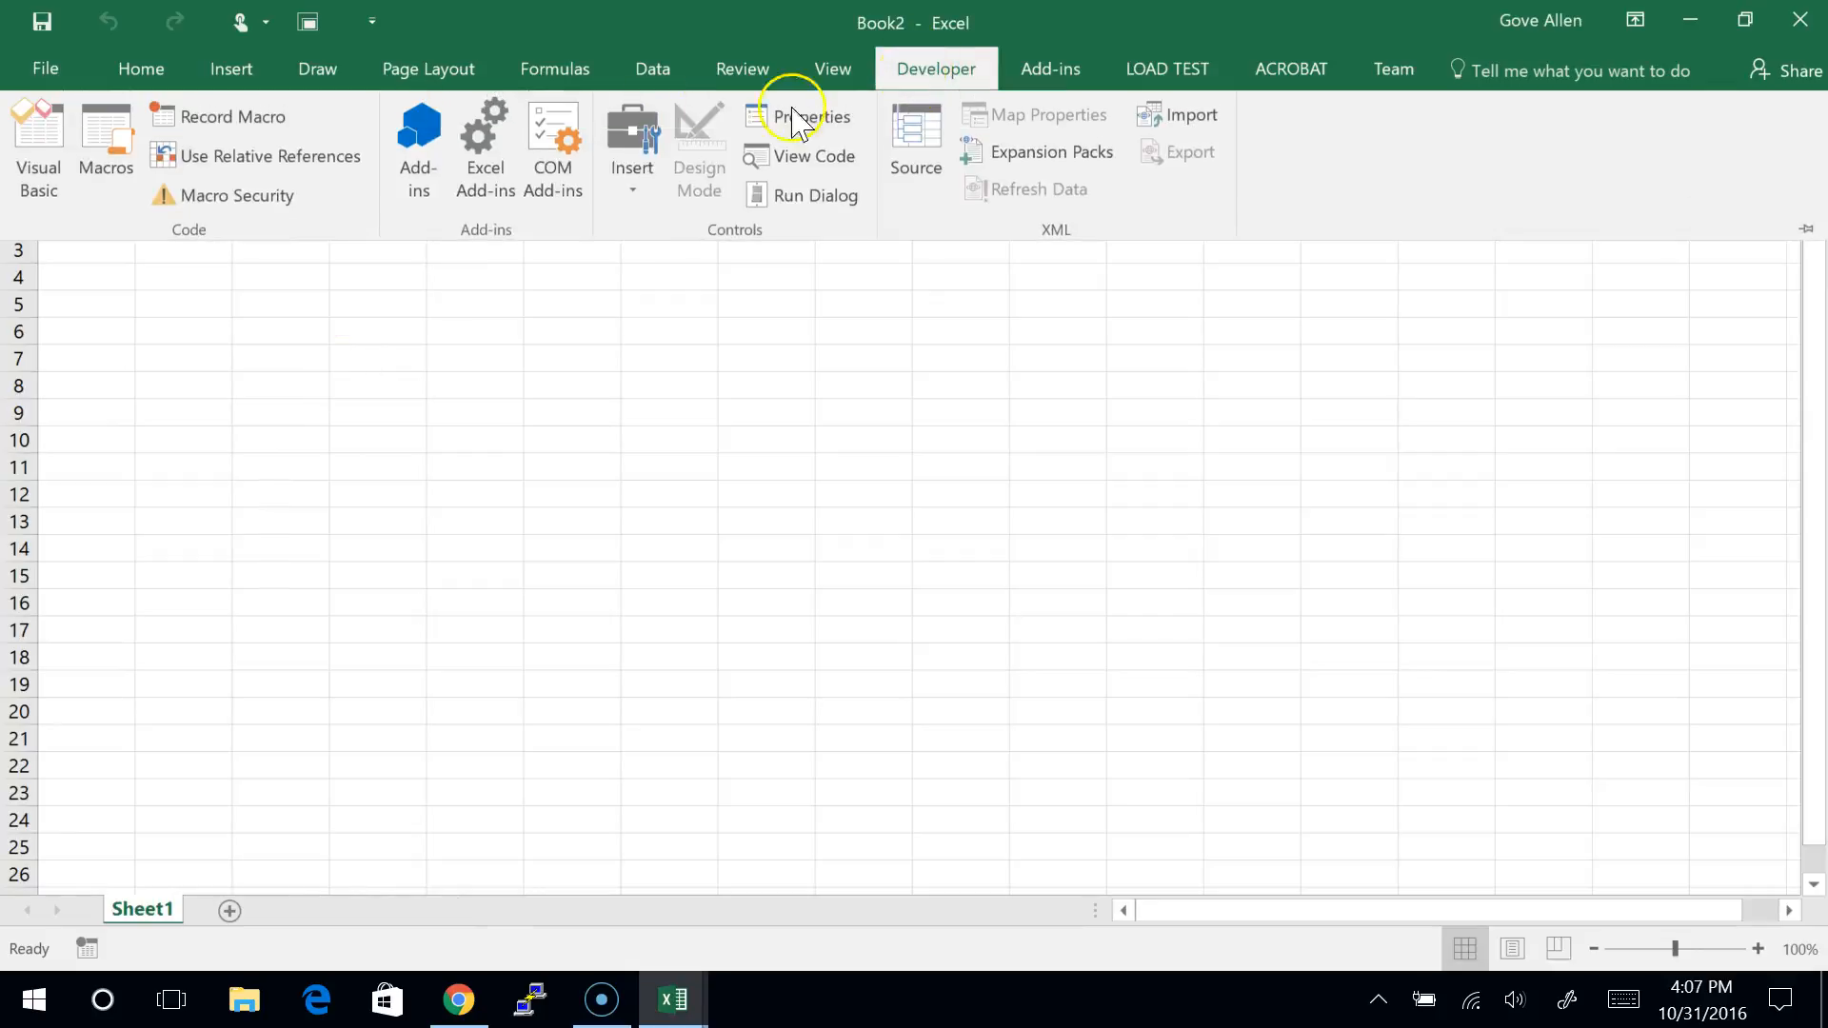
{"action": "left_click", "coordinate": [220, 119]}
{"action": "left_click", "coordinate": [1021, 630]}
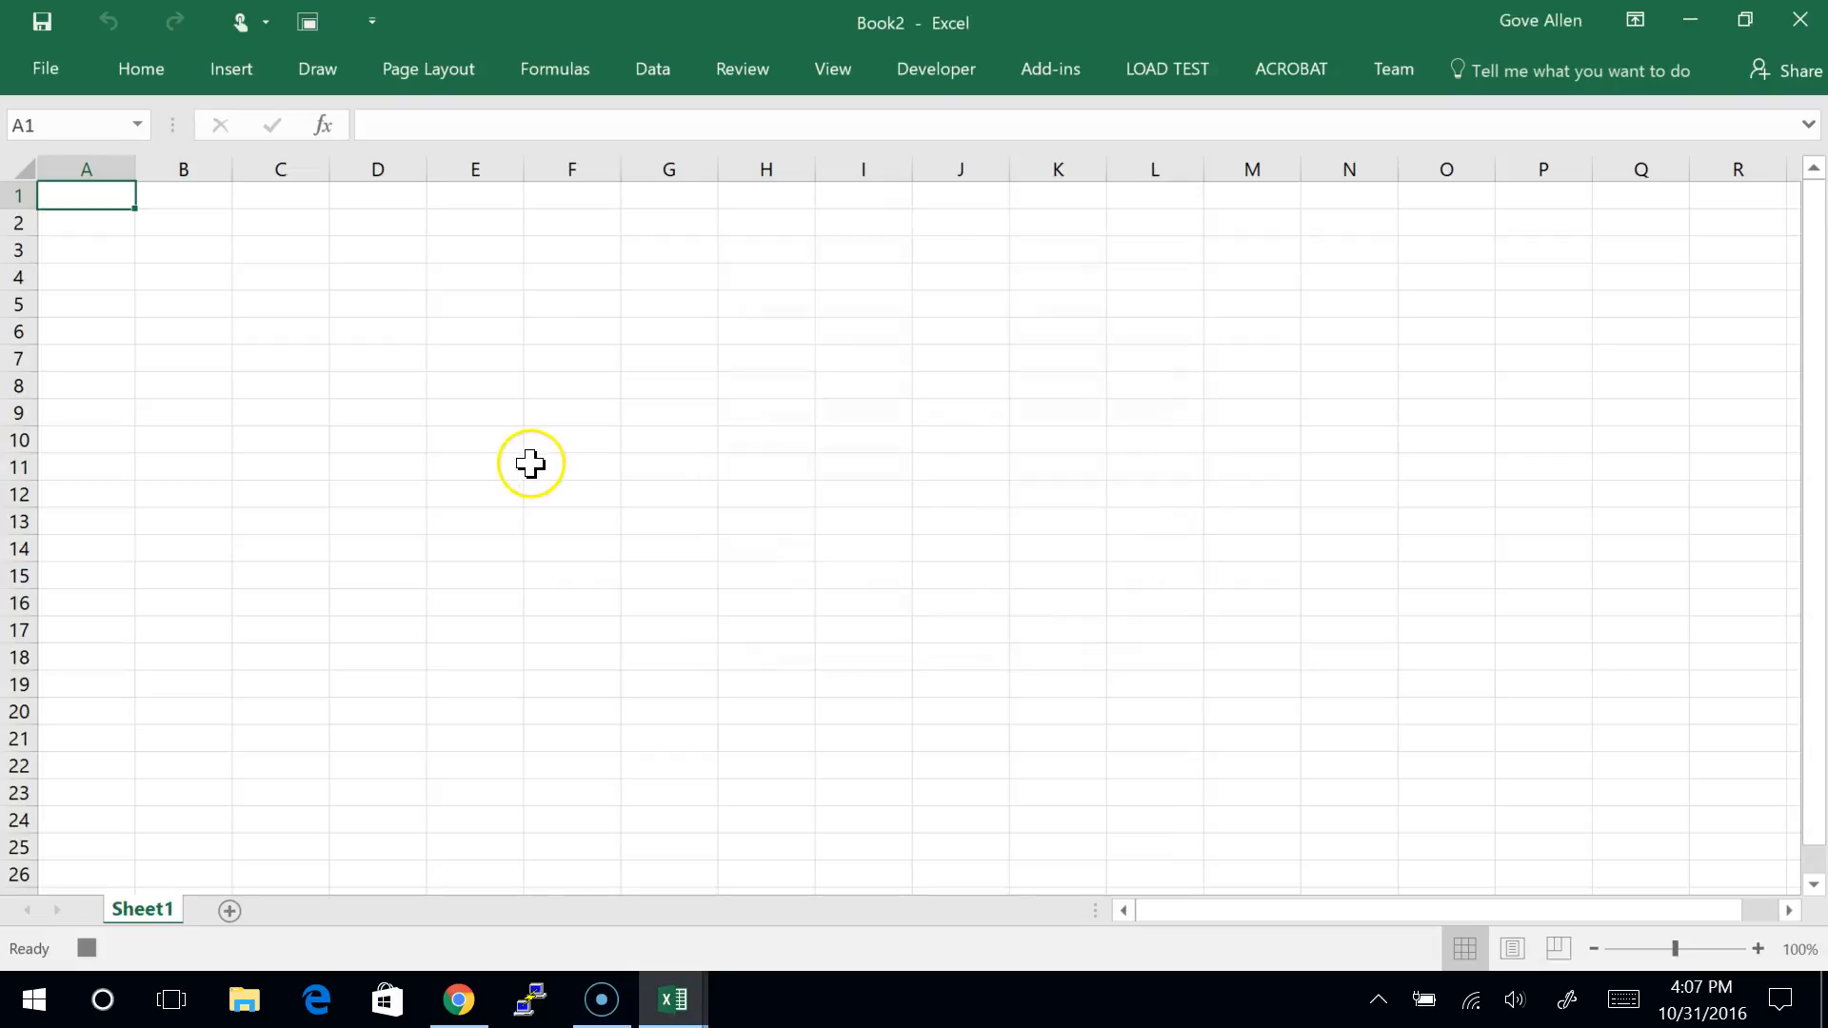
Step: Copy rows 1 to 10 of the CrimeData sheet into Sheet1 of the new workbook, starting at A1
{"action": "key", "text": "alt+Tab"}
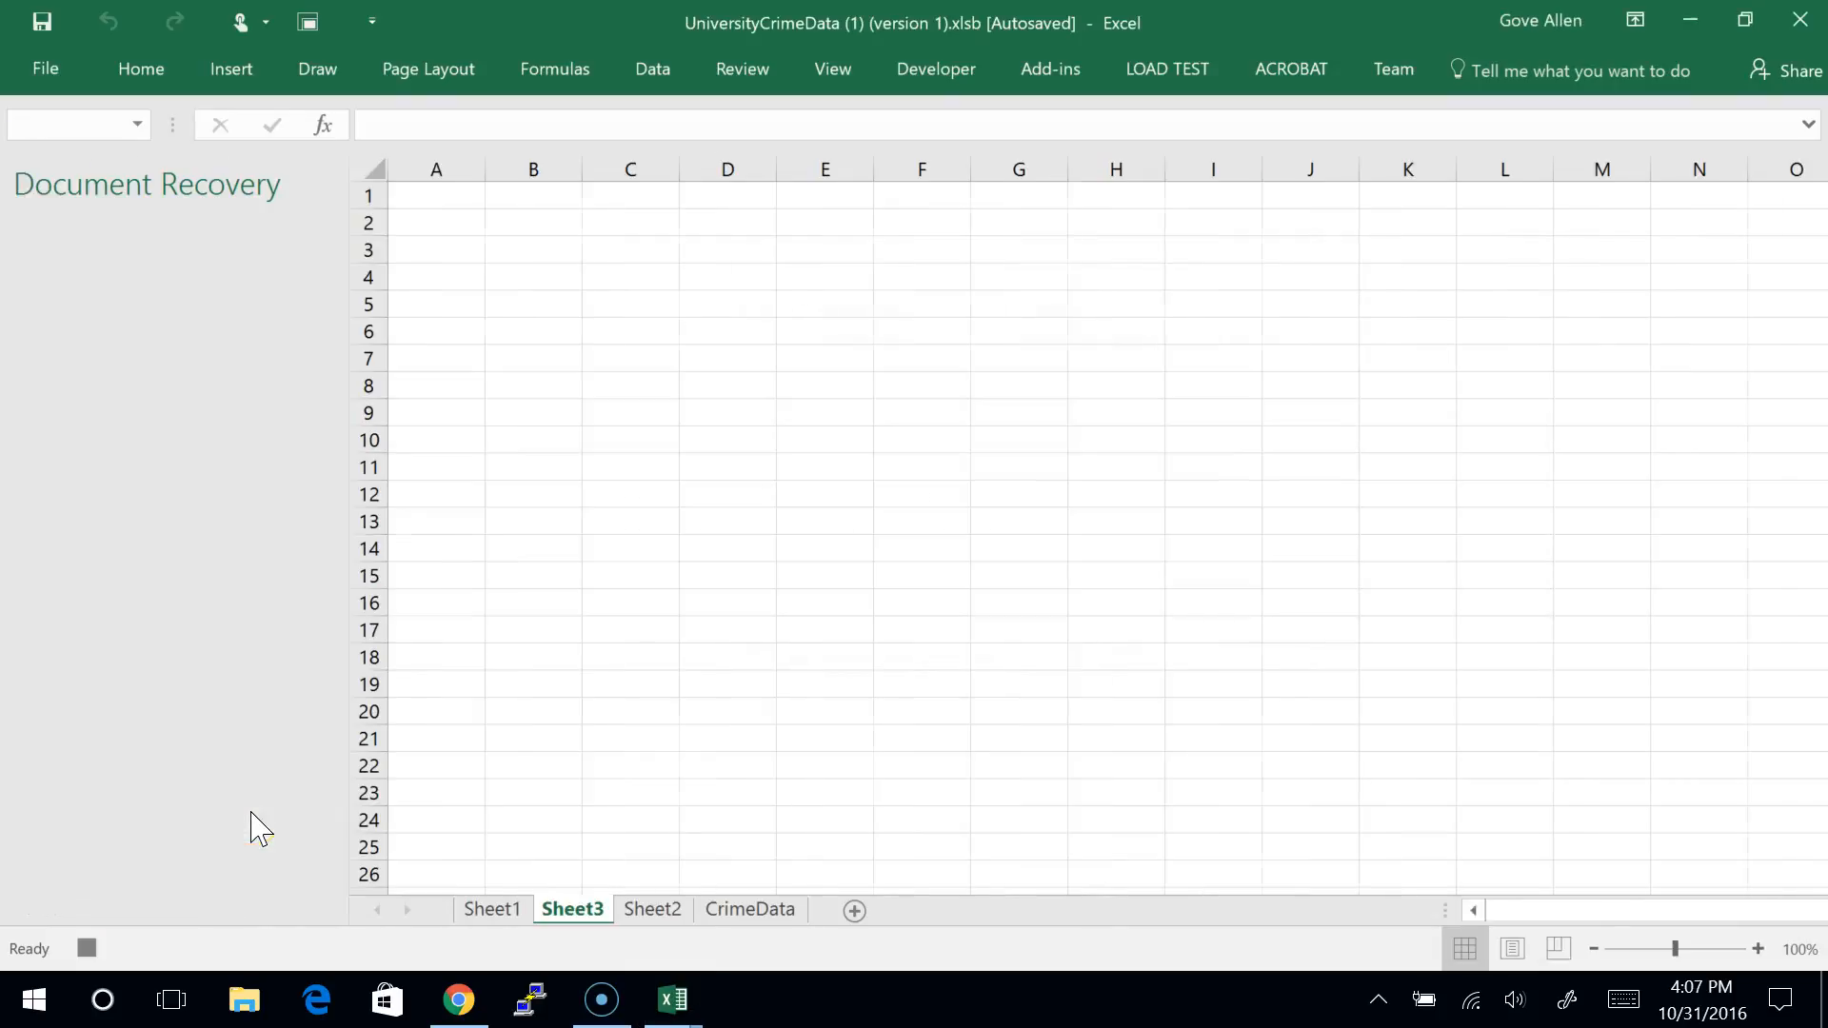
{"action": "left_click", "coordinate": [492, 912]}
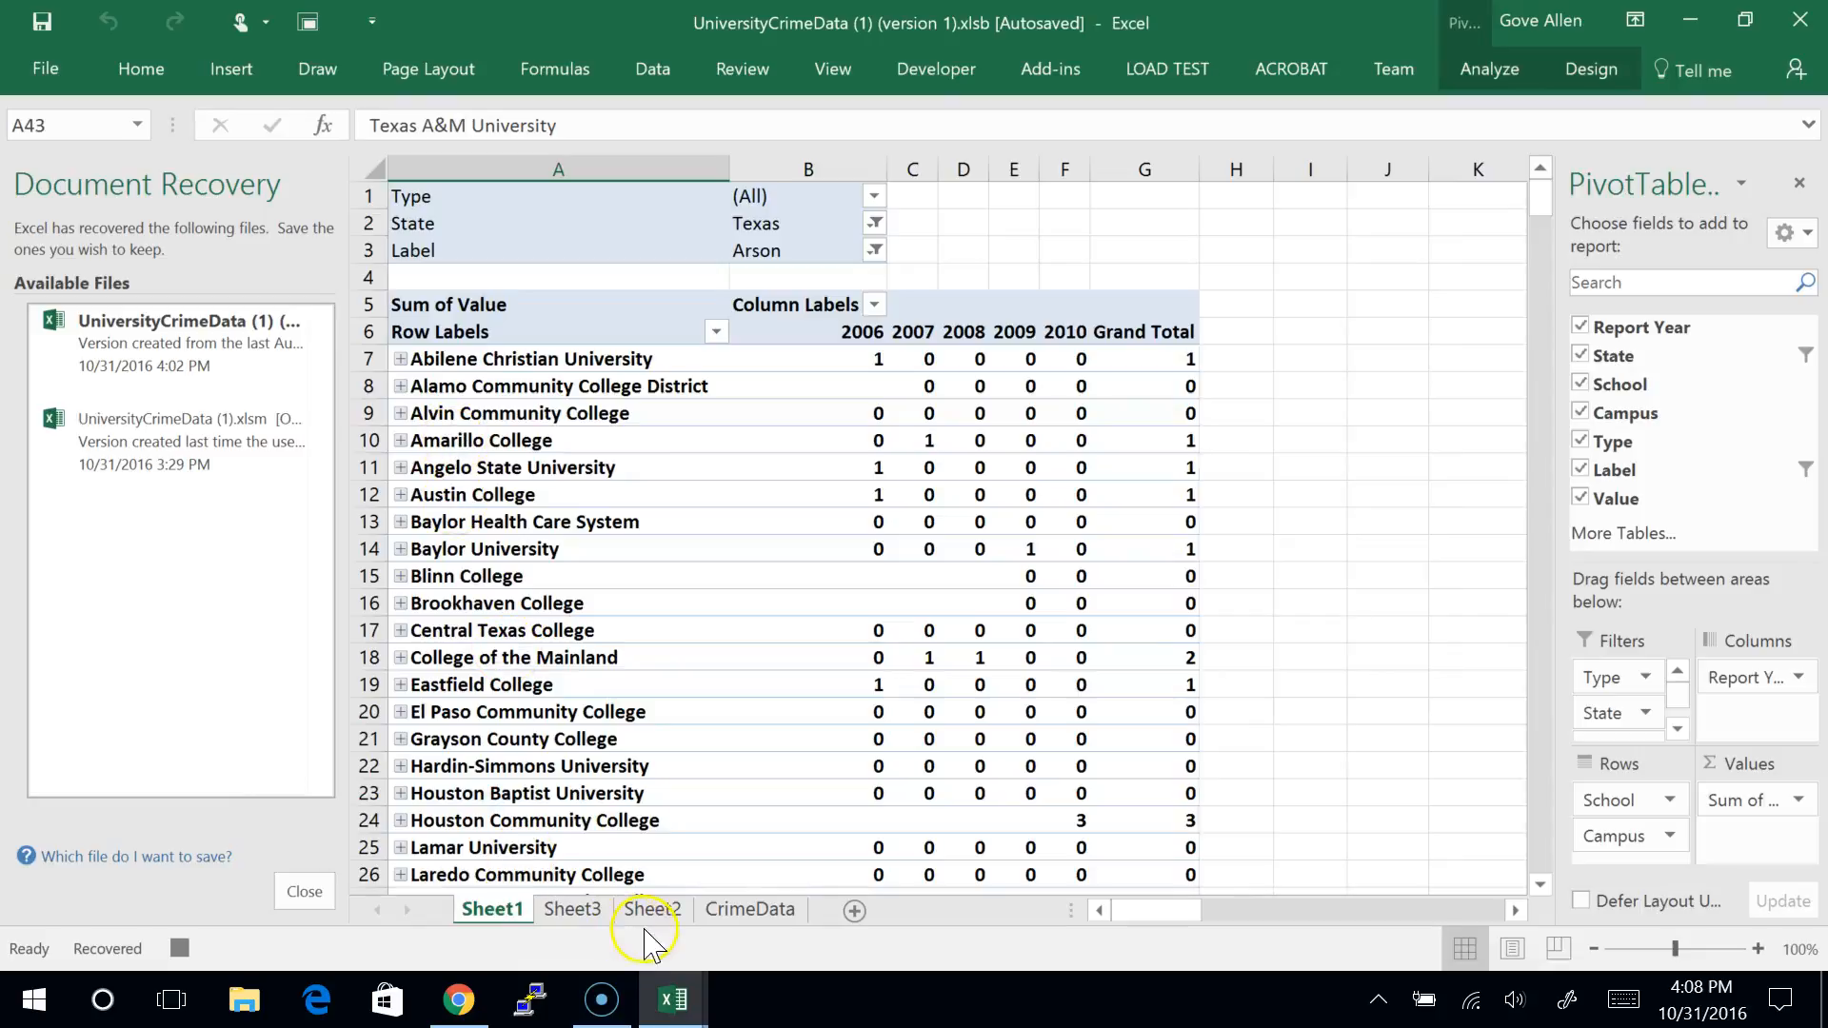
{"action": "left_click", "coordinate": [749, 909]}
{"action": "left_click_drag", "start_coordinate": [370, 195], "coordinate": [365, 431]}
{"action": "key", "text": "alt+Tab"}
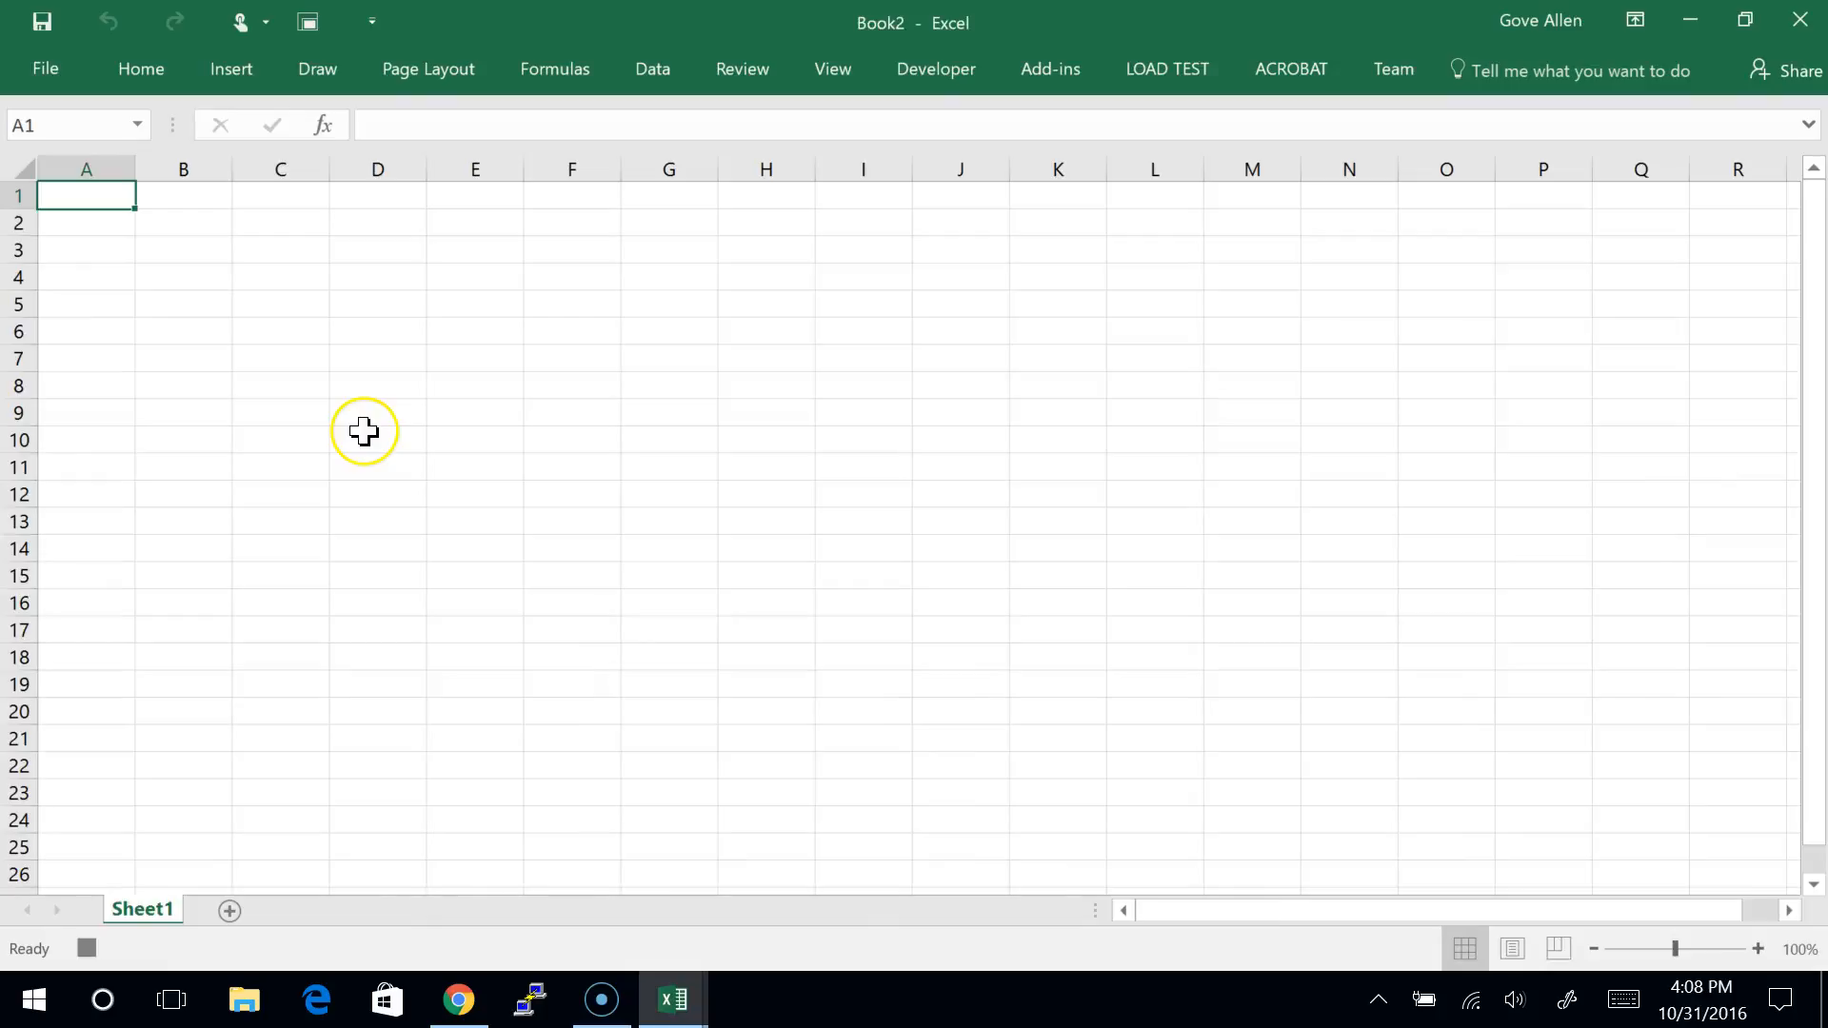
{"action": "key", "text": "ctrl+v"}
Step: Insert a PivotTable based on the pasted data on a new worksheet, and stop recording the macro
{"action": "left_click", "coordinate": [214, 276]}
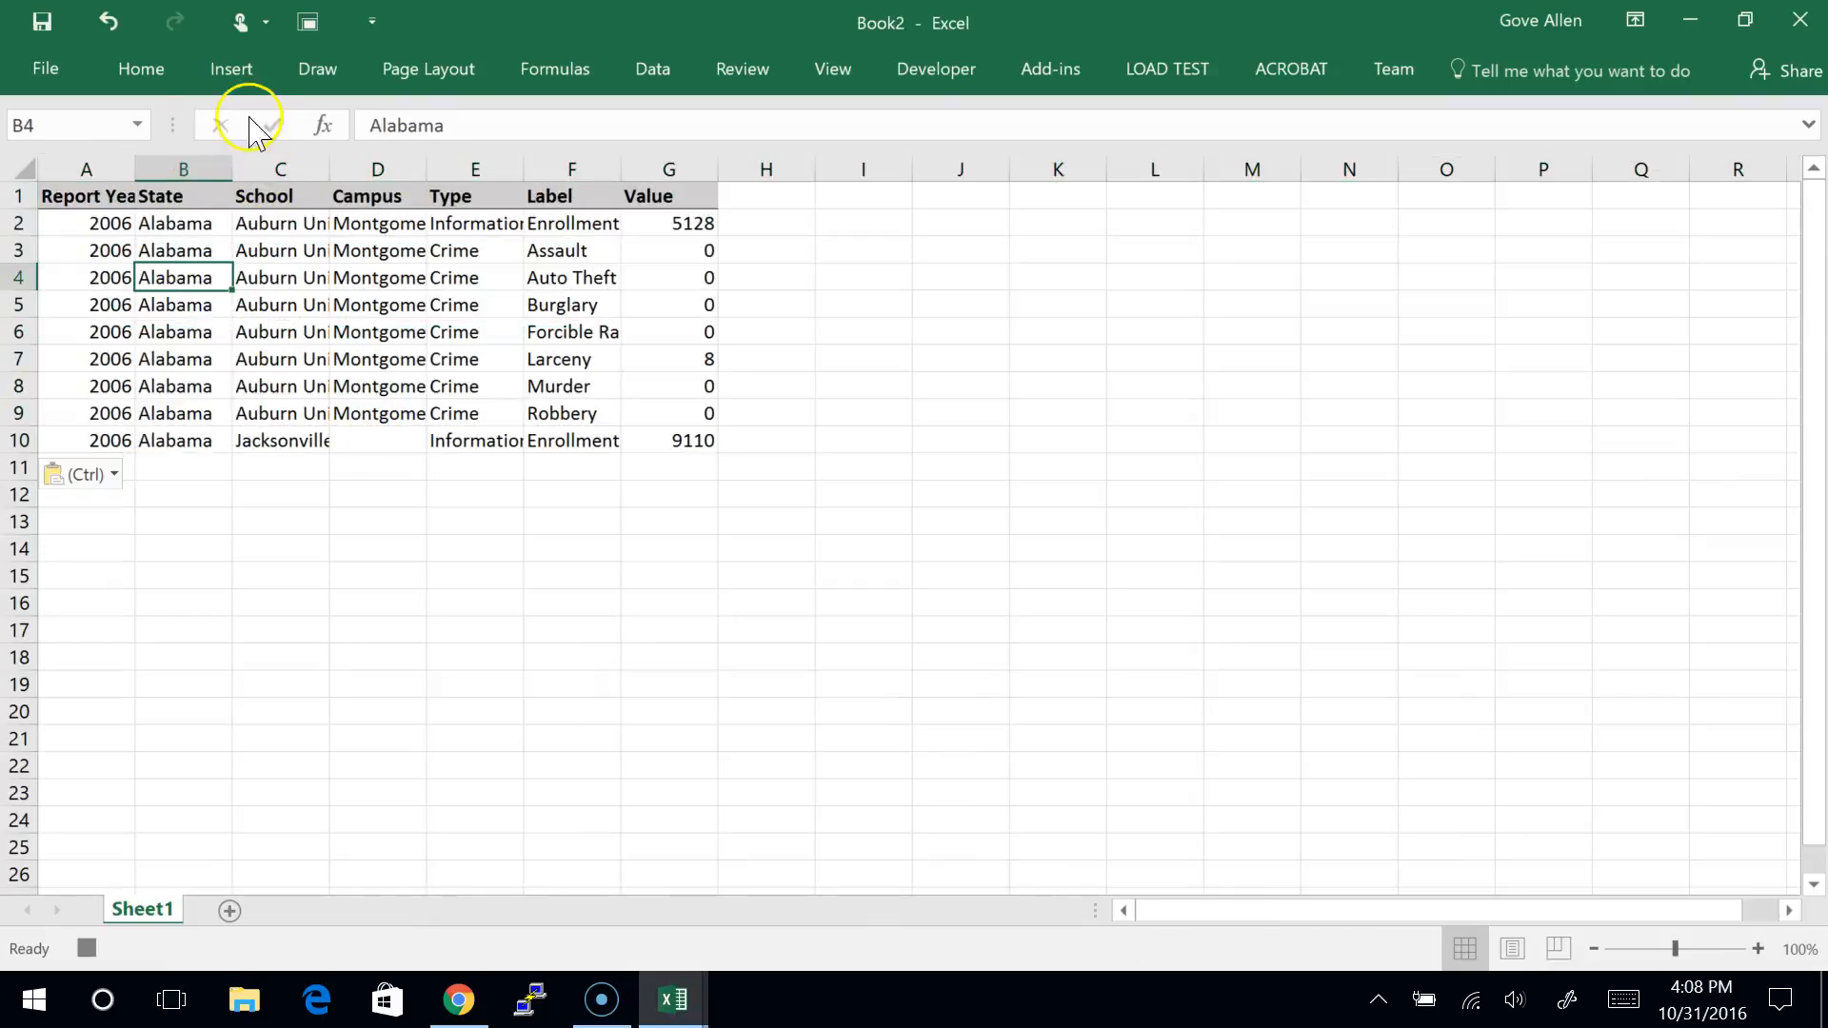
{"action": "left_click", "coordinate": [238, 68]}
{"action": "left_click", "coordinate": [40, 141]}
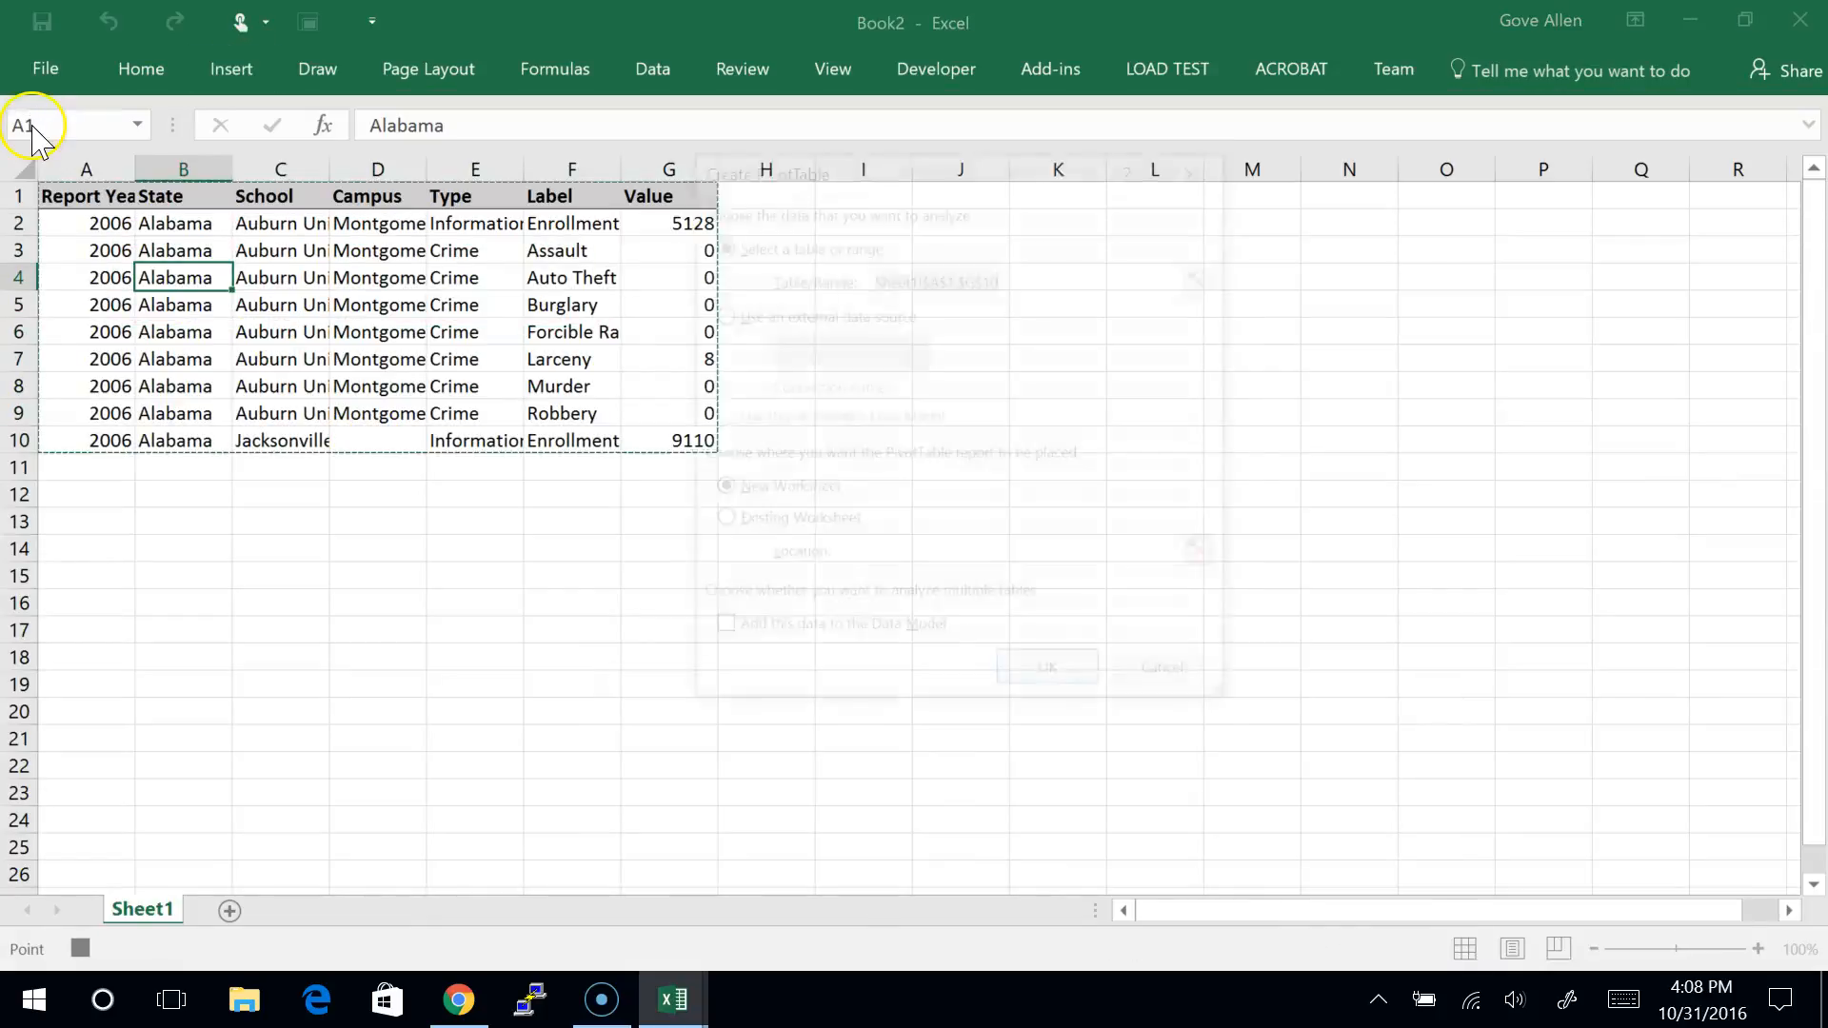
{"action": "left_click", "coordinate": [1009, 674]}
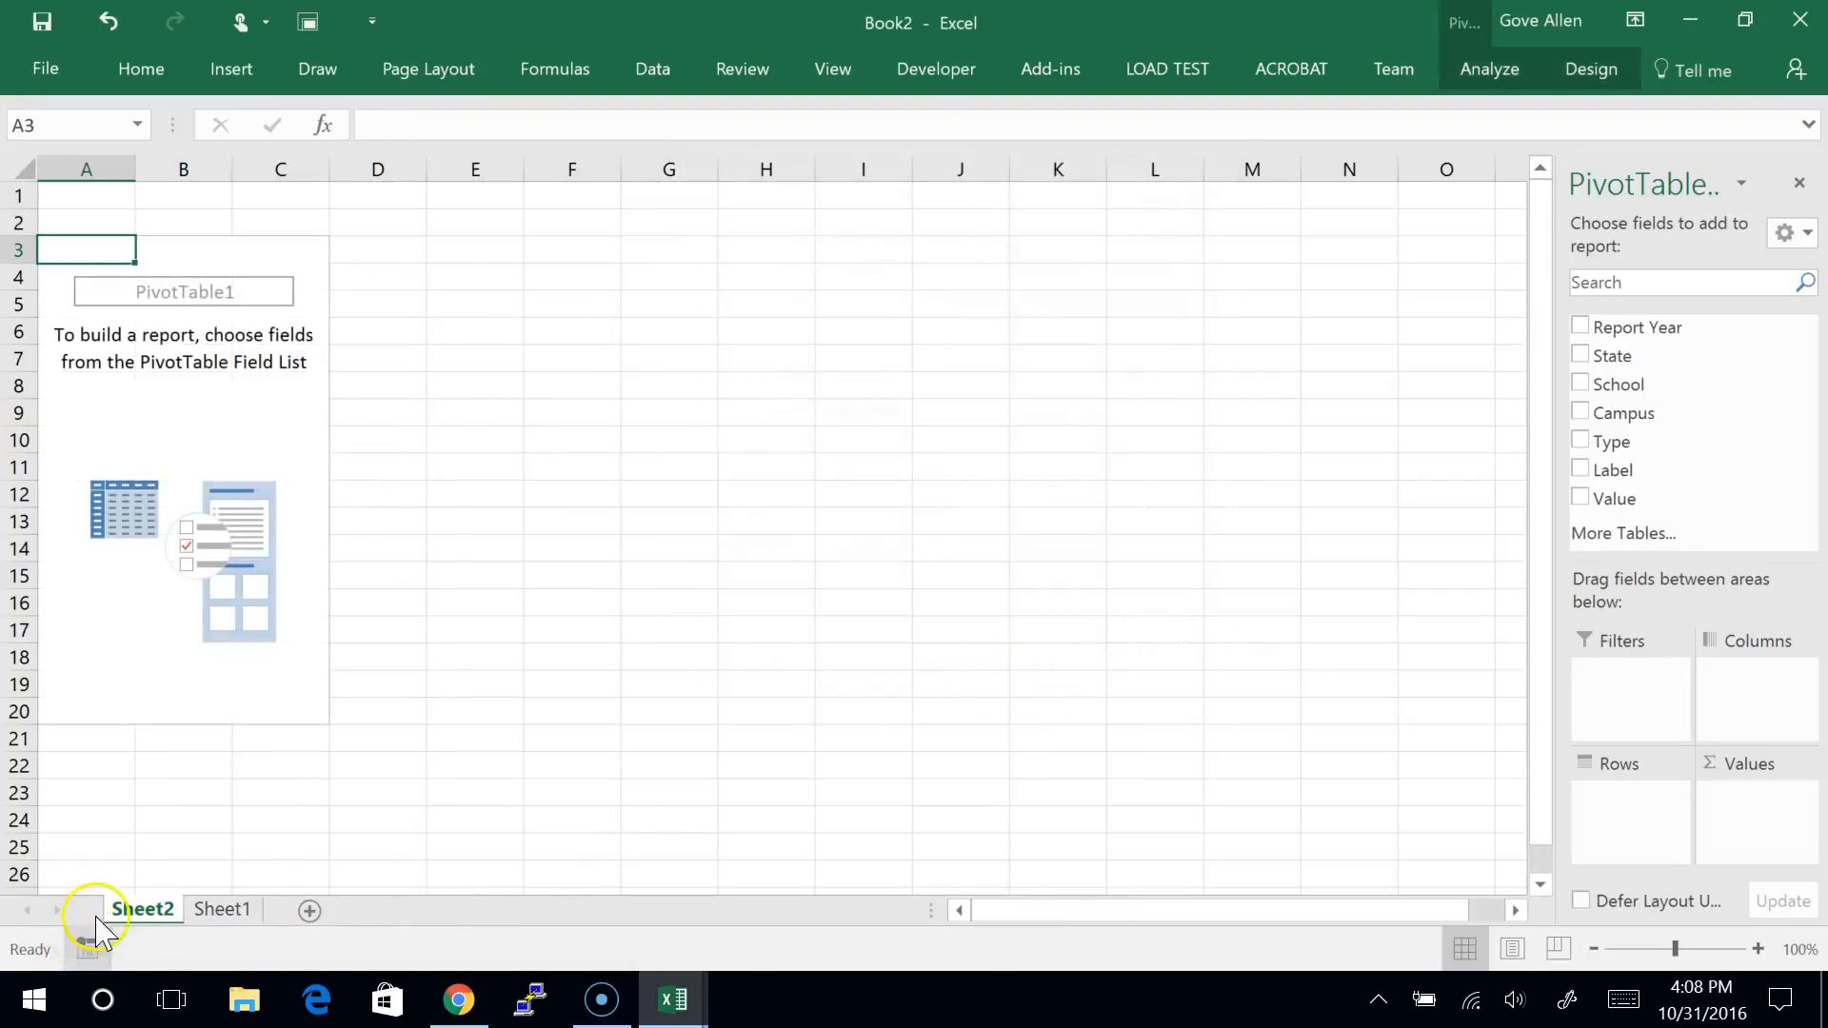
Step: Open Book2's Module1 in the Visual Basic editor and copy the recorded ActiveWorkbook.PivotCaches.Create statement from Macro1
{"action": "key", "text": "alt+Tab"}
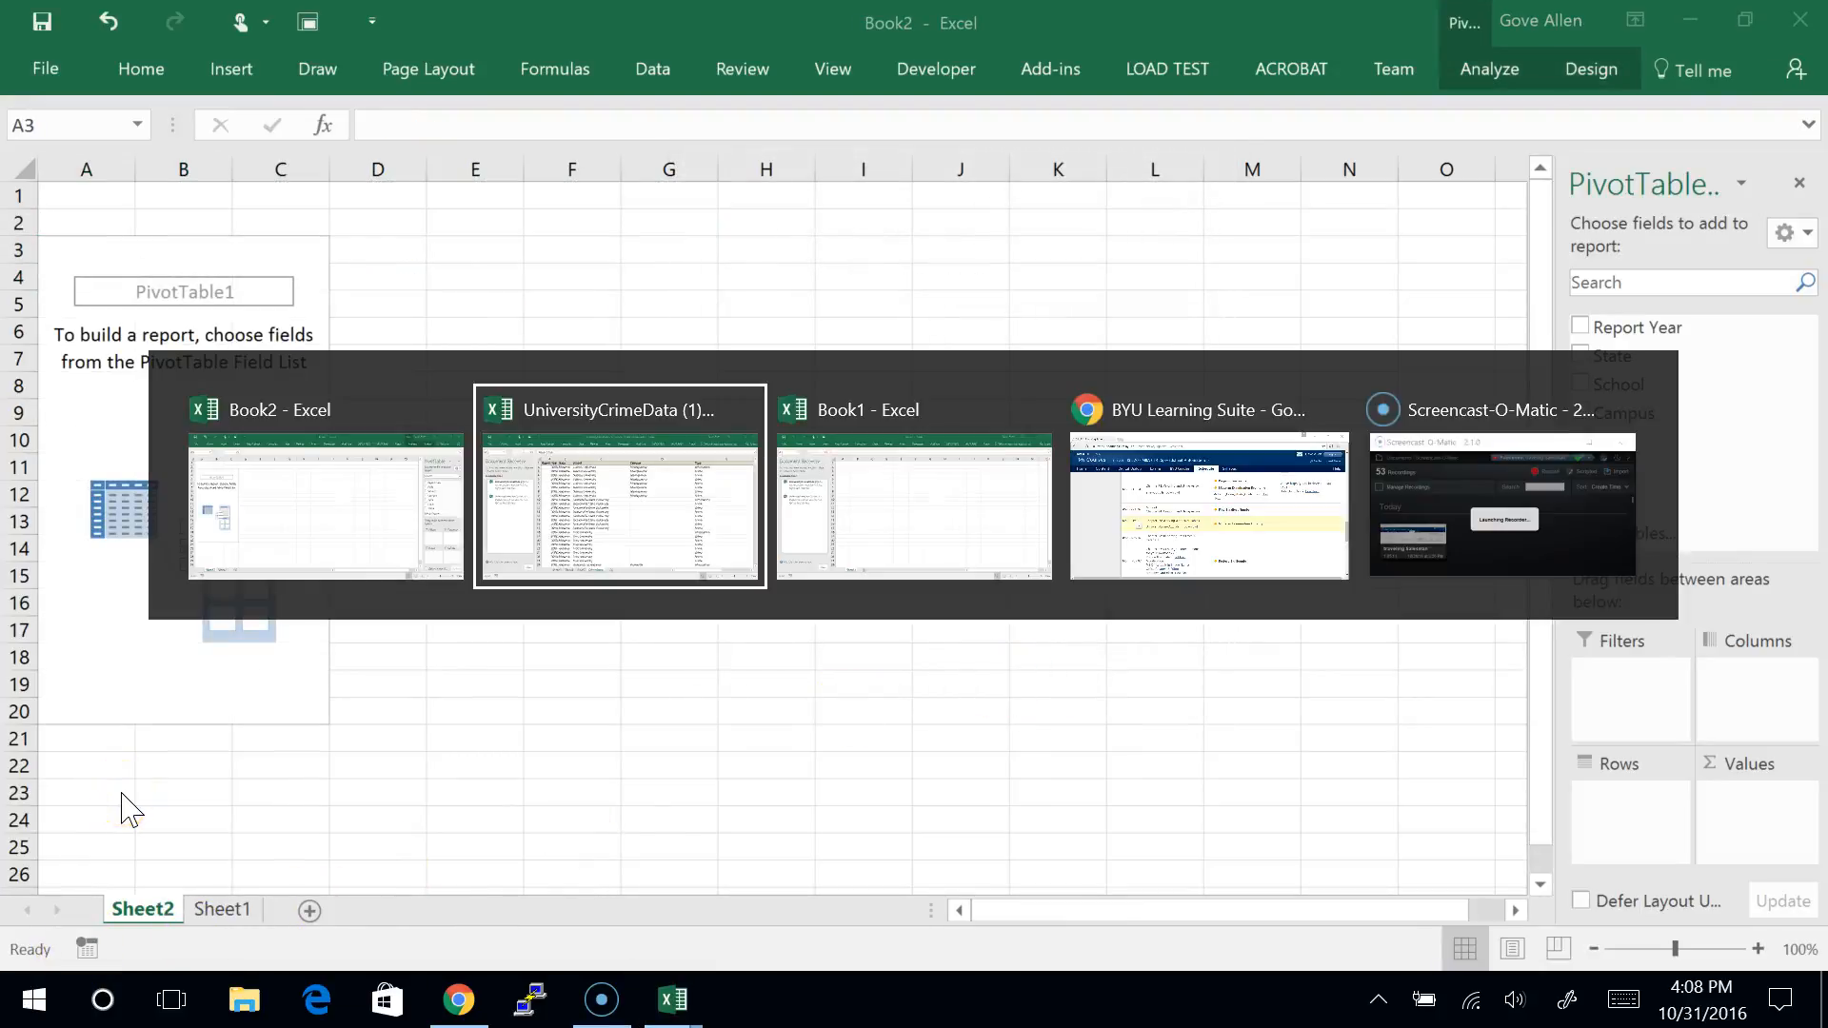
{"action": "key", "text": "Escape"}
{"action": "key", "text": "alt+F11"}
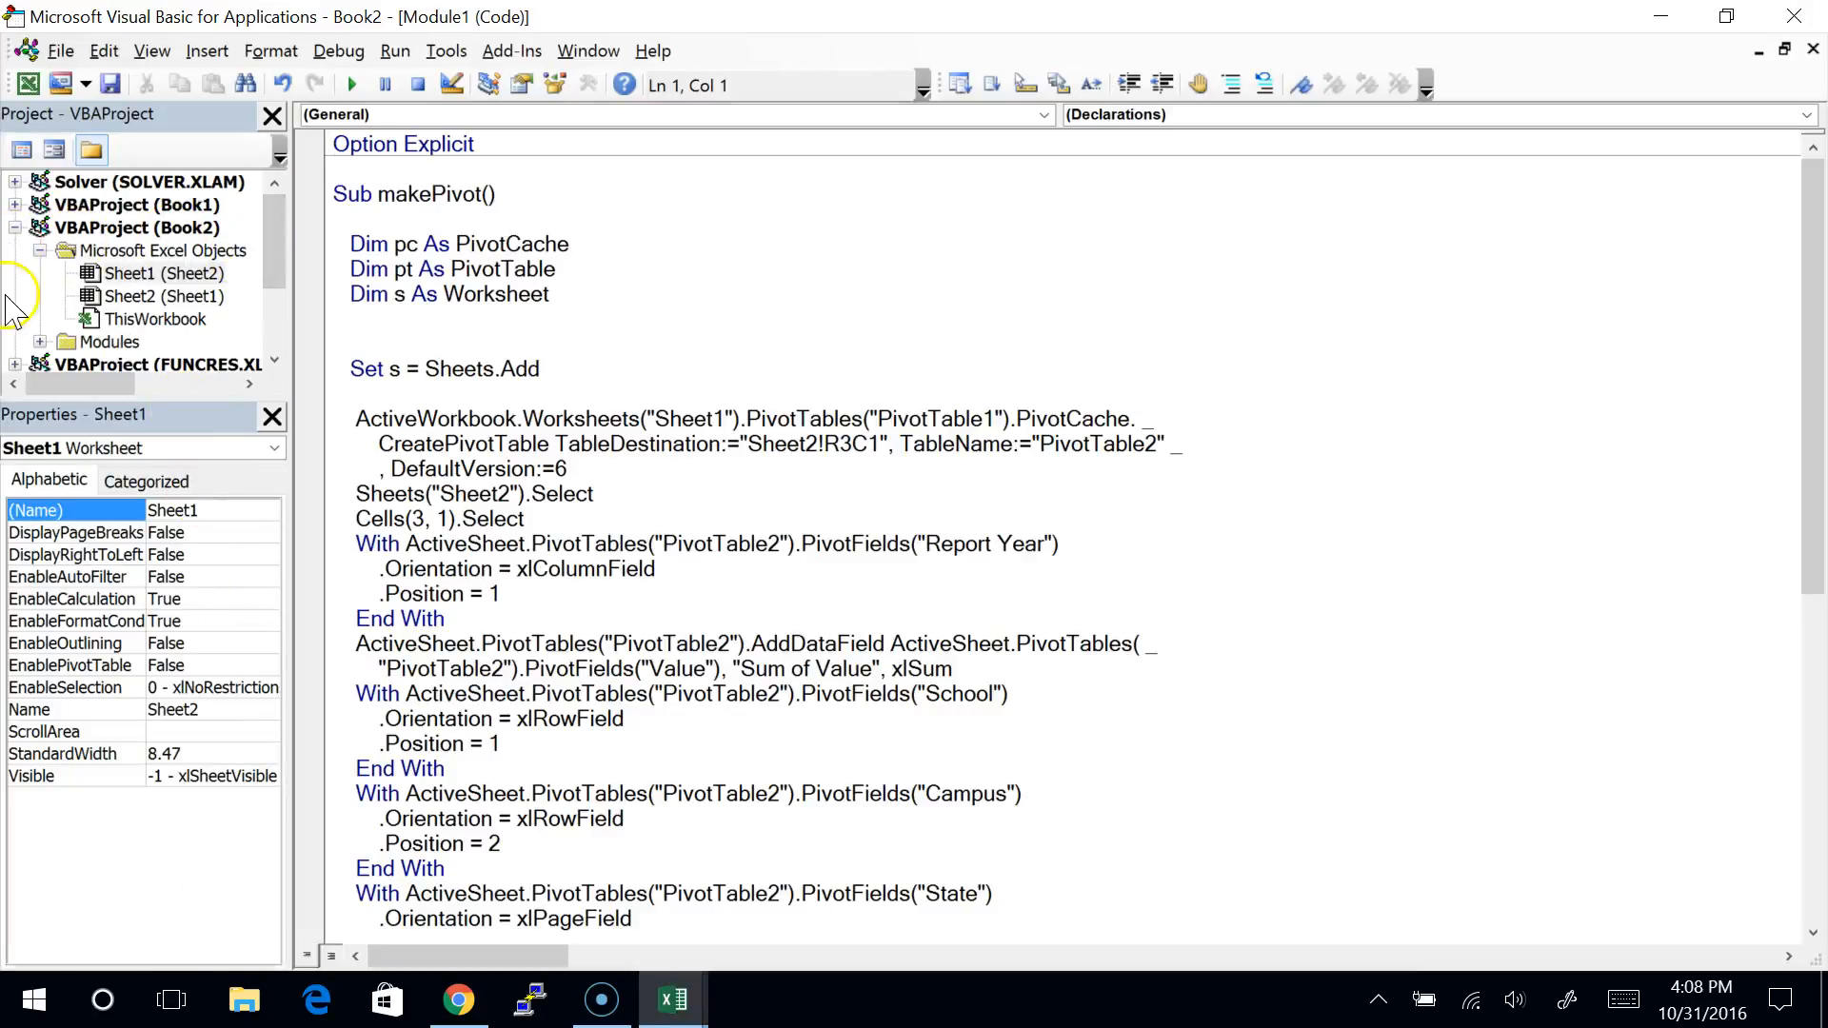
{"action": "left_click", "coordinate": [40, 342]}
{"action": "double_click", "coordinate": [119, 345]}
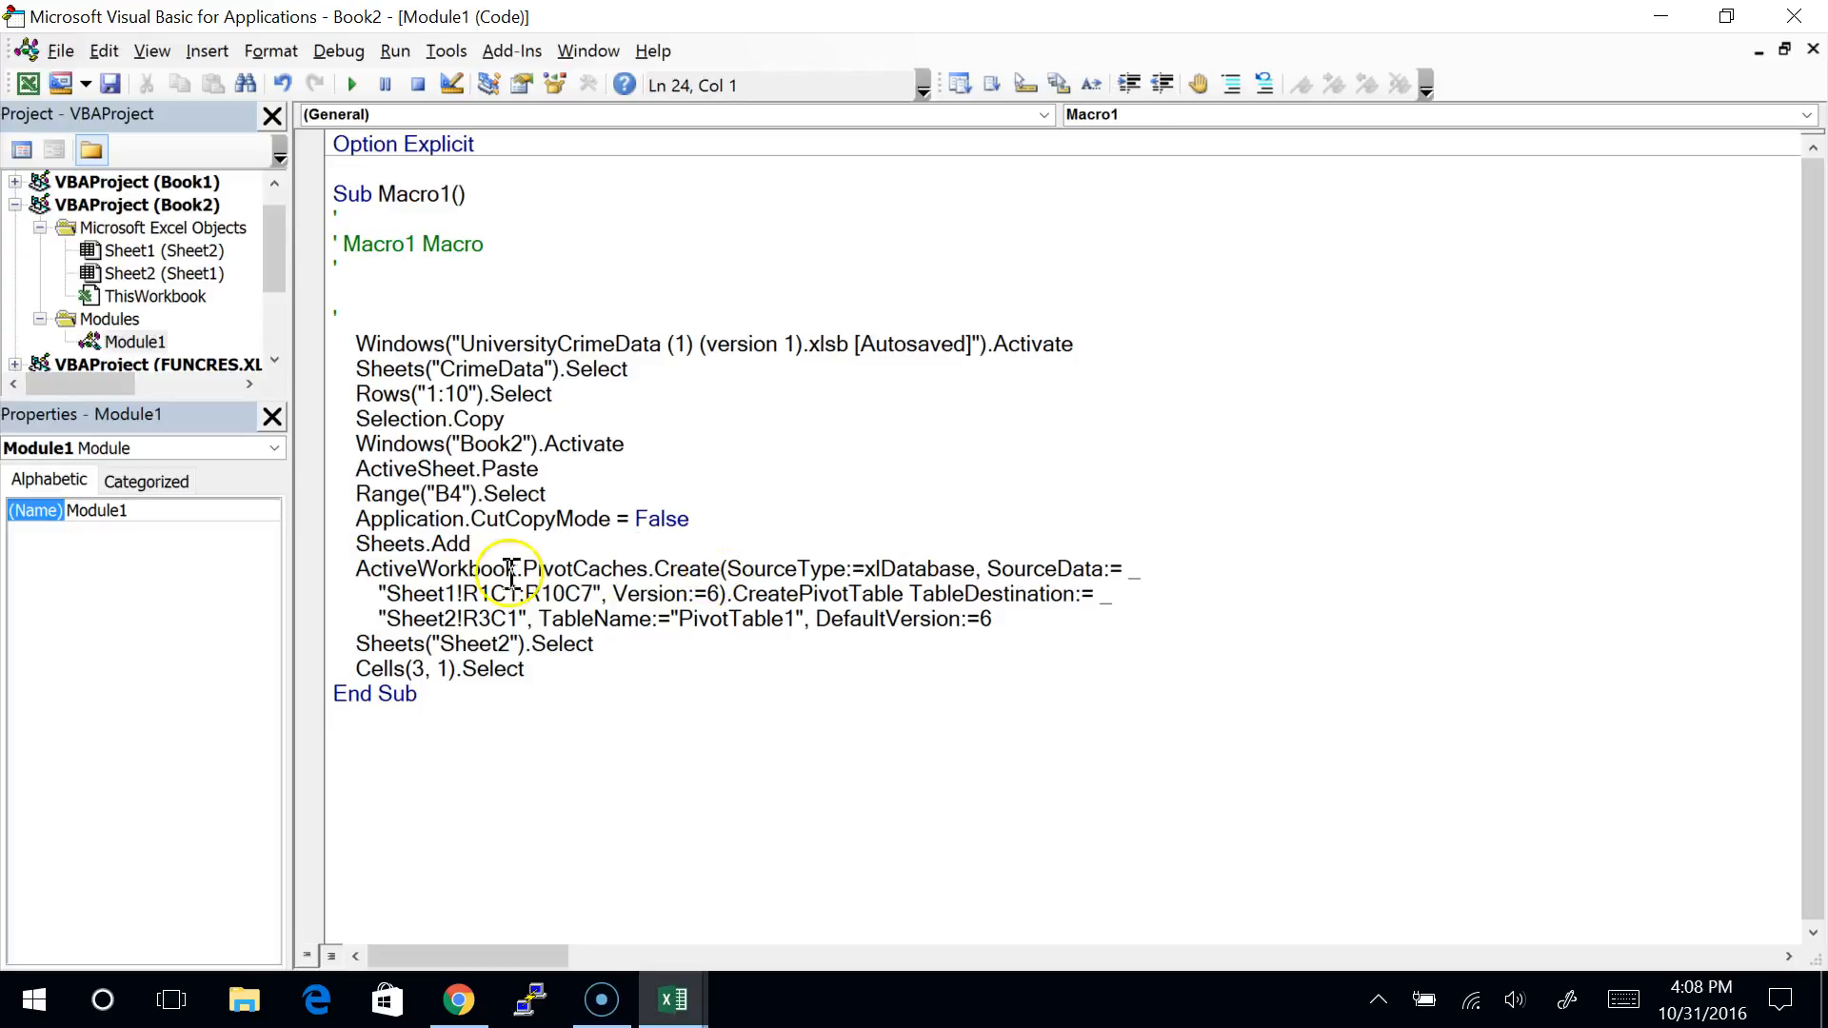
{"action": "left_click_drag", "start_coordinate": [337, 572], "coordinate": [343, 643]}
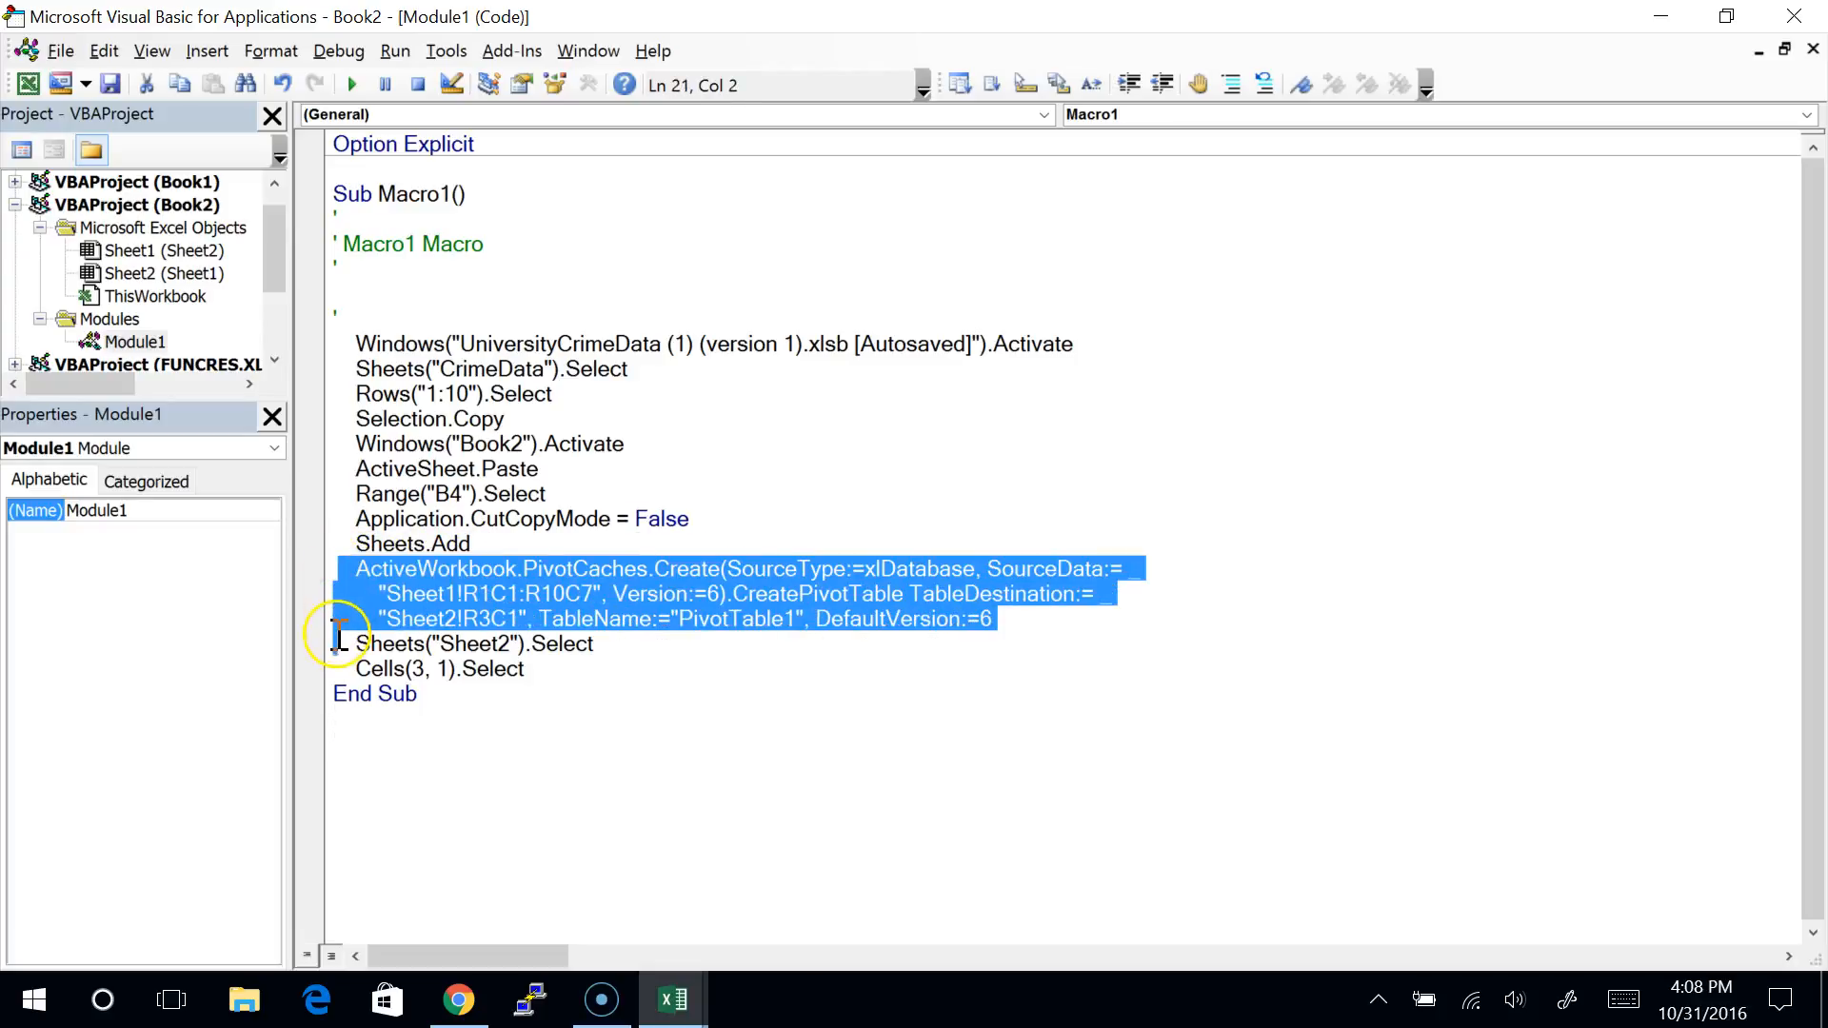
{"action": "key", "text": "ctrl+c"}
Step: Close Book2 without saving it, and dismiss Document Recovery in the recovered crime data workbook
{"action": "key", "text": "alt+Tab"}
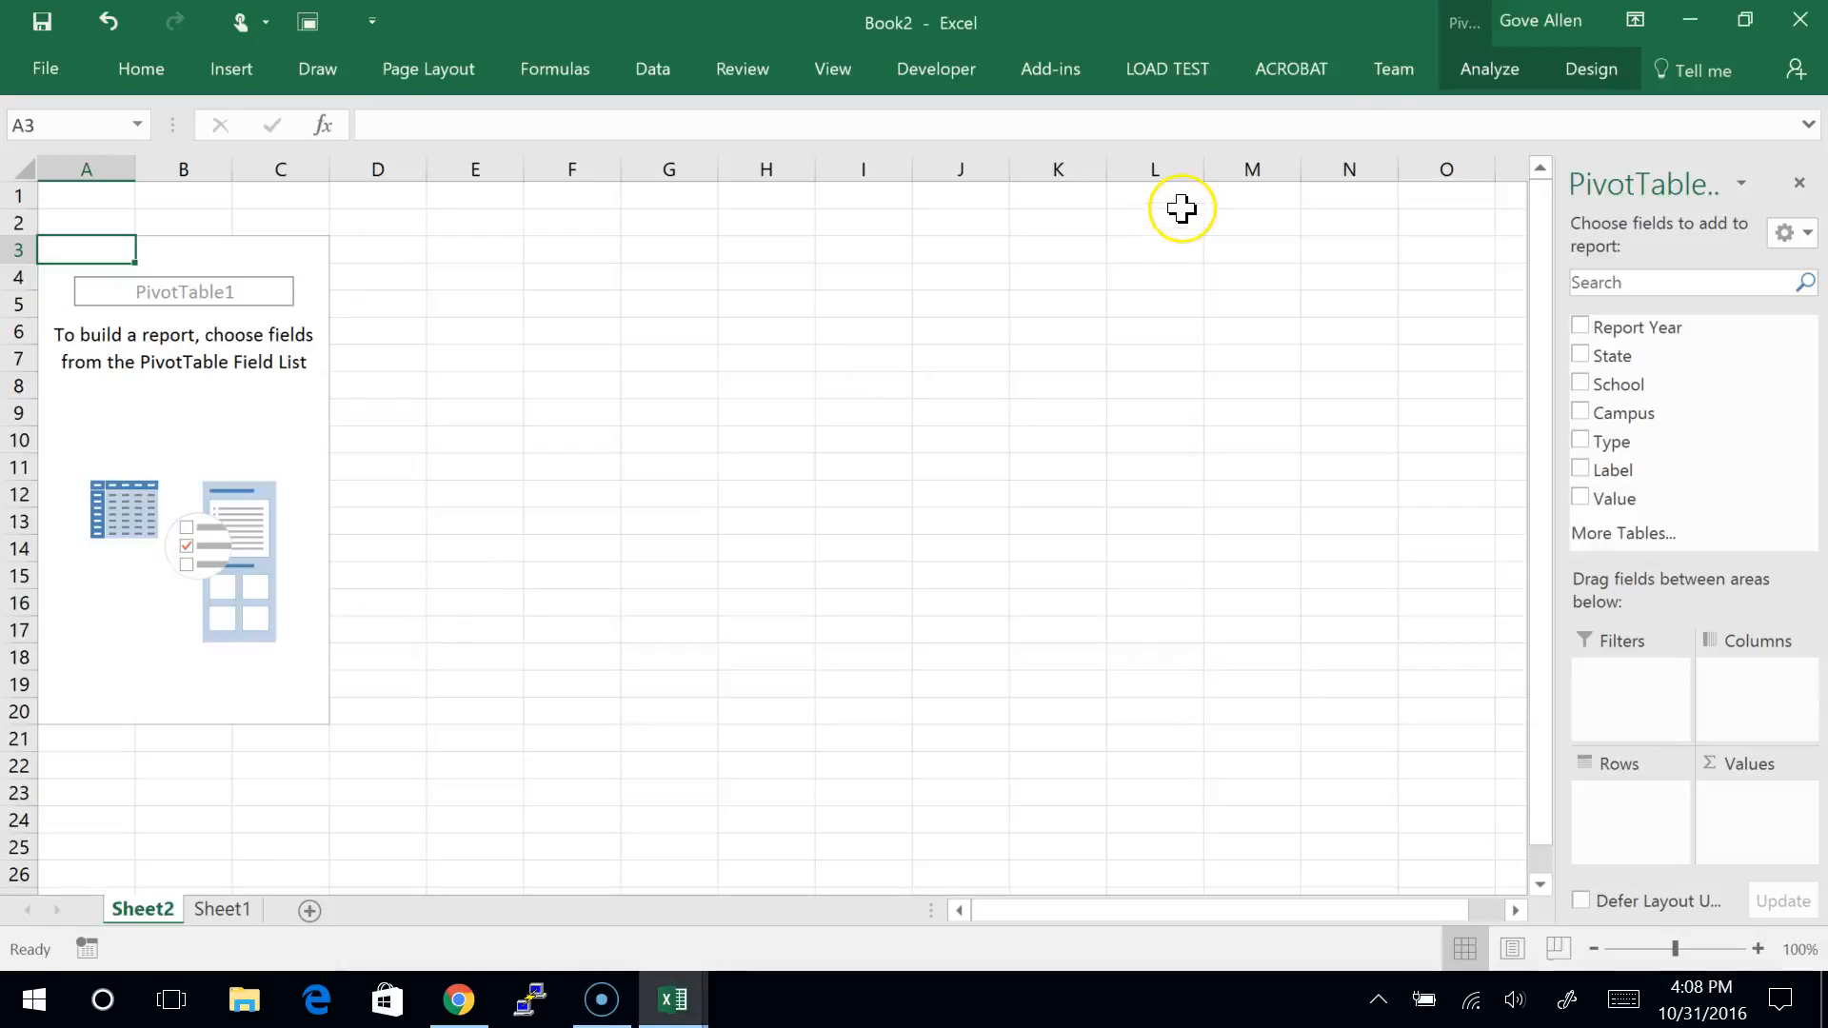
{"action": "left_click", "coordinate": [1799, 19]}
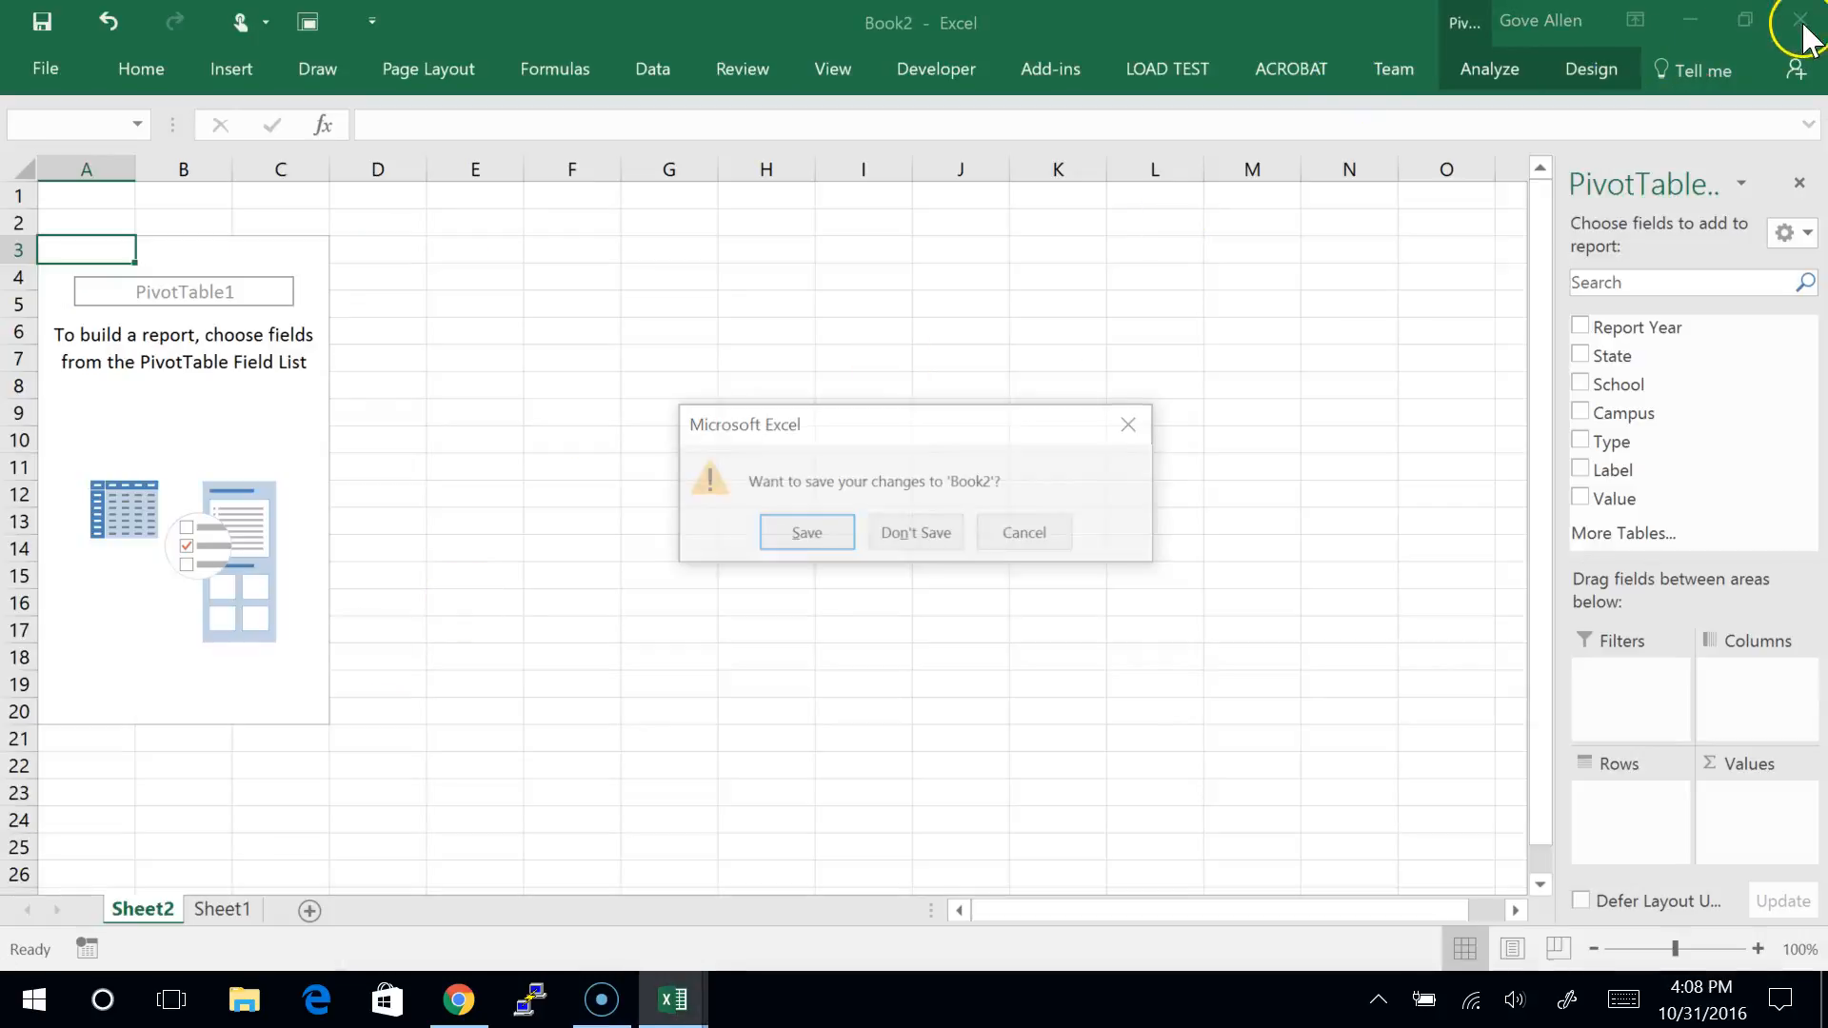
{"action": "left_click", "coordinate": [923, 537]}
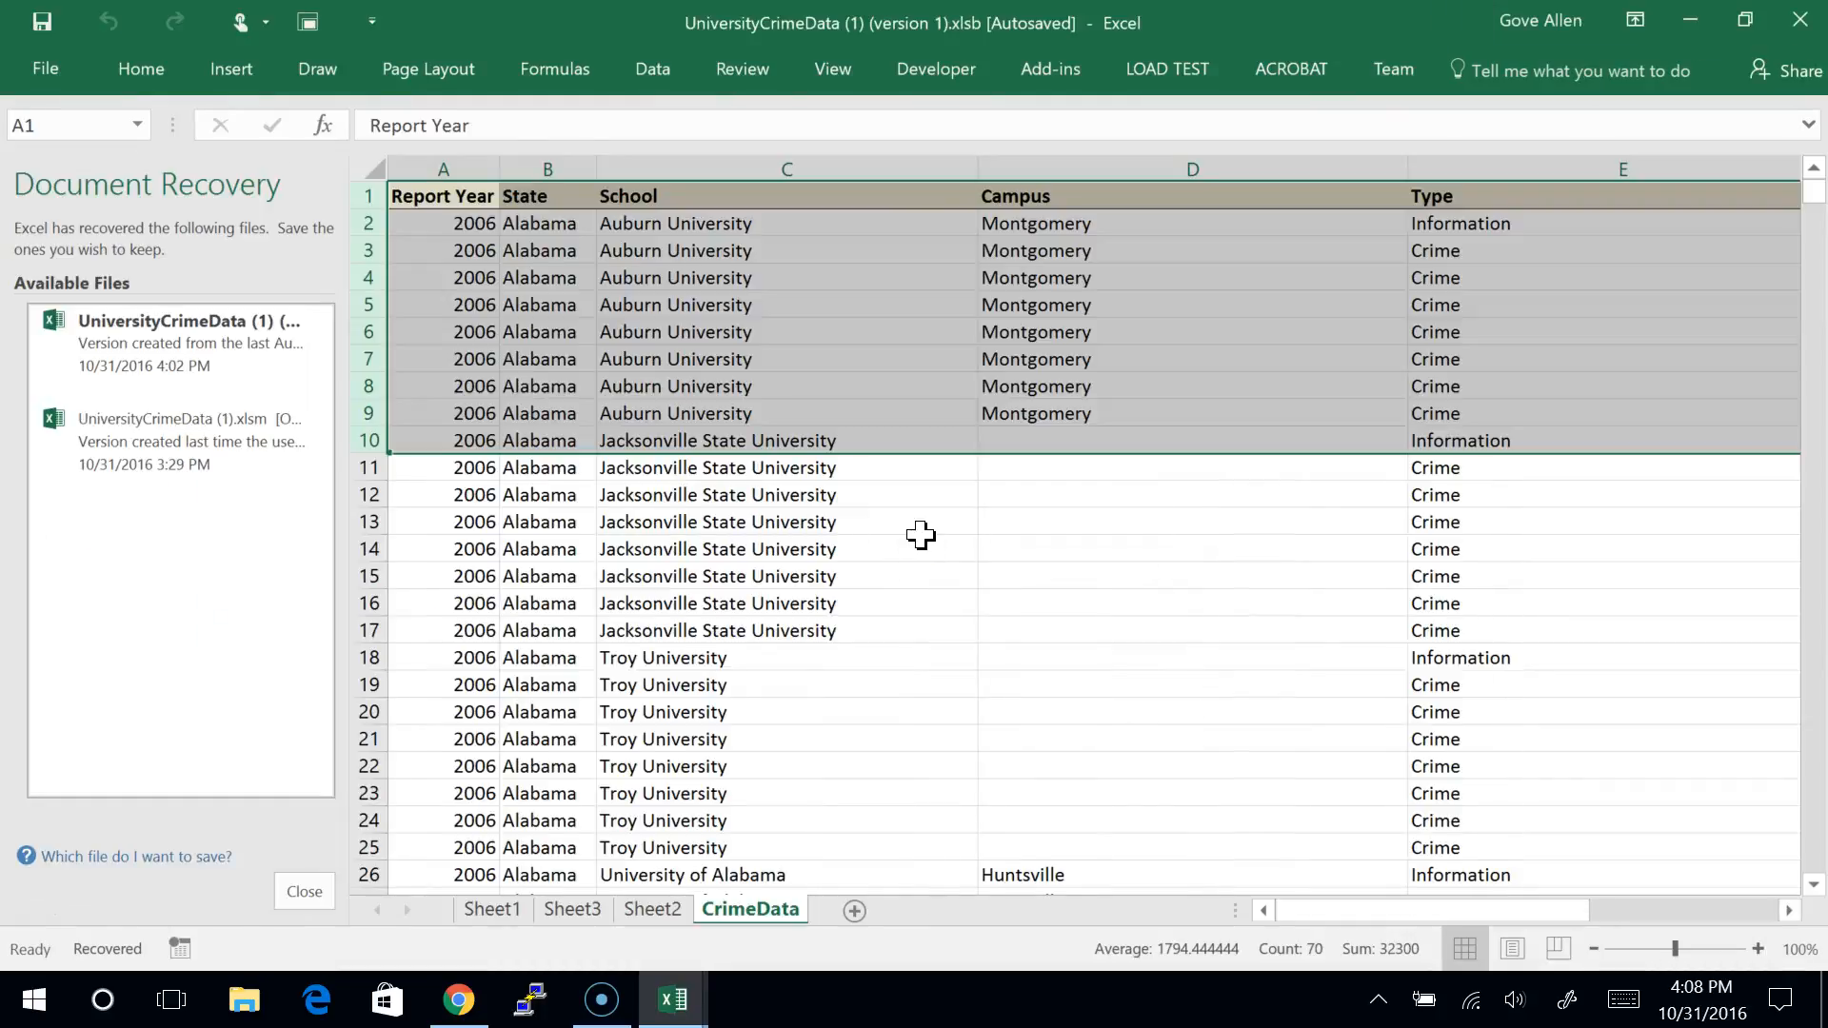
{"action": "left_click", "coordinate": [305, 891]}
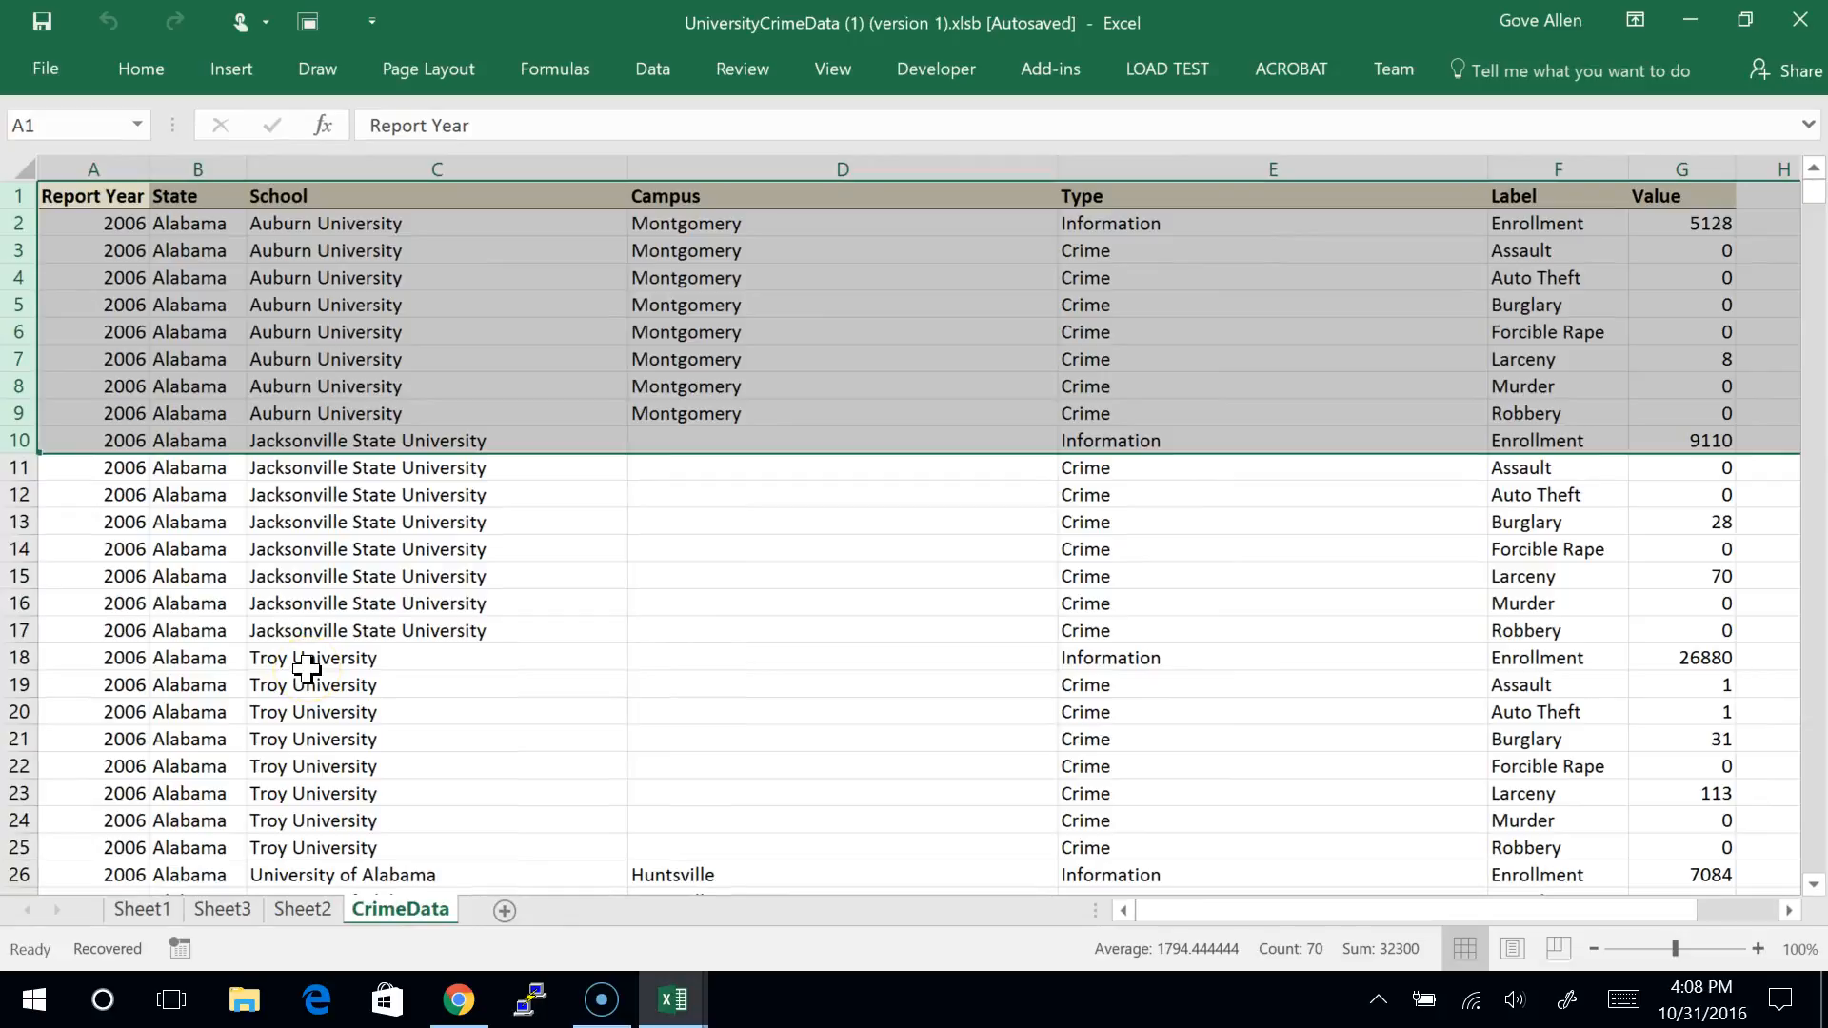
Step: Paste the copied PivotCaches.Create statement below Set s = Sheets.Add in makePivot, with blank lines separating it from the old CreatePivotTable statement
{"action": "key", "text": "alt+Tab"}
{"action": "left_click", "coordinate": [400, 377]}
{"action": "key", "text": "Down"}
{"action": "key", "text": "Return"}
{"action": "key", "text": "Return"}
{"action": "key", "text": "Return"}
{"action": "key", "text": "Return"}
{"action": "key", "text": "Return"}
{"action": "key", "text": "Up"}
{"action": "key", "text": "Up"}
{"action": "key", "text": "Up"}
{"action": "key", "text": "ctrl+v"}
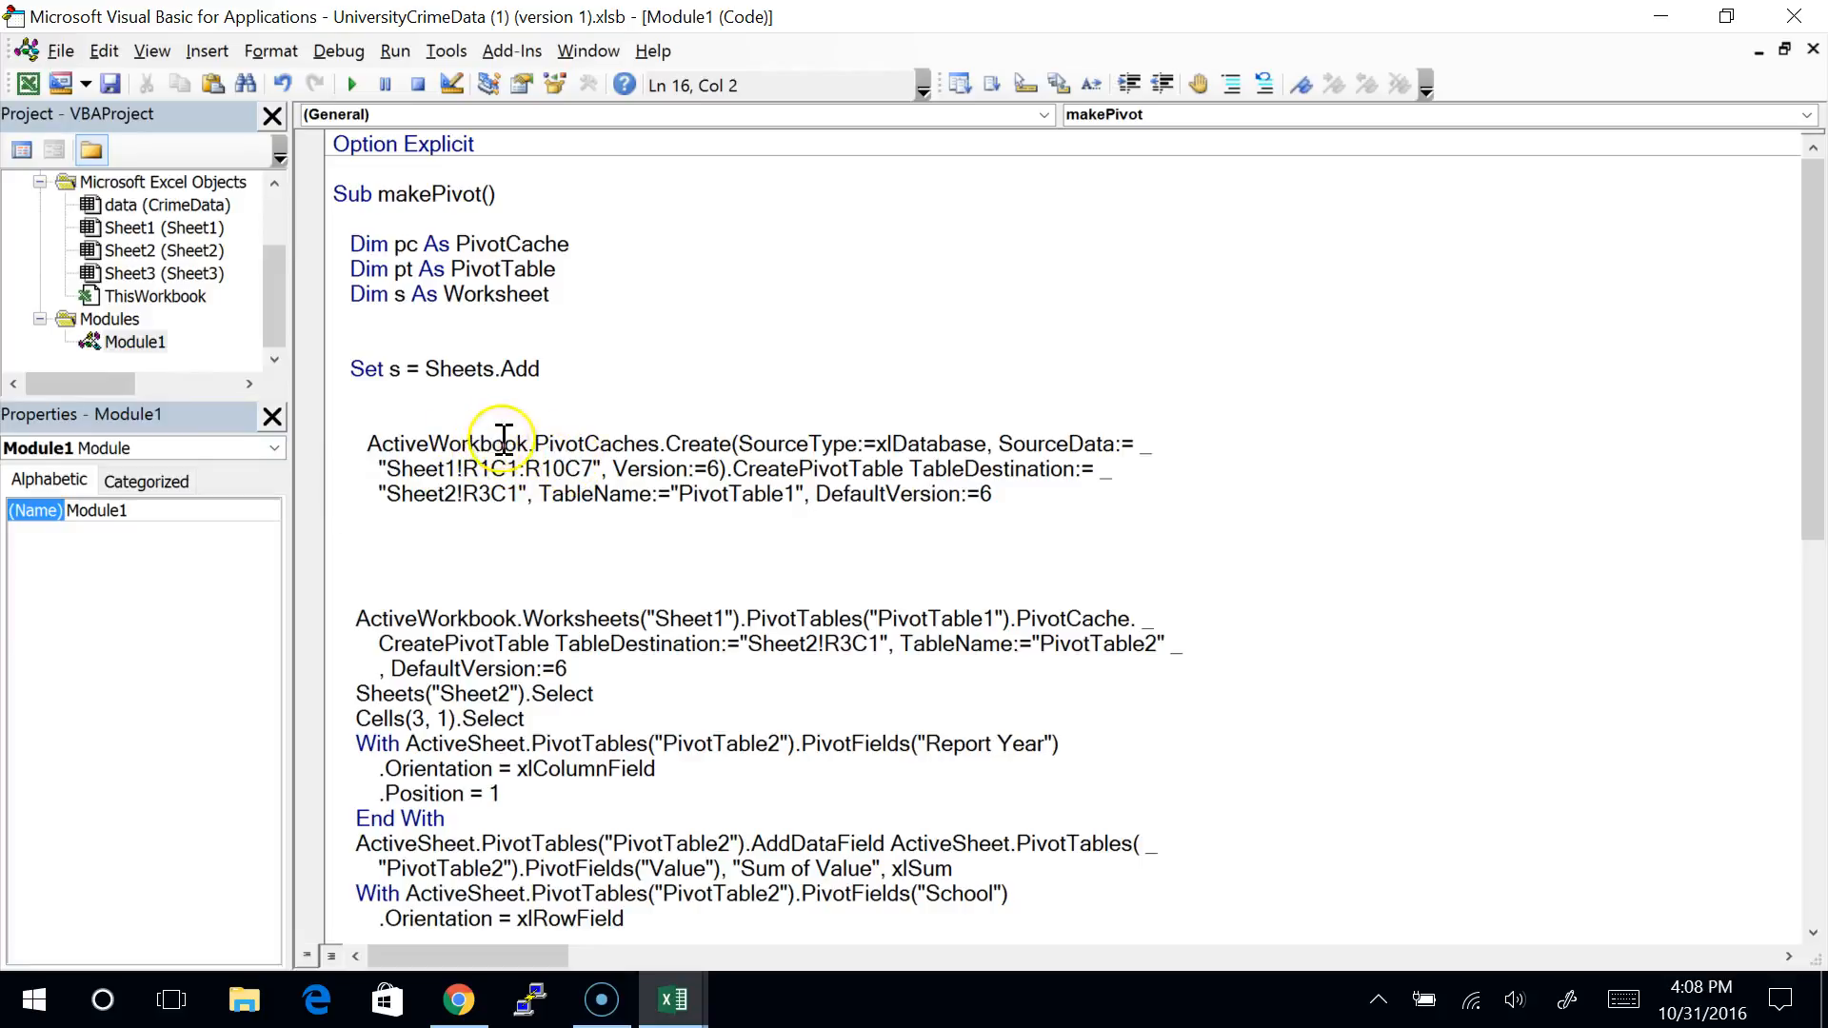
{"action": "double_click", "coordinate": [438, 440]}
{"action": "left_click", "coordinate": [550, 444]}
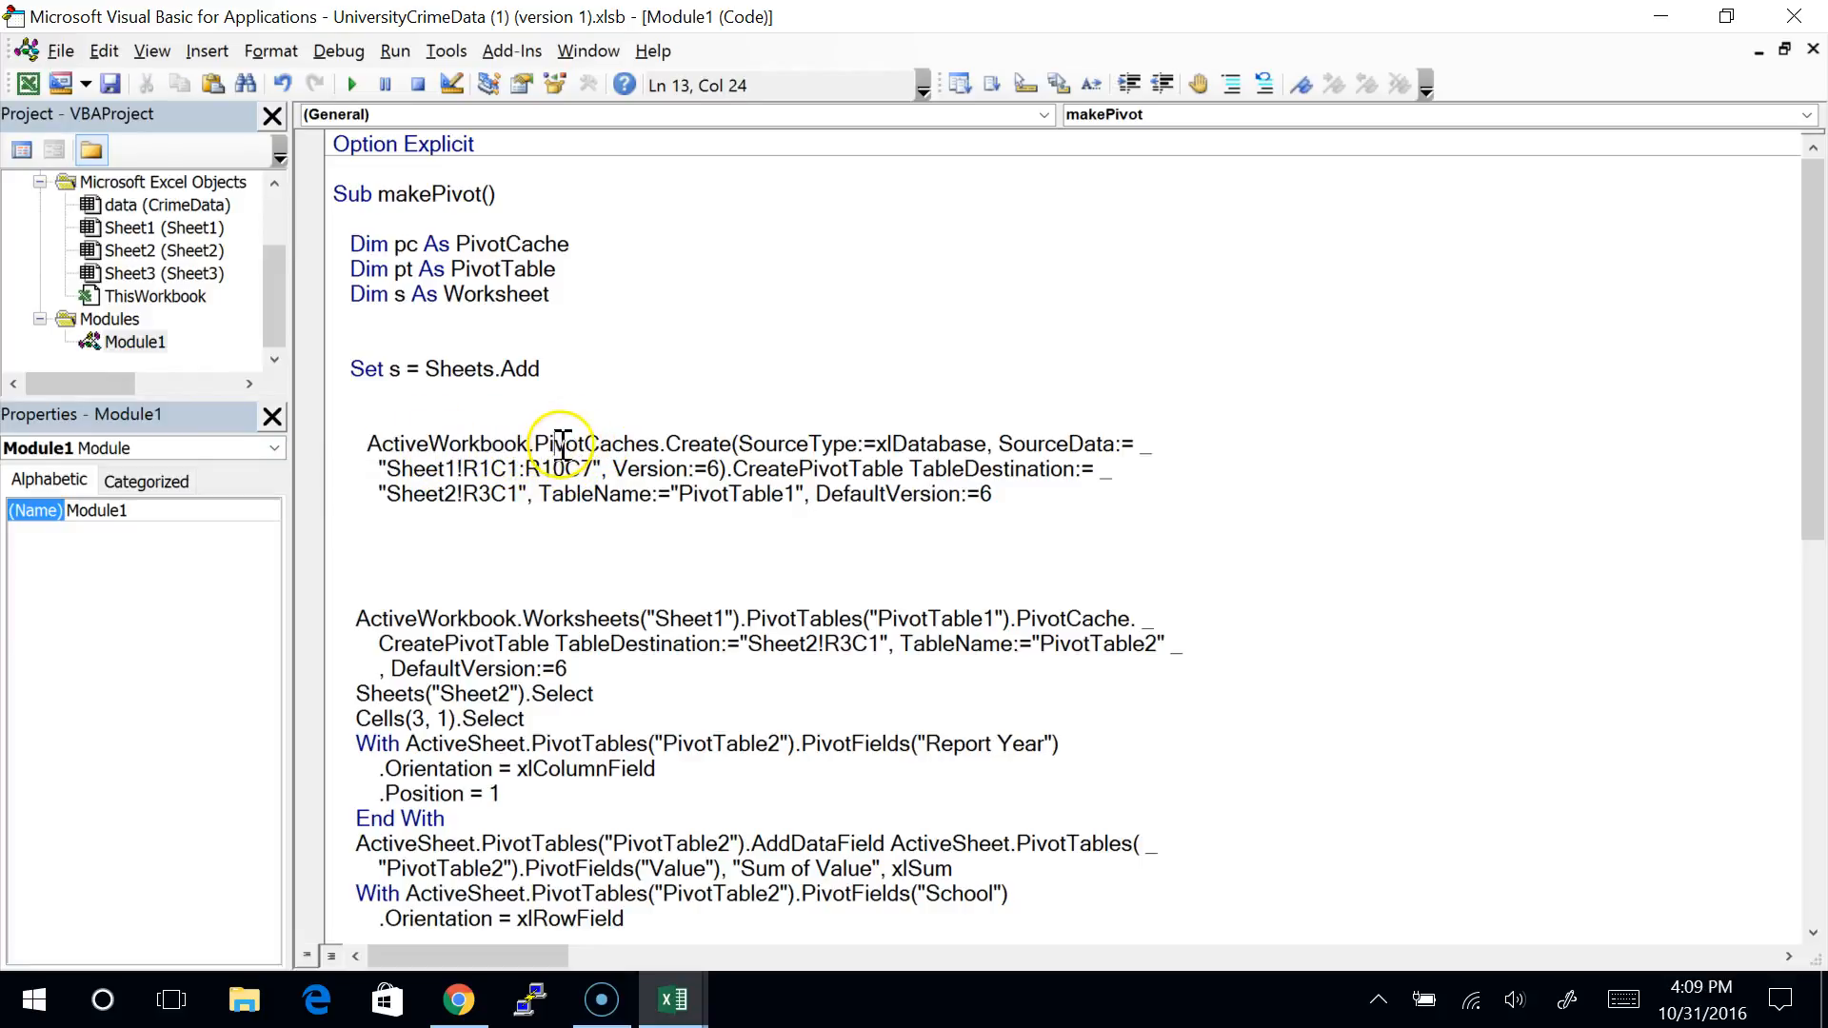
Step: Examine the PivotCaches.Create part of the pasted statement, from ActiveWorkbook through its Version argument
{"action": "left_click_drag", "start_coordinate": [532, 443], "coordinate": [647, 444]}
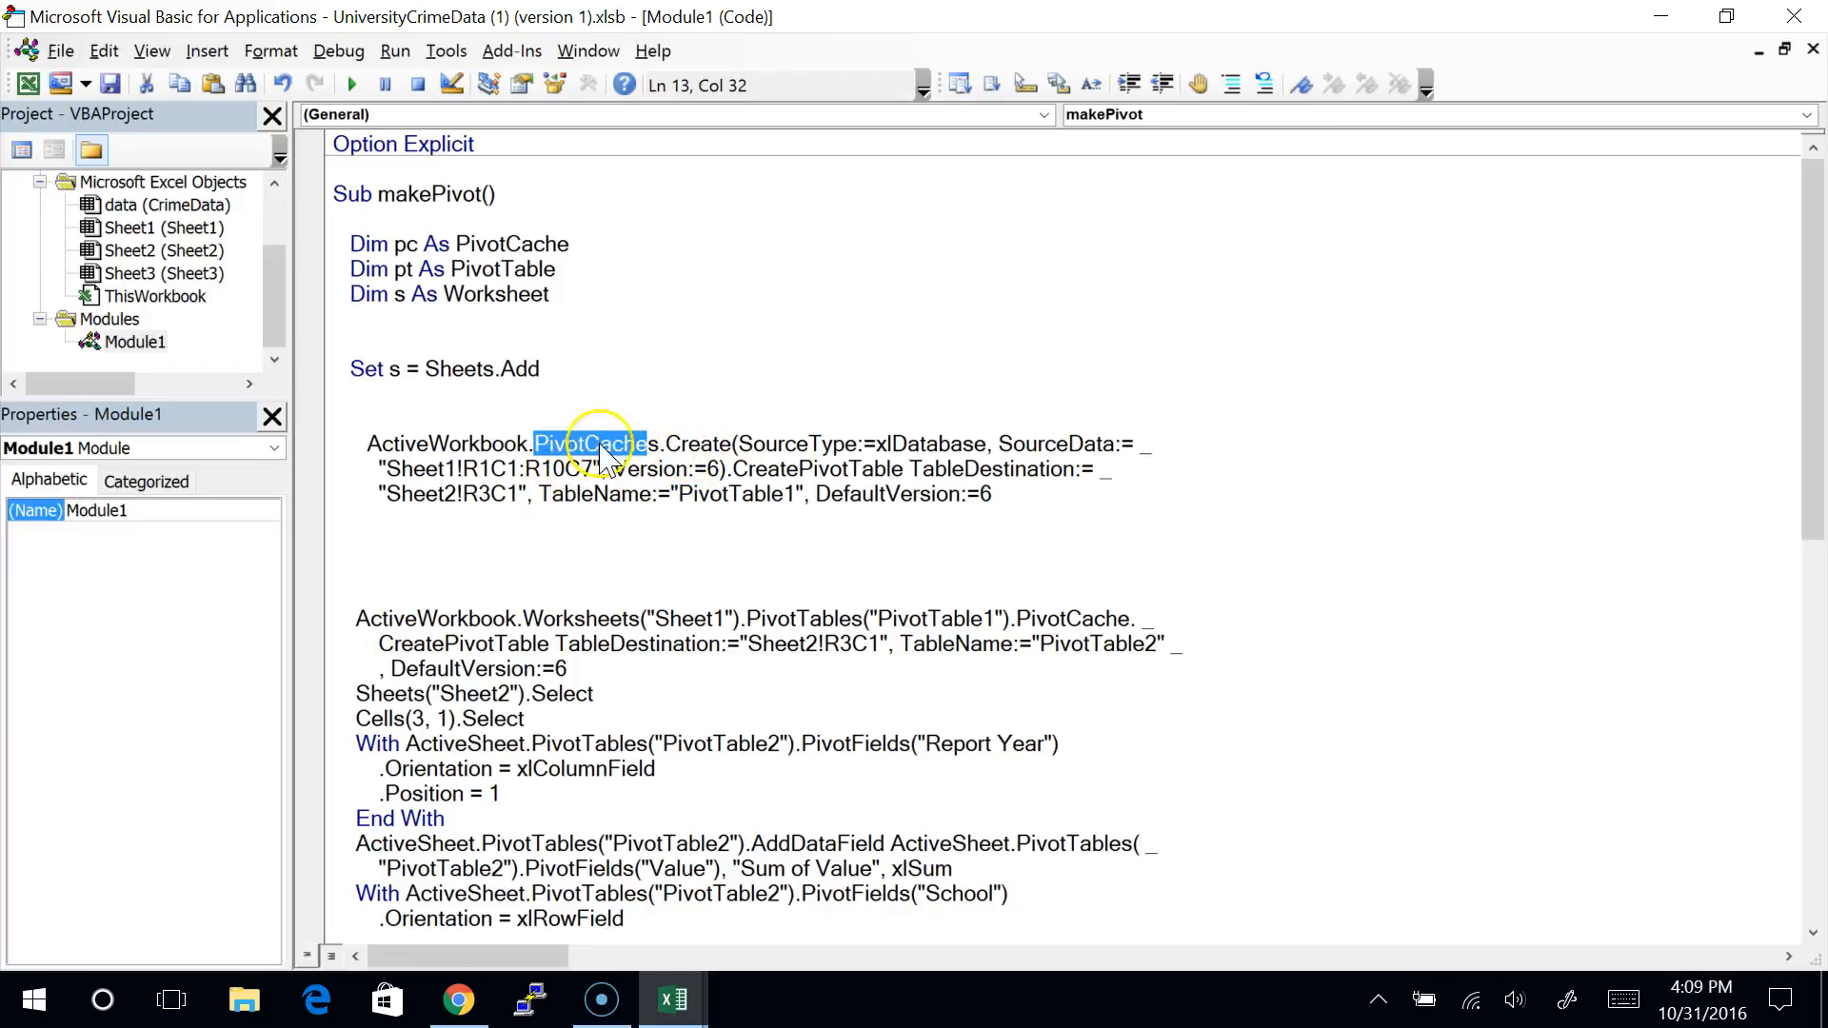
{"action": "left_click_drag", "start_coordinate": [665, 444], "coordinate": [731, 444]}
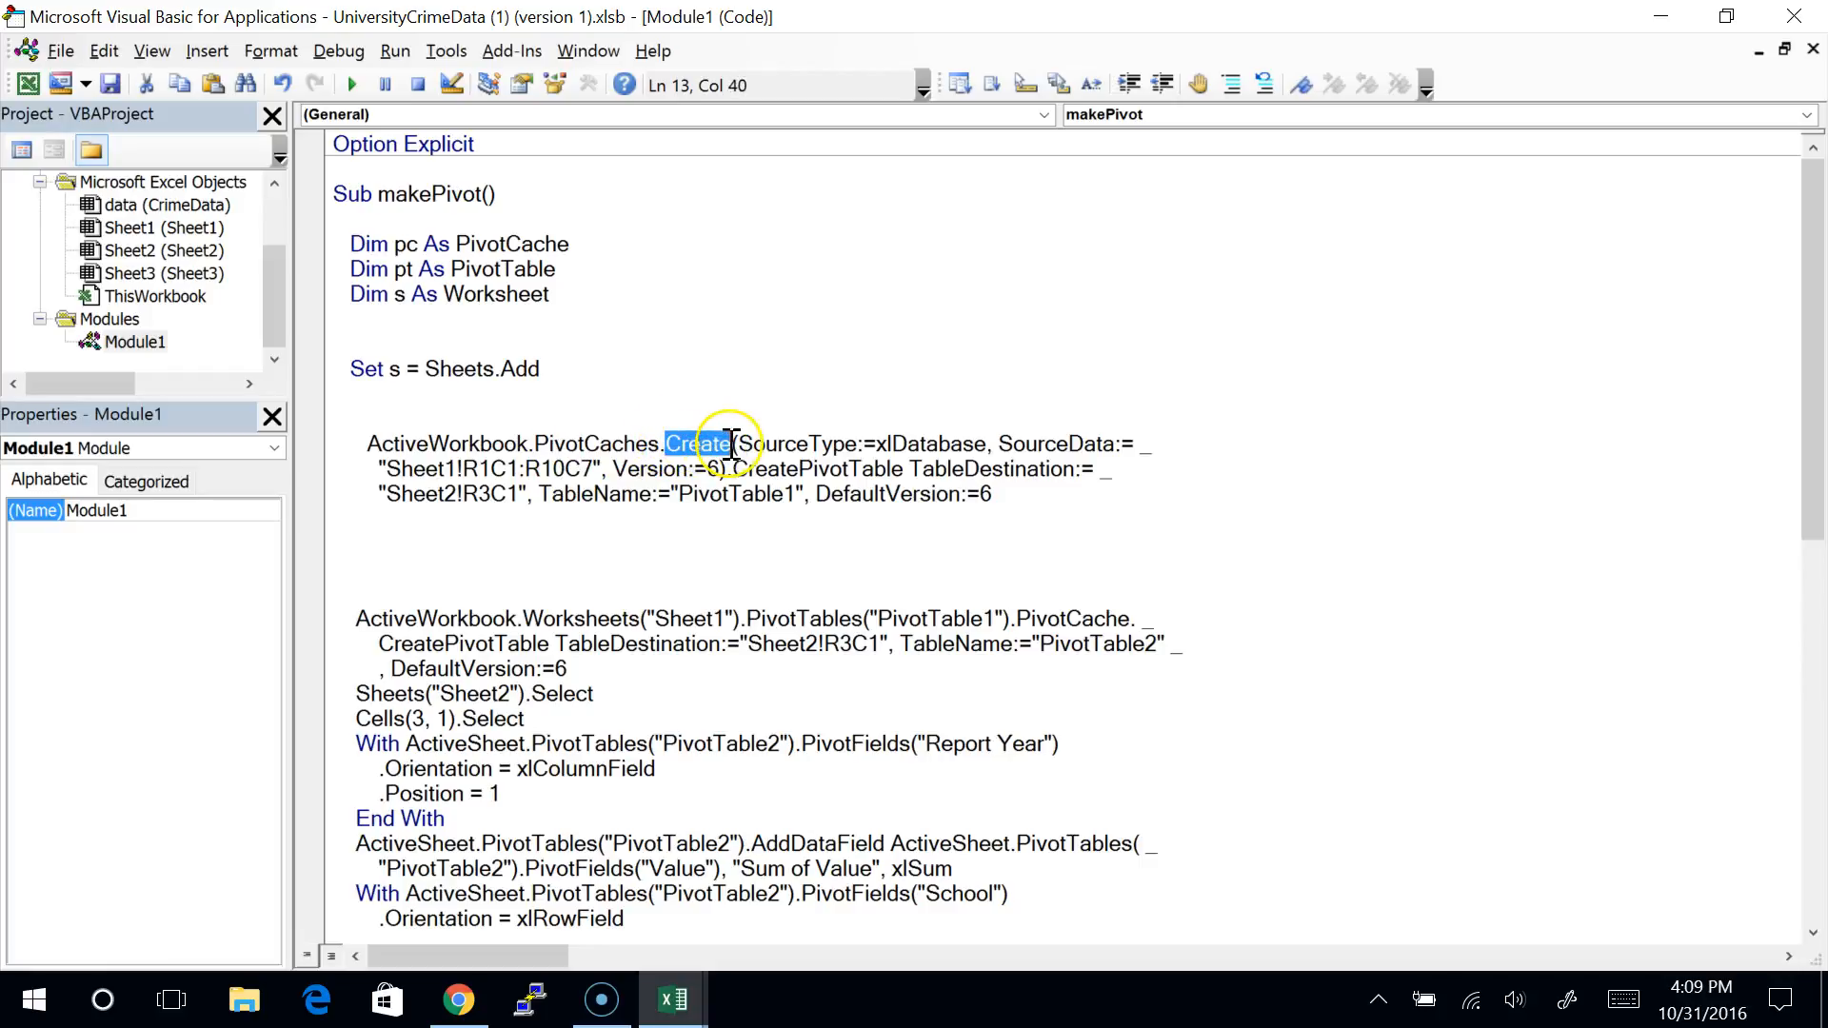
{"action": "left_click", "coordinate": [705, 466]}
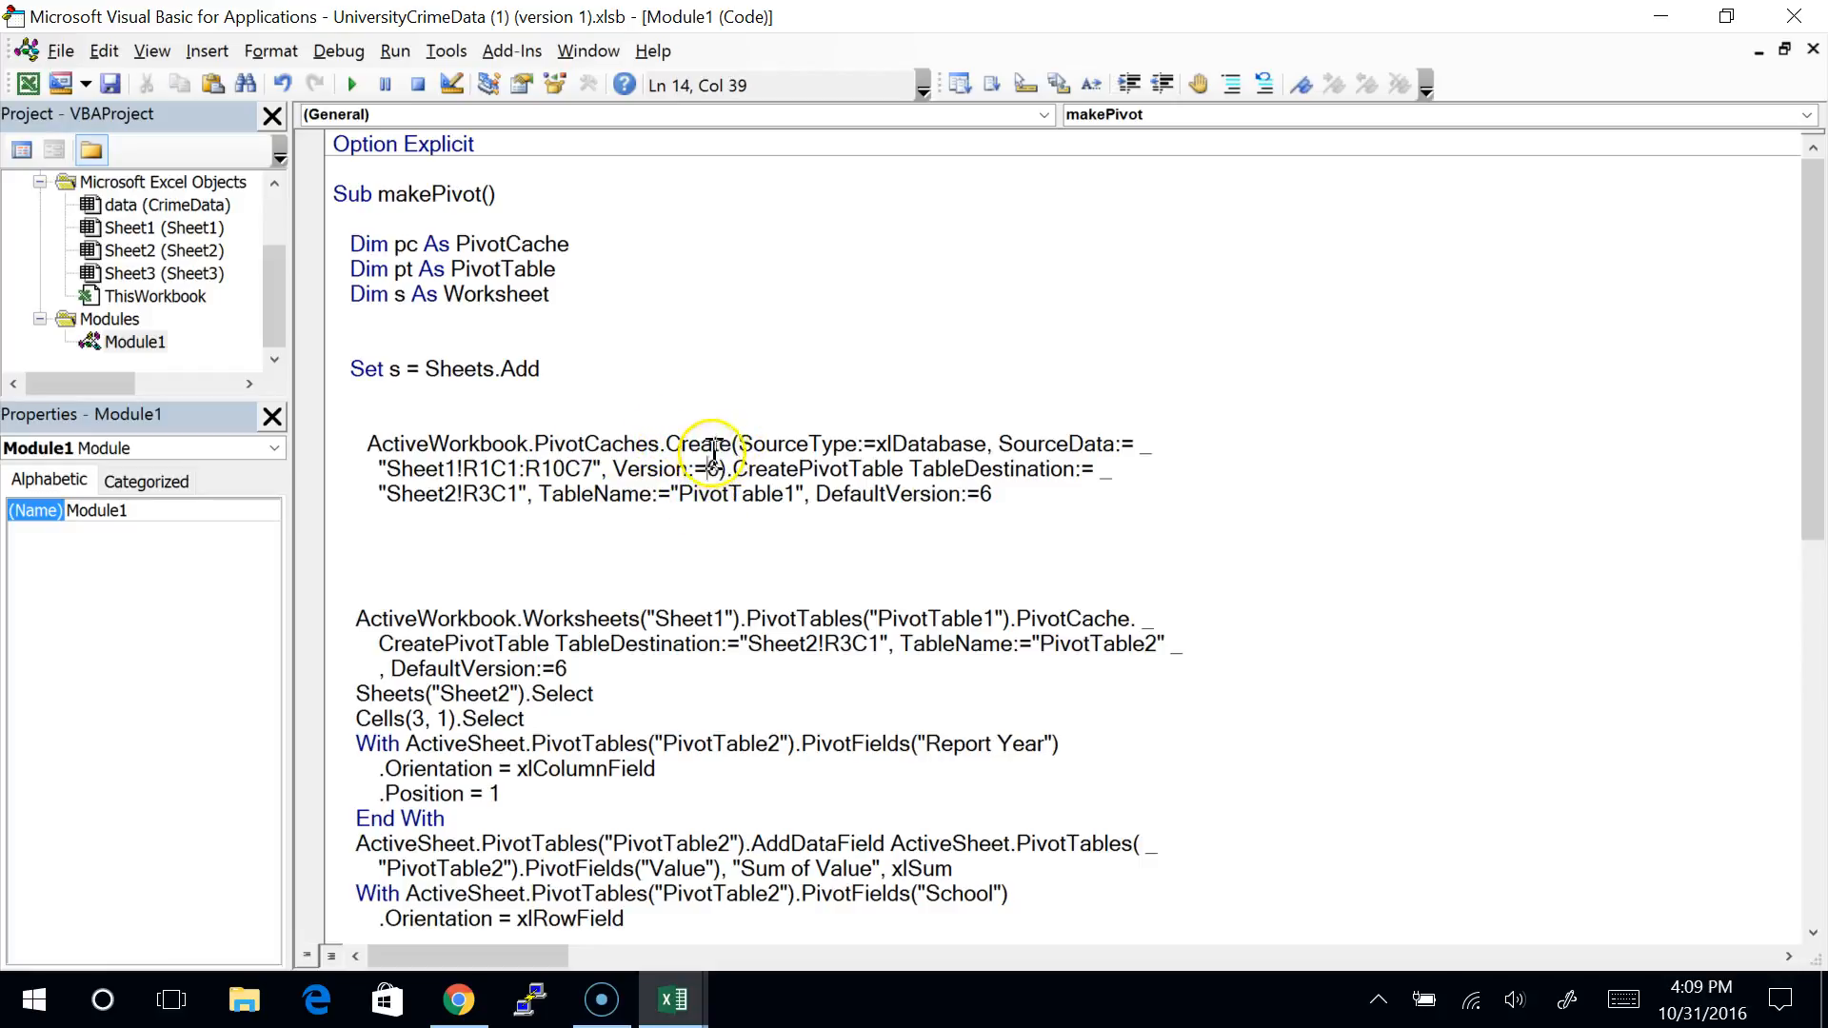
{"action": "left_click_drag", "start_coordinate": [728, 467], "coordinate": [368, 440]}
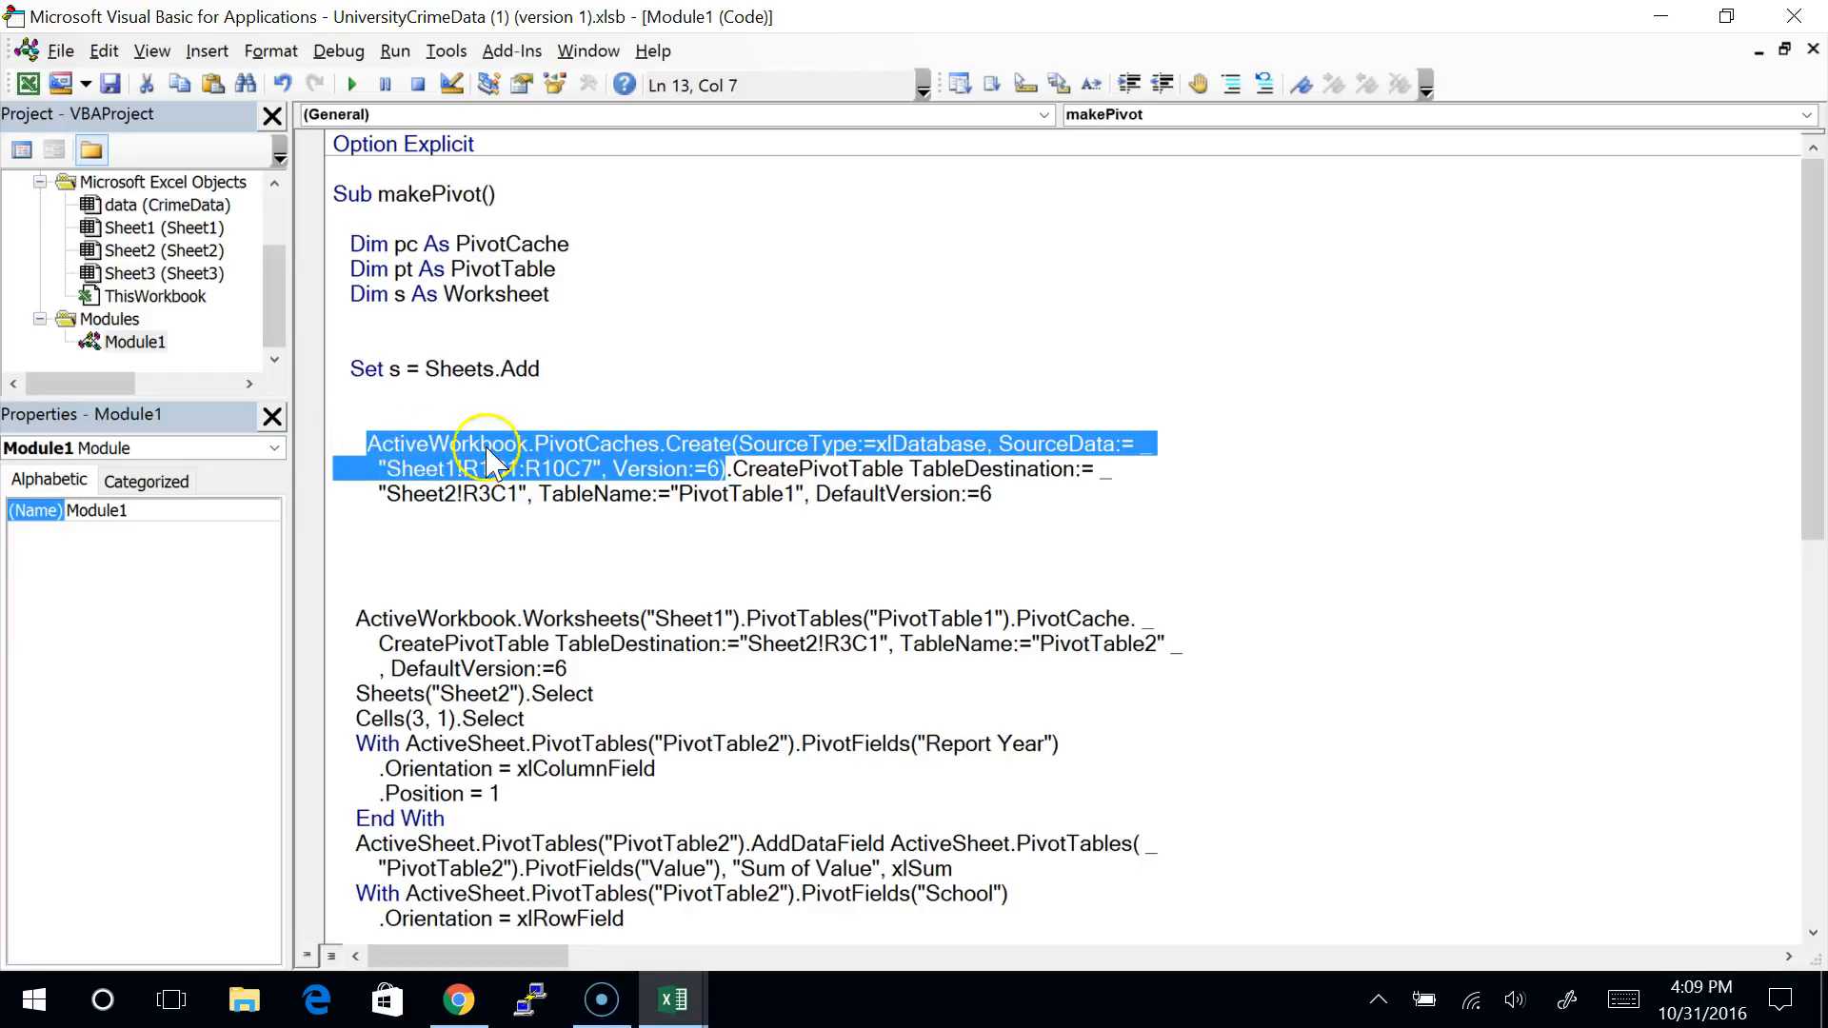
{"action": "left_click_drag", "start_coordinate": [742, 470], "coordinate": [731, 470]}
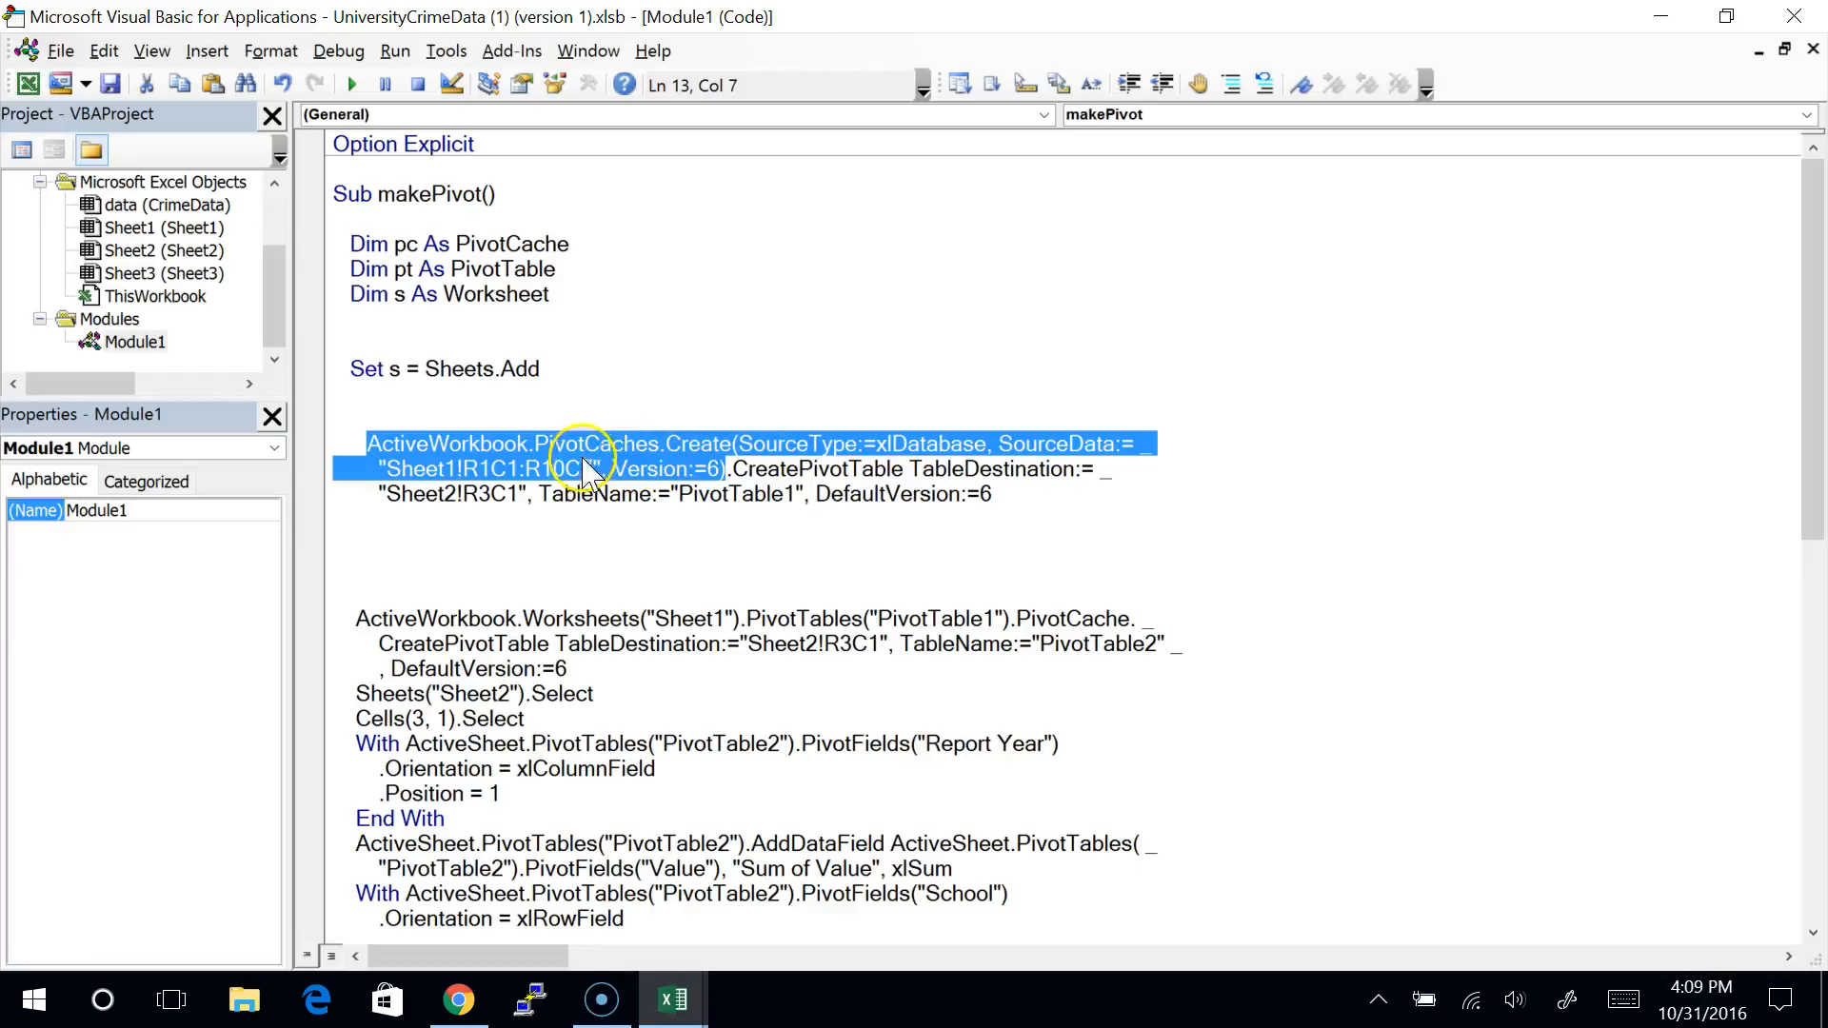
{"action": "left_click_drag", "start_coordinate": [666, 419], "coordinate": [896, 473]}
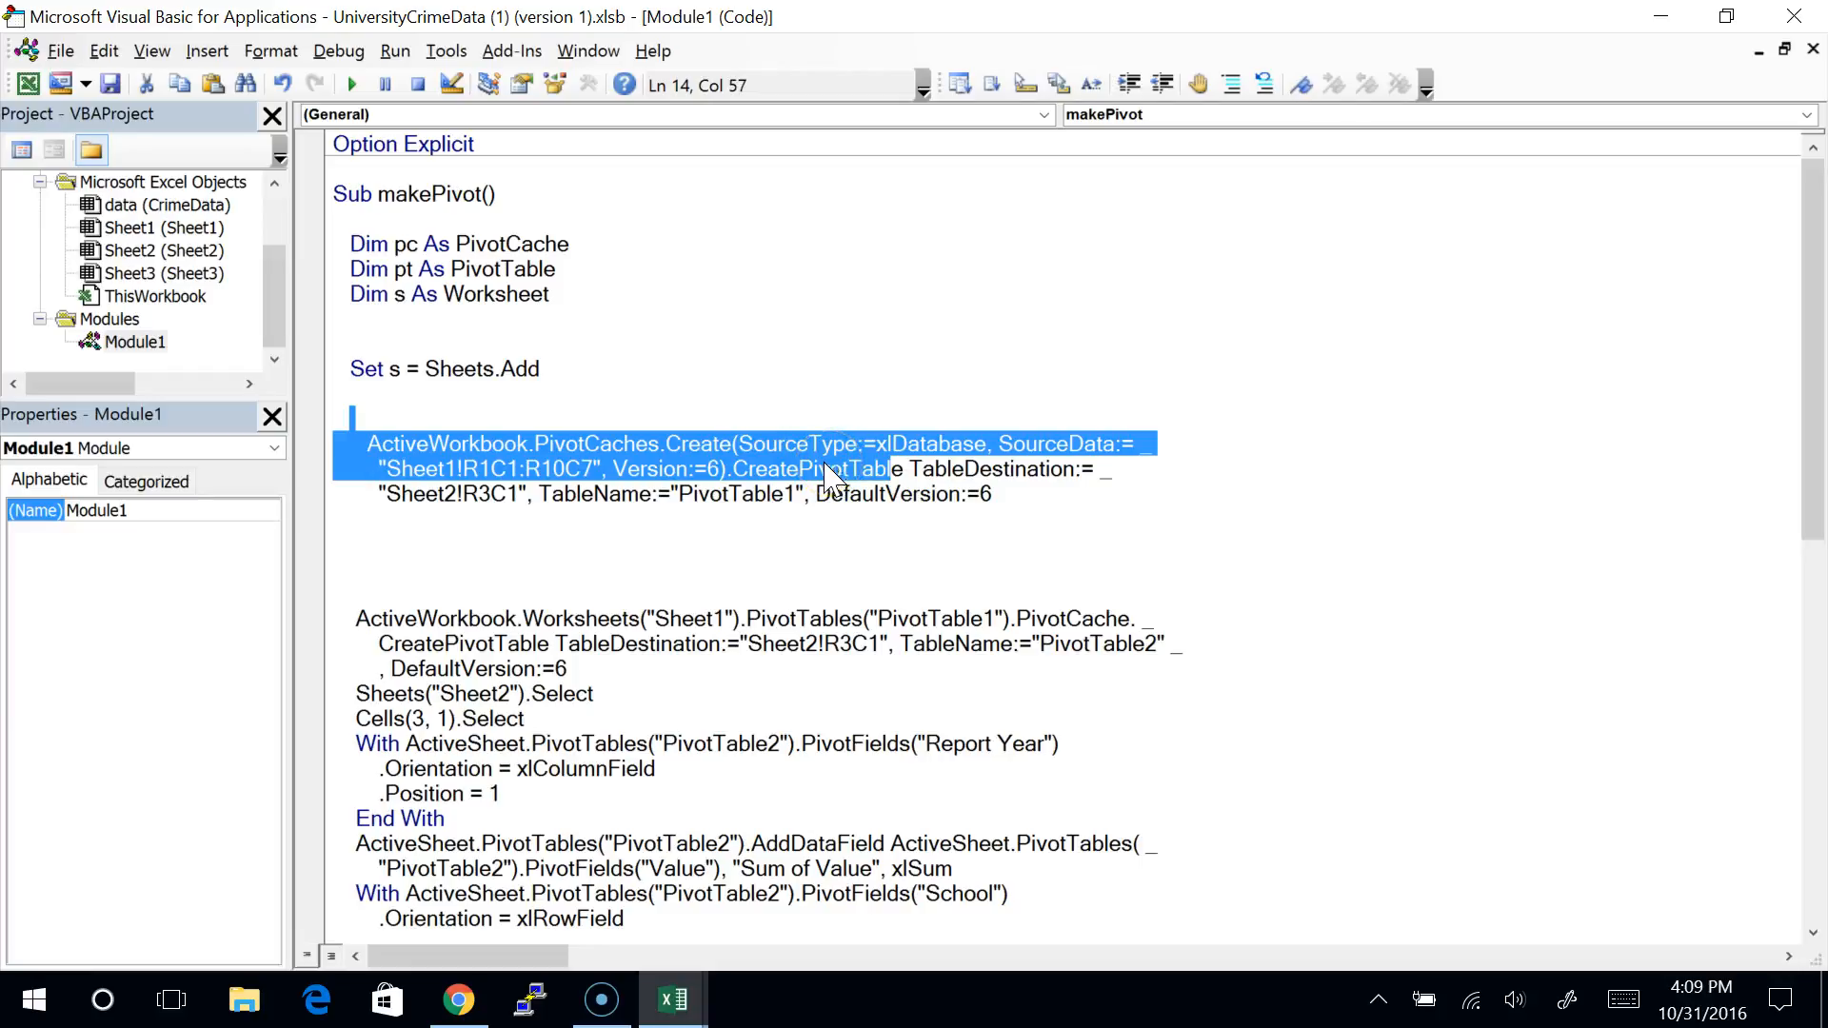
Step: Add blank lines below Set s = Sheets.Add and begin an assignment to the PivotCache variable with set pc =
{"action": "left_click", "coordinate": [496, 396]}
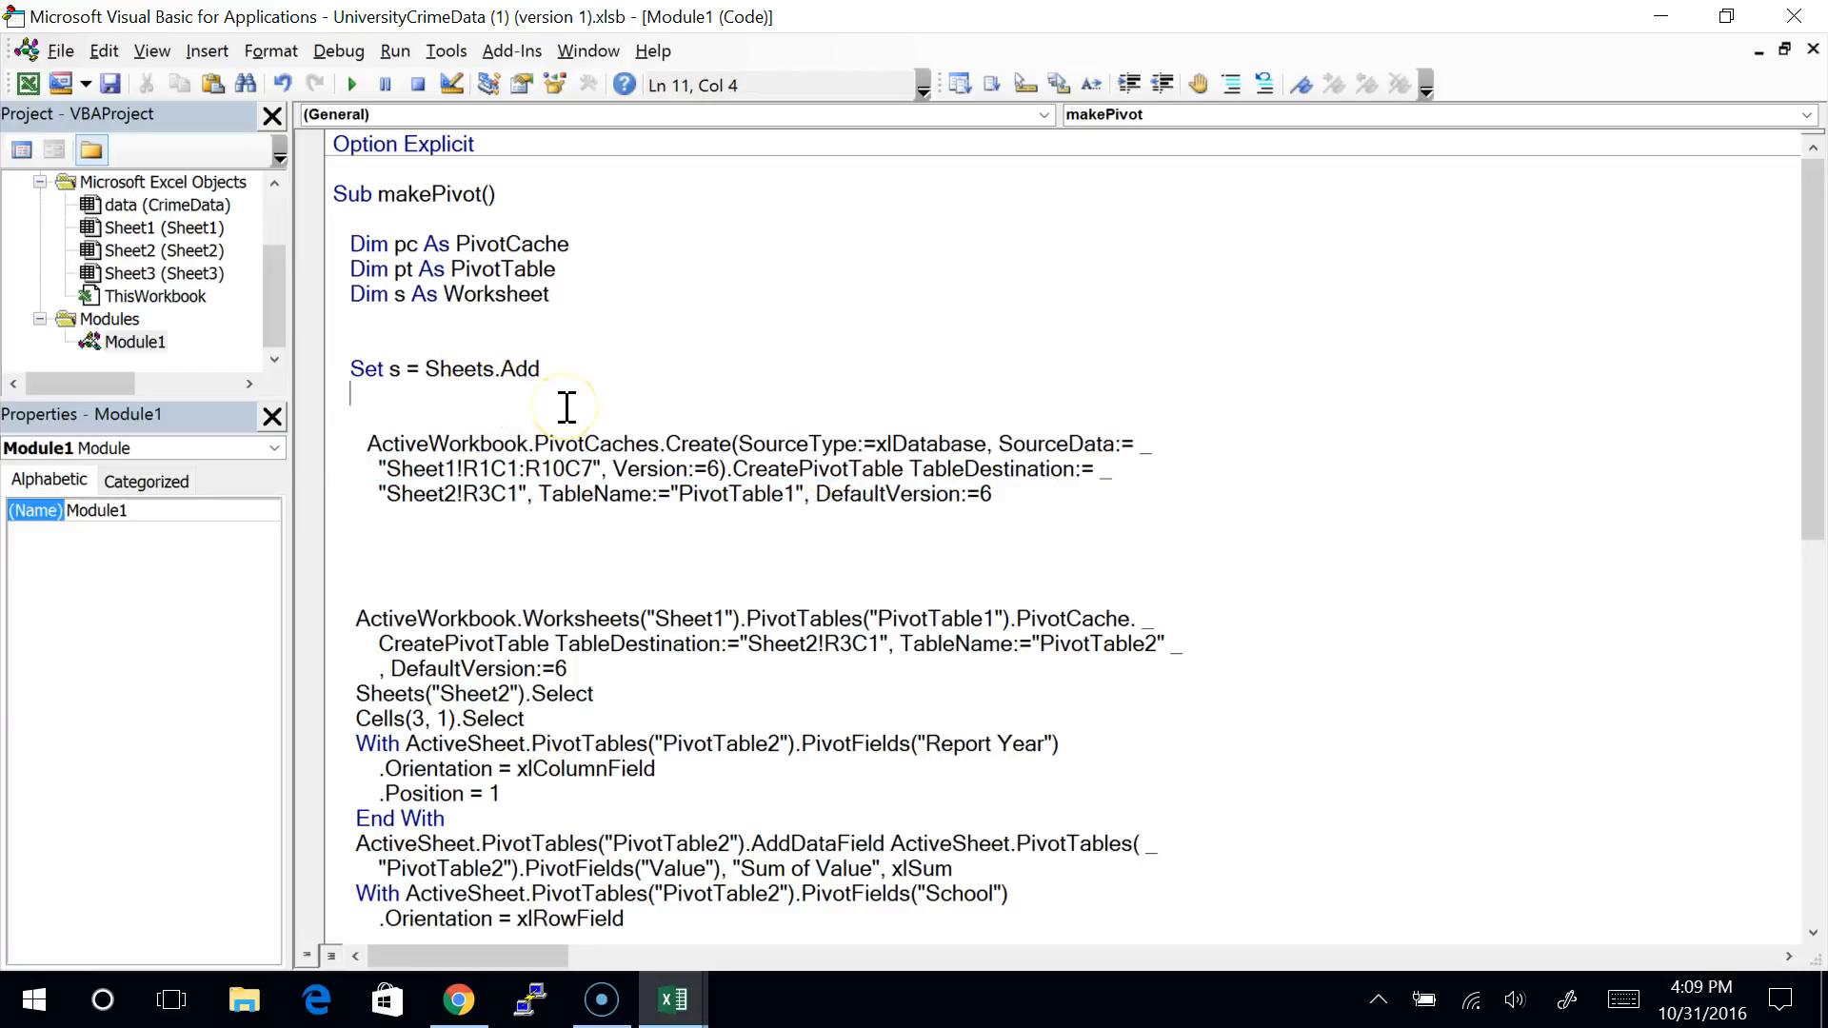
{"action": "key", "text": "Return"}
{"action": "key", "text": "Return"}
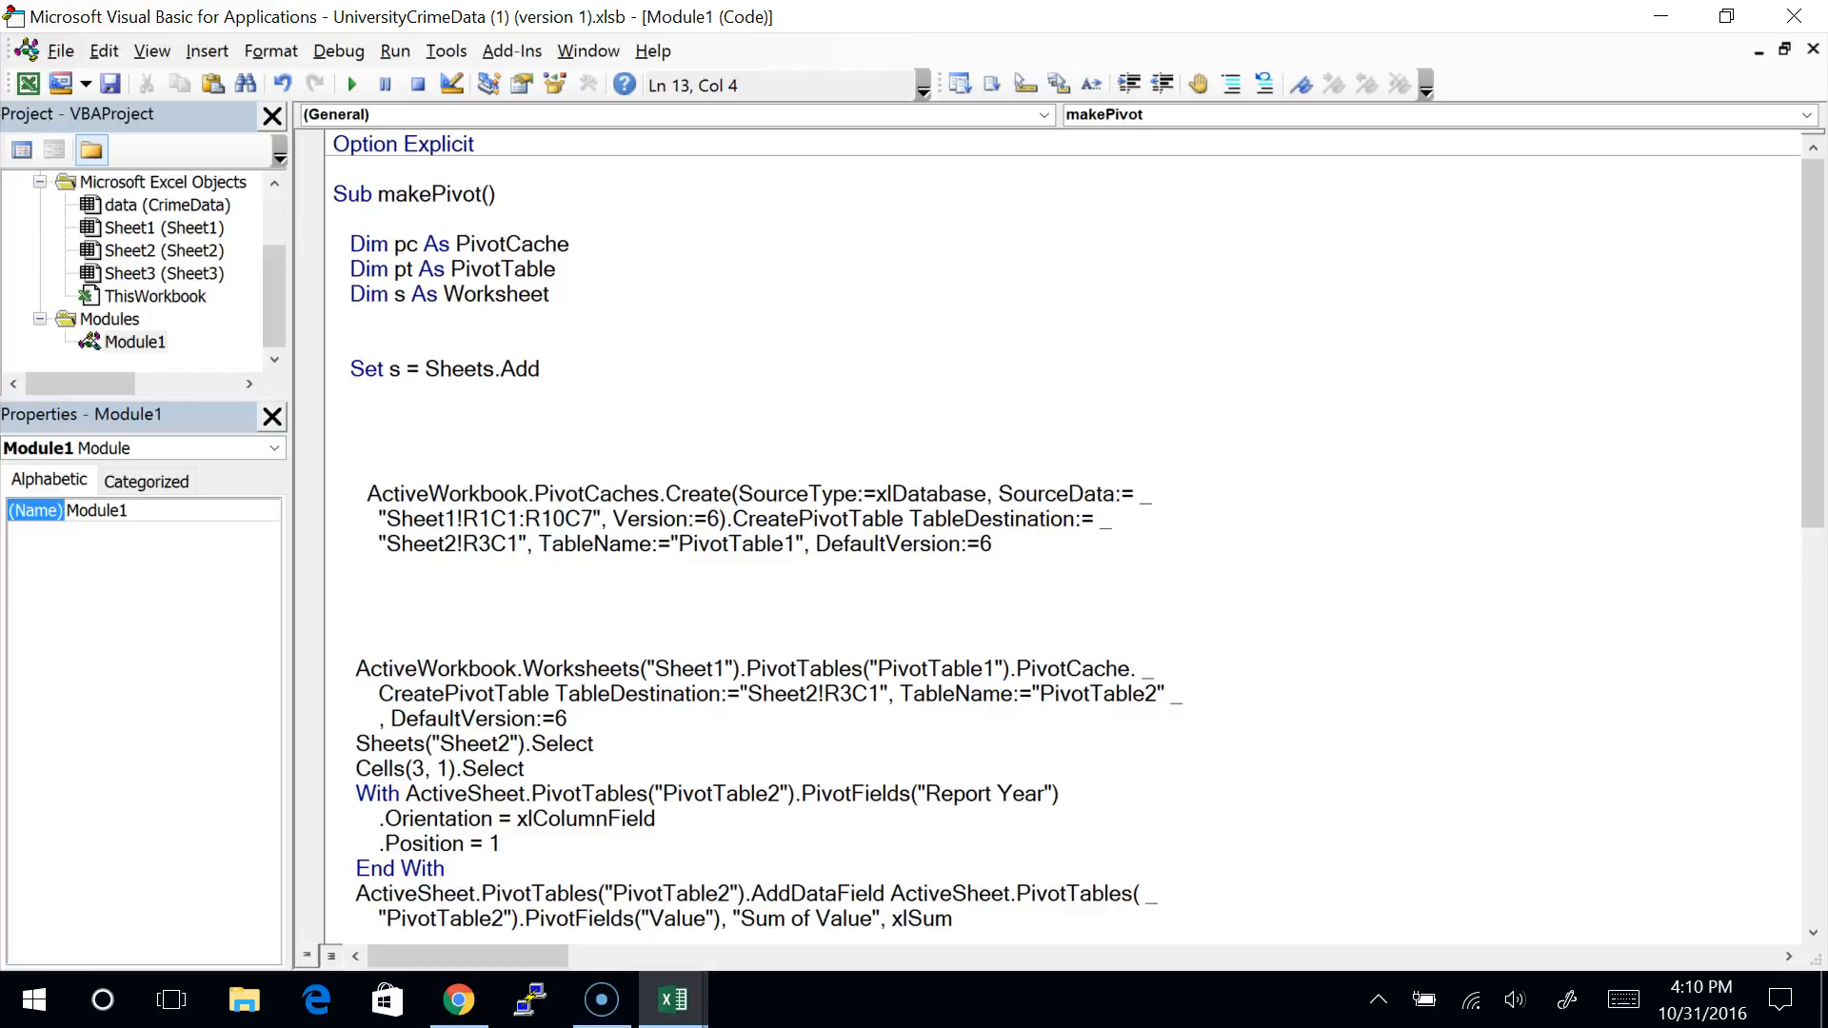
{"action": "type", "text": "dr"}
{"action": "key", "text": "BackSpace"}
{"action": "type", "text": "set"}
{"action": "key", "text": "BackSpace"}
{"action": "key", "text": "BackSpace"}
{"action": "key", "text": "BackSpace"}
{"action": "key", "text": "BackSpace"}
{"action": "type", "text": "set pc ="}
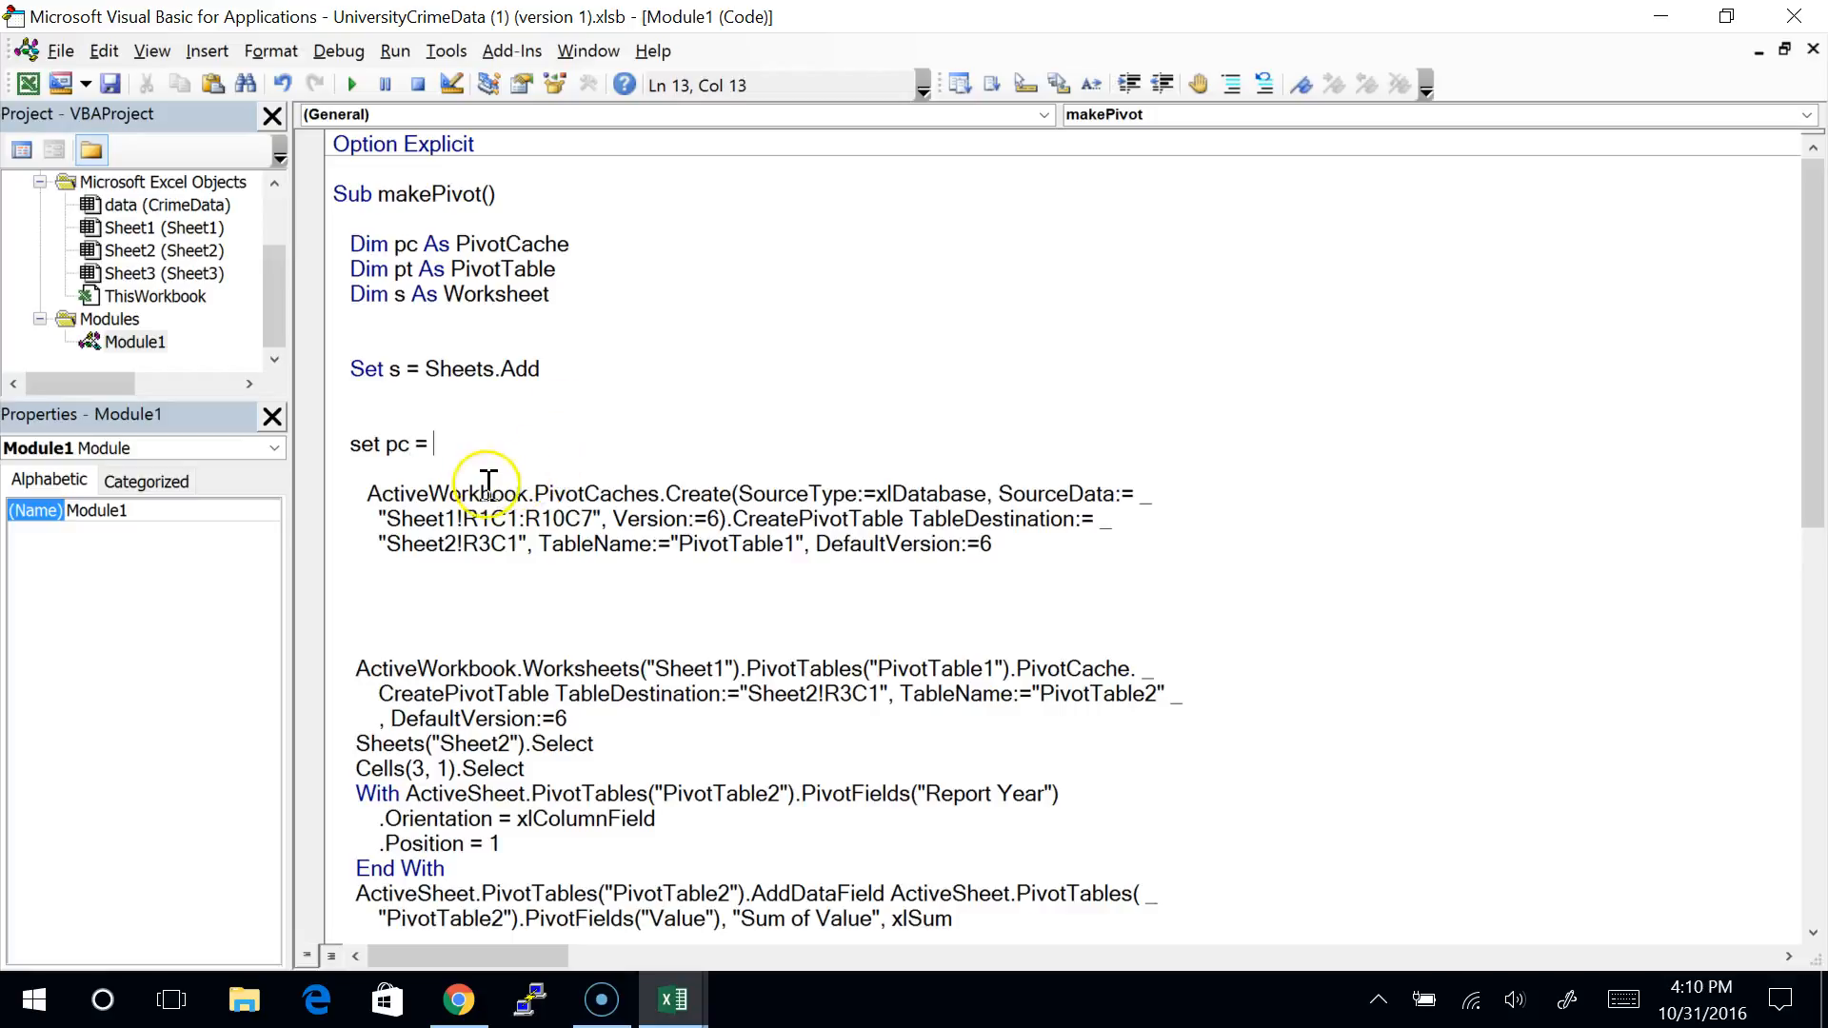
Step: Continue the pc assignment with ThisWorkbook.PivotCaches.Create in place of the recorded ActiveWorkbook reference
{"action": "left_click", "coordinate": [368, 495]}
{"action": "left_click_drag", "start_coordinate": [367, 495], "coordinate": [526, 497]}
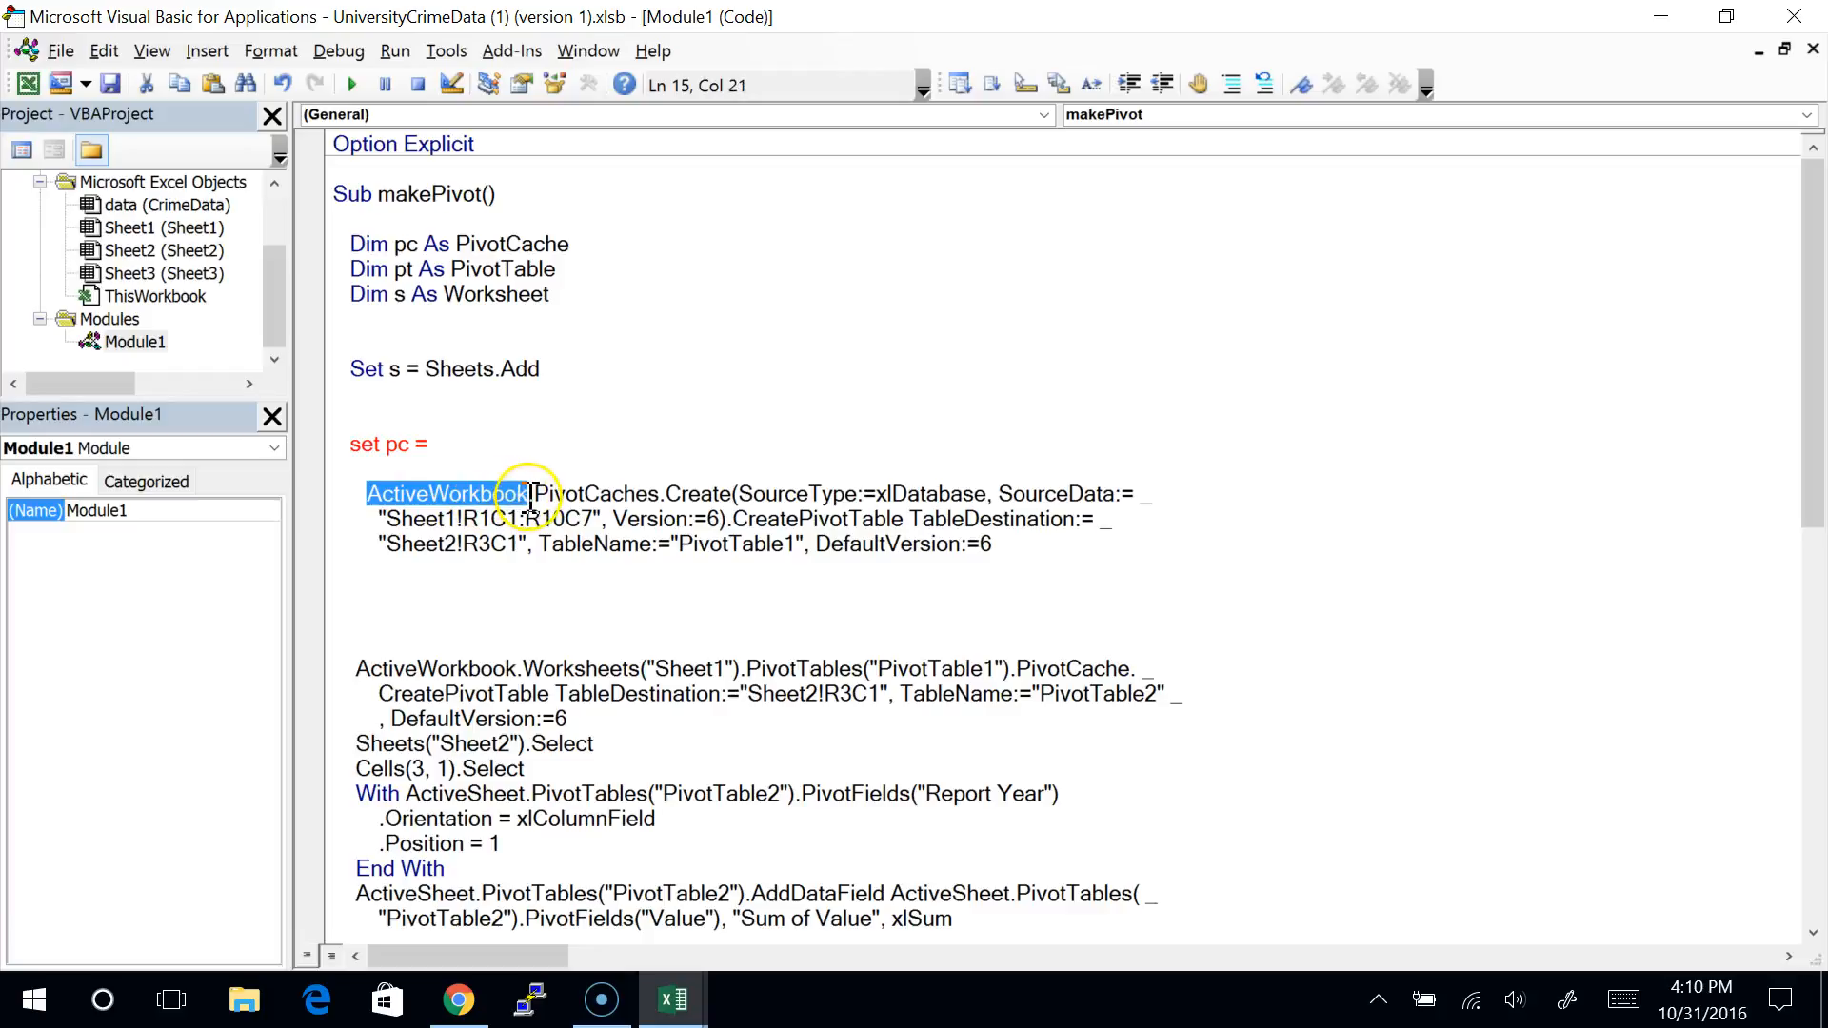
{"action": "left_click", "coordinate": [461, 451]}
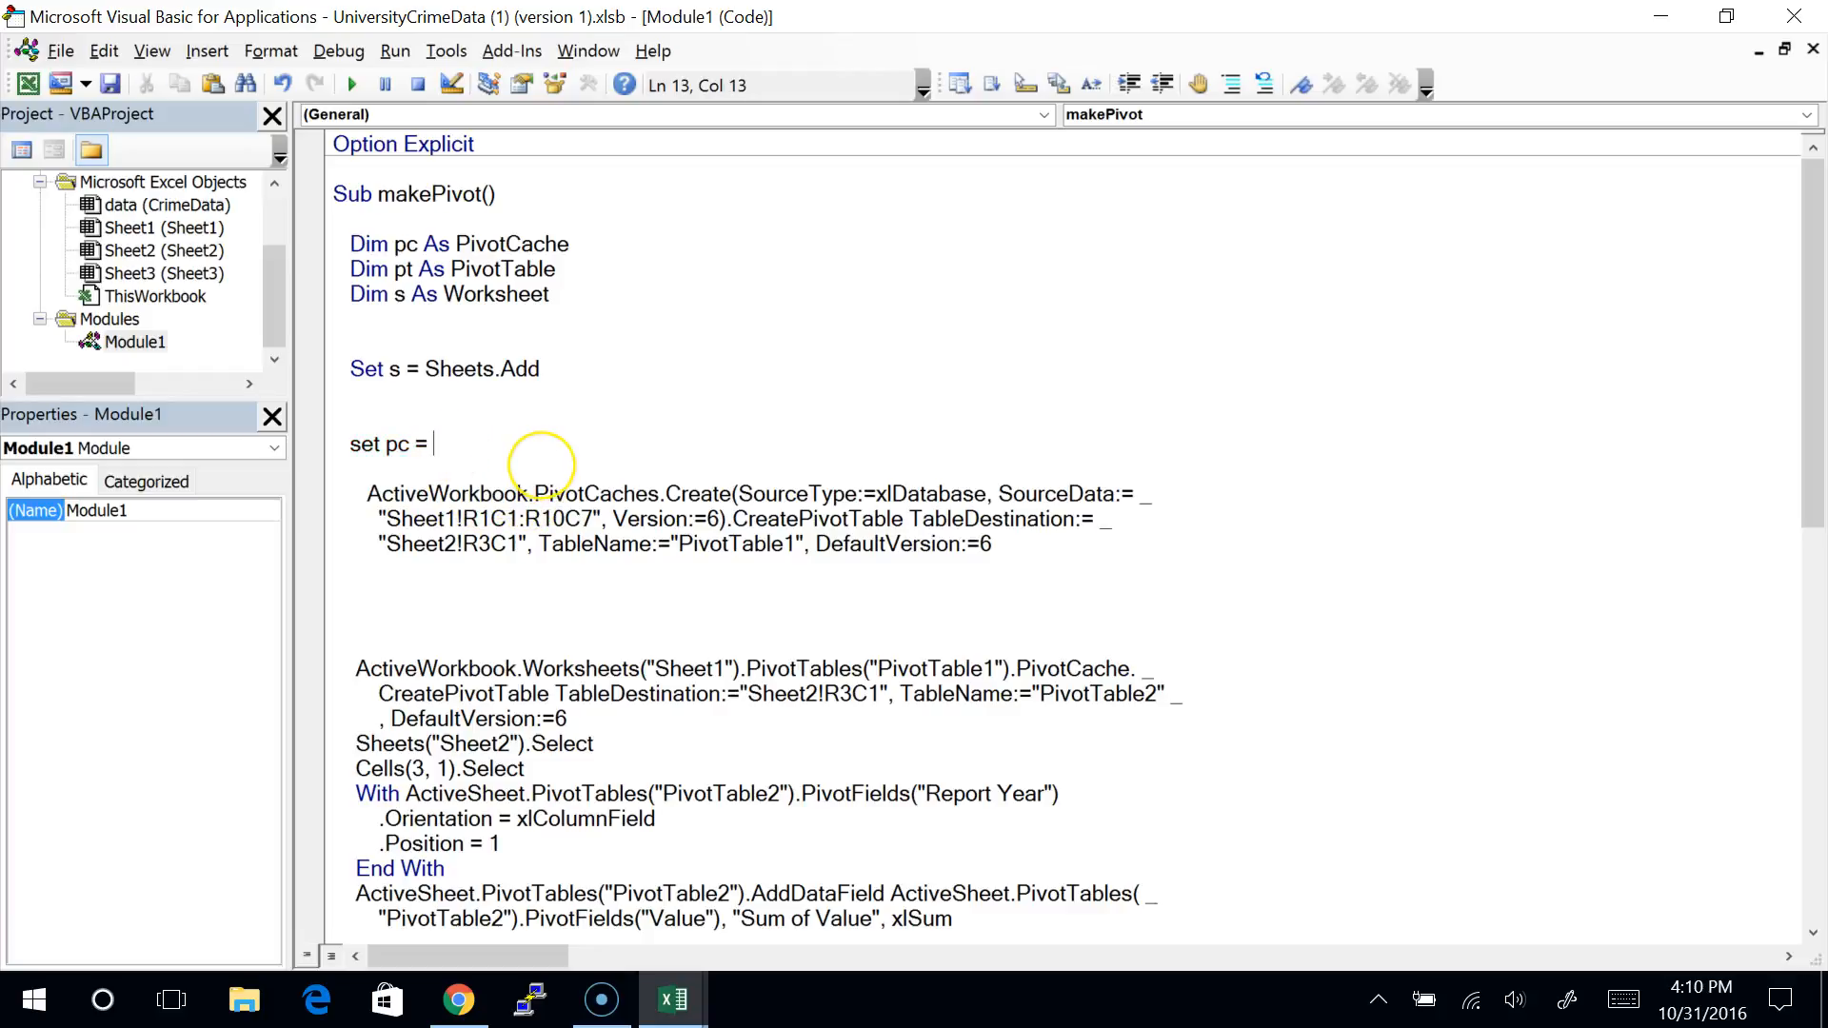
{"action": "type", "text": "thiswork"}
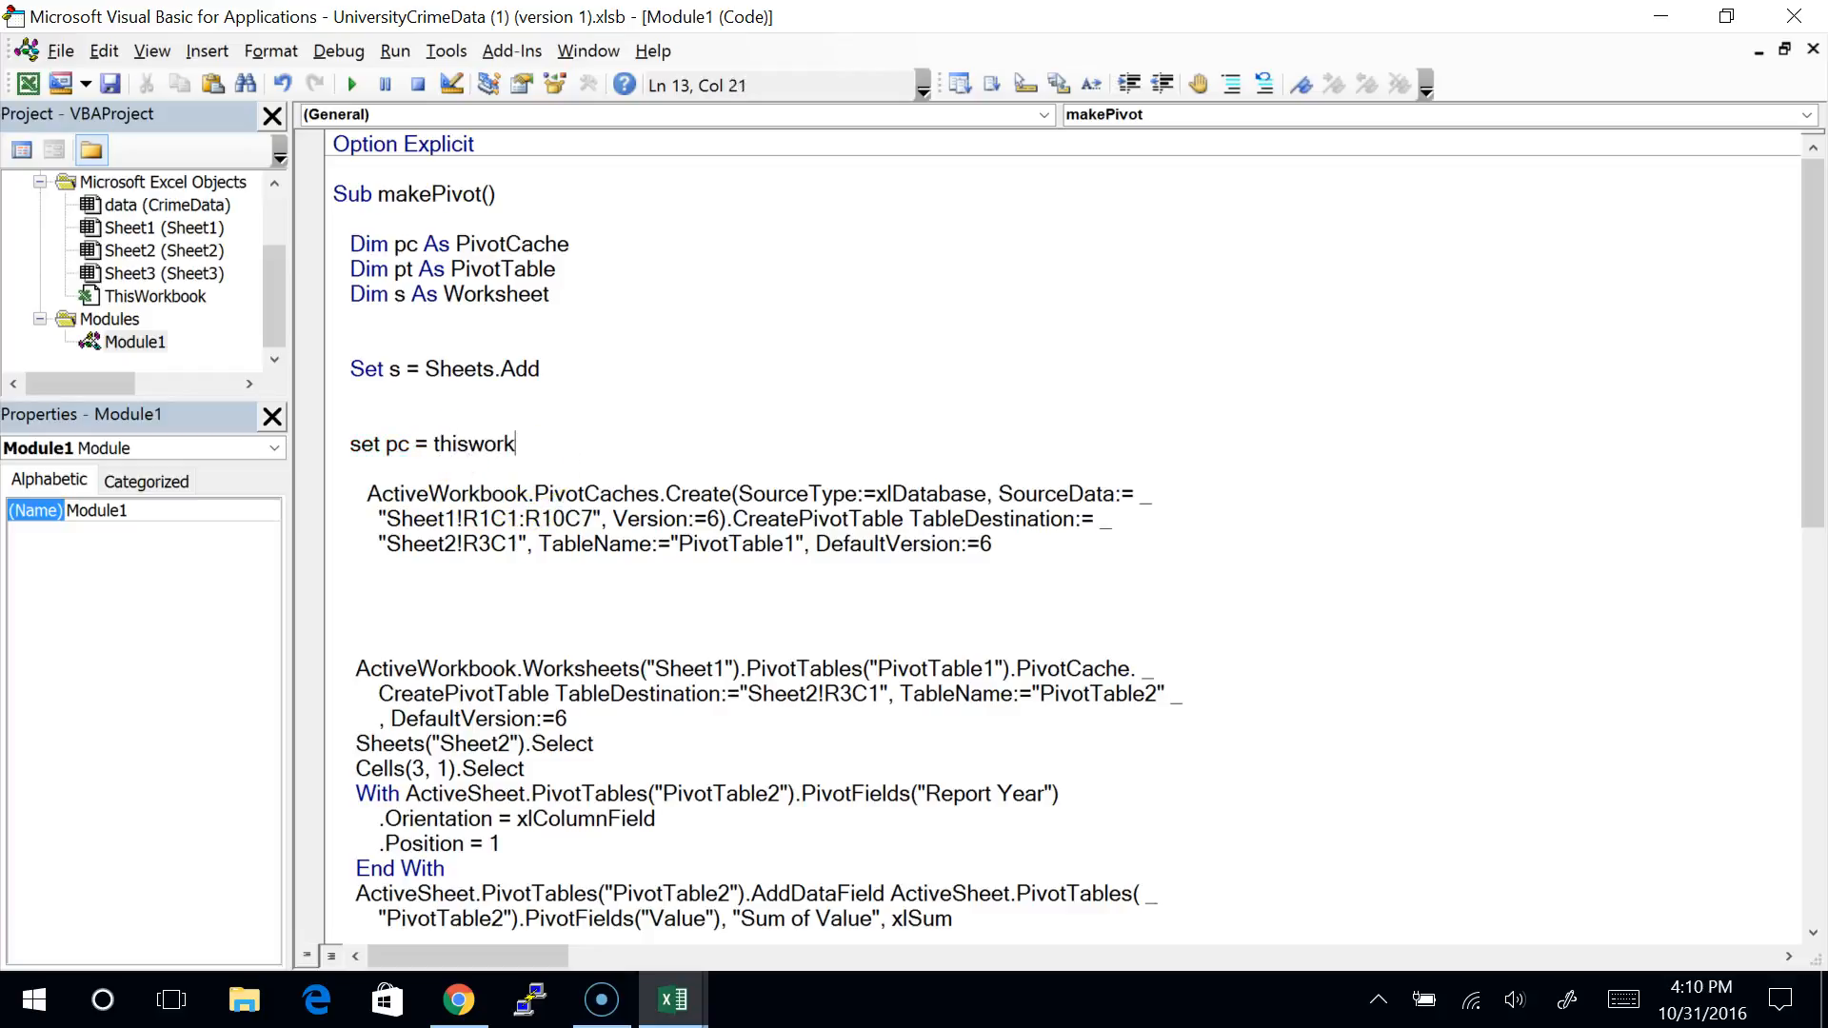
{"action": "type", "text": "book."}
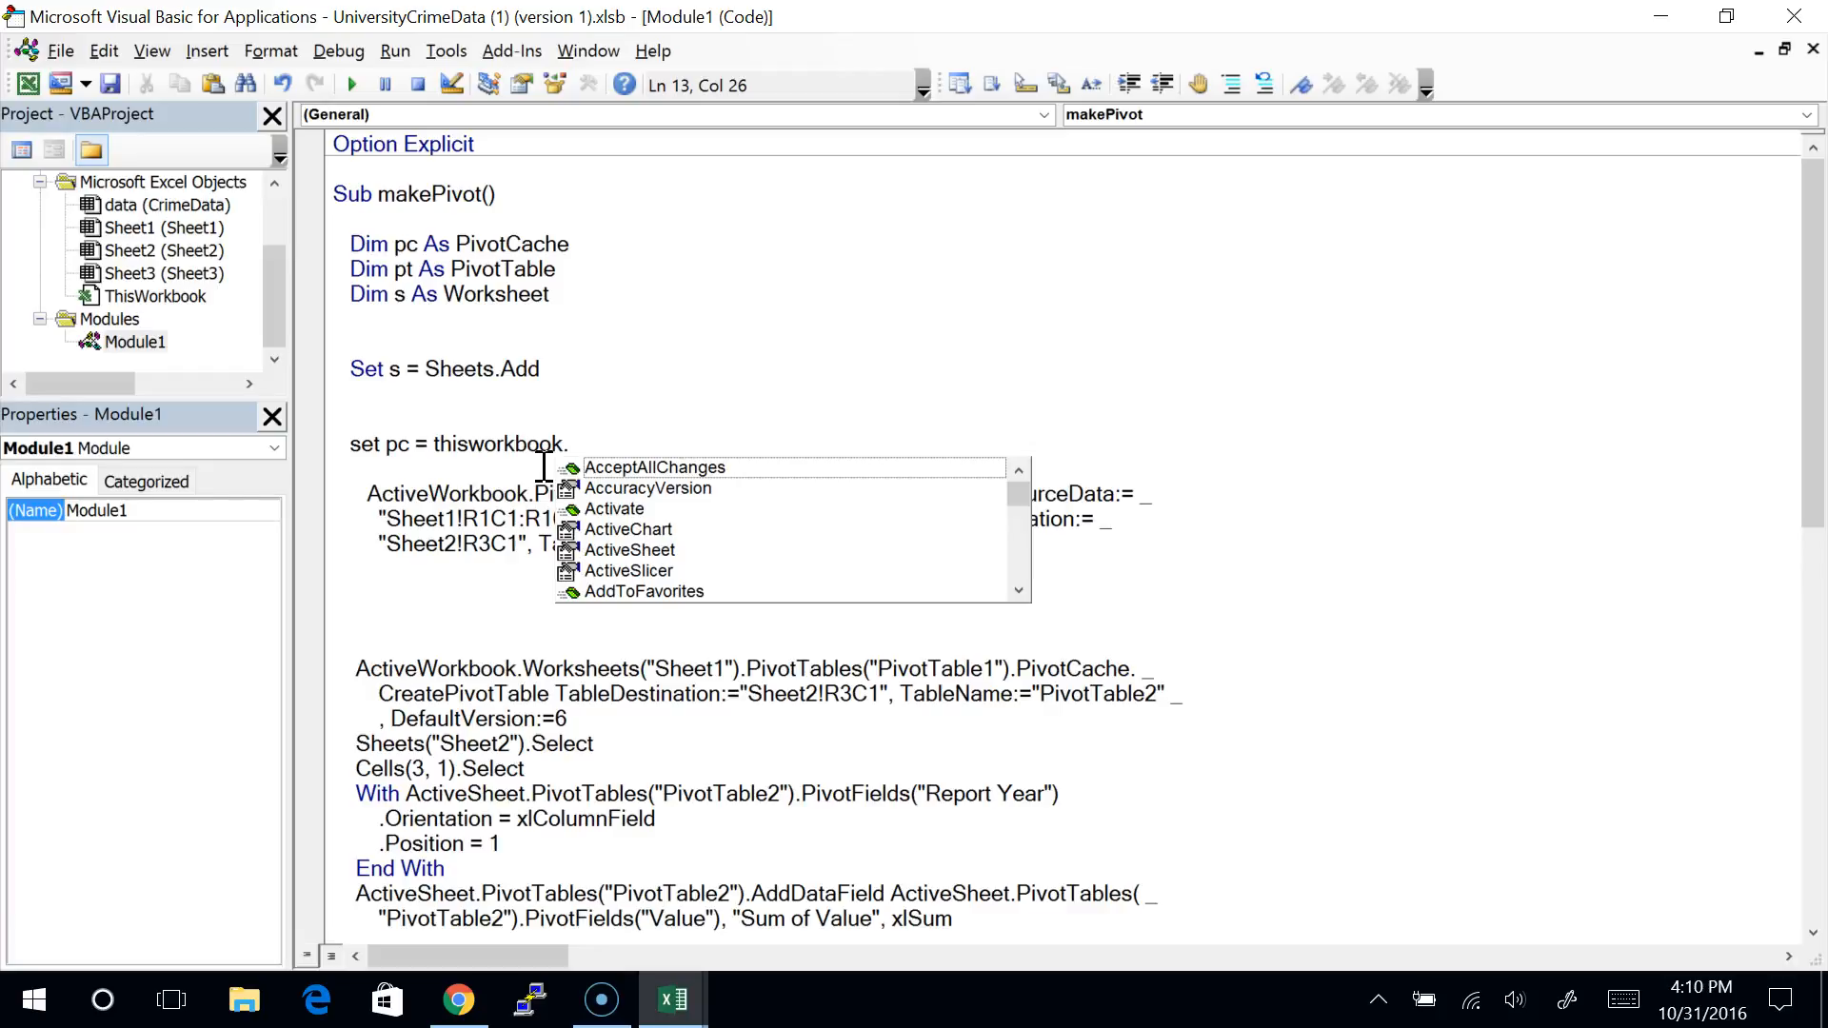
{"action": "type", "text": "pi"}
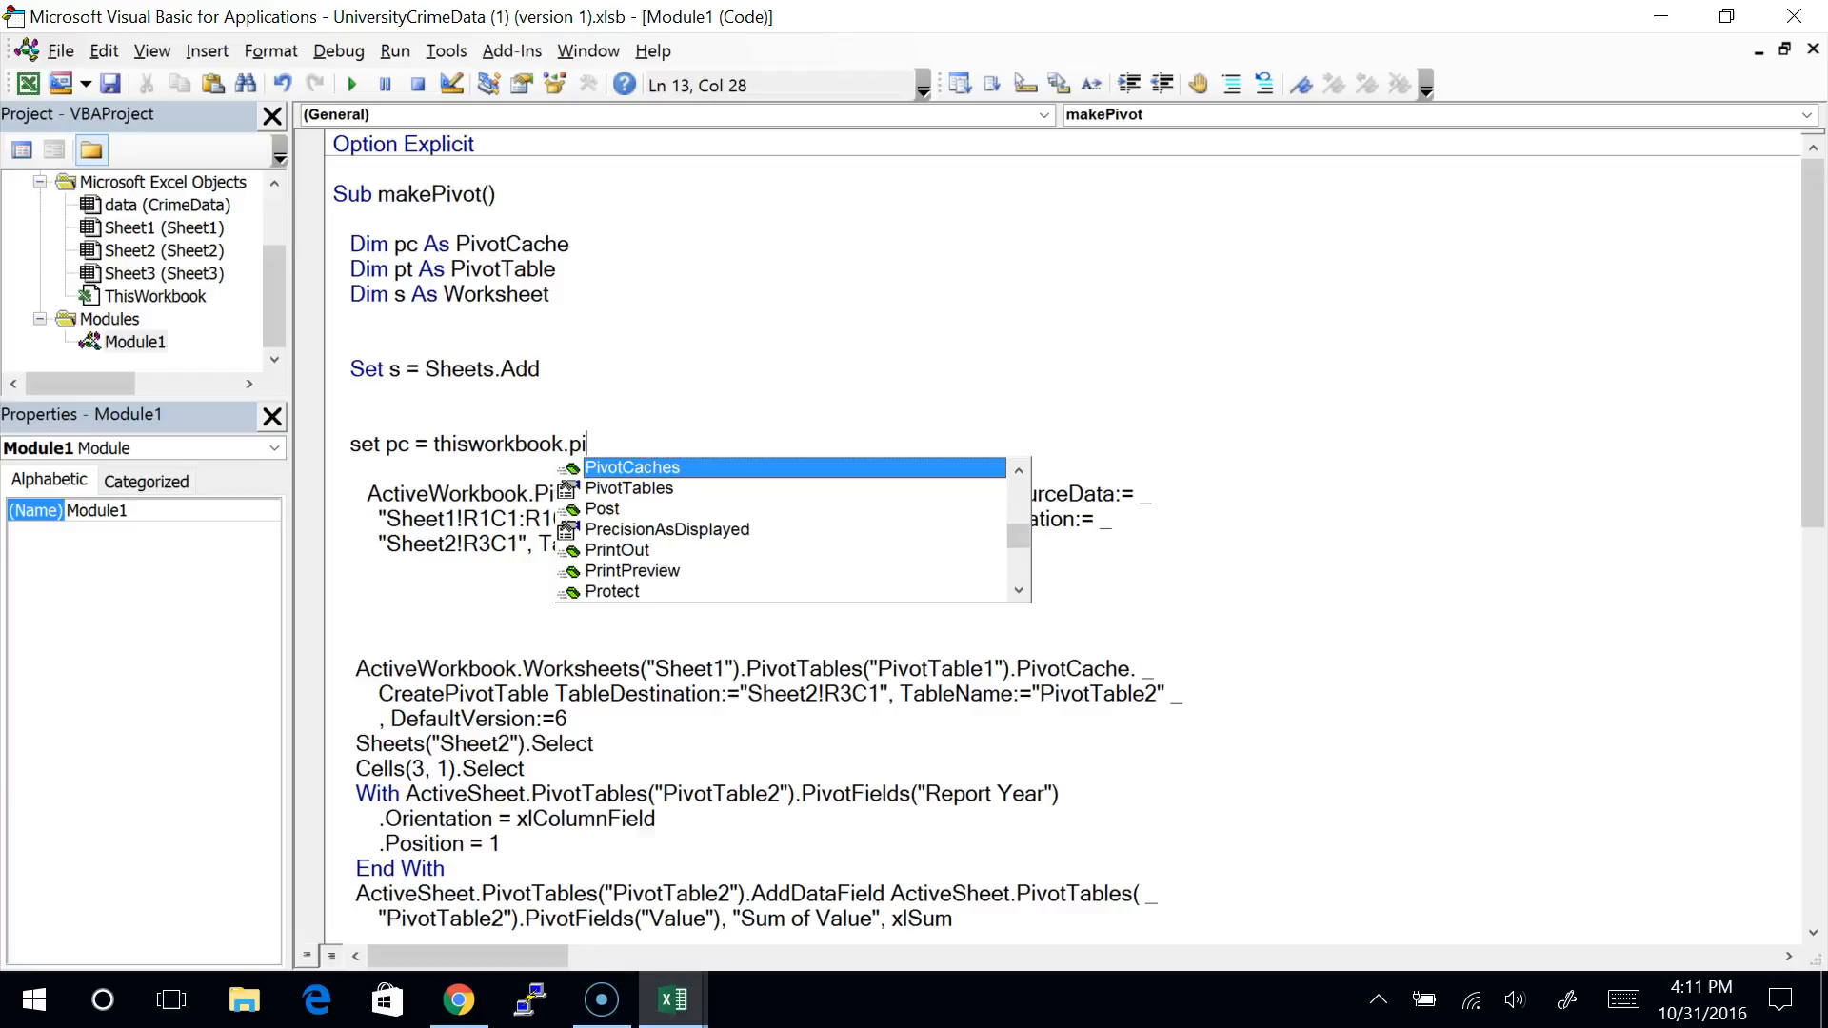
{"action": "key", "text": "Tab"}
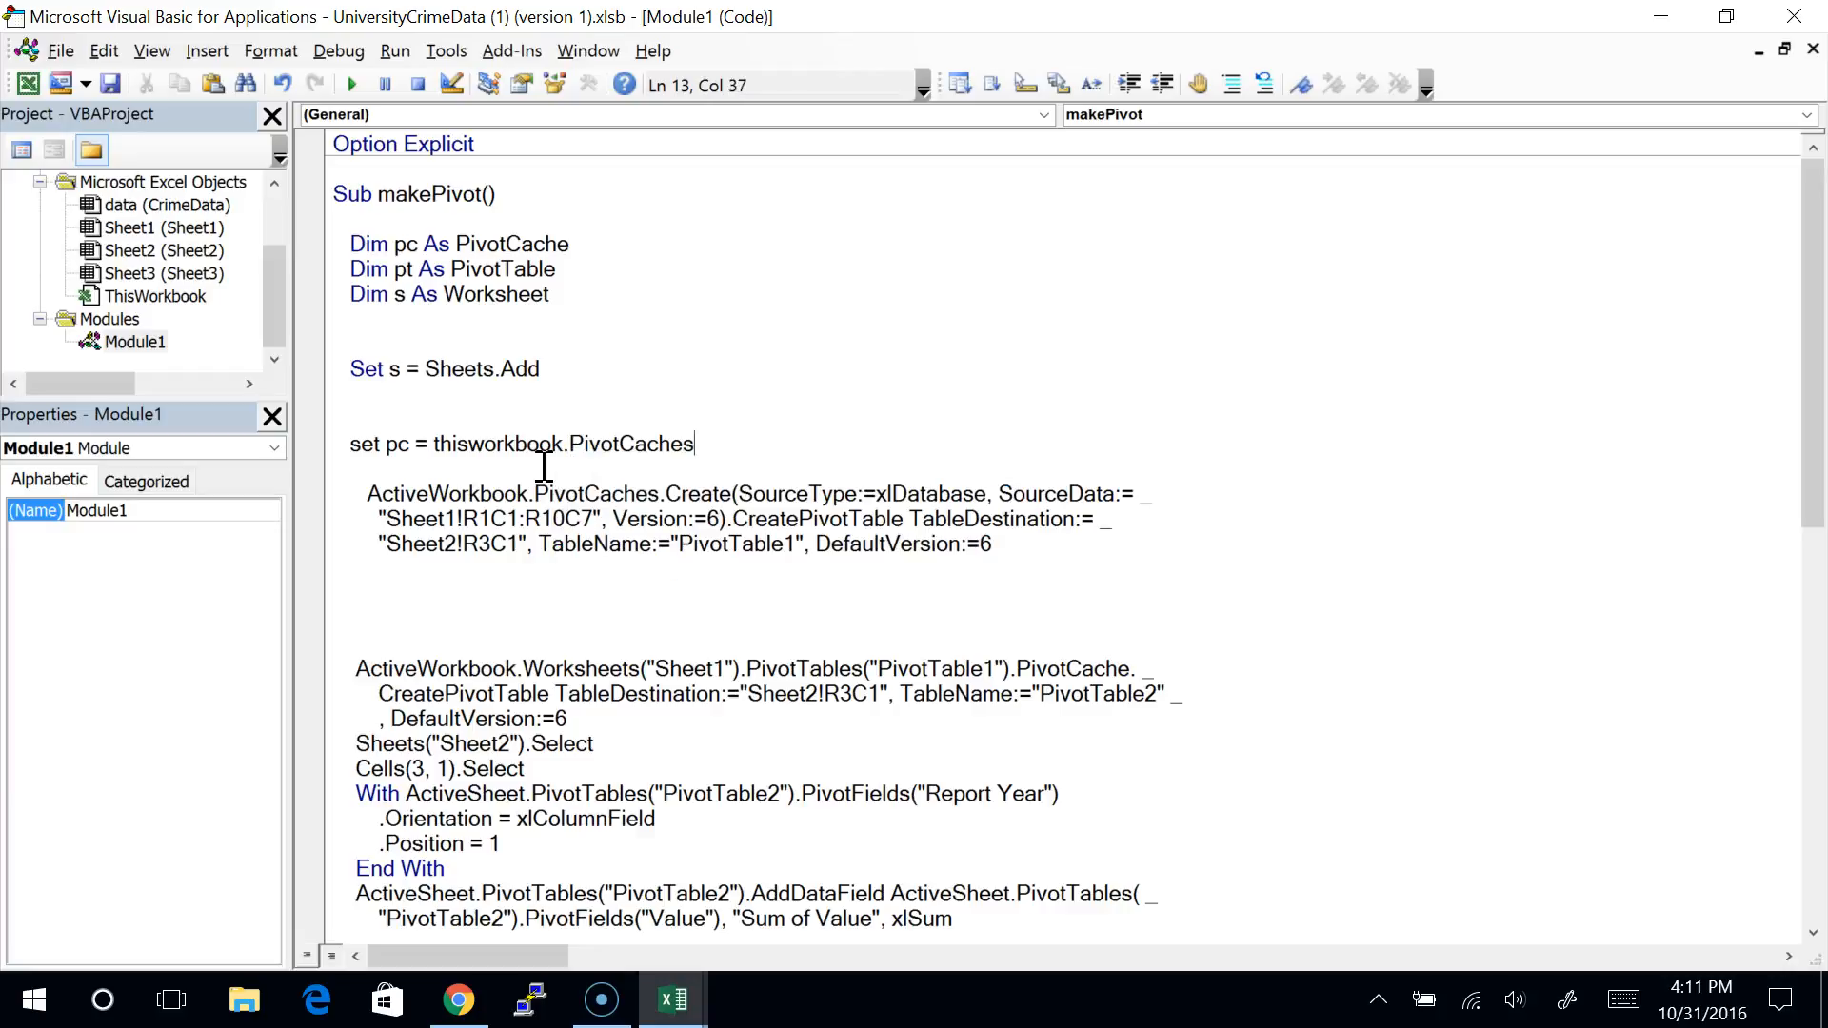
{"action": "type", "text": ".cr"}
Step: Copy the parenthesized SourceType, SourceData and Version arguments from the recorded statement into the Set pc line and join them onto one line
{"action": "left_click_drag", "start_coordinate": [732, 493], "coordinate": [725, 521]}
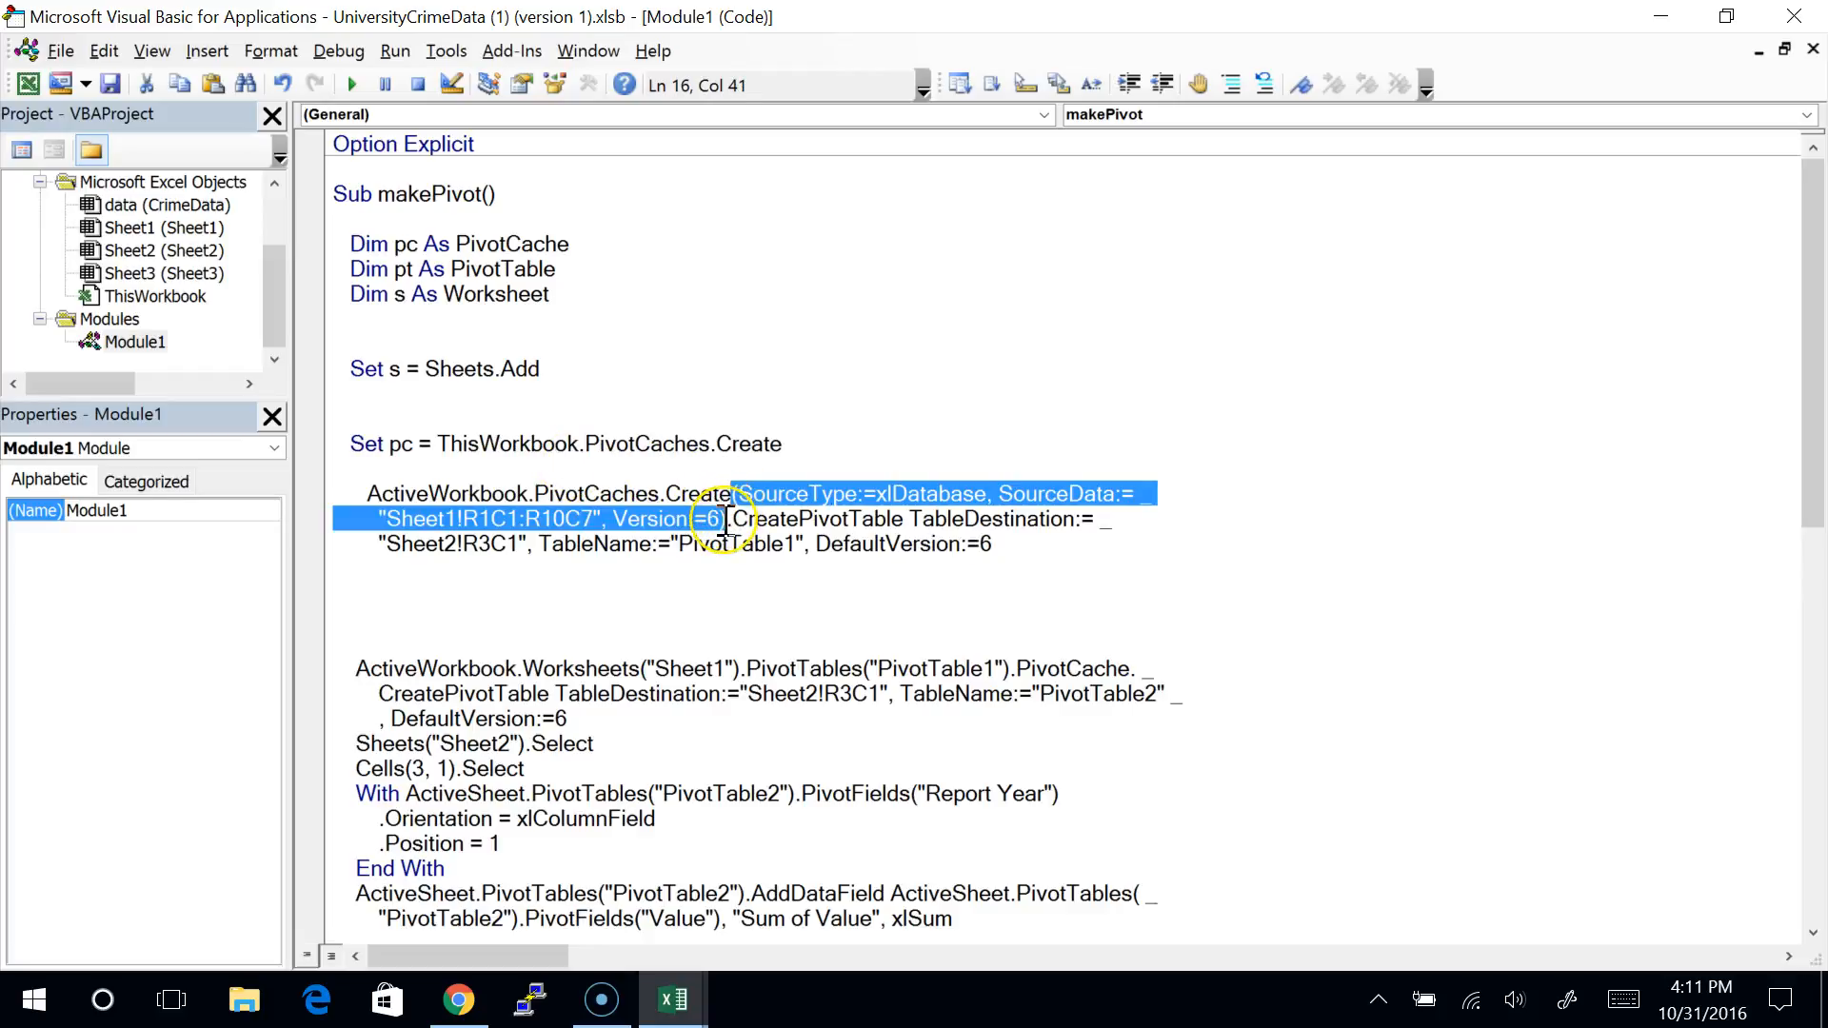
{"action": "key", "text": "ctrl+c"}
{"action": "left_click", "coordinate": [800, 445]}
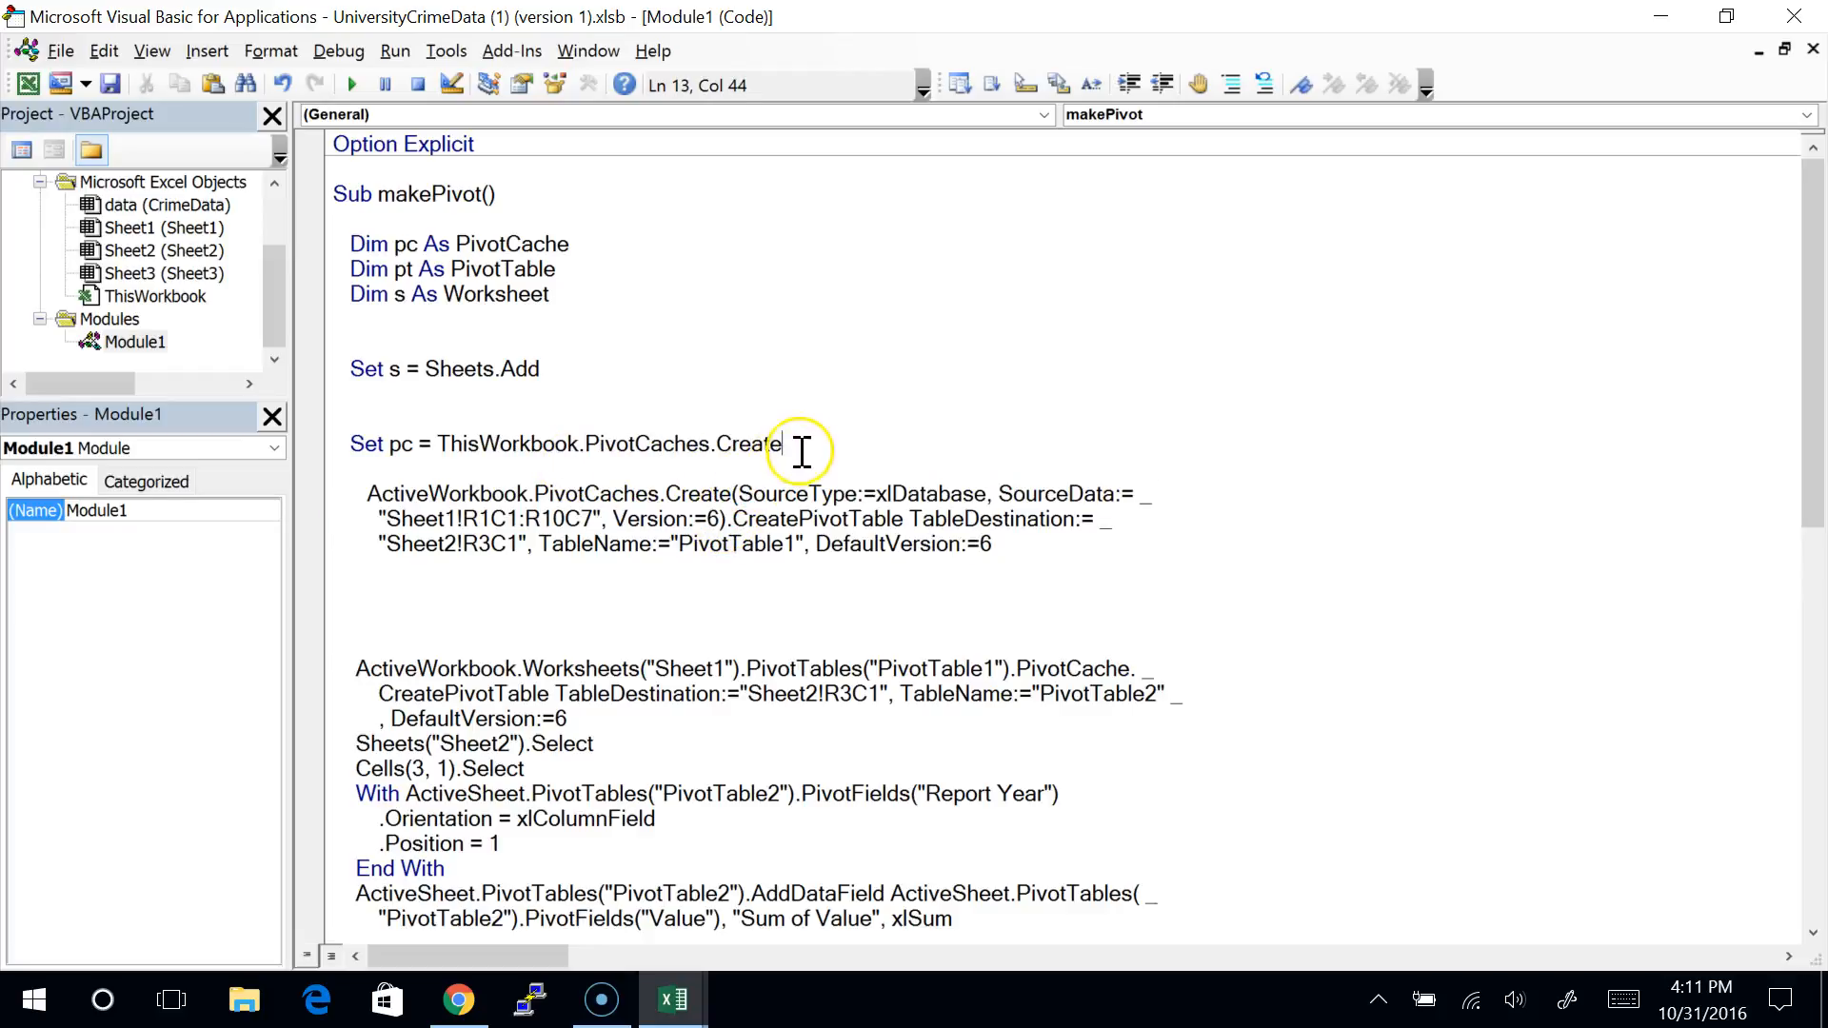
{"action": "key", "text": "ctrl+v"}
{"action": "left_click", "coordinate": [1190, 444]}
{"action": "key", "text": "Delete"}
{"action": "key", "text": "Delete"}
{"action": "key", "text": "Down"}
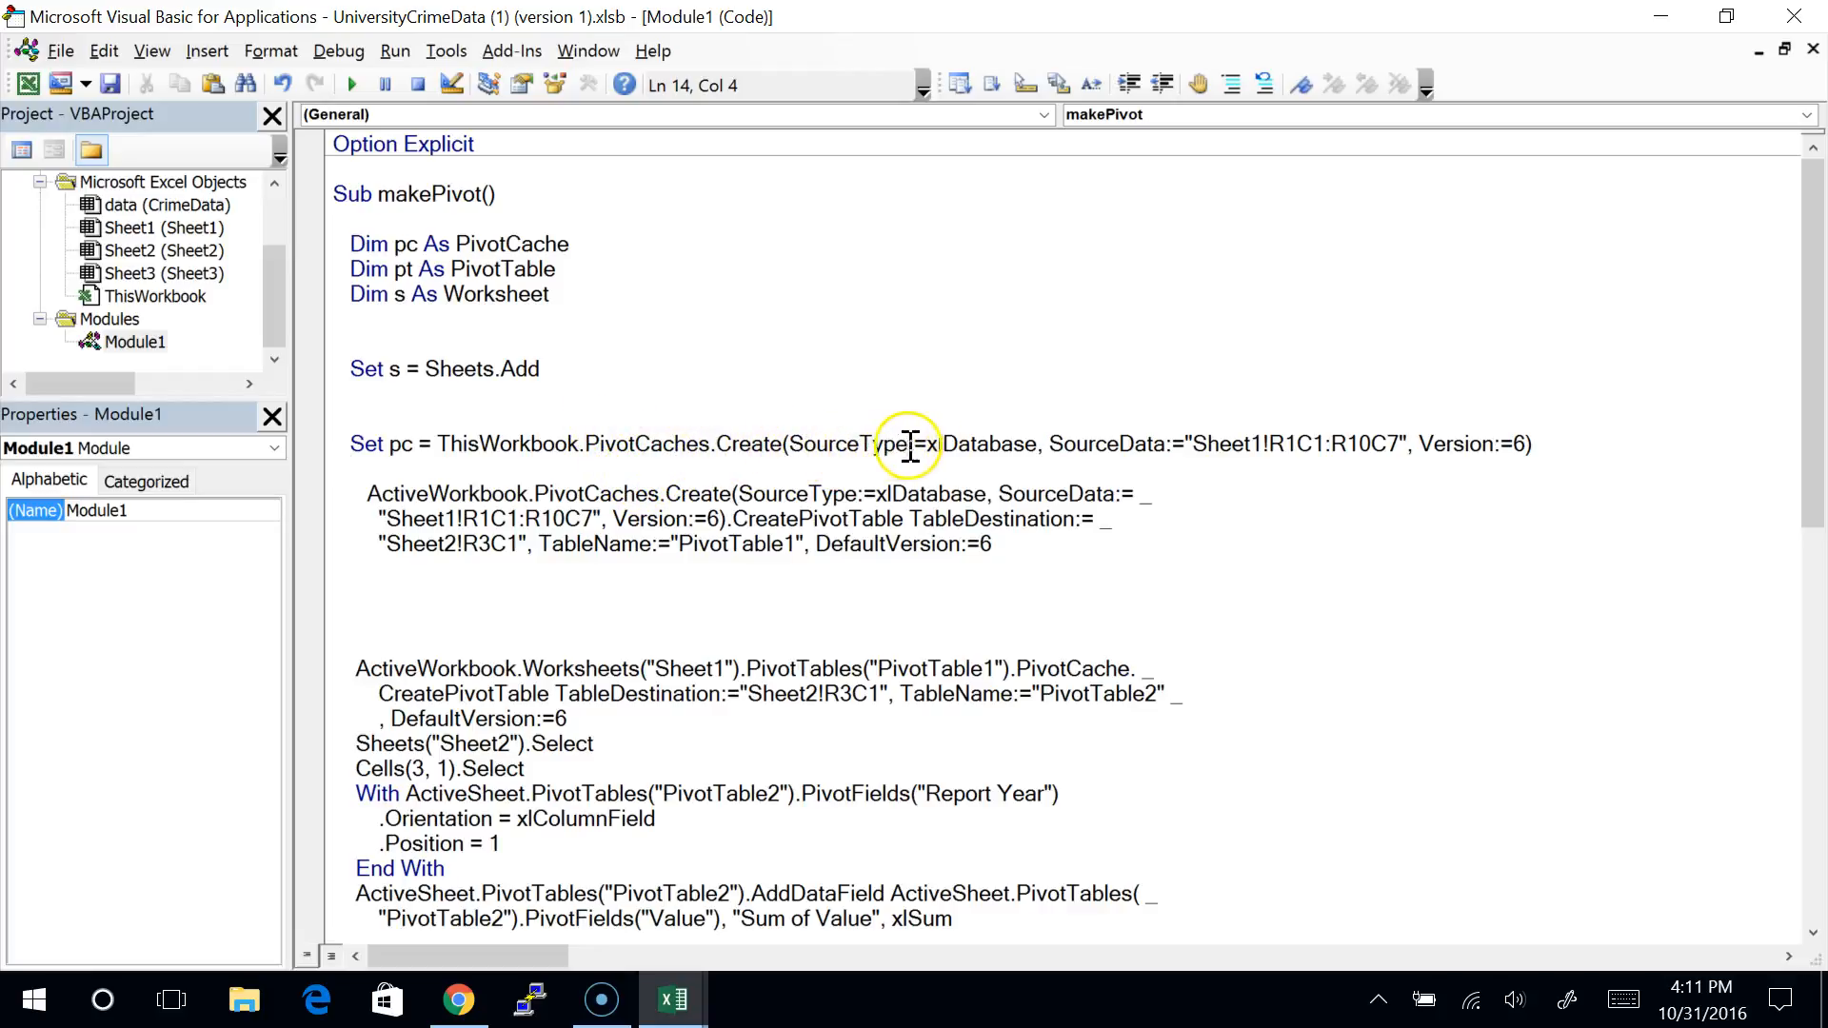
Step: Check the SourceType and SourceData arguments of the Set pc line against the CrimeData and Sheet1 worksheets in the workbook
{"action": "left_click_drag", "start_coordinate": [789, 444], "coordinate": [1035, 446]}
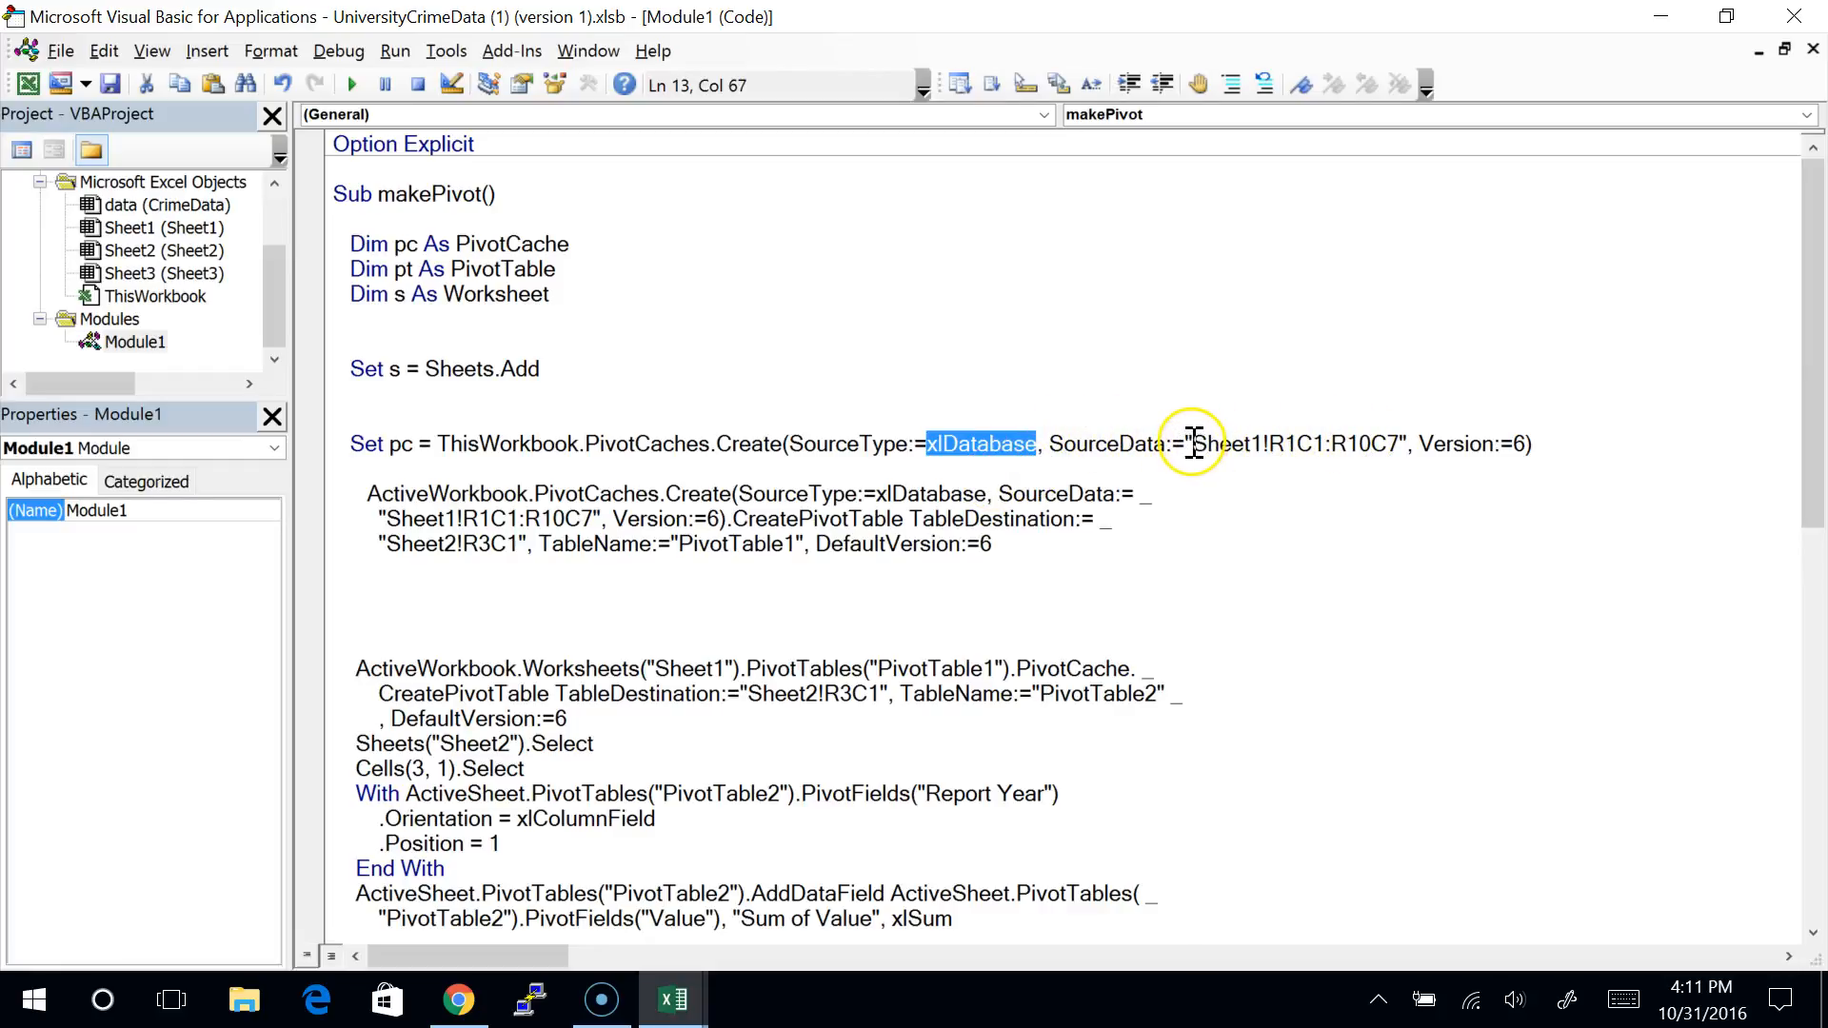
{"action": "left_click_drag", "start_coordinate": [1183, 443], "coordinate": [1407, 444]}
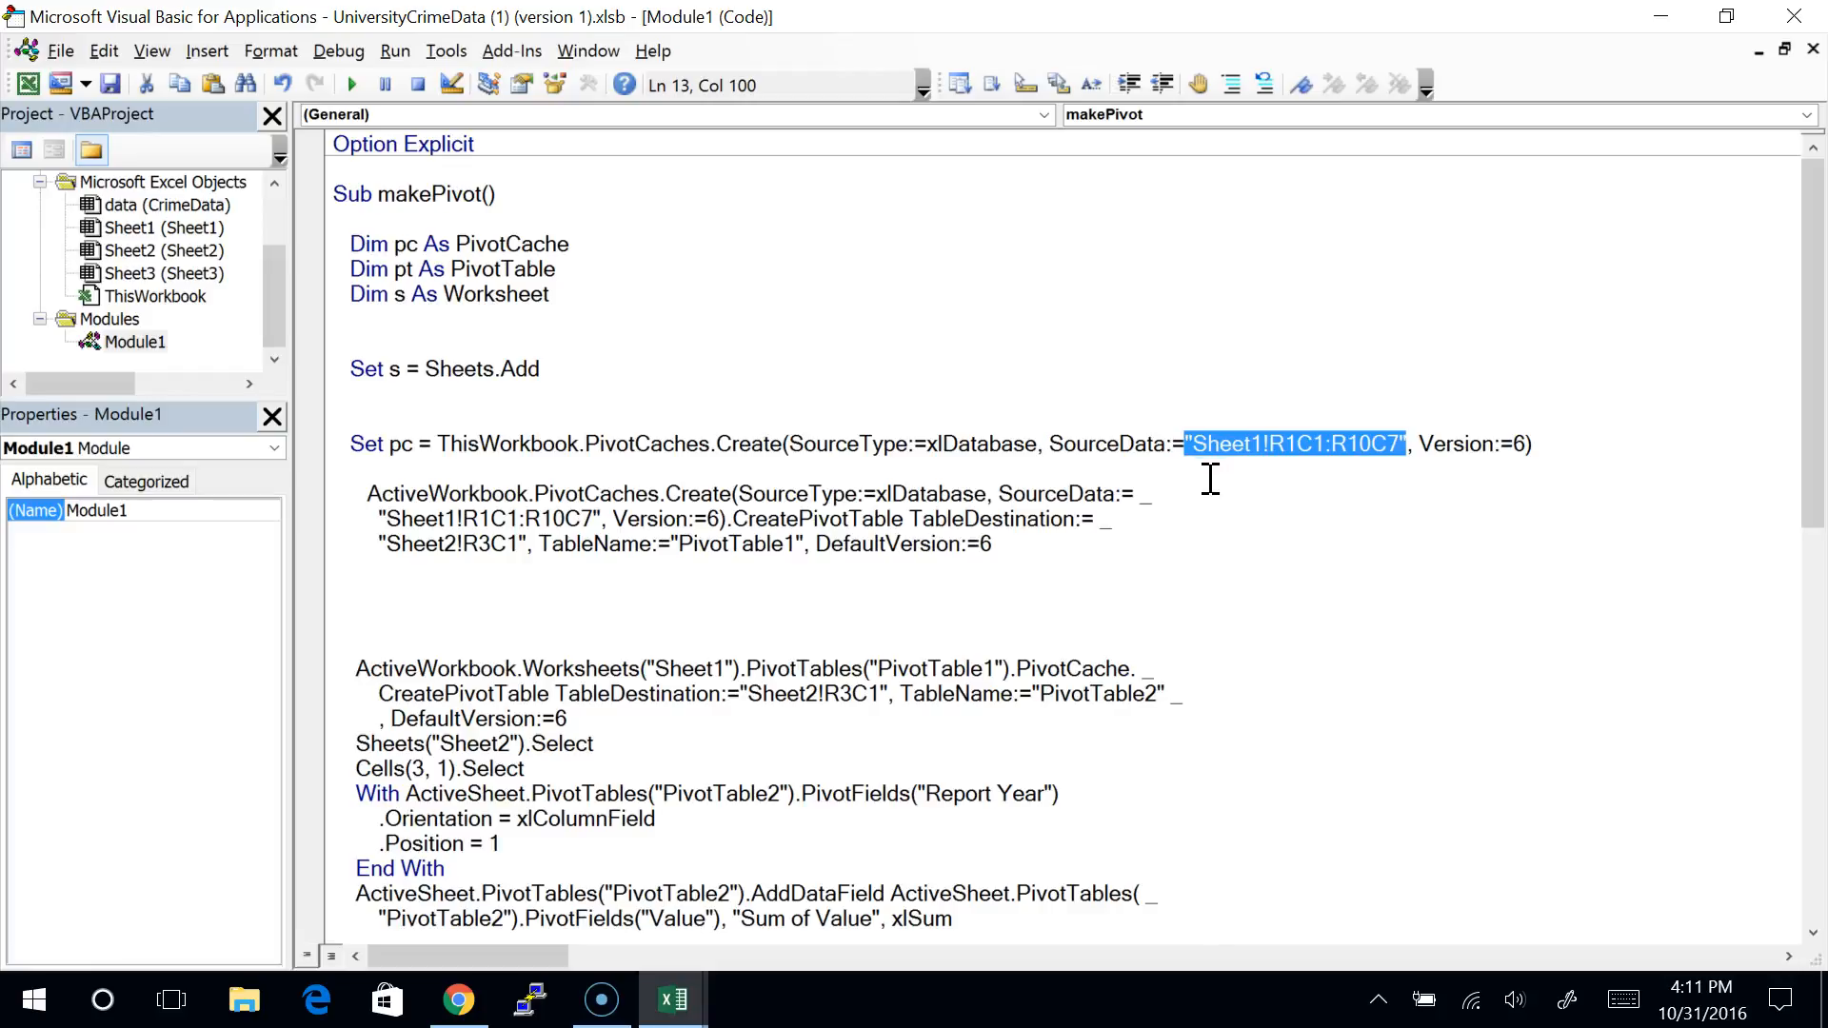
{"action": "key", "text": "alt+Tab"}
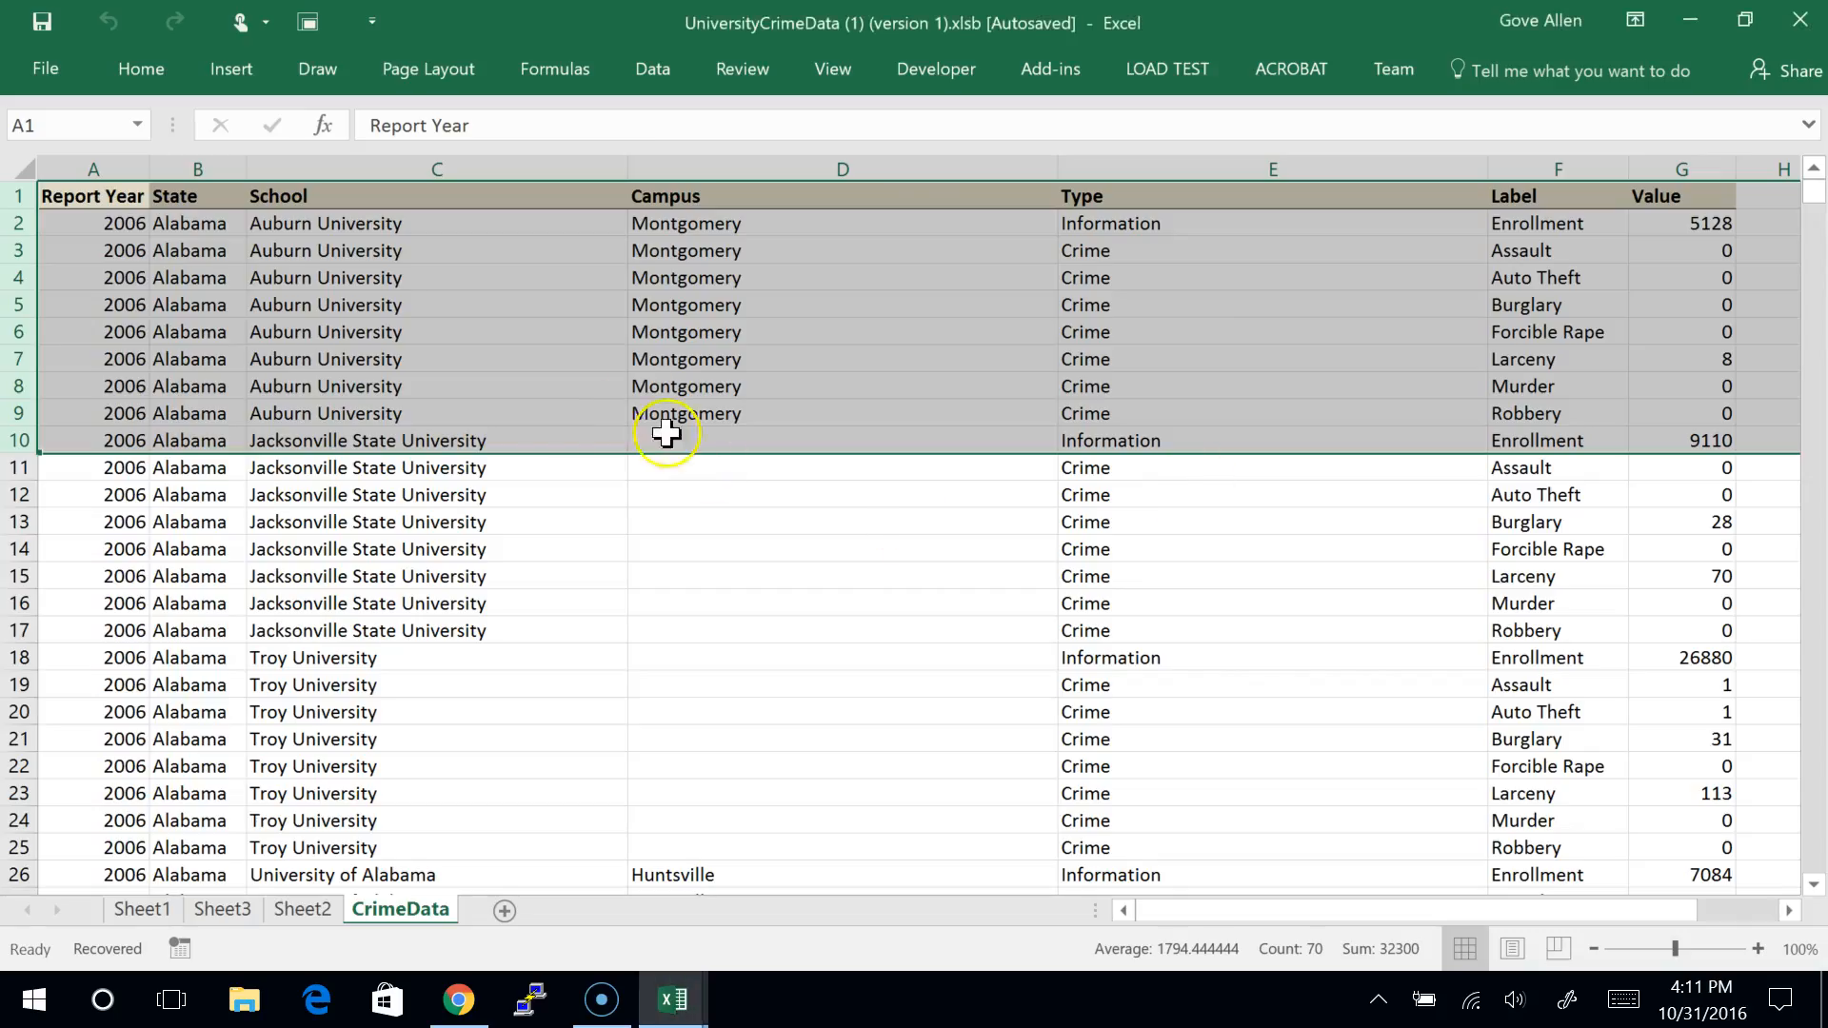
{"action": "left_click", "coordinate": [143, 964]}
{"action": "left_click", "coordinate": [142, 909]}
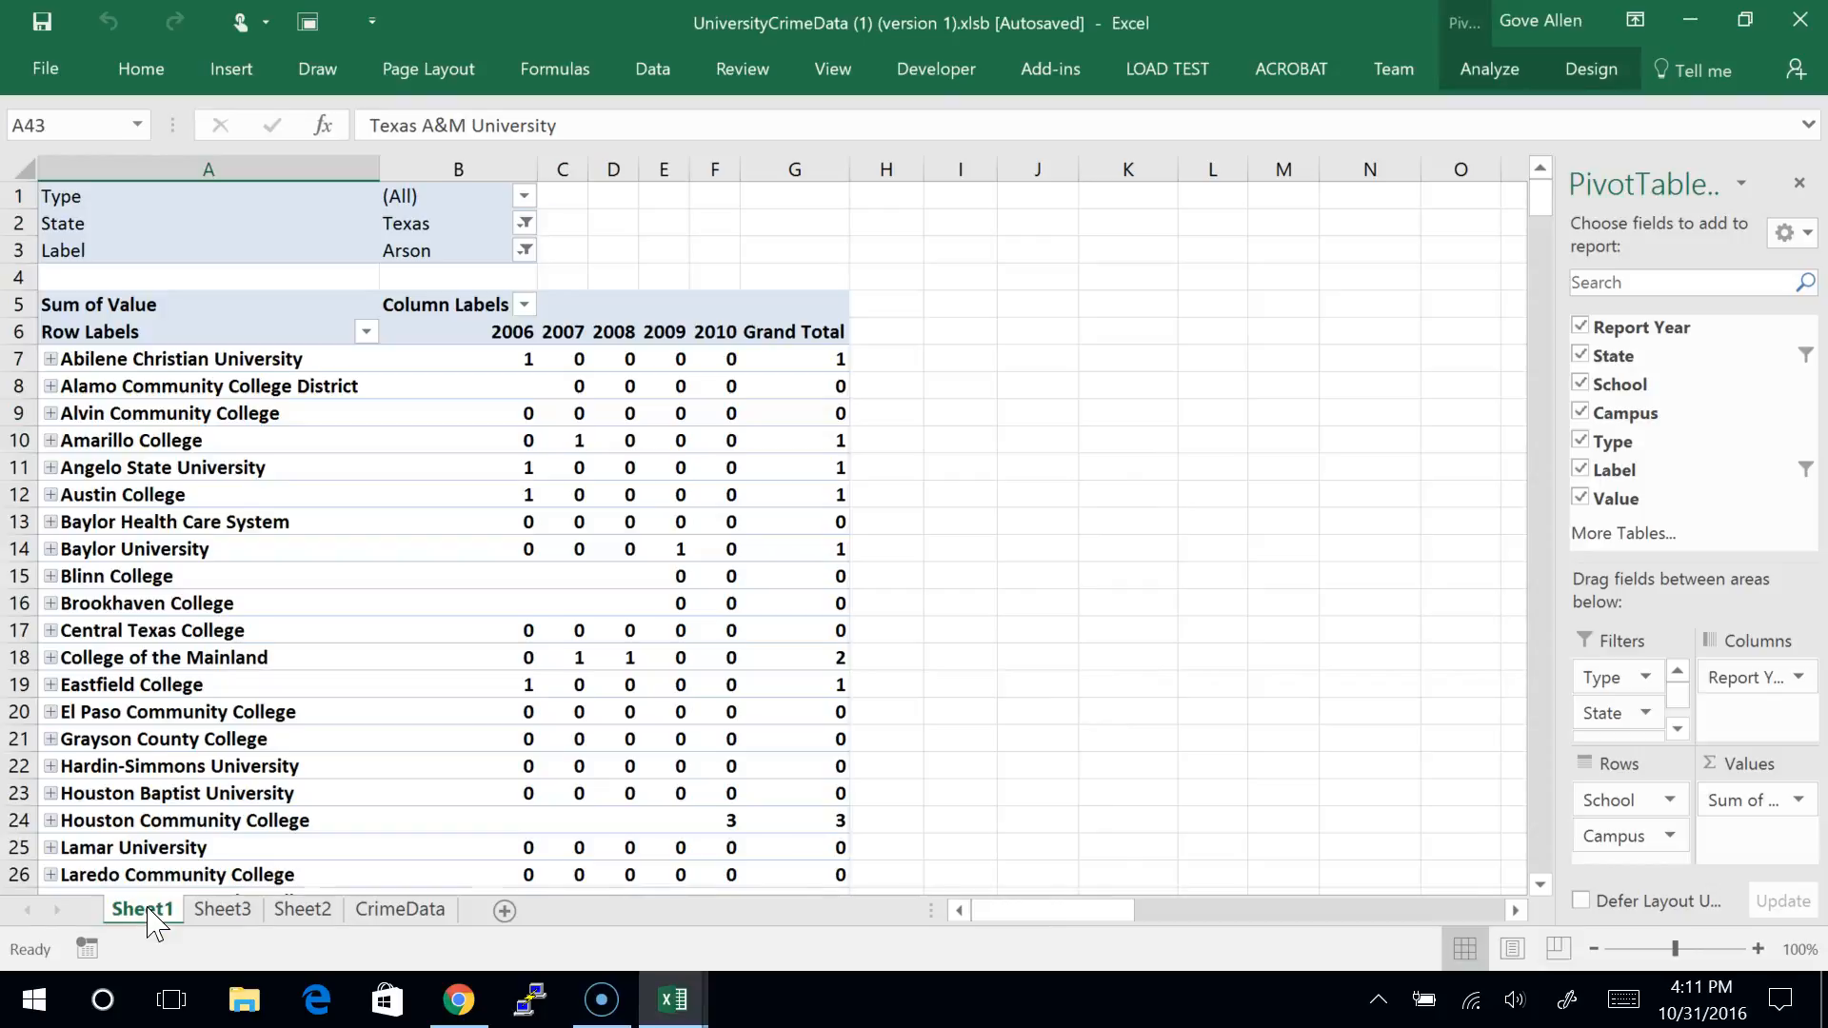
{"action": "key", "text": "alt+Tab"}
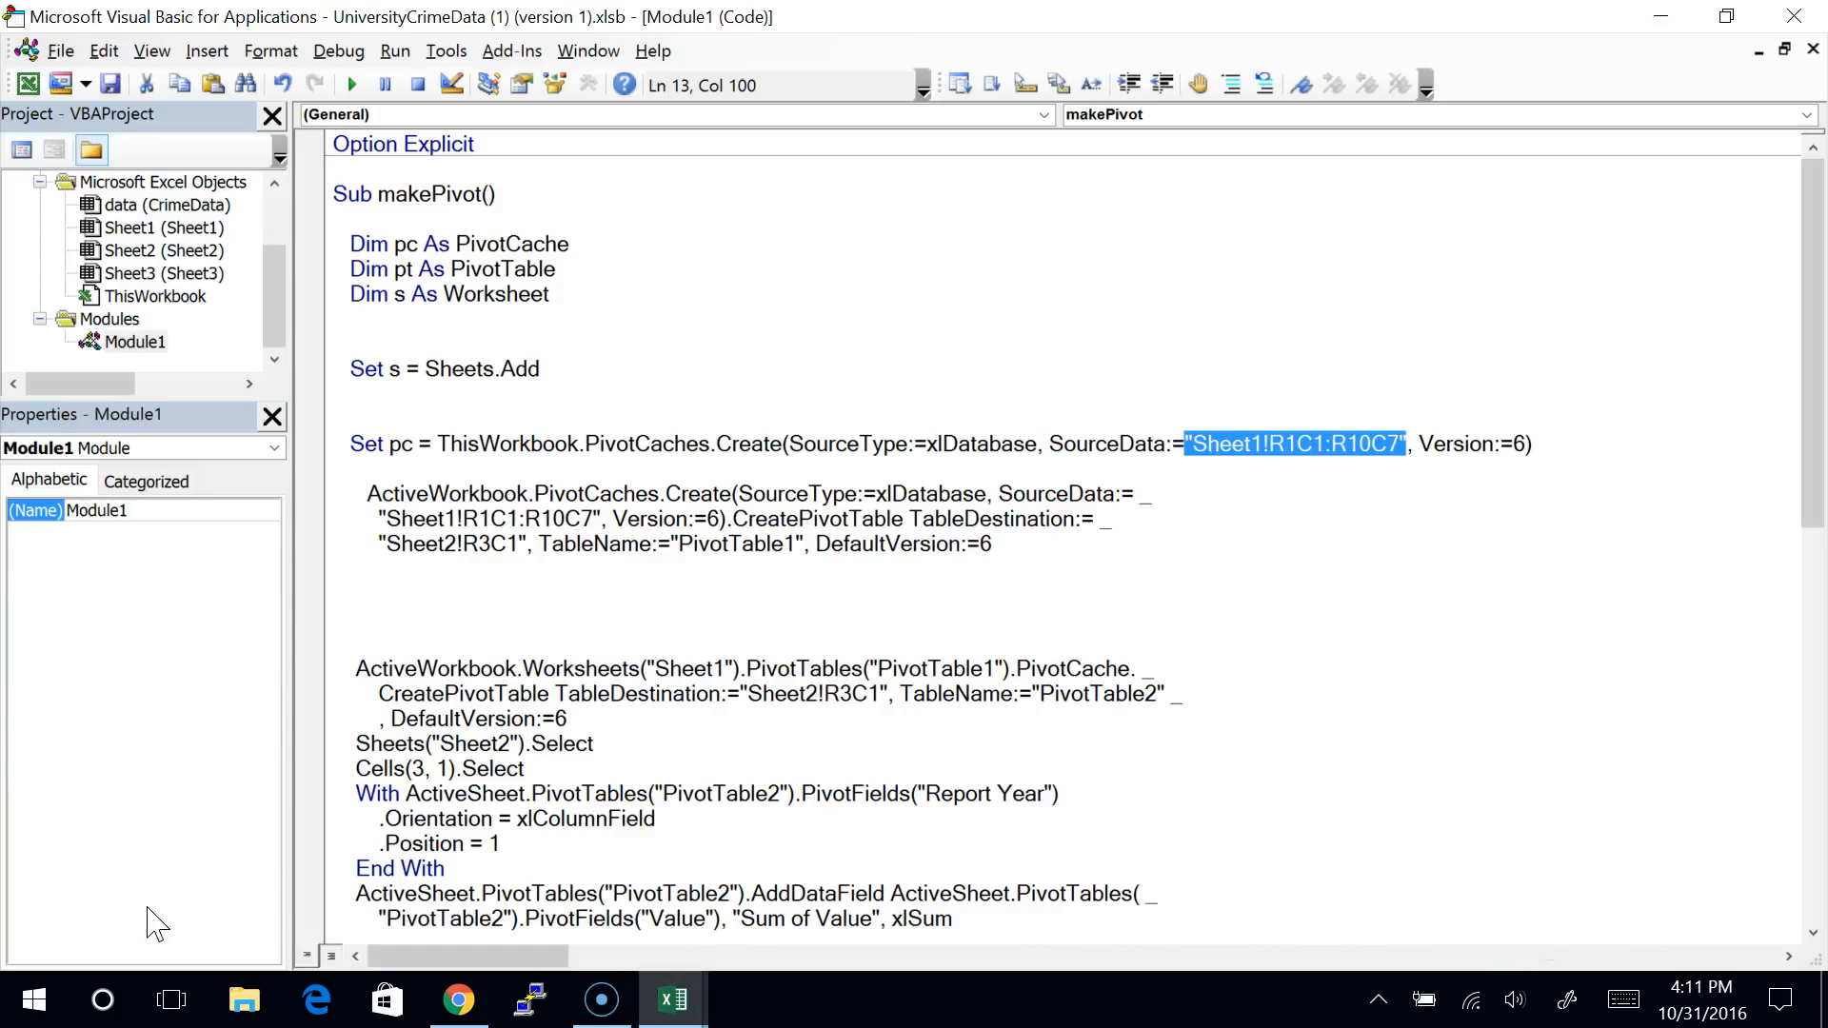
Step: Compare the sheet name and cell range in the pivot cache's SourceData argument with the CrimeData worksheet
{"action": "key", "text": "alt+Tab"}
{"action": "key", "text": "alt+Tab"}
{"action": "left_click", "coordinate": [1196, 460]}
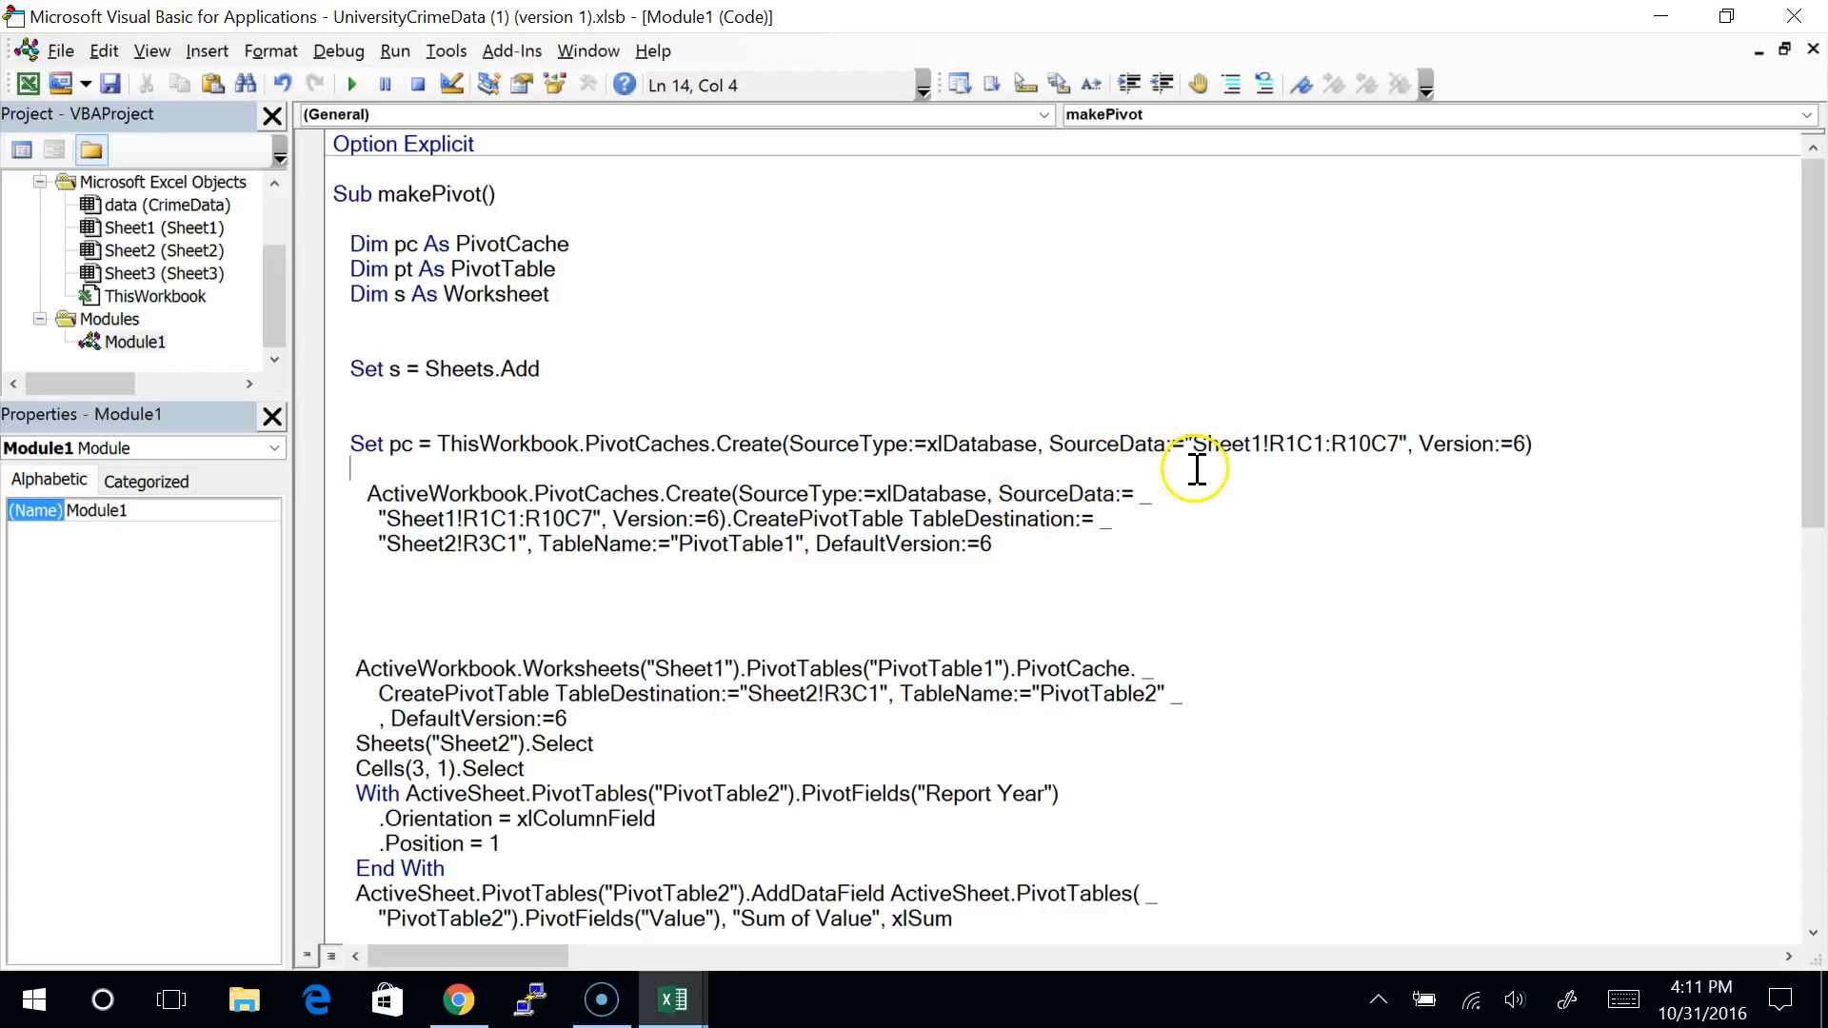
{"action": "left_click_drag", "start_coordinate": [1191, 444], "coordinate": [1261, 443]}
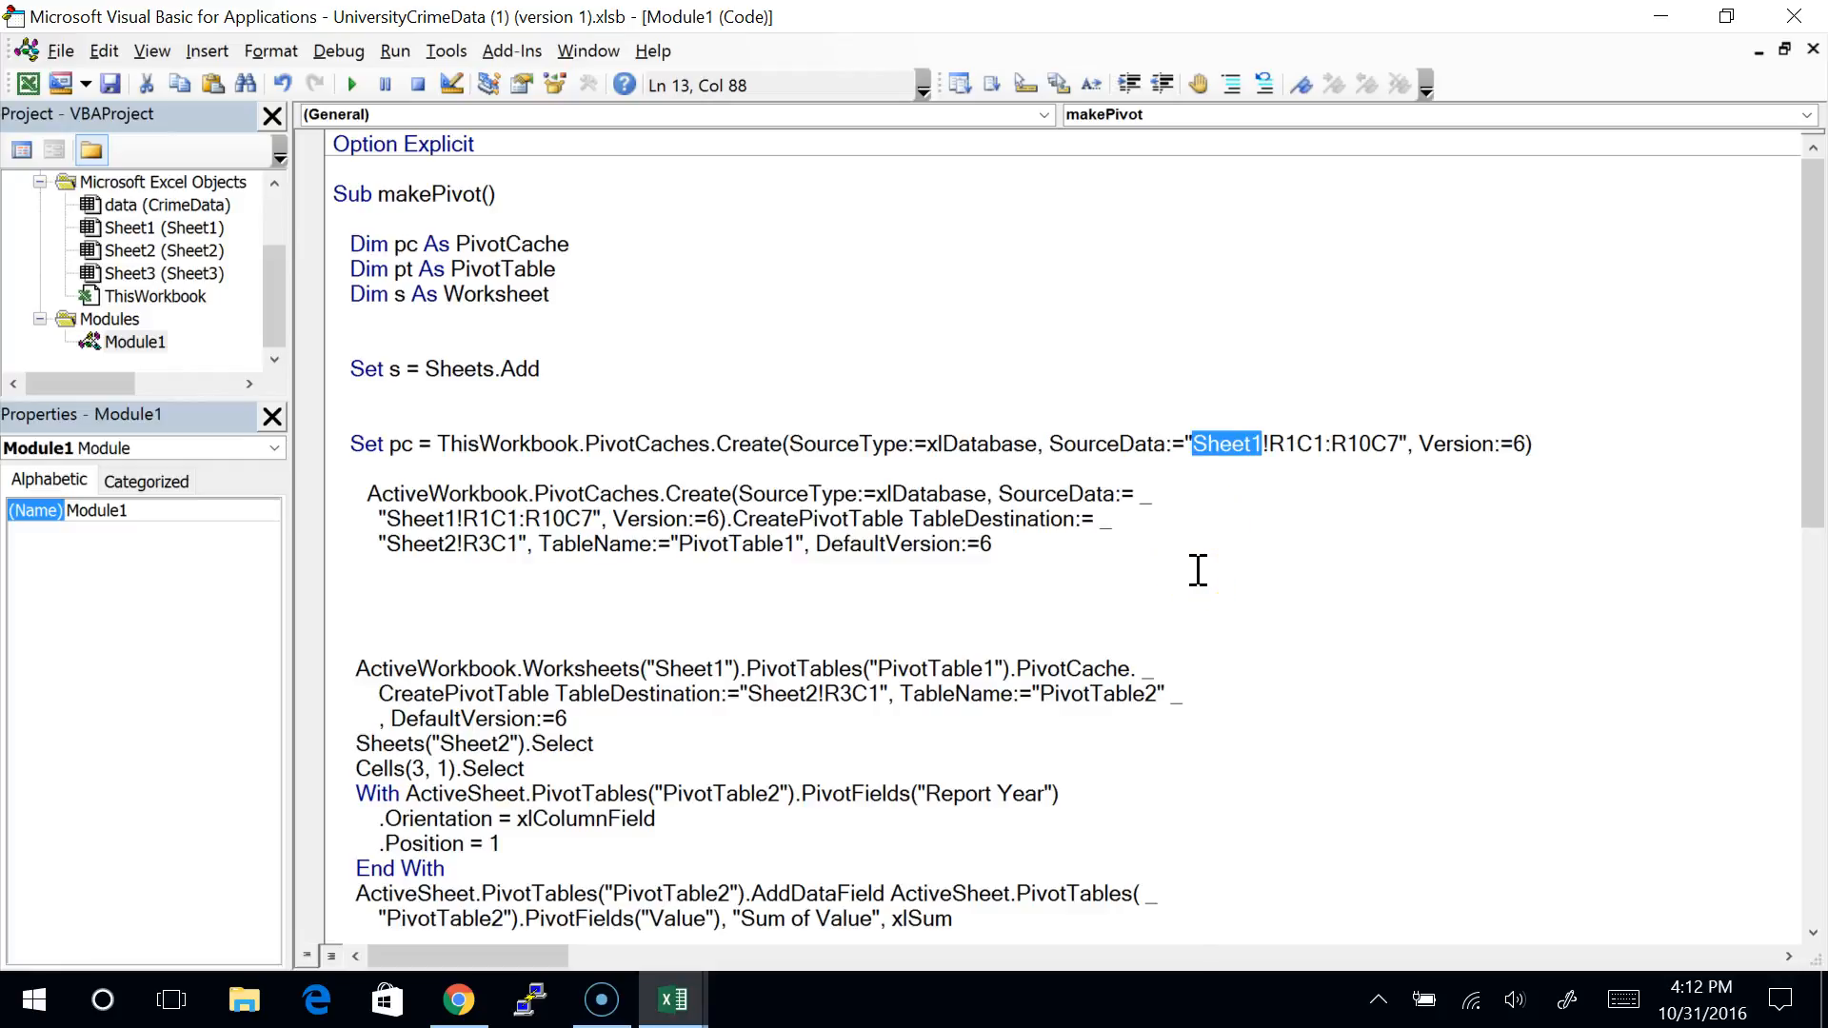
{"action": "key", "text": "alt+F11"}
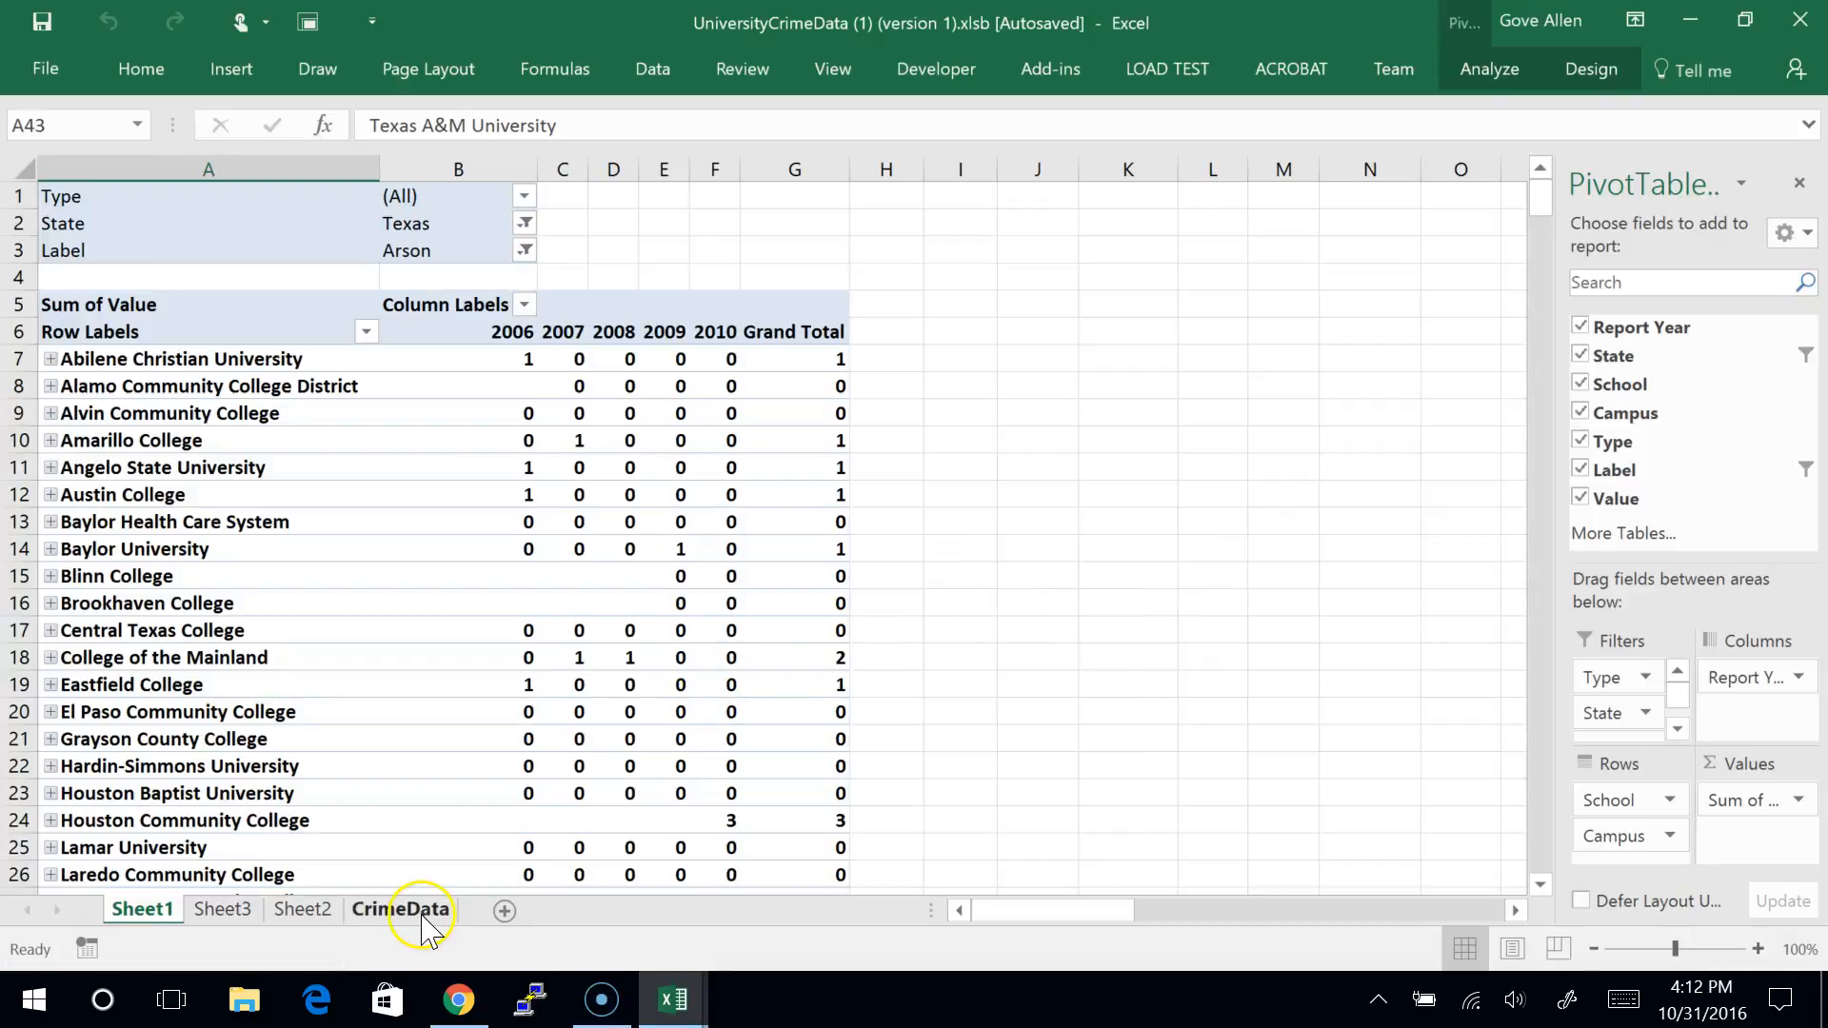
{"action": "left_click", "coordinate": [390, 908]}
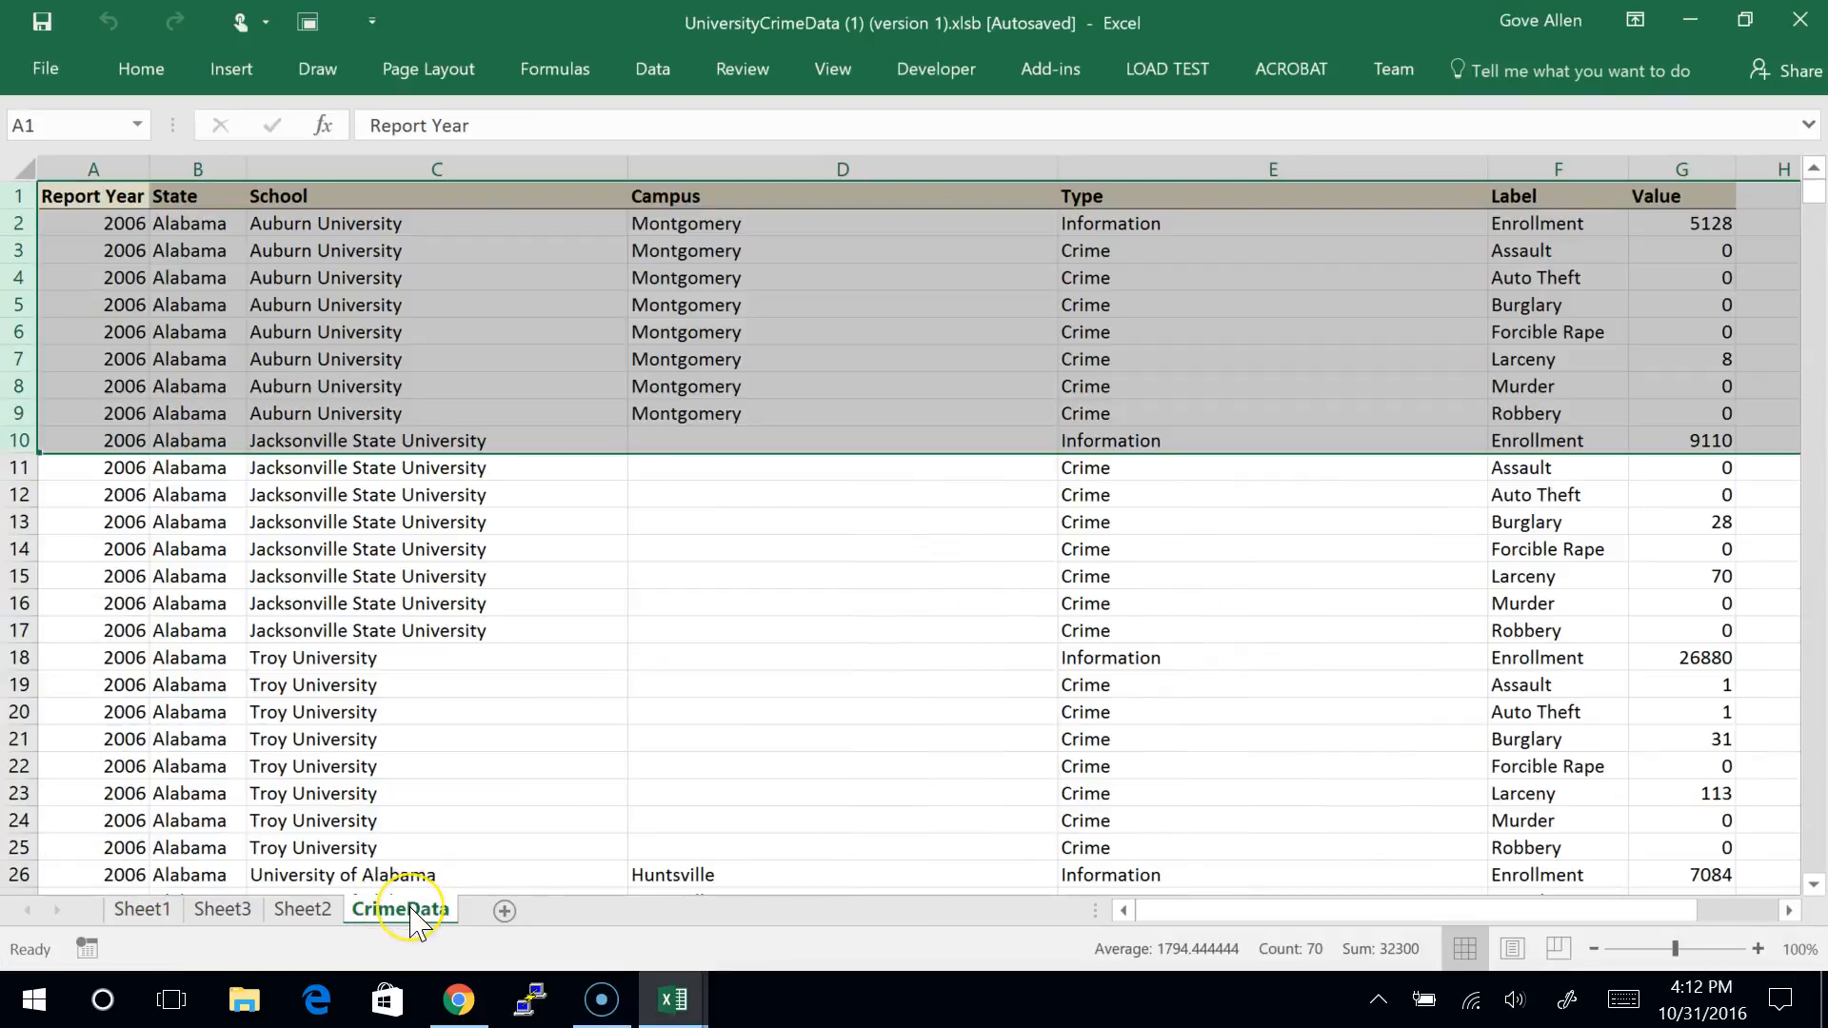
{"action": "key", "text": "alt+F11"}
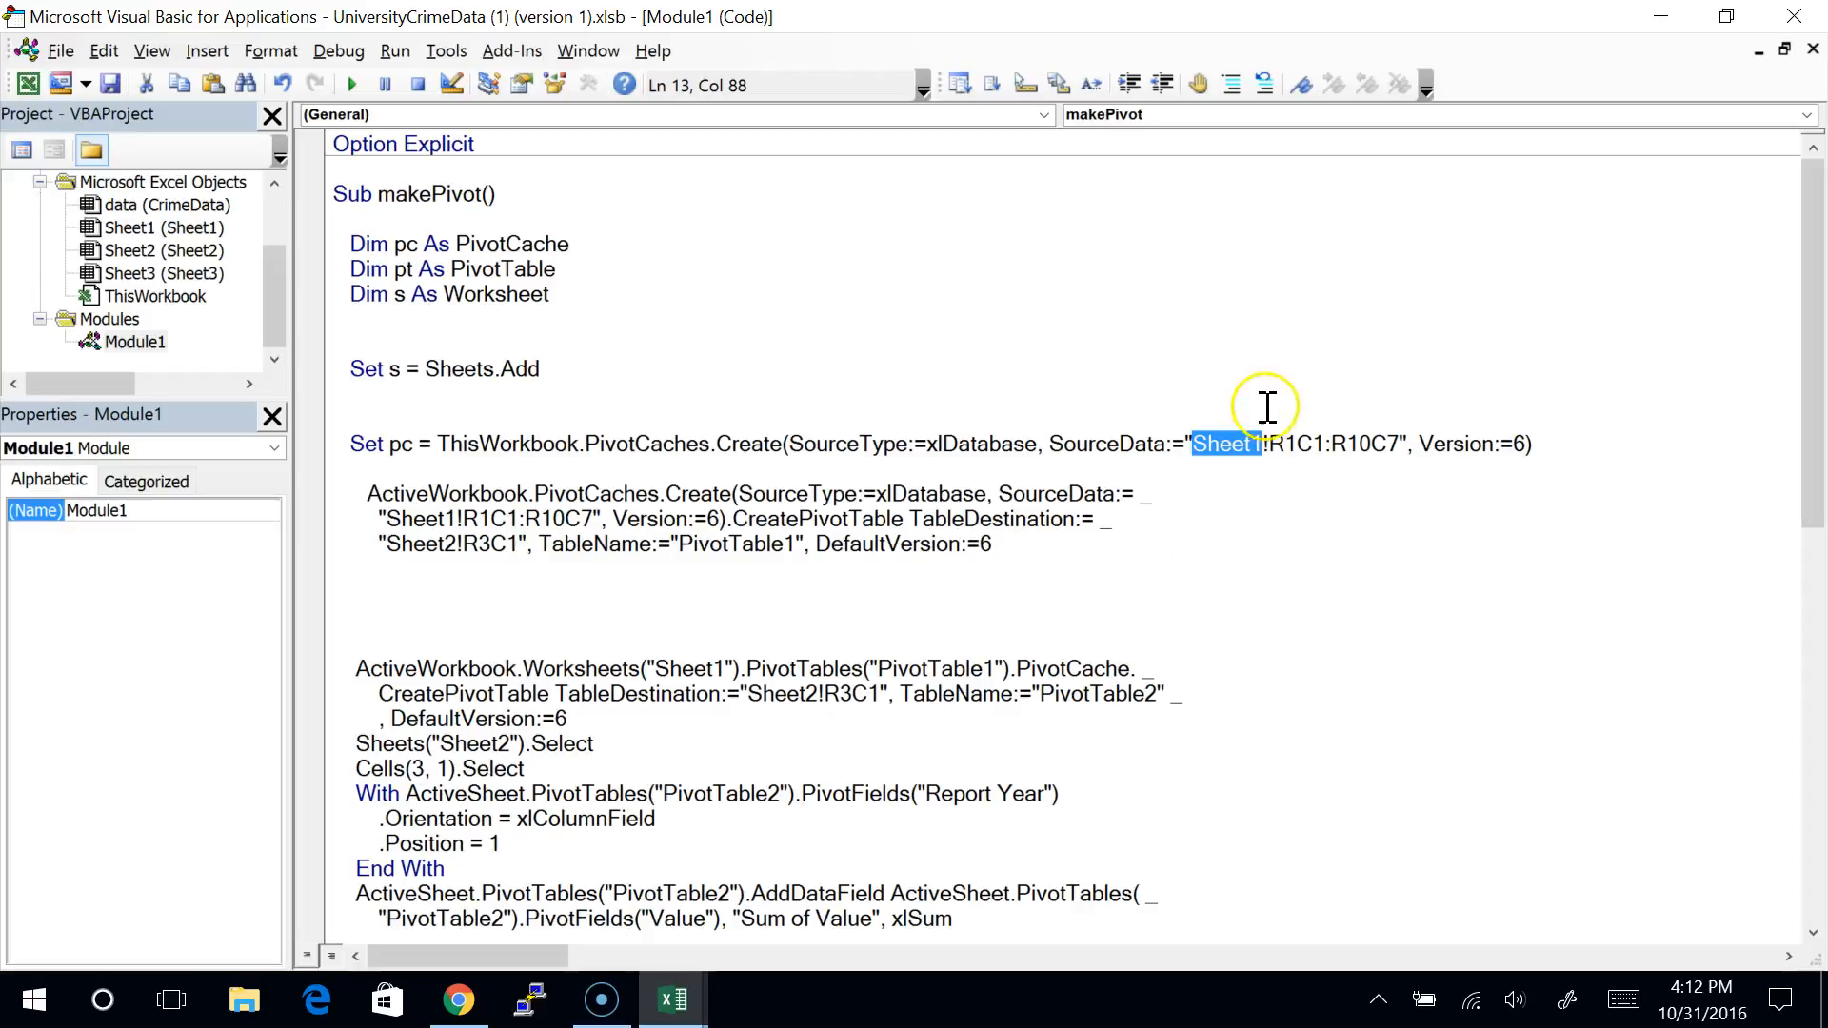
{"action": "left_click_drag", "start_coordinate": [1270, 449], "coordinate": [1397, 448]}
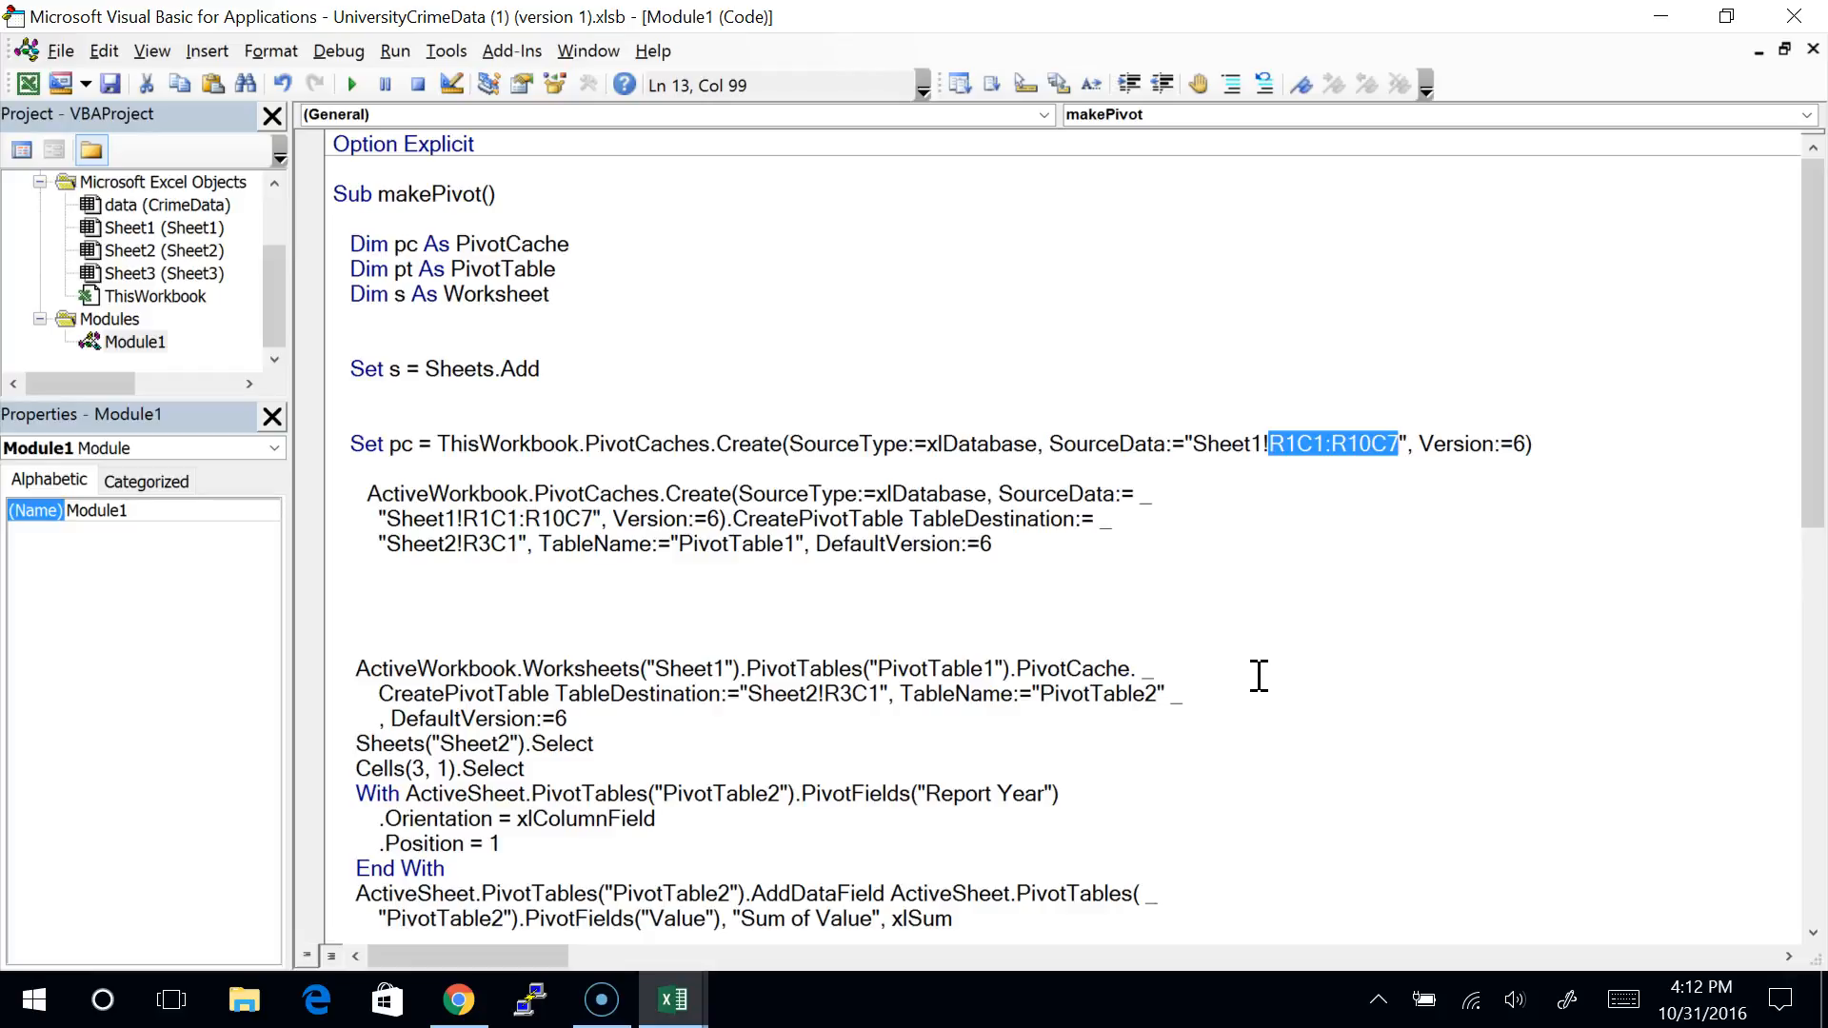
Step: Open the Immediate window in the VBA editor
{"action": "key", "text": "ctrl+g"}
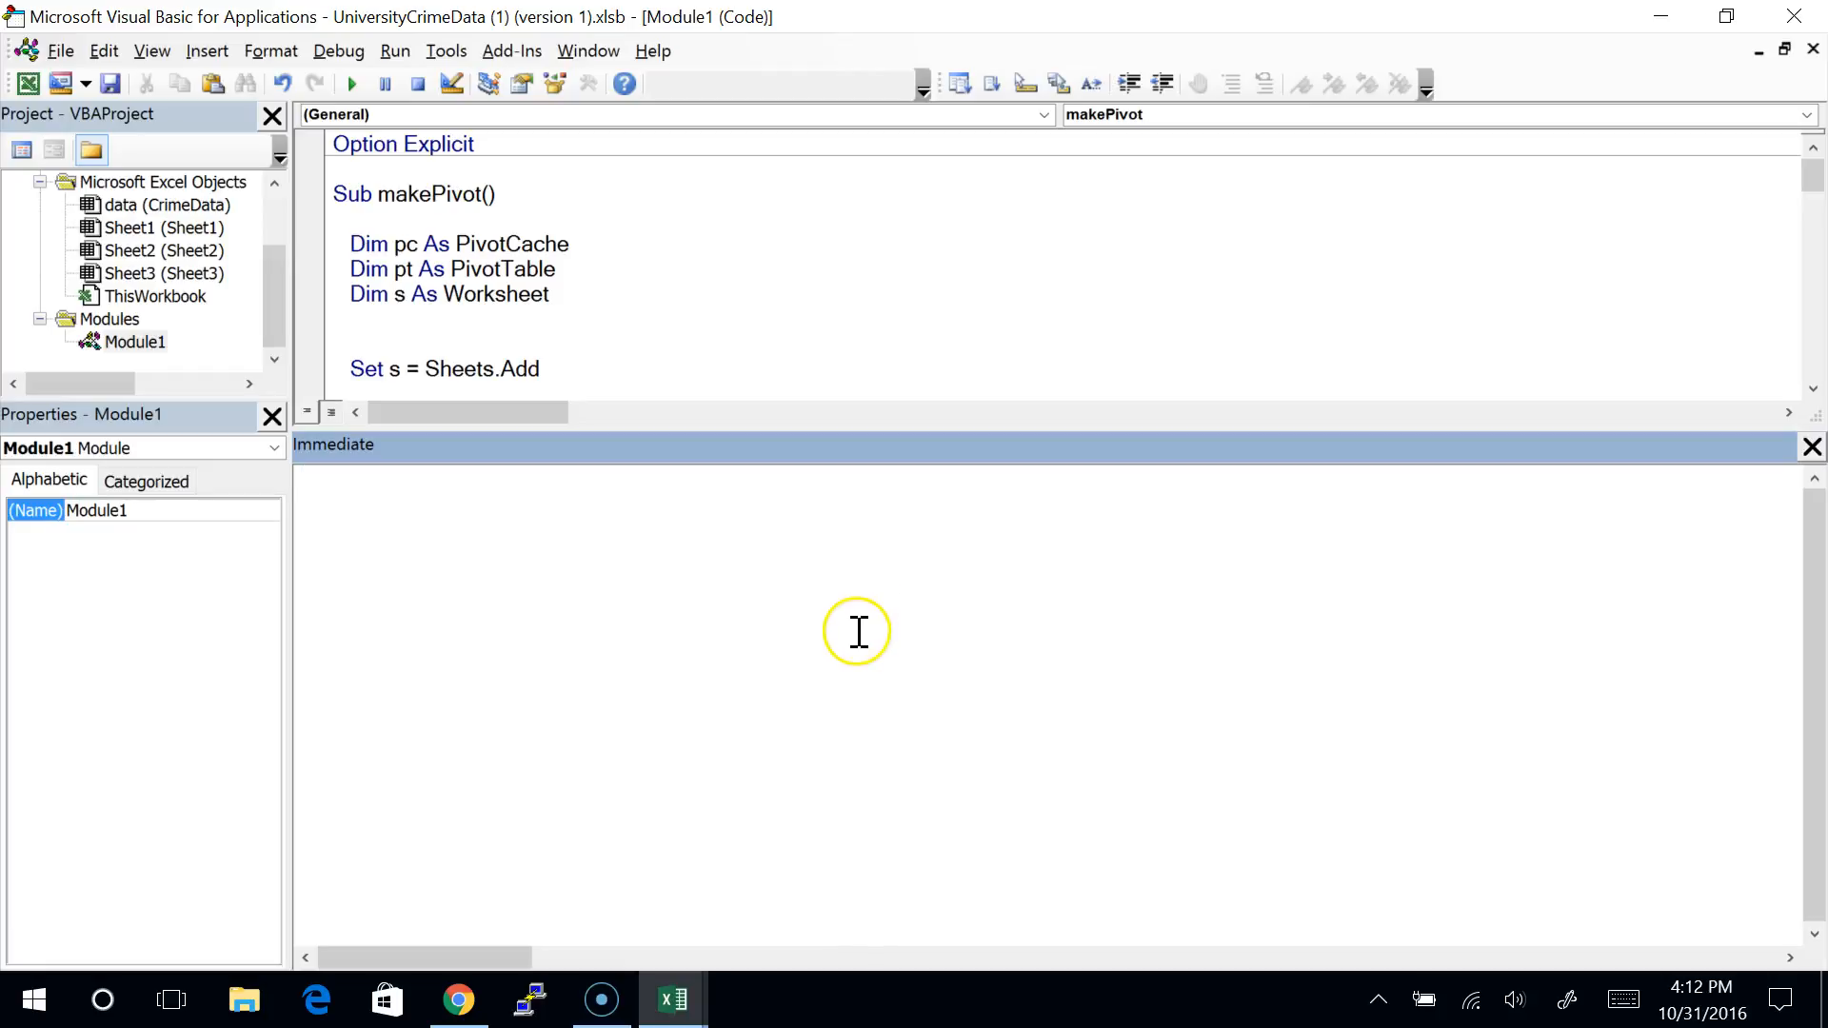
{"action": "key", "text": "alt+F11"}
{"action": "key", "text": "alt+F11"}
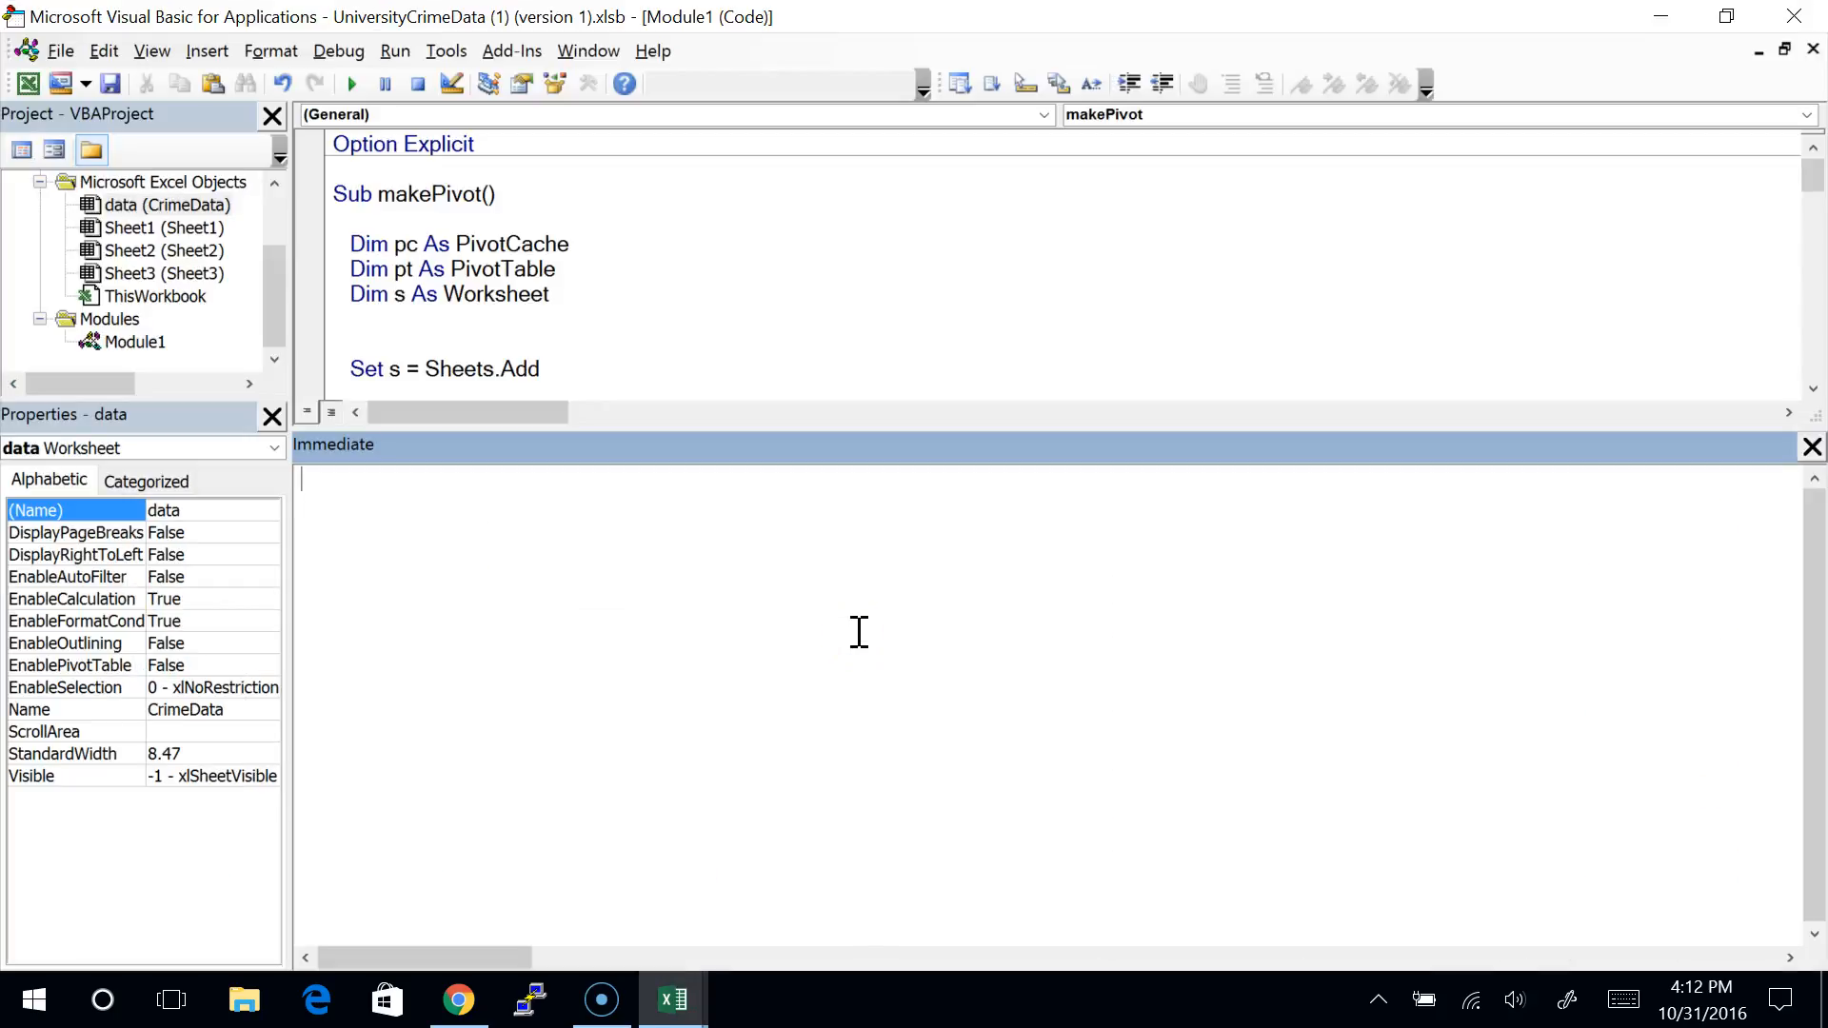
Step: Compare the code names and sheet names of the CrimeData, Sheet1 and Sheet2 worksheets in their properties
{"action": "left_click", "coordinate": [132, 211]}
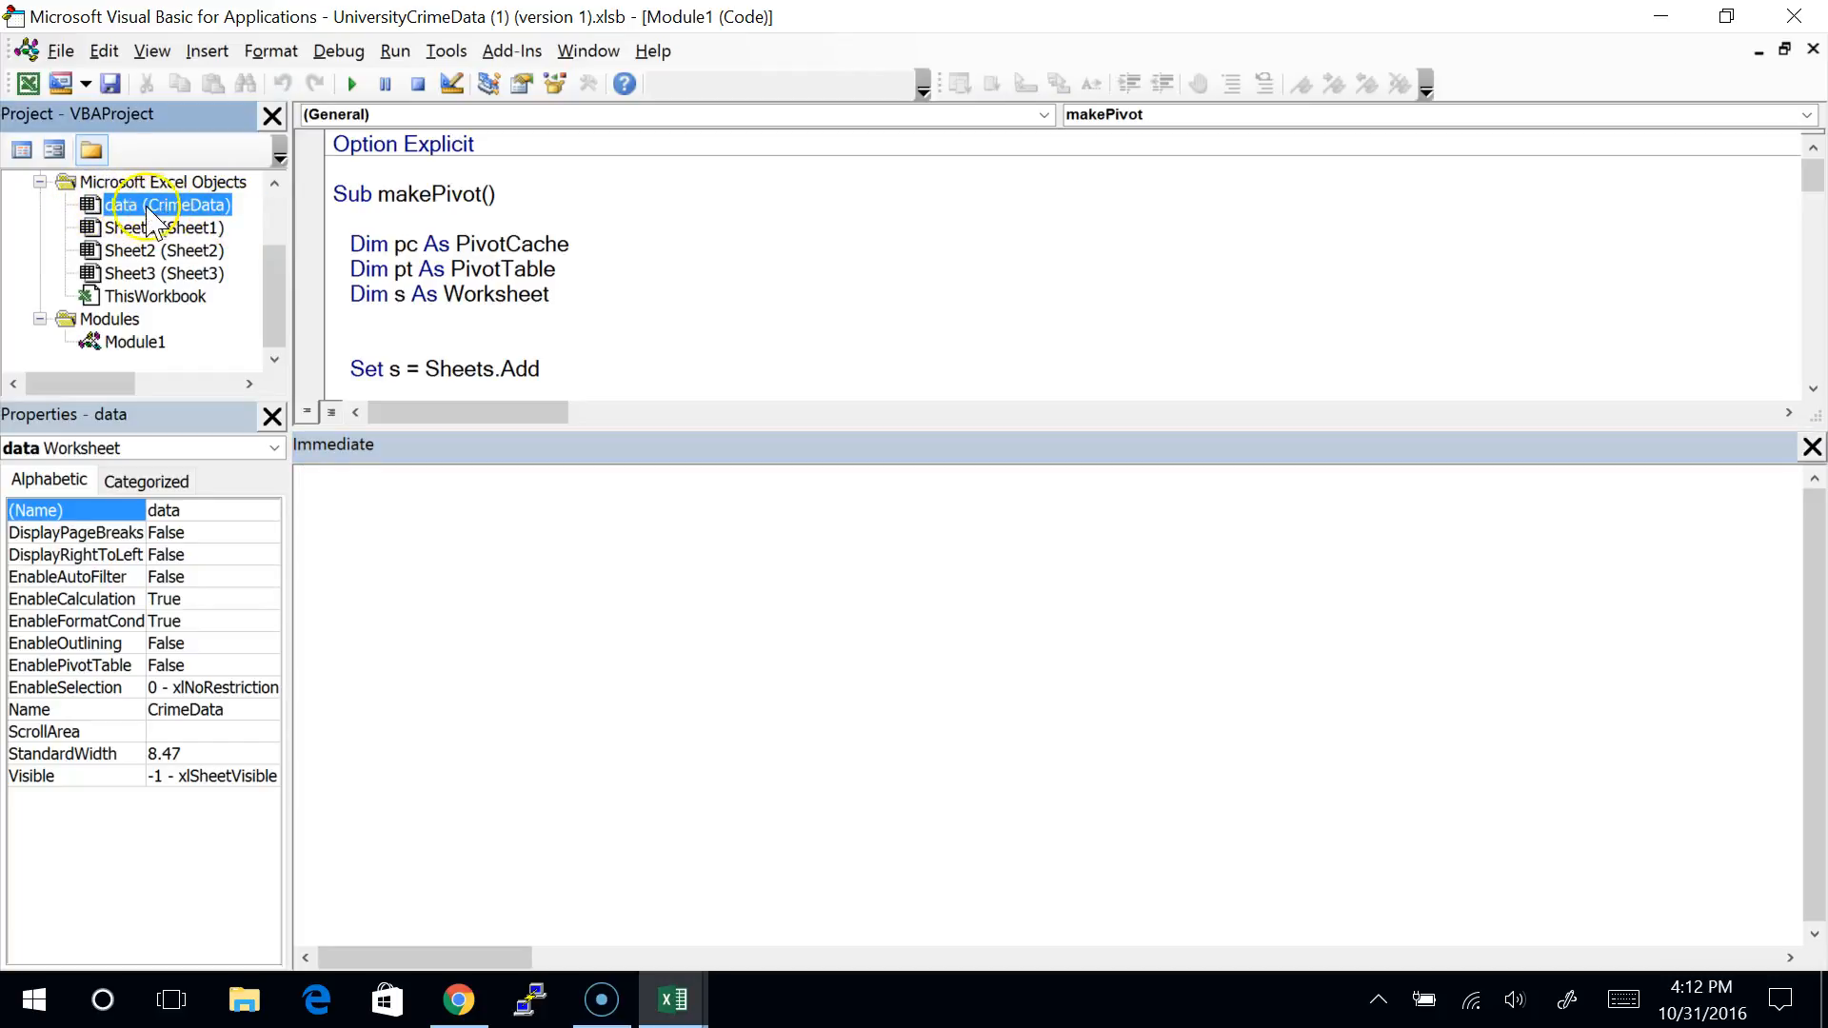
{"action": "left_click", "coordinate": [134, 228]}
{"action": "left_click", "coordinate": [134, 251]}
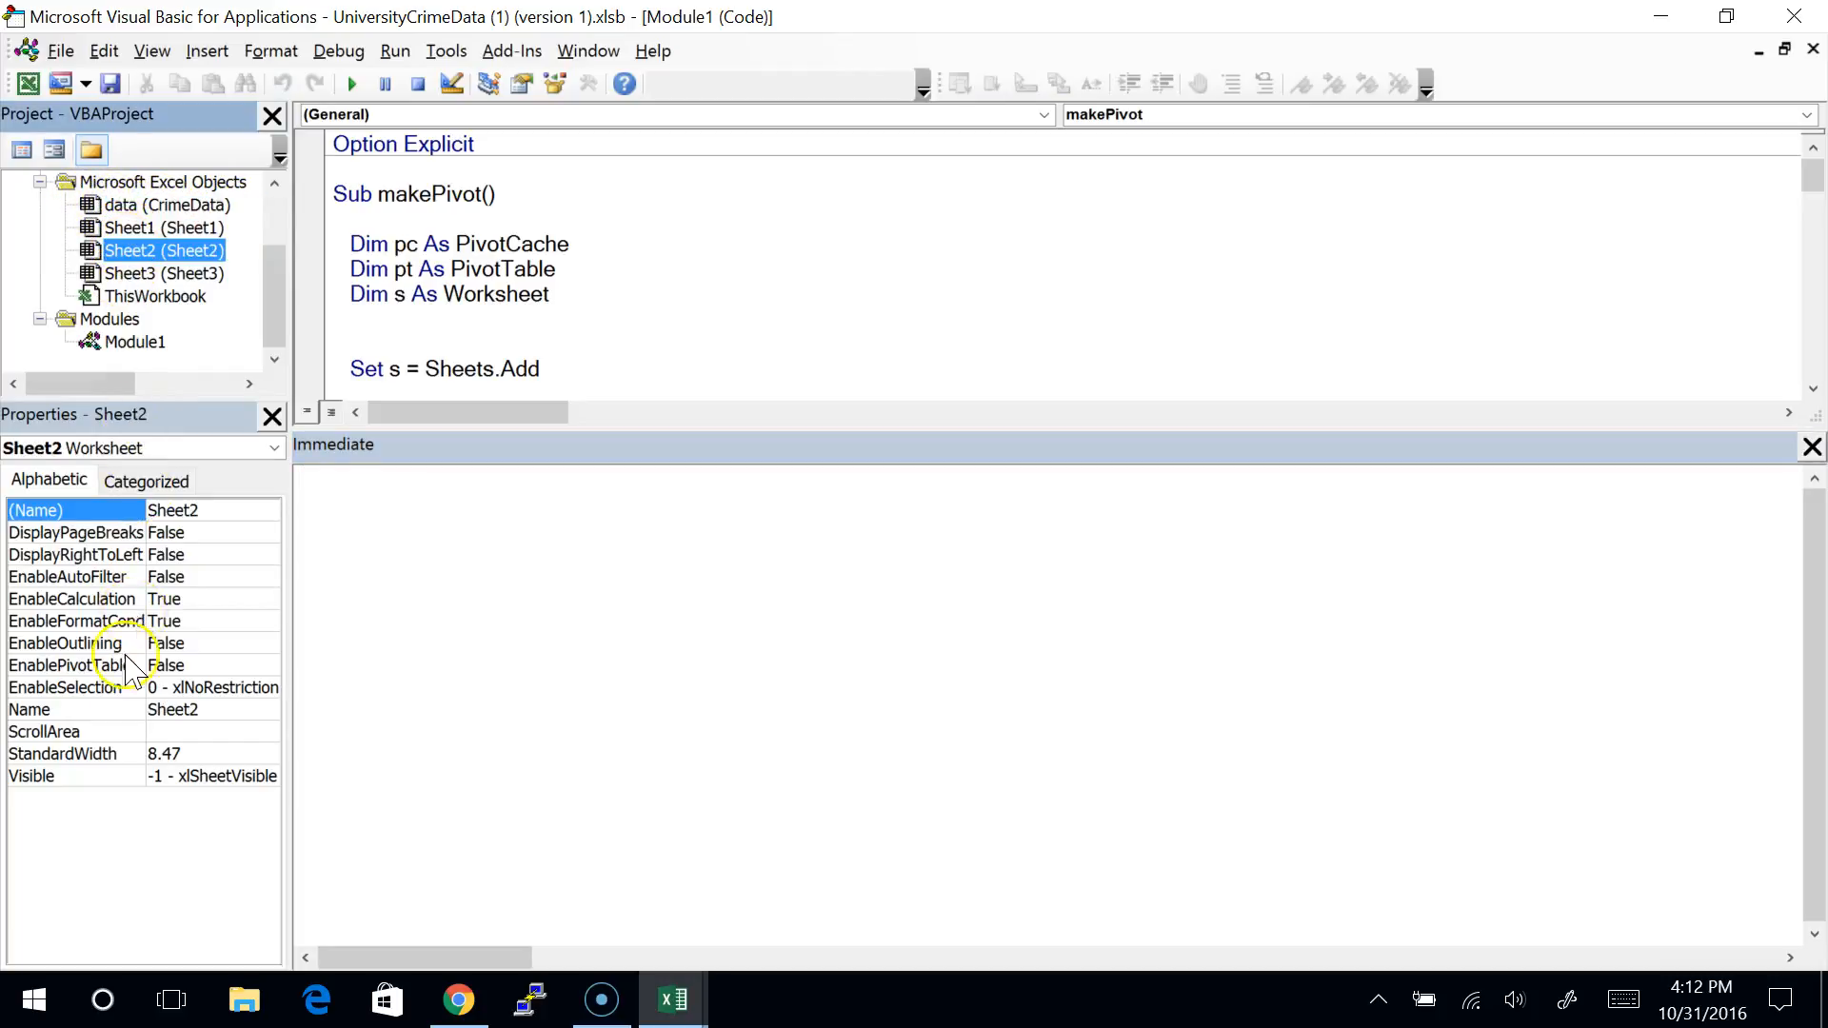
{"action": "left_click", "coordinate": [141, 210]}
{"action": "left_click", "coordinate": [141, 229]}
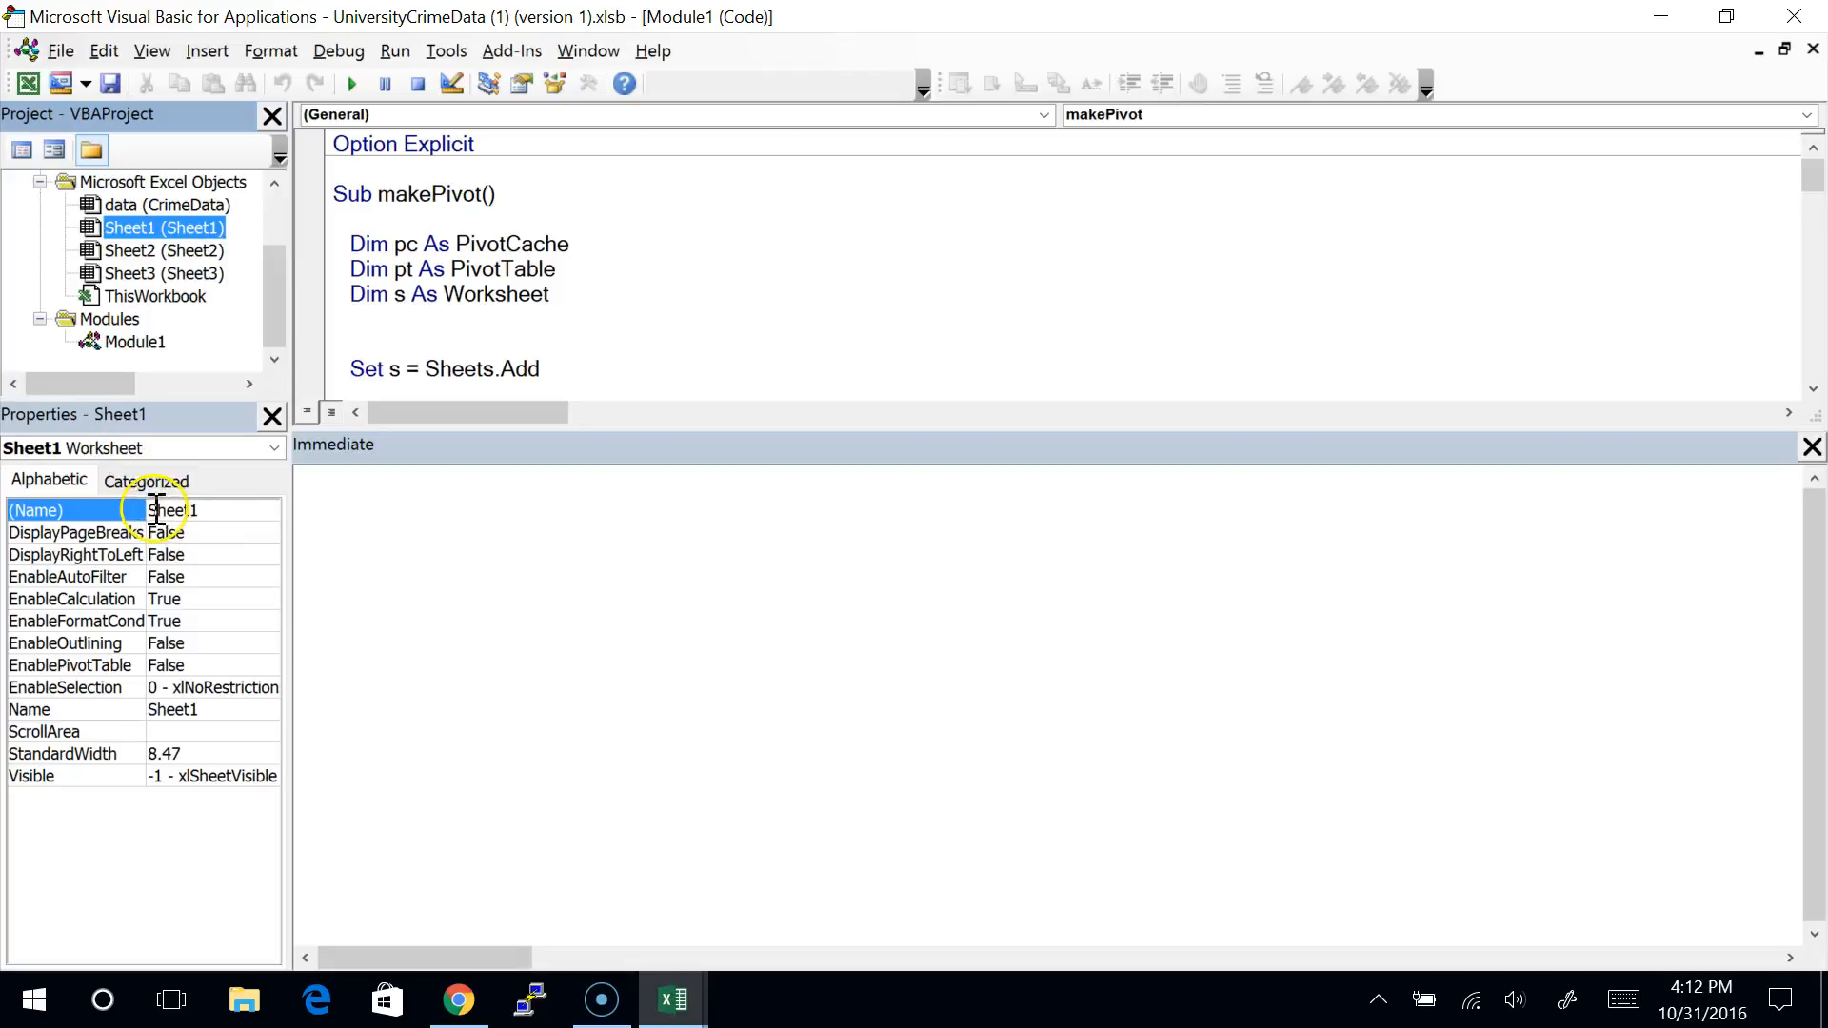
{"action": "left_click", "coordinate": [133, 205]}
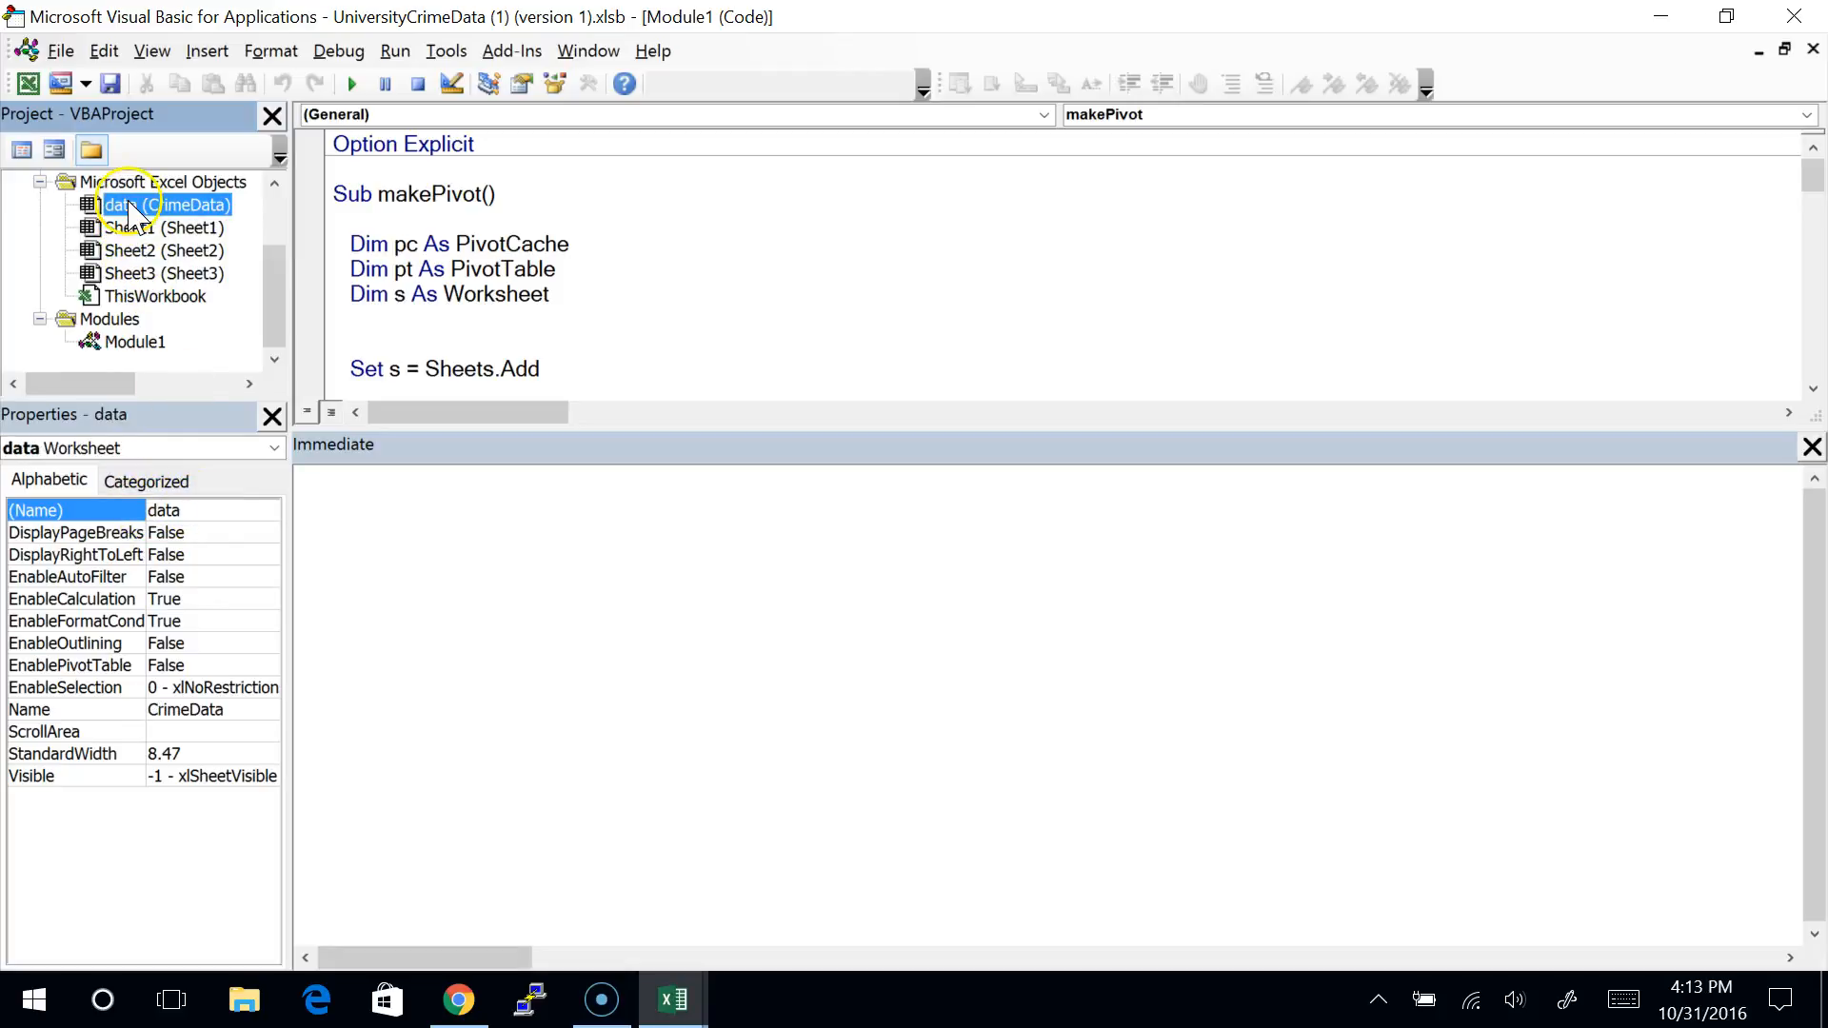
{"action": "left_click", "coordinate": [187, 512]}
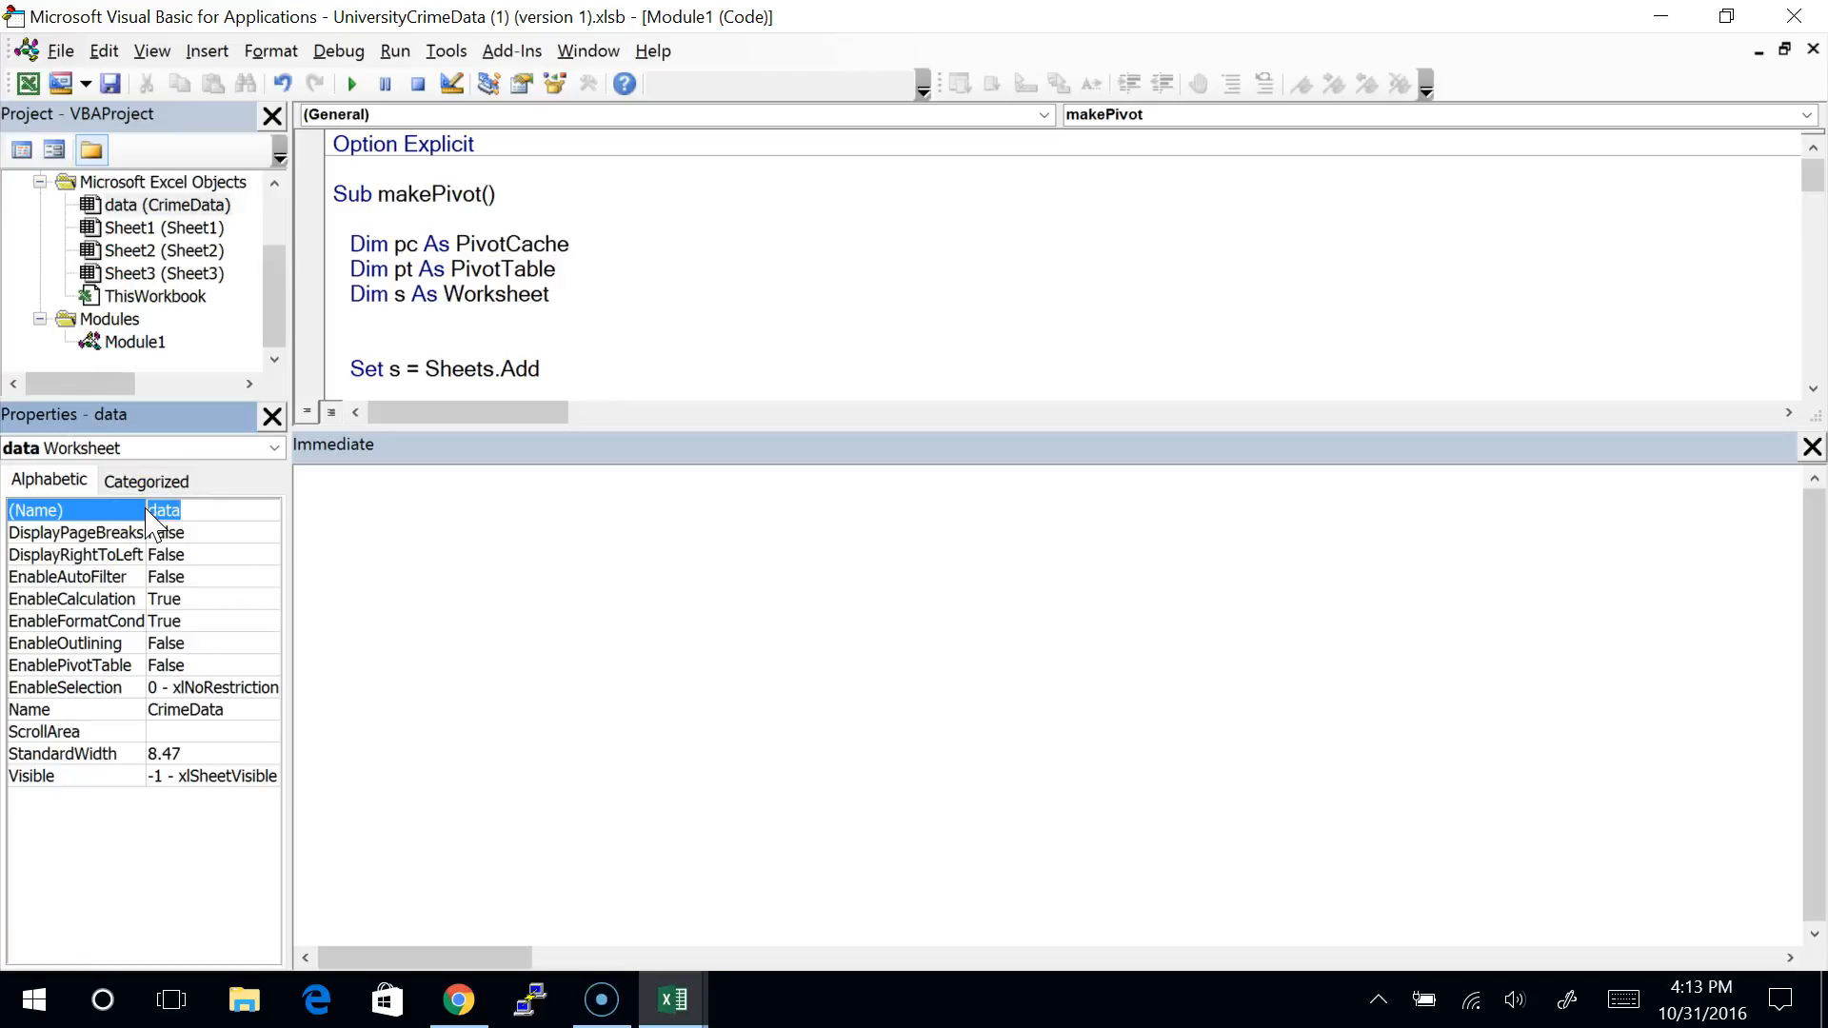
Step: Try to print data.Range("a1").CurrentRegion from the Immediate window
{"action": "left_click", "coordinate": [432, 530]}
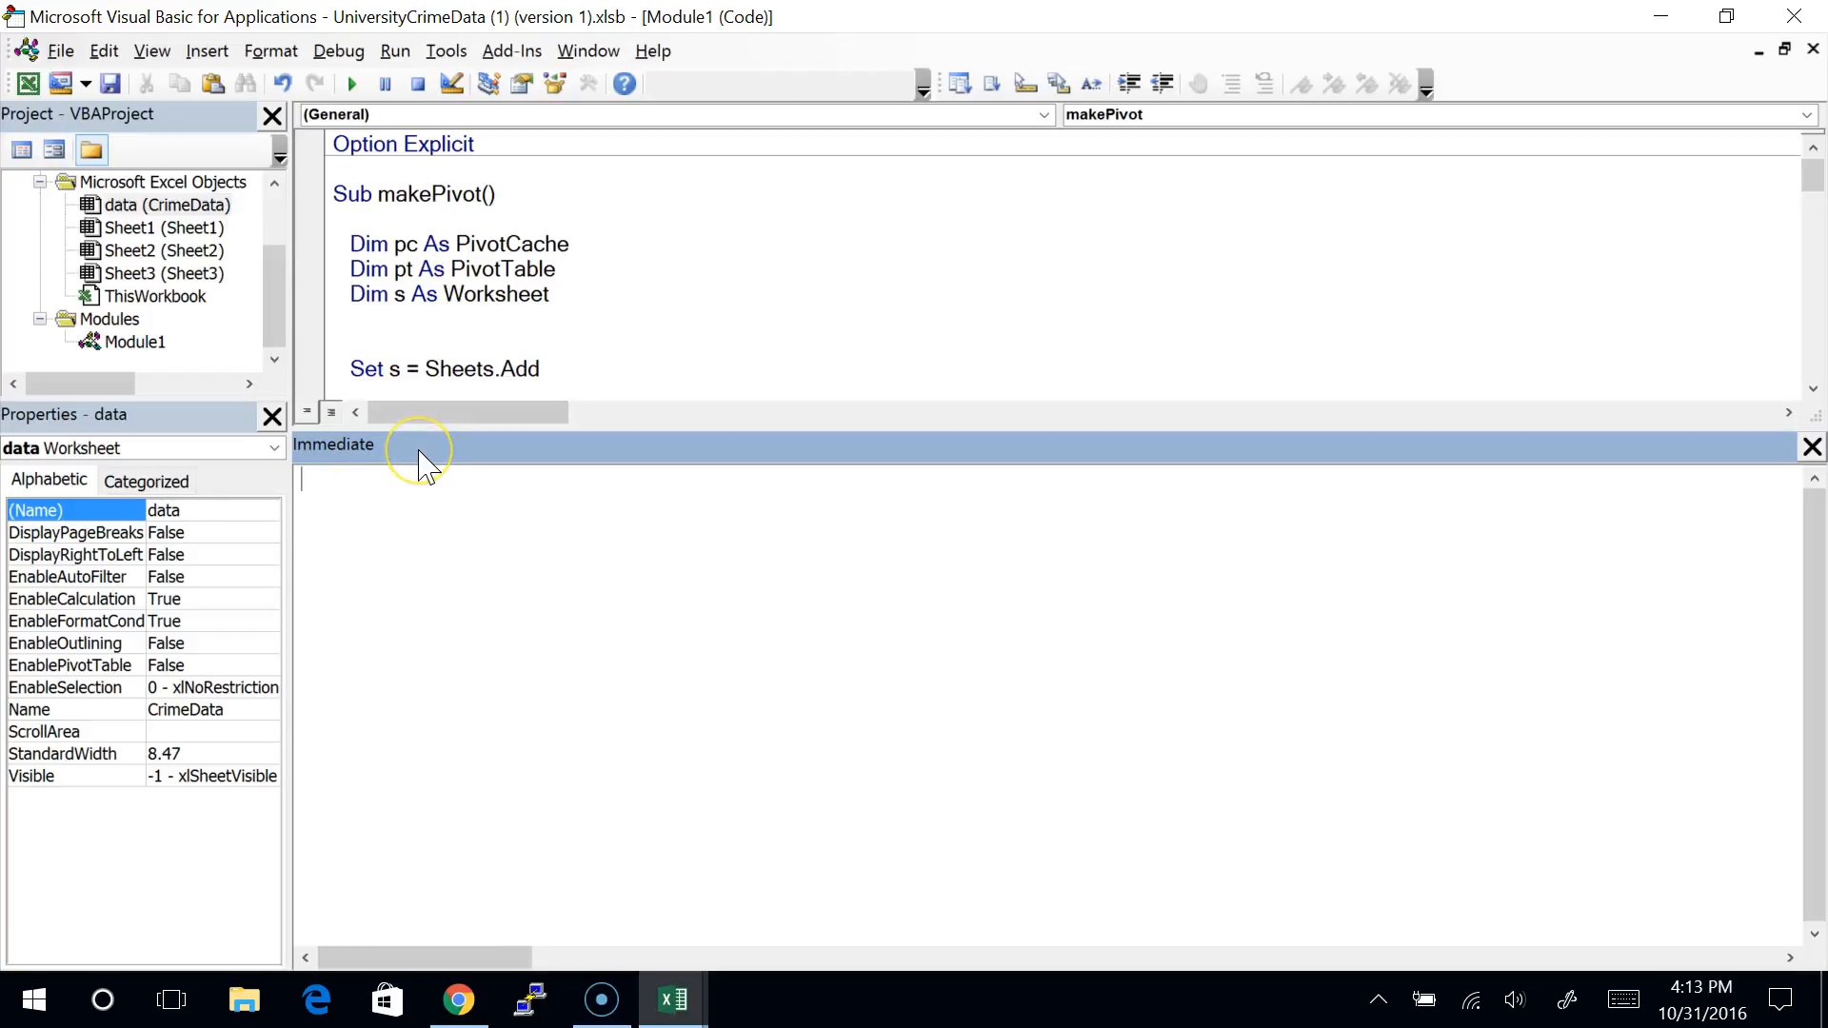
{"action": "type", "text": "?data."}
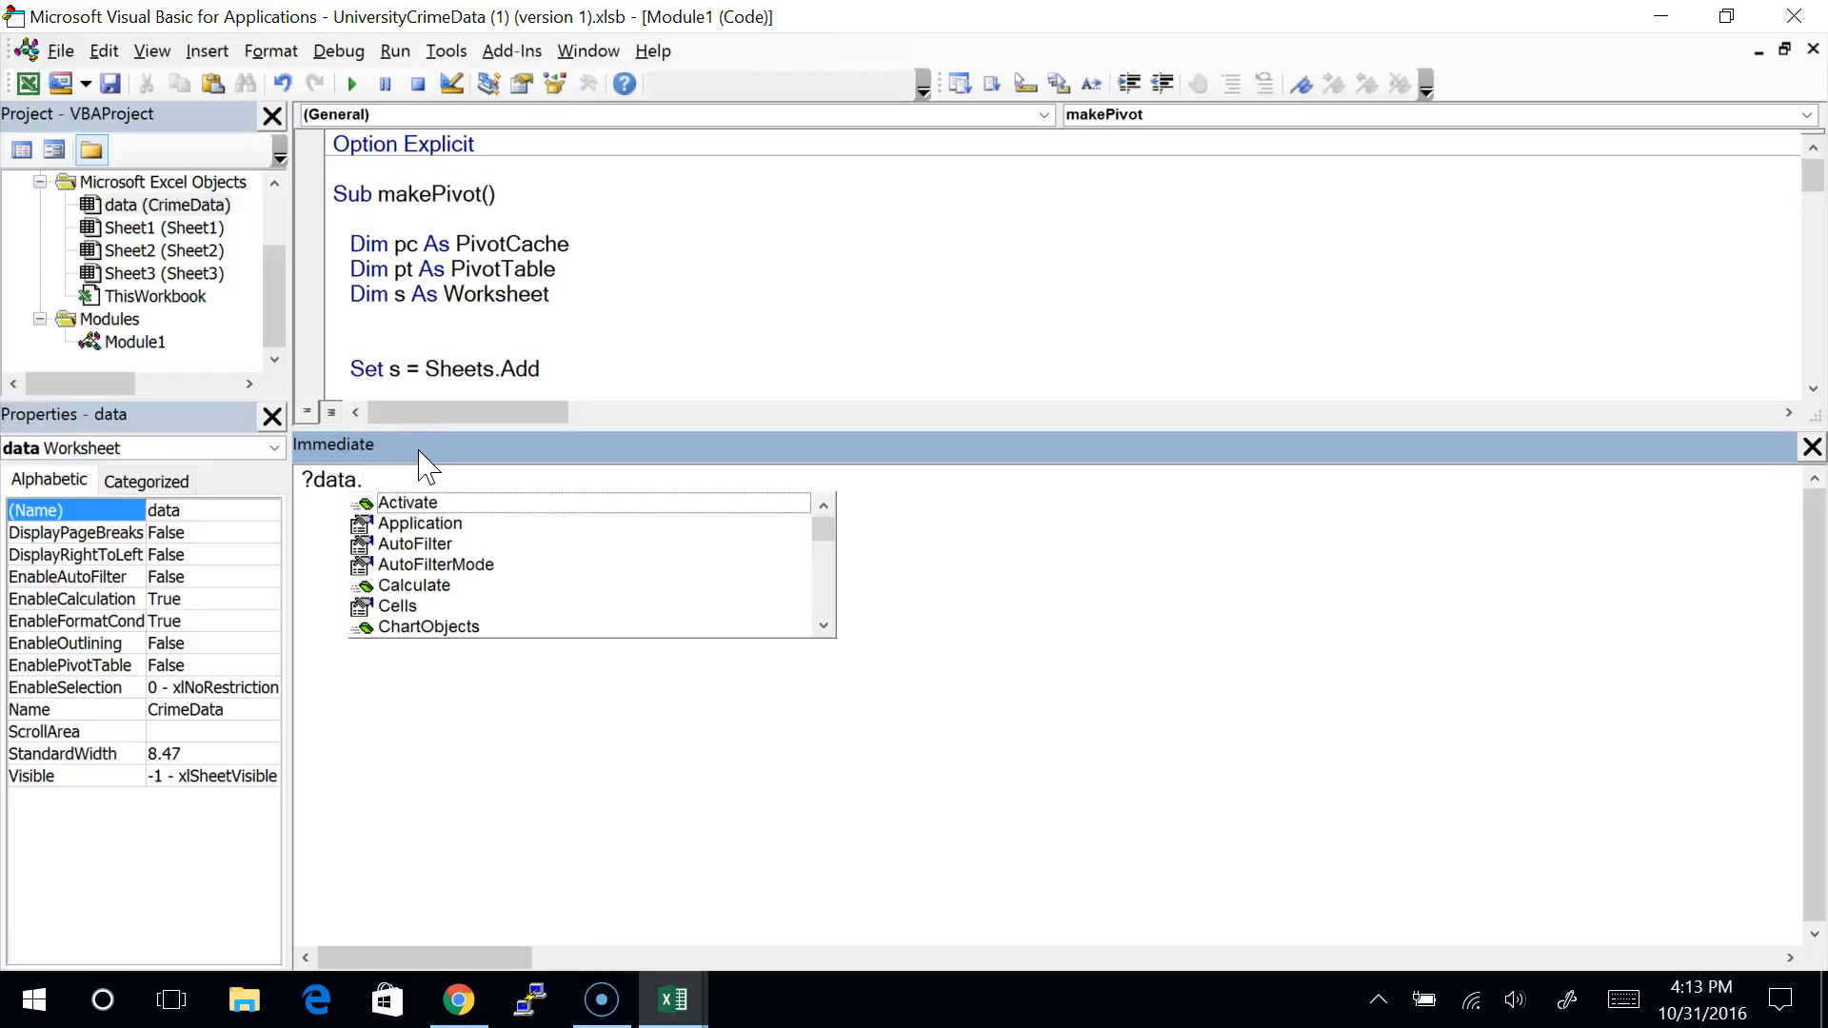
{"action": "type", "text": "range"}
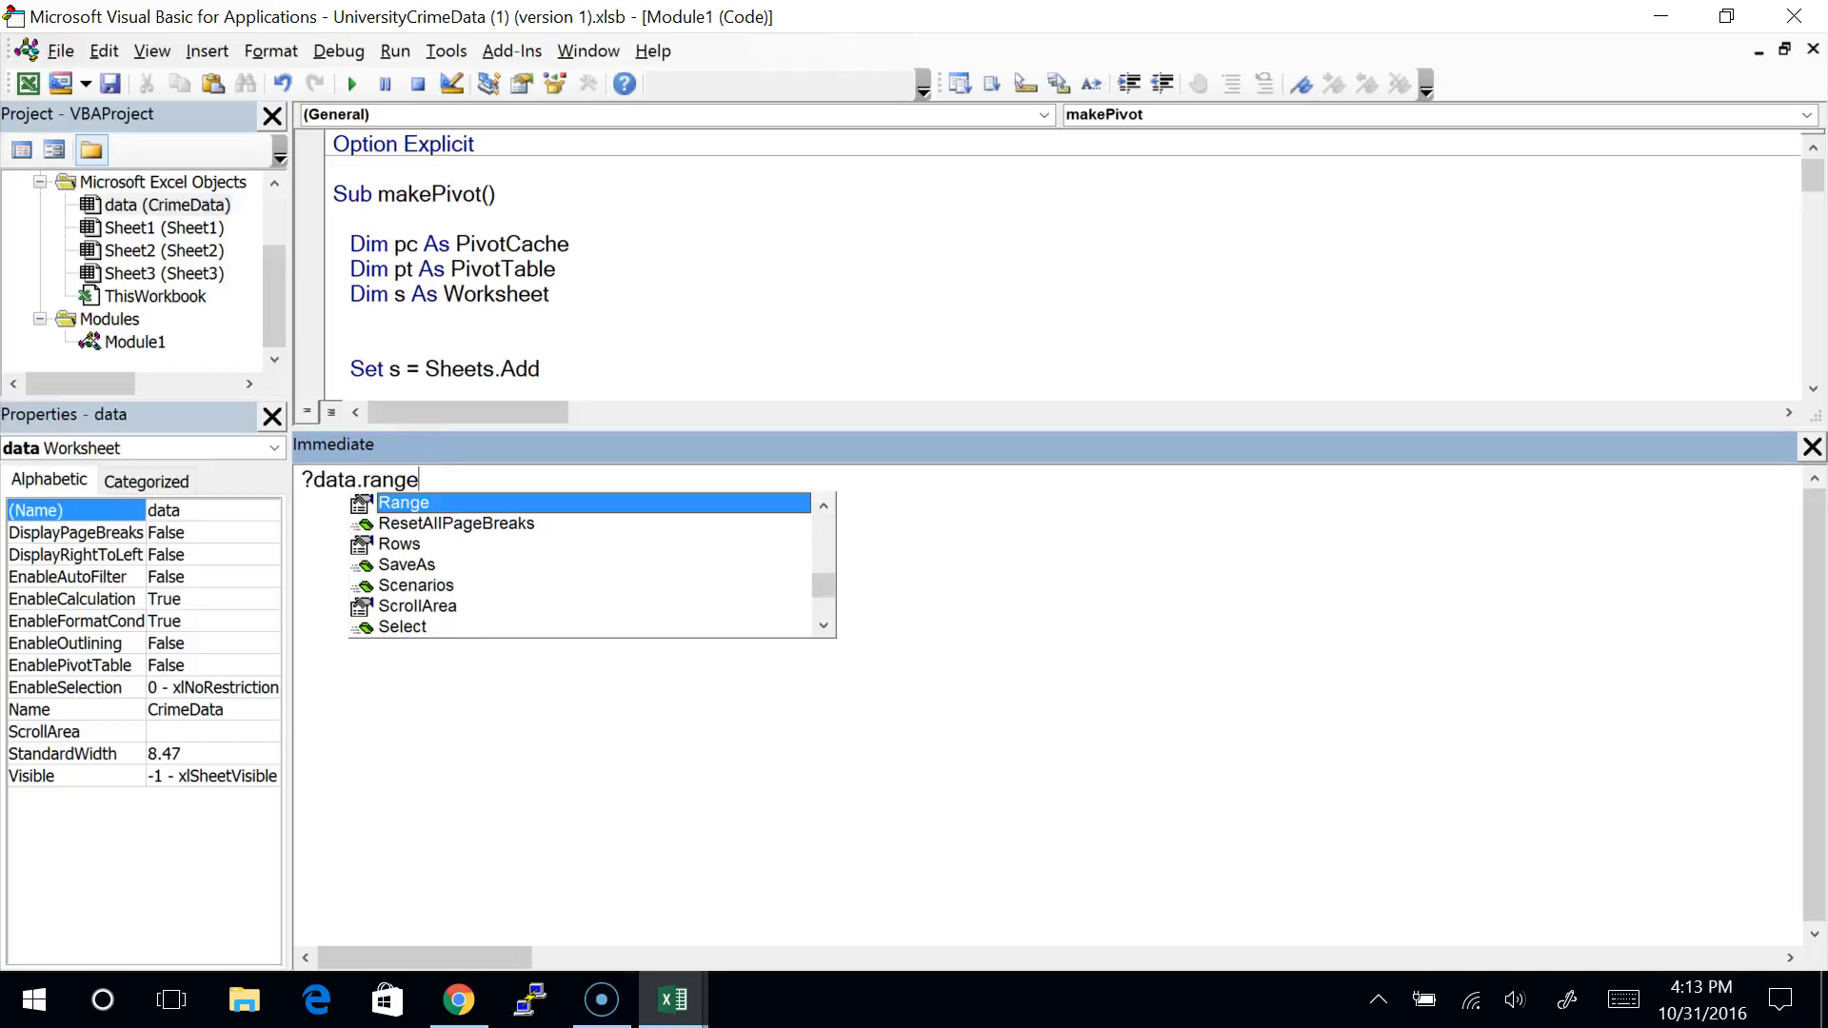
{"action": "type", "text": "()\"\""}
{"action": "key", "text": "Left"}
{"action": "type", "text": "a2q"}
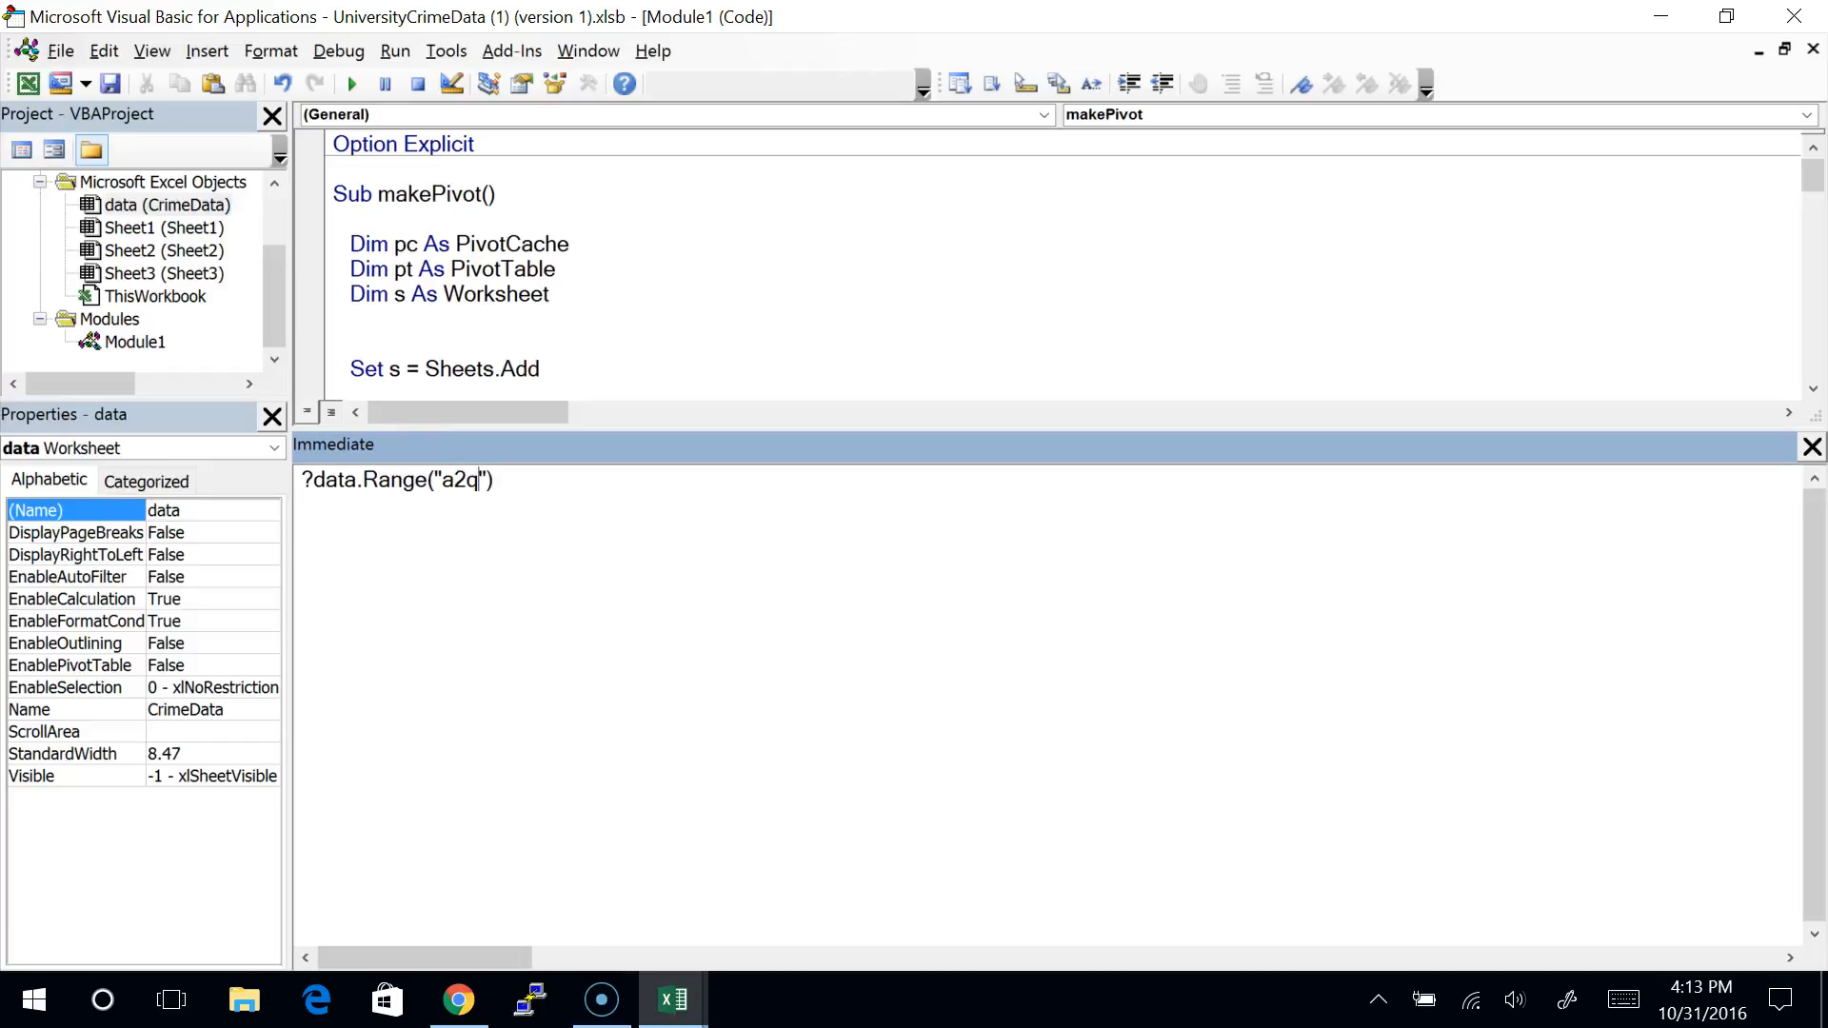
{"action": "key", "text": "BackSpace"}
{"action": "key", "text": "BackSpace"}
{"action": "type", "text": "1"}
{"action": "key", "text": "End"}
{"action": "type", "text": ".curre"}
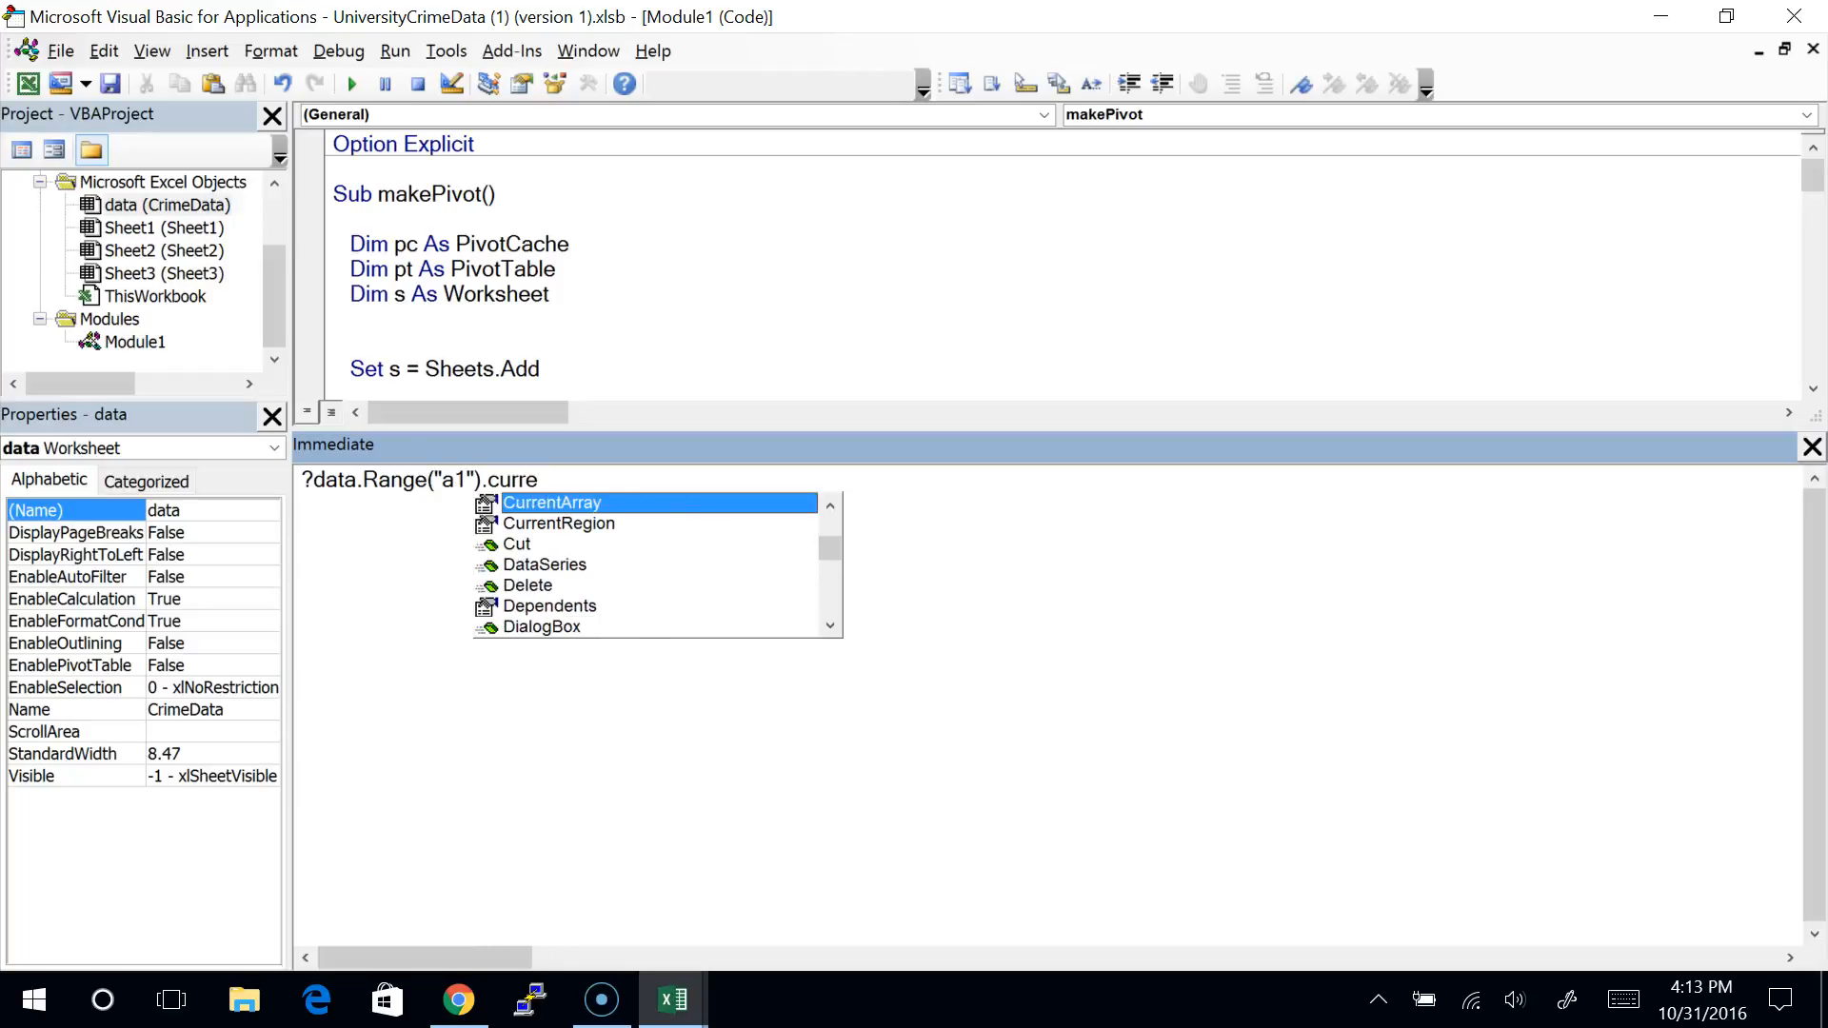
{"action": "key", "text": "Down"}
{"action": "key", "text": "Tab"}
{"action": "key", "text": "Return"}
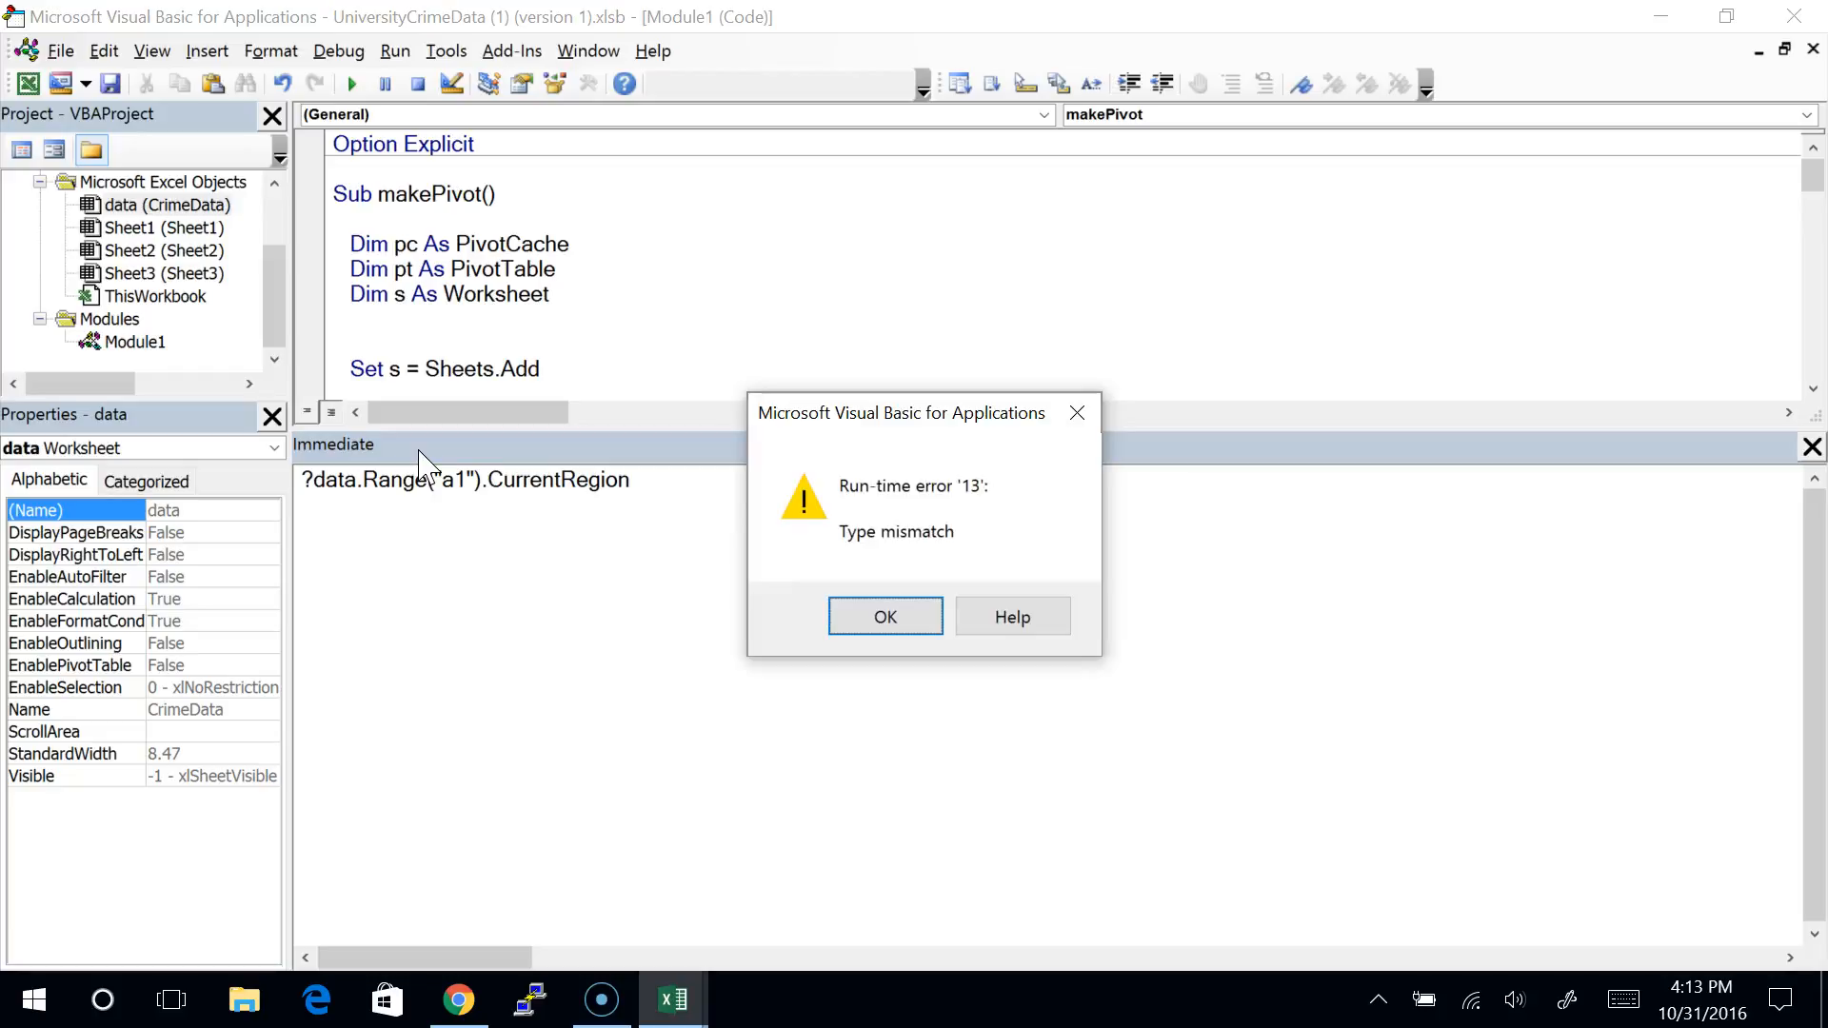
Step: Append .Address to the CurrentRegion expression, evaluate it and examine the last row of the returned range
{"action": "key", "text": "Return"}
{"action": "type", "text": ".address"}
{"action": "key", "text": "Return"}
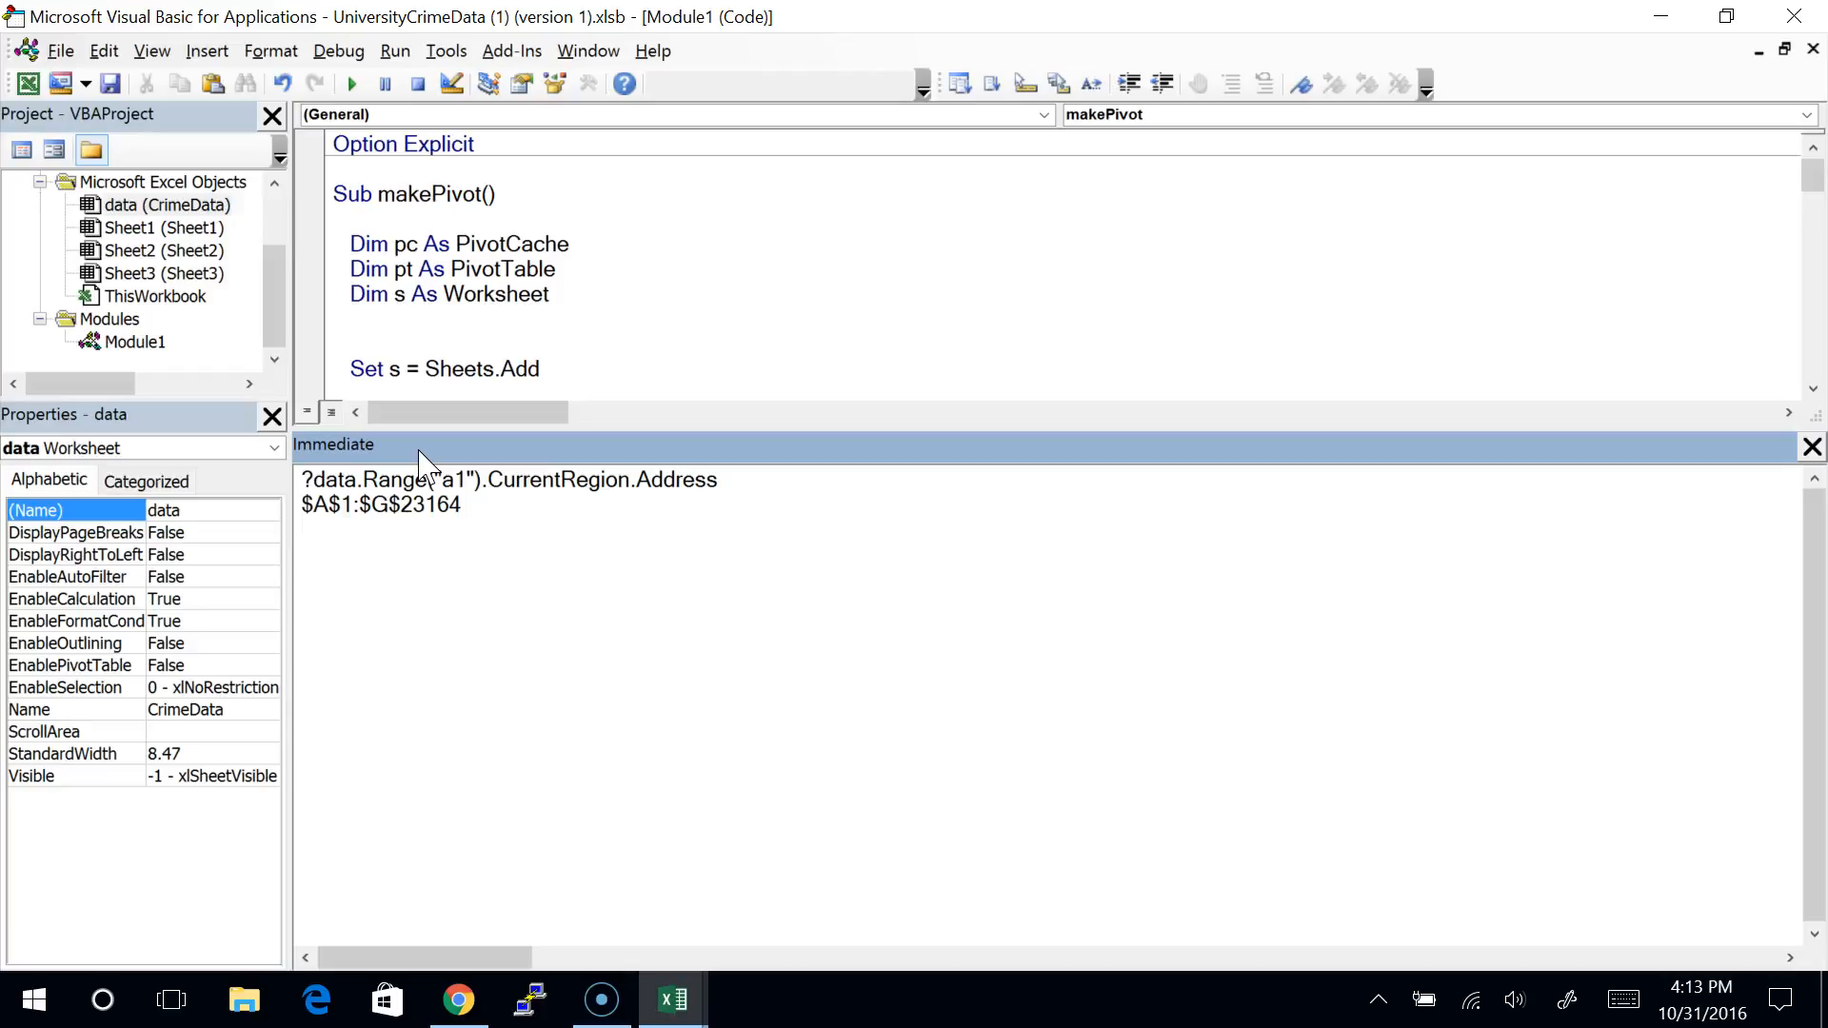
{"action": "left_click_drag", "start_coordinate": [400, 505], "coordinate": [463, 507]}
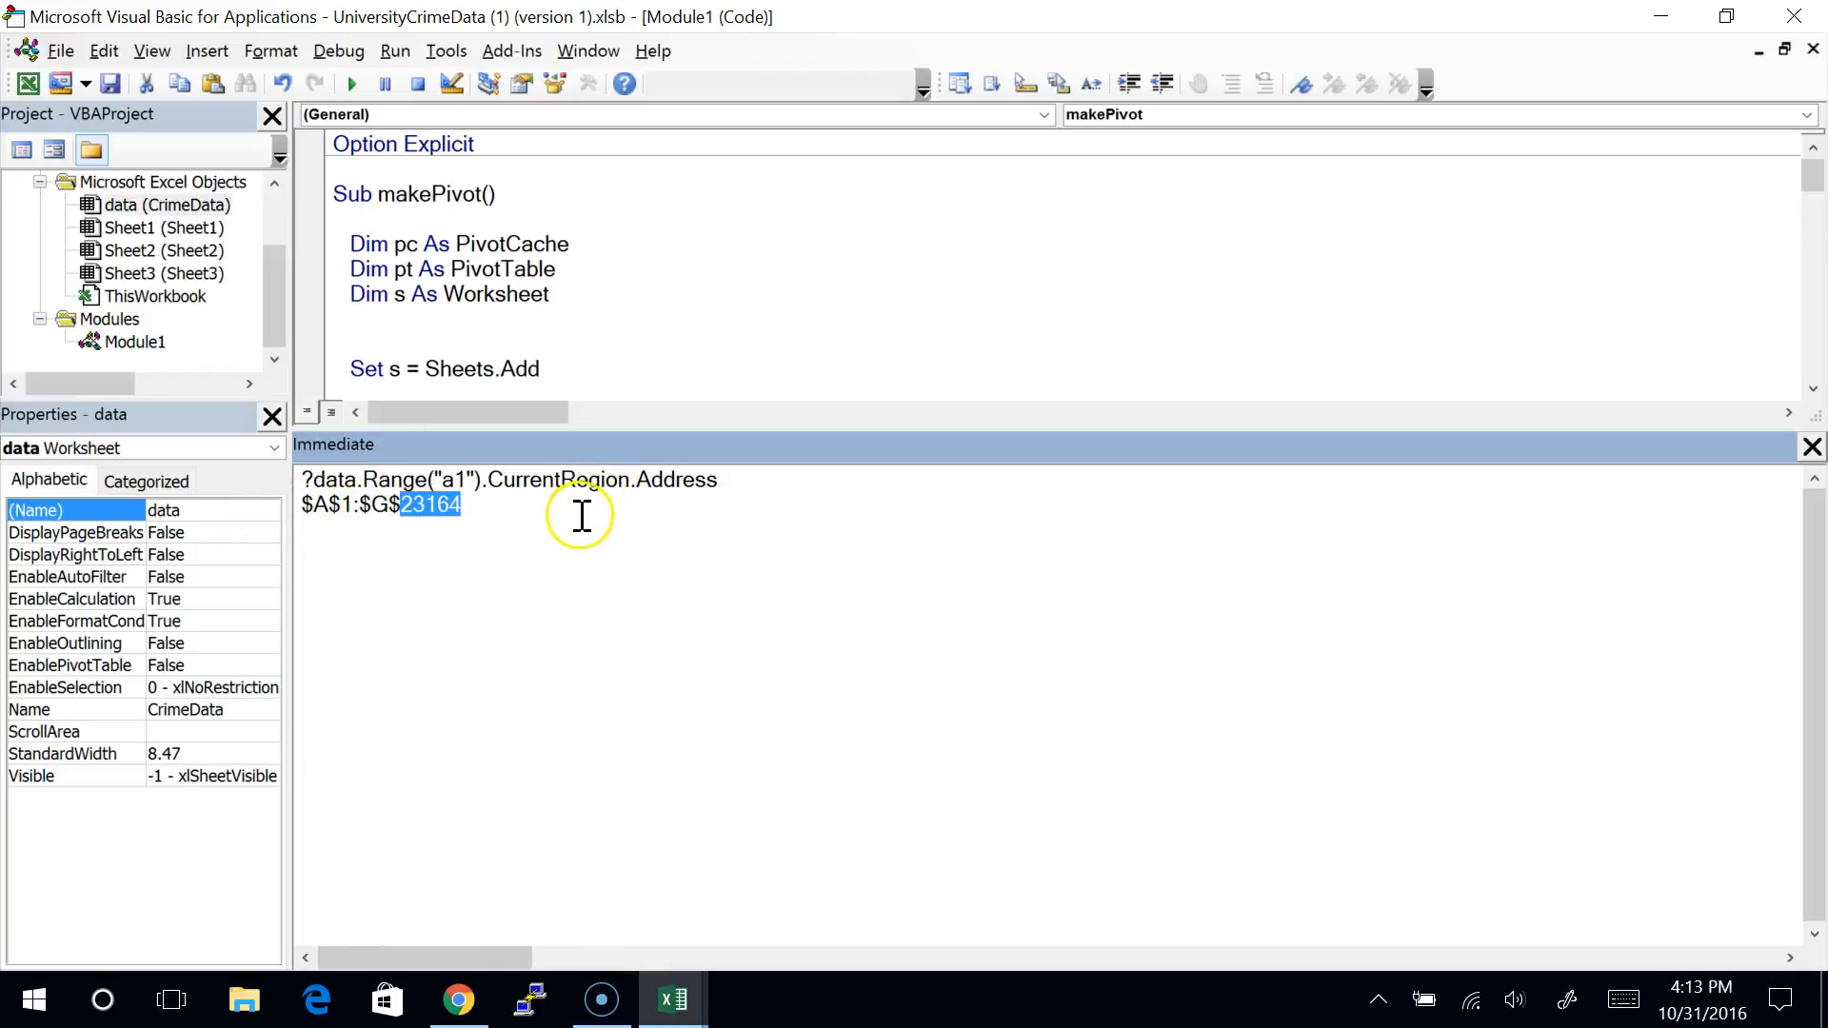
Step: Enlarge the code pane and replace the pivot cache's SourceData value with data.Range("a1").CurrentRegion copied from the Immediate window
{"action": "left_click", "coordinate": [677, 351]}
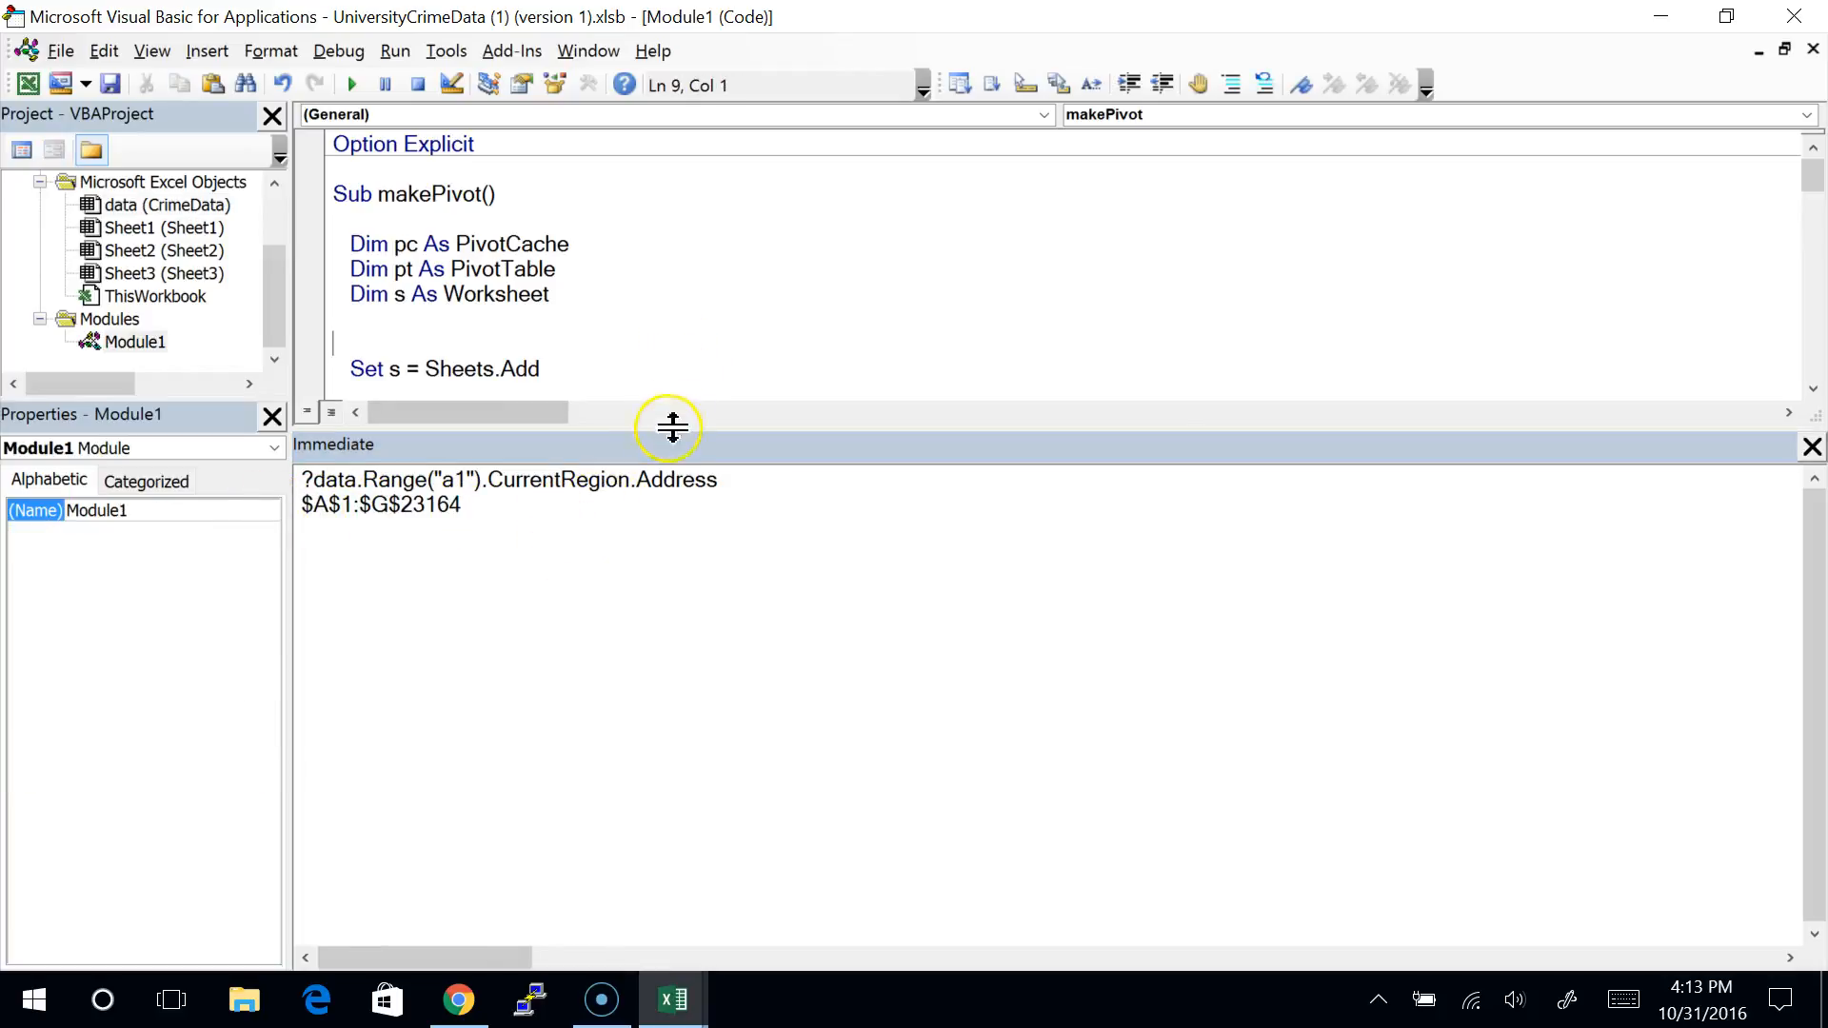
{"action": "left_click_drag", "start_coordinate": [669, 428], "coordinate": [653, 608]}
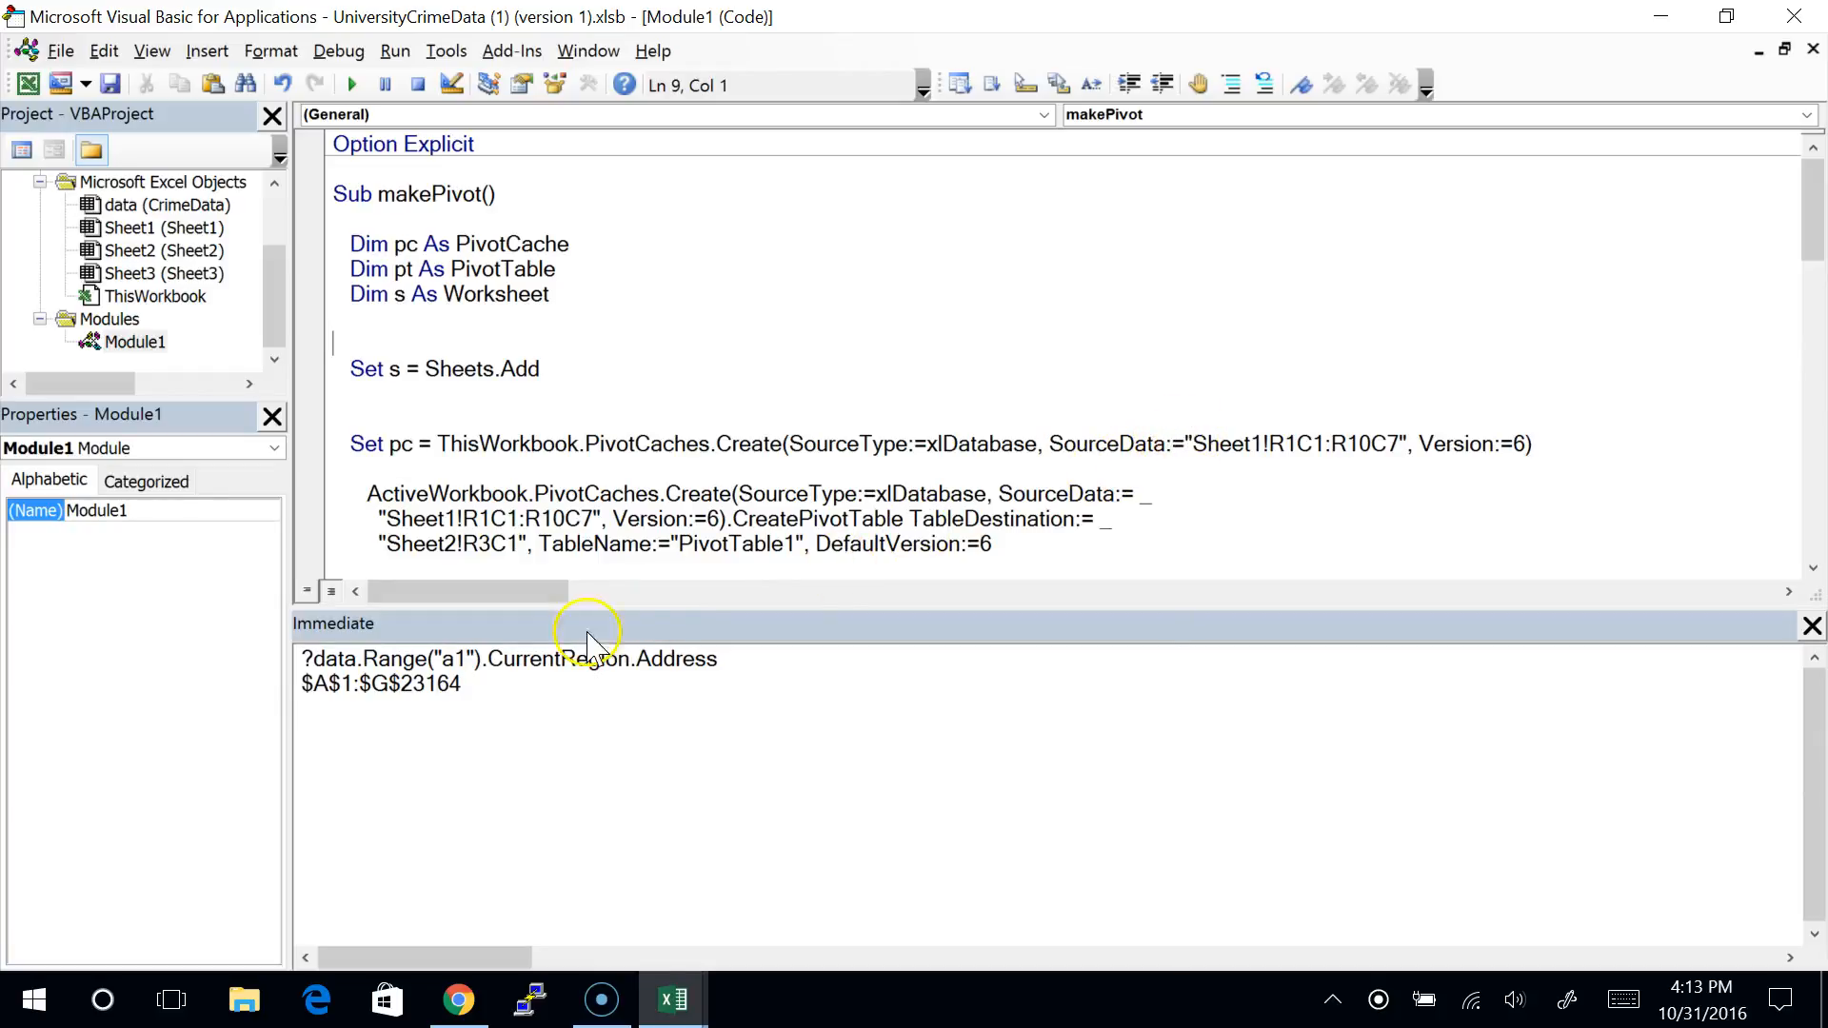
{"action": "left_click_drag", "start_coordinate": [311, 657], "coordinate": [628, 659]}
{"action": "key", "text": "ctrl+c"}
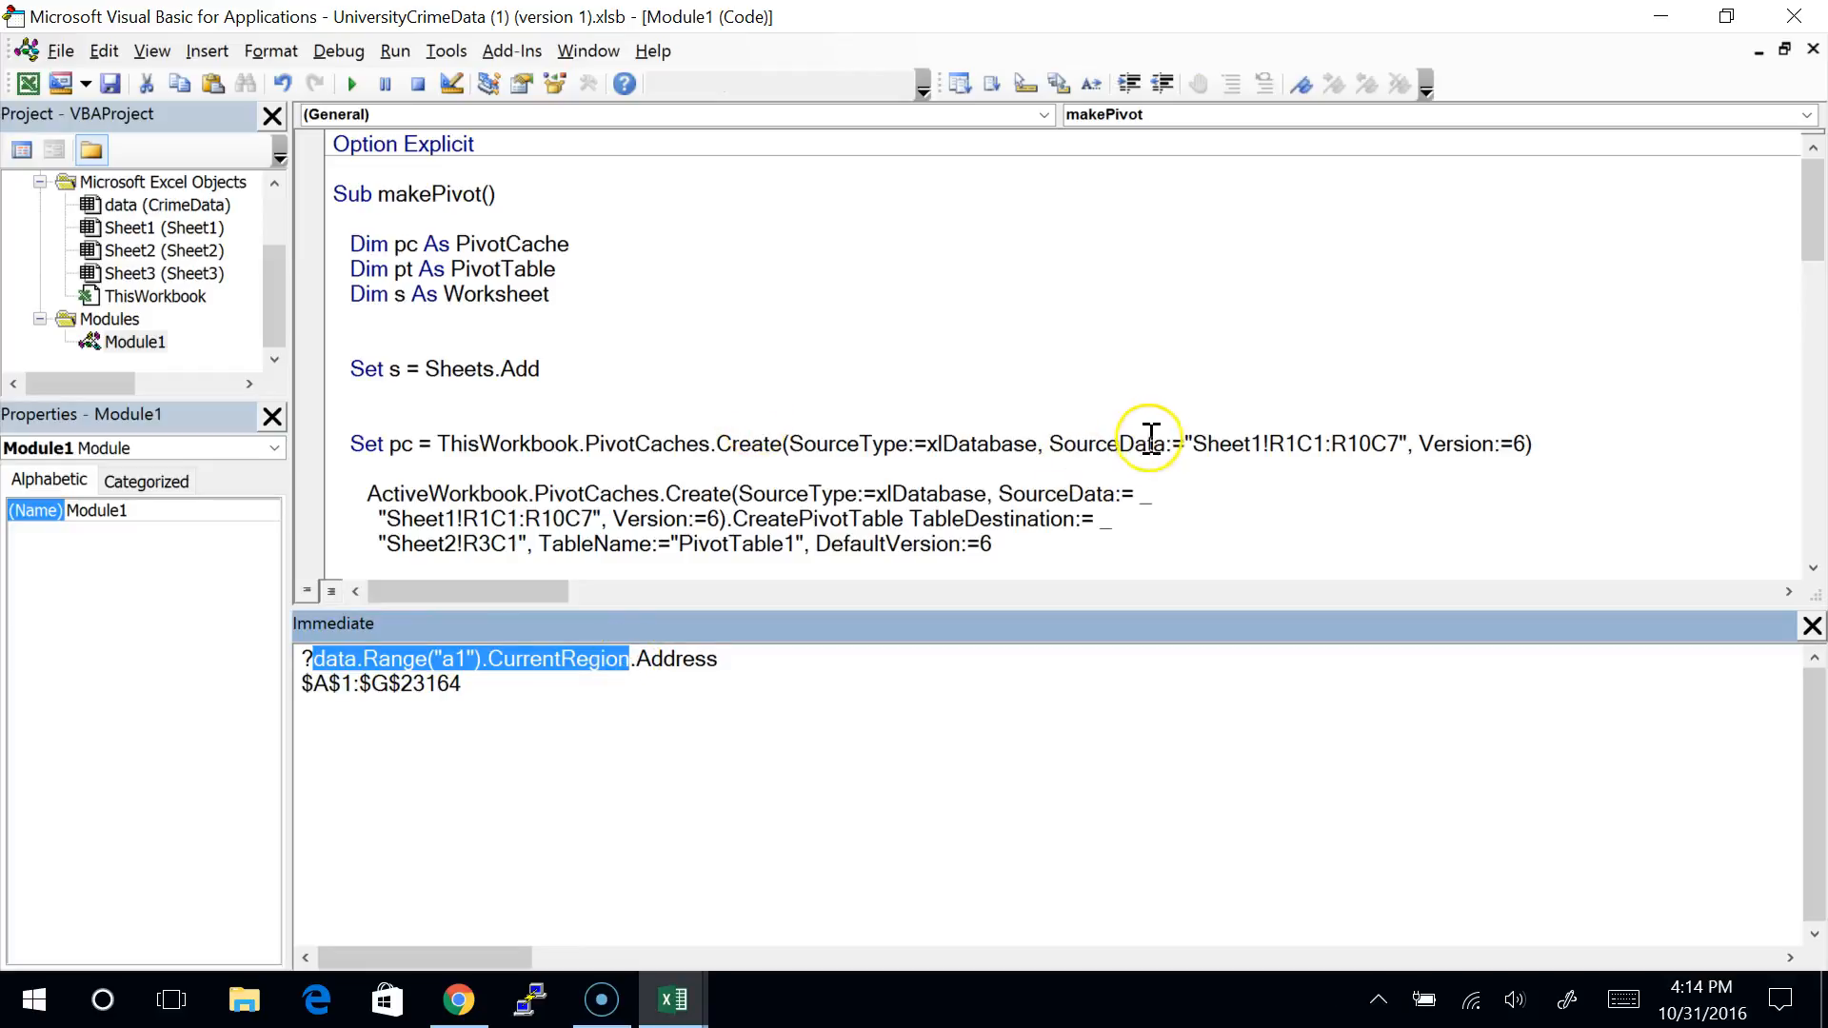
{"action": "left_click_drag", "start_coordinate": [1185, 443], "coordinate": [1408, 443]}
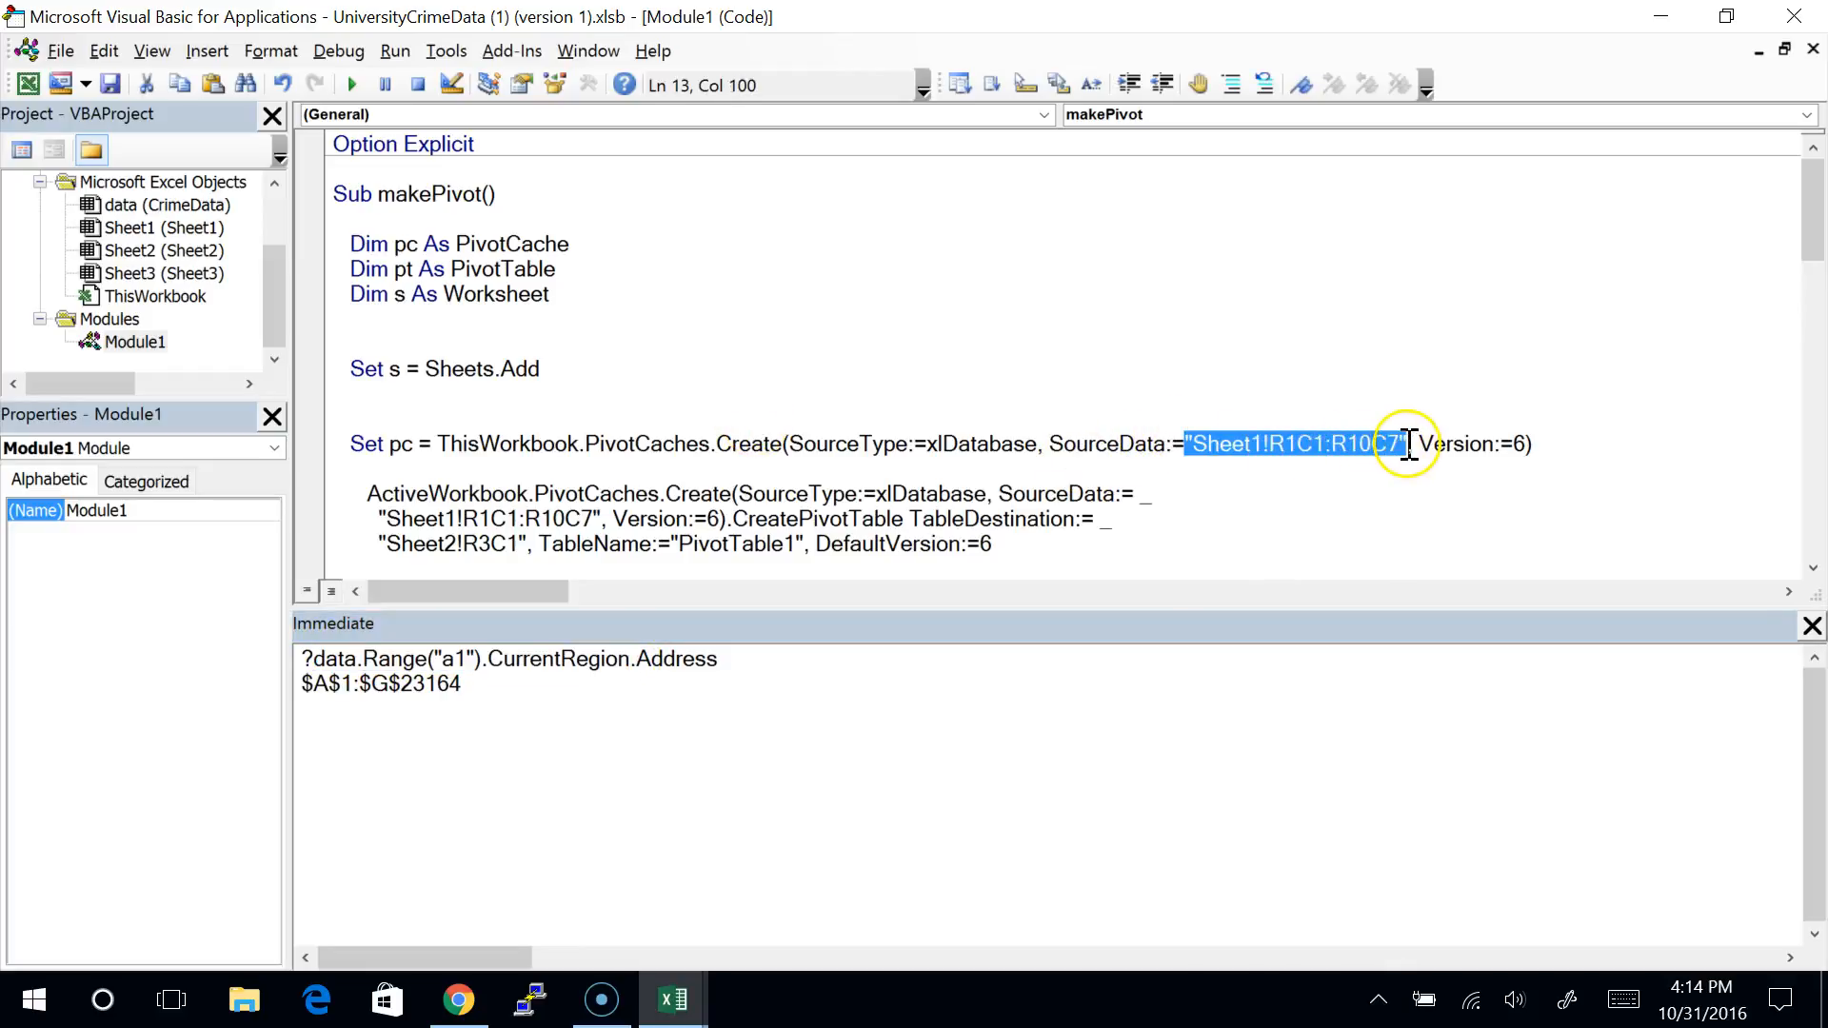
{"action": "key", "text": "ctrl+v"}
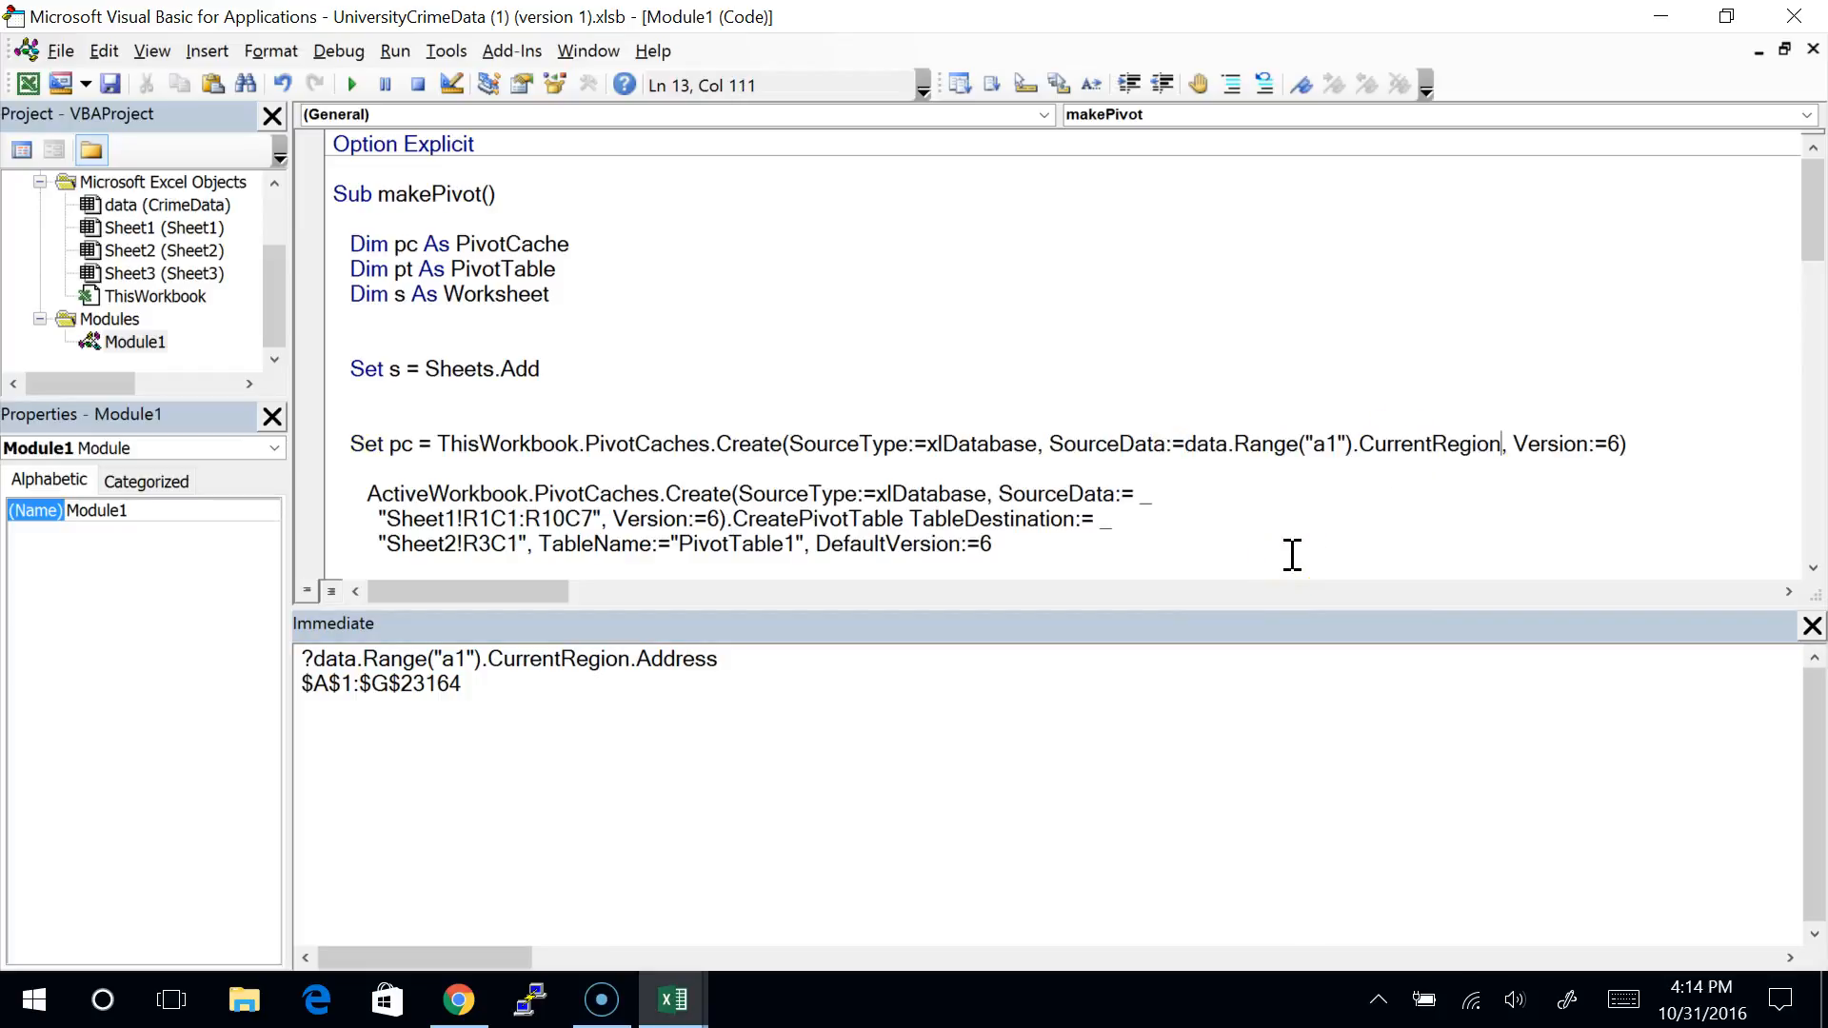
Step: Add the line Set pt = pc.CreatePivotTable directly below the Set pc statement
{"action": "left_click", "coordinate": [1276, 516]}
{"action": "left_click_drag", "start_coordinate": [727, 518], "coordinate": [361, 492]}
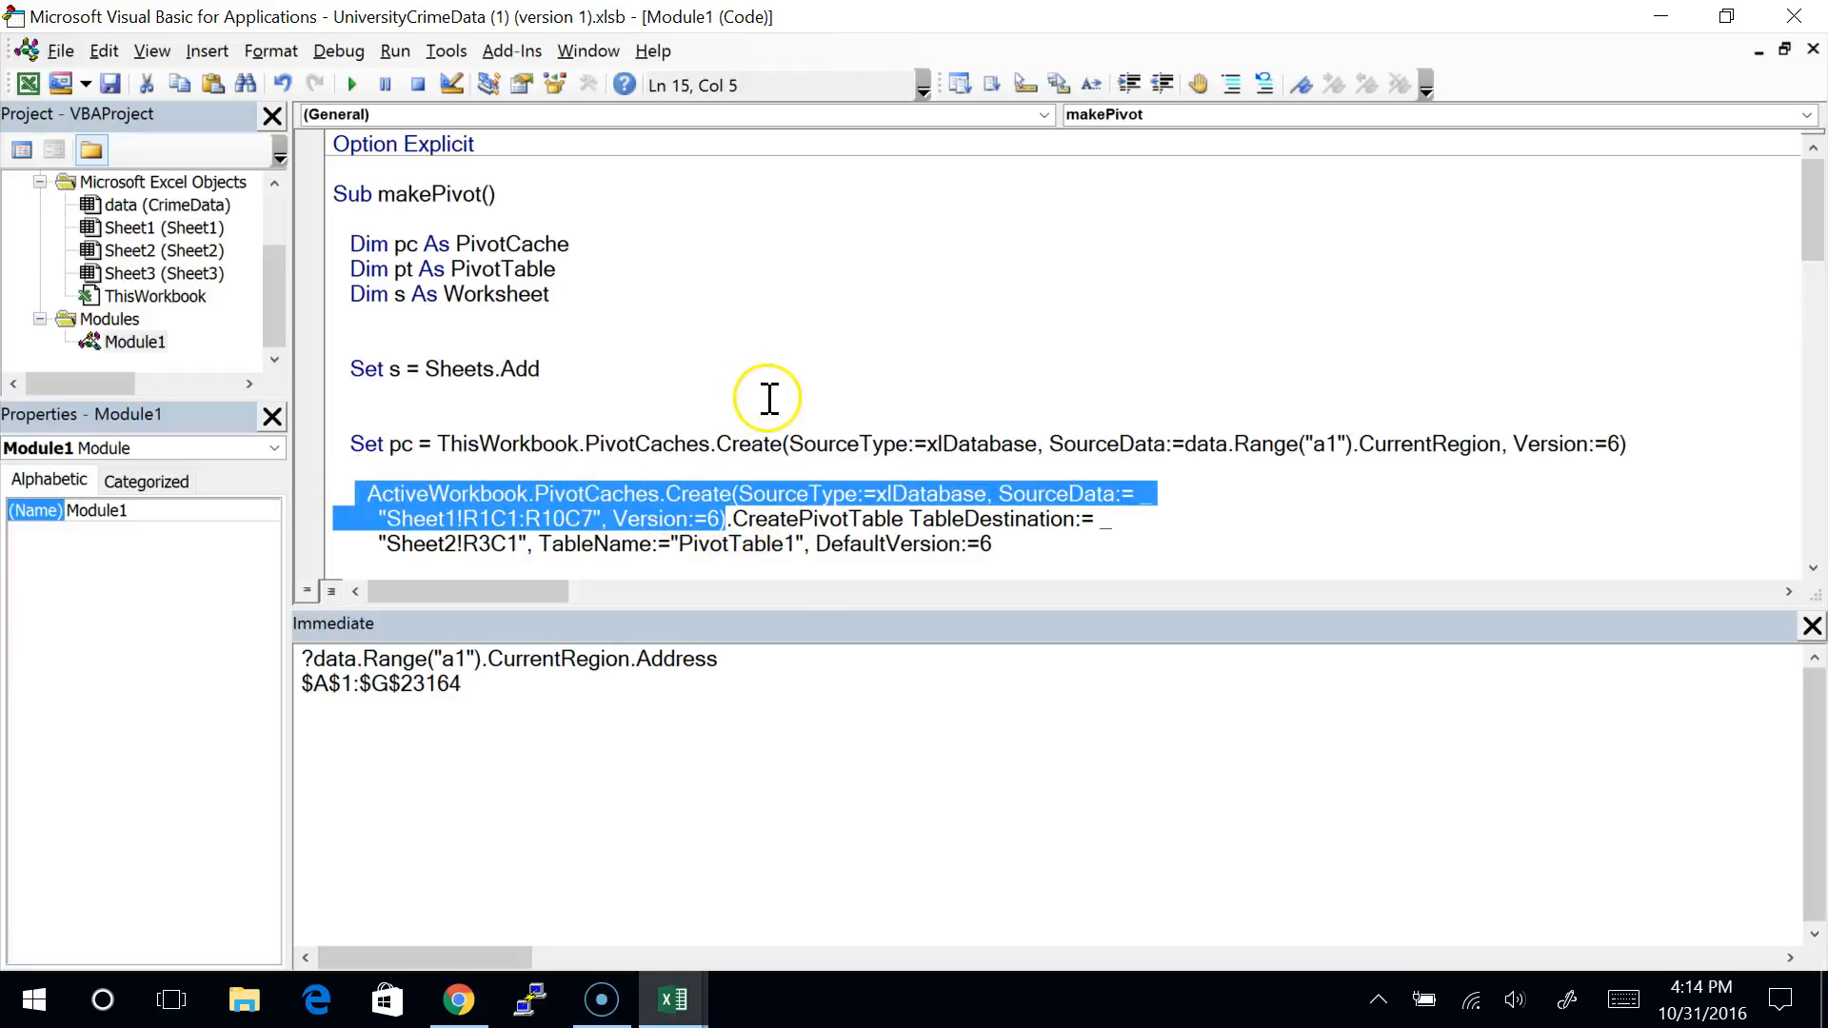
{"action": "scroll", "coordinate": [771, 398], "scroll_direction": "down", "scroll_amount": 1}
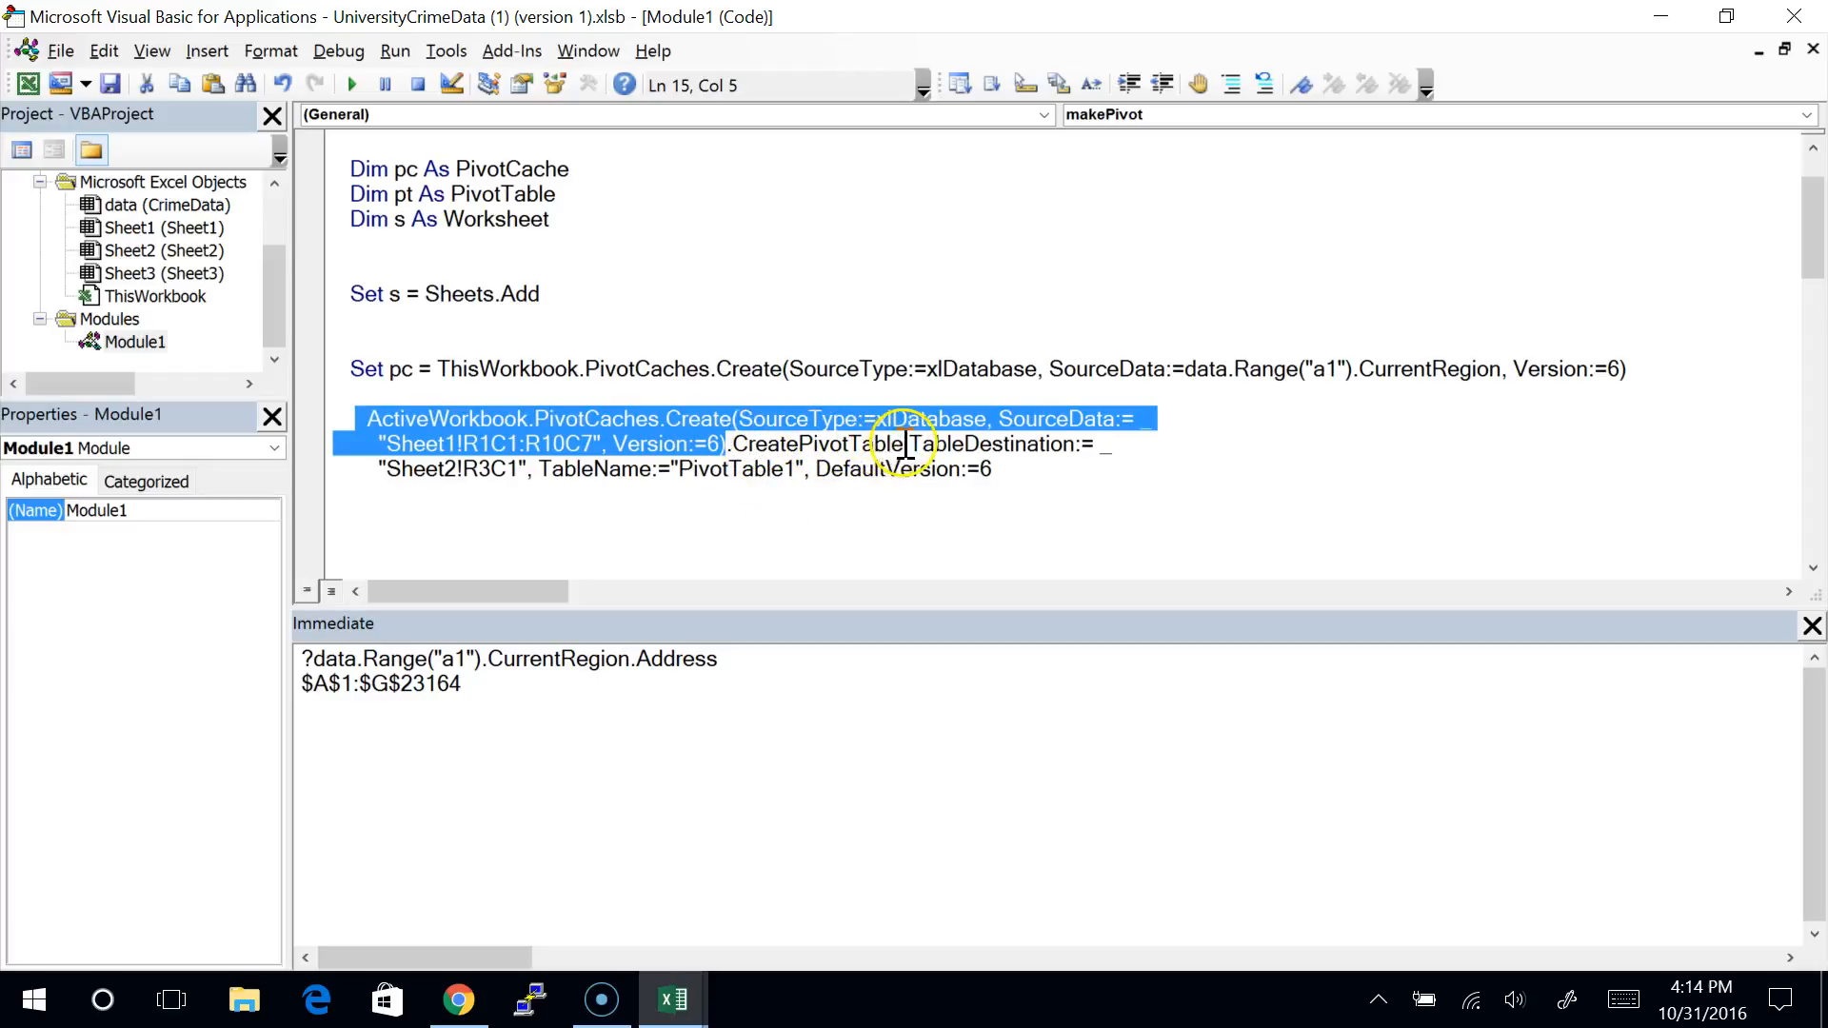
{"action": "left_click", "coordinate": [472, 391]}
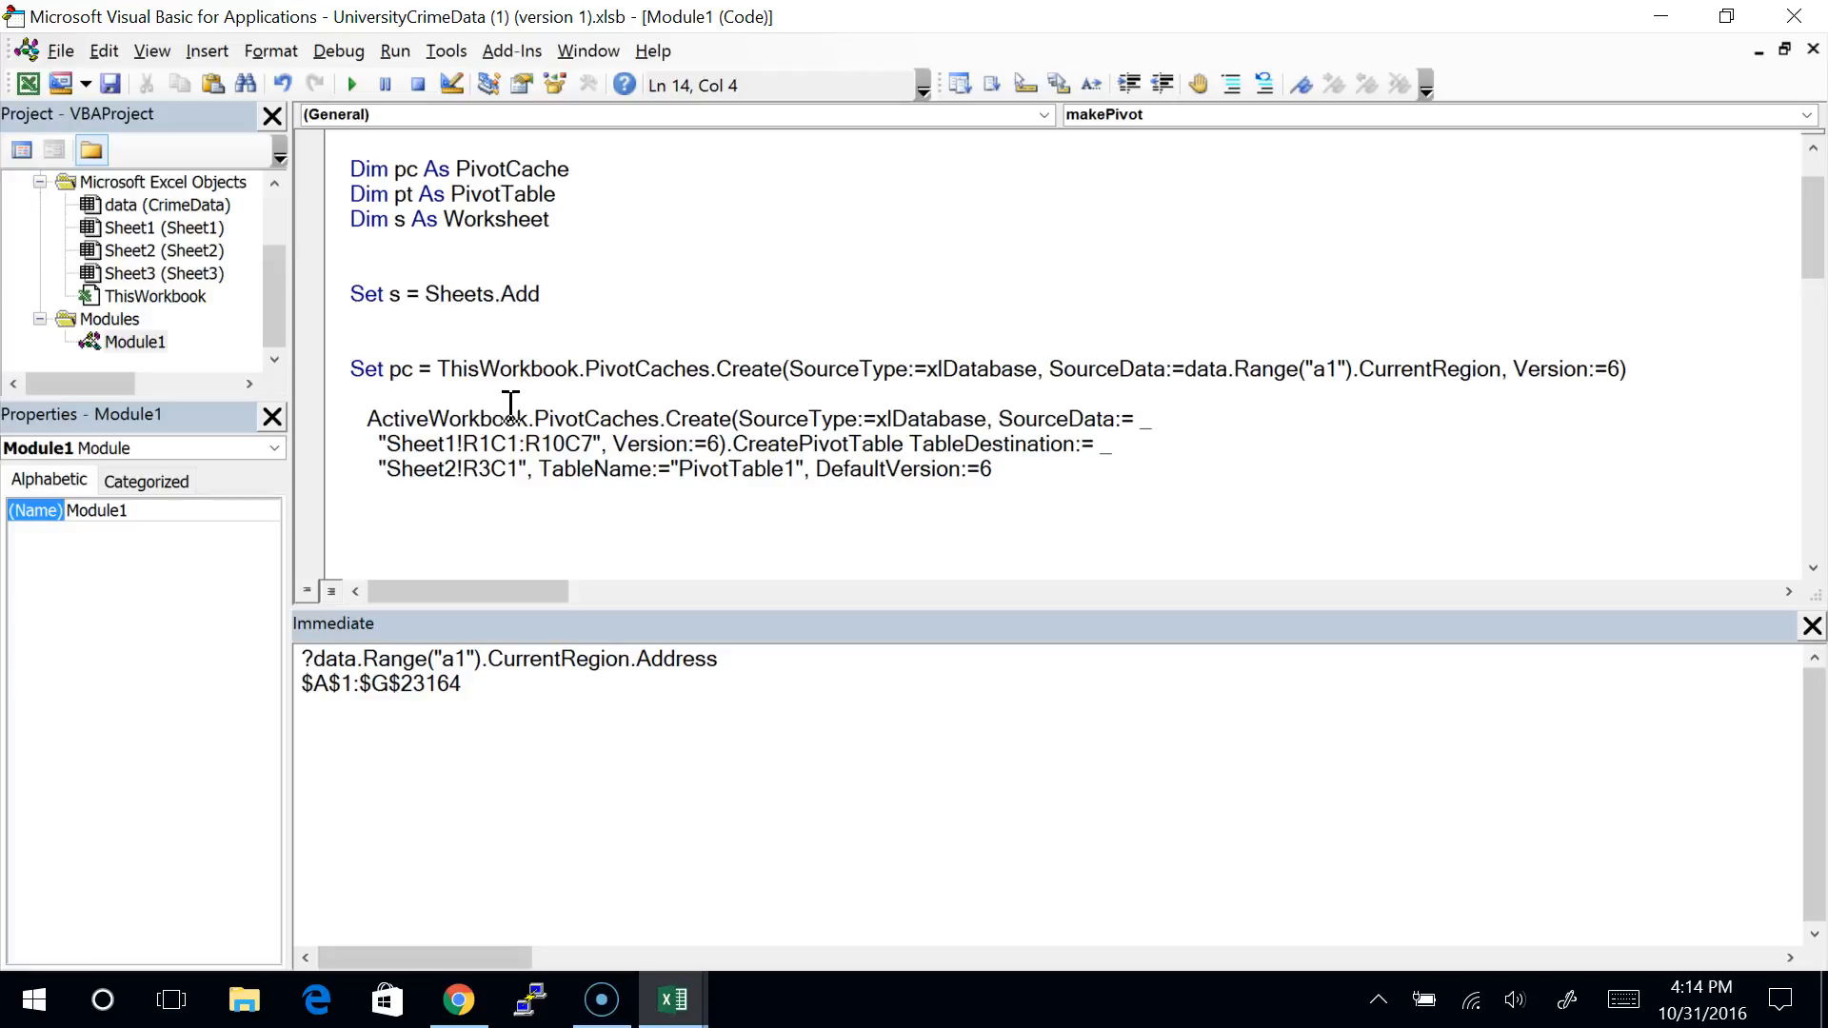
{"action": "type", "text": "set pt = pc."}
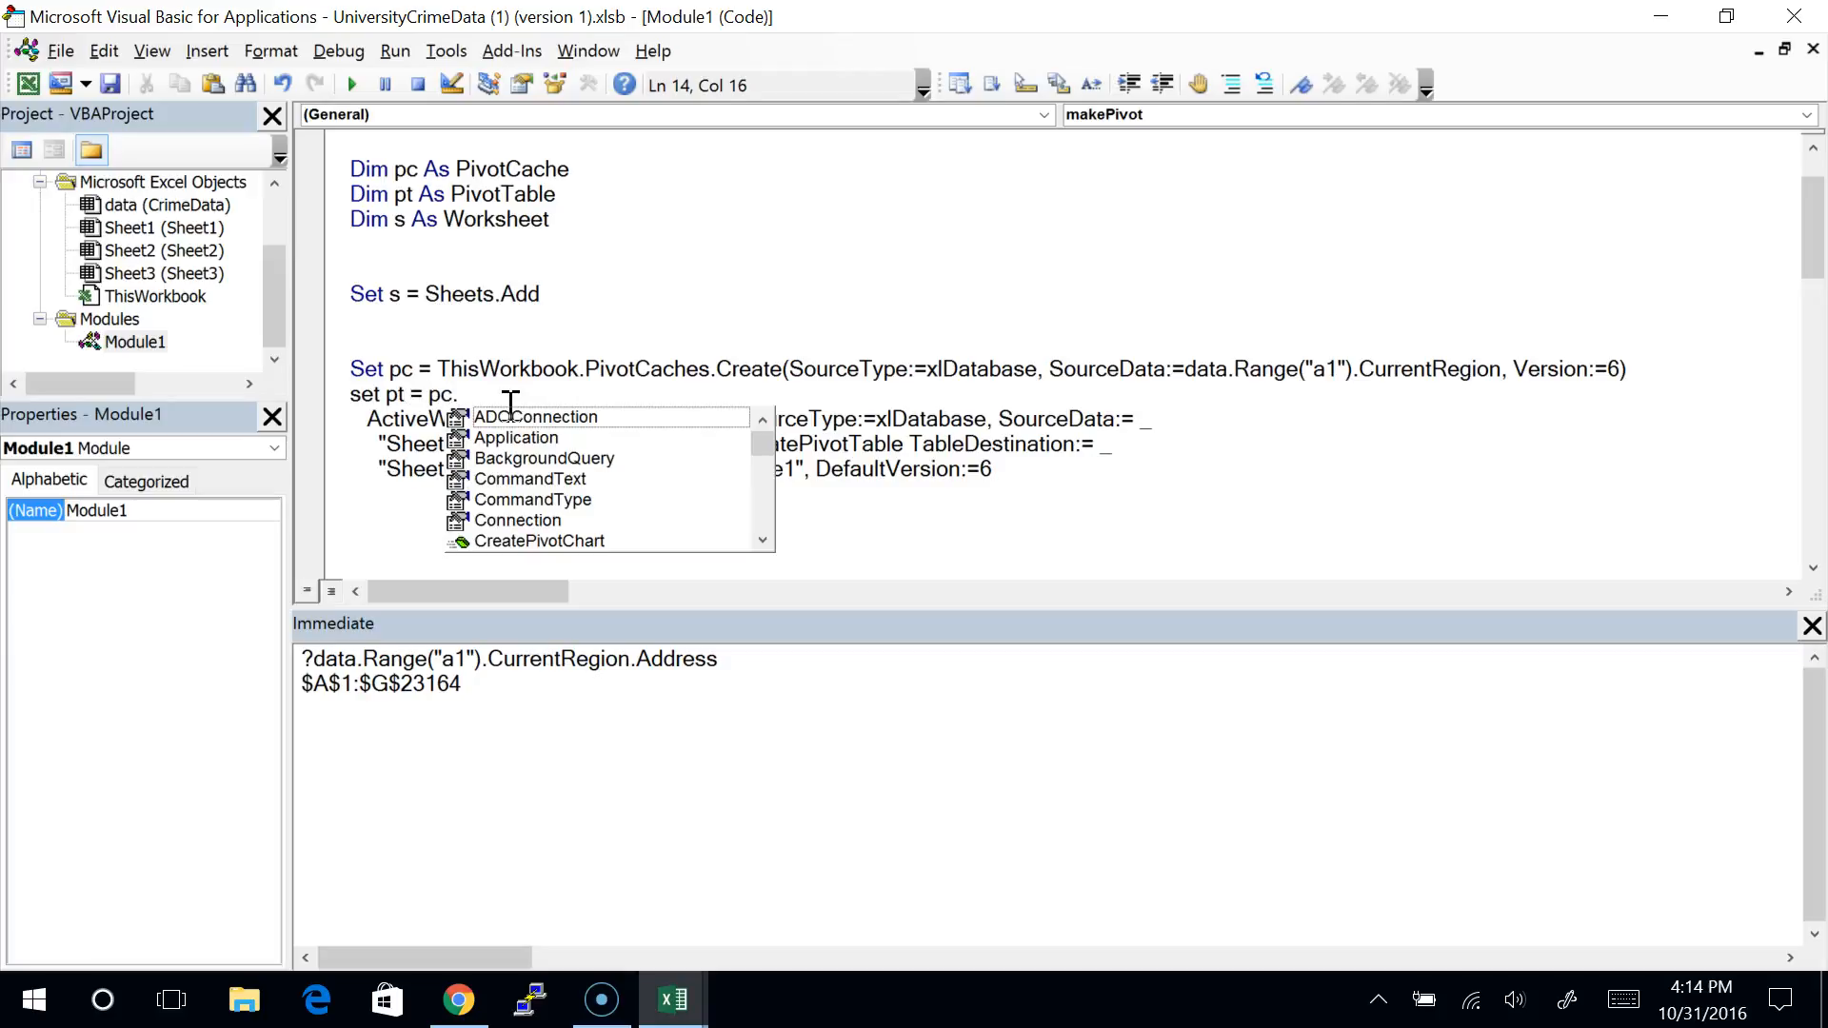
{"action": "type", "text": "cr"}
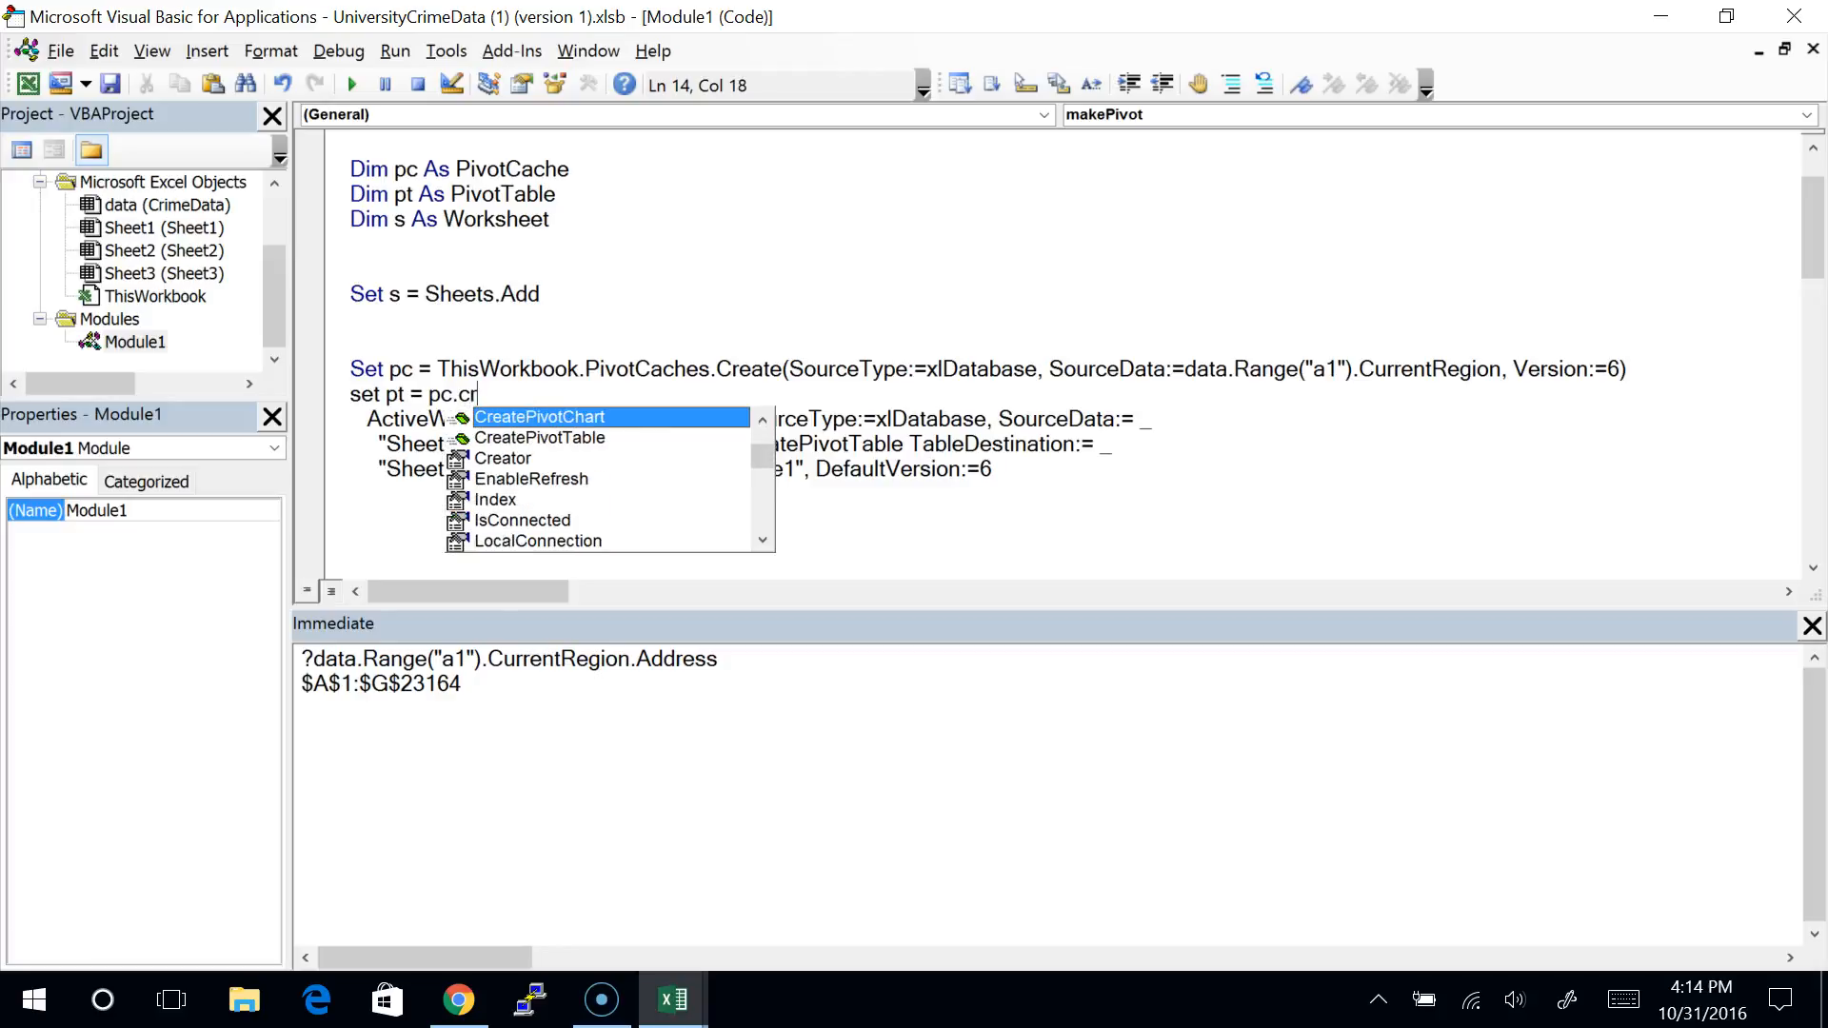
{"action": "key", "text": "Down"}
{"action": "key", "text": "Tab"}
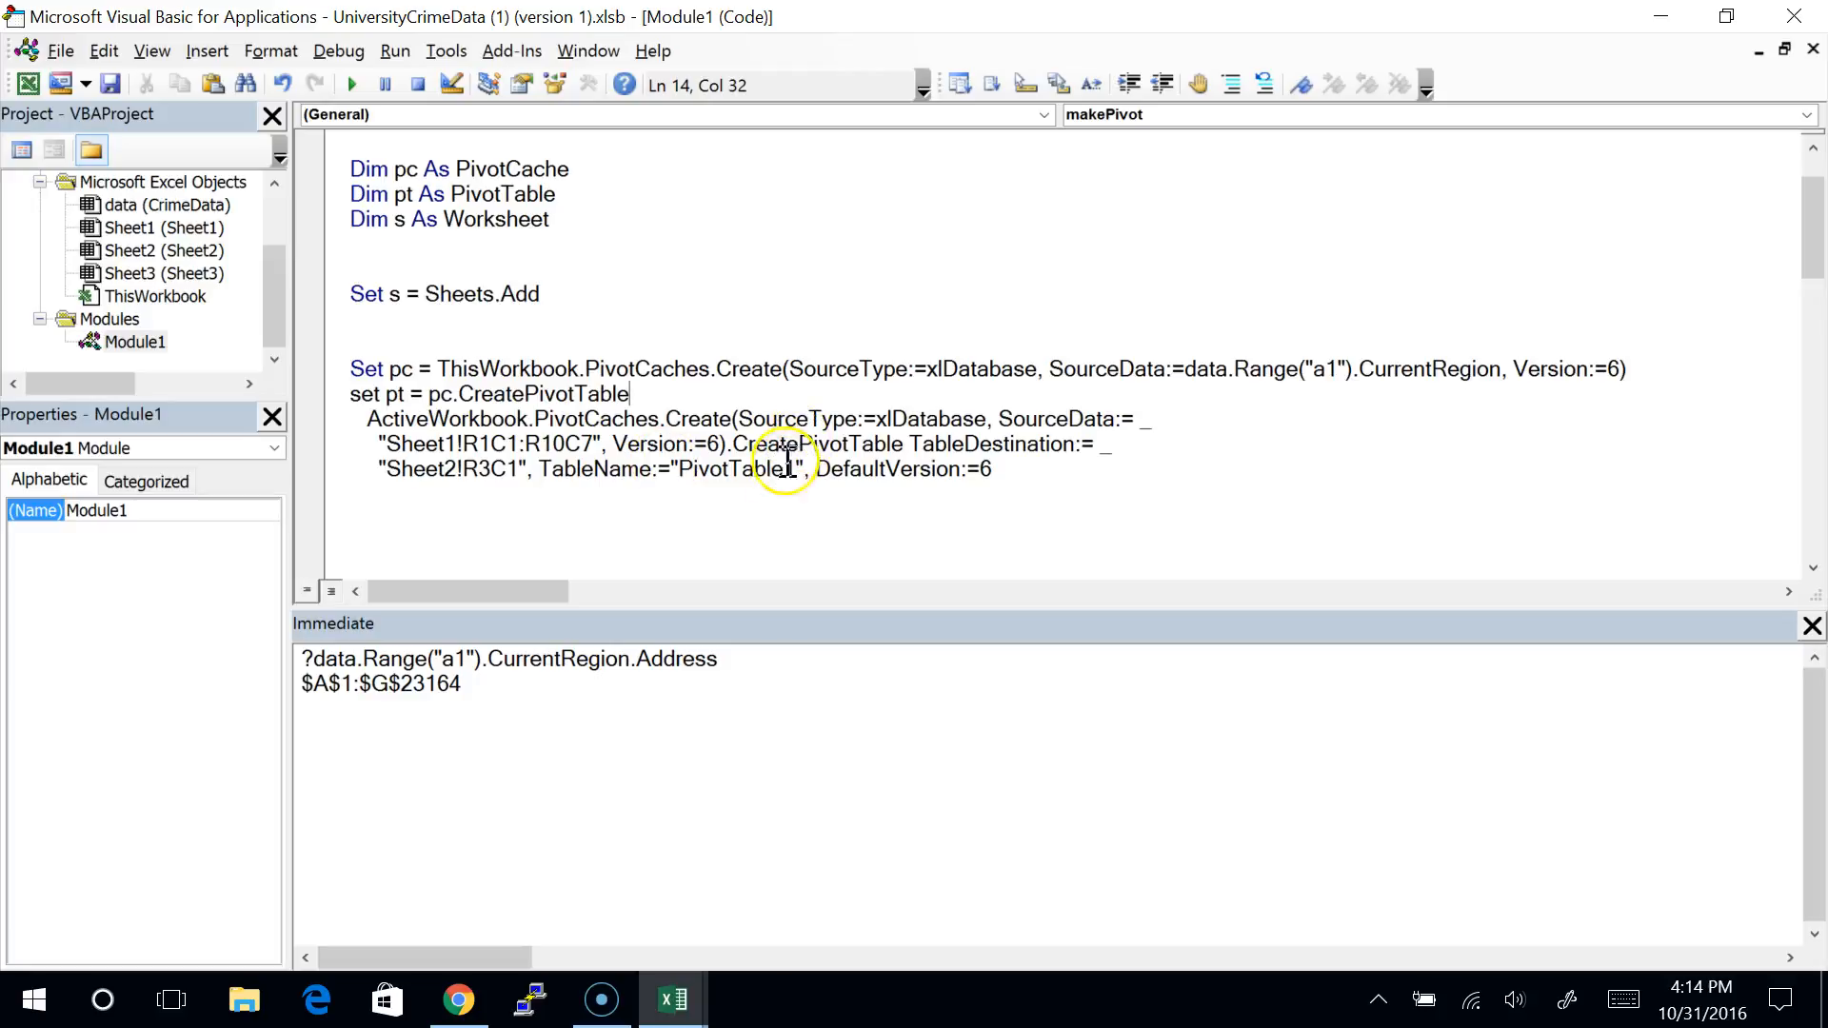
Step: Examine the recorded PivotCaches.Create call and the CreatePivotTable arguments that follow it
{"action": "left_click_drag", "start_coordinate": [731, 419], "coordinate": [721, 444]}
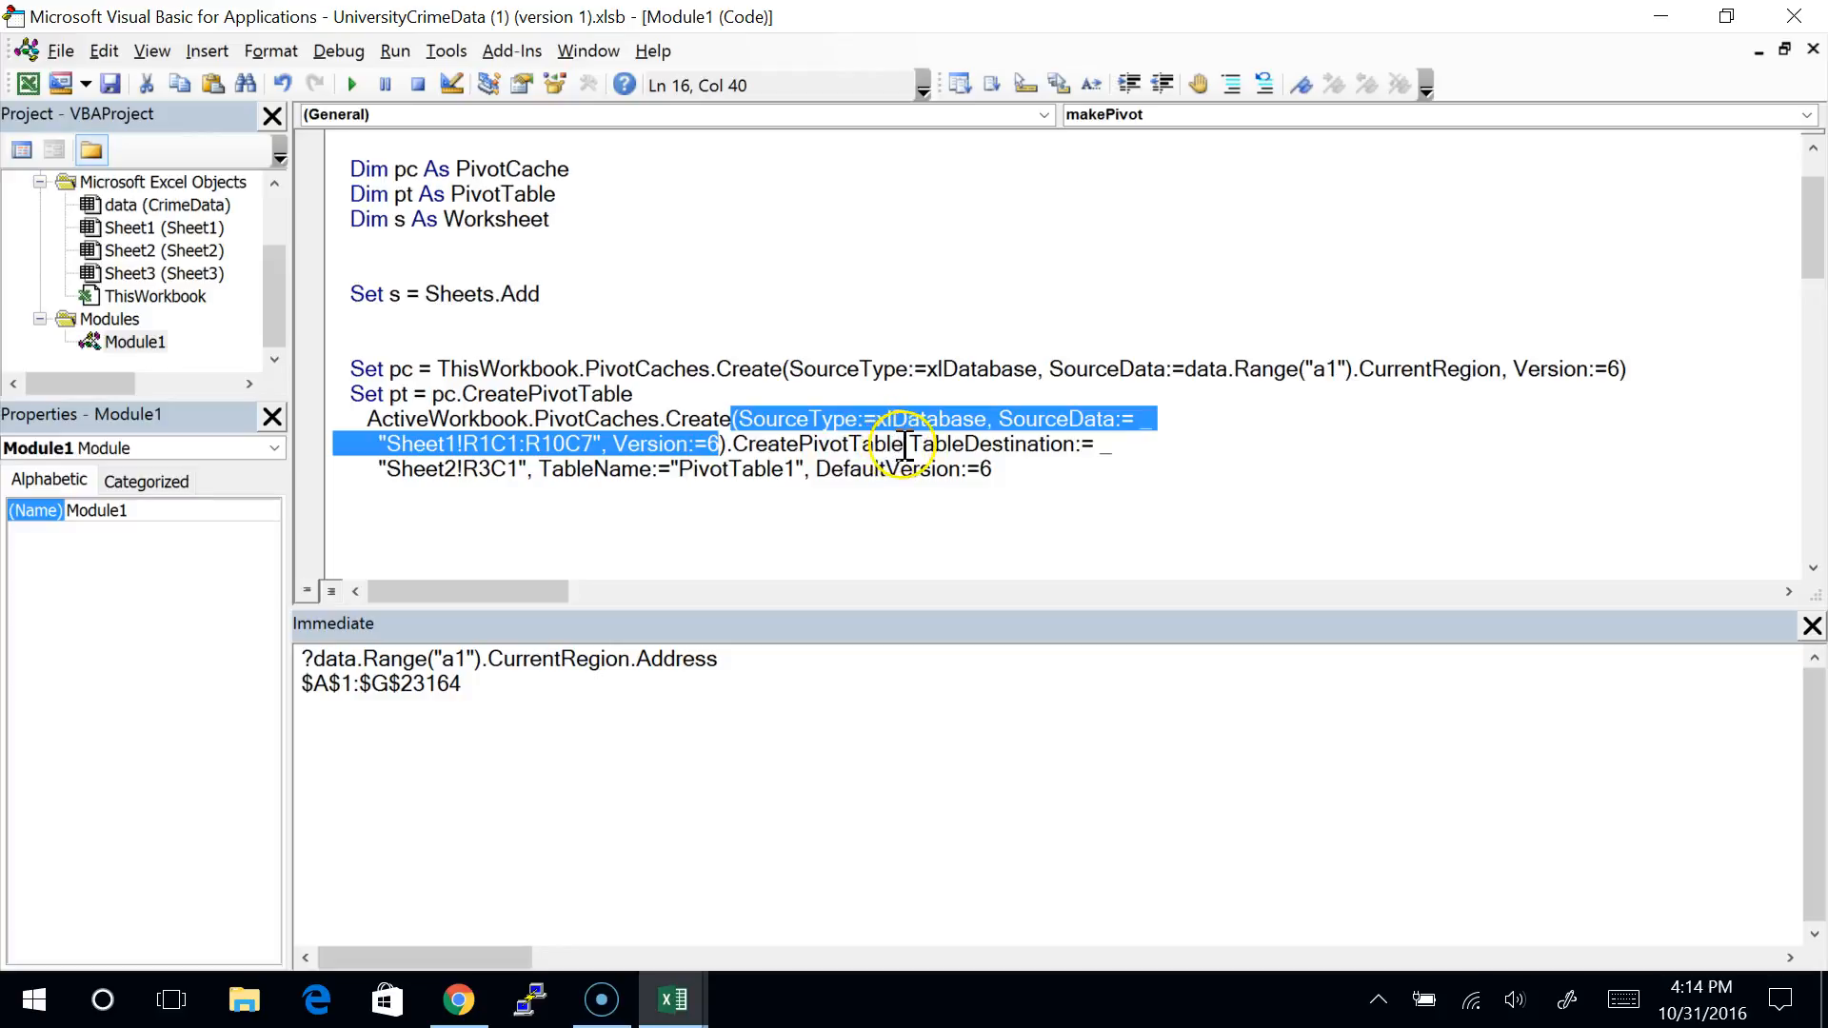
{"action": "left_click_drag", "start_coordinate": [905, 444], "coordinate": [1001, 468]}
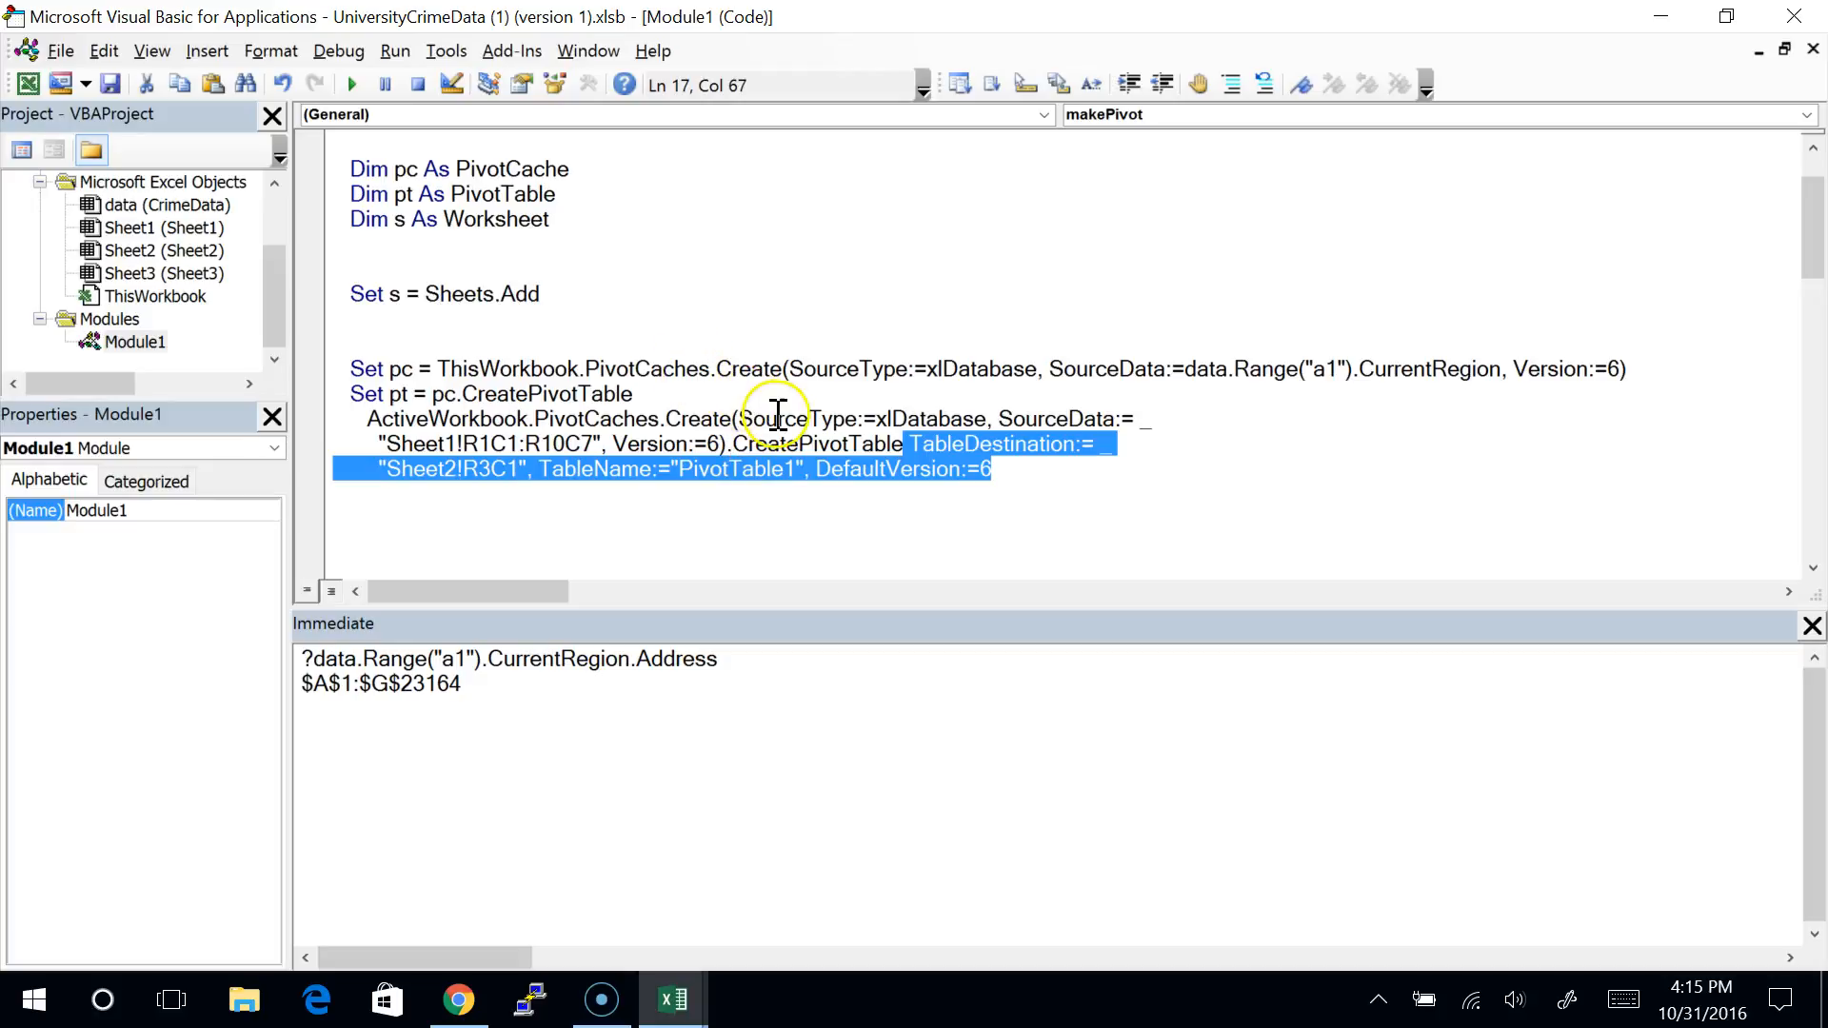
{"action": "left_click", "coordinate": [729, 420]}
{"action": "left_click_drag", "start_coordinate": [729, 440], "coordinate": [365, 420]}
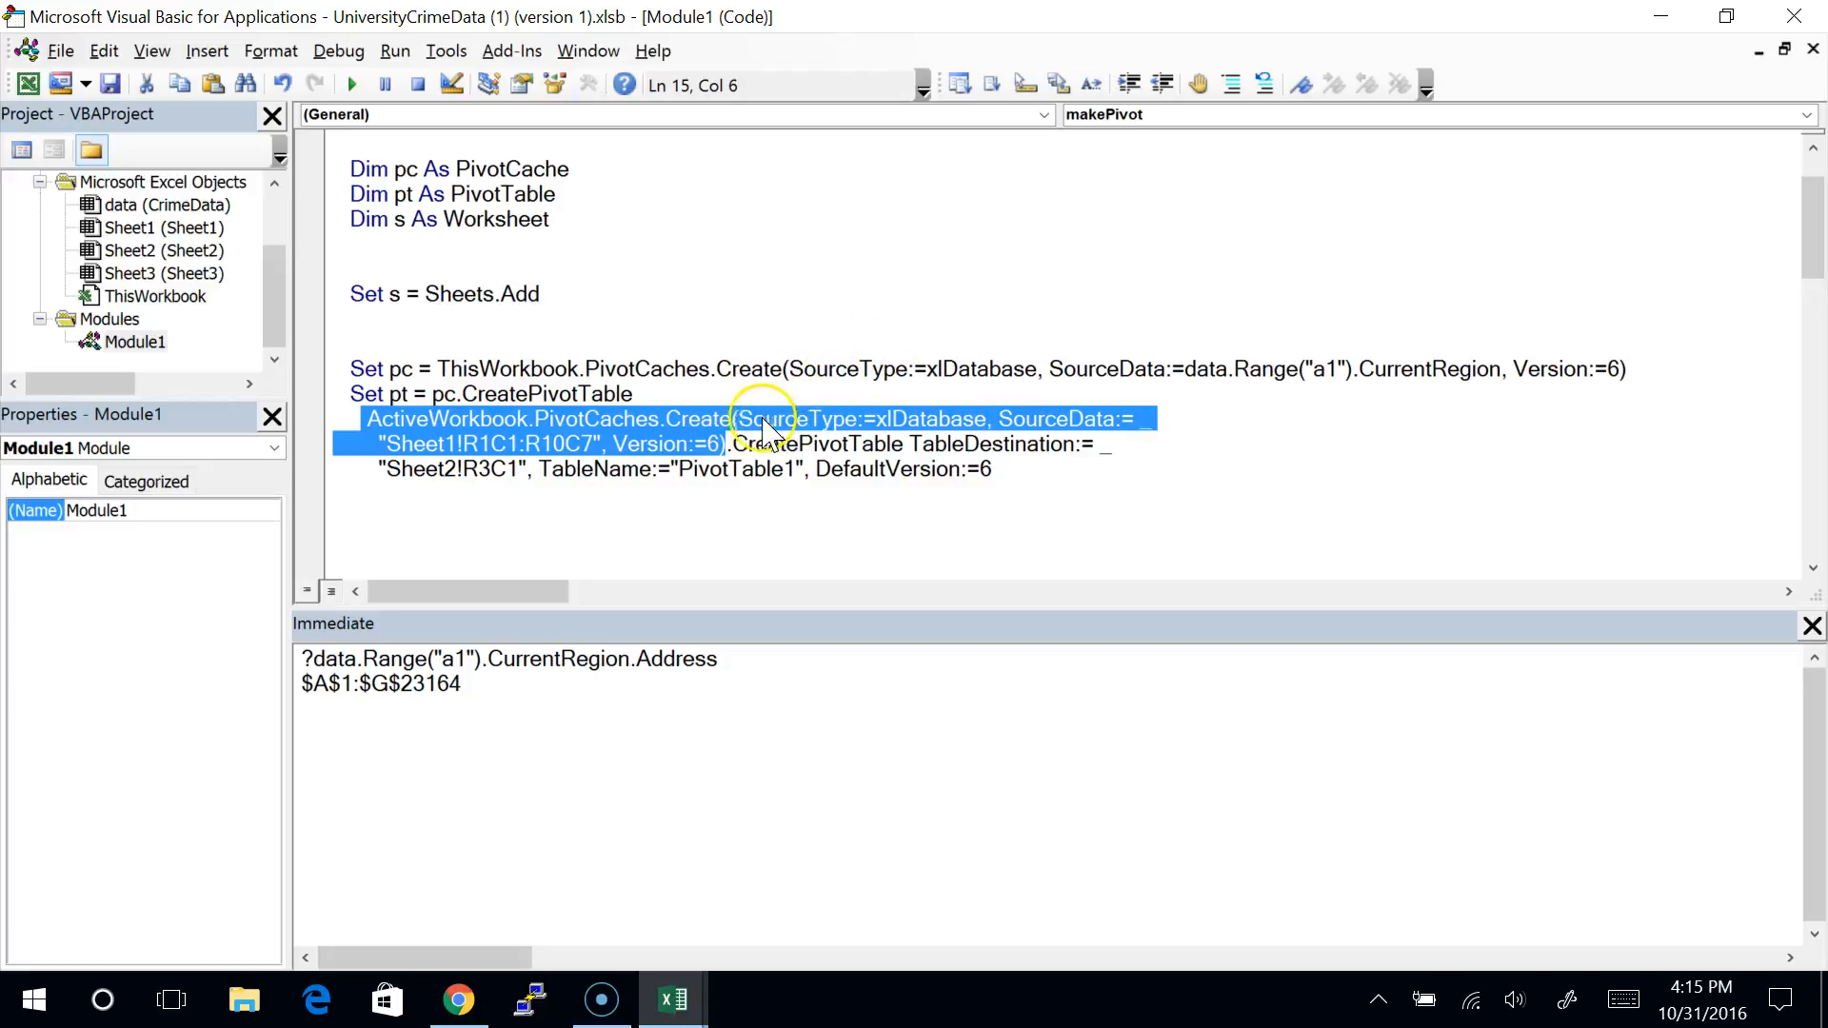
Step: Compare the Sheets.Add call with the recorded PivotCaches.Create and CreatePivotTable method calls and their arguments
{"action": "double_click", "coordinate": [710, 420]}
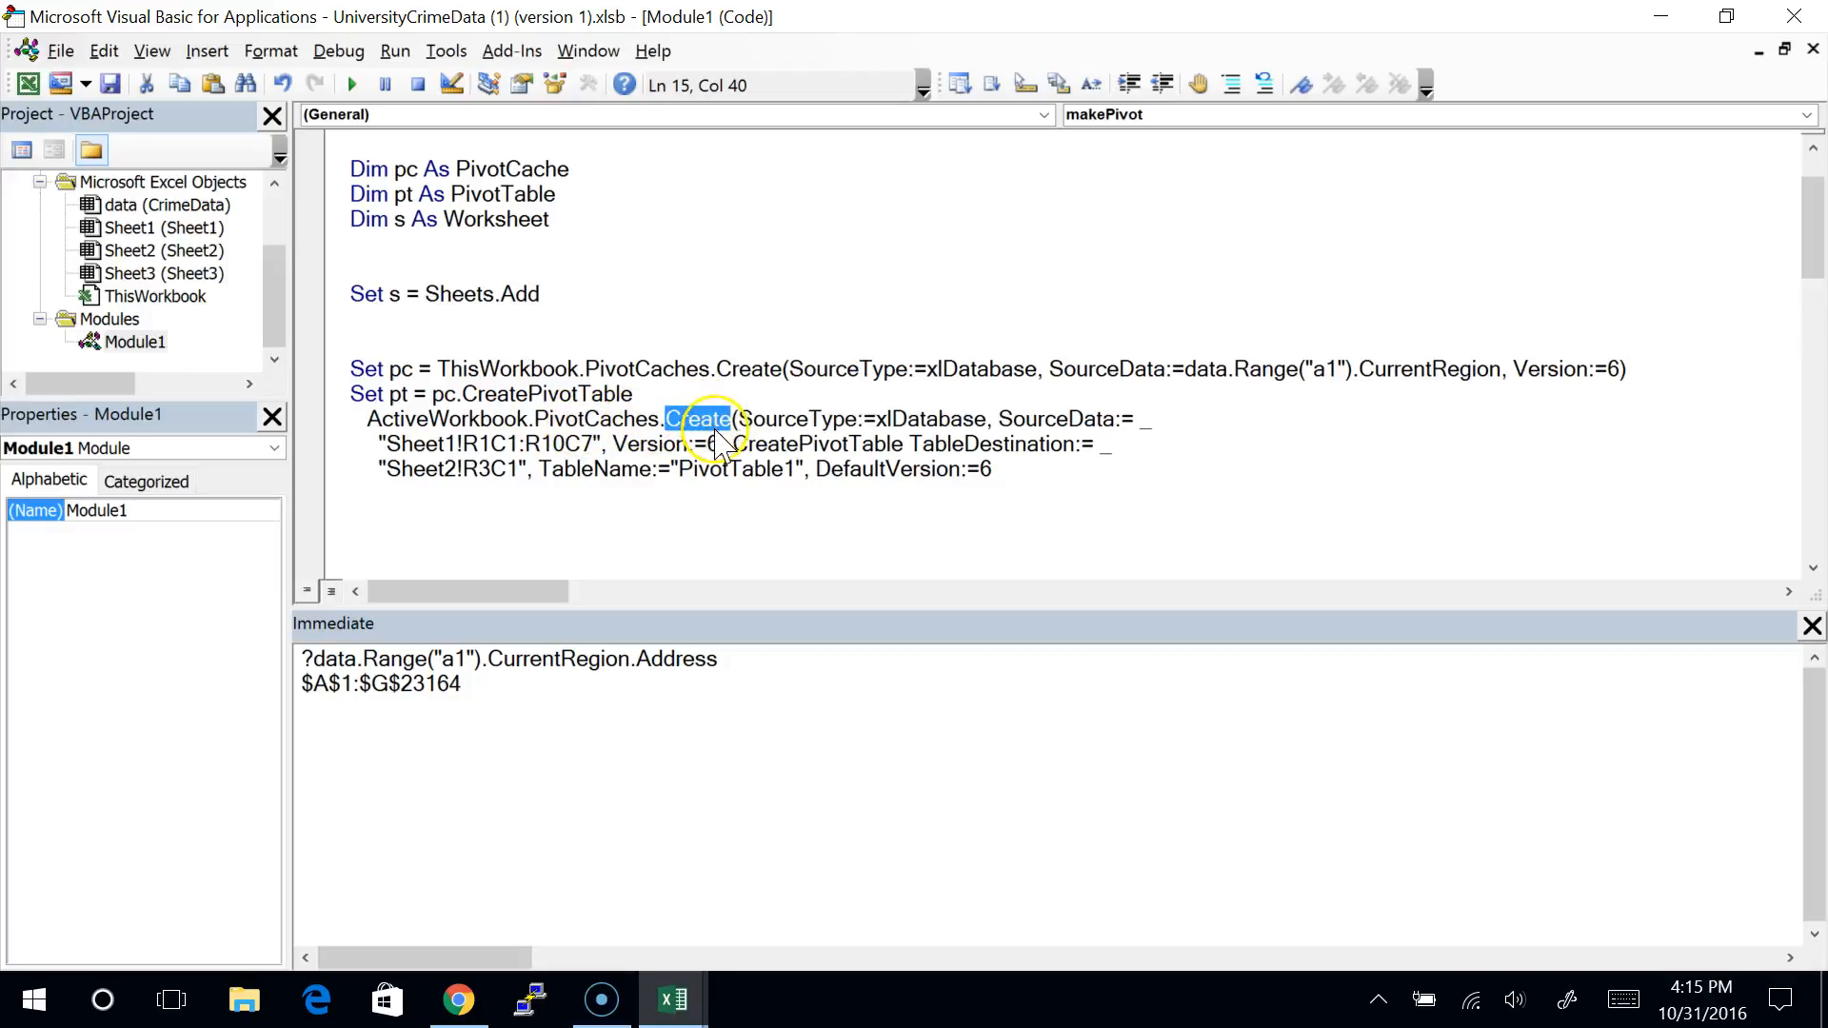
{"action": "left_click_drag", "start_coordinate": [725, 444], "coordinate": [368, 421]}
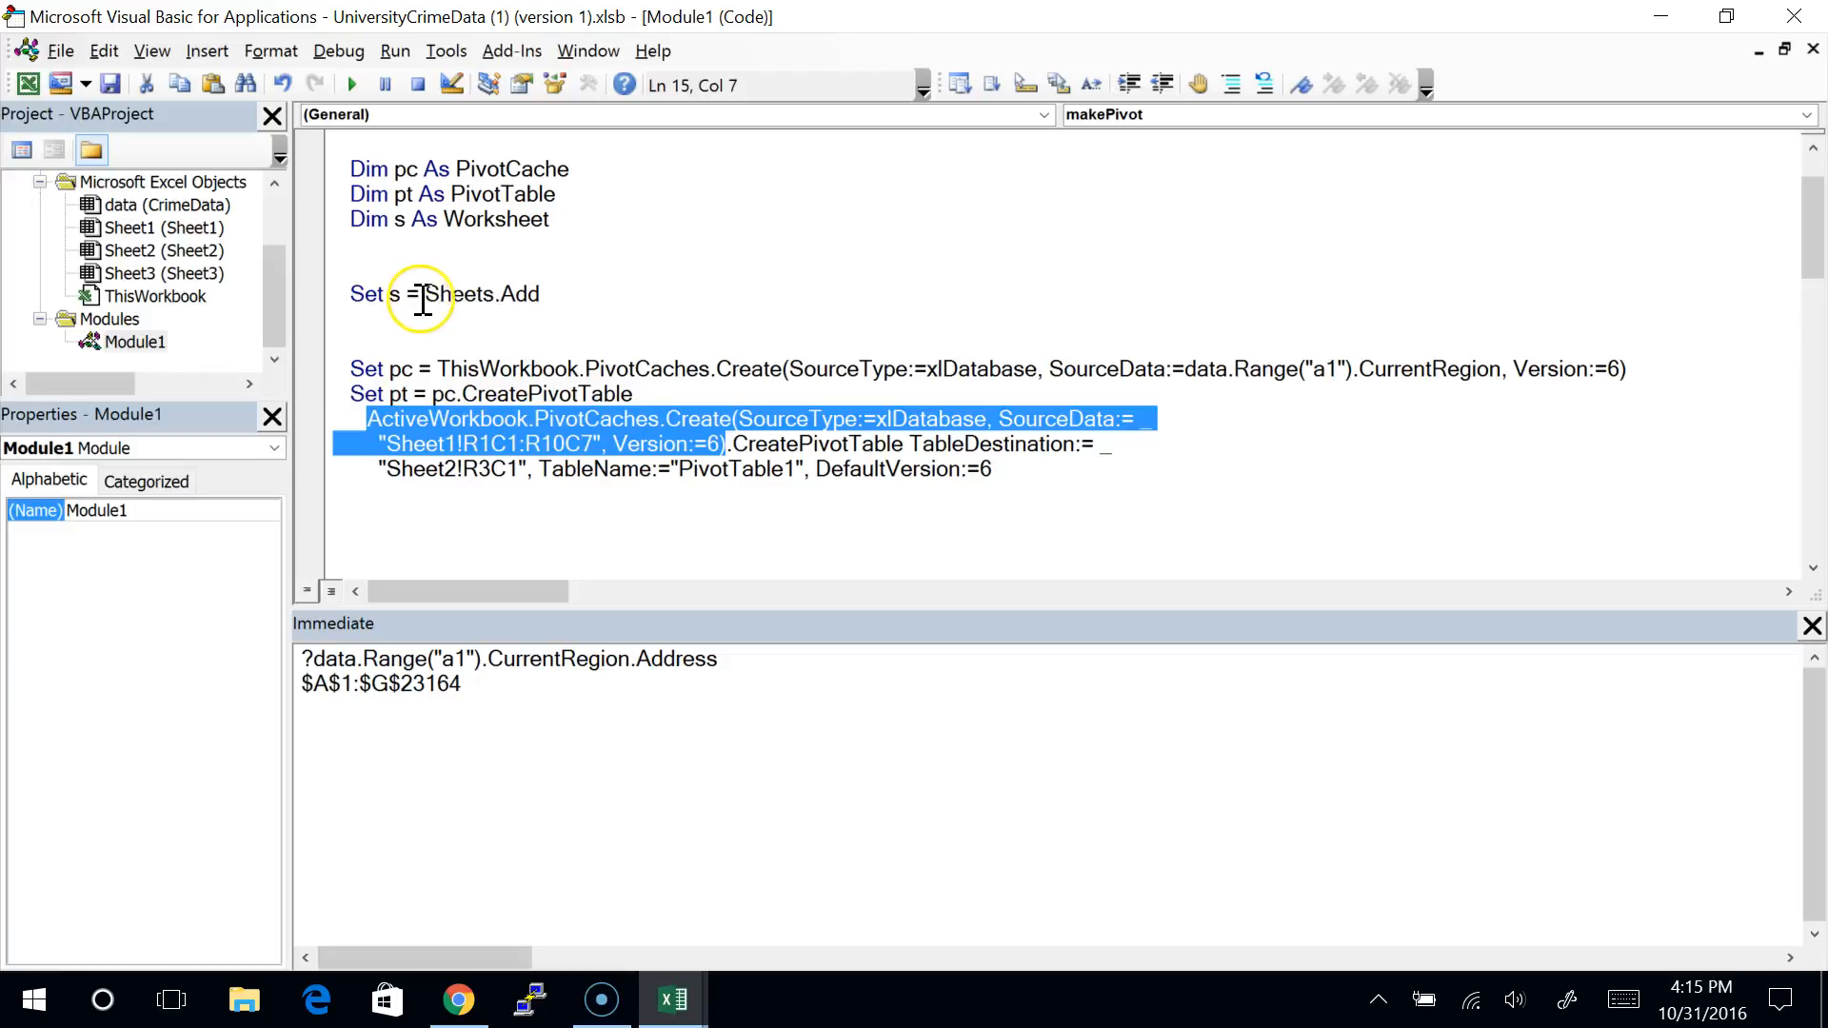
{"action": "left_click_drag", "start_coordinate": [426, 295], "coordinate": [523, 294]}
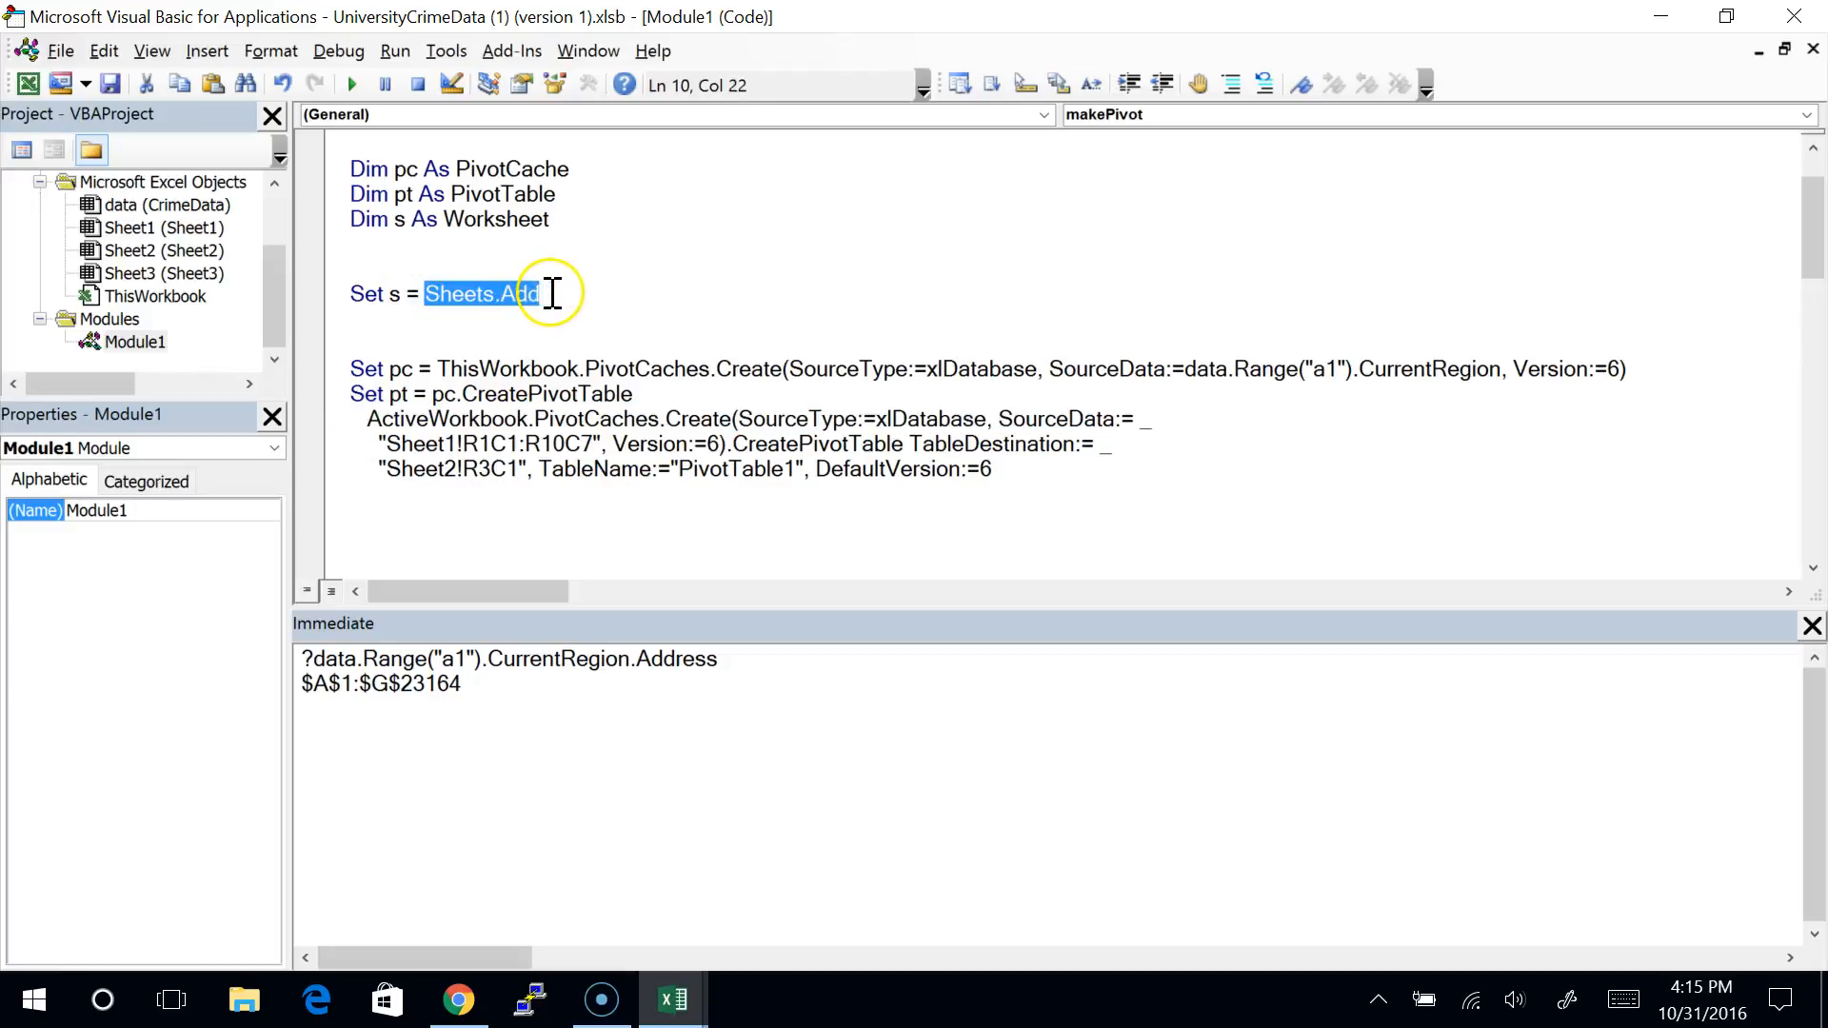
{"action": "double_click", "coordinate": [519, 295]}
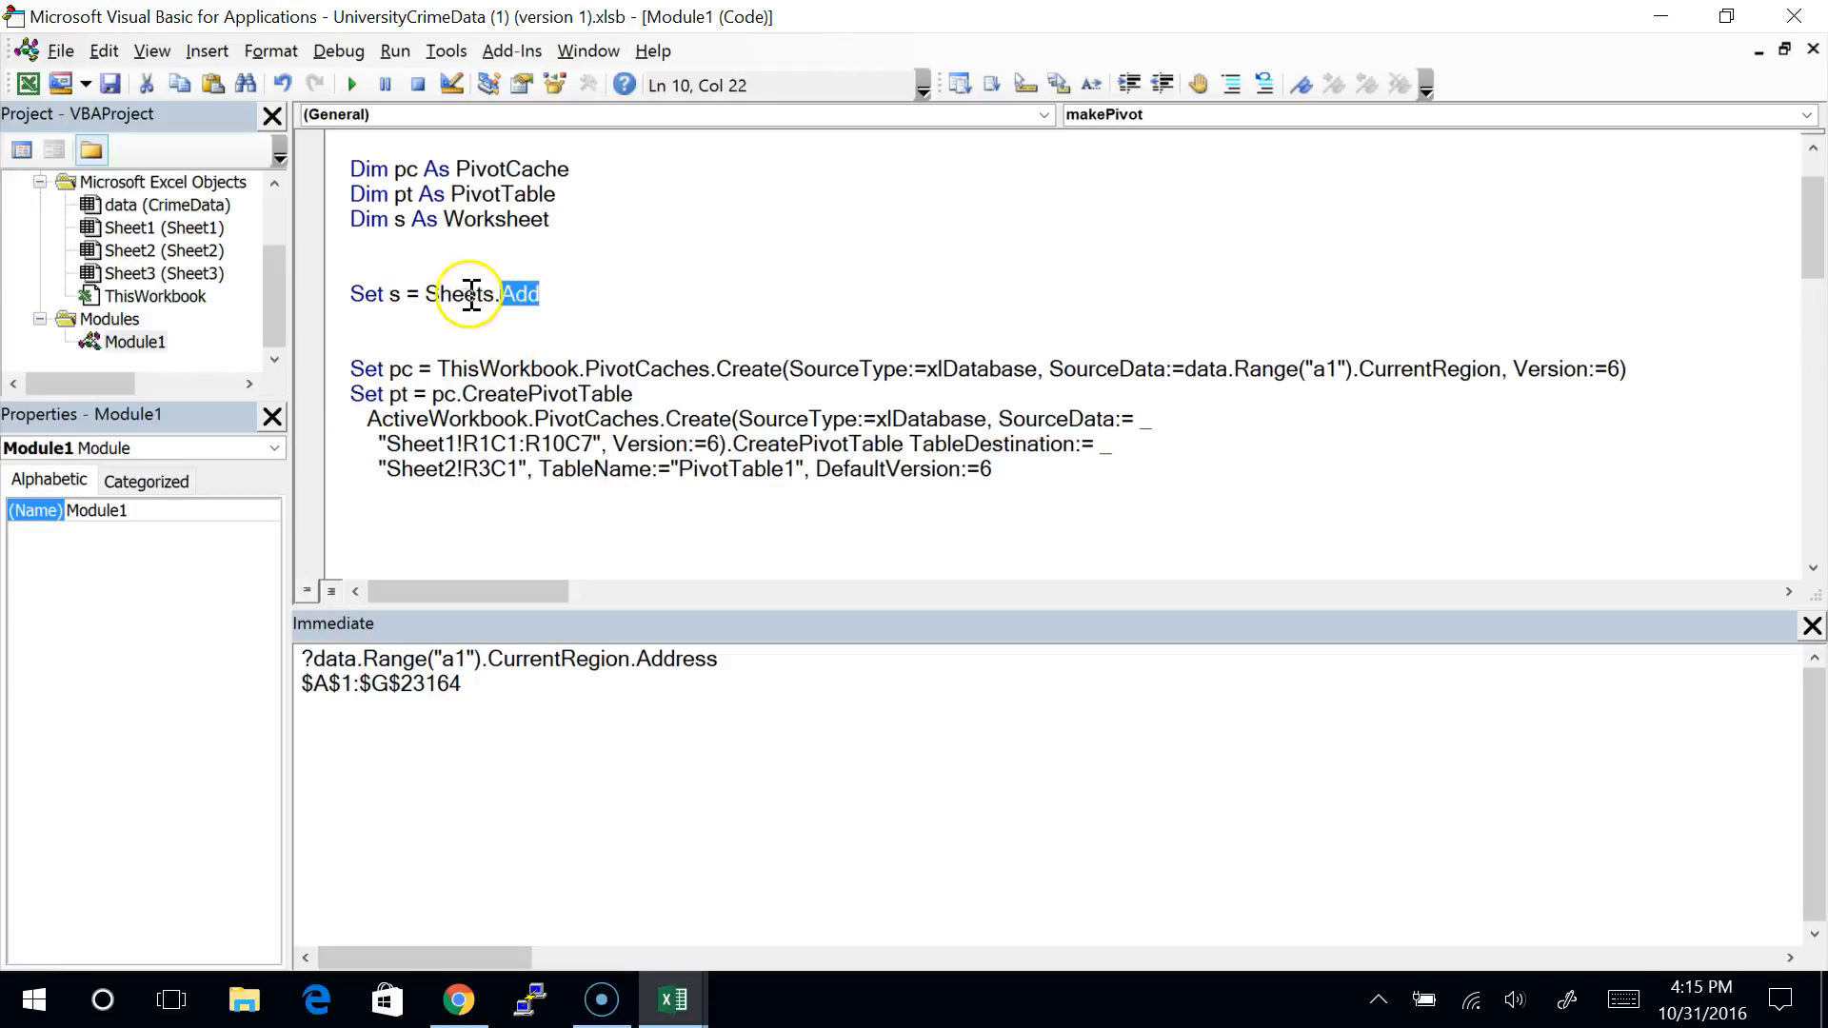
{"action": "left_click_drag", "start_coordinate": [425, 295], "coordinate": [541, 293]}
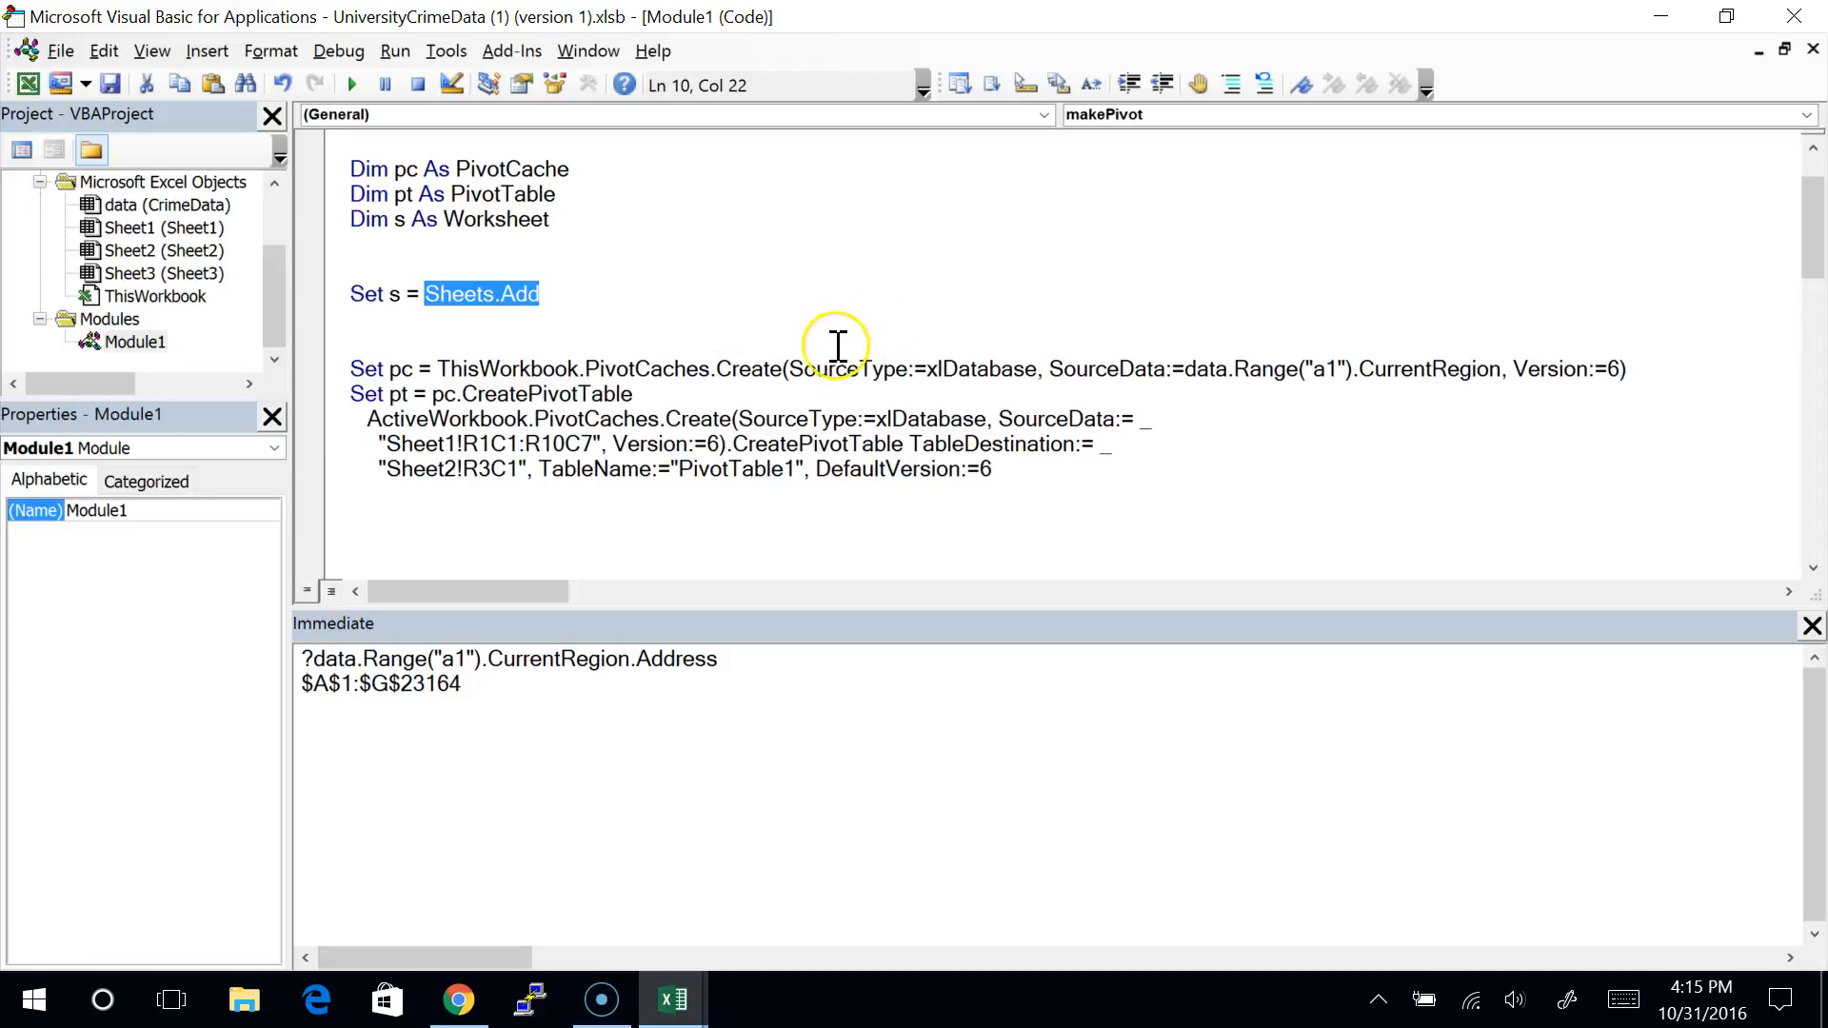
{"action": "double_click", "coordinate": [730, 367]}
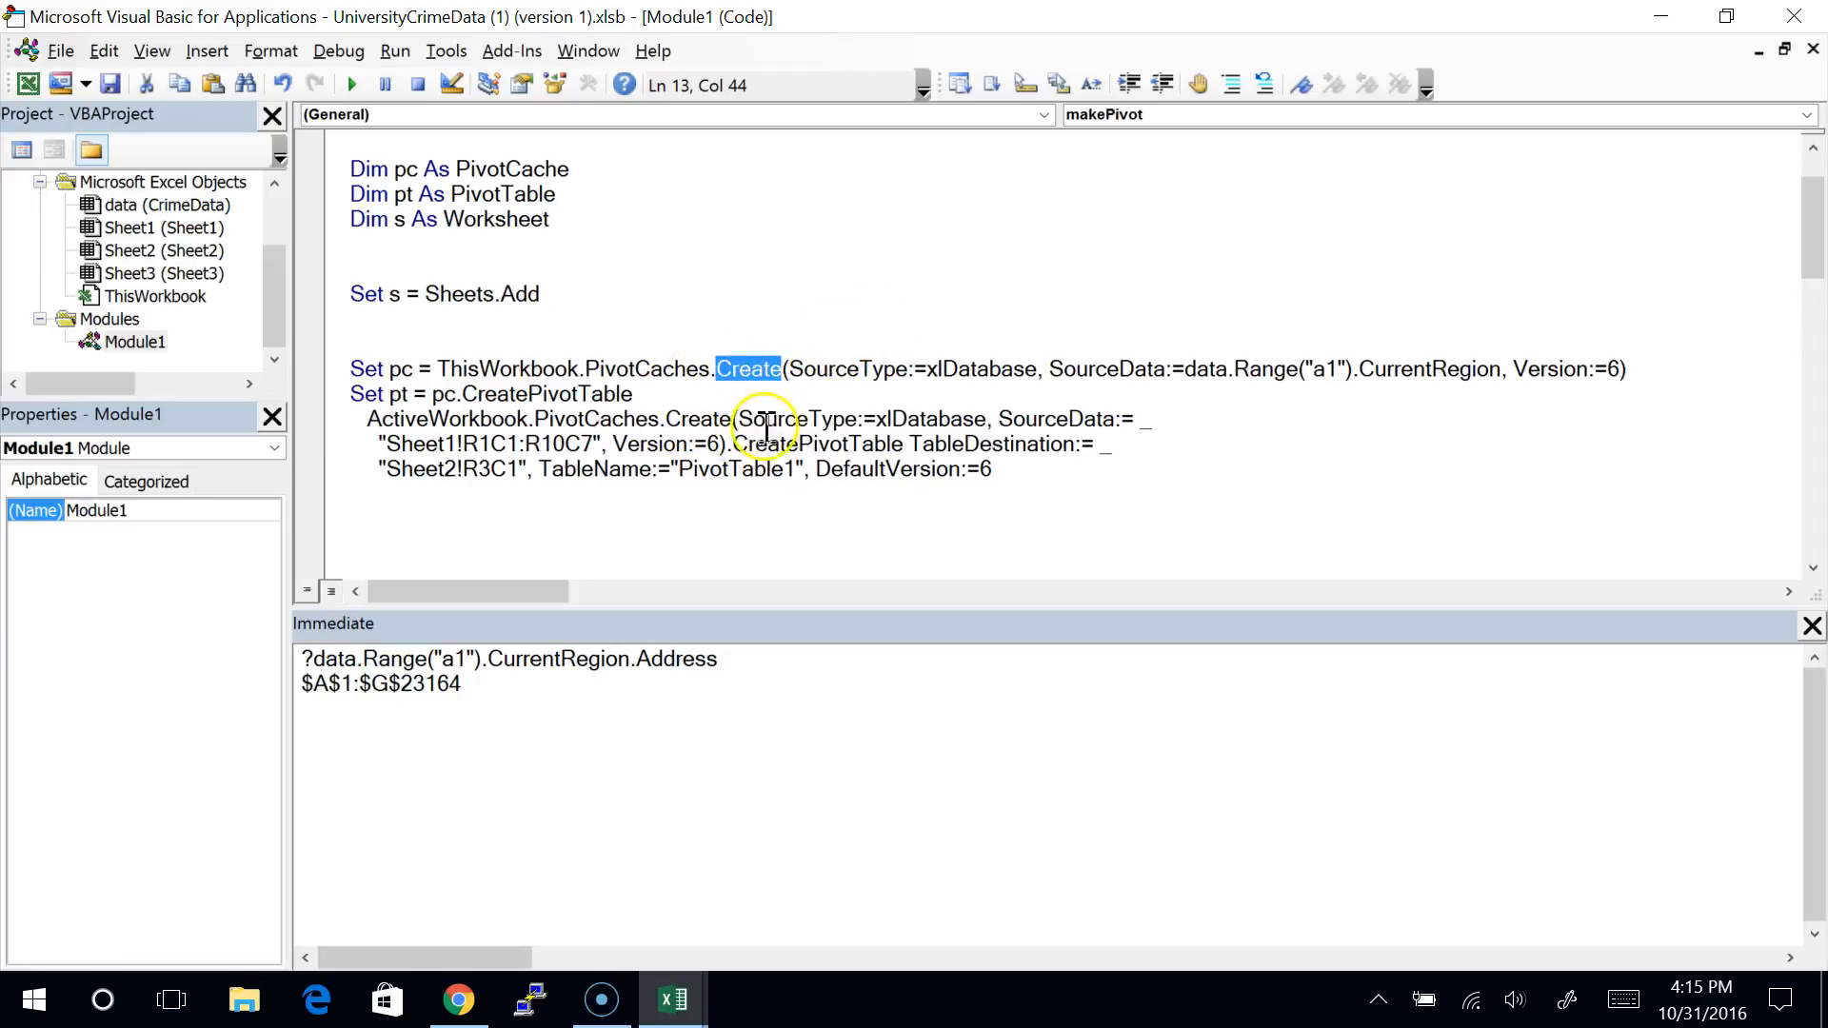
{"action": "left_click", "coordinate": [713, 418]}
{"action": "double_click", "coordinate": [712, 419]}
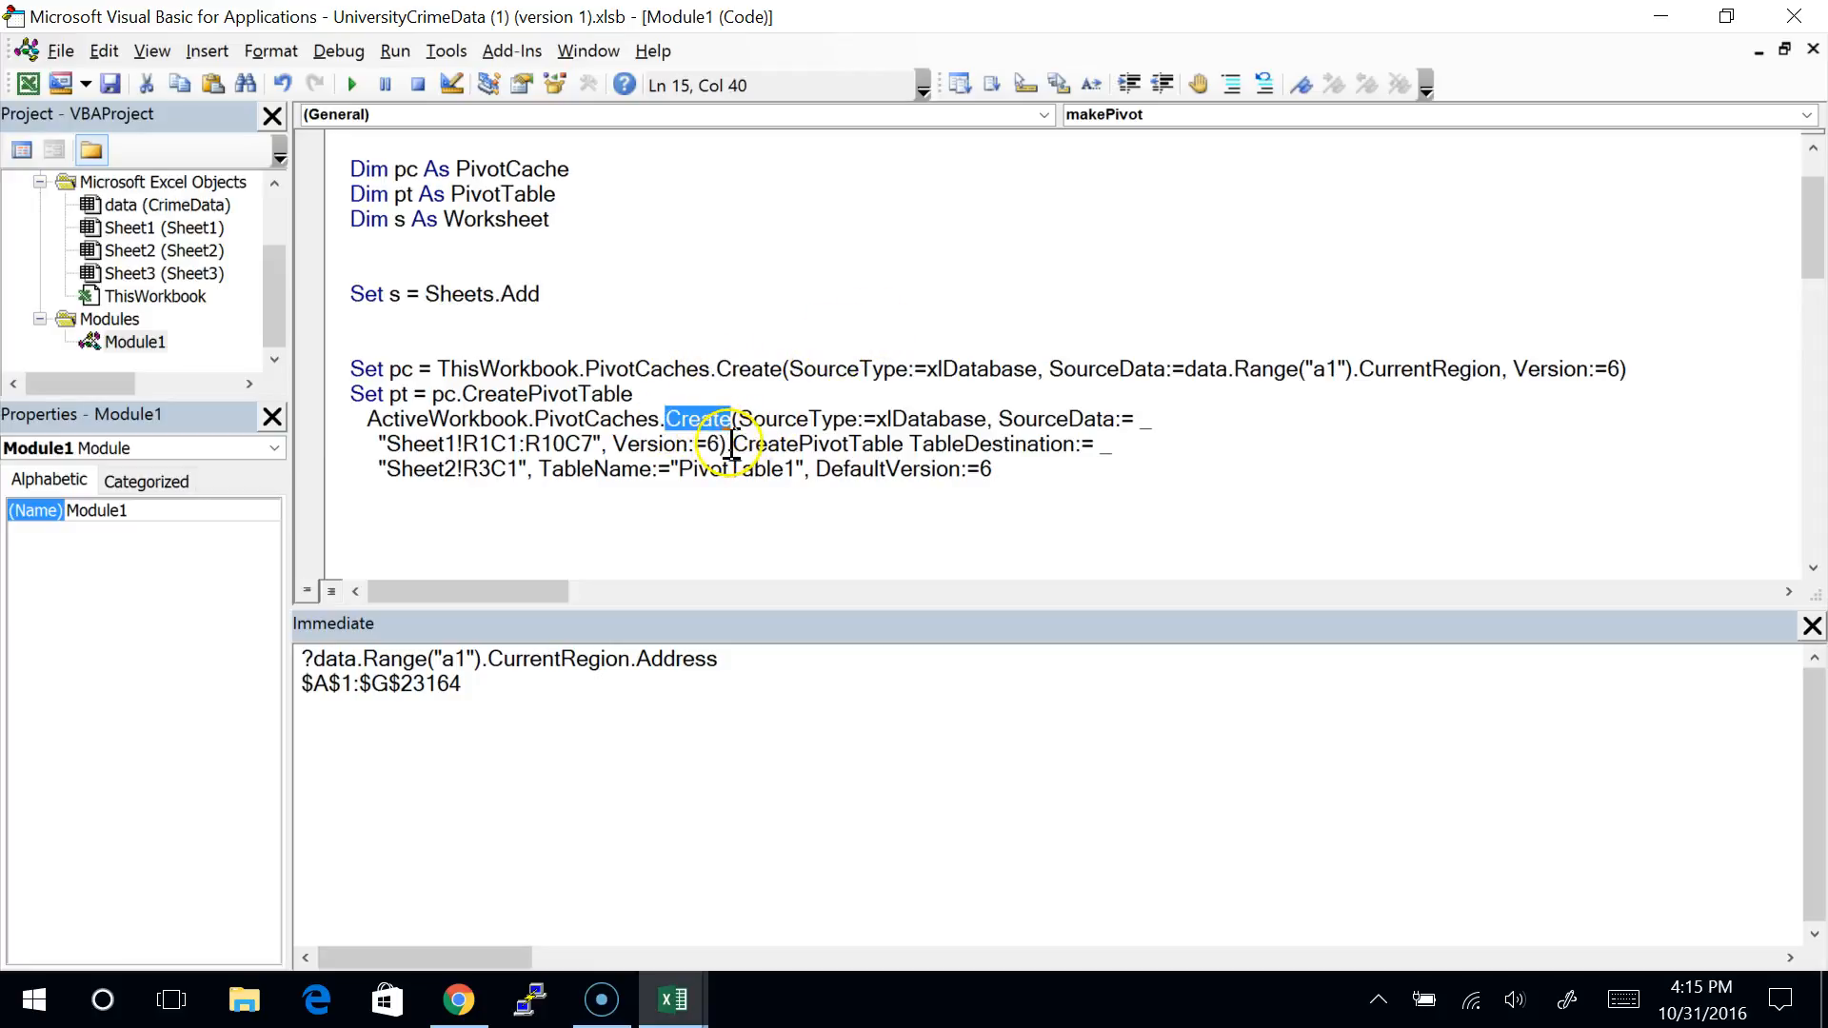
{"action": "double_click", "coordinate": [714, 444]}
{"action": "left_click_drag", "start_coordinate": [714, 444], "coordinate": [675, 416]}
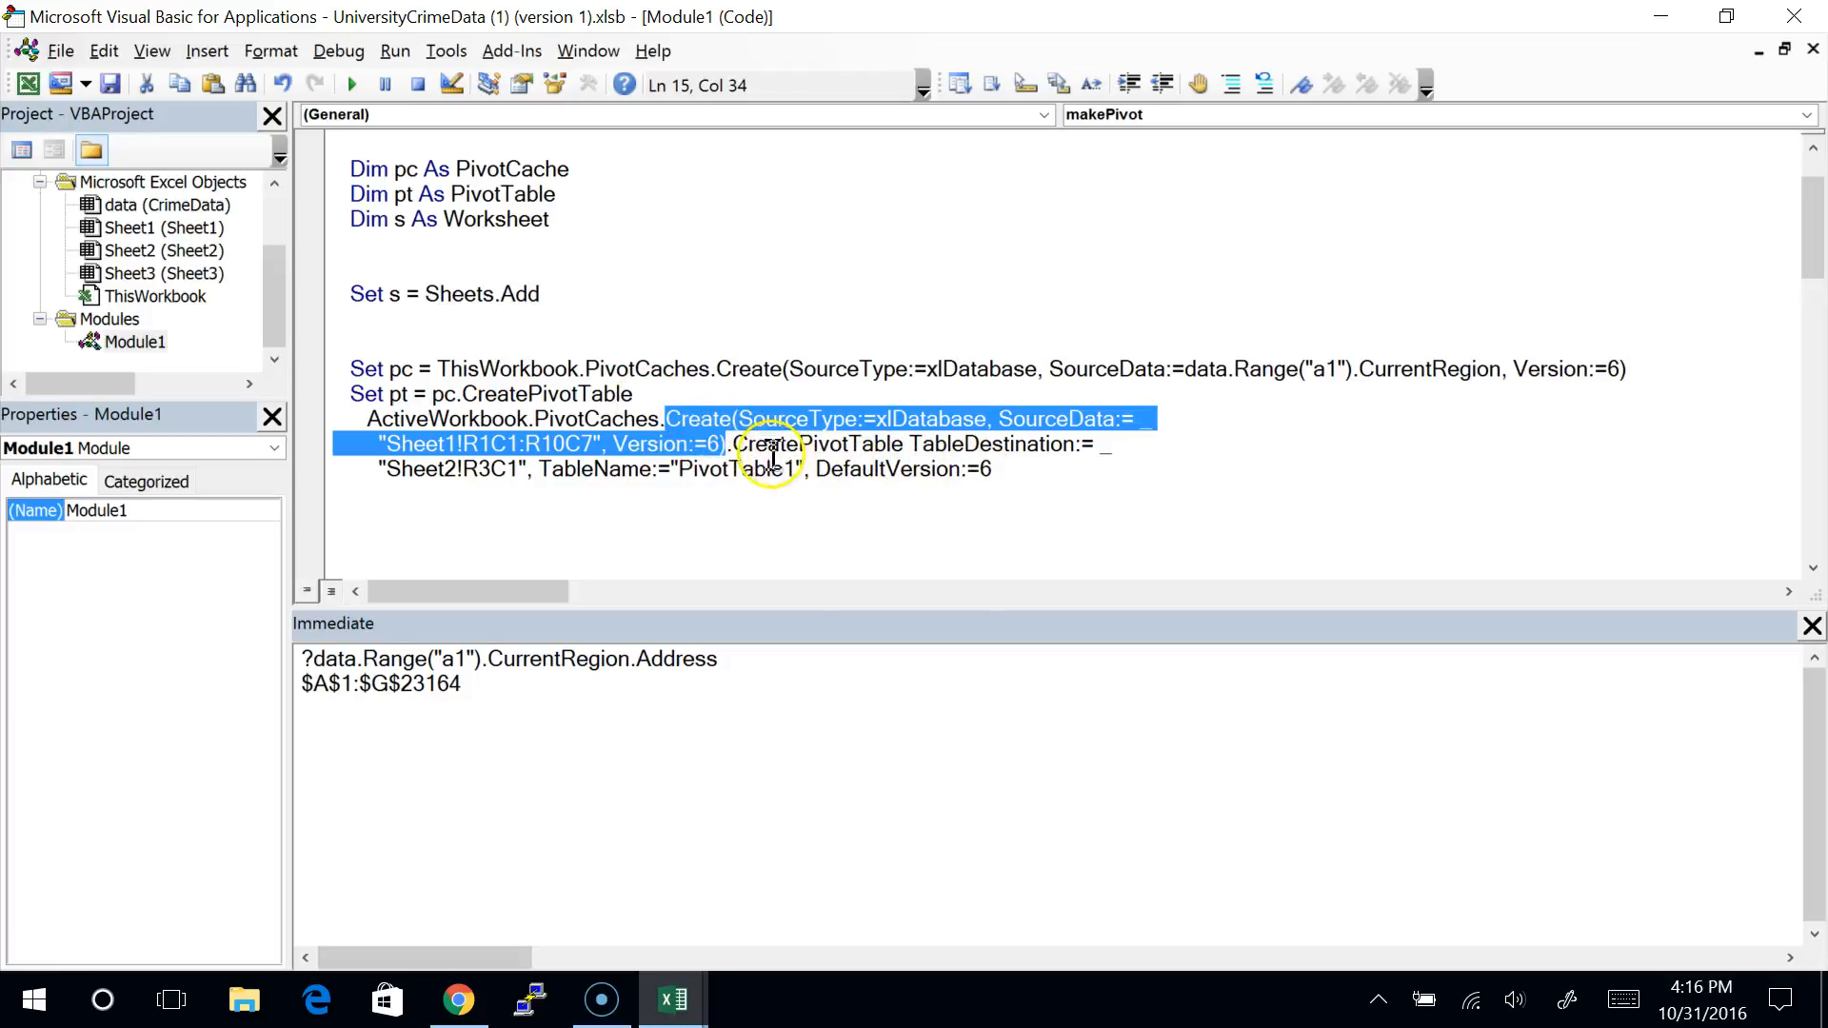
{"action": "left_click_drag", "start_coordinate": [732, 443], "coordinate": [902, 446]}
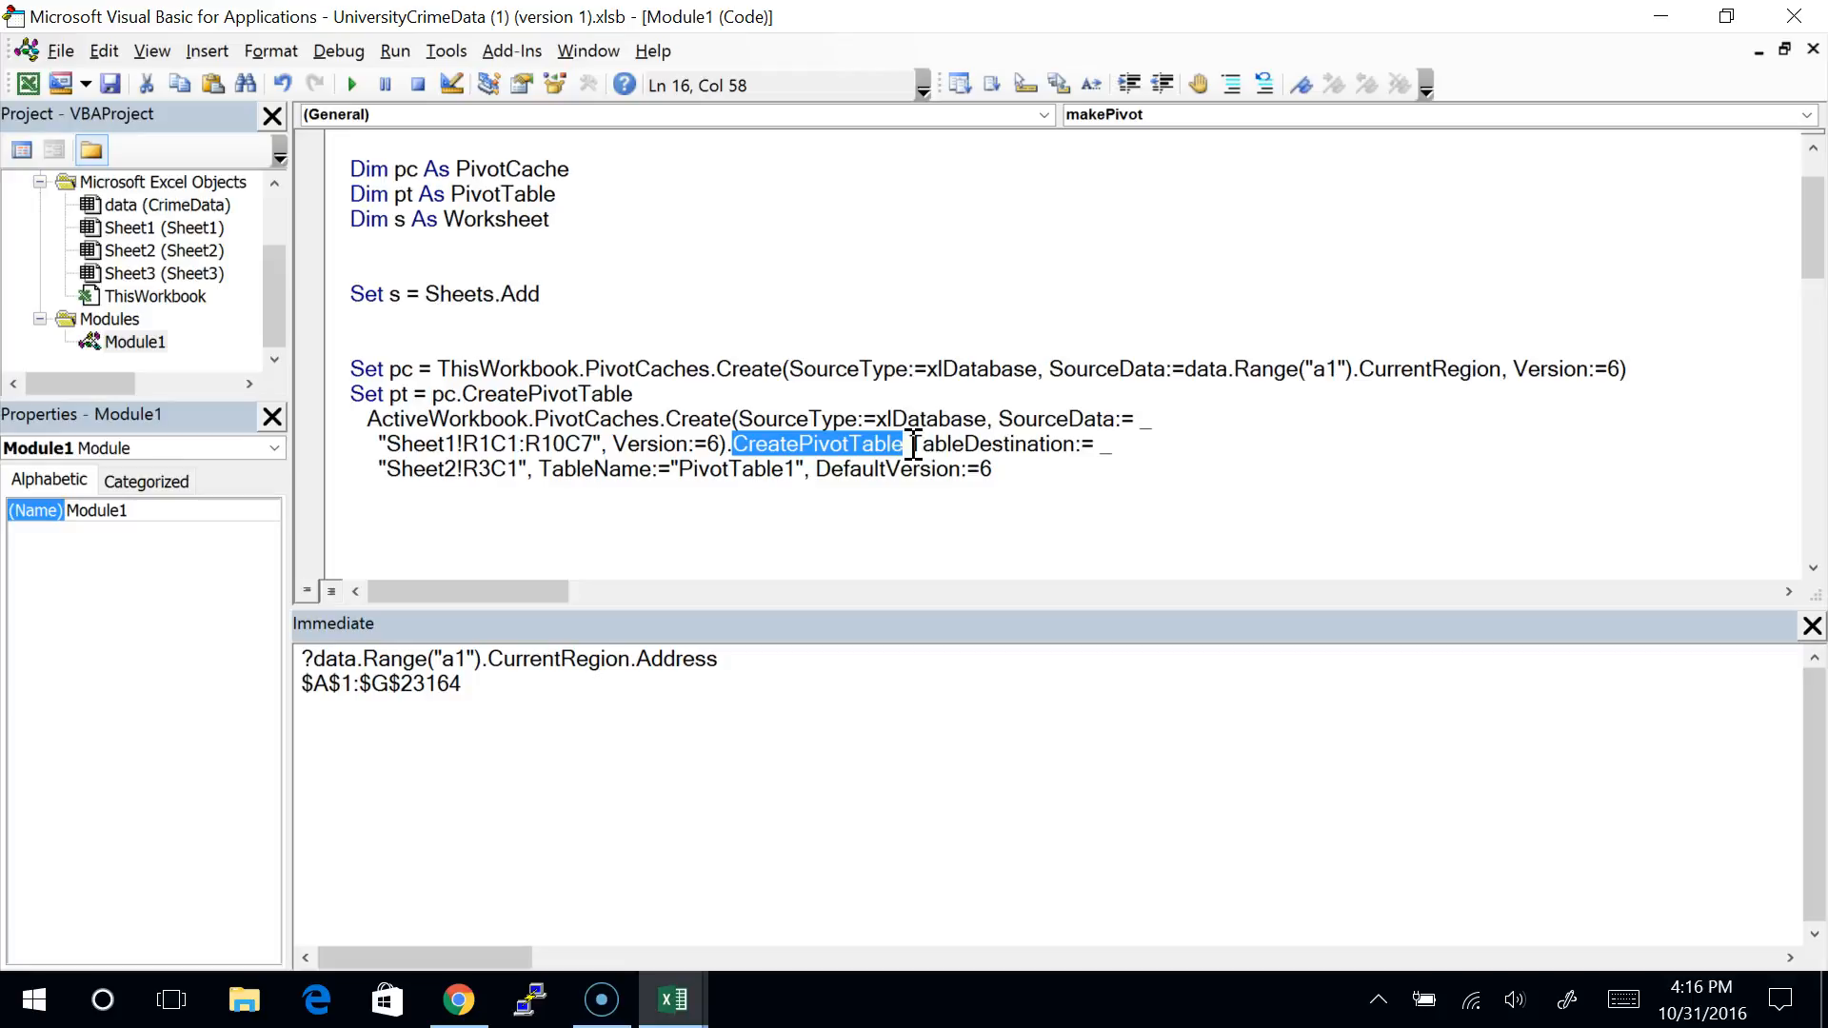
{"action": "left_click", "coordinate": [906, 467]}
{"action": "left_click_drag", "start_coordinate": [904, 445], "coordinate": [1011, 472]}
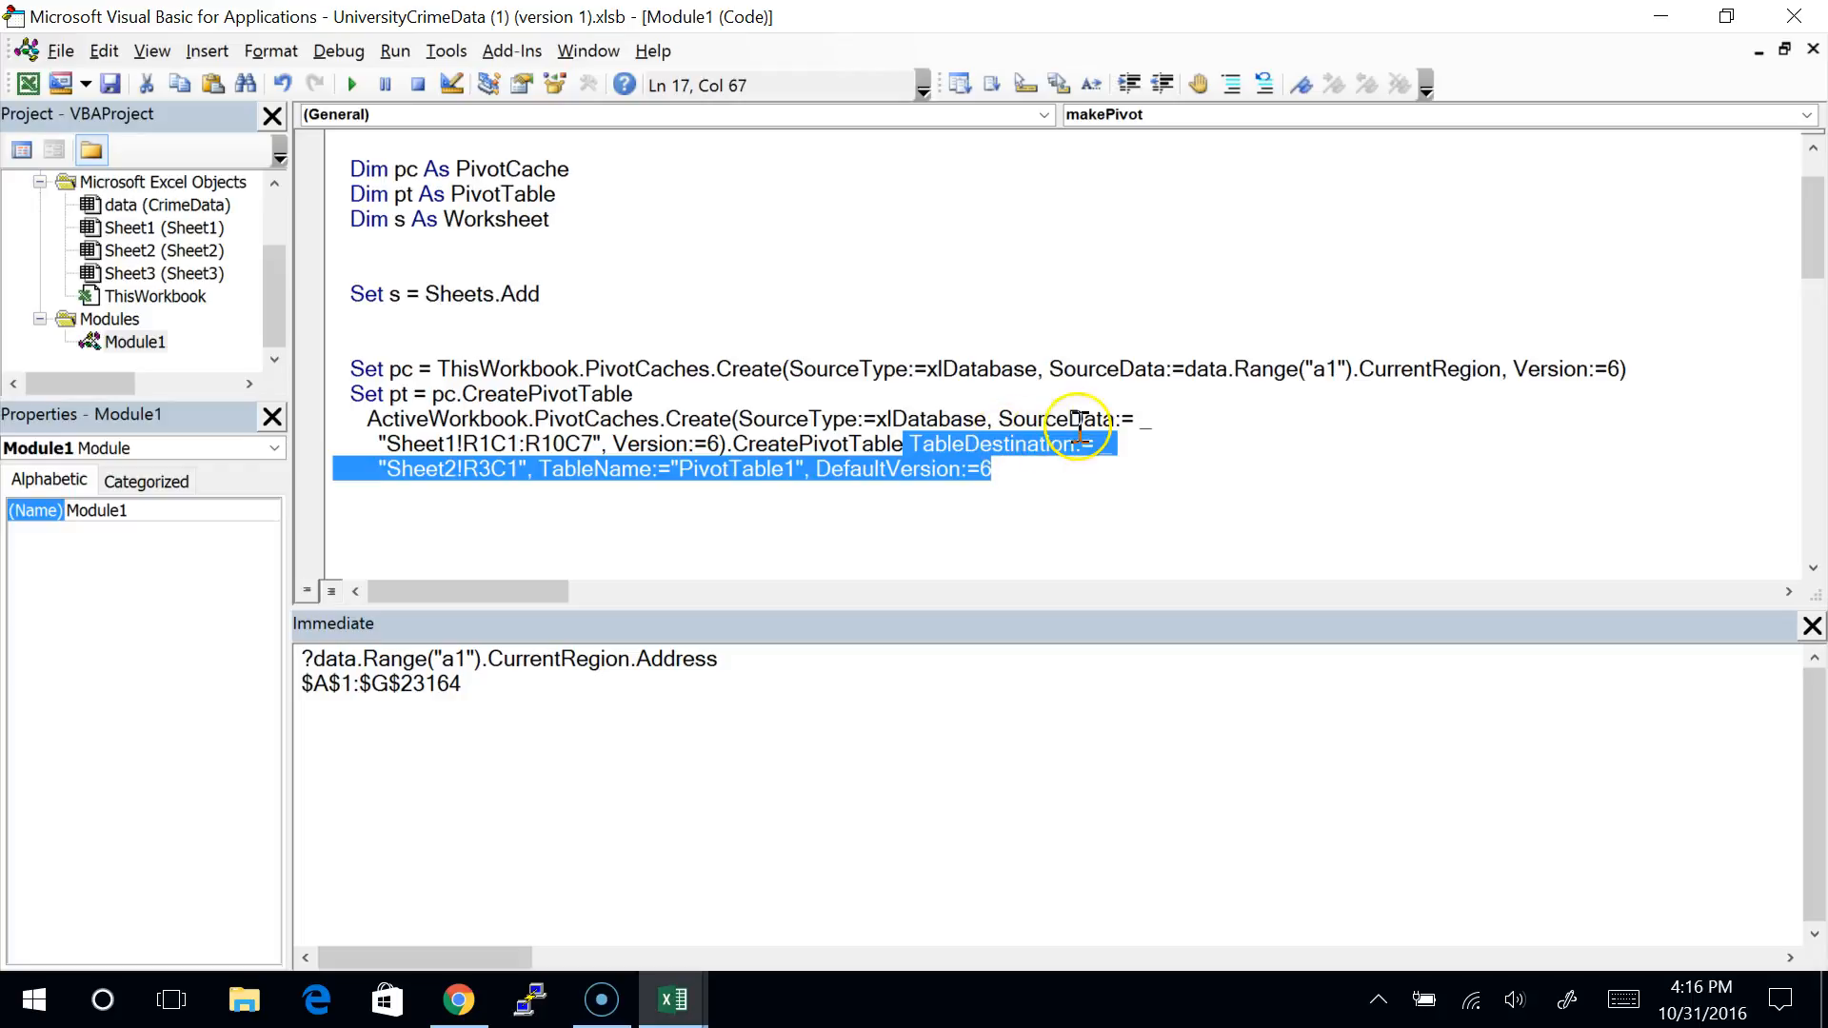
Step: Insert a blank line below the Set pt statement and copy the recorded CreatePivotTable arguments, from TableDestination through DefaultVersion:=6
{"action": "left_click", "coordinate": [755, 393]}
{"action": "key", "text": "Return"}
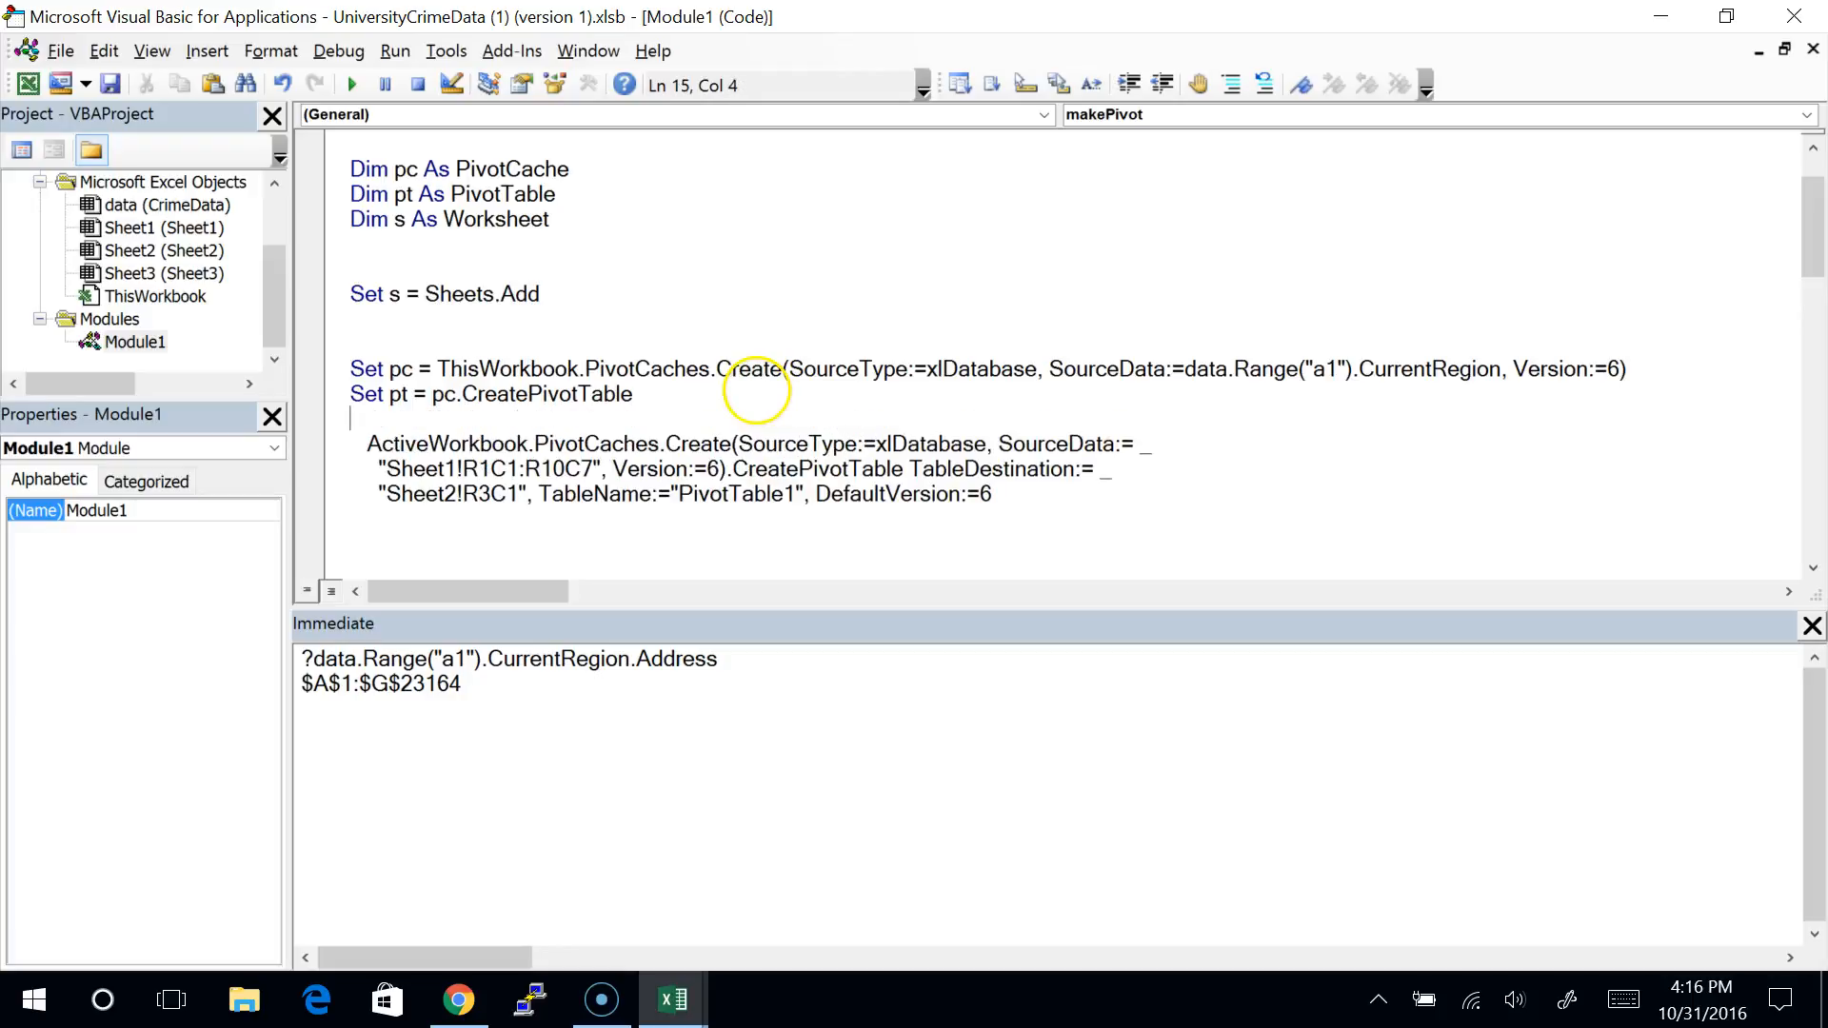
{"action": "double_click", "coordinate": [400, 393]}
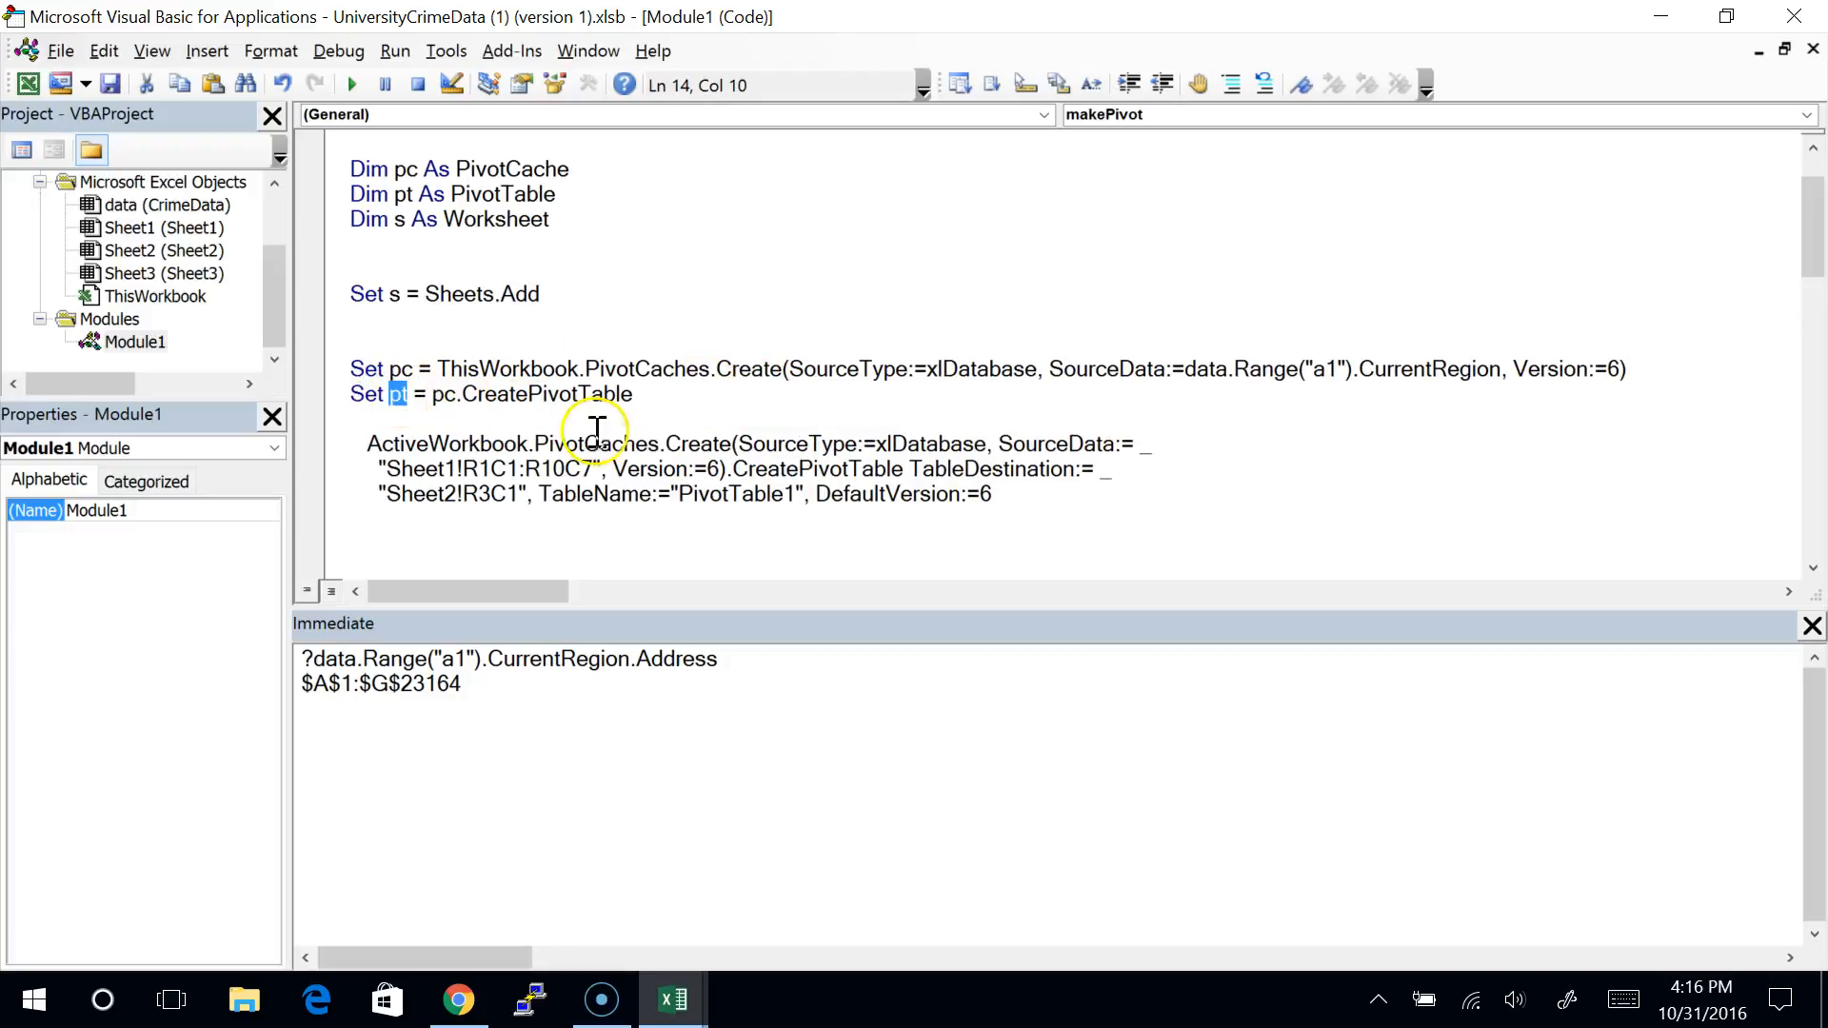
{"action": "left_click_drag", "start_coordinate": [993, 494], "coordinate": [909, 469]}
{"action": "key", "text": "ctrl+c"}
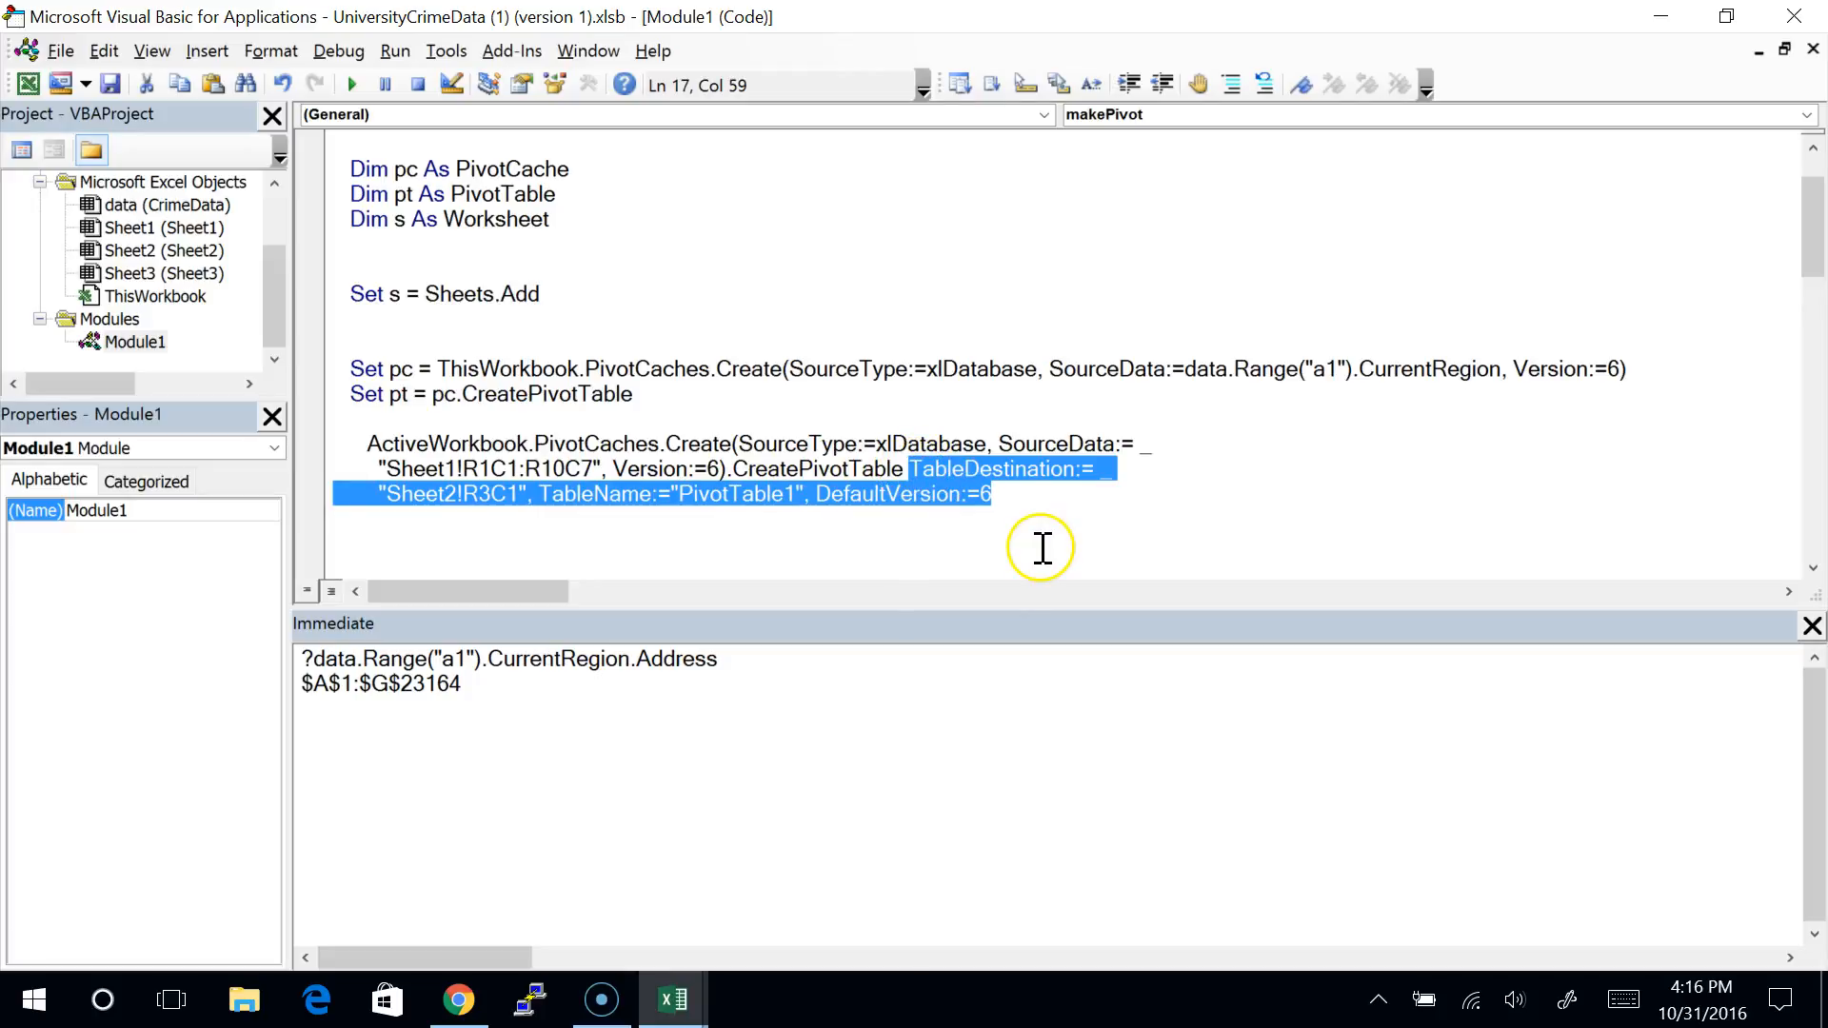
Step: Add parentheses after pc.CreatePivotTable in the Set pt statement and paste the copied arguments inside them on a single line
{"action": "left_click", "coordinate": [700, 395]}
{"action": "type", "text": "()"}
{"action": "key", "text": "Return"}
{"action": "key", "text": "Up"}
{"action": "key", "text": "End"}
{"action": "key", "text": "Left"}
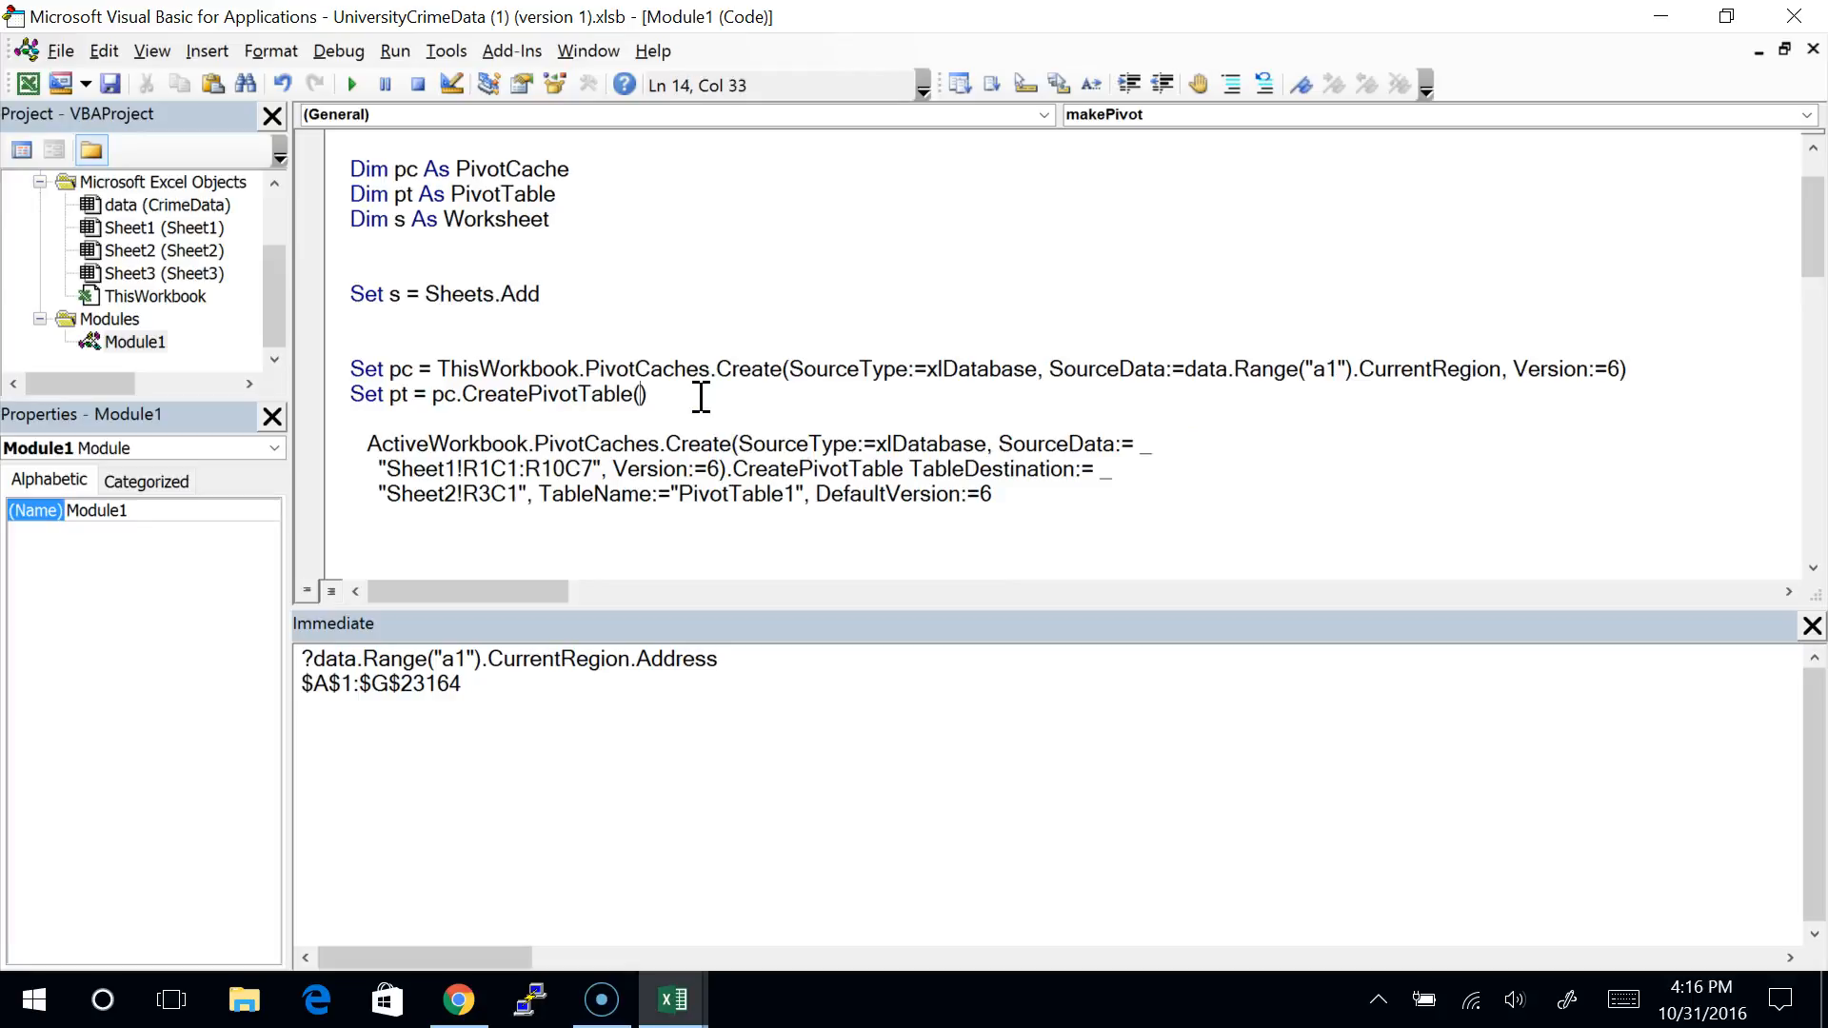
{"action": "key", "text": "ctrl+v"}
{"action": "key", "text": "Up"}
{"action": "key", "text": "Delete"}
{"action": "key", "text": "Delete"}
{"action": "key", "text": "Down"}
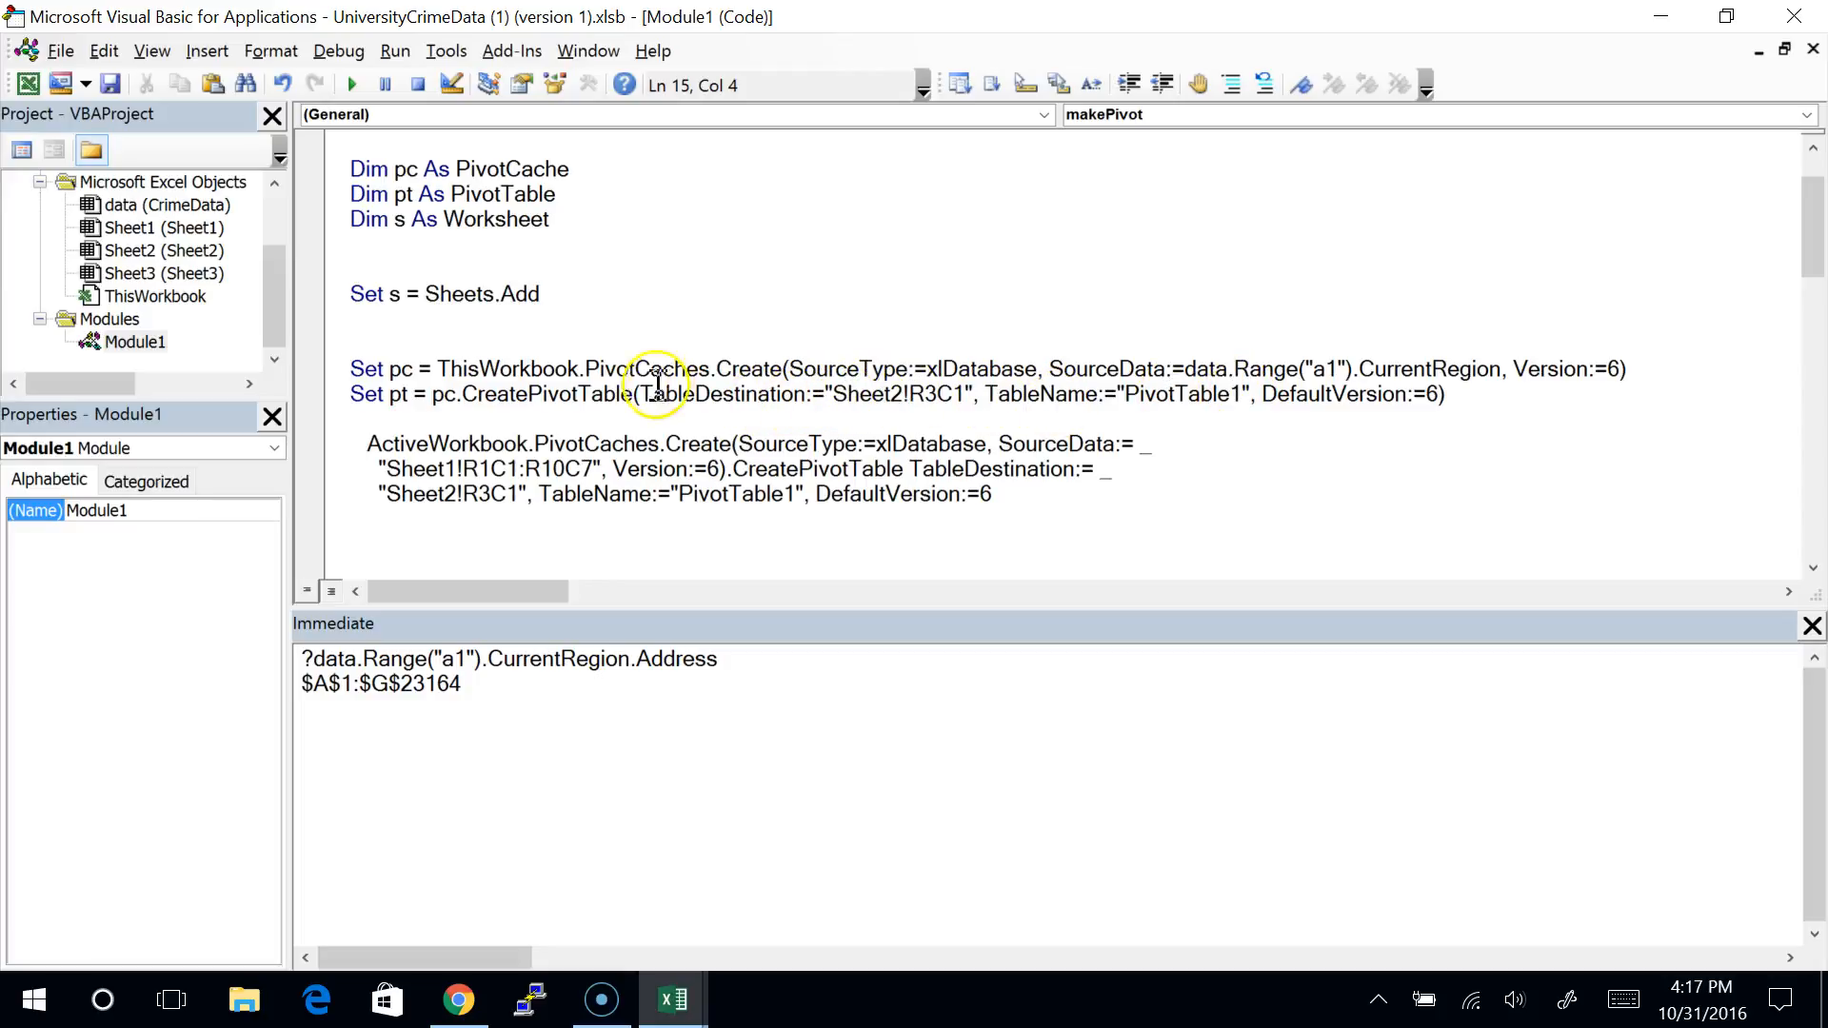
Step: Set a breakpoint on the Set pt statement, run makePivot up to it, and stop execution
{"action": "left_click", "coordinate": [412, 398]}
{"action": "double_click", "coordinate": [406, 398]}
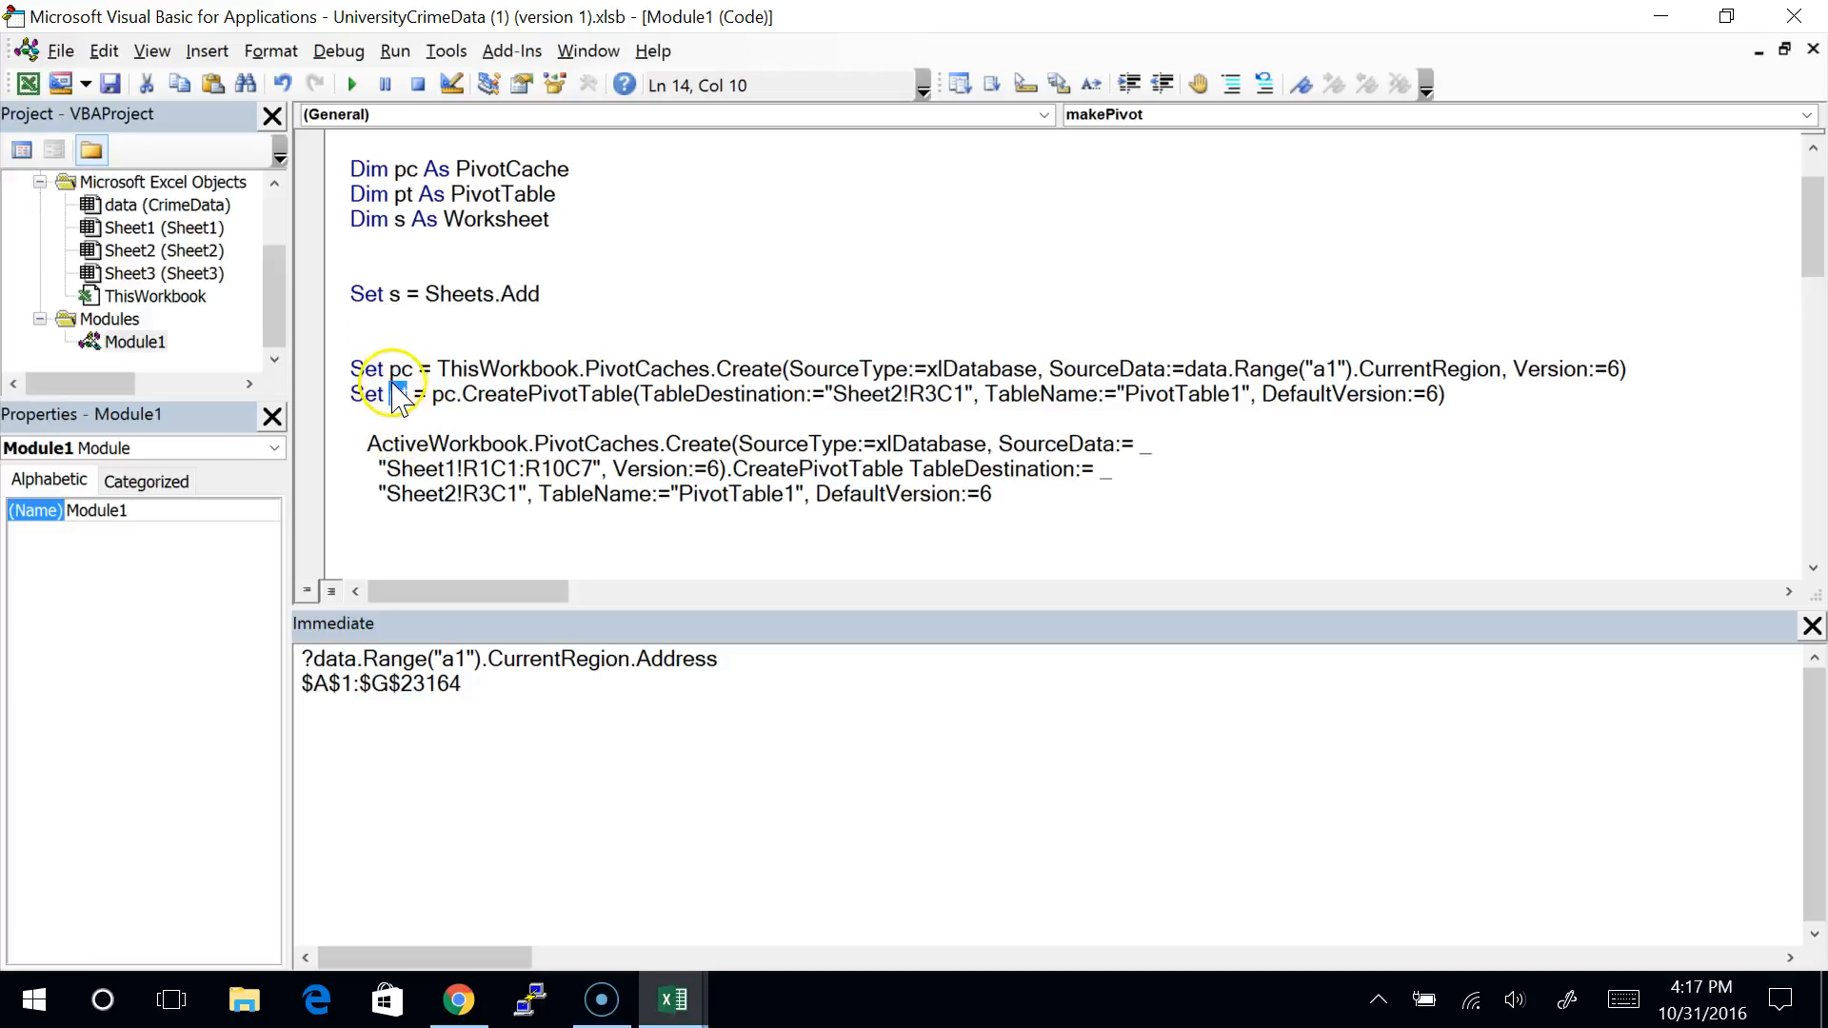
{"action": "left_click", "coordinate": [555, 394]}
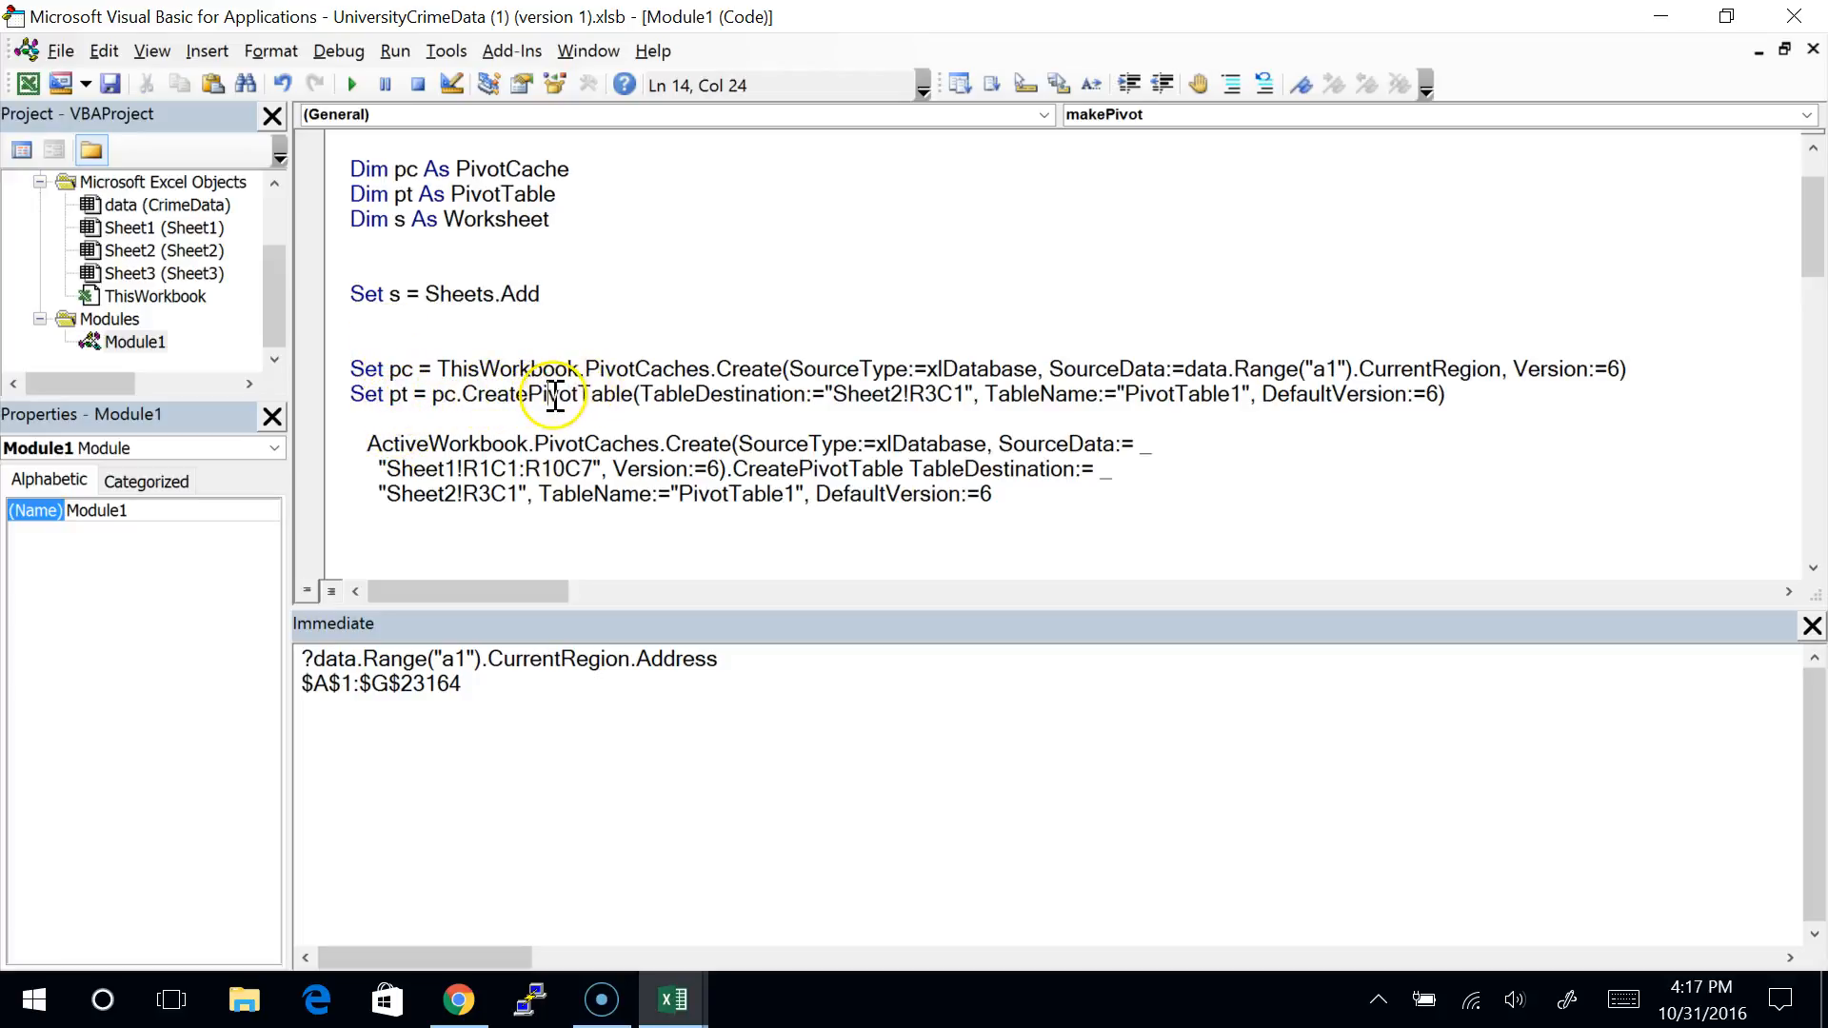
{"action": "double_click", "coordinate": [556, 394]}
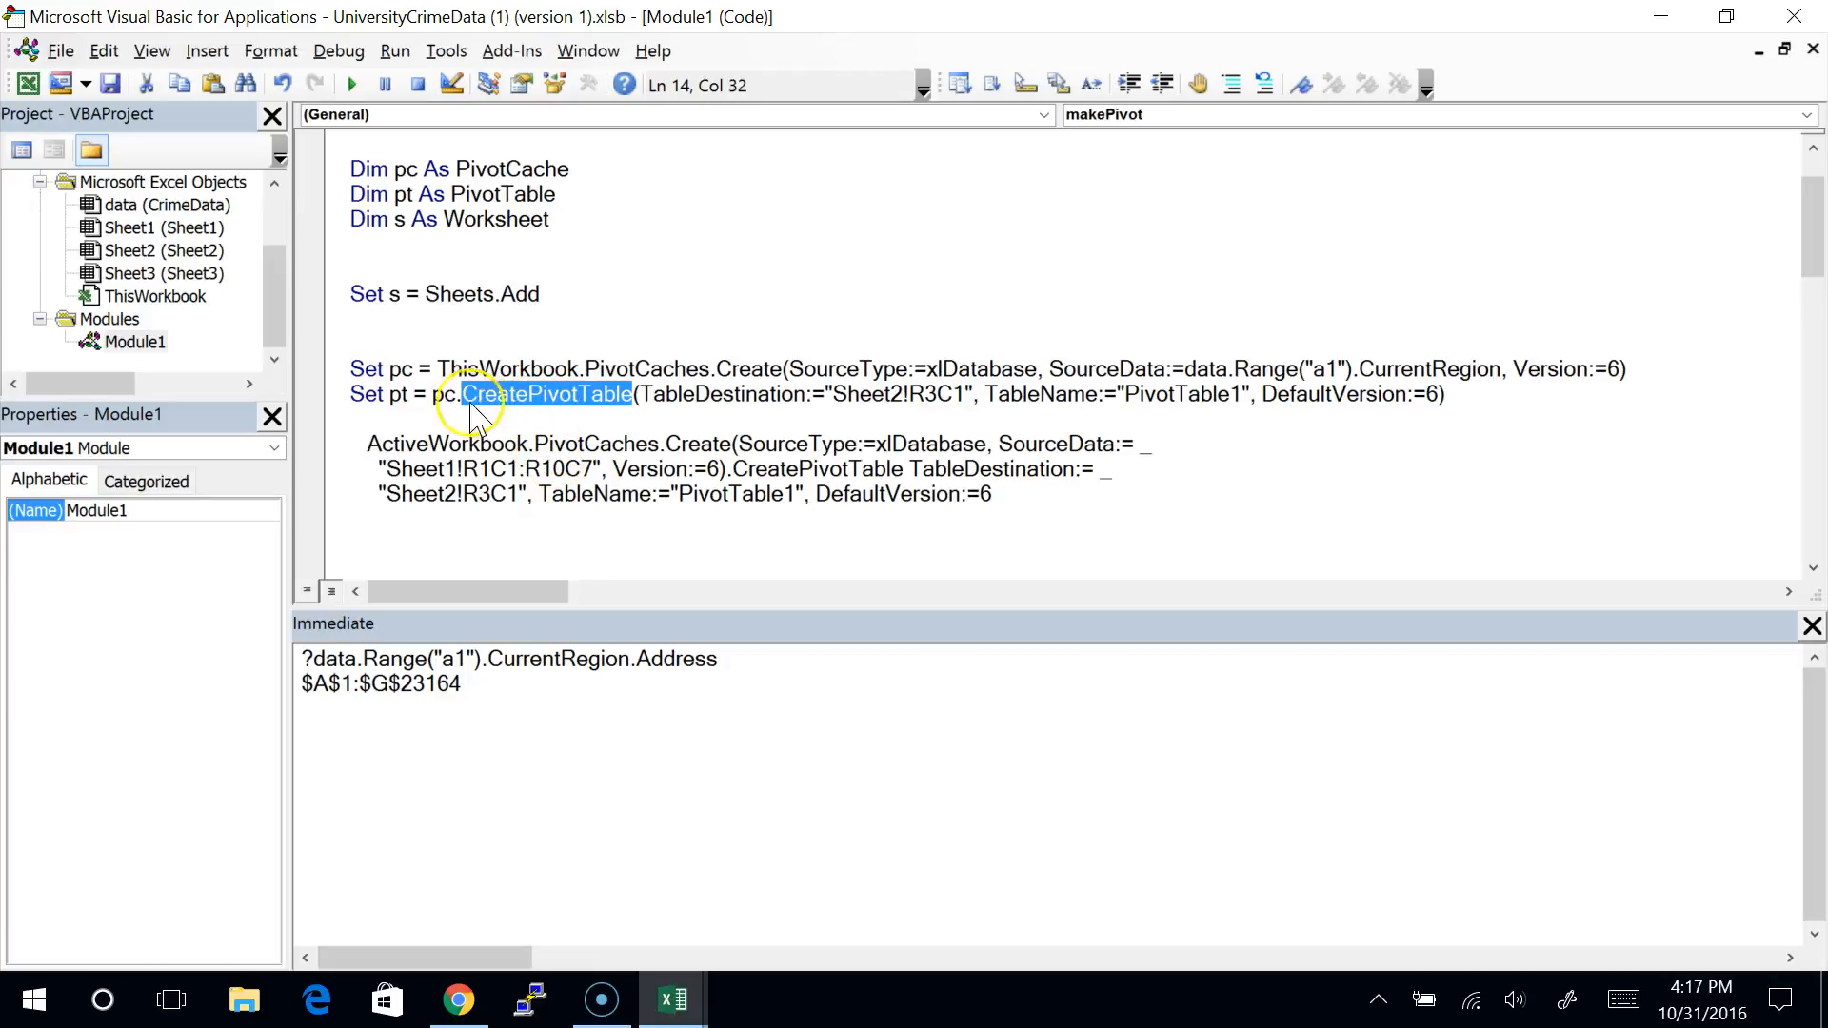
{"action": "double_click", "coordinate": [444, 394]}
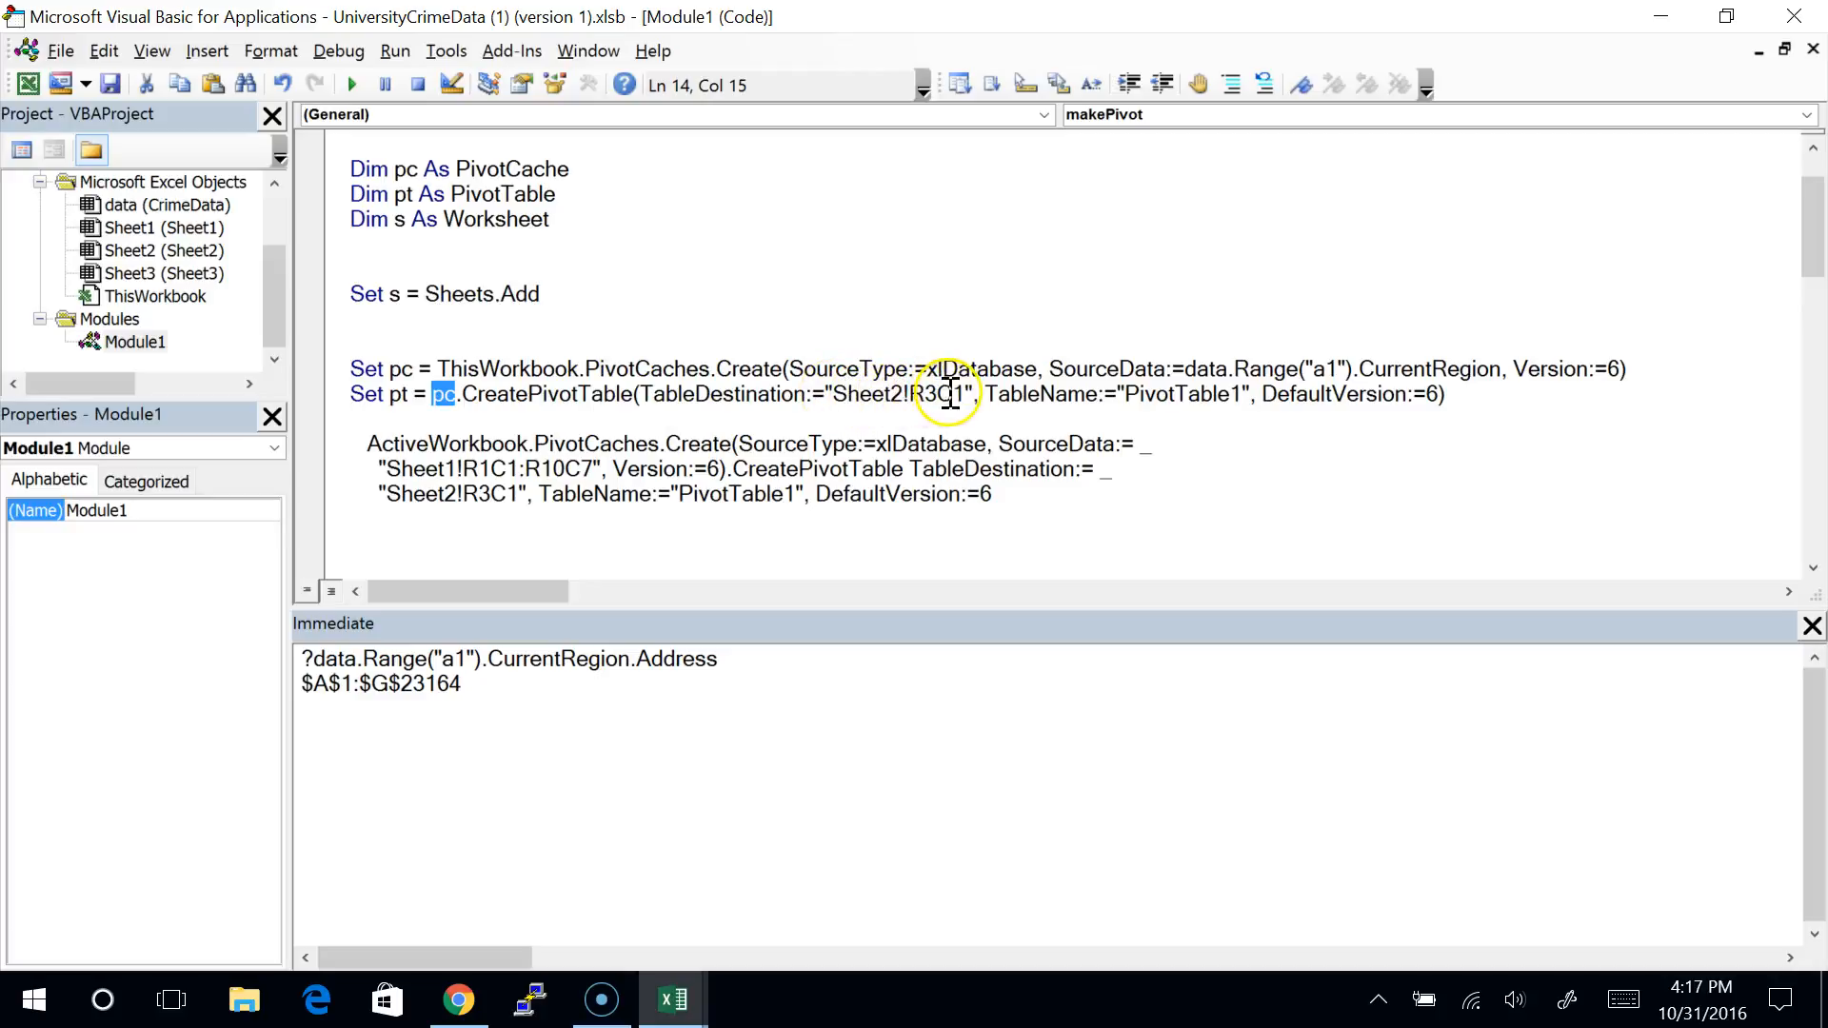
{"action": "left_click", "coordinate": [310, 395]}
{"action": "left_click", "coordinate": [610, 340]}
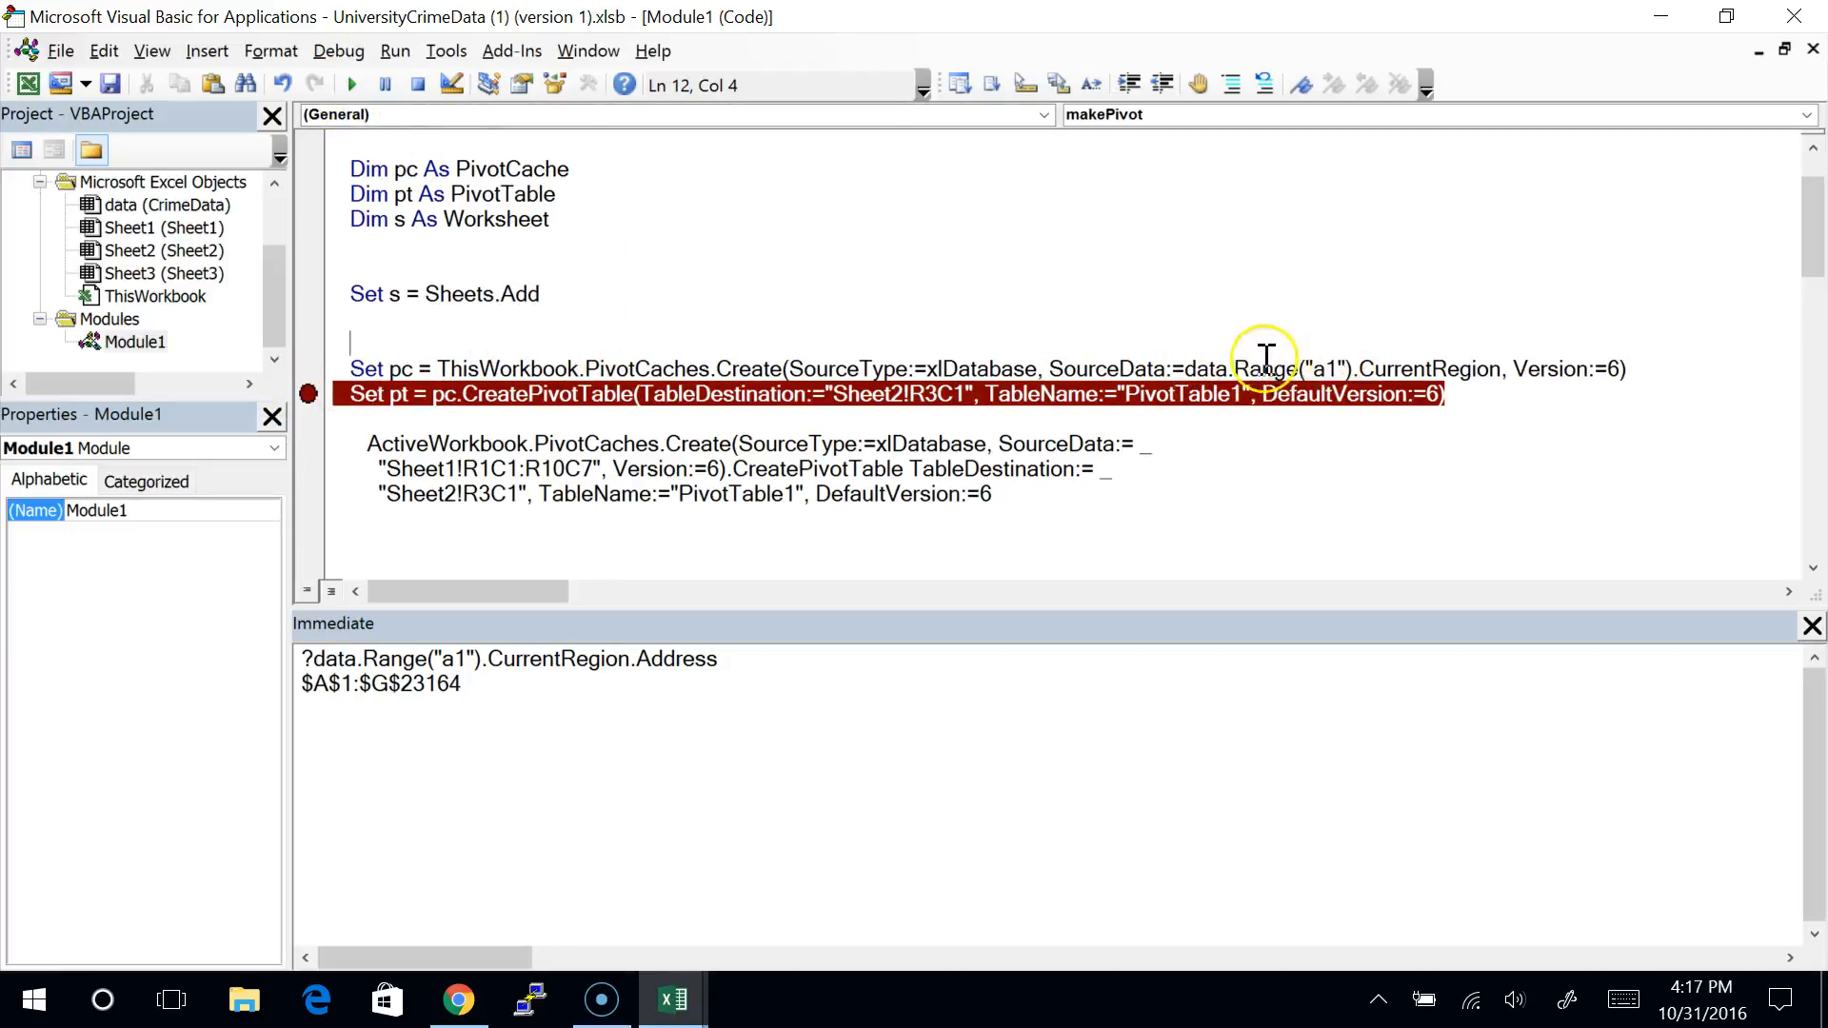
{"action": "left_click", "coordinate": [355, 84]}
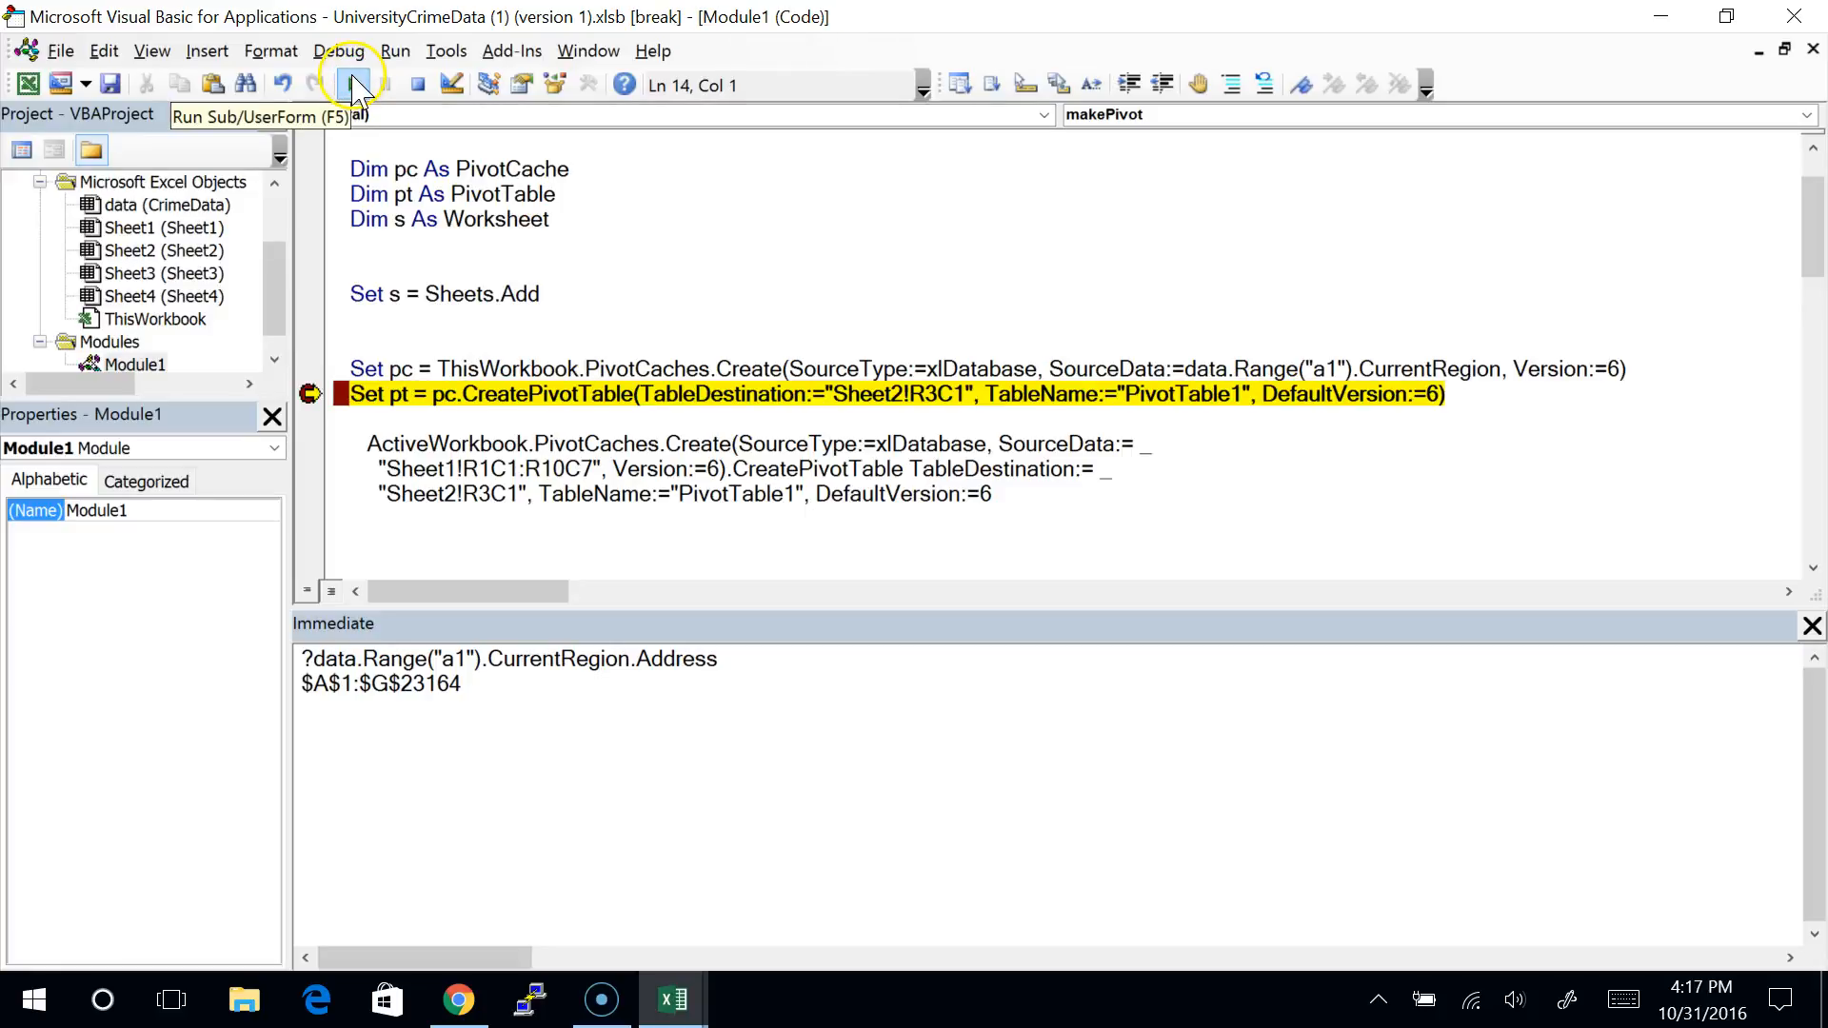
{"action": "left_click", "coordinate": [417, 85]}
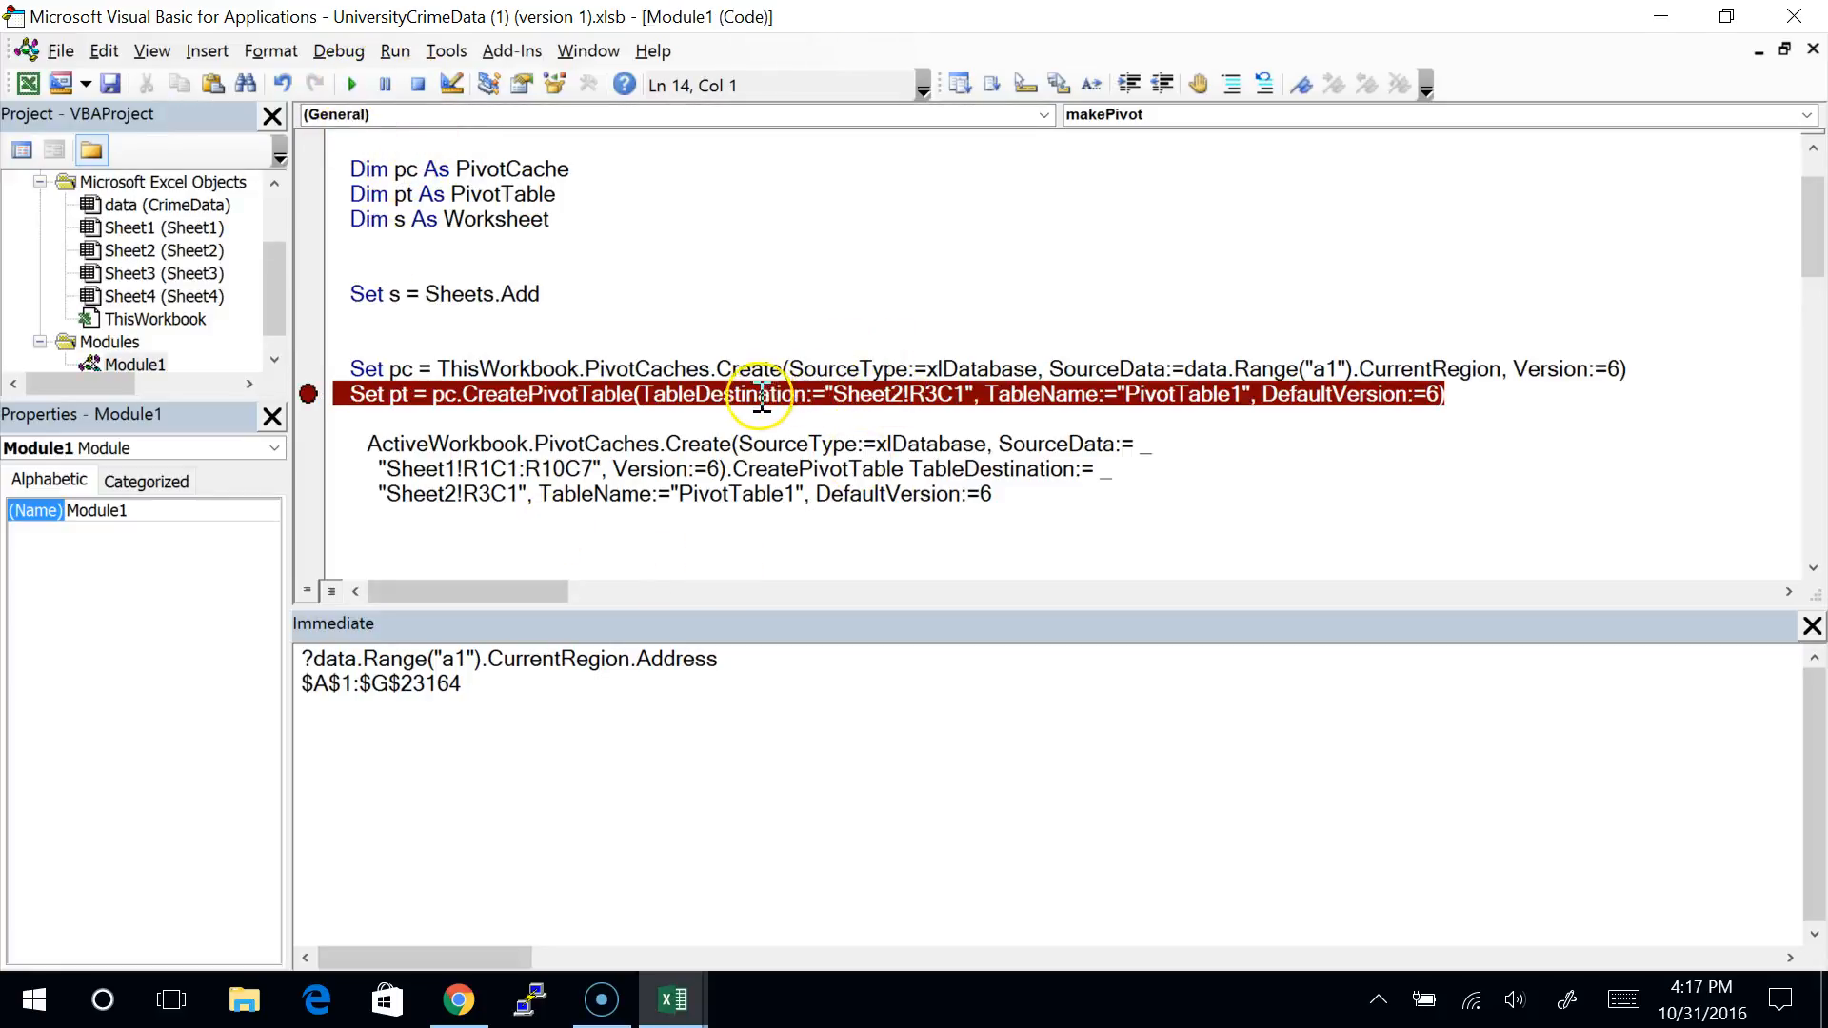
Step: Replace the TableDestination value in the Set pt statement with s.range("a3")
{"action": "left_click_drag", "start_coordinate": [825, 395], "coordinate": [977, 395]}
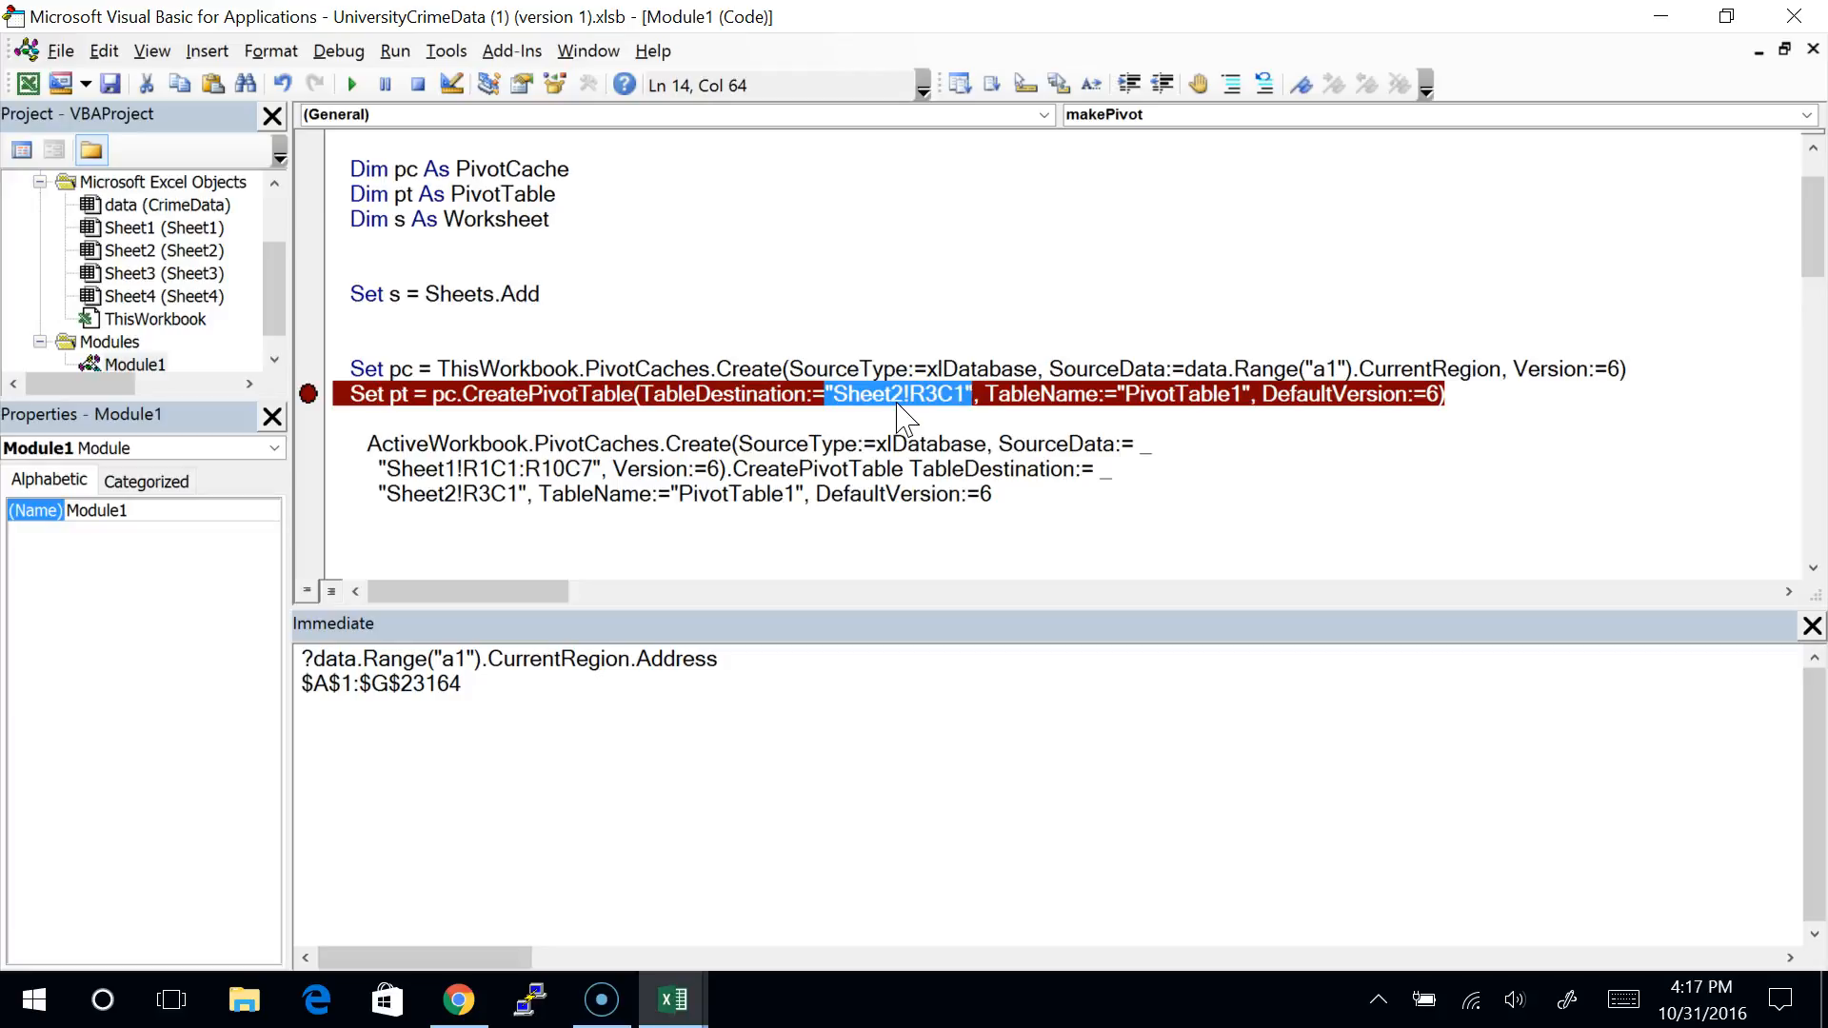
{"action": "left_click", "coordinate": [842, 396]}
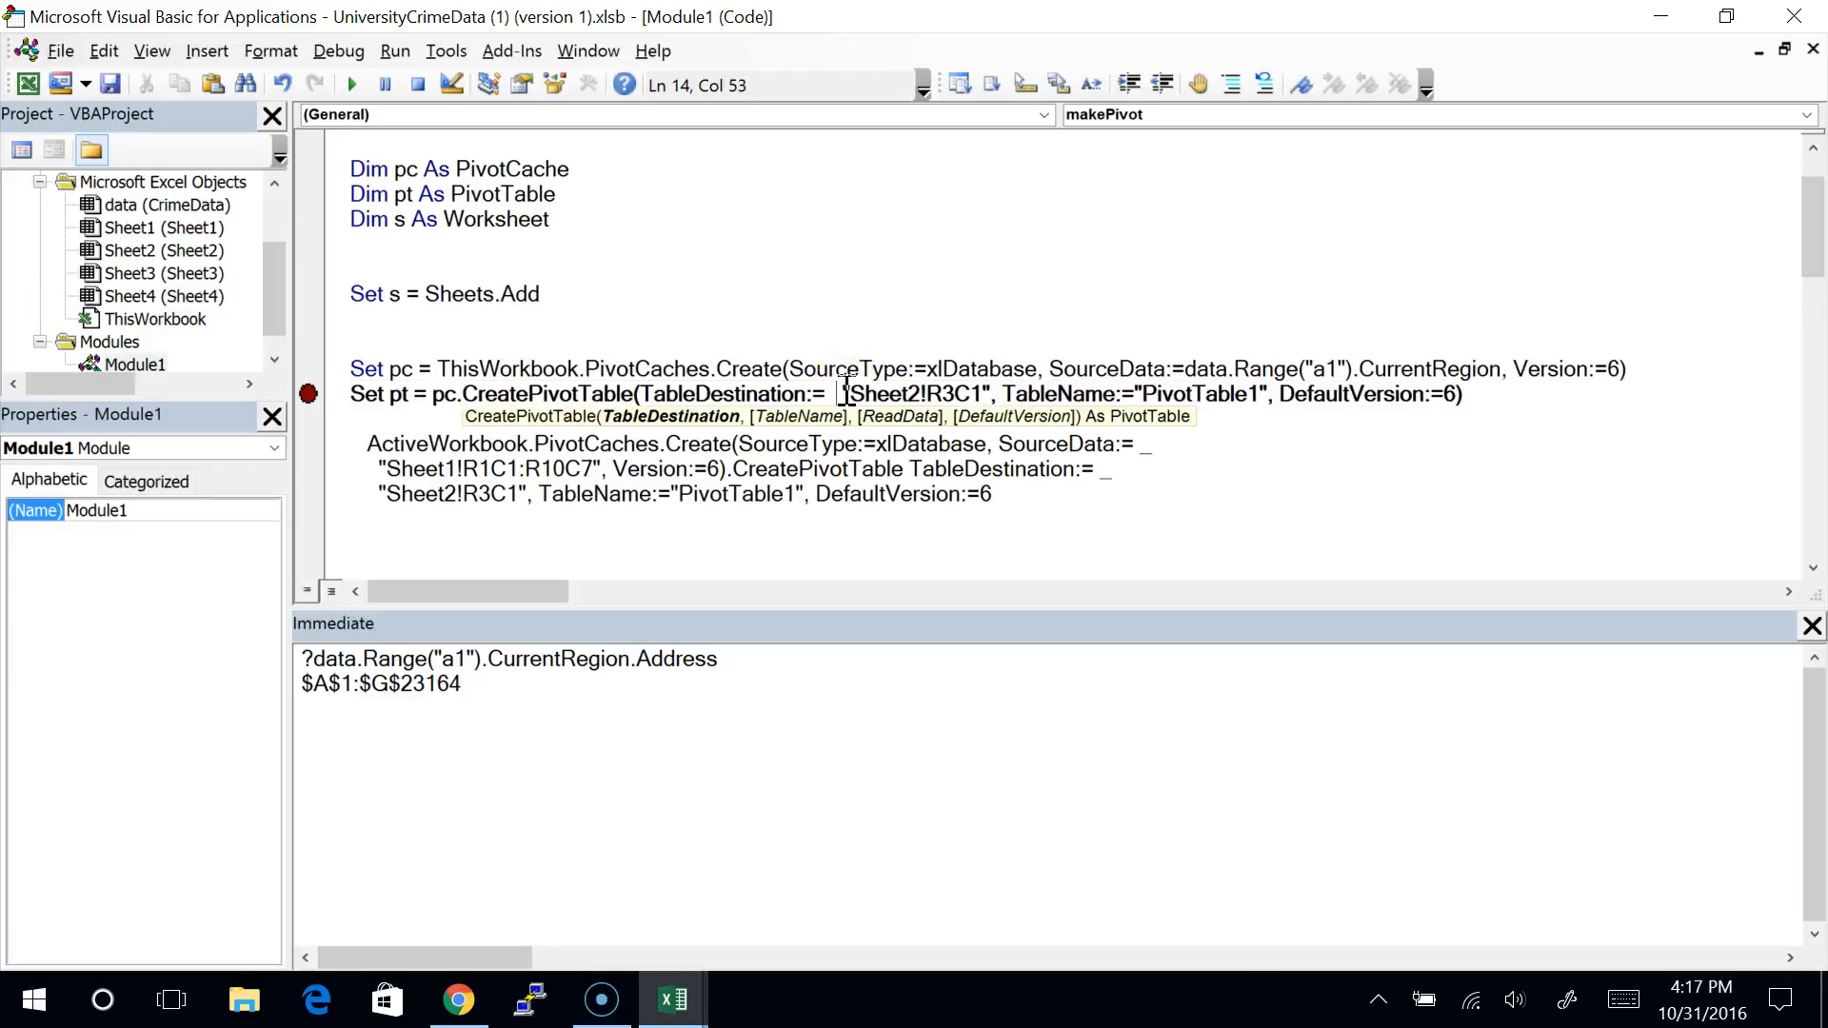
{"action": "type", "text": "s"}
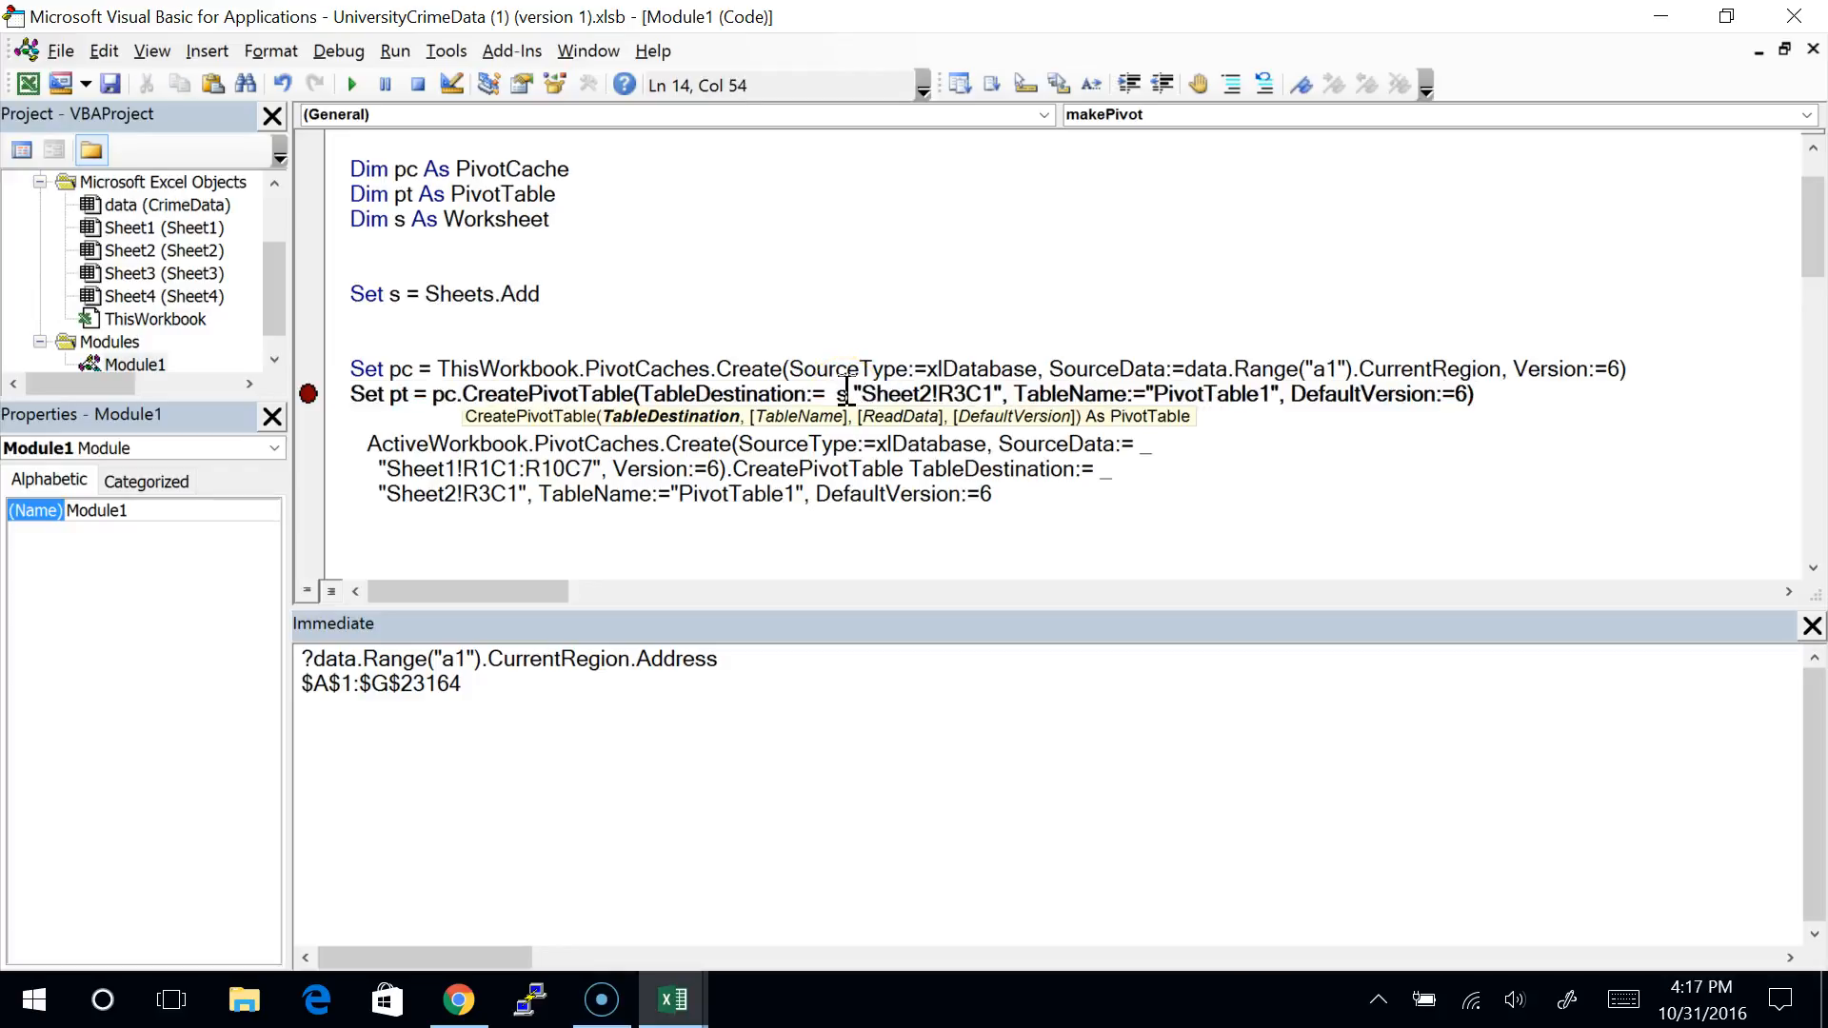
{"action": "type", "text": ".rnage(\"\""}
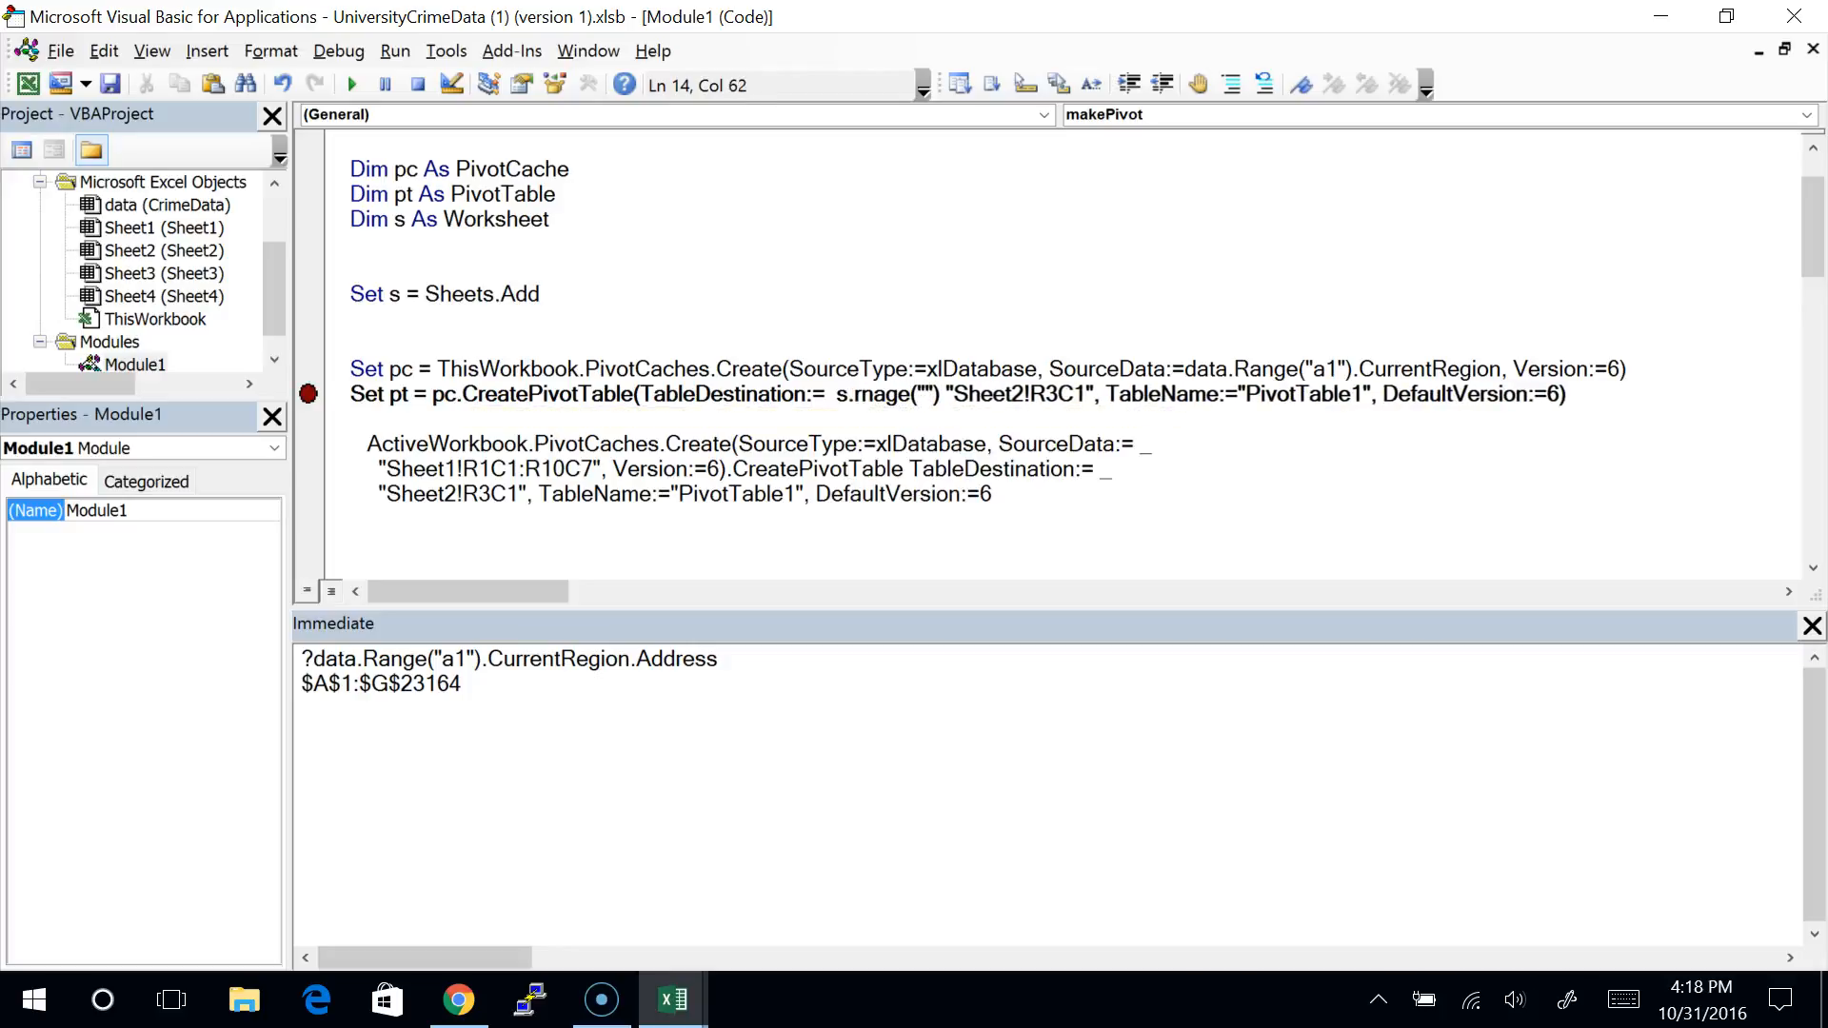
{"action": "type", "text": "a3"}
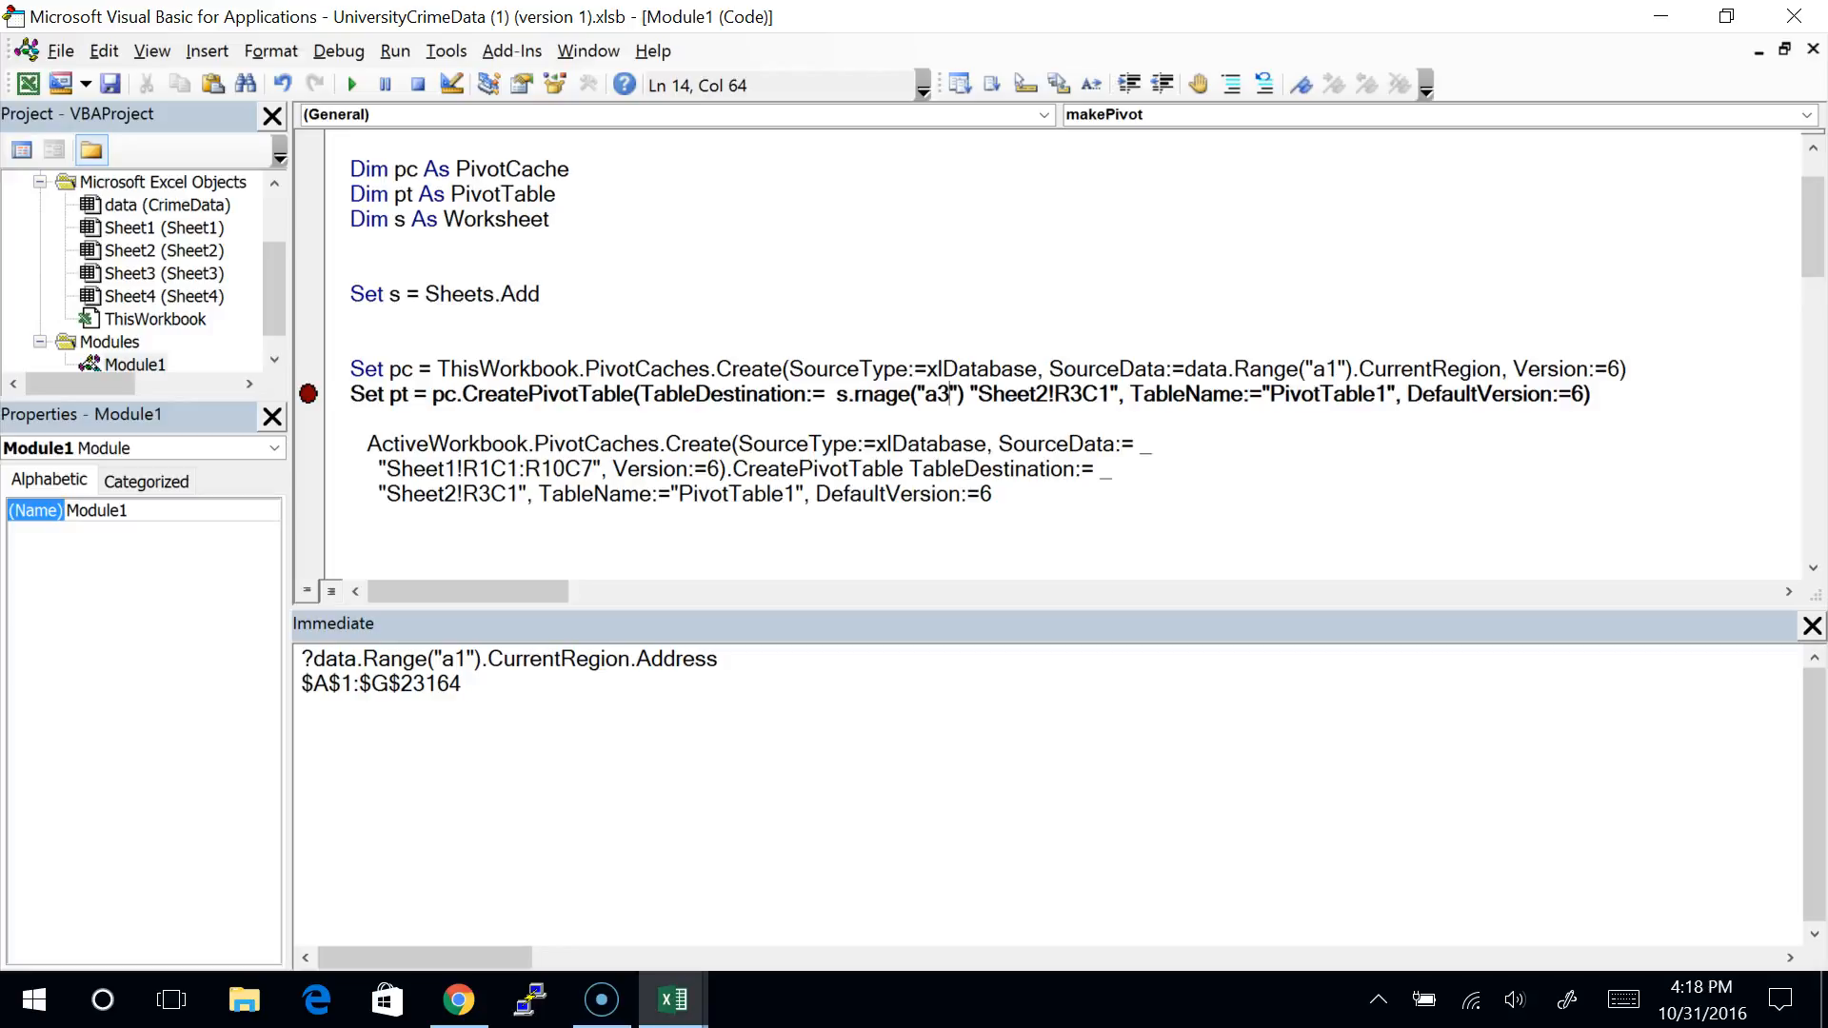
{"action": "key", "text": "Left"}
{"action": "key", "text": "Left"}
{"action": "key", "text": "Left"}
{"action": "key", "text": "Left"}
{"action": "key", "text": "Left"}
{"action": "key", "text": "Left"}
{"action": "key", "text": "Left"}
{"action": "key", "text": "Left"}
{"action": "key", "text": "Delete"}
{"action": "key", "text": "Right"}
{"action": "type", "text": "n"}
{"action": "key", "text": "Right"}
{"action": "key", "text": "Right"}
{"action": "key", "text": "Right"}
{"action": "key", "text": "Right"}
{"action": "key", "text": "Right"}
{"action": "key", "text": "Right"}
{"action": "key", "text": "Right"}
{"action": "key", "text": "Right"}
{"action": "key", "text": "Right"}
{"action": "key", "text": "shift+Right"}
{"action": "key", "text": "shift+Right"}
{"action": "key", "text": "shift+Right"}
{"action": "key", "text": "shift+Right"}
{"action": "key", "text": "shift+Right"}
{"action": "key", "text": "shift+Right"}
{"action": "key", "text": "shift+Right"}
{"action": "key", "text": "shift+Right"}
{"action": "key", "text": "shift+Right"}
{"action": "key", "text": "shift+Right"}
{"action": "key", "text": "shift+Right"}
{"action": "key", "text": "shift+Right"}
{"action": "key", "text": "shift+Right"}
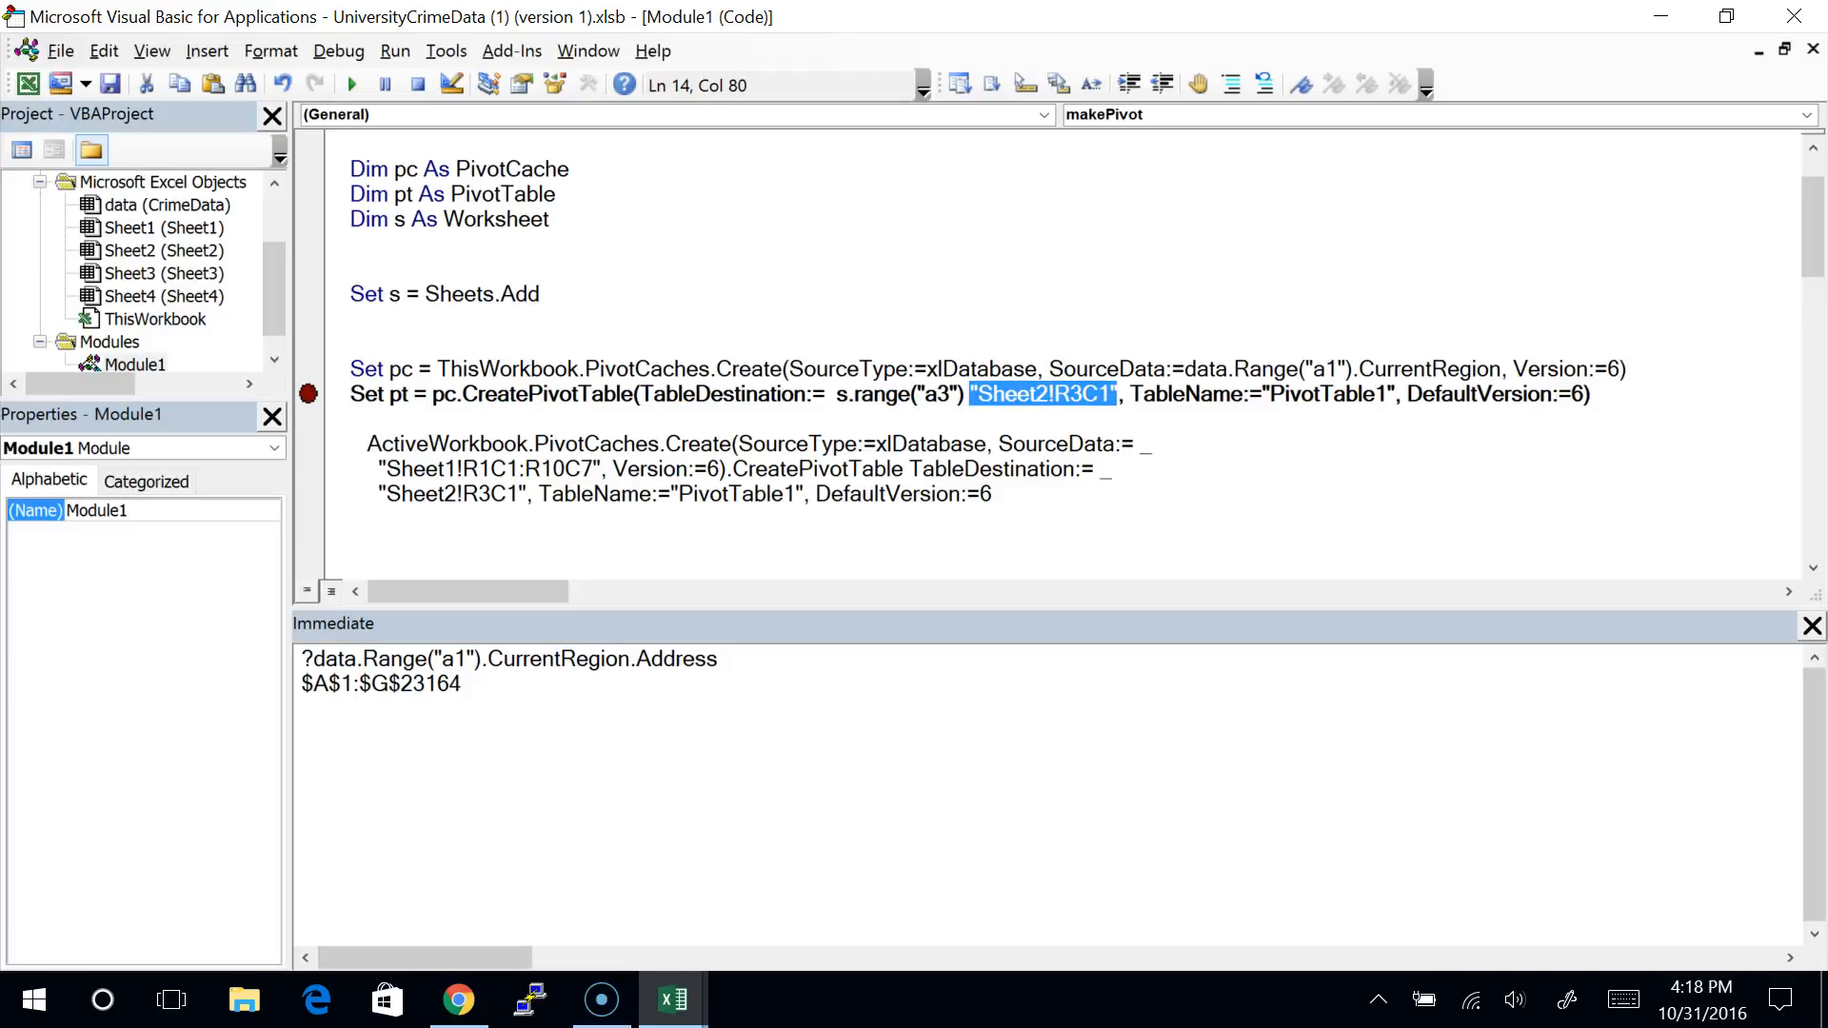
{"action": "key", "text": "Delete"}
{"action": "key", "text": "BackSpace"}
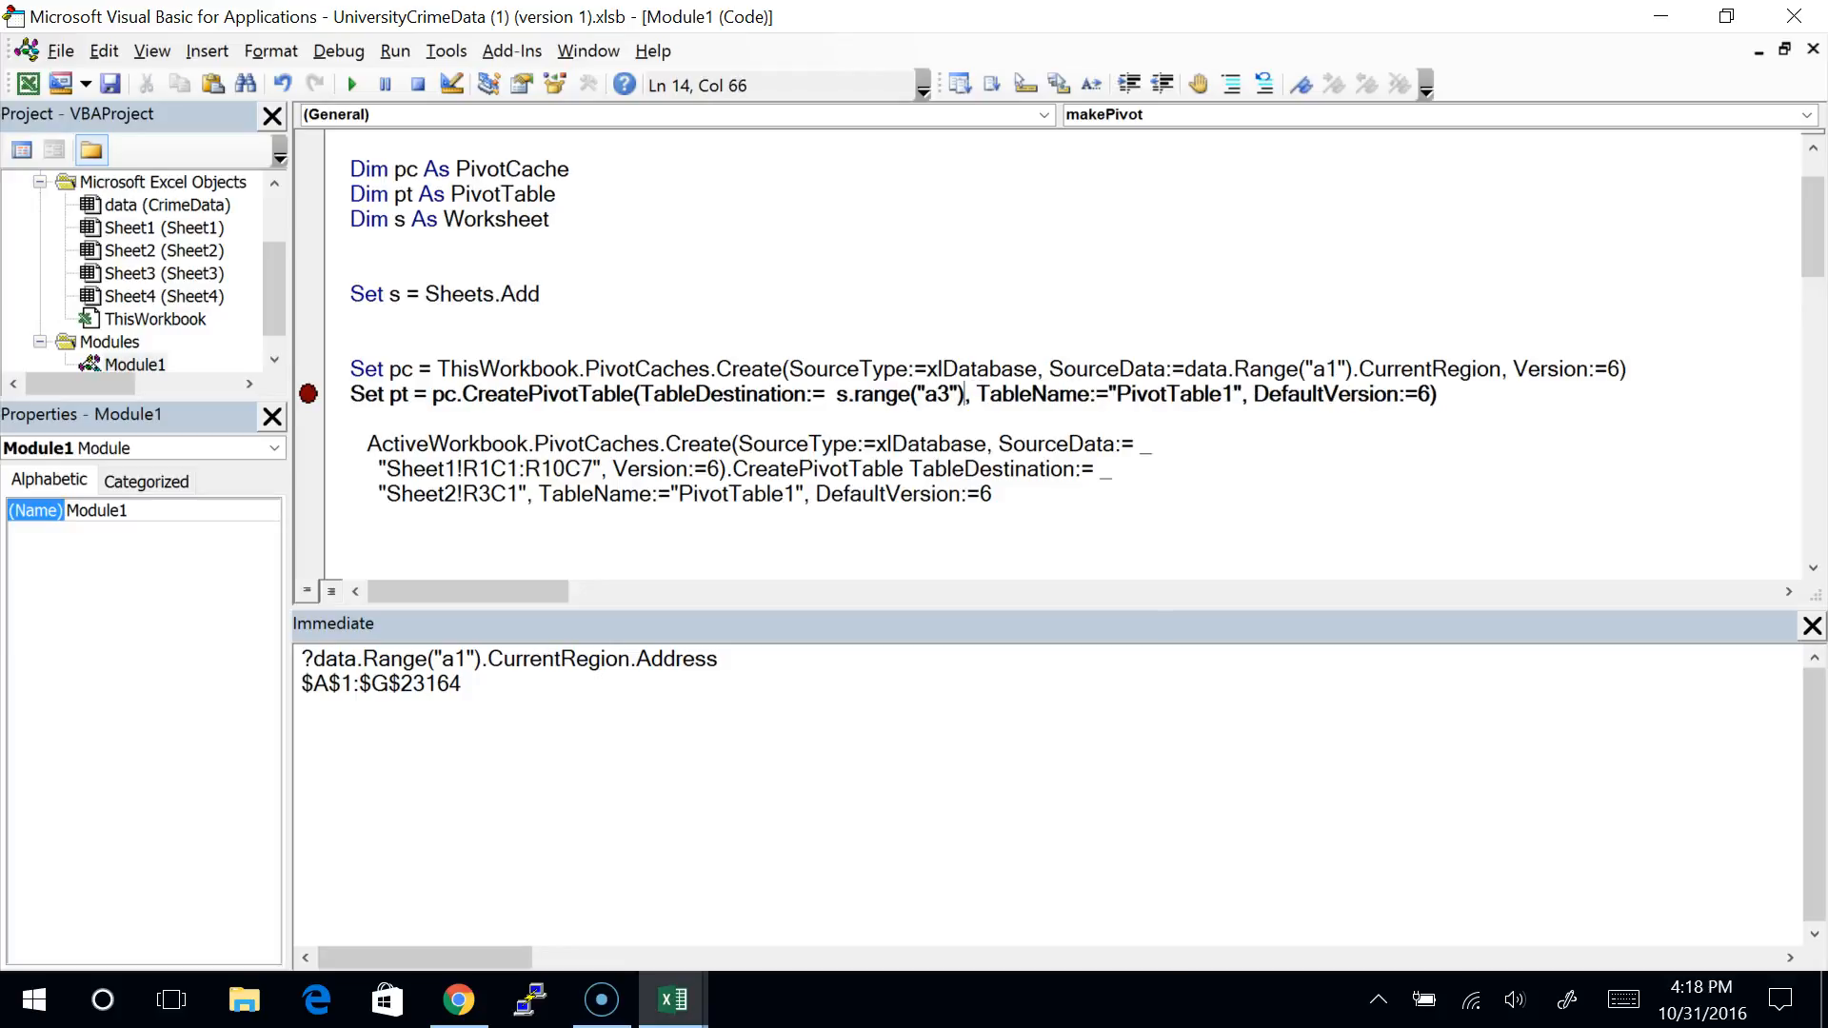
Step: Change the TableName argument in the Set pt statement to "CrimePivotTable"
{"action": "key", "text": "Right"}
{"action": "key", "text": "Right"}
{"action": "key", "text": "Right"}
{"action": "key", "text": "Right"}
{"action": "key", "text": "Right"}
{"action": "key", "text": "Right"}
{"action": "key", "text": "Right"}
{"action": "key", "text": "Right"}
{"action": "key", "text": "Right"}
{"action": "key", "text": "Right"}
{"action": "key", "text": "Right"}
{"action": "key", "text": "Right"}
{"action": "key", "text": "Right"}
{"action": "key", "text": "Right"}
{"action": "key", "text": "Right"}
{"action": "key", "text": "Right"}
{"action": "key", "text": "Right"}
{"action": "key", "text": "Right"}
{"action": "key", "text": "Right"}
{"action": "key", "text": "Left"}
{"action": "key", "text": "Left"}
{"action": "key", "text": "Left"}
{"action": "key", "text": "Left"}
{"action": "key", "text": "Left"}
{"action": "type", "text": "Cri"}
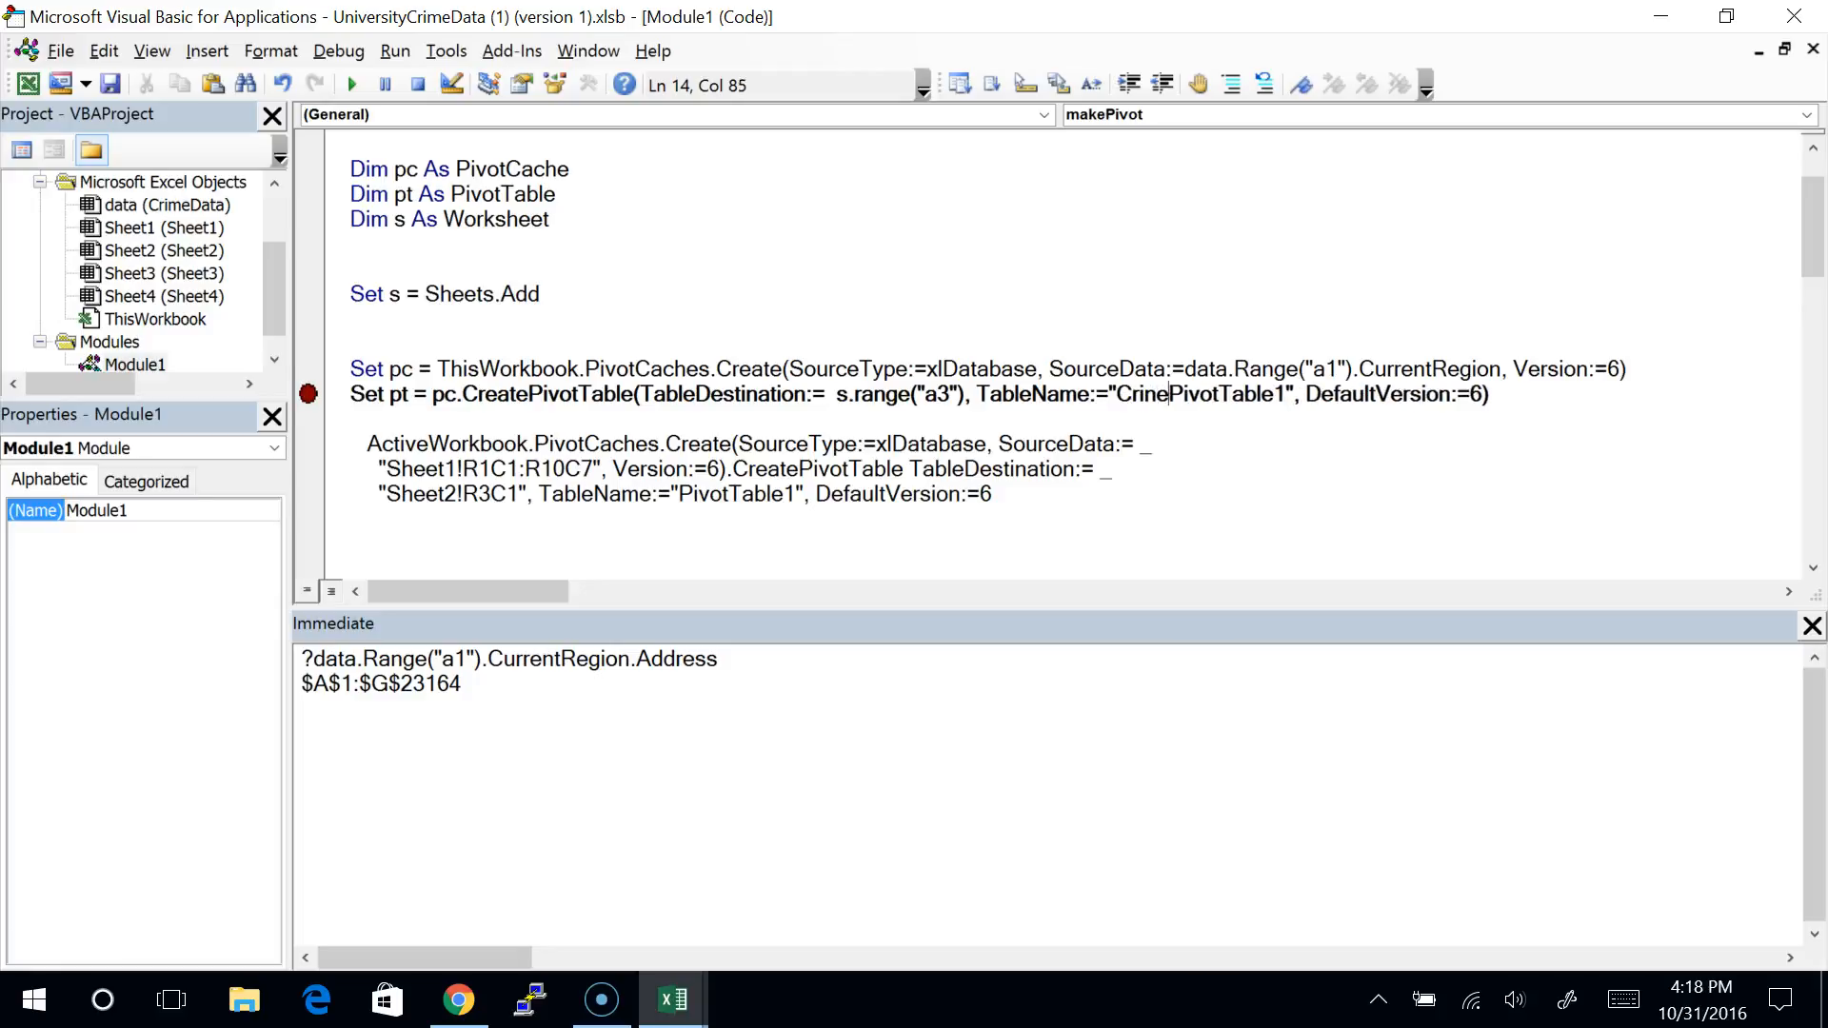
{"action": "type", "text": "me"}
{"action": "key", "text": "Right"}
{"action": "key", "text": "Right"}
{"action": "key", "text": "Right"}
{"action": "key", "text": "Right"}
{"action": "key", "text": "Right"}
{"action": "key", "text": "Right"}
{"action": "key", "text": "Right"}
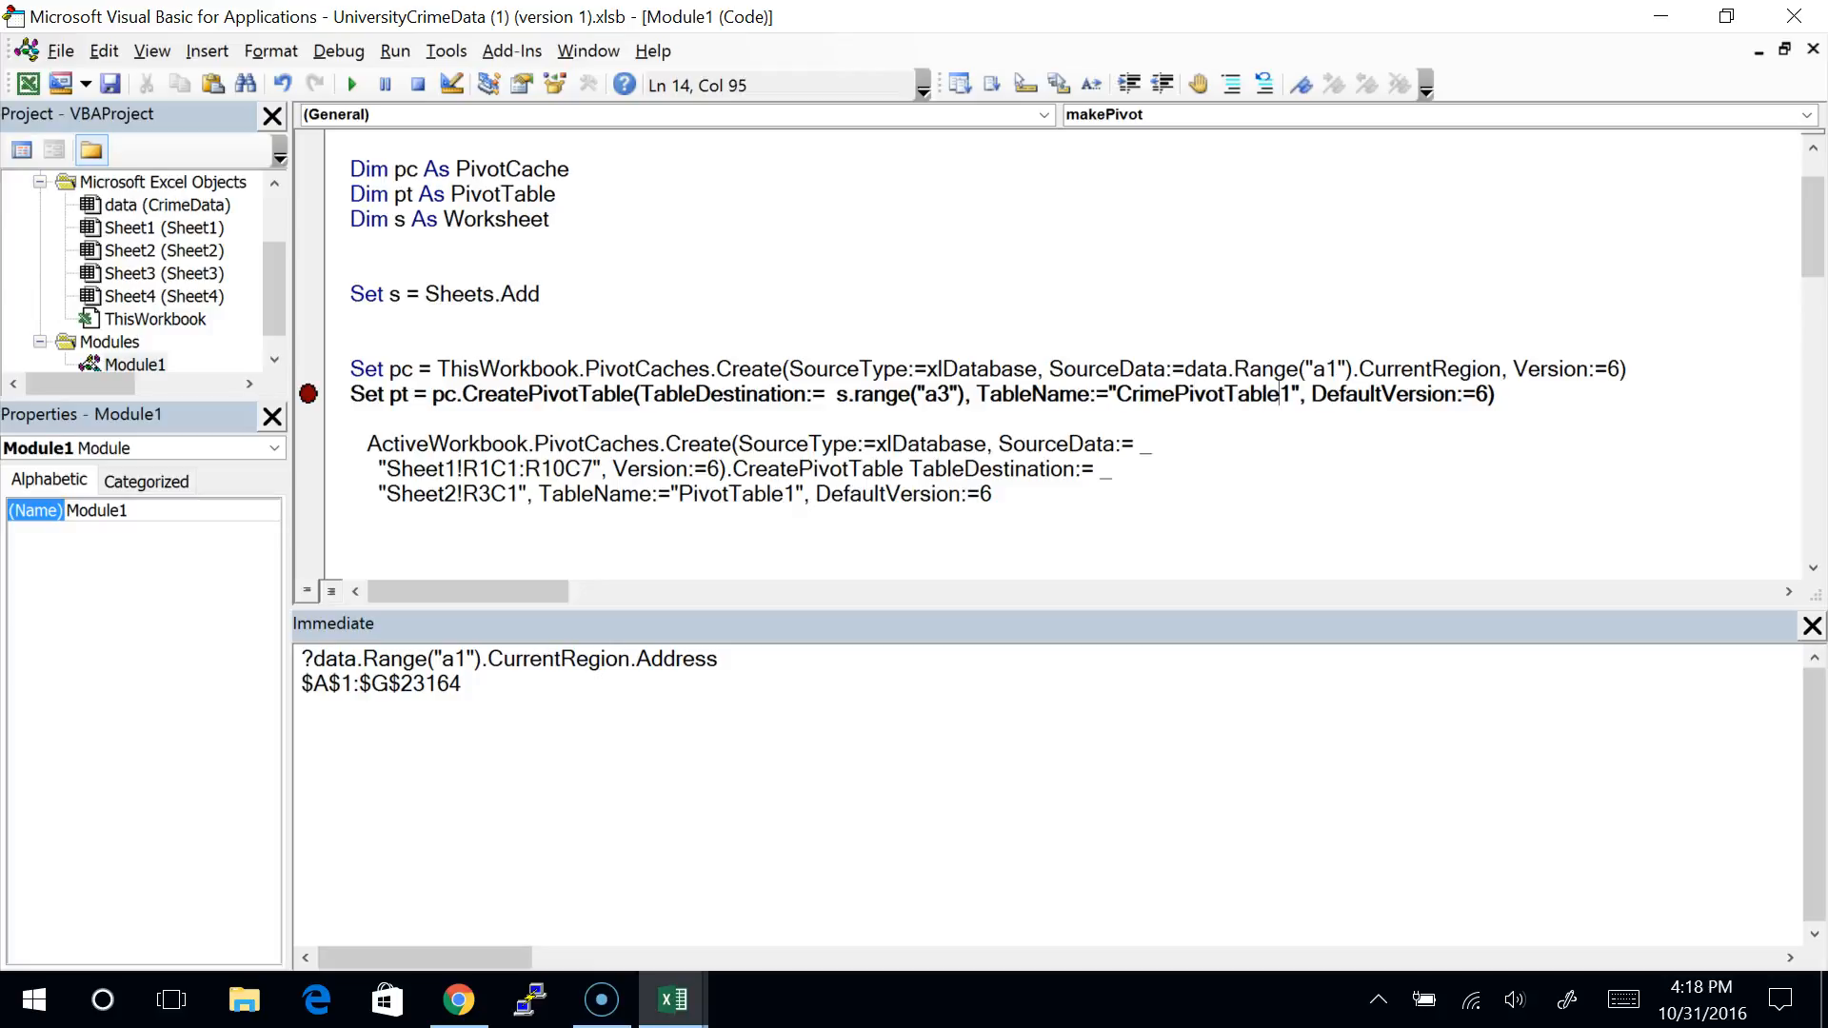
{"action": "key", "text": "Delete"}
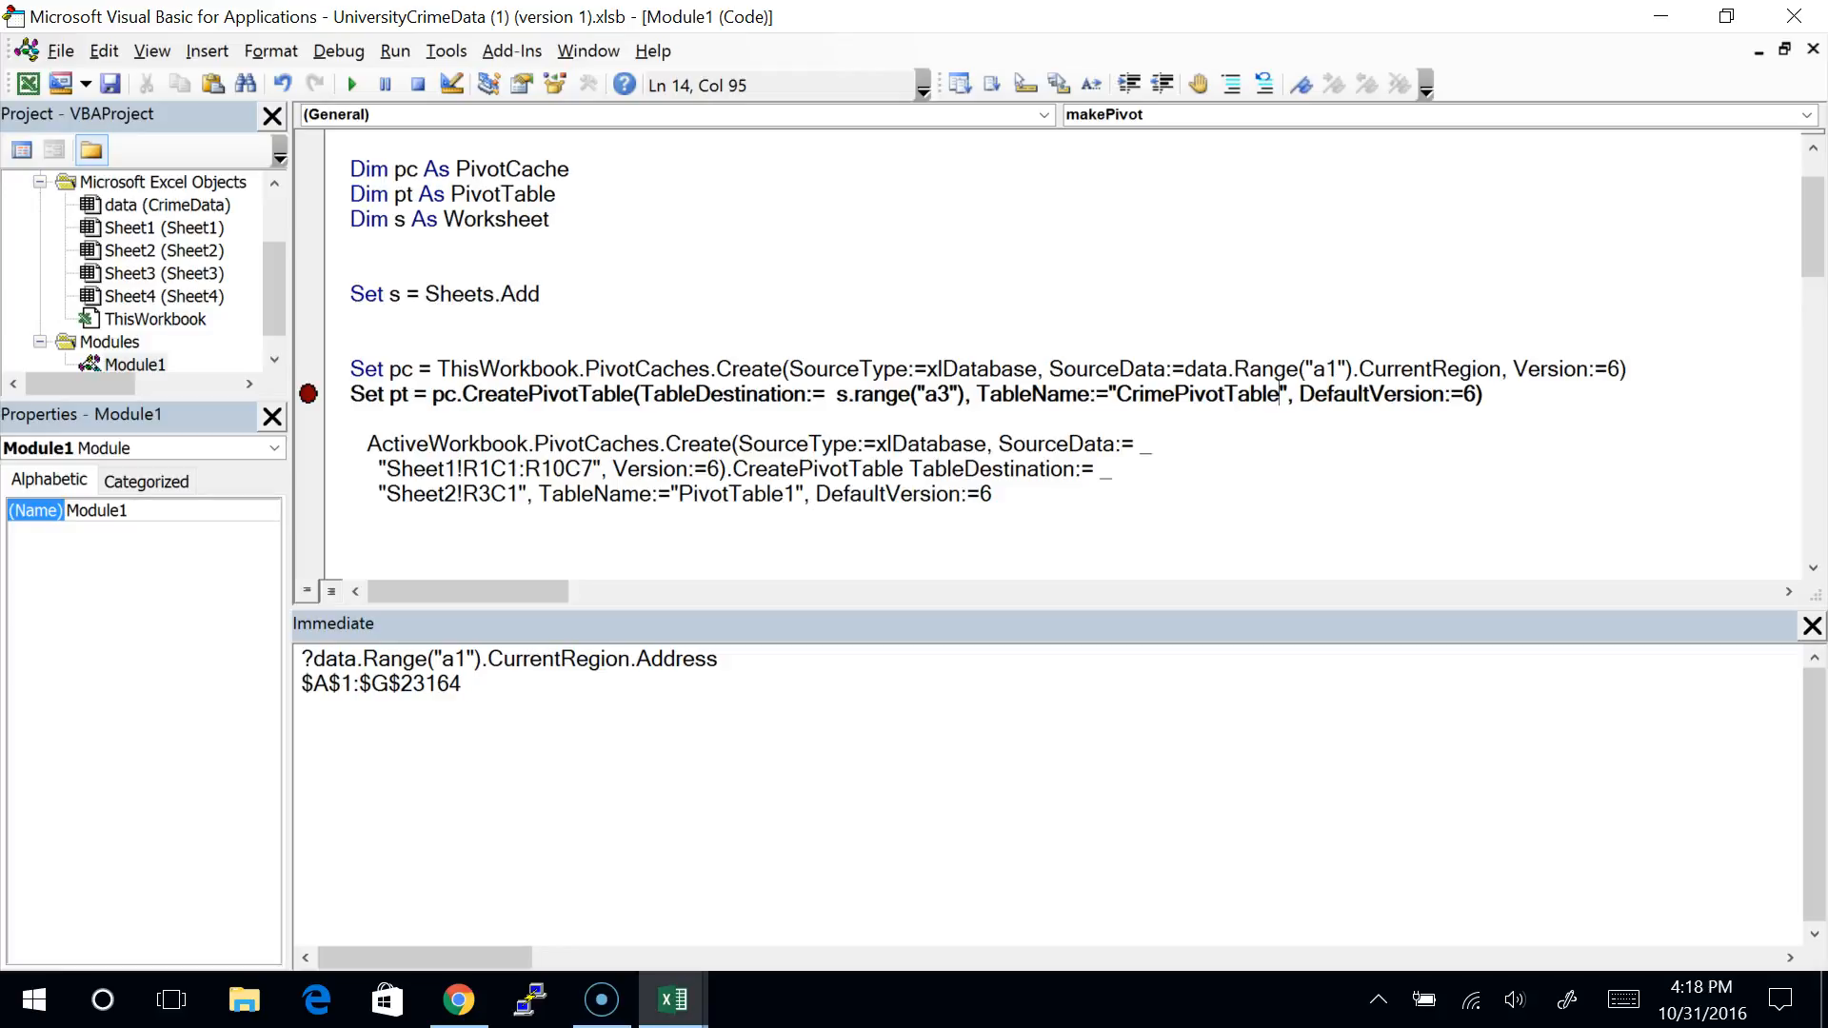
{"action": "left_click", "coordinate": [799, 419]}
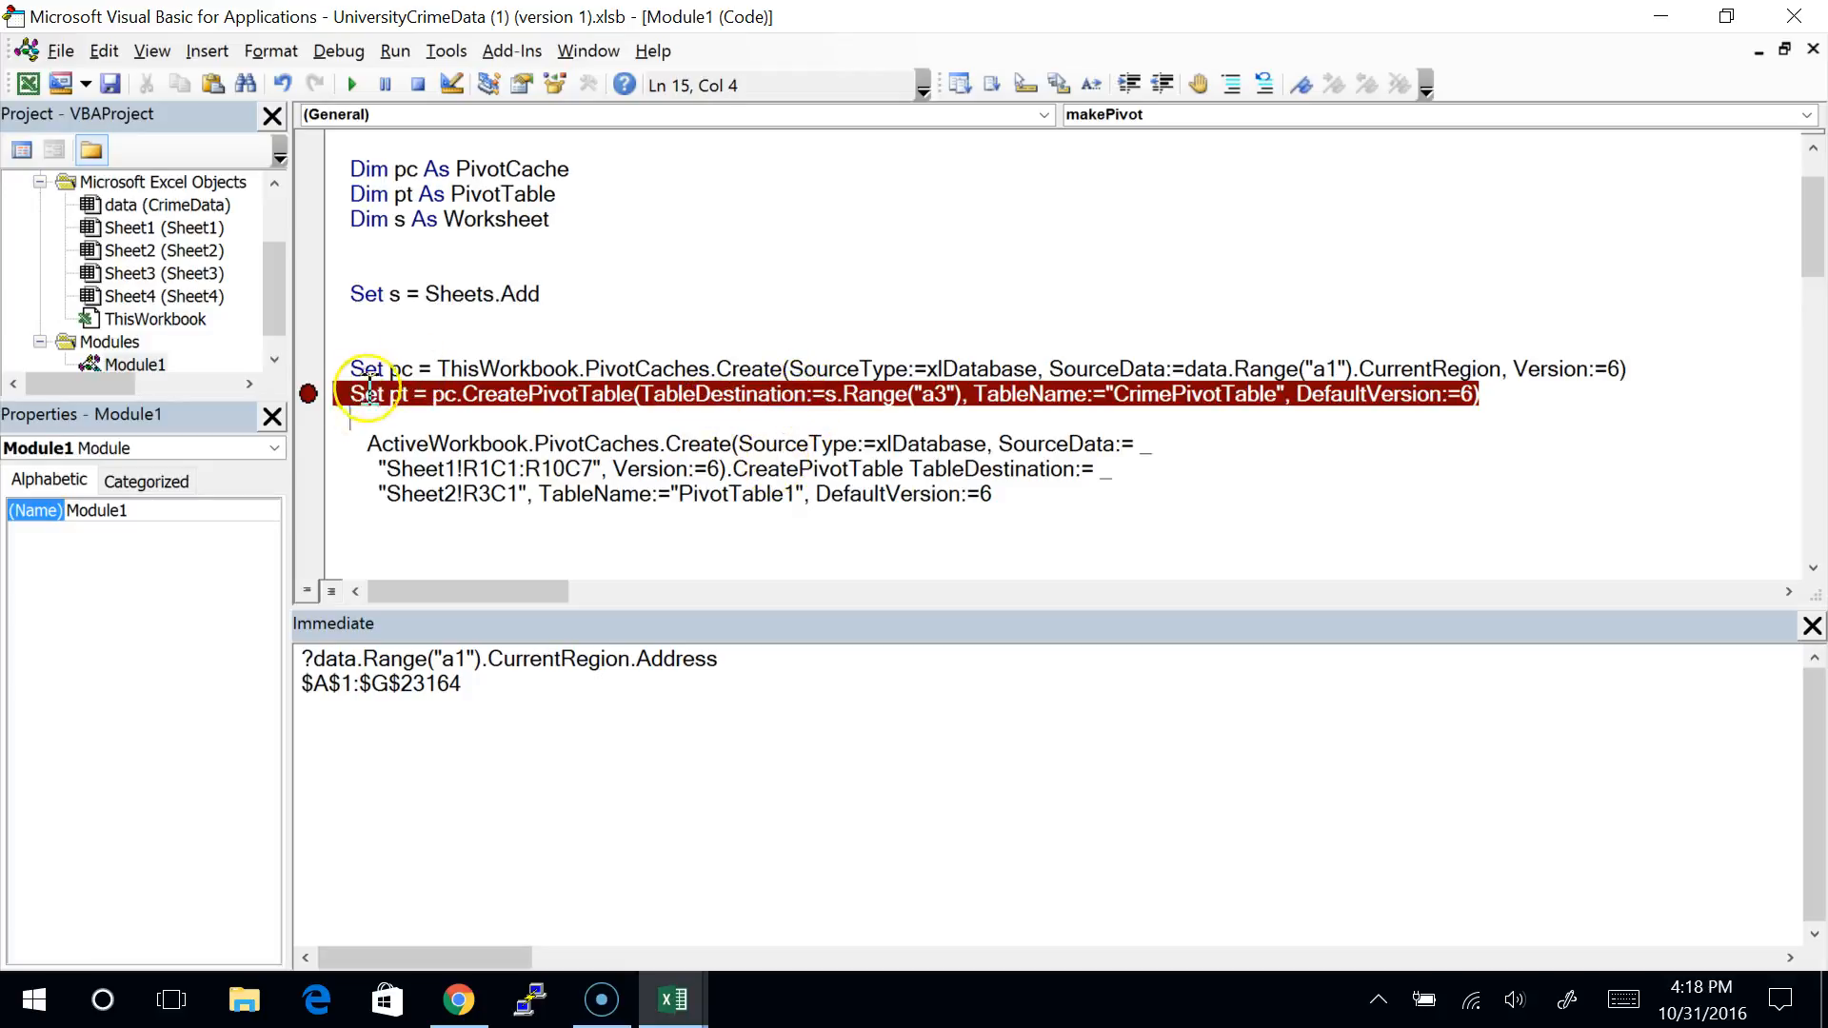
Step: Remove the breakpoint from the Set pt statement and review the two Set lines against the recorded code
{"action": "left_click", "coordinate": [308, 393]}
{"action": "left_click_drag", "start_coordinate": [321, 369], "coordinate": [327, 410]}
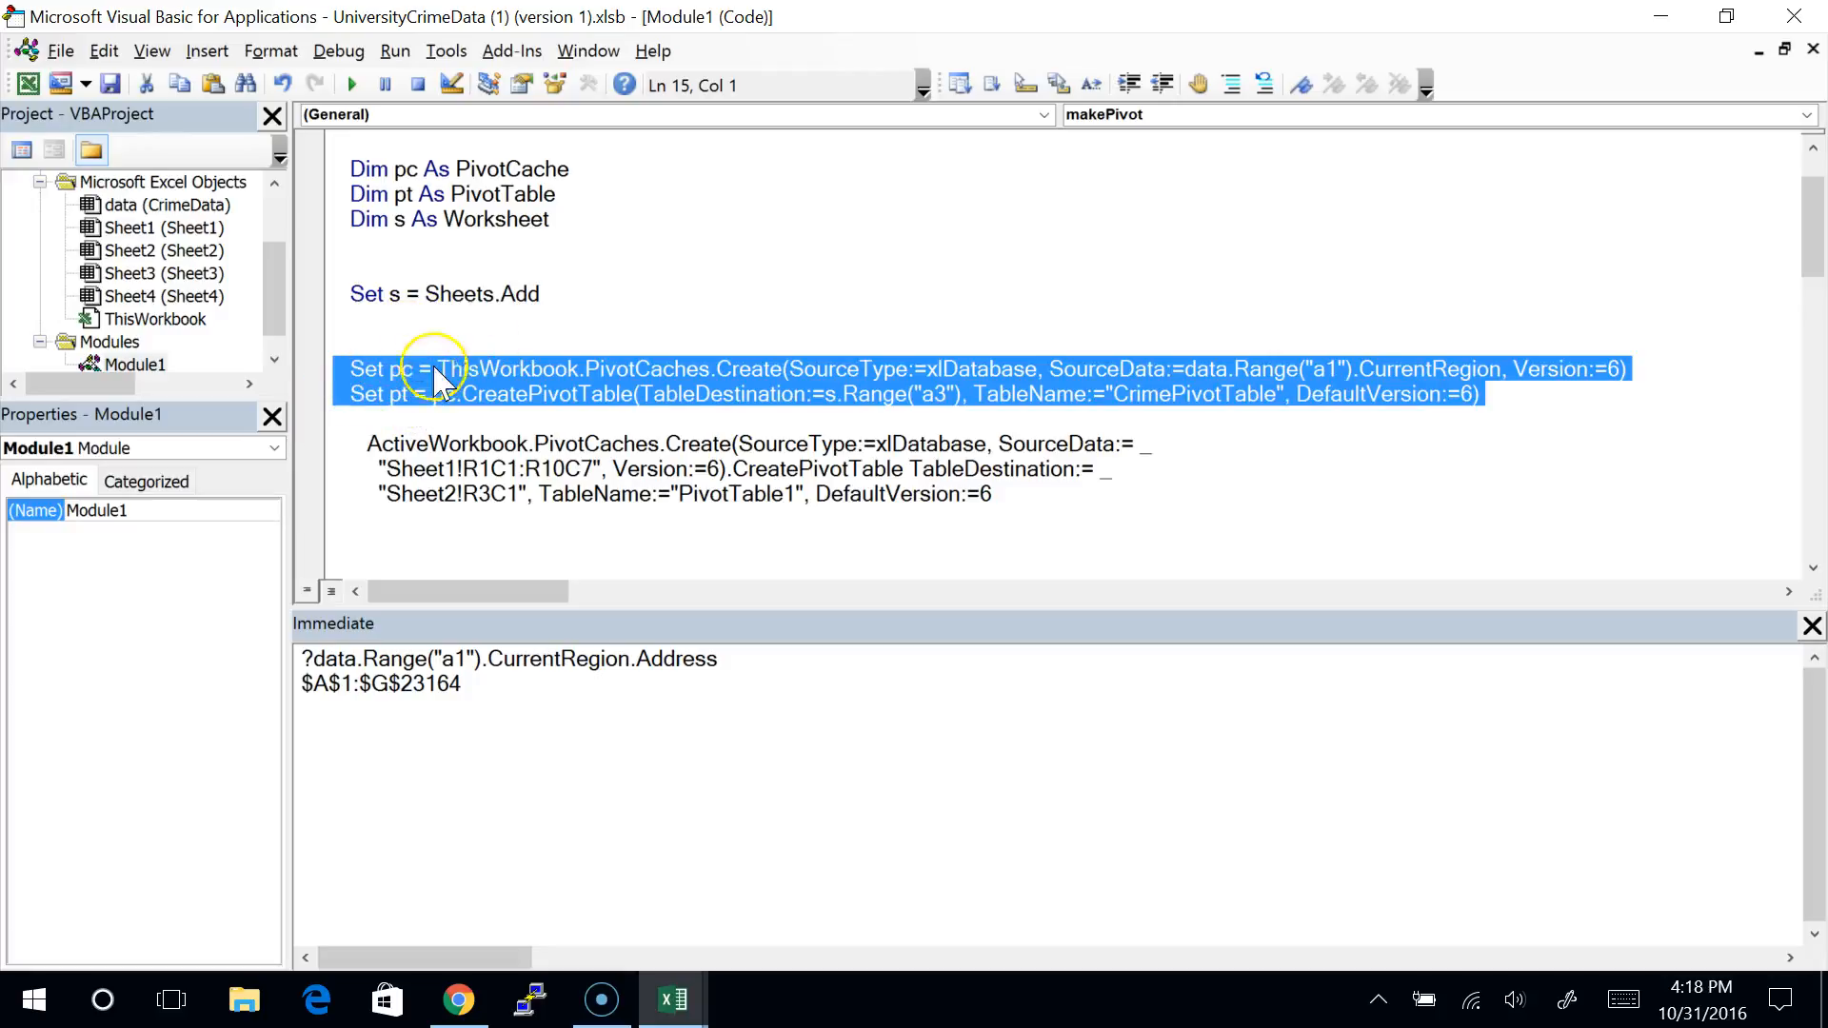
{"action": "left_click", "coordinate": [431, 444]}
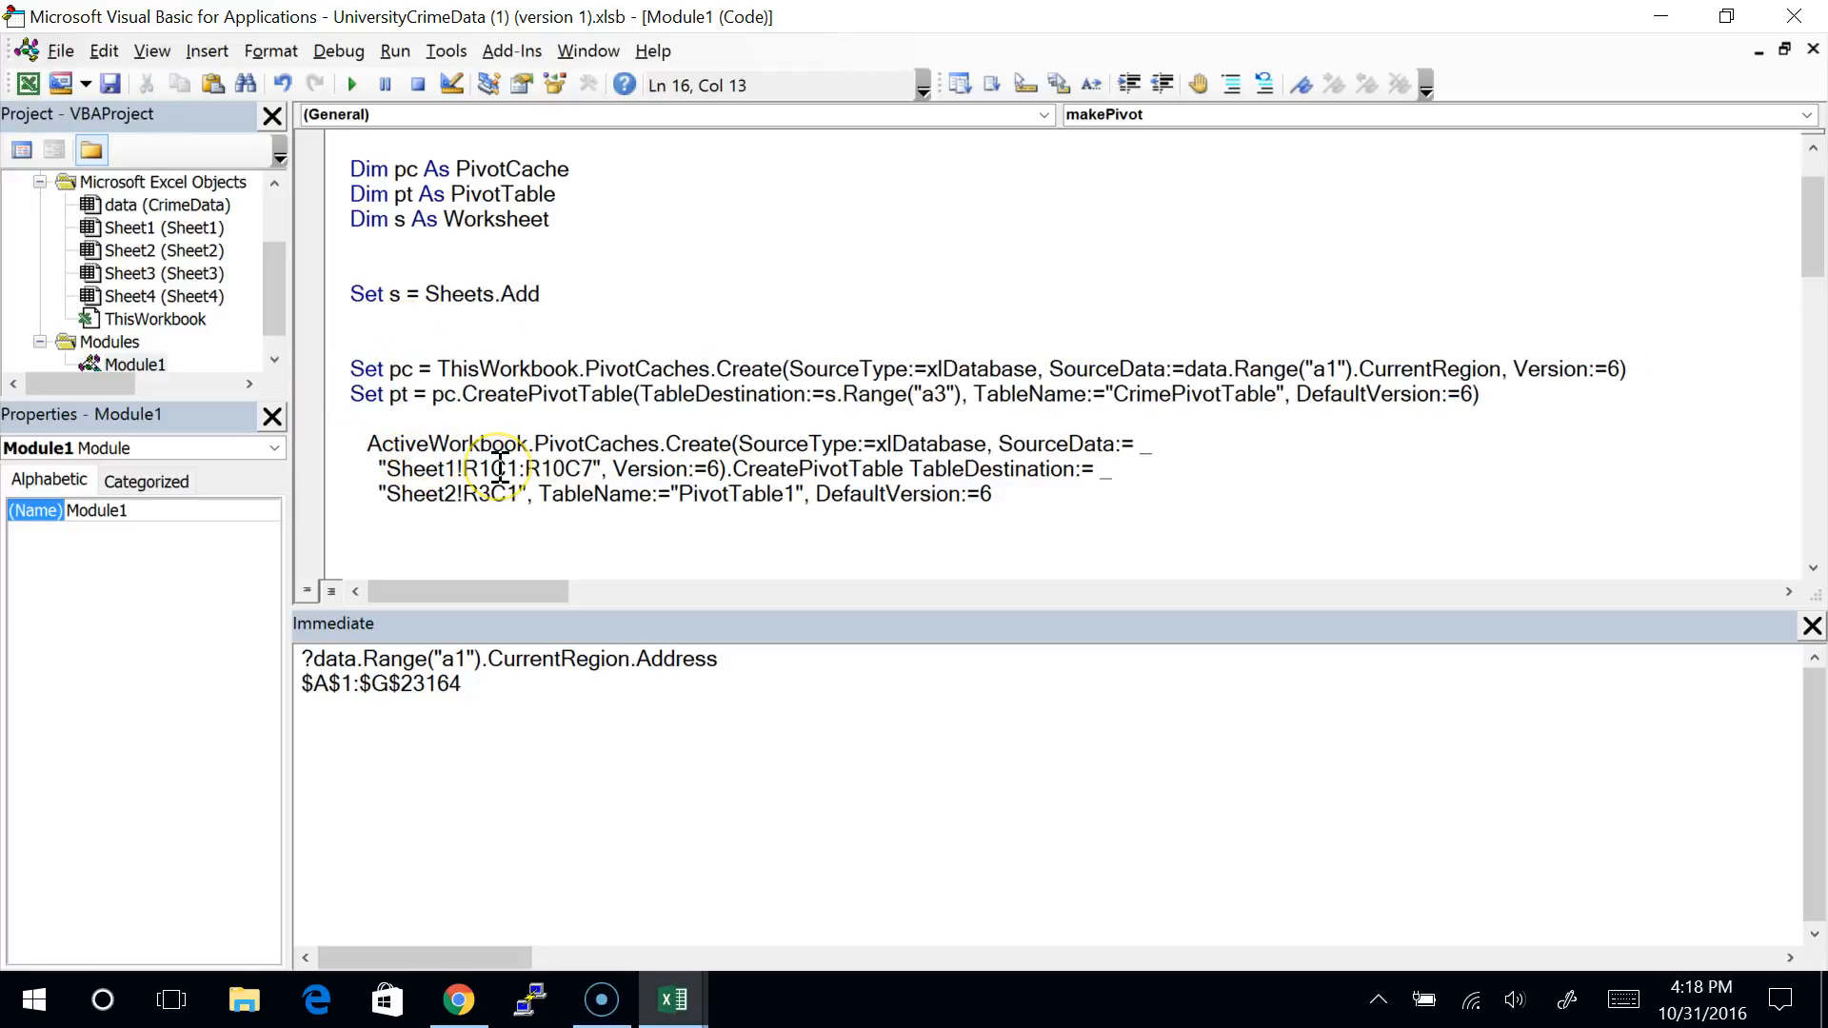
Step: Delete the recorded ActiveWorkbook.PivotCaches.Create statement and two surplus blank lines below the Set pt statement
{"action": "key", "text": "Home"}
{"action": "key", "text": "shift+Down"}
{"action": "key", "text": "shift+Down"}
{"action": "key", "text": "shift+Down"}
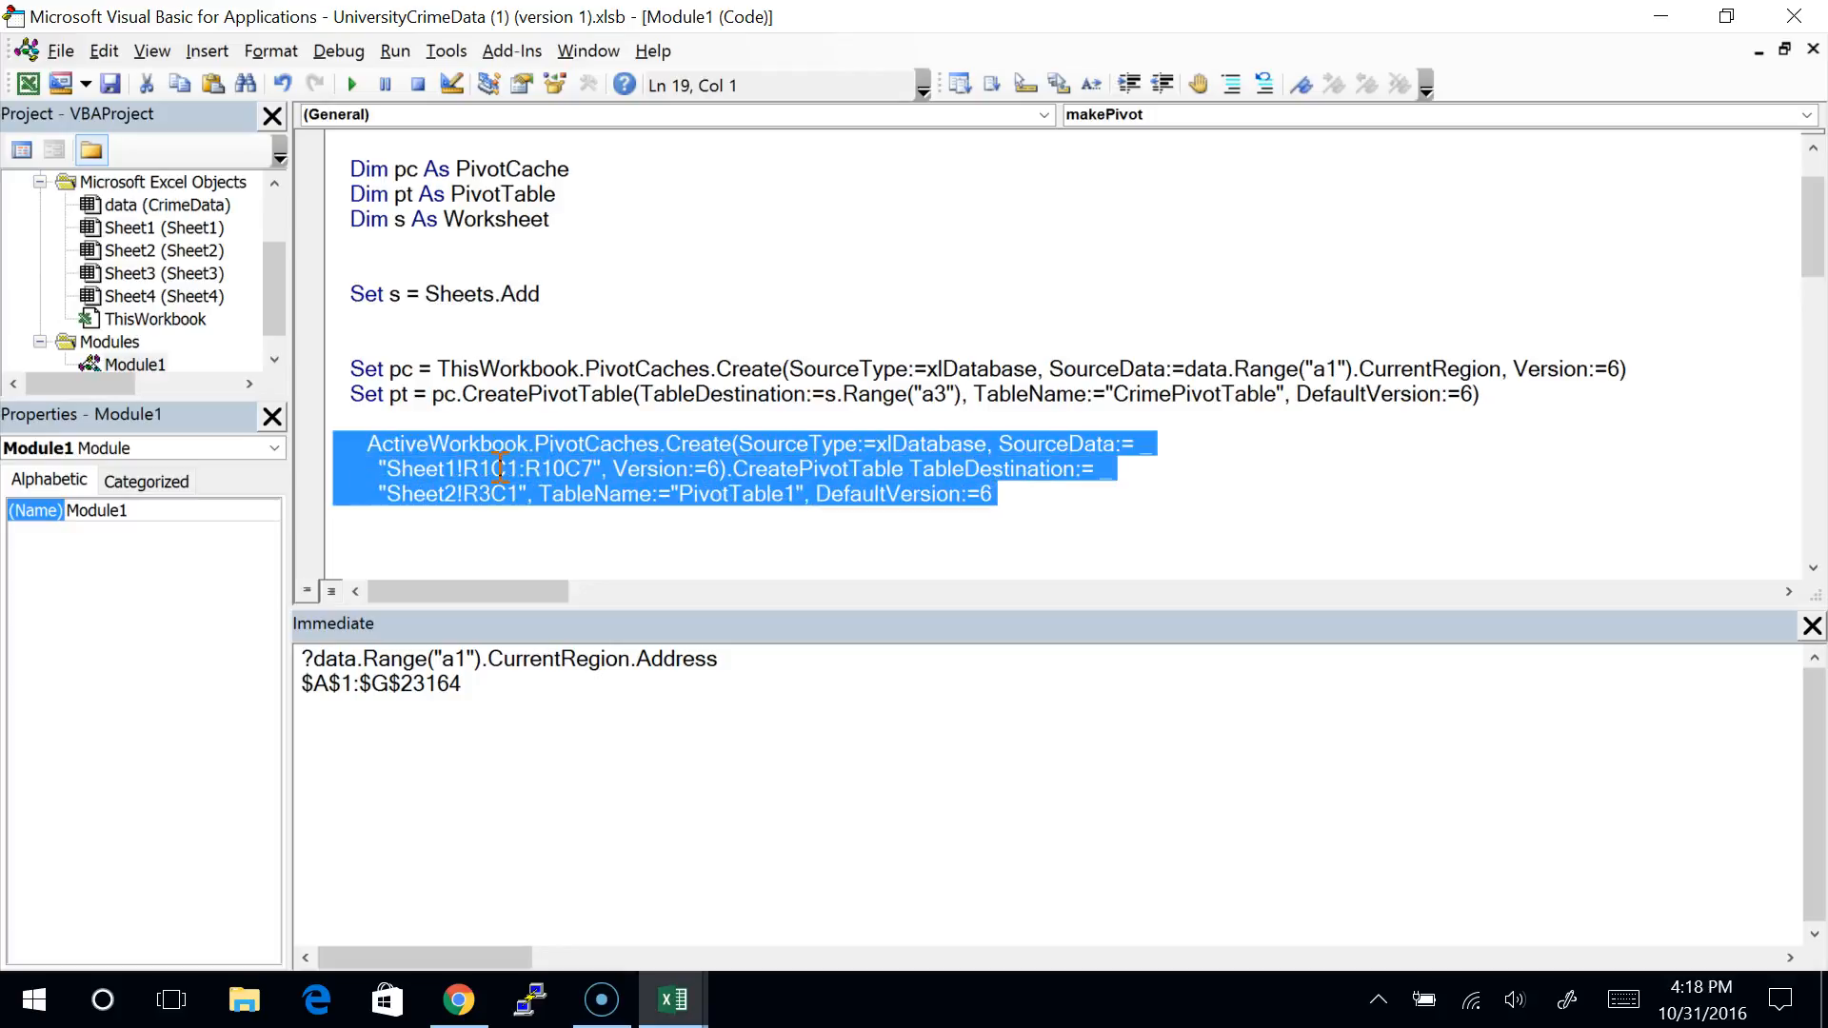
{"action": "key", "text": "Delete"}
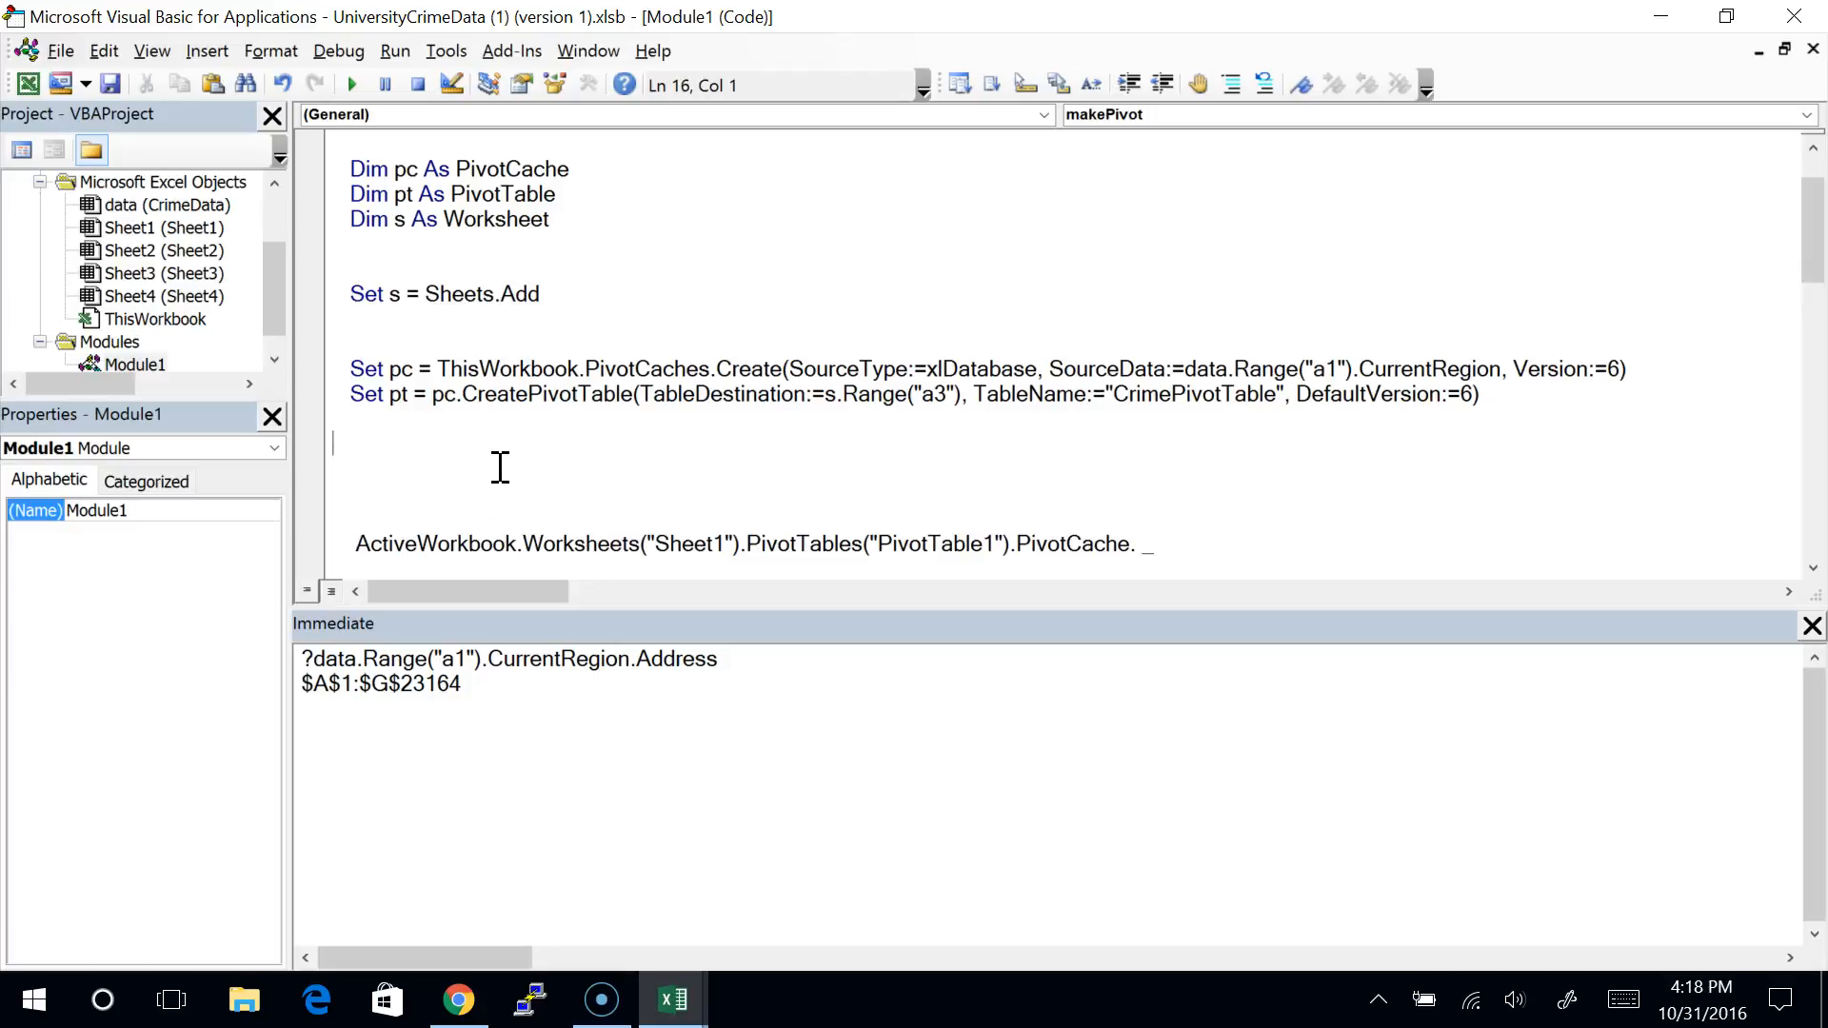
{"action": "key", "text": "Delete"}
{"action": "key", "text": "Delete"}
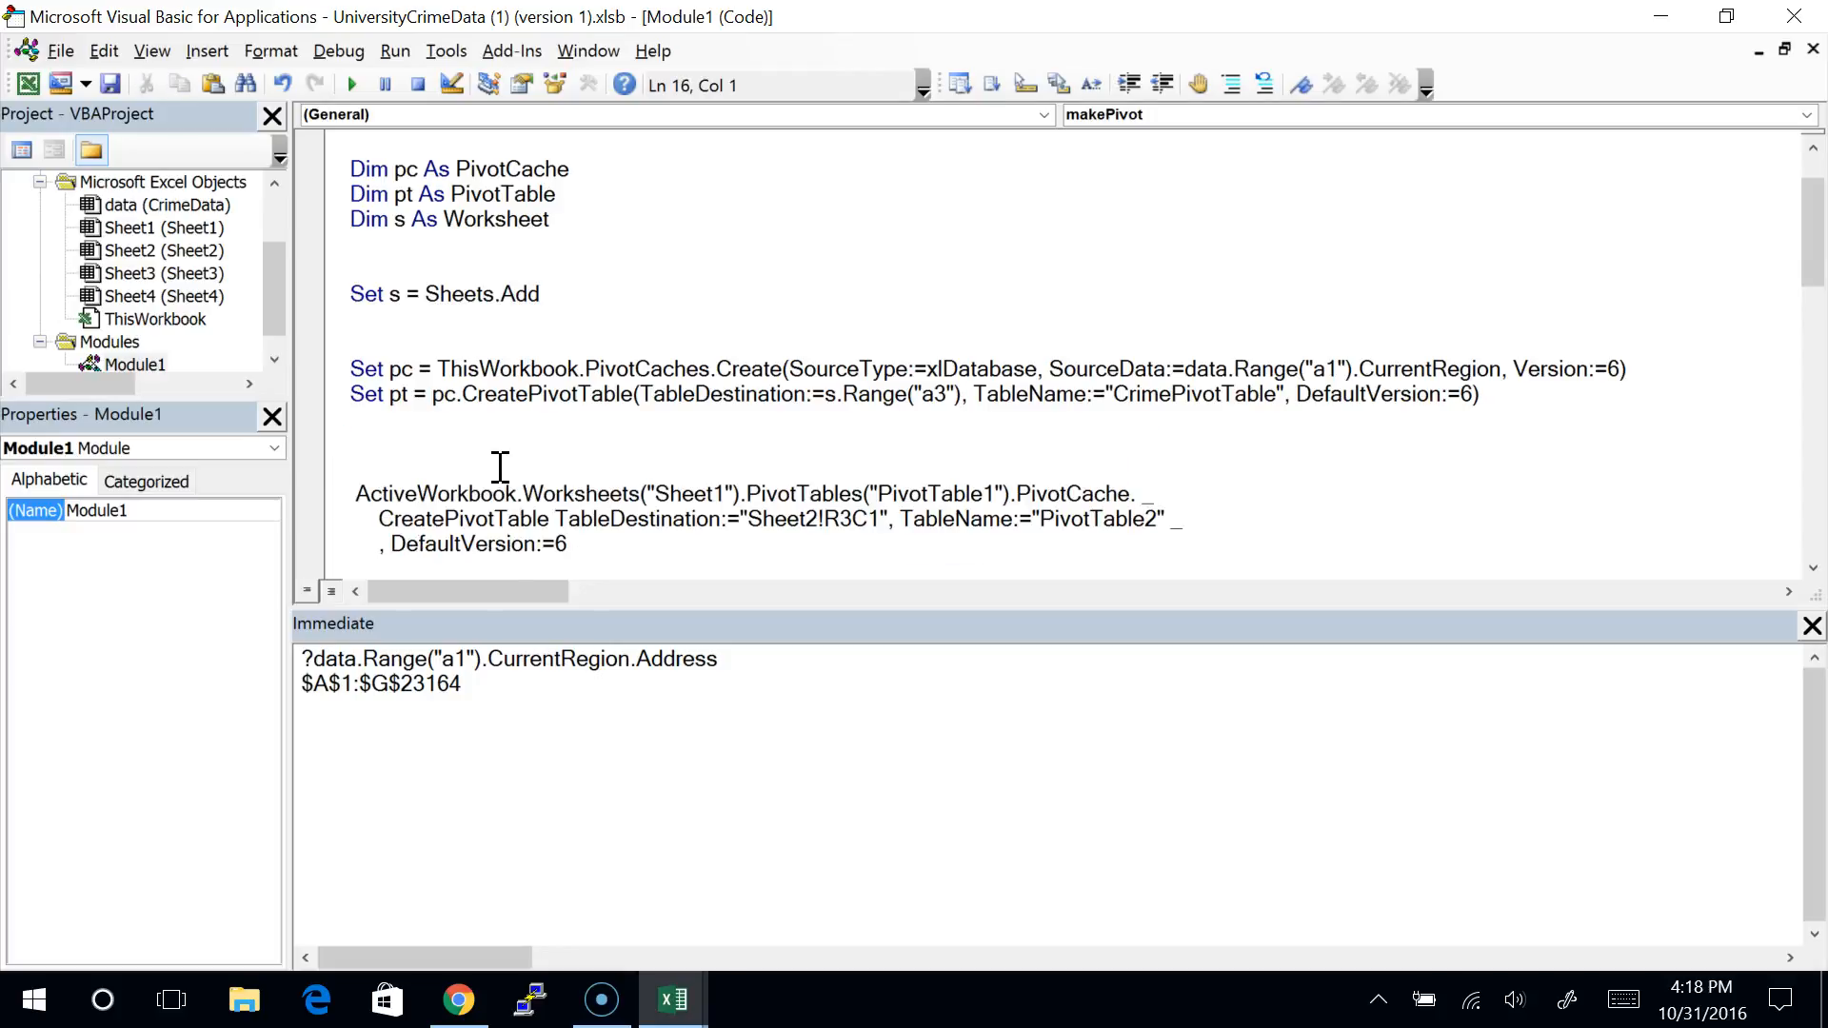
Step: Set a breakpoint on the recorded PivotTable2 creation statement and run makePivot up to it
{"action": "left_click", "coordinate": [309, 497]}
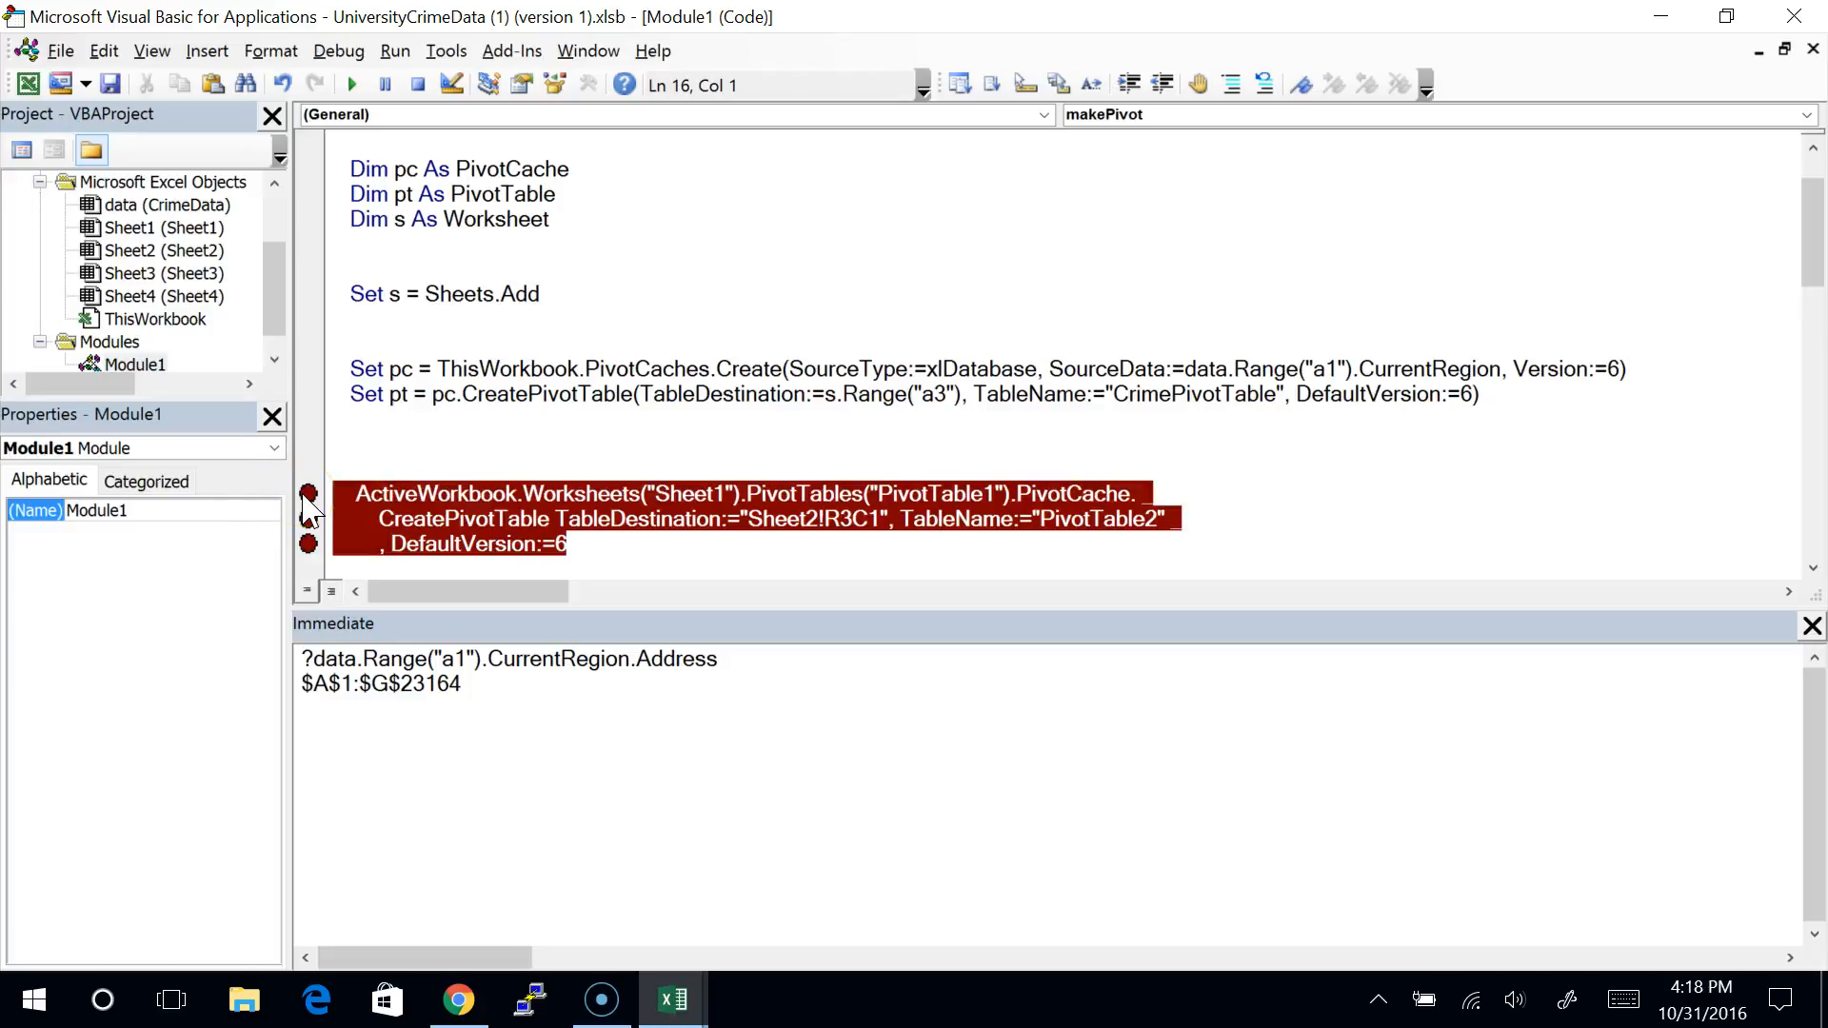
{"action": "scroll", "coordinate": [362, 493], "scroll_direction": "down", "scroll_amount": 2}
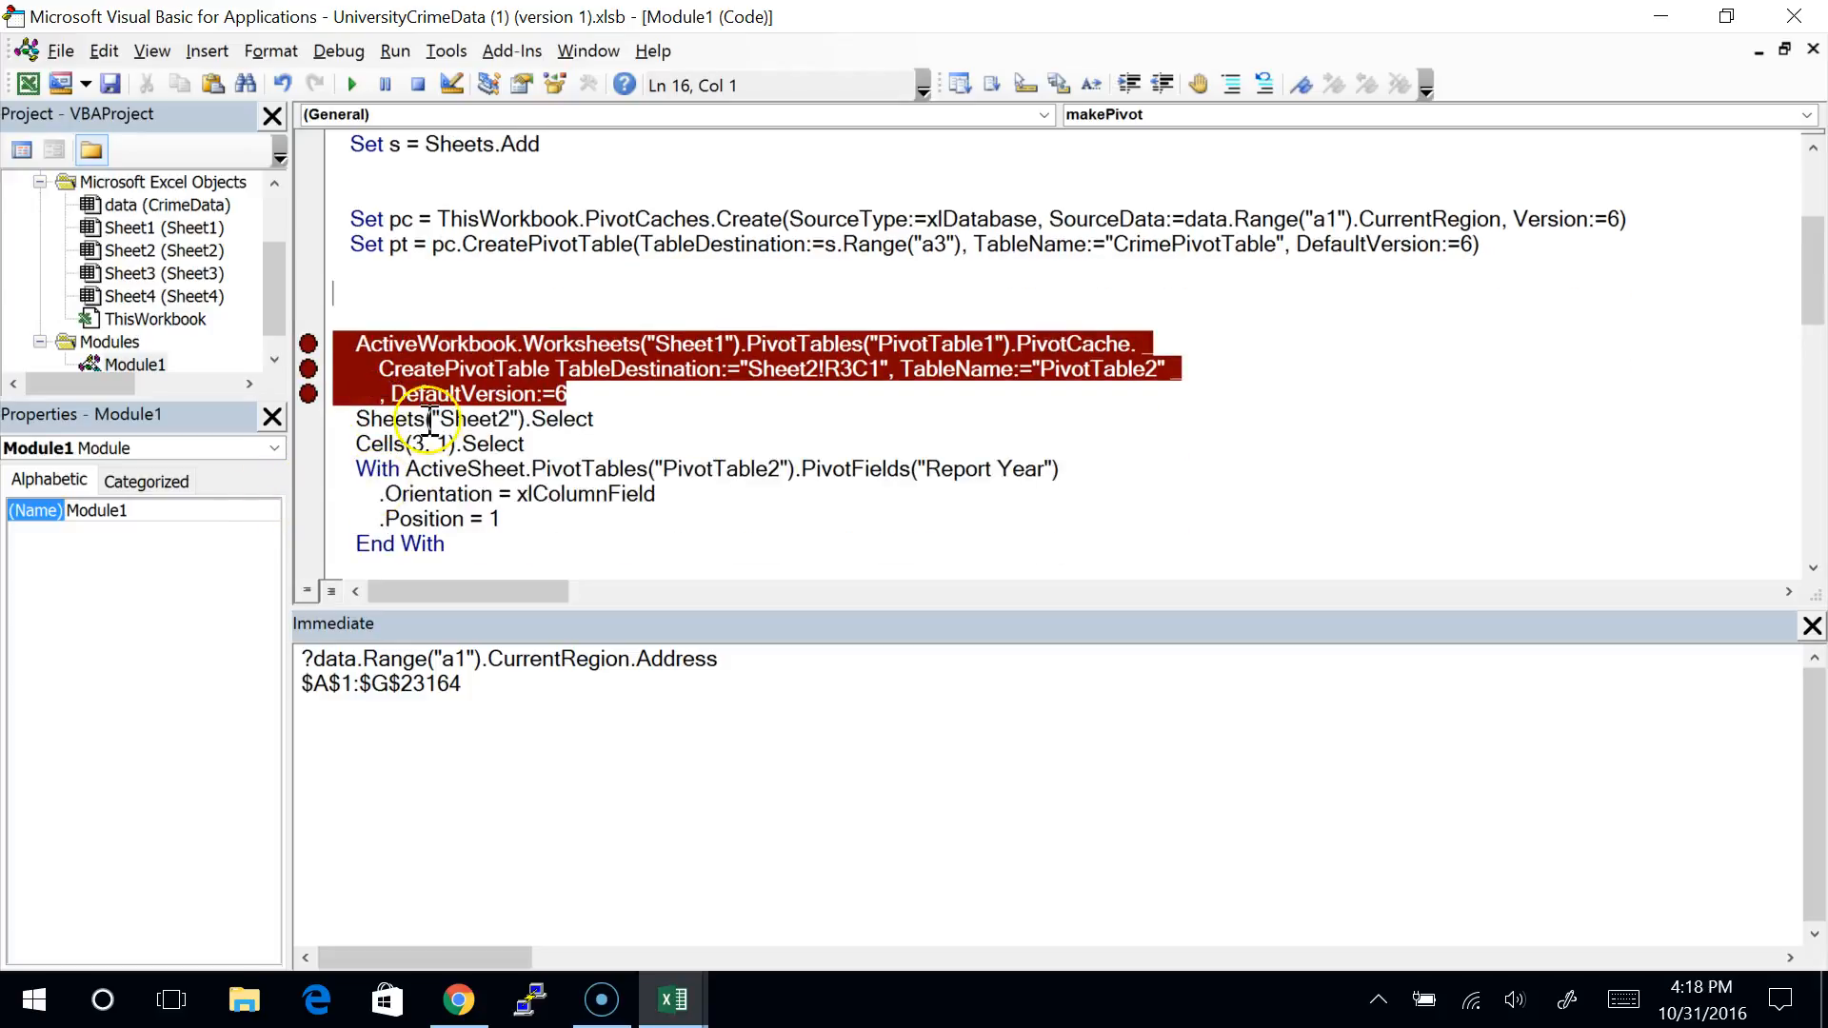
{"action": "left_click", "coordinate": [529, 299]}
{"action": "key", "text": "Tab"}
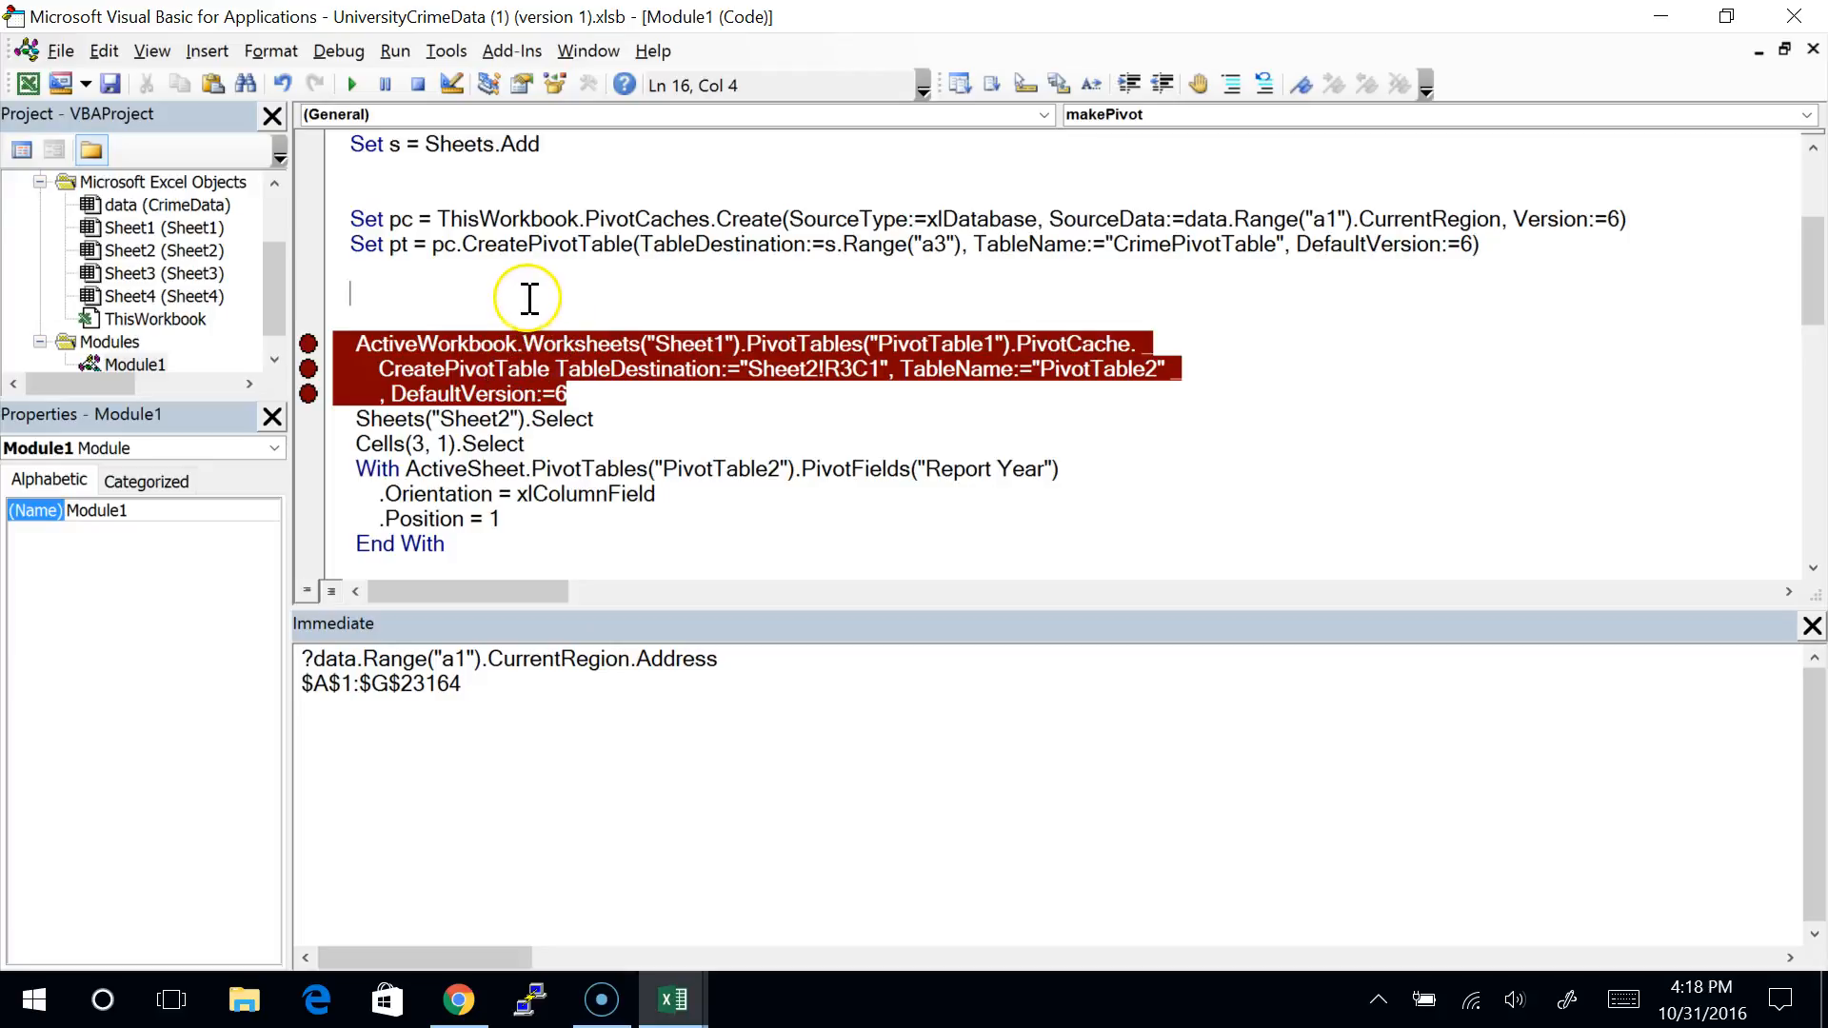
{"action": "left_click", "coordinate": [352, 85]}
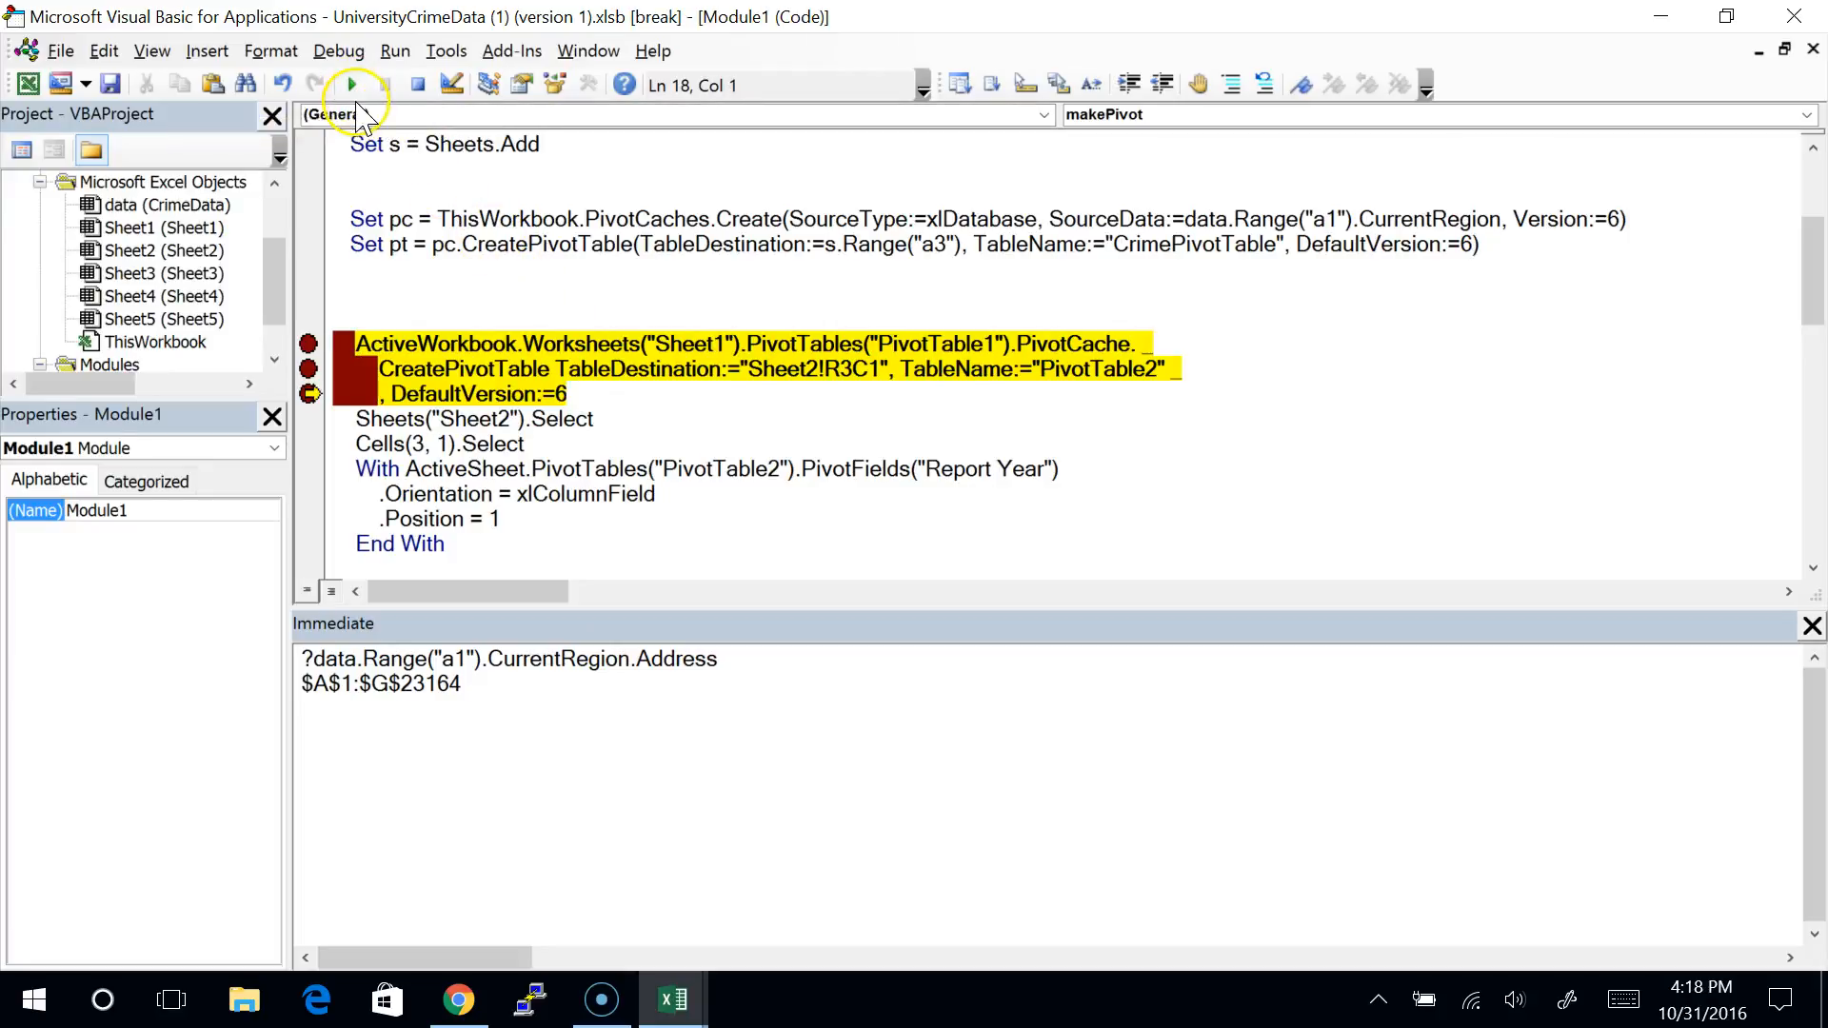
Step: Check the new CrimePivotTable and its field list in the workbook, return to the code, and stop execution
{"action": "key", "text": "alt+Tab"}
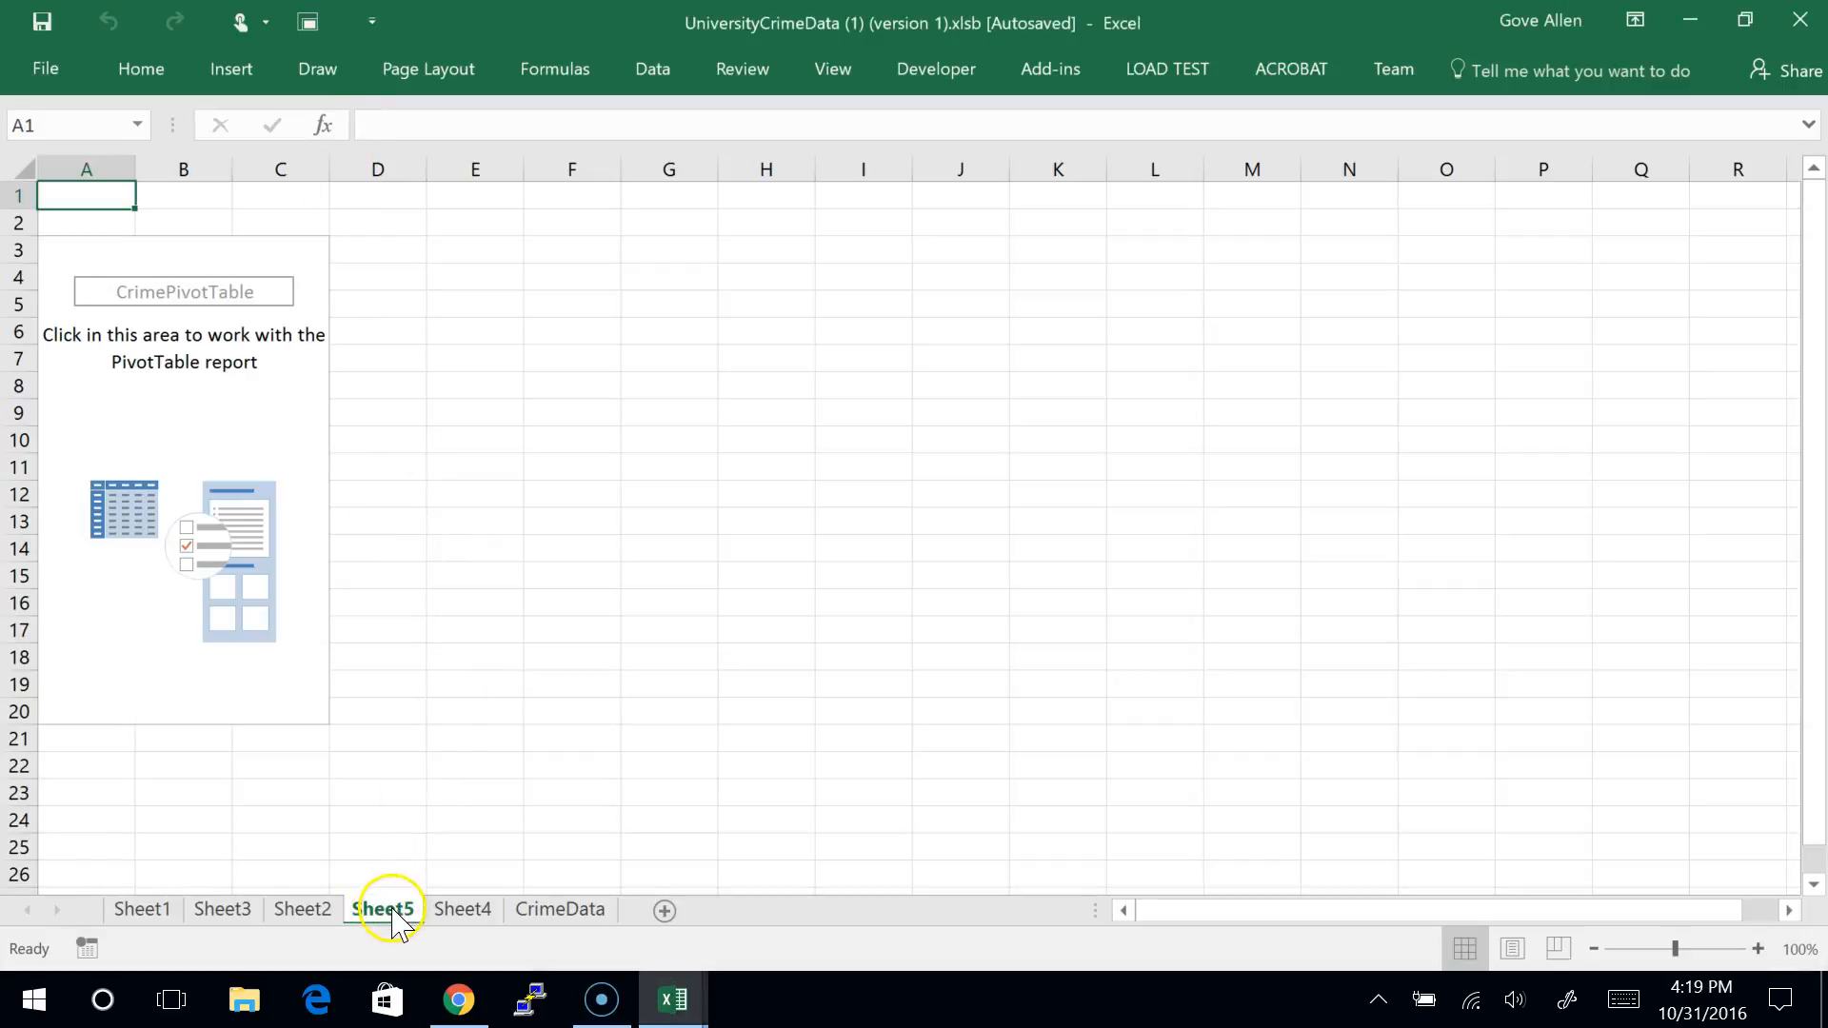
{"action": "left_click", "coordinate": [218, 433]}
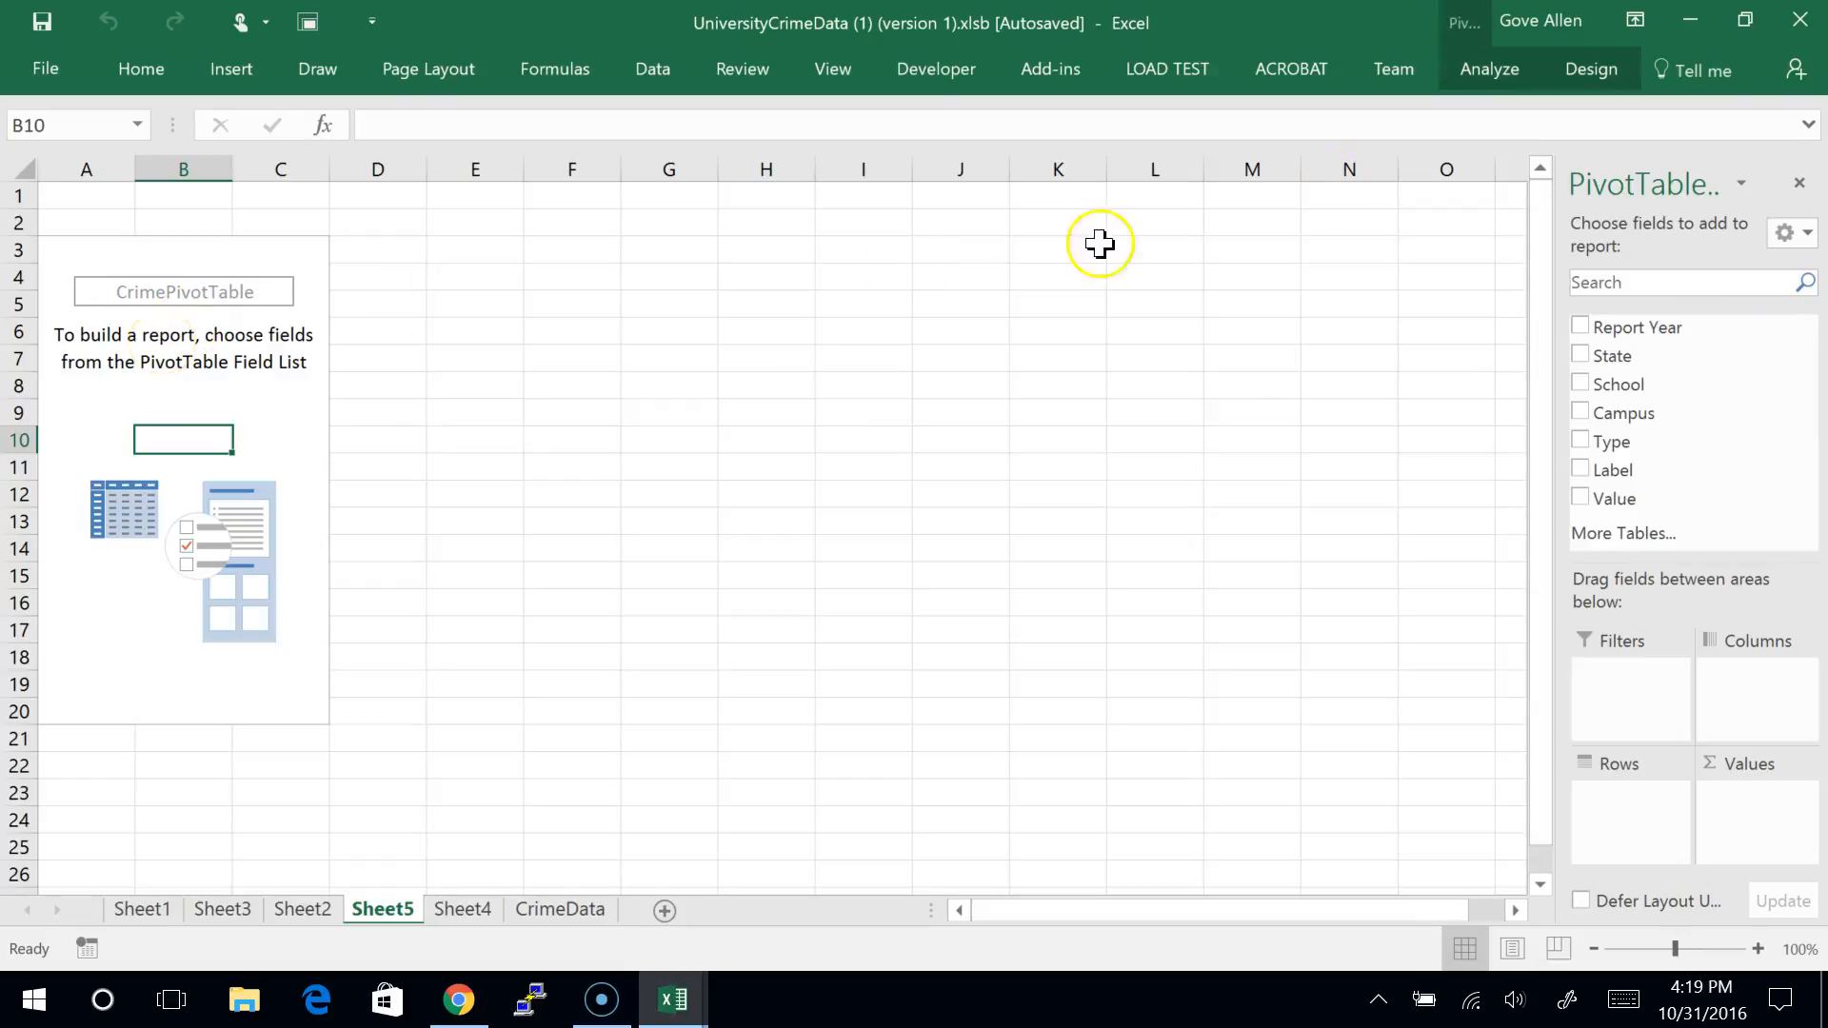
{"action": "key", "text": "alt+Tab"}
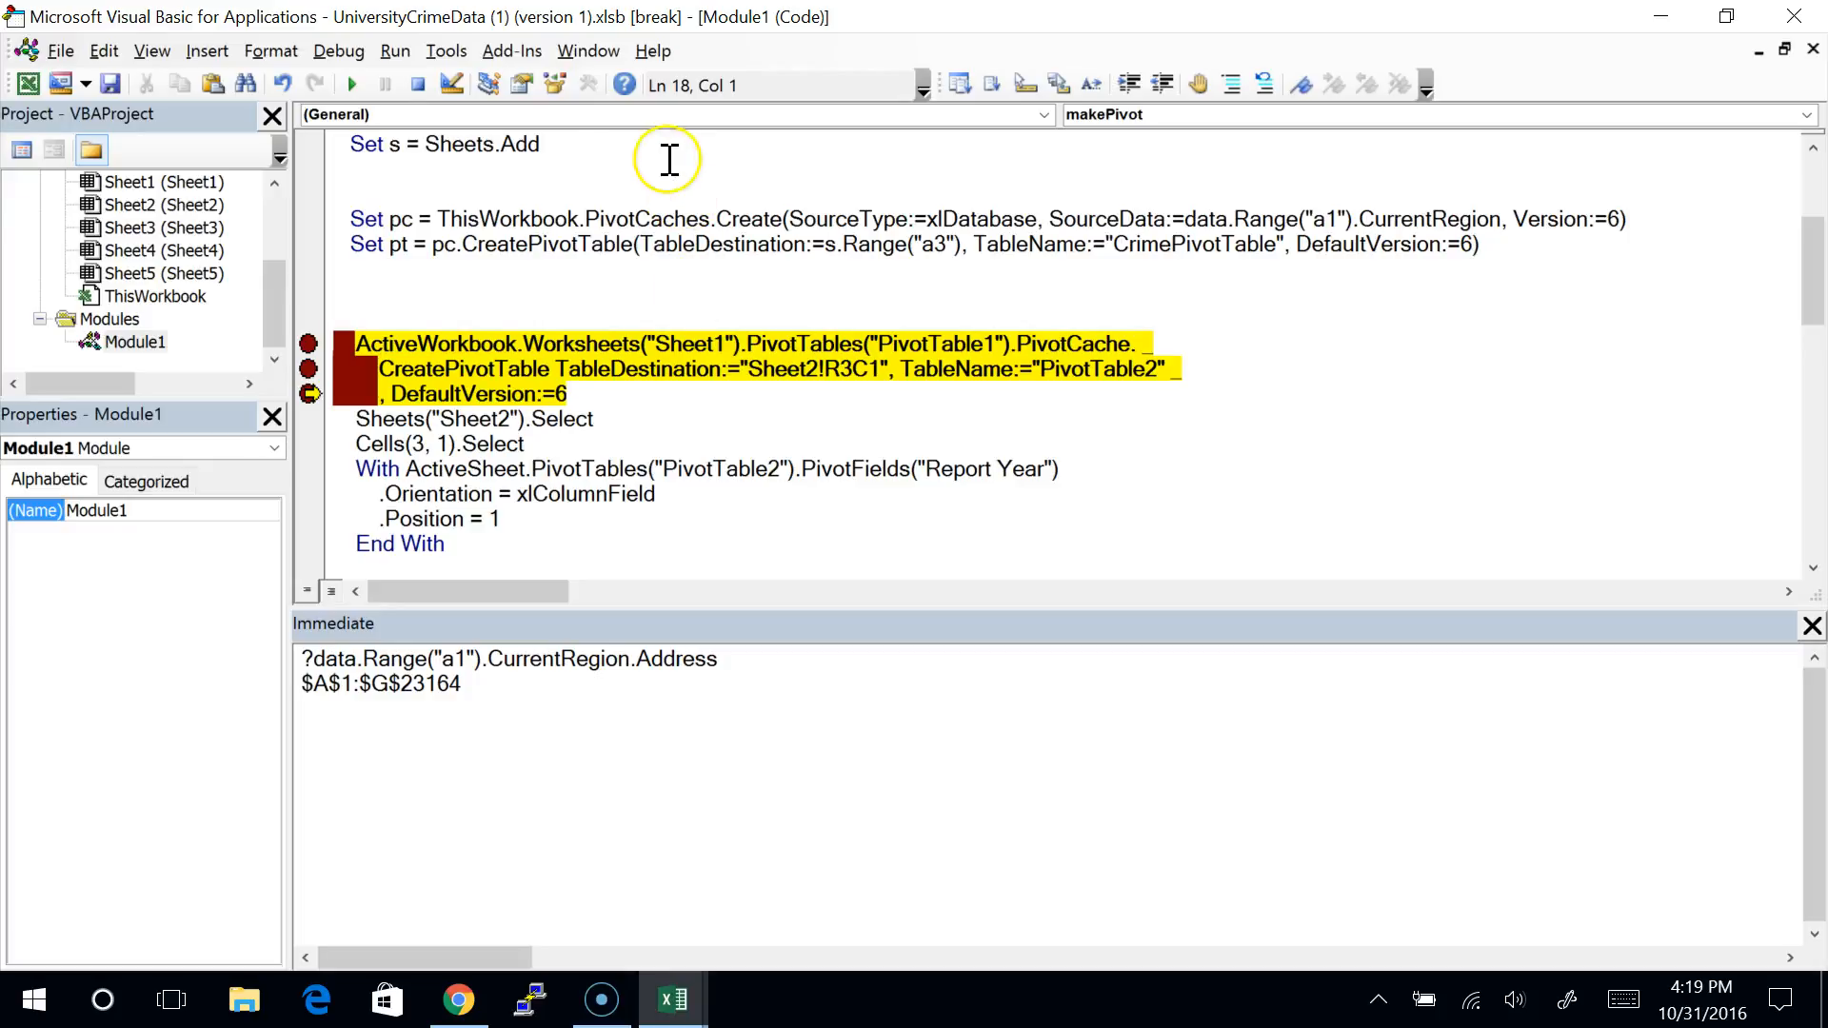
{"action": "left_click", "coordinate": [417, 85]}
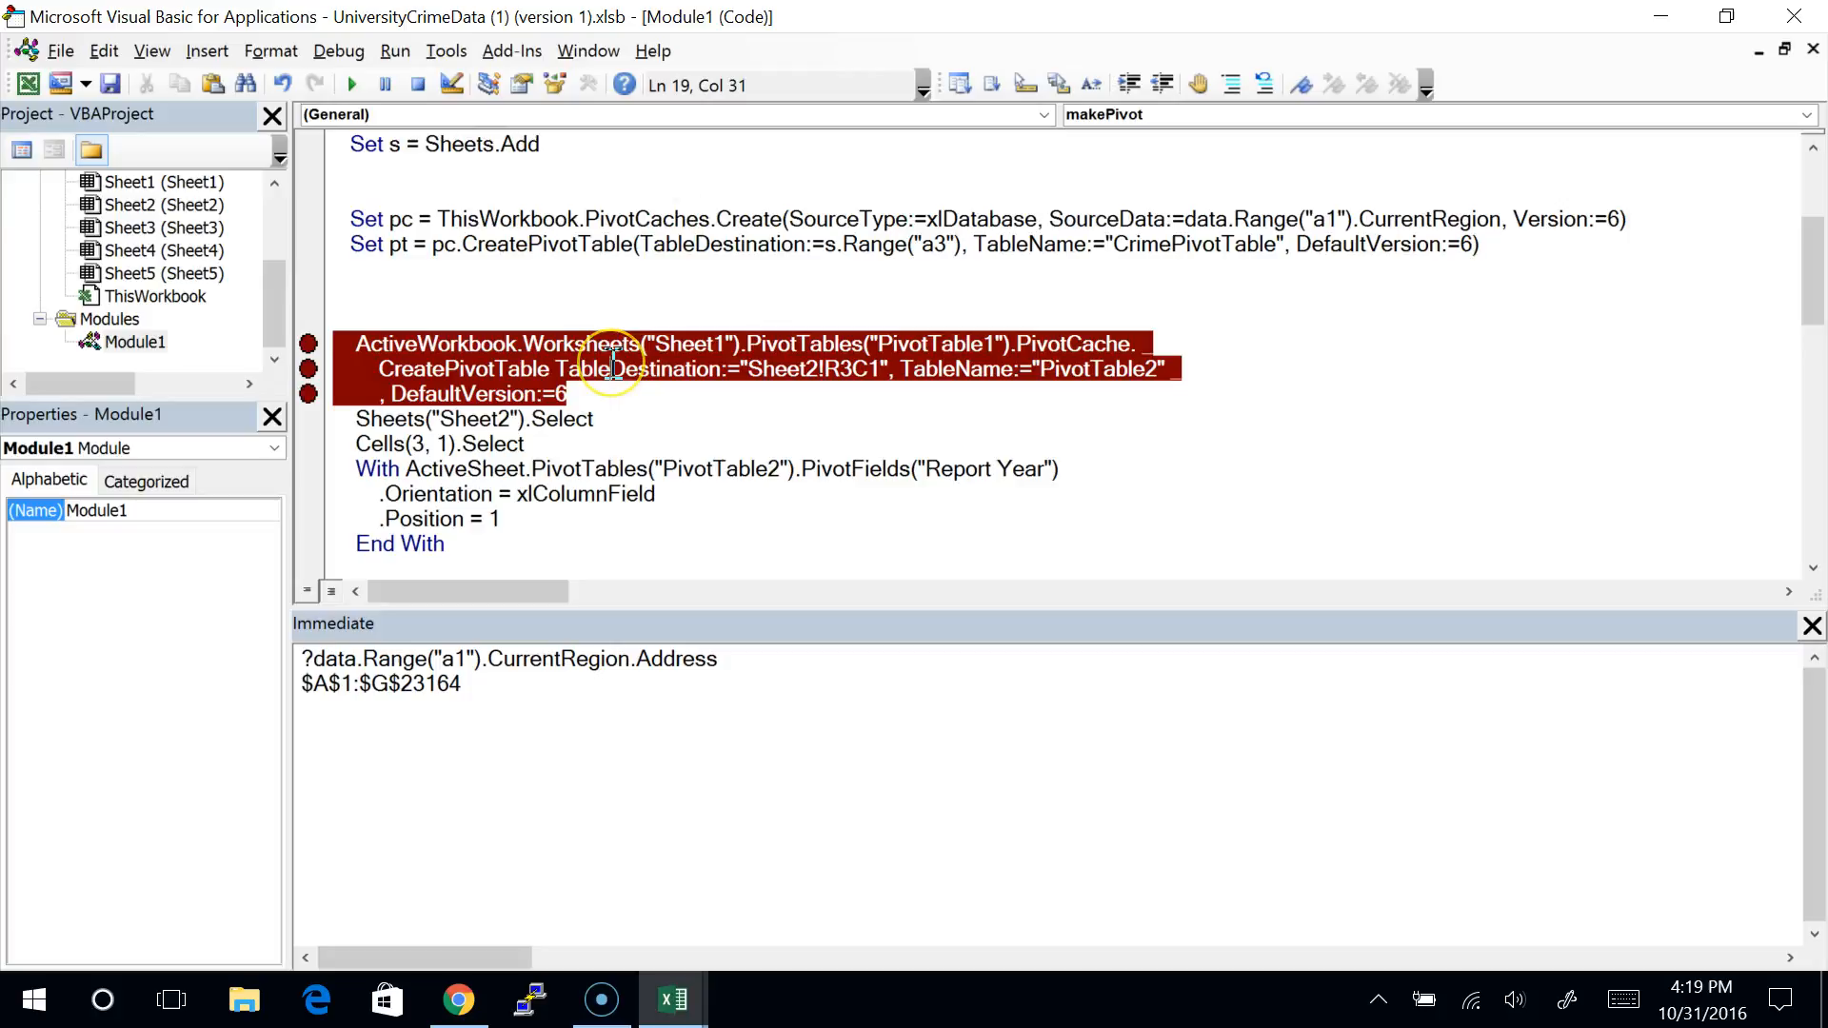
Step: Delete the recorded PivotTable2 creation statement and the extra blank lines below the Set pt statement
{"action": "key", "text": "shift+Down"}
{"action": "key", "text": "shift+Down"}
{"action": "key", "text": "shift+Down"}
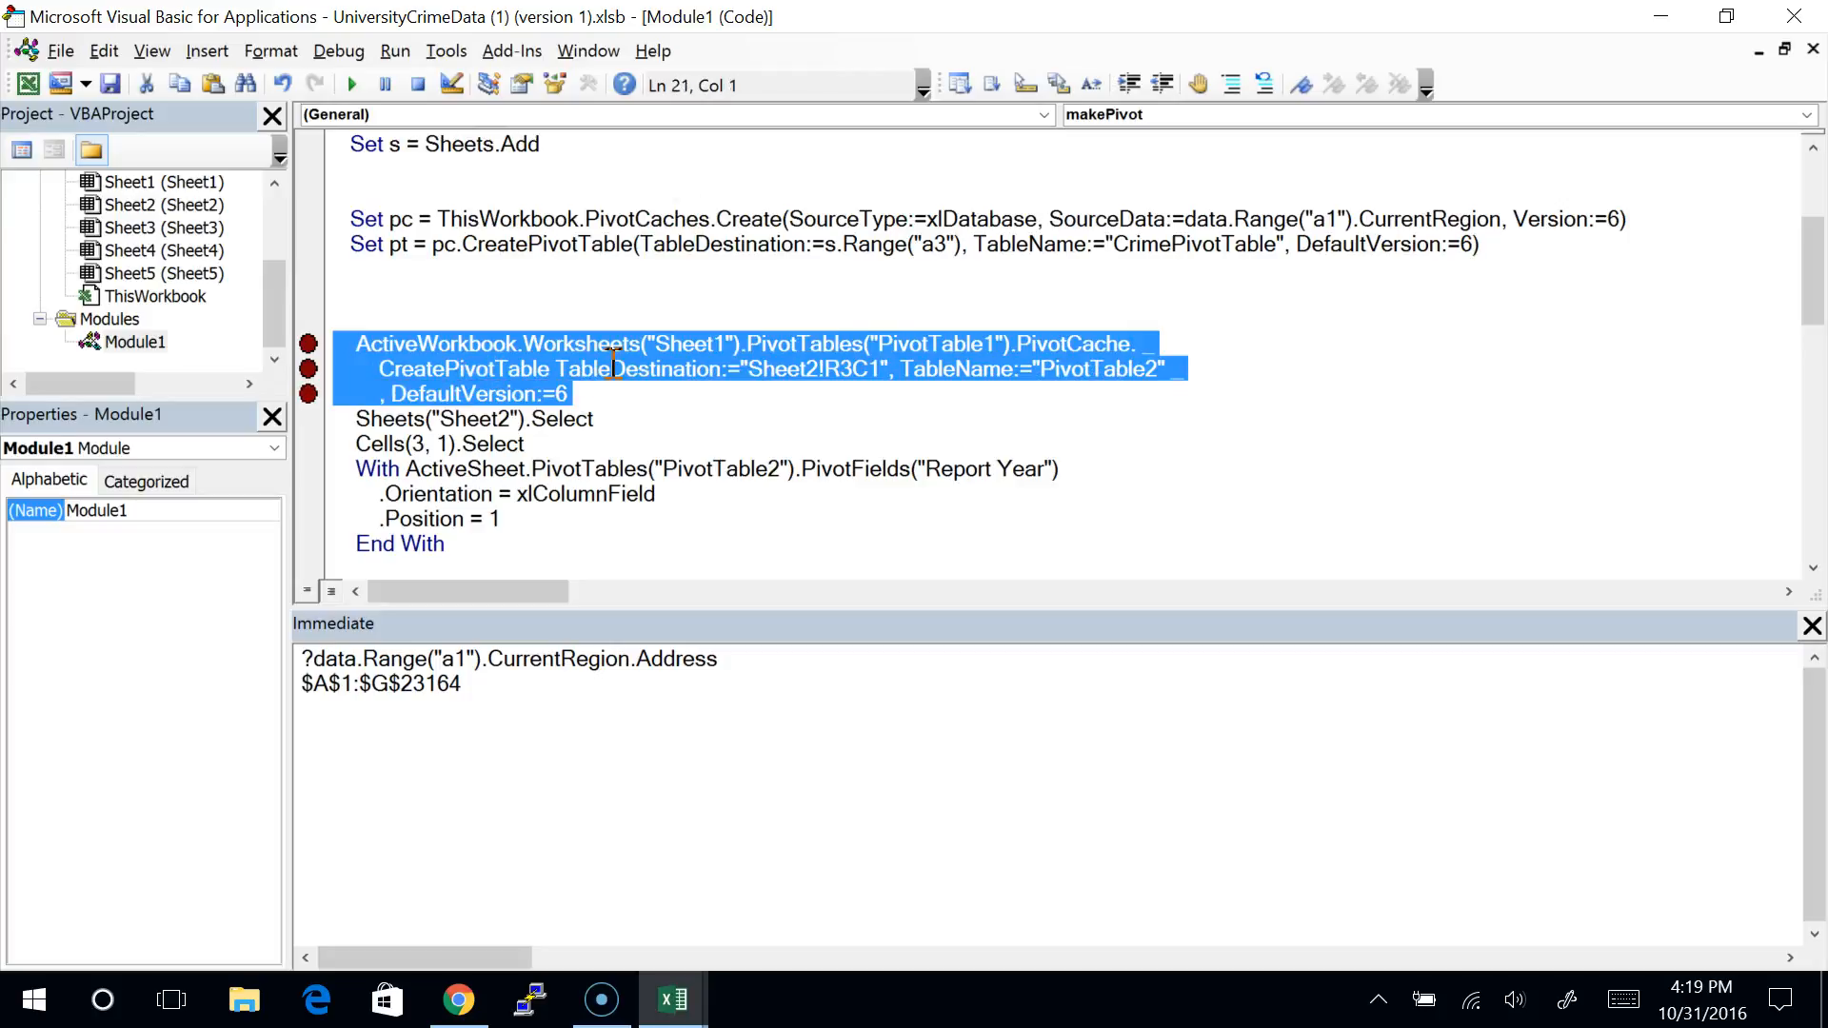
{"action": "key", "text": "Delete"}
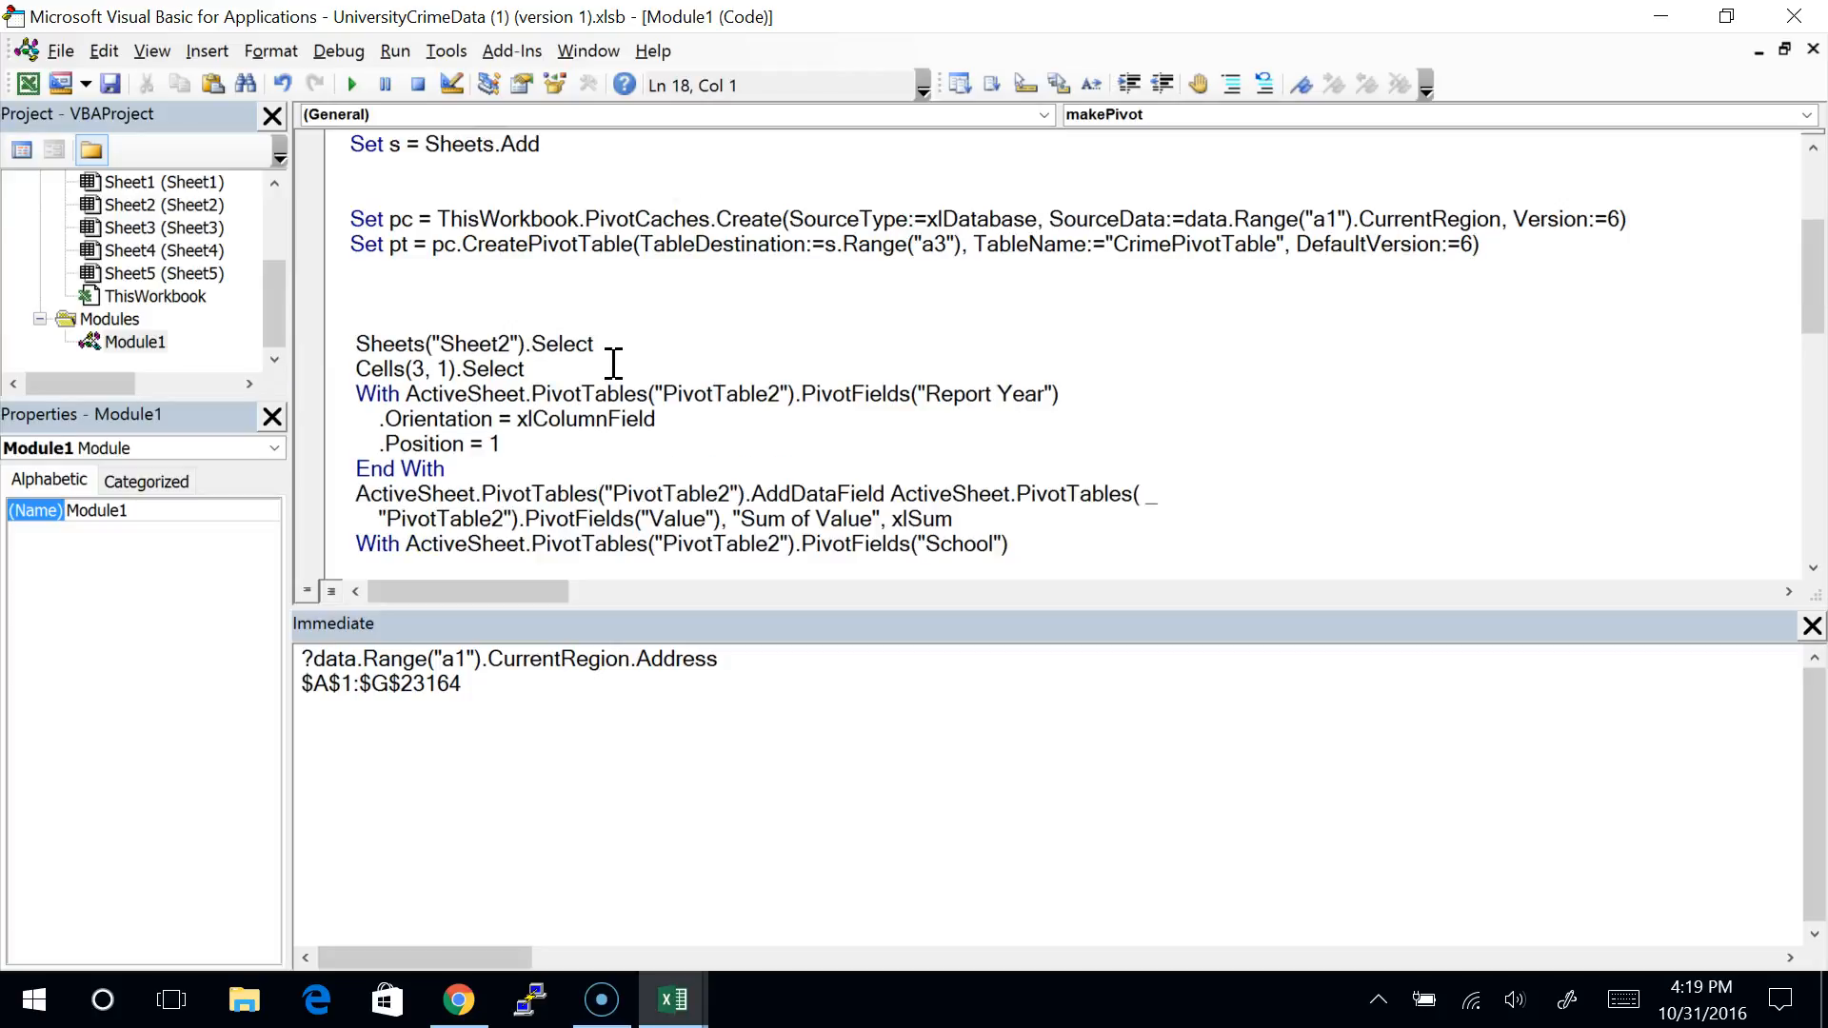
{"action": "key", "text": "shift+Down"}
{"action": "key", "text": "Delete"}
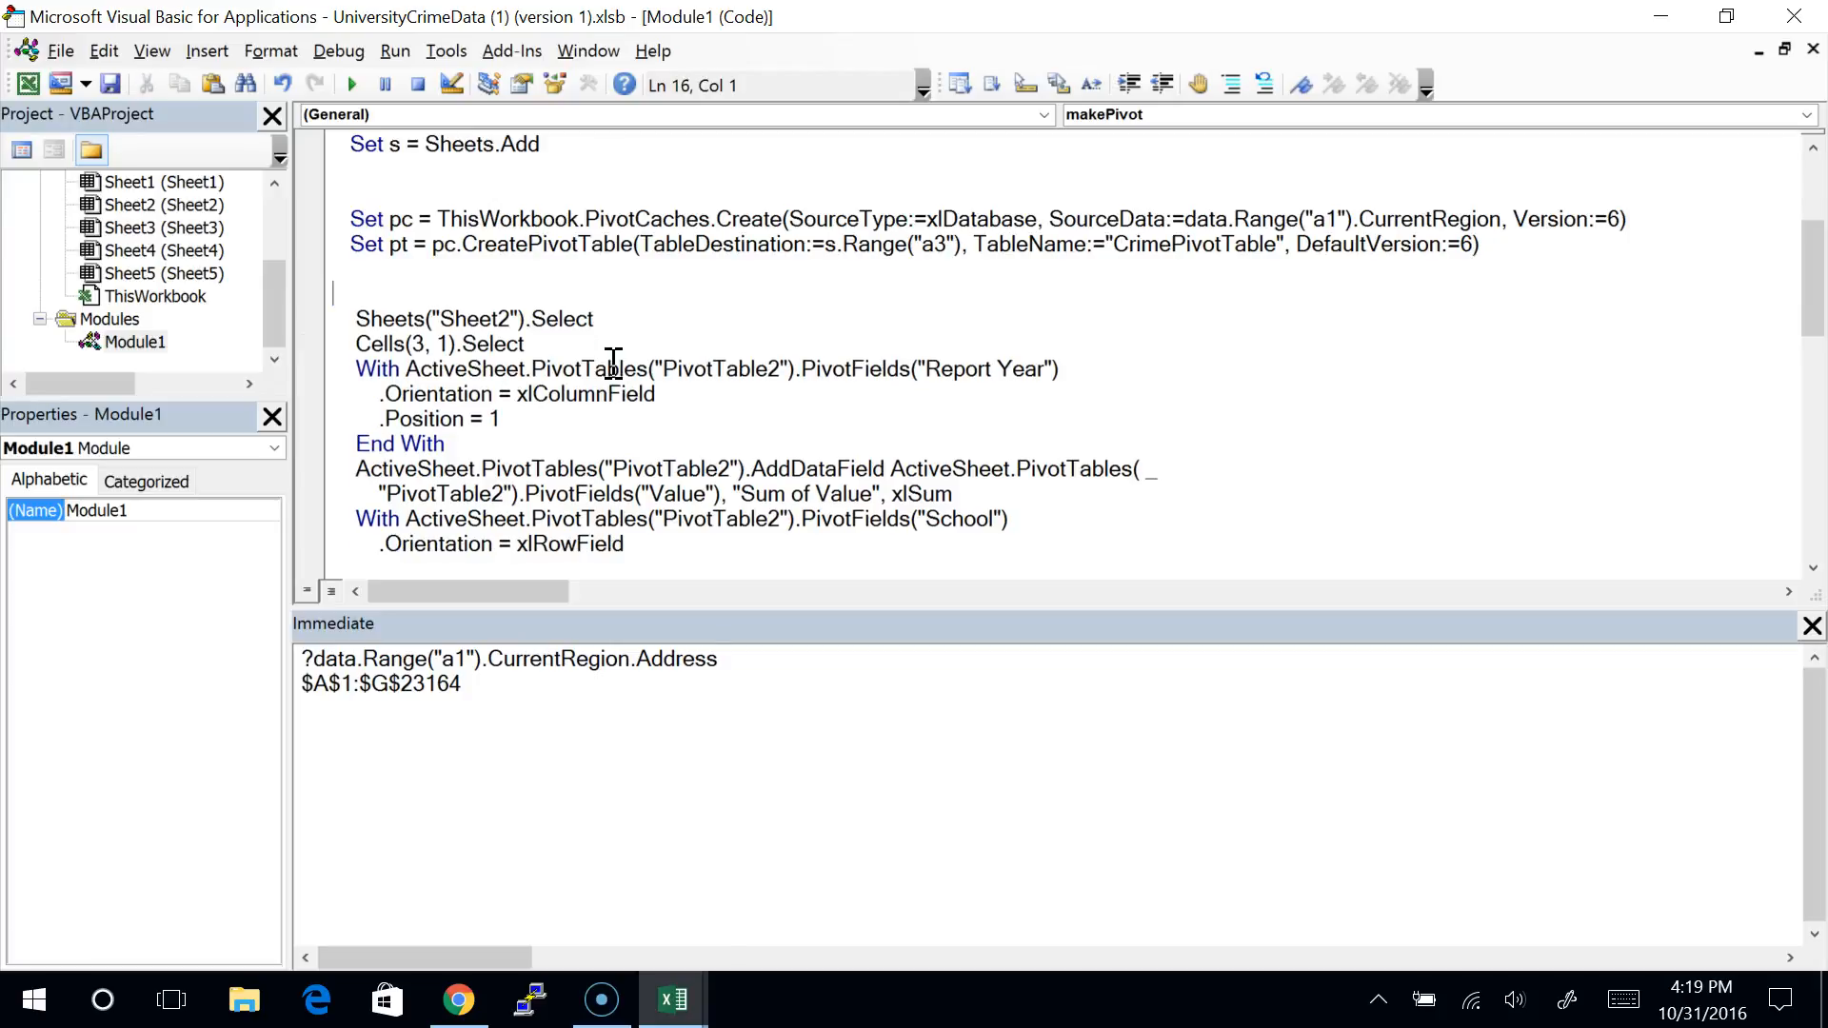
{"action": "key", "text": "shift+Down"}
{"action": "key", "text": "Delete"}
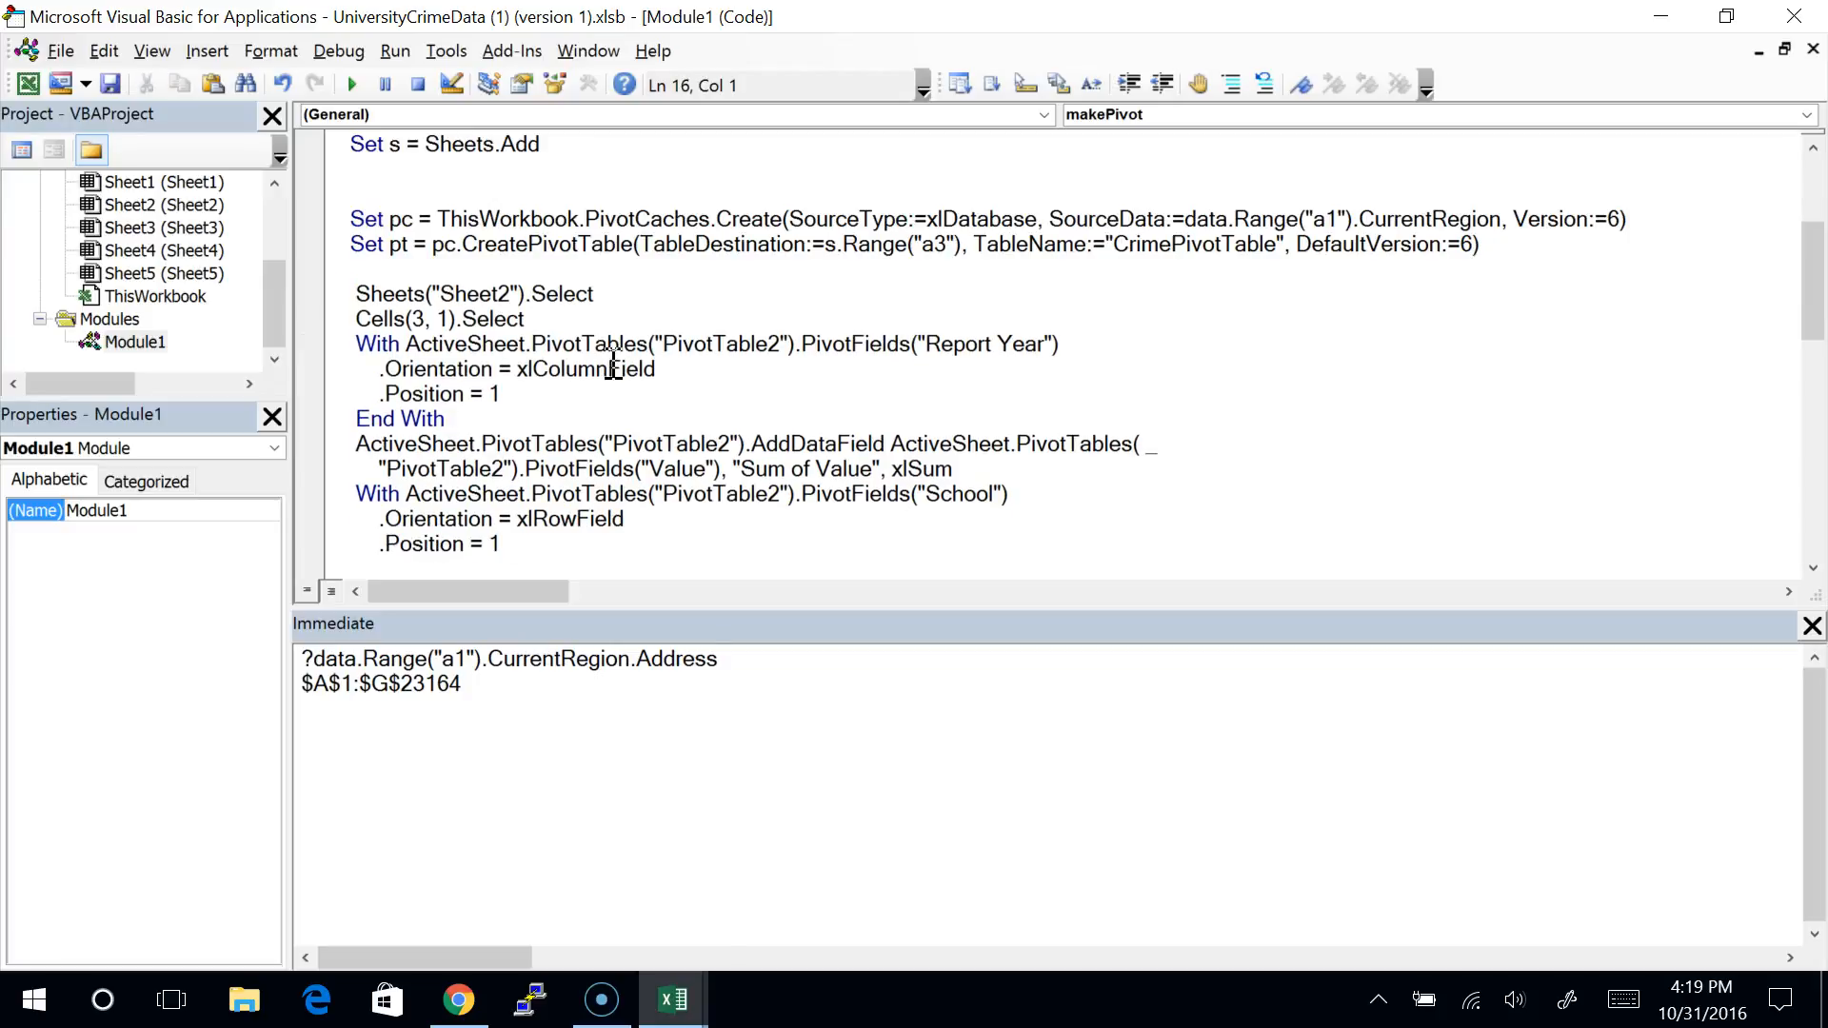
Step: Delete the Sheets("Sheet2").Select statement
{"action": "scroll", "coordinate": [613, 369], "scroll_direction": "up", "scroll_amount": 1}
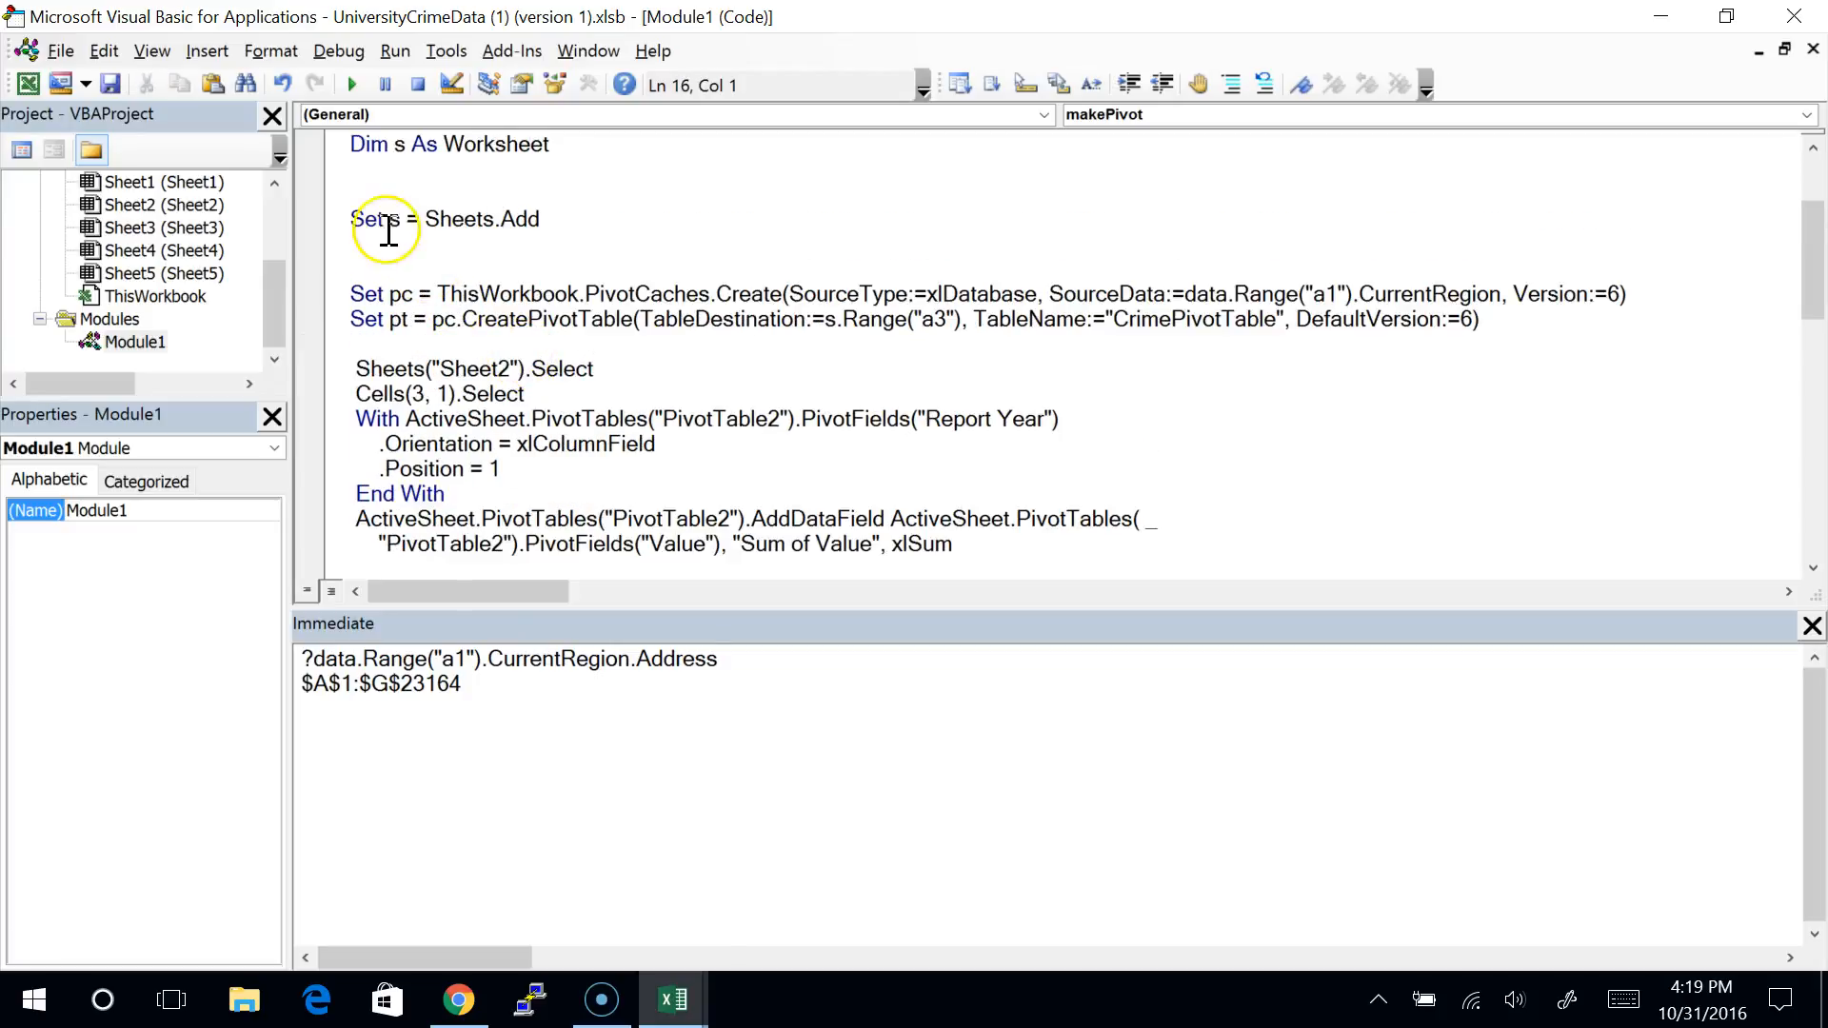
{"action": "left_click", "coordinate": [531, 368]}
{"action": "key", "text": "Home"}
{"action": "key", "text": "shift+Down"}
{"action": "key", "text": "Delete"}
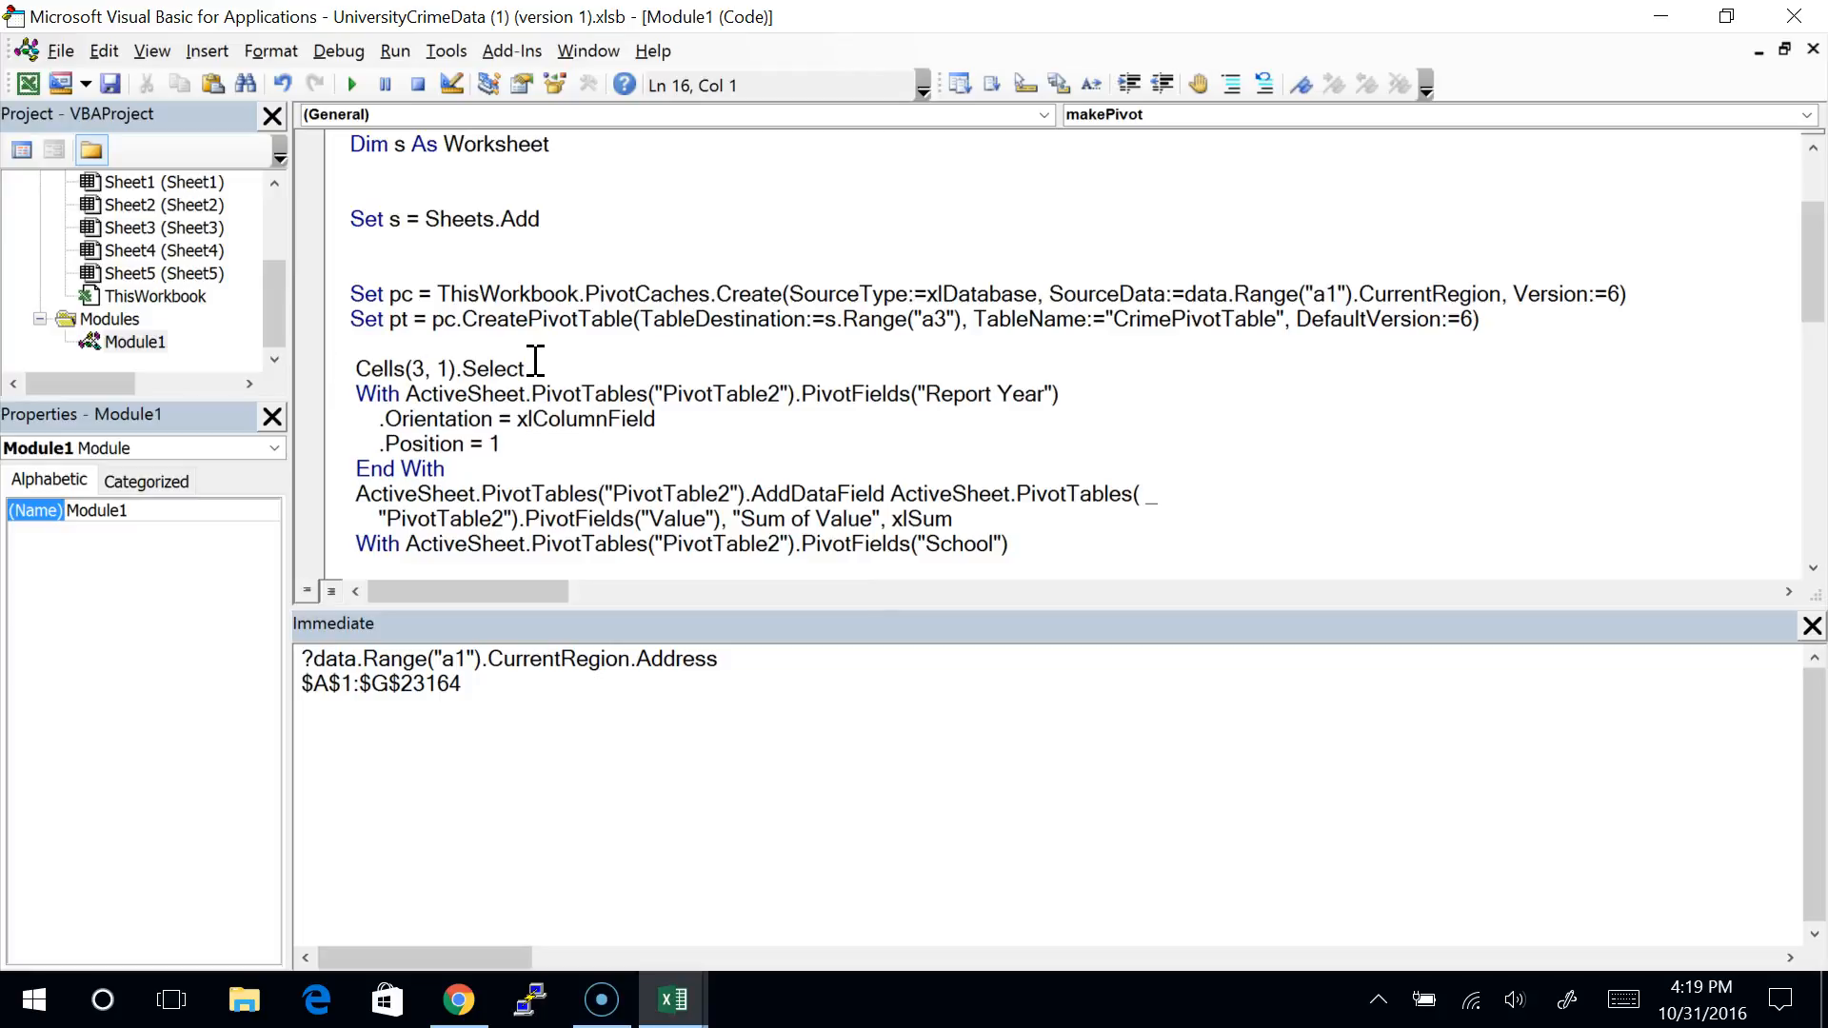
Step: Insert a blank line below the Cells(3, 1).Select statement
{"action": "left_click", "coordinate": [536, 361]}
{"action": "key", "text": "Return"}
{"action": "key", "text": "Up"}
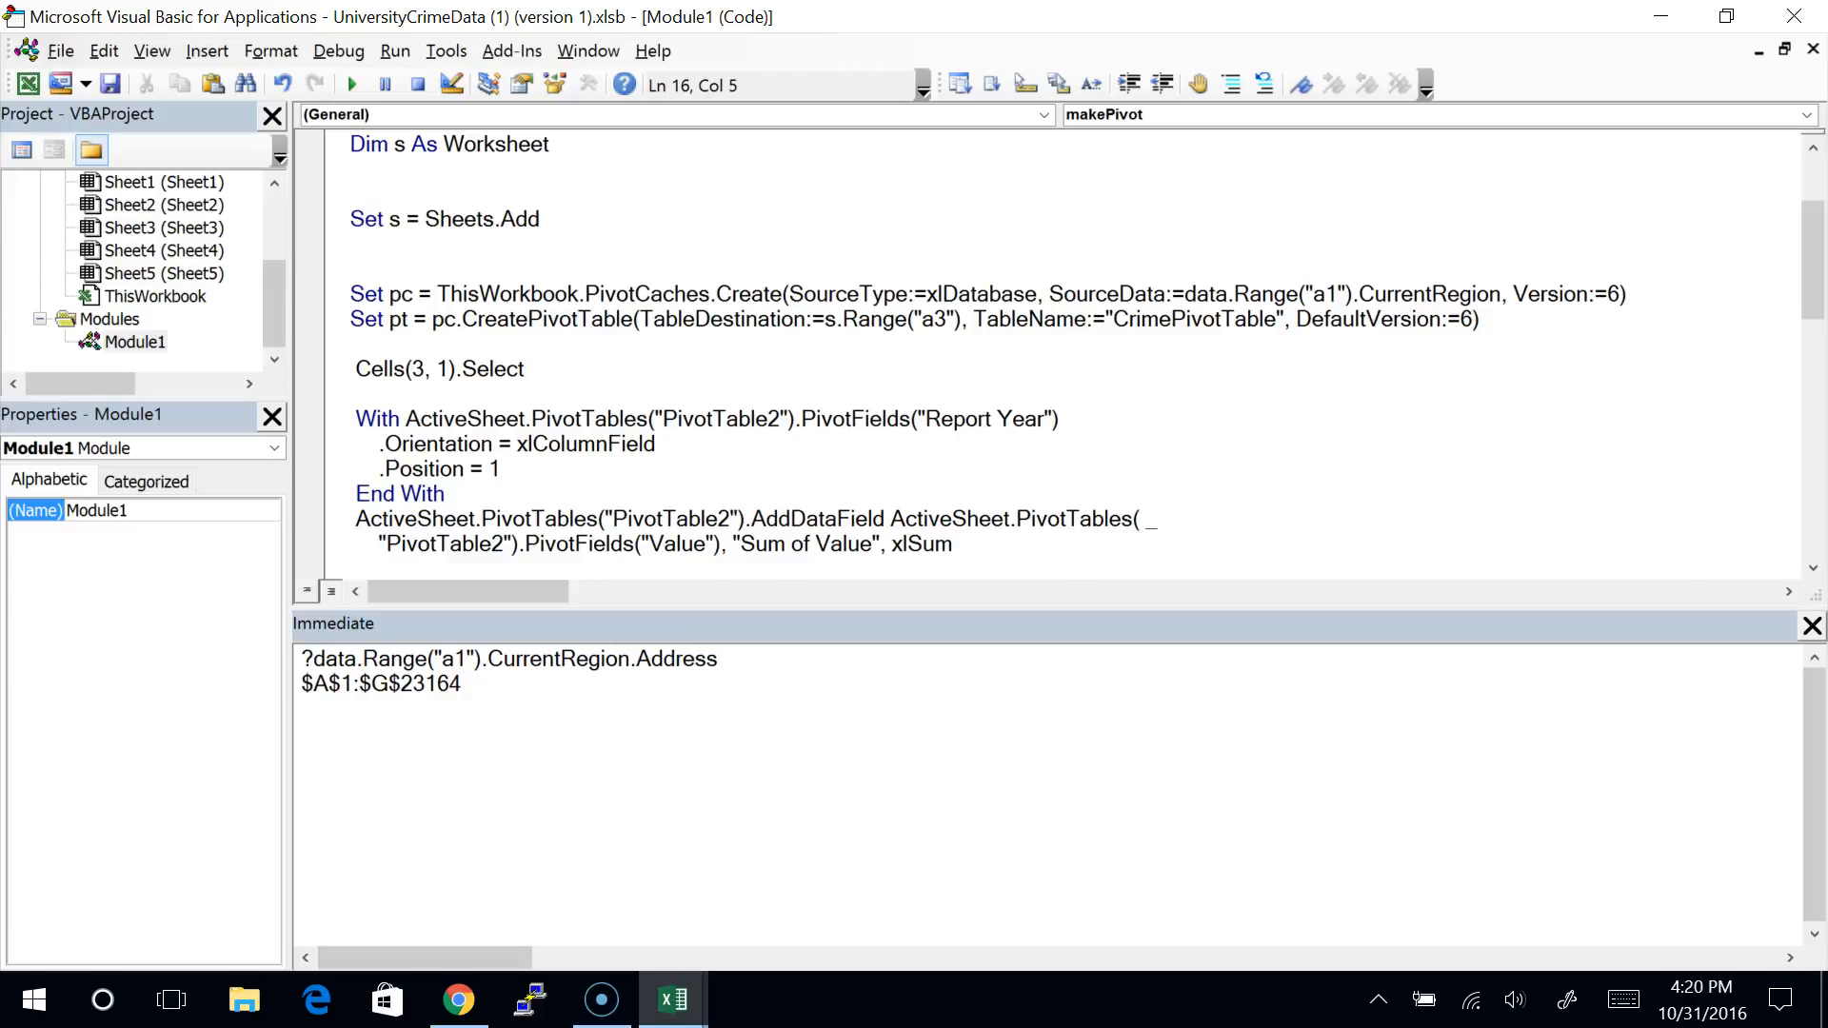
Step: Compare selecting cell F4 outside and cell A3 inside CrimePivotTable on Sheet5, and return to the code
{"action": "key", "text": "alt+F11"}
{"action": "left_click", "coordinate": [548, 278]}
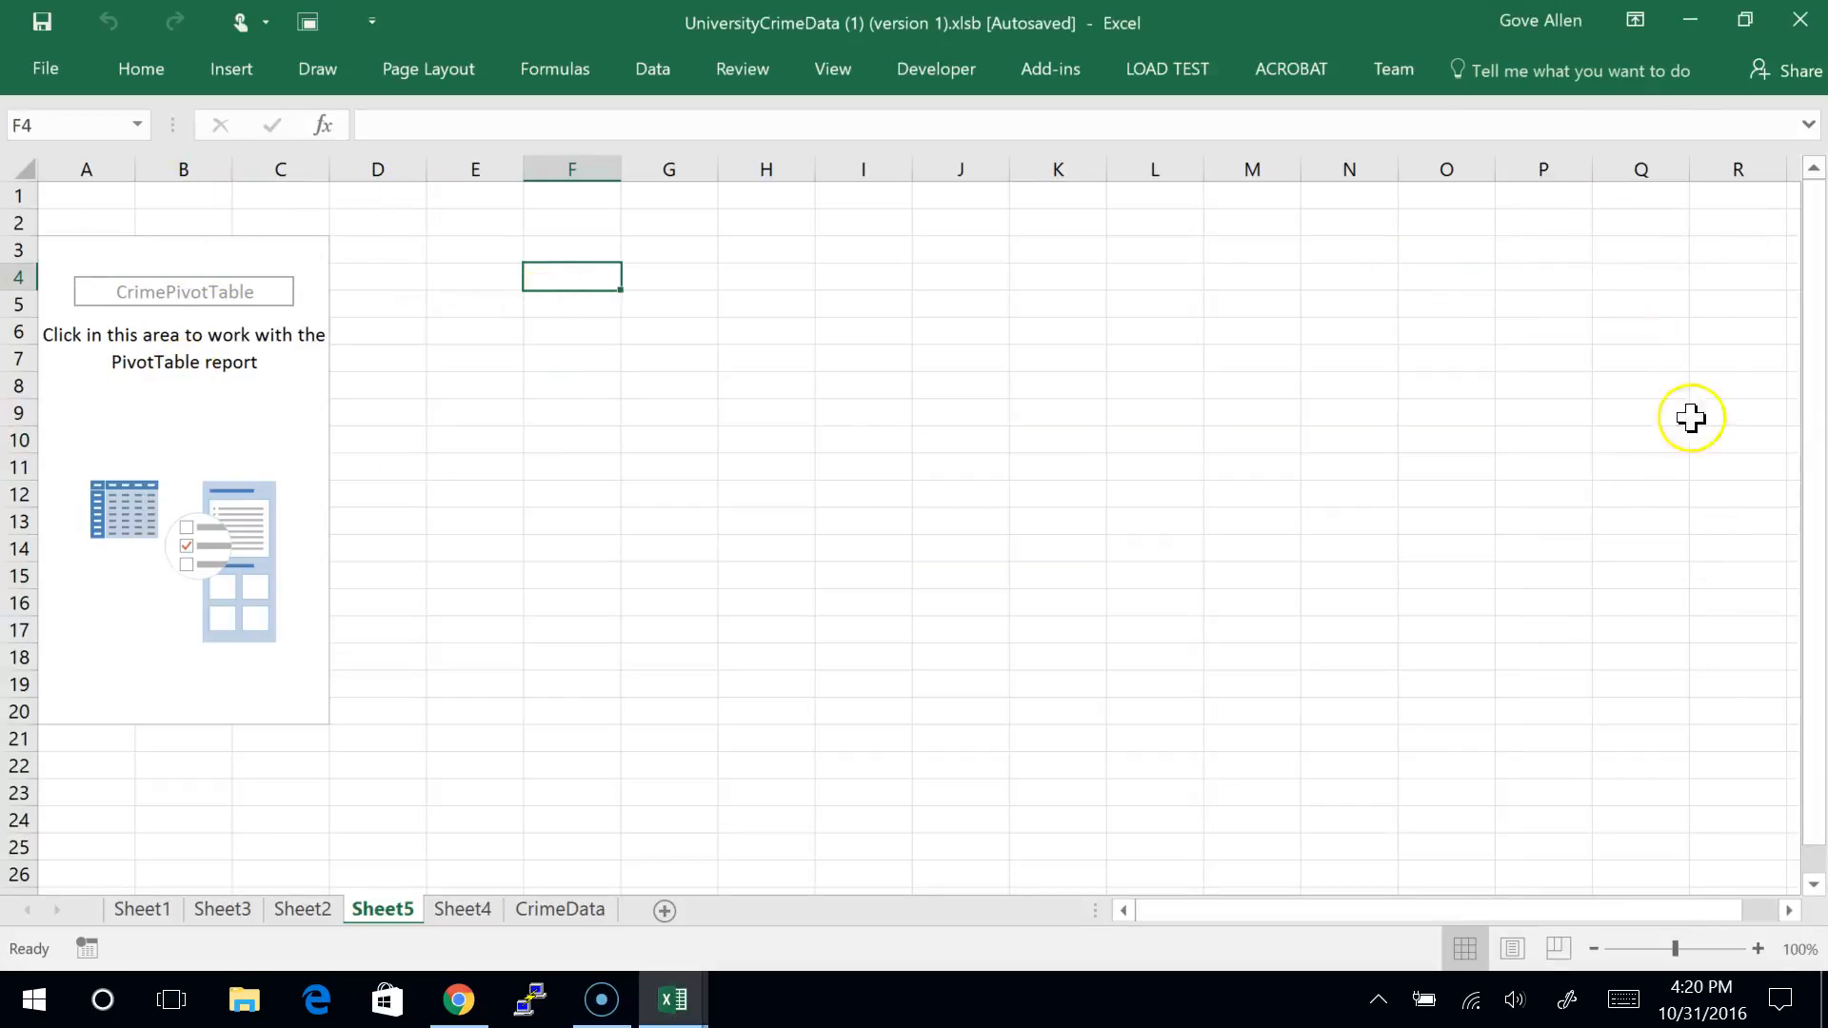
{"action": "left_click", "coordinate": [59, 245]}
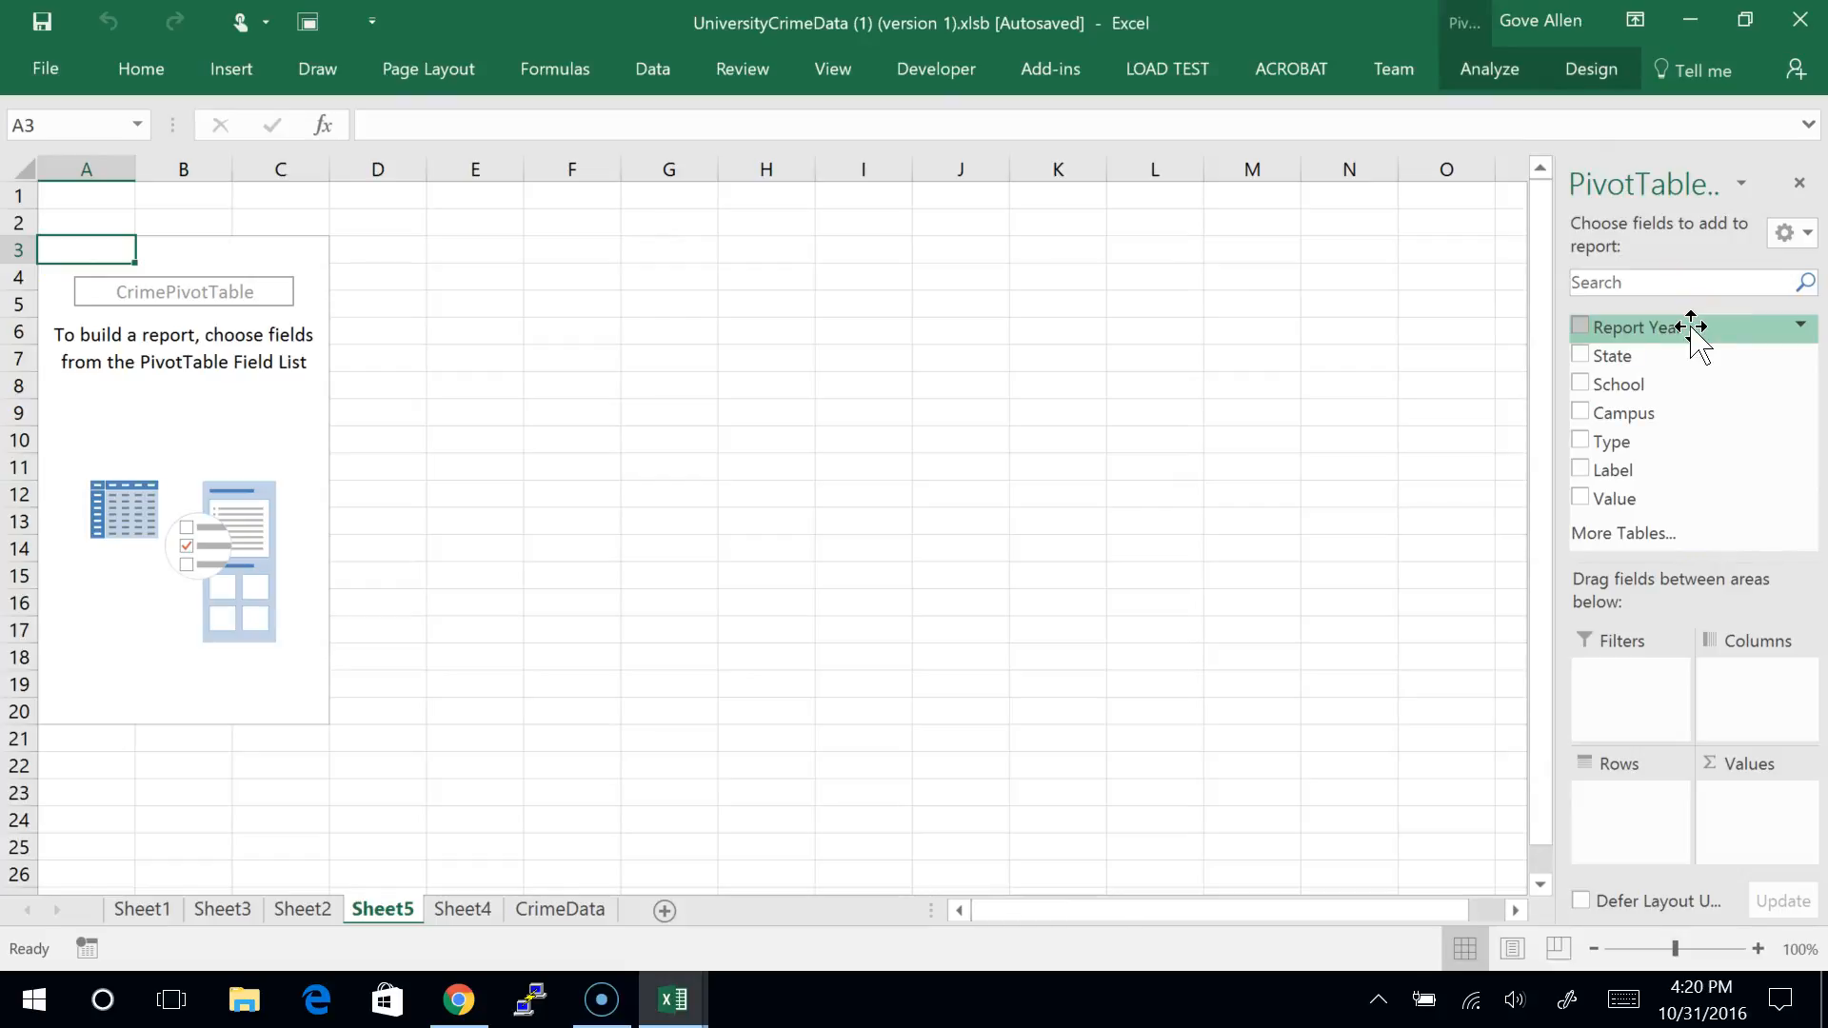
{"action": "key", "text": "alt+F11"}
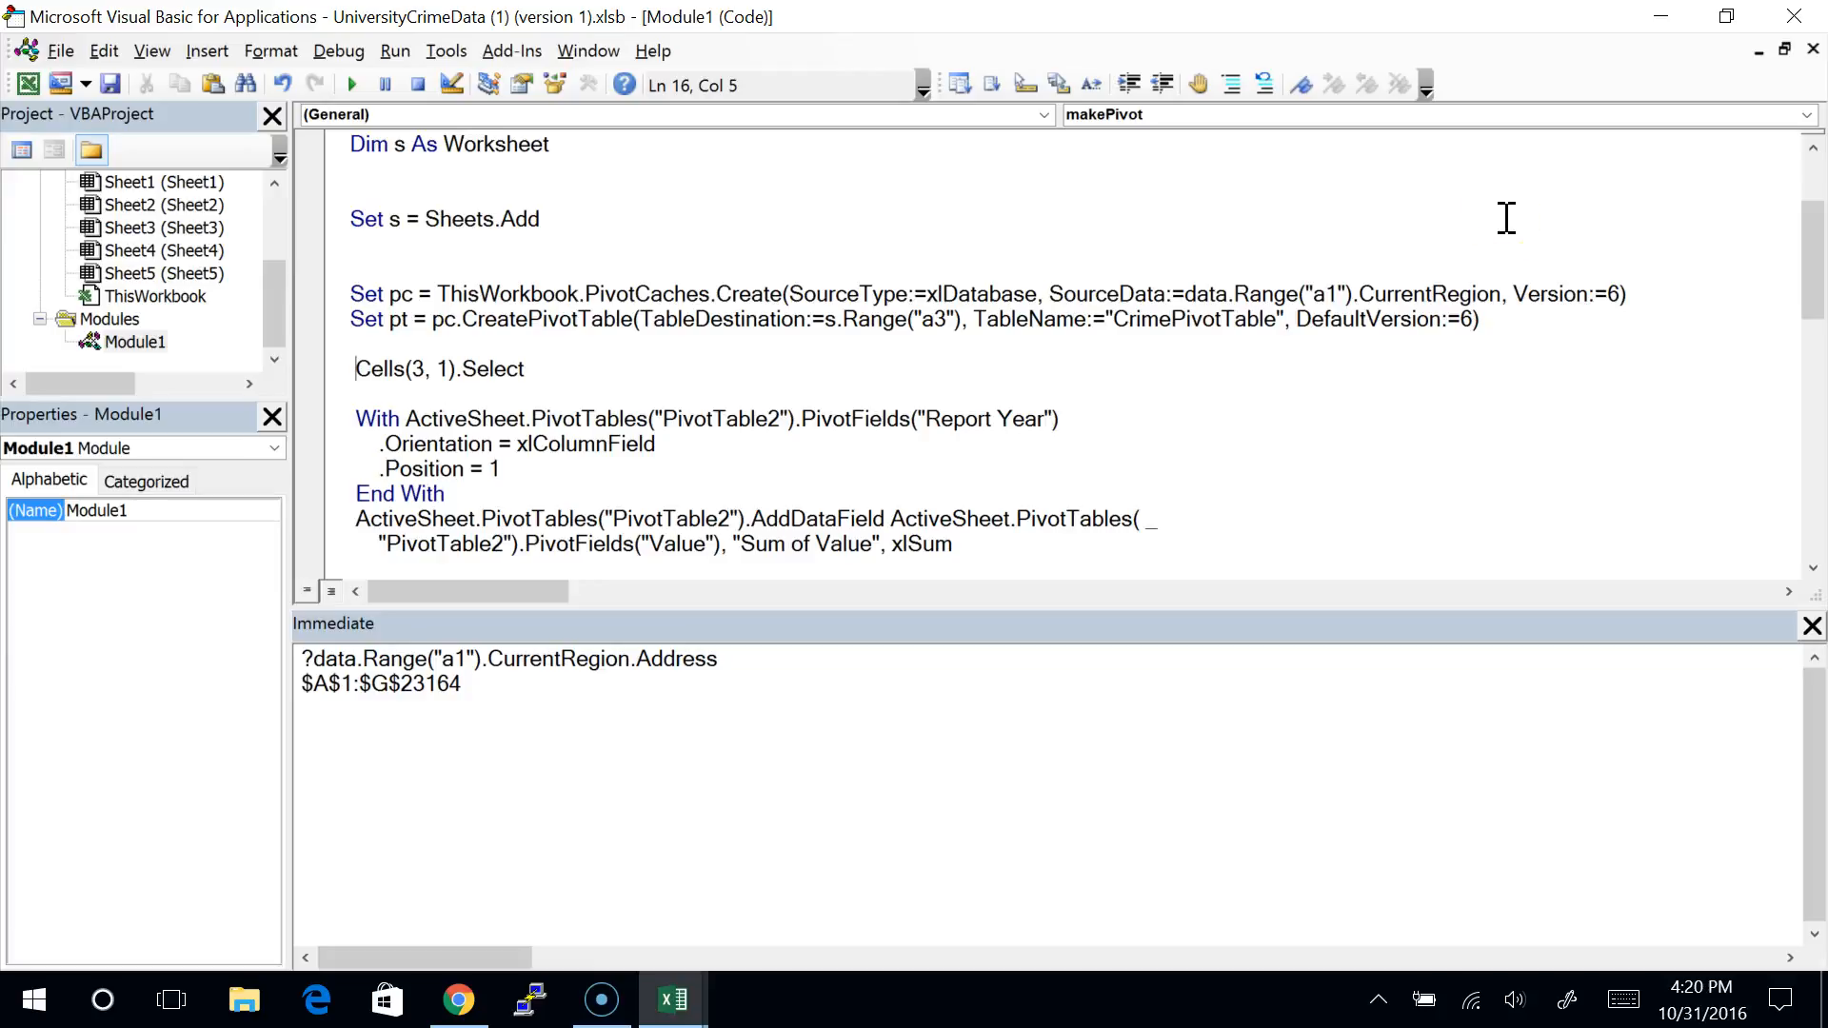
Step: Delete the Cells(3, 1).Select statement together with the blank line below it
{"action": "left_click", "coordinate": [614, 370]}
{"action": "key", "text": "Home"}
{"action": "key", "text": "shift+Down"}
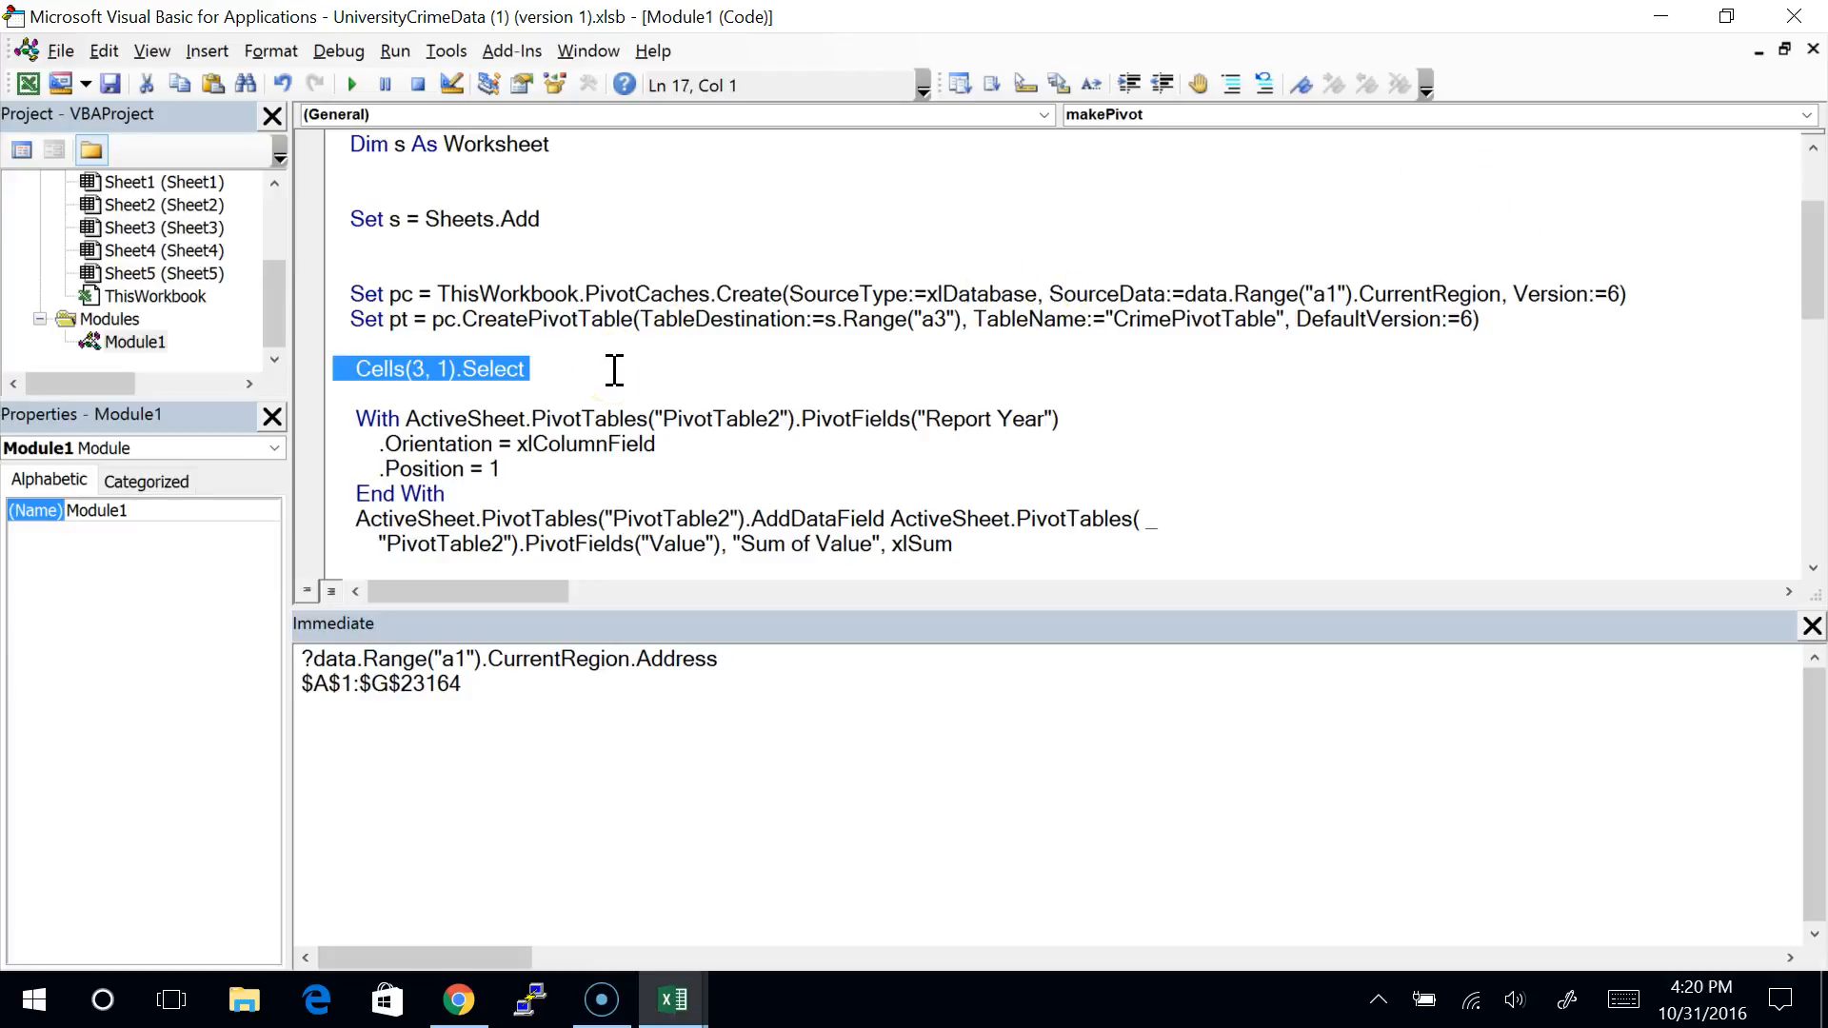
{"action": "key", "text": "Delete"}
{"action": "key", "text": "shift+Down"}
{"action": "key", "text": "Delete"}
Step: Insert three blank lines after the End With of the Report Year block
{"action": "key", "text": "Down"}
{"action": "key", "text": "Down"}
{"action": "key", "text": "Down"}
{"action": "key", "text": "End"}
{"action": "key", "text": "Return"}
{"action": "key", "text": "Return"}
{"action": "key", "text": "Return"}
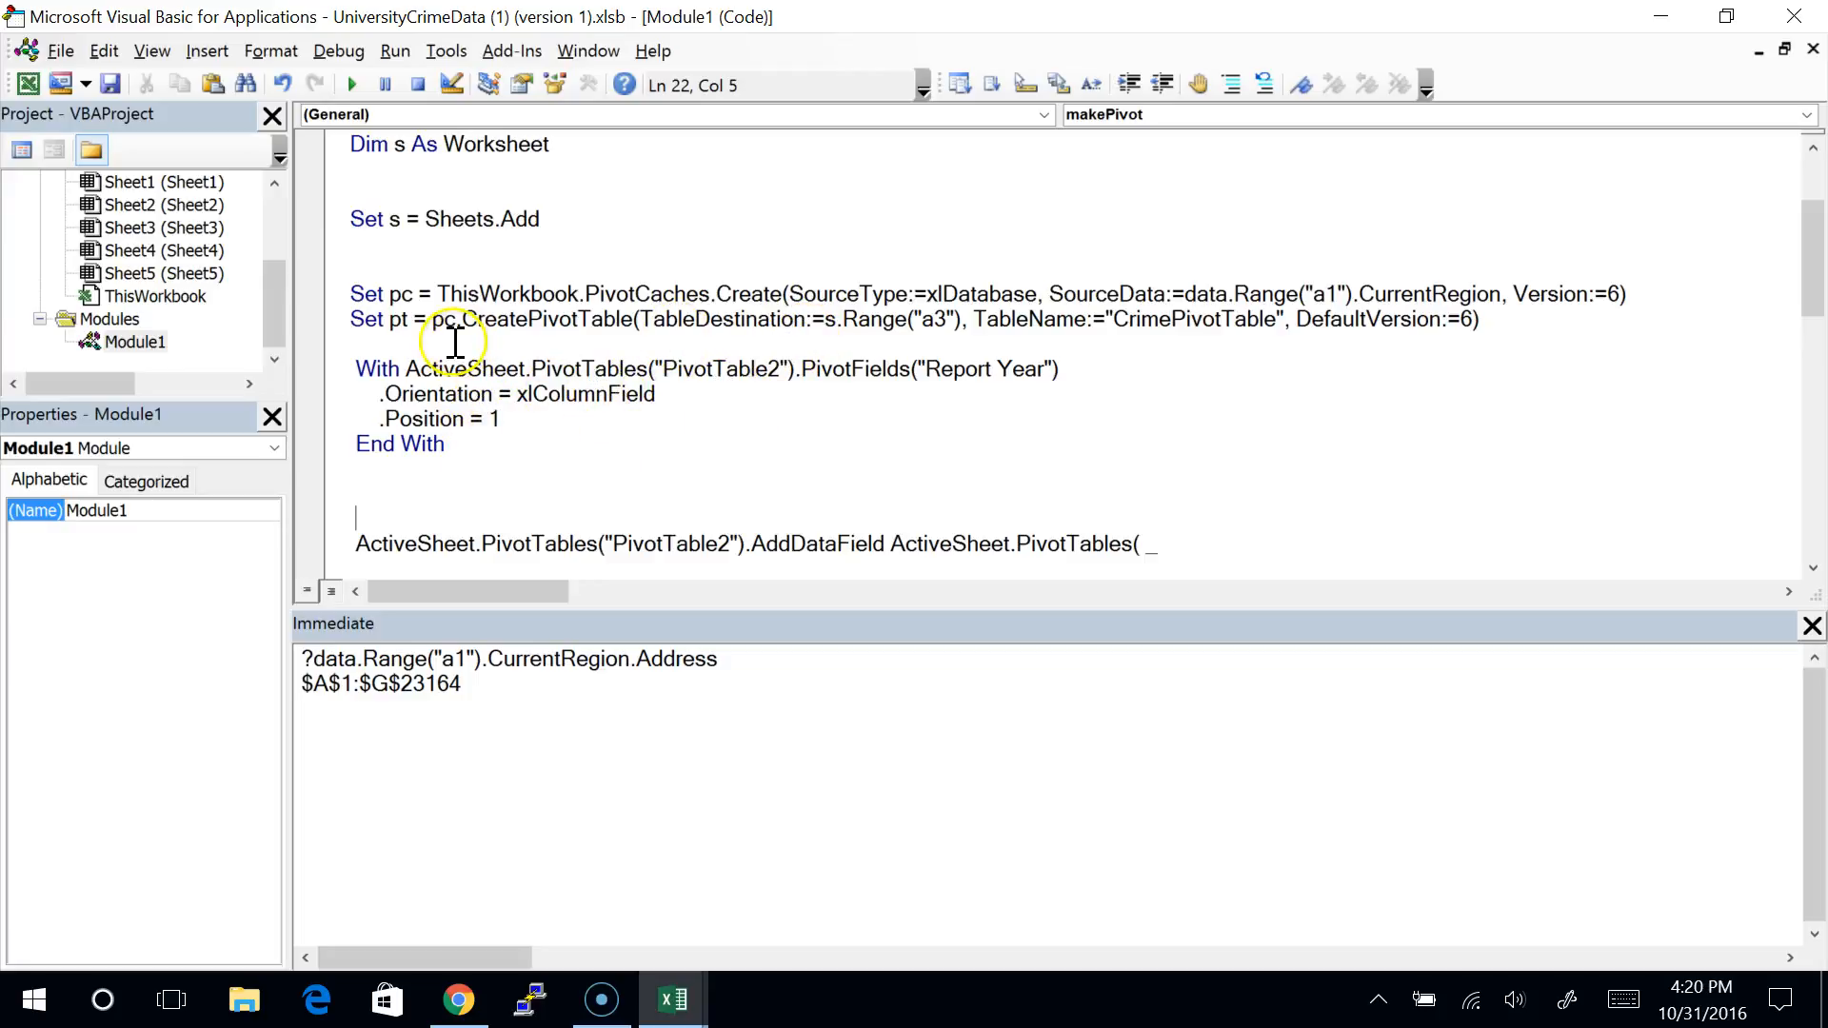
Step: Replace ActiveSheet.PivotTables("PivotTable2") with pt in the Report Year With statement
{"action": "left_click_drag", "start_coordinate": [407, 369], "coordinate": [1094, 368]}
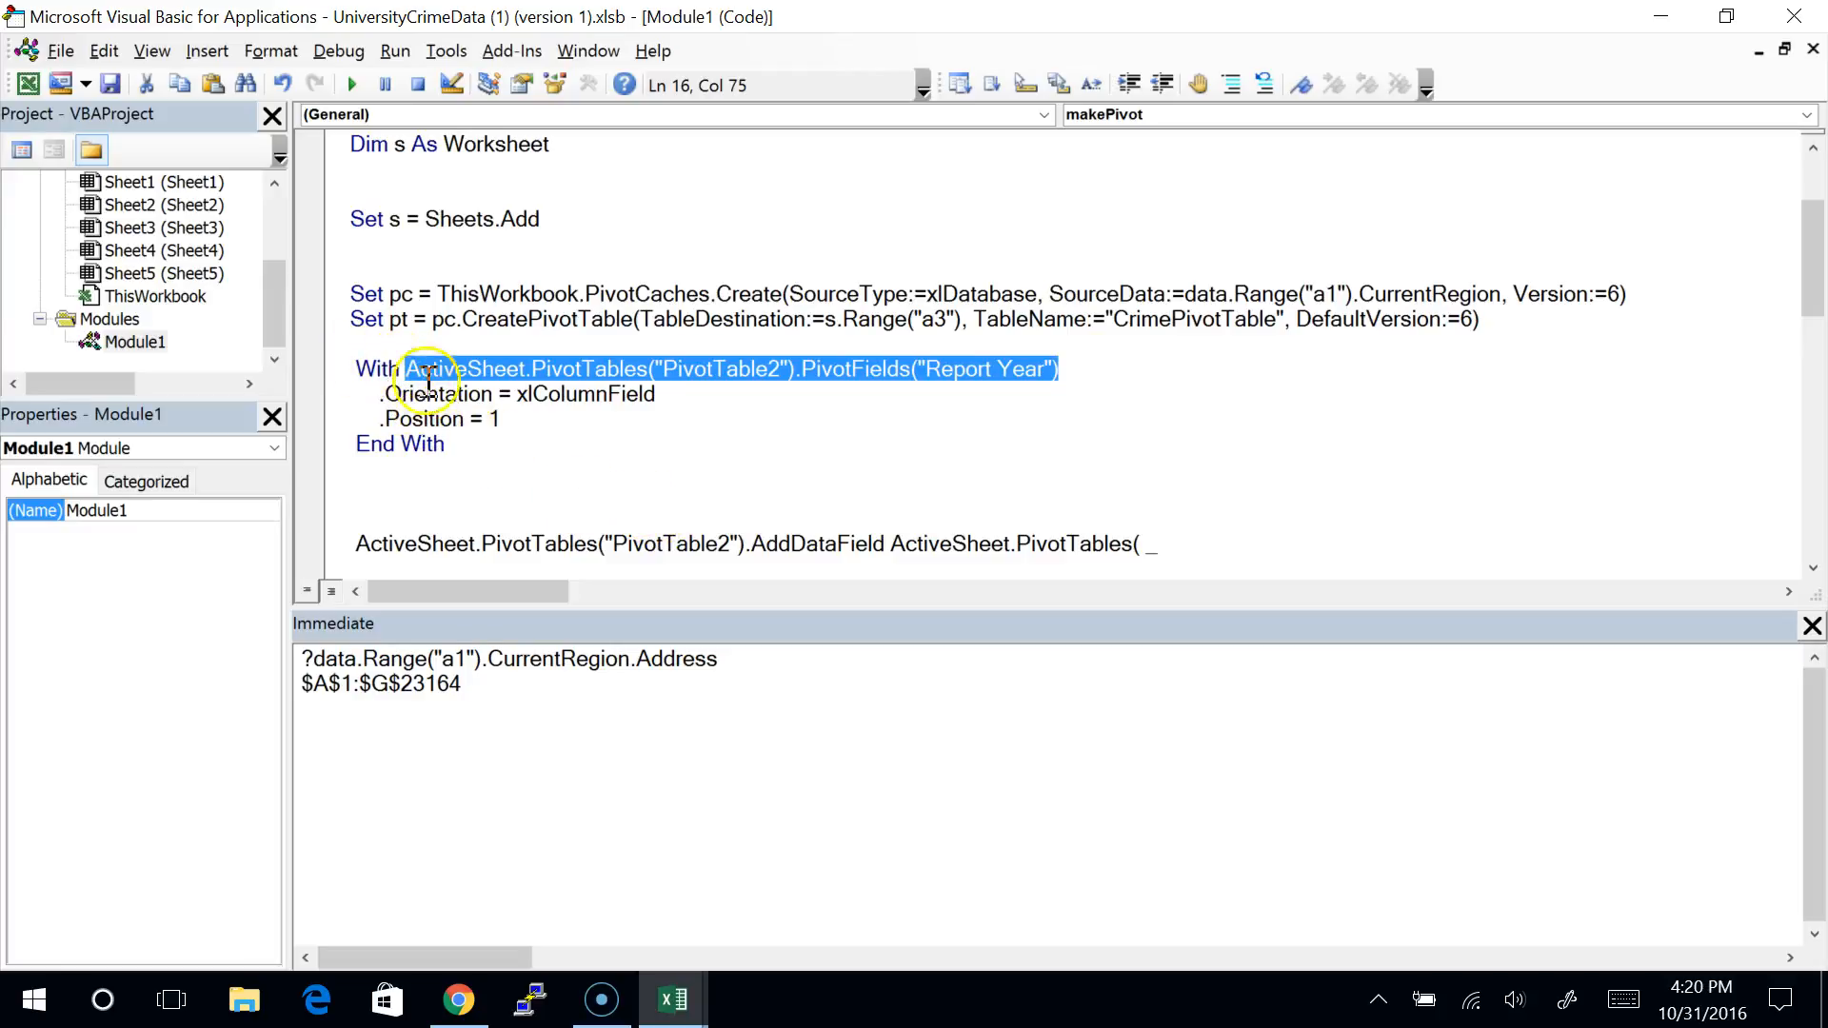
{"action": "left_click", "coordinate": [529, 368]}
{"action": "left_click_drag", "start_coordinate": [406, 369], "coordinate": [793, 369]}
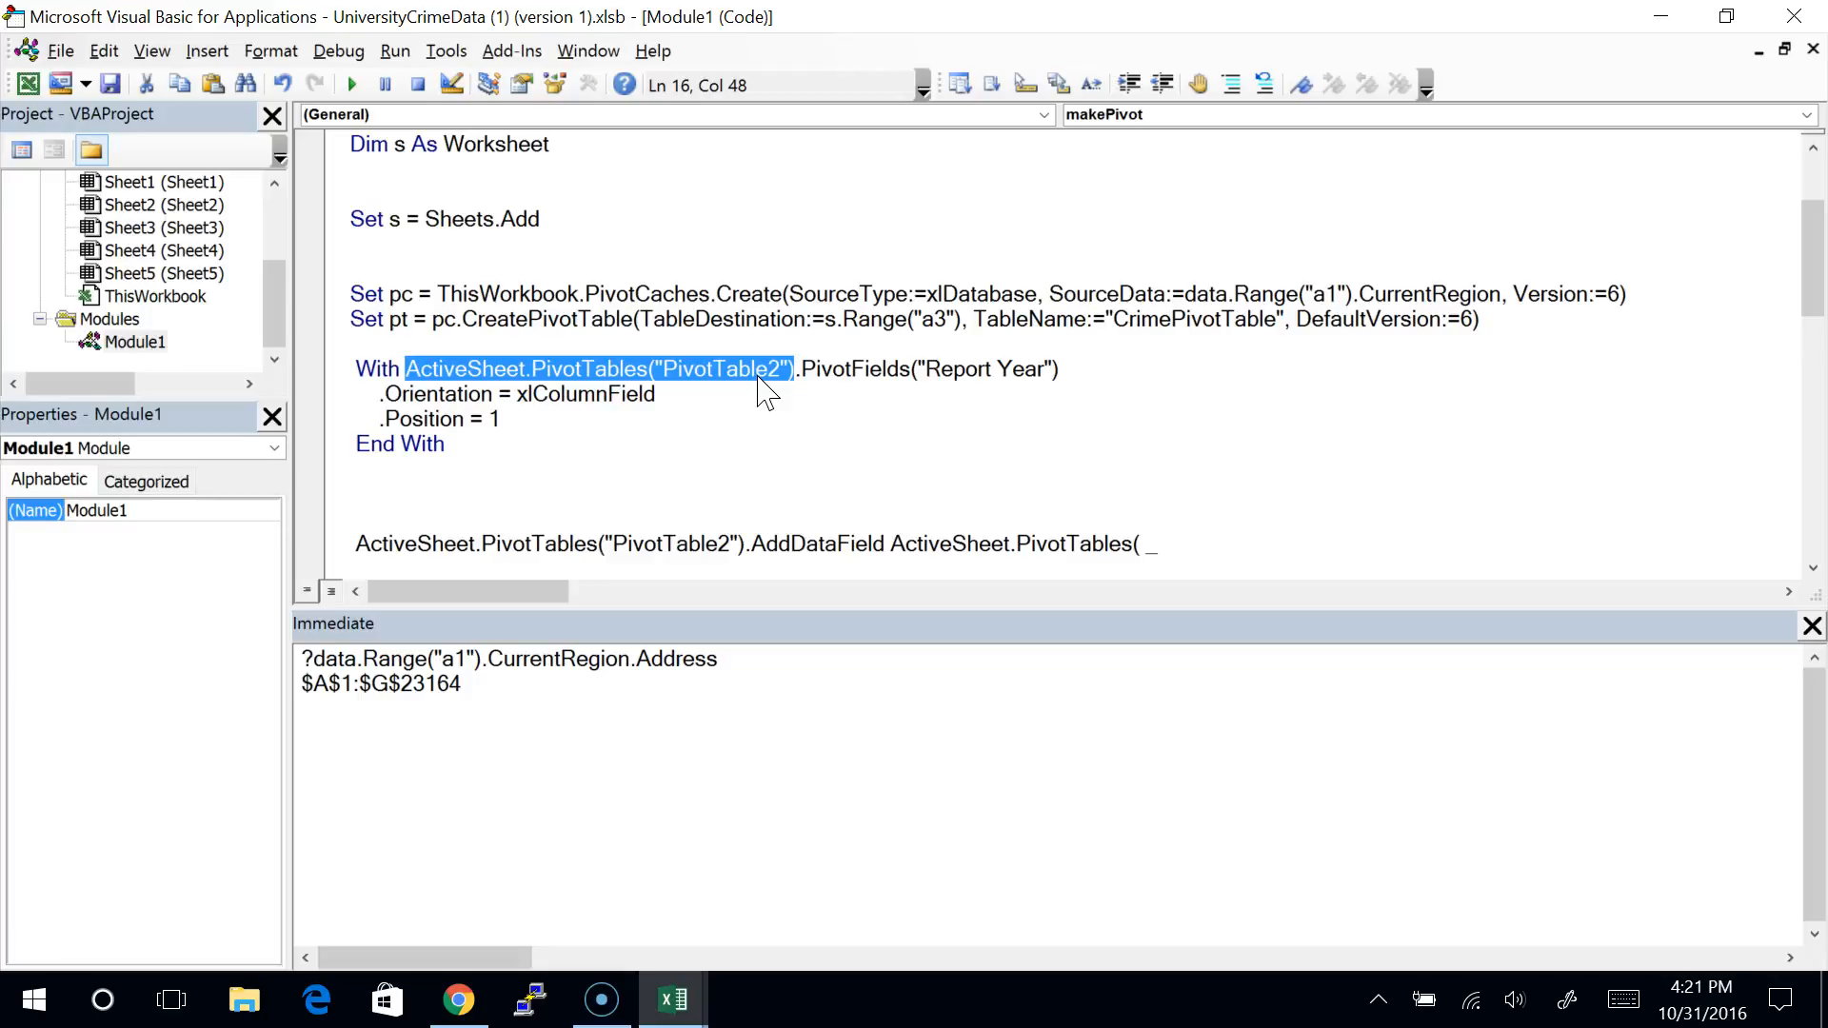
{"action": "type", "text": "pt"}
Step: Review the Set pt assignment against the pt and Report Year references in the With statement
{"action": "left_click_drag", "start_coordinate": [434, 324], "coordinate": [1494, 327]}
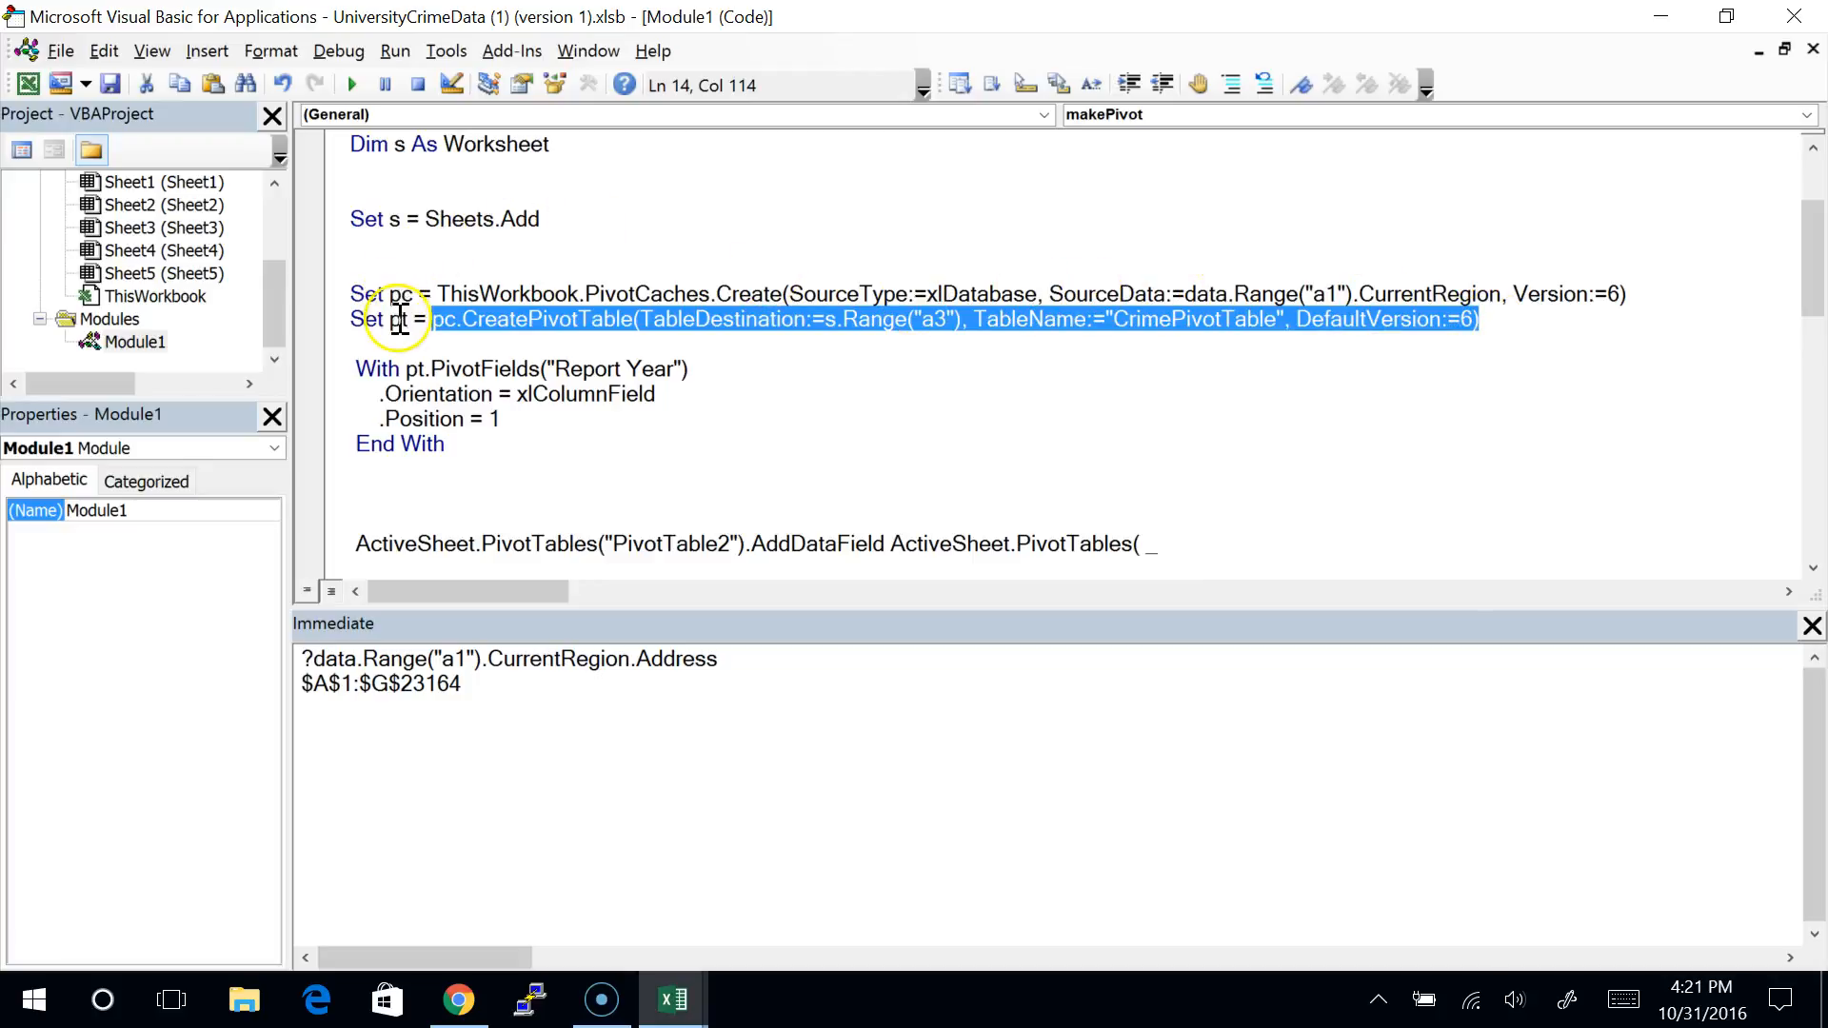
{"action": "left_click_drag", "start_coordinate": [416, 319], "coordinate": [387, 343]}
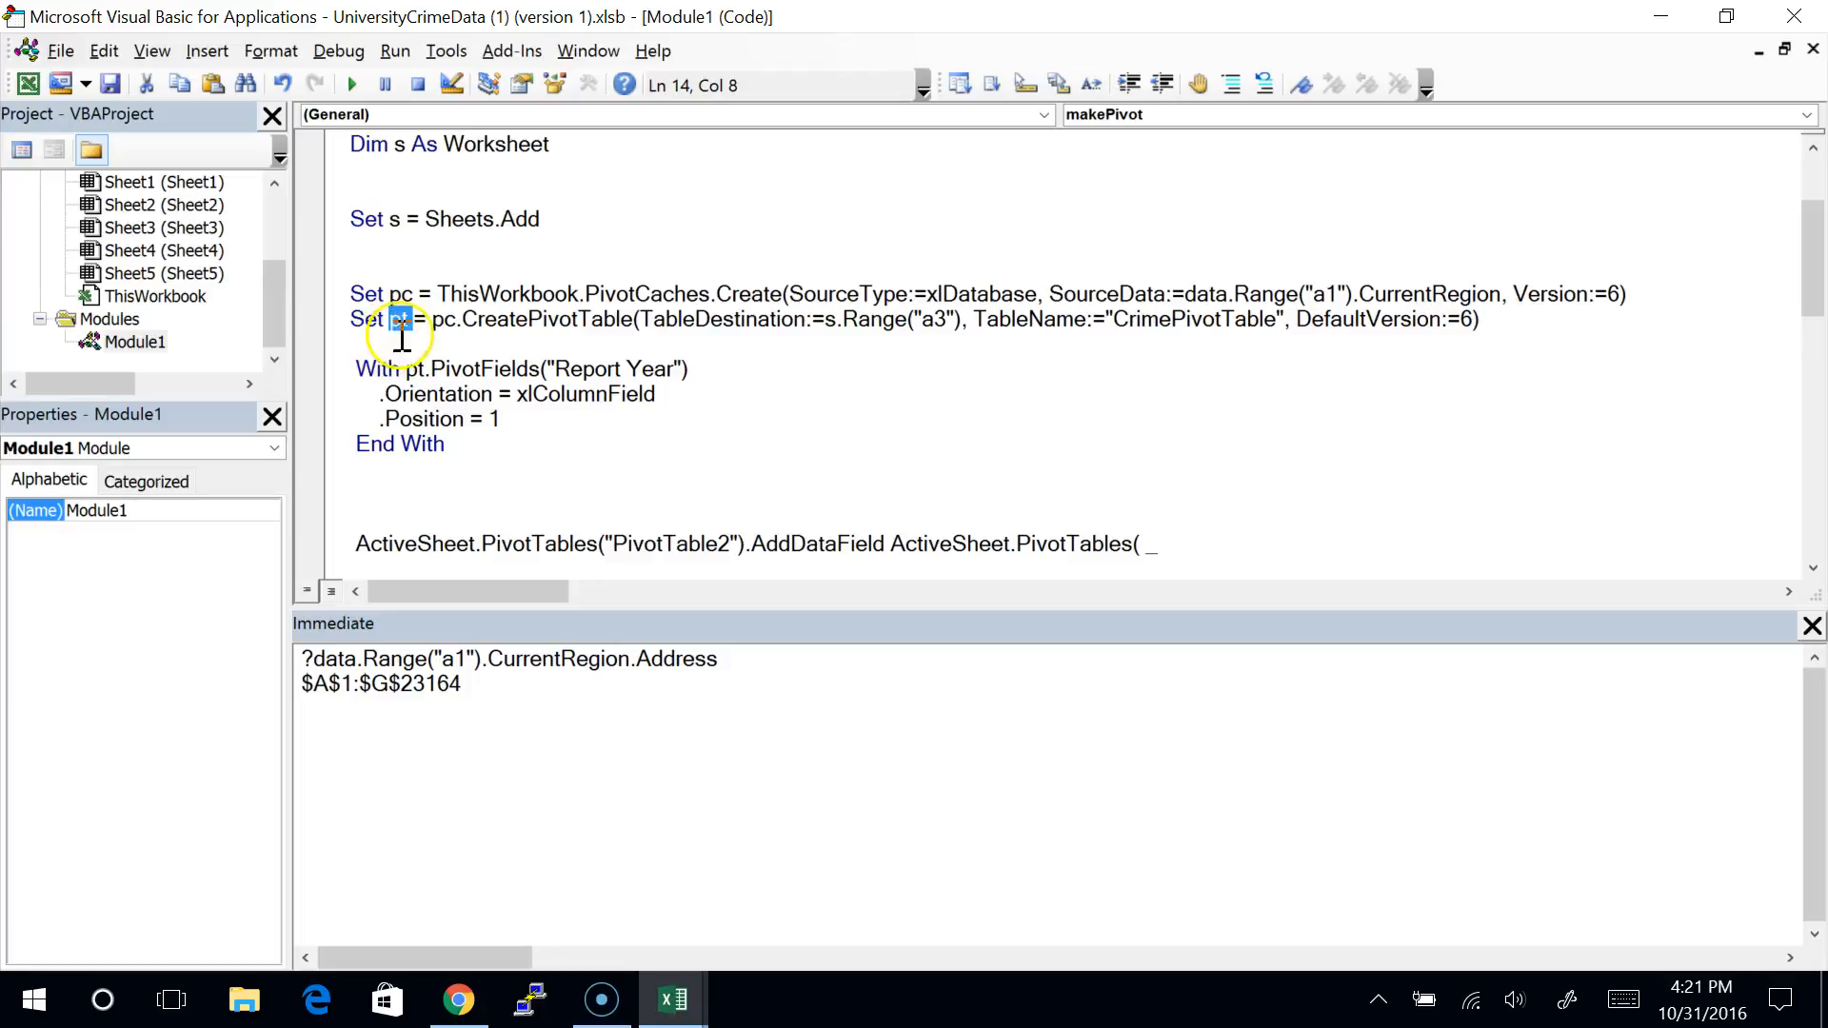
{"action": "double_click", "coordinate": [414, 368]}
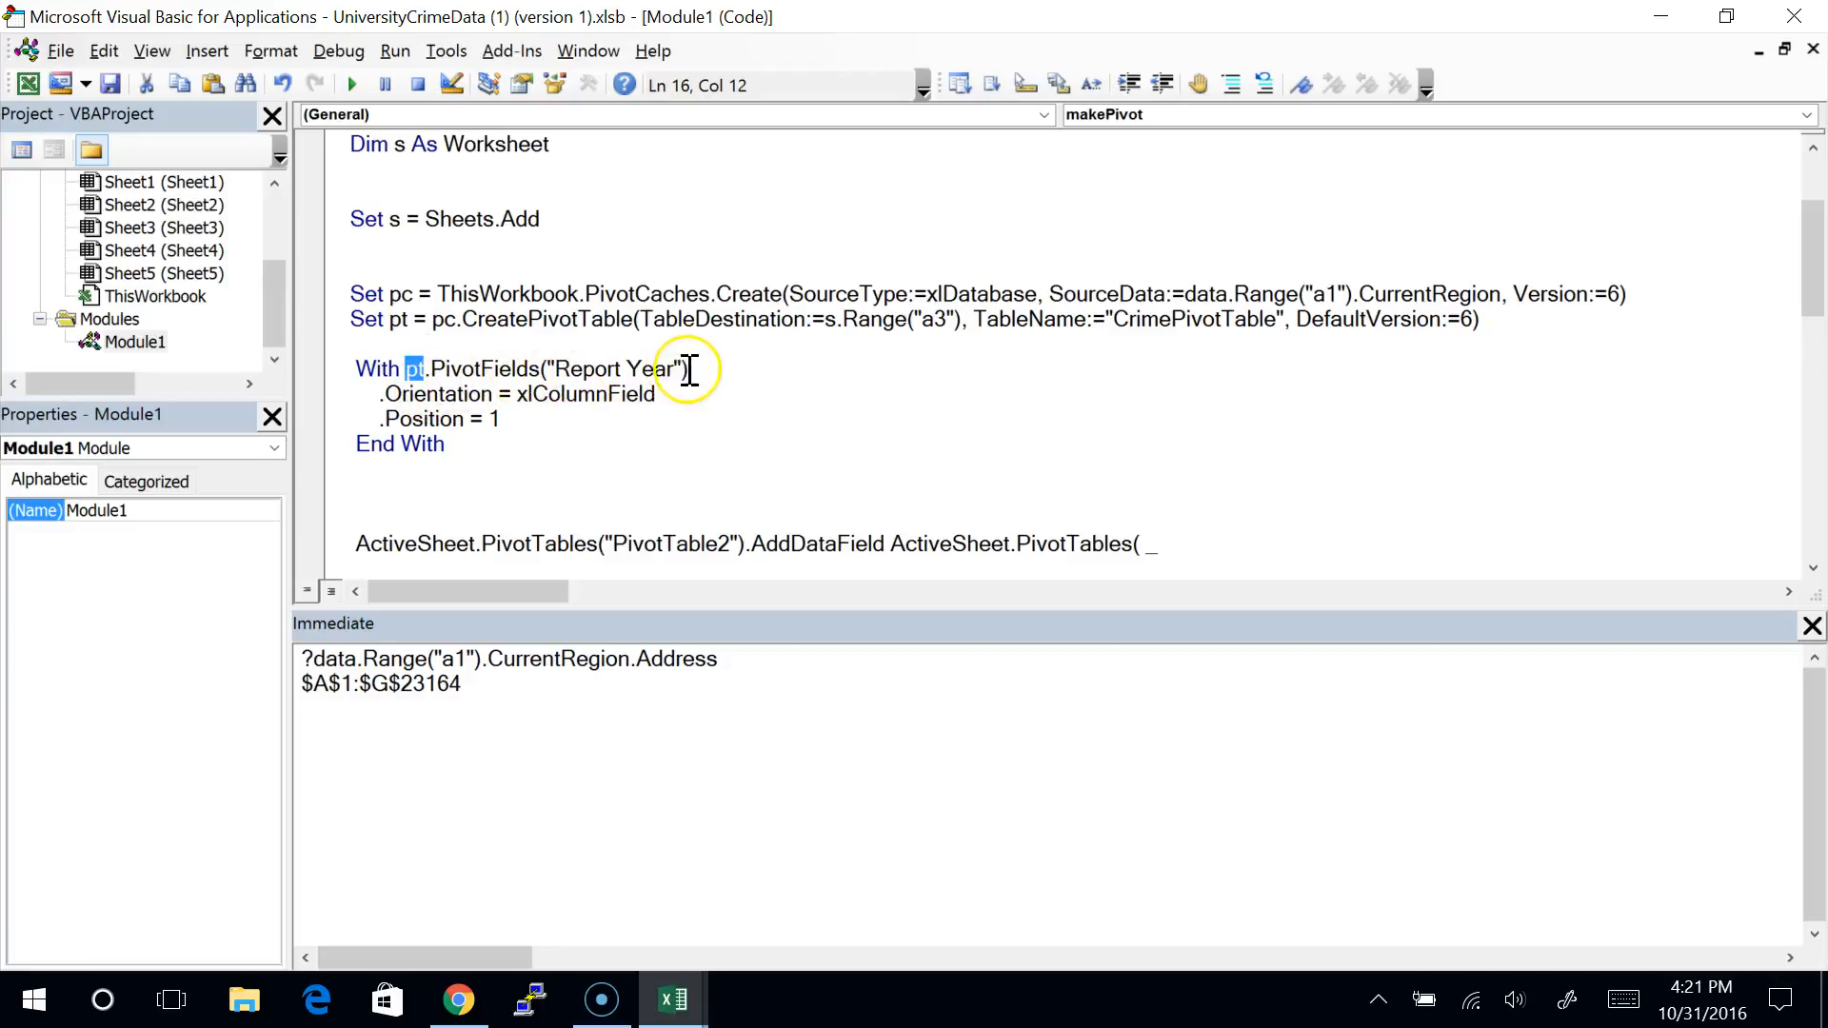
{"action": "left_click_drag", "start_coordinate": [555, 369], "coordinate": [674, 370]}
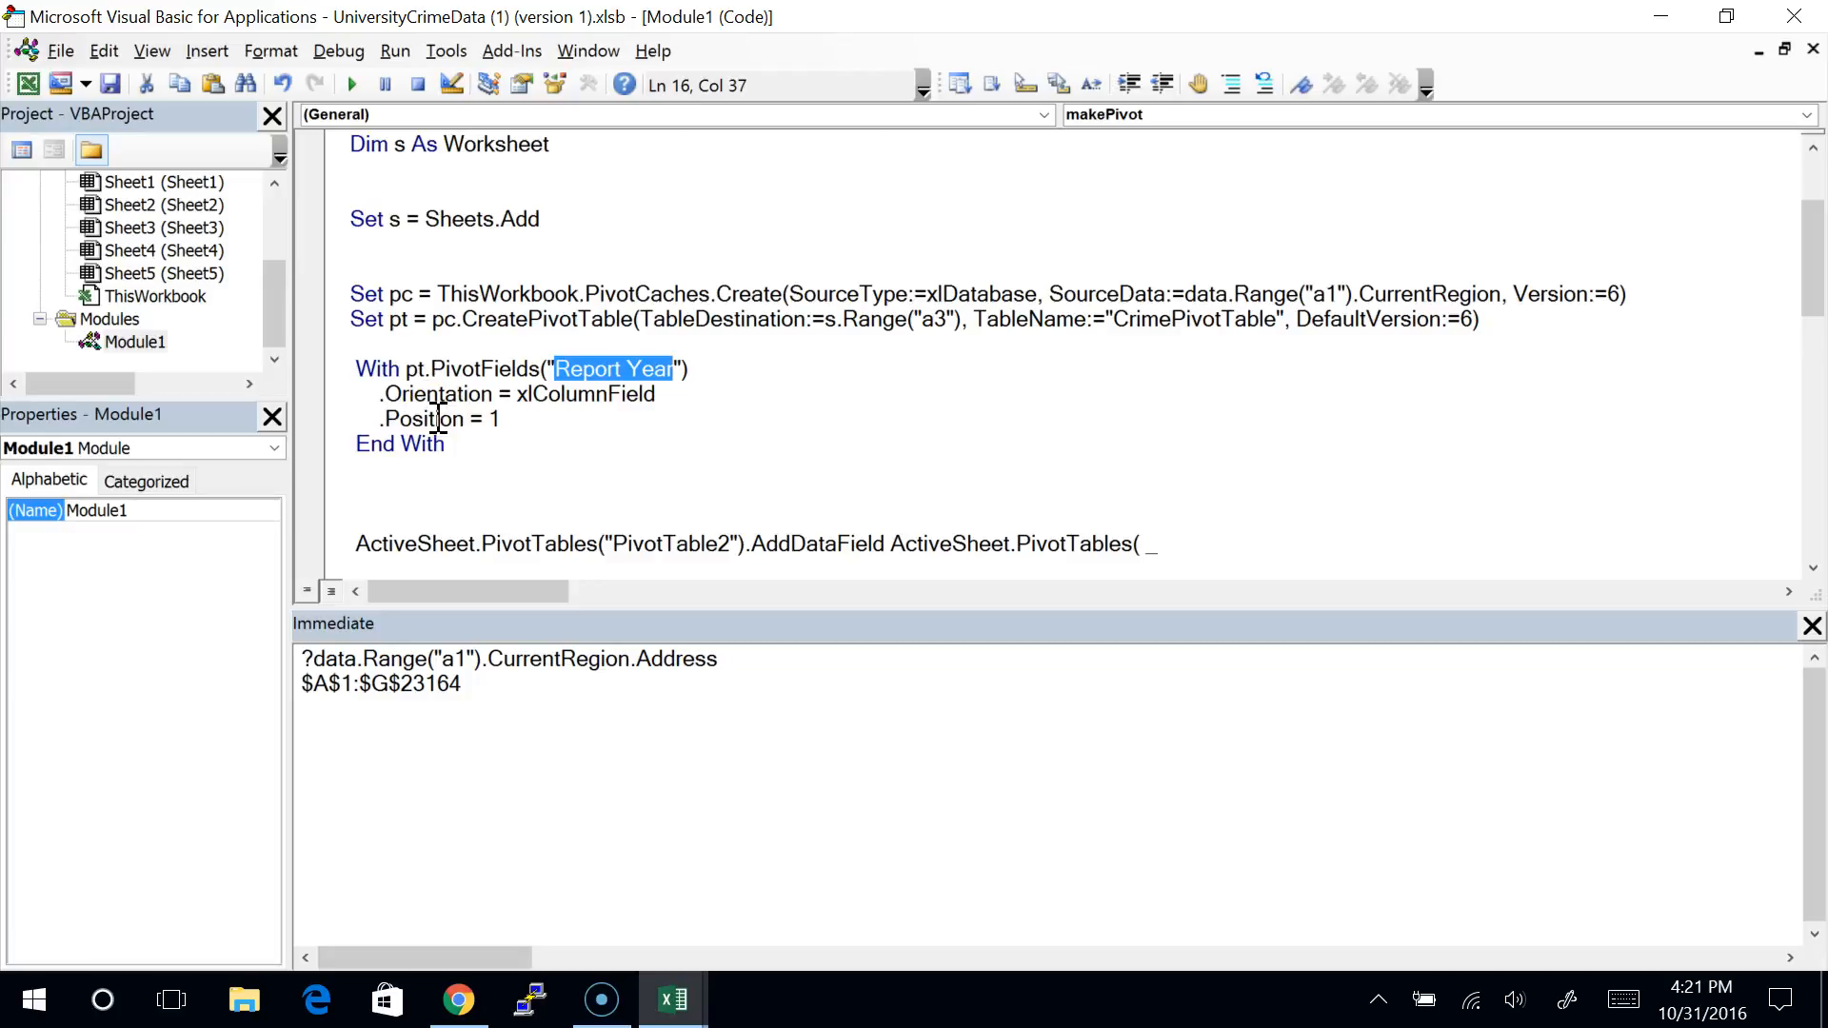
Step: Delete the .Position = 1 line from the Report Year With block
{"action": "left_click_drag", "start_coordinate": [356, 419], "coordinate": [526, 419]}
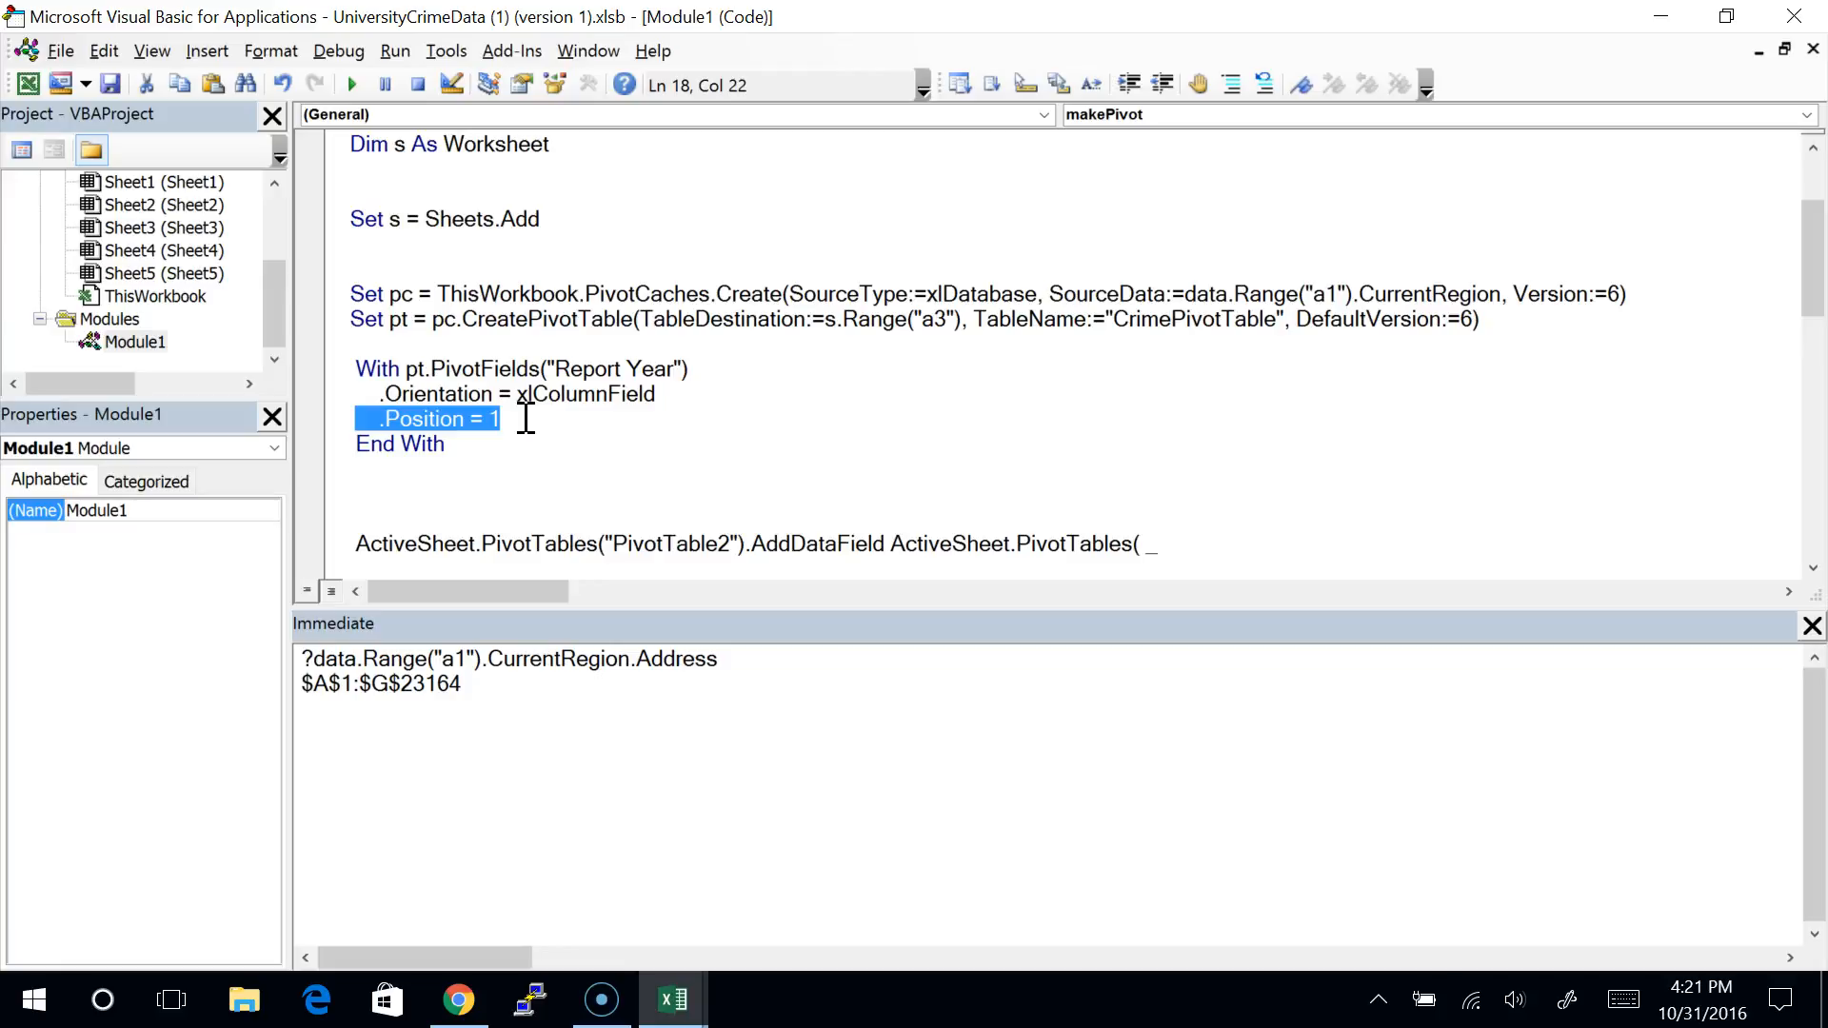
{"action": "left_click", "coordinate": [525, 419]}
{"action": "key", "text": "Home"}
{"action": "key", "text": "shift+End"}
{"action": "key", "text": "Delete"}
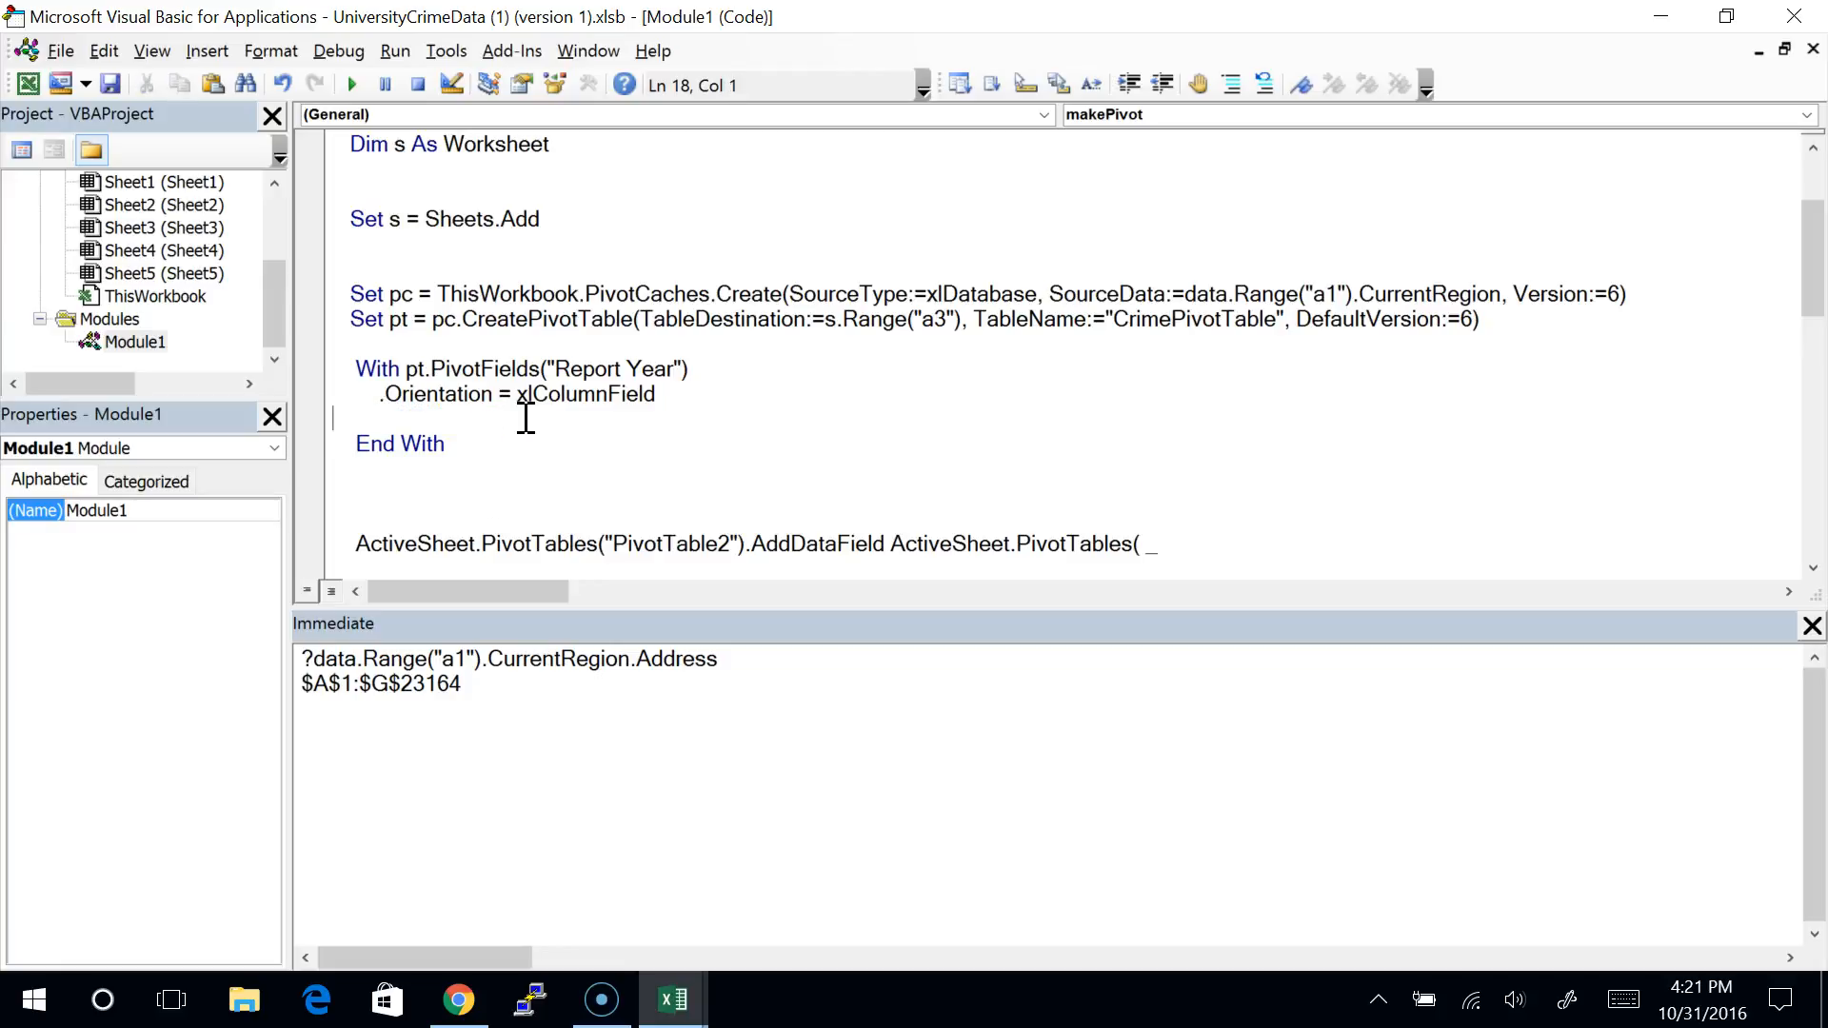
{"action": "key", "text": "BackSpace"}
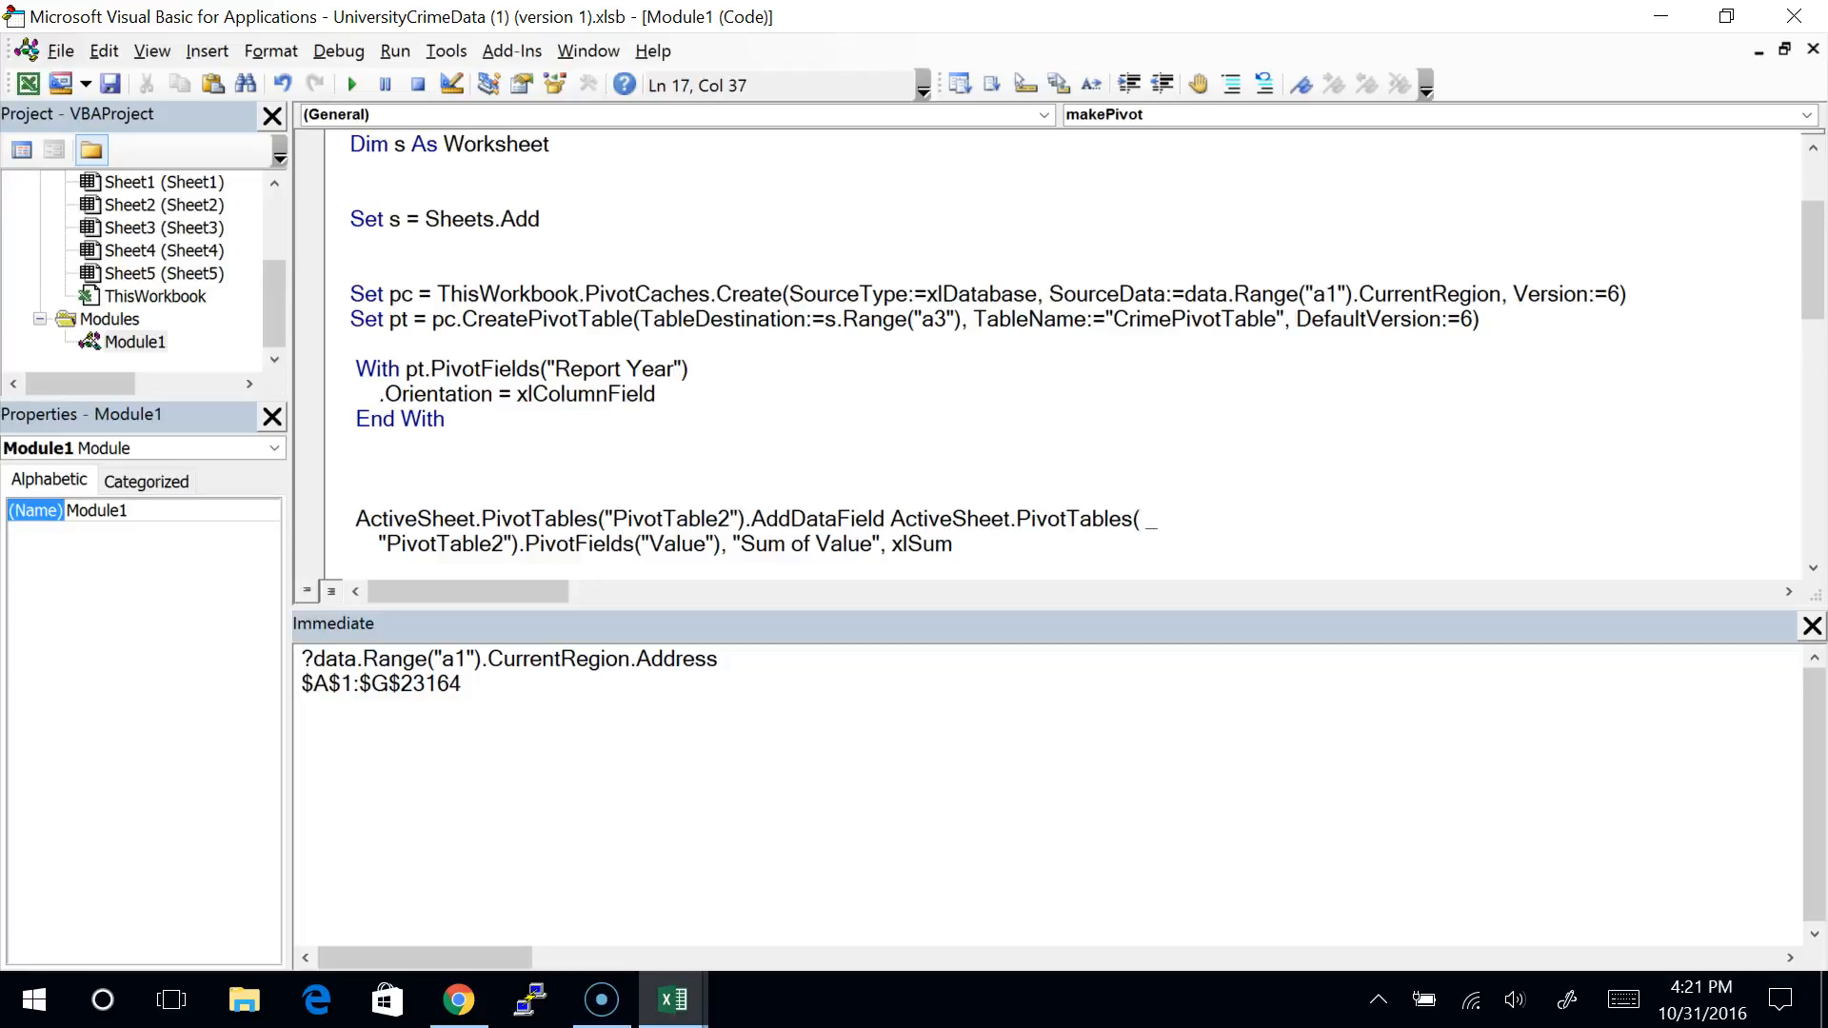
Step: Remove the With keyword and join the two lines into pt.PivotFields("Report Year").Orientation = xlColumnField
{"action": "key", "text": "Up"}
{"action": "key", "text": "Home"}
{"action": "key", "text": "Delete"}
{"action": "key", "text": "Delete"}
{"action": "key", "text": "Delete"}
{"action": "key", "text": "Delete"}
{"action": "key", "text": "Delete"}
{"action": "key", "text": "End"}
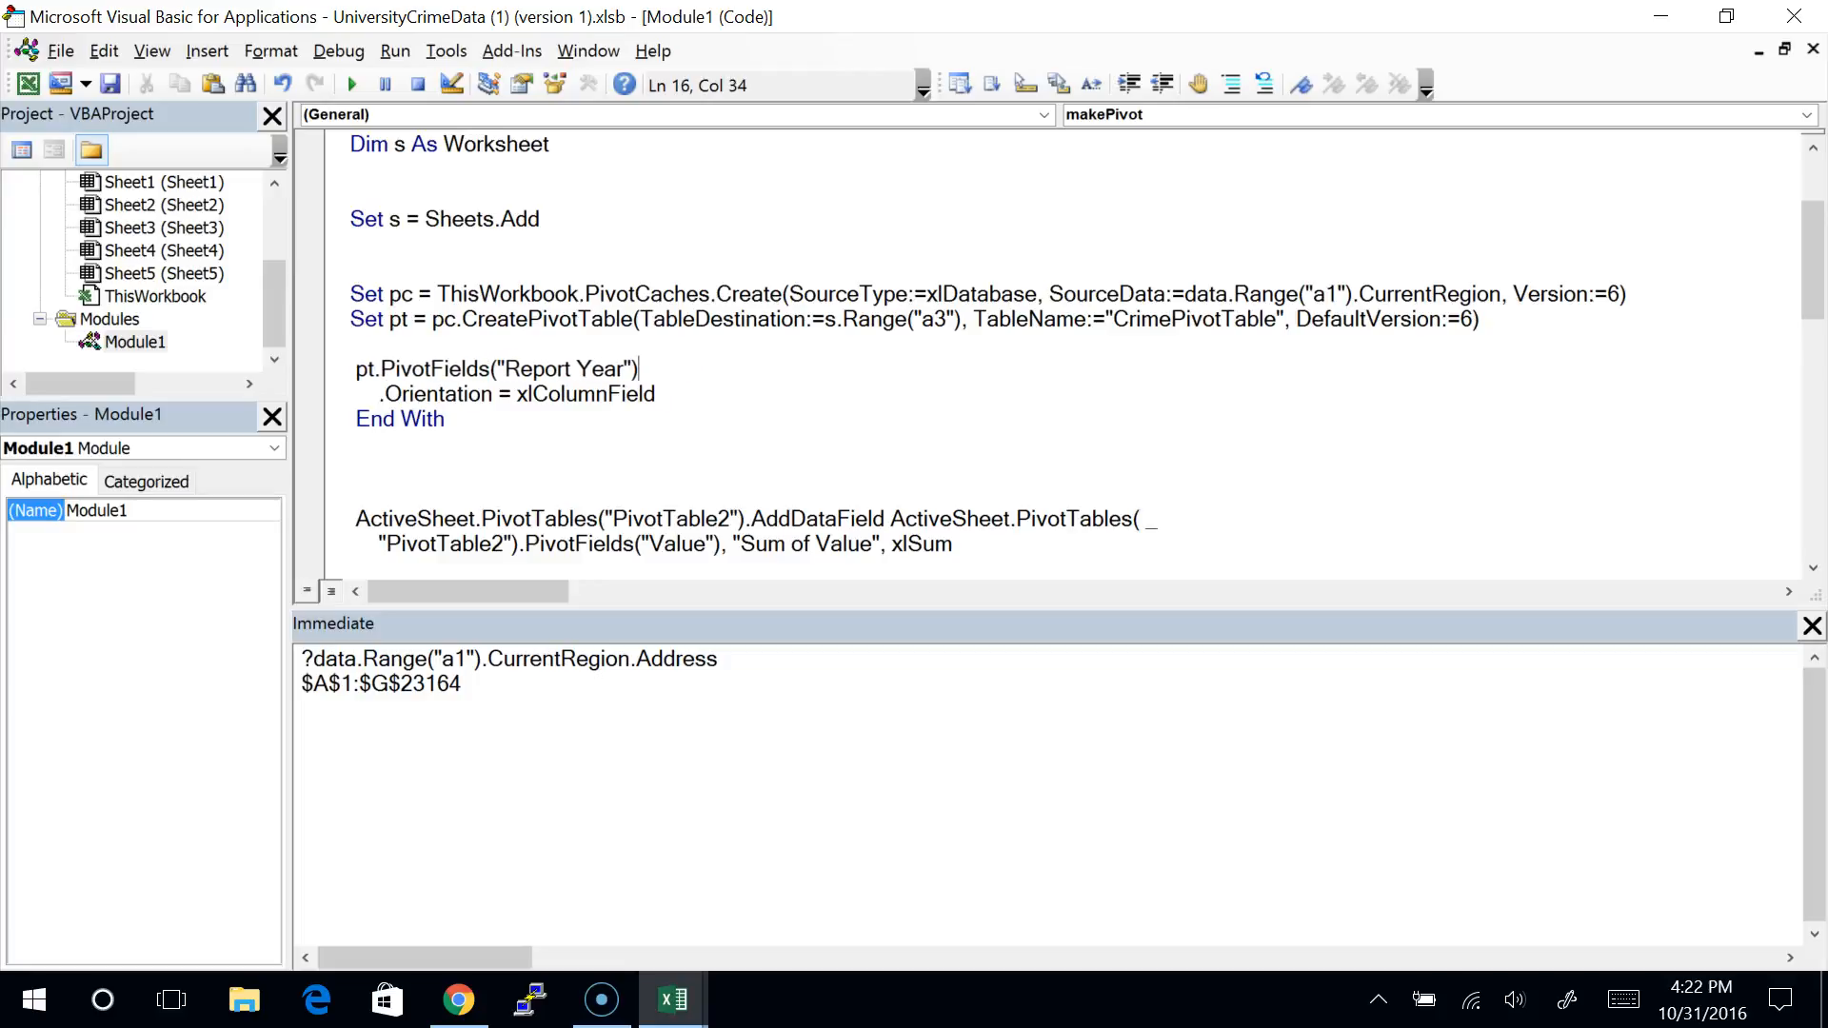
{"action": "key", "text": "Delete"}
{"action": "key", "text": "Delete"}
{"action": "key", "text": "Delete"}
{"action": "key", "text": "Delete"}
{"action": "key", "text": "Delete"}
{"action": "key", "text": "Delete"}
{"action": "key", "text": "Delete"}
{"action": "key", "text": "Delete"}
Step: Delete the leftover End With line and add a blank line above the Report Year orientation statement
{"action": "key", "text": "Down"}
{"action": "key", "text": "Home"}
{"action": "key", "text": "ctrl+y"}
{"action": "key", "text": "Up"}
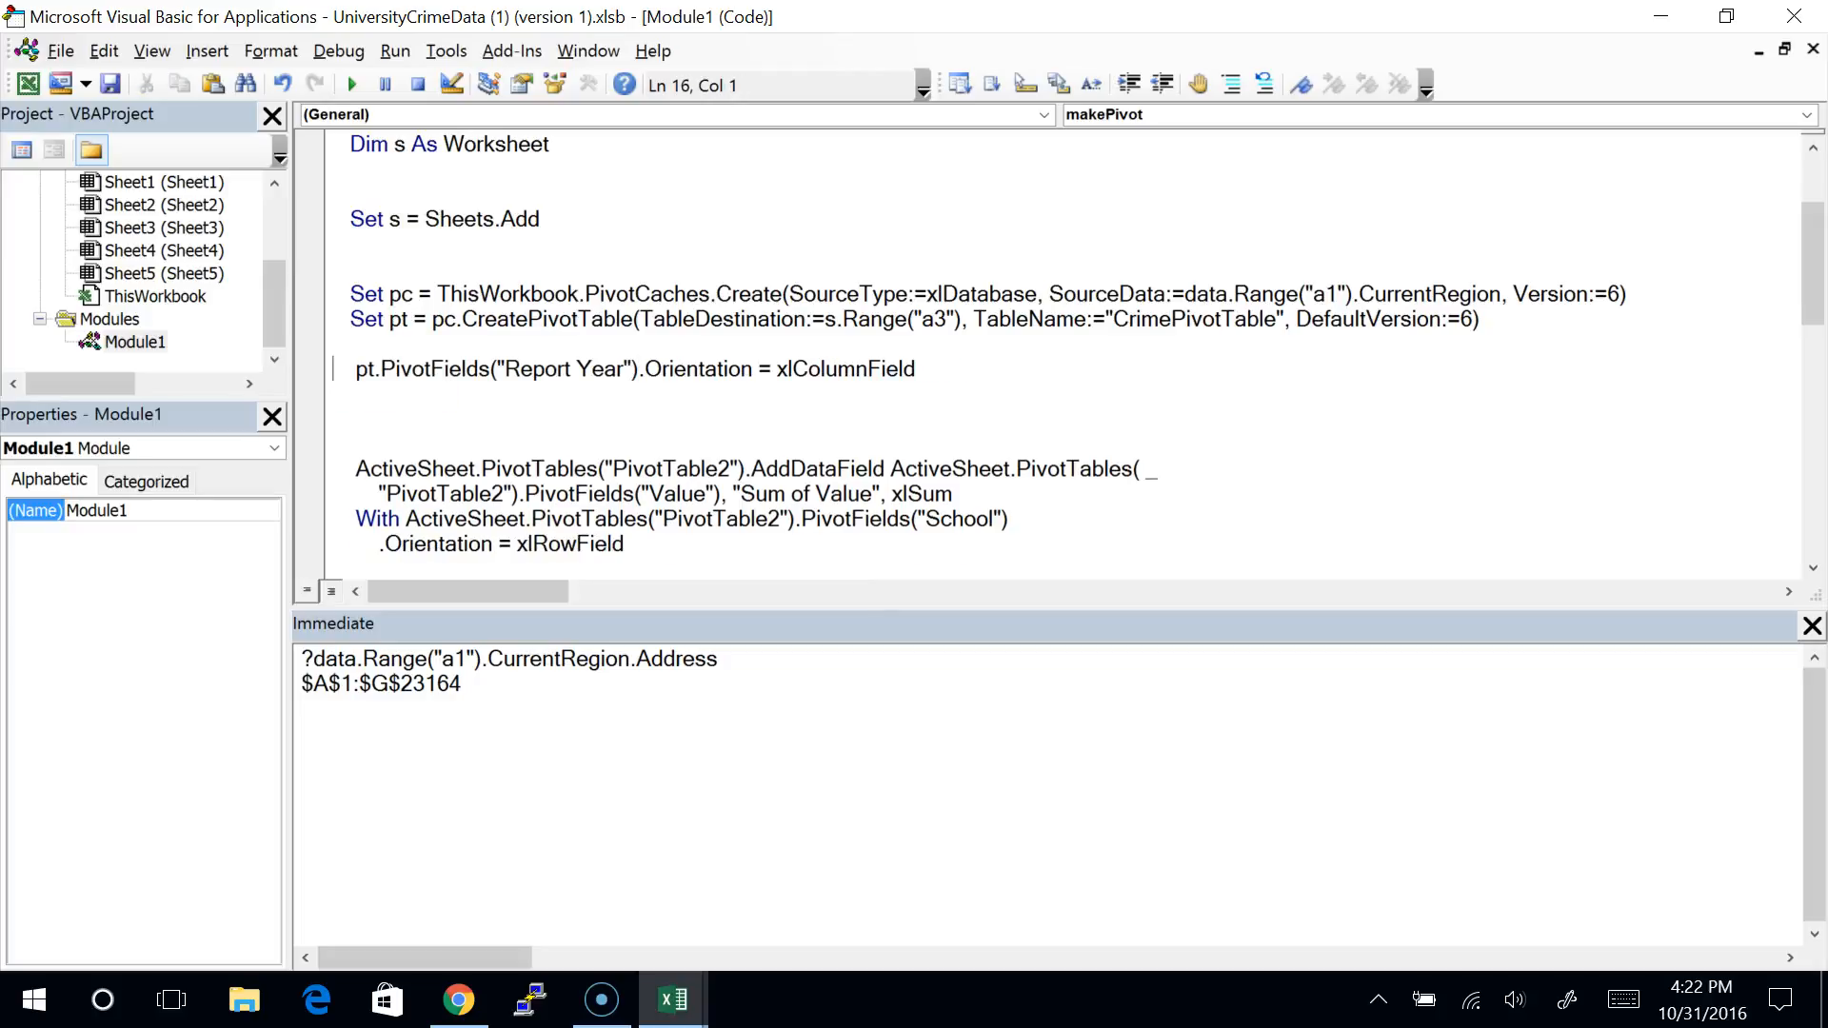
{"action": "key", "text": "Return"}
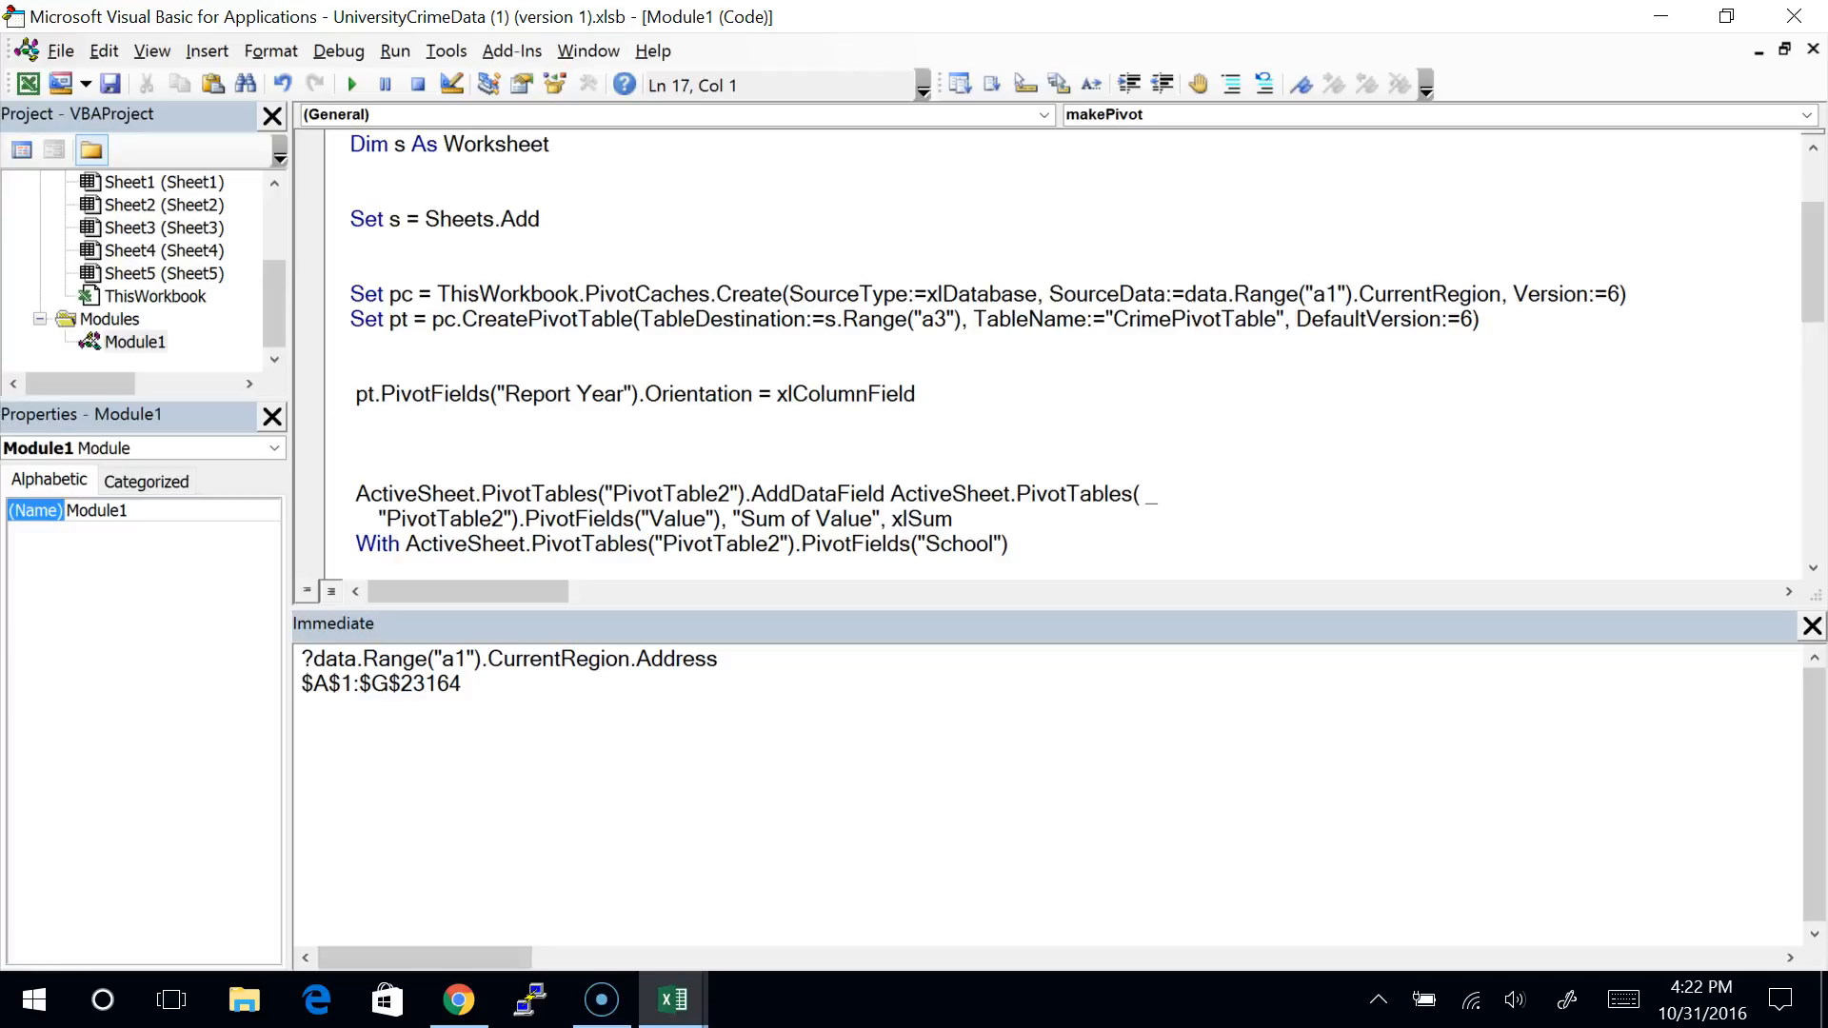
Step: Remove the surplus blank lines above the AddDataField statement and insert three blank lines after it
{"action": "key", "text": "Down"}
{"action": "key", "text": "Down"}
{"action": "key", "text": "Down"}
{"action": "key", "text": "Down"}
{"action": "key", "text": "Up"}
{"action": "key", "text": "Up"}
{"action": "key", "text": "Up"}
{"action": "key", "text": "Down"}
{"action": "key", "text": "shift+Down"}
{"action": "key", "text": "shift+Down"}
{"action": "key", "text": "Delete"}
{"action": "key", "text": "Down"}
{"action": "key", "text": "End"}
{"action": "key", "text": "Return"}
{"action": "key", "text": "Return"}
{"action": "key", "text": "Return"}
Step: Replace the ActiveSheet.PivotTables("PivotTable2") reference in front of .AddDataField with pt
{"action": "key", "text": "Up"}
{"action": "key", "text": "Up"}
{"action": "key", "text": "Up"}
{"action": "key", "text": "Up"}
{"action": "key", "text": "Right"}
{"action": "key", "text": "Right"}
{"action": "key", "text": "Right"}
{"action": "key", "text": "Right"}
{"action": "key", "text": "Right"}
{"action": "key", "text": "Right"}
{"action": "key", "text": "Right"}
{"action": "key", "text": "Right"}
{"action": "key", "text": "Right"}
{"action": "key", "text": "Right"}
{"action": "key", "text": "Right"}
{"action": "key", "text": "Right"}
{"action": "key", "text": "Right"}
{"action": "key", "text": "Right"}
{"action": "key", "text": "Right"}
{"action": "key", "text": "Right"}
{"action": "key", "text": "Right"}
{"action": "key", "text": "Right"}
{"action": "key", "text": "Right"}
{"action": "key", "text": "Right"}
{"action": "key", "text": "Right"}
{"action": "key", "text": "Right"}
{"action": "key", "text": "Right"}
{"action": "key", "text": "Right"}
{"action": "key", "text": "Right"}
{"action": "key", "text": "Right"}
{"action": "key", "text": "Right"}
{"action": "key", "text": "Right"}
{"action": "key", "text": "Right"}
{"action": "key", "text": "Right"}
{"action": "key", "text": "Right"}
{"action": "key", "text": "Right"}
{"action": "key", "text": "Right"}
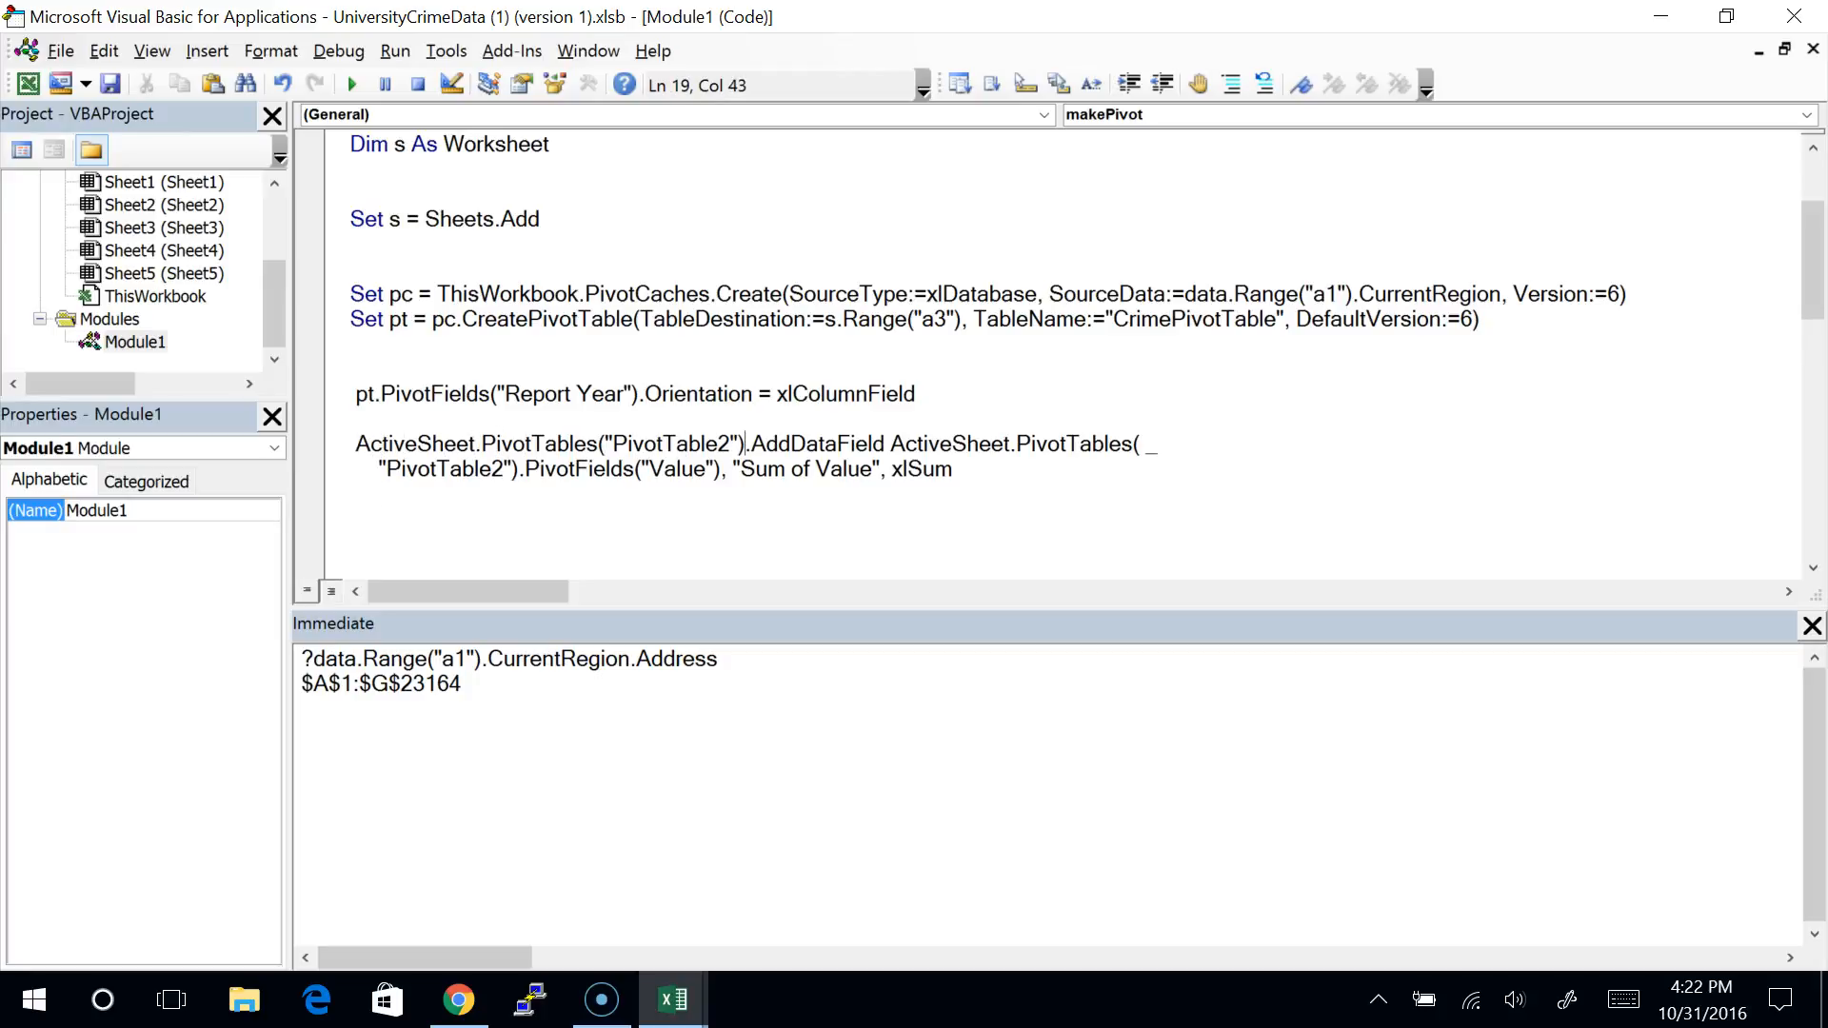
{"action": "key", "text": "shift+Home"}
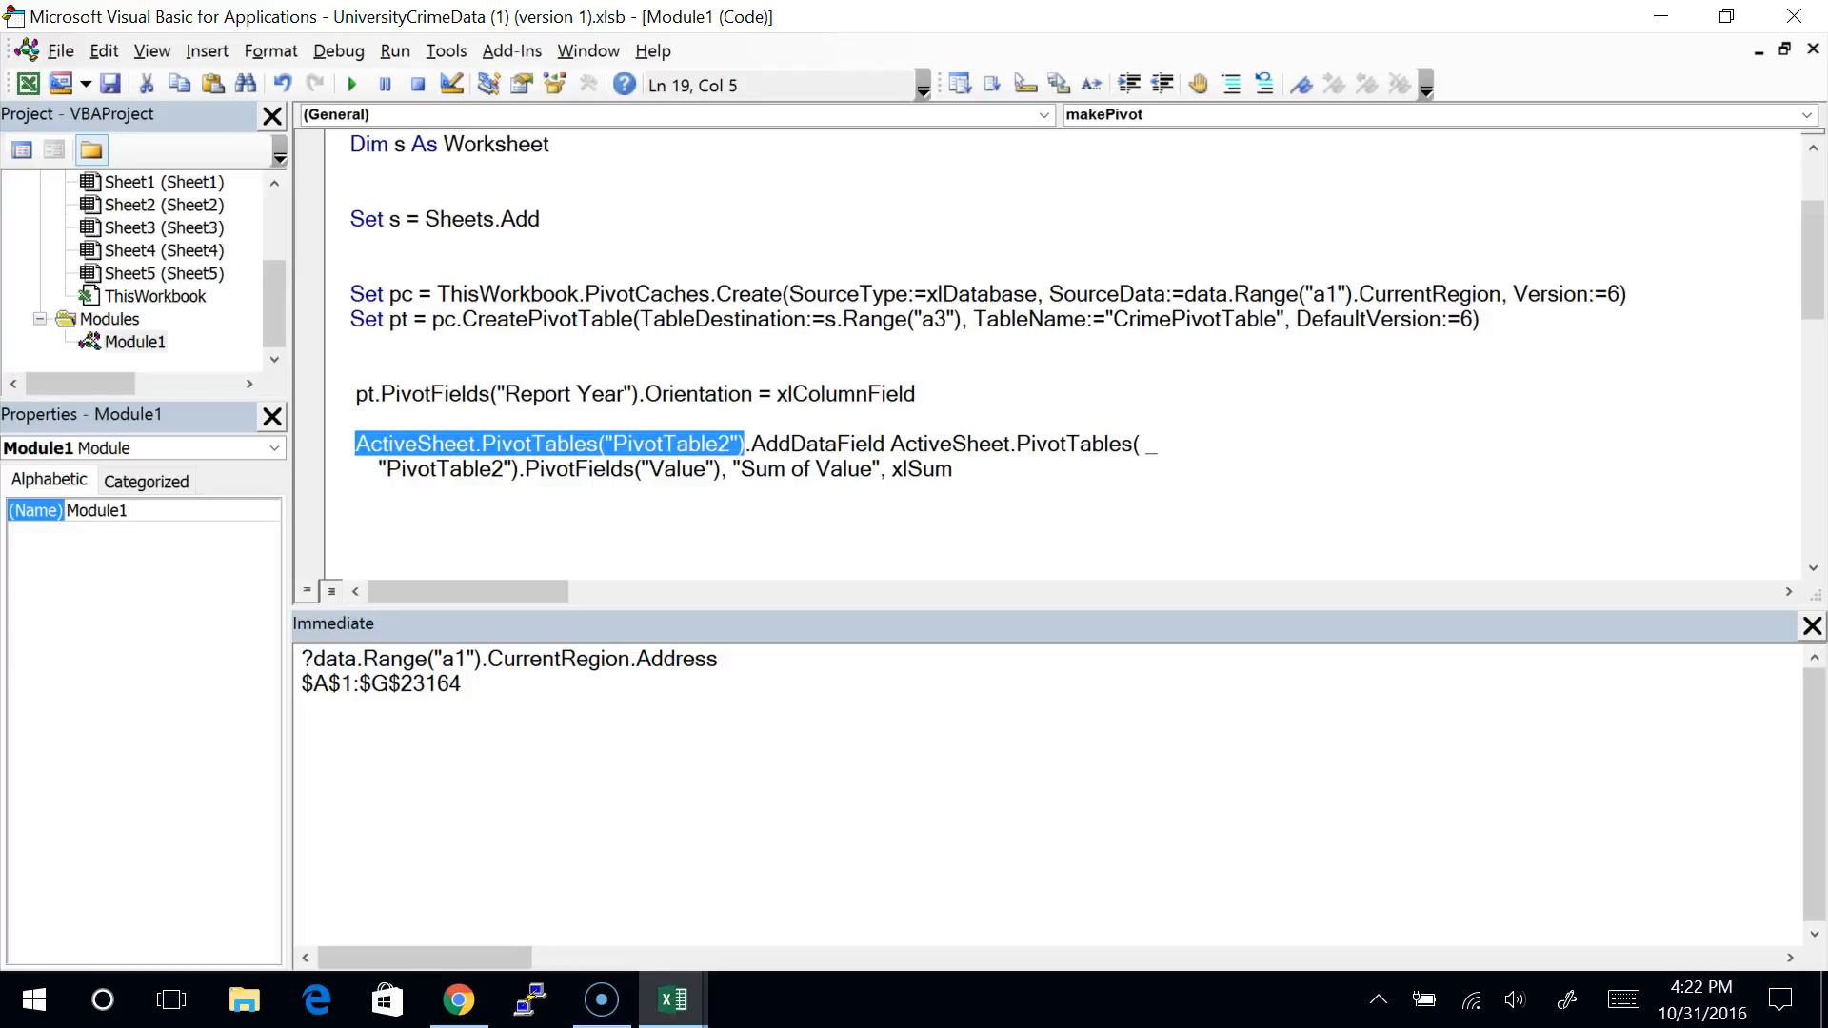
{"action": "type", "text": "pt"}
Step: Replace the line-spanning ActiveSheet.PivotTables("PivotTable2") argument before .PivotFields("Value") with pt, putting the AddDataField statement on one line
{"action": "key", "text": "Right"}
{"action": "key", "text": "Right"}
{"action": "key", "text": "Right"}
{"action": "key", "text": "Right"}
{"action": "key", "text": "Right"}
{"action": "key", "text": "Right"}
{"action": "key", "text": "Right"}
{"action": "key", "text": "Right"}
{"action": "key", "text": "Right"}
{"action": "key", "text": "Right"}
{"action": "key", "text": "Right"}
{"action": "key", "text": "Right"}
{"action": "key", "text": "Right"}
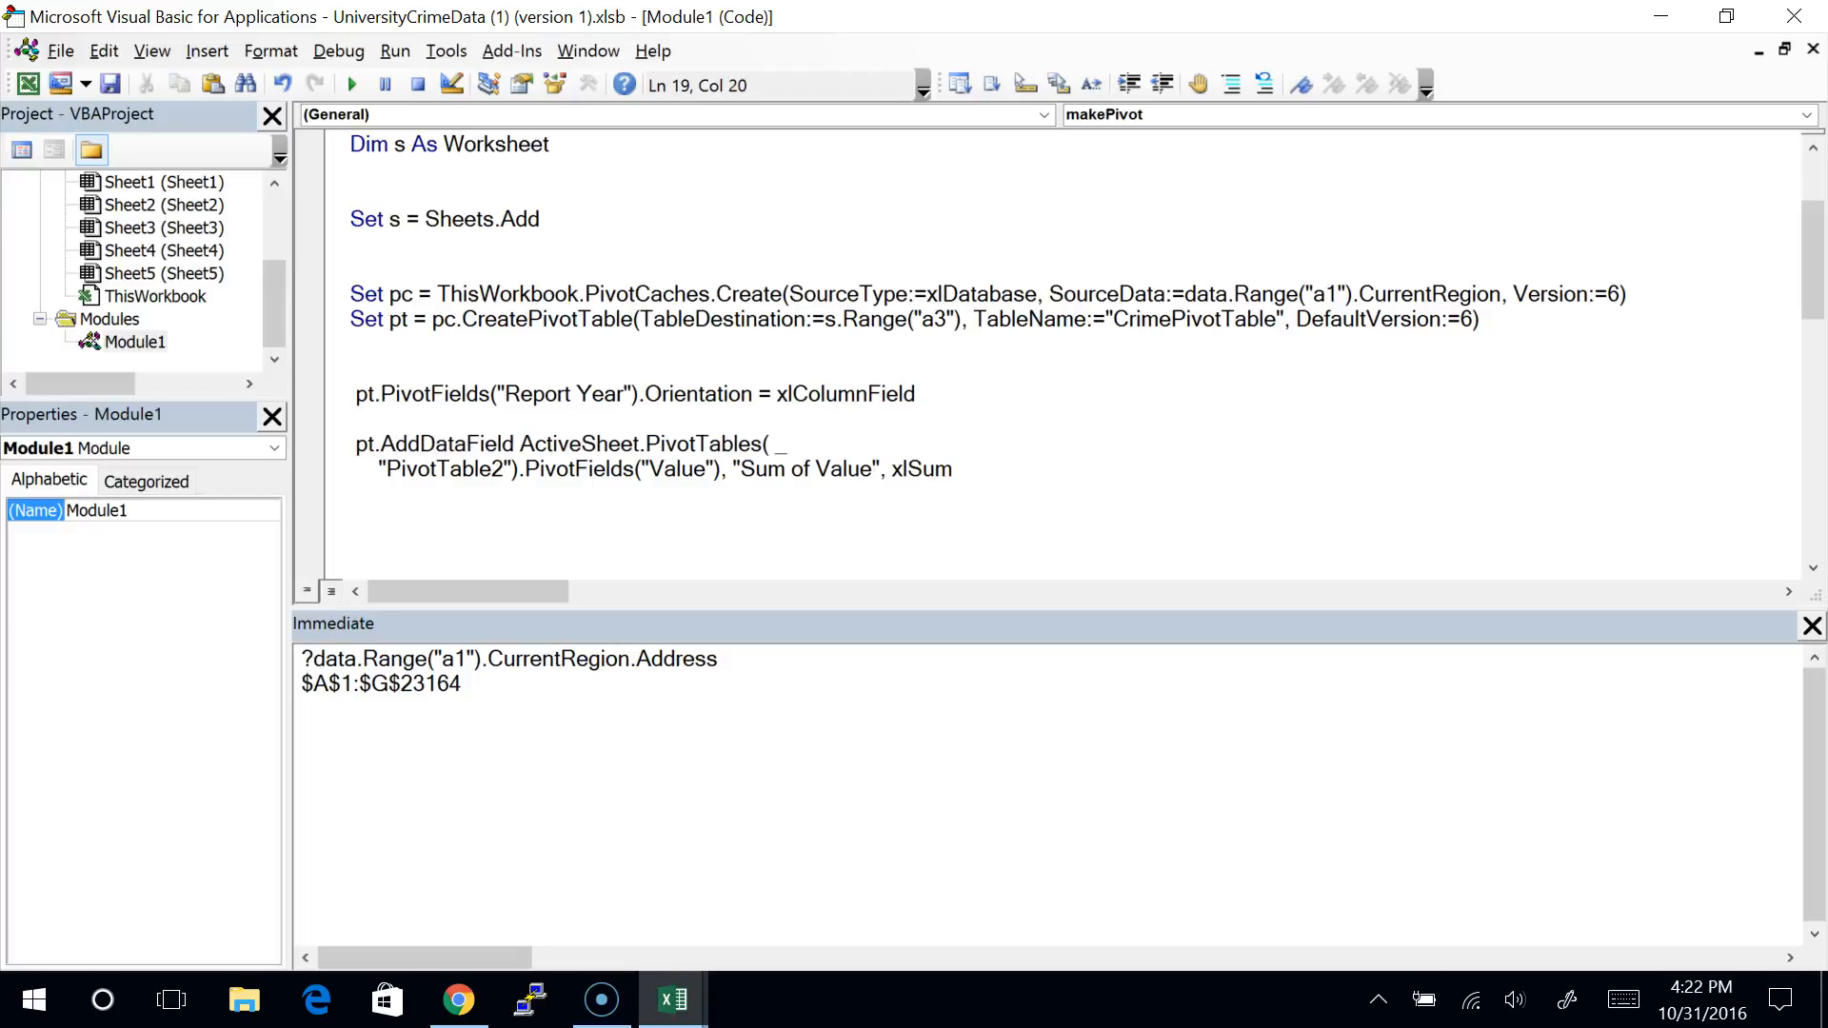
{"action": "key", "text": "Right"}
{"action": "key", "text": "shift+Down"}
{"action": "key", "text": "shift+Right"}
{"action": "key", "text": "shift+Right"}
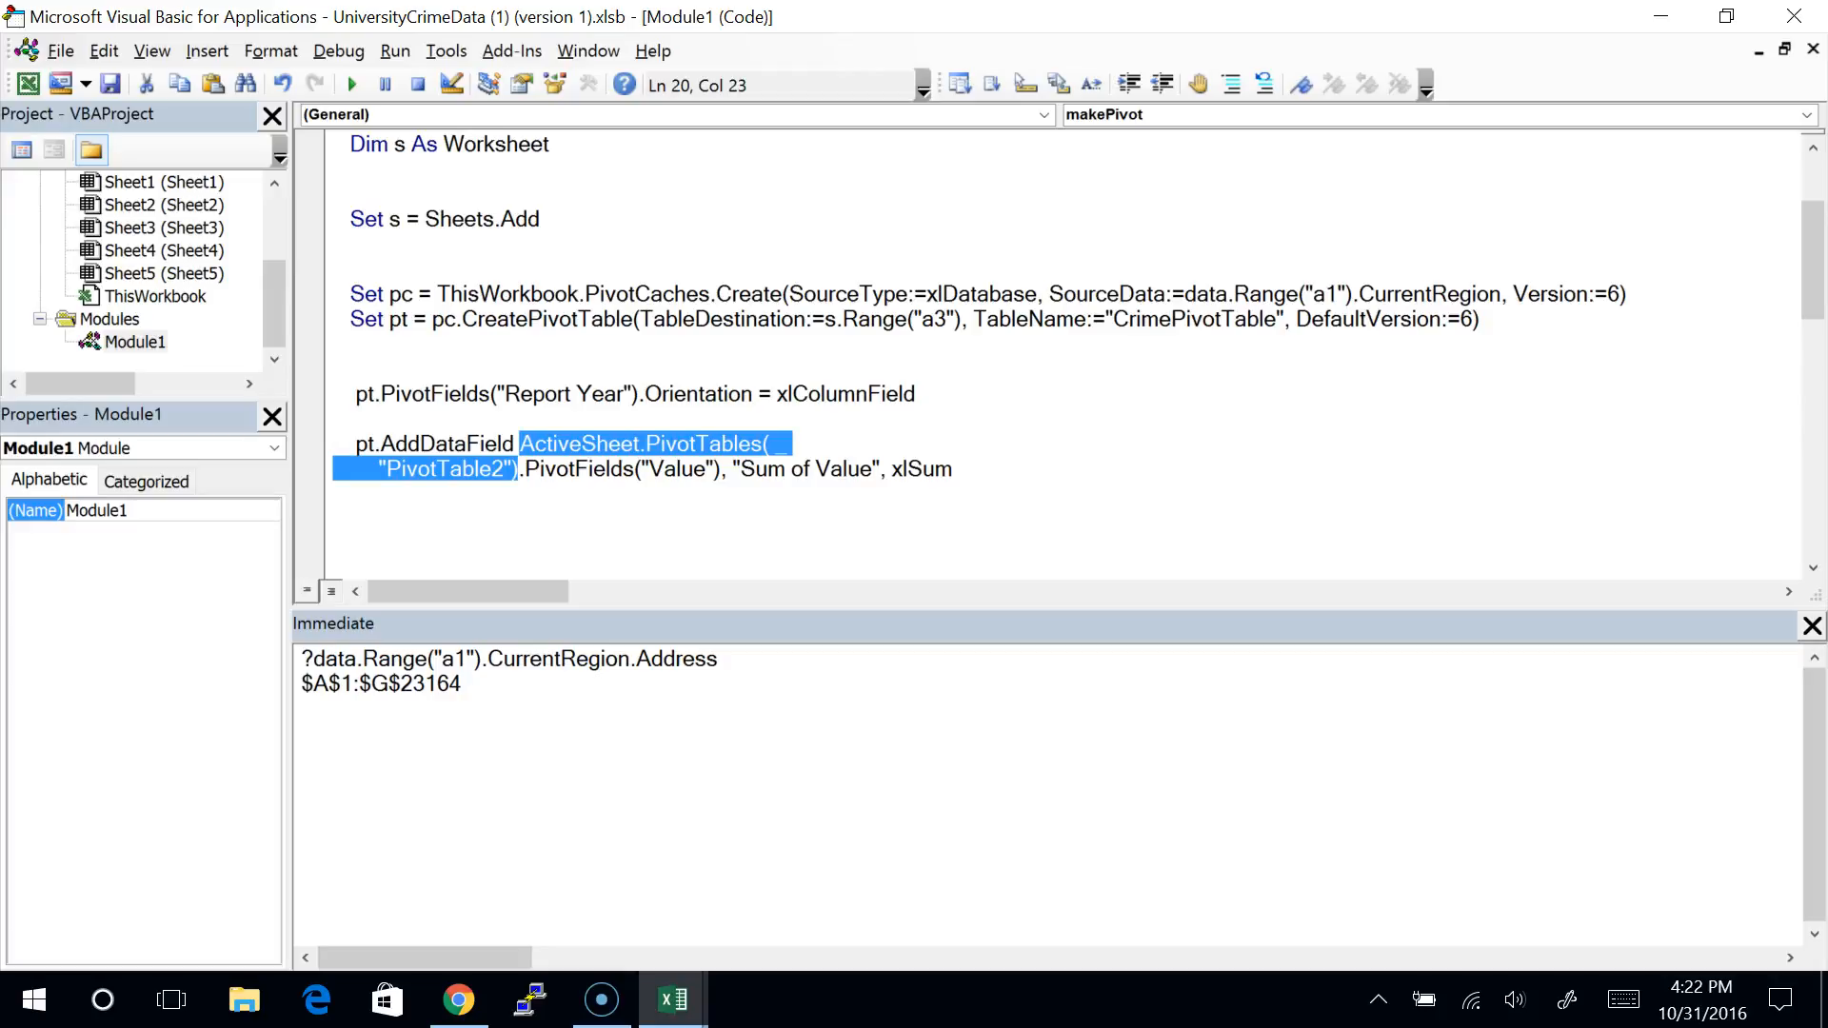
{"action": "type", "text": "pt"}
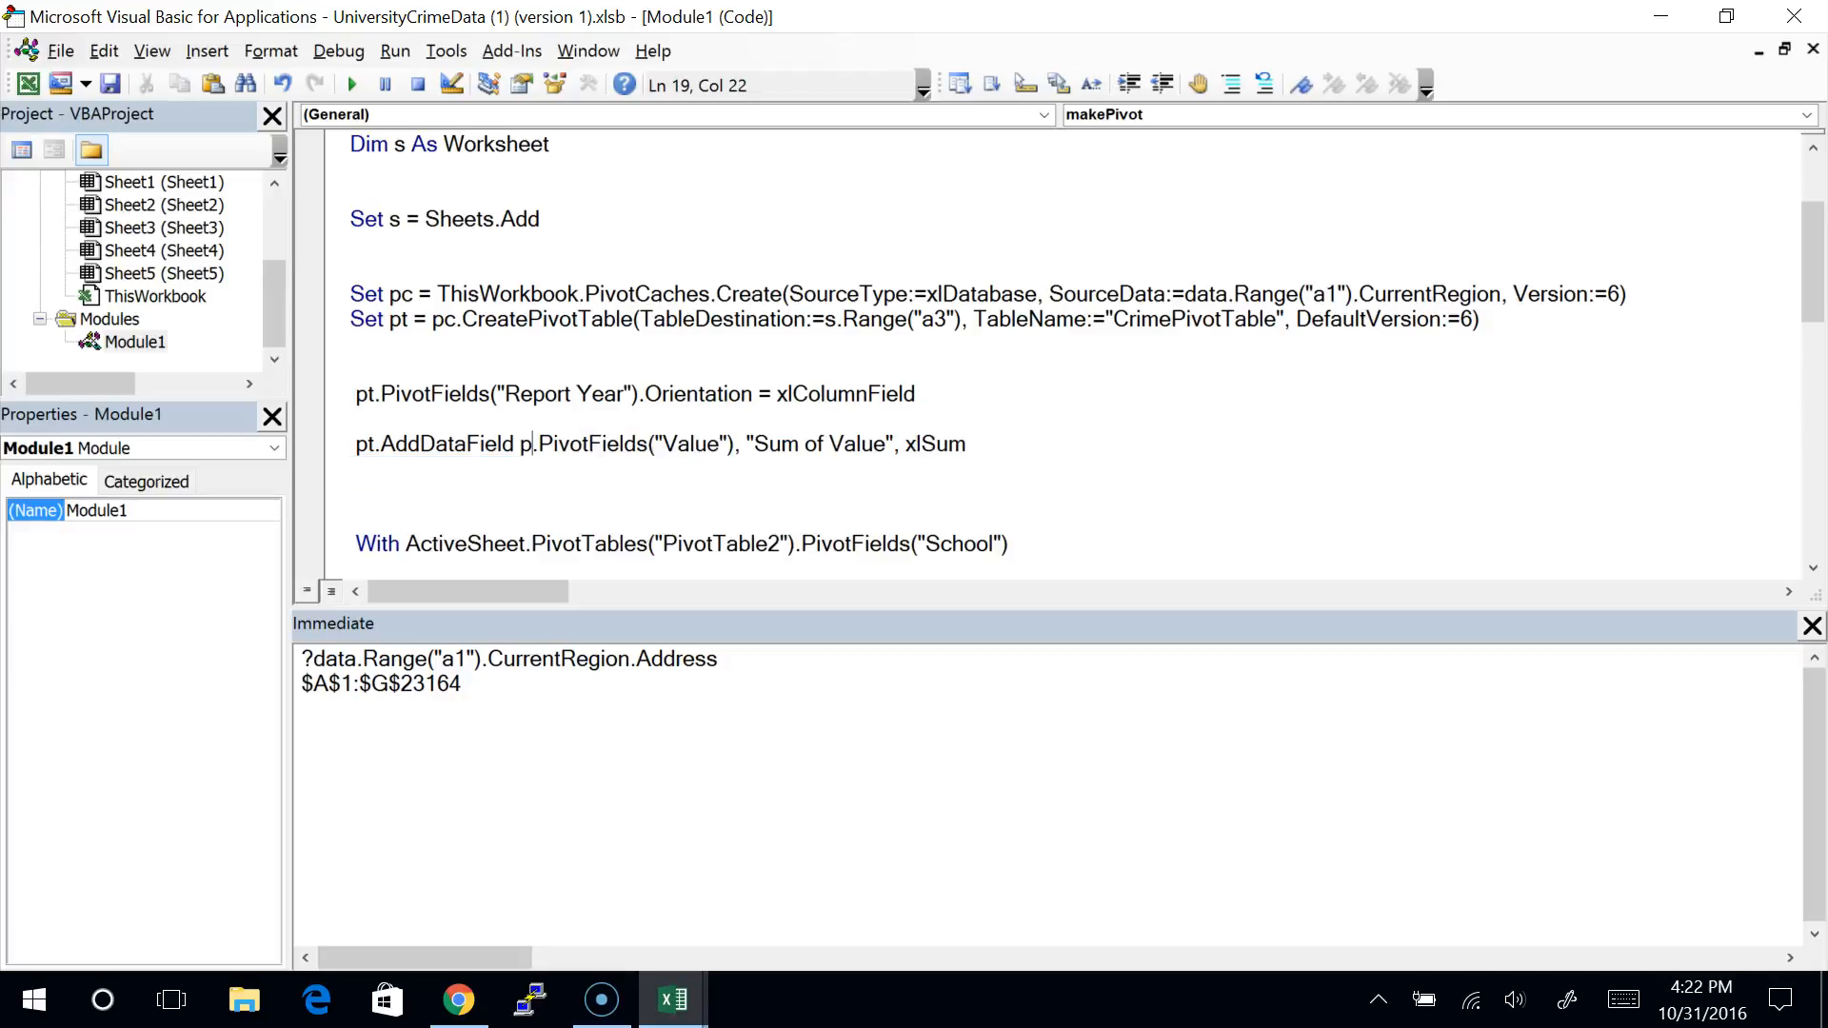
Step: Examine the Value field name and the xlSum function argument in the AddDataField statement
{"action": "key", "text": "Right"}
{"action": "key", "text": "Right"}
{"action": "key", "text": "Right"}
{"action": "key", "text": "Right"}
{"action": "key", "text": "Right"}
{"action": "key", "text": "Right"}
{"action": "key", "text": "Right"}
{"action": "key", "text": "Right"}
{"action": "key", "text": "Right"}
{"action": "key", "text": "Right"}
{"action": "key", "text": "Right"}
{"action": "key", "text": "Right"}
{"action": "key", "text": "Right"}
{"action": "key", "text": "Right"}
{"action": "key", "text": "shift+Right"}
{"action": "key", "text": "shift+Right"}
{"action": "key", "text": "shift+Right"}
{"action": "key", "text": "shift+Right"}
{"action": "key", "text": "shift+Right"}
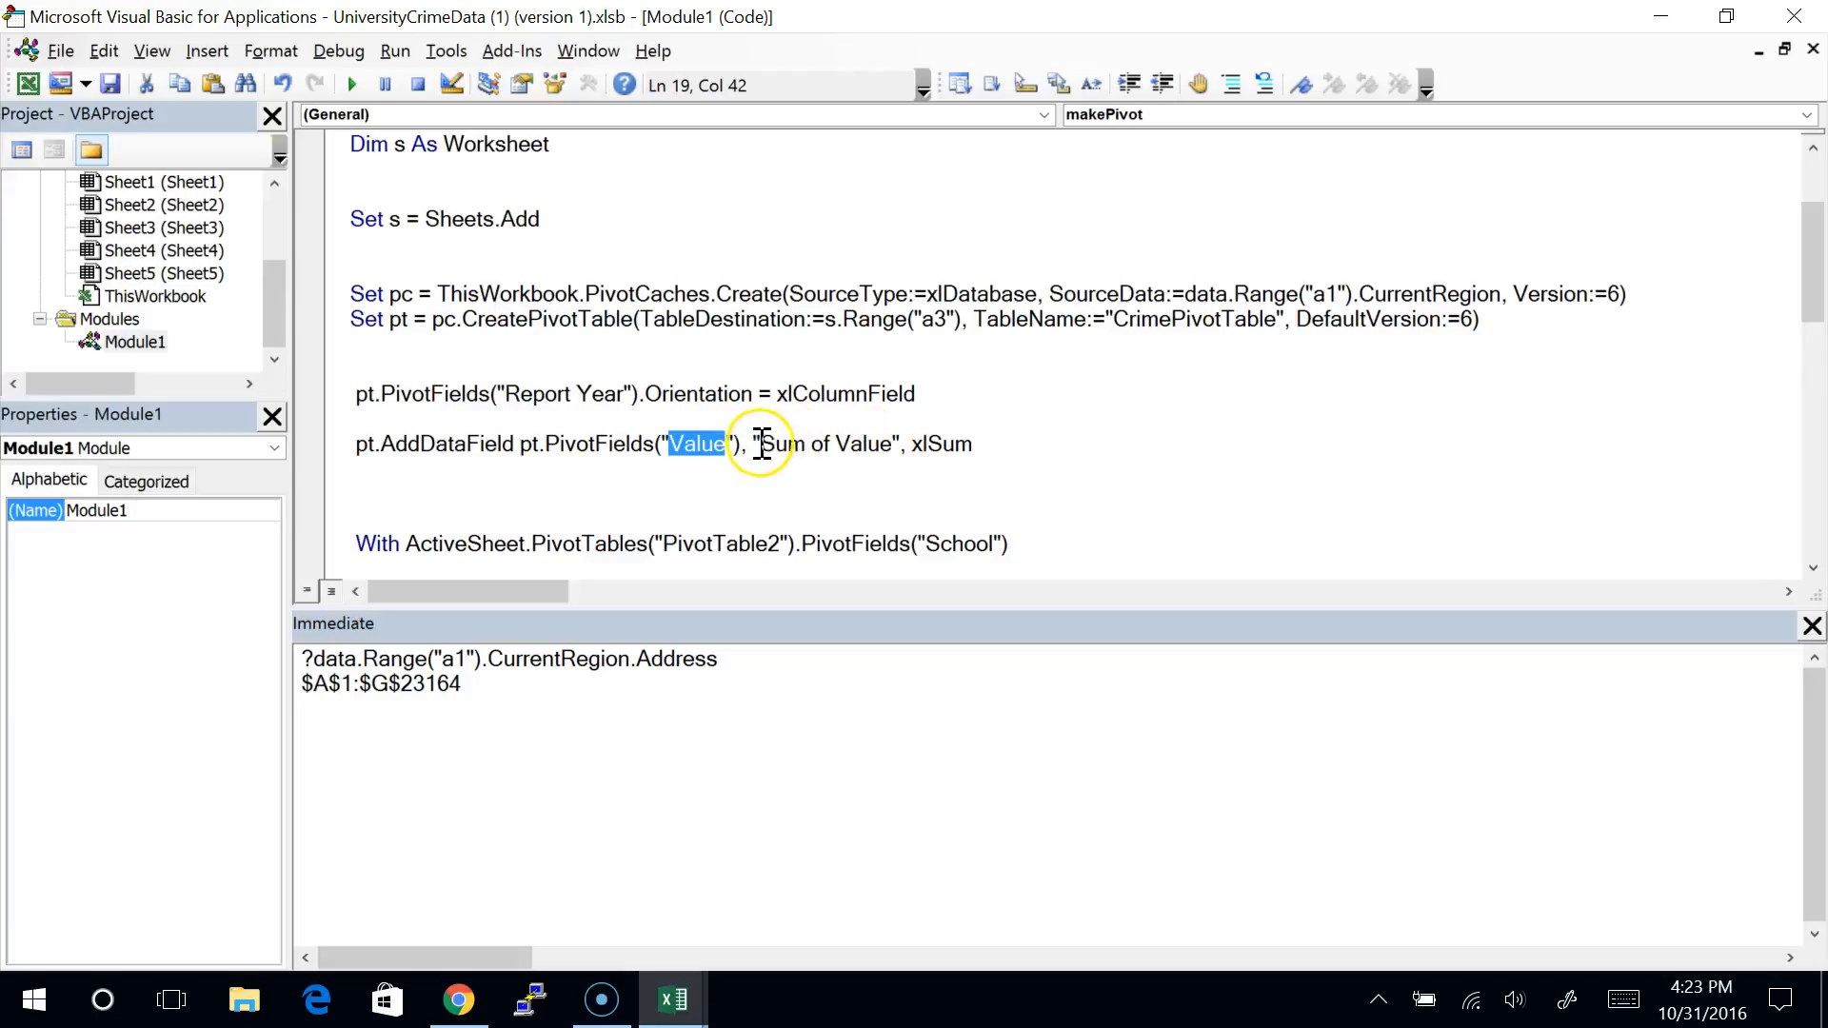
{"action": "left_click_drag", "start_coordinate": [911, 443], "coordinate": [970, 444]}
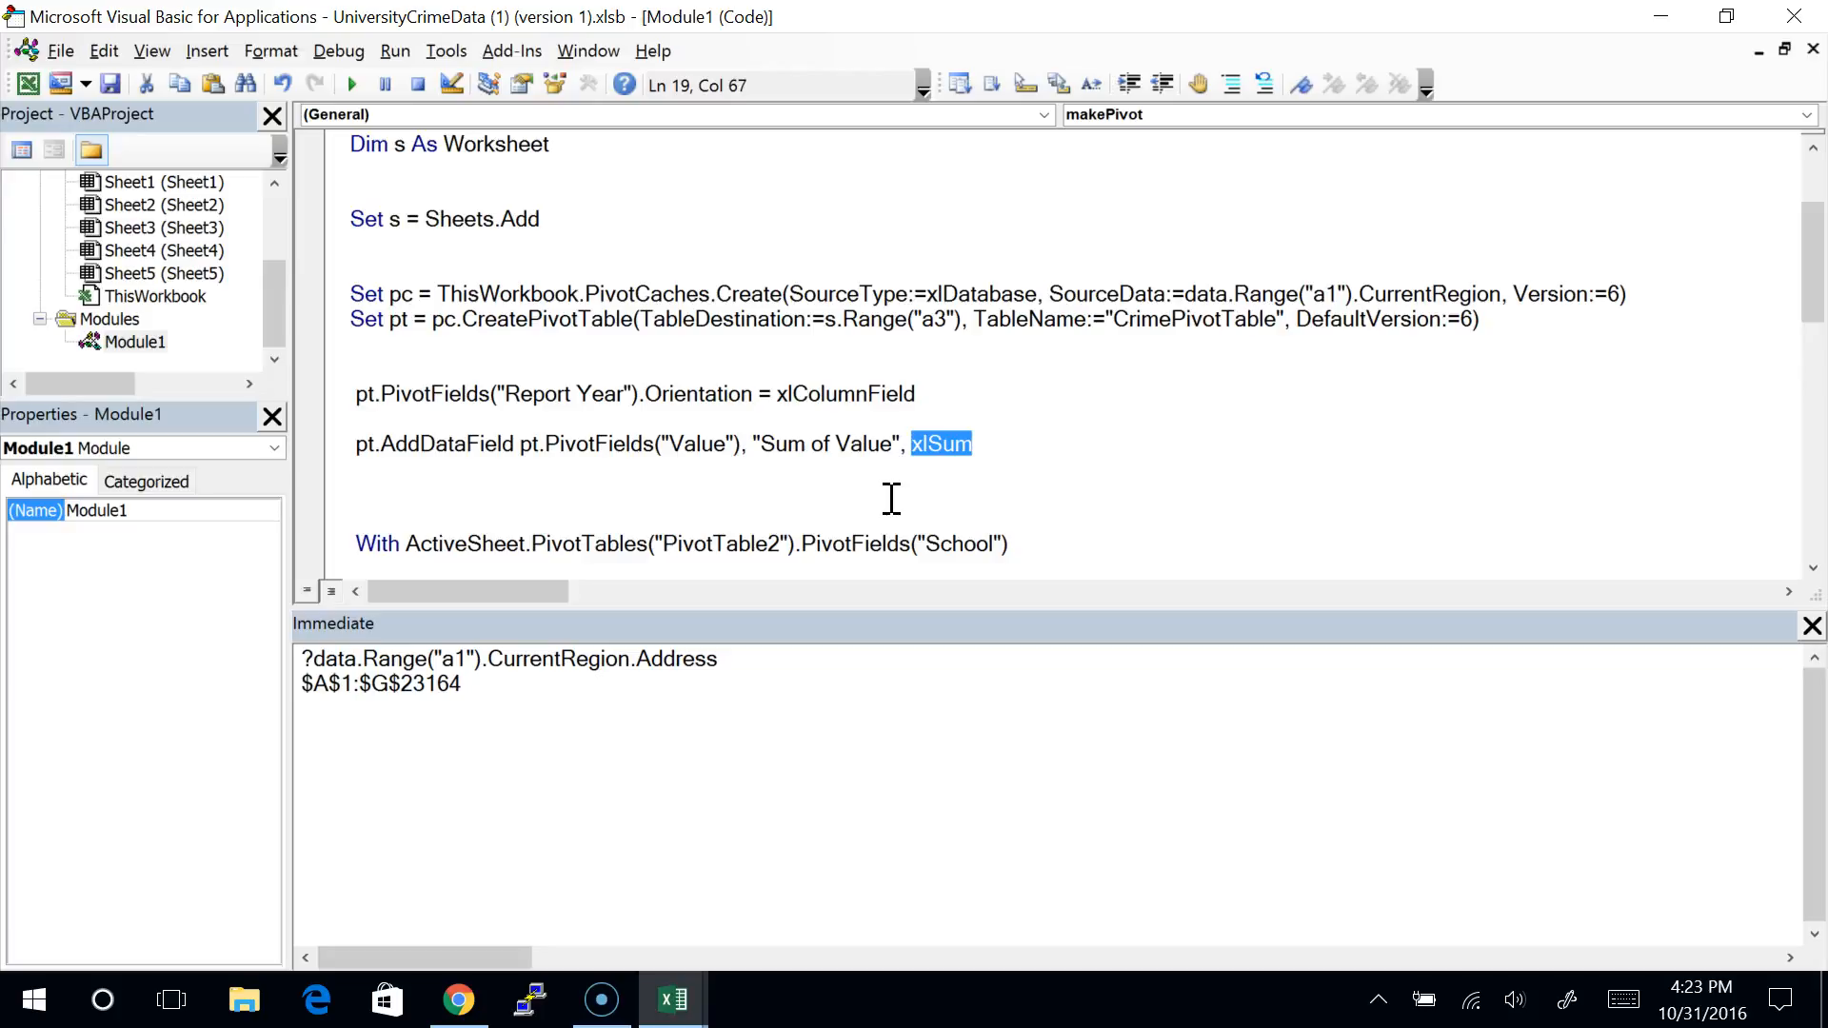
Step: Change the data field caption in the AddDataField statement to "Total"
{"action": "left_click_drag", "start_coordinate": [761, 445], "coordinate": [883, 449]}
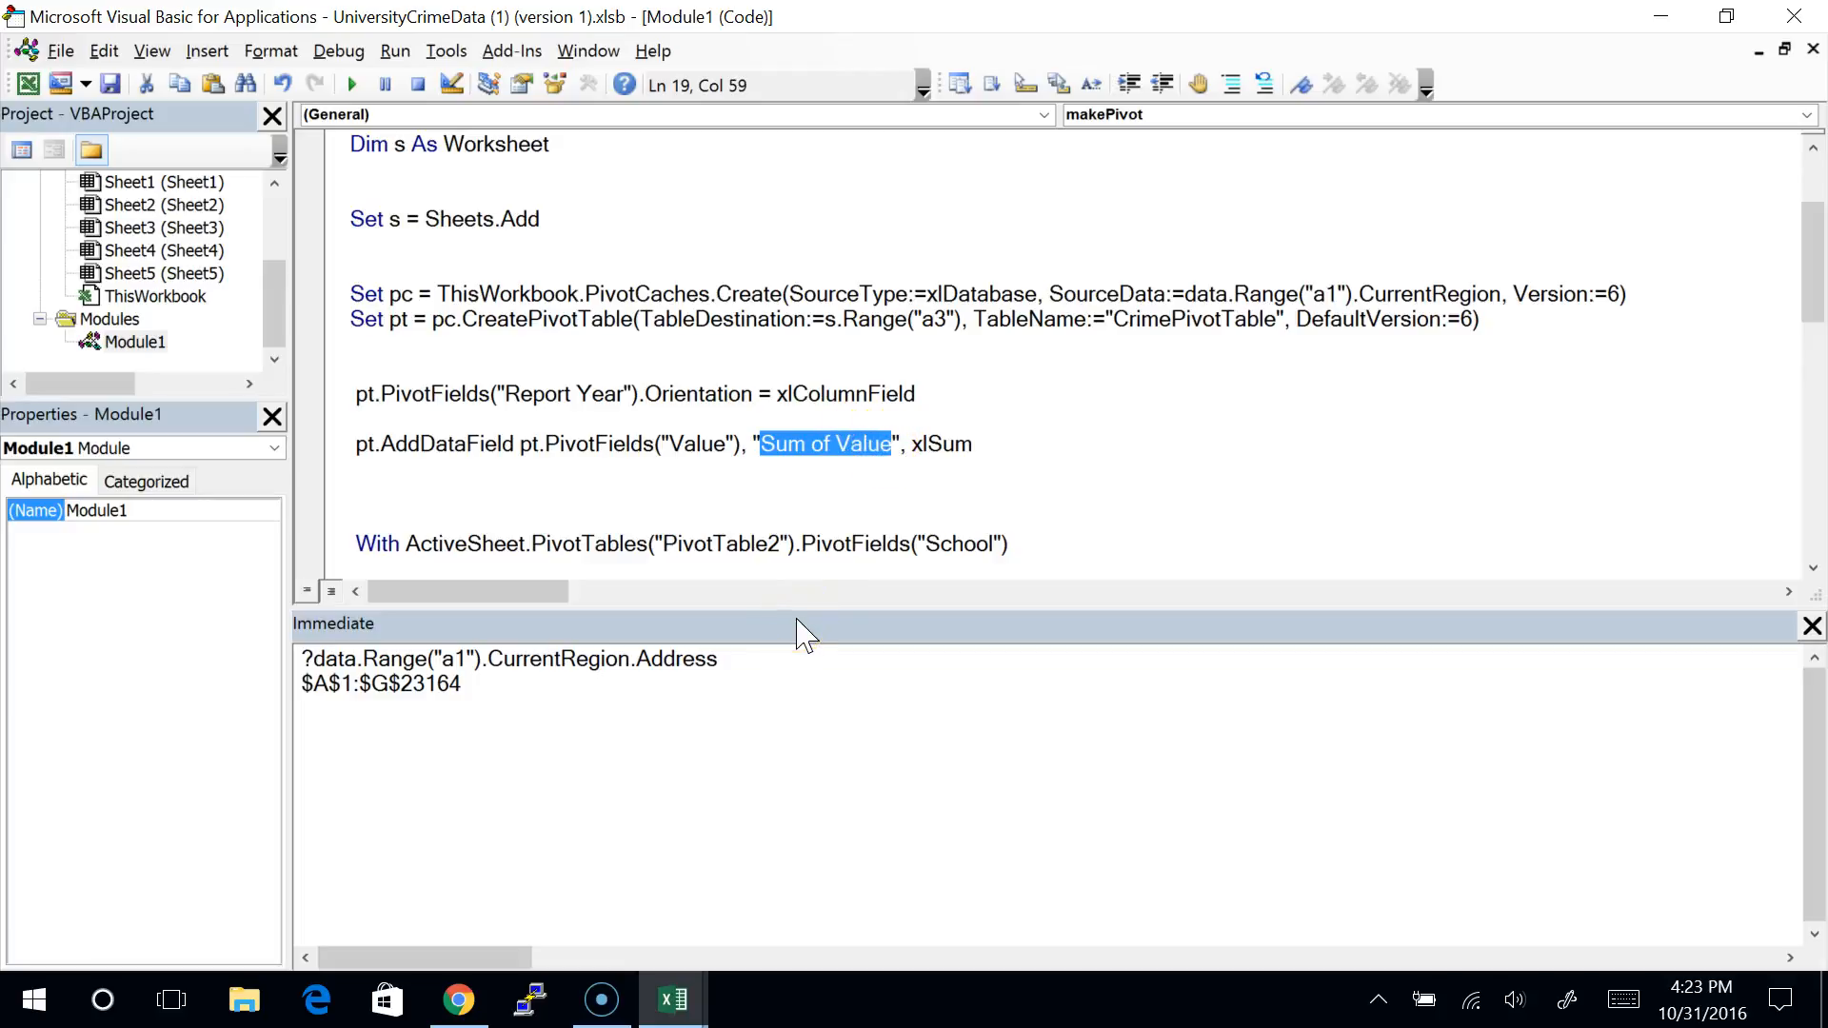
{"action": "type", "text": "Total"}
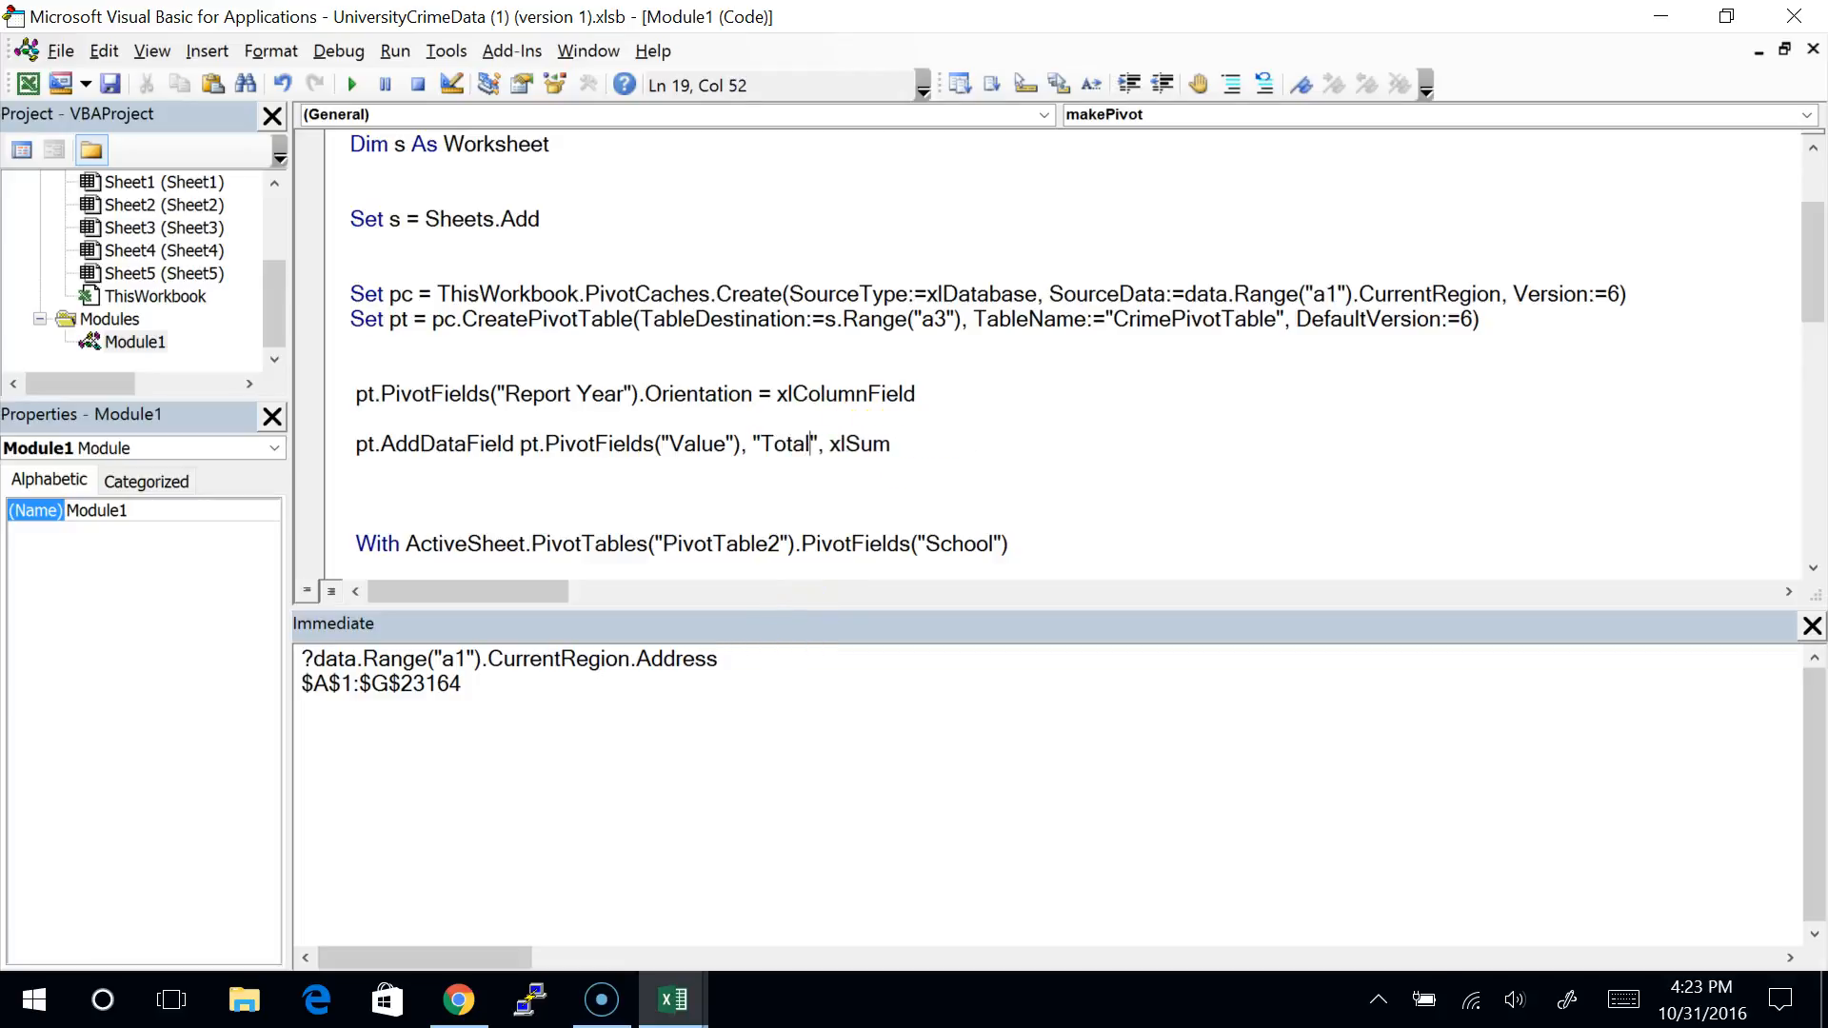
Step: Delete the extra blank lines between the AddDataField statement and the School With block, leaving one
{"action": "left_click", "coordinate": [401, 492]}
{"action": "scroll", "coordinate": [401, 492], "scroll_direction": "down", "scroll_amount": 1}
{"action": "left_click", "coordinate": [524, 426]}
{"action": "key", "text": "Home"}
{"action": "key", "text": "Up"}
{"action": "key", "text": "Down"}
{"action": "key", "text": "Up"}
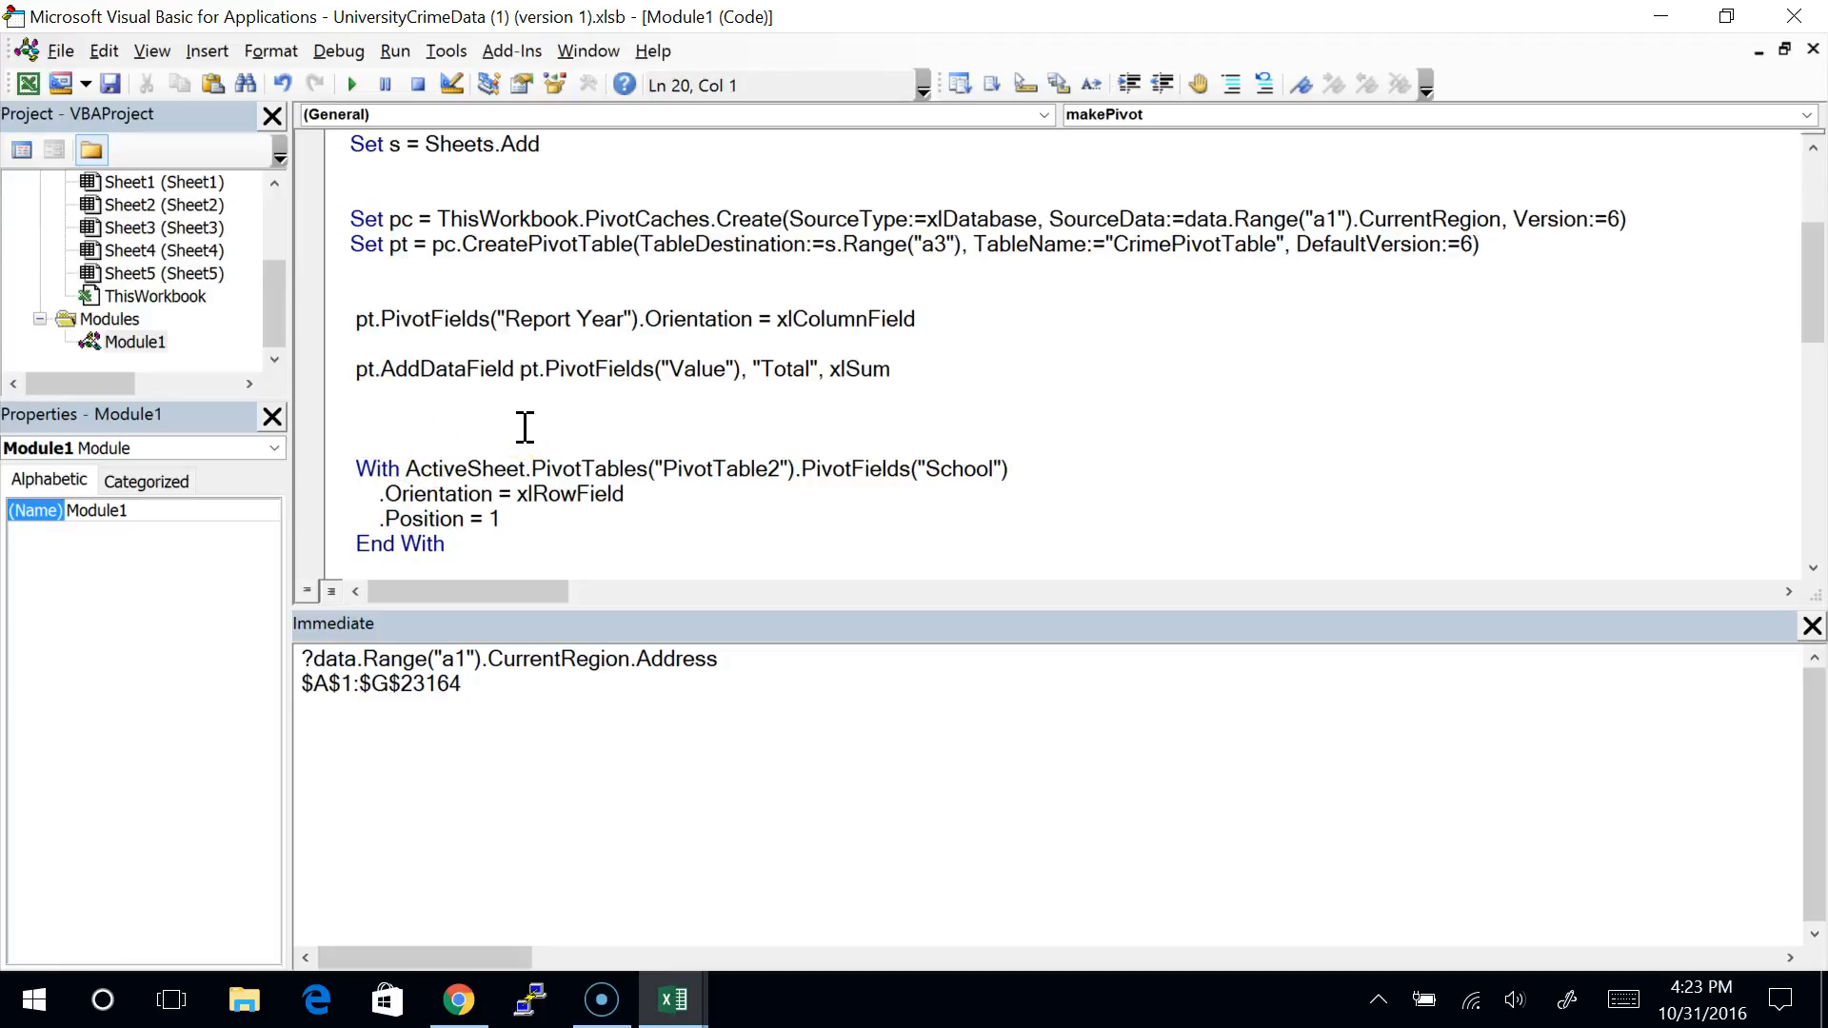
{"action": "key", "text": "Delete"}
{"action": "key", "text": "shift+Down"}
{"action": "key", "text": "Delete"}
Step: Replace ActiveSheet.PivotTables("PivotTable2") in the School With statement with pt
{"action": "key", "text": "Down"}
{"action": "key", "text": "ctrl+Right"}
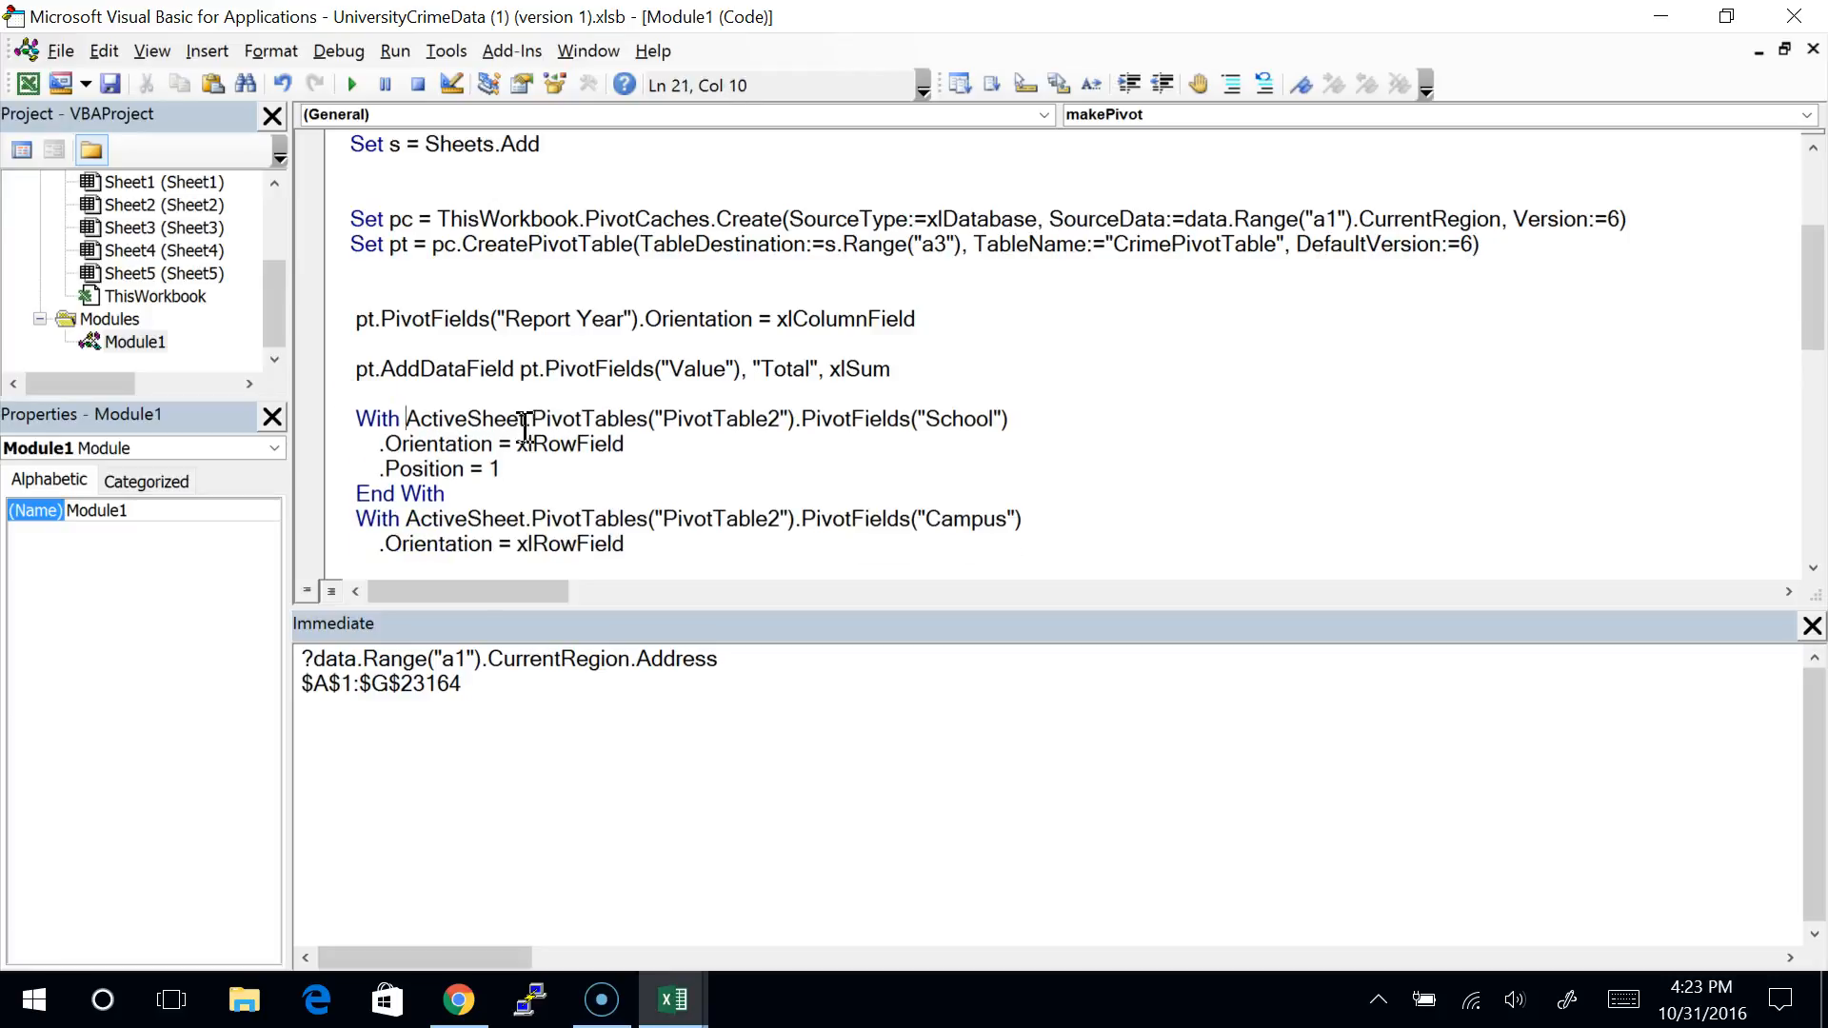
{"action": "key", "text": "shift+Right"}
{"action": "key", "text": "shift+Right"}
{"action": "key", "text": "shift+Right"}
{"action": "key", "text": "shift+Right"}
{"action": "key", "text": "shift+Right"}
{"action": "key", "text": "shift+Right"}
{"action": "key", "text": "shift+Right"}
{"action": "key", "text": "shift+Right"}
{"action": "key", "text": "shift+Right"}
{"action": "key", "text": "shift+Right"}
{"action": "key", "text": "shift+Right"}
{"action": "key", "text": "shift+Right"}
{"action": "key", "text": "shift+Right"}
{"action": "key", "text": "shift+Right"}
{"action": "key", "text": "shift+Right"}
{"action": "key", "text": "shift+Right"}
{"action": "key", "text": "shift+Right"}
{"action": "key", "text": "shift+Right"}
{"action": "key", "text": "shift+Right"}
{"action": "key", "text": "shift+Right"}
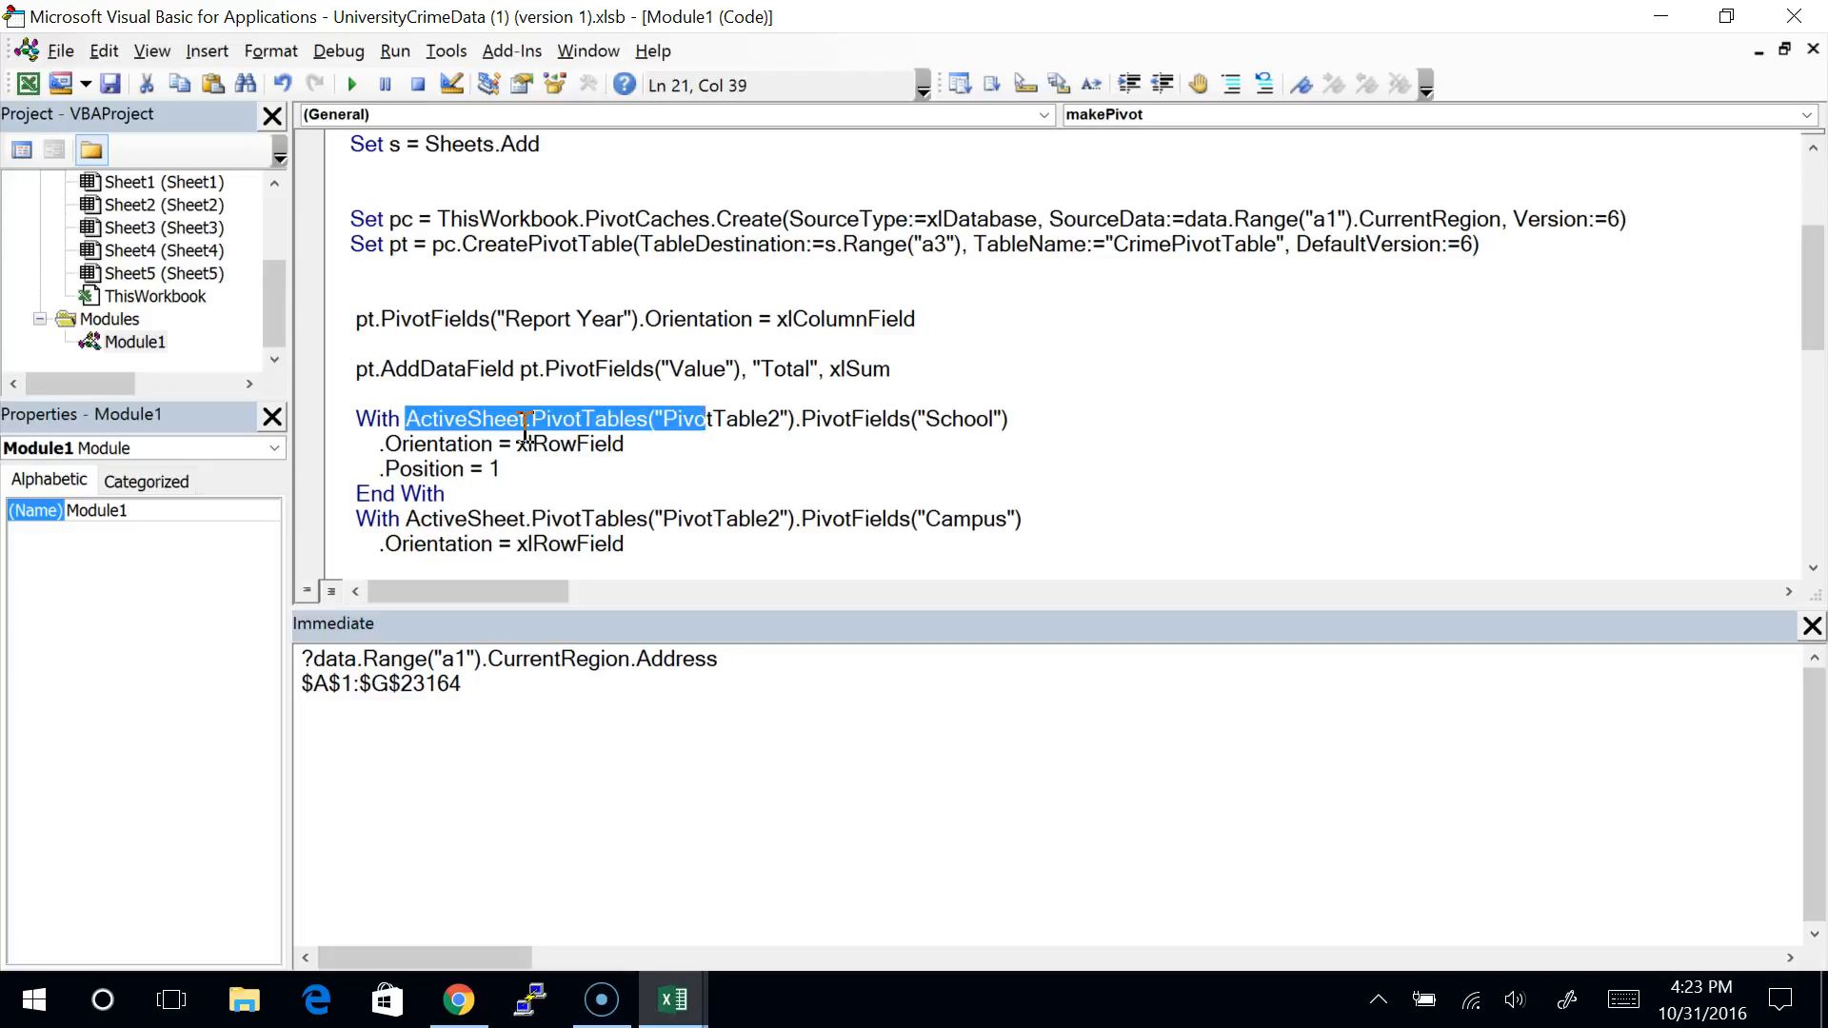
{"action": "key", "text": "shift+Right"}
{"action": "key", "text": "shift+Right"}
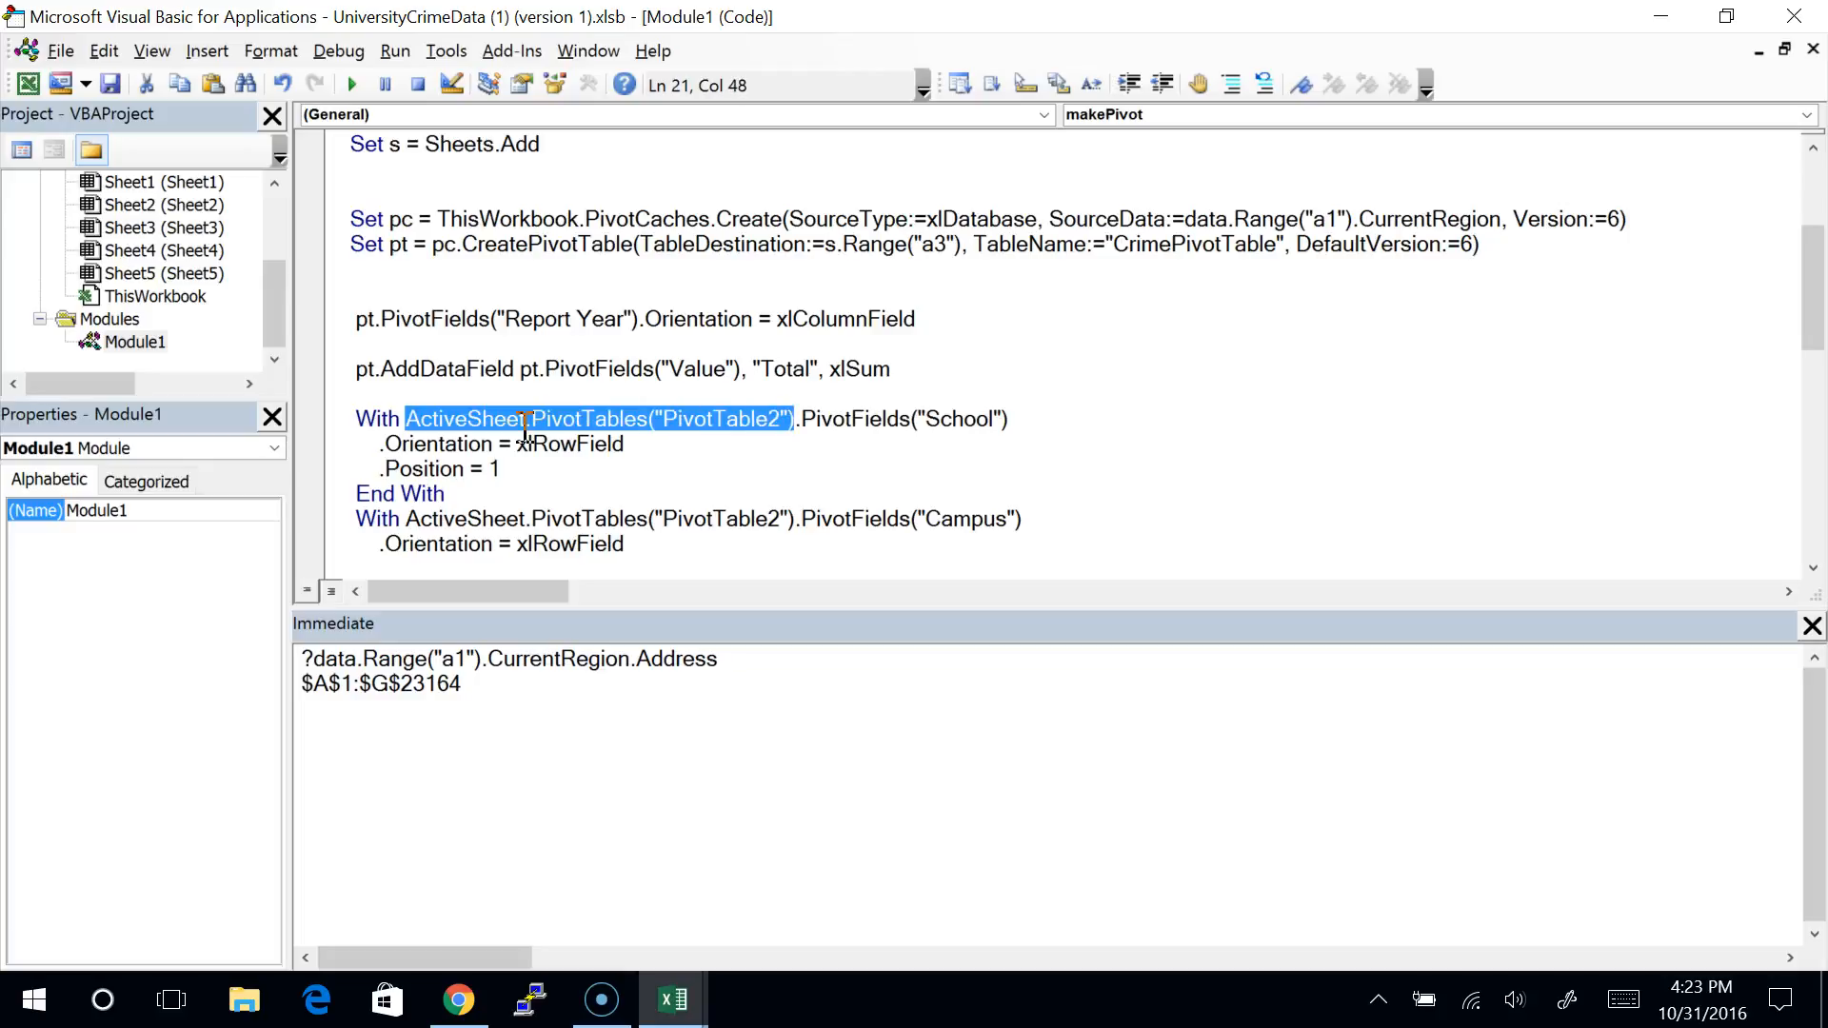
{"action": "type", "text": "PT"}
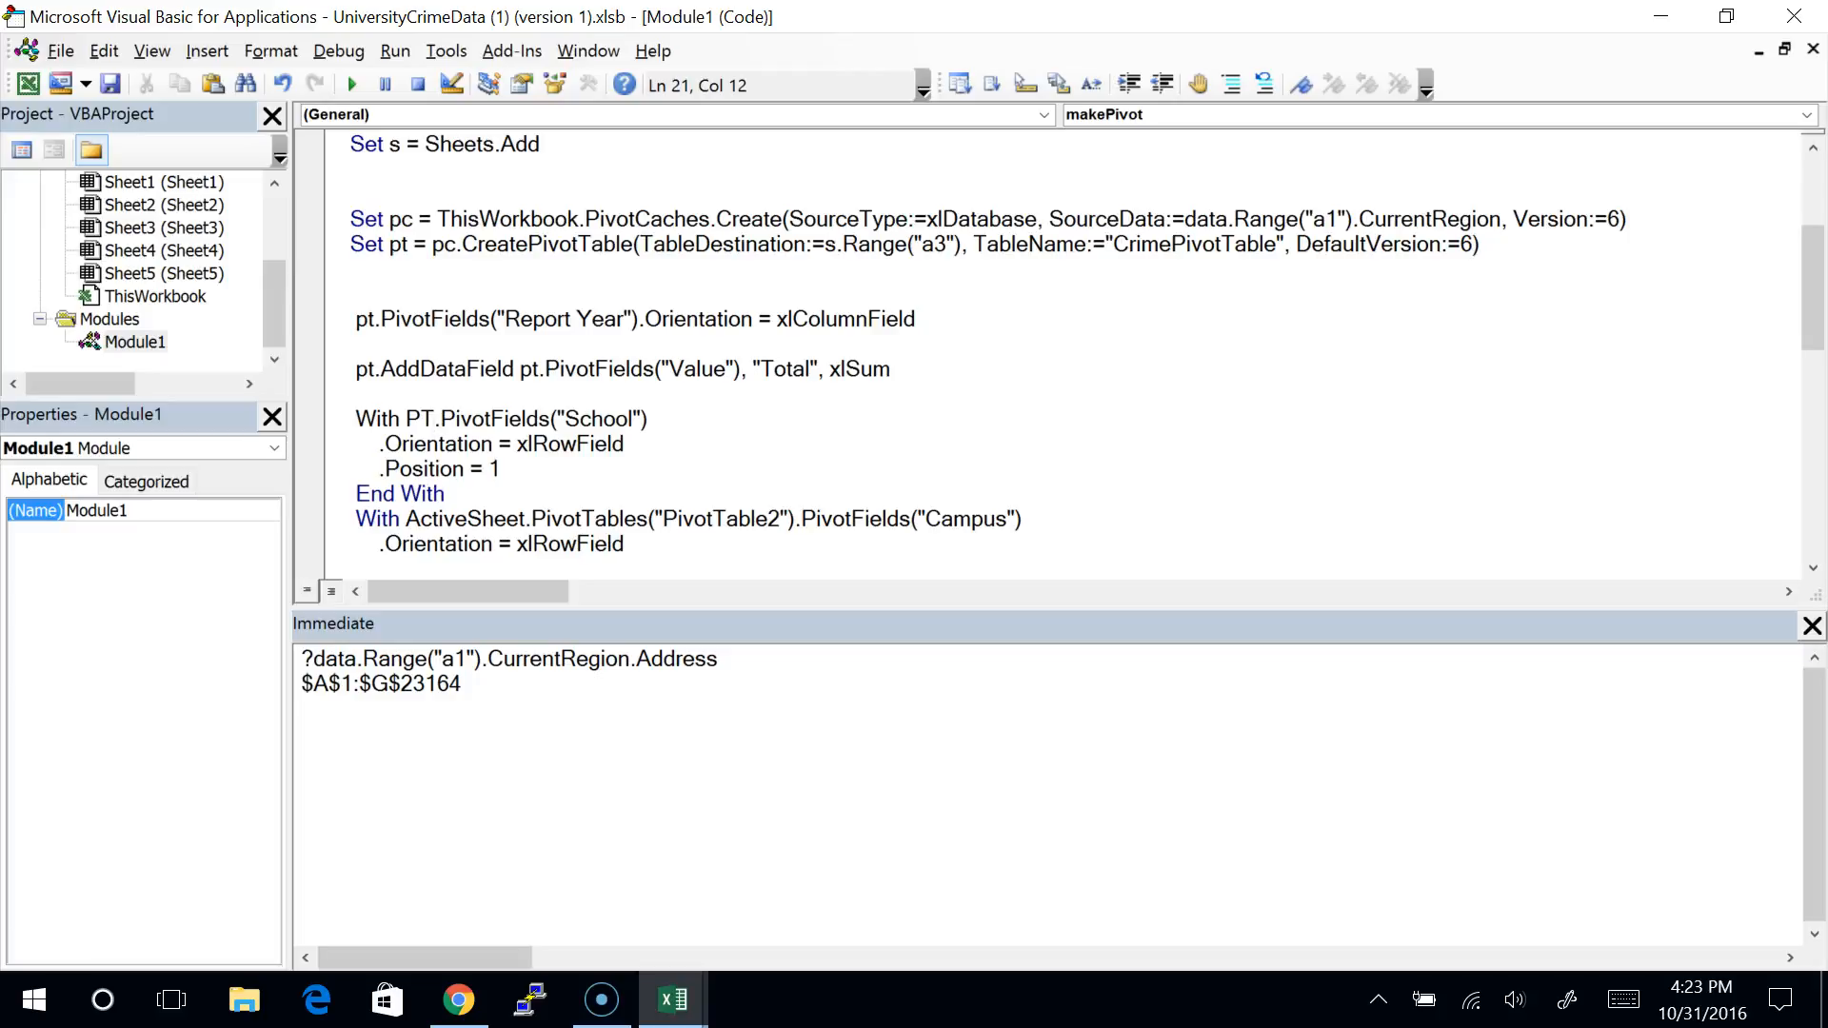
Step: Delete the .Position = 1 line from the School With block and add a blank line after its End With
{"action": "key", "text": "End"}
{"action": "key", "text": "Down"}
{"action": "left_click", "coordinate": [333, 469]}
{"action": "key", "text": "Delete"}
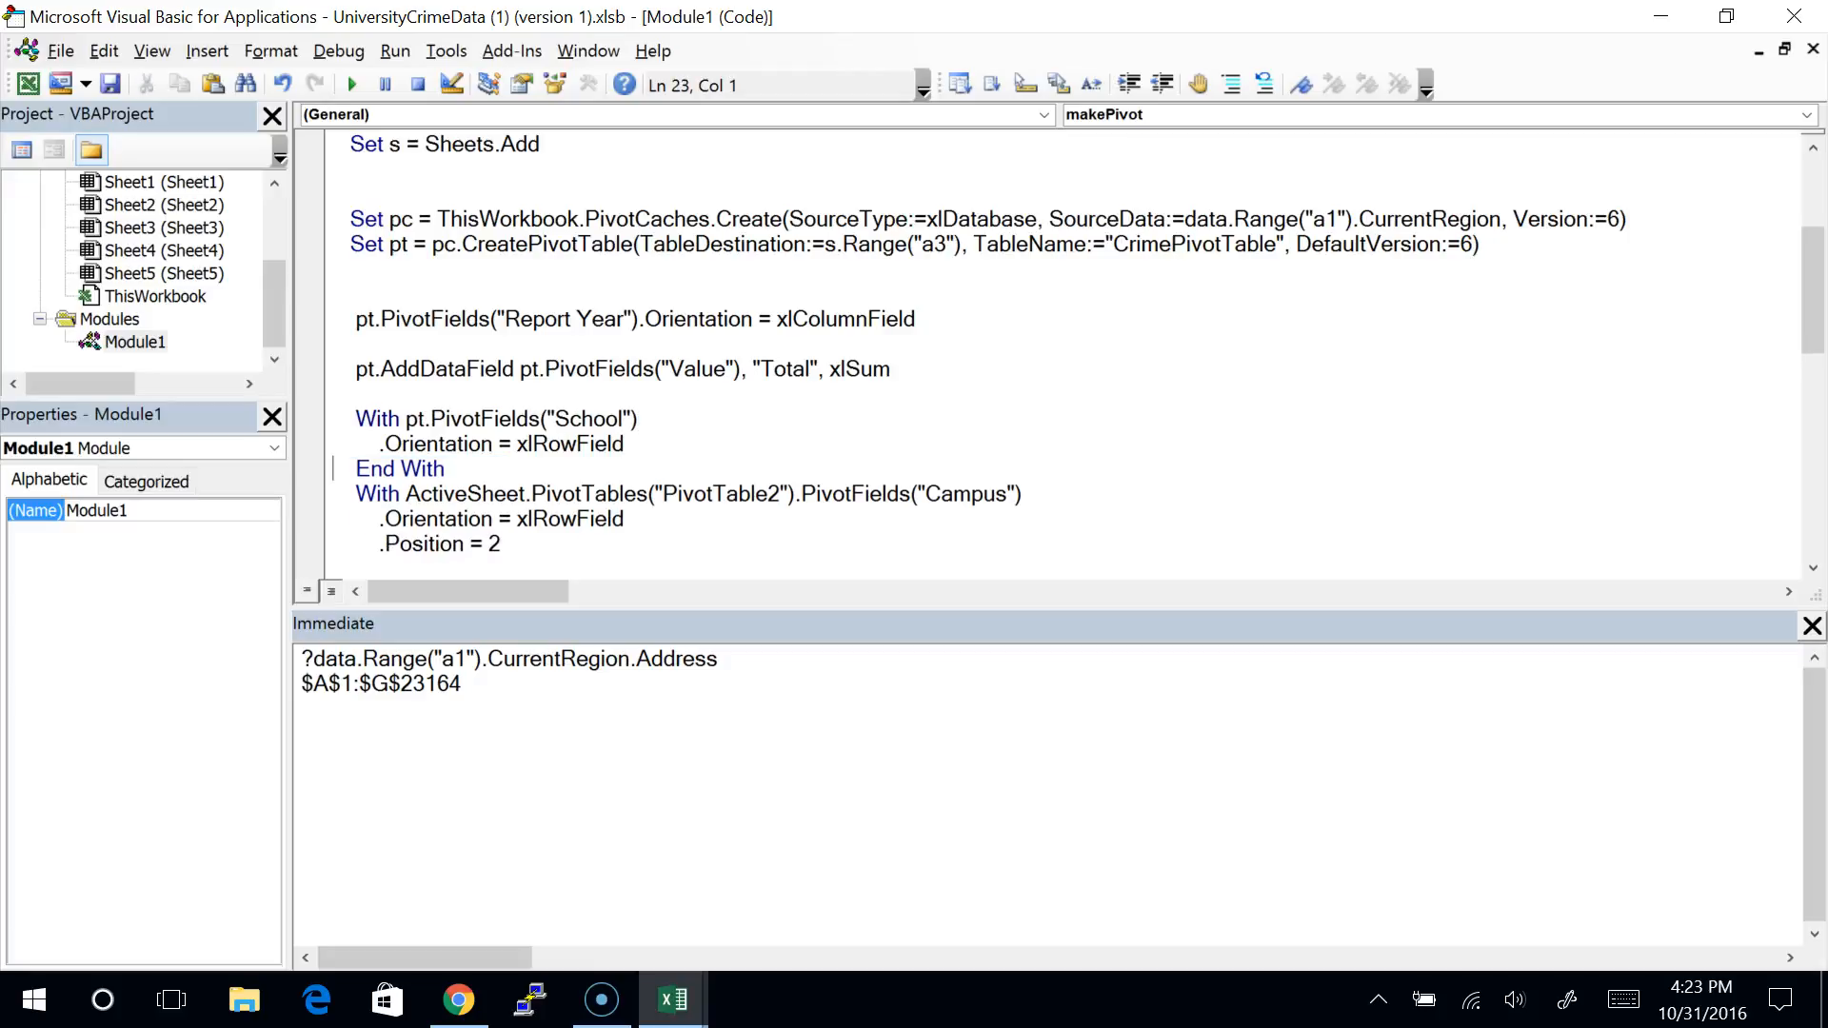
{"action": "key", "text": "End"}
{"action": "key", "text": "Return"}
Step: Remove the With keyword from the School statement and join its .Orientation = xlRowField line onto it
{"action": "key", "text": "Up"}
{"action": "key", "text": "Up"}
{"action": "key", "text": "Up"}
{"action": "key", "text": "Delete"}
{"action": "key", "text": "Delete"}
{"action": "key", "text": "Delete"}
{"action": "key", "text": "Delete"}
{"action": "key", "text": "Delete"}
{"action": "key", "text": "End"}
{"action": "key", "text": "Delete"}
{"action": "key", "text": "Delete"}
{"action": "key", "text": "Delete"}
{"action": "key", "text": "Delete"}
{"action": "key", "text": "Delete"}
{"action": "key", "text": "Delete"}
{"action": "key", "text": "Delete"}
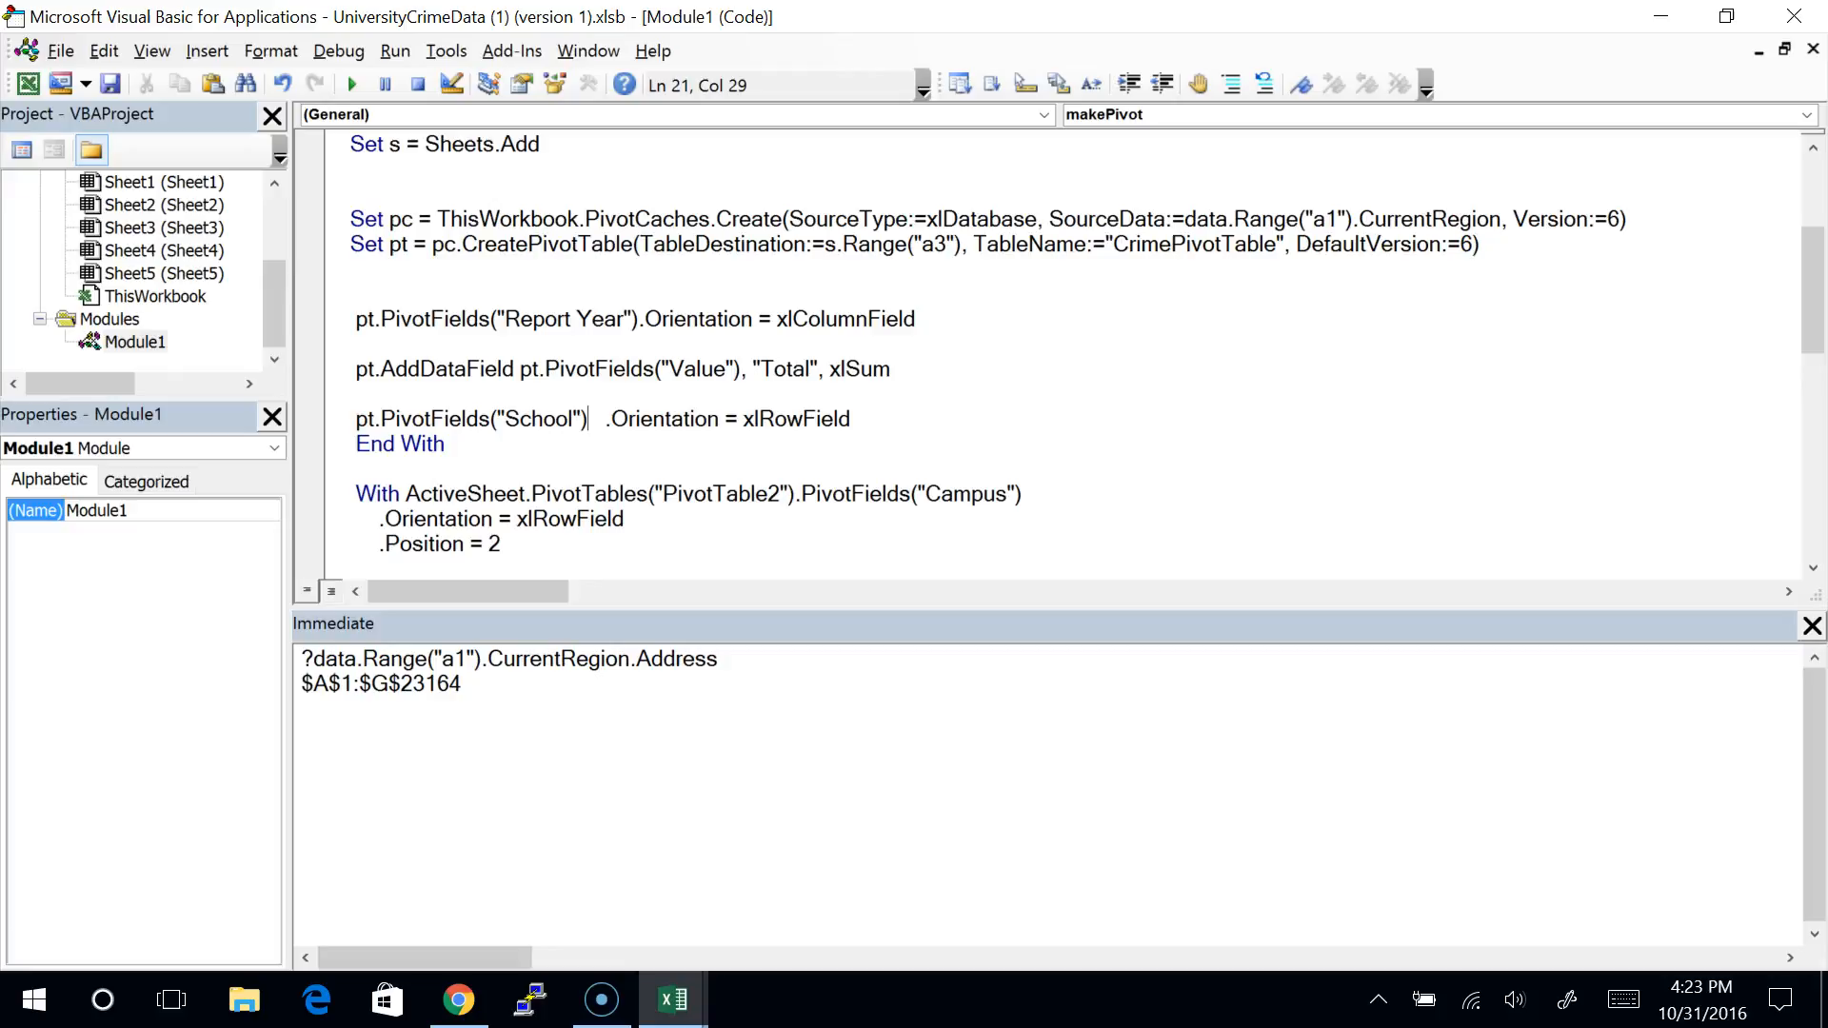
Step: Delete the End With line below the School statement
{"action": "key", "text": "Down"}
{"action": "key", "text": "BackSpace"}
{"action": "key", "text": "BackSpace"}
{"action": "key", "text": "BackSpace"}
{"action": "key", "text": "BackSpace"}
{"action": "key", "text": "BackSpace"}
{"action": "key", "text": "BackSpace"}
{"action": "key", "text": "BackSpace"}
{"action": "key", "text": "BackSpace"}
{"action": "key", "text": "Up"}
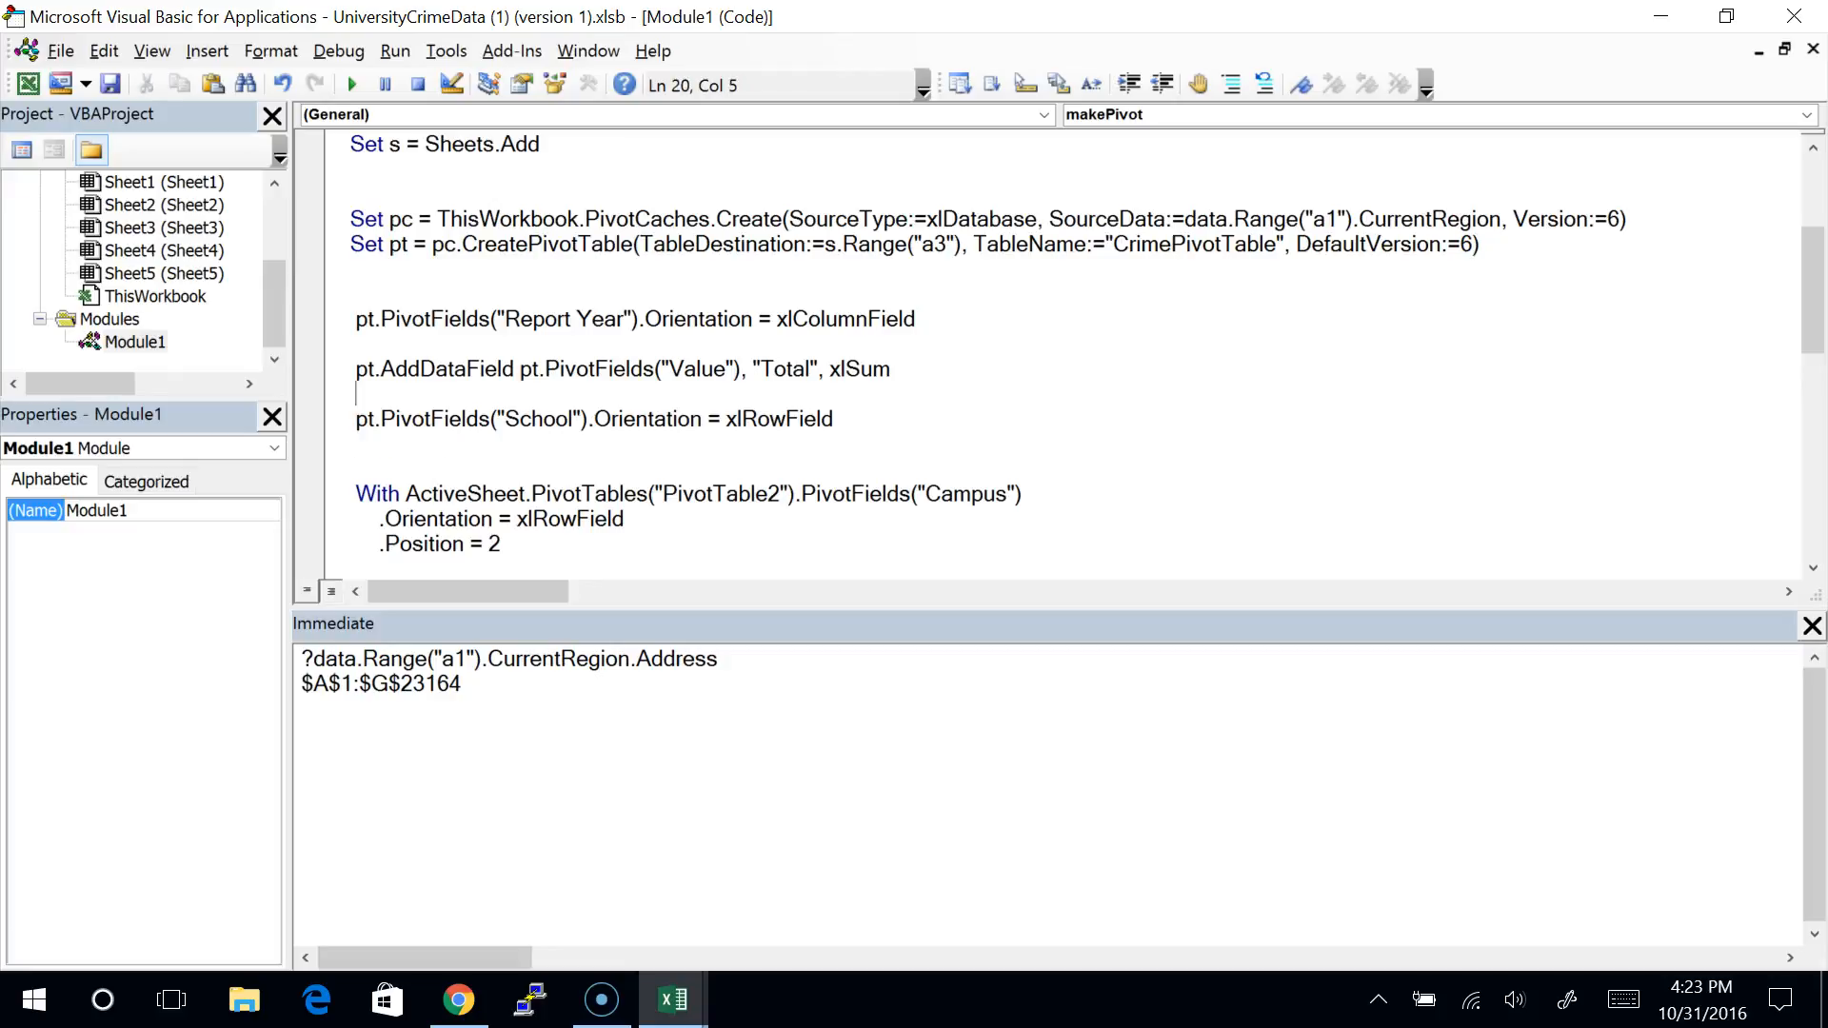
Step: Compare the Campus With block, including its .Position = 2 line, with the single-line School statement
{"action": "key", "text": "Down"}
{"action": "key", "text": "Down"}
{"action": "key", "text": "Down"}
{"action": "key", "text": "Down"}
{"action": "key", "text": "Down"}
{"action": "key", "text": "Down"}
{"action": "key", "text": "Down"}
{"action": "key", "text": "Down"}
{"action": "key", "text": "Down"}
{"action": "key", "text": "Down"}
{"action": "key", "text": "Up"}
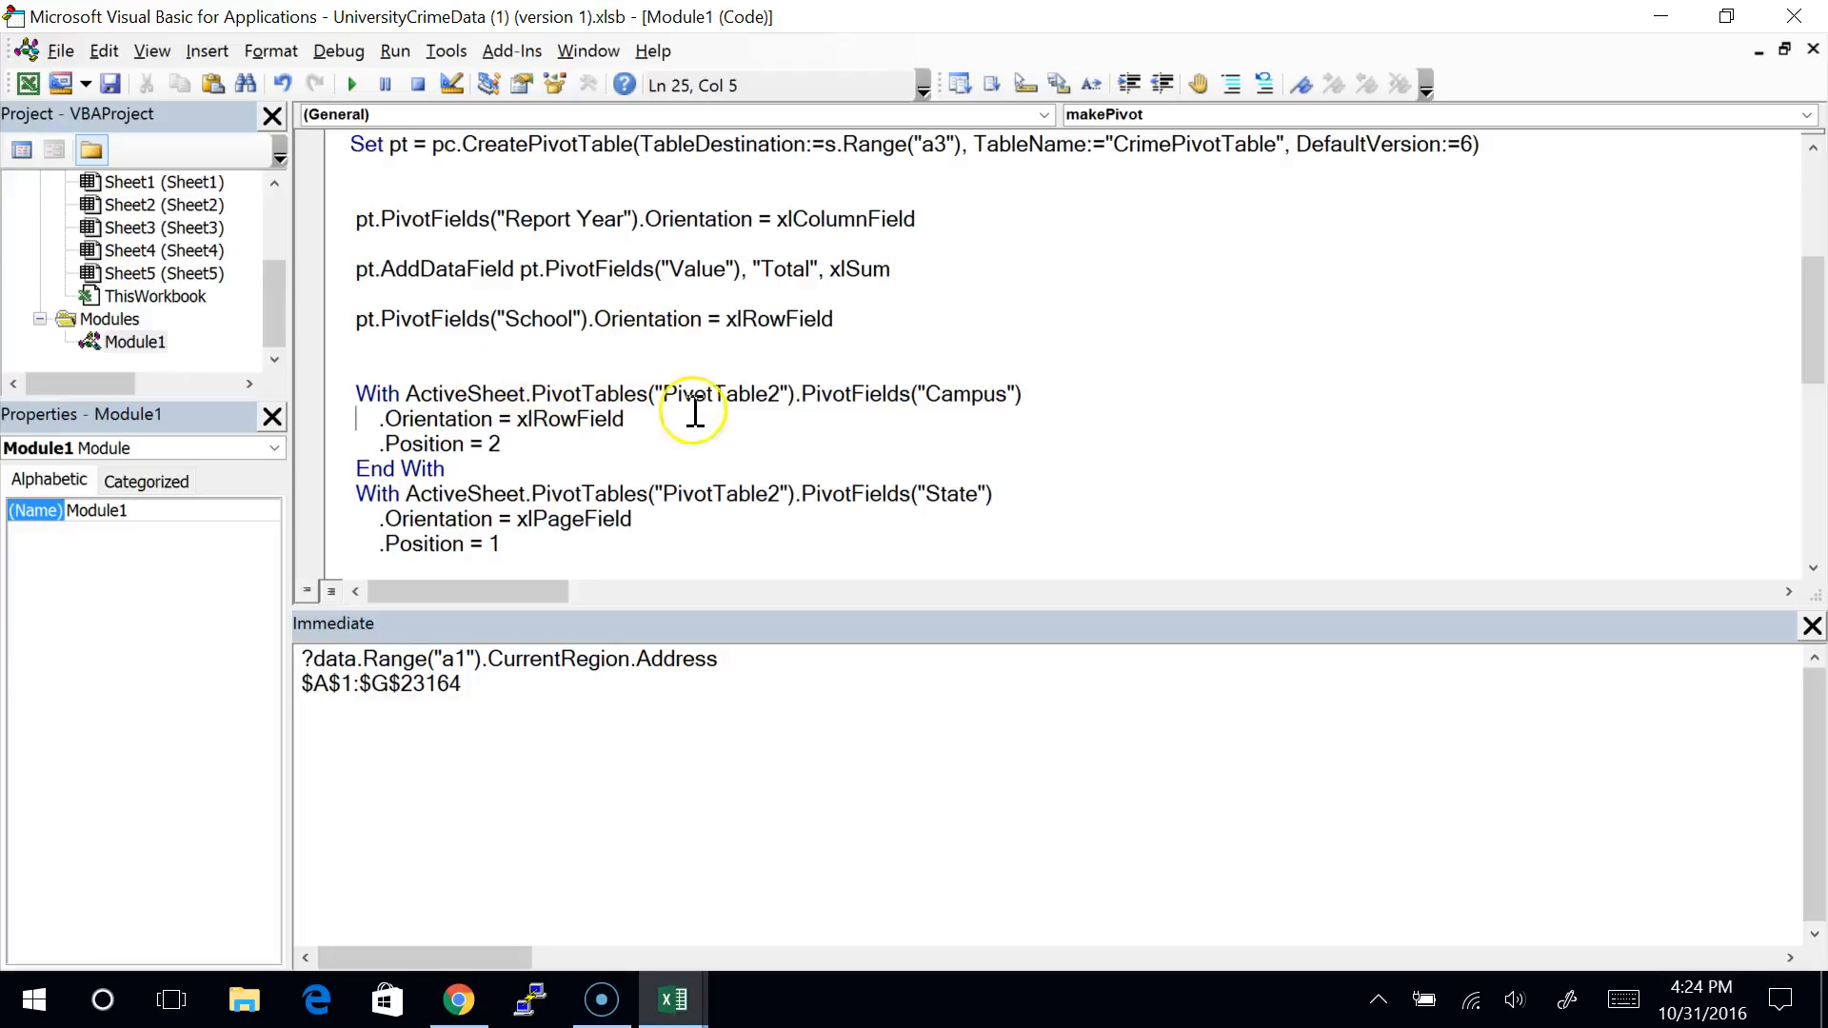
{"action": "left_click_drag", "start_coordinate": [802, 395], "coordinate": [1038, 391]}
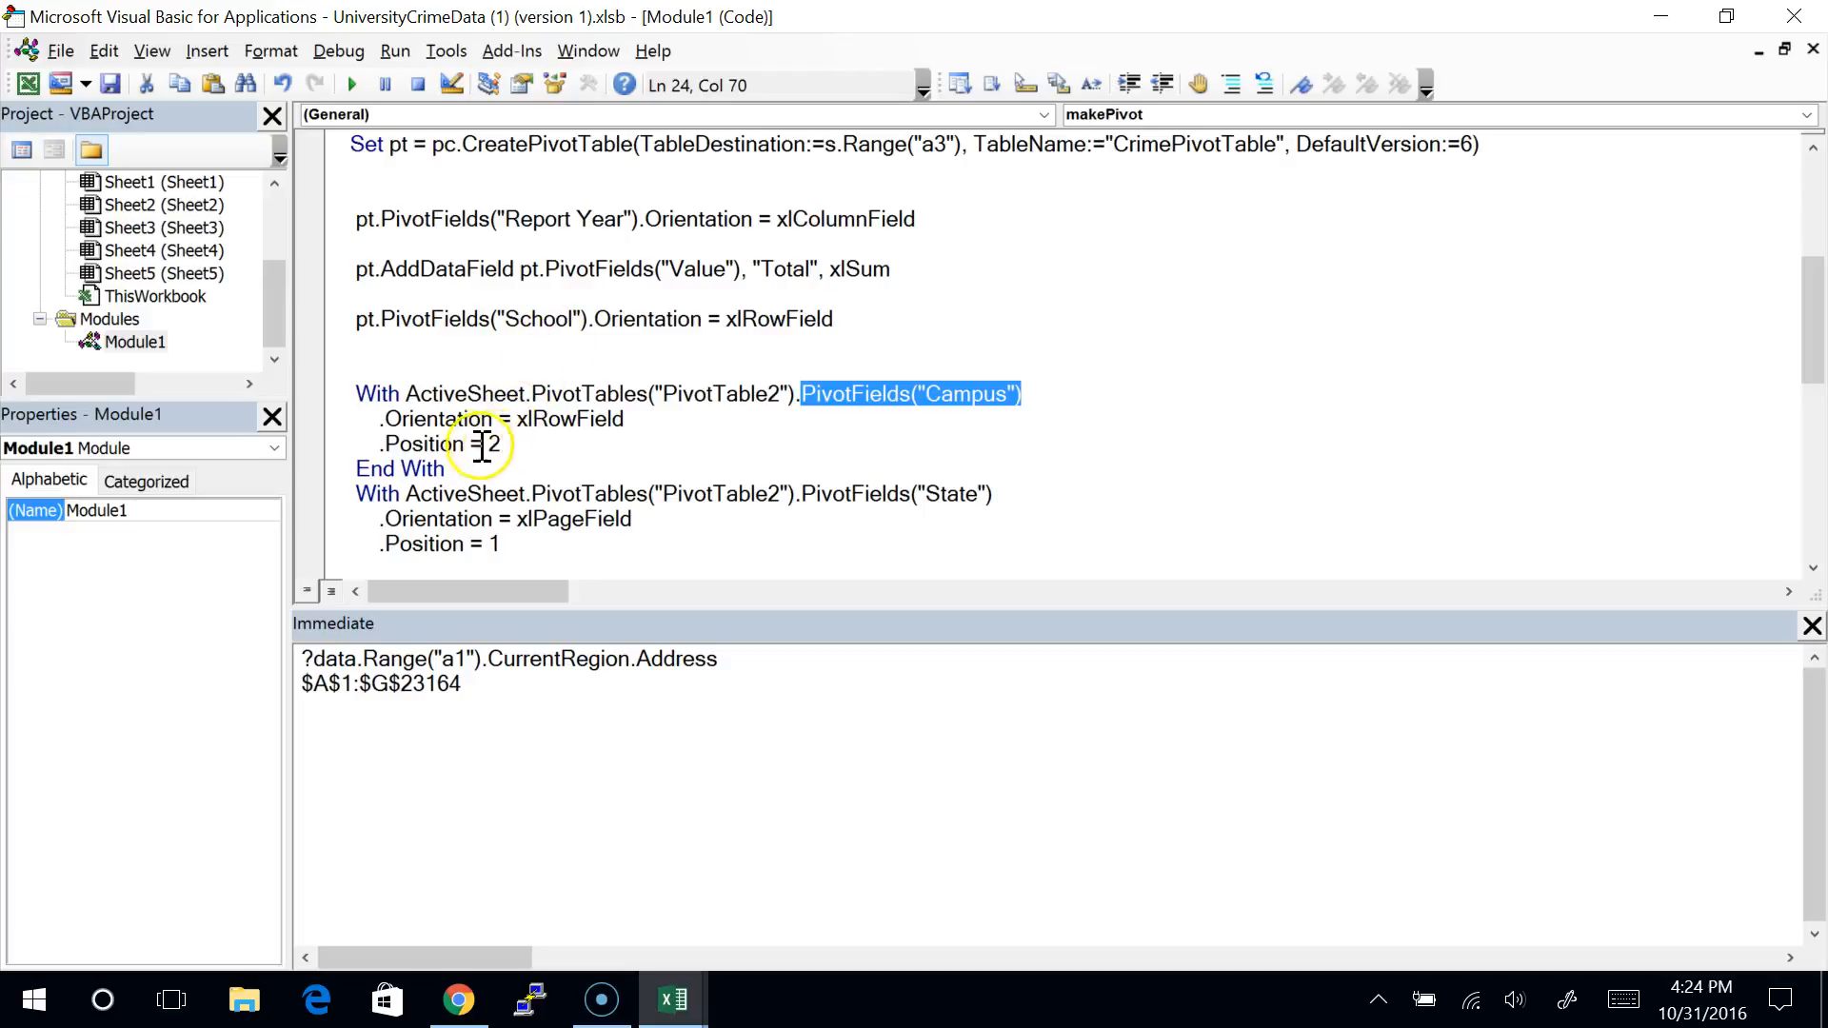
{"action": "left_click", "coordinate": [377, 445]}
{"action": "left_click_drag", "start_coordinate": [376, 445], "coordinate": [536, 436]}
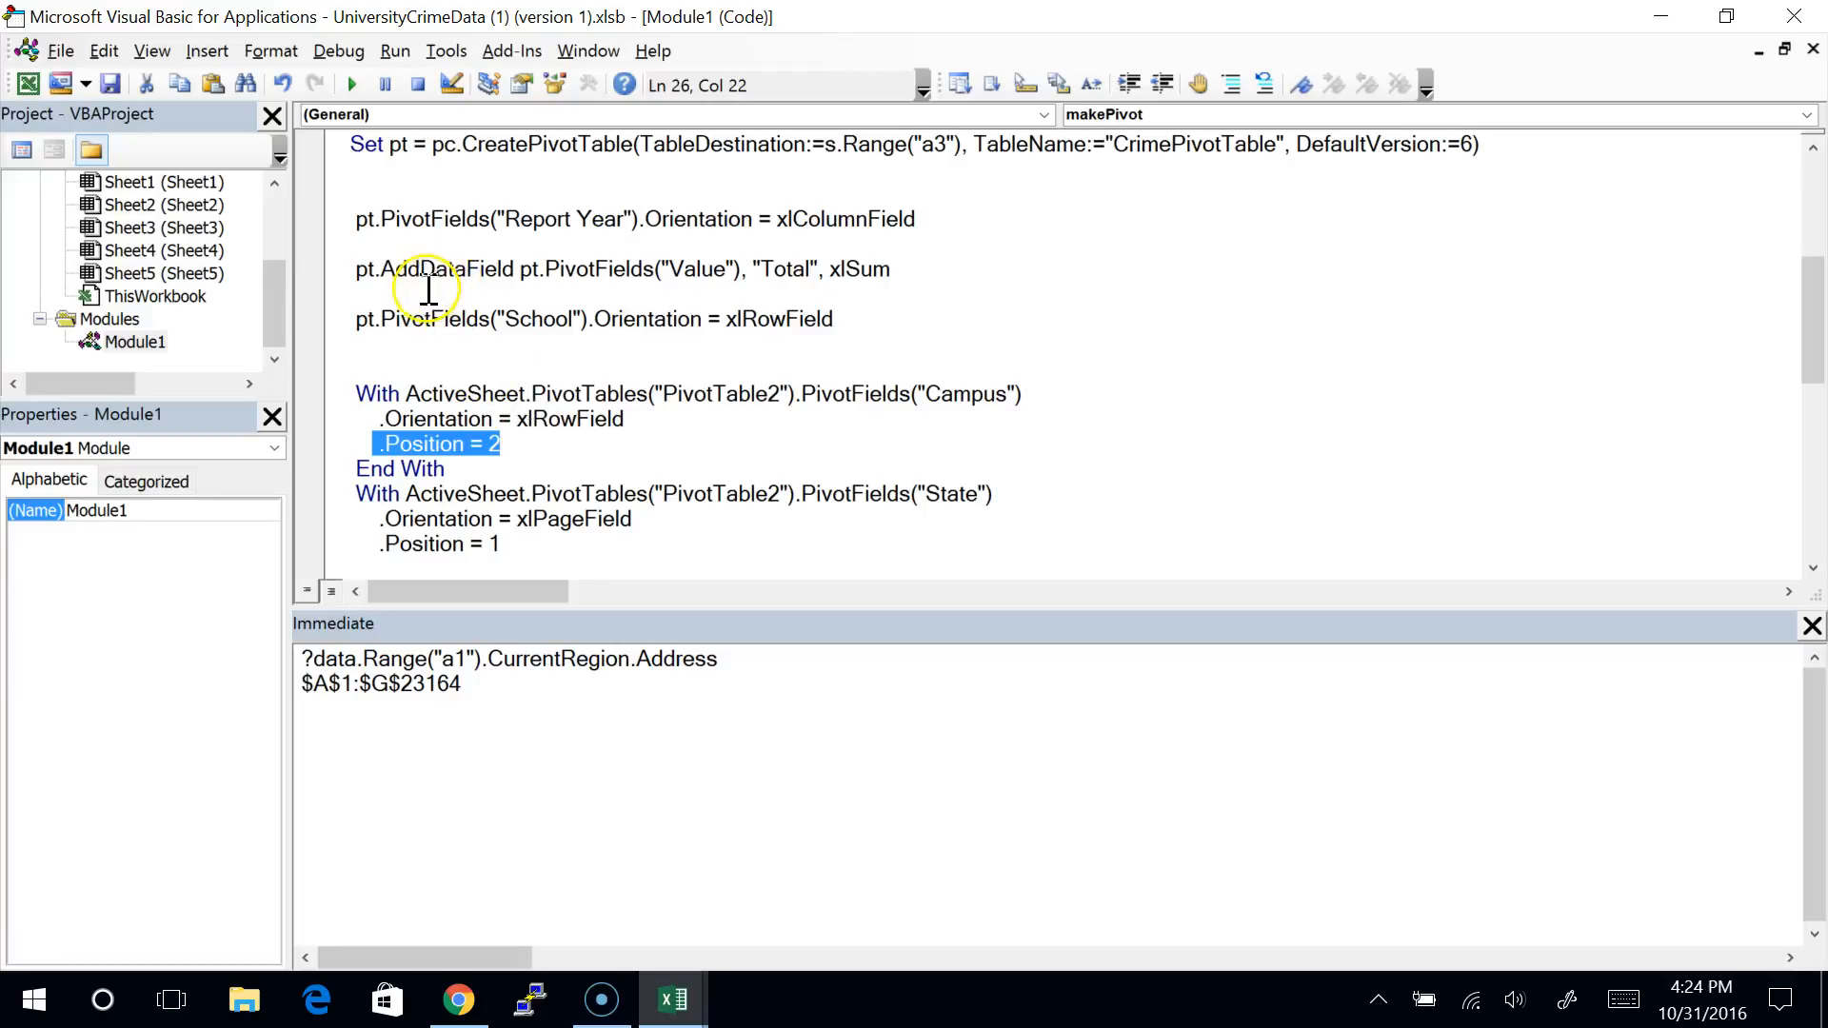
{"action": "left_click_drag", "start_coordinate": [345, 319], "coordinate": [835, 318]}
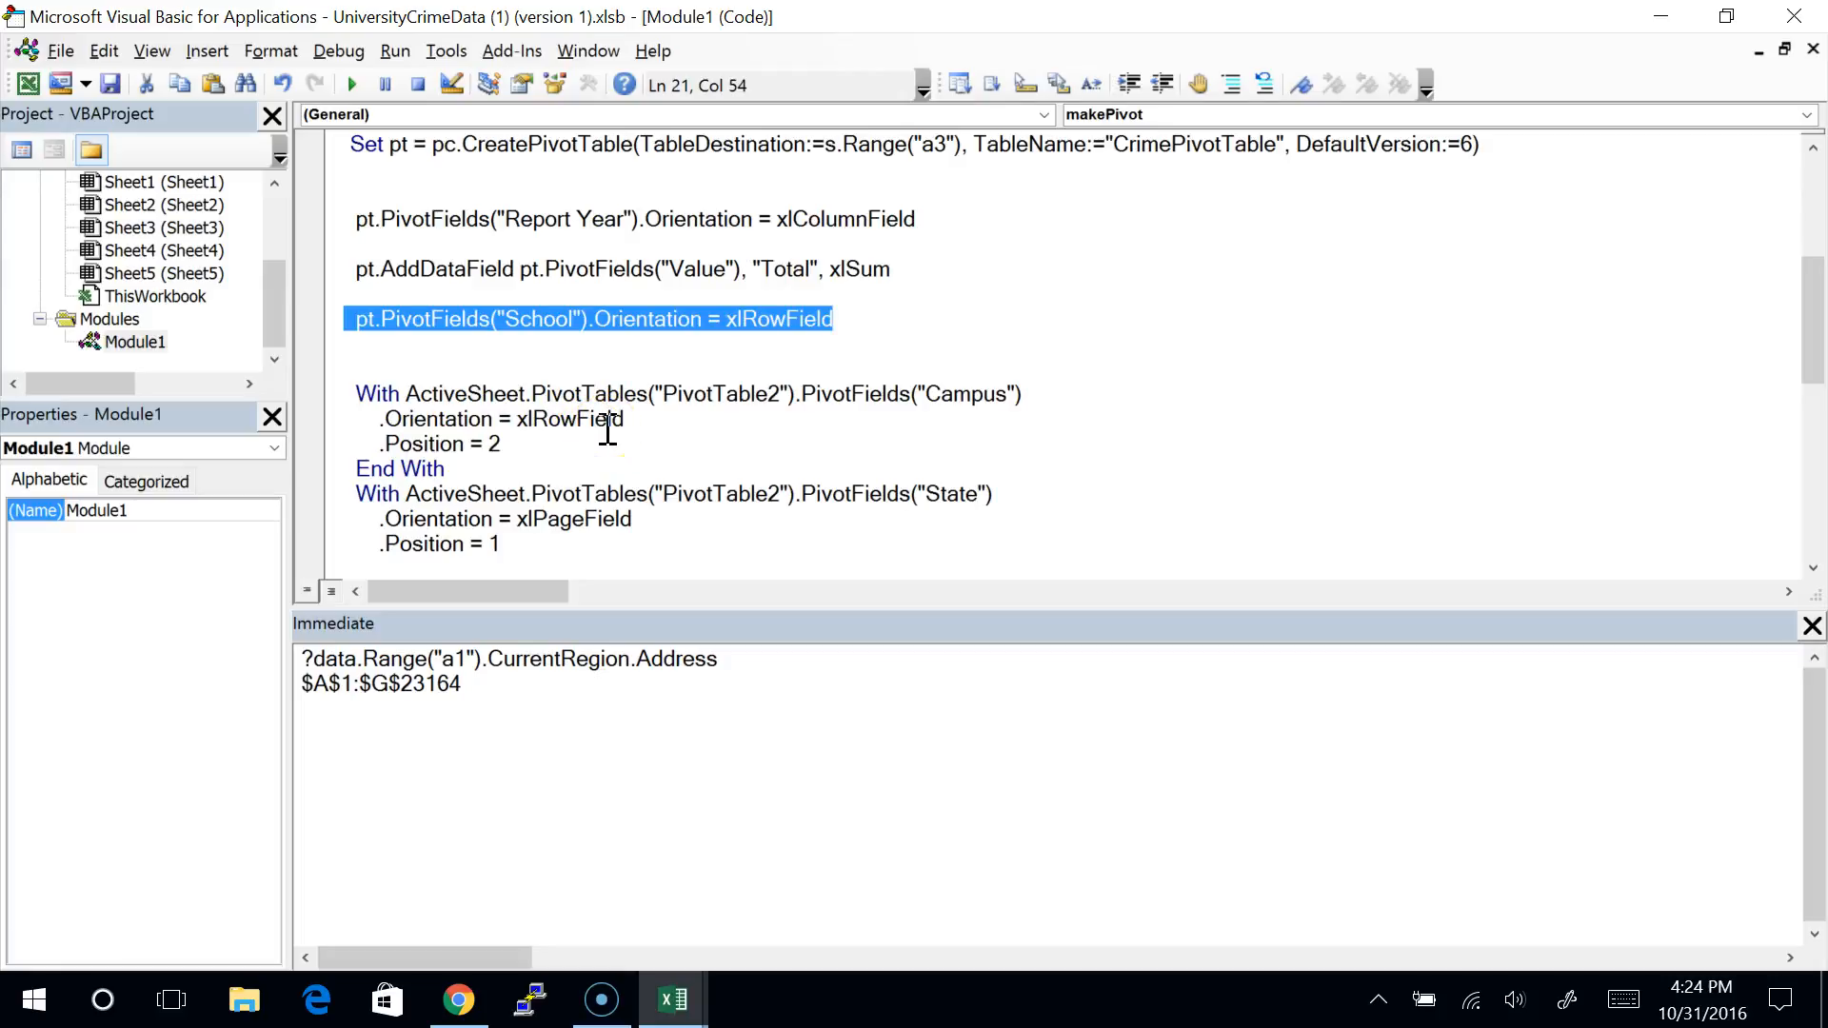
Step: Replace With ActiveSheet.PivotTables("PivotTable2") in the Campus statement with pt and join its .Orientation = xlRowField line onto it
{"action": "left_click", "coordinate": [365, 402]}
{"action": "left_click_drag", "start_coordinate": [357, 398], "coordinate": [781, 400]}
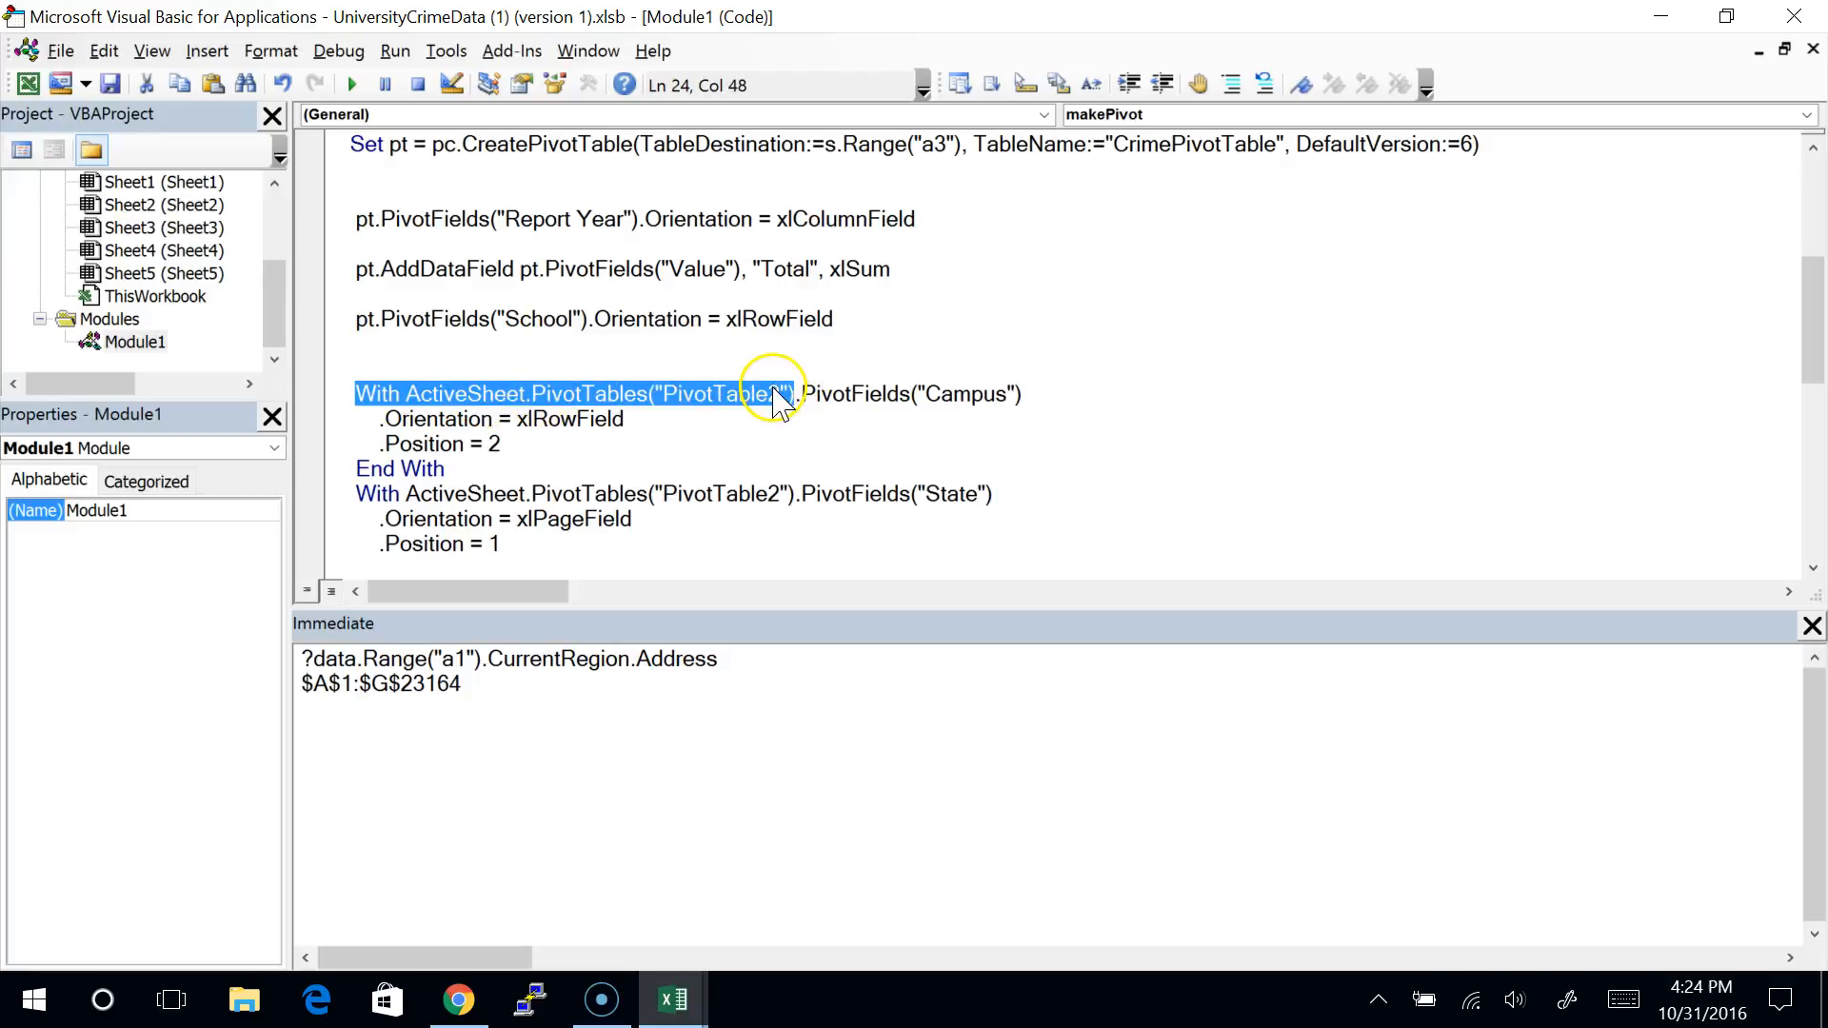
{"action": "type", "text": "pt"}
{"action": "key", "text": "End"}
{"action": "key", "text": "Delete"}
{"action": "key", "text": "Delete"}
{"action": "key", "text": "Delete"}
{"action": "key", "text": "Delete"}
{"action": "key", "text": "Delete"}
{"action": "key", "text": "Delete"}
{"action": "key", "text": "Delete"}
{"action": "key", "text": "Delete"}
{"action": "key", "text": "Delete"}
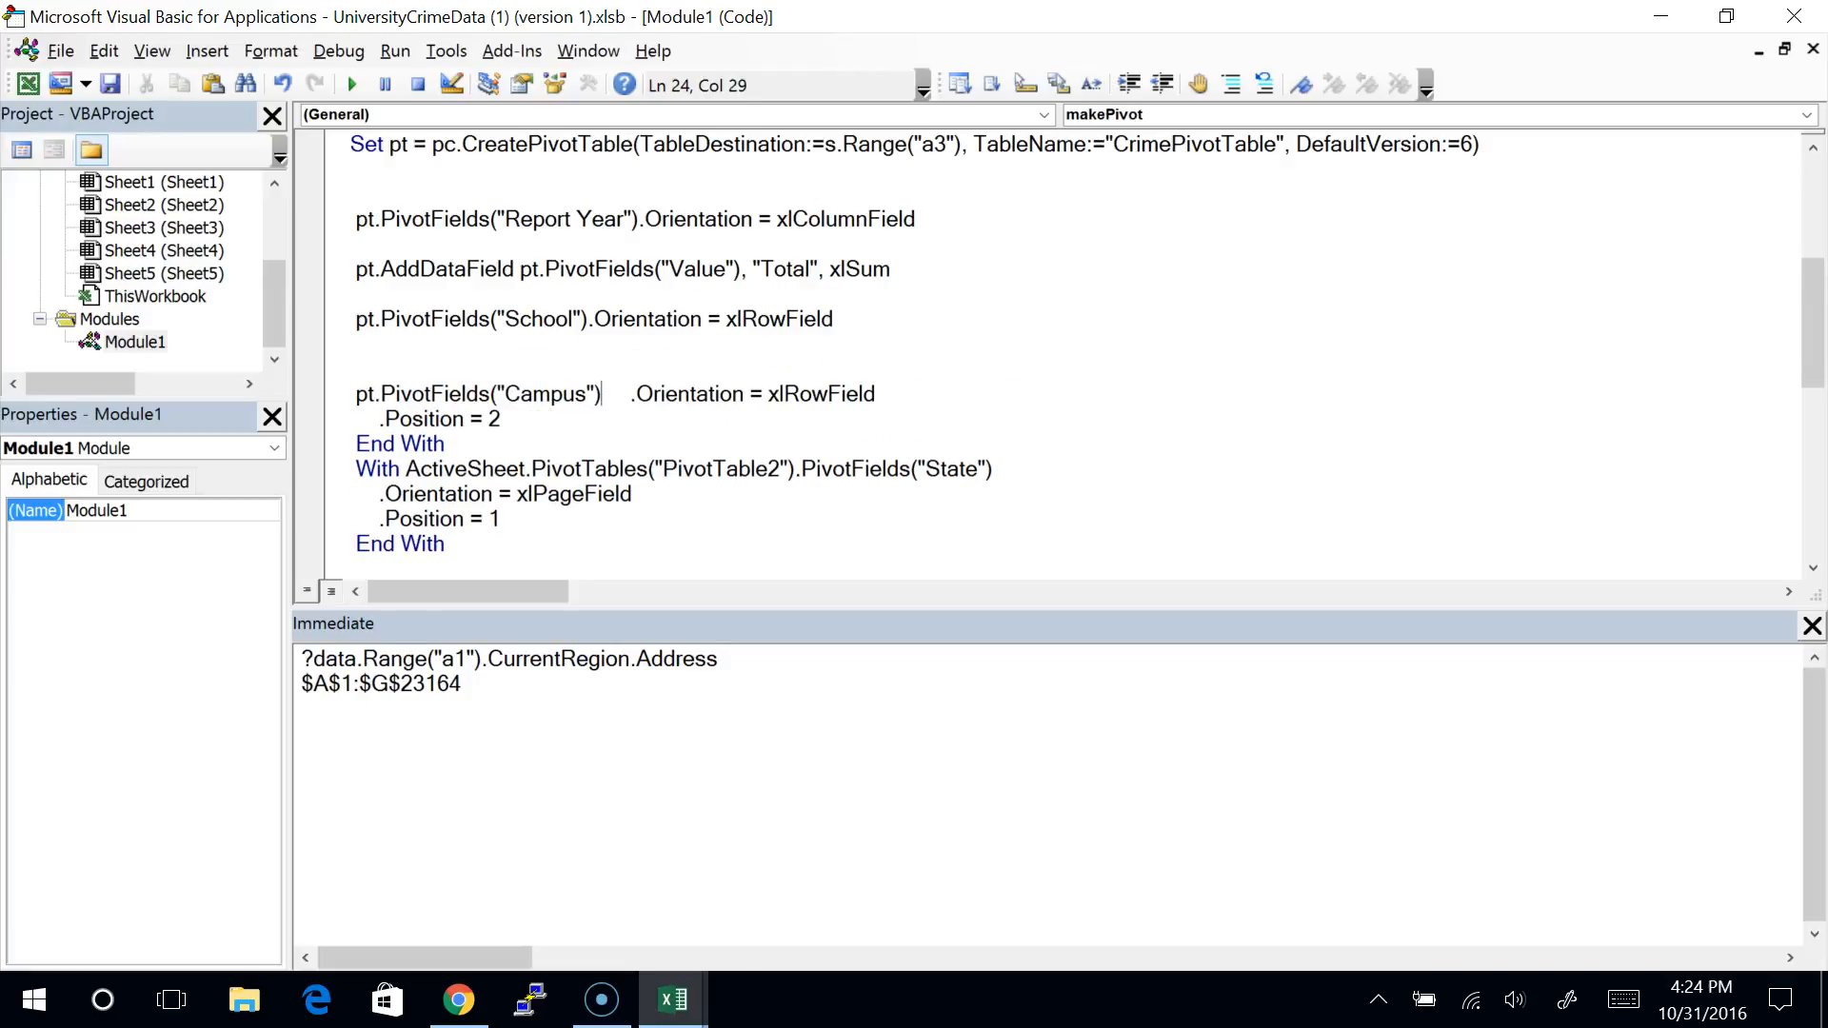
Step: Delete the .Position = 2 and End With lines of the Campus block and one of the blank lines above its statement
{"action": "key", "text": "Down"}
{"action": "key", "text": "Home"}
{"action": "key", "text": "shift+Down"}
{"action": "key", "text": "shift+Down"}
{"action": "key", "text": "Delete"}
{"action": "key", "text": "shift+Down"}
{"action": "key", "text": "Delete"}
Step: Insert four blank lines between the Campus statement and the State With block
{"action": "key", "text": "Down"}
{"action": "key", "text": "Return"}
{"action": "key", "text": "Return"}
{"action": "key", "text": "Return"}
{"action": "key", "text": "Return"}
{"action": "key", "text": "Up"}
{"action": "key", "text": "Up"}
{"action": "key", "text": "Up"}
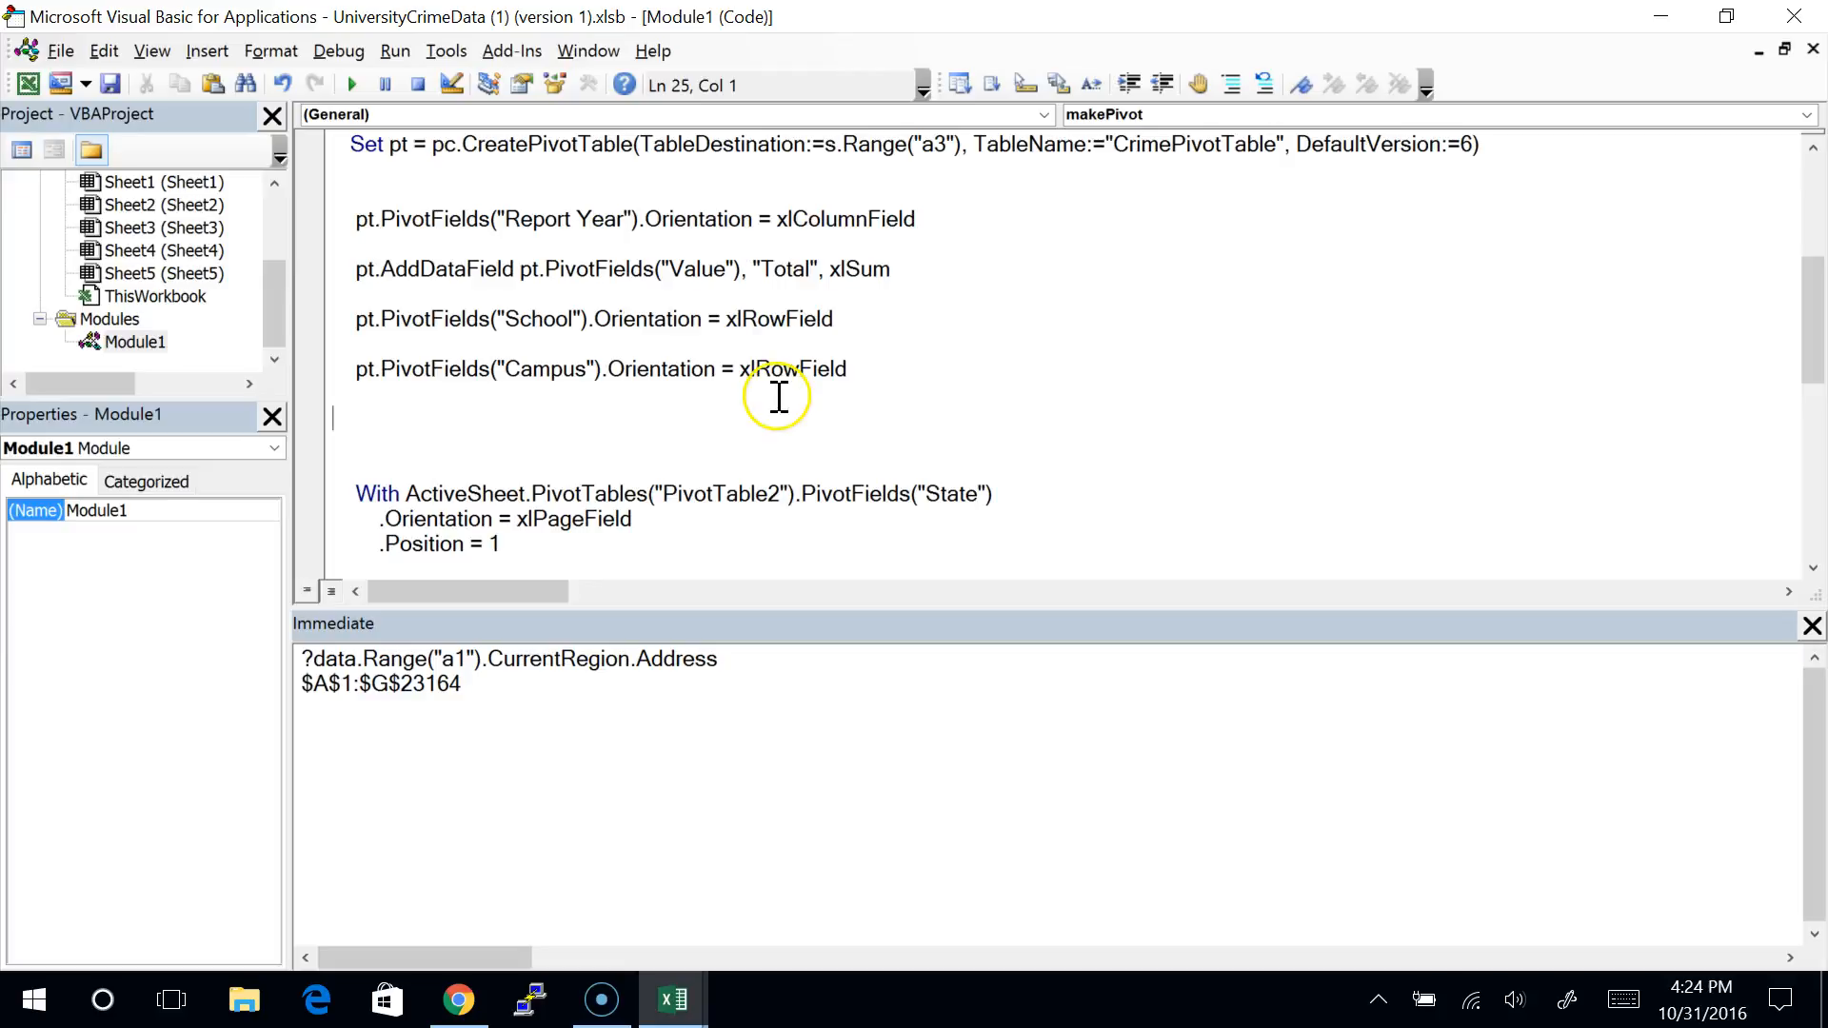
Step: Add a blank line between the State and Label With blocks and delete two blank lines above the State block
{"action": "scroll", "coordinate": [735, 473], "scroll_direction": "down", "scroll_amount": 2}
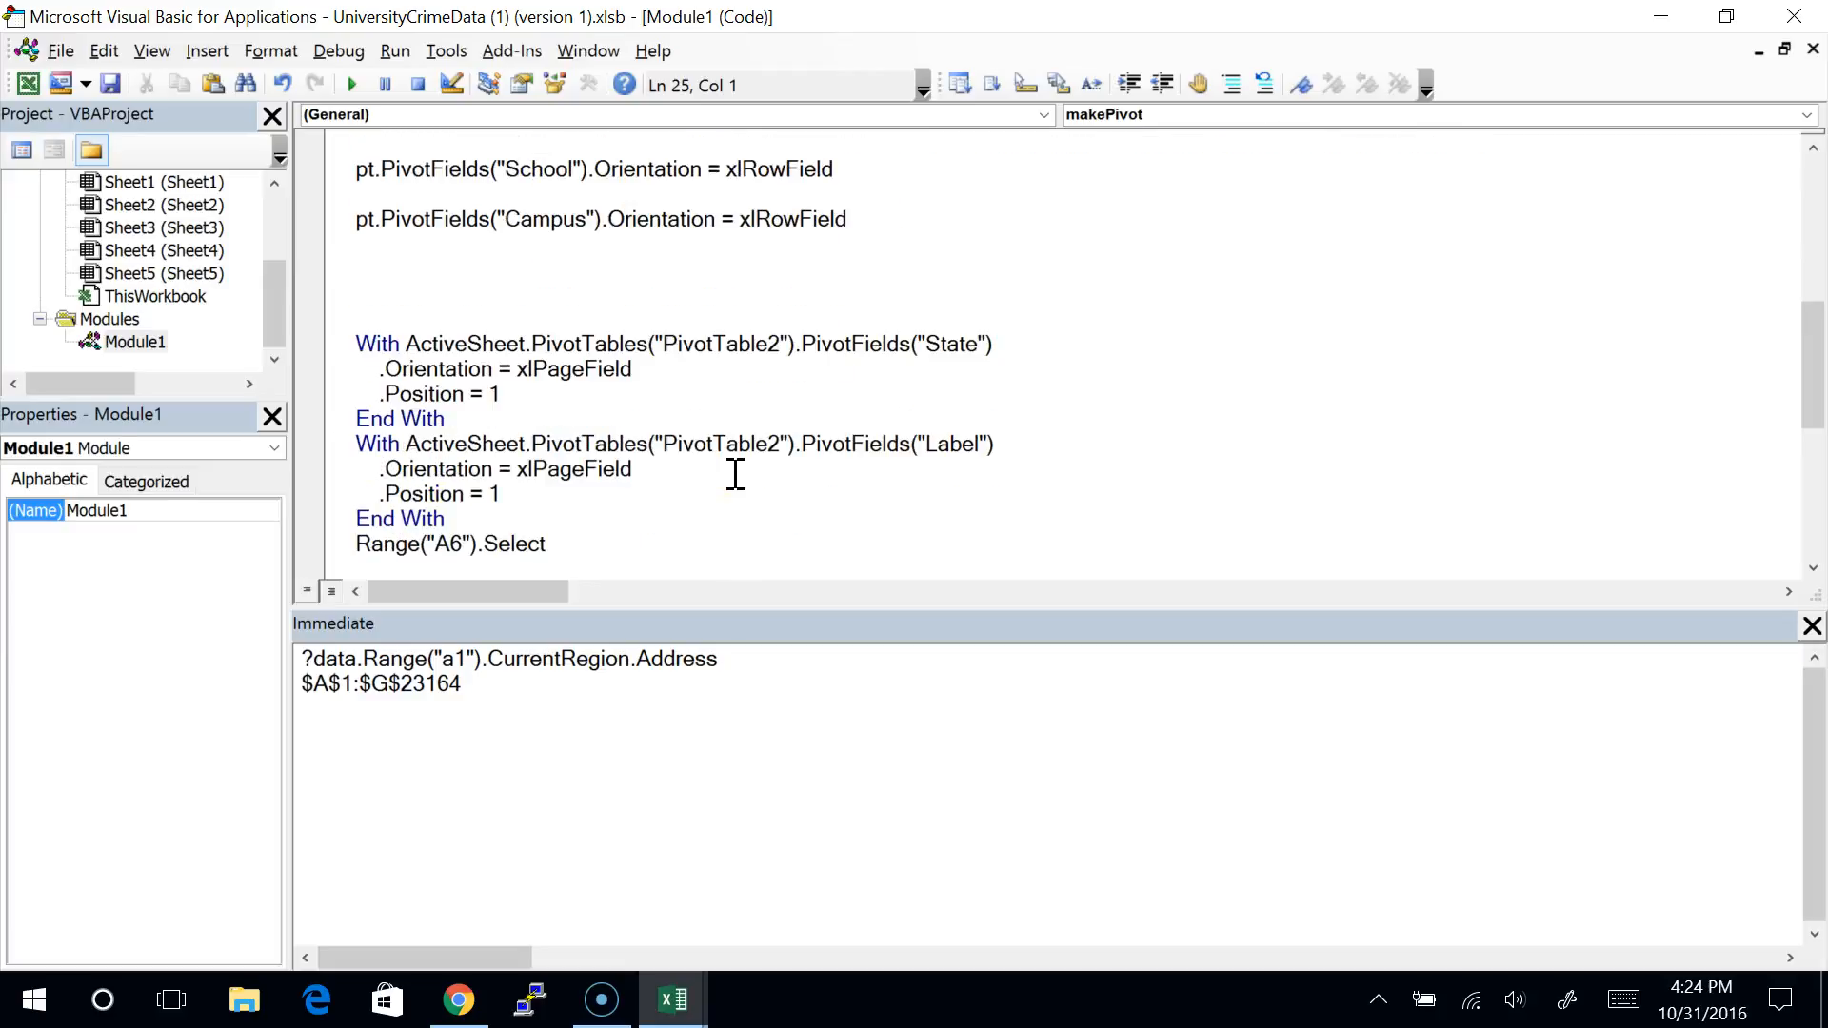
{"action": "key", "text": "Down"}
{"action": "key", "text": "Down"}
{"action": "key", "text": "Down"}
{"action": "key", "text": "Down"}
{"action": "key", "text": "Down"}
{"action": "key", "text": "Return"}
{"action": "key", "text": "Up"}
{"action": "key", "text": "Up"}
{"action": "key", "text": "Up"}
{"action": "key", "text": "Up"}
{"action": "key", "text": "Up"}
{"action": "key", "text": "Up"}
{"action": "key", "text": "Up"}
{"action": "key", "text": "Up"}
{"action": "key", "text": "shift+Down"}
{"action": "key", "text": "shift+Down"}
{"action": "key", "text": "Delete"}
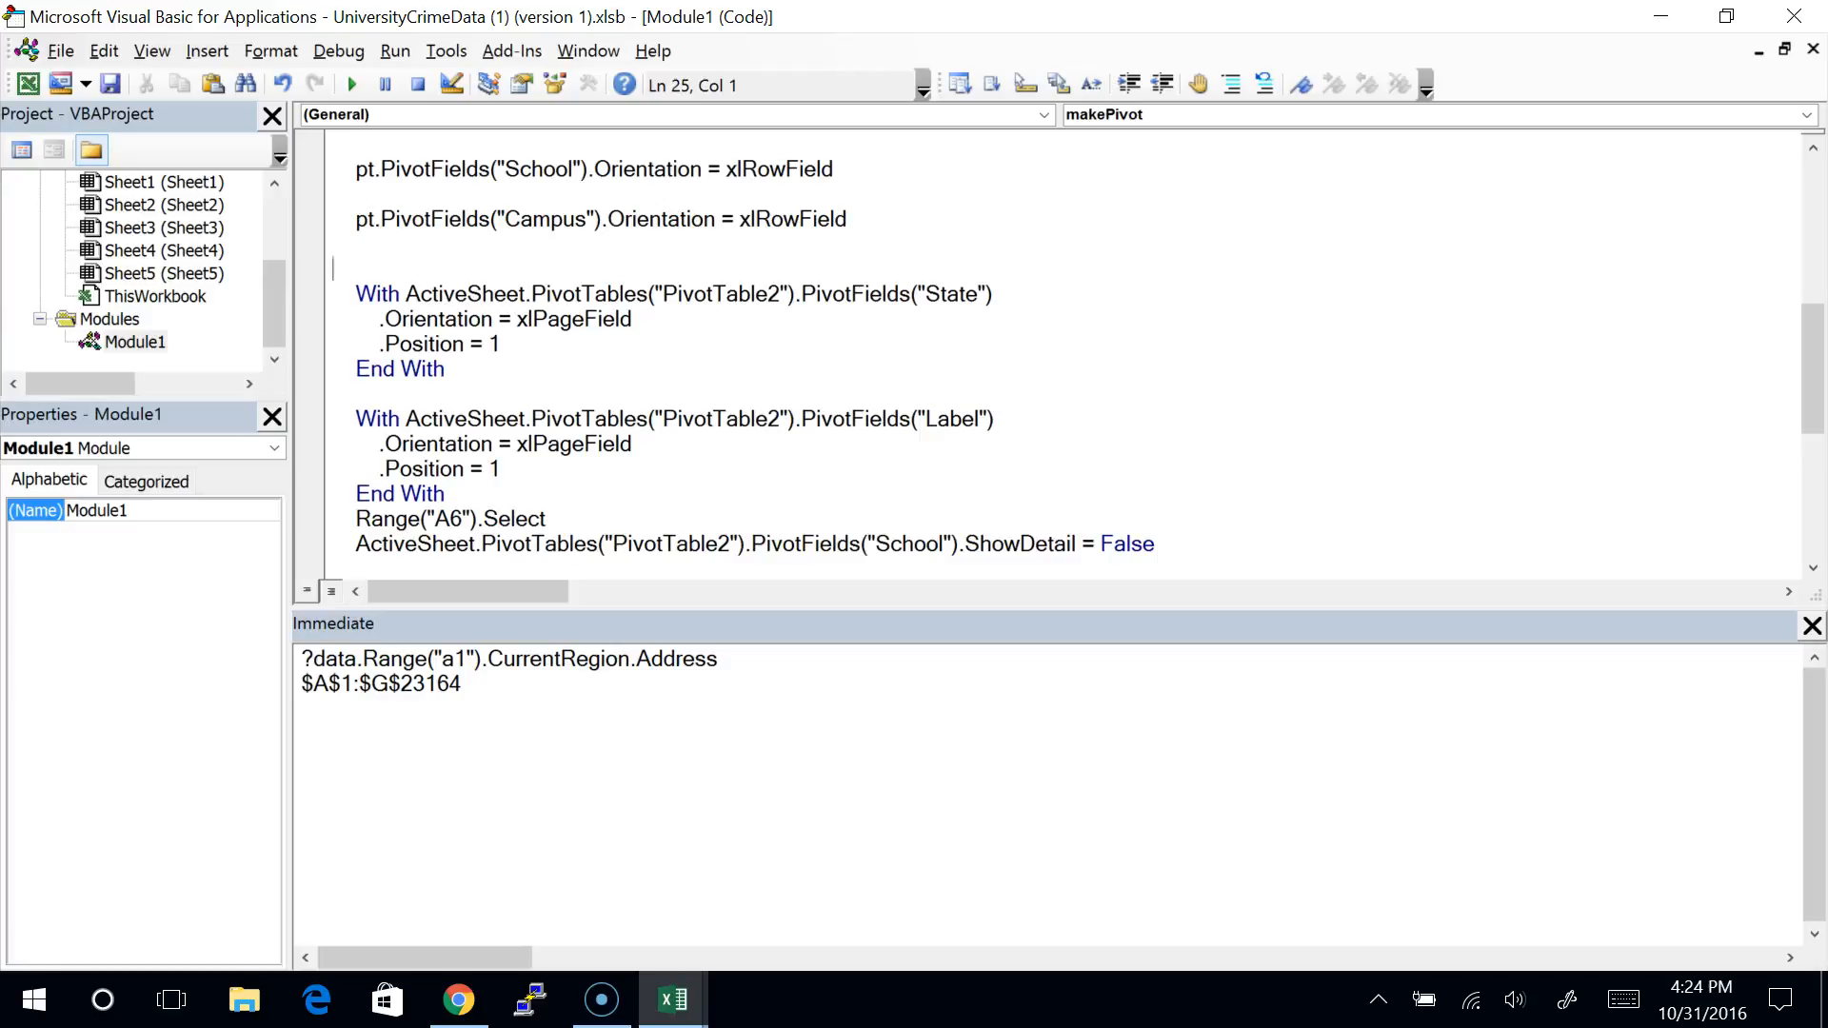
Step: Replace With ActiveSheet.PivotTables("PivotTable2") in the State statement with pt and join its .Orientation = xlPageField line onto it
{"action": "left_click_drag", "start_coordinate": [512, 320], "coordinate": [632, 320]}
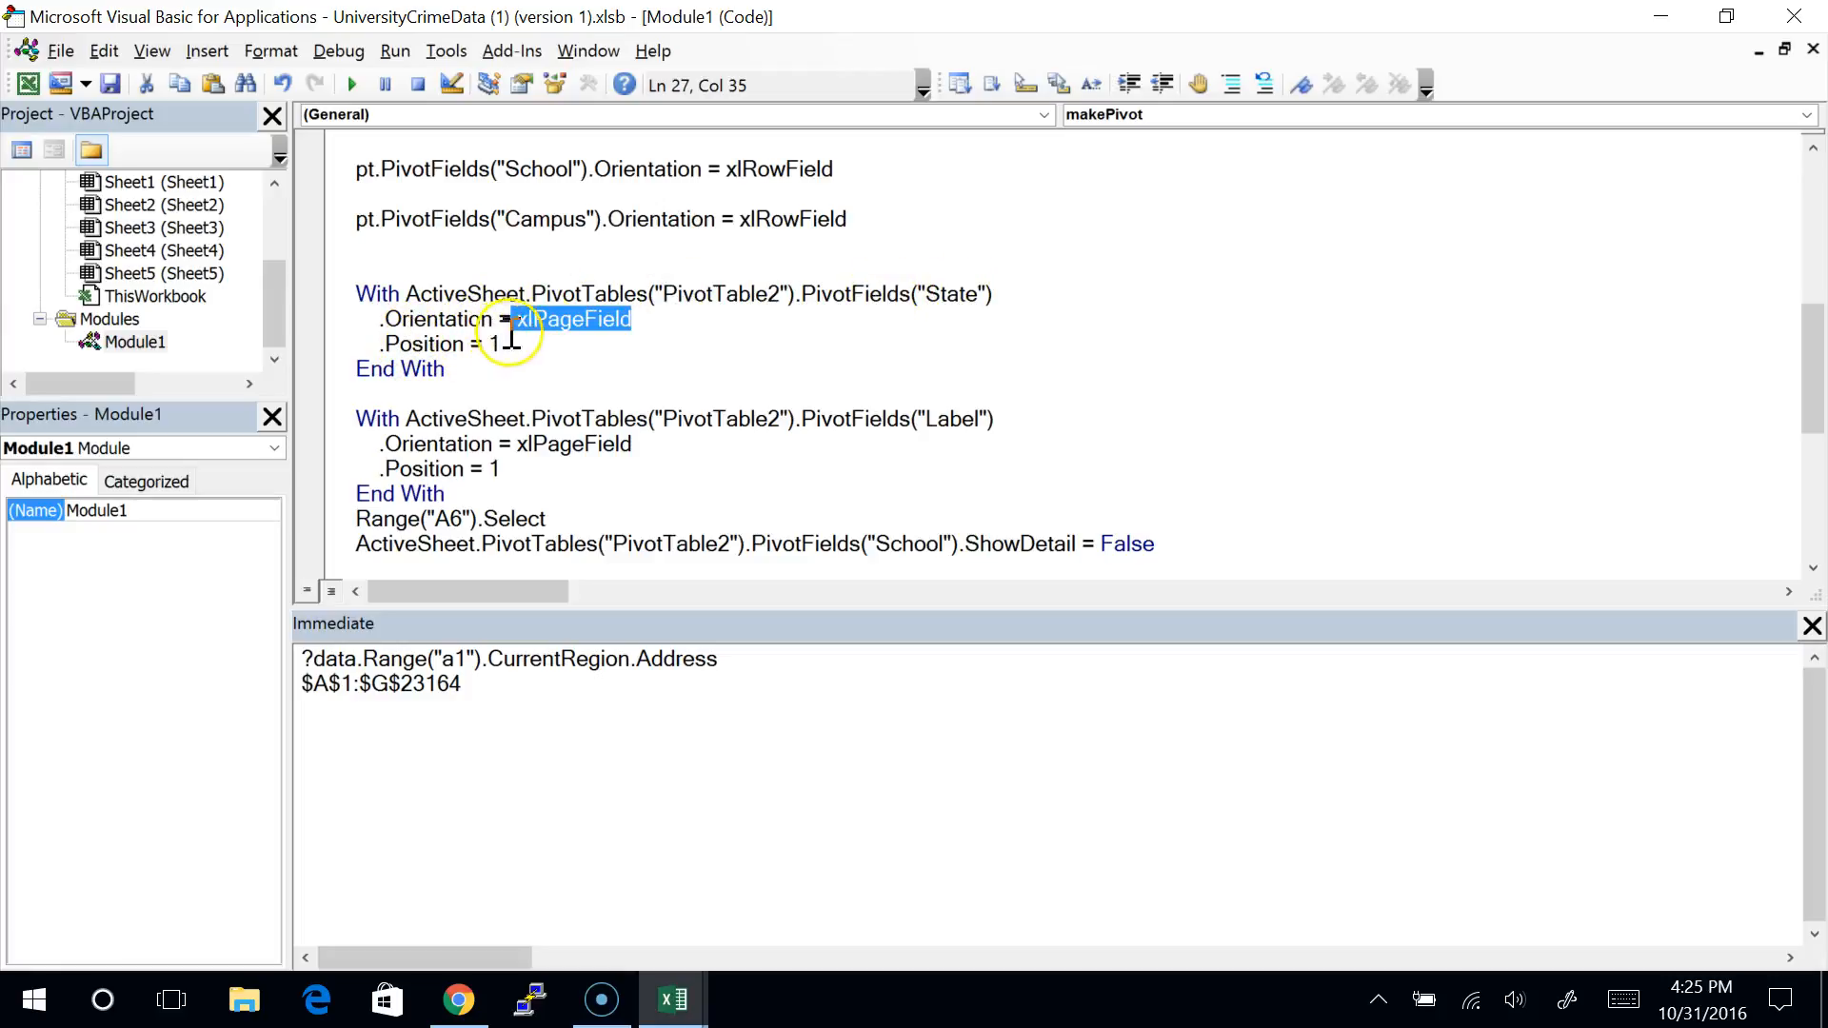
{"action": "left_click", "coordinate": [796, 285]}
{"action": "key", "text": "shift+Home"}
{"action": "type", "text": "pt"}
{"action": "key", "text": "End"}
{"action": "key", "text": "Delete"}
{"action": "key", "text": "Delete"}
{"action": "key", "text": "Delete"}
{"action": "key", "text": "Delete"}
{"action": "key", "text": "Delete"}
{"action": "key", "text": "Delete"}
{"action": "key", "text": "Delete"}
{"action": "key", "text": "Delete"}
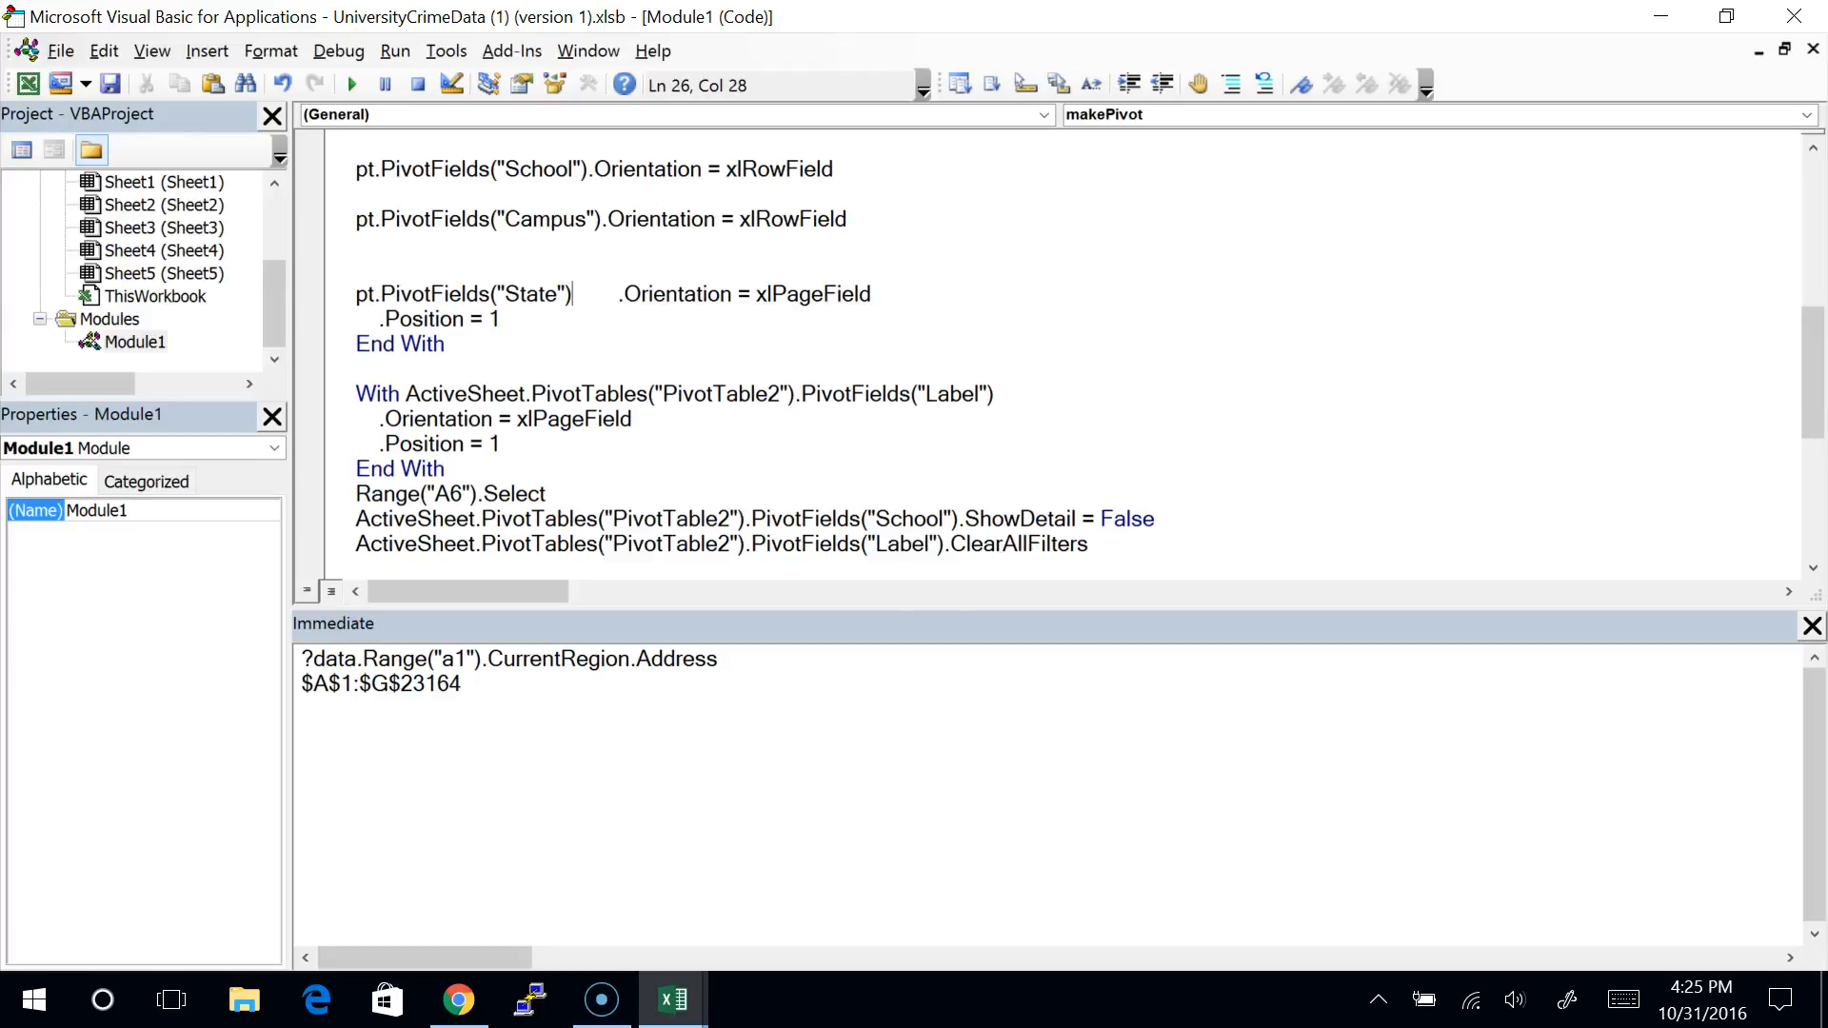
{"action": "key", "text": "Delete"}
Step: Delete the .Position = 1 and End With lines below the State statement
{"action": "key", "text": "Down"}
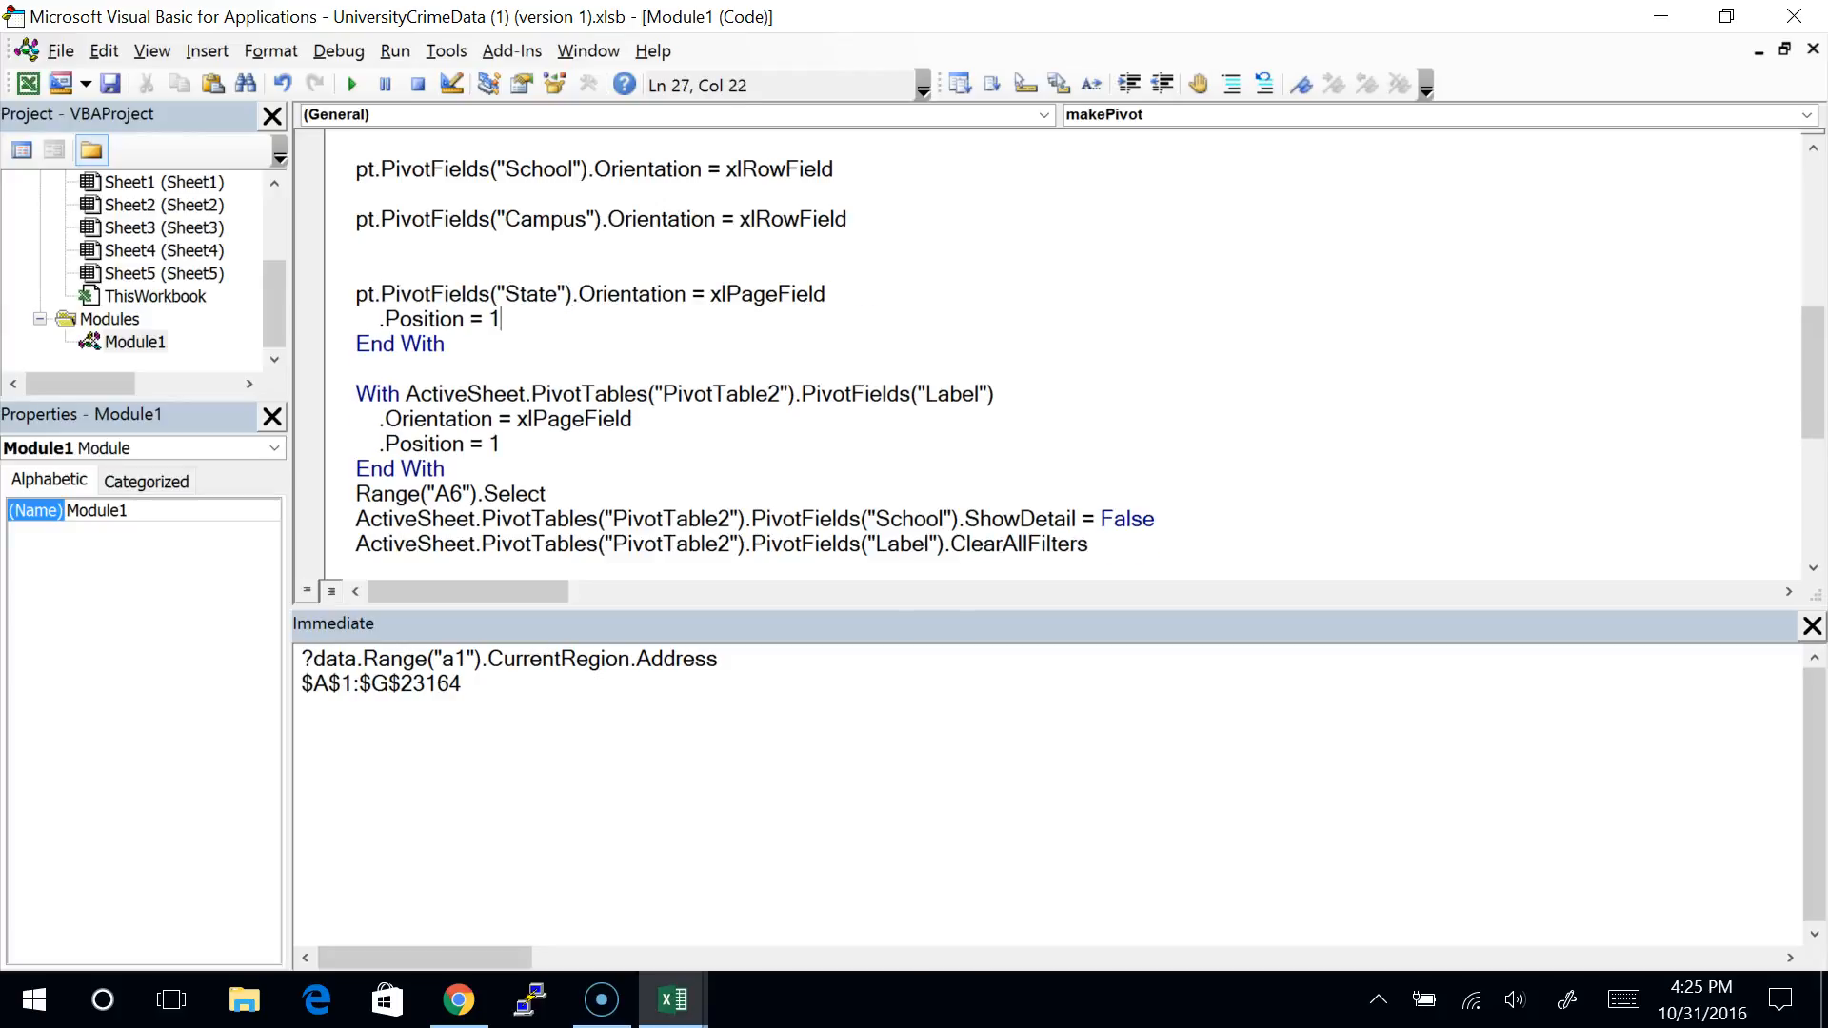
{"action": "key", "text": "Home"}
{"action": "key", "text": "shift+Down"}
{"action": "key", "text": "shift+Down"}
{"action": "key", "text": "Delete"}
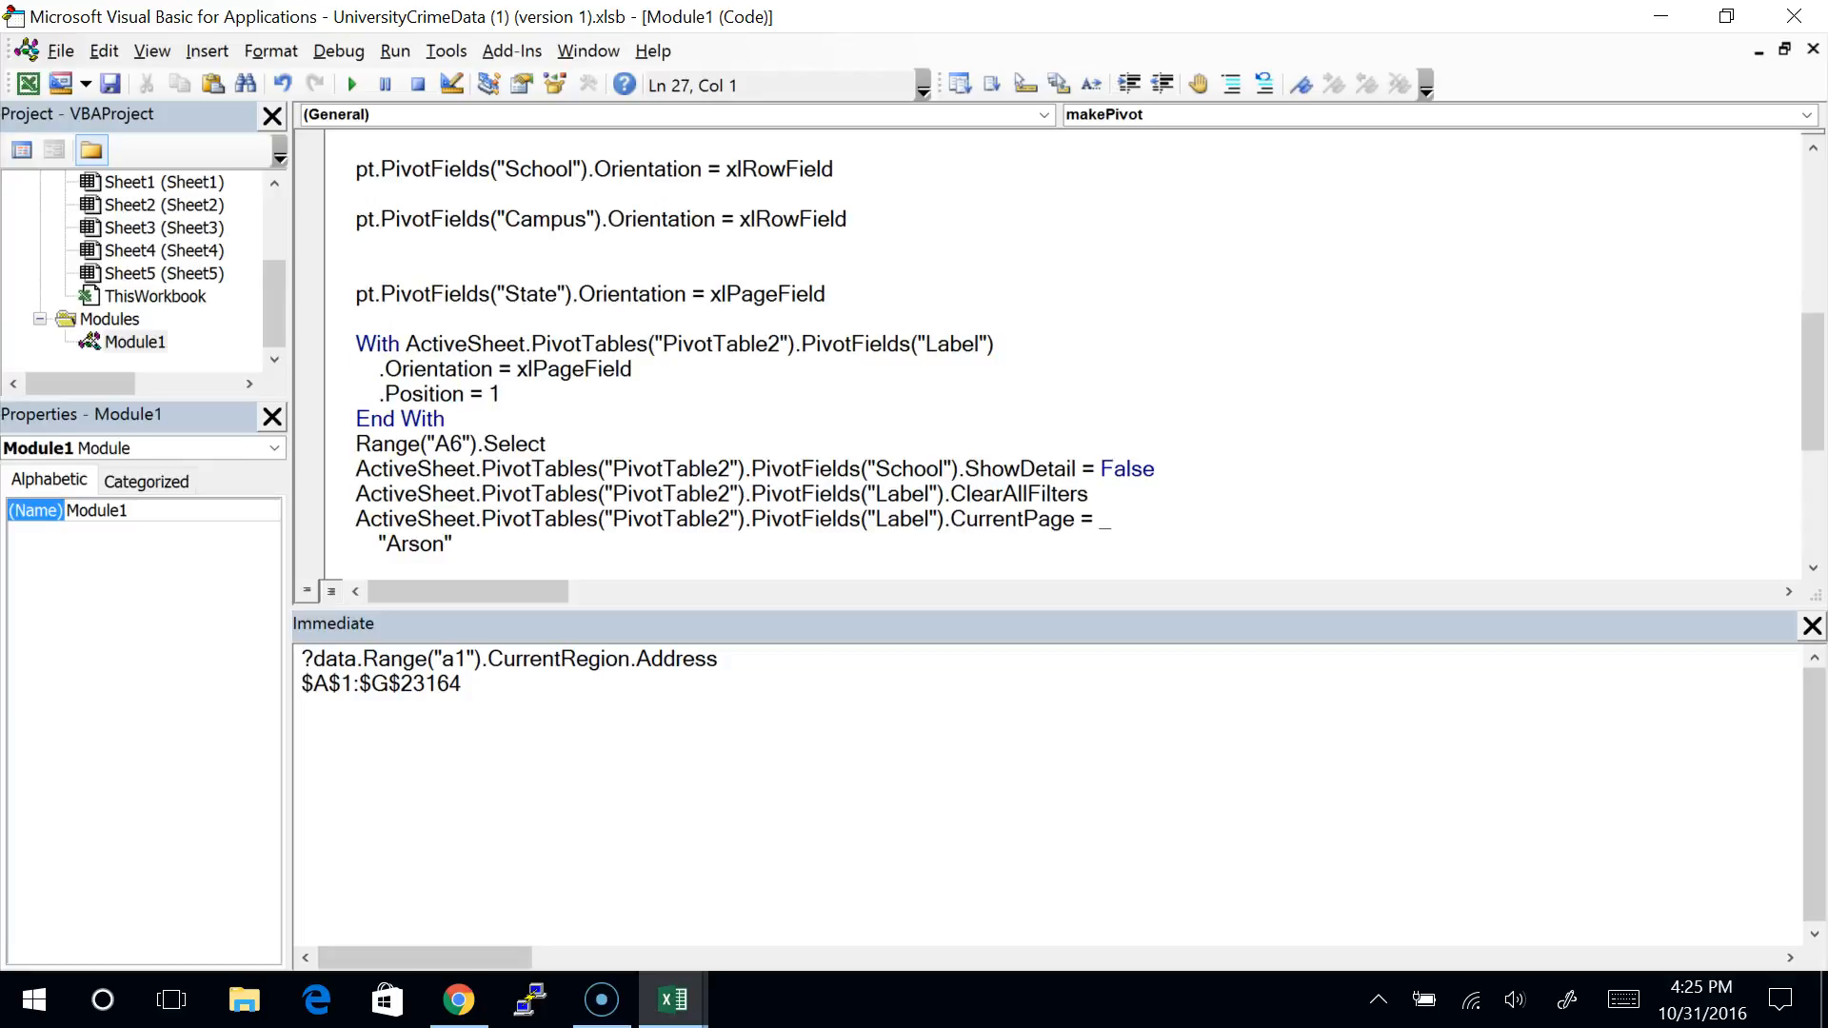
Step: Replace With ActiveSheet.PivotTables("PivotTable2") in the Label statement with pt and join its .Orientation = xlPageField line onto it
{"action": "key", "text": "Right"}
{"action": "key", "text": "Right"}
{"action": "key", "text": "Right"}
{"action": "key", "text": "Right"}
{"action": "key", "text": "Right"}
{"action": "key", "text": "Down"}
{"action": "key", "text": "Down"}
{"action": "key", "text": "Right"}
{"action": "key", "text": "Right"}
{"action": "key", "text": "Right"}
{"action": "key", "text": "Right"}
{"action": "key", "text": "Right"}
{"action": "key", "text": "Right"}
{"action": "key", "text": "Right"}
{"action": "key", "text": "Right"}
{"action": "key", "text": "Up"}
{"action": "key", "text": "Up"}
{"action": "key", "text": "Left"}
{"action": "key", "text": "Left"}
{"action": "key", "text": "Left"}
{"action": "key", "text": "Left"}
{"action": "key", "text": "shift+Right"}
{"action": "key", "text": "shift+Right"}
{"action": "key", "text": "shift+Right"}
{"action": "key", "text": "shift+Right"}
{"action": "key", "text": "shift+Right"}
{"action": "key", "text": "shift+Right"}
{"action": "key", "text": "shift+Right"}
{"action": "key", "text": "shift+Right"}
{"action": "key", "text": "shift+Right"}
{"action": "key", "text": "shift+Right"}
{"action": "key", "text": "shift+Right"}
{"action": "key", "text": "shift+Right"}
{"action": "key", "text": "shift+Right"}
{"action": "key", "text": "shift+Right"}
{"action": "key", "text": "shift+Right"}
{"action": "key", "text": "shift+Right"}
{"action": "key", "text": "shift+Right"}
{"action": "key", "text": "shift+Right"}
{"action": "key", "text": "shift+Right"}
{"action": "key", "text": "shift+Right"}
{"action": "key", "text": "shift+Right"}
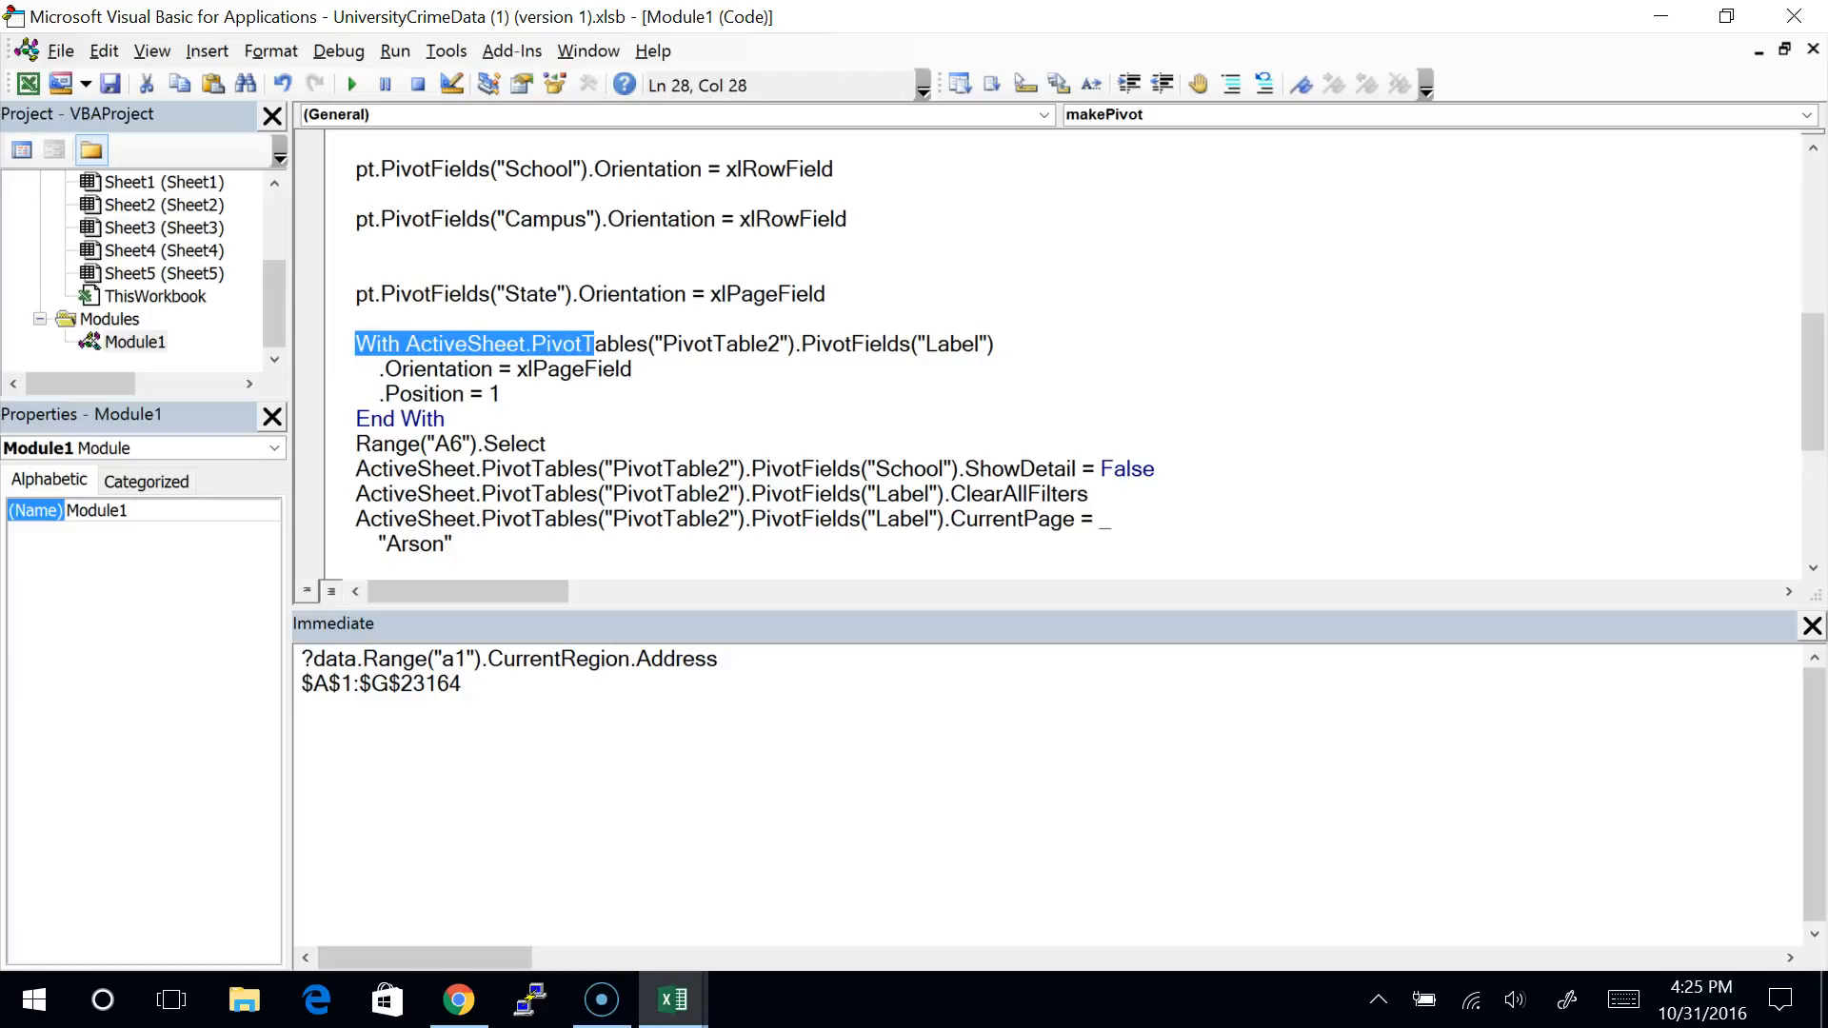
{"action": "key", "text": "shift+Right"}
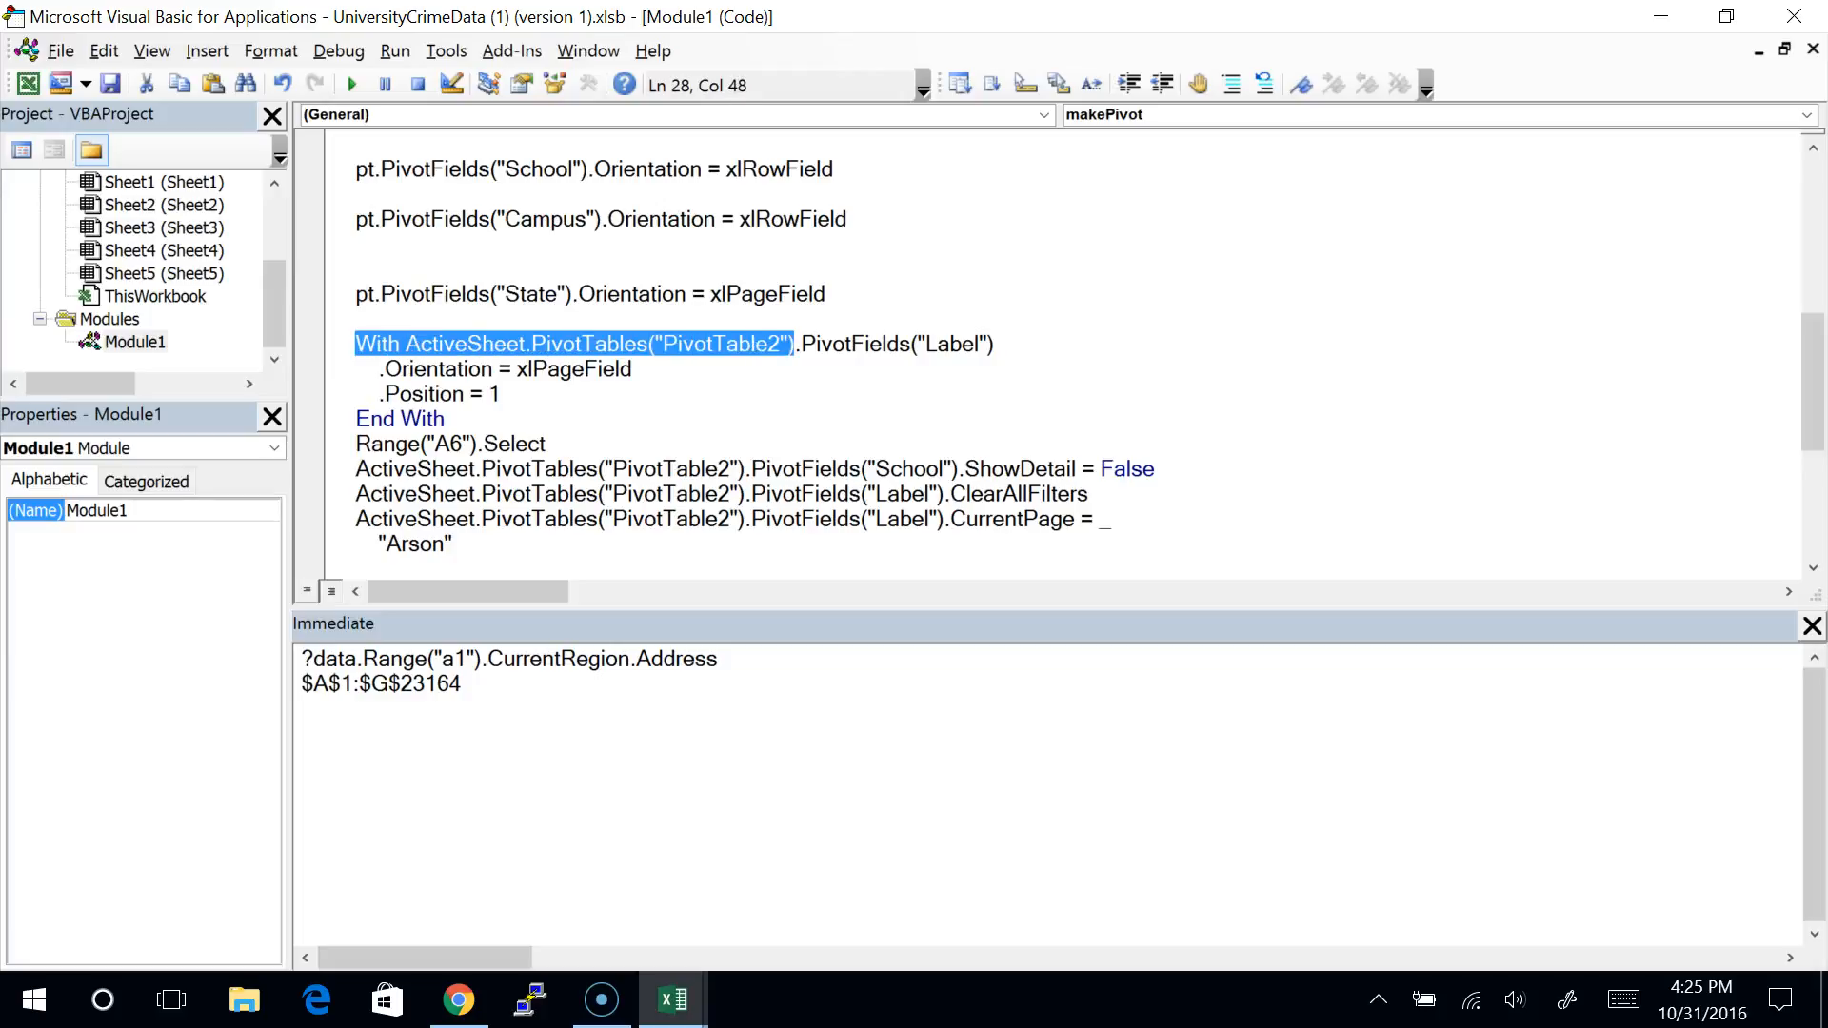
{"action": "type", "text": "pt"}
{"action": "key", "text": "End"}
{"action": "key", "text": "Delete"}
{"action": "key", "text": "Delete"}
{"action": "key", "text": "Delete"}
{"action": "key", "text": "Delete"}
{"action": "key", "text": "Delete"}
{"action": "key", "text": "Delete"}
{"action": "key", "text": "Delete"}
{"action": "key", "text": "Delete"}
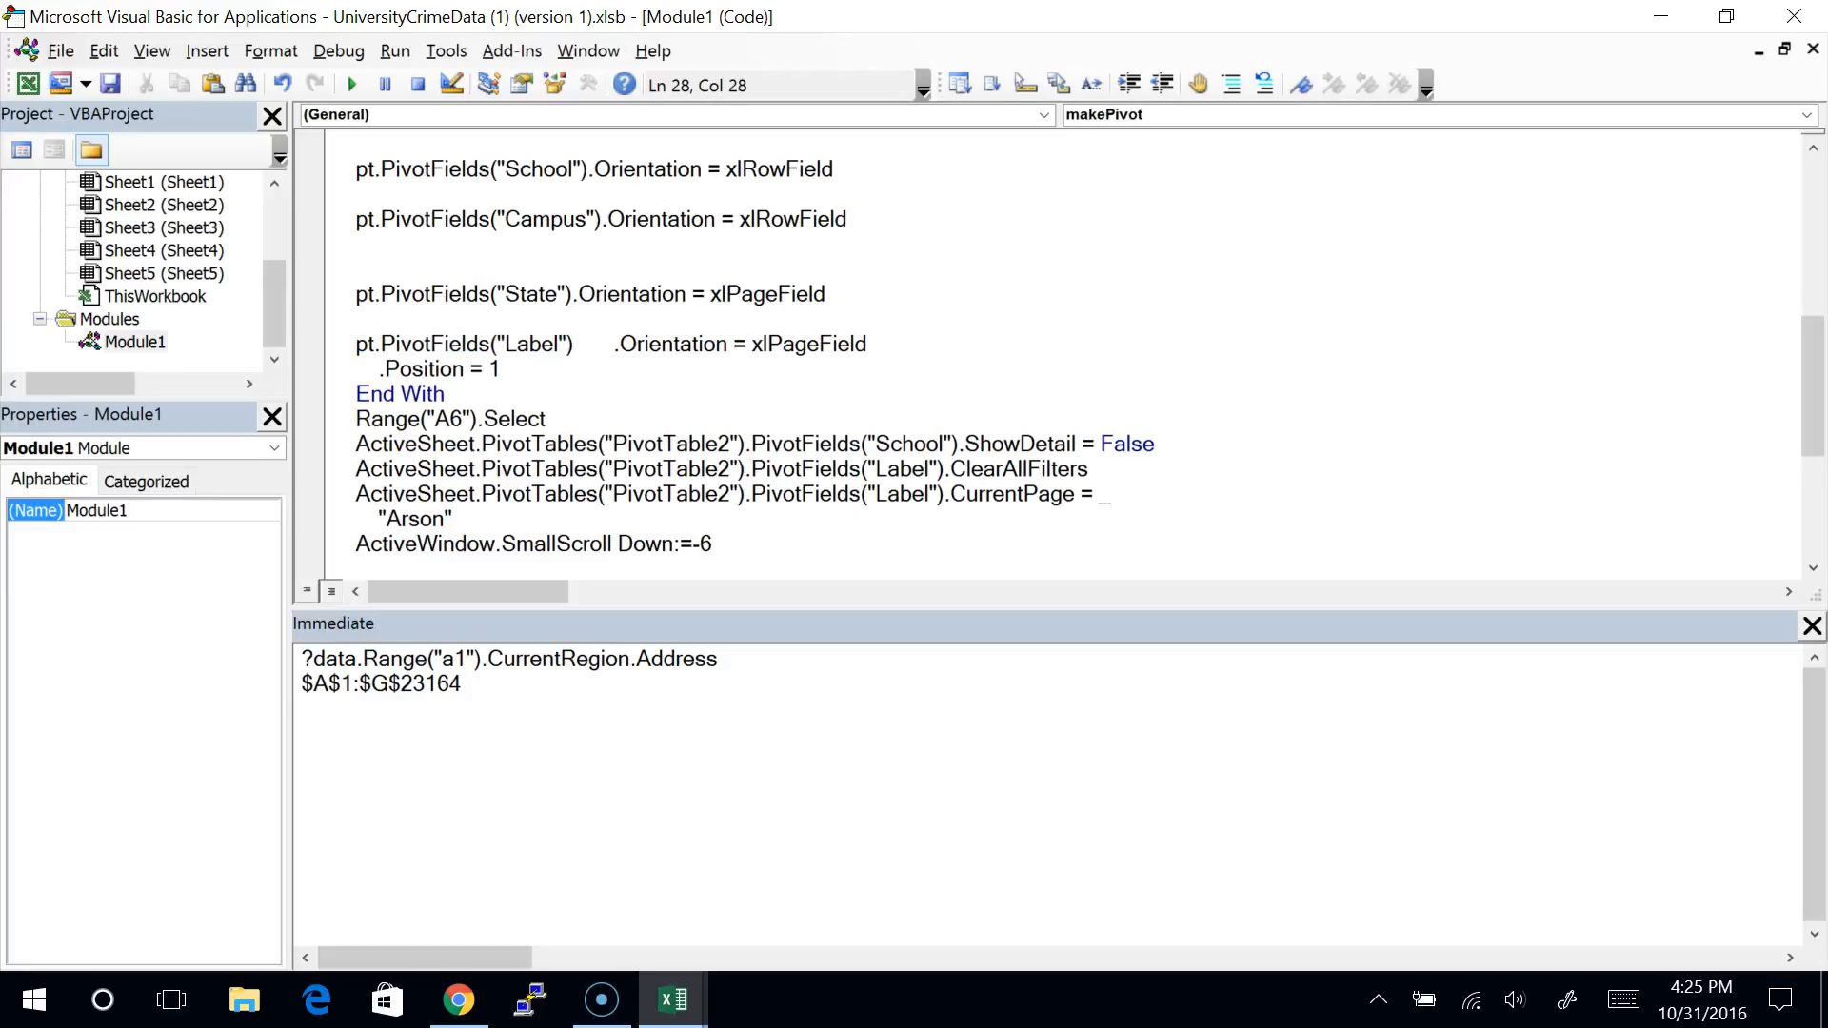
{"action": "key", "text": "Delete"}
Step: Delete the .Position = 1 and End With lines below the Label statement and insert blank lines above Range("A6").Select
{"action": "key", "text": "Home"}
{"action": "key", "text": "Down"}
{"action": "key", "text": "shift+Down"}
{"action": "key", "text": "shift+Down"}
{"action": "key", "text": "Delete"}
{"action": "key", "text": "Down"}
{"action": "key", "text": "End"}
{"action": "key", "text": "Return"}
{"action": "key", "text": "Return"}
{"action": "key", "text": "Return"}
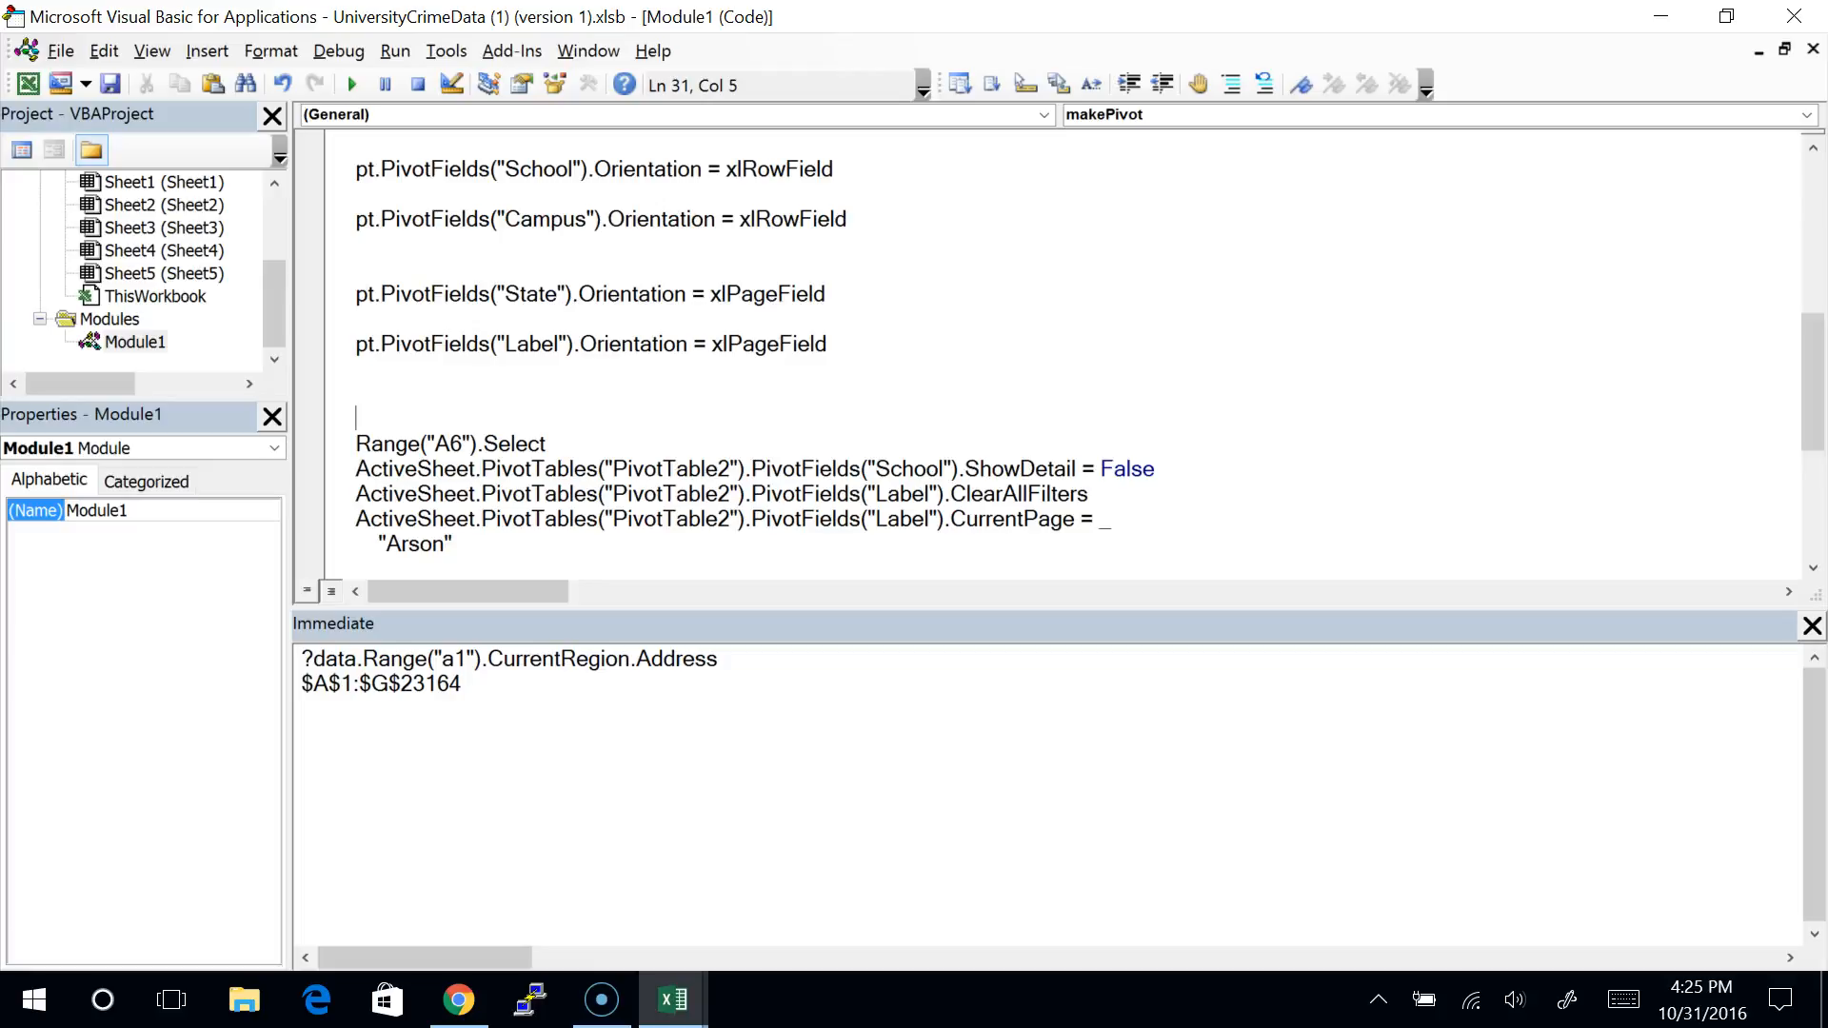
Step: Delete the extra blank line between the Campus and State statements
{"action": "key", "text": "Up"}
{"action": "key", "text": "Up"}
{"action": "key", "text": "Up"}
{"action": "key", "text": "Up"}
{"action": "key", "text": "Up"}
{"action": "key", "text": "Up"}
{"action": "key", "text": "shift+Down"}
{"action": "key", "text": "Delete"}
{"action": "key", "text": "Down"}
{"action": "key", "text": "Down"}
{"action": "key", "text": "Down"}
{"action": "key", "text": "Down"}
{"action": "key", "text": "Down"}
{"action": "key", "text": "Down"}
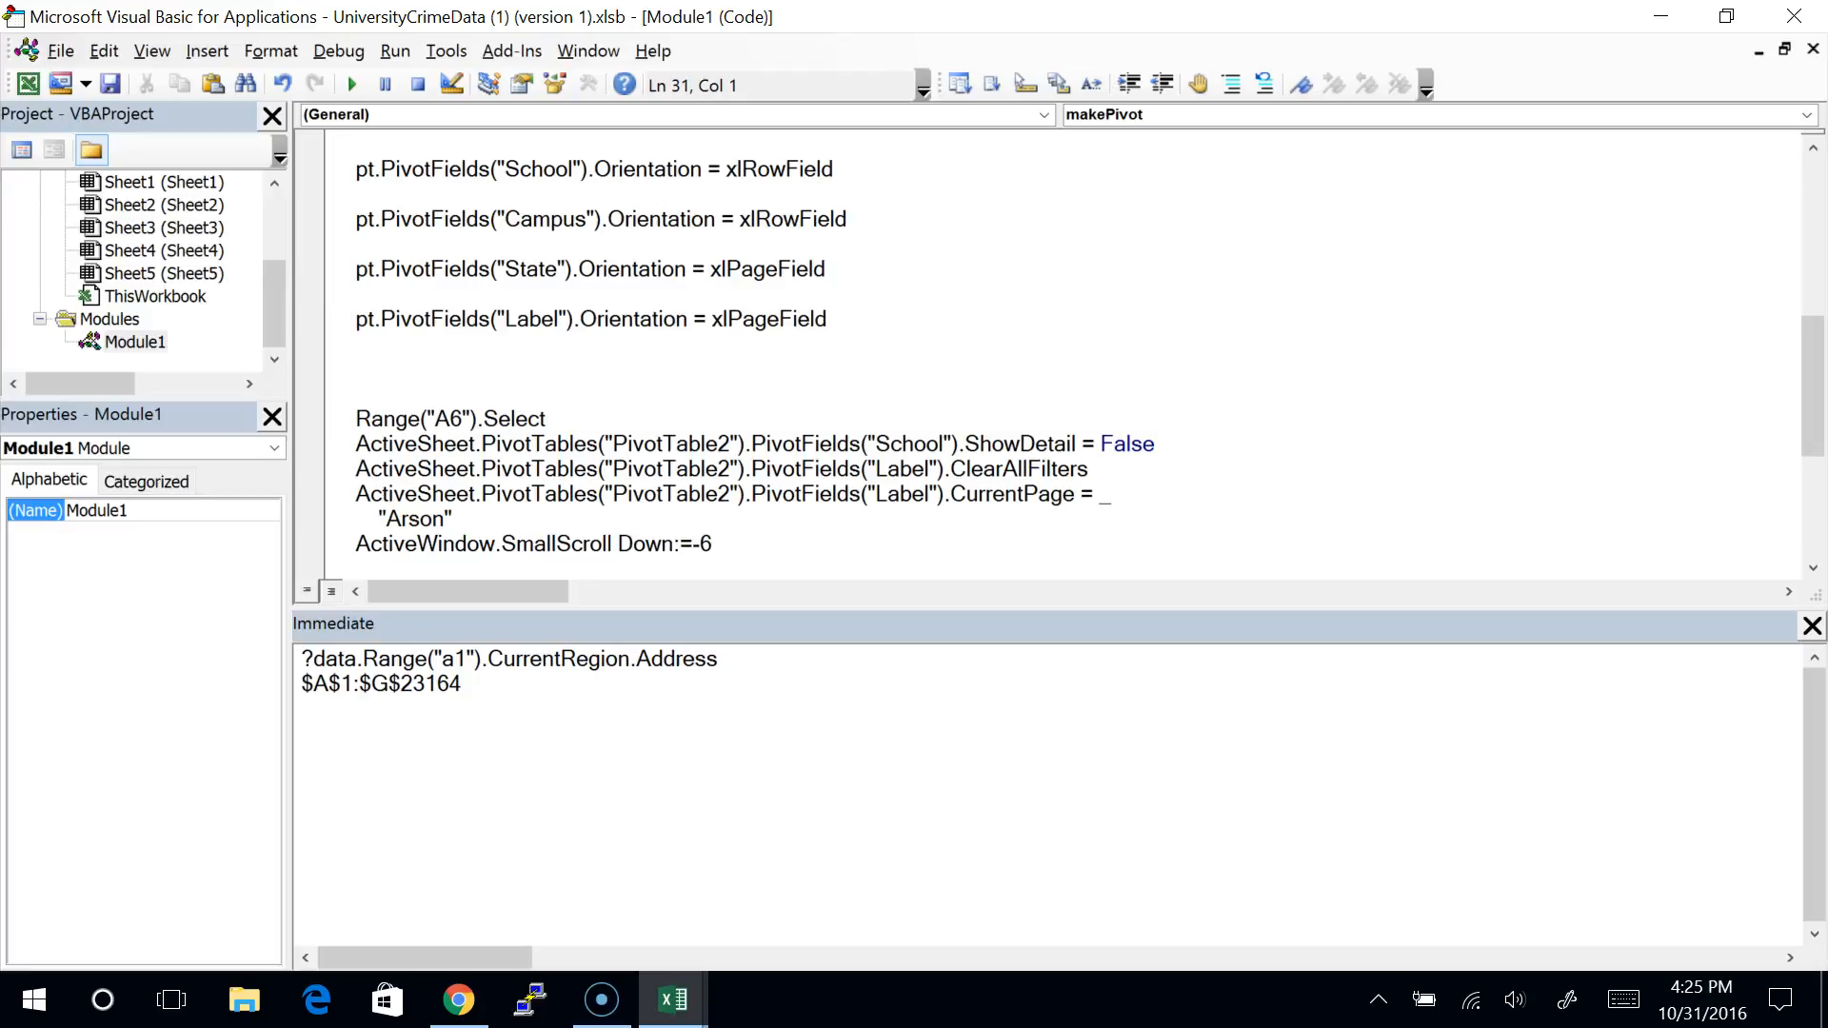
Step: Set a breakpoint on Range("A6").Select, run makePivot up to it, and check the generated pivot table in Excel
{"action": "left_click", "coordinate": [308, 419]}
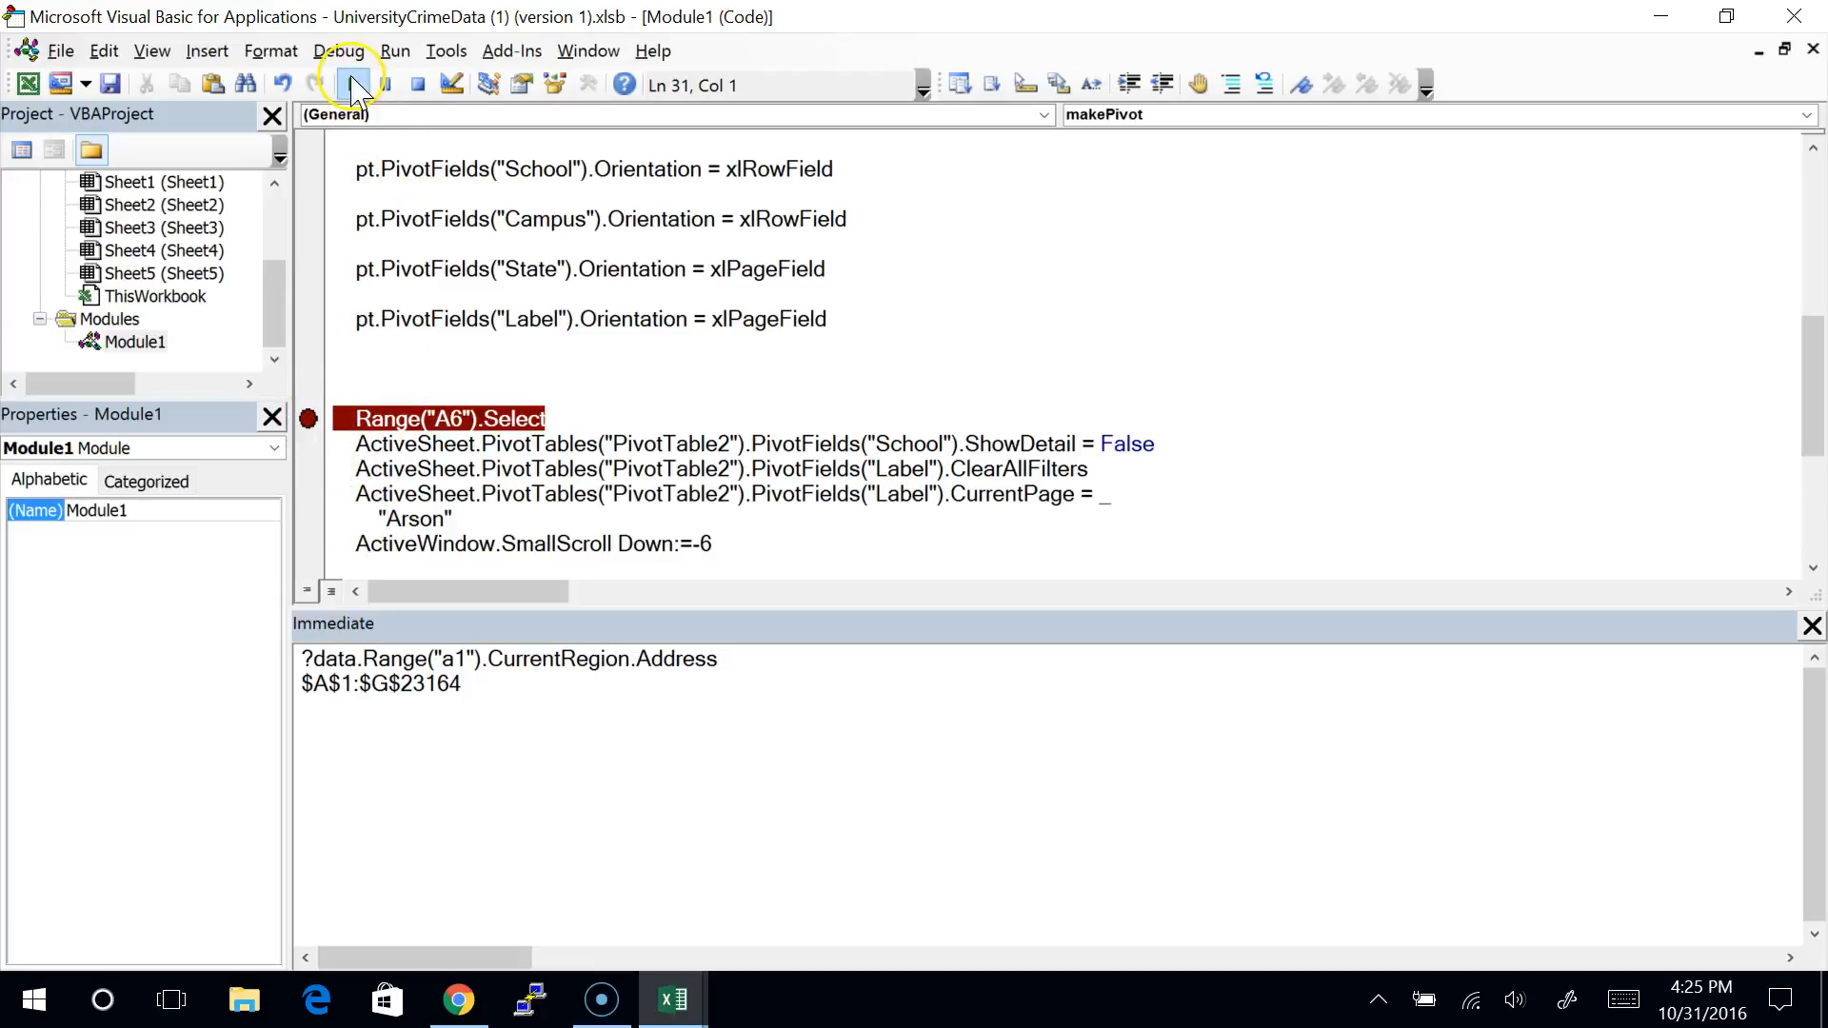
{"action": "left_click", "coordinate": [354, 86]}
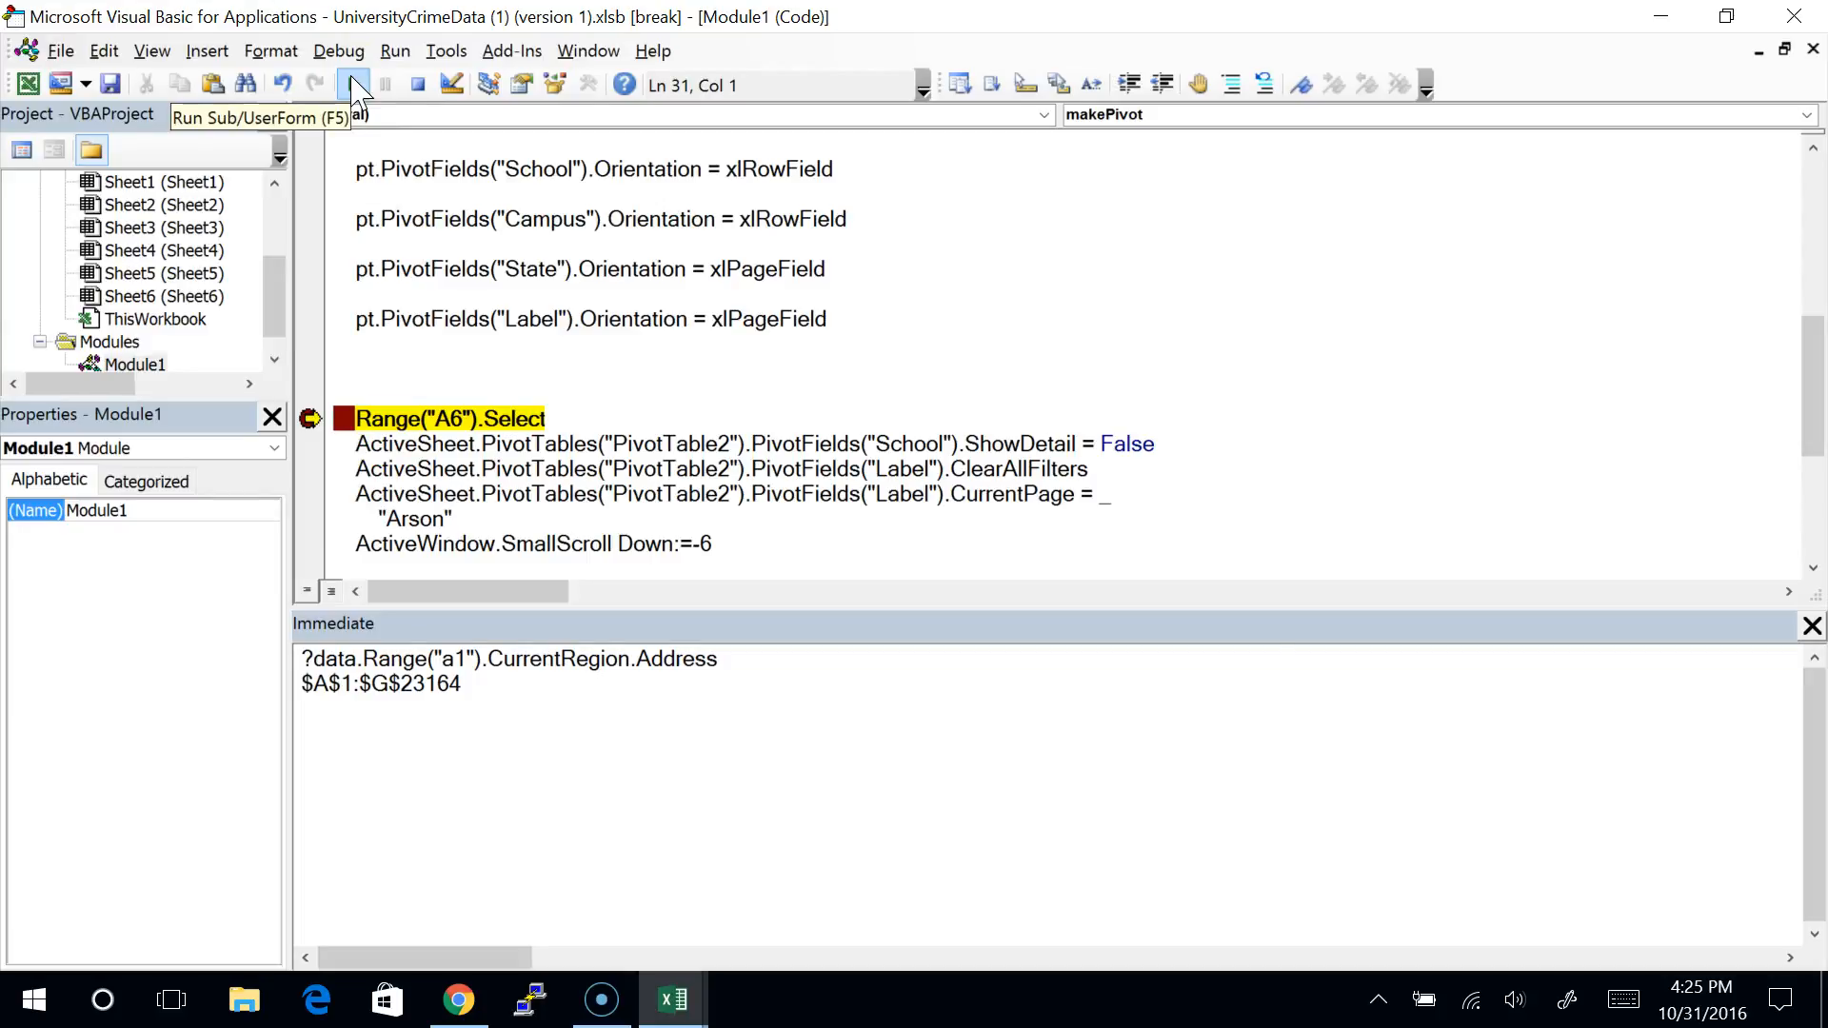
{"action": "key", "text": "alt+F11"}
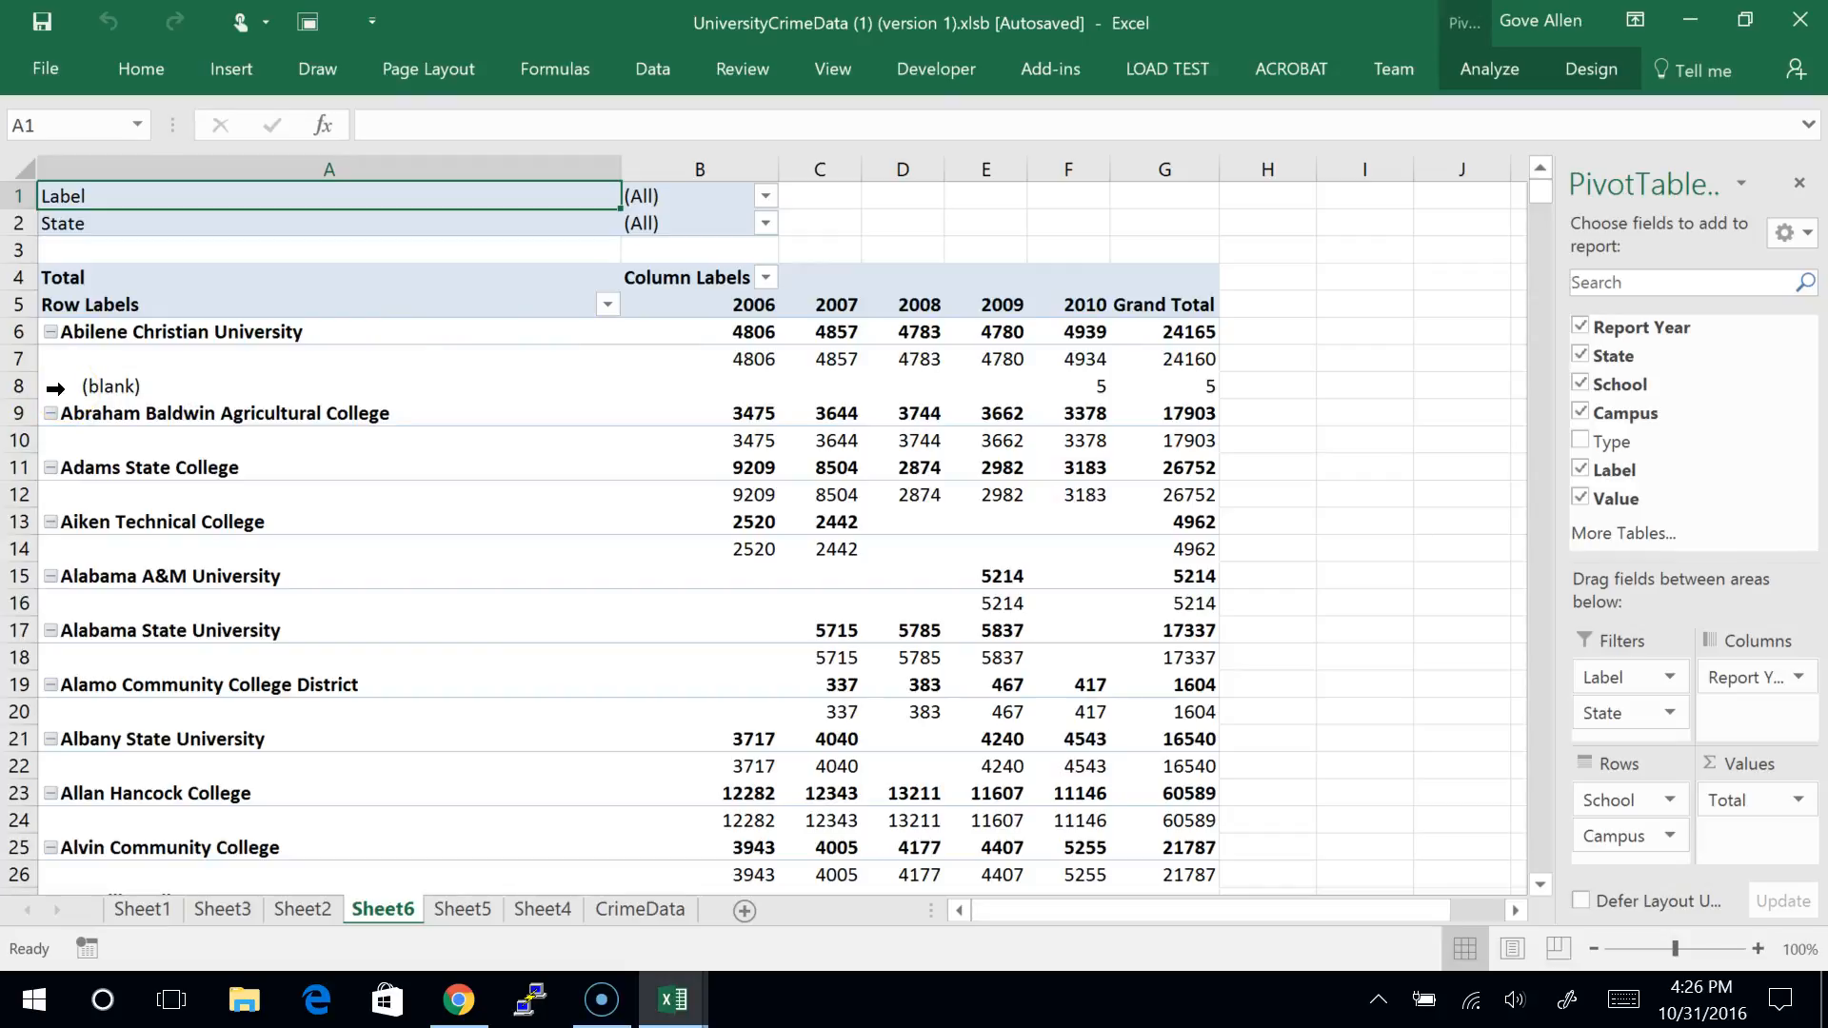
{"action": "key", "text": "alt+F11"}
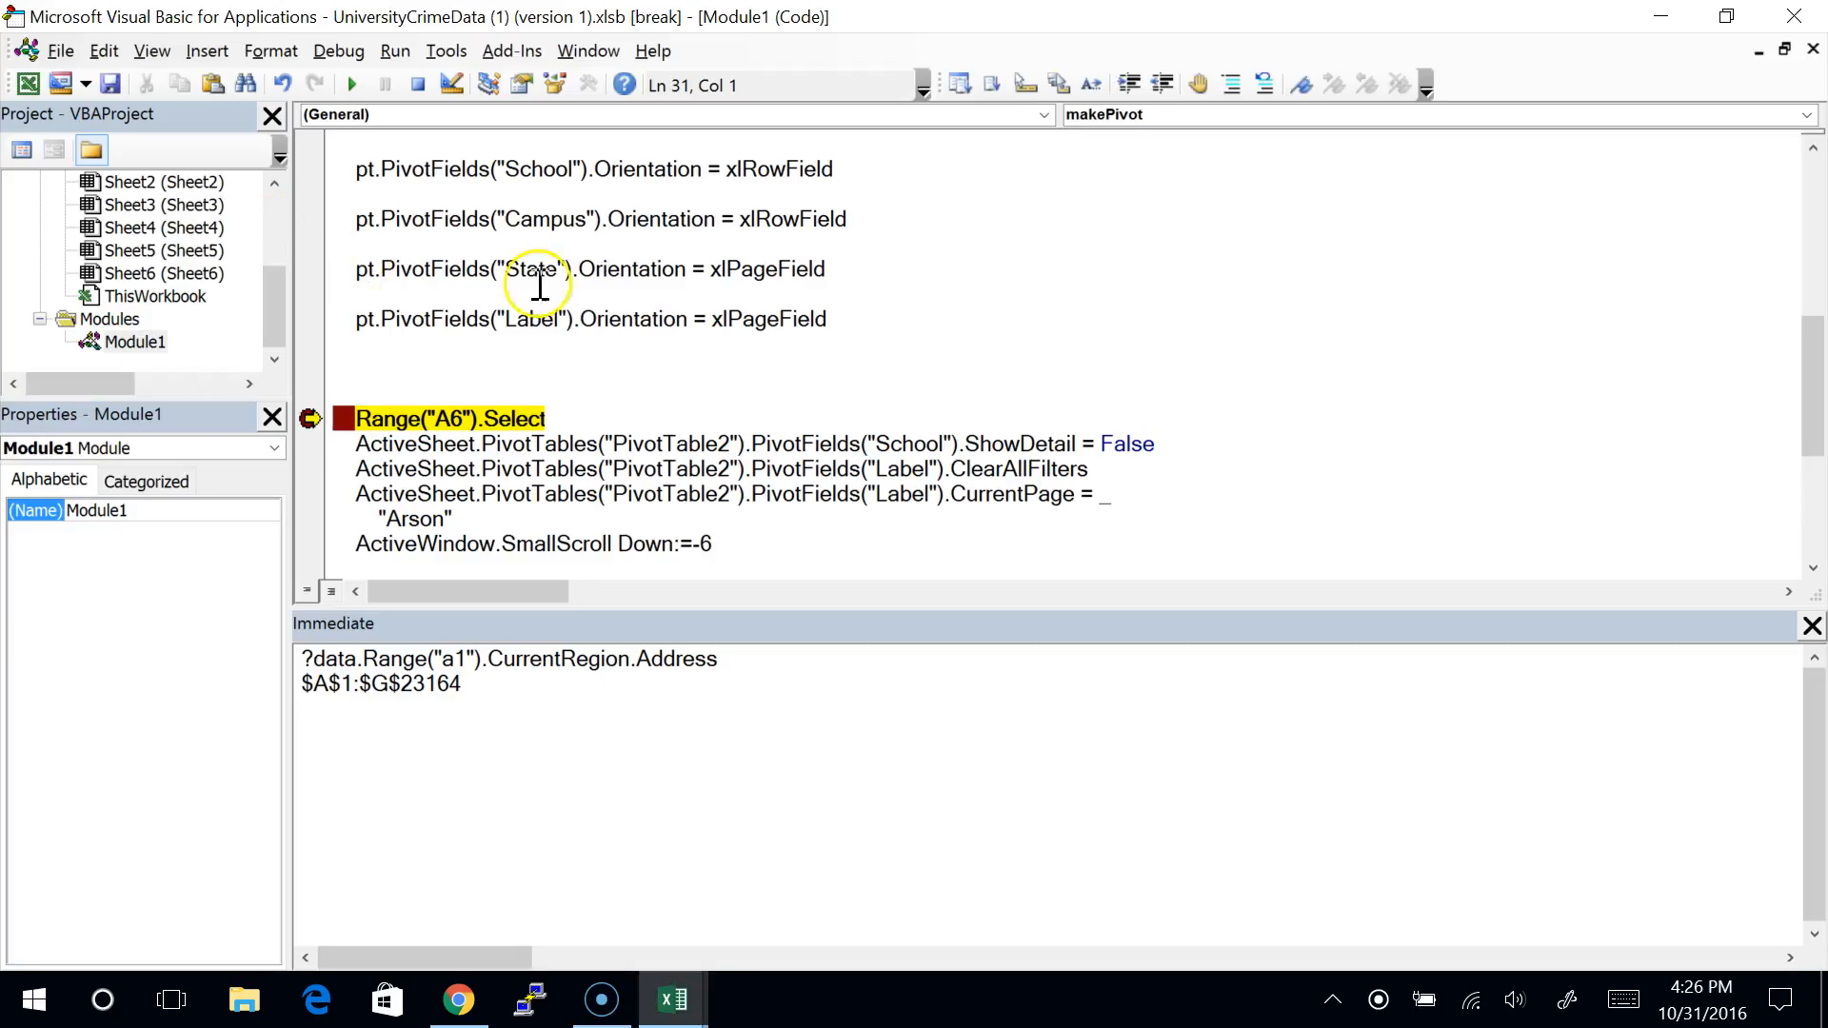
Step: Delete one blank line above Range("A6").Select and close the Immediate window
{"action": "scroll", "coordinate": [585, 338], "scroll_direction": "down", "scroll_amount": 2}
{"action": "left_click", "coordinate": [621, 265]}
{"action": "key", "text": "Up"}
{"action": "key", "text": "Up"}
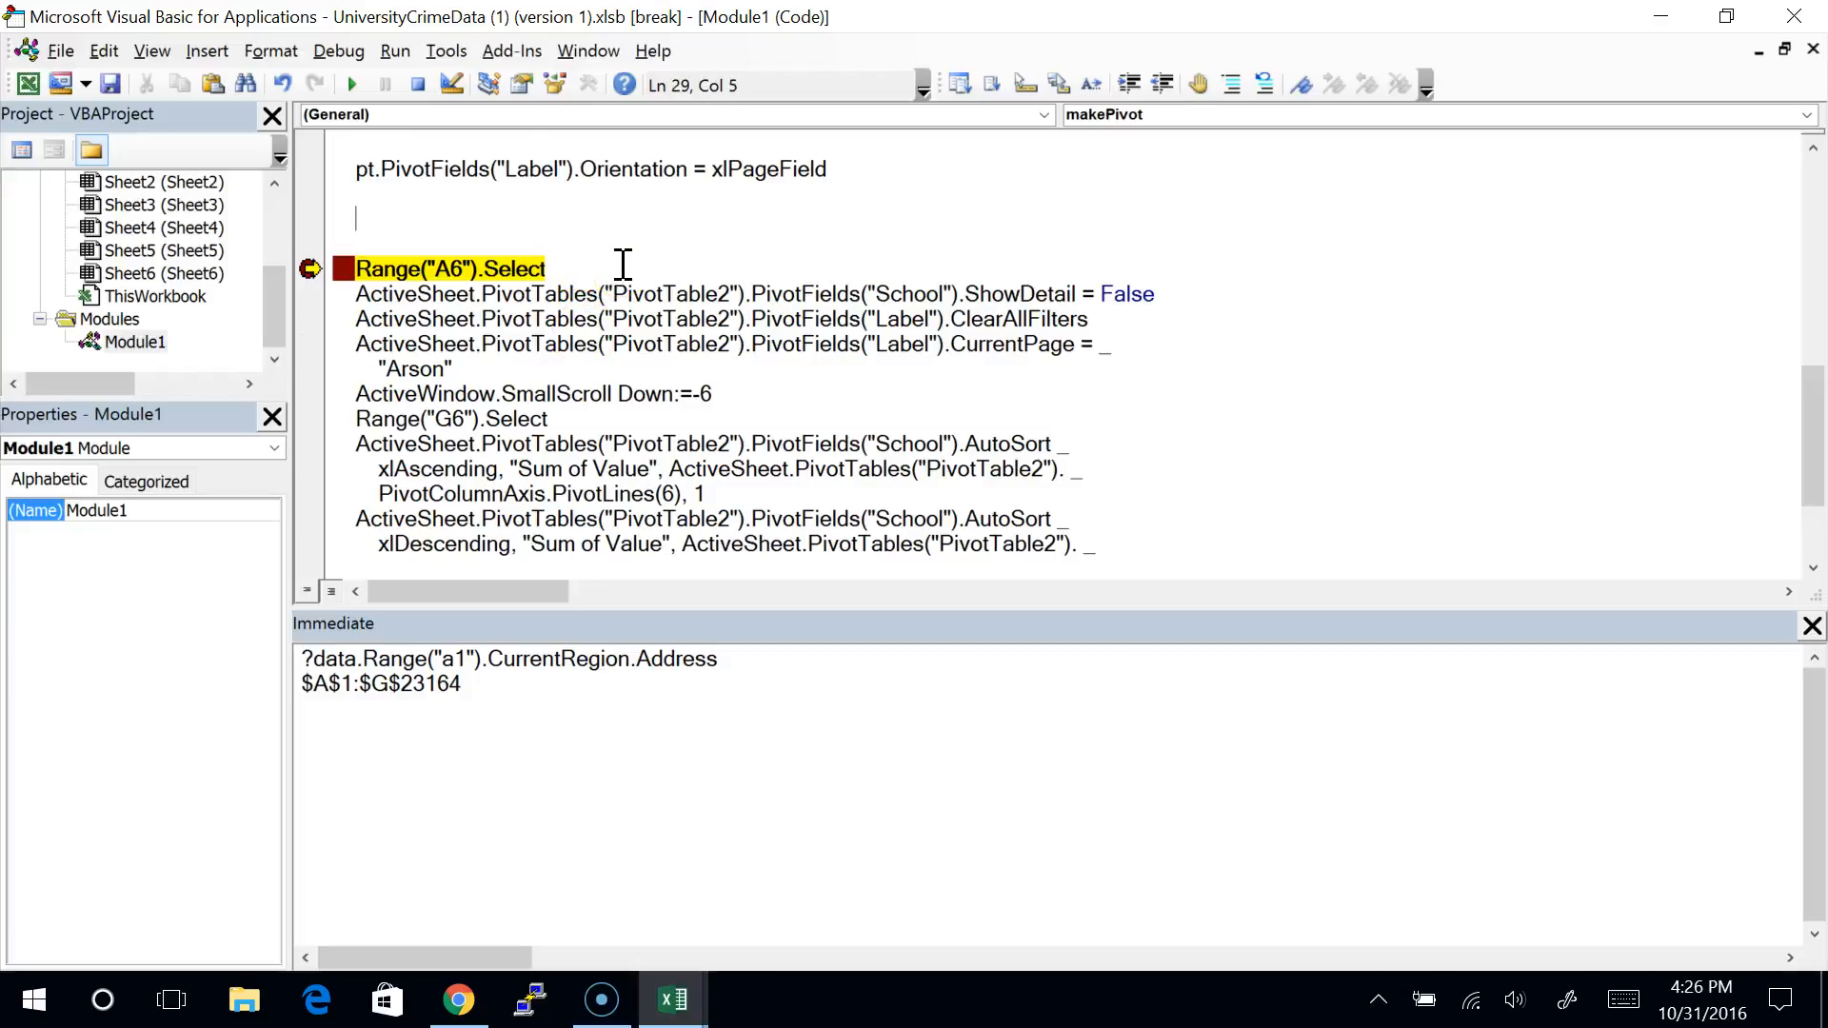
{"action": "key", "text": "Home"}
{"action": "key", "text": "shift+Down"}
{"action": "key", "text": "Delete"}
{"action": "key", "text": "Down"}
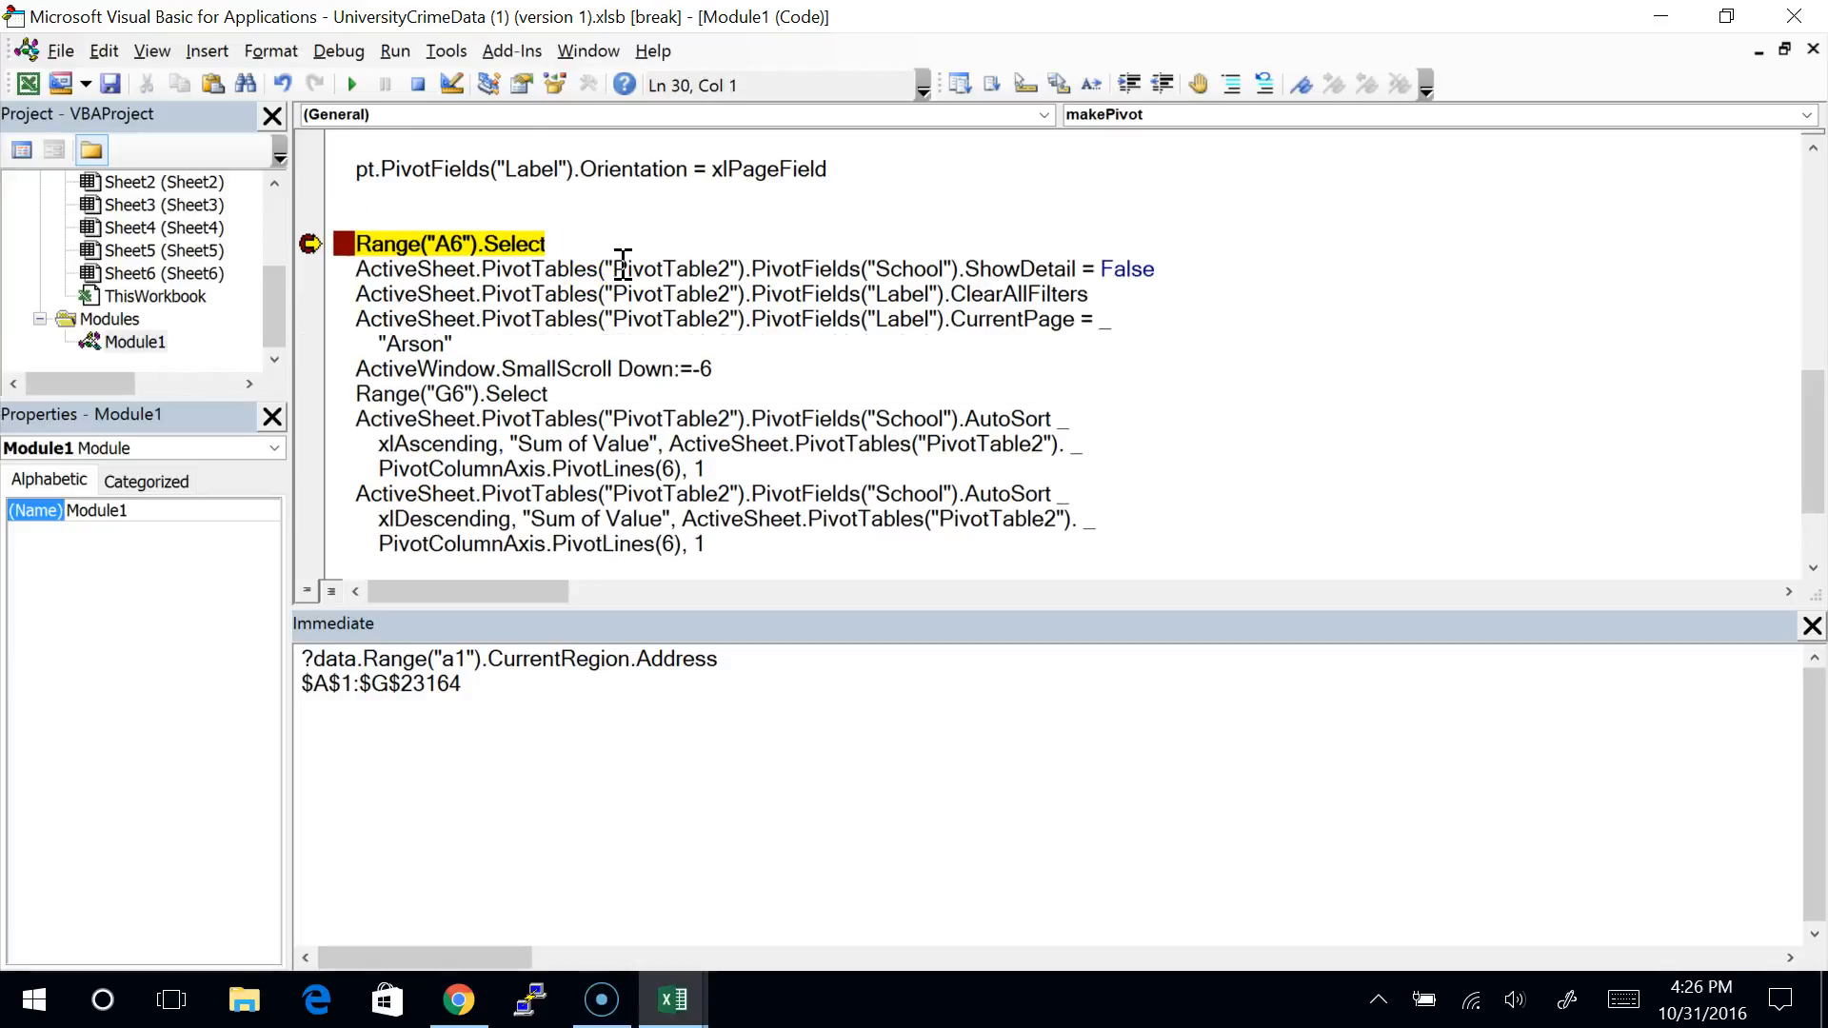
{"action": "scroll", "coordinate": [623, 285], "scroll_direction": "up", "scroll_amount": 1}
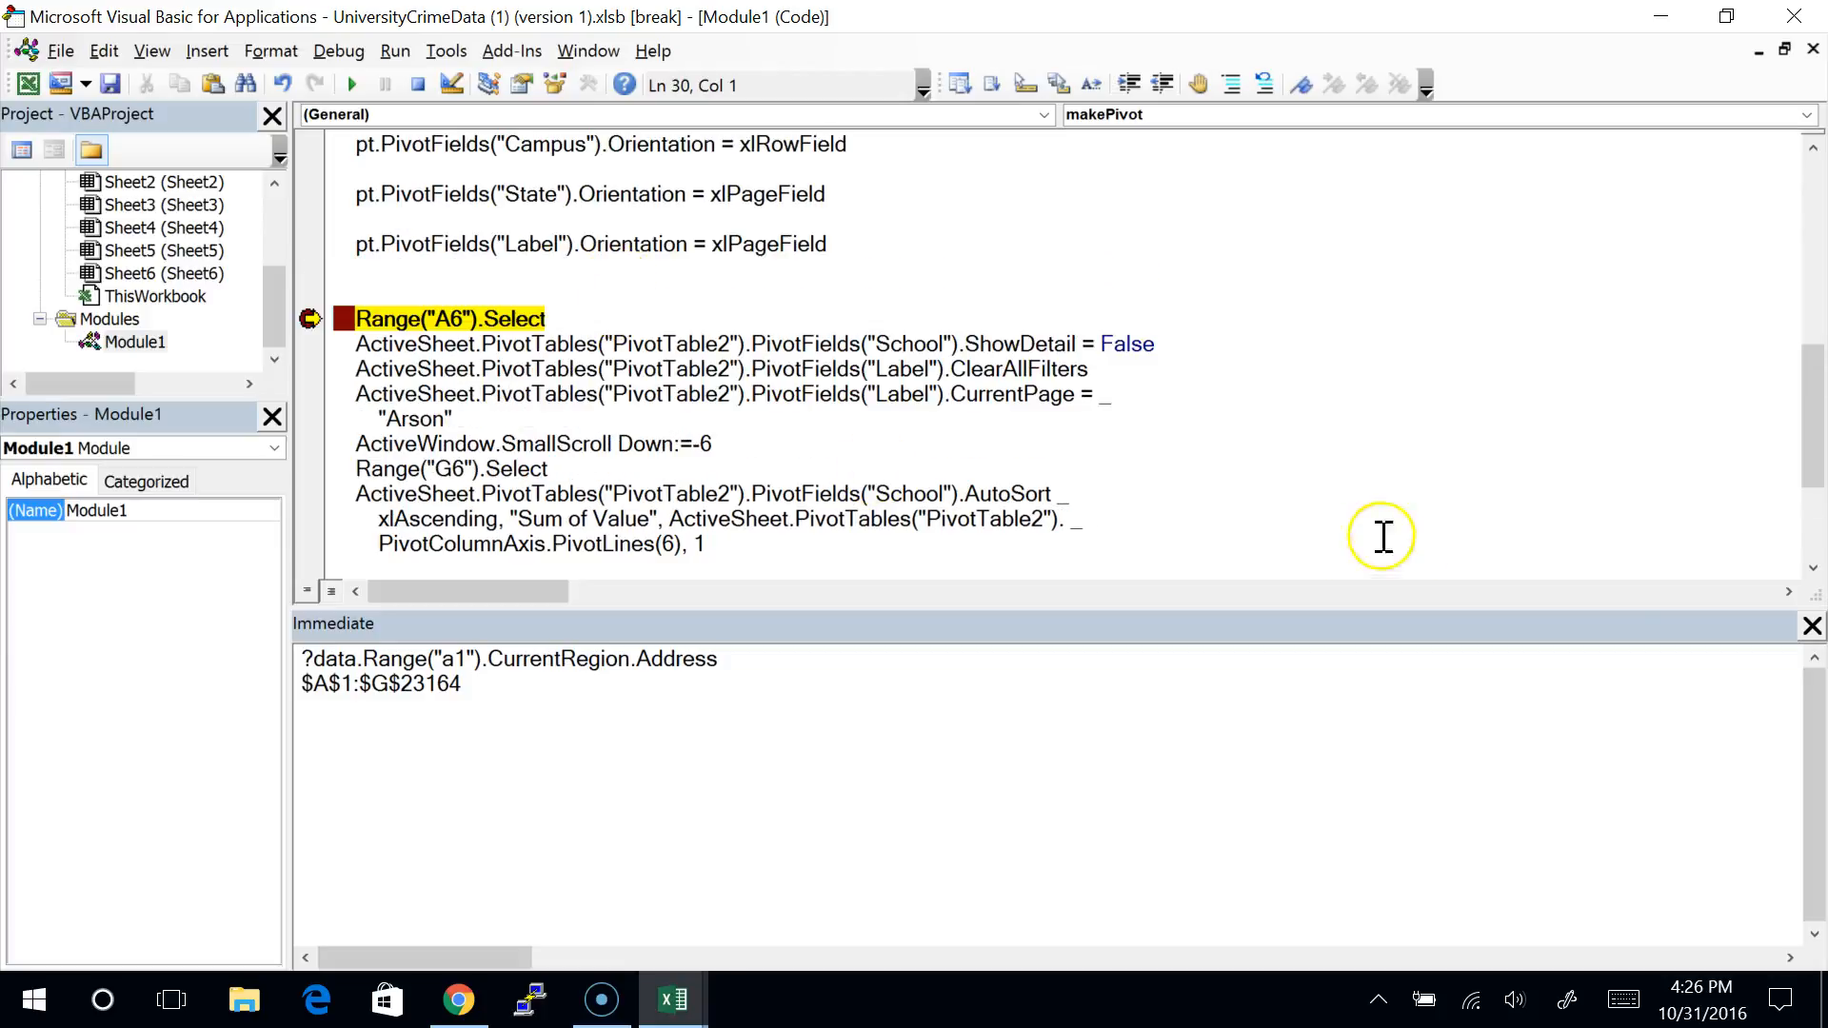
{"action": "left_click", "coordinate": [1812, 625]}
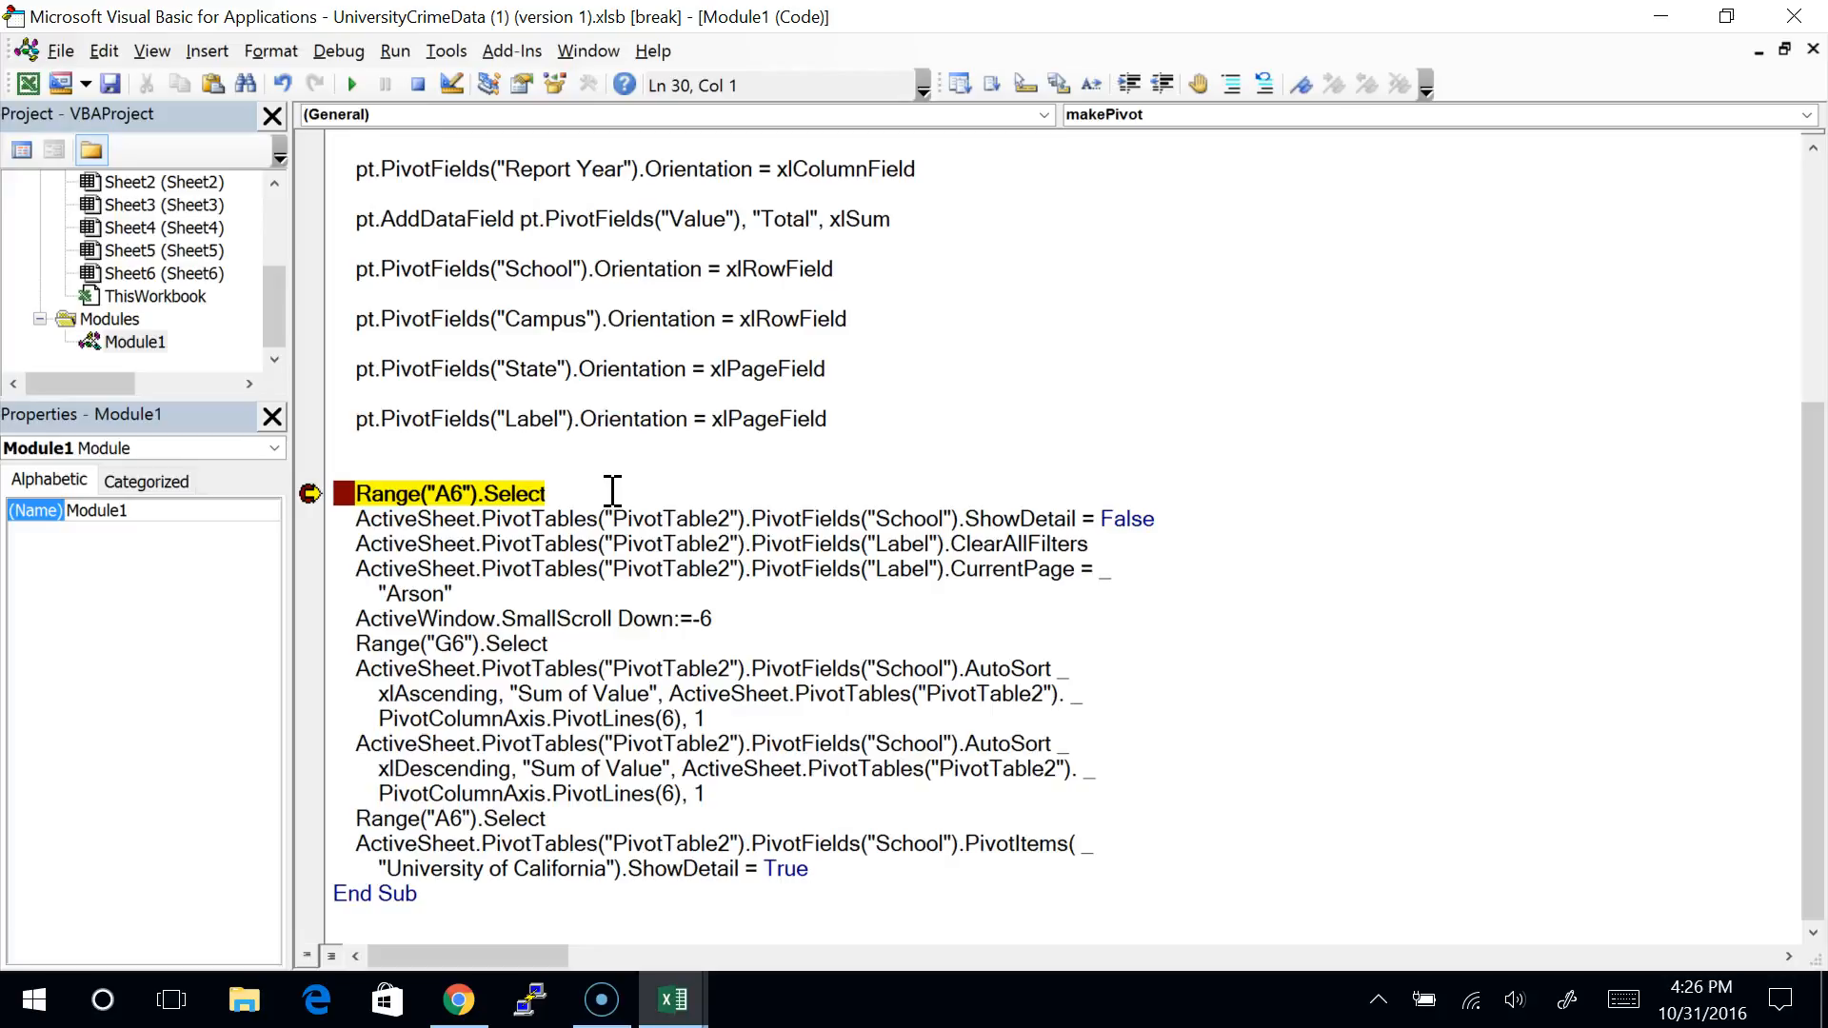
Step: Delete the Range("A6").Select statement above the School ShowDetail line and stop the paused macro
{"action": "double_click", "coordinate": [999, 521]}
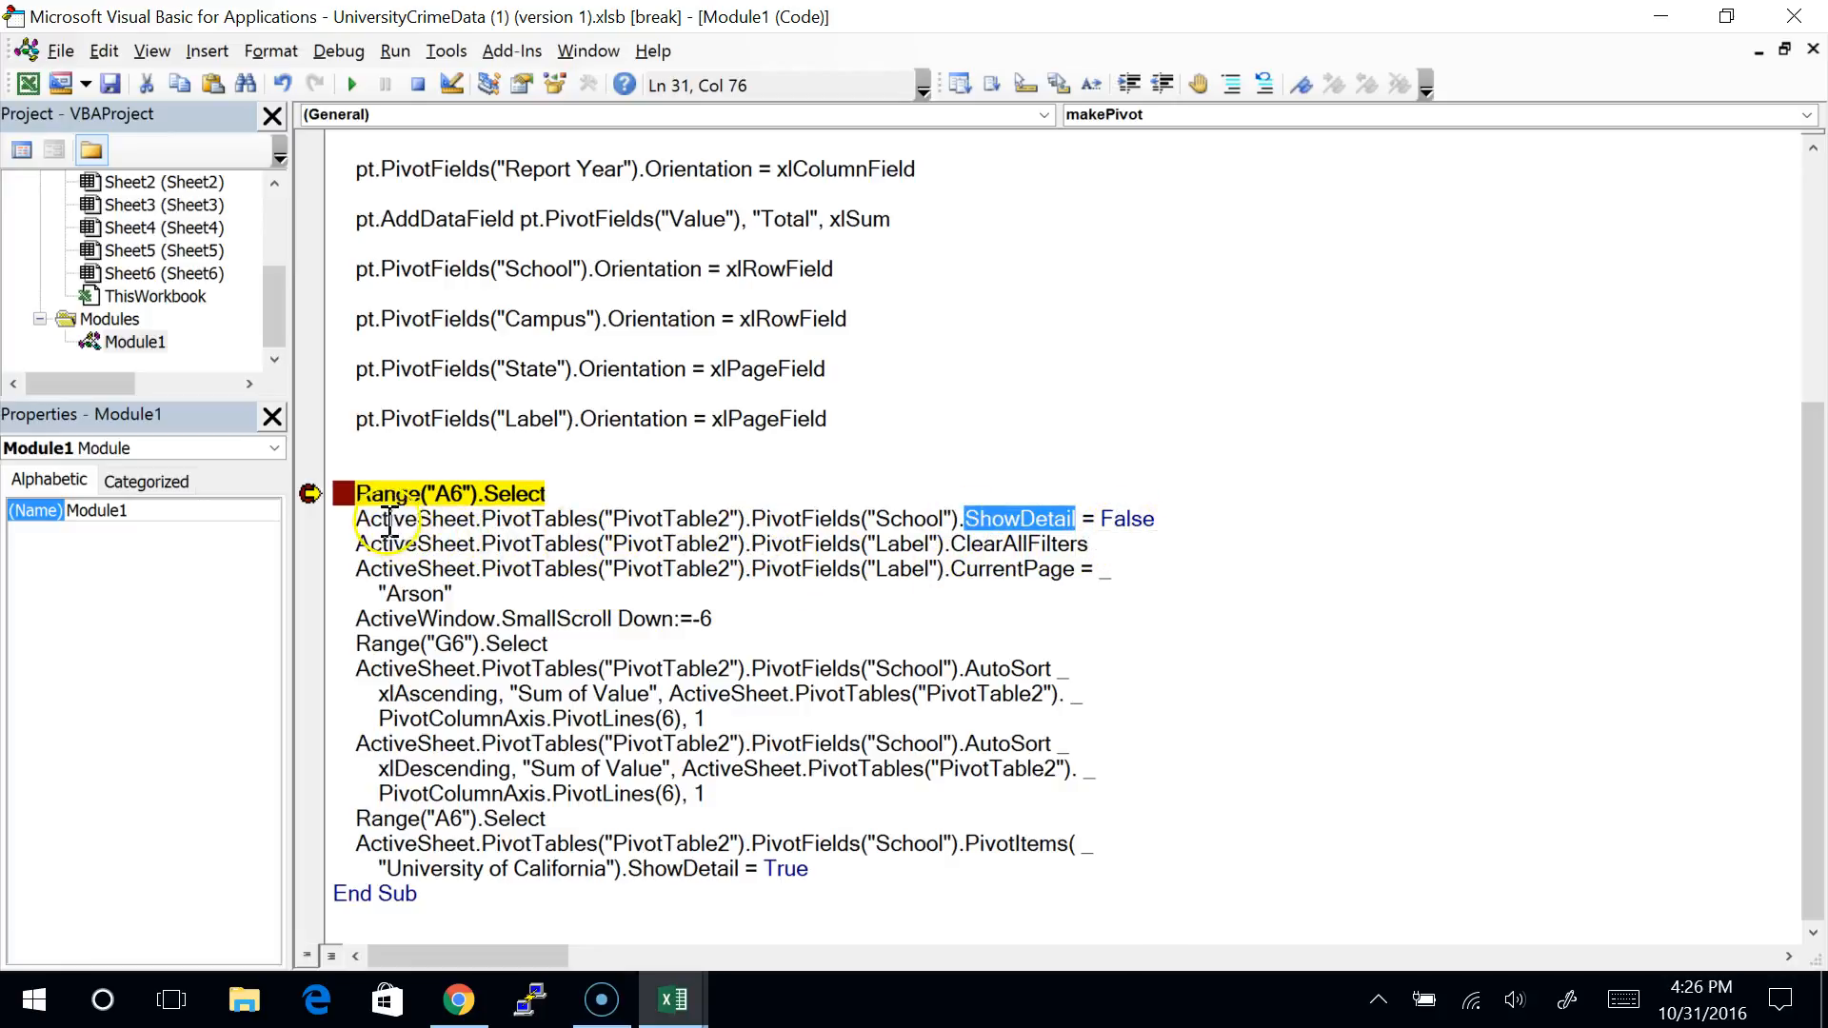
{"action": "left_click", "coordinate": [574, 493]}
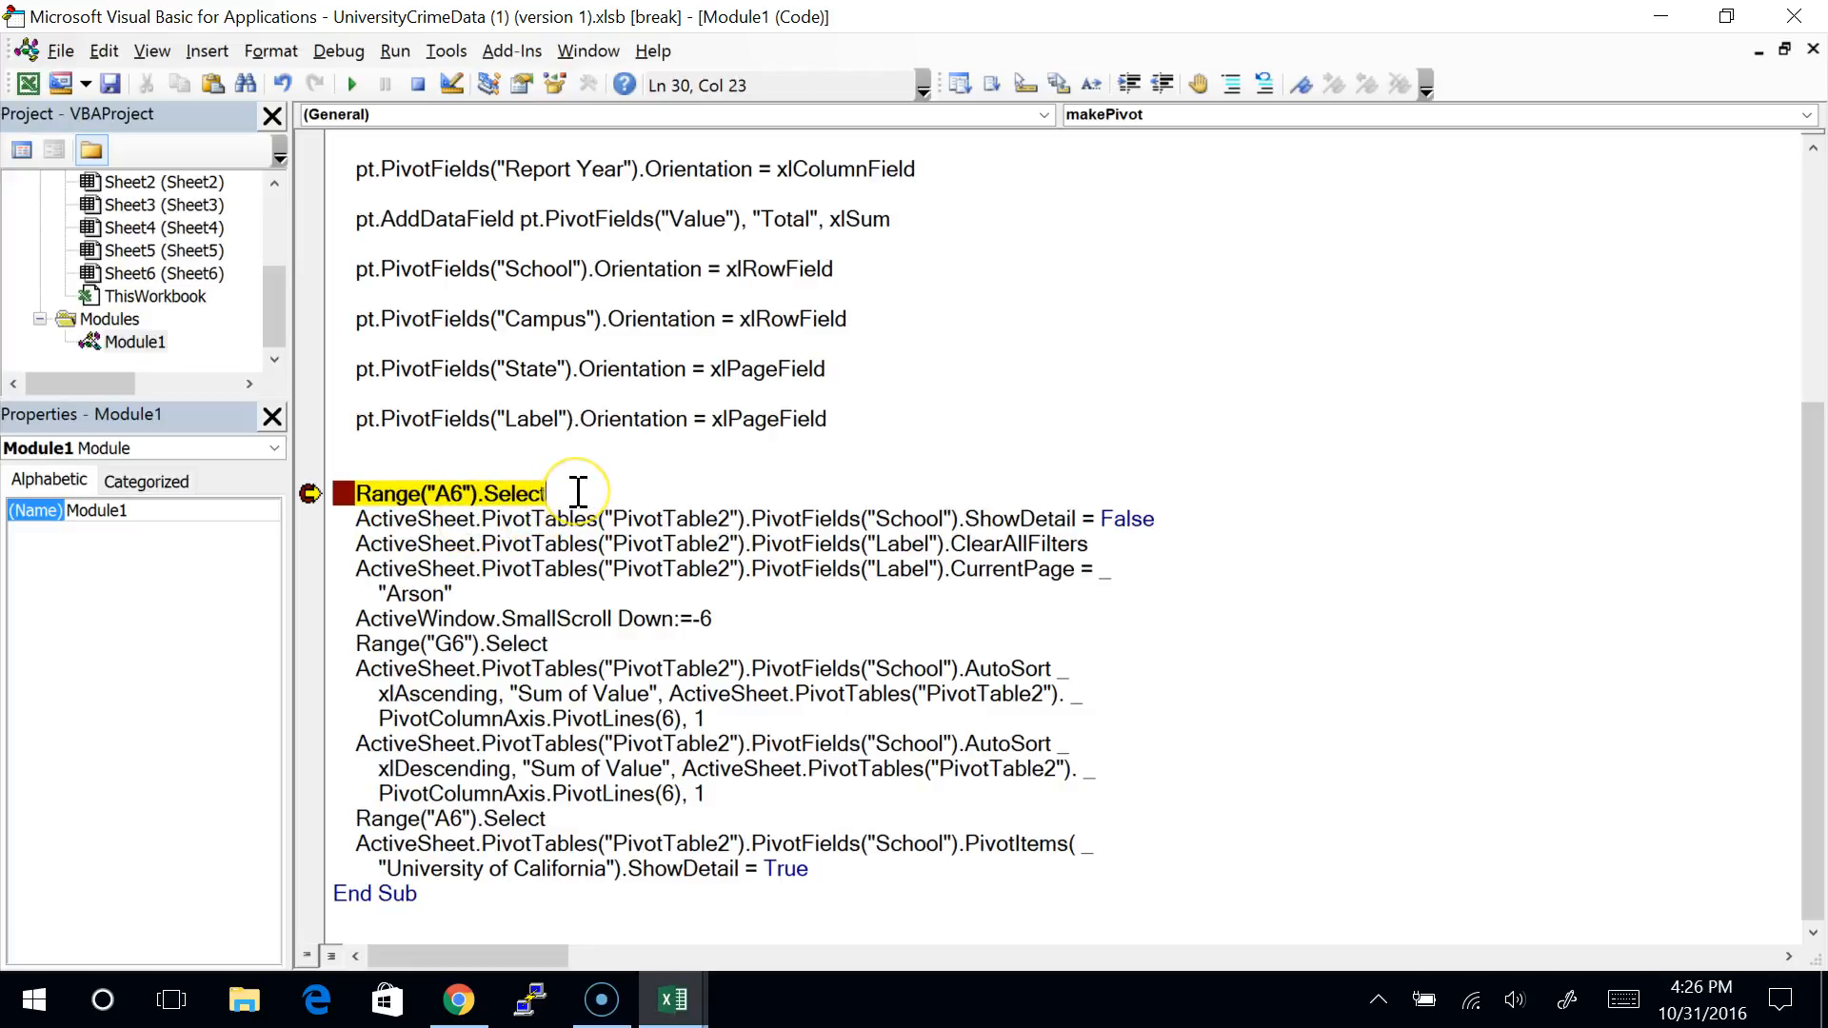
{"action": "key", "text": "shift+Home"}
{"action": "key", "text": "Delete"}
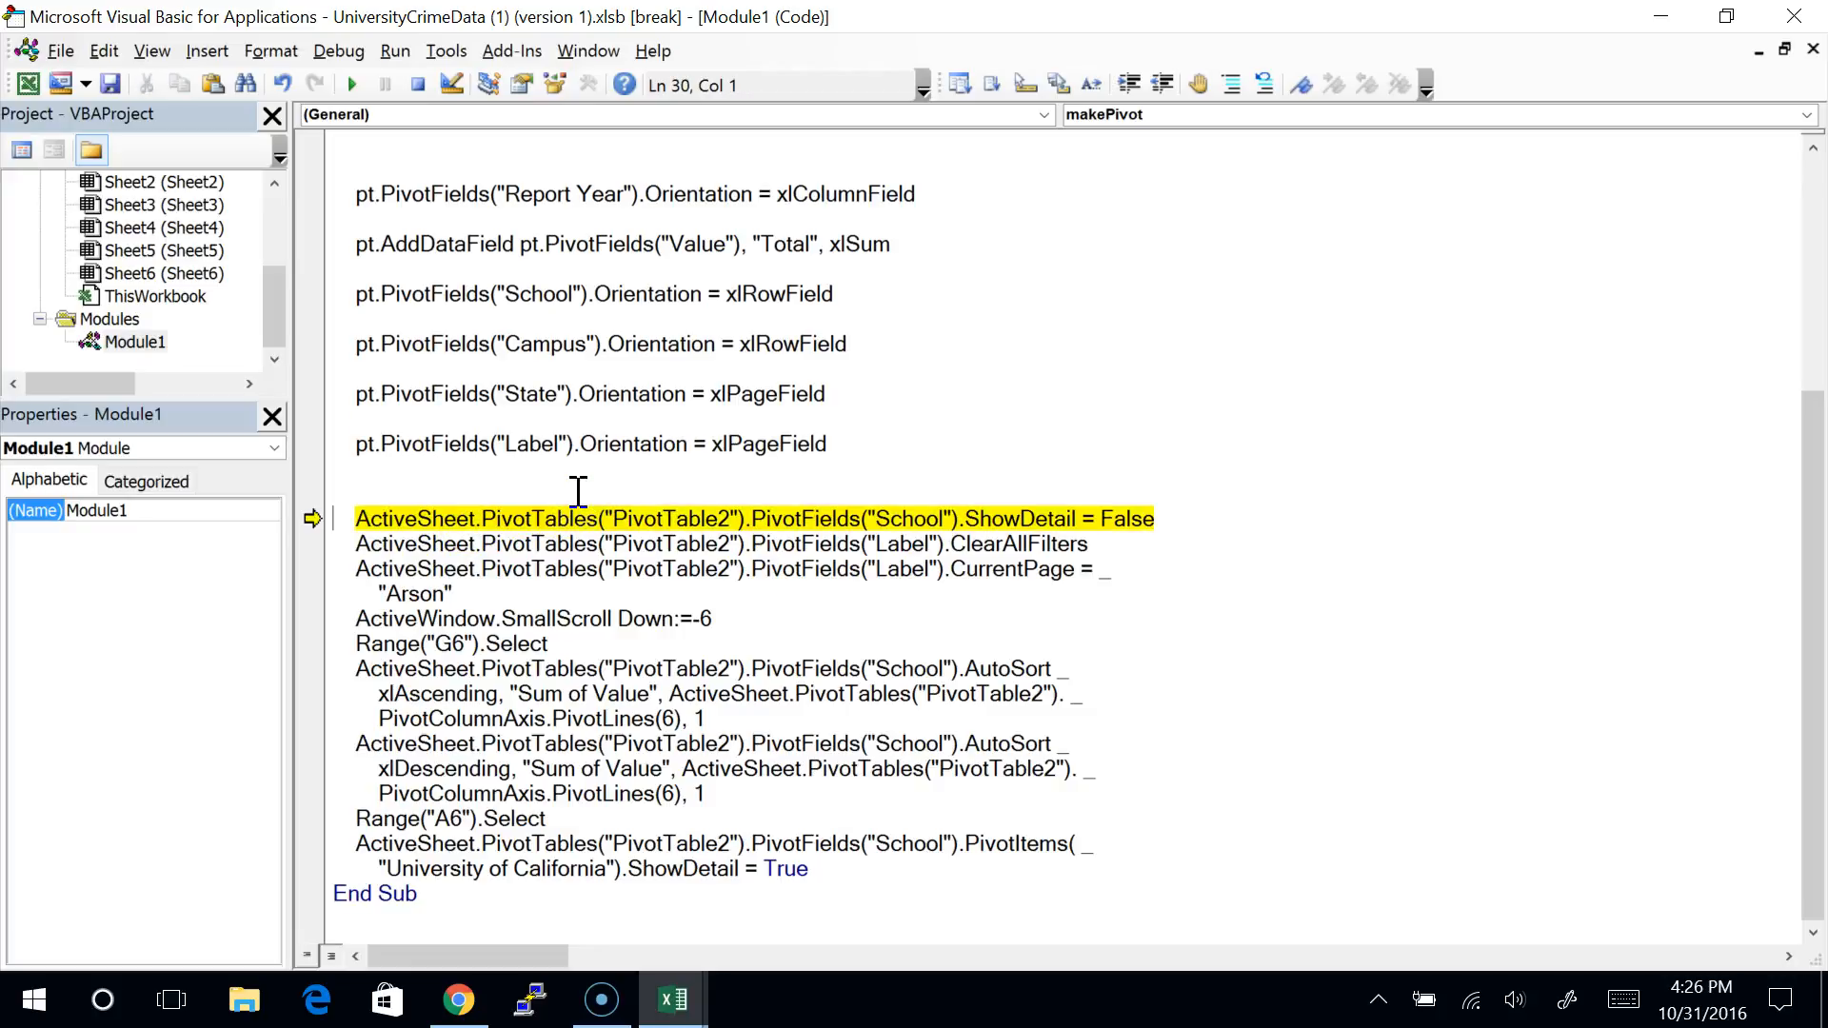
{"action": "left_click", "coordinate": [417, 85]}
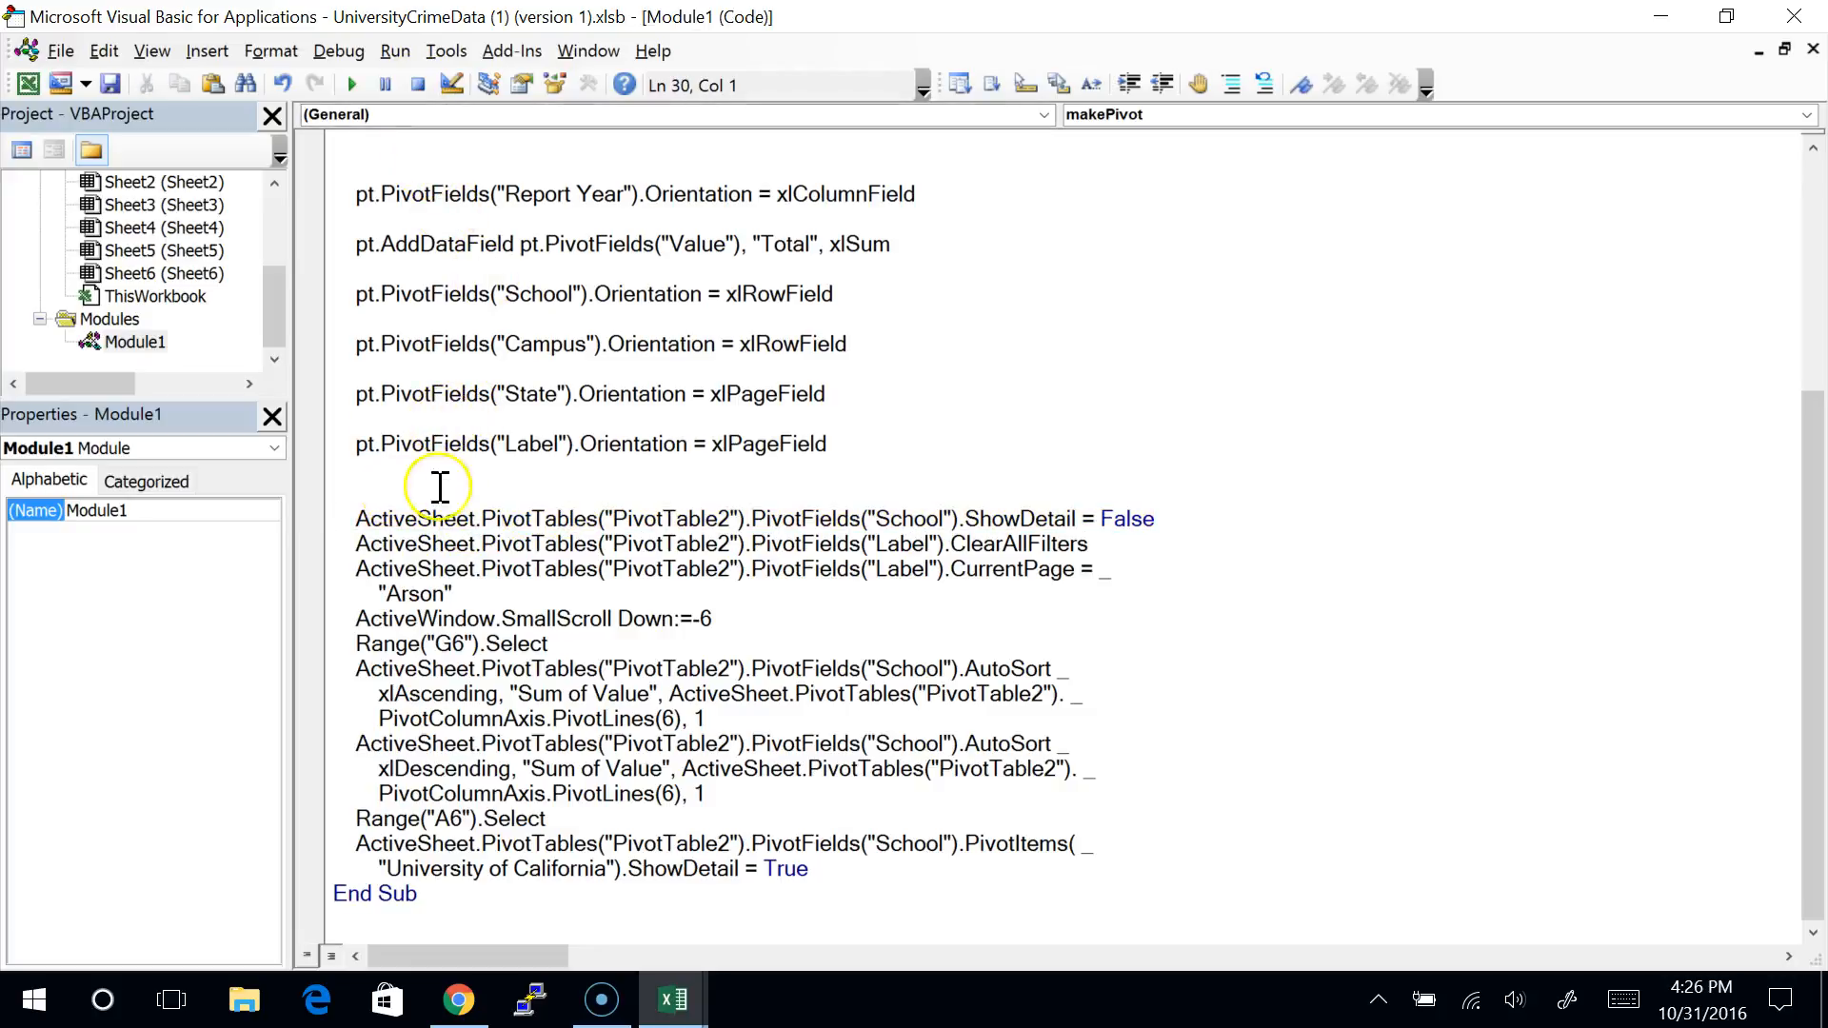
Step: Replace ActiveSheet.PivotTables("PivotTable2") in the School ShowDetail = False statement with pt and add a blank line below it
{"action": "left_click_drag", "start_coordinate": [351, 520], "coordinate": [742, 514]}
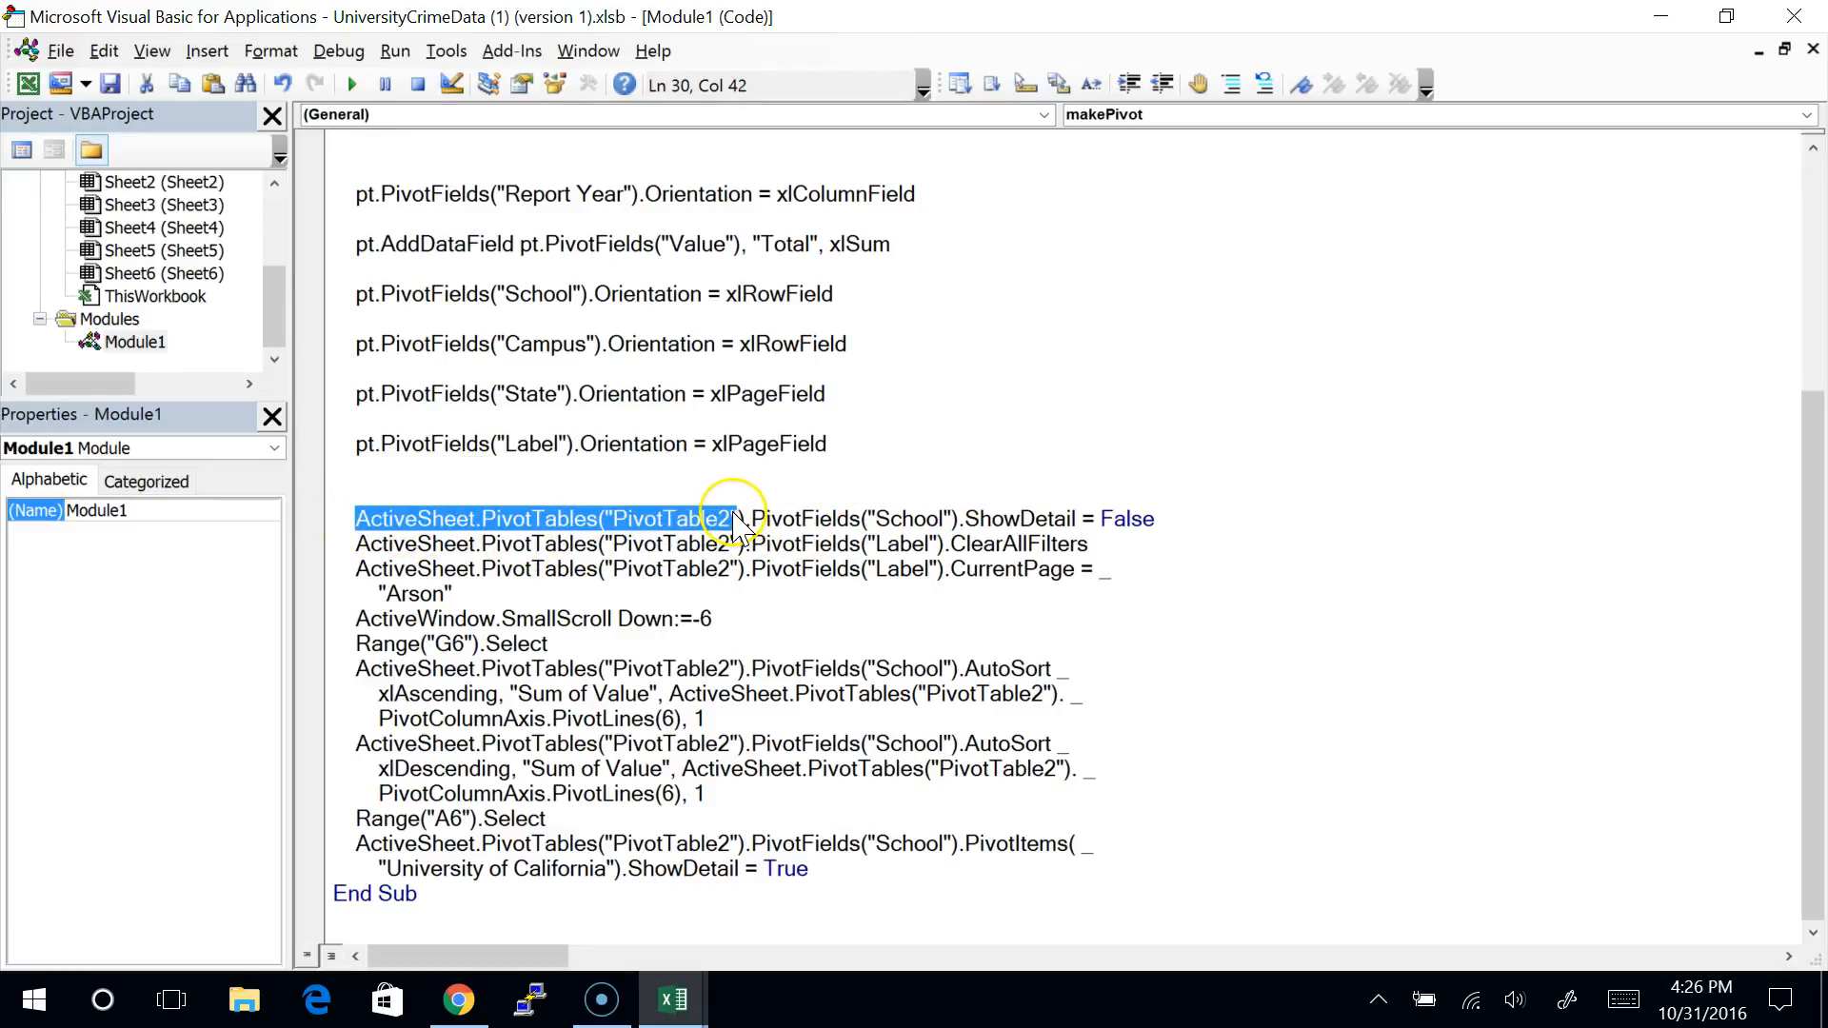
{"action": "type", "text": "pt"}
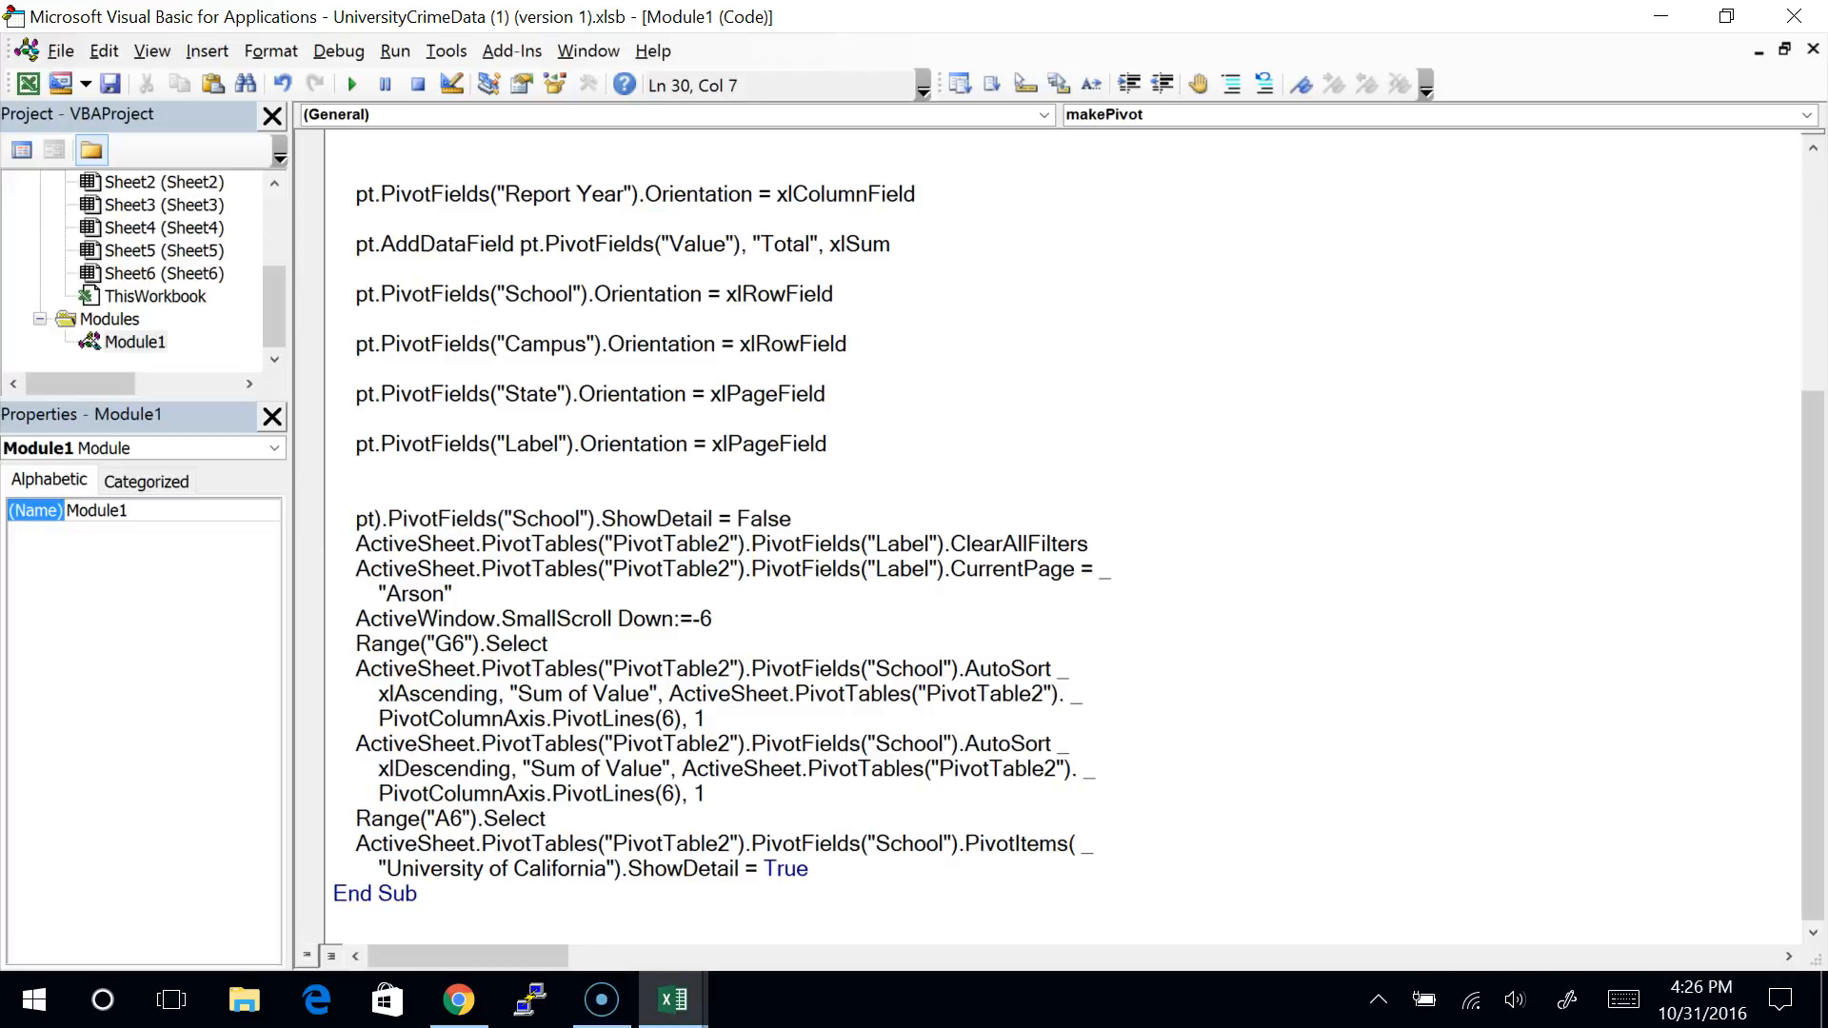
{"action": "key", "text": "End"}
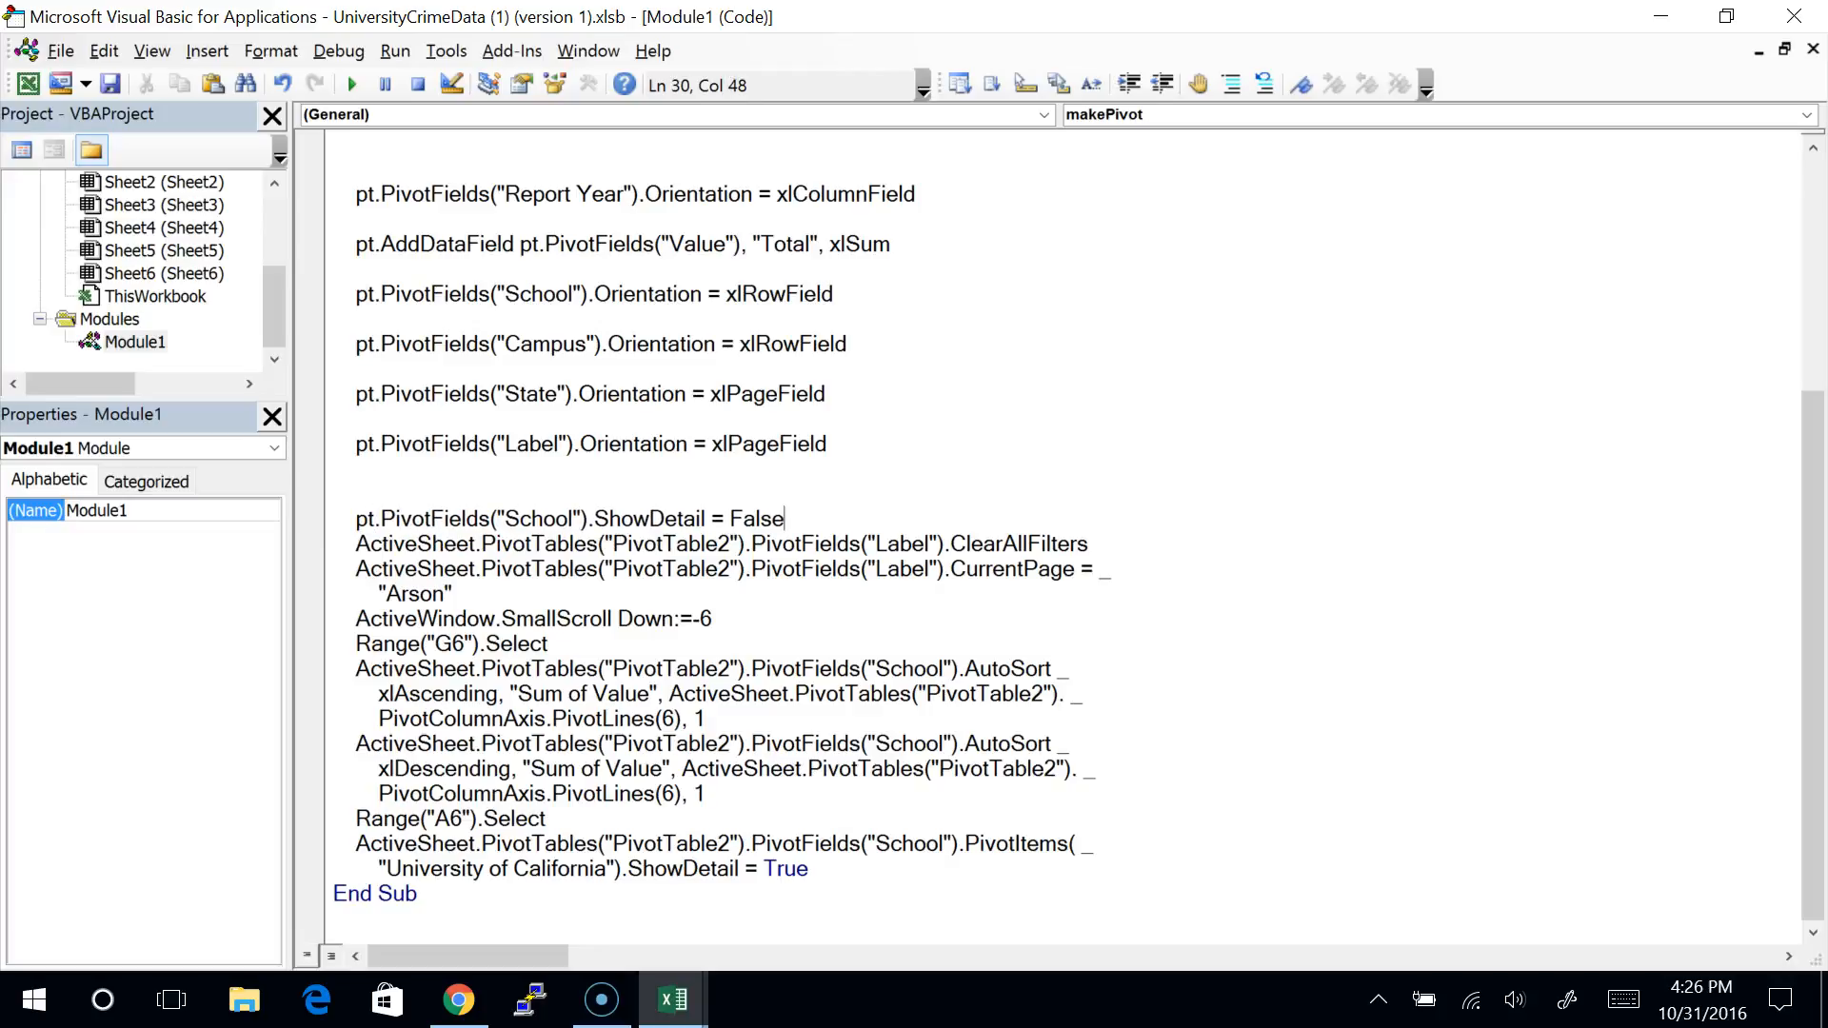
{"action": "key", "text": "Return"}
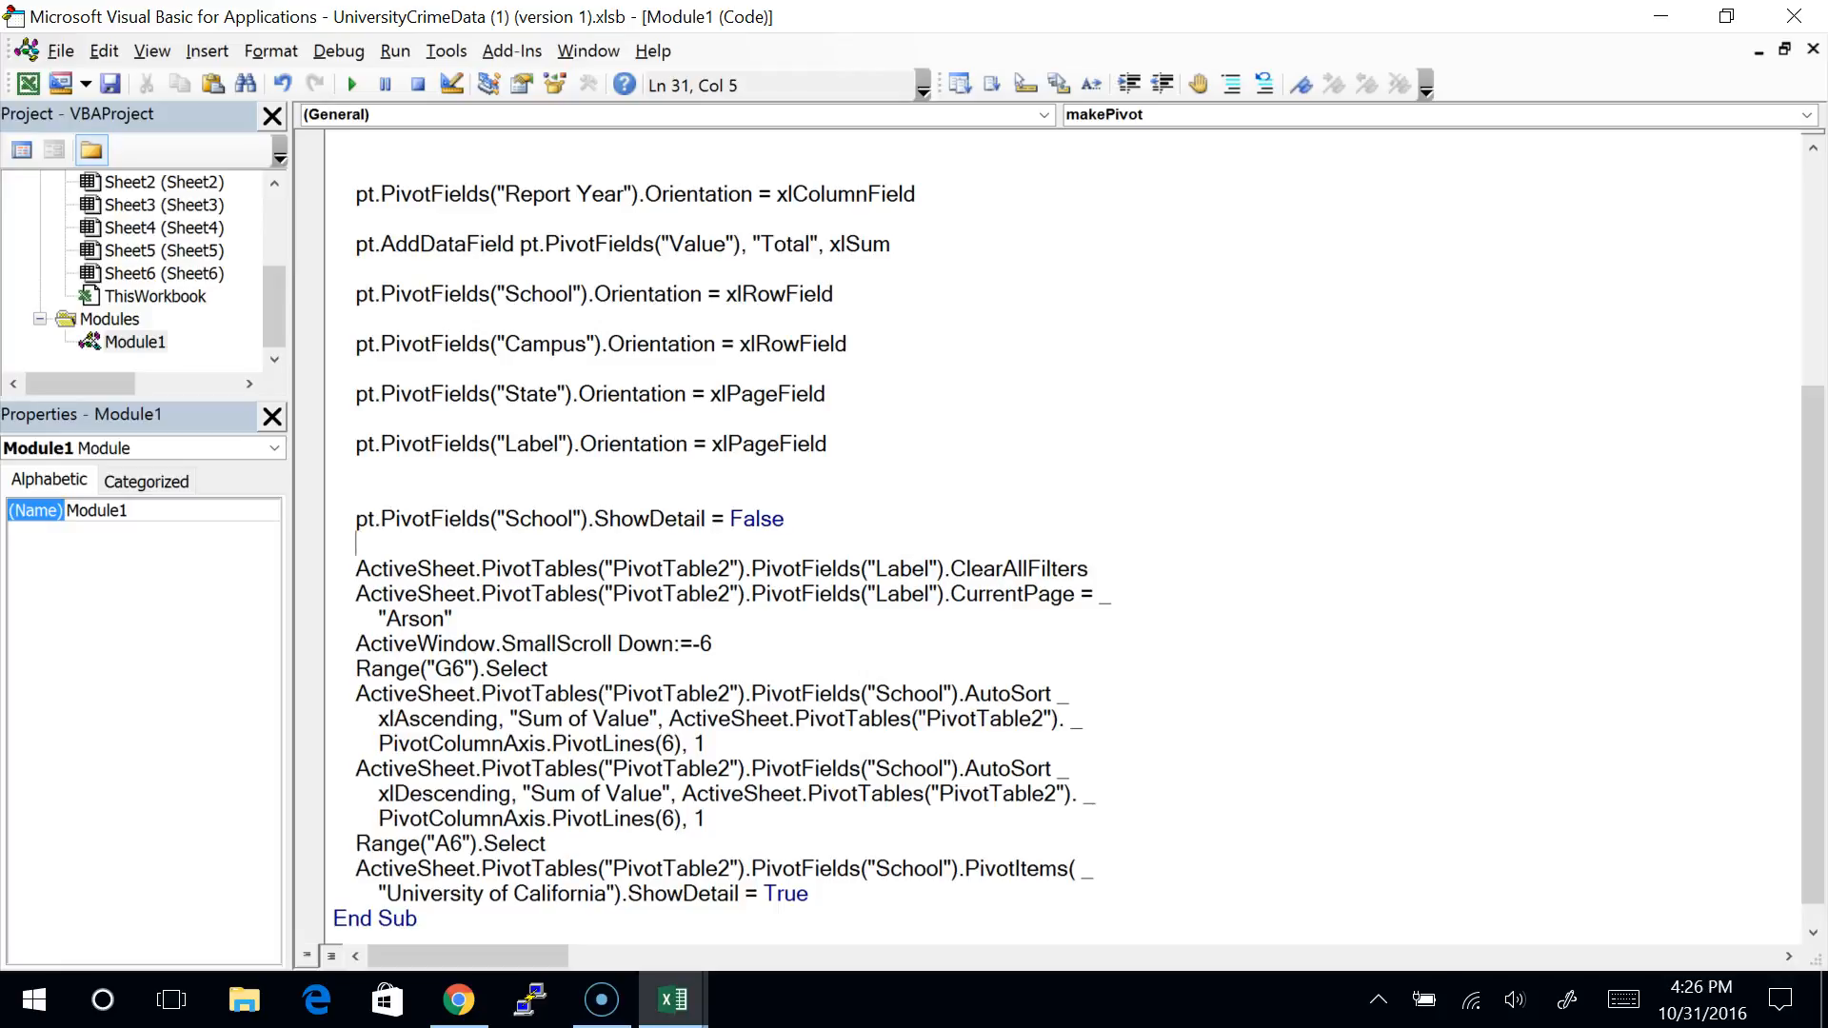
Step: Delete the Label field's ClearAllFilters statement
{"action": "key", "text": "Home"}
{"action": "key", "text": "shift+Down"}
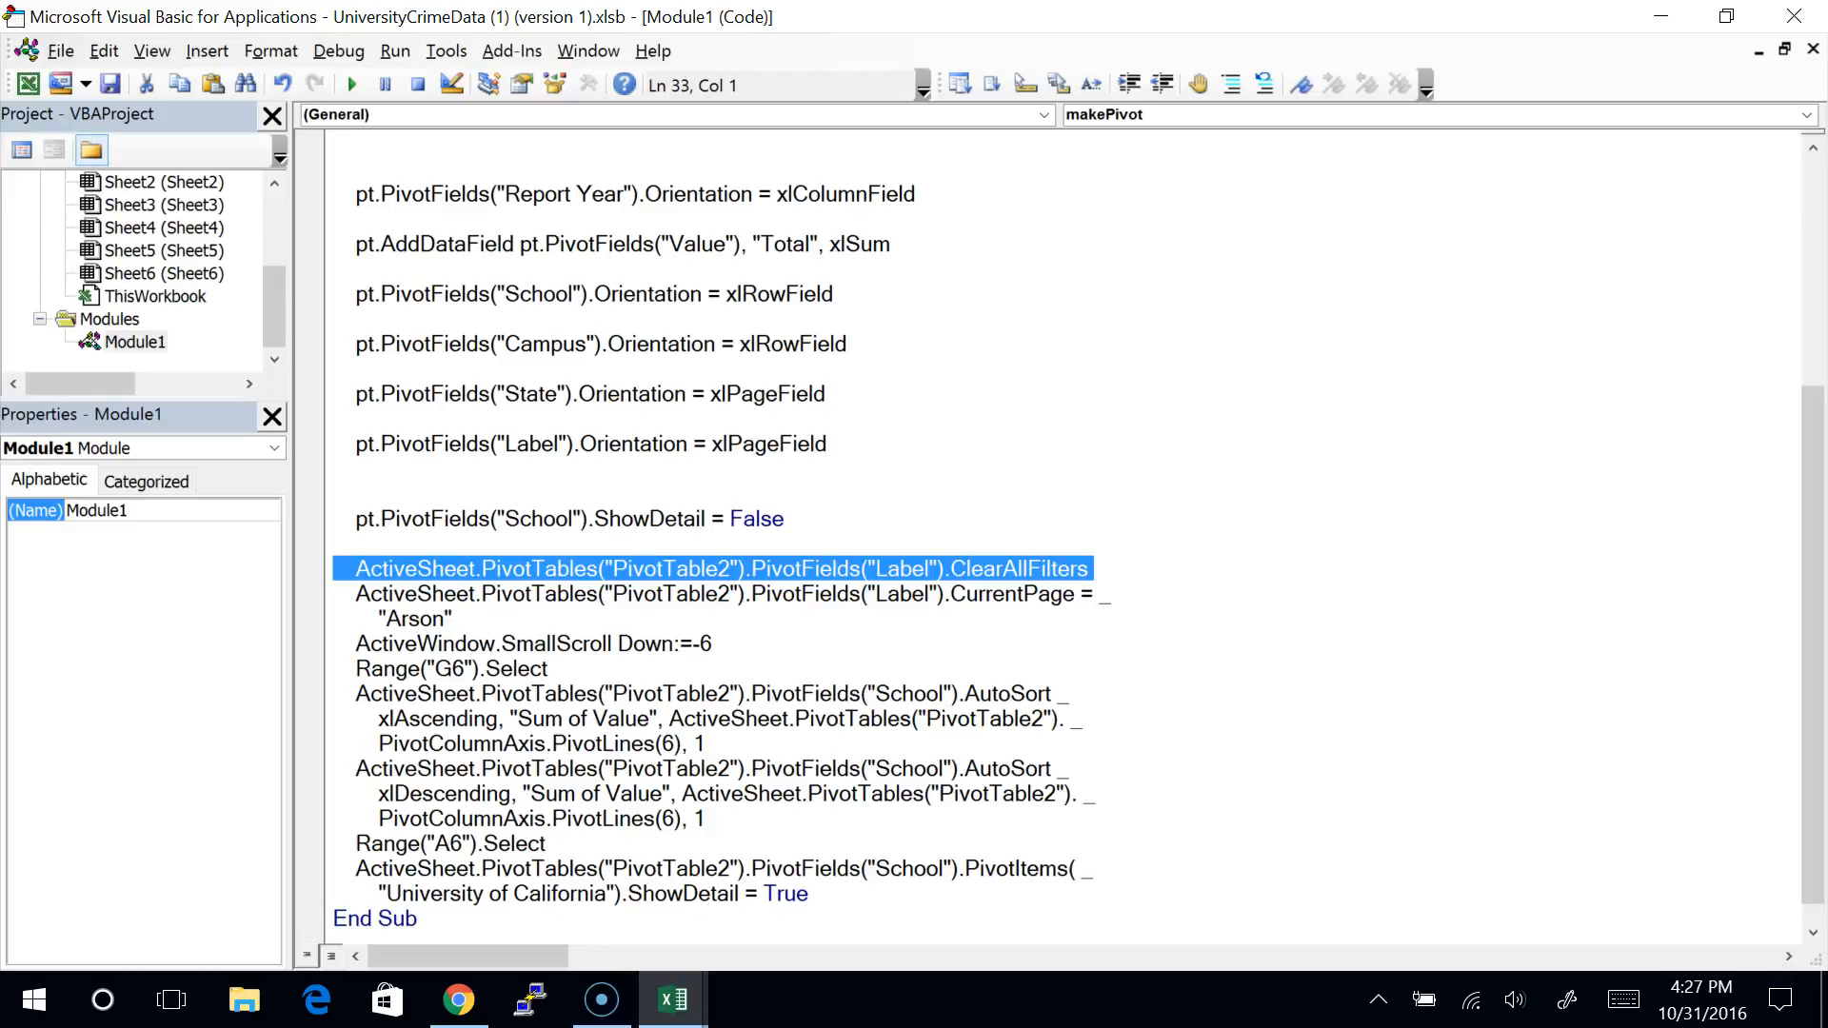
{"action": "left_click", "coordinate": [333, 543]}
{"action": "key", "text": "Down"}
{"action": "key", "text": "shift+Down"}
{"action": "key", "text": "Delete"}
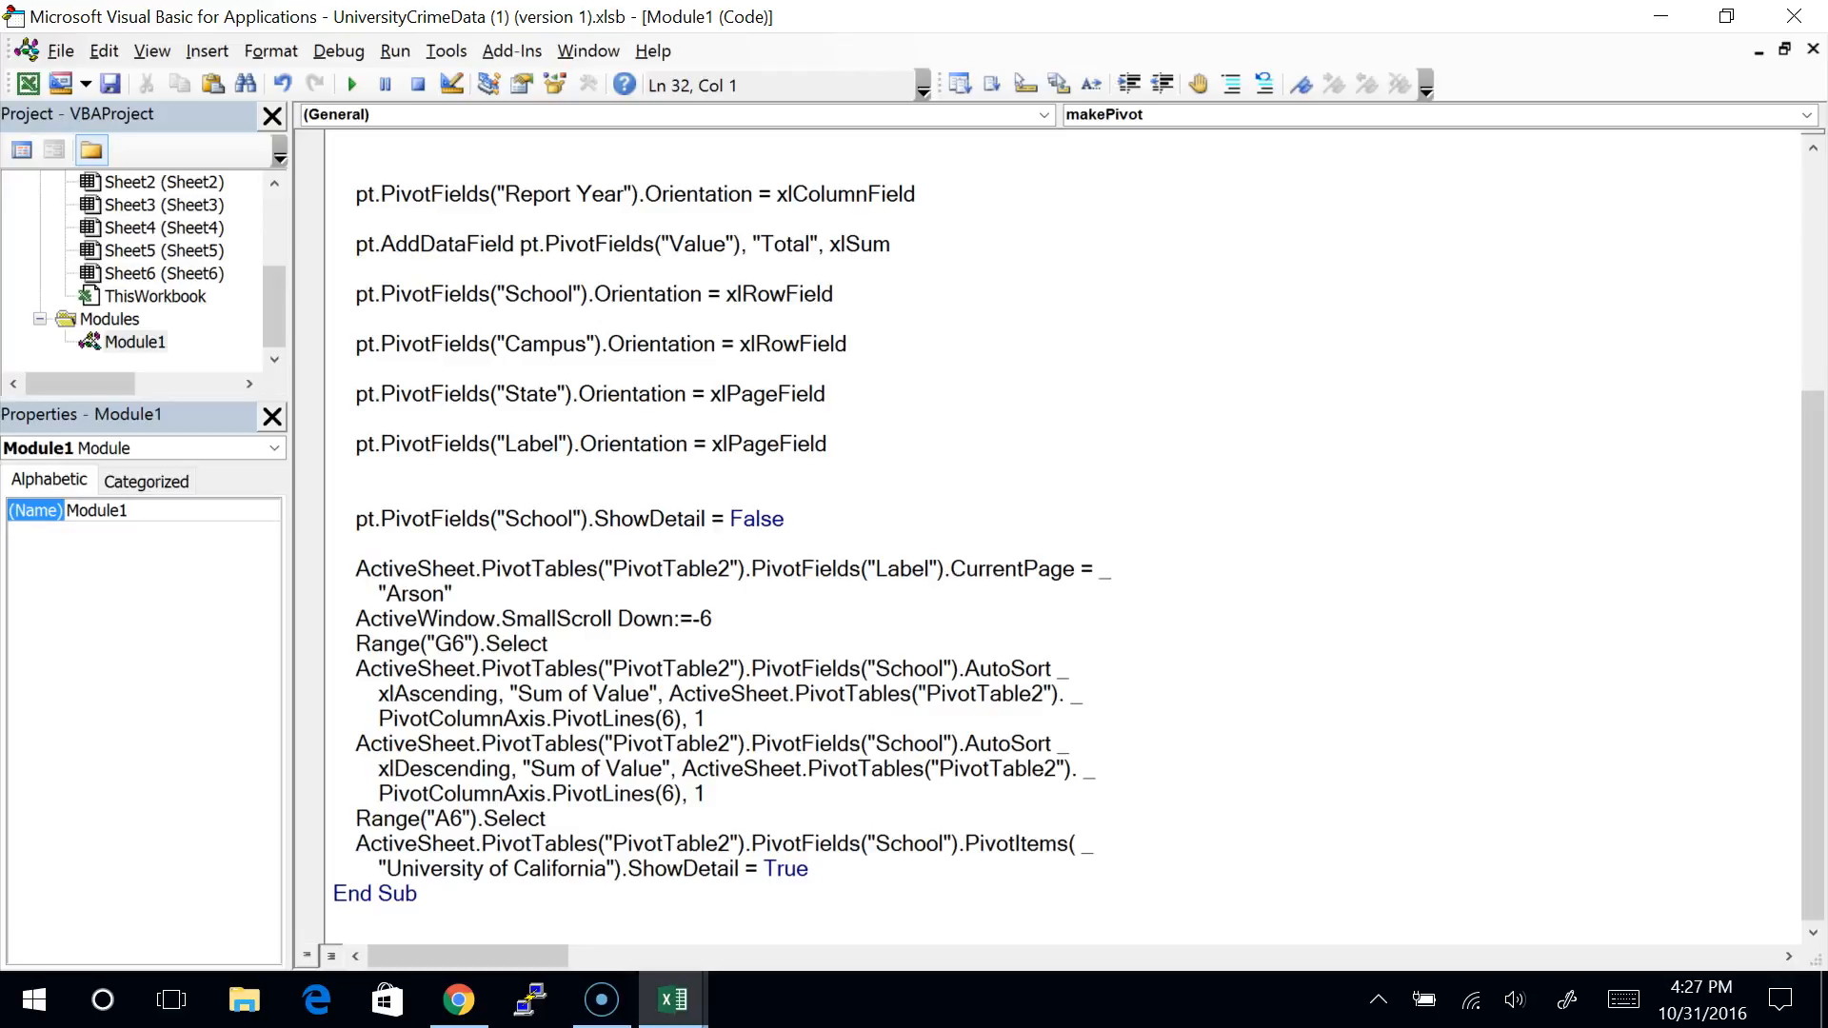
Step: Remove the line continuation from the Label CurrentPage statement so that "Arson" follows the equals sign on the same line
{"action": "key", "text": "End"}
{"action": "key", "text": "Left"}
{"action": "key", "text": "Left"}
{"action": "key", "text": "Delete"}
{"action": "key", "text": "Delete"}
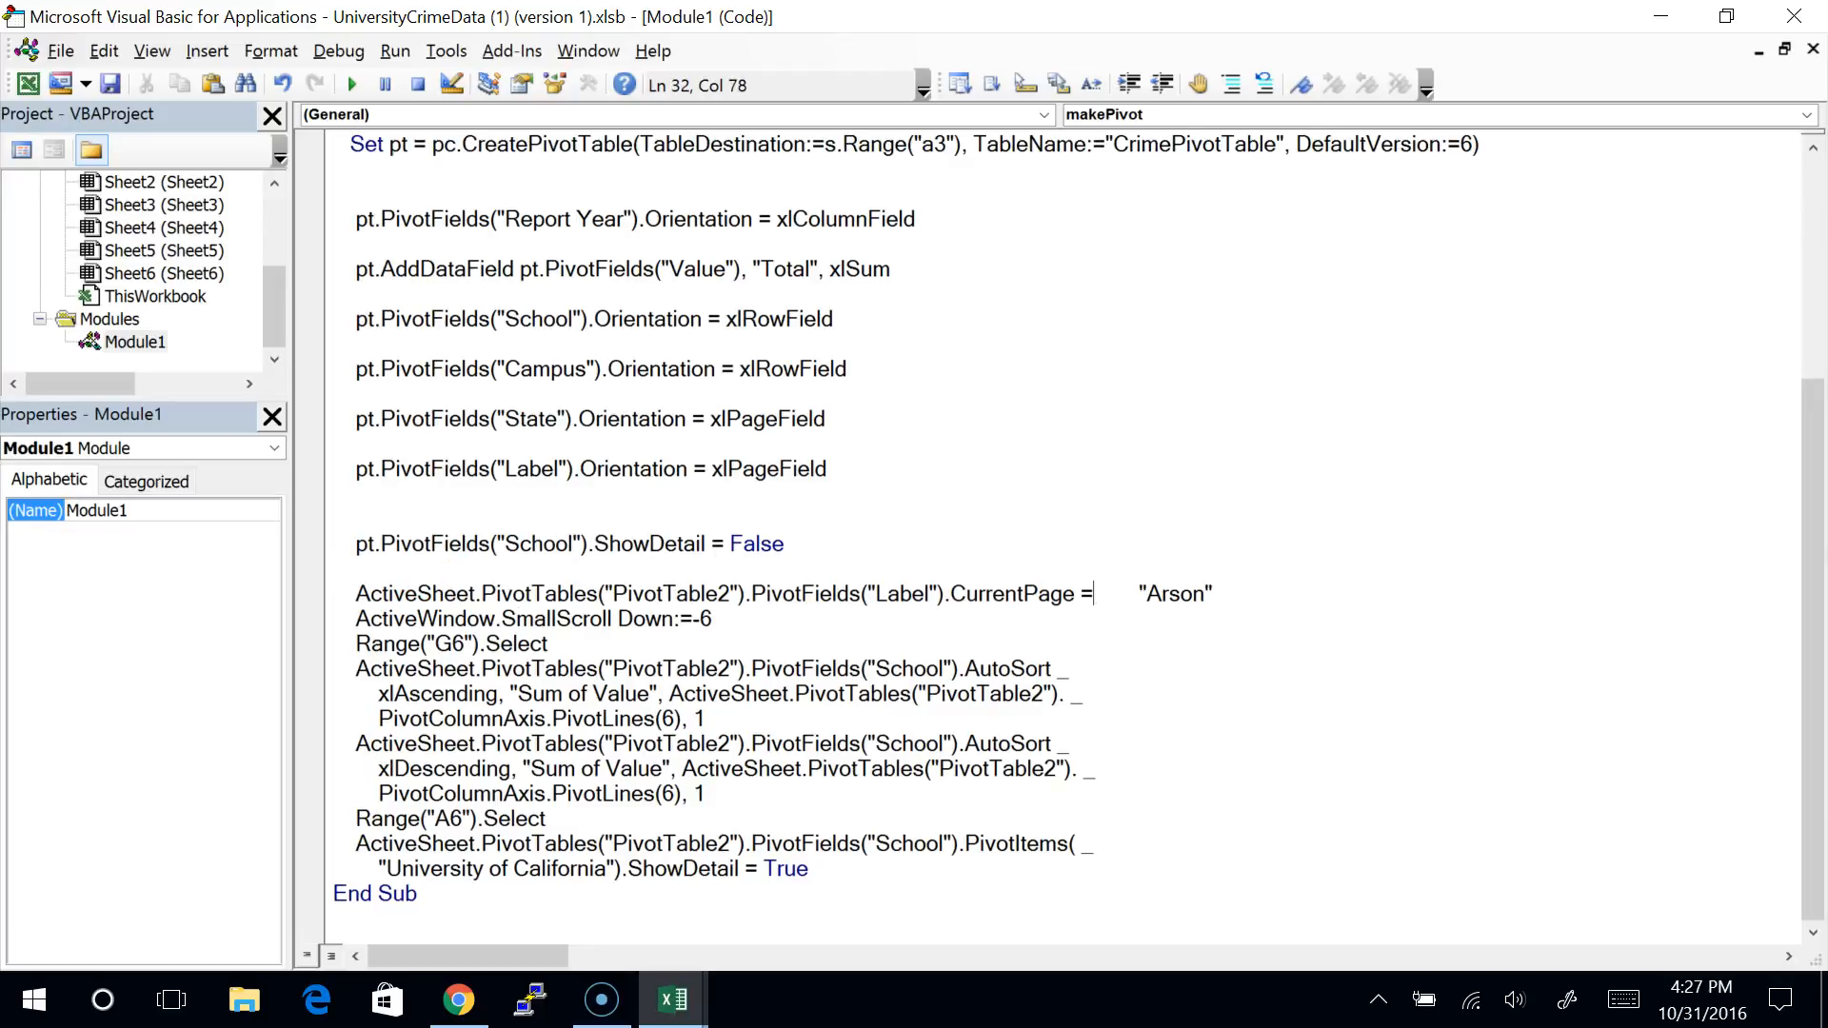
{"action": "key", "text": "Delete"}
{"action": "key", "text": "Delete"}
{"action": "key", "text": "Delete"}
{"action": "key", "text": "Delete"}
{"action": "key", "text": "Delete"}
{"action": "key", "text": "Delete"}
Step: Replace ActiveSheet.PivotTables("PivotTable2") in the Label CurrentPage statement with pt and add a blank line below it
{"action": "key", "text": "Home"}
{"action": "key", "text": "shift+Right"}
{"action": "key", "text": "shift+Right"}
{"action": "key", "text": "shift+Right"}
{"action": "key", "text": "shift+Right"}
{"action": "key", "text": "shift+Right"}
{"action": "key", "text": "shift+Right"}
{"action": "key", "text": "shift+Right"}
{"action": "key", "text": "shift+Right"}
{"action": "key", "text": "shift+Right"}
{"action": "key", "text": "shift+Right"}
{"action": "key", "text": "shift+Right"}
{"action": "key", "text": "shift+Right"}
{"action": "key", "text": "shift+Right"}
{"action": "key", "text": "shift+Right"}
{"action": "key", "text": "shift+Right"}
{"action": "key", "text": "shift+Right"}
{"action": "key", "text": "shift+Right"}
{"action": "key", "text": "shift+Right"}
{"action": "key", "text": "shift+Right"}
{"action": "key", "text": "shift+Right"}
{"action": "key", "text": "shift+Right"}
{"action": "key", "text": "shift+Right"}
{"action": "key", "text": "shift+Right"}
{"action": "key", "text": "shift+Right"}
{"action": "key", "text": "shift+Right"}
{"action": "key", "text": "shift+Right"}
{"action": "key", "text": "shift+Right"}
{"action": "key", "text": "shift+Right"}
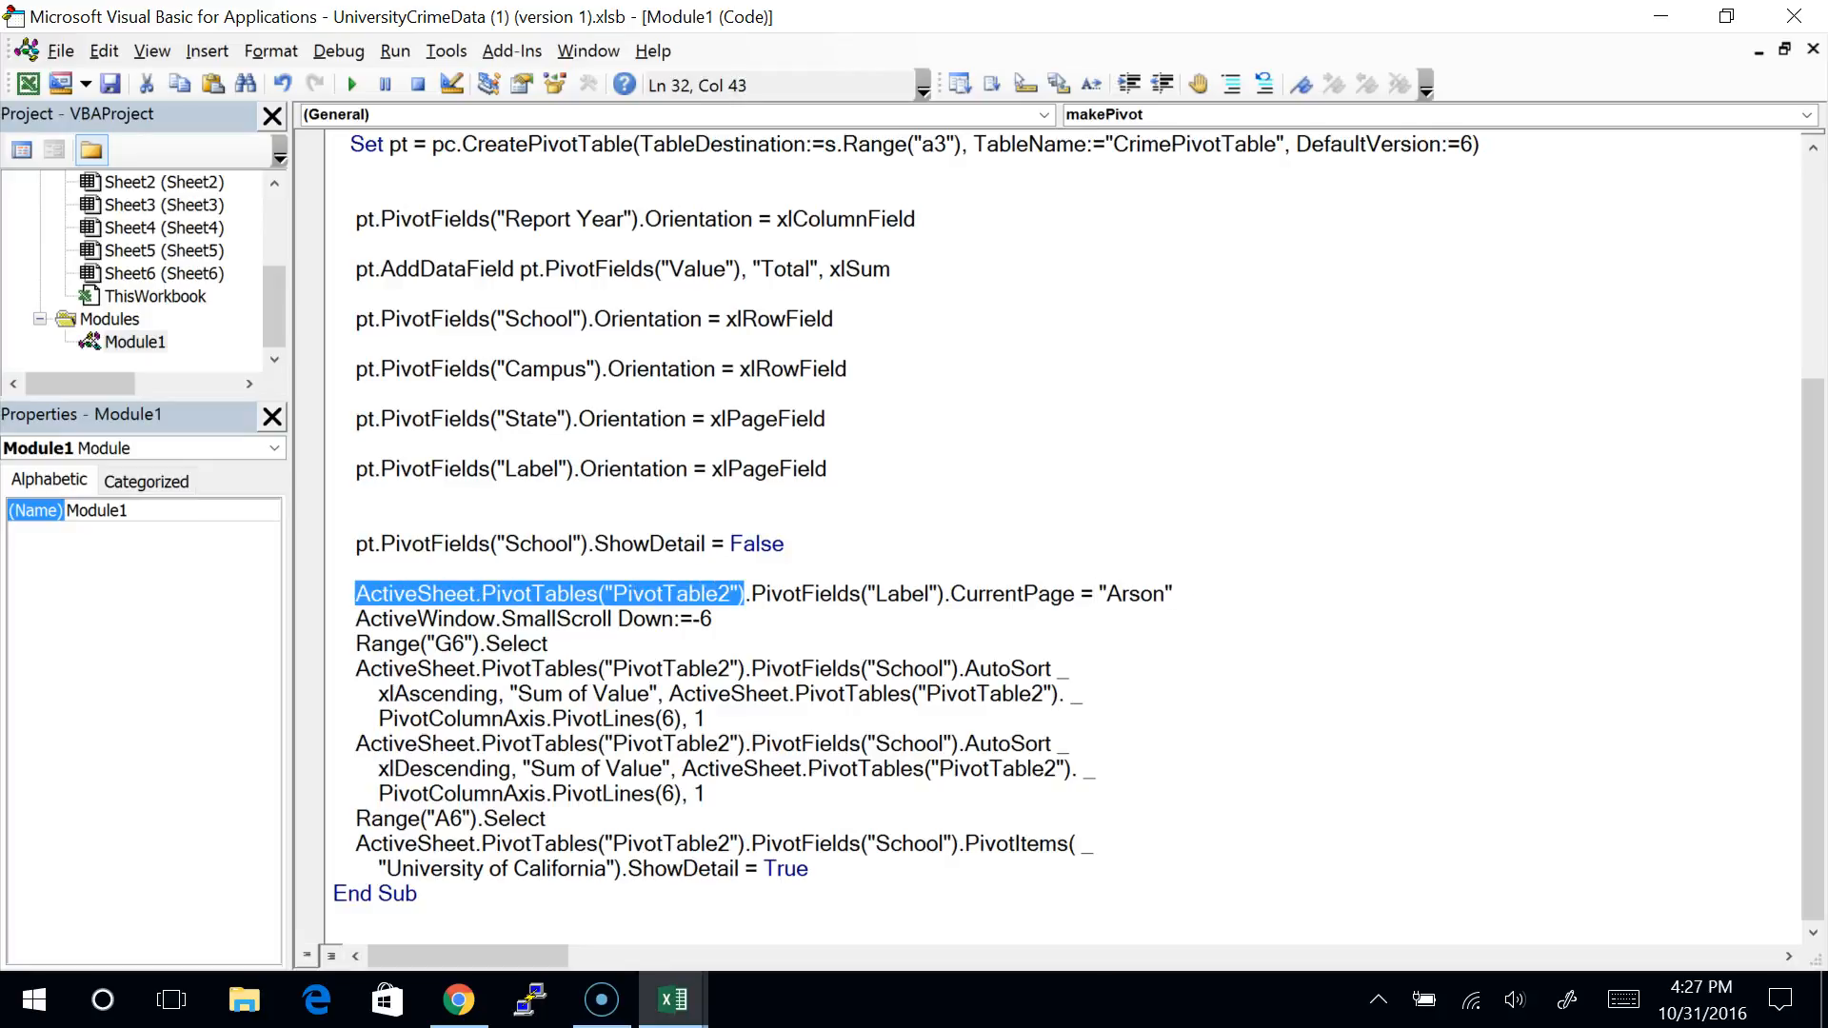
{"action": "type", "text": "pt"}
{"action": "key", "text": "End"}
{"action": "key", "text": "Return"}
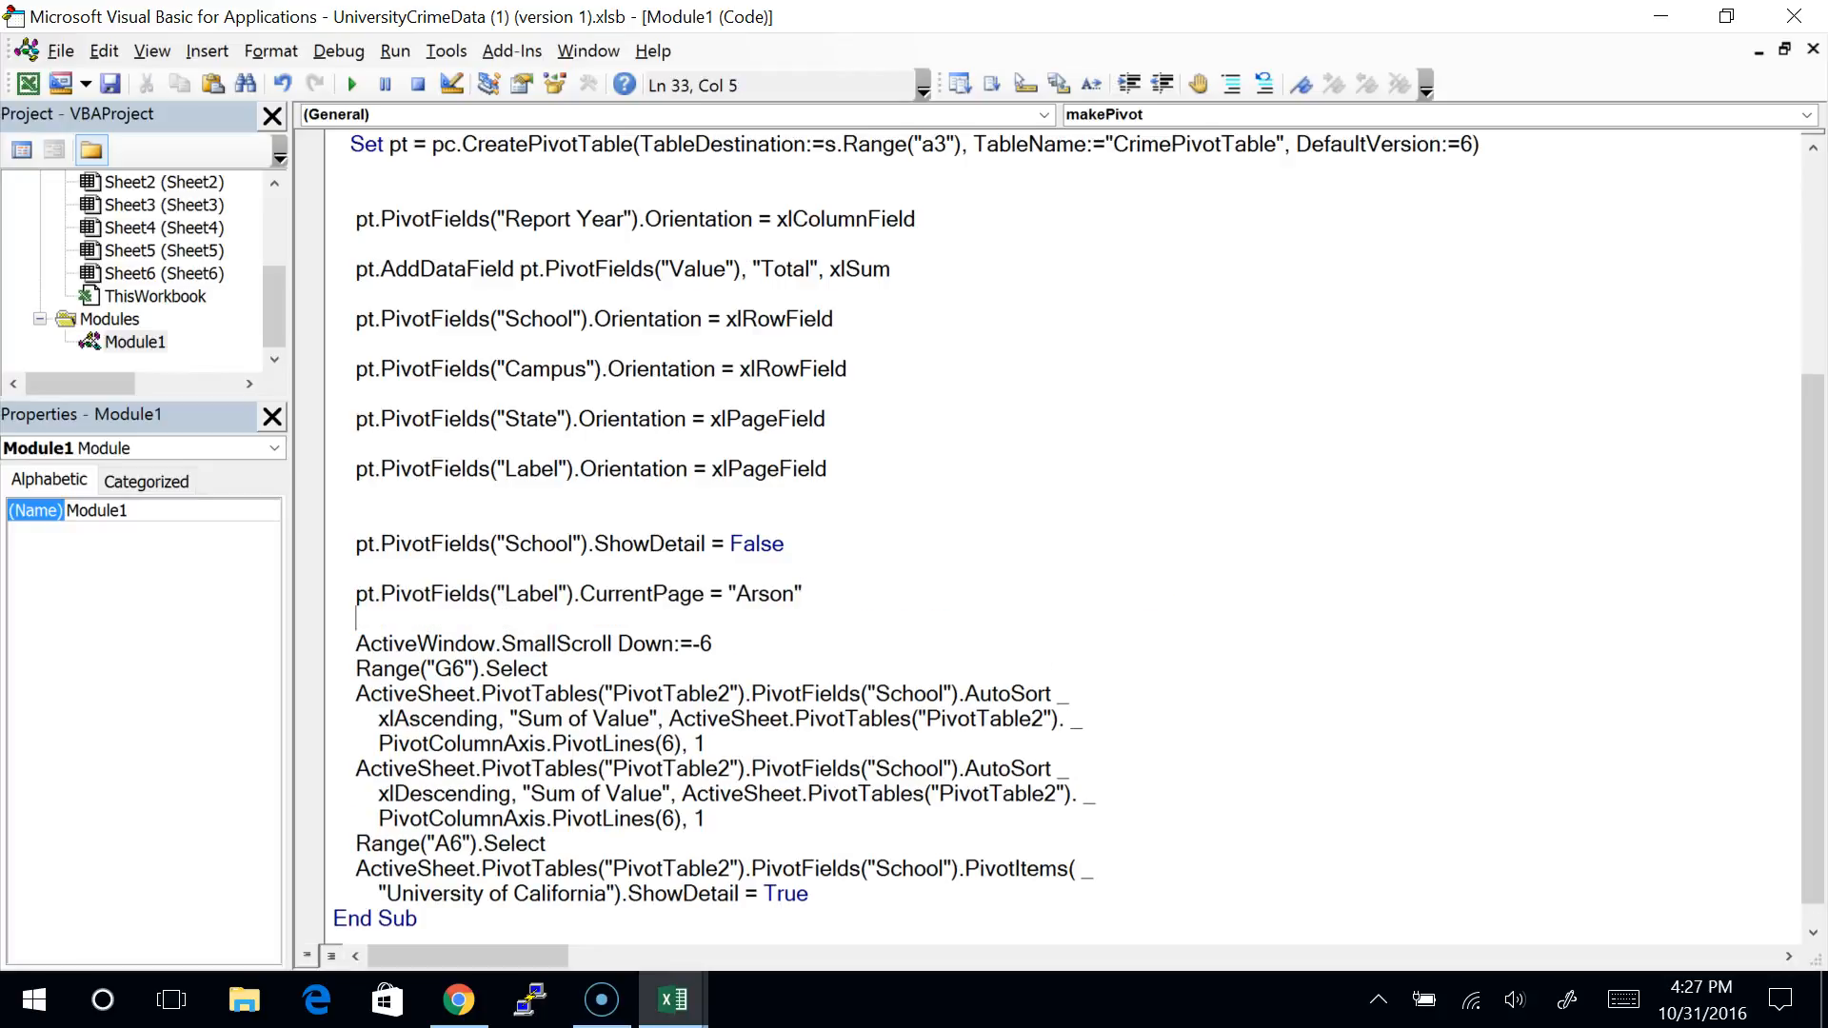
Step: Delete the ActiveWindow.SmallScroll Down:=-6 and Range("G6").Select statements above the AutoSort code
{"action": "key", "text": "Down"}
{"action": "key", "text": "shift+End"}
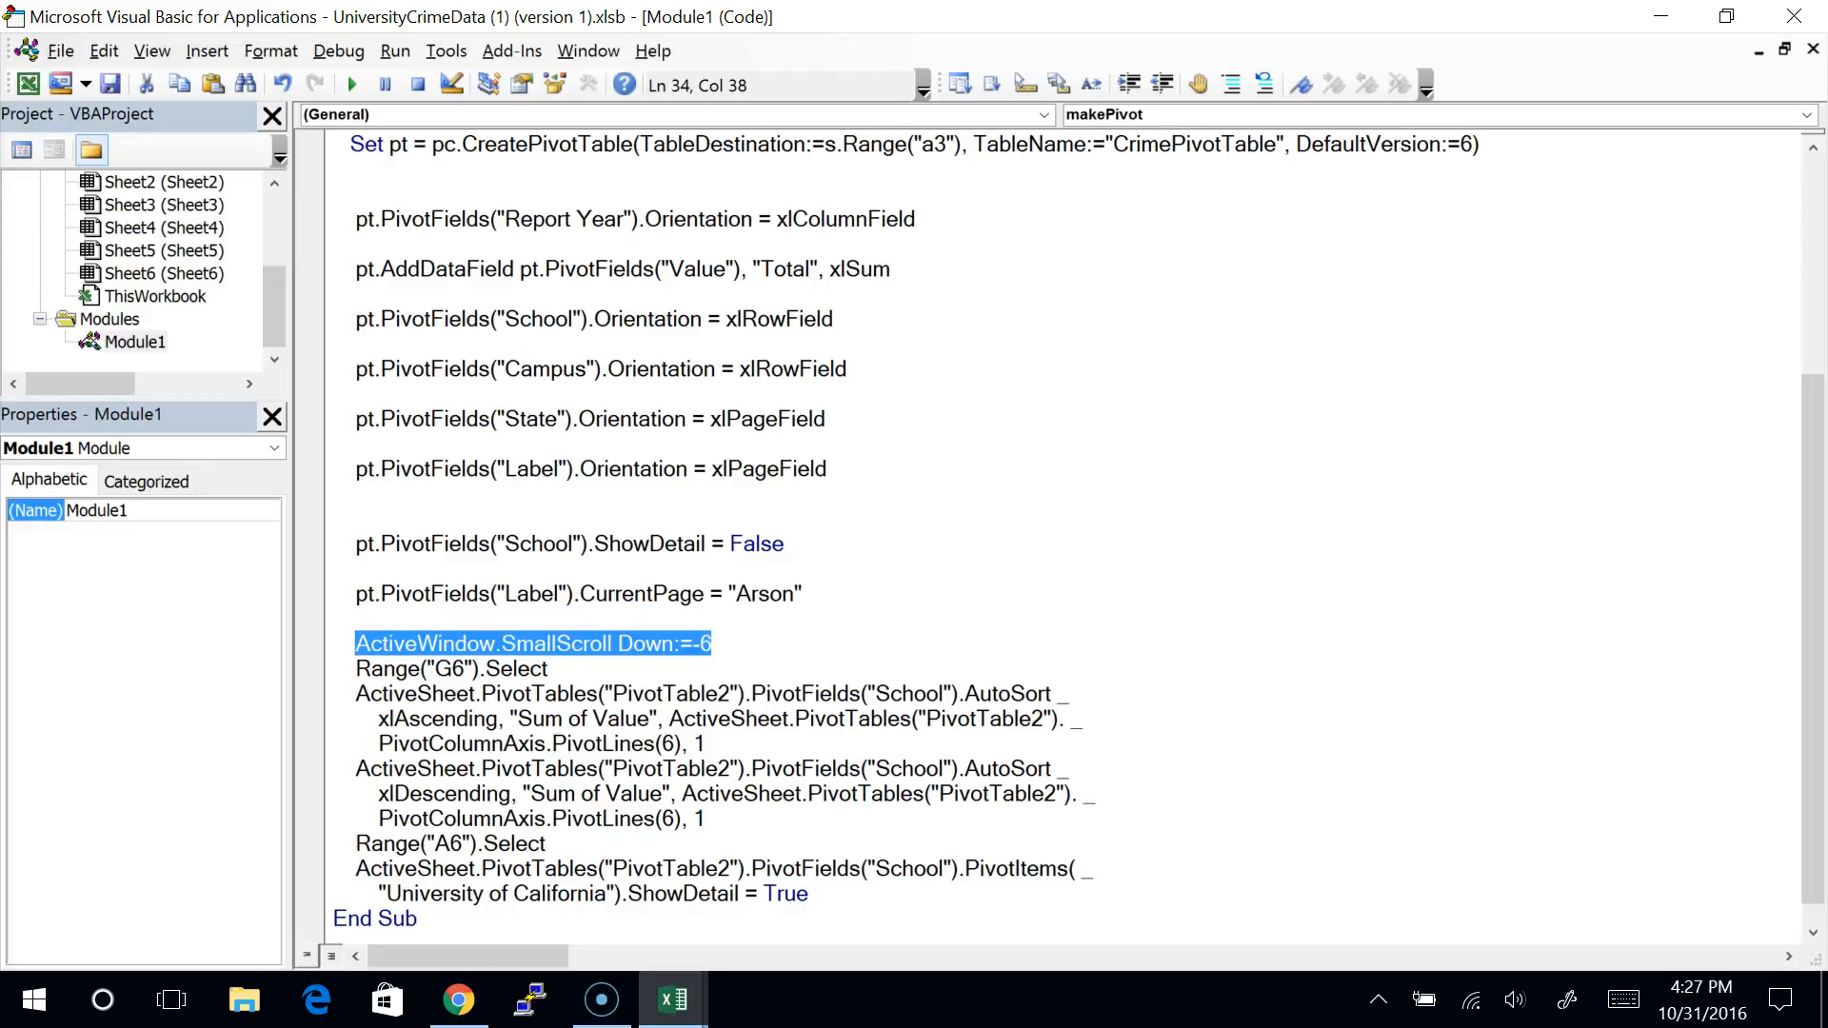
{"action": "key", "text": "Delete"}
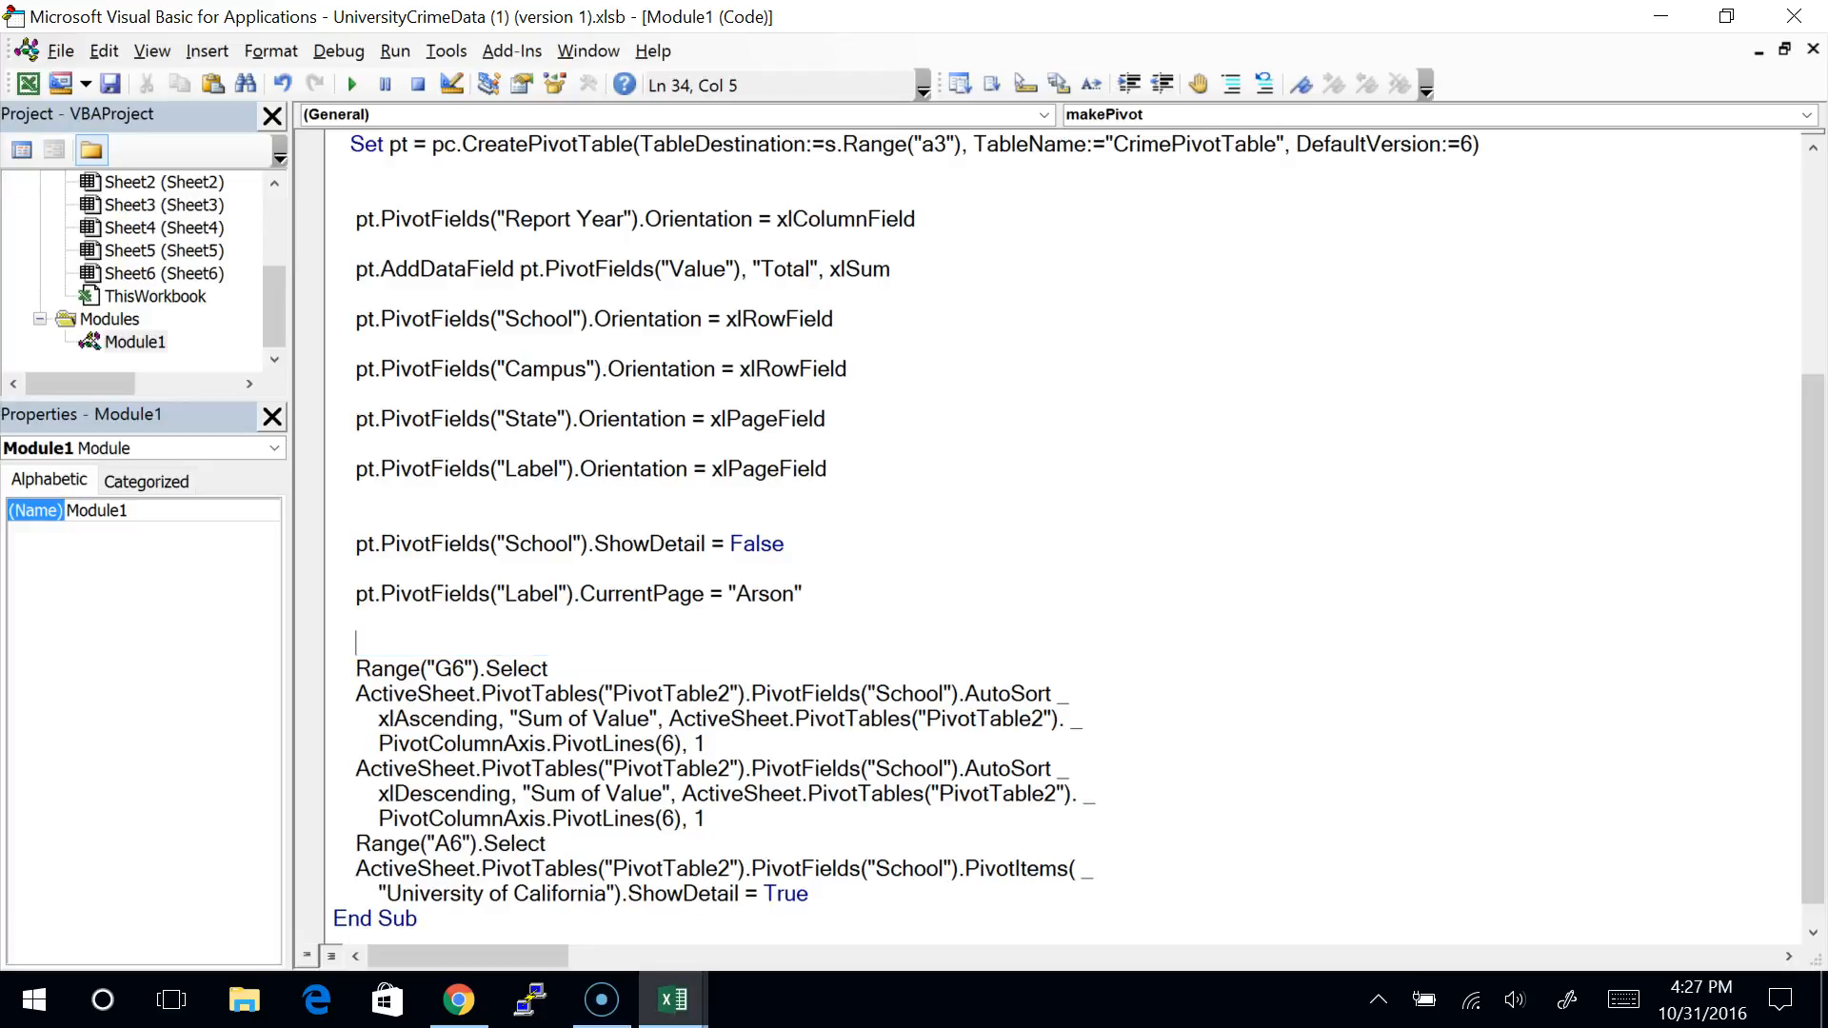
{"action": "key", "text": "shift+End"}
{"action": "key", "text": "Delete"}
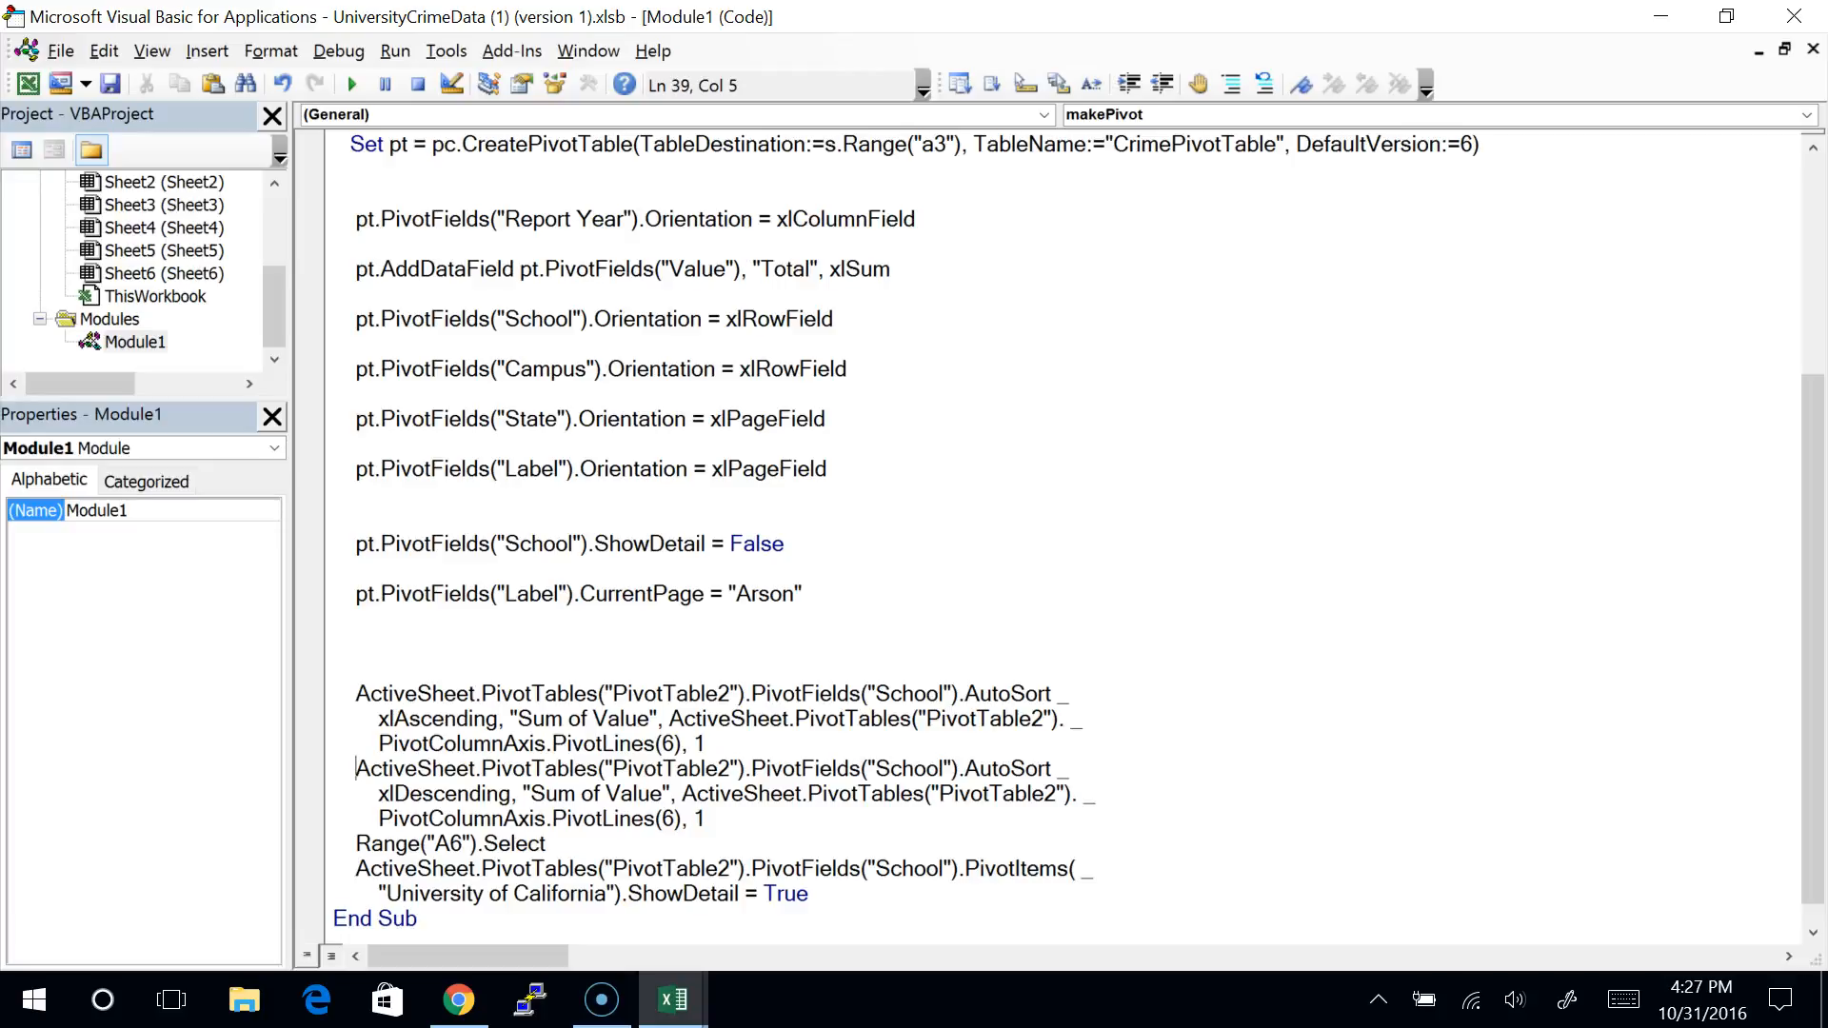
Step: Separate the two School AutoSort statements with a blank line and replace the leading ActiveSheet.PivotTables("PivotTable2") of the ascending one with pt
{"action": "key", "text": "Return"}
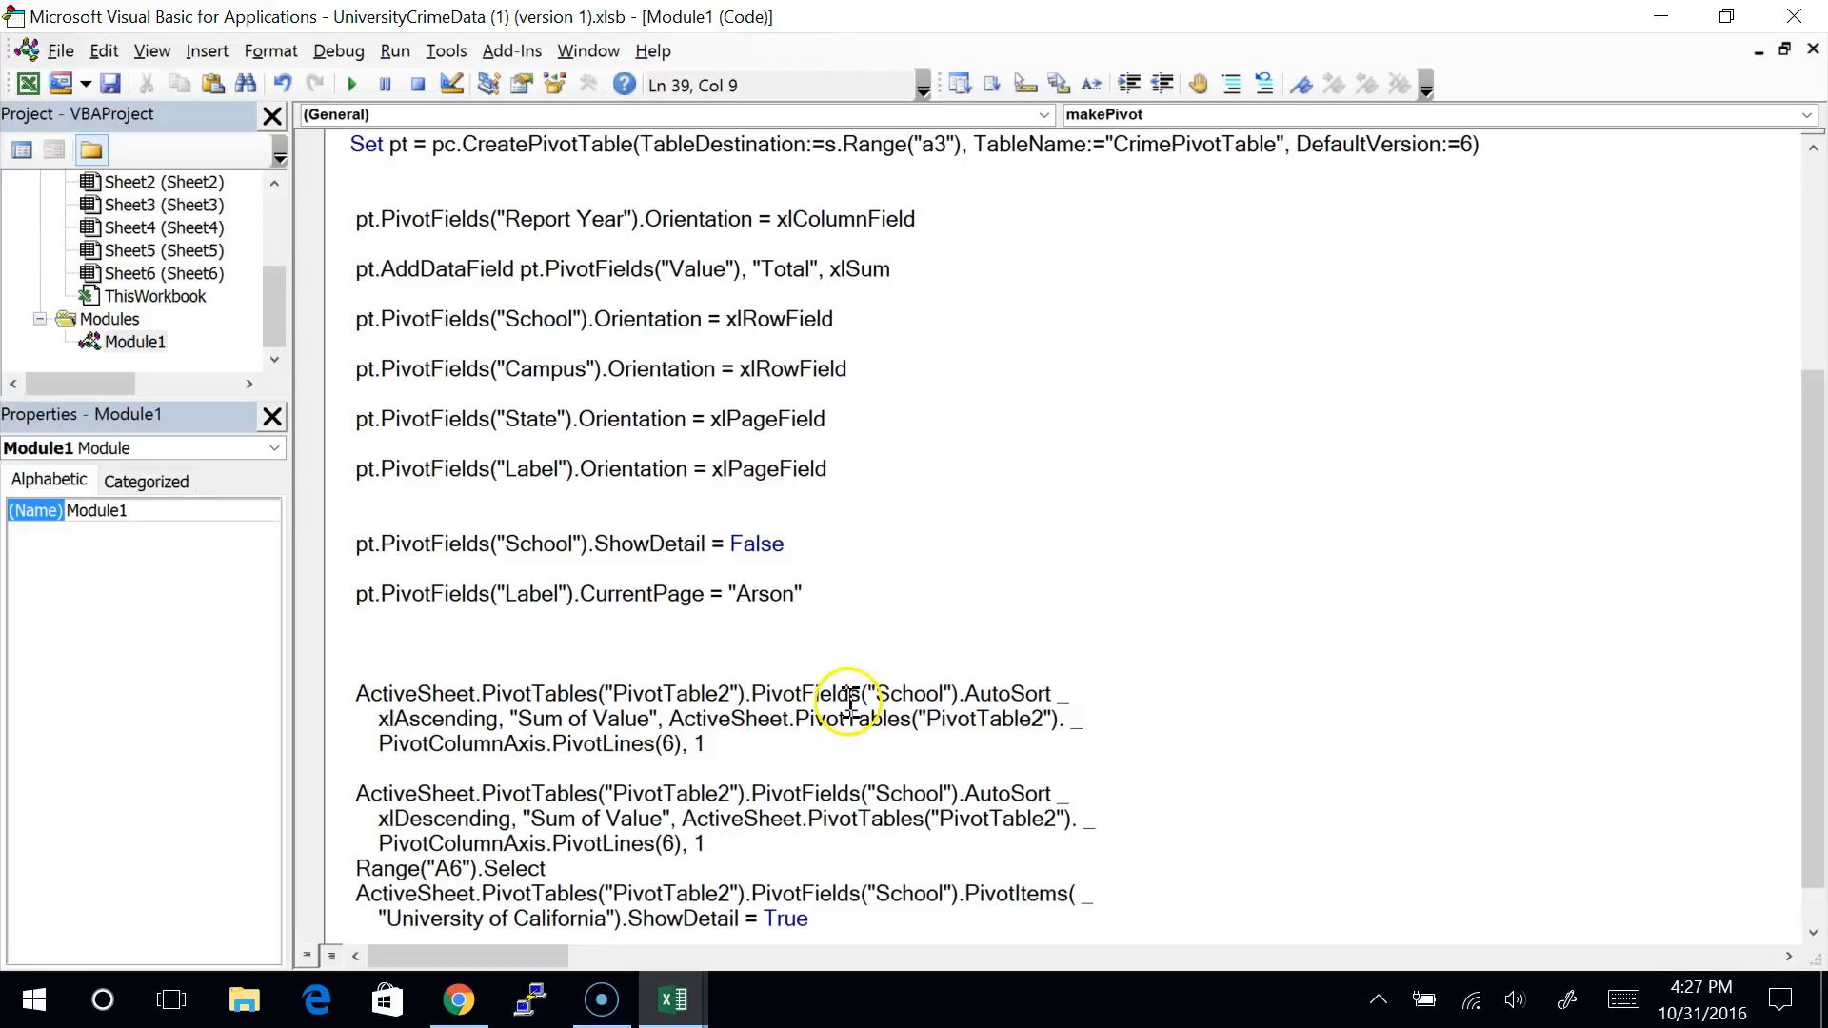
{"action": "left_click_drag", "start_coordinate": [745, 694], "coordinate": [359, 696]}
{"action": "type", "text": "pt"}
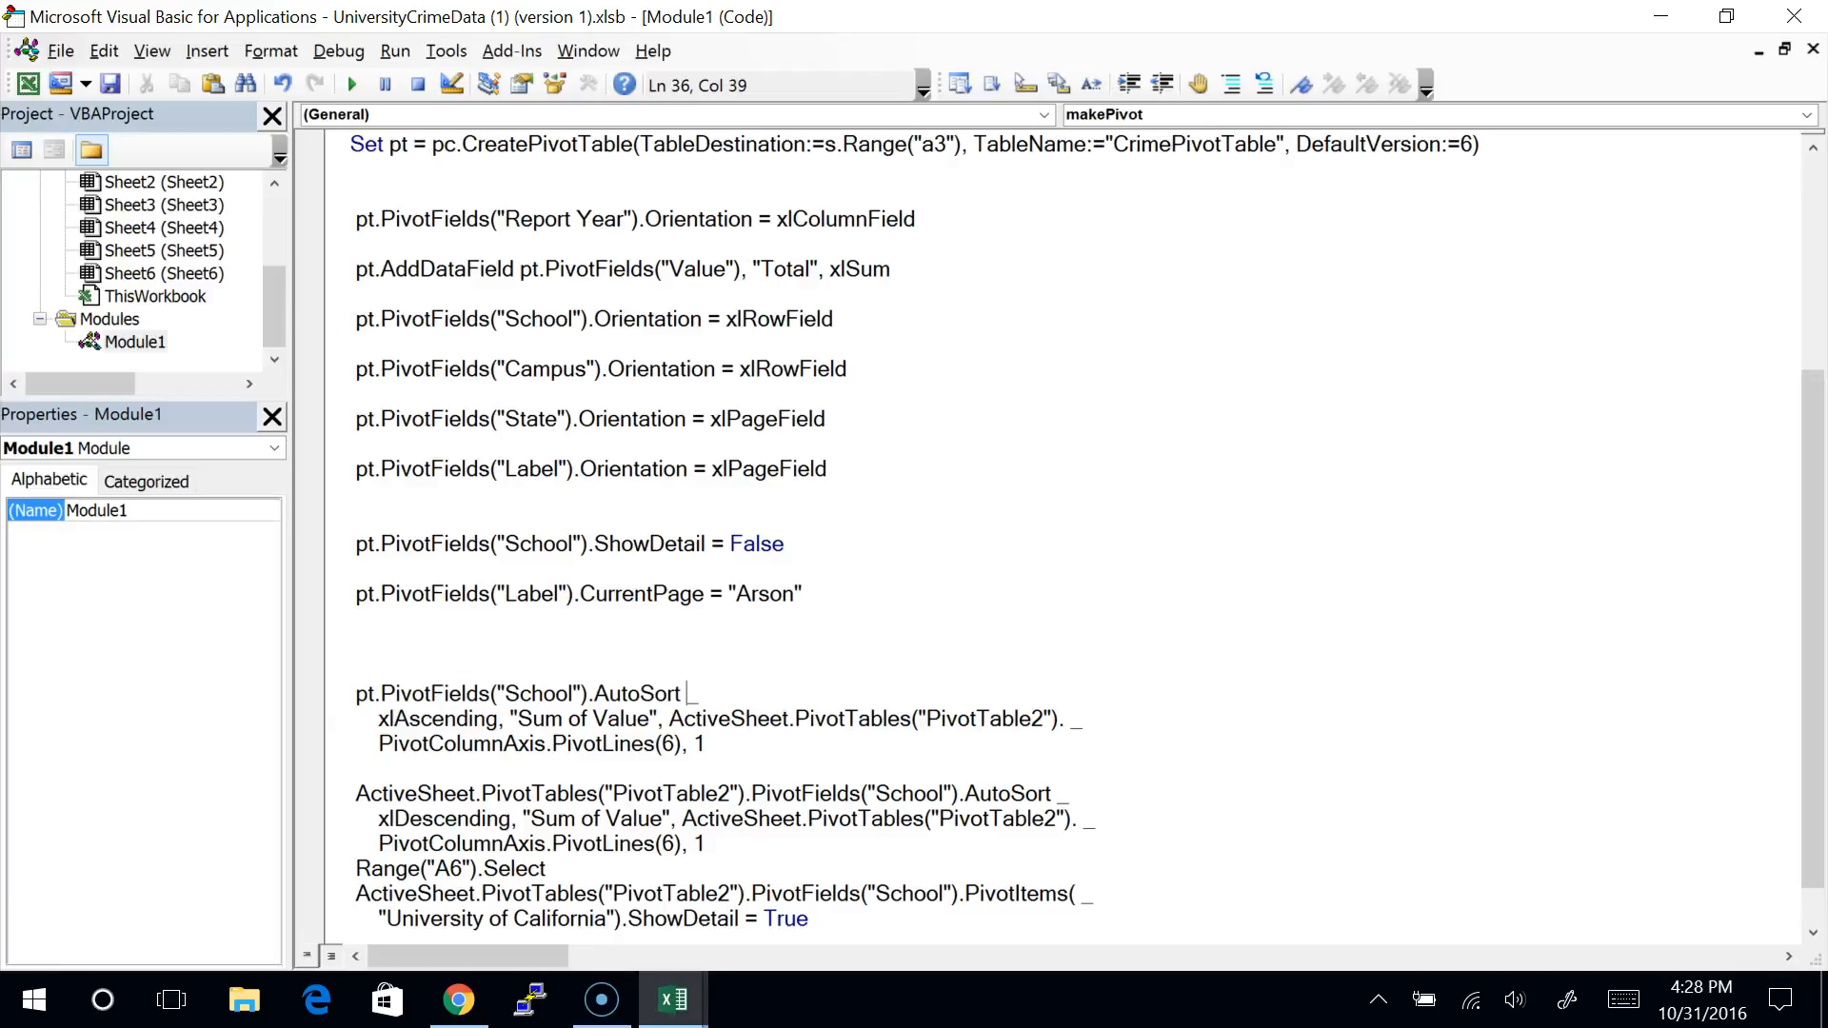
Step: Remove the line continuation after AutoSort in the ascending School statement so that xlAscending and its arguments follow on the same line
{"action": "key", "text": "Delete"}
{"action": "key", "text": "Delete"}
{"action": "key", "text": "Delete"}
{"action": "key", "text": "Delete"}
{"action": "key", "text": "Delete"}
{"action": "key", "text": "Delete"}
{"action": "key", "text": "Delete"}
{"action": "key", "text": "Delete"}
{"action": "key", "text": "Delete"}
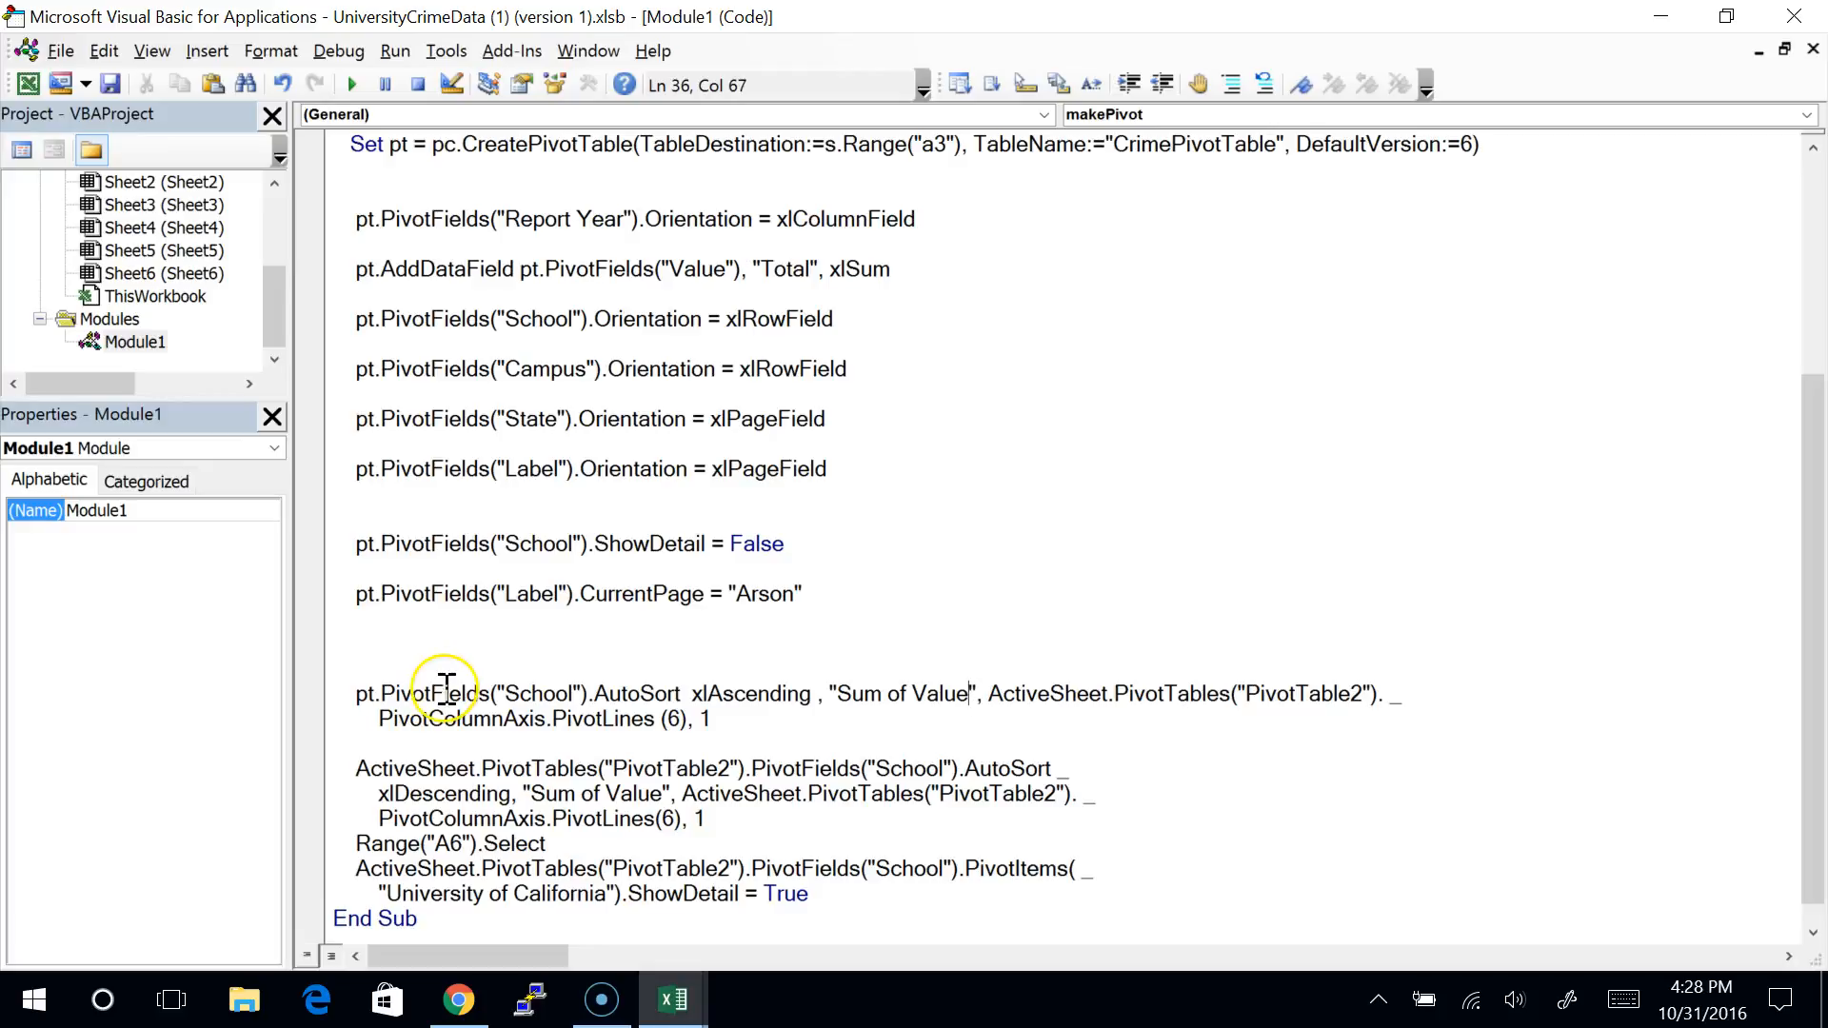
Step: Replace the "Sum of Value" sort field in the ascending School AutoSort statement with "Total", matching the name in the AddDataField statement
{"action": "double_click", "coordinate": [779, 269]}
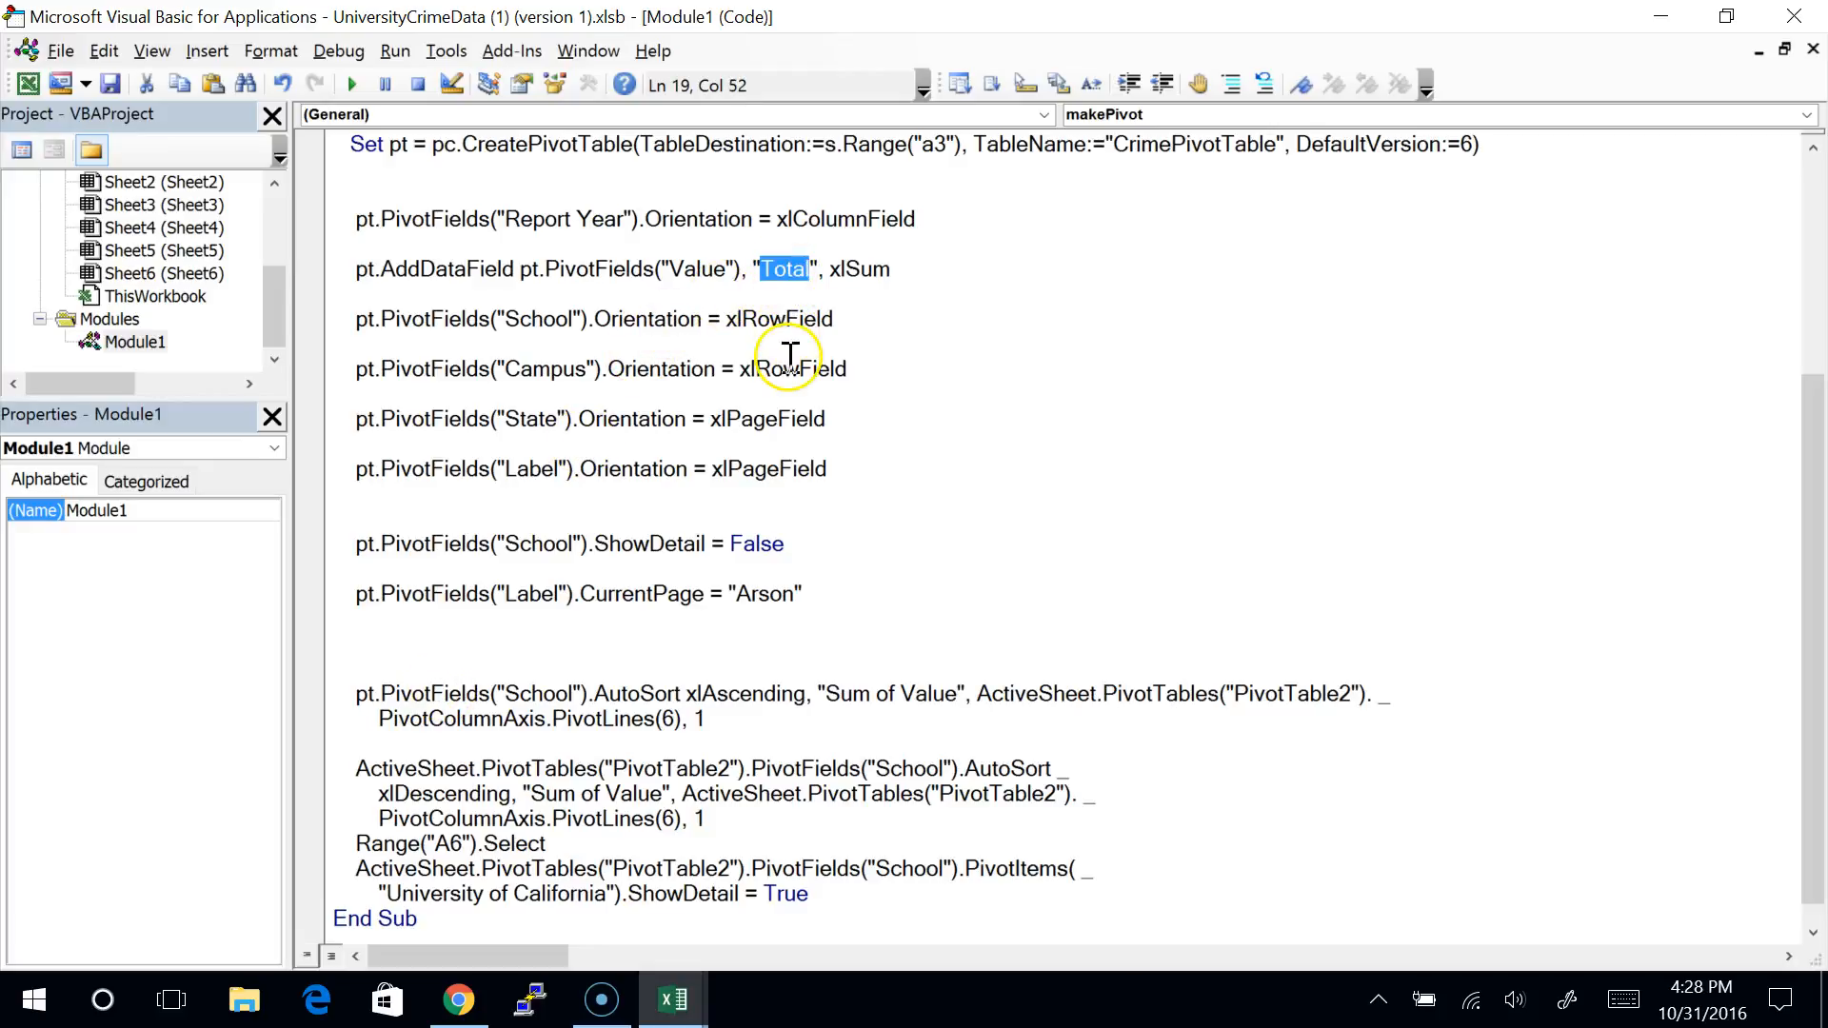
{"action": "double_click", "coordinate": [788, 274]}
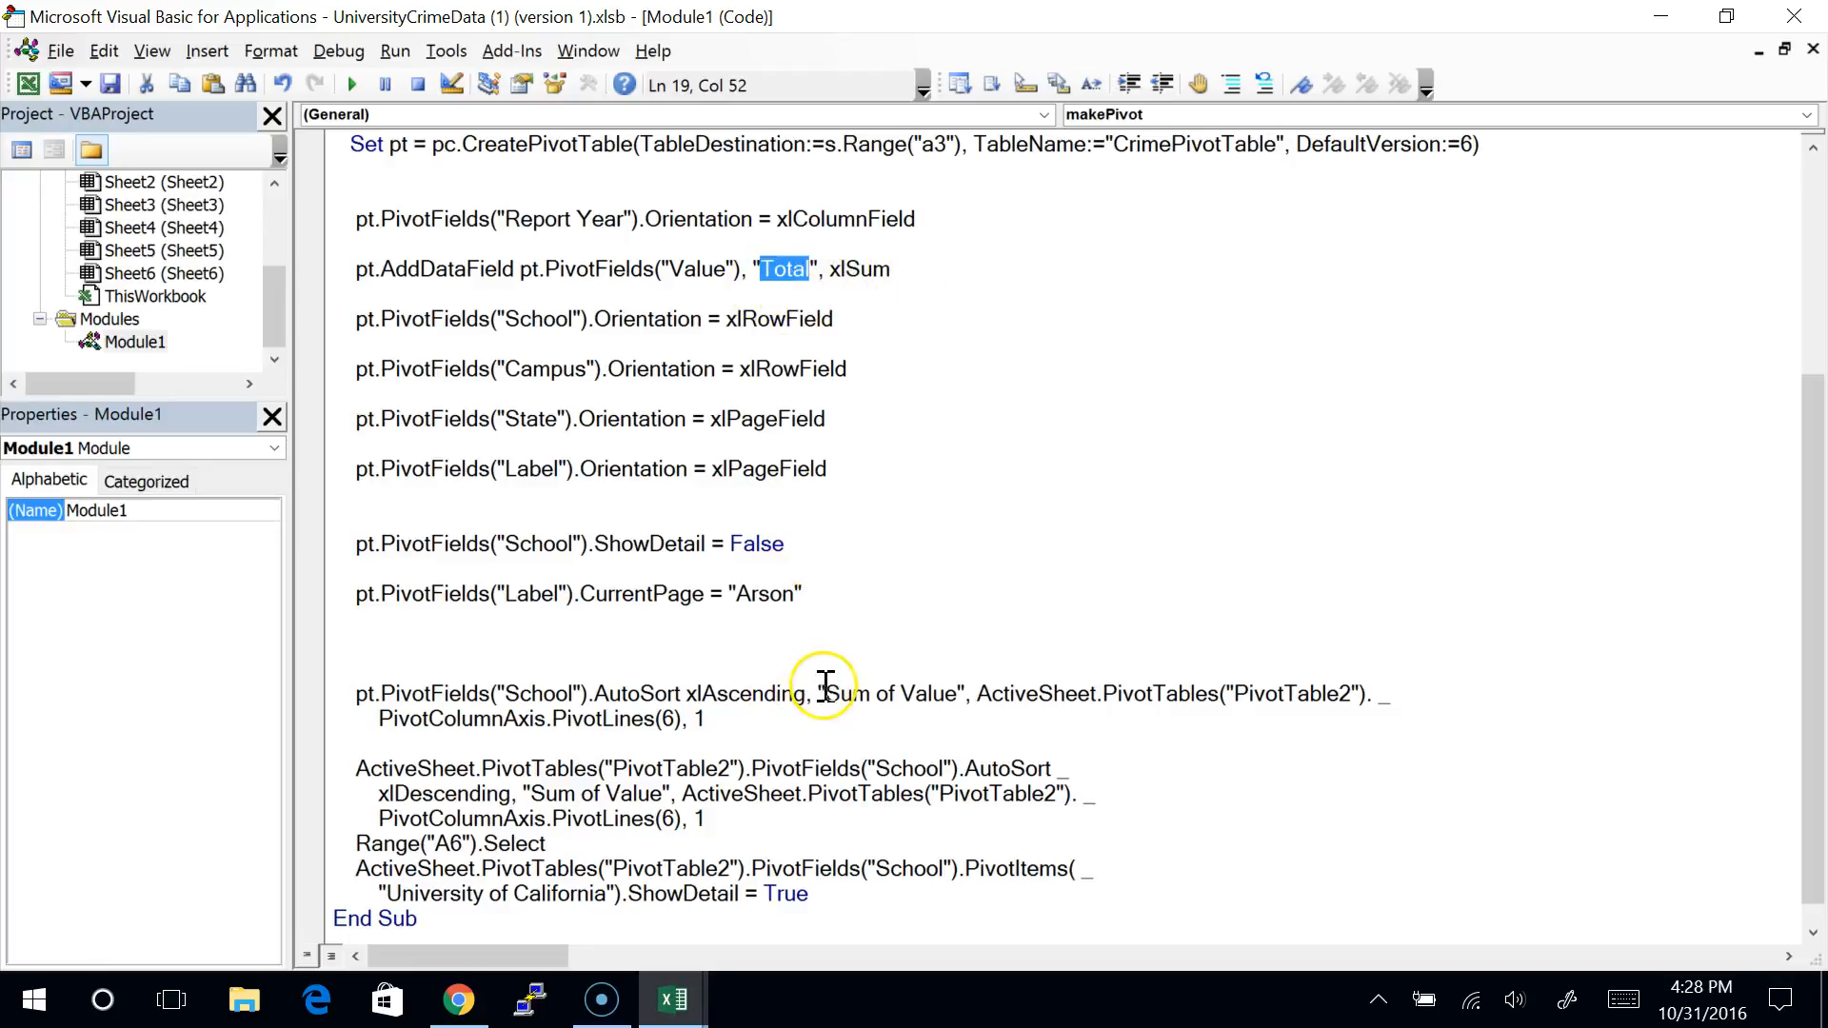
{"action": "left_click_drag", "start_coordinate": [827, 693], "coordinate": [960, 701]}
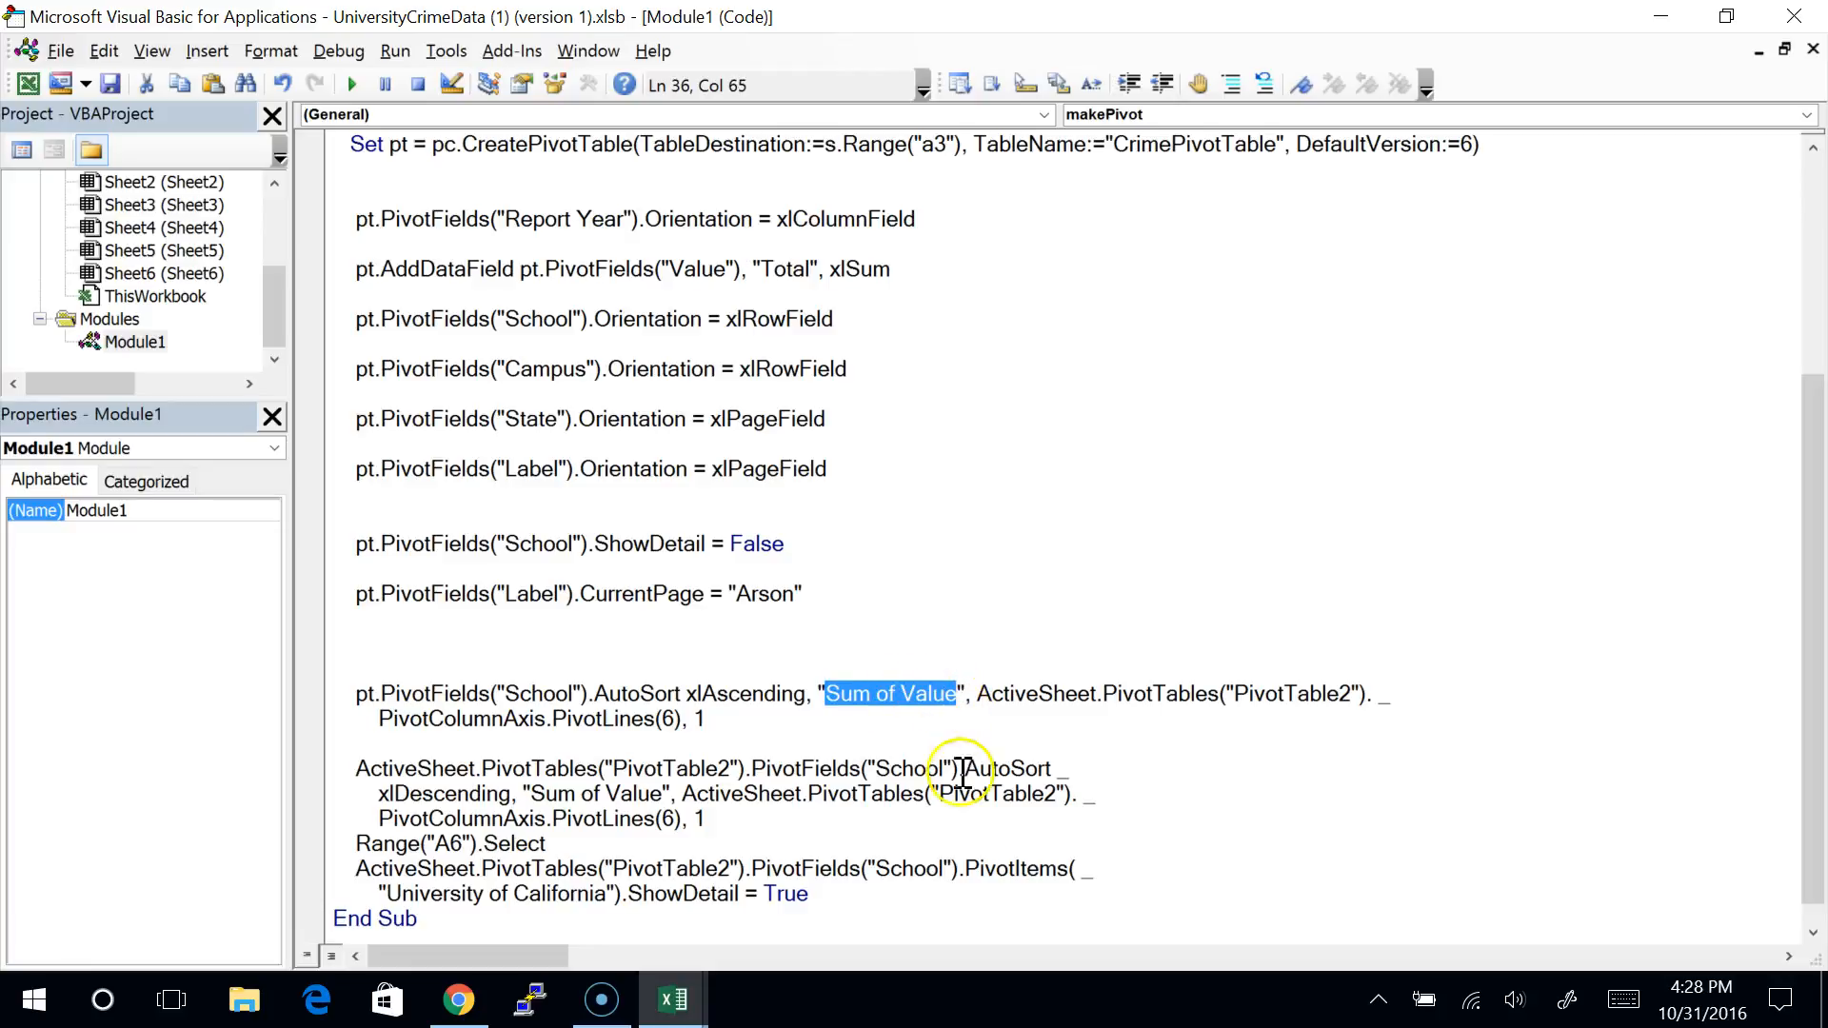
{"action": "type", "text": "To"}
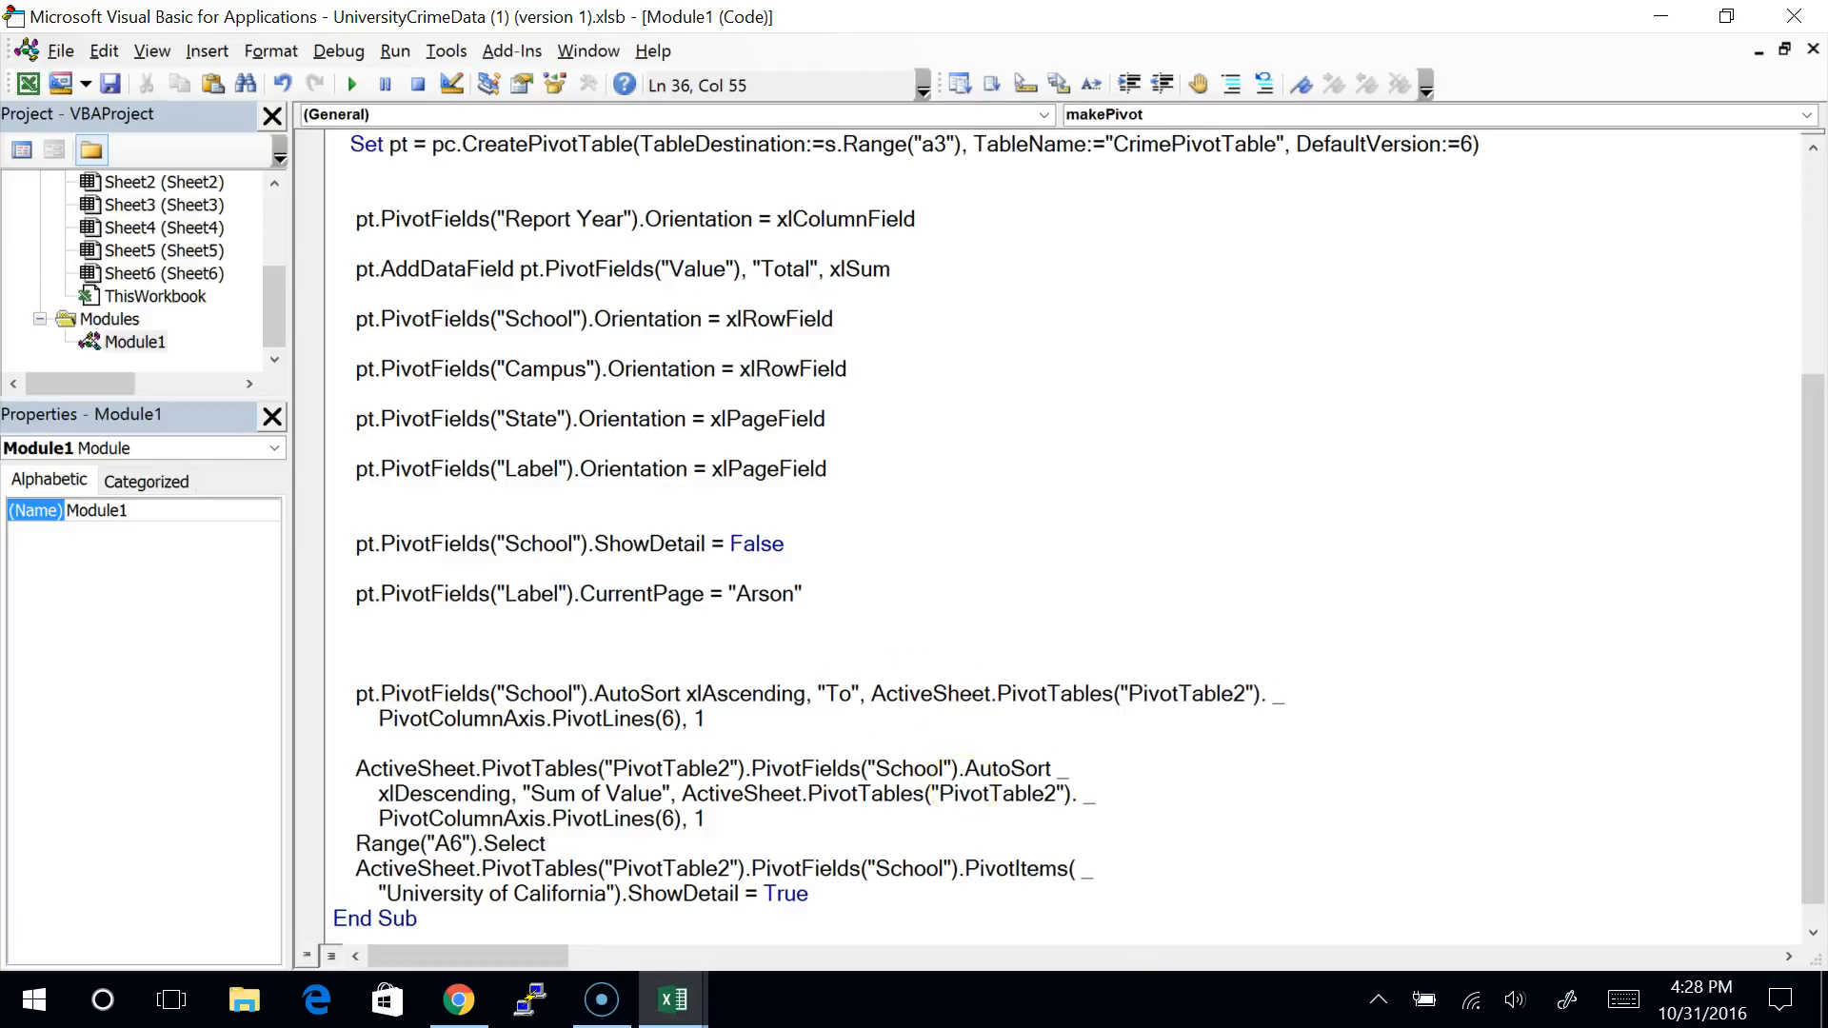
{"action": "type", "text": "tal"}
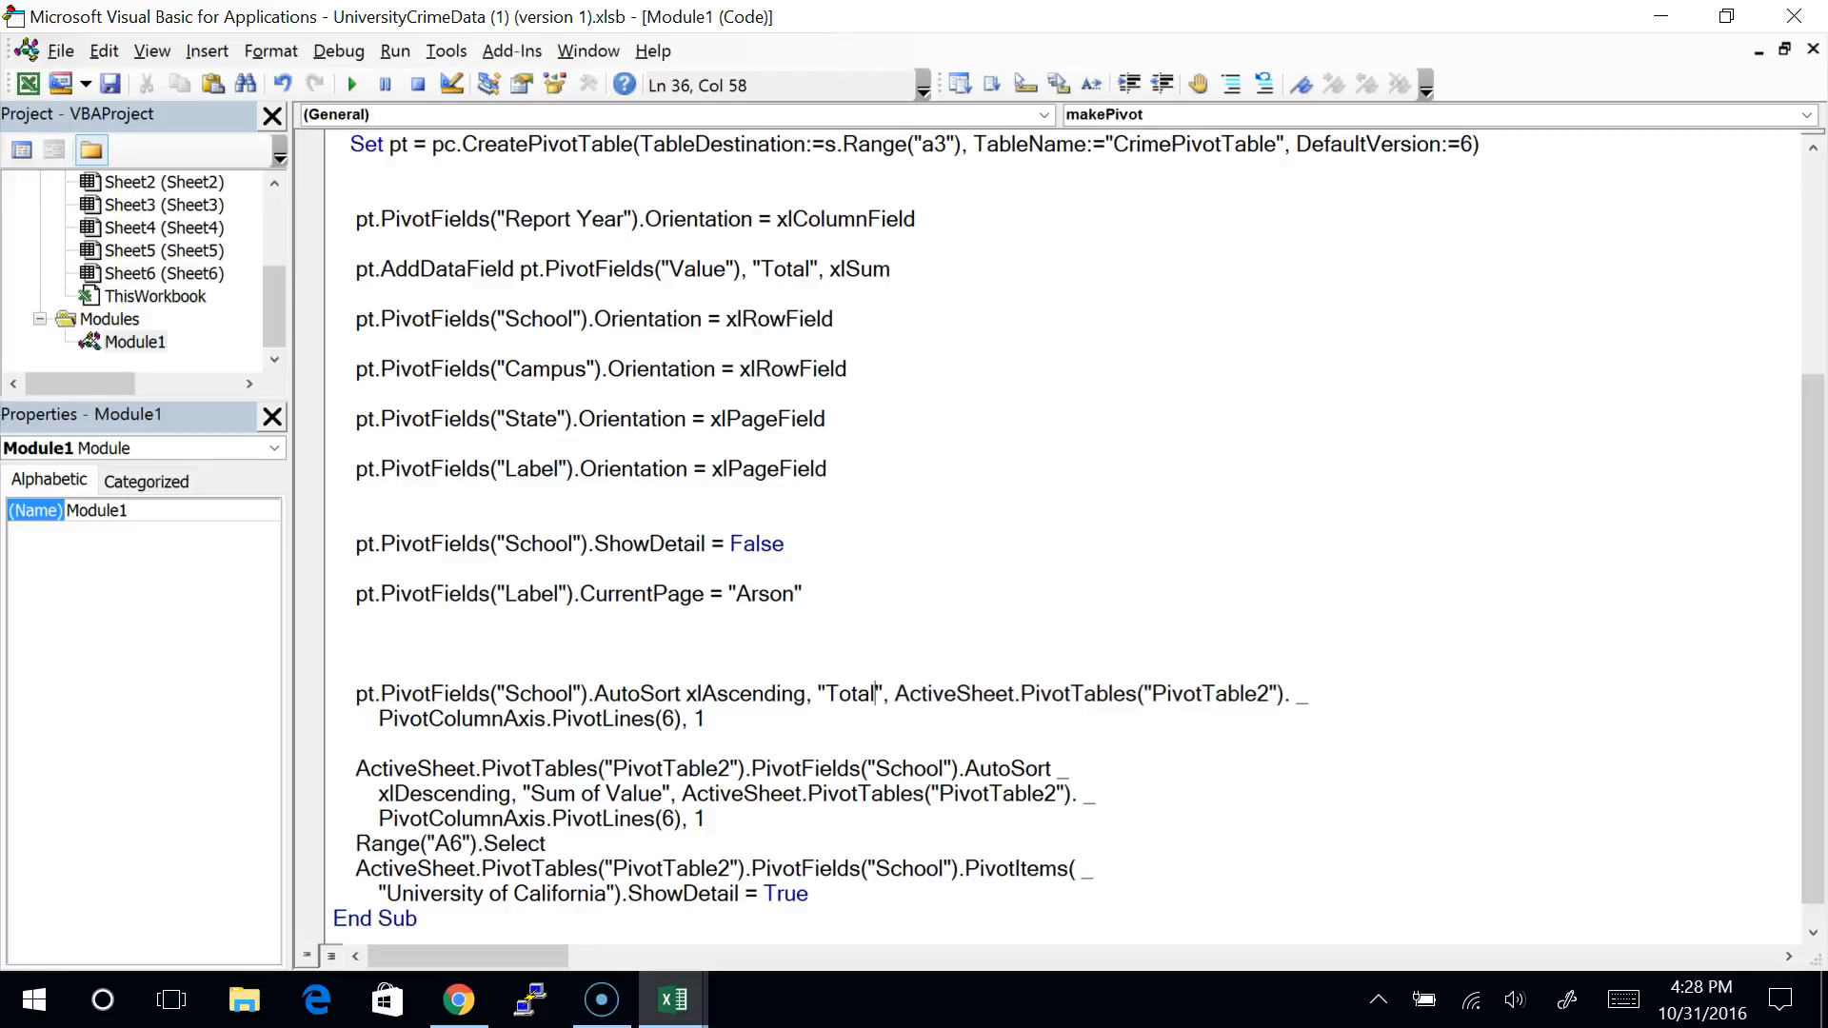
Step: Replace ActiveSheet.PivotTables("PivotTable2") in the third argument of the ascending AutoSort statement with pt
{"action": "key", "text": "shift+Right"}
{"action": "key", "text": "shift+Right"}
{"action": "key", "text": "shift+Right"}
{"action": "key", "text": "shift+Right"}
{"action": "key", "text": "shift+Right"}
{"action": "key", "text": "shift+Right"}
{"action": "key", "text": "shift+Right"}
{"action": "key", "text": "shift+Right"}
{"action": "key", "text": "shift+Right"}
{"action": "key", "text": "shift+Right"}
{"action": "key", "text": "shift+Right"}
{"action": "key", "text": "shift+Right"}
{"action": "key", "text": "shift+Right"}
{"action": "key", "text": "shift+Right"}
{"action": "key", "text": "shift+Right"}
{"action": "key", "text": "shift+Right"}
{"action": "key", "text": "shift+Right"}
{"action": "key", "text": "shift+Right"}
{"action": "key", "text": "shift+Right"}
{"action": "key", "text": "shift+Right"}
{"action": "key", "text": "shift+Right"}
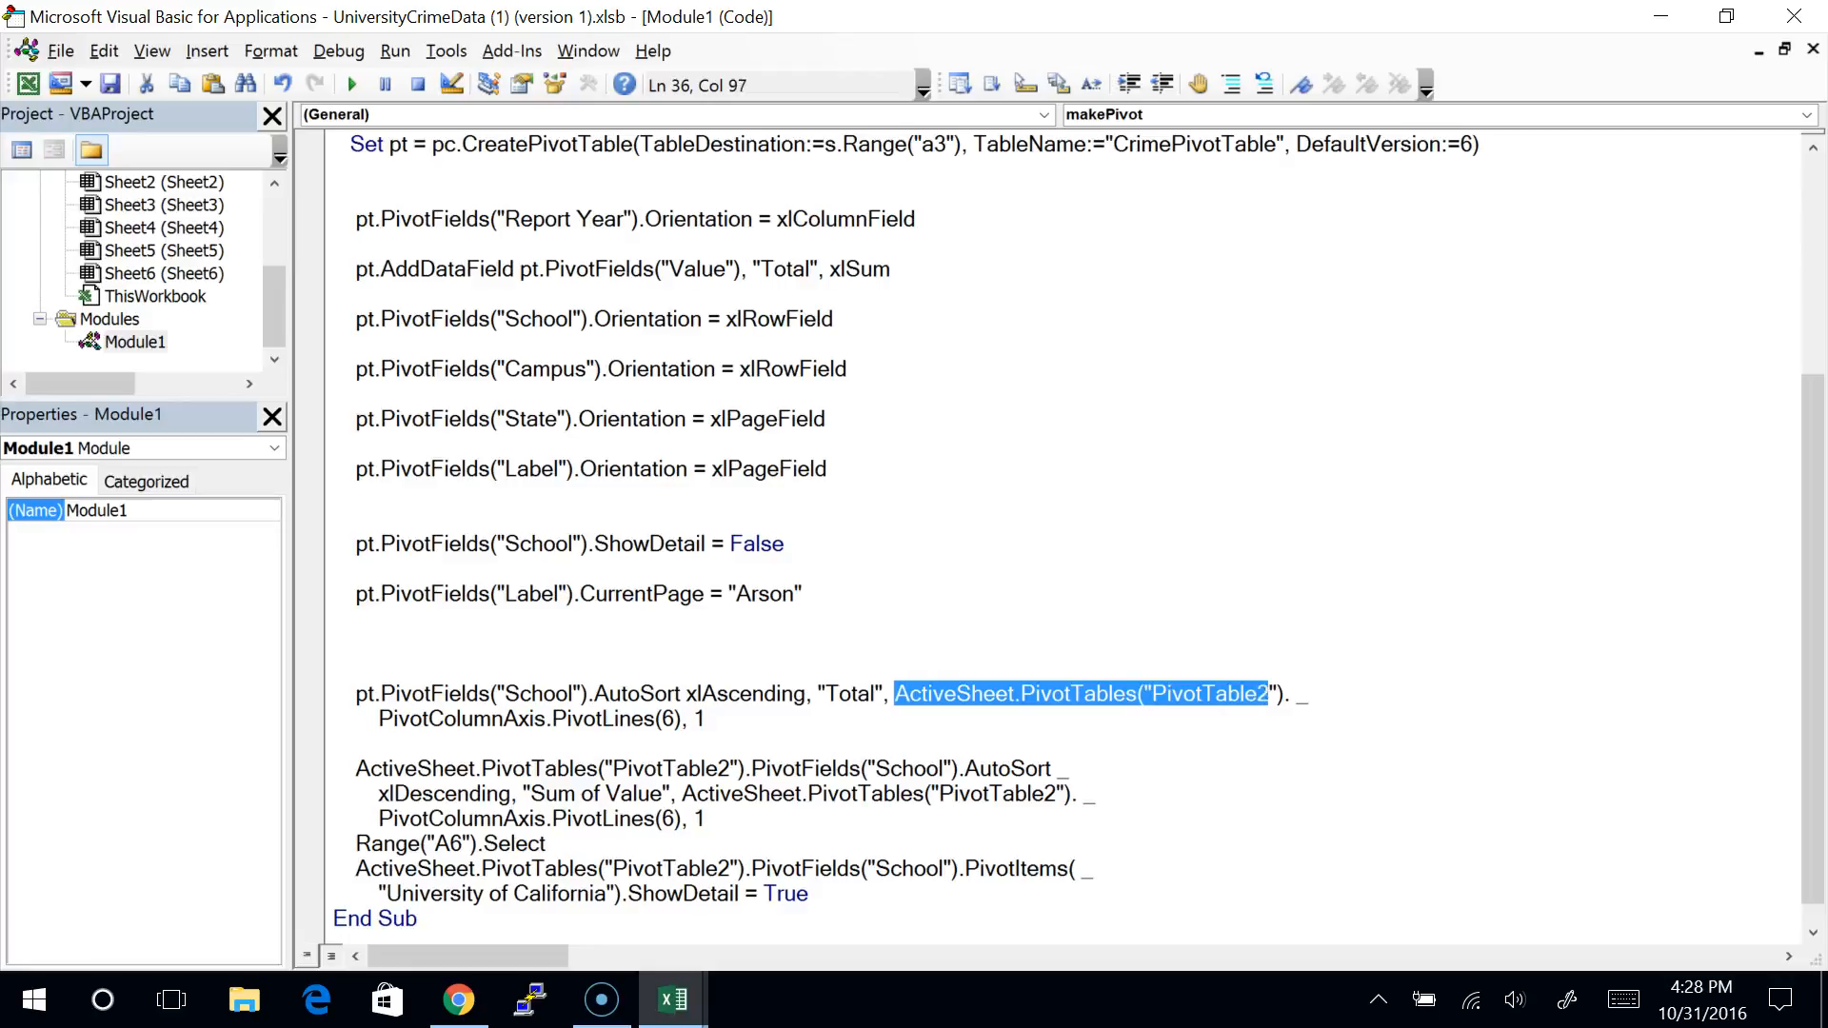
{"action": "type", "text": "pty"}
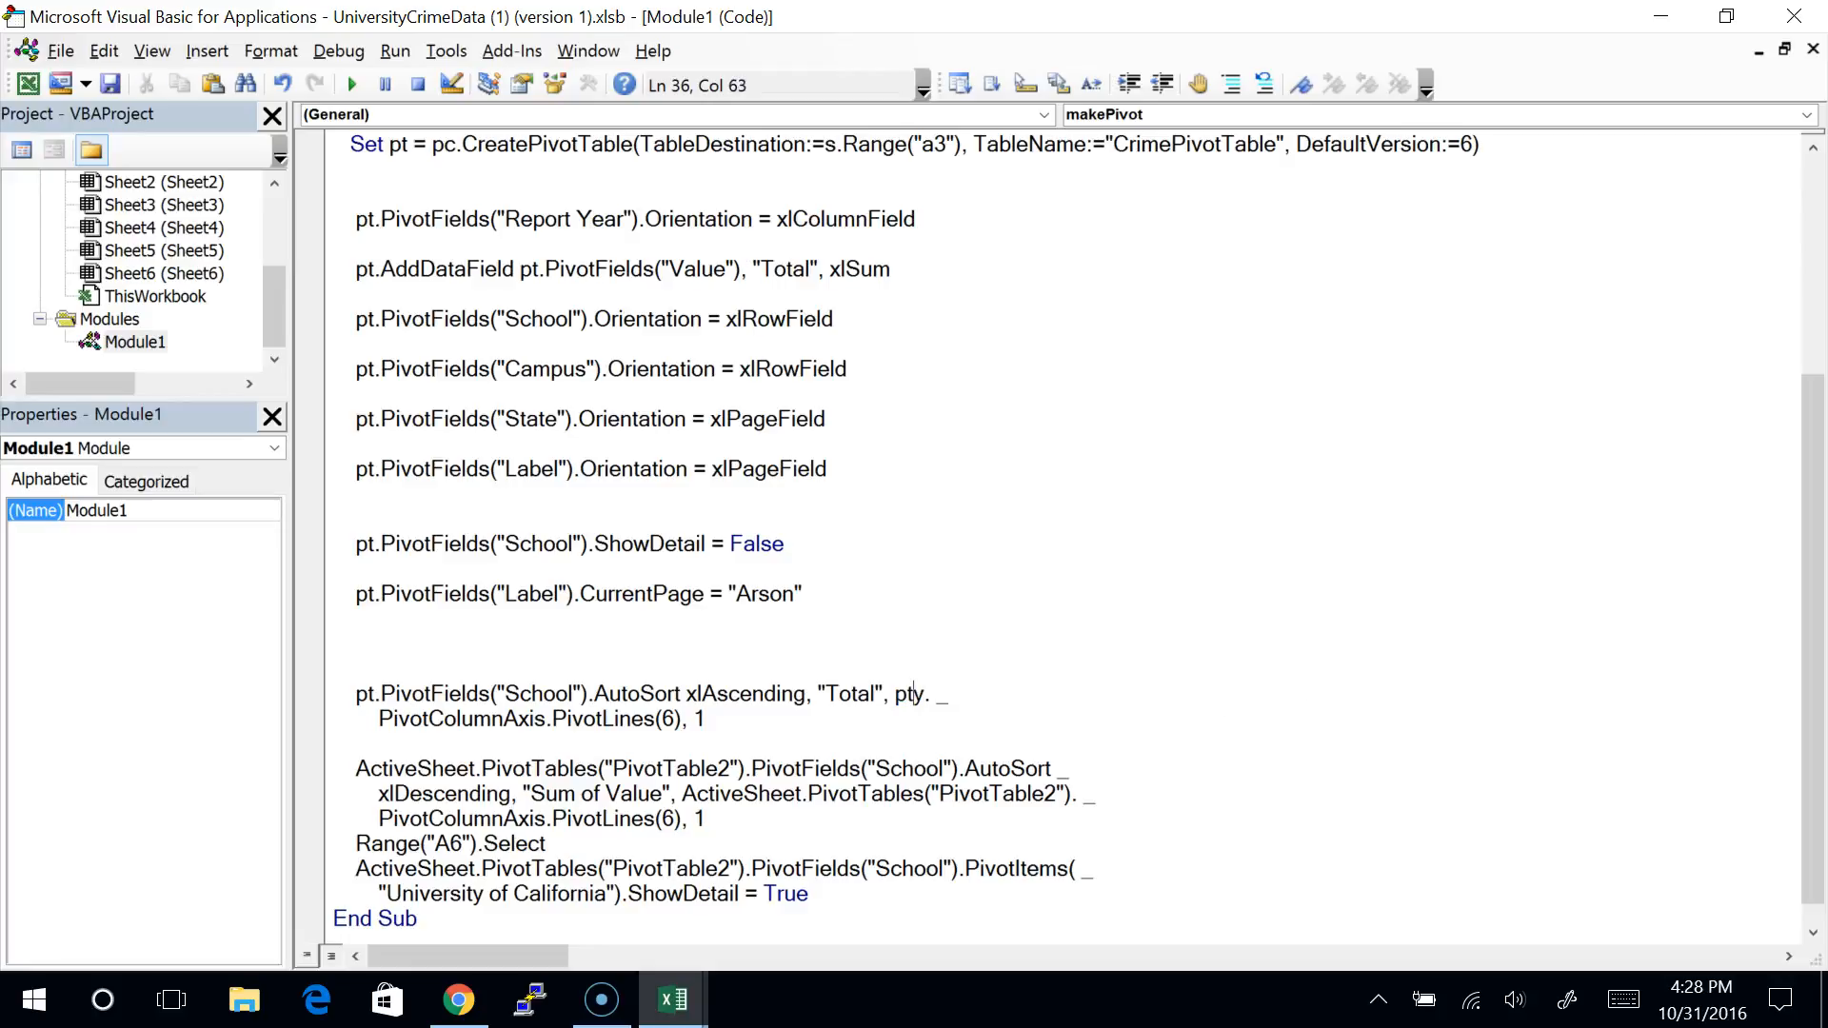
Step: Join PivotColumnAxis.PivotLines(6), 1 directly to pt. so the ascending AutoSort statement fits on a single line
{"action": "key", "text": "Delete"}
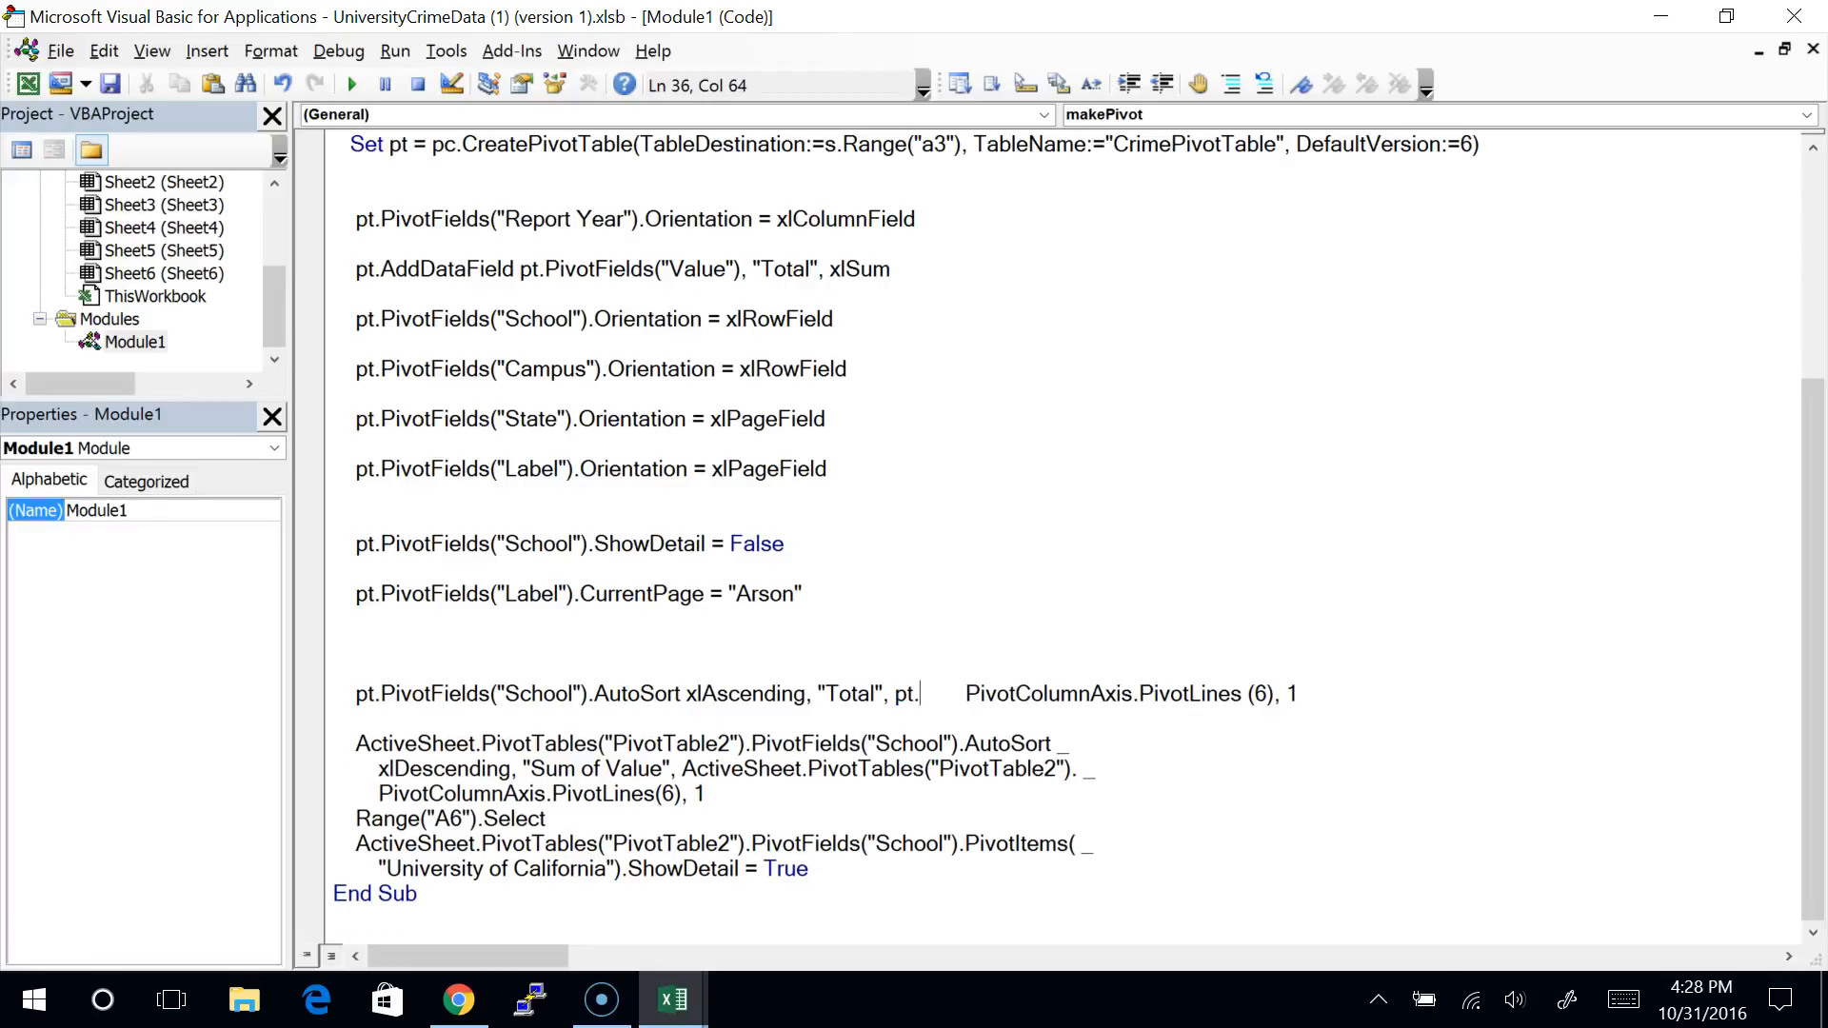
{"action": "key", "text": "Delete"}
{"action": "key", "text": "Delete"}
{"action": "key", "text": "Delete"}
{"action": "key", "text": "Delete"}
{"action": "key", "text": "Delete"}
{"action": "key", "text": "Delete"}
{"action": "key", "text": "Delete"}
{"action": "key", "text": "Delete"}
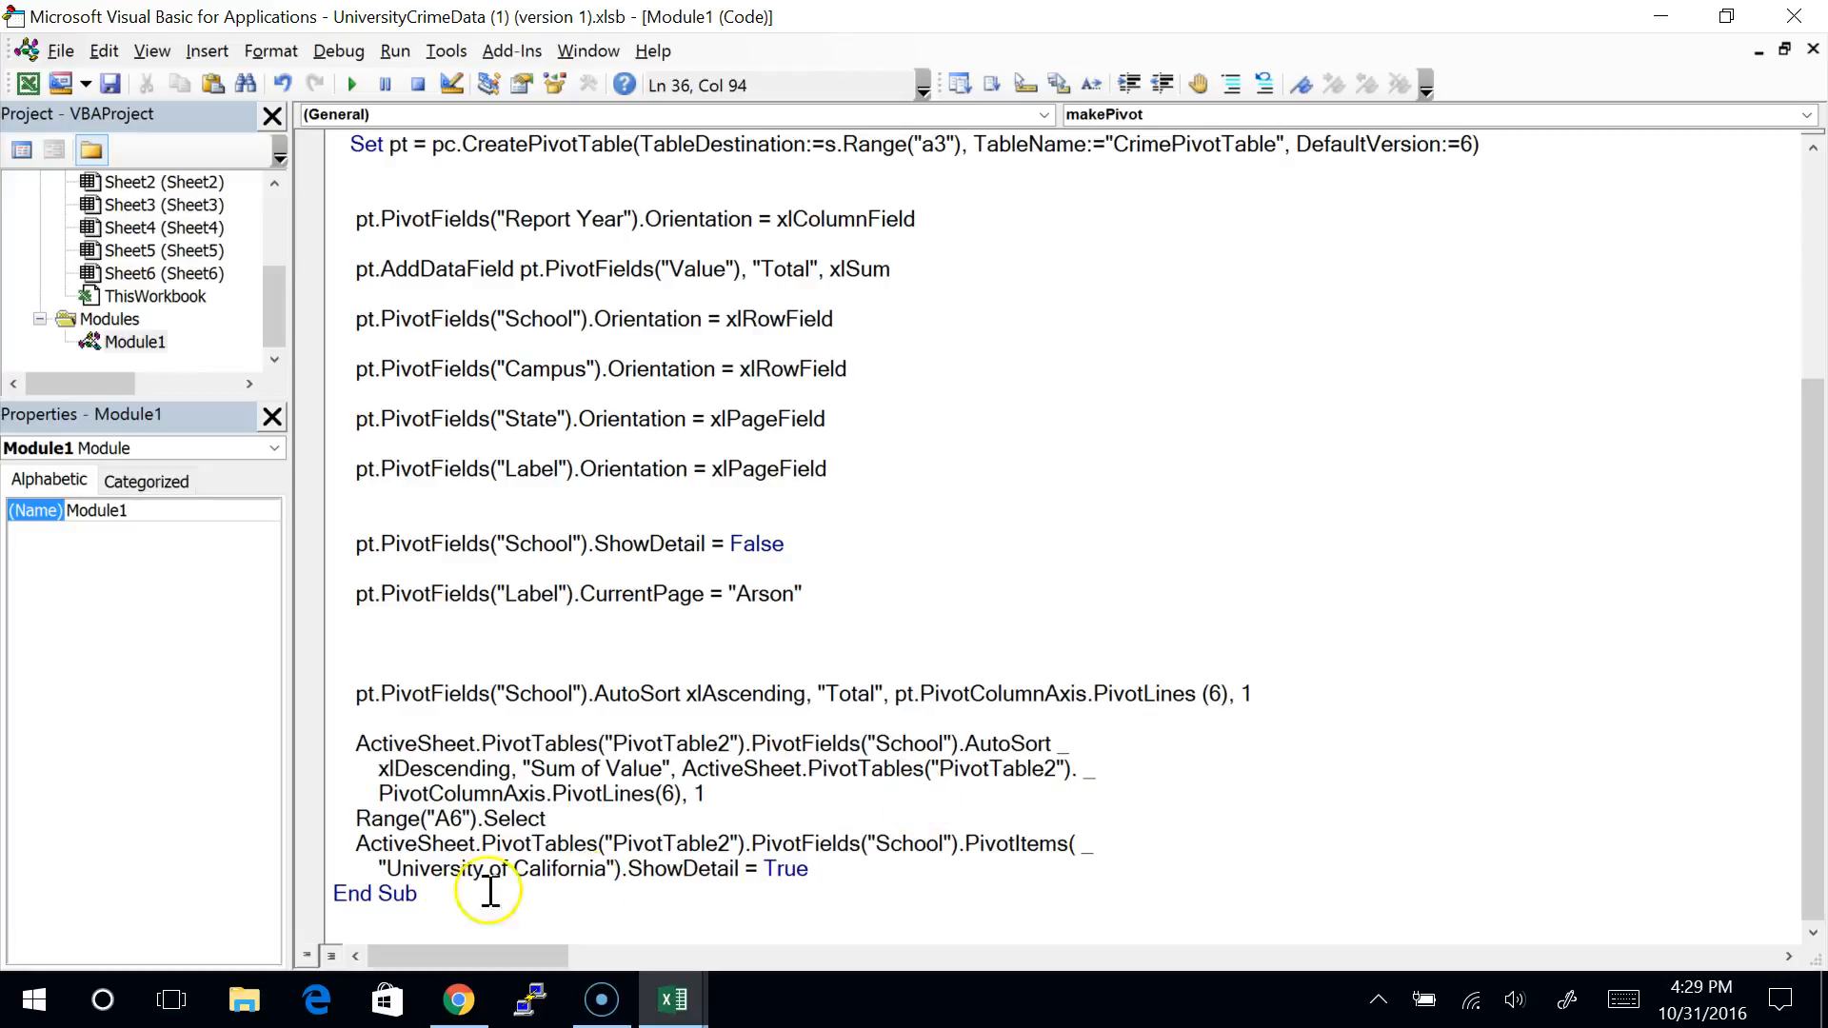
{"action": "left_click", "coordinate": [1292, 701]}
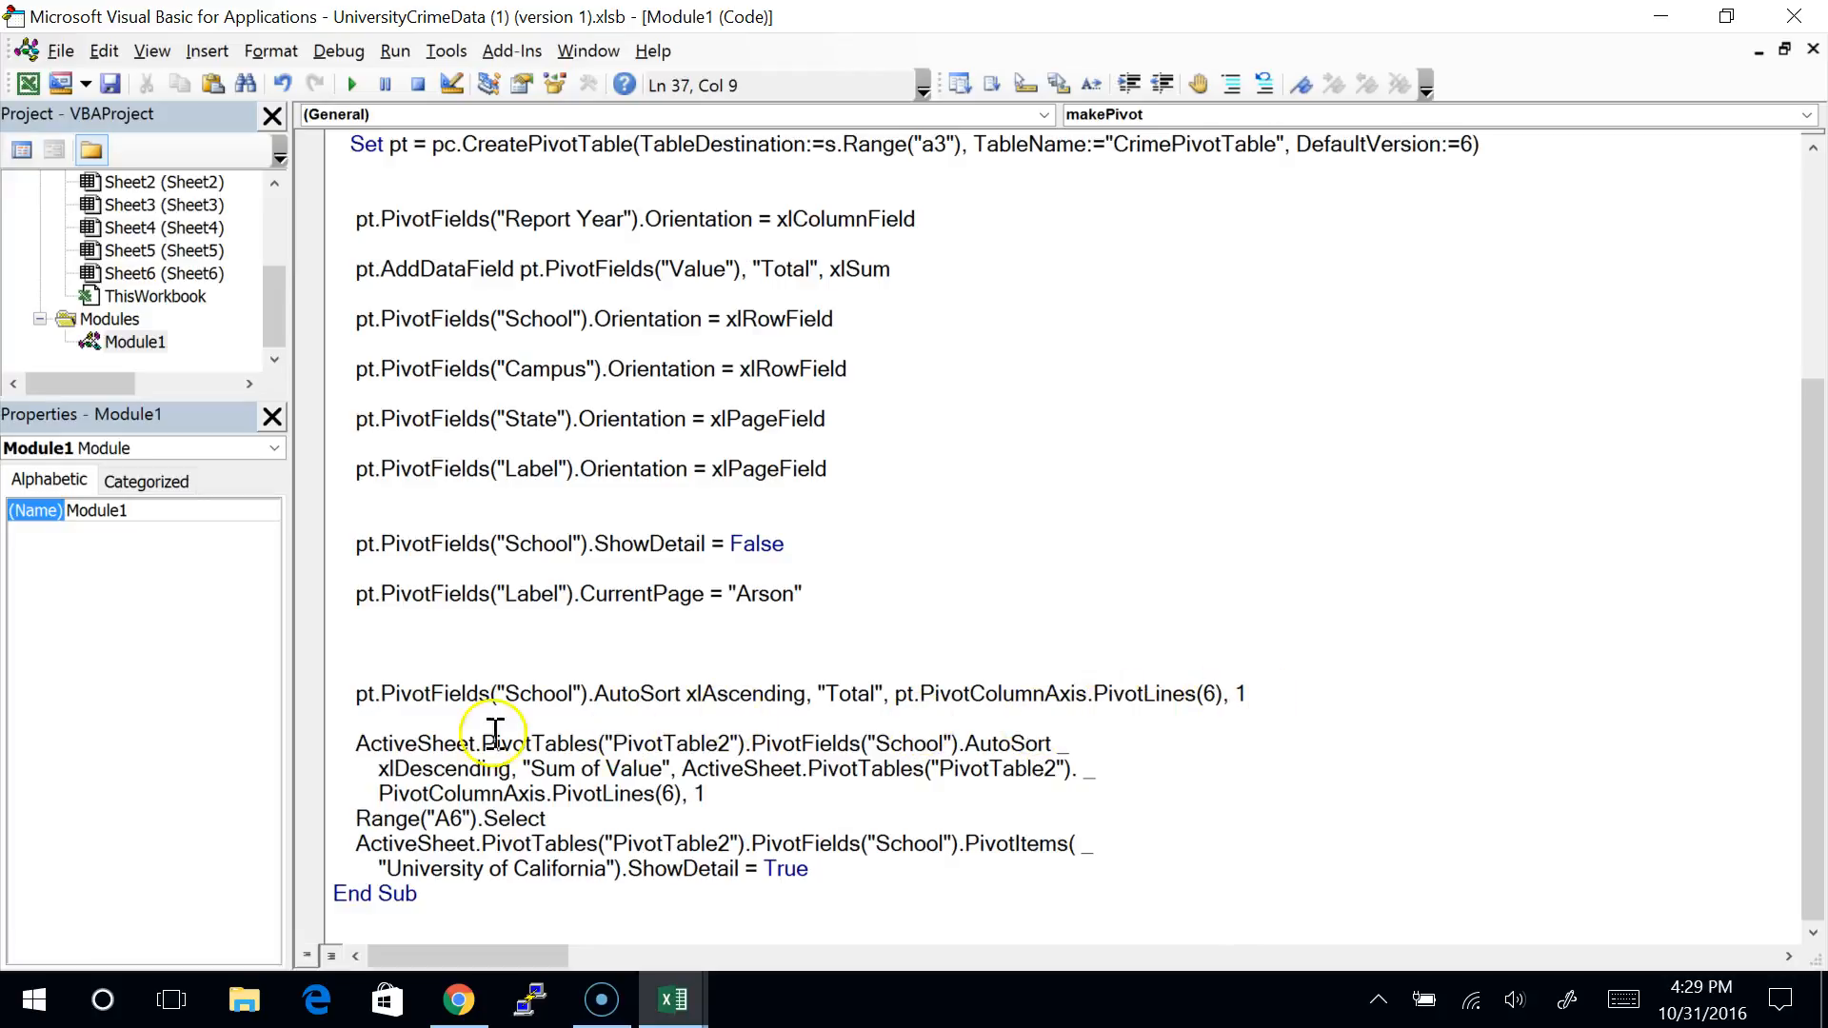
Step: Set a breakpoint on the descending AutoSort statement, run makePivot up to it and switch to the Excel workbook
{"action": "left_click", "coordinate": [312, 752]}
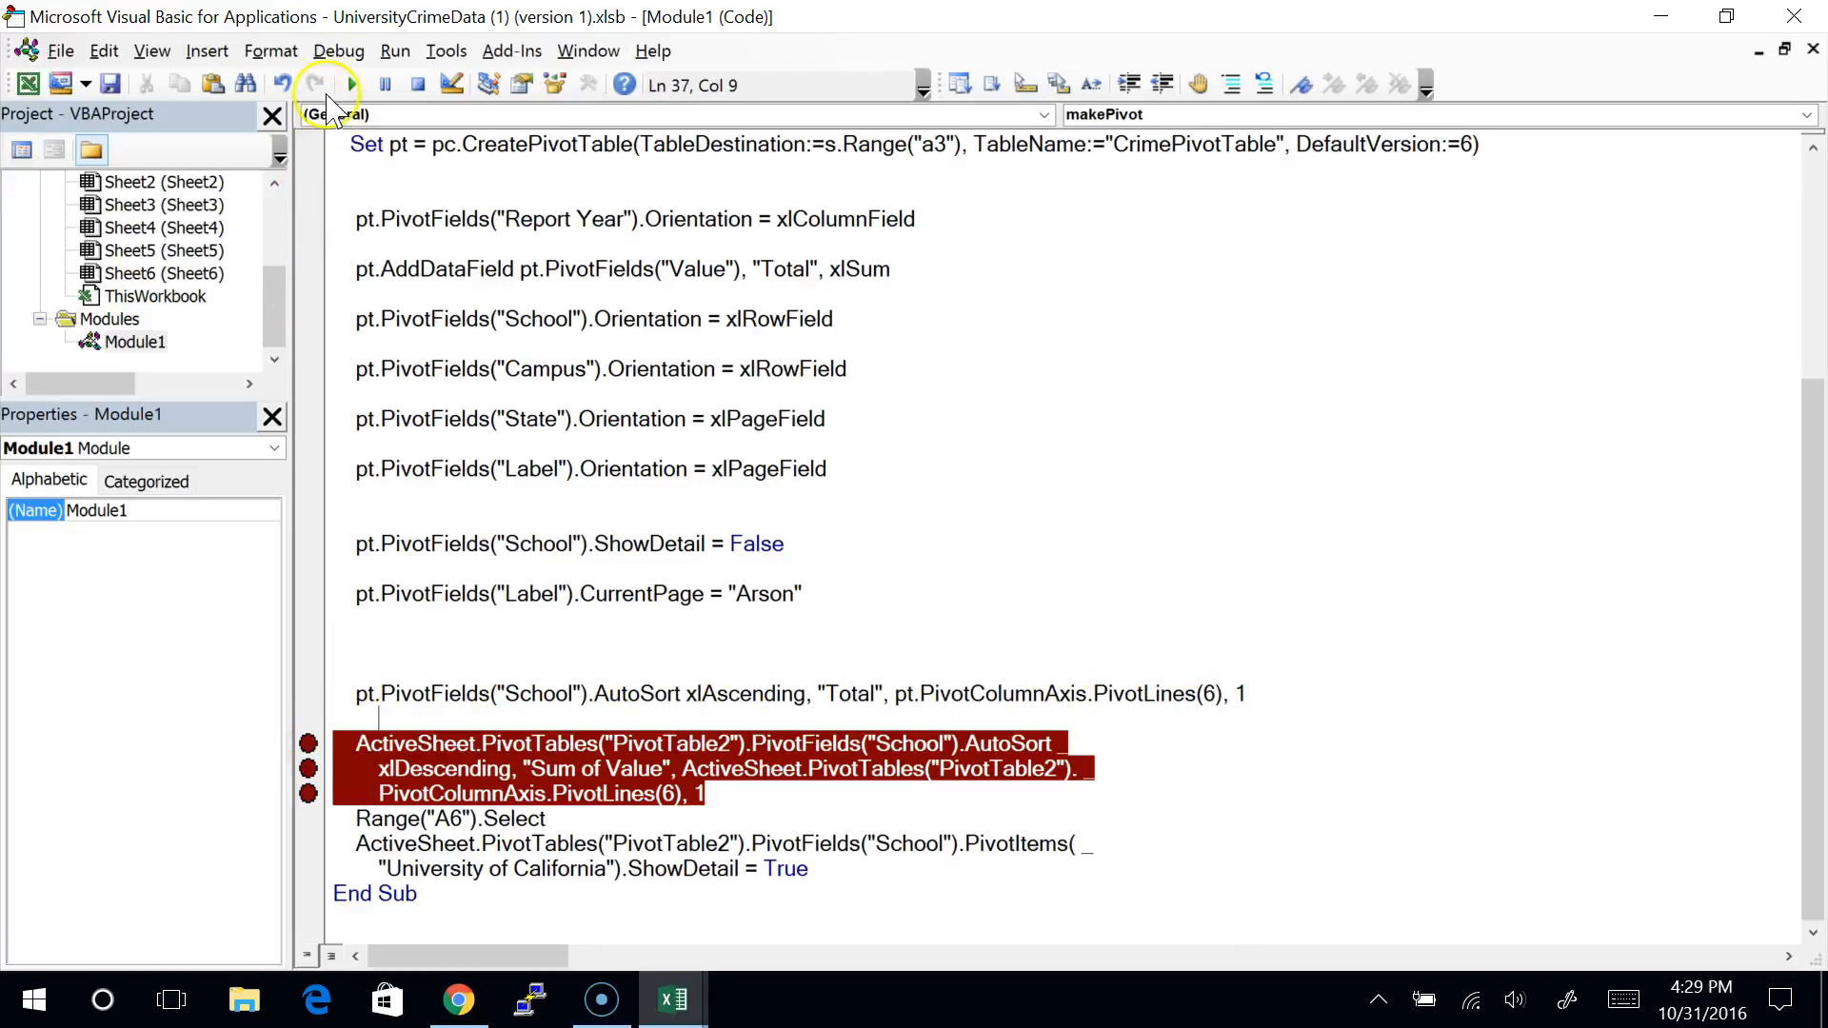
{"action": "left_click", "coordinate": [353, 90]}
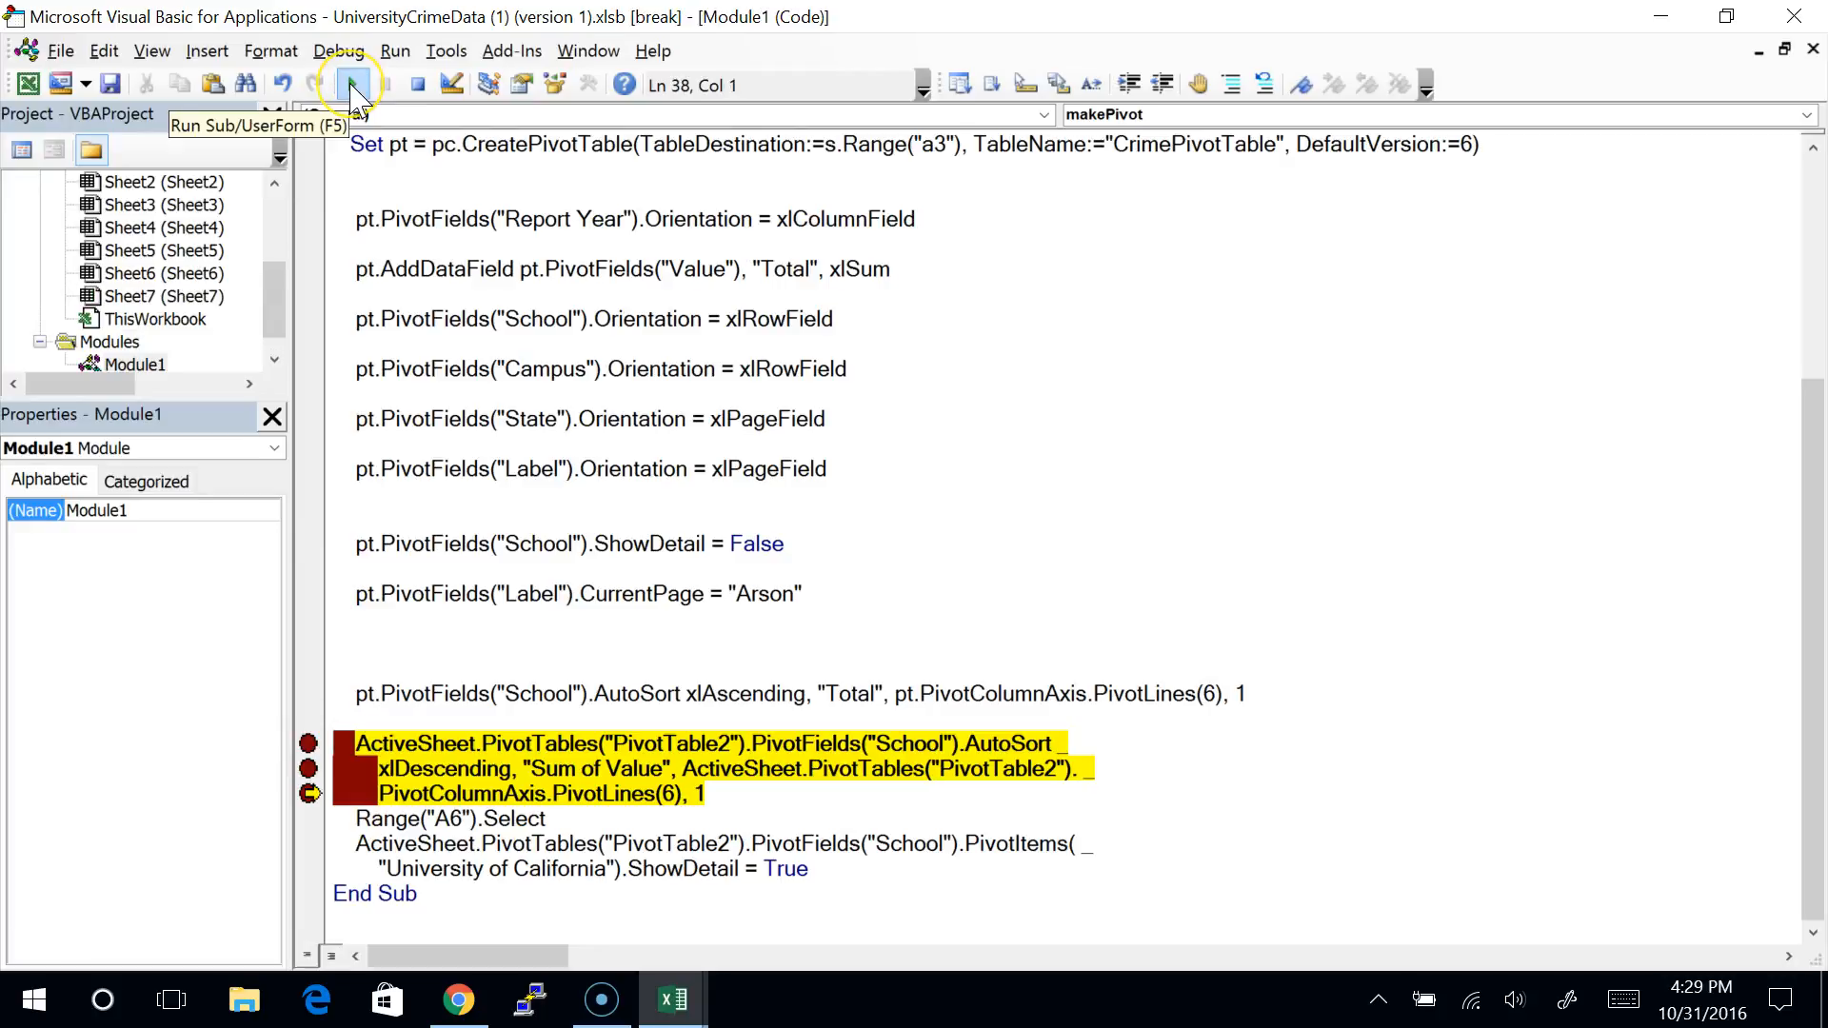
{"action": "key", "text": "alt+Tab"}
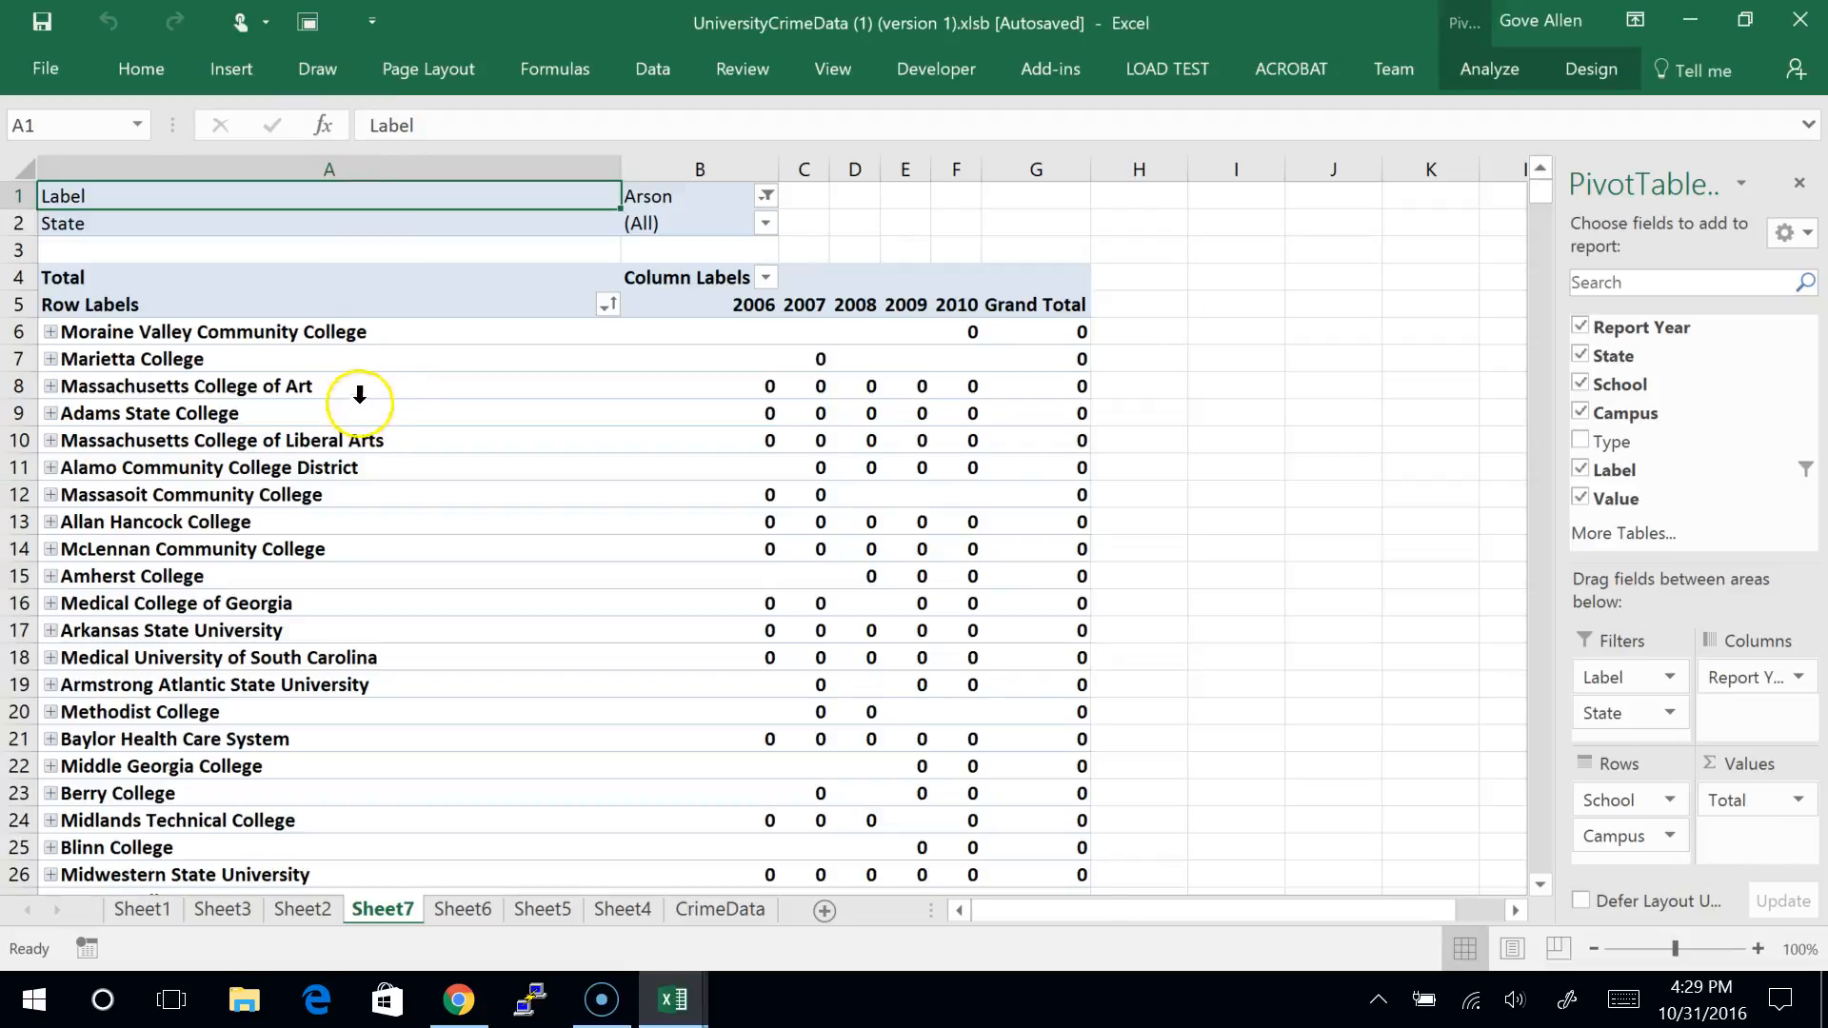
Step: Check the School sort order in the Grand Total column of the new pivot table, down to its last rows
{"action": "left_click", "coordinate": [1048, 371]}
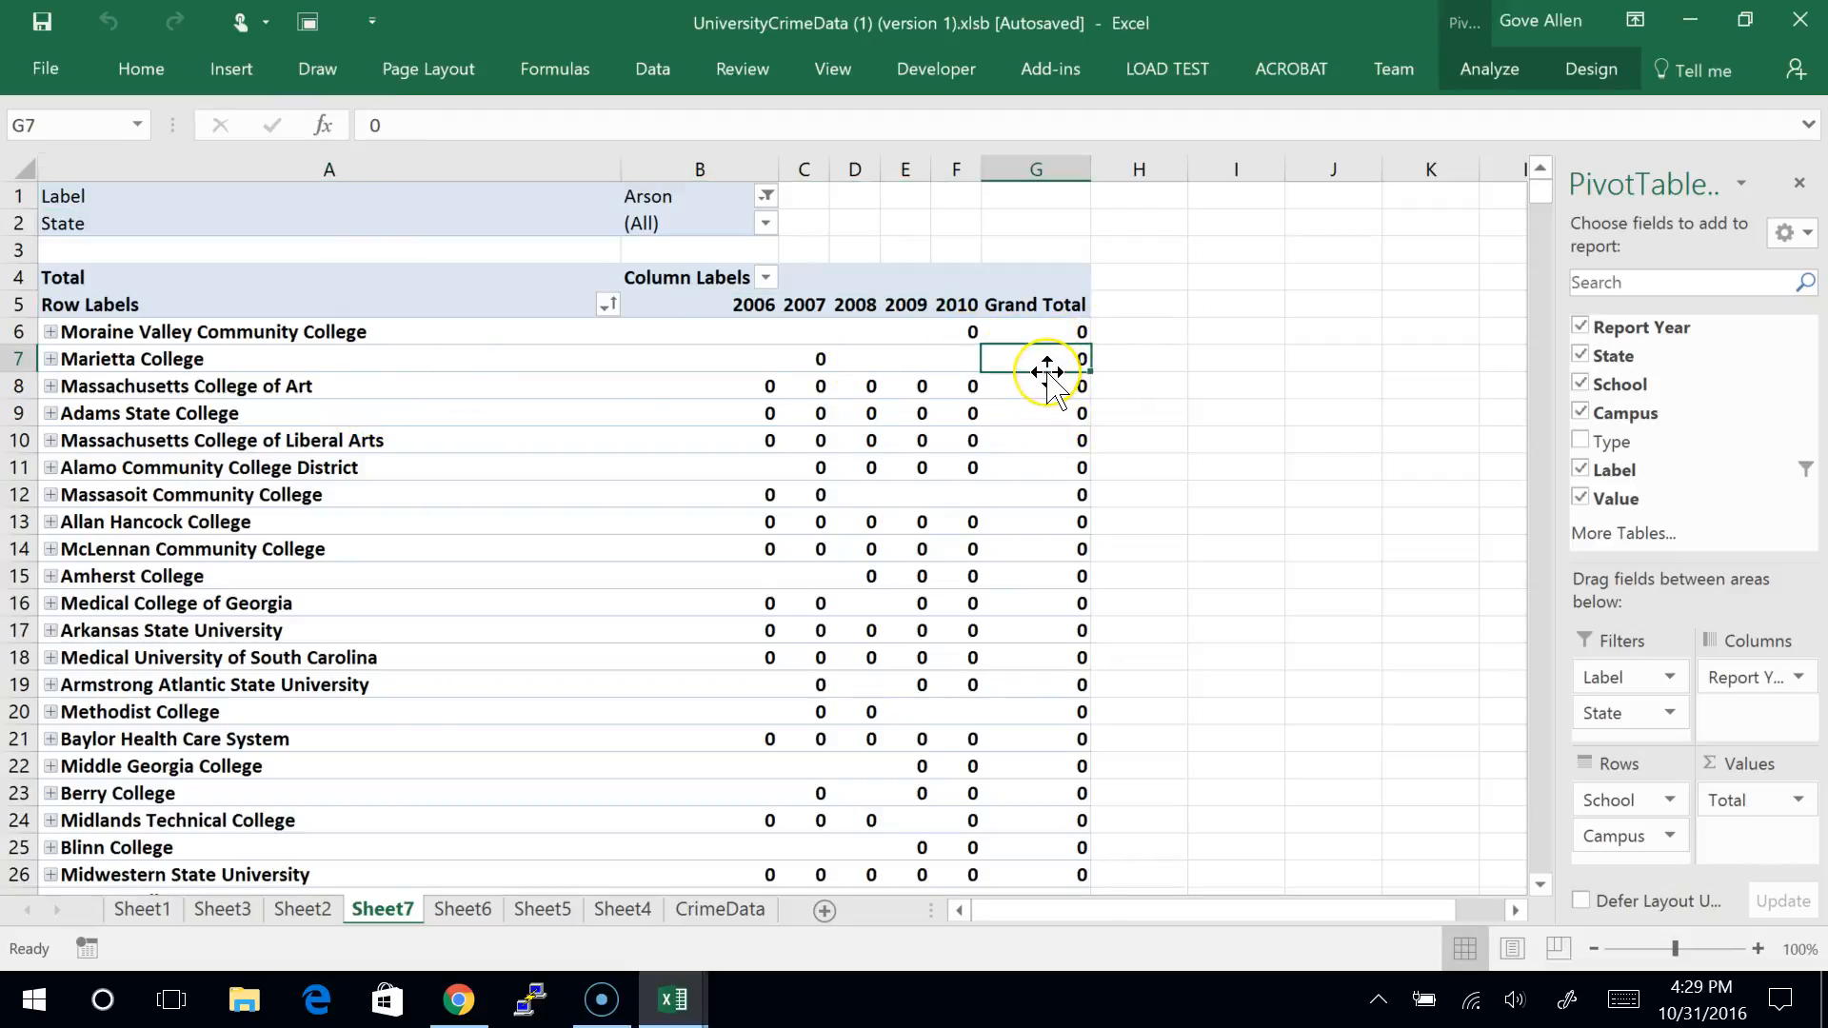
{"action": "double_click", "coordinate": [1047, 371]}
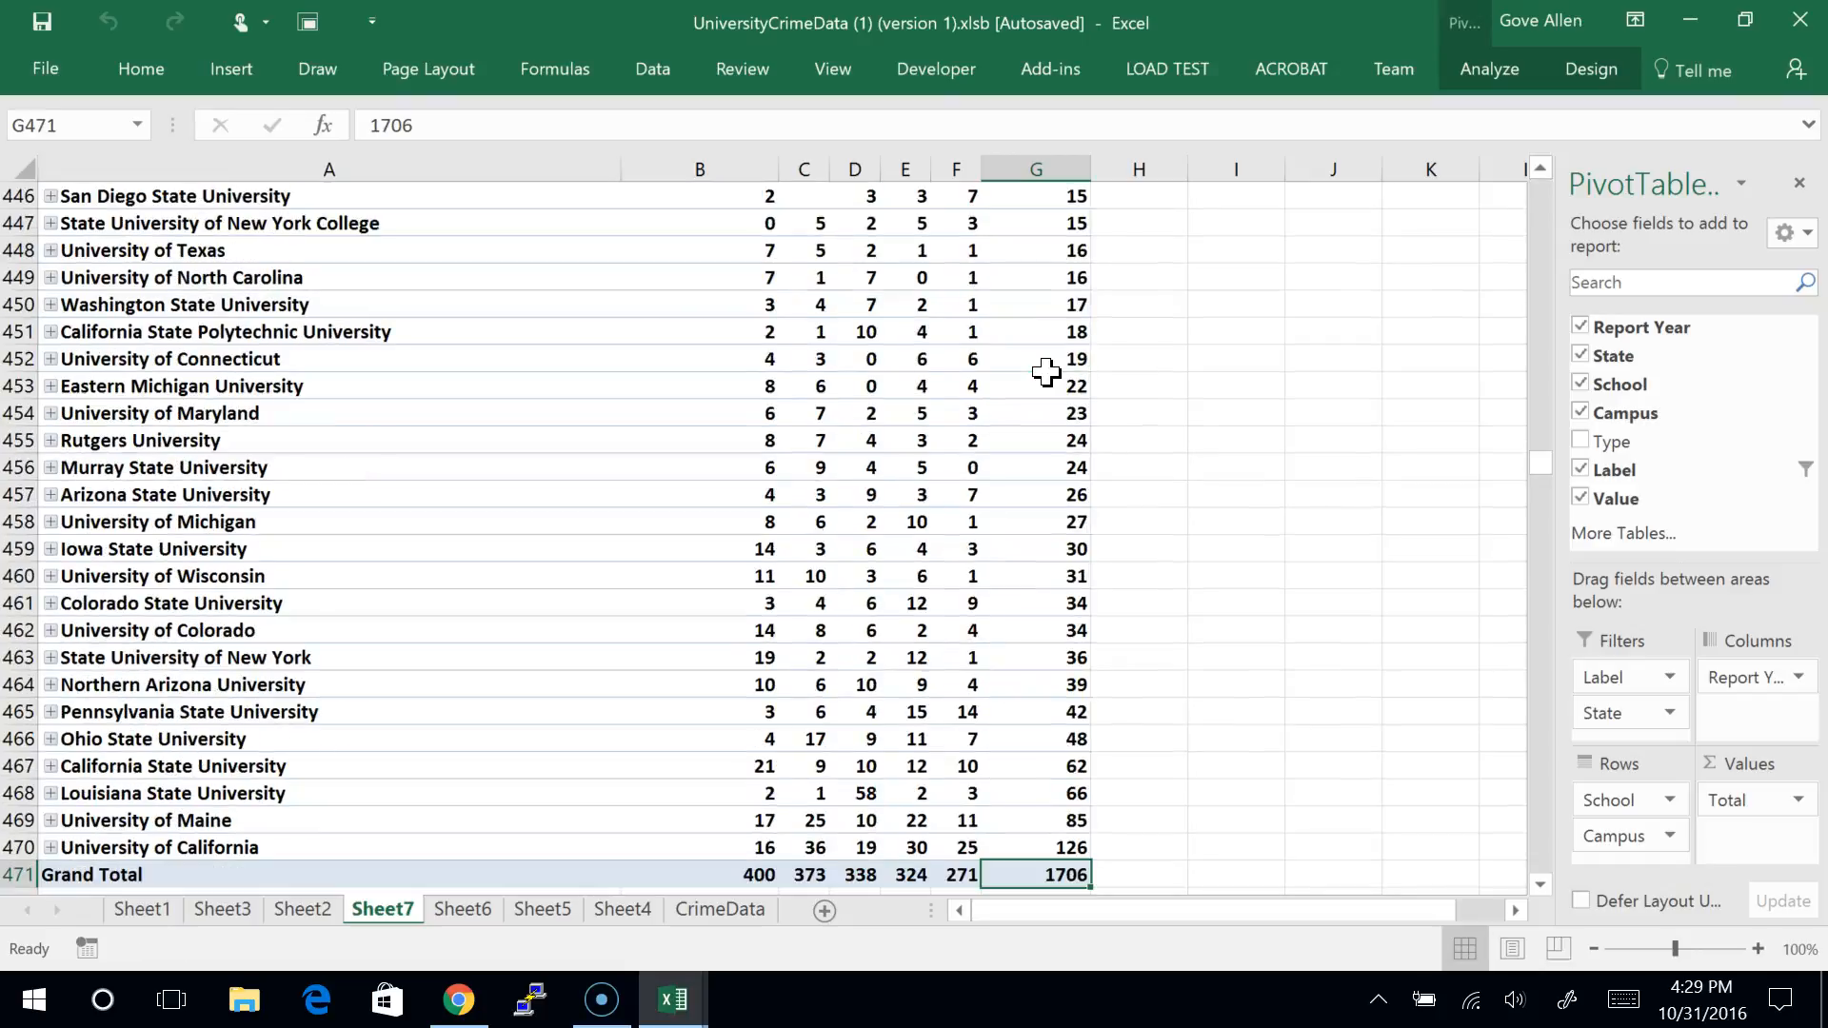
{"action": "key", "text": "Up"}
Step: Return to the Visual Basic editor and replace xlAscending in the single-line School AutoSort statement with xlDescending
{"action": "key", "text": "alt+F11"}
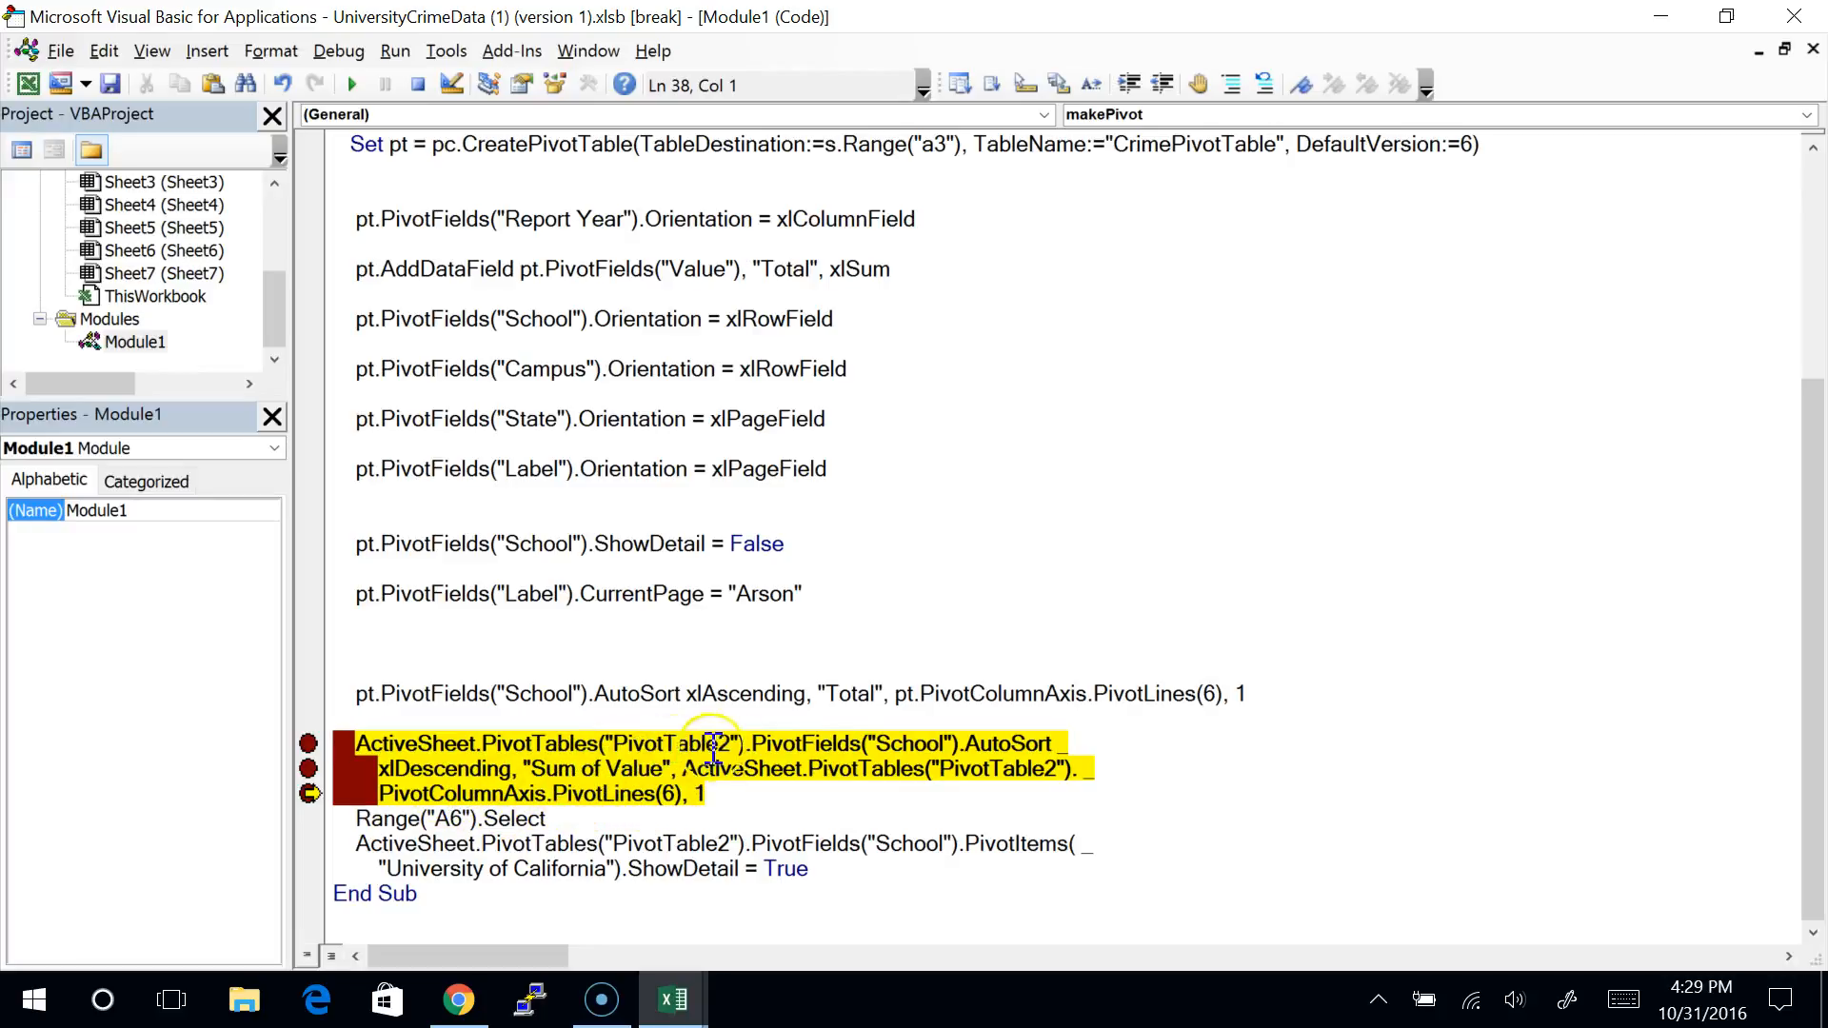
{"action": "double_click", "coordinate": [445, 769]}
{"action": "key", "text": "ctrl+c"}
{"action": "double_click", "coordinate": [738, 696]}
{"action": "key", "text": "ctrl+v"}
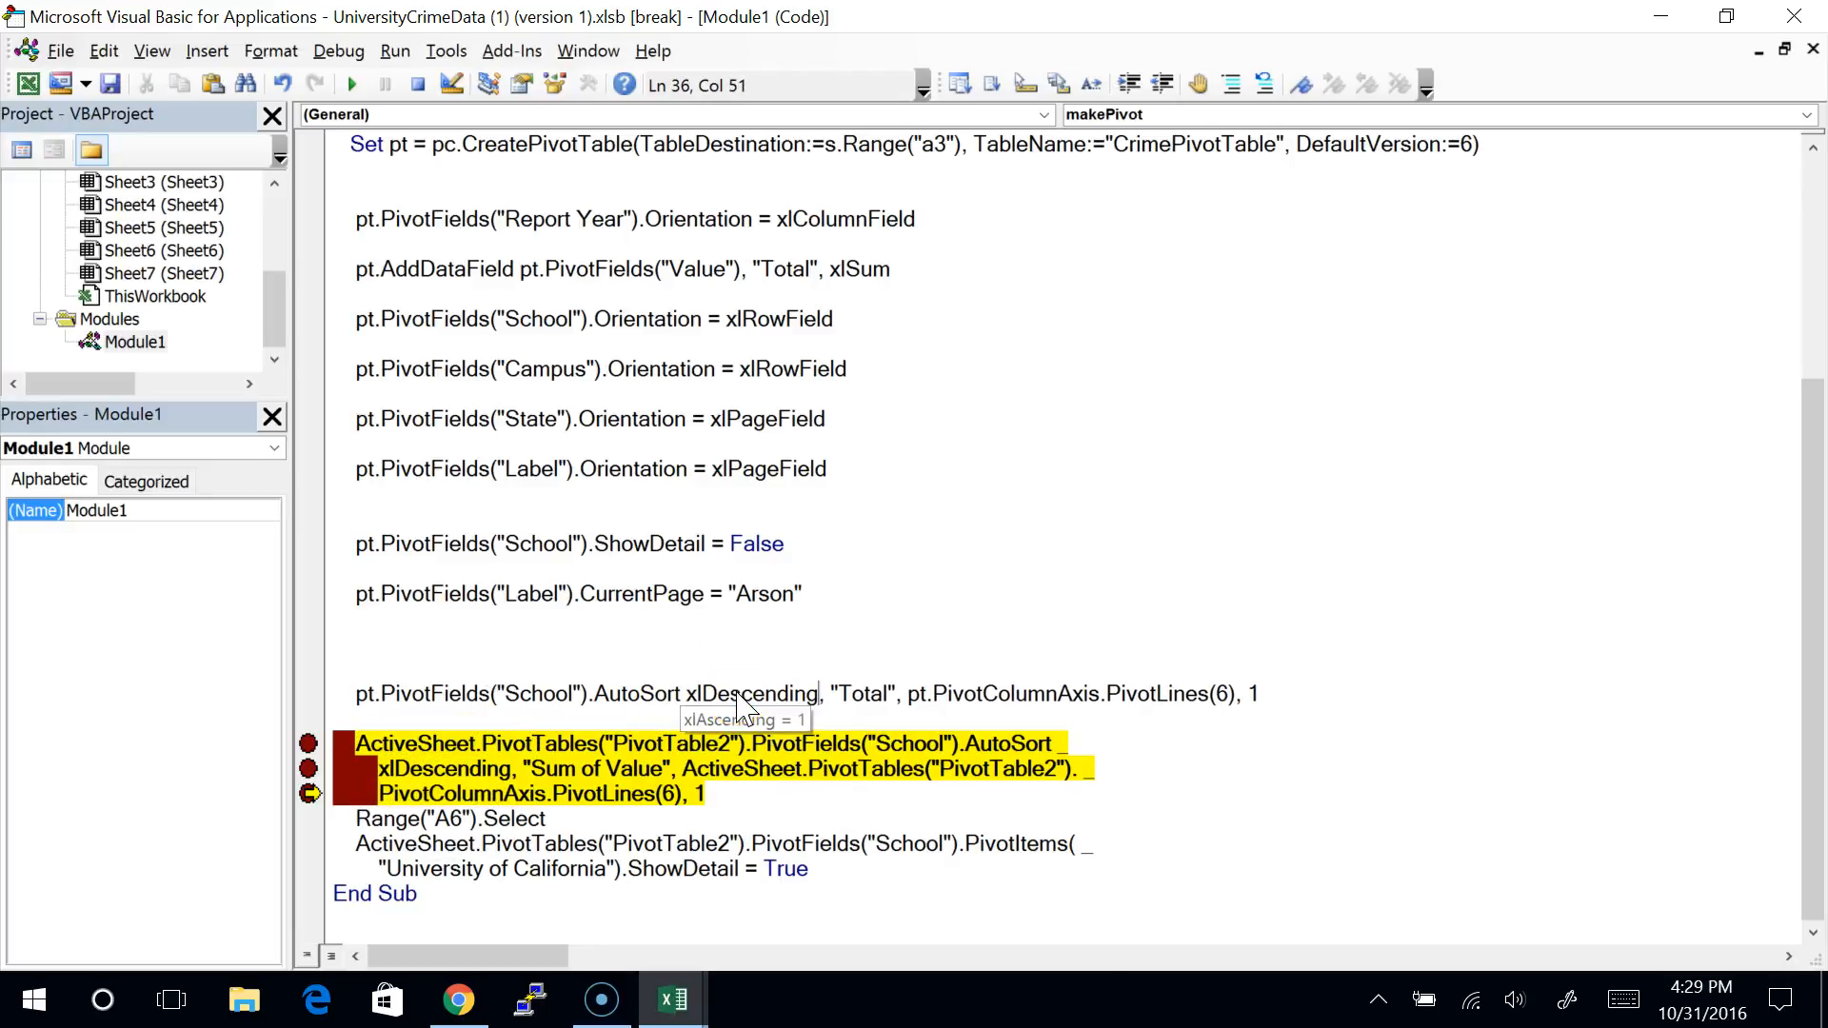
Step: Stop the paused macro and delete the recorded three-line descending AutoSort statement, keeping a blank line above Range("A6").Select
{"action": "left_click", "coordinate": [873, 726]}
{"action": "left_click", "coordinate": [417, 85]}
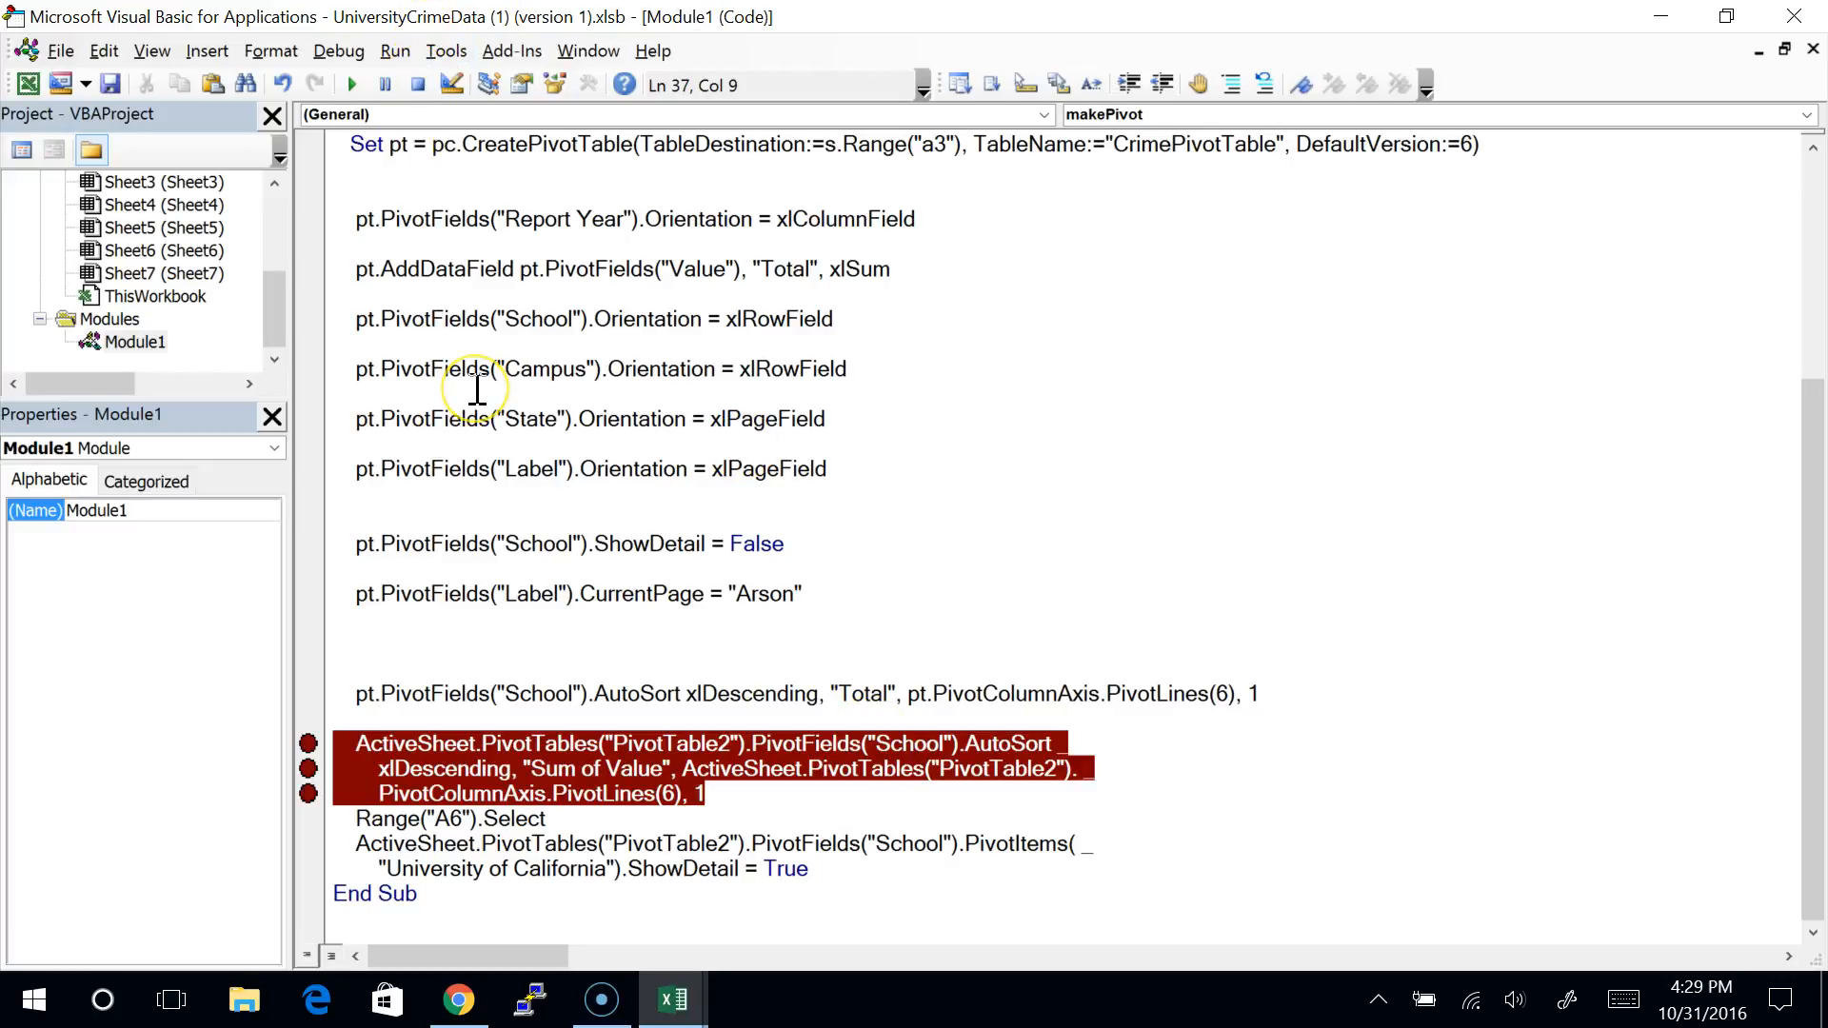
{"action": "key", "text": "shift+Down"}
{"action": "key", "text": "shift+Down"}
{"action": "key", "text": "shift+Down"}
{"action": "key", "text": "shift+Down"}
{"action": "key", "text": "Delete"}
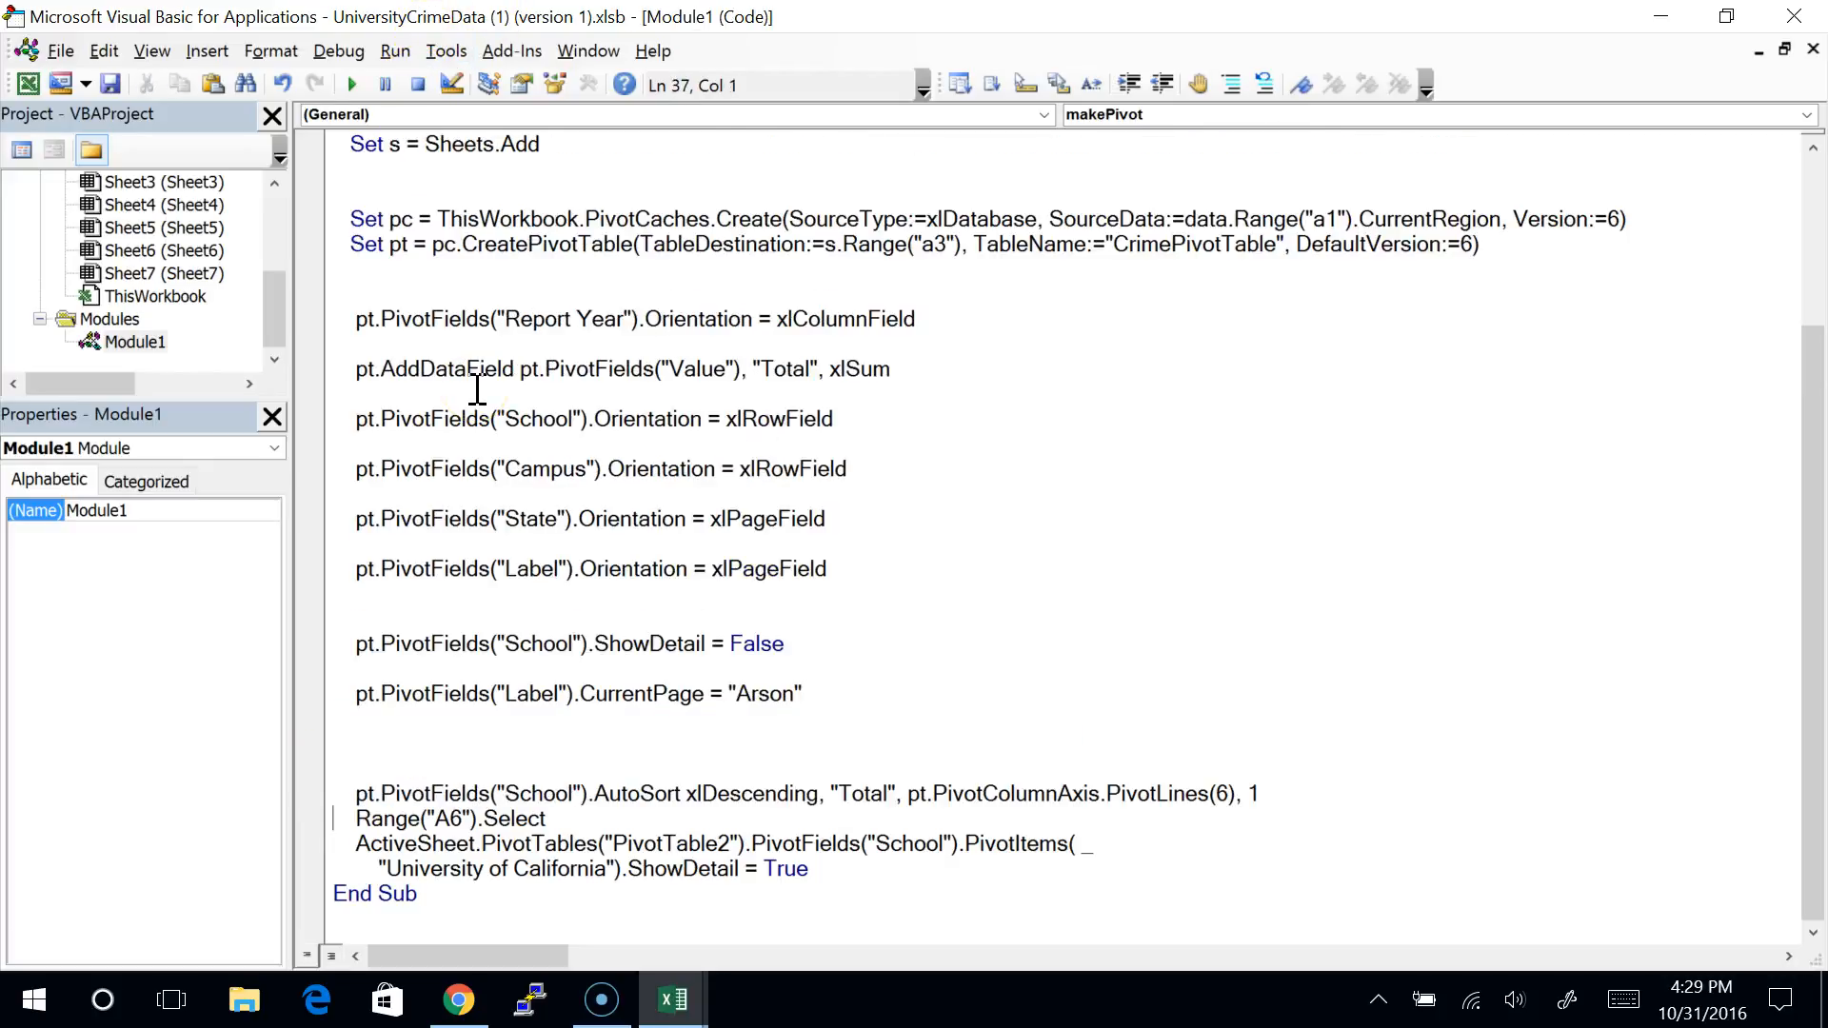
{"action": "key", "text": "Return"}
Step: Open the online help for the AutoSort method, review its syntax, parameters and example, and return to the makePivot code
{"action": "left_click", "coordinate": [724, 652]}
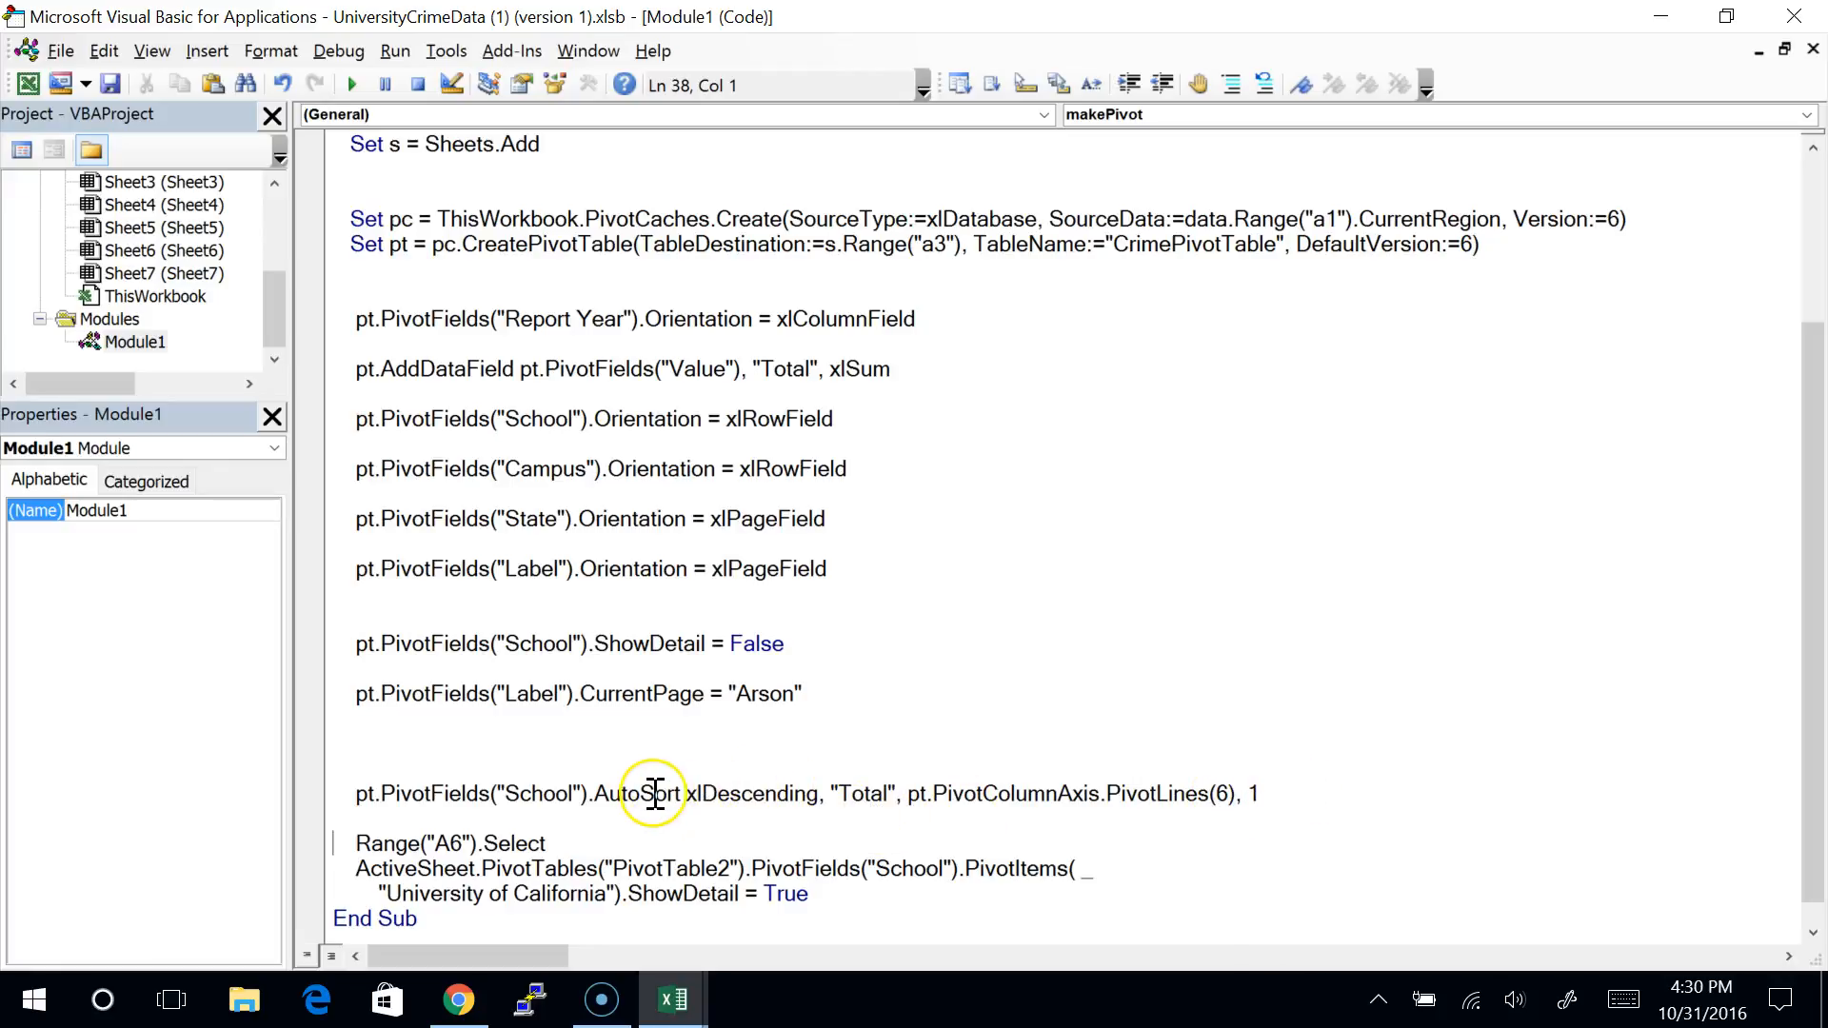
{"action": "key", "text": "F1"}
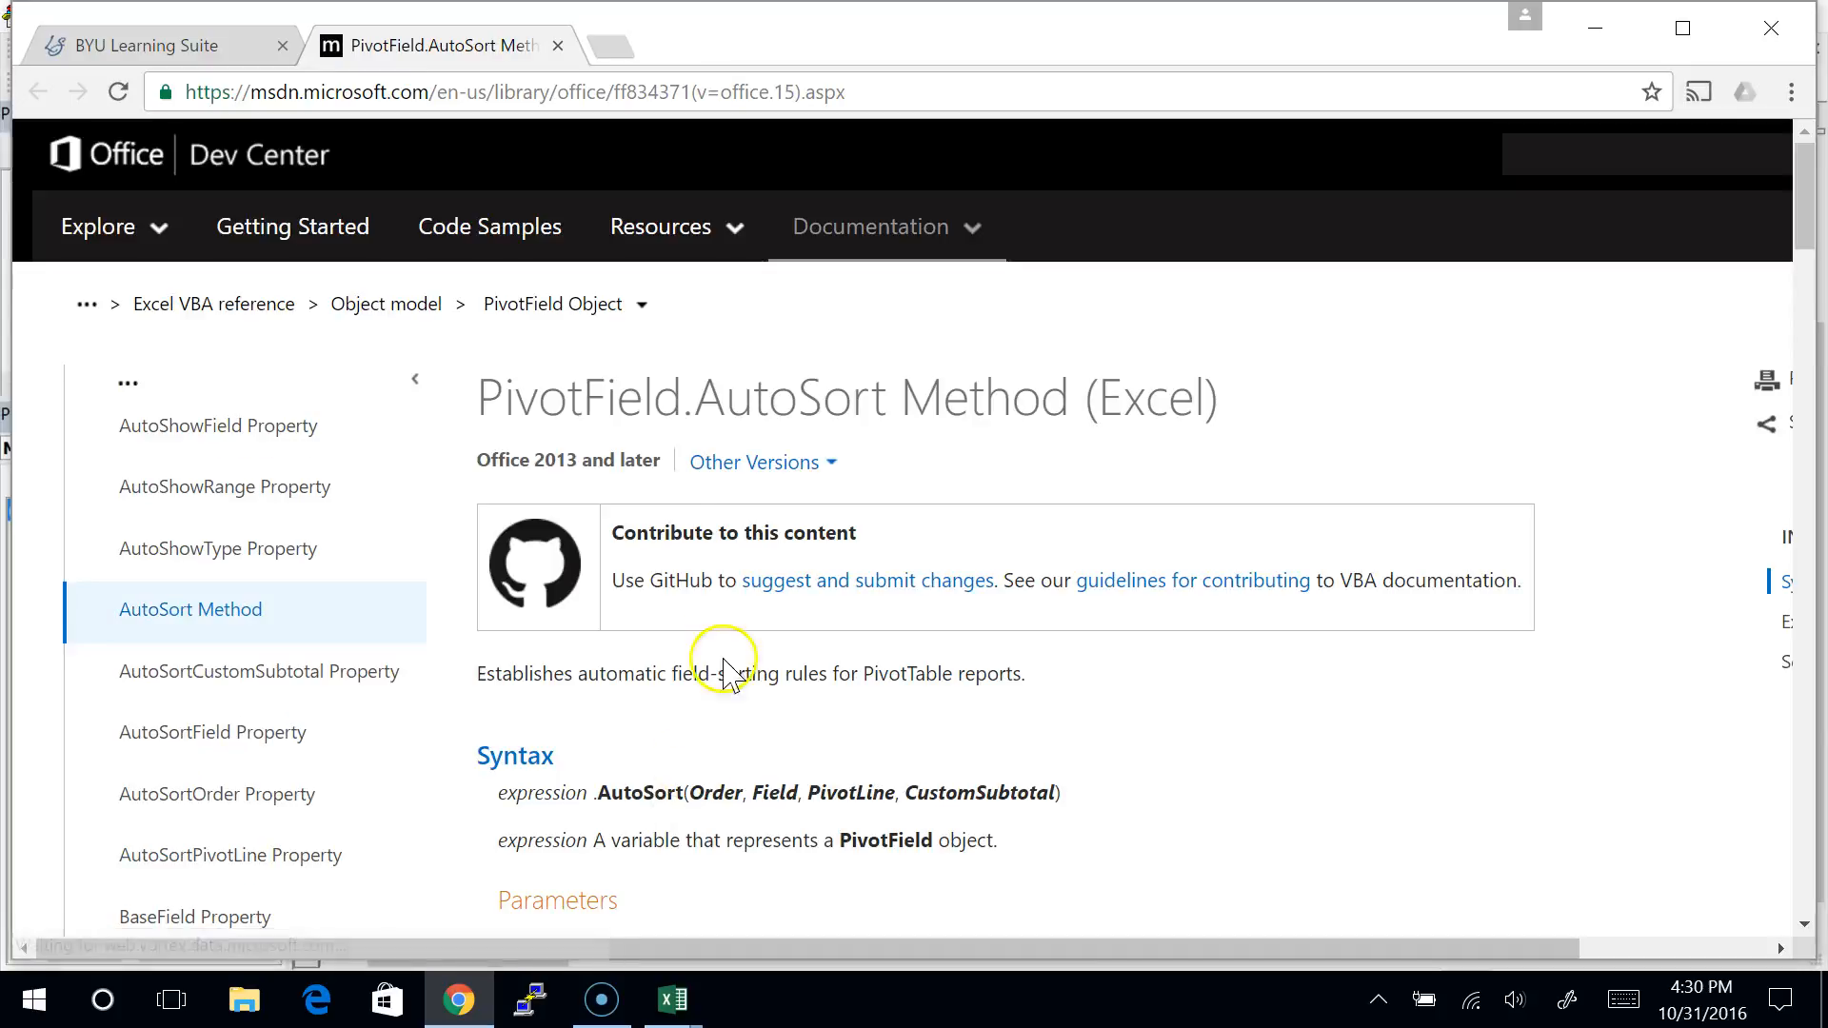
{"action": "scroll", "coordinate": [752, 476], "scroll_direction": "down", "scroll_amount": 4}
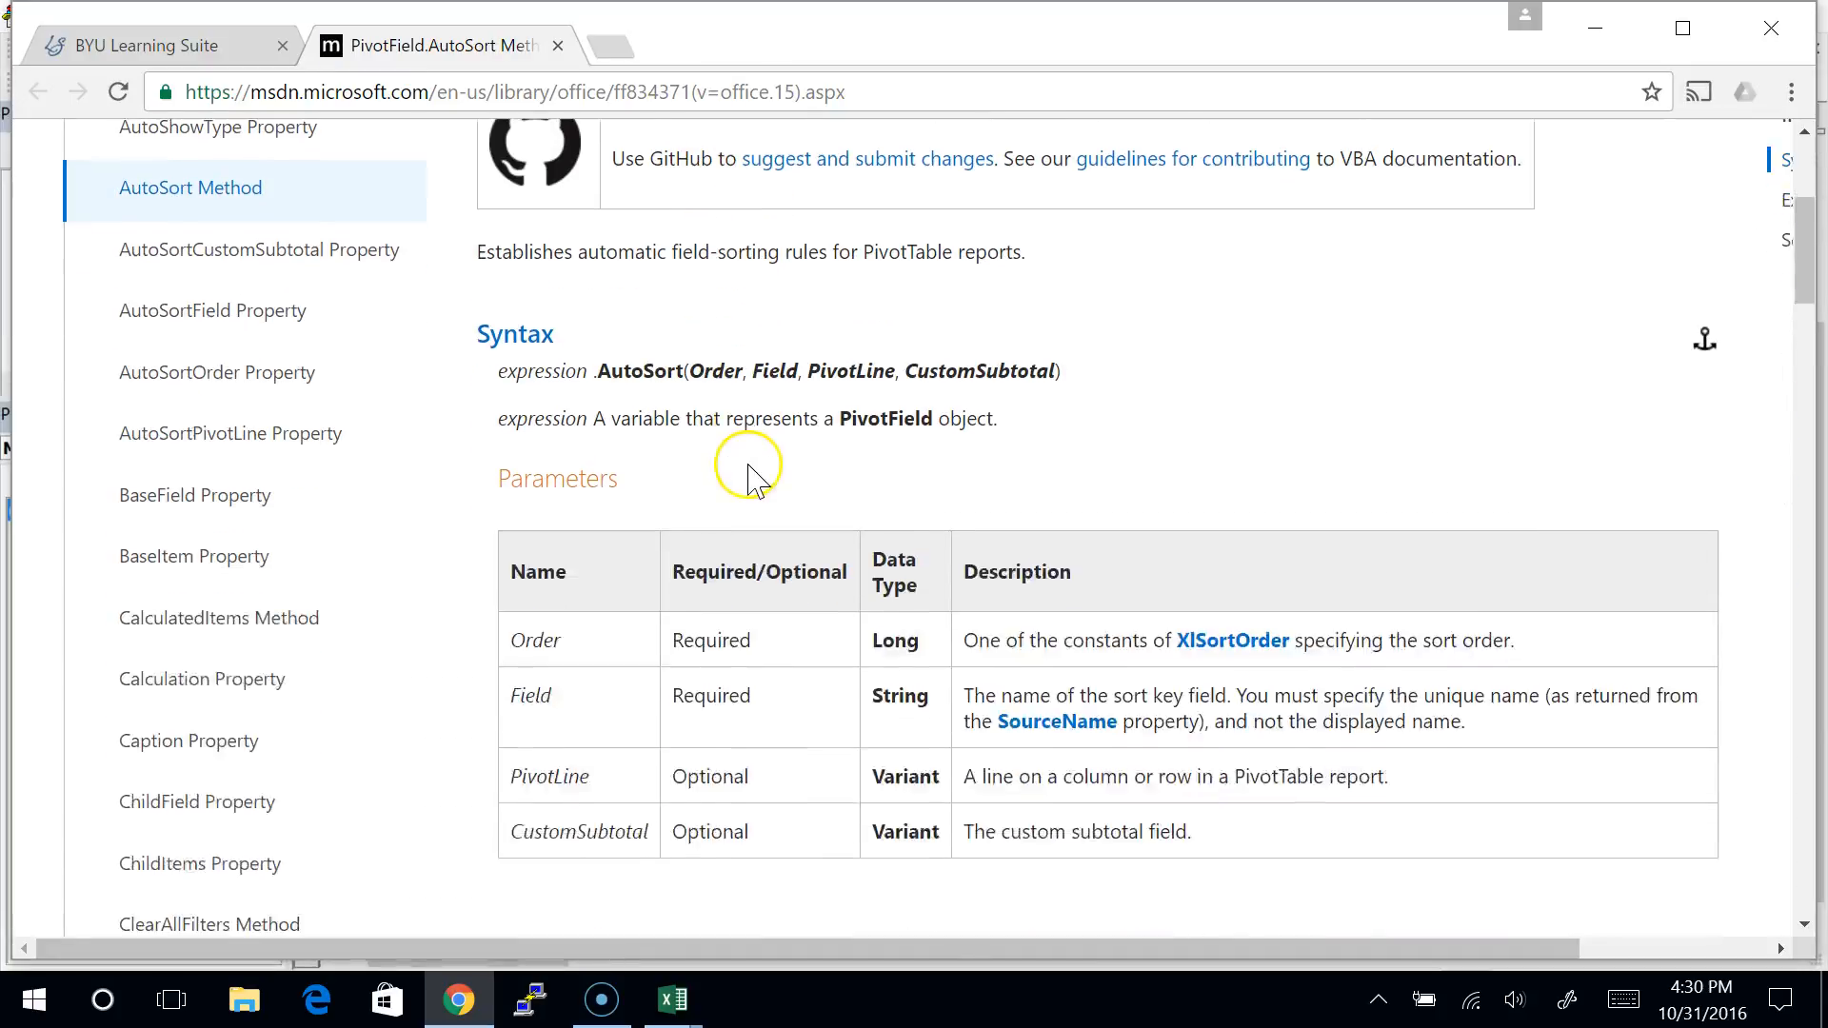
{"action": "scroll", "coordinate": [752, 476], "scroll_direction": "down", "scroll_amount": 1}
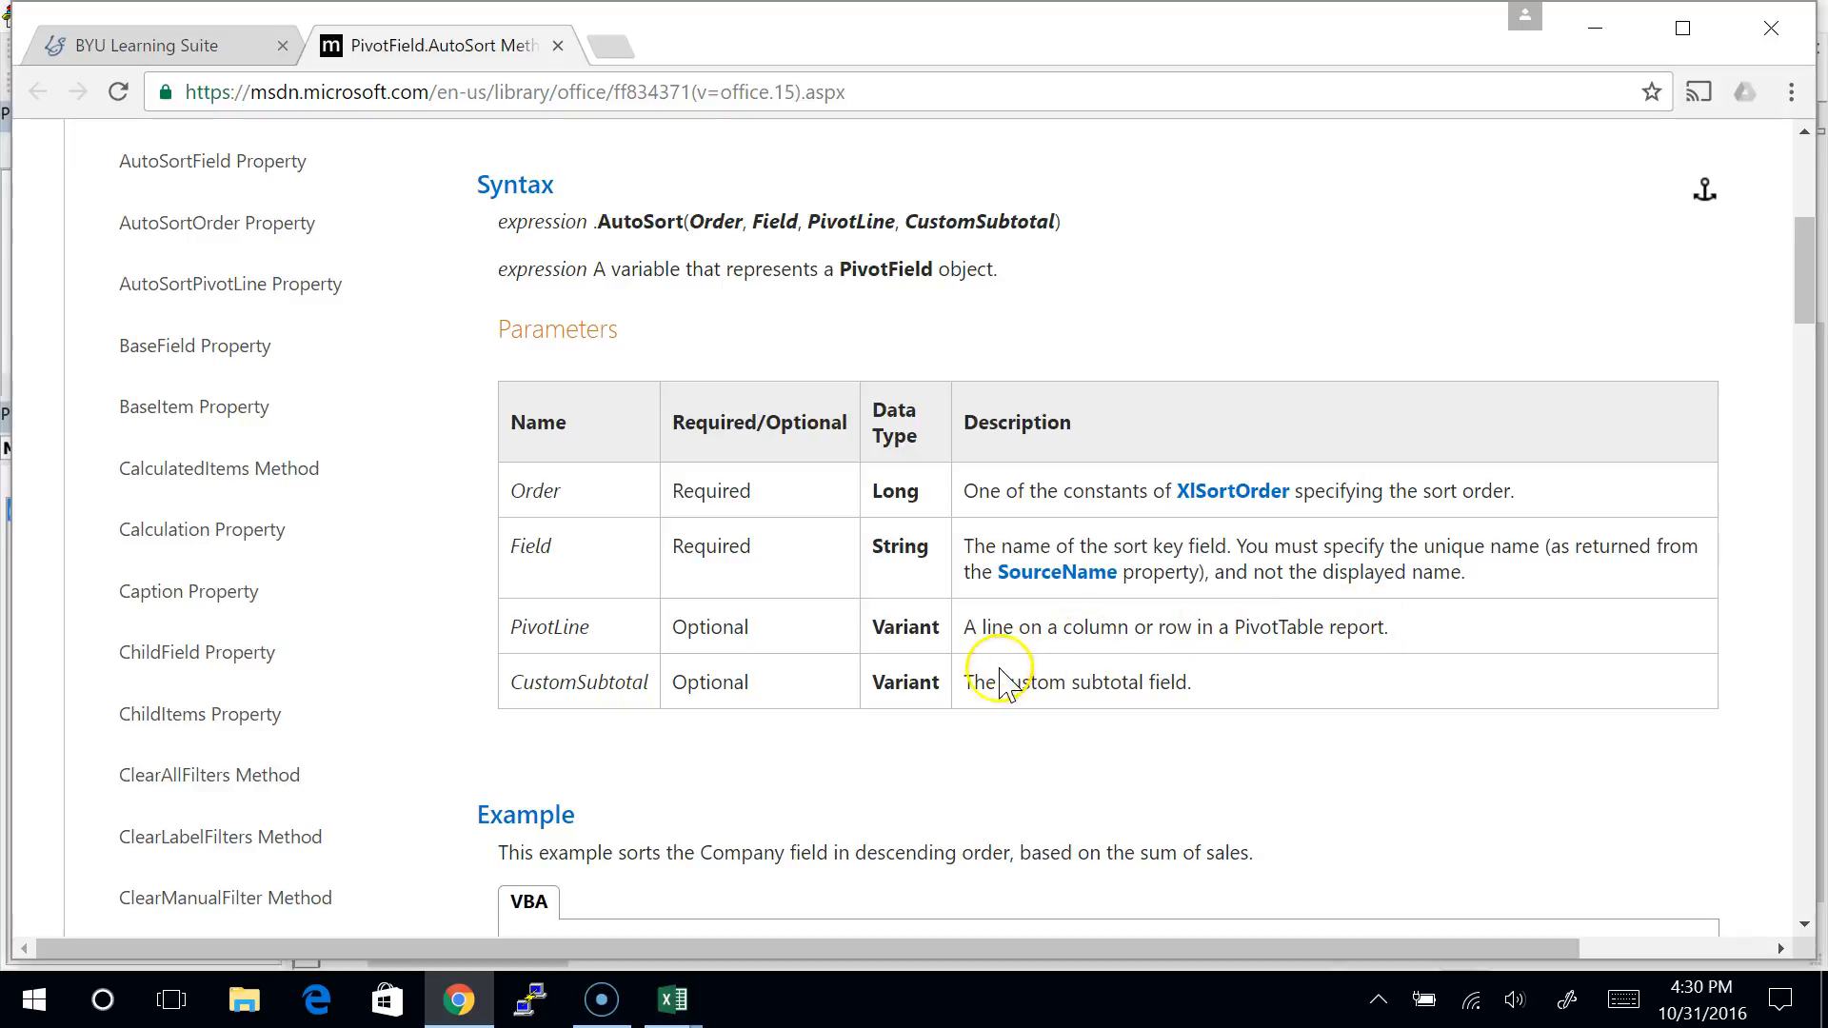
{"action": "scroll", "coordinate": [980, 690], "scroll_direction": "down", "scroll_amount": 3}
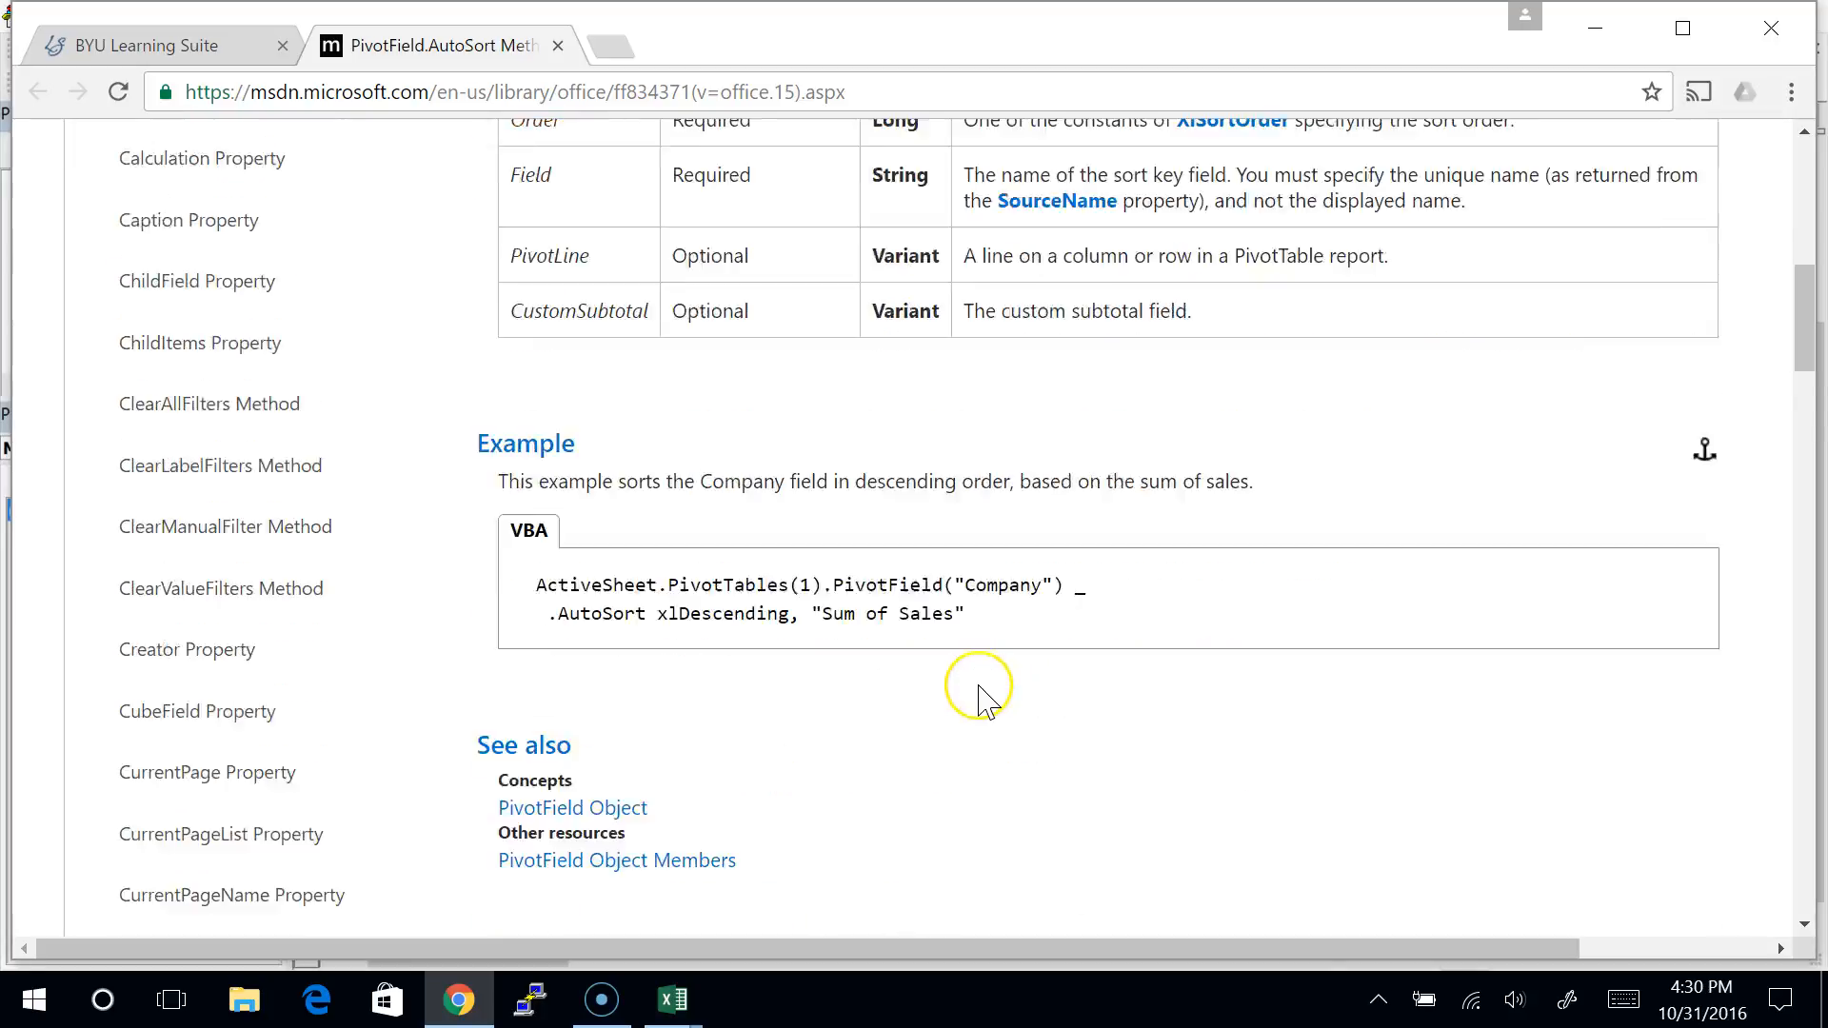
{"action": "scroll", "coordinate": [981, 690], "scroll_direction": "down", "scroll_amount": 3}
{"action": "scroll", "coordinate": [978, 686], "scroll_direction": "up", "scroll_amount": 6}
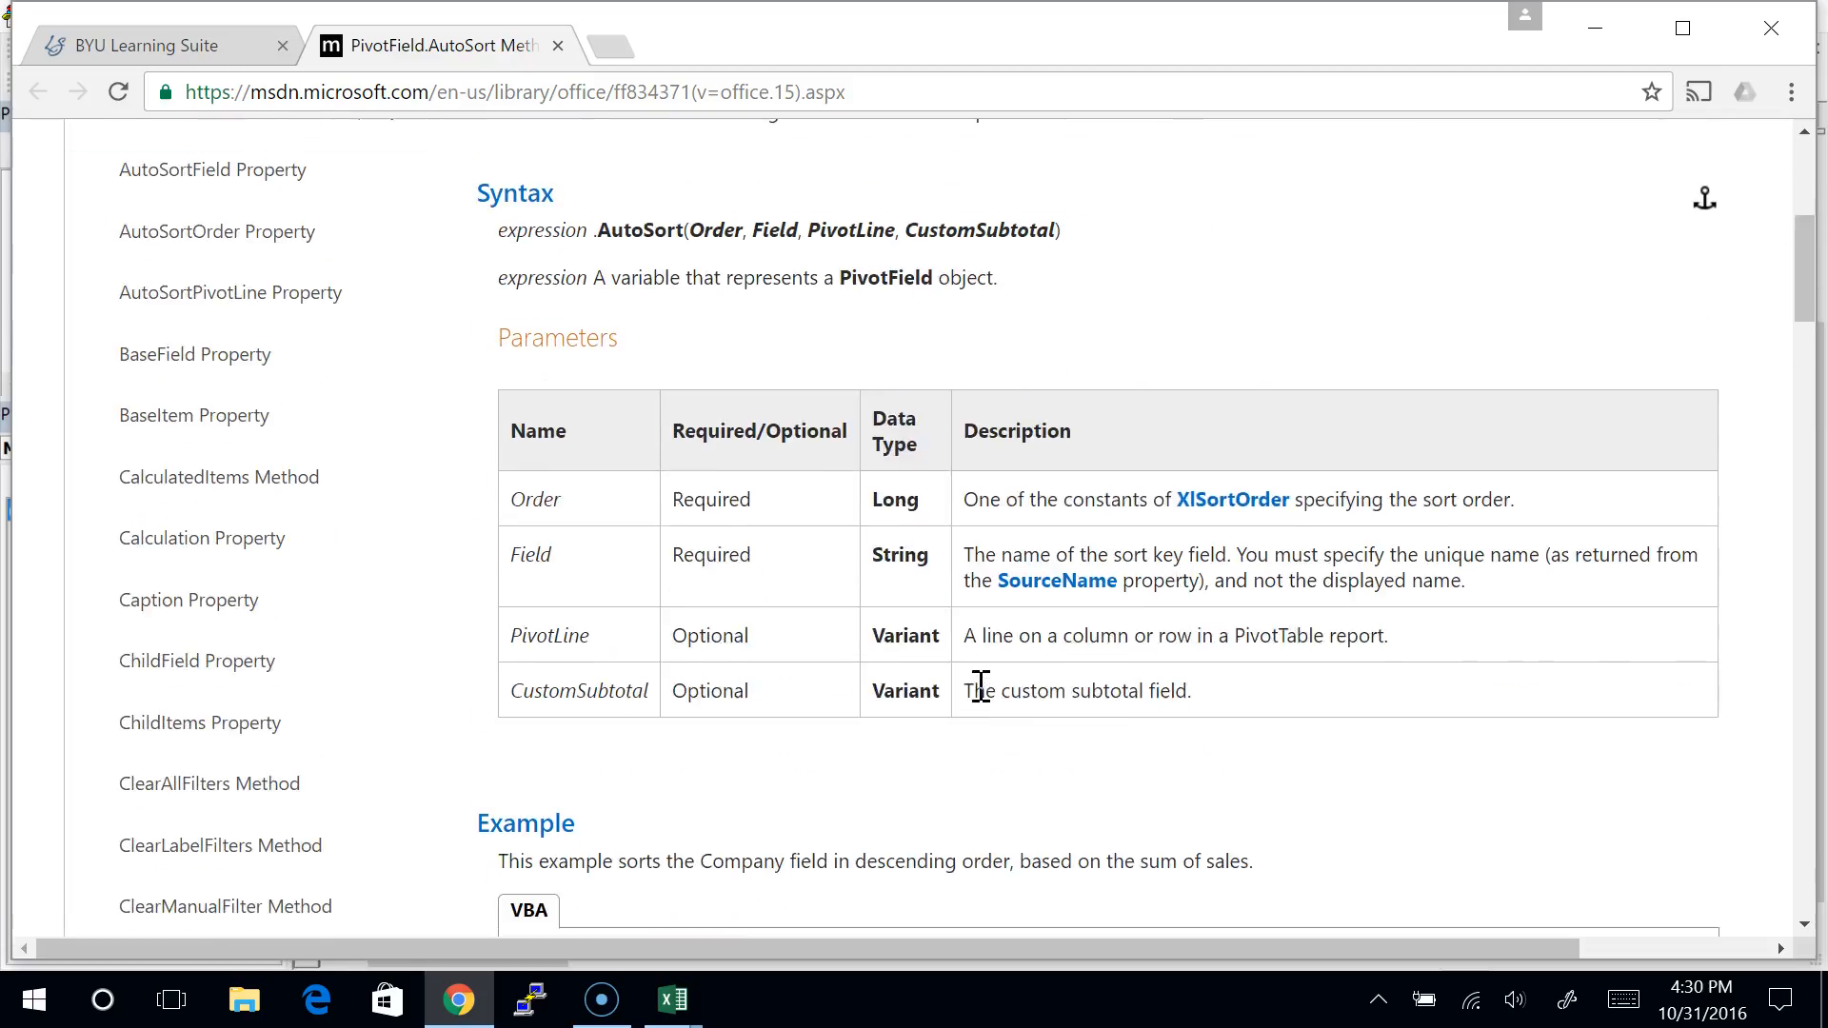
{"action": "scroll", "coordinate": [980, 683], "scroll_direction": "up", "scroll_amount": 4}
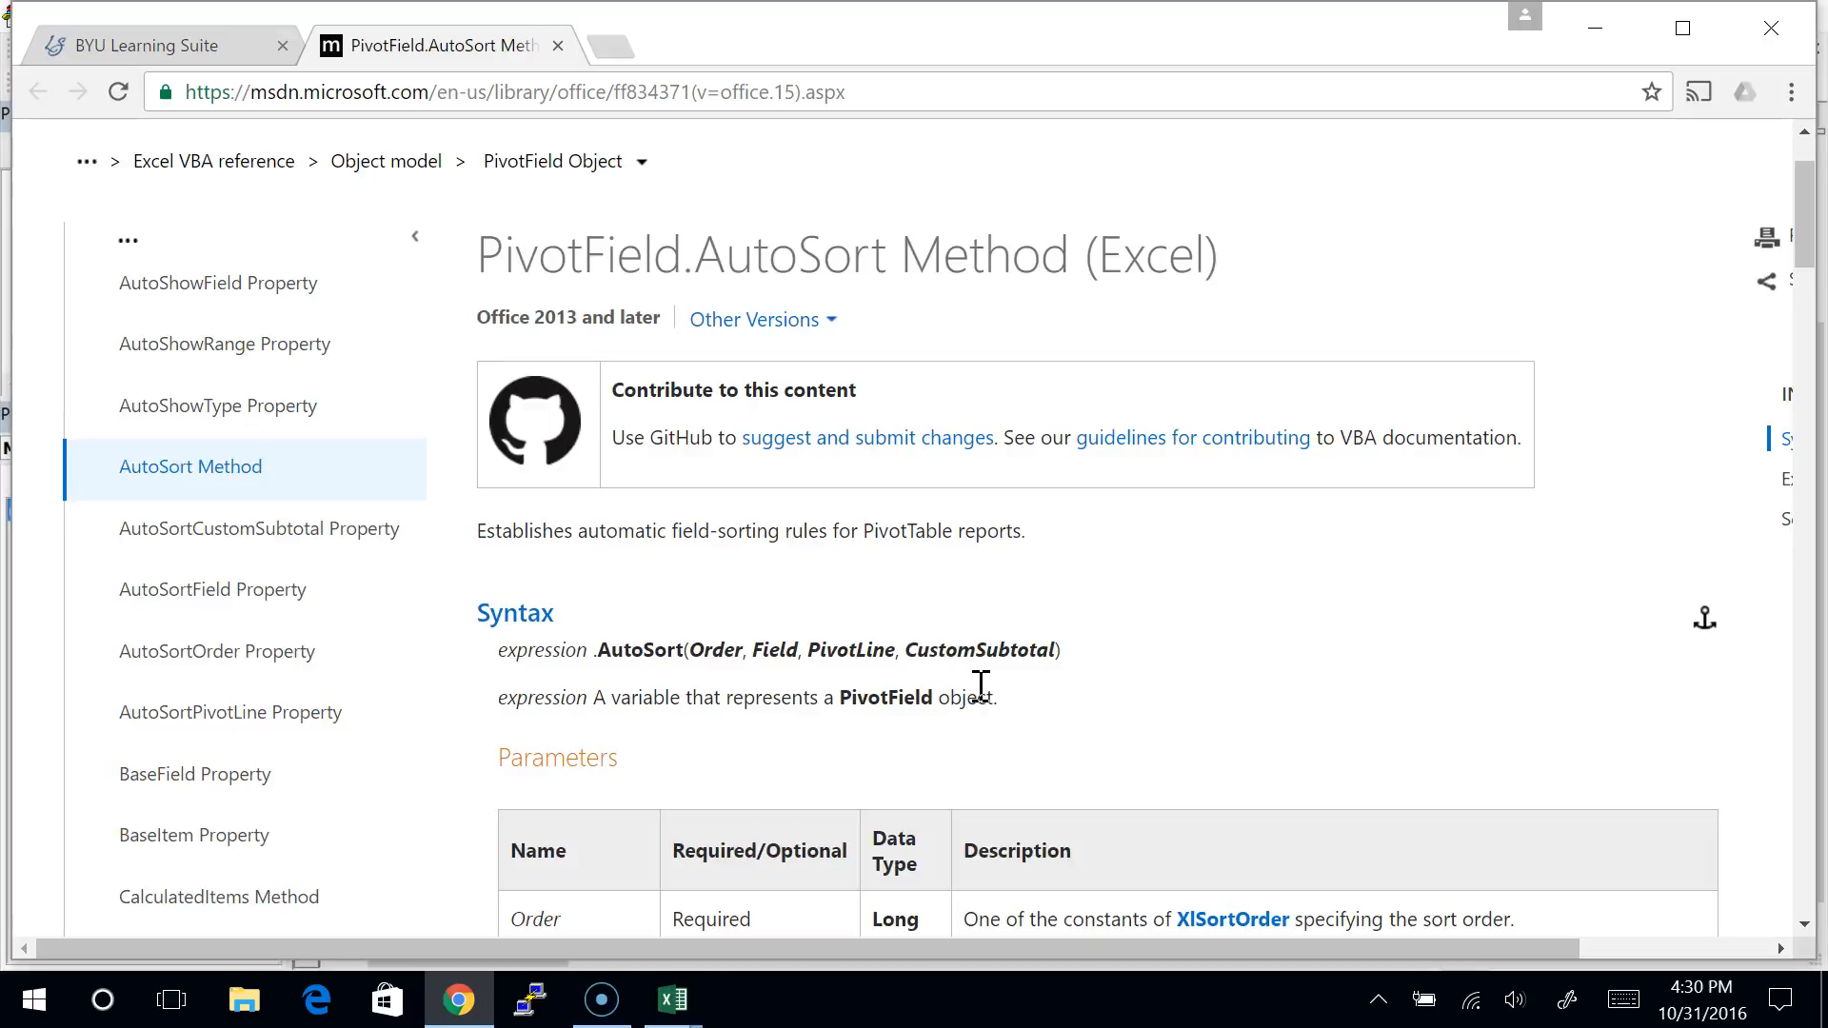
{"action": "key", "text": "alt+Tab"}
{"action": "left_click", "coordinate": [898, 698]}
{"action": "scroll", "coordinate": [897, 702], "scroll_direction": "down", "scroll_amount": 1}
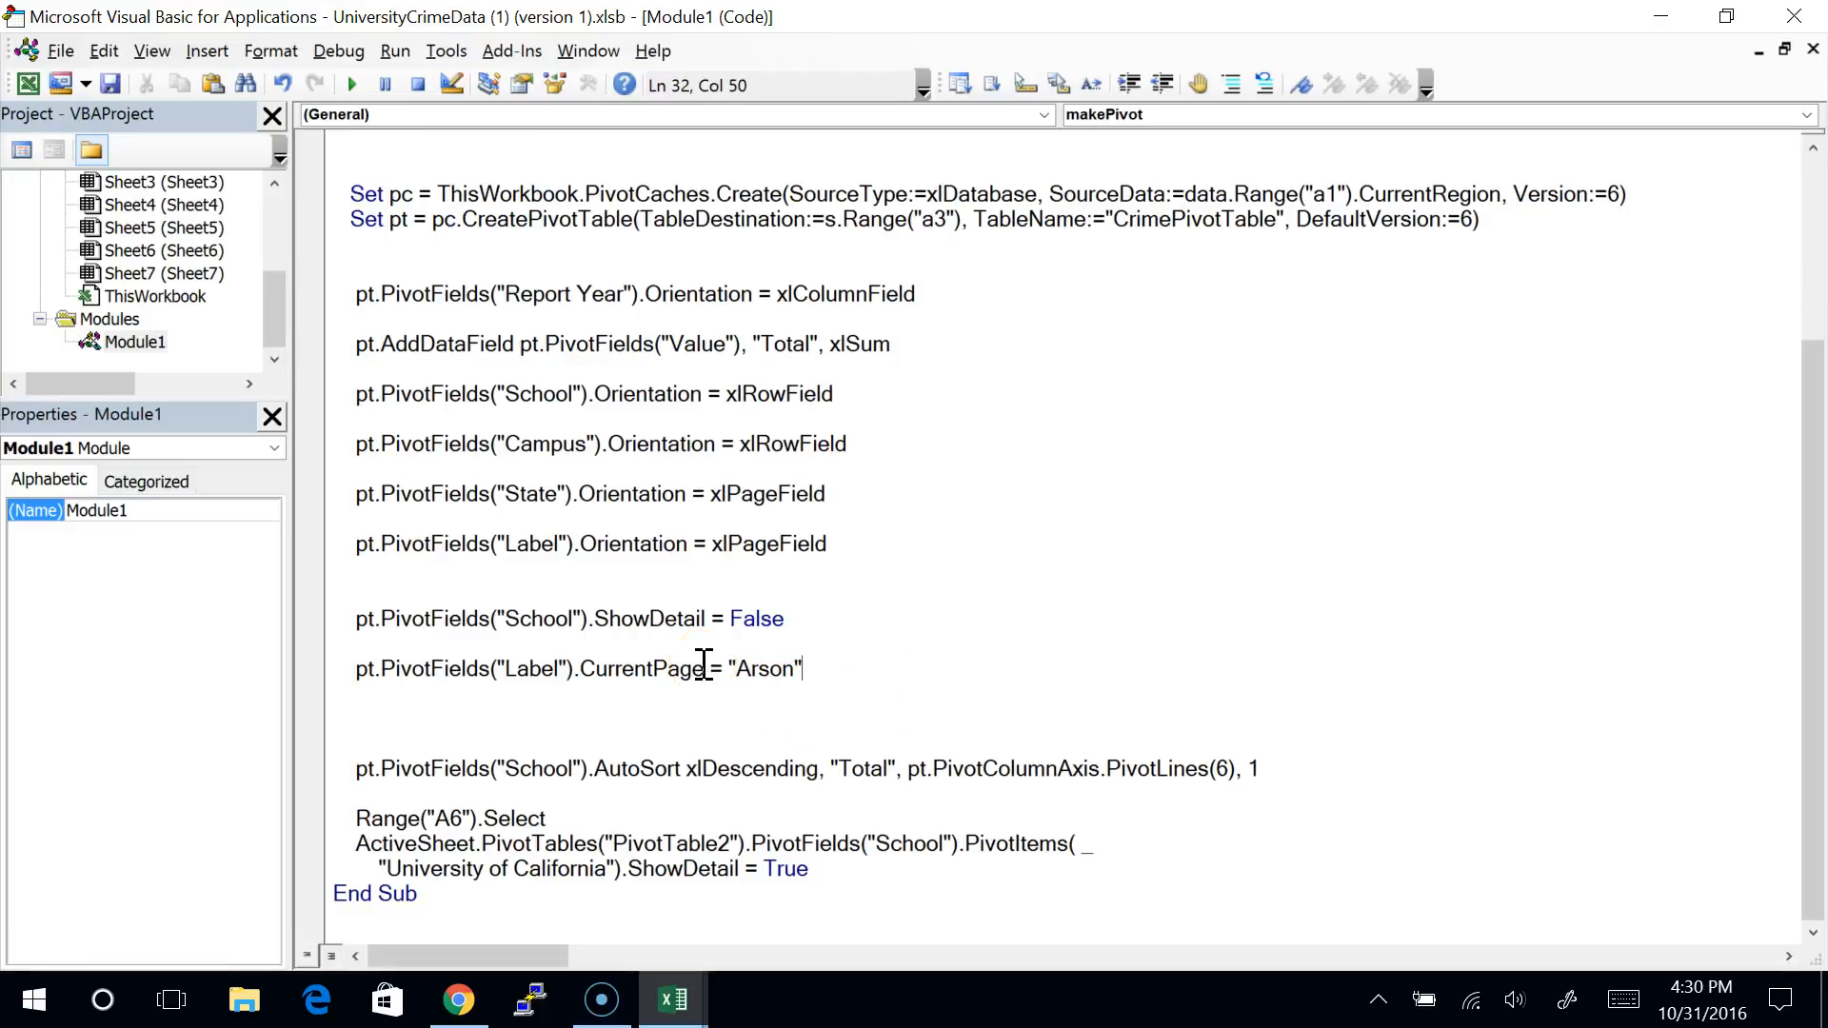
Step: Switch to the Excel workbook and examine the Washington State University row across the year columns of the pivot table
{"action": "key", "text": "alt+Tab"}
{"action": "key", "text": "alt+Tab"}
{"action": "key", "text": "Tab"}
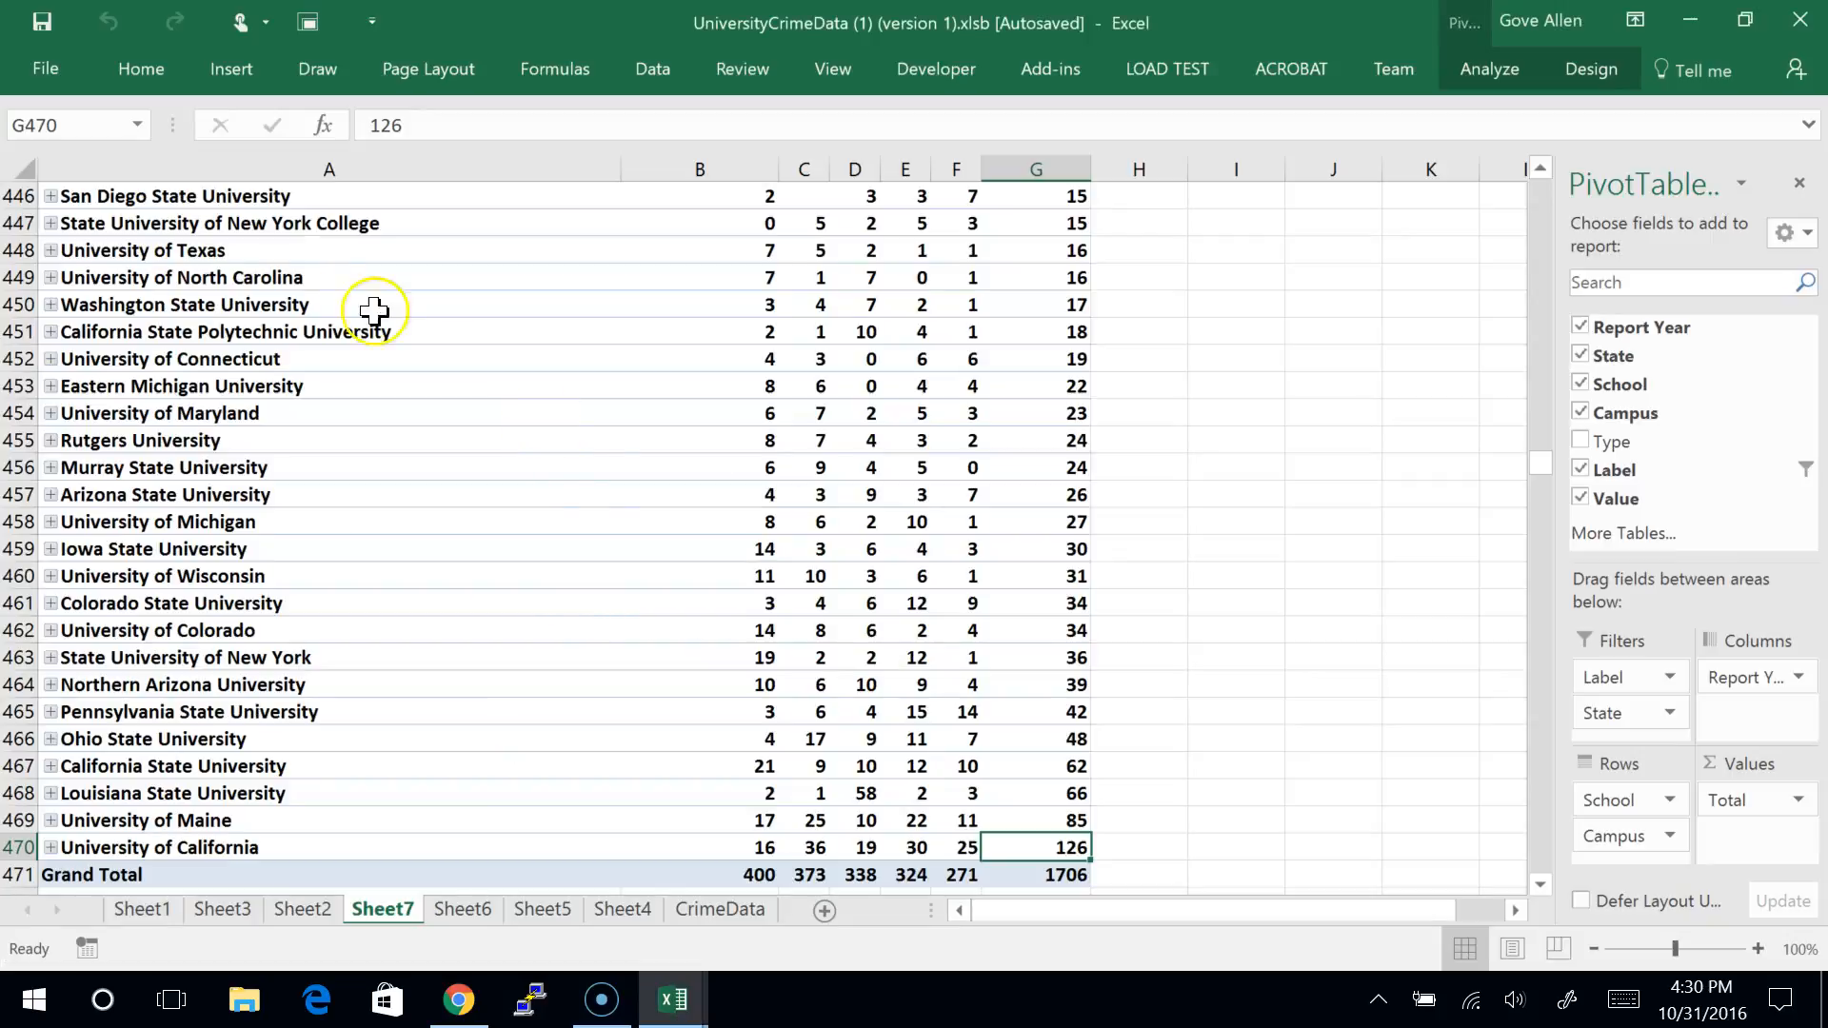
{"action": "left_click", "coordinate": [152, 305]}
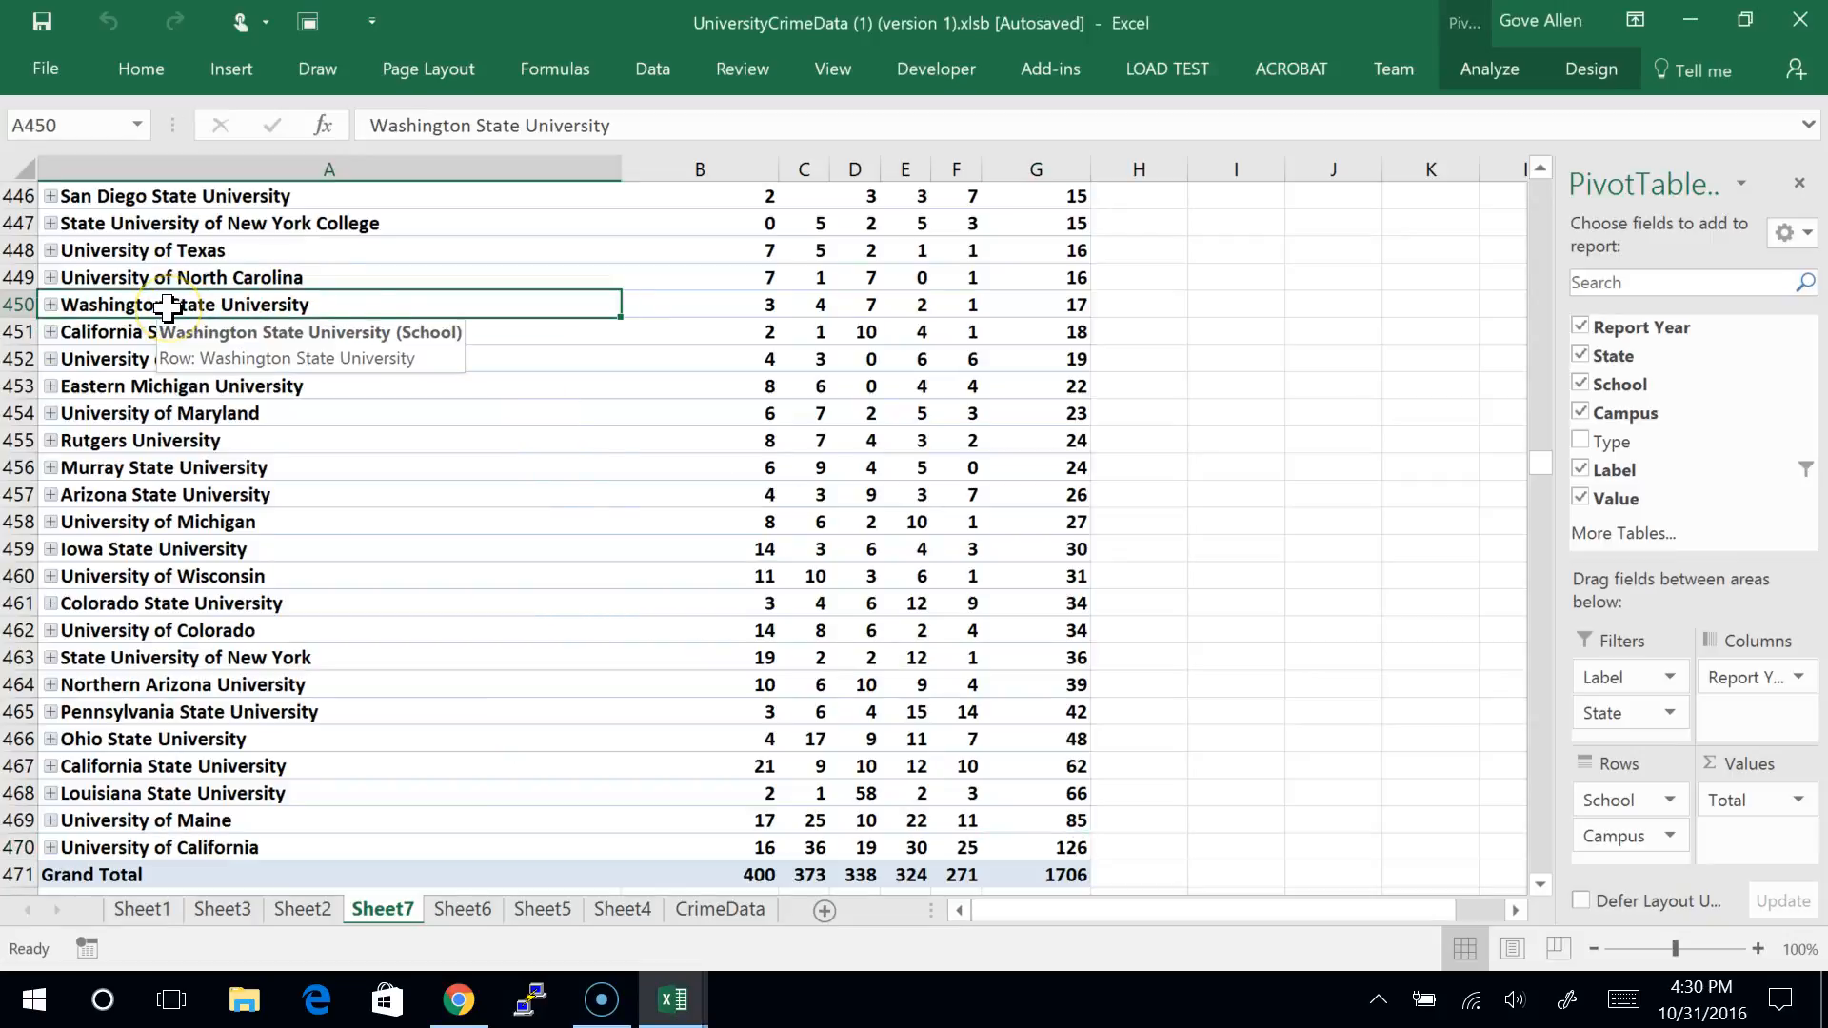
{"action": "key", "text": "Right"}
{"action": "key", "text": "Right"}
{"action": "key", "text": "Right"}
{"action": "key", "text": "Right"}
{"action": "key", "text": "Right"}
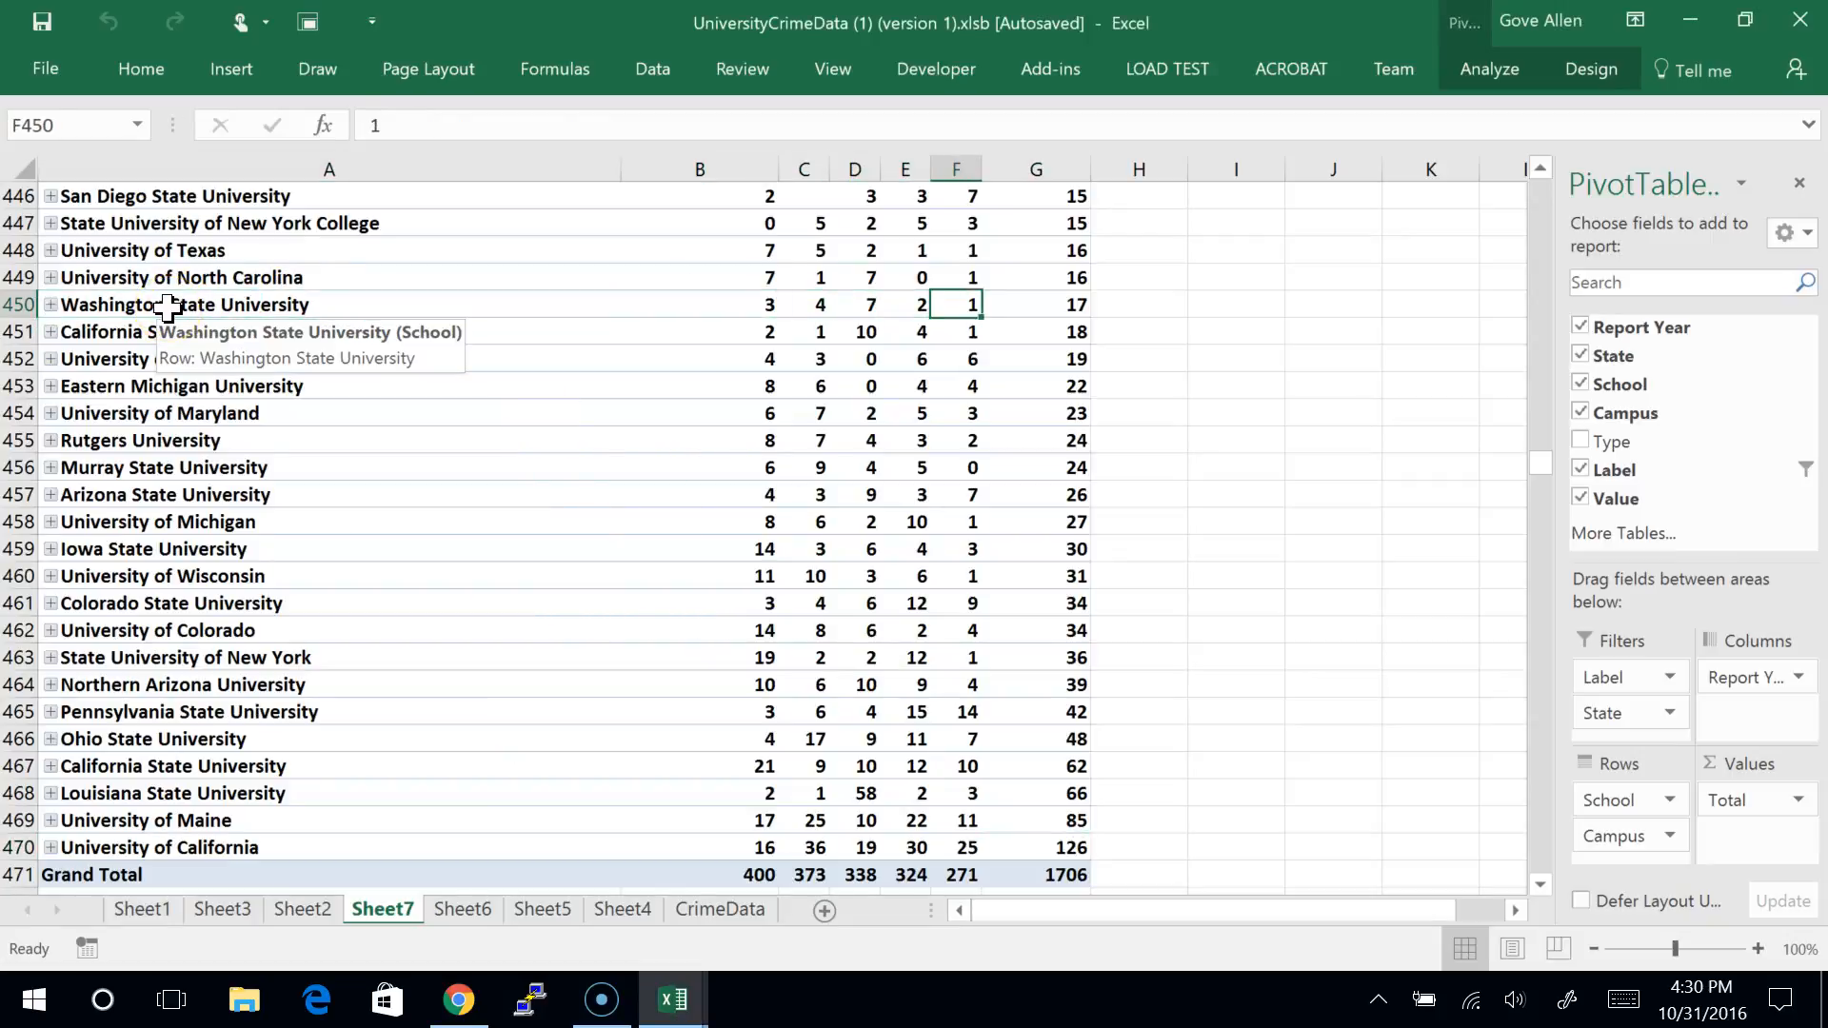
Step: Examine the upper rows of the Sheet7 pivot table from the school labels to Grand Total, and select the whole table
{"action": "scroll", "coordinate": [167, 307], "scroll_direction": "up", "scroll_amount": 20}
{"action": "scroll", "coordinate": [163, 314], "scroll_direction": "up", "scroll_amount": 20}
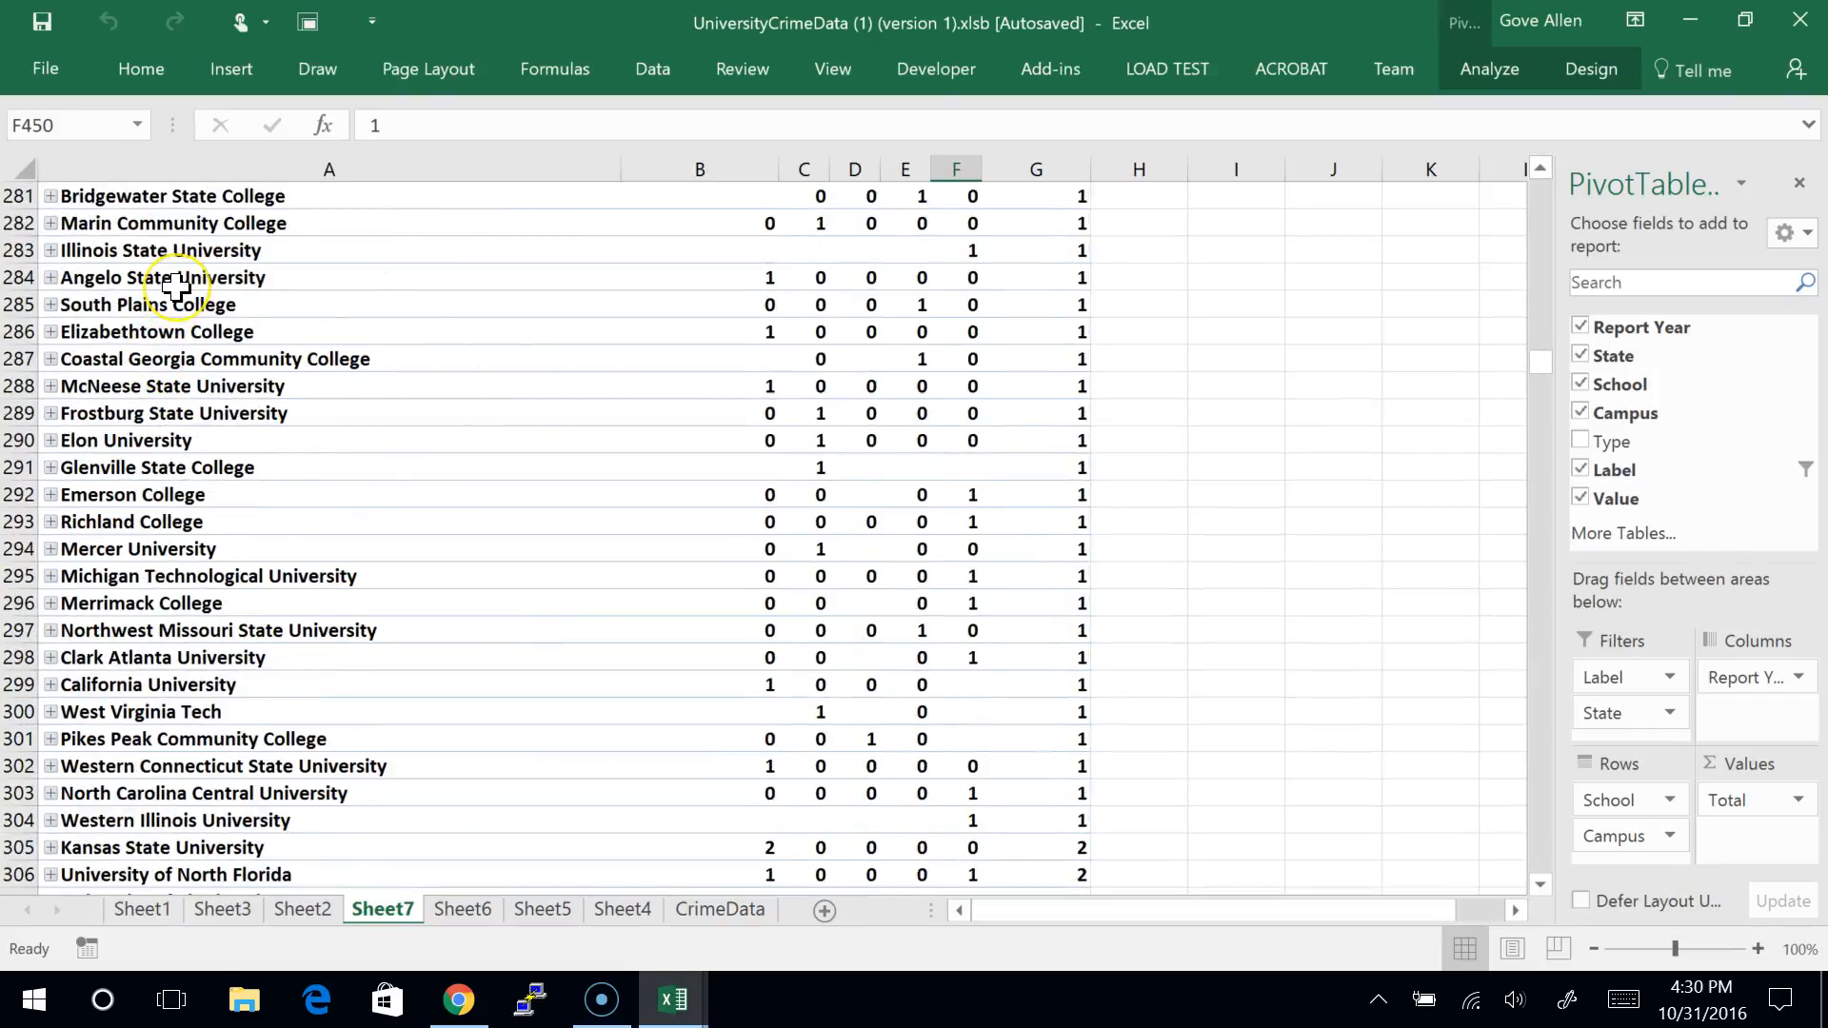
{"action": "key", "text": "ctrl+Home"}
{"action": "left_click", "coordinate": [1061, 352]}
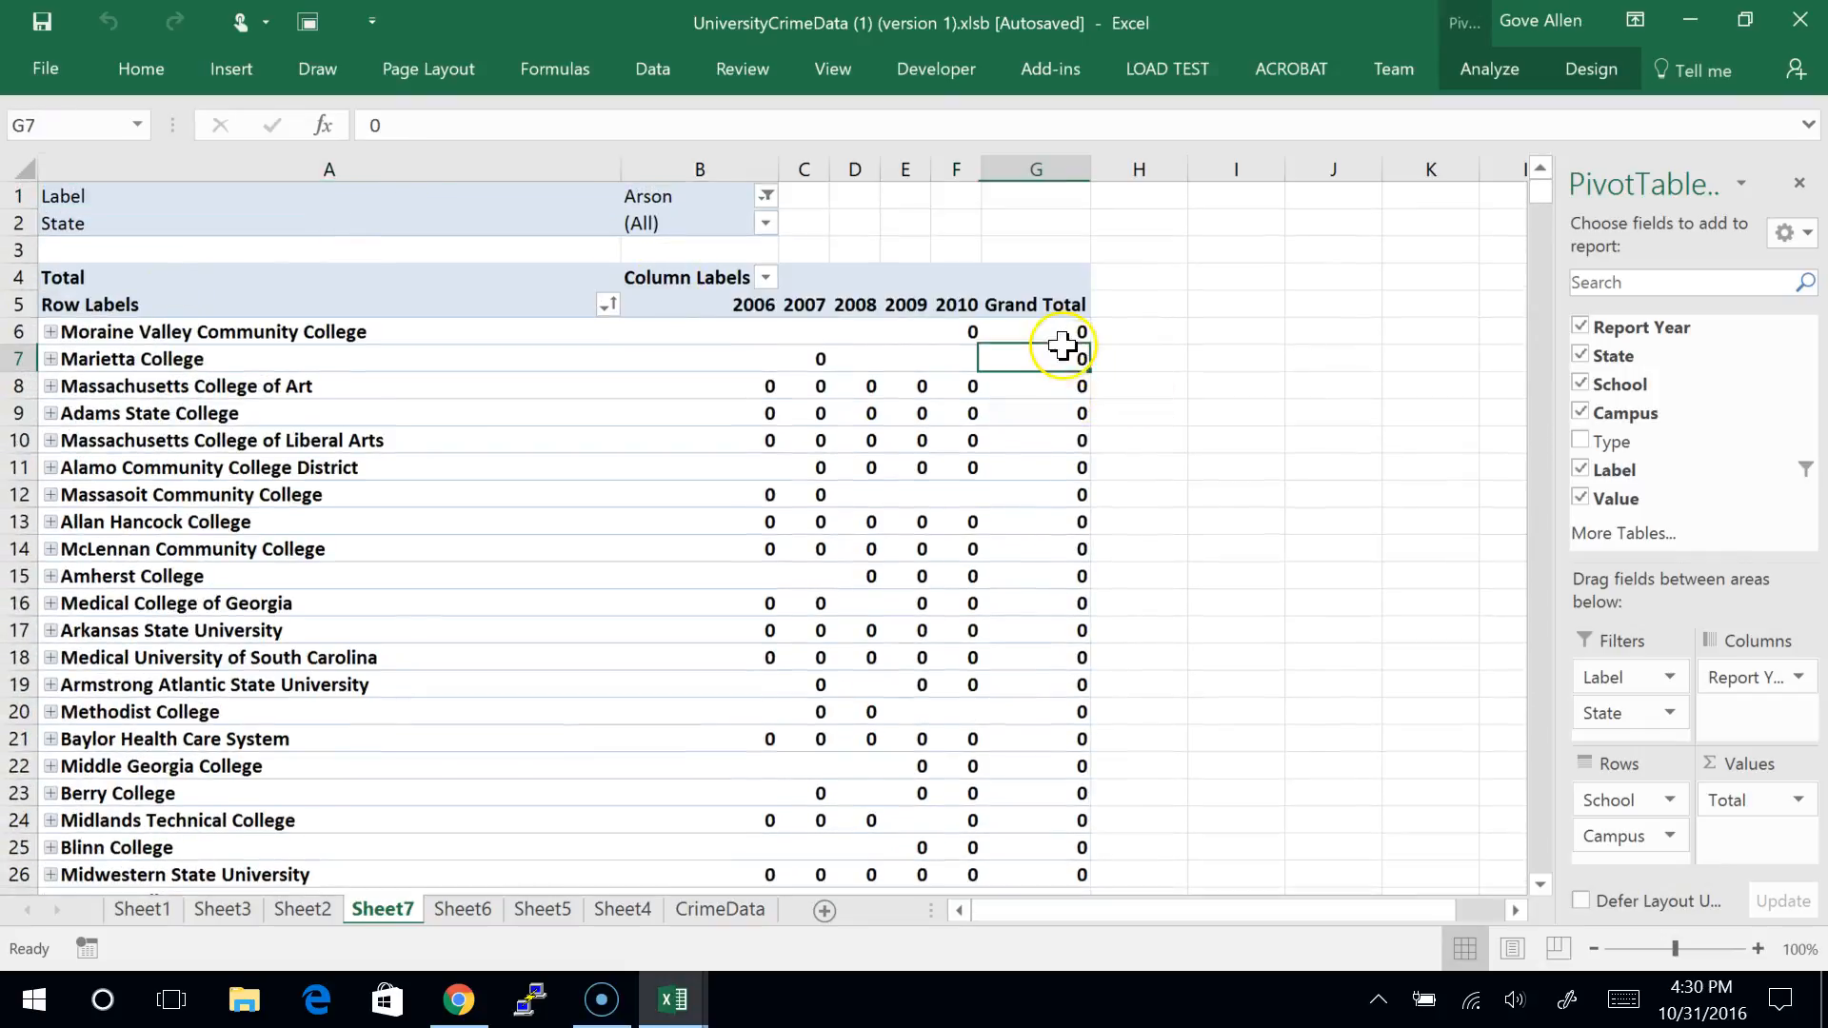
{"action": "left_click", "coordinate": [702, 341]}
{"action": "left_click", "coordinate": [359, 347]}
{"action": "left_click", "coordinate": [640, 351]}
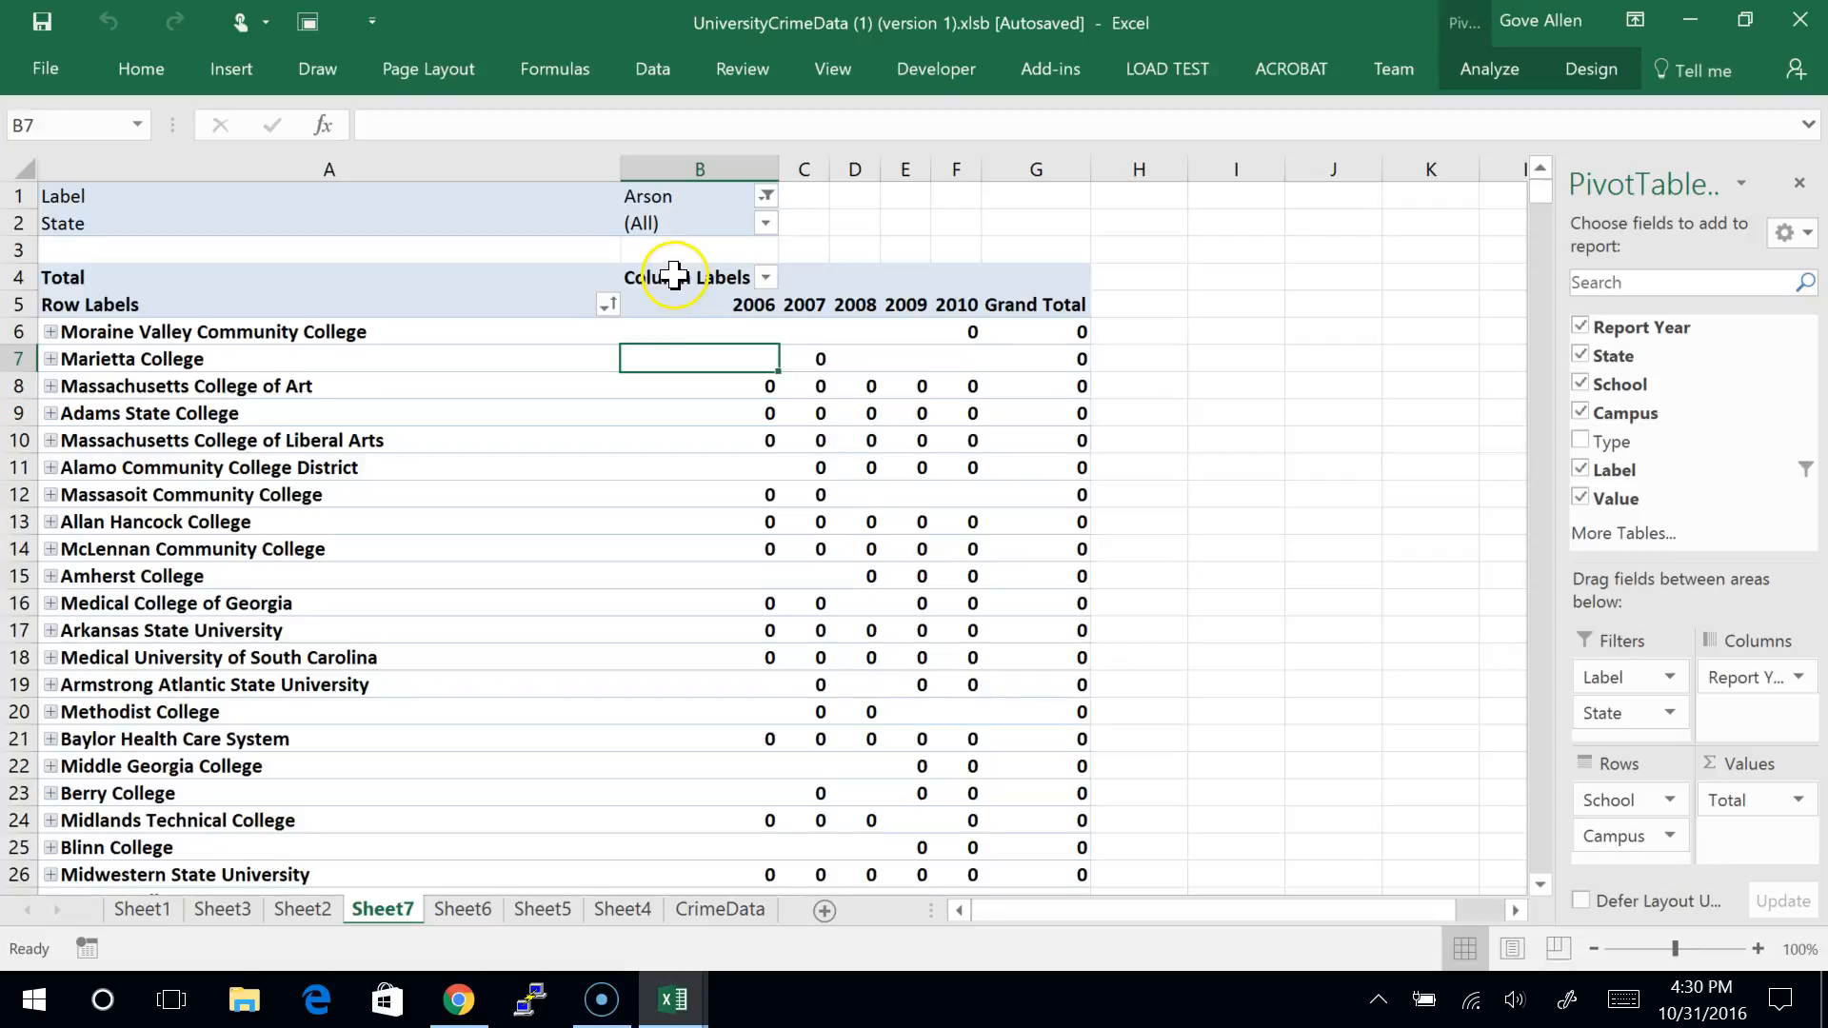
{"action": "left_click", "coordinate": [83, 252]}
{"action": "left_click", "coordinate": [87, 262]}
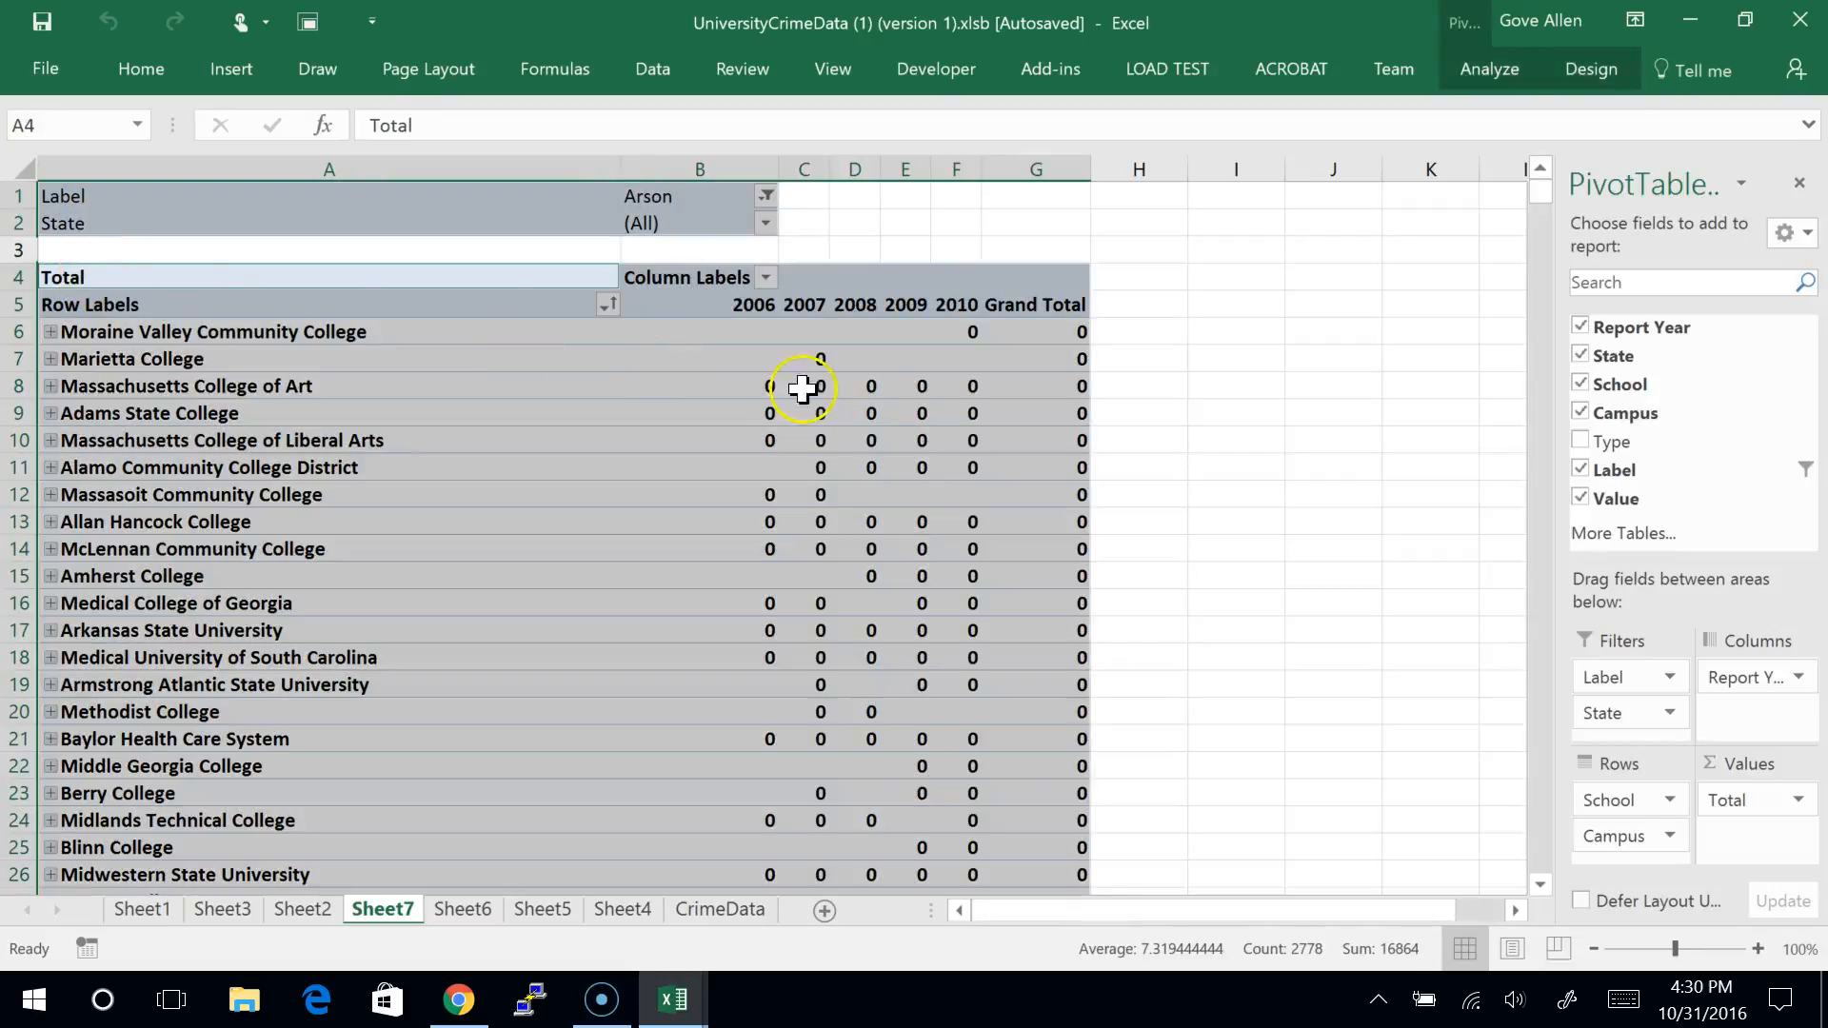
Step: Clear the pivot table selection in the workbook and switch back to the makePivot code in the Visual Basic editor
{"action": "left_click", "coordinate": [867, 390]}
{"action": "key", "text": "alt+Tab"}
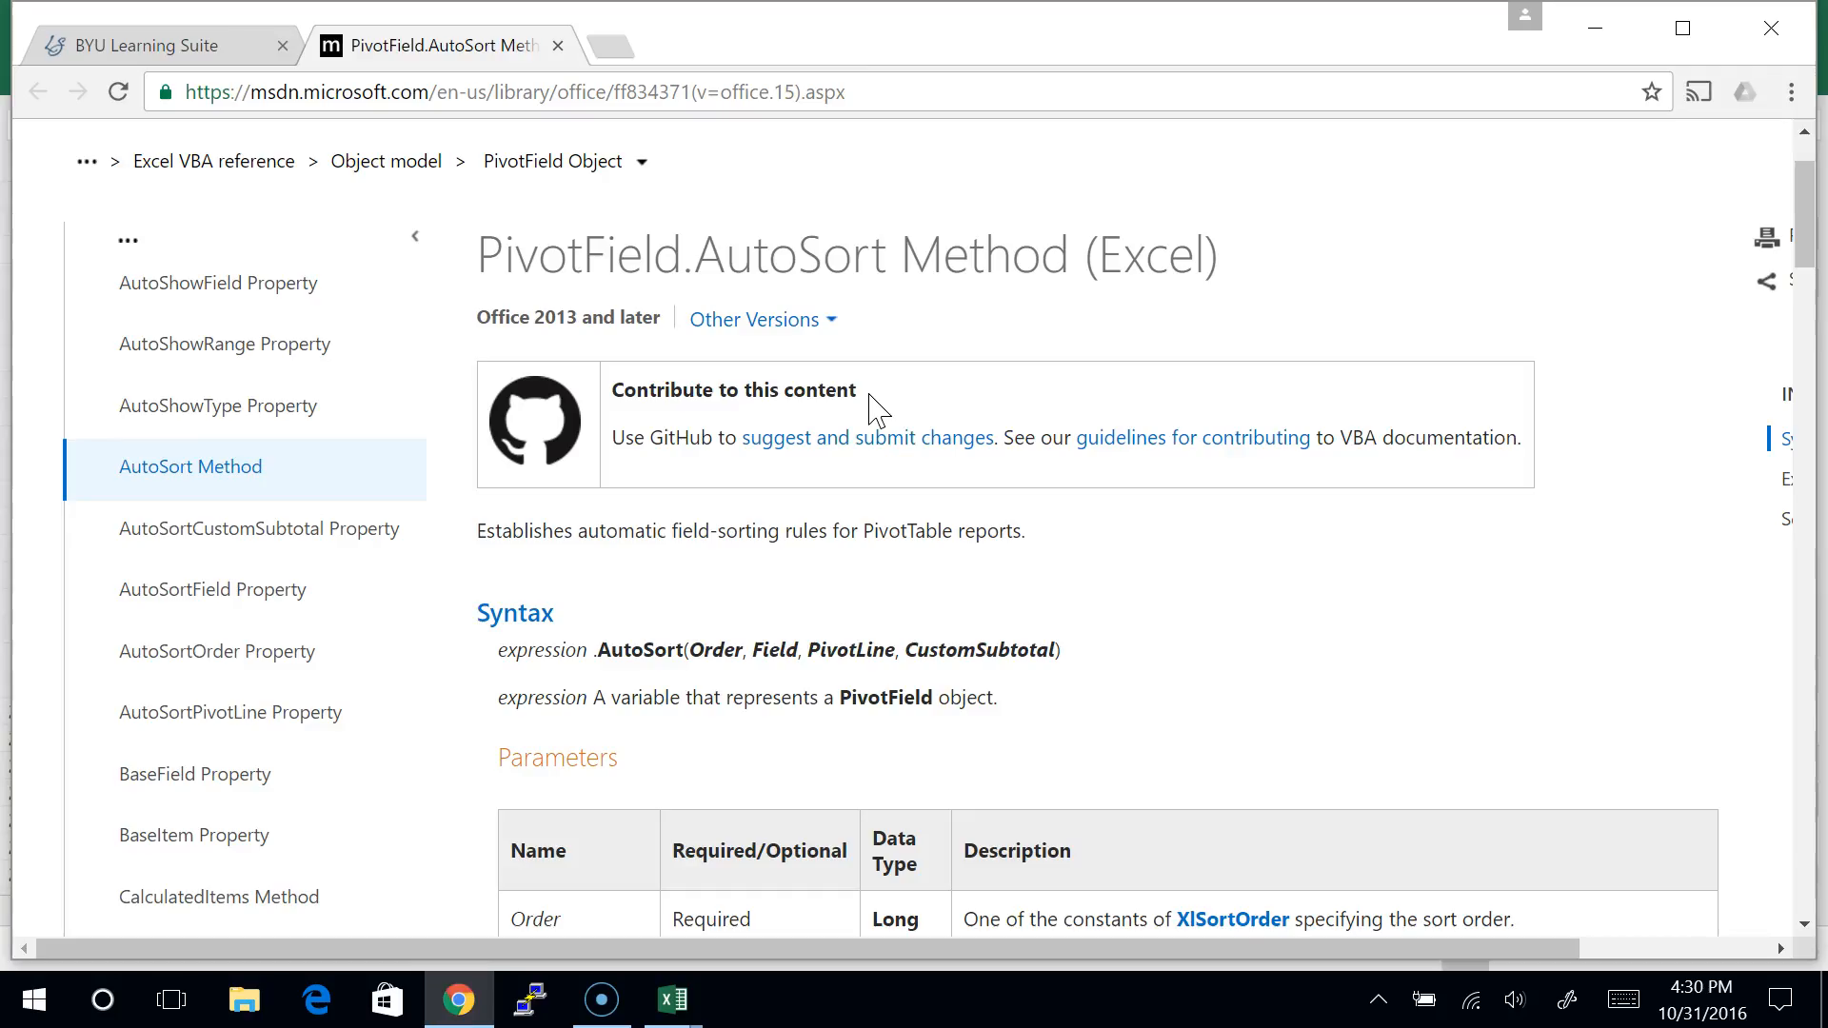
{"action": "key", "text": "alt+Tab"}
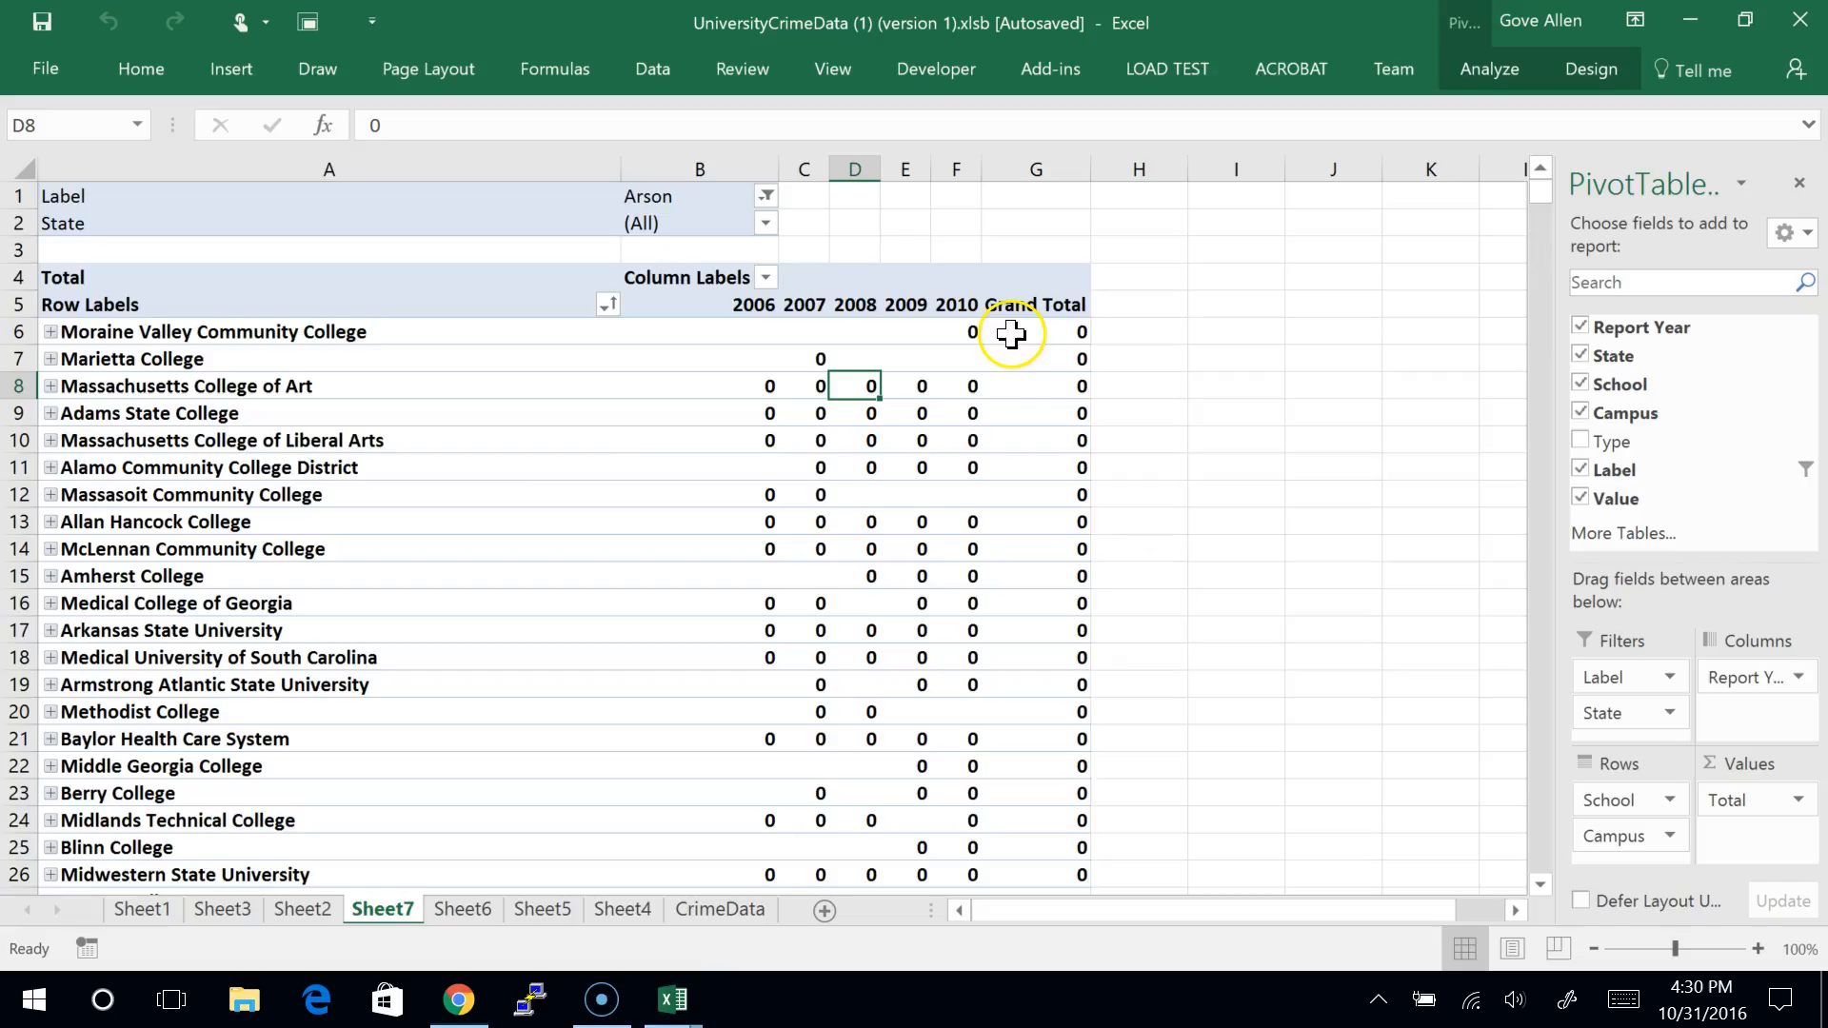
{"action": "key", "text": "alt+Tab"}
{"action": "key", "text": "Tab"}
{"action": "key", "text": "shift+Tab"}
{"action": "key", "text": "shift+Tab"}
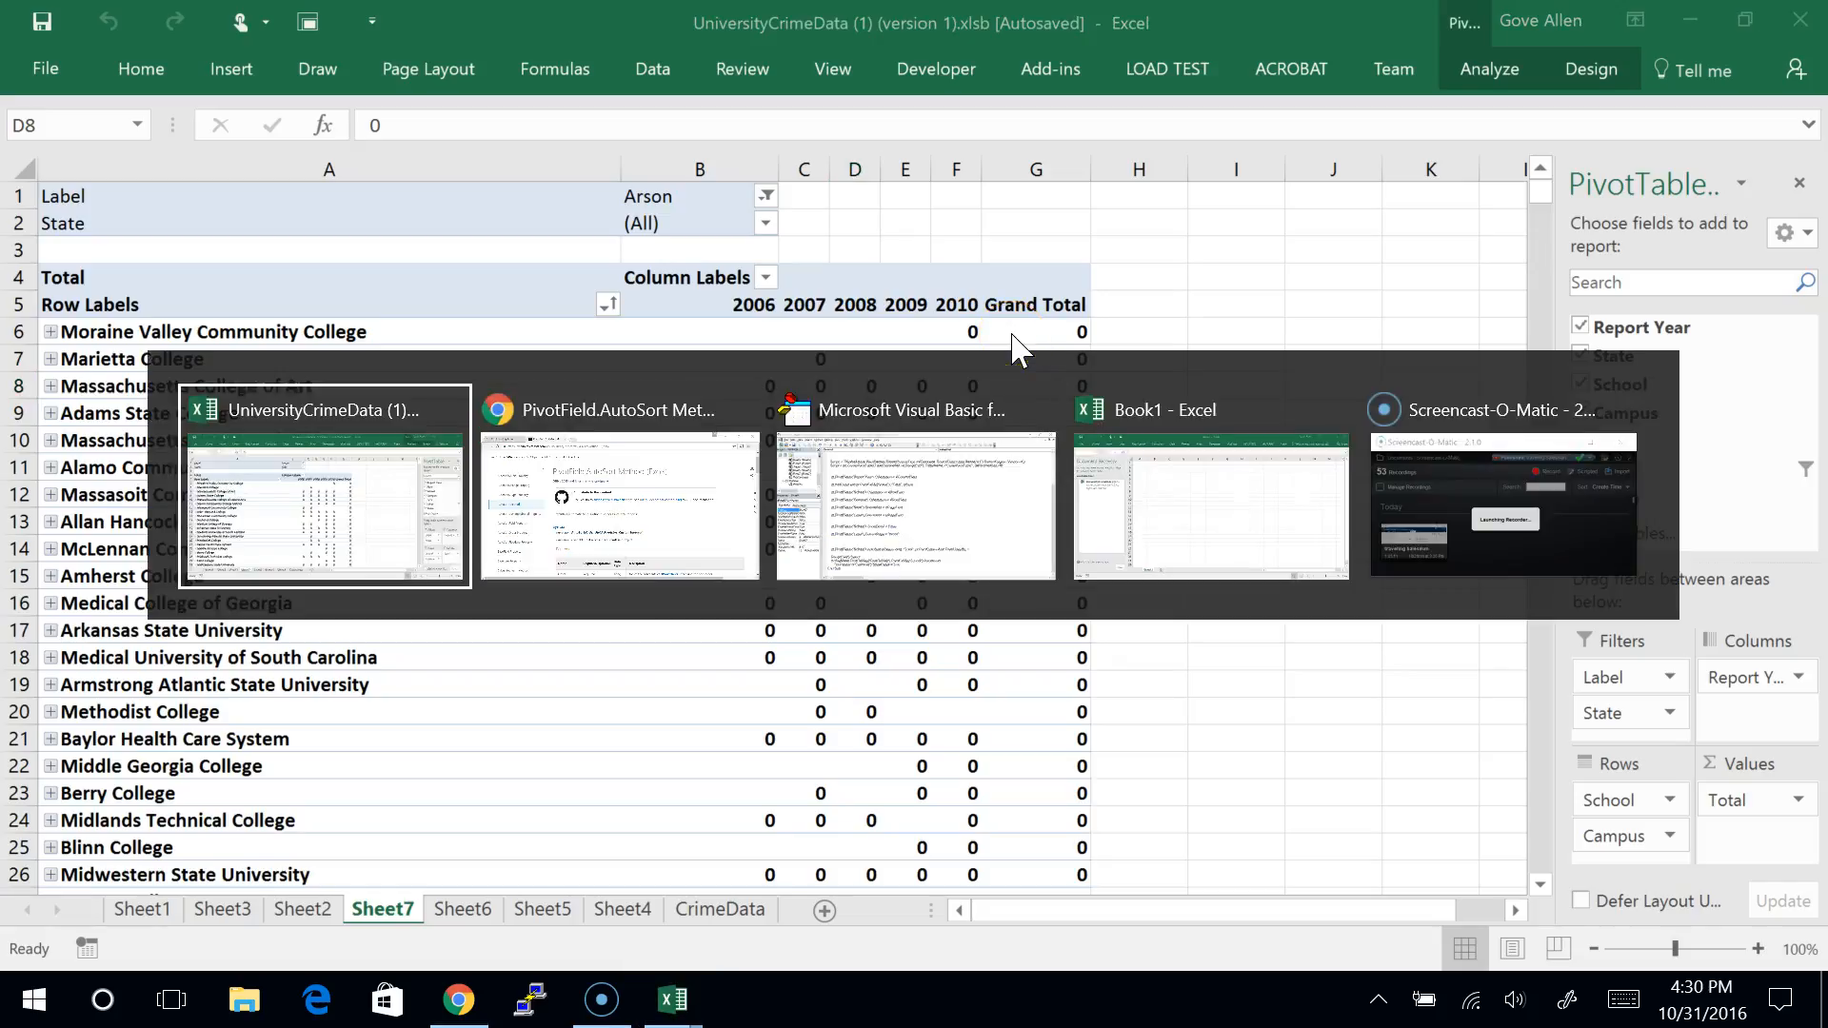
{"action": "key", "text": "alt+Tab"}
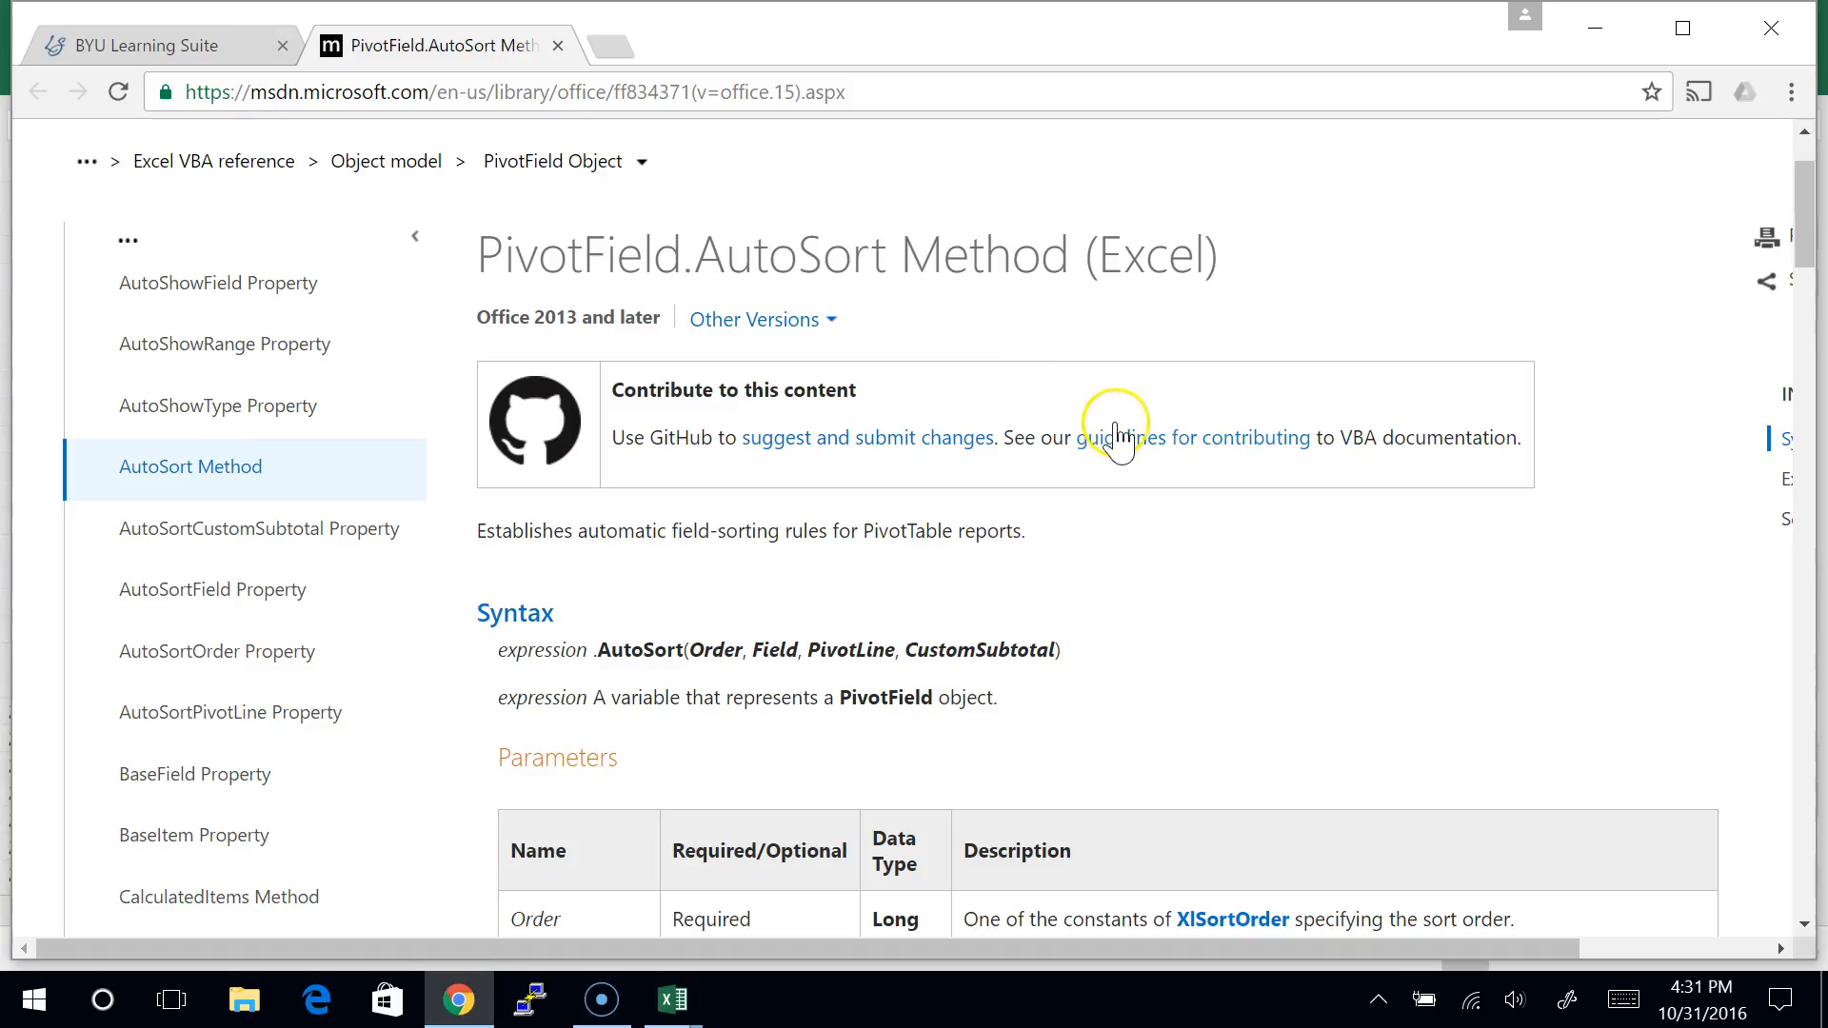
{"action": "key", "text": "alt+Tab"}
{"action": "key", "text": "Tab"}
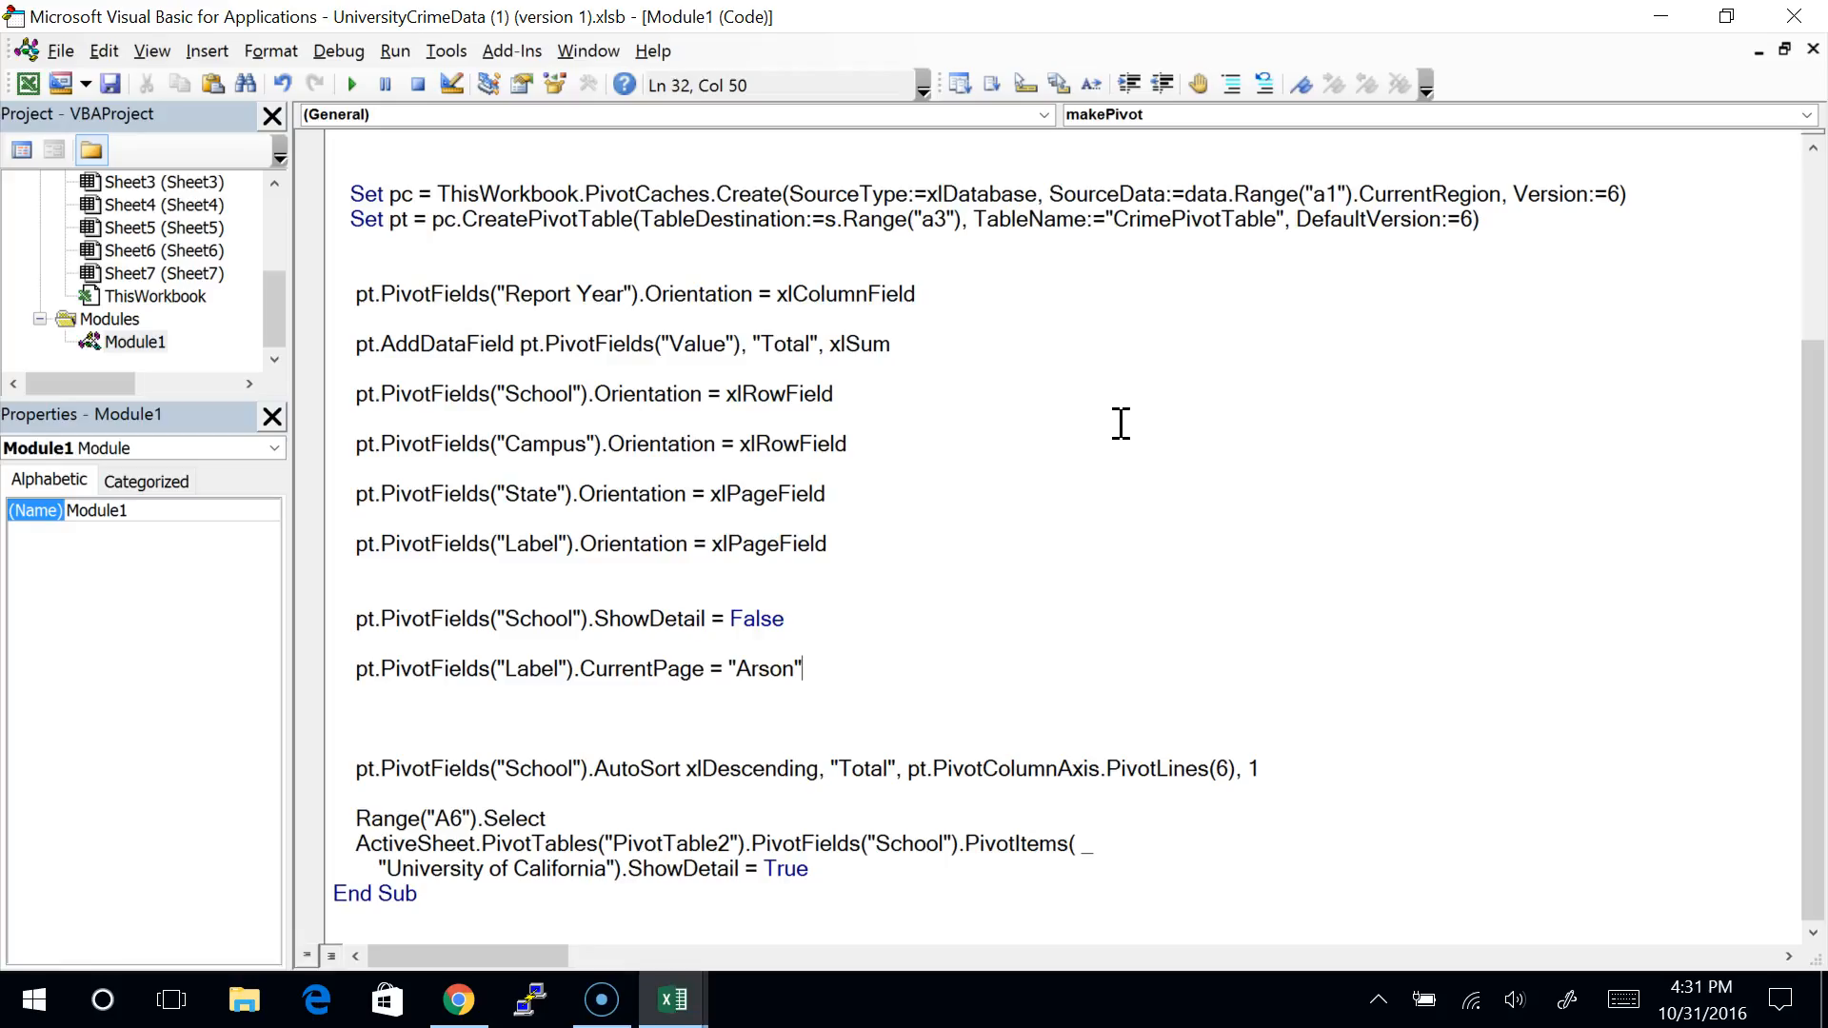
Step: Delete the Range("A6").Select line and the surplus blank lines around the AutoSort statement
{"action": "left_click", "coordinate": [941, 692]}
{"action": "left_click", "coordinate": [616, 819]}
{"action": "key", "text": "Up"}
{"action": "key", "text": "shift+Down"}
{"action": "key", "text": "Up"}
{"action": "key", "text": "Home"}
{"action": "key", "text": "shift+Down"}
{"action": "key", "text": "shift+Down"}
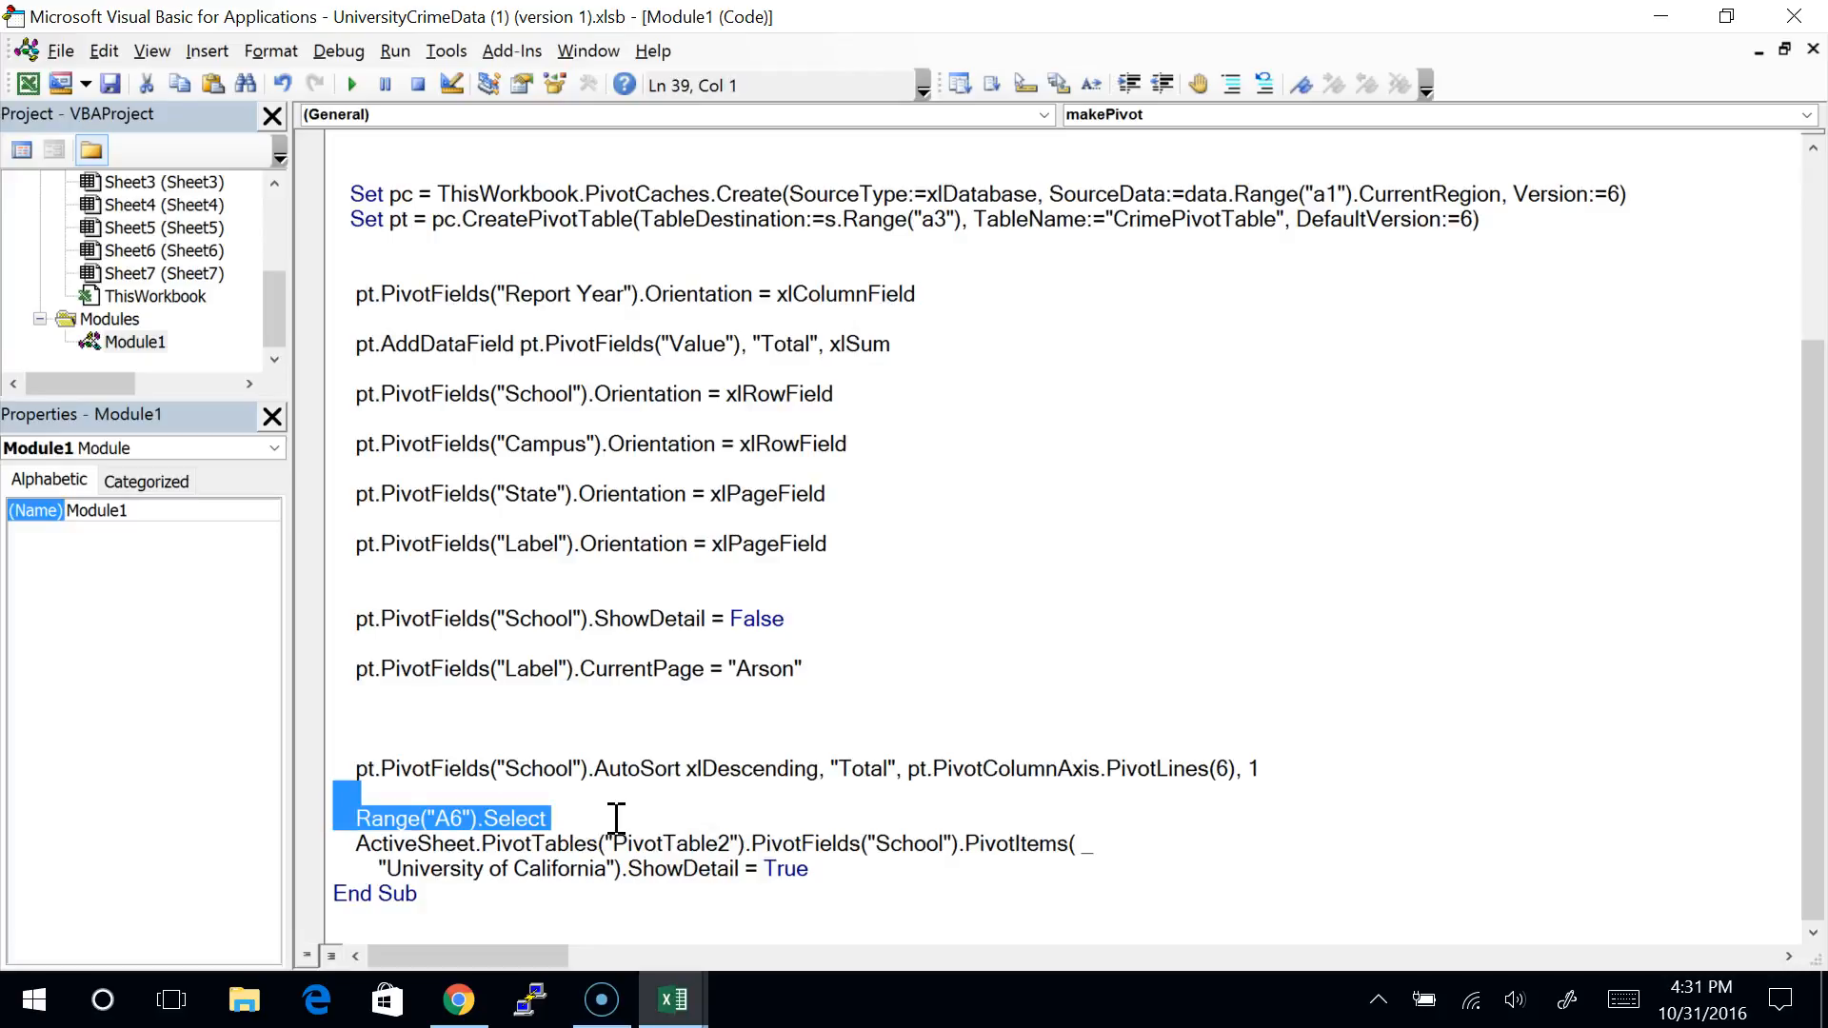
{"action": "key", "text": "Delete"}
{"action": "key", "text": "Up"}
{"action": "key", "text": "shift+Up"}
{"action": "key", "text": "Delete"}
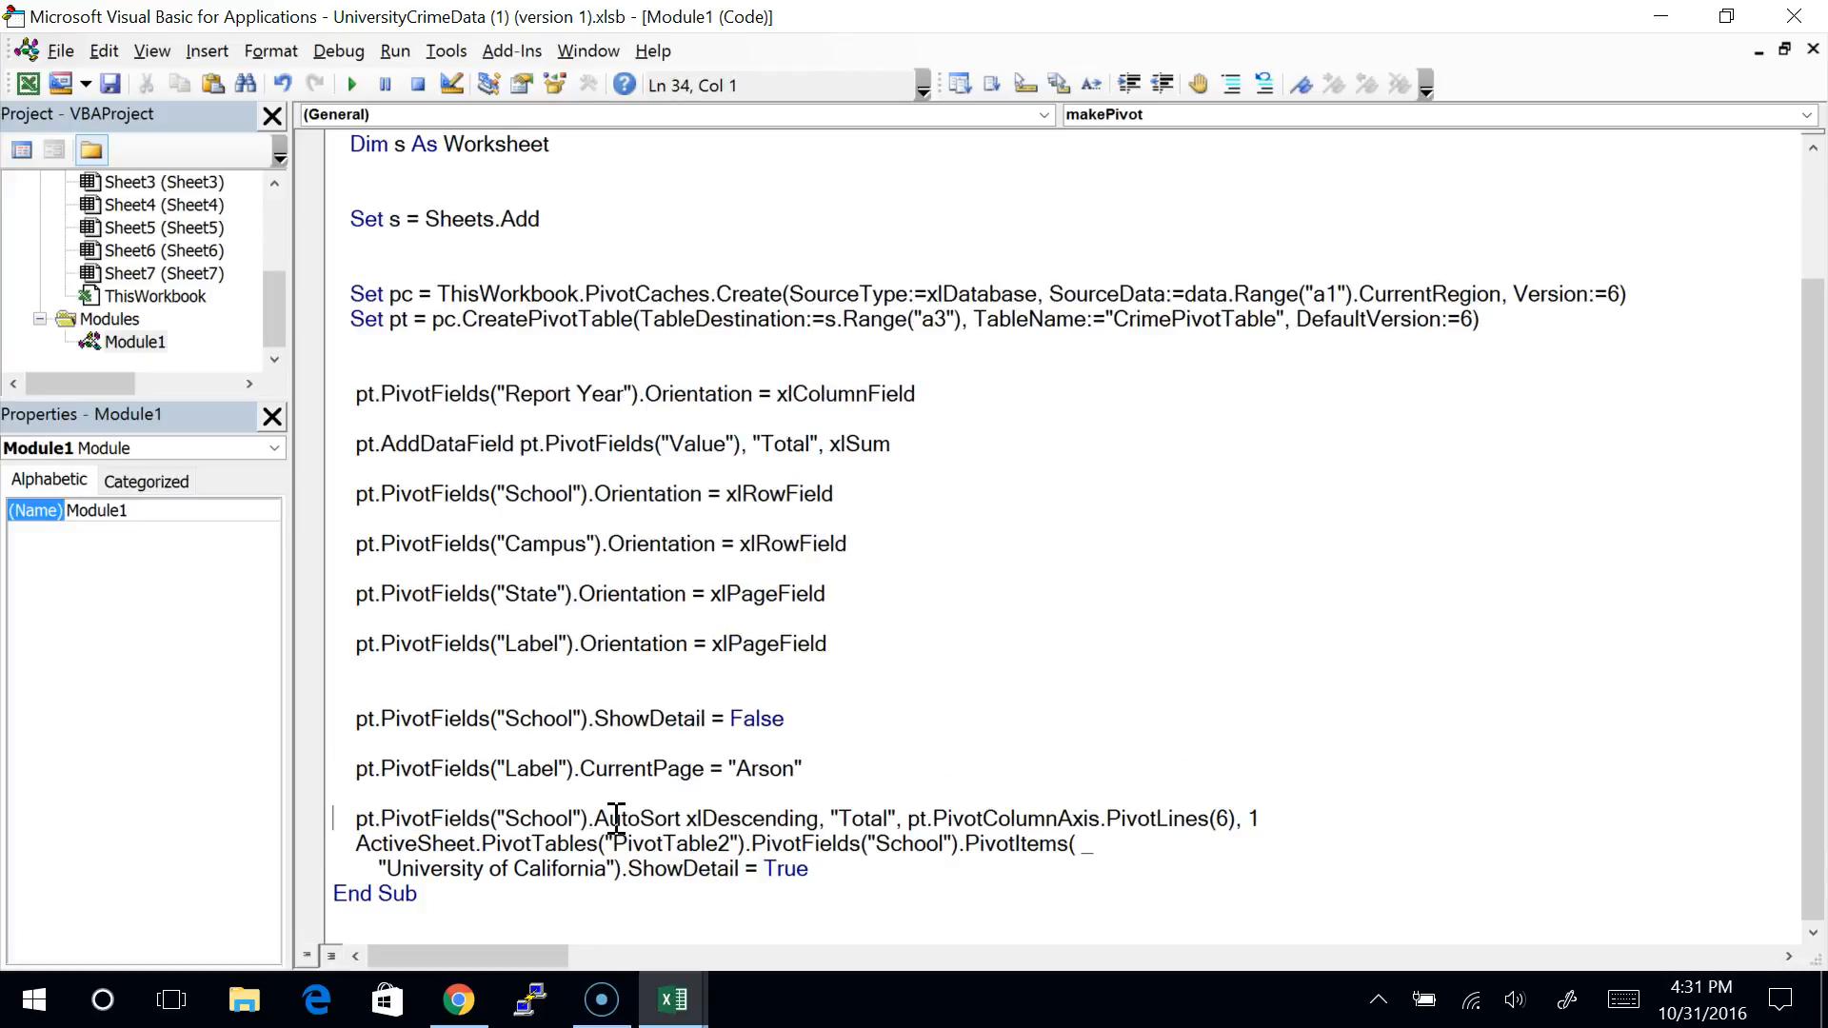
Step: Replace ActiveSheet.PivotTables("PivotTable2") with pt in the University of California ShowDetail statement, leaving a blank line above it
{"action": "key", "text": "Down"}
{"action": "key", "text": "Return"}
{"action": "key", "text": "Right"}
{"action": "key", "text": "Right"}
{"action": "key", "text": "Right"}
{"action": "key", "text": "Right"}
{"action": "key", "text": "shift+Right"}
{"action": "key", "text": "shift+Right"}
{"action": "key", "text": "shift+Right"}
{"action": "key", "text": "shift+Right"}
{"action": "key", "text": "shift+Right"}
{"action": "key", "text": "shift+Right"}
{"action": "key", "text": "shift+Right"}
{"action": "key", "text": "shift+Right"}
{"action": "key", "text": "shift+Right"}
{"action": "key", "text": "shift+Right"}
{"action": "key", "text": "shift+Right"}
{"action": "key", "text": "shift+Right"}
{"action": "key", "text": "shift+Right"}
{"action": "key", "text": "shift+Right"}
{"action": "key", "text": "shift+Right"}
{"action": "key", "text": "shift+Right"}
{"action": "key", "text": "shift+Right"}
{"action": "key", "text": "shift+Right"}
{"action": "key", "text": "shift+Right"}
{"action": "key", "text": "shift+Right"}
{"action": "key", "text": "shift+Right"}
{"action": "key", "text": "shift+Left"}
{"action": "type", "text": "pt"}
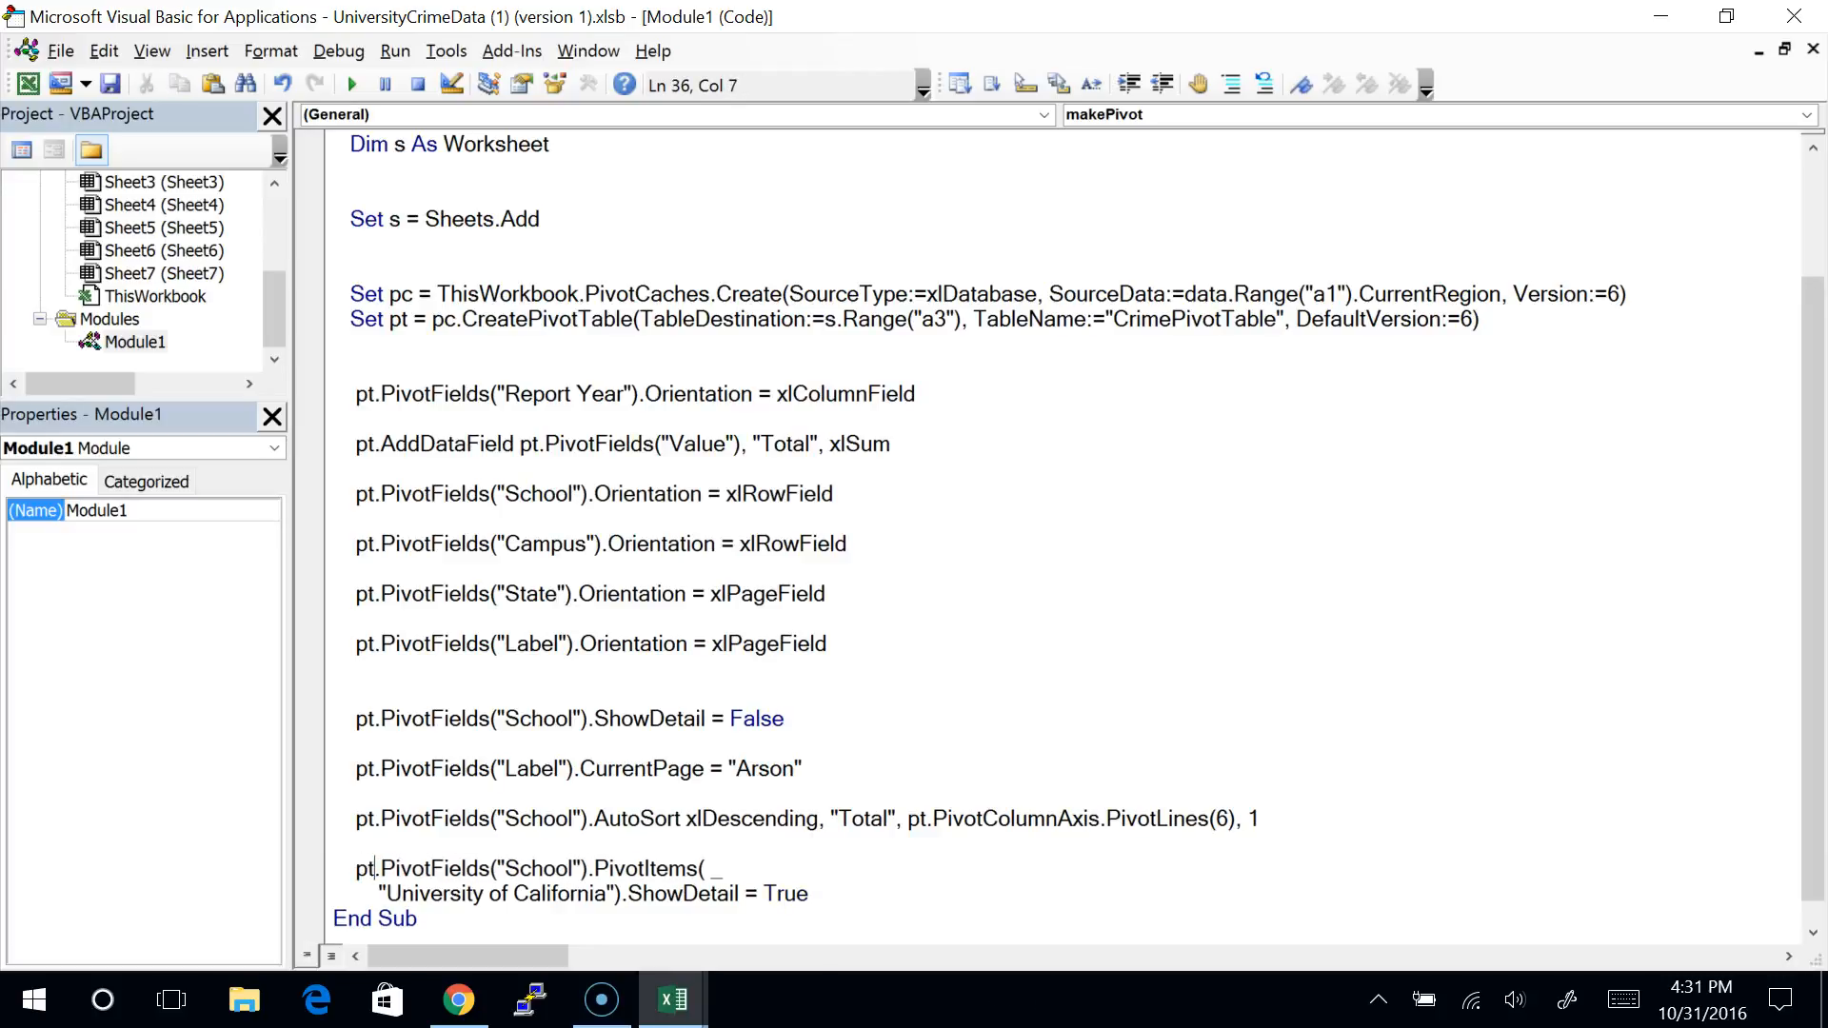
Step: Join the split PivotItems("University of California").ShowDetail = True statement into one line and add a blank line before End Sub
{"action": "key", "text": "End"}
{"action": "key", "text": "Delete"}
{"action": "key", "text": "Delete"}
{"action": "key", "text": "Delete"}
{"action": "key", "text": "Delete"}
{"action": "key", "text": "Delete"}
{"action": "key", "text": "Delete"}
{"action": "key", "text": "Delete"}
{"action": "key", "text": "Delete"}
{"action": "key", "text": "Delete"}
{"action": "key", "text": "Delete"}
{"action": "key", "text": "Delete"}
{"action": "key", "text": "Delete"}
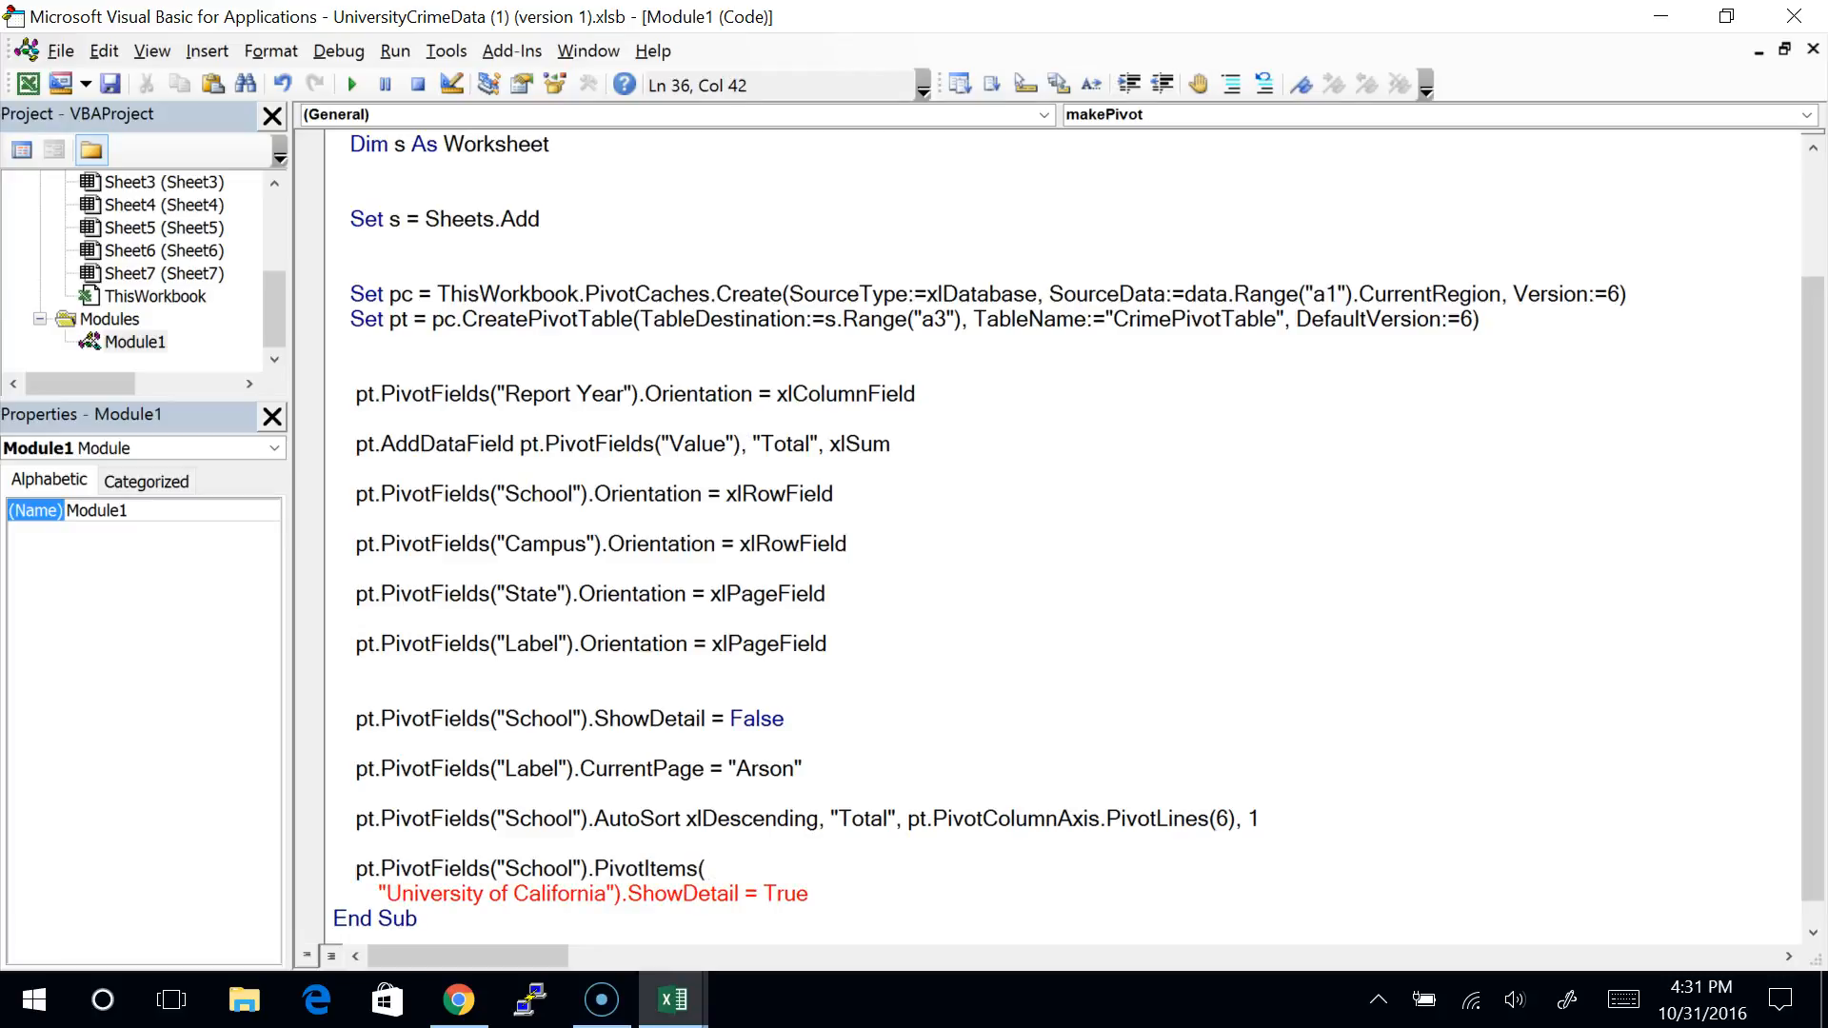
{"action": "key", "text": "Delete"}
{"action": "key", "text": "Delete"}
{"action": "key", "text": "Left"}
{"action": "key", "text": "Delete"}
{"action": "key", "text": "Delete"}
{"action": "key", "text": "Down"}
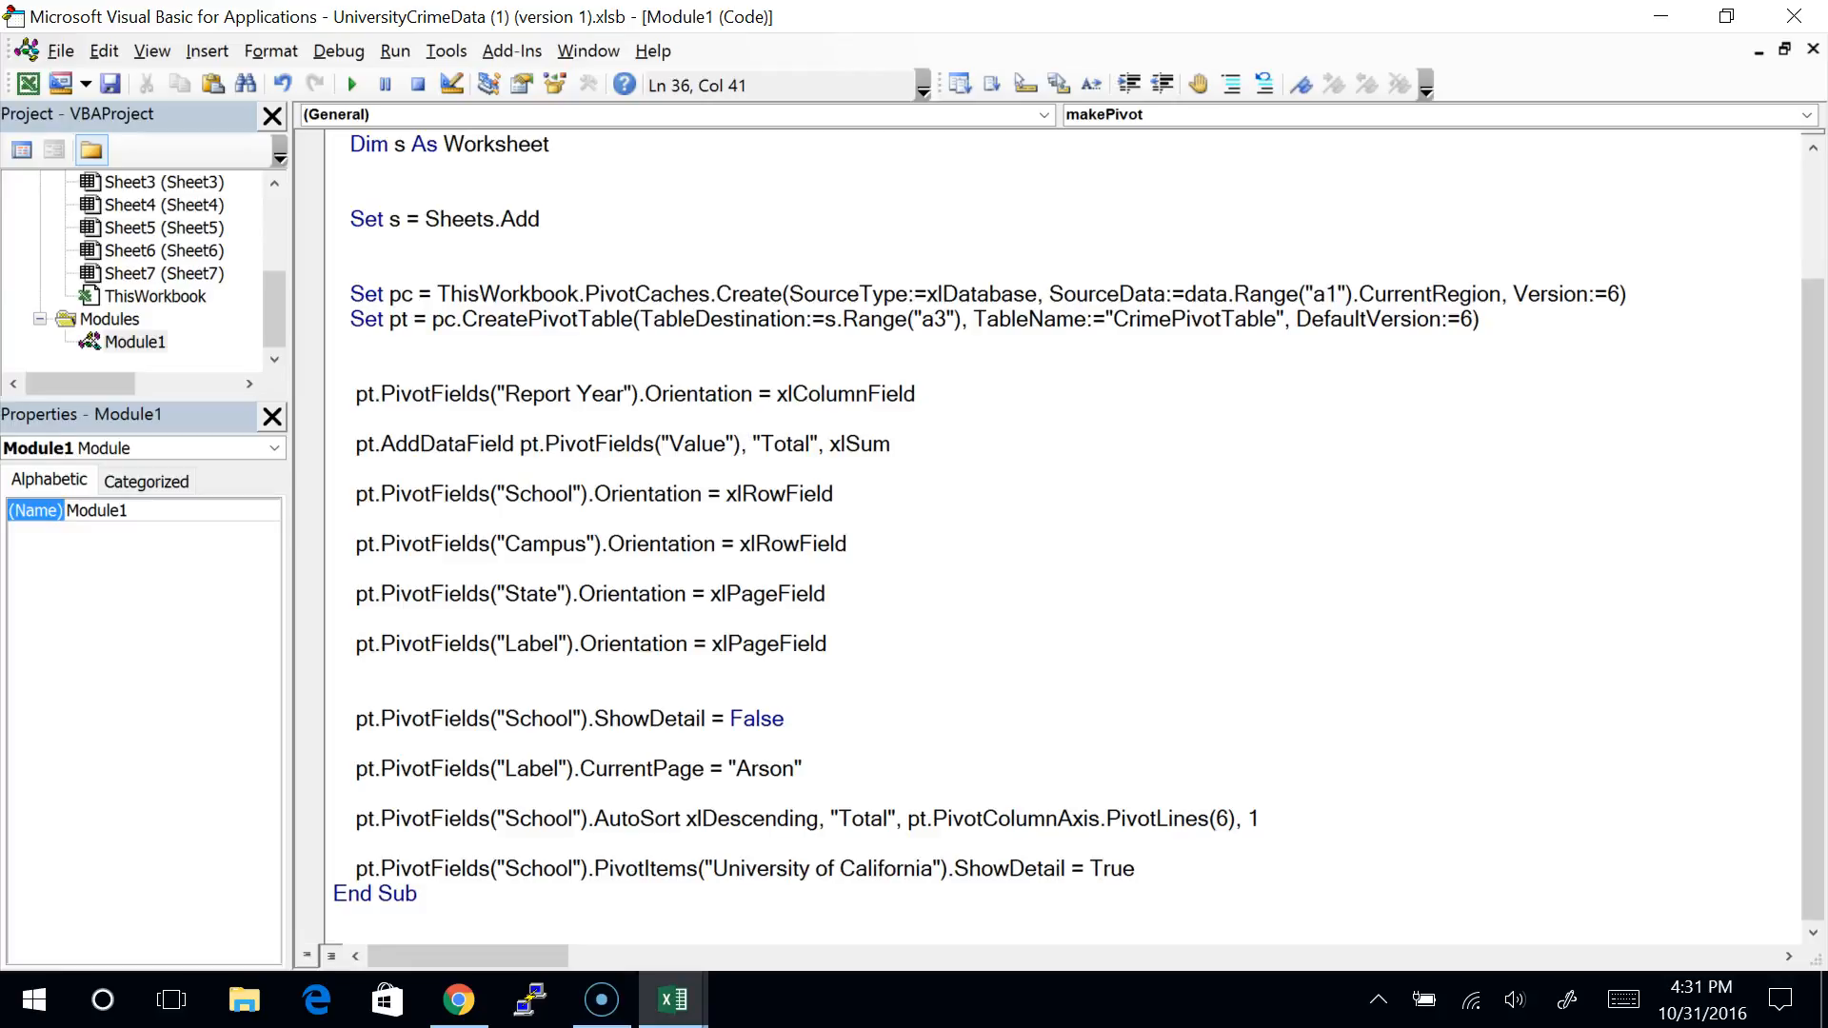
{"action": "key", "text": "Up"}
{"action": "key", "text": "End"}
{"action": "key", "text": "Return"}
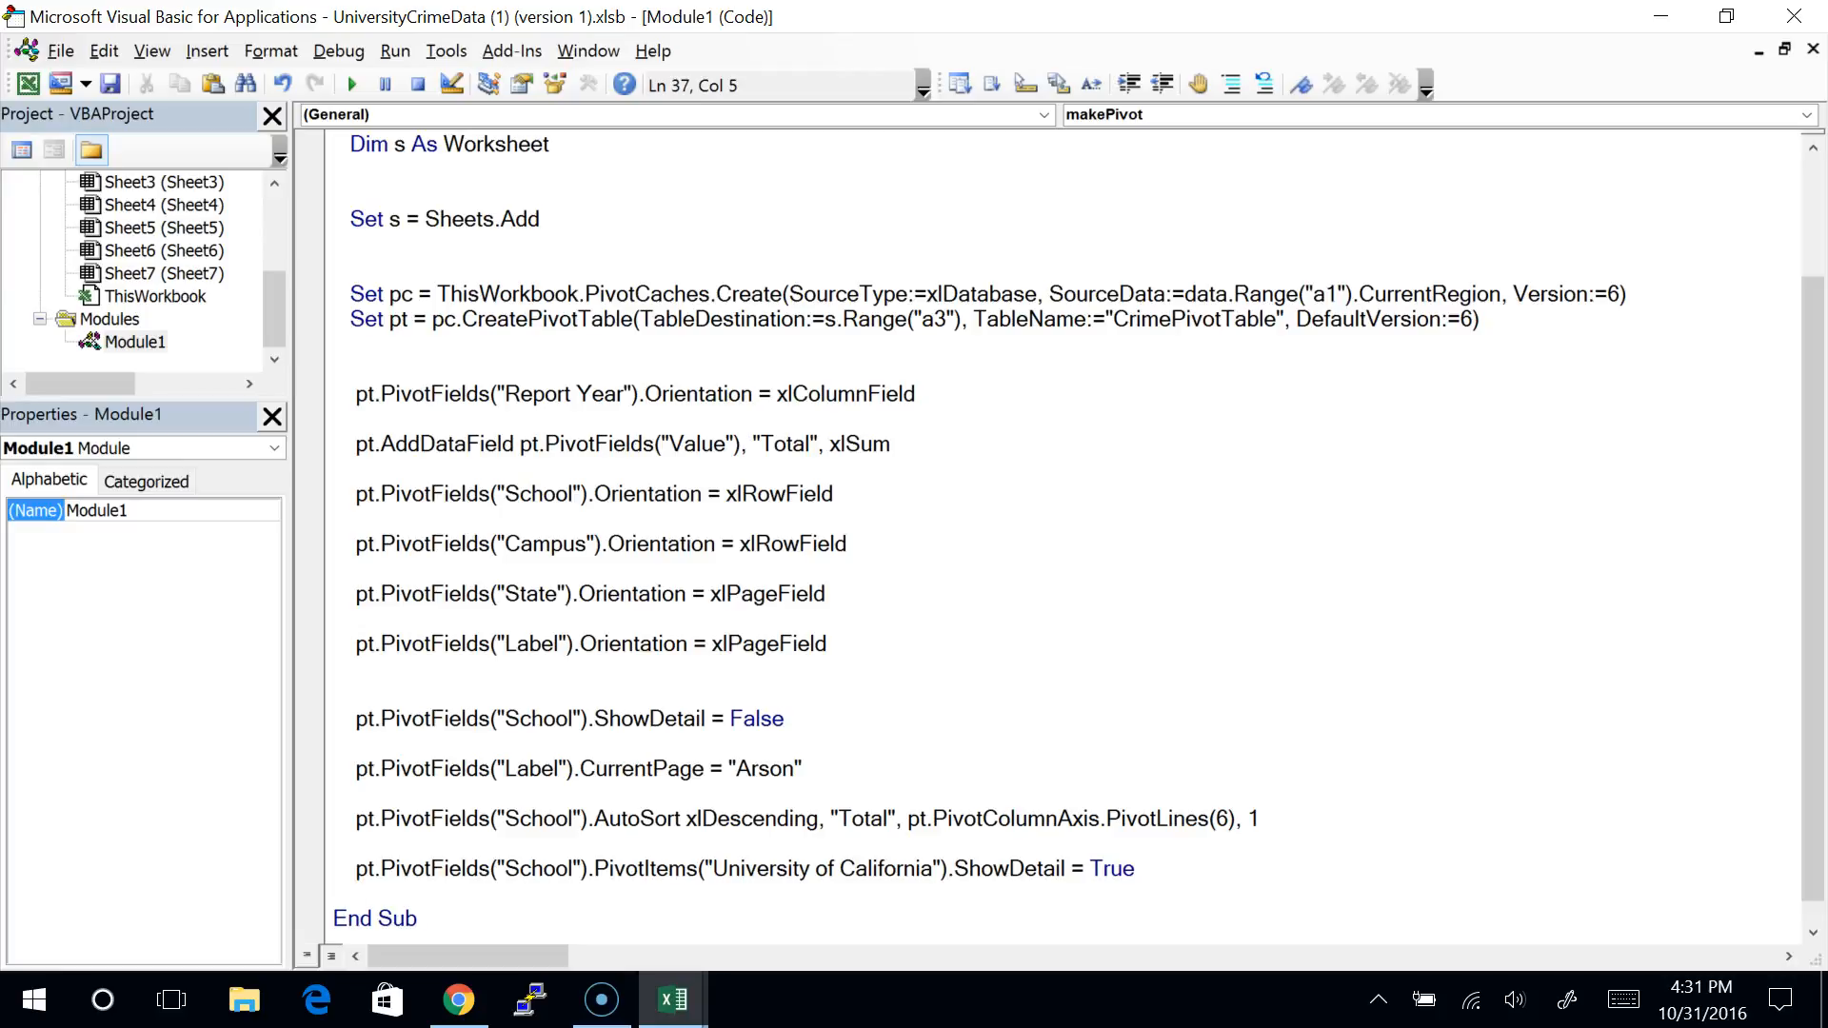
Step: Check the Grand Total of the first school row on Sheet7 and return to the makePivot code
{"action": "key", "text": "alt+Tab"}
{"action": "key", "text": "alt+Tab"}
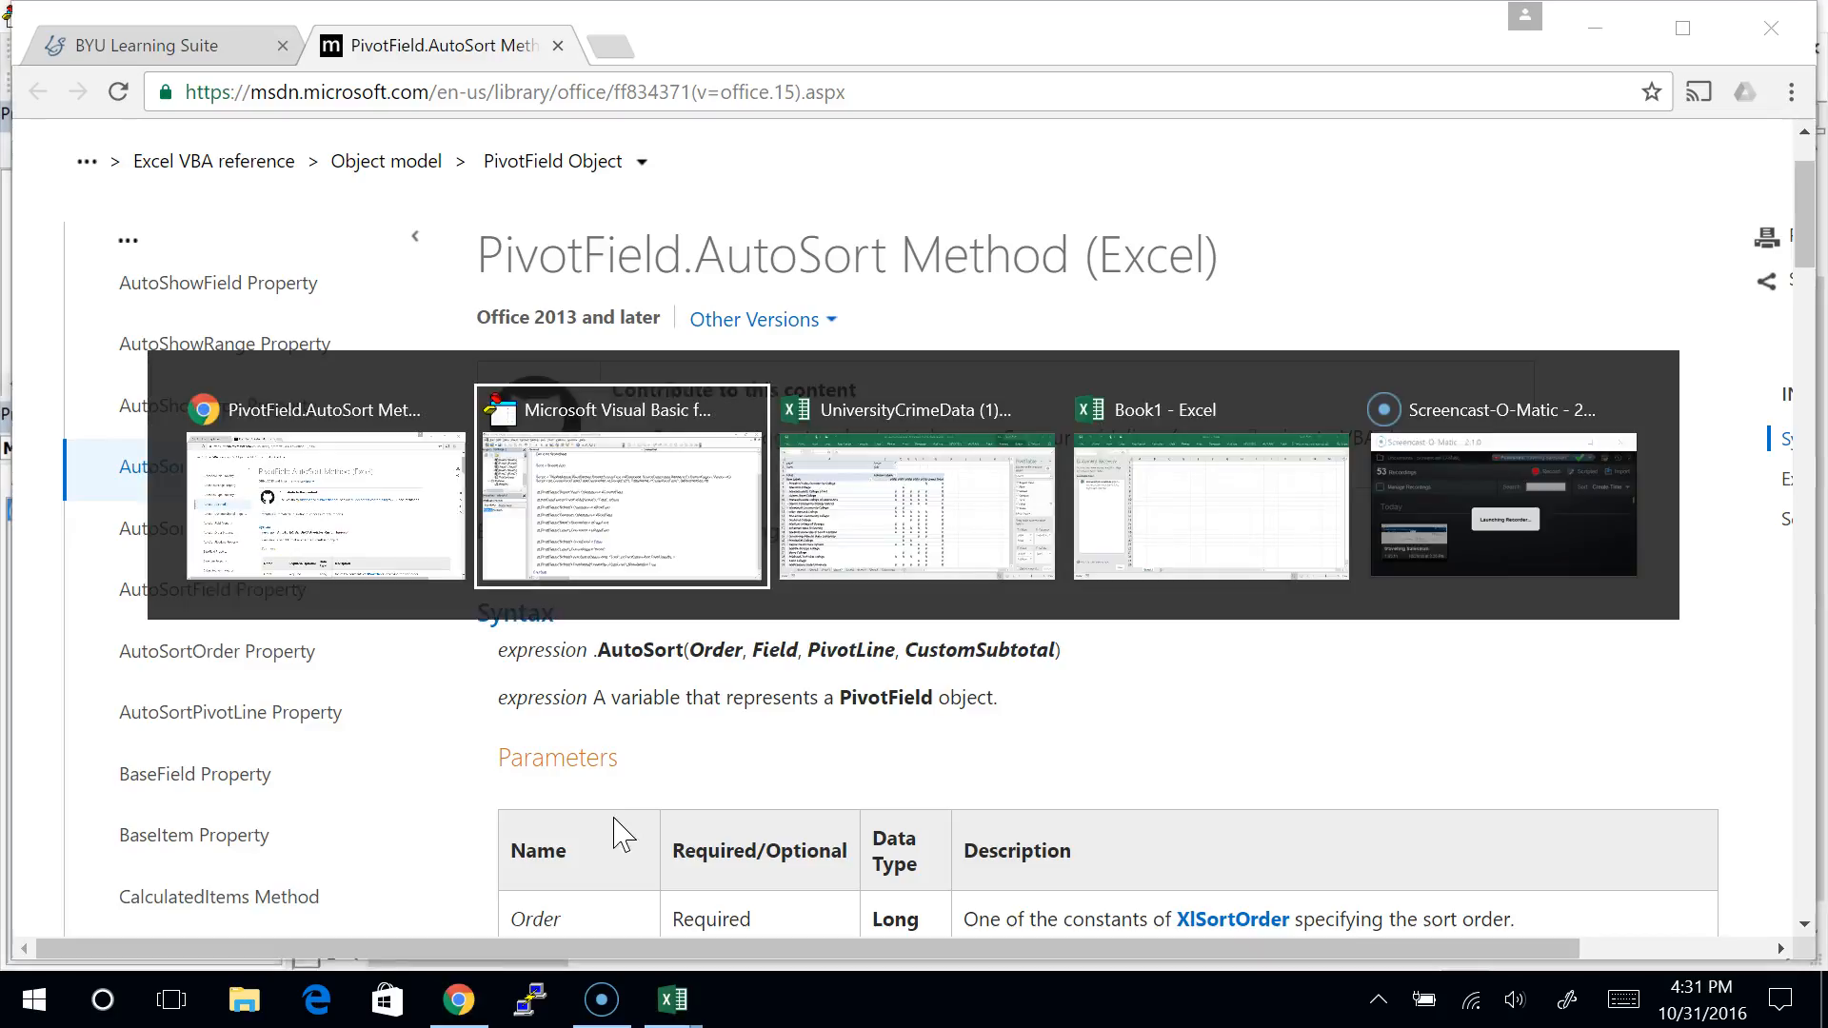
{"action": "key", "text": "alt+Tab"}
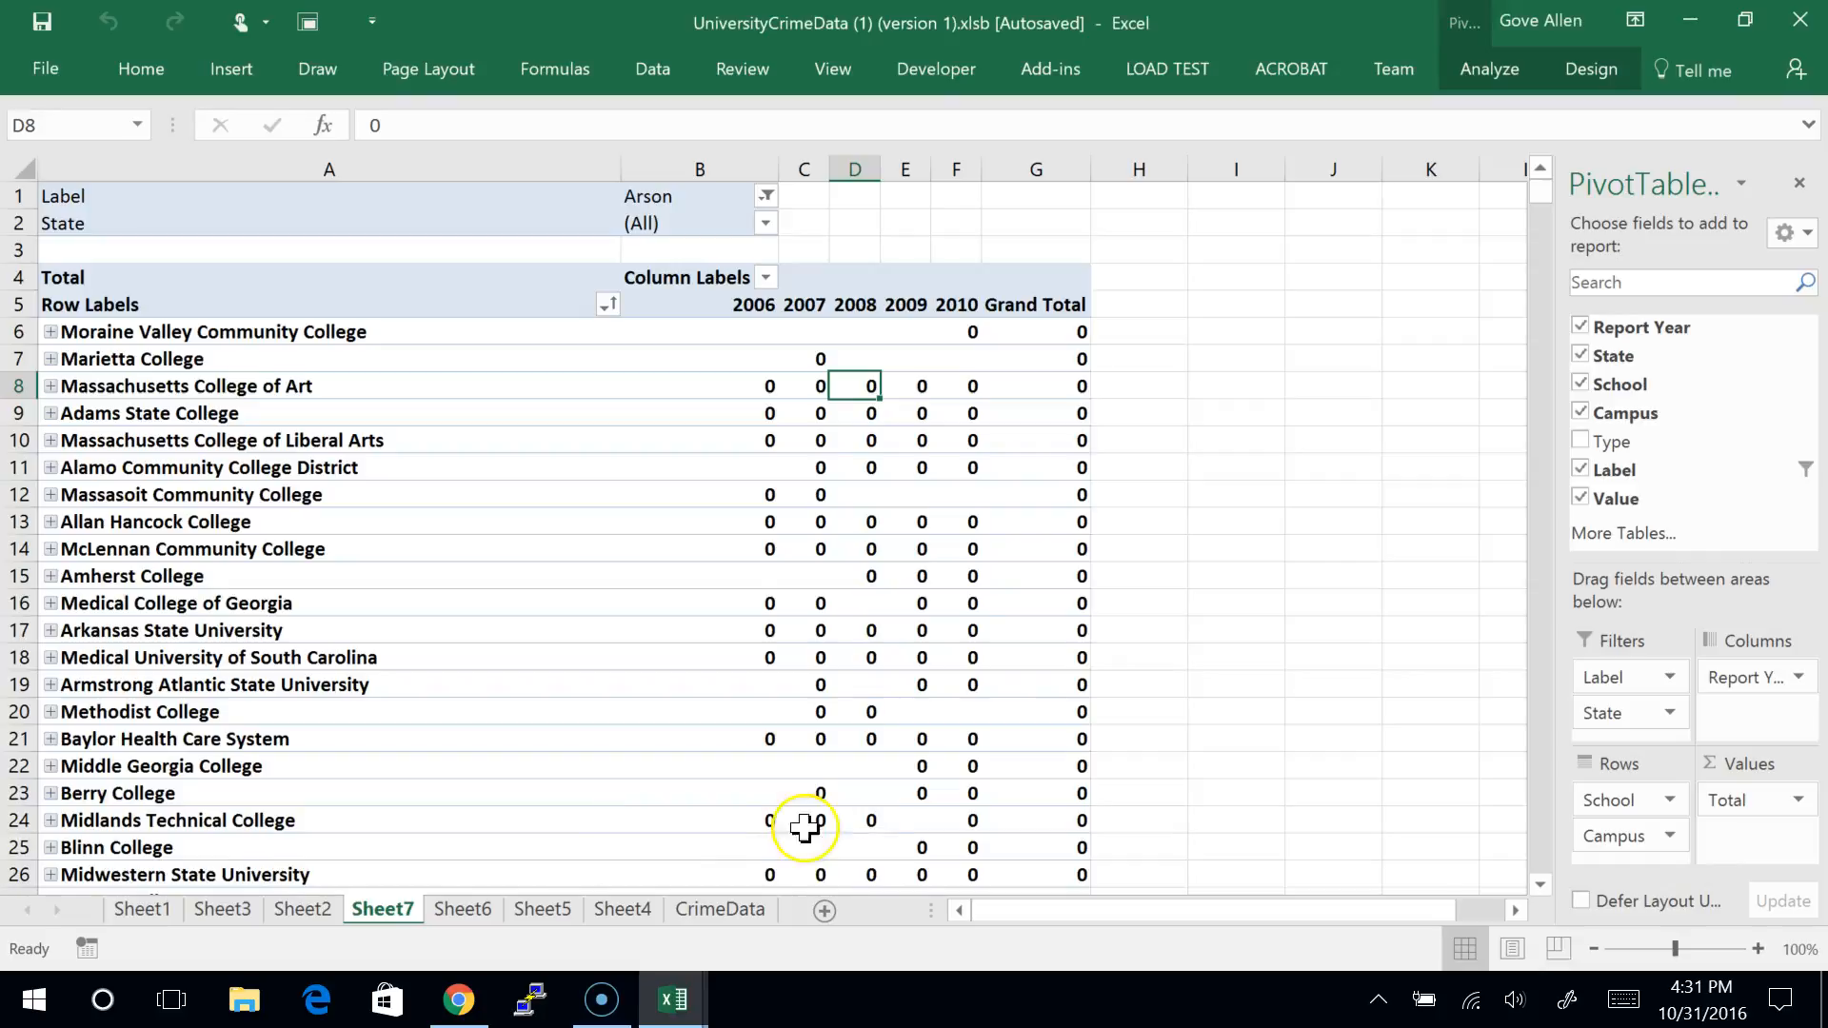
{"action": "left_click", "coordinate": [1044, 335]}
{"action": "key", "text": "alt+Tab"}
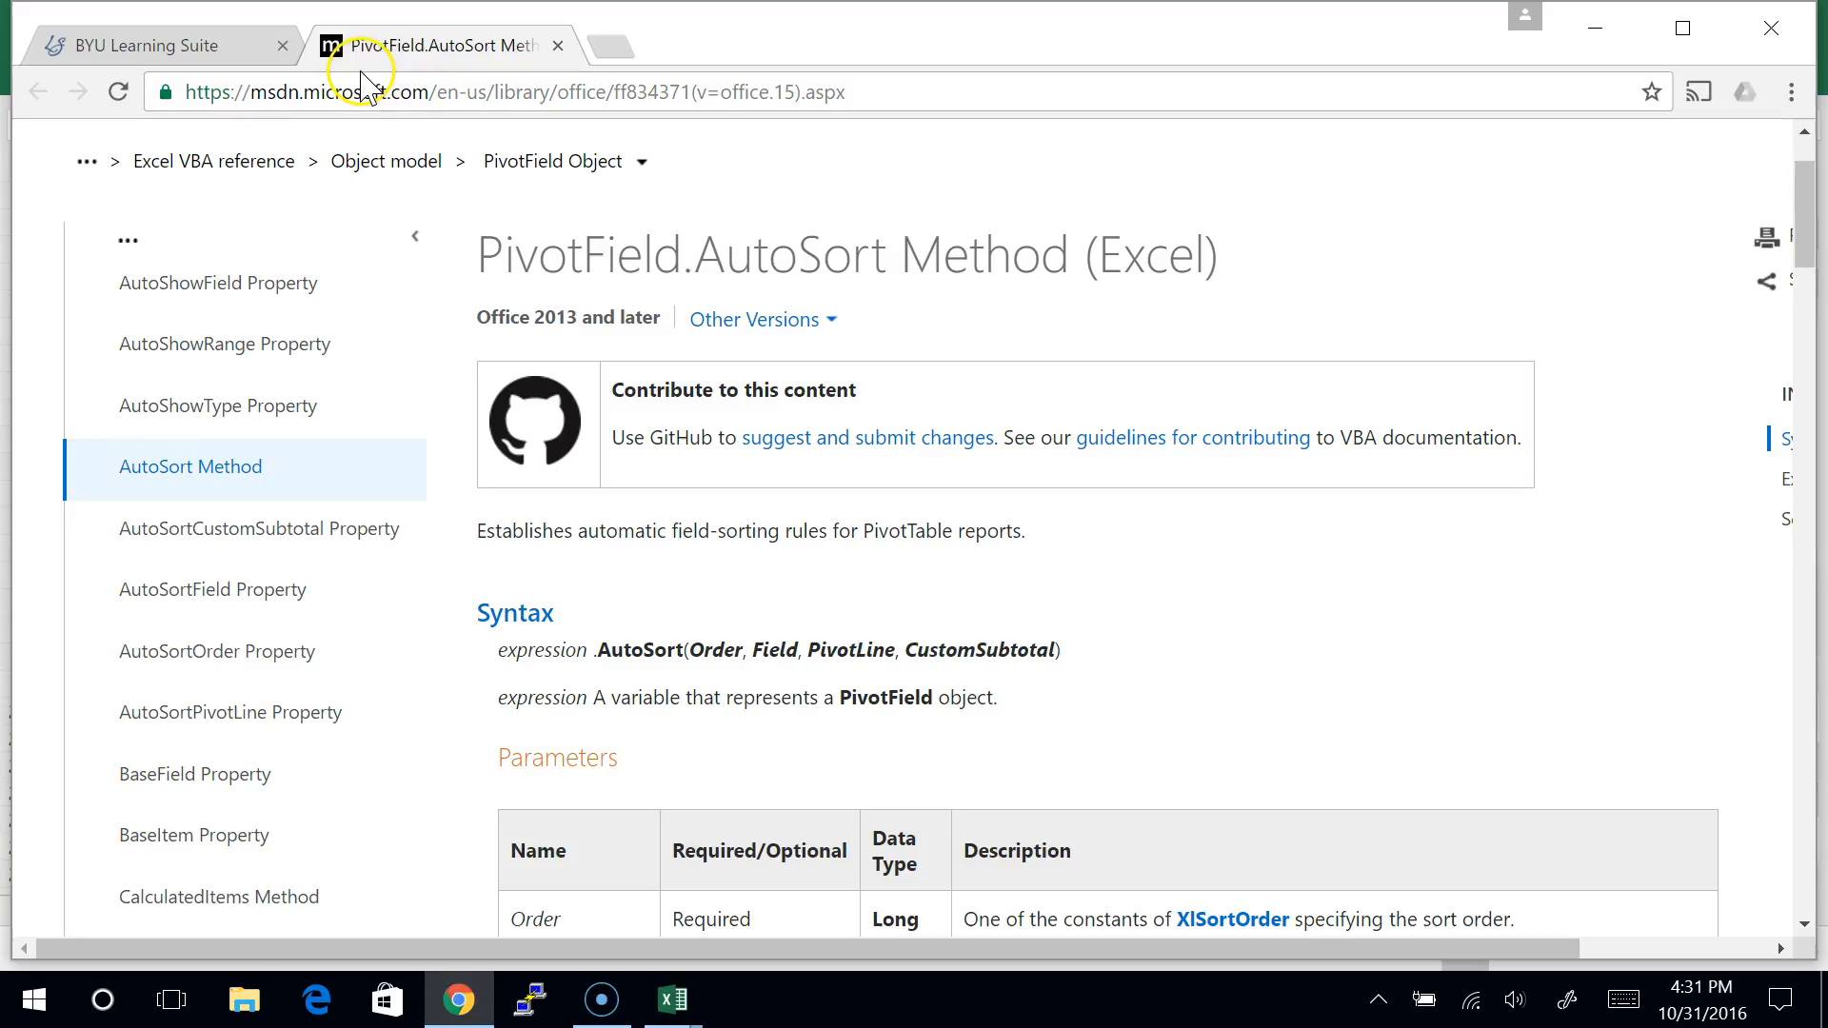
{"action": "key", "text": "alt+Tab"}
{"action": "key", "text": "alt+Tab"}
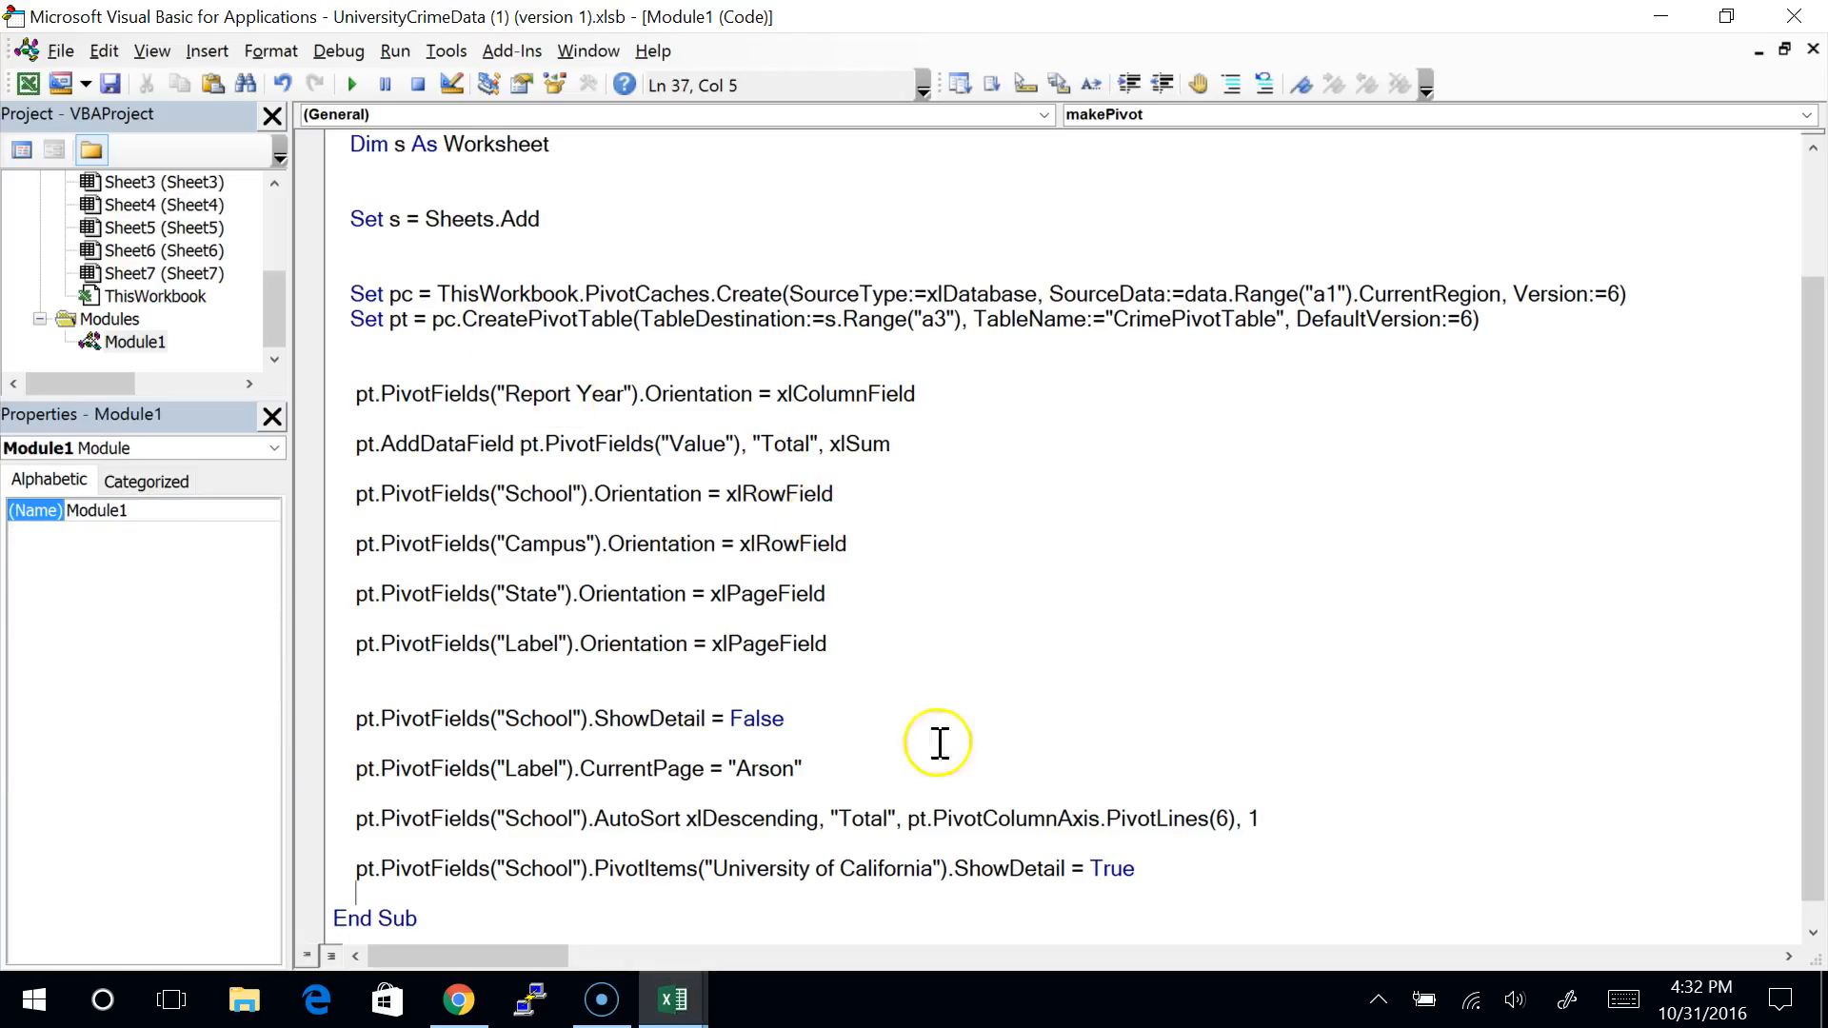
Step: Replace the hard-coded "University of California" in PivotItems with the index 1, checking the first school row in the workbook
{"action": "left_click_drag", "start_coordinate": [712, 868], "coordinate": [930, 870]}
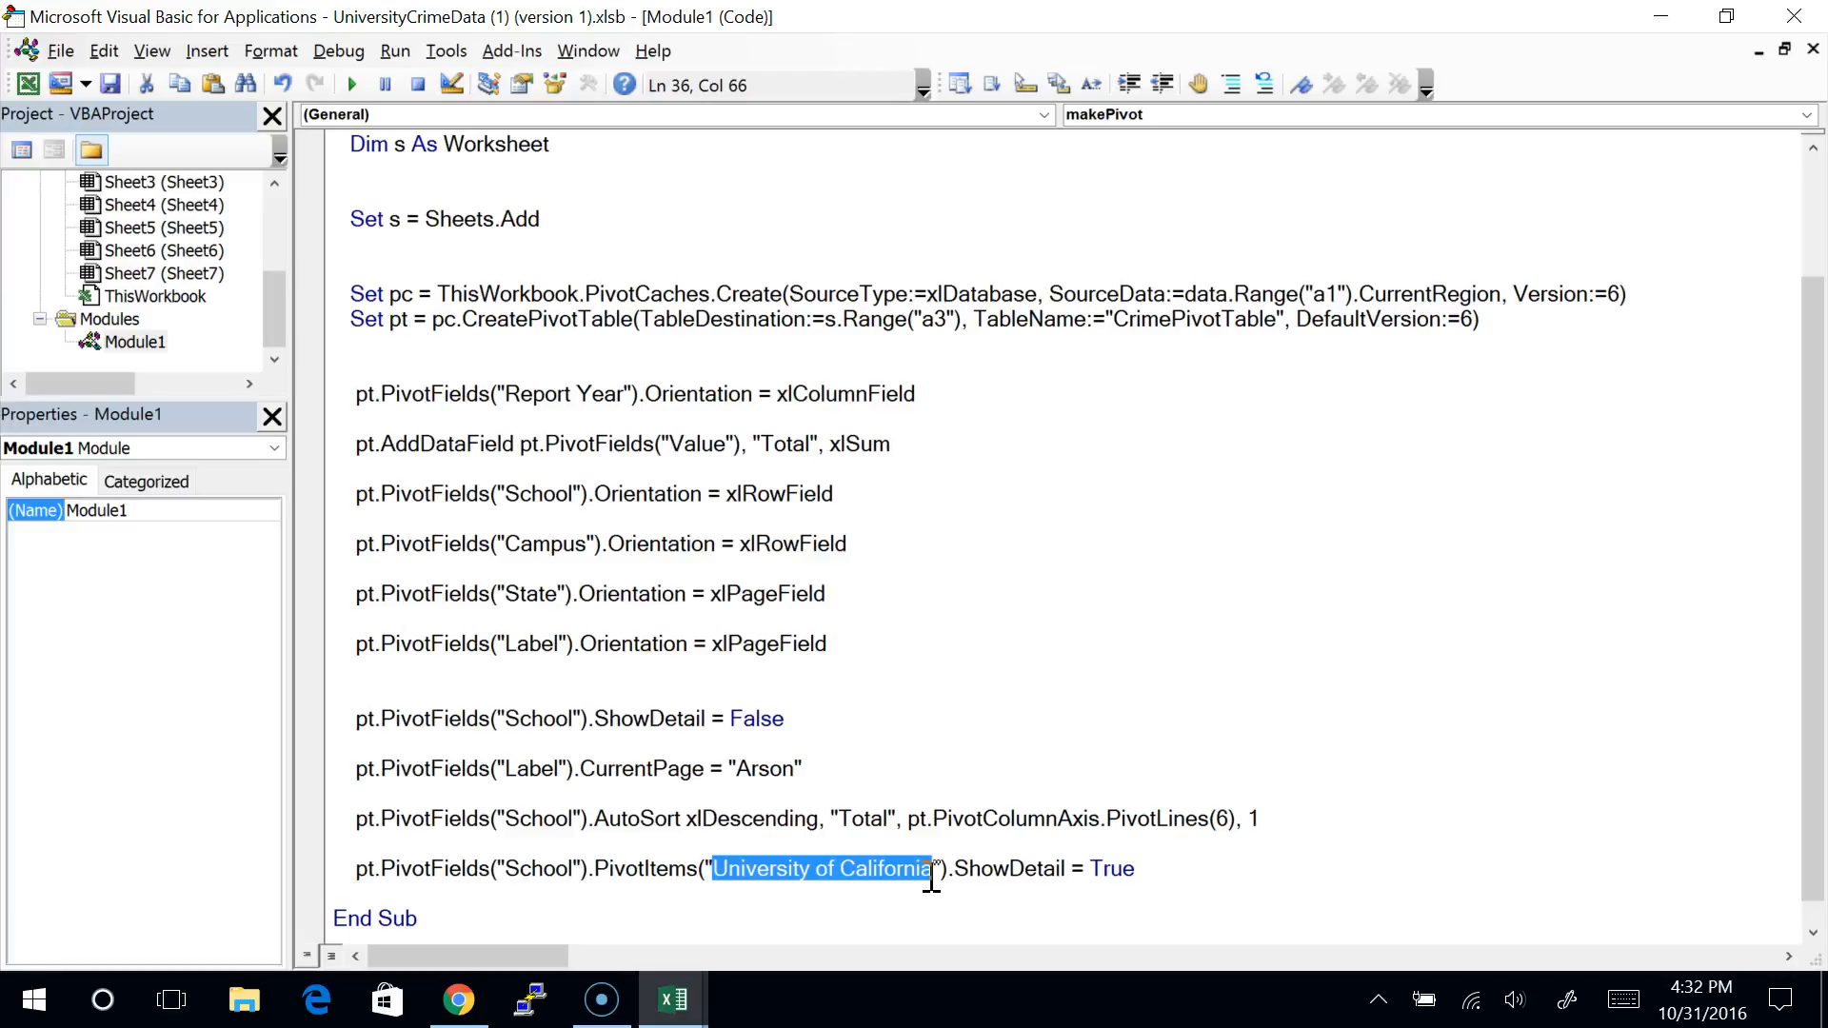
{"action": "key", "text": "alt+Tab"}
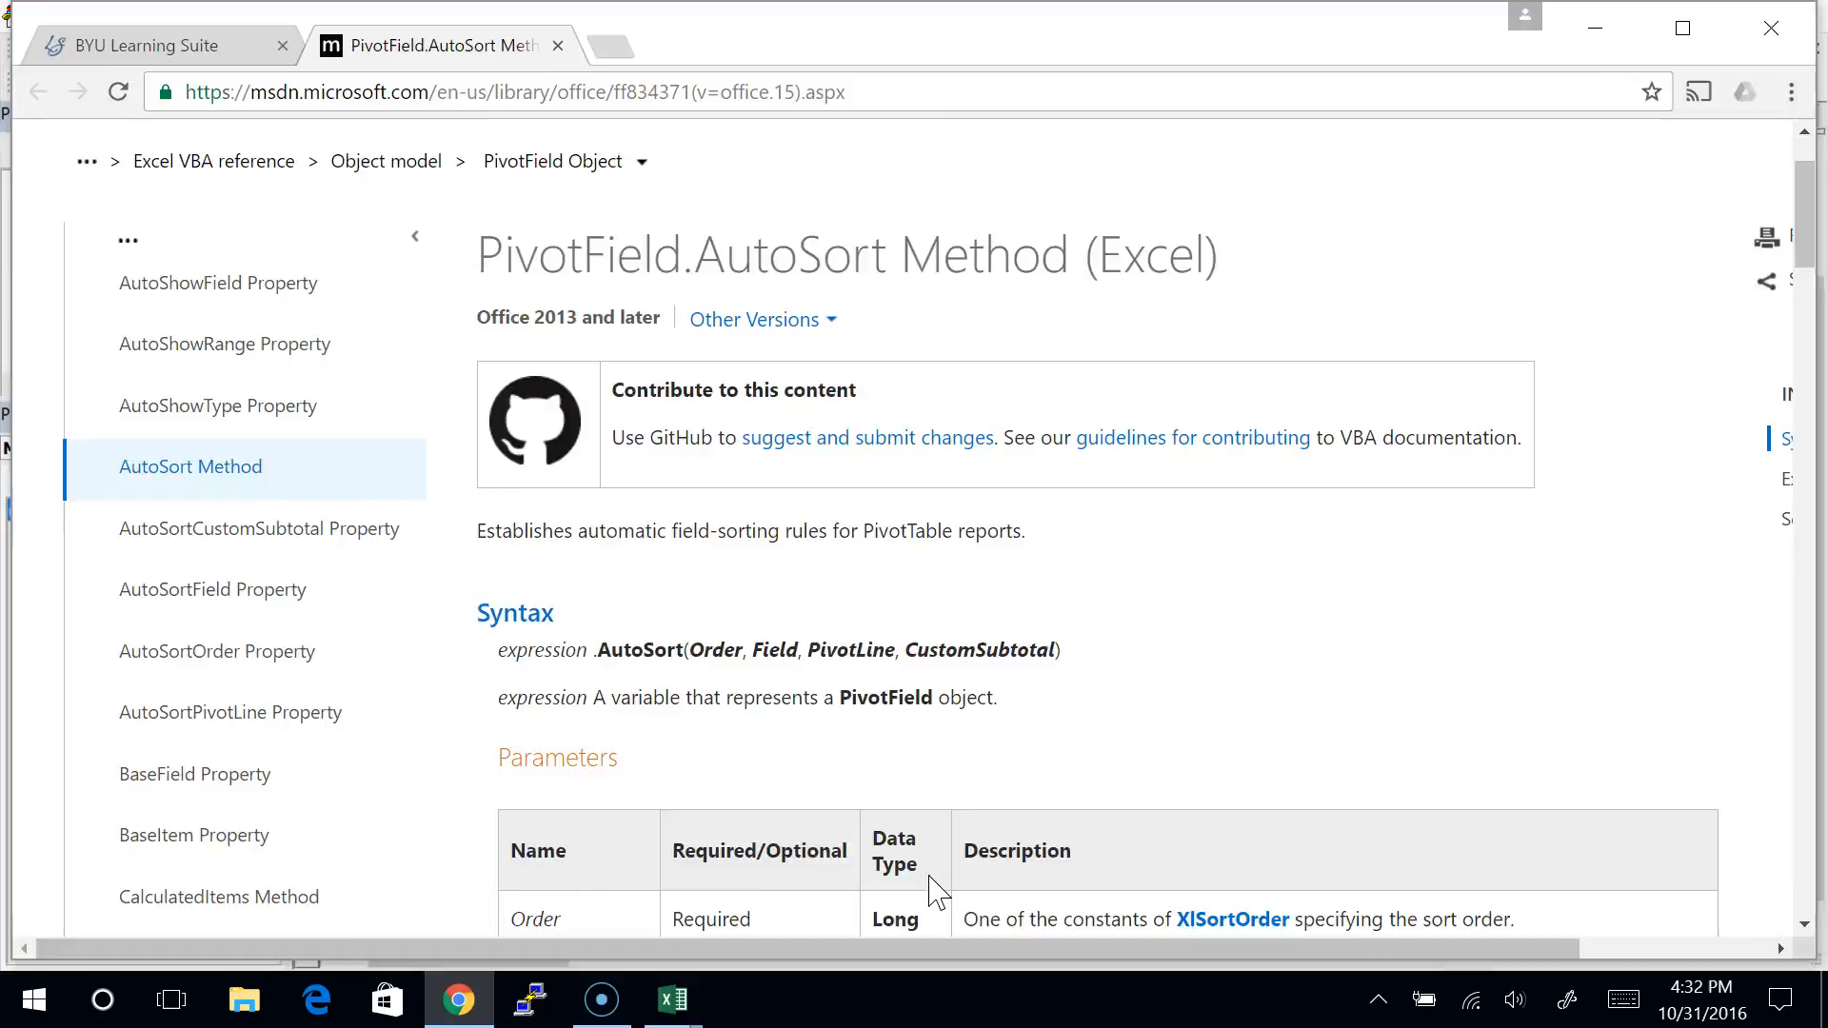
{"action": "key", "text": "alt+Tab"}
{"action": "key", "text": "alt+Tab"}
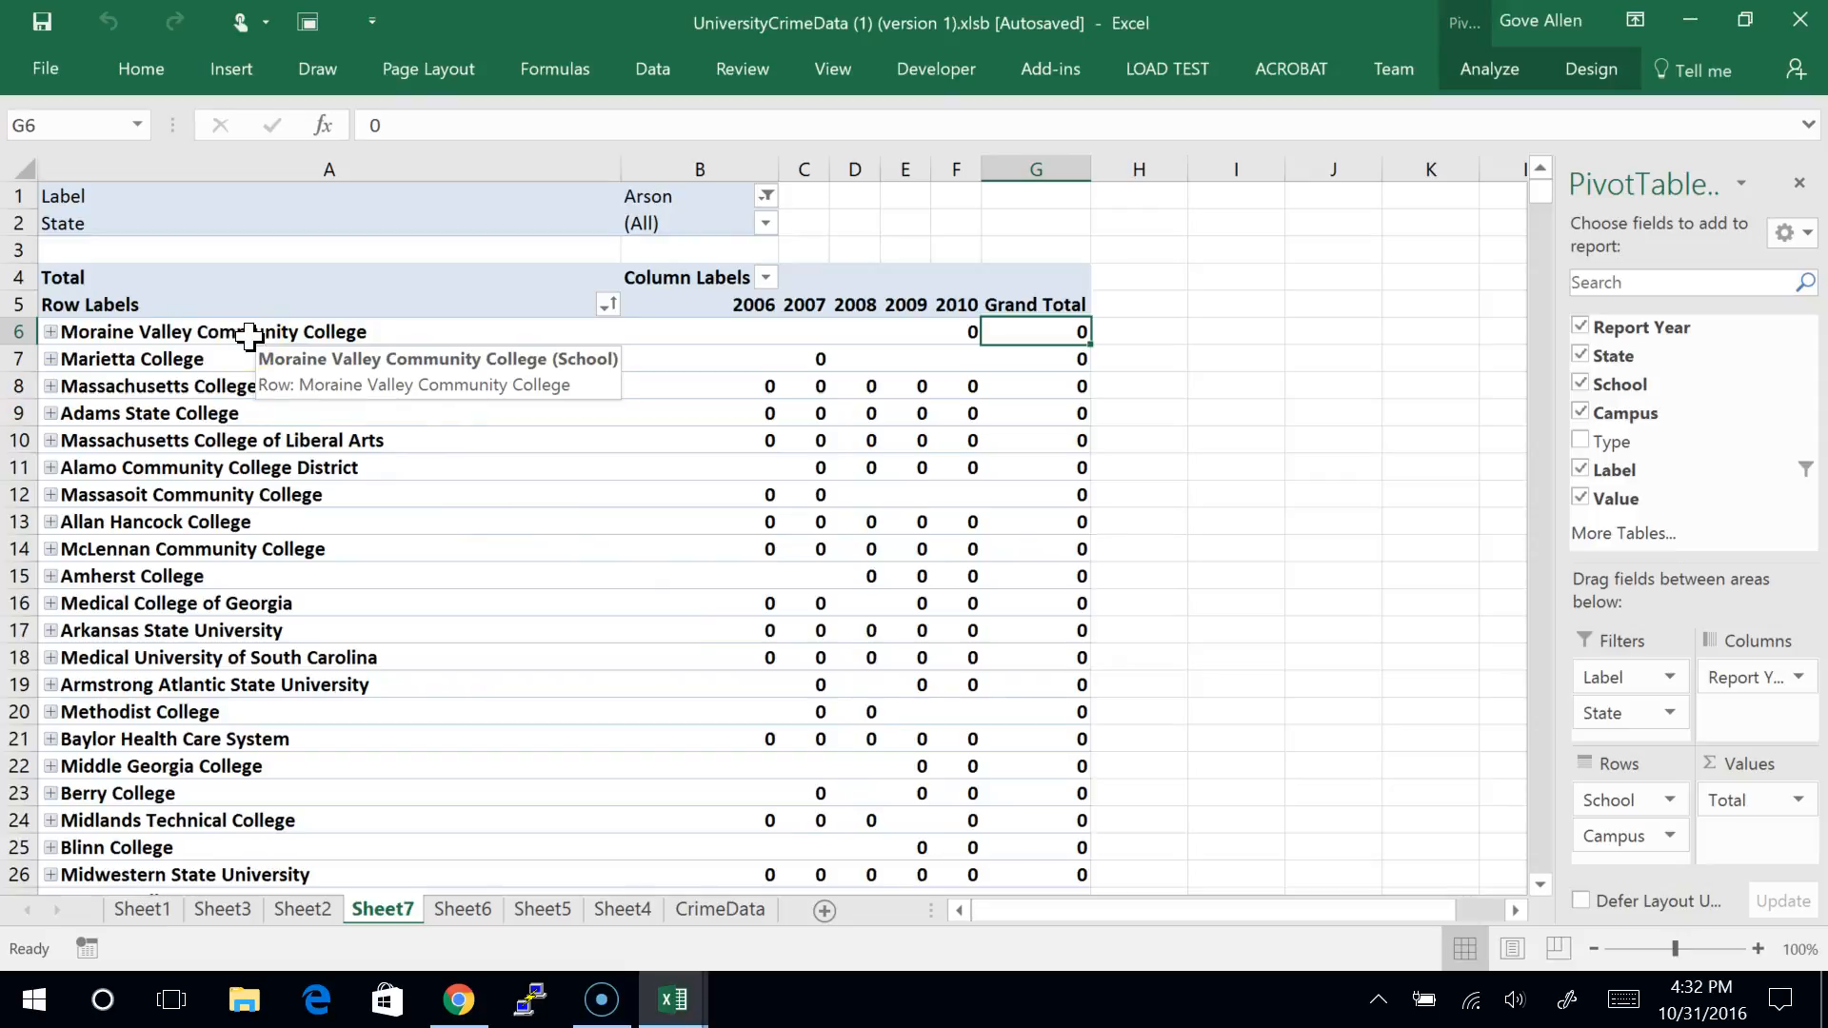
{"action": "key", "text": "alt+Tab"}
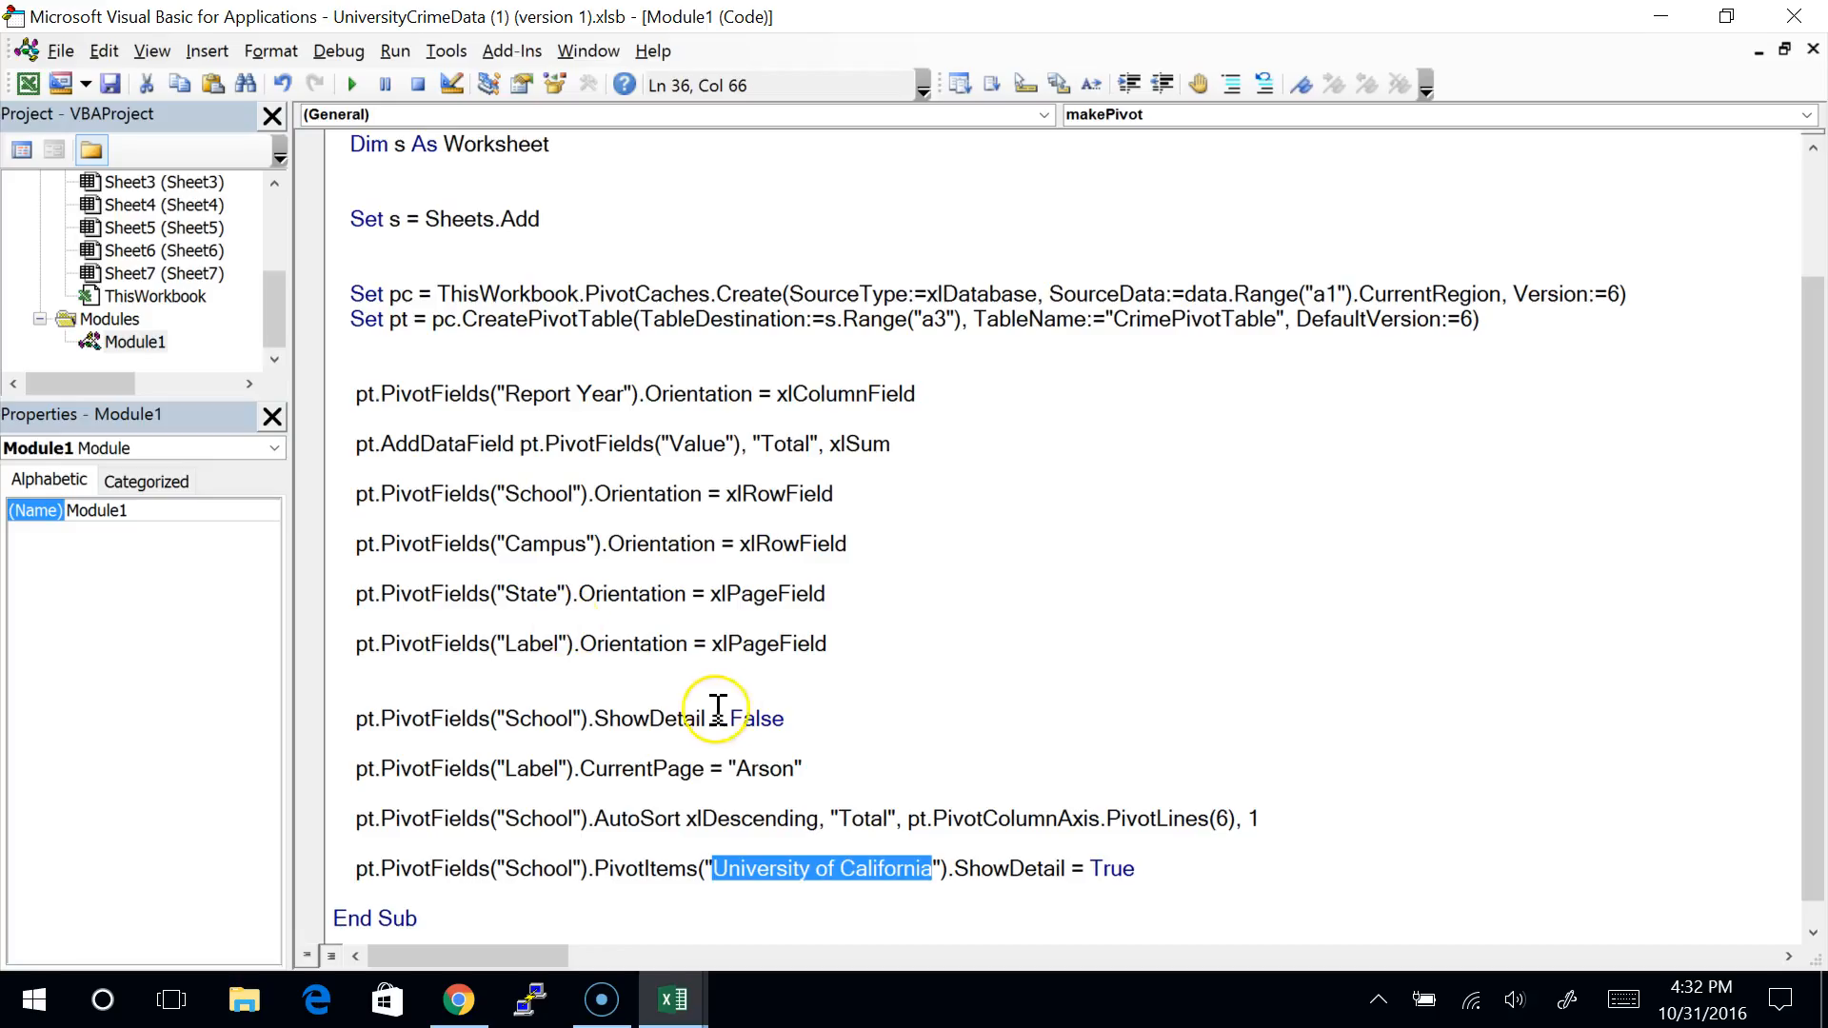
{"action": "key", "text": "BackSpace"}
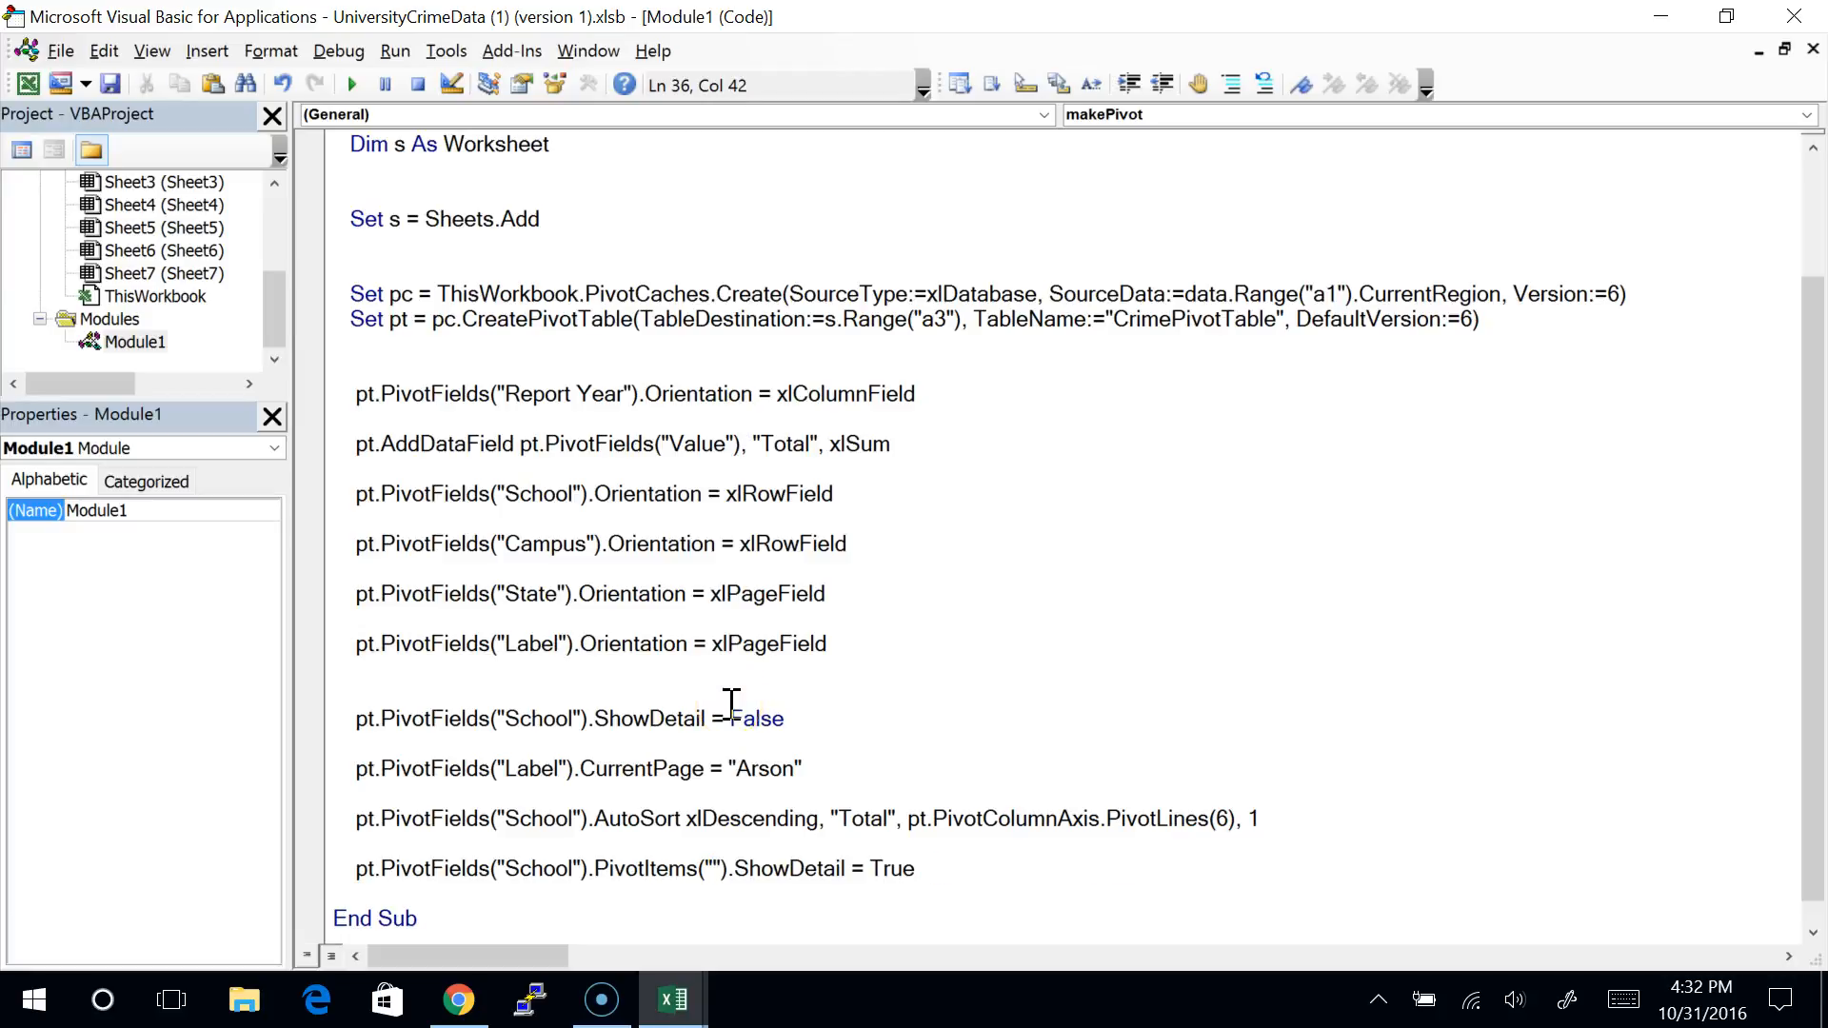
{"action": "key", "text": "Left"}
{"action": "key", "text": "Delete"}
{"action": "key", "text": "Delete"}
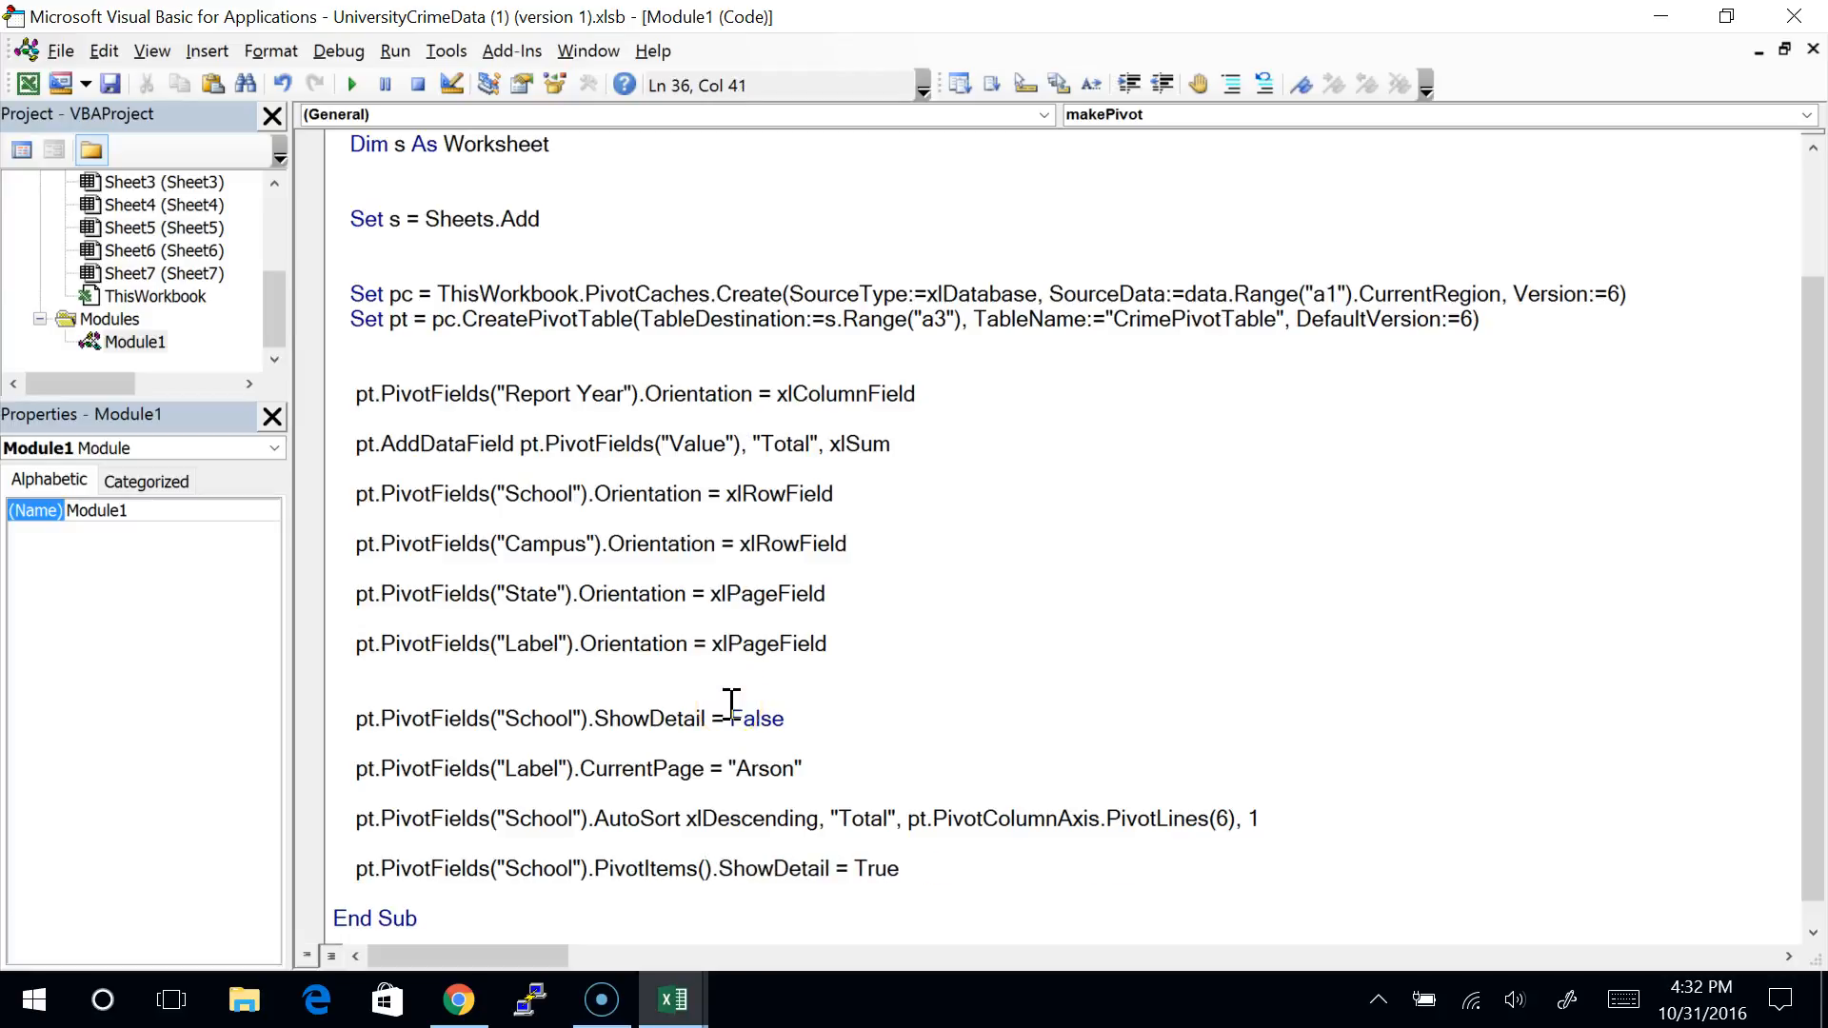
{"action": "type", "text": "1"}
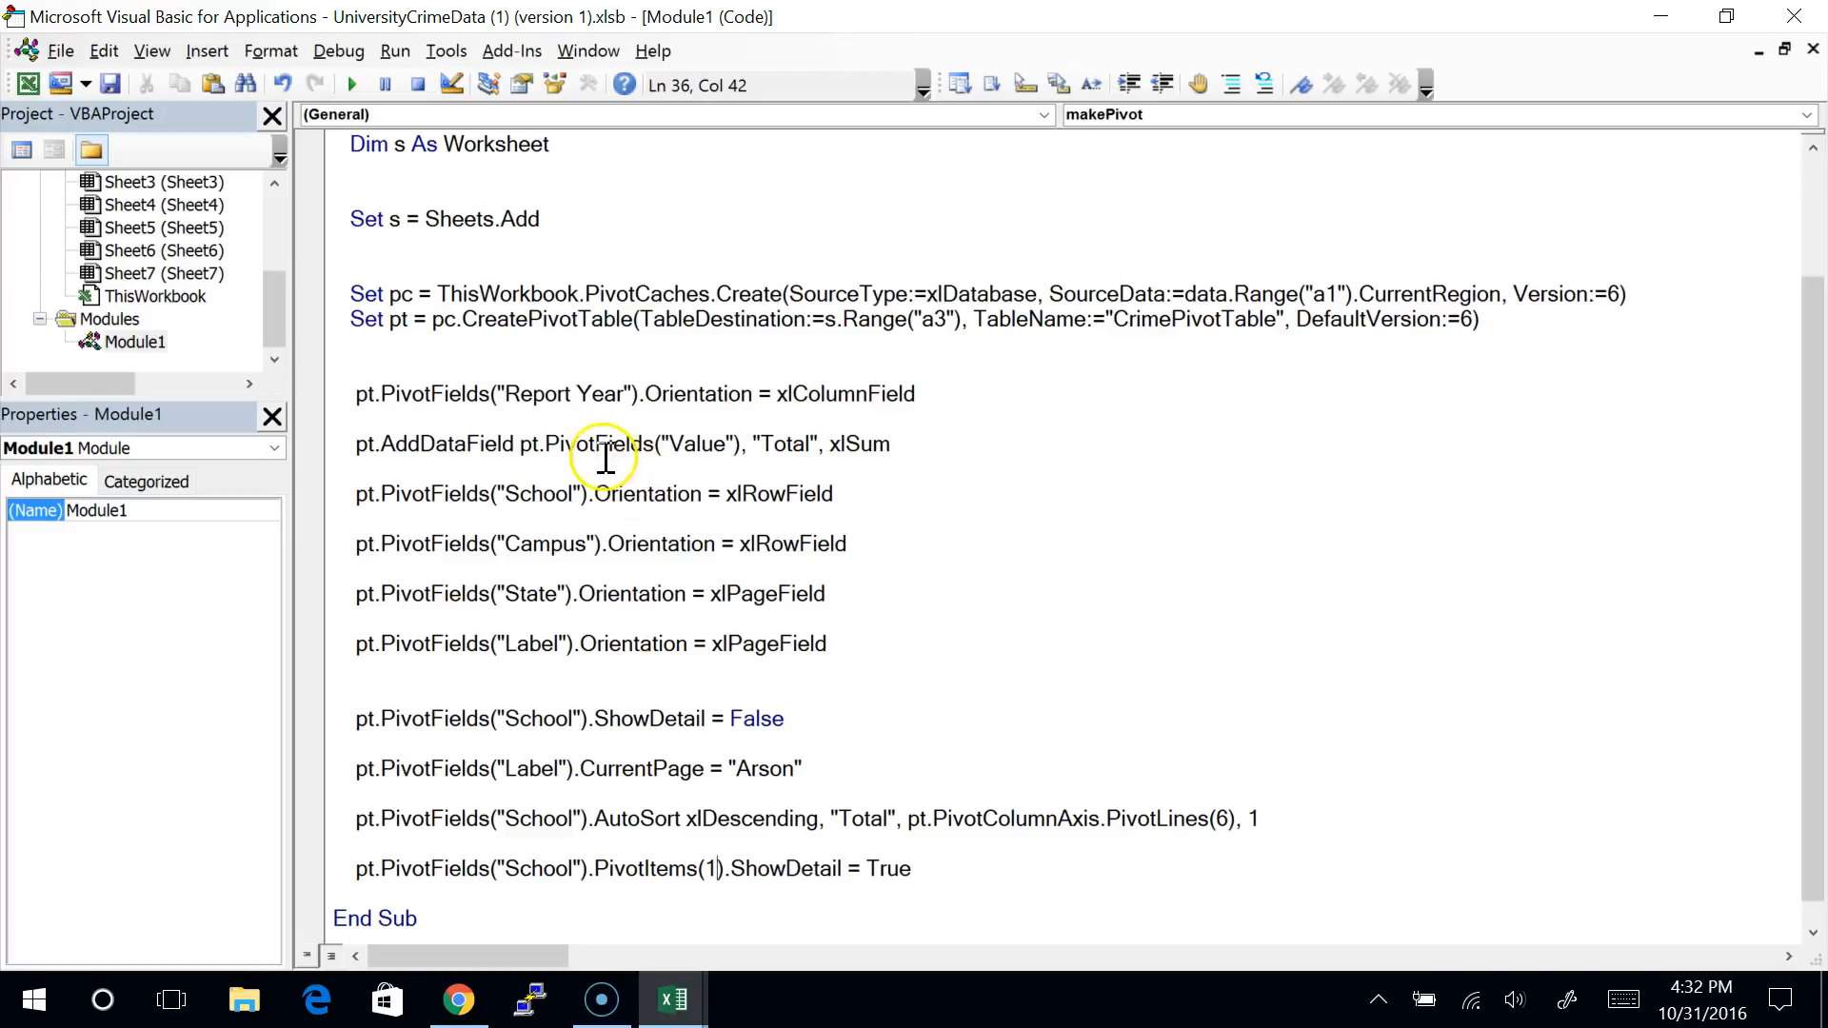
Step: Run makePivot, check the first school row of the new pivot table in the workbook, and return to the code
{"action": "left_click", "coordinate": [350, 84]}
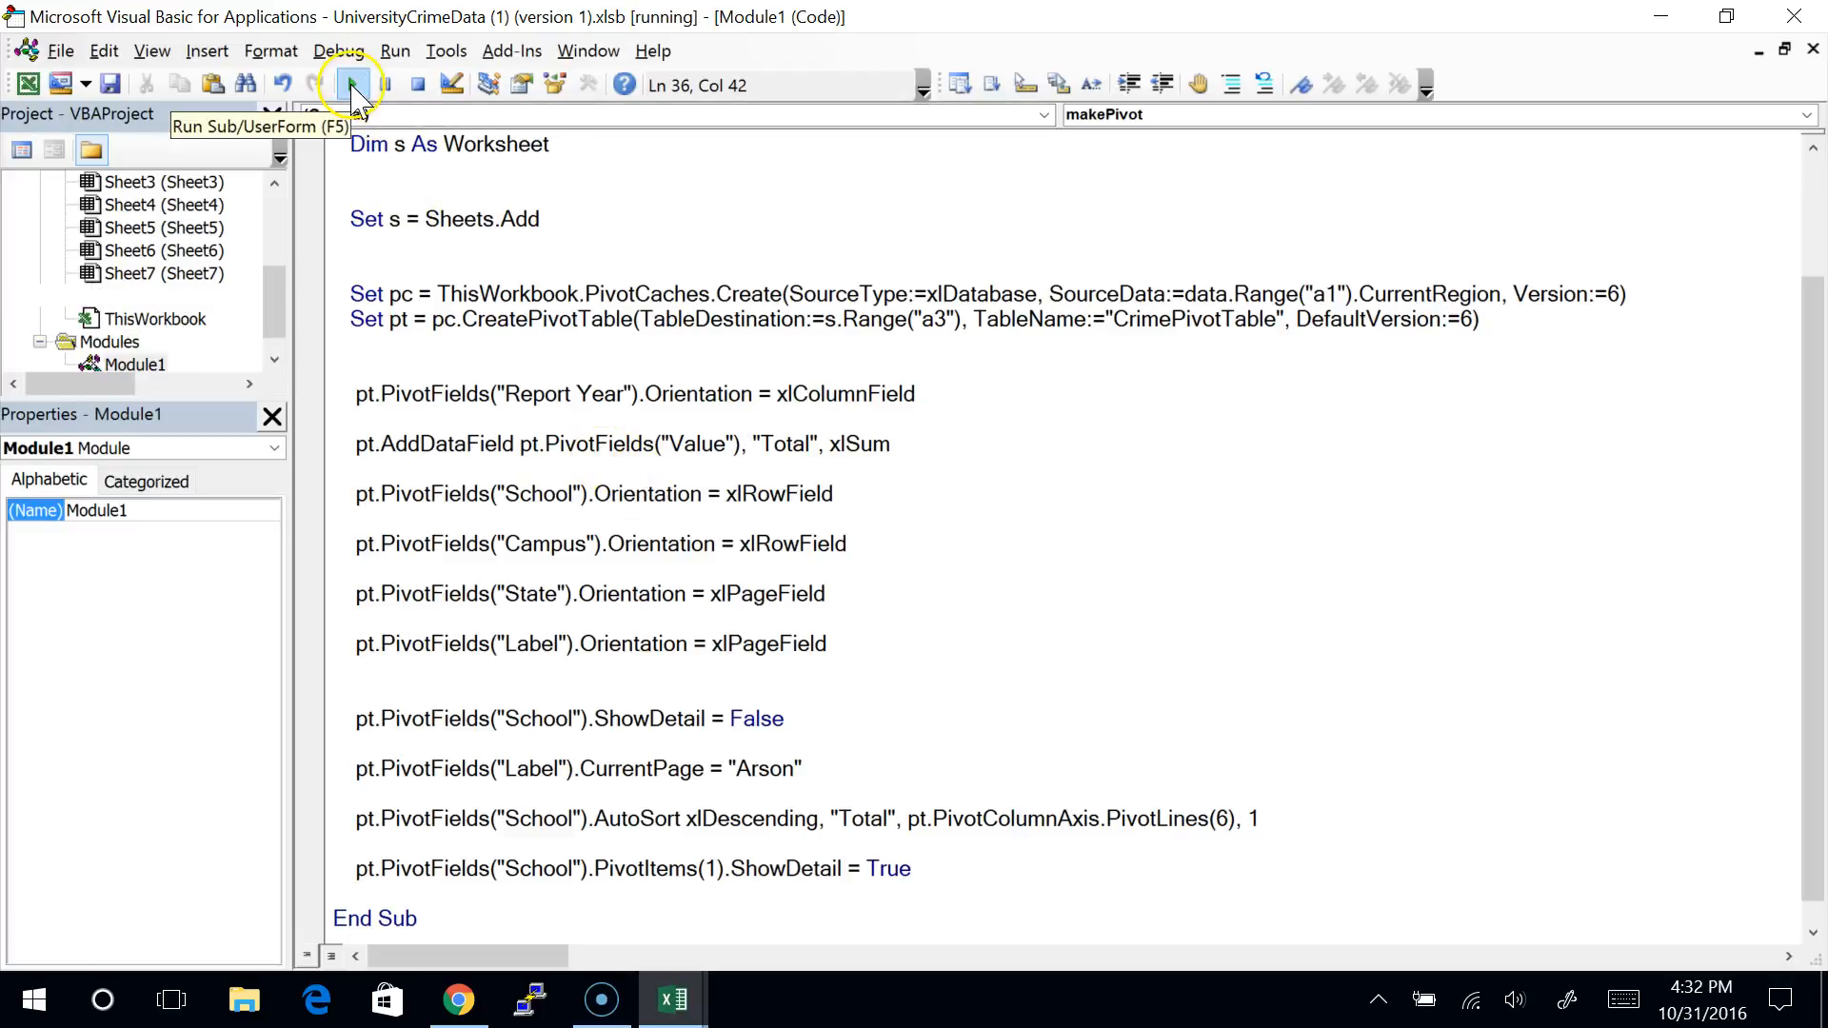
{"action": "key", "text": "alt+F11"}
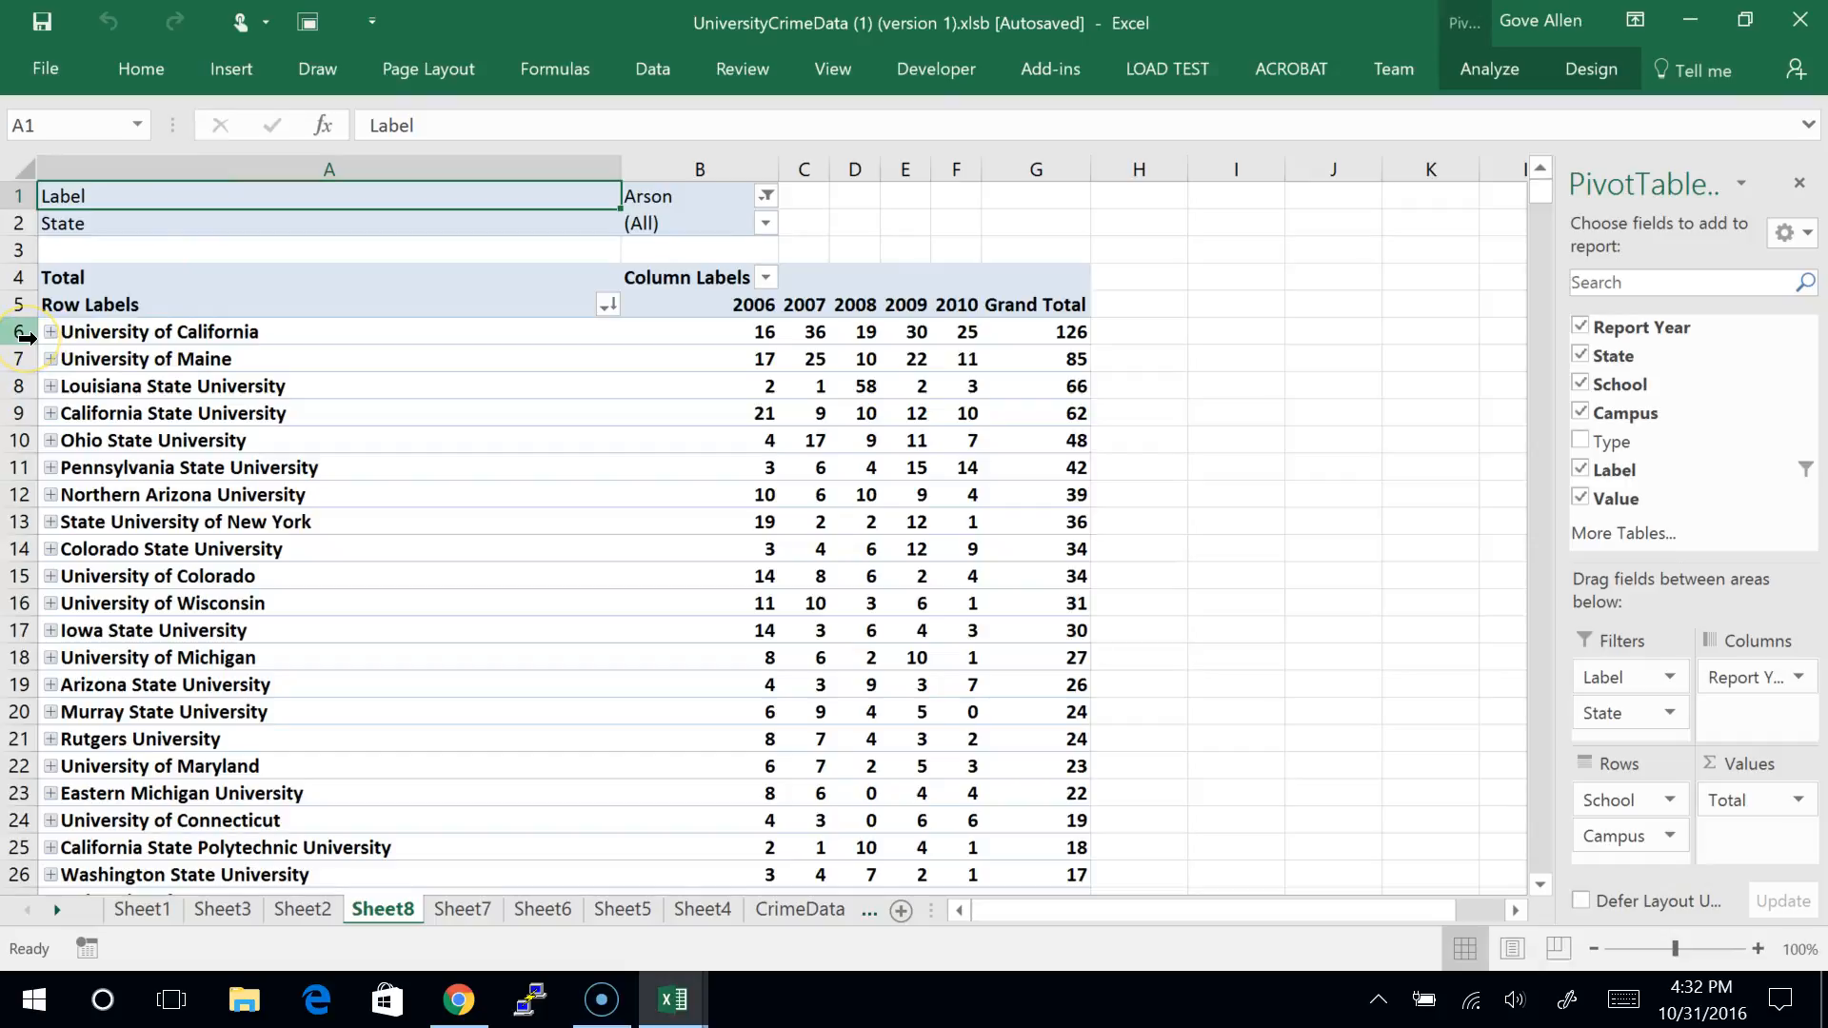
{"action": "key", "text": "alt+F11"}
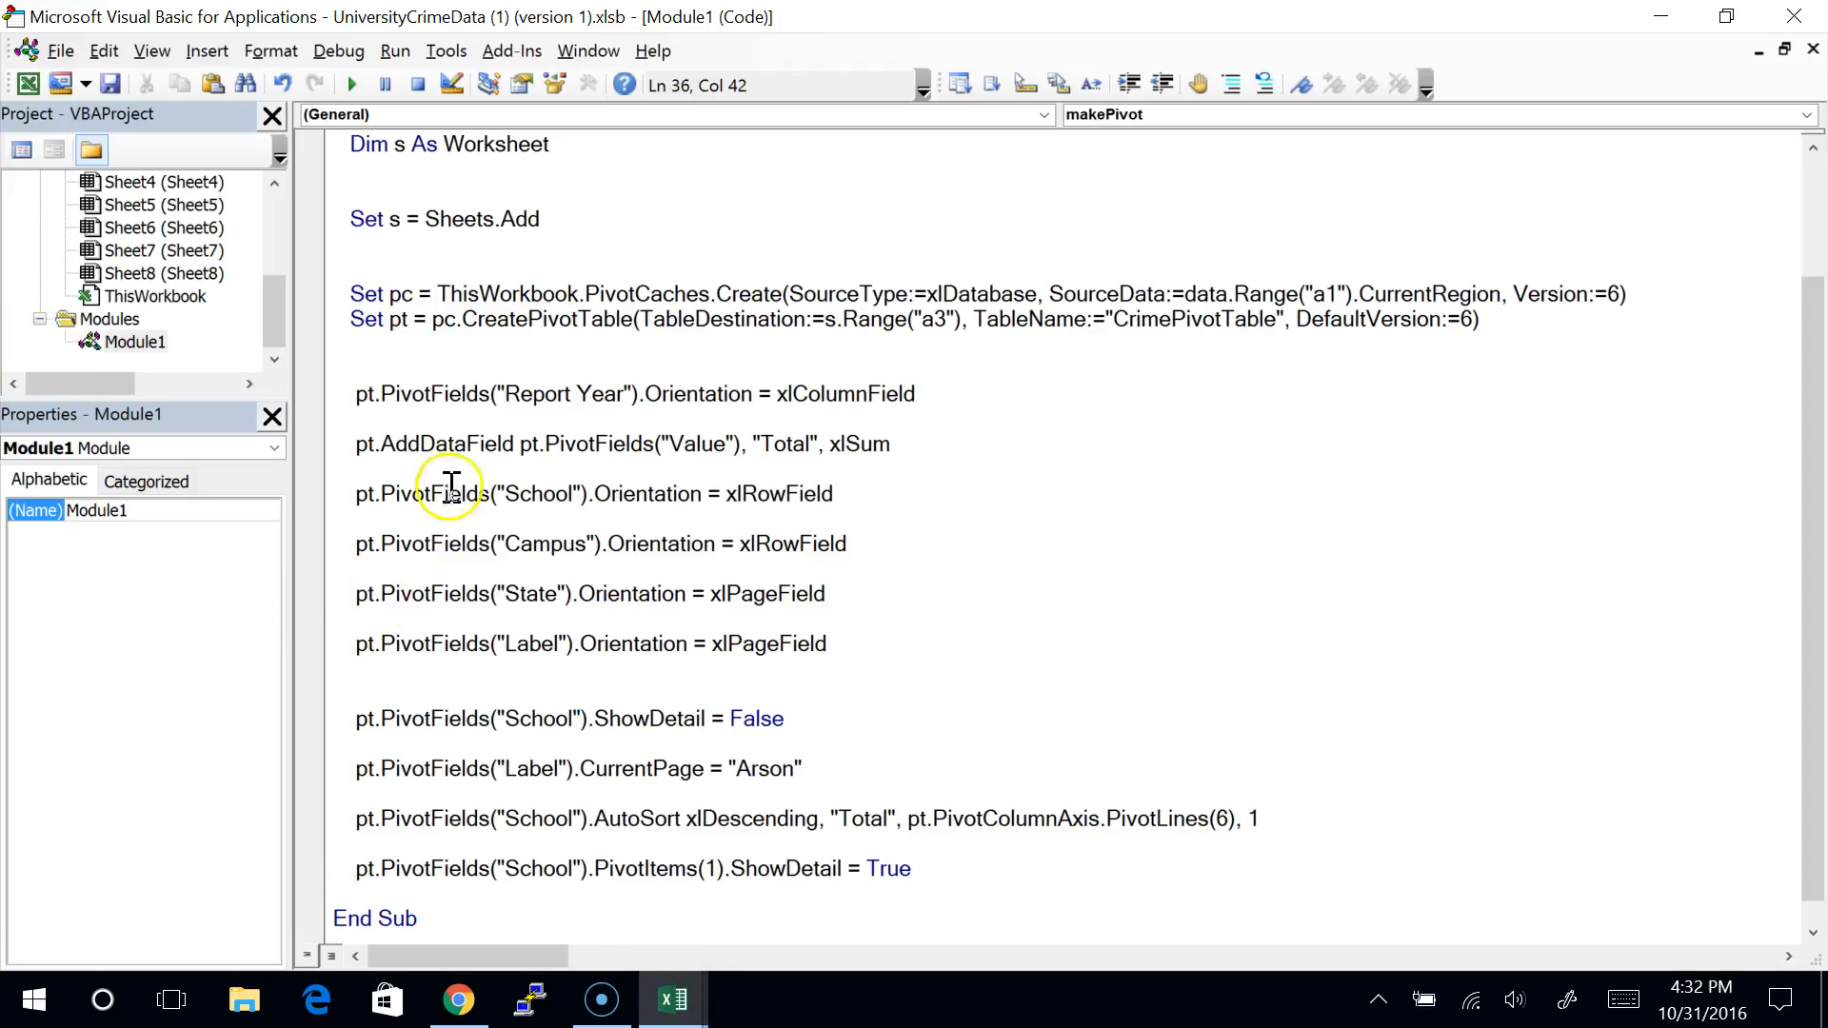
Step: Open the Immediate window, rewrite the old address query as ? Range("a6").VALUE and evaluate it
{"action": "key", "text": "ctrl+g"}
{"action": "left_click", "coordinate": [523, 759]}
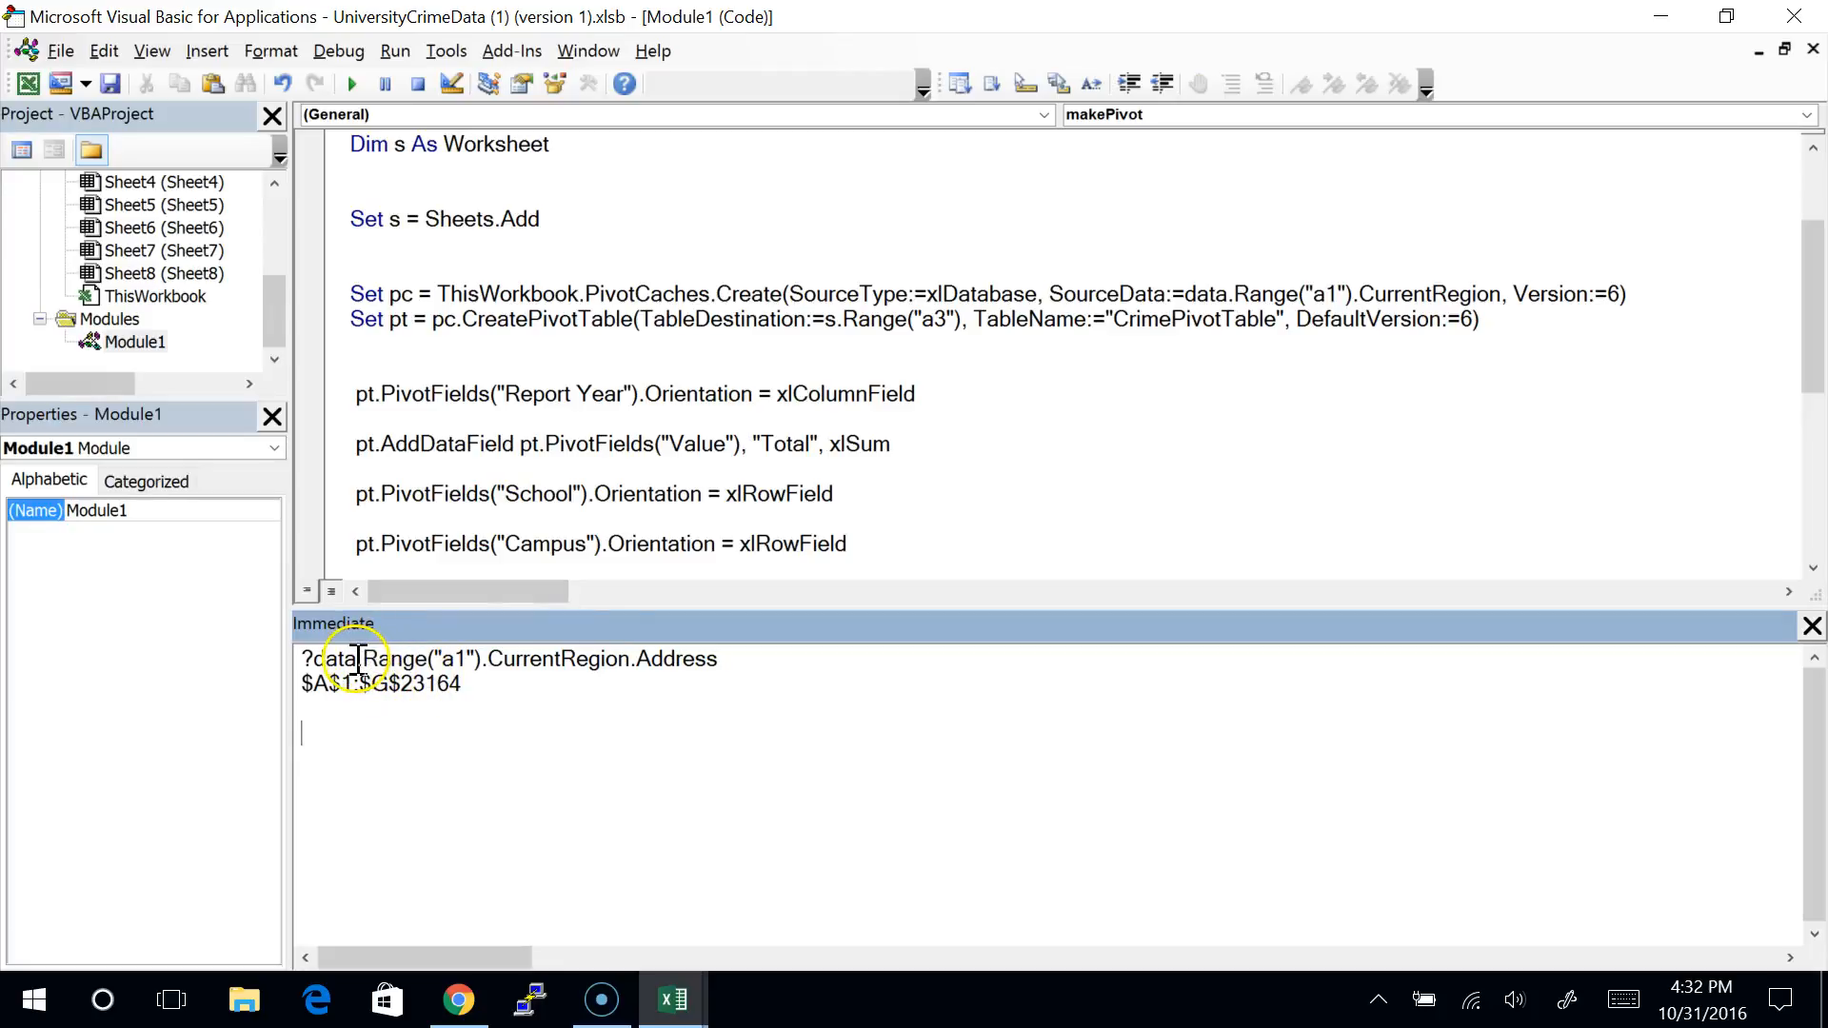
{"action": "left_click_drag", "start_coordinate": [466, 685], "coordinate": [273, 685]}
{"action": "key", "text": "Delete"}
{"action": "key", "text": "Up"}
{"action": "key", "text": "Delete"}
{"action": "key", "text": "Delete"}
{"action": "key", "text": "Delete"}
{"action": "key", "text": "Delete"}
{"action": "key", "text": "Delete"}
{"action": "key", "text": "Delete"}
{"action": "key", "text": "Right"}
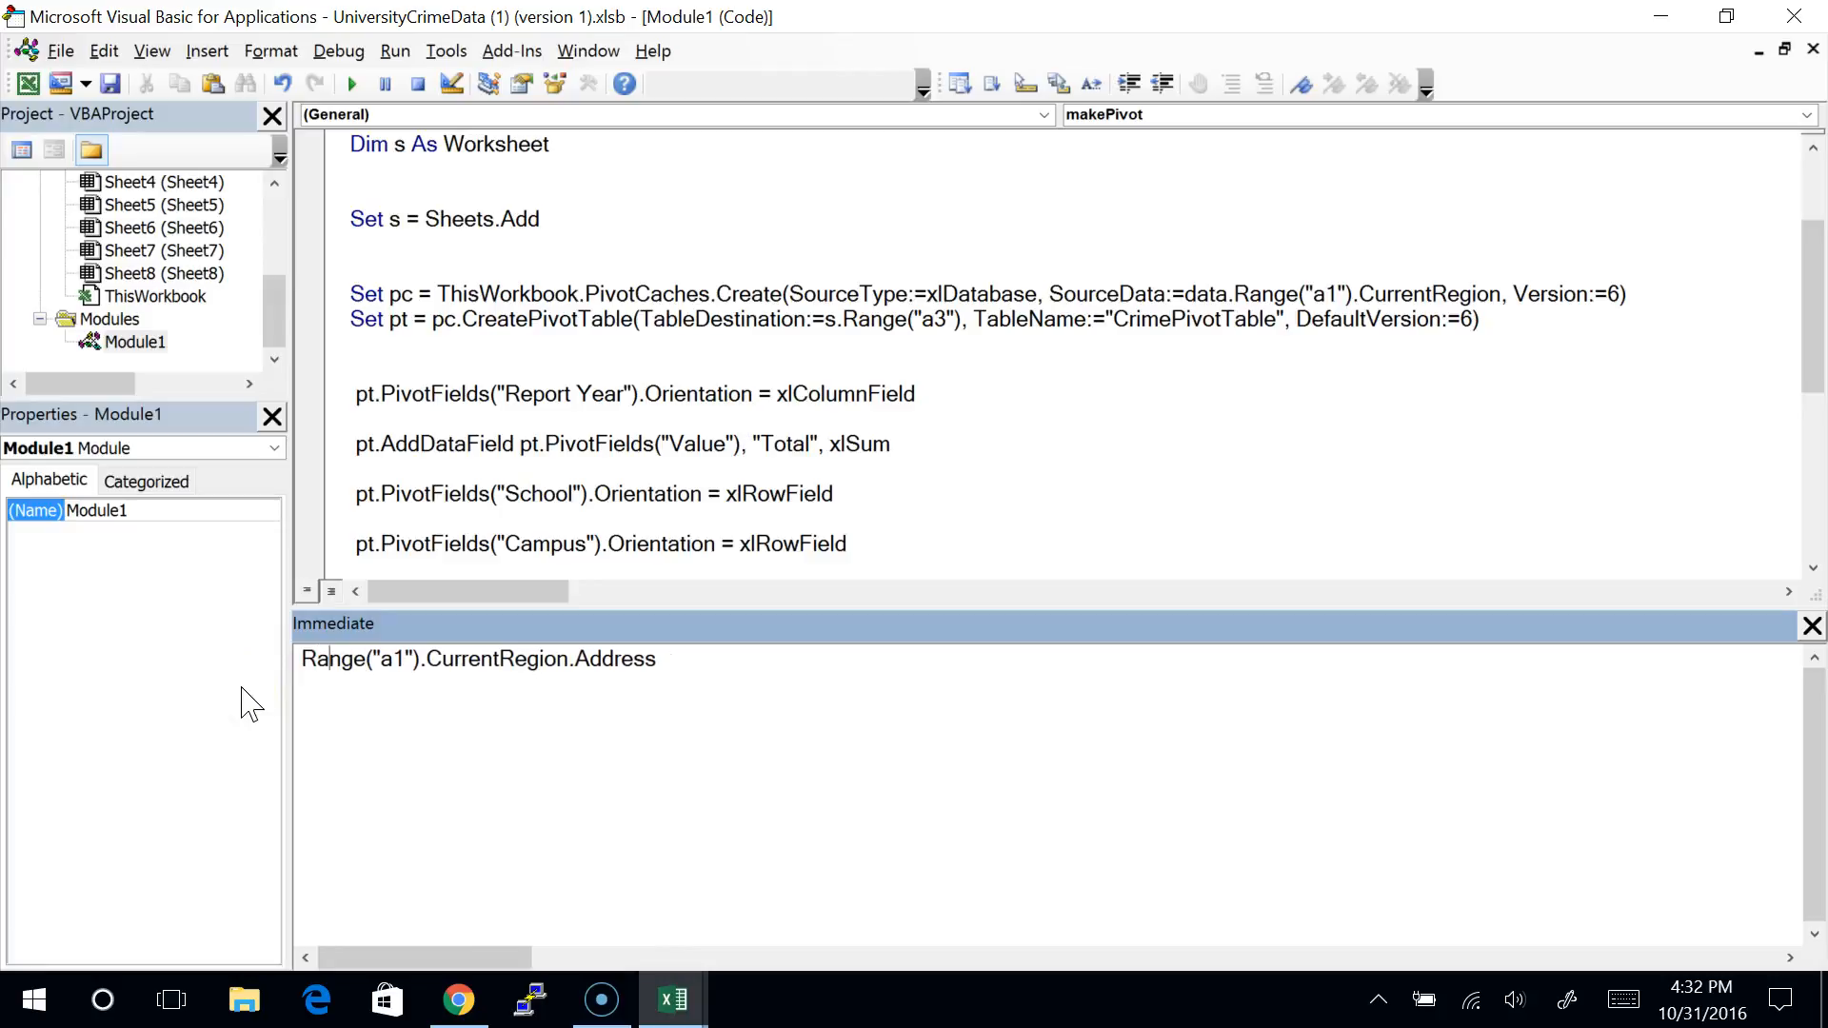
{"action": "key", "text": "BackSpace"}
{"action": "type", "text": "6"}
{"action": "key", "text": "shift+End"}
{"action": "type", "text": "VALUE"}
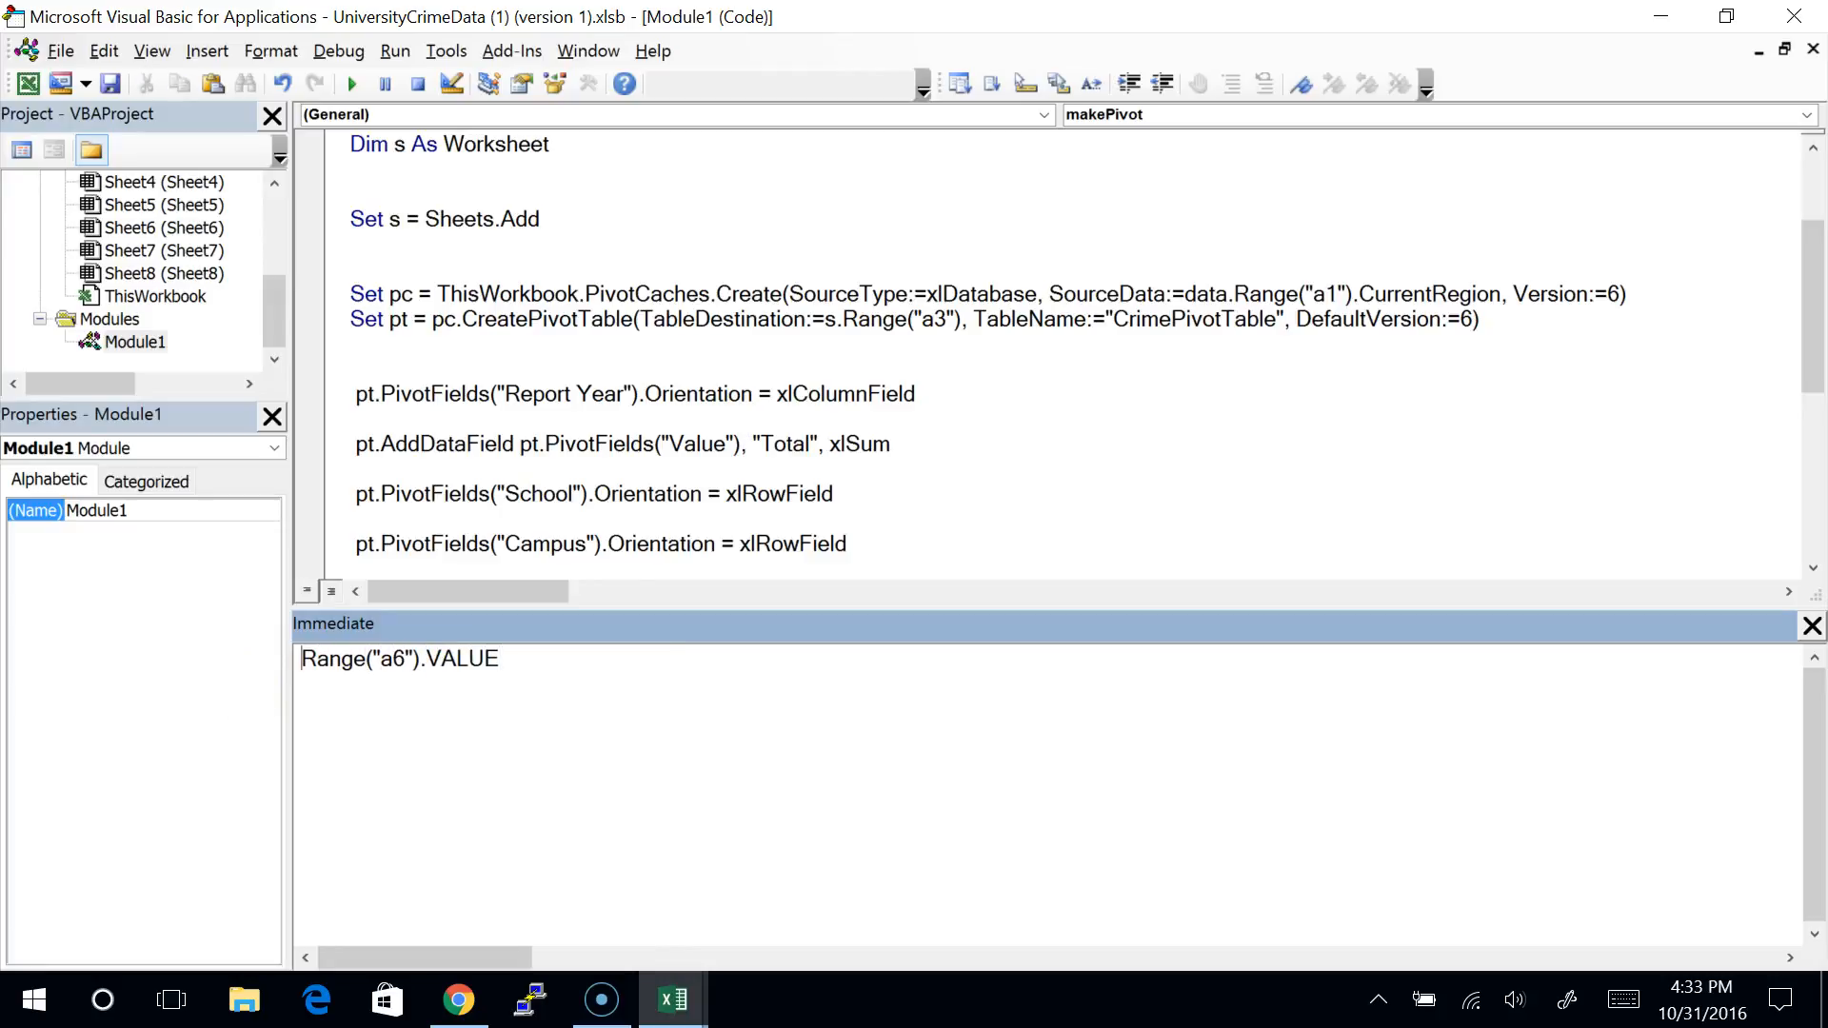
{"action": "key", "text": "Home"}
{"action": "type", "text": "?"}
{"action": "key", "text": "Return"}
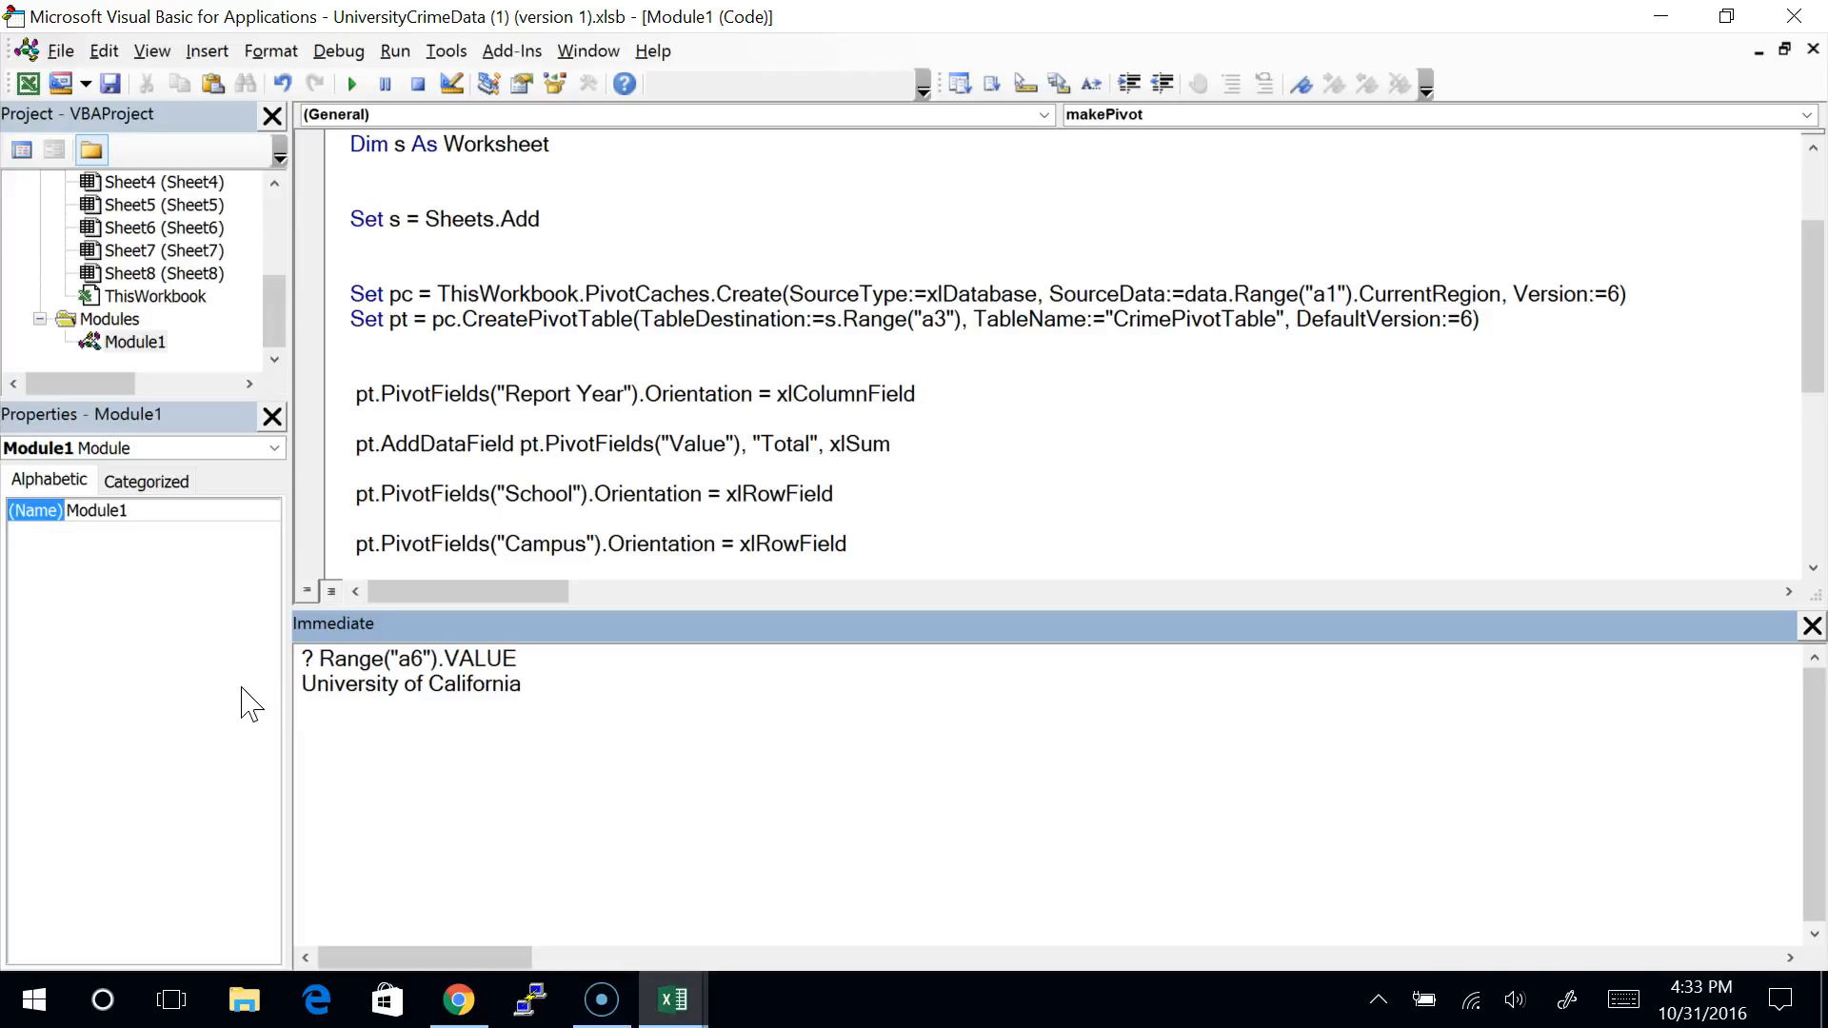
Step: Copy the Range("a6").VALUE expression into PivotItems in place of the index 1 in the ShowDetail statement
{"action": "left_click_drag", "start_coordinate": [320, 659], "coordinate": [521, 659]}
{"action": "key", "text": "ctrl+c"}
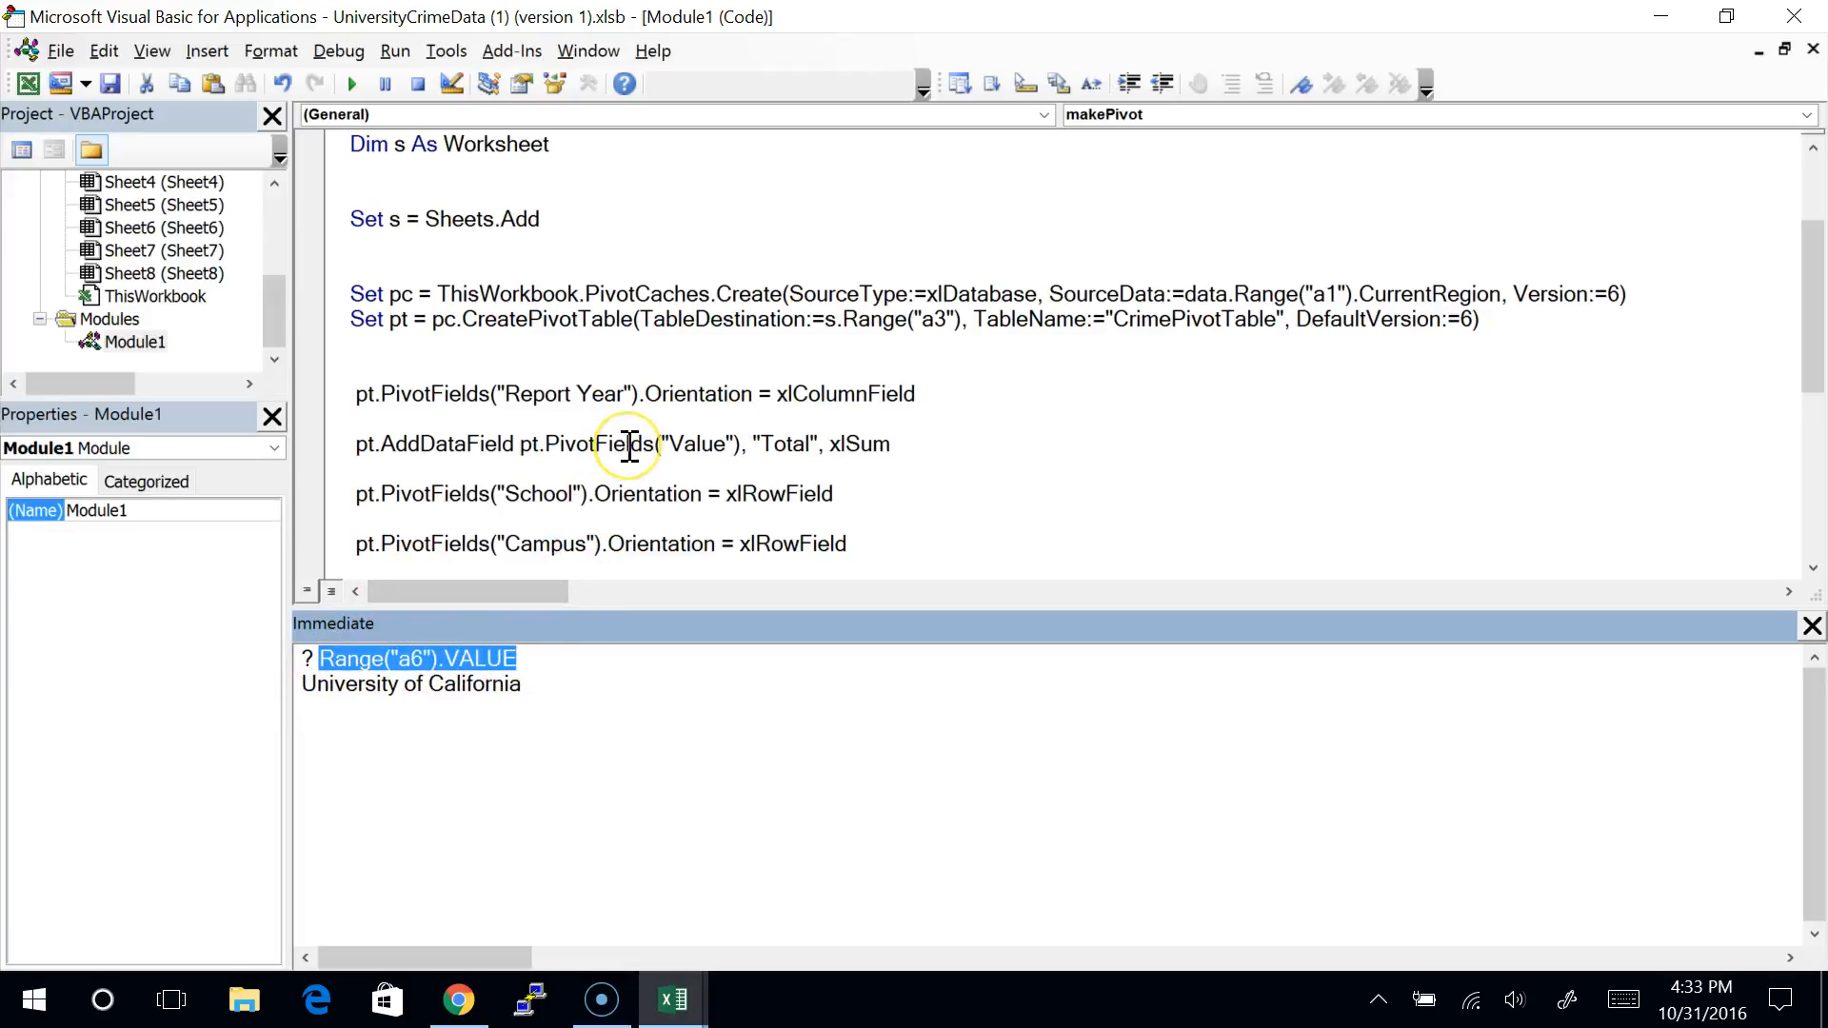
{"action": "scroll", "coordinate": [628, 448], "scroll_direction": "down", "scroll_amount": 5}
{"action": "left_click", "coordinate": [709, 468]}
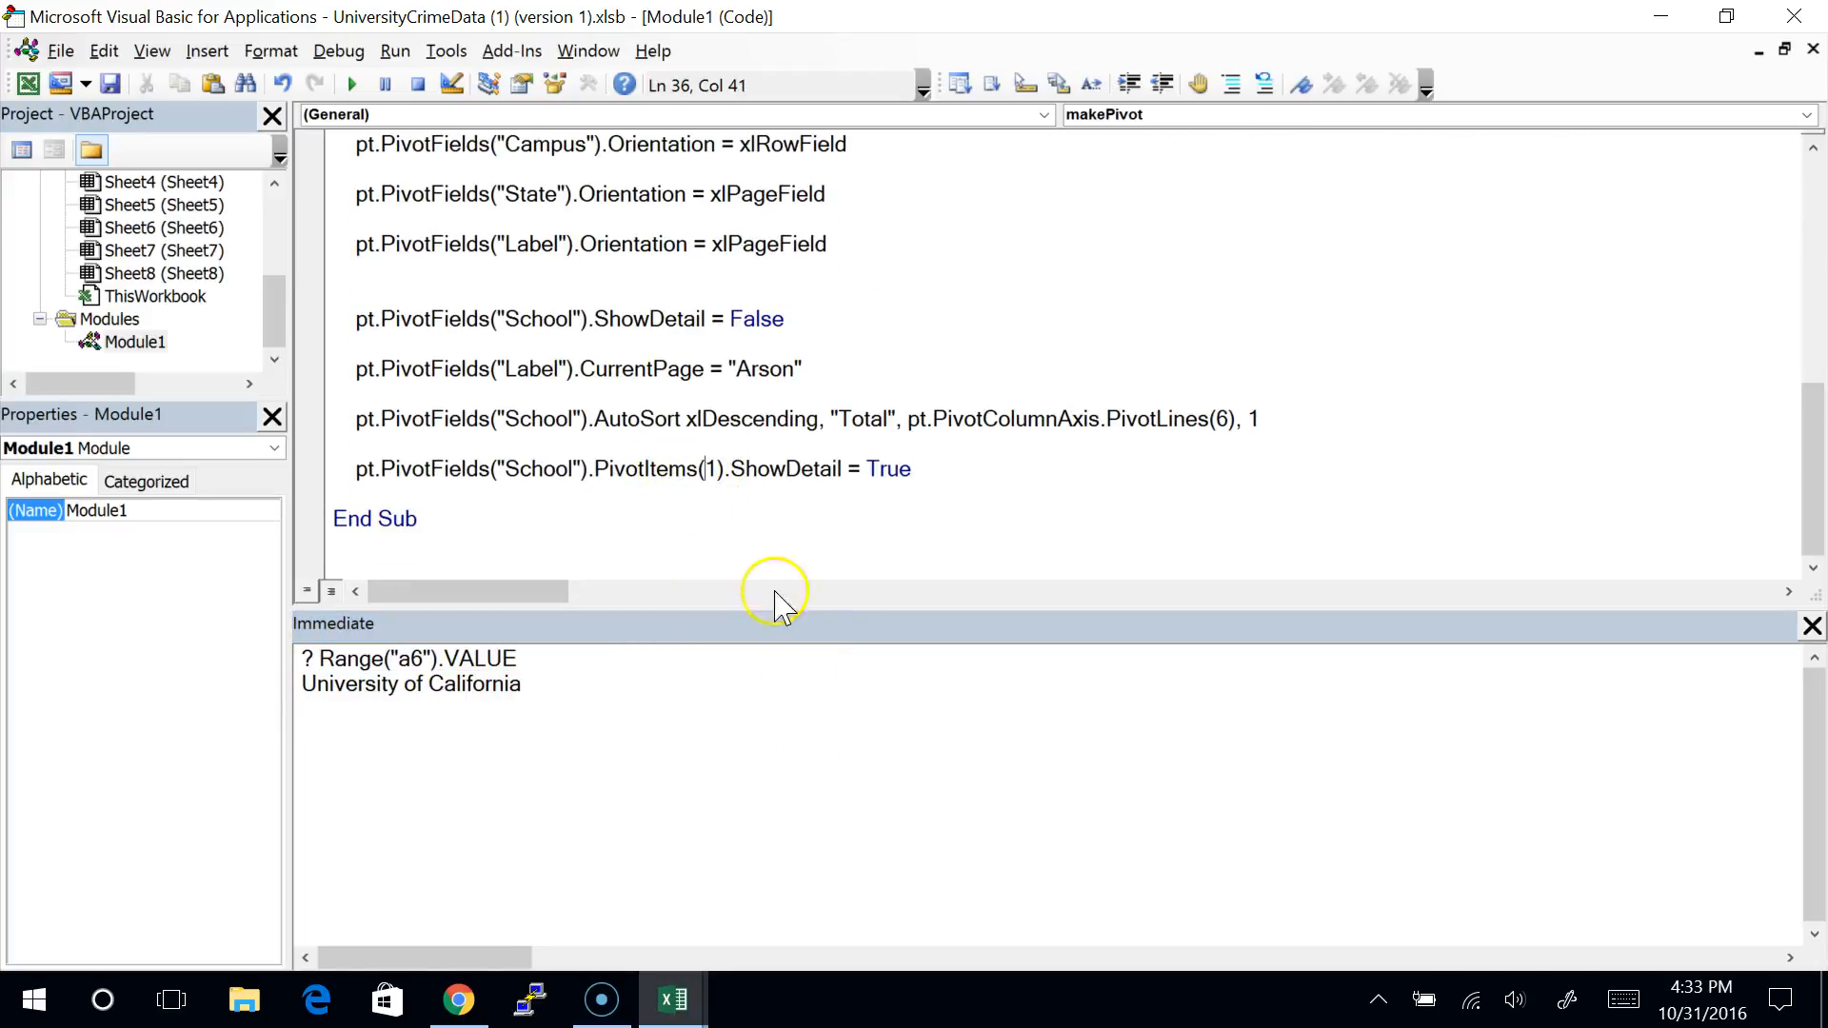
{"action": "key", "text": "Delete"}
{"action": "key", "text": "ctrl+v"}
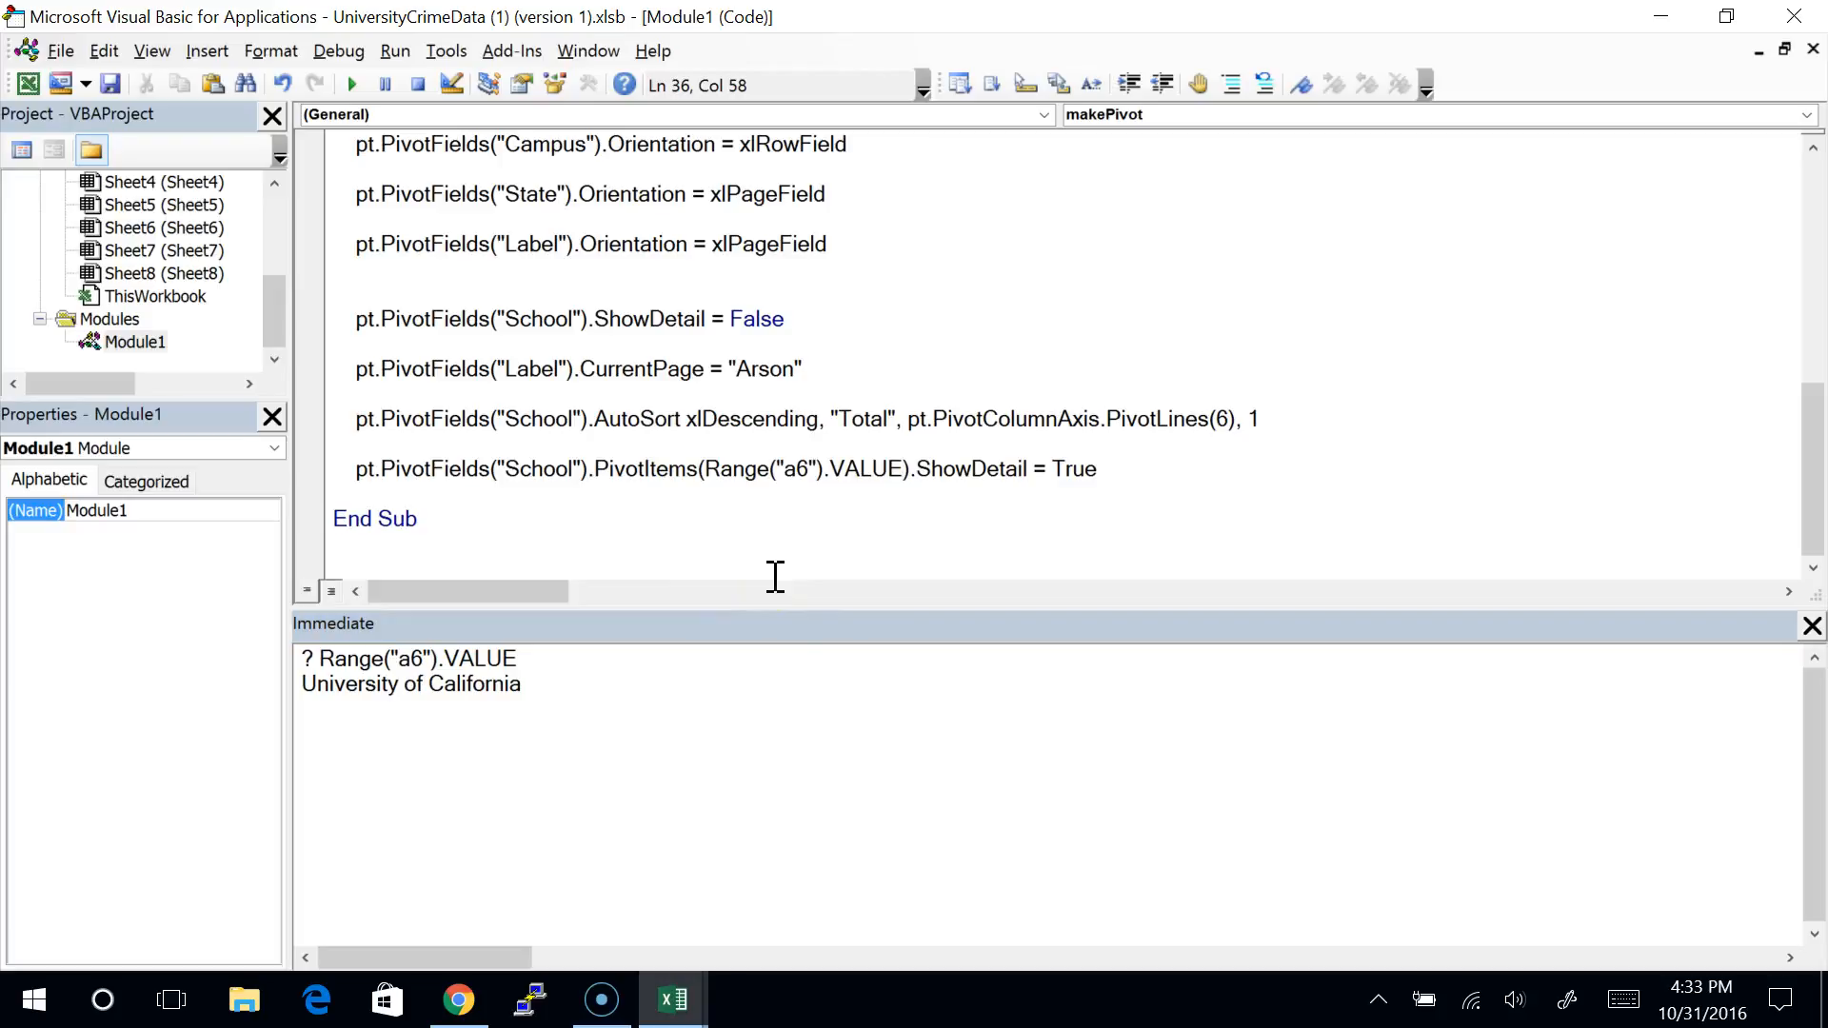
{"action": "left_click", "coordinate": [593, 495]}
{"action": "left_click", "coordinate": [593, 495]}
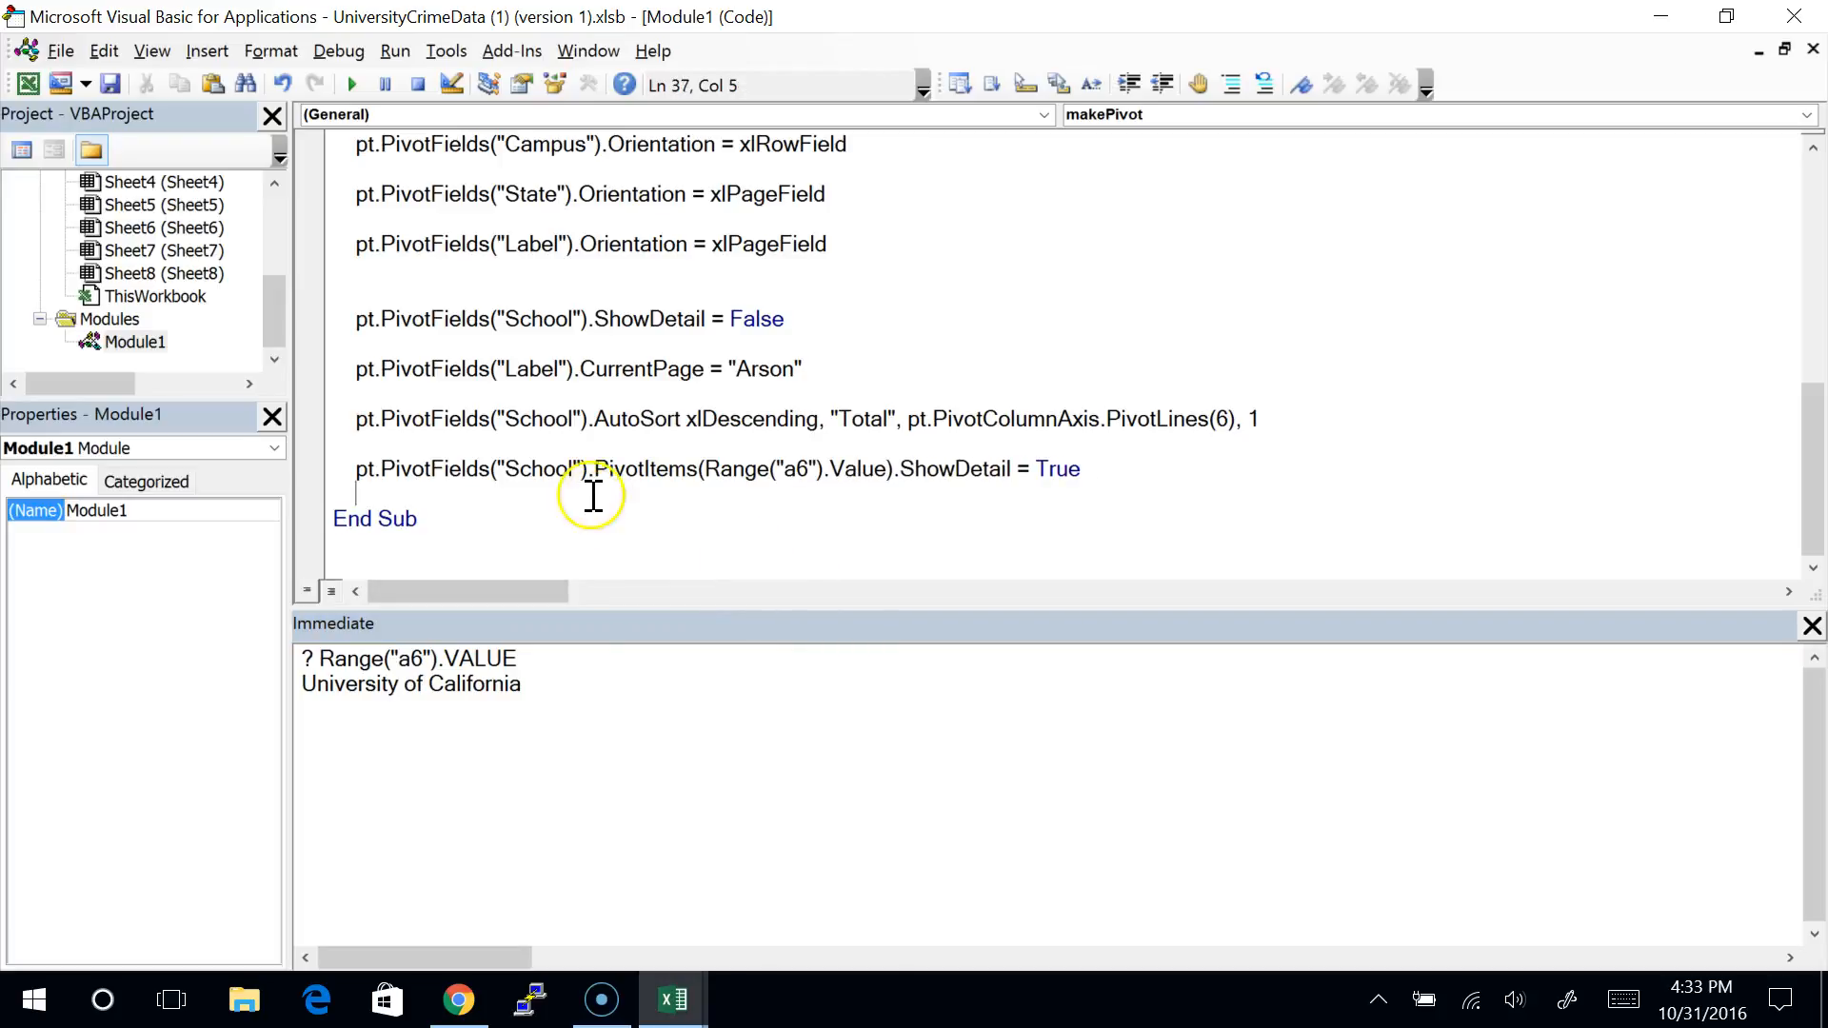
Step: Run makePivot again and view the new pivot table with its first school's campuses in the workbook
{"action": "left_click", "coordinate": [360, 88]}
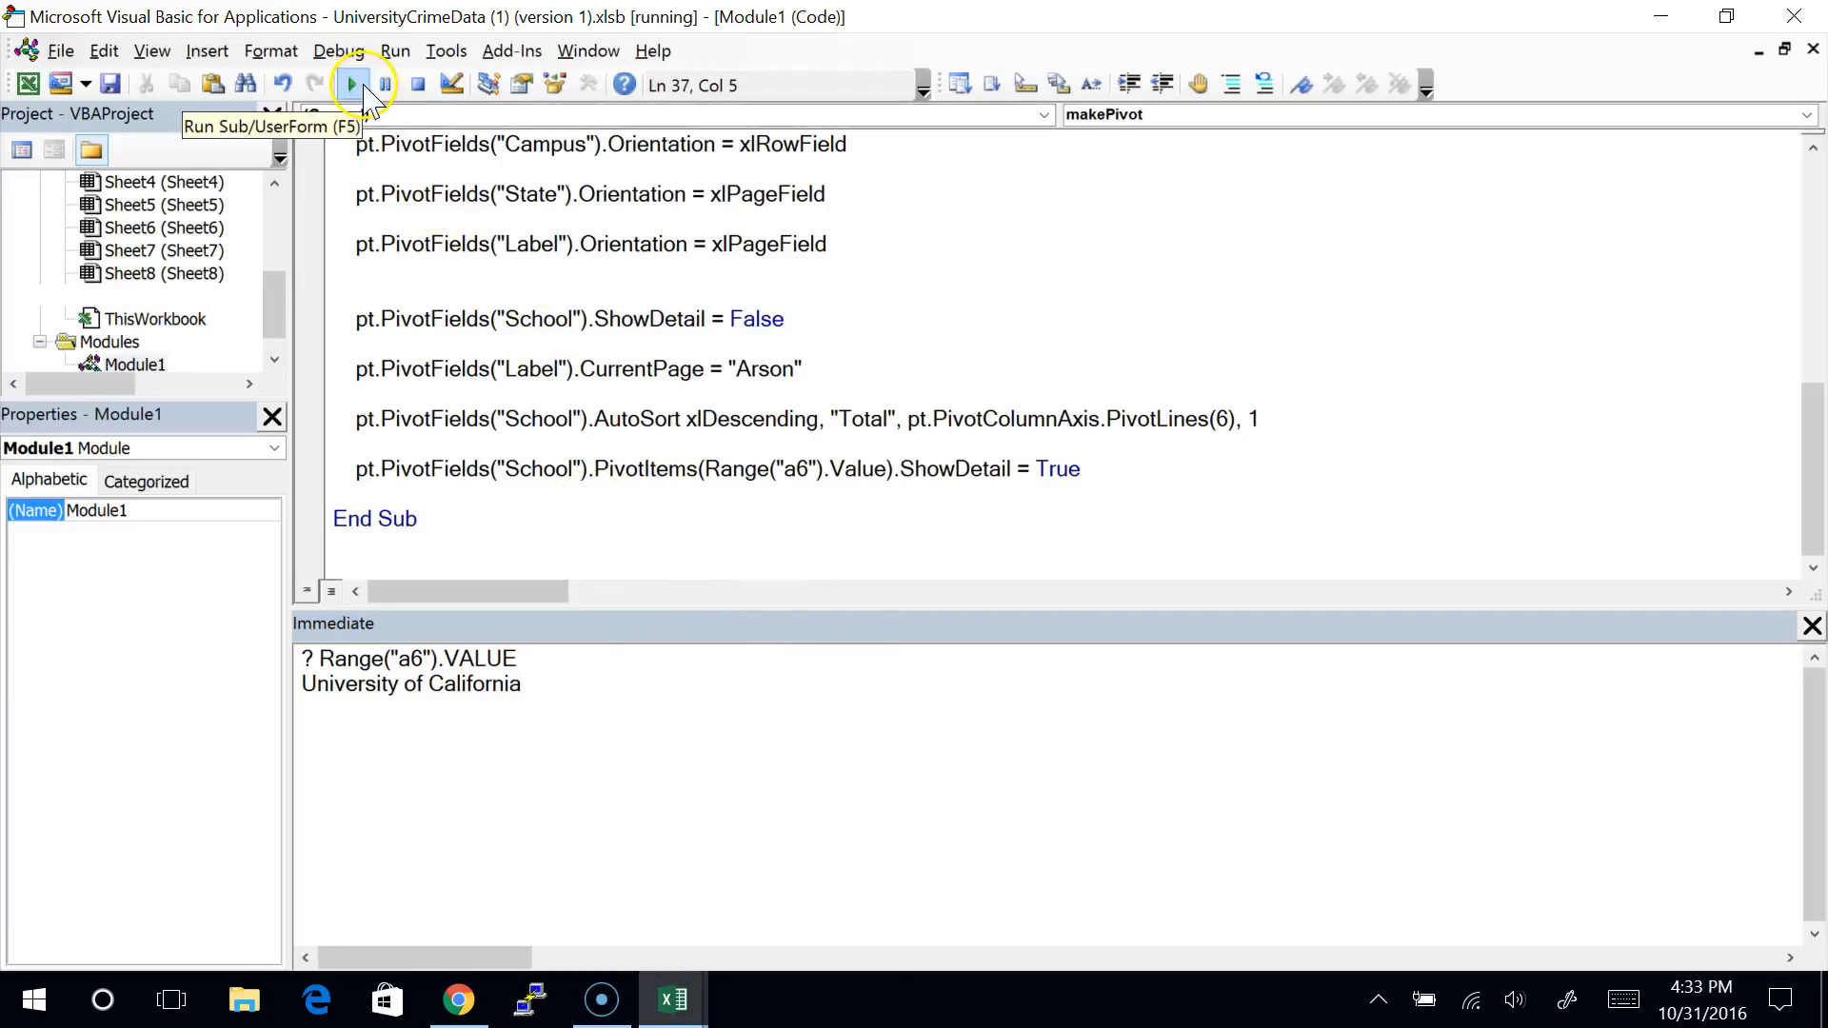
{"action": "key", "text": "alt+F11"}
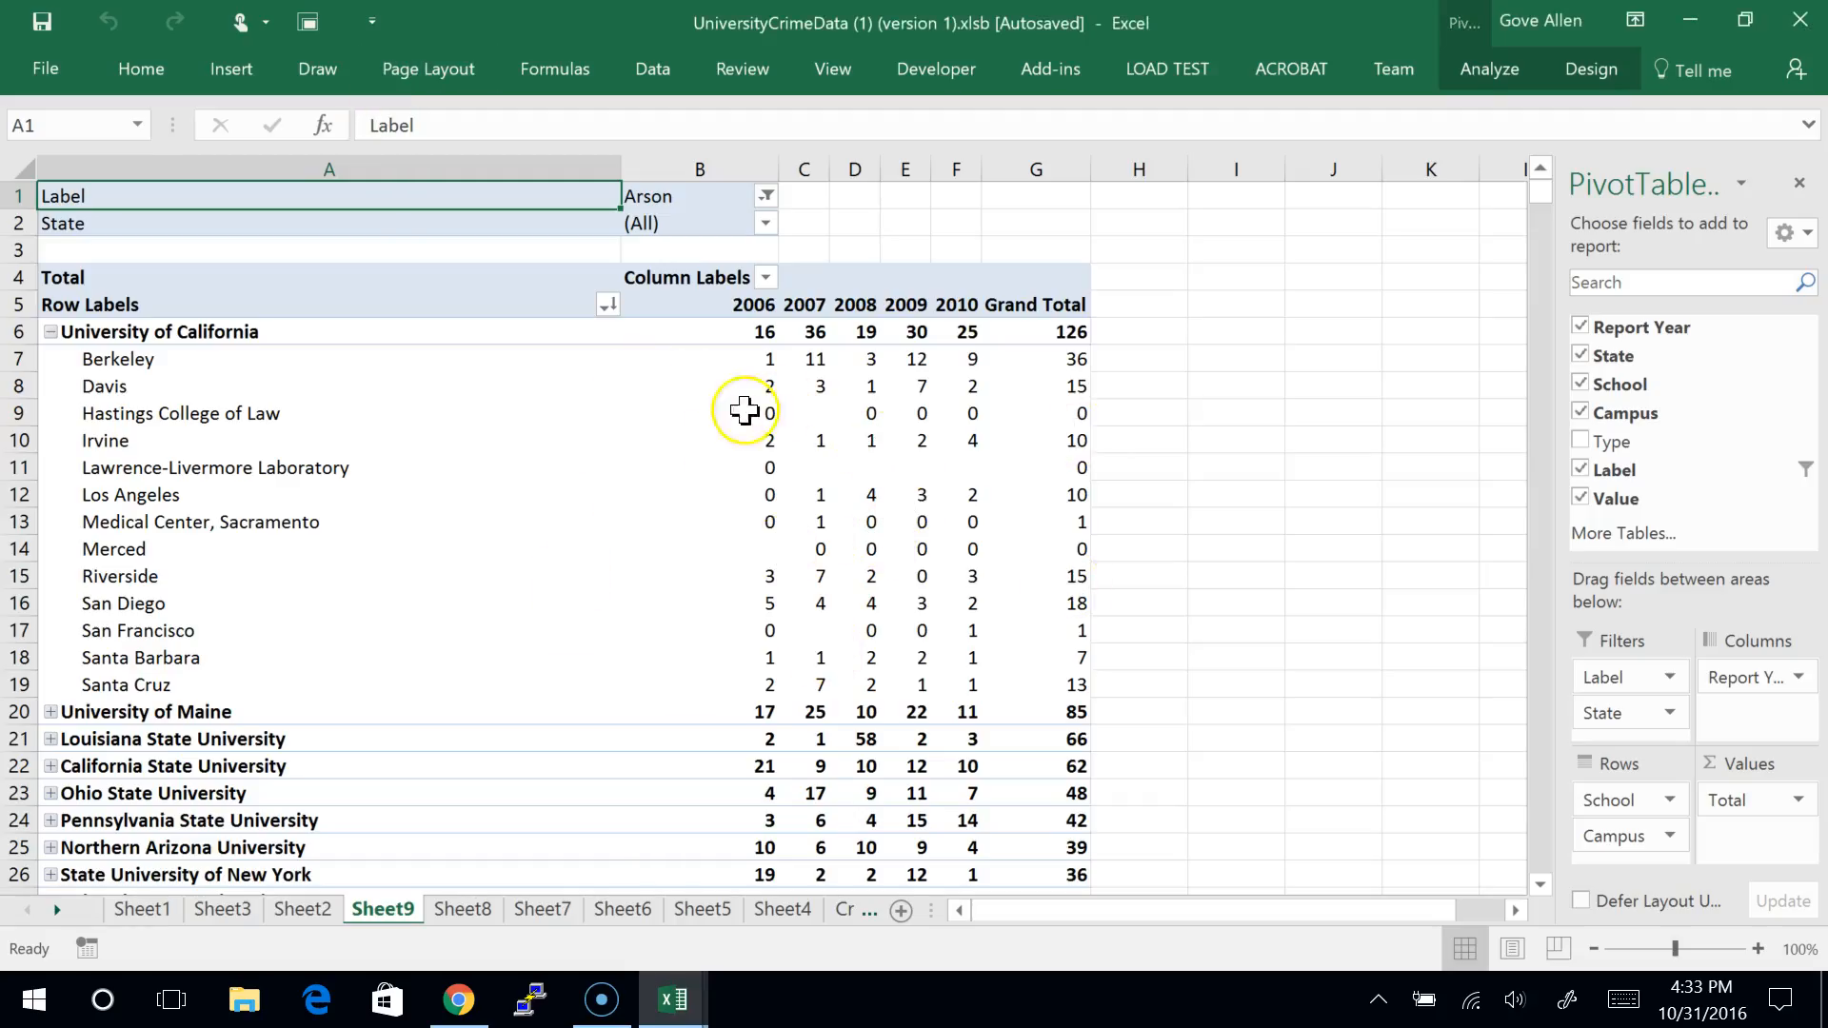
Step: Enlarge the code pane and review the makePivot code alongside the pivot table it built
{"action": "mouse_move", "coordinate": [665, 520]}
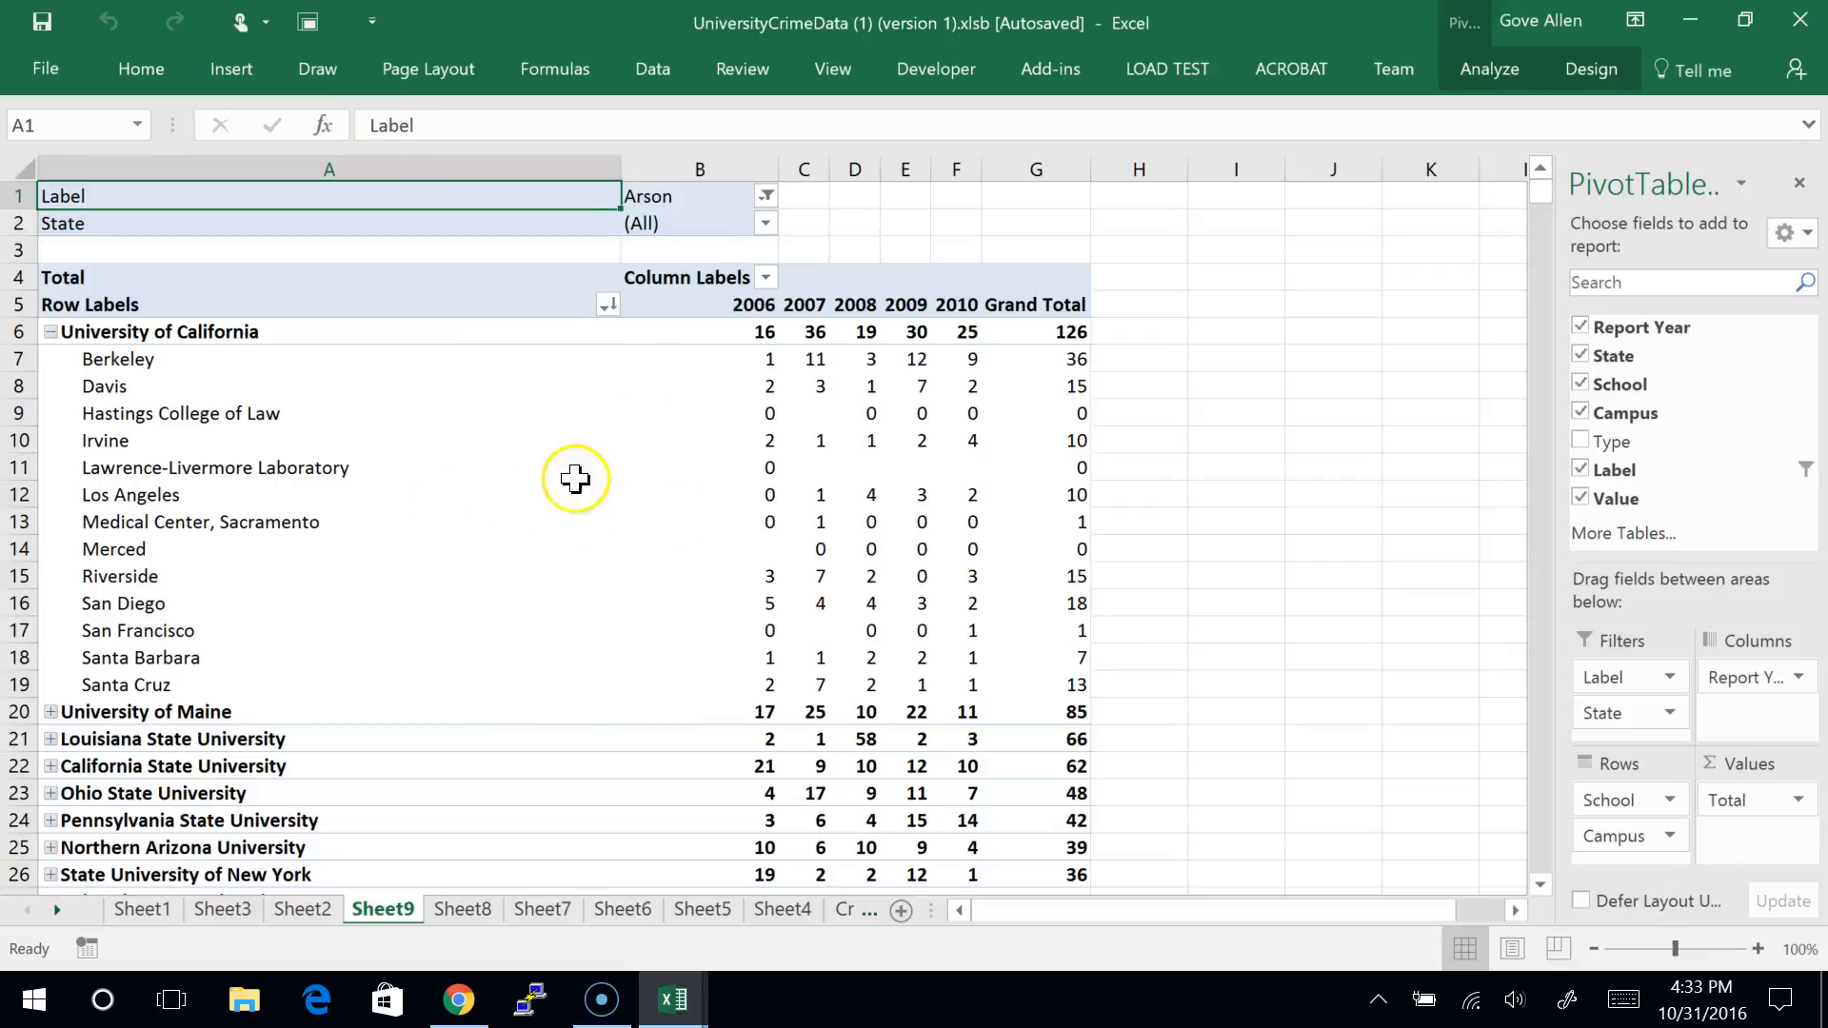
{"action": "key", "text": "alt+F11"}
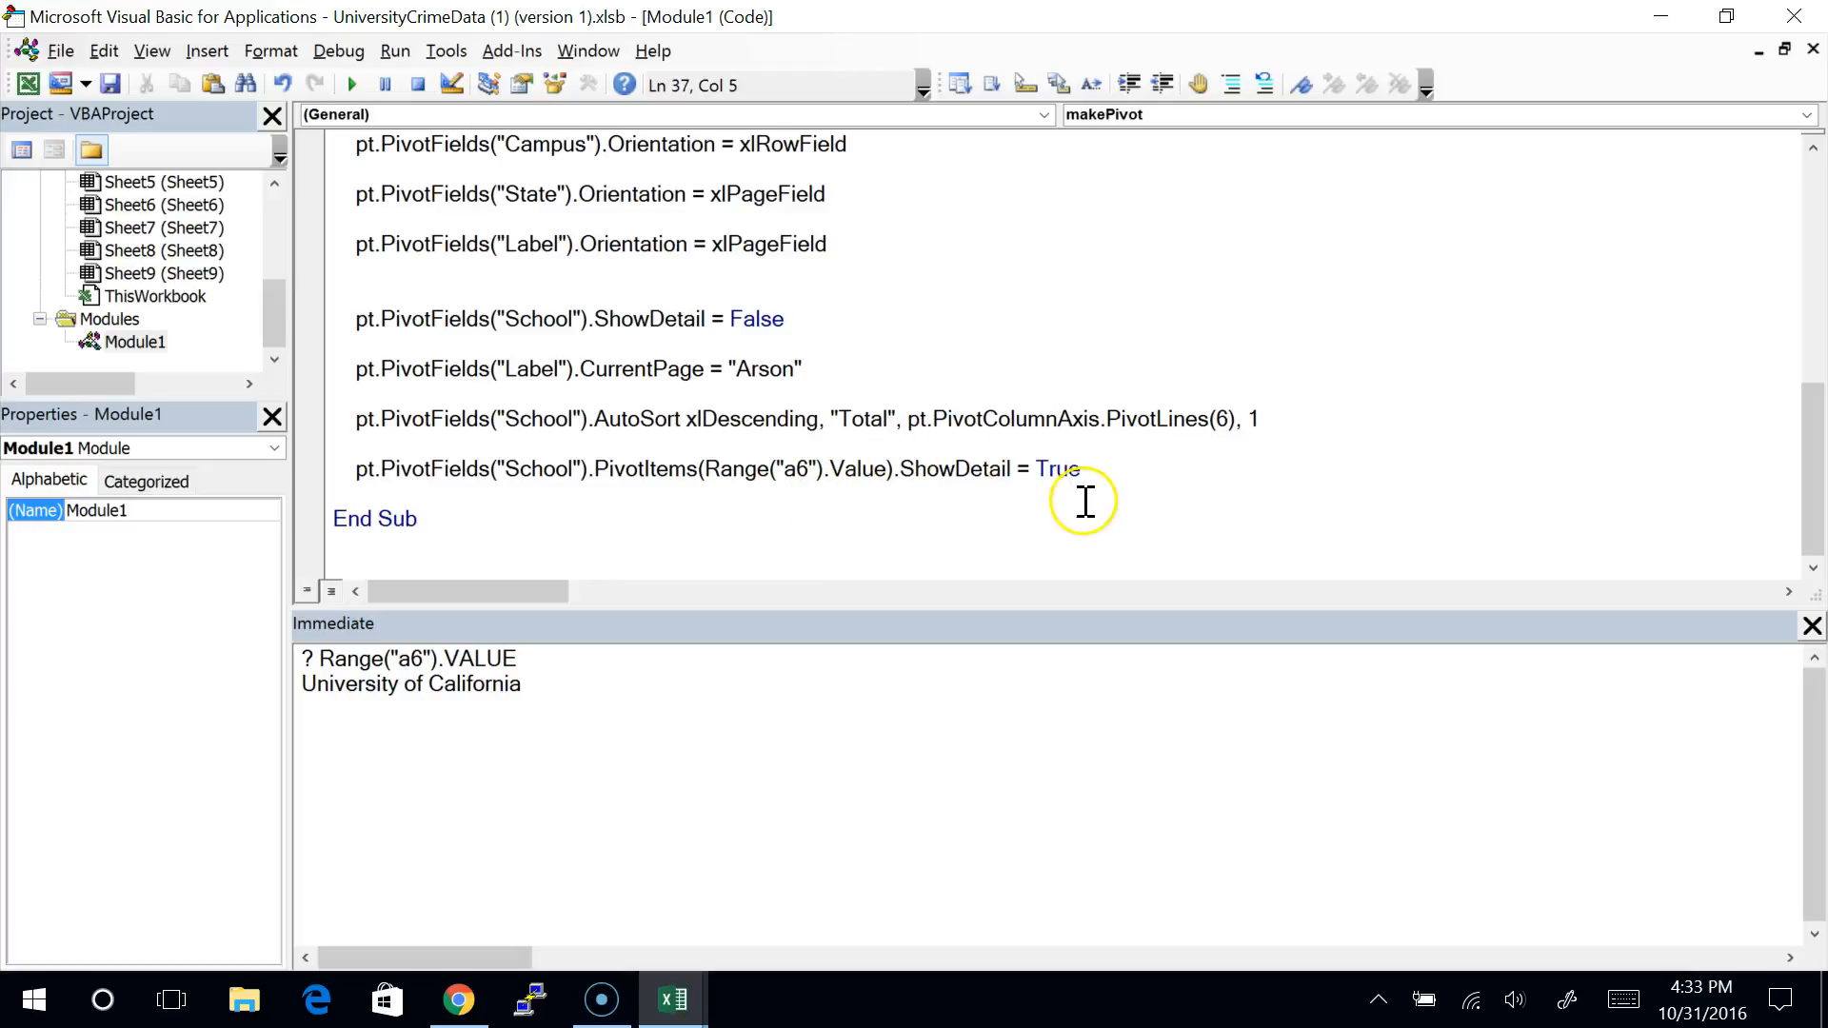
{"action": "scroll", "coordinate": [1095, 491], "scroll_direction": "up", "scroll_amount": 1}
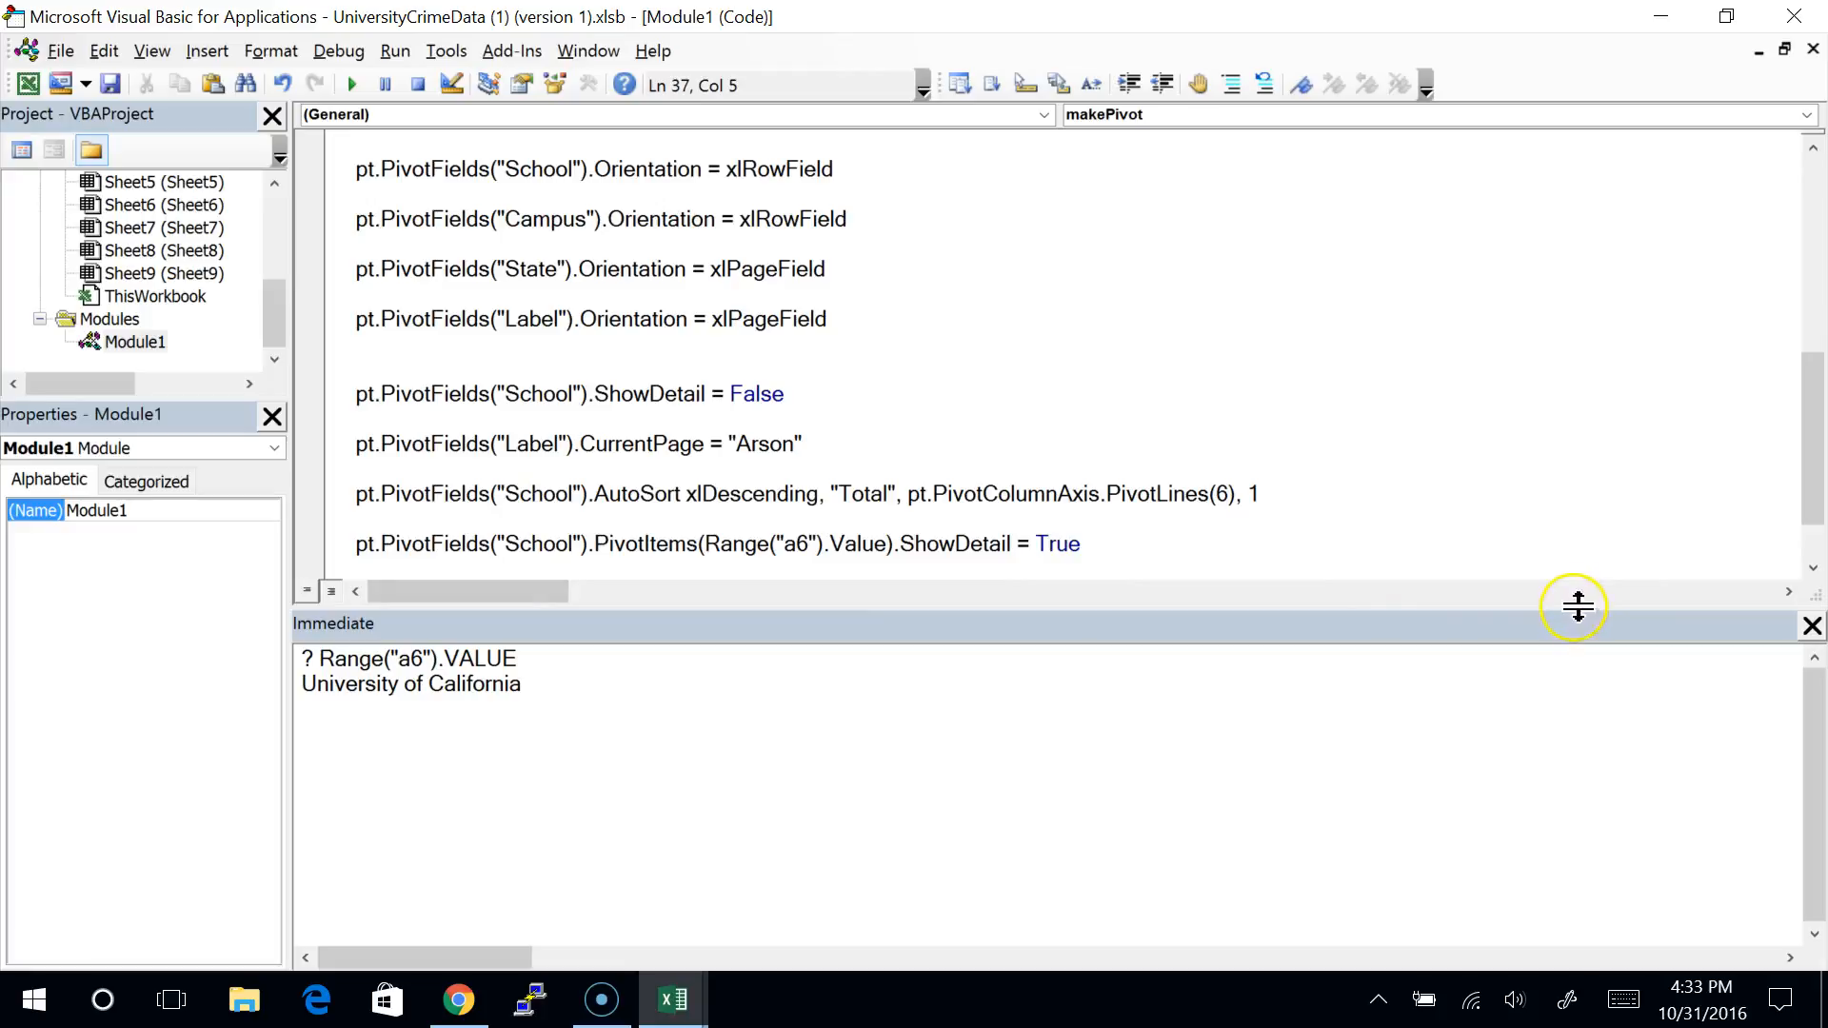
{"action": "left_click_drag", "start_coordinate": [1579, 607], "coordinate": [1563, 727]}
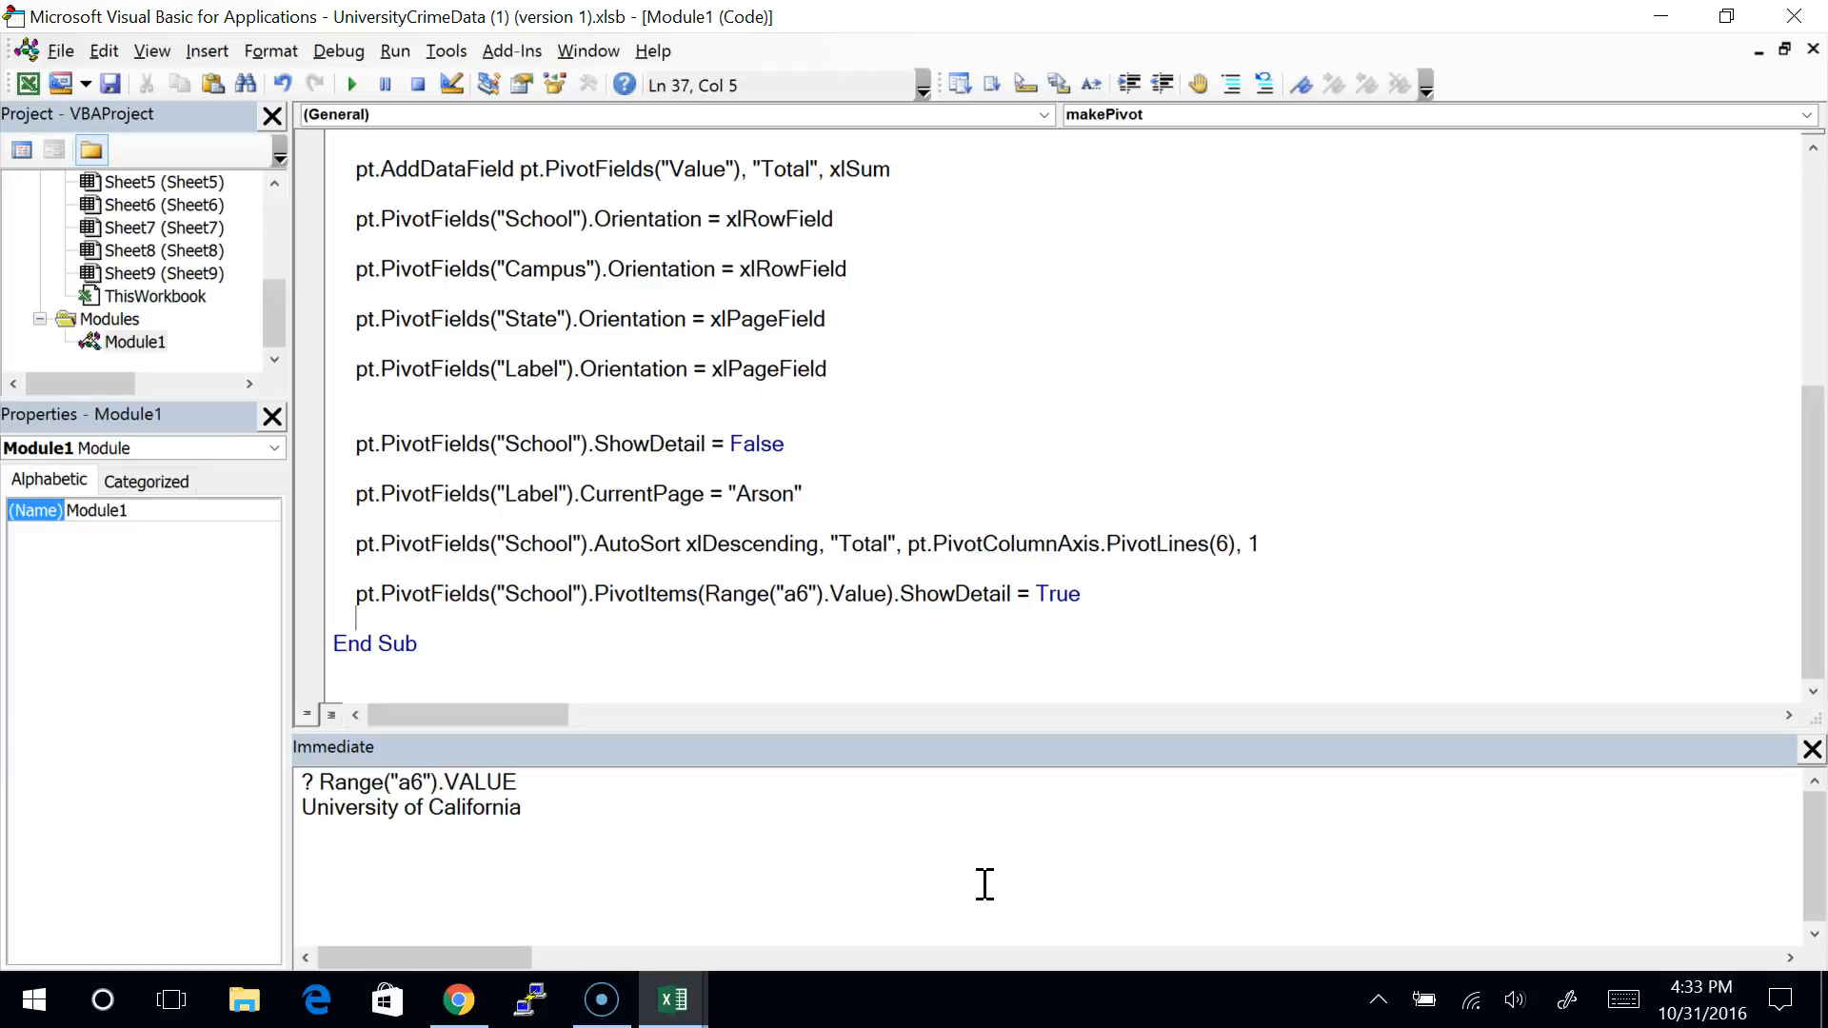
{"action": "key", "text": "alt+F11"}
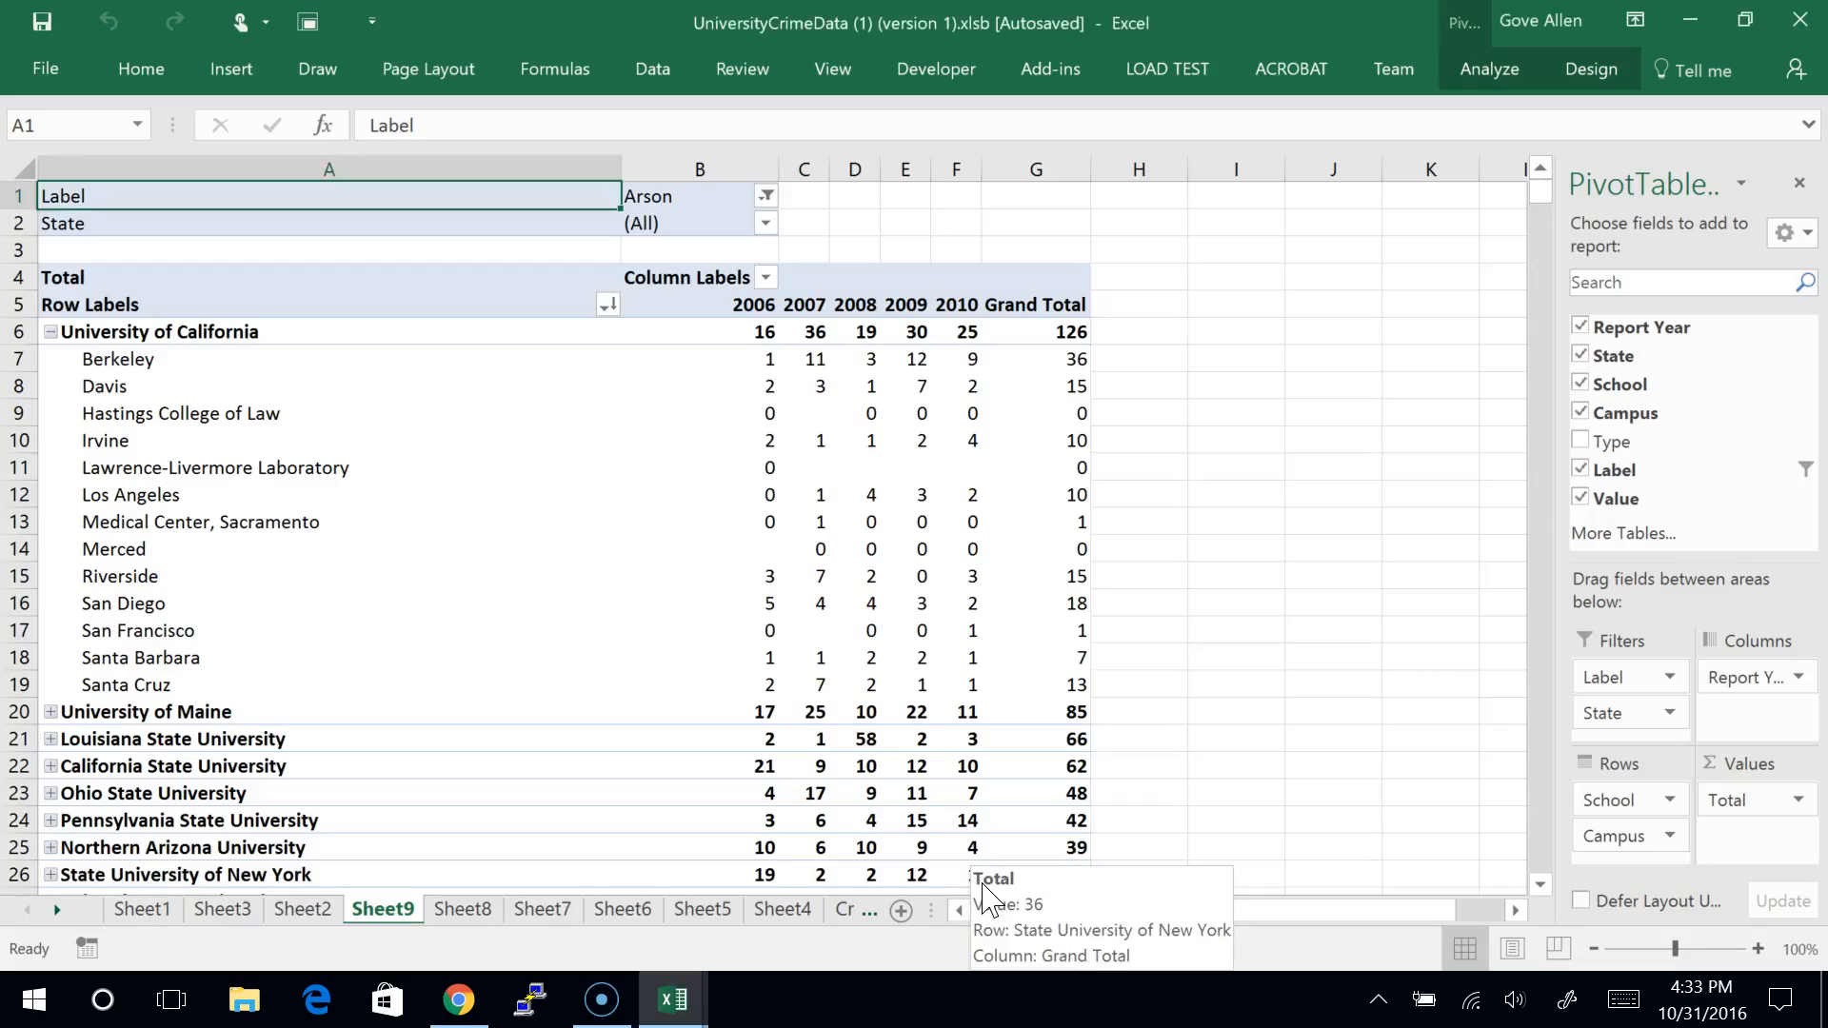
{"action": "key", "text": "alt+Tab"}
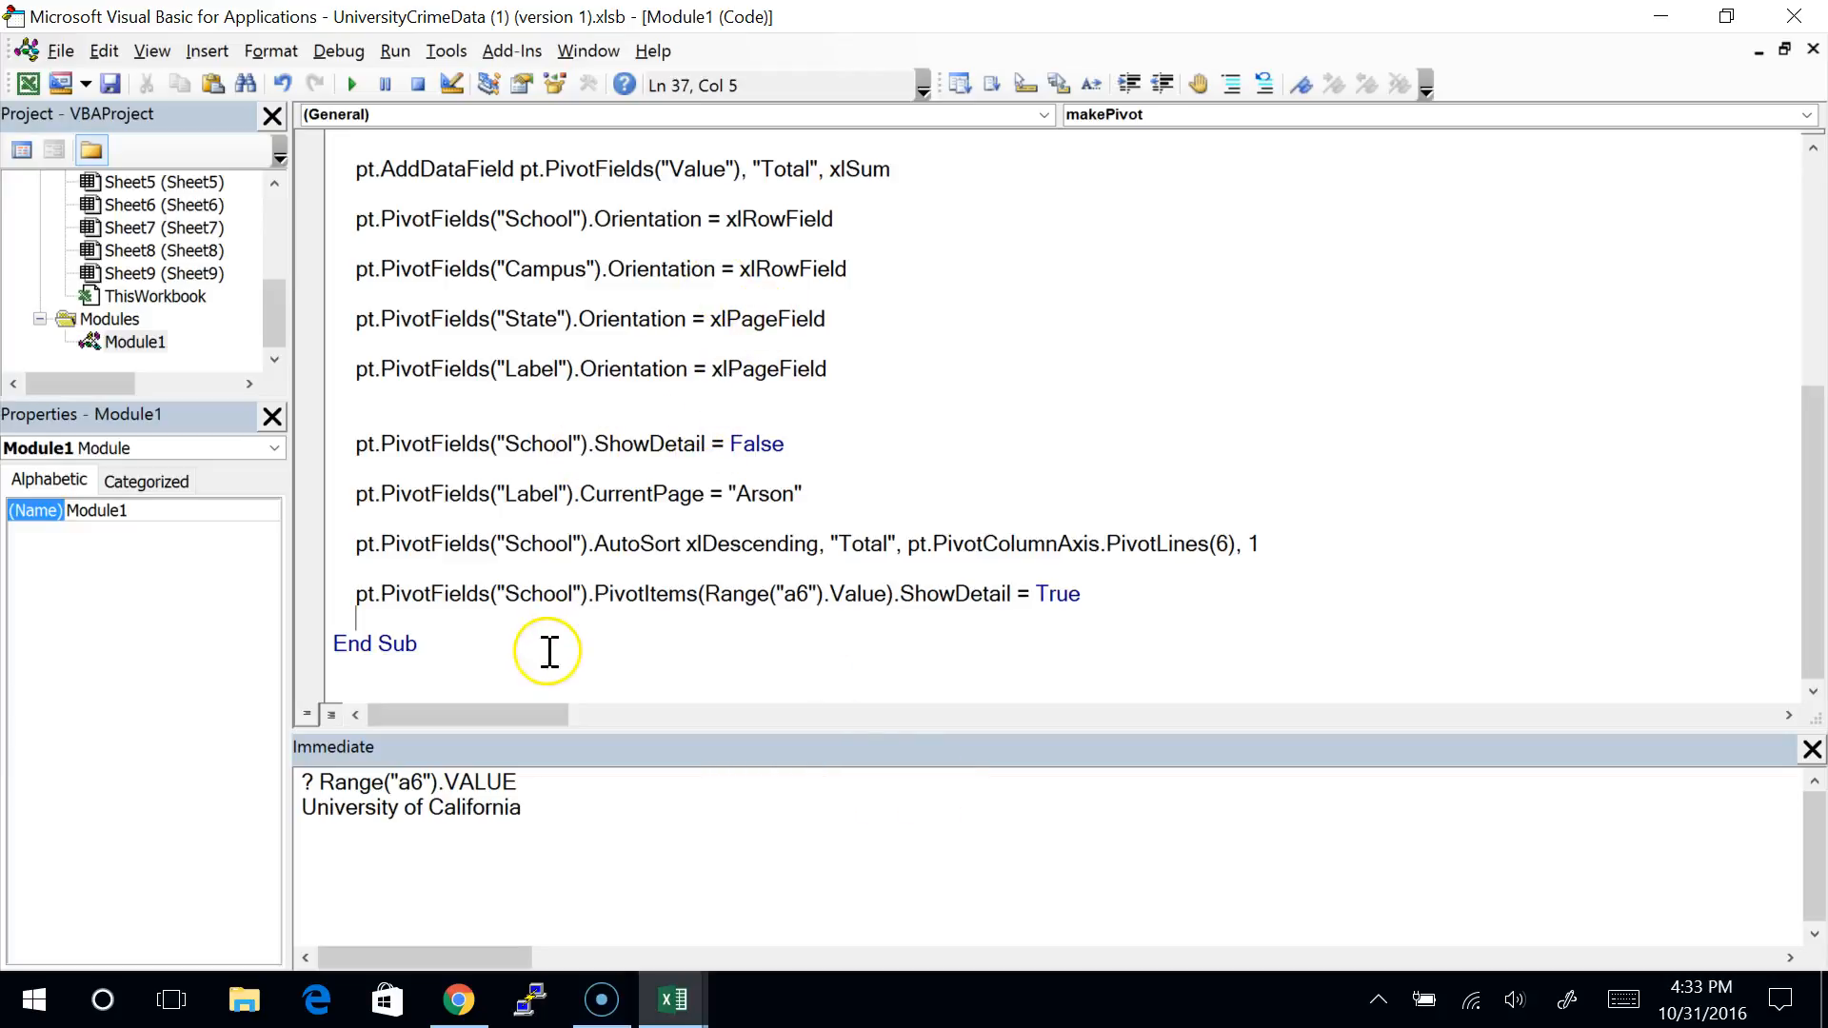
{"action": "scroll", "coordinate": [643, 529], "scroll_direction": "up", "scroll_amount": 6}
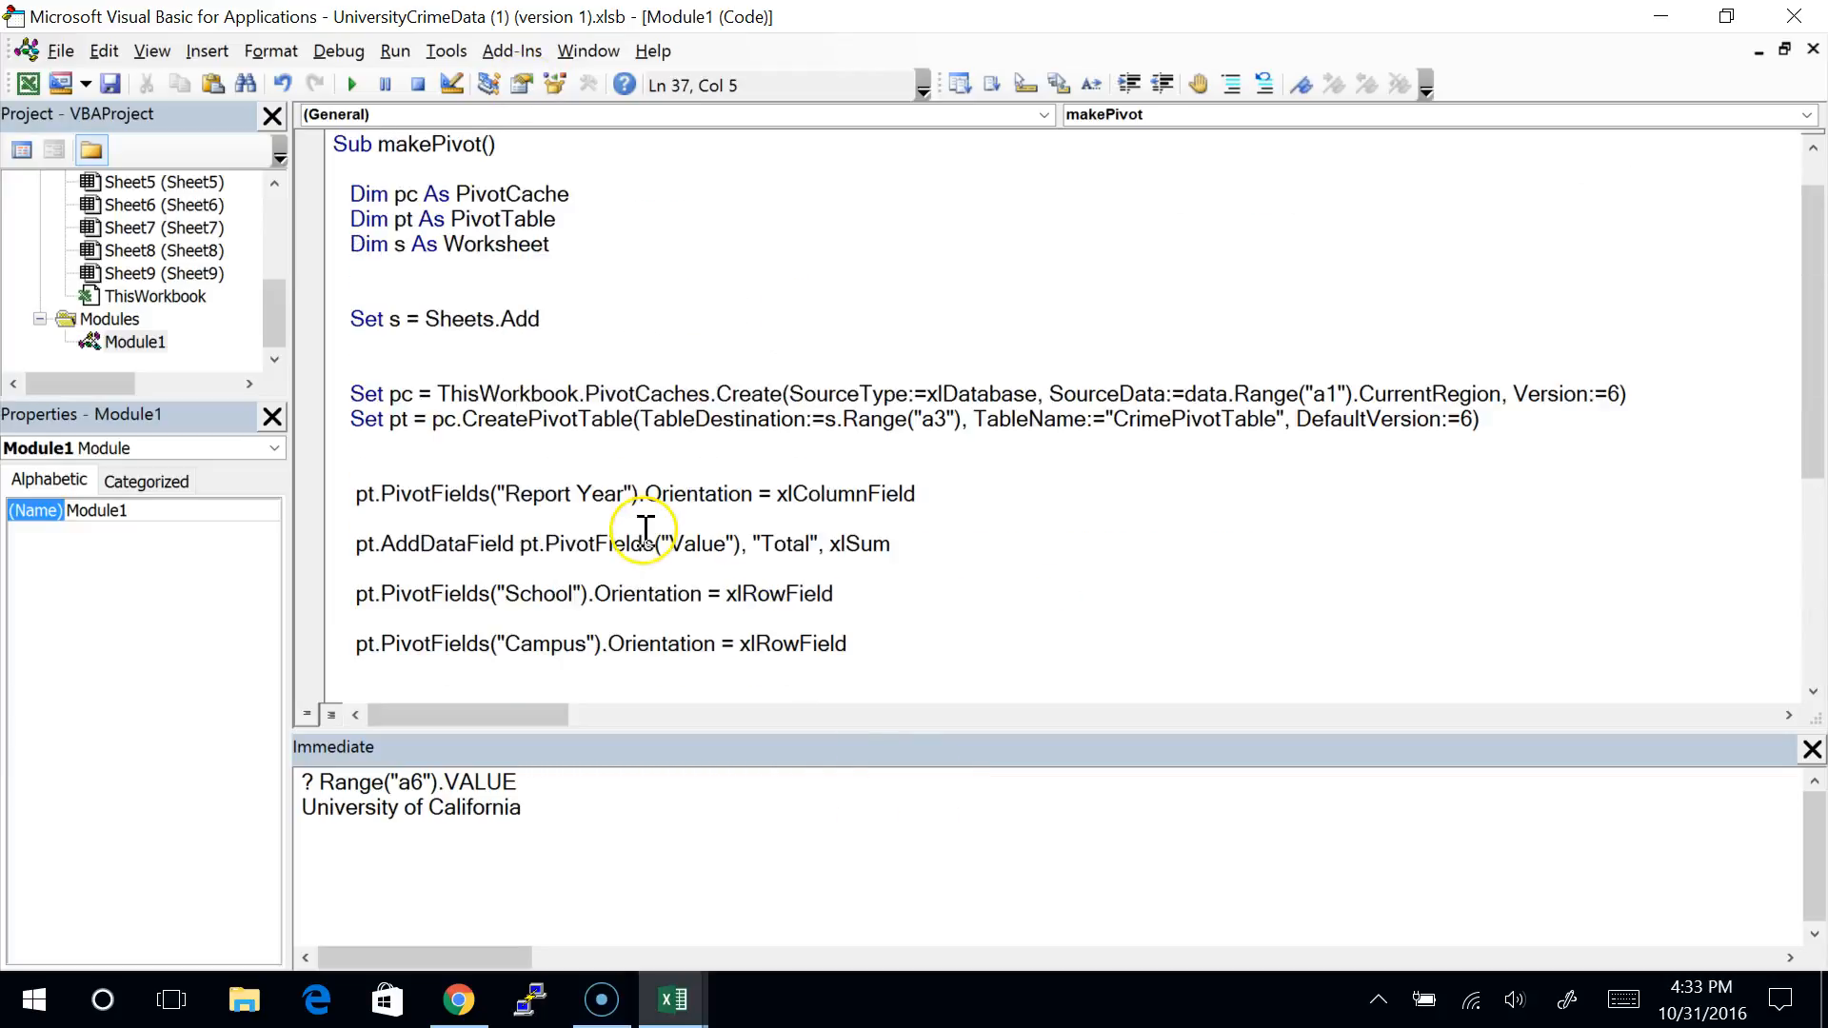
{"action": "scroll", "coordinate": [643, 530], "scroll_direction": "down", "scroll_amount": 3}
Step: In the Sheet9 pivot table, move State from the filters to the rows above School and collapse the entire State field
{"action": "key", "text": "alt+Tab"}
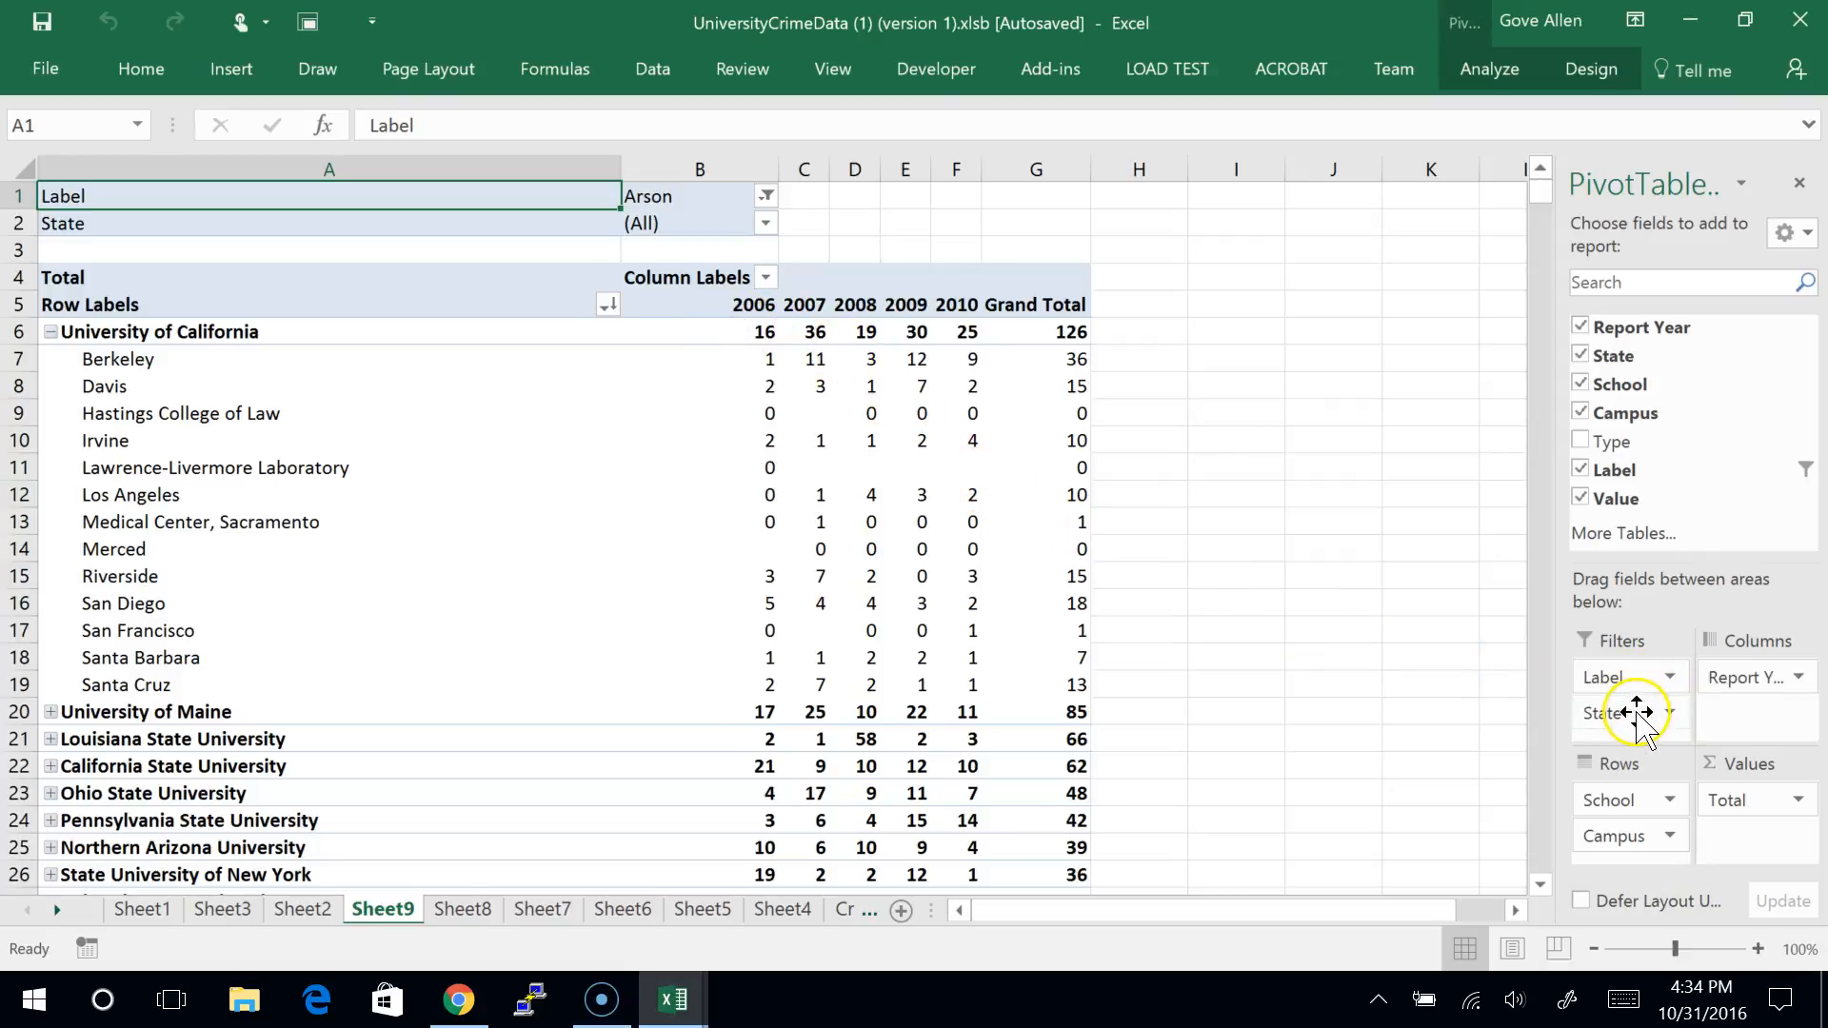
{"action": "left_click_drag", "start_coordinate": [1636, 714], "coordinate": [1634, 800]}
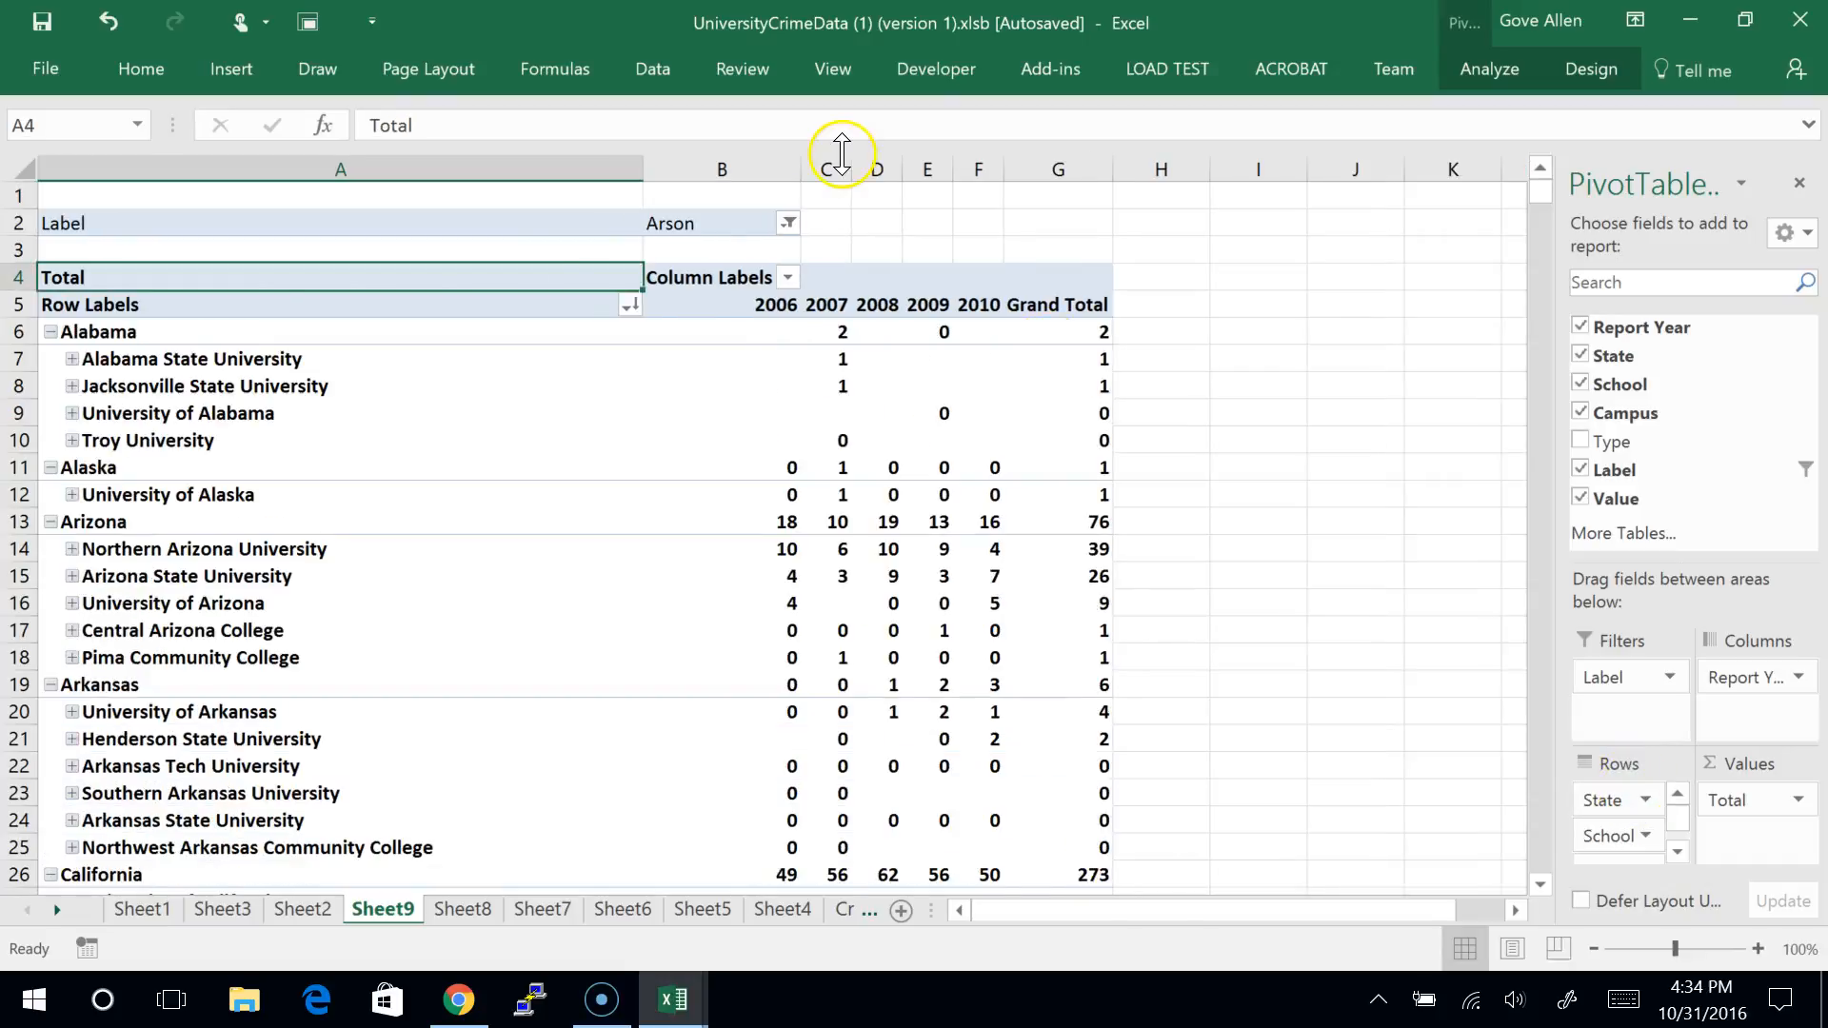
{"action": "right_click", "coordinate": [101, 334]}
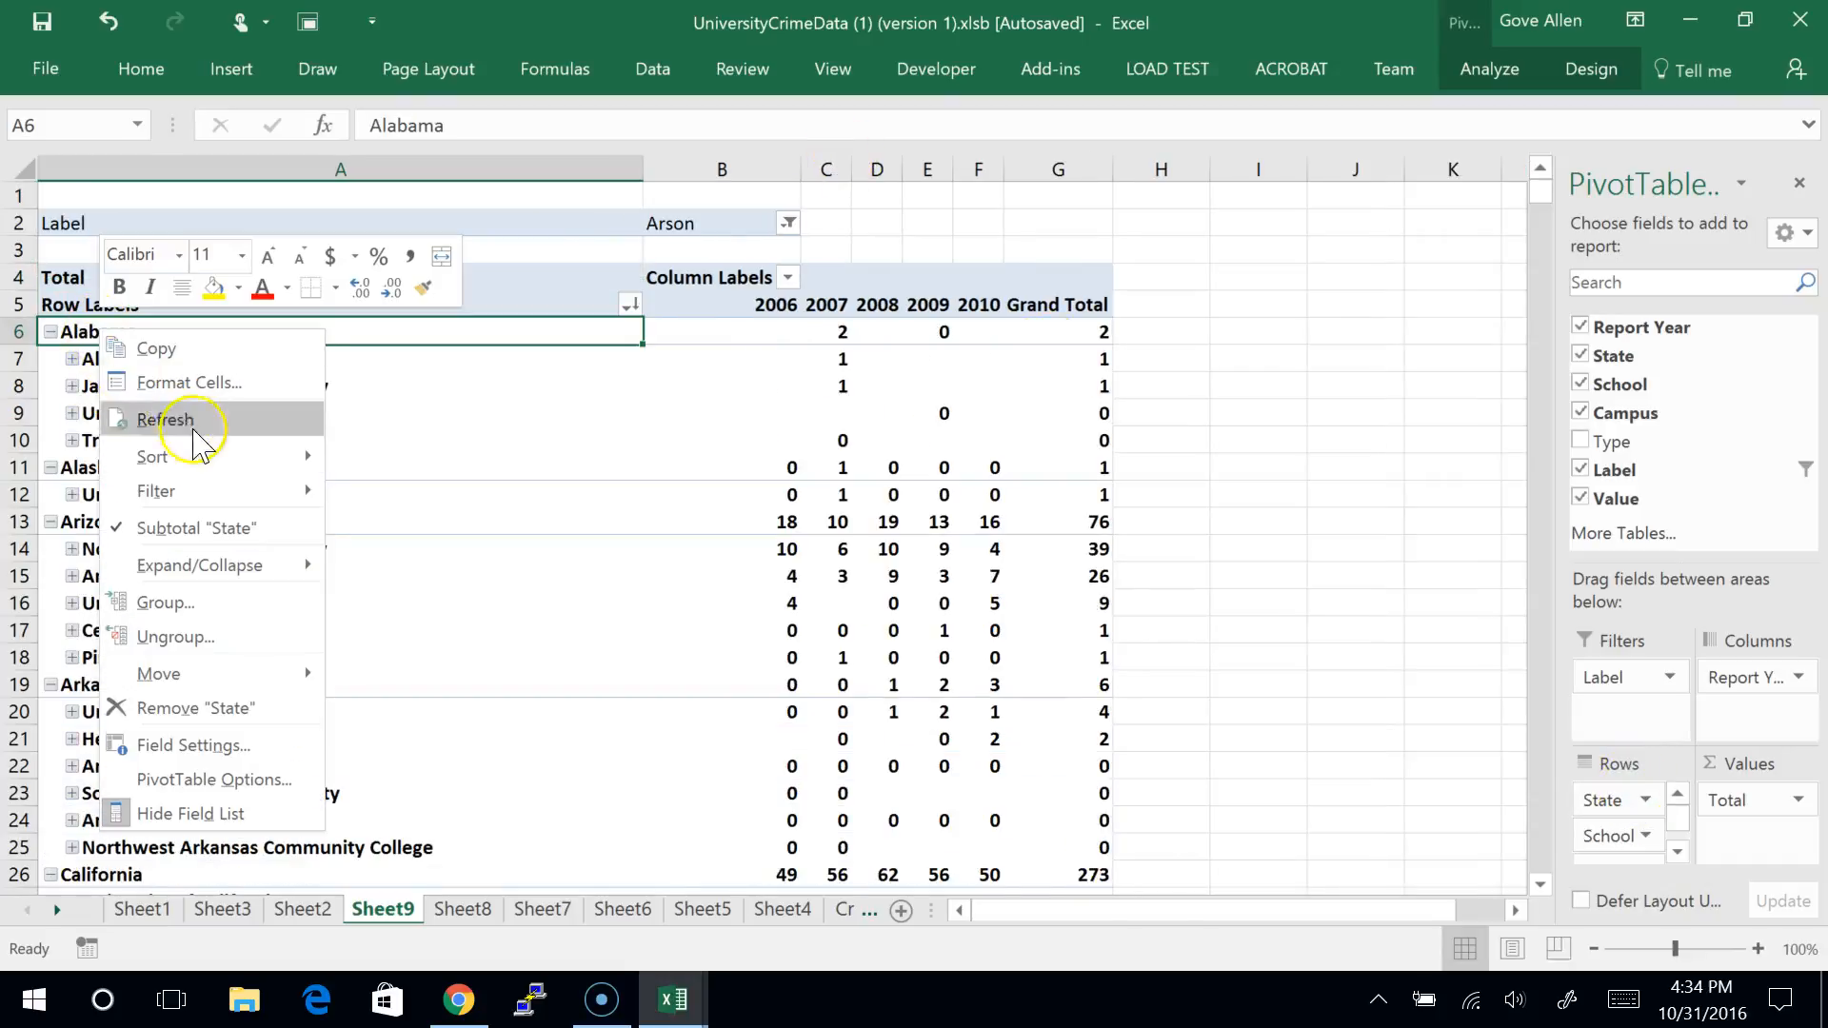
{"action": "mouse_move", "coordinate": [218, 584]}
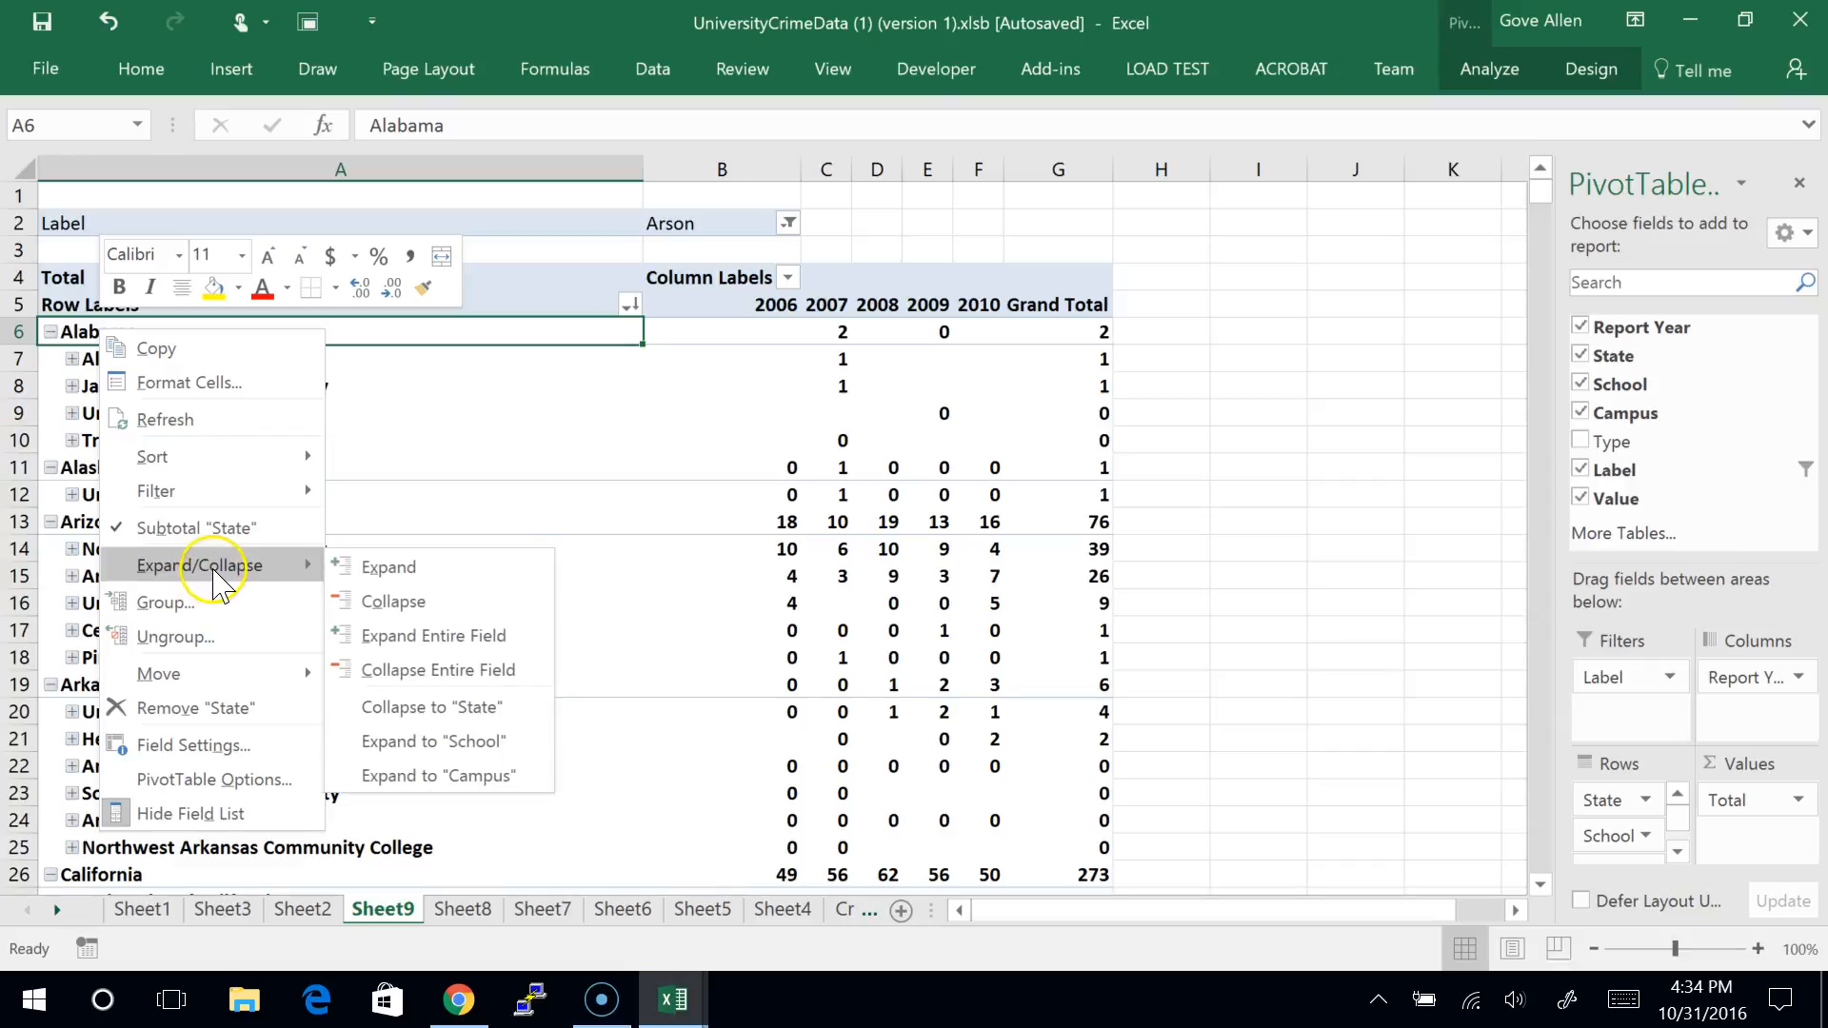
{"action": "left_click", "coordinate": [396, 672]}
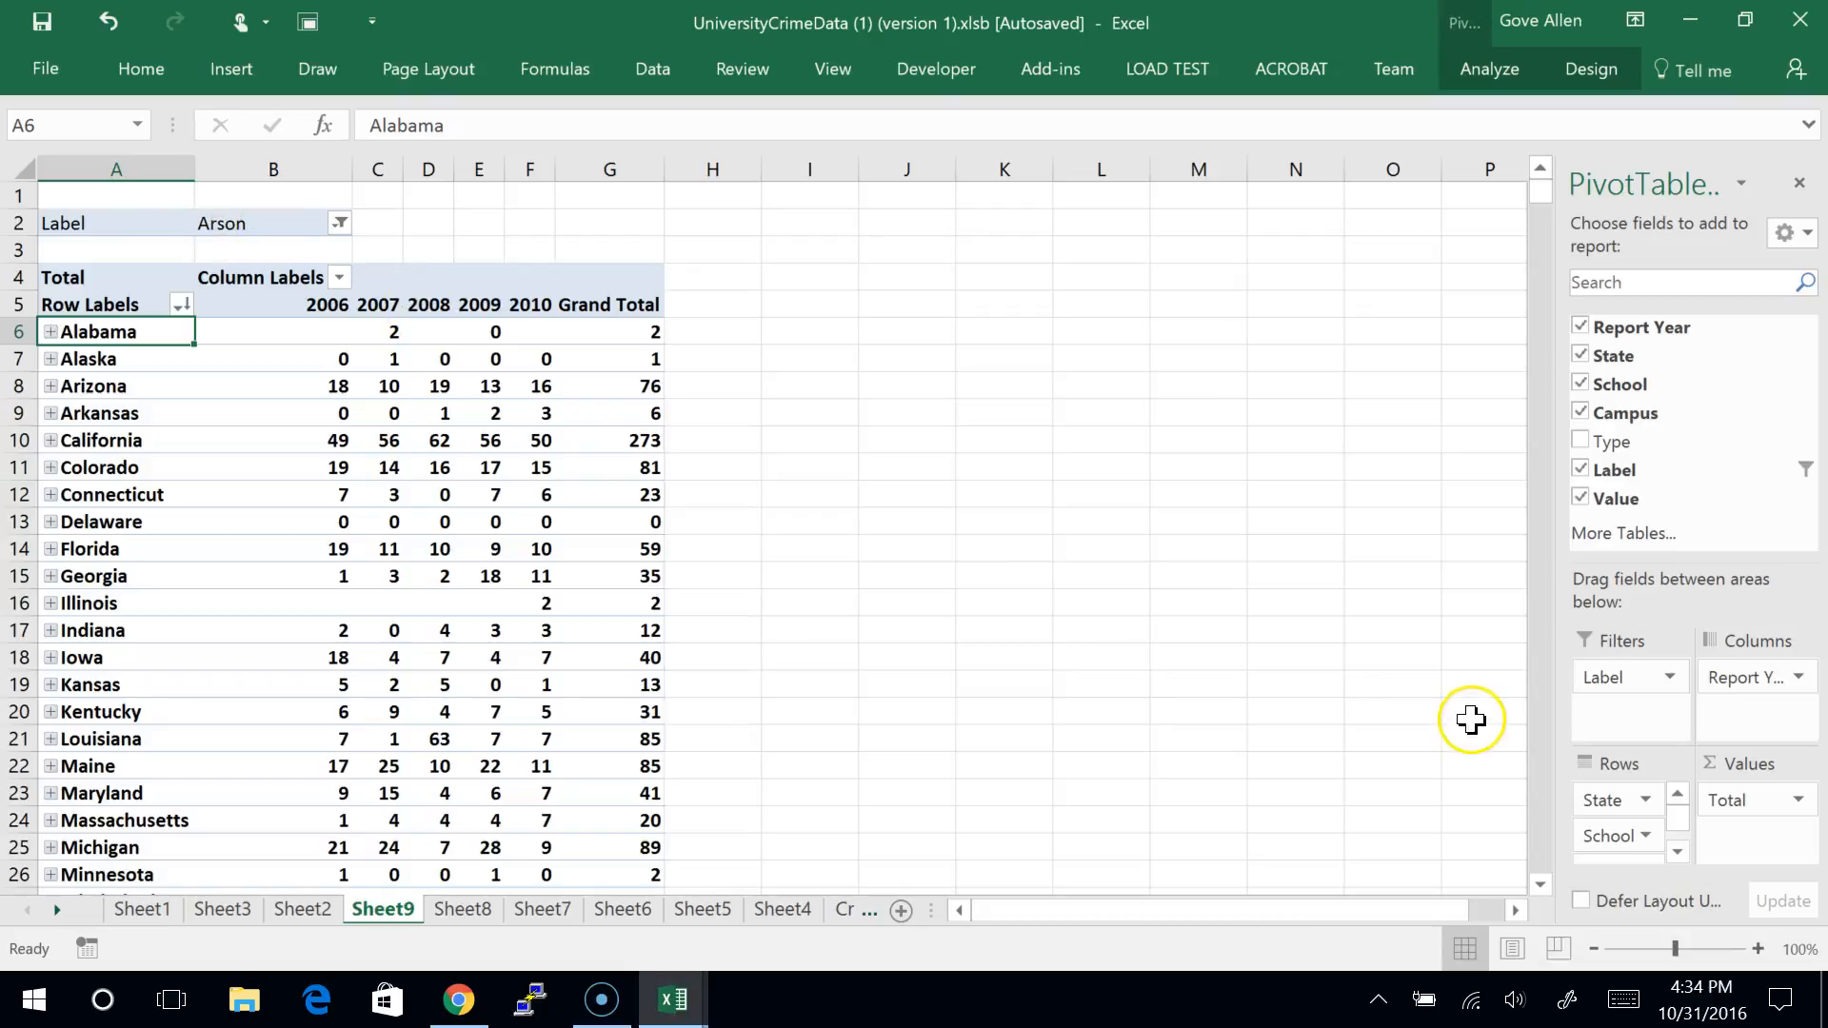
Step: Try adding Label to the pivot table's values and expanding the entire Report Year field, cancelling the detail prompt
{"action": "left_click_drag", "start_coordinate": [1605, 682], "coordinate": [1752, 827]}
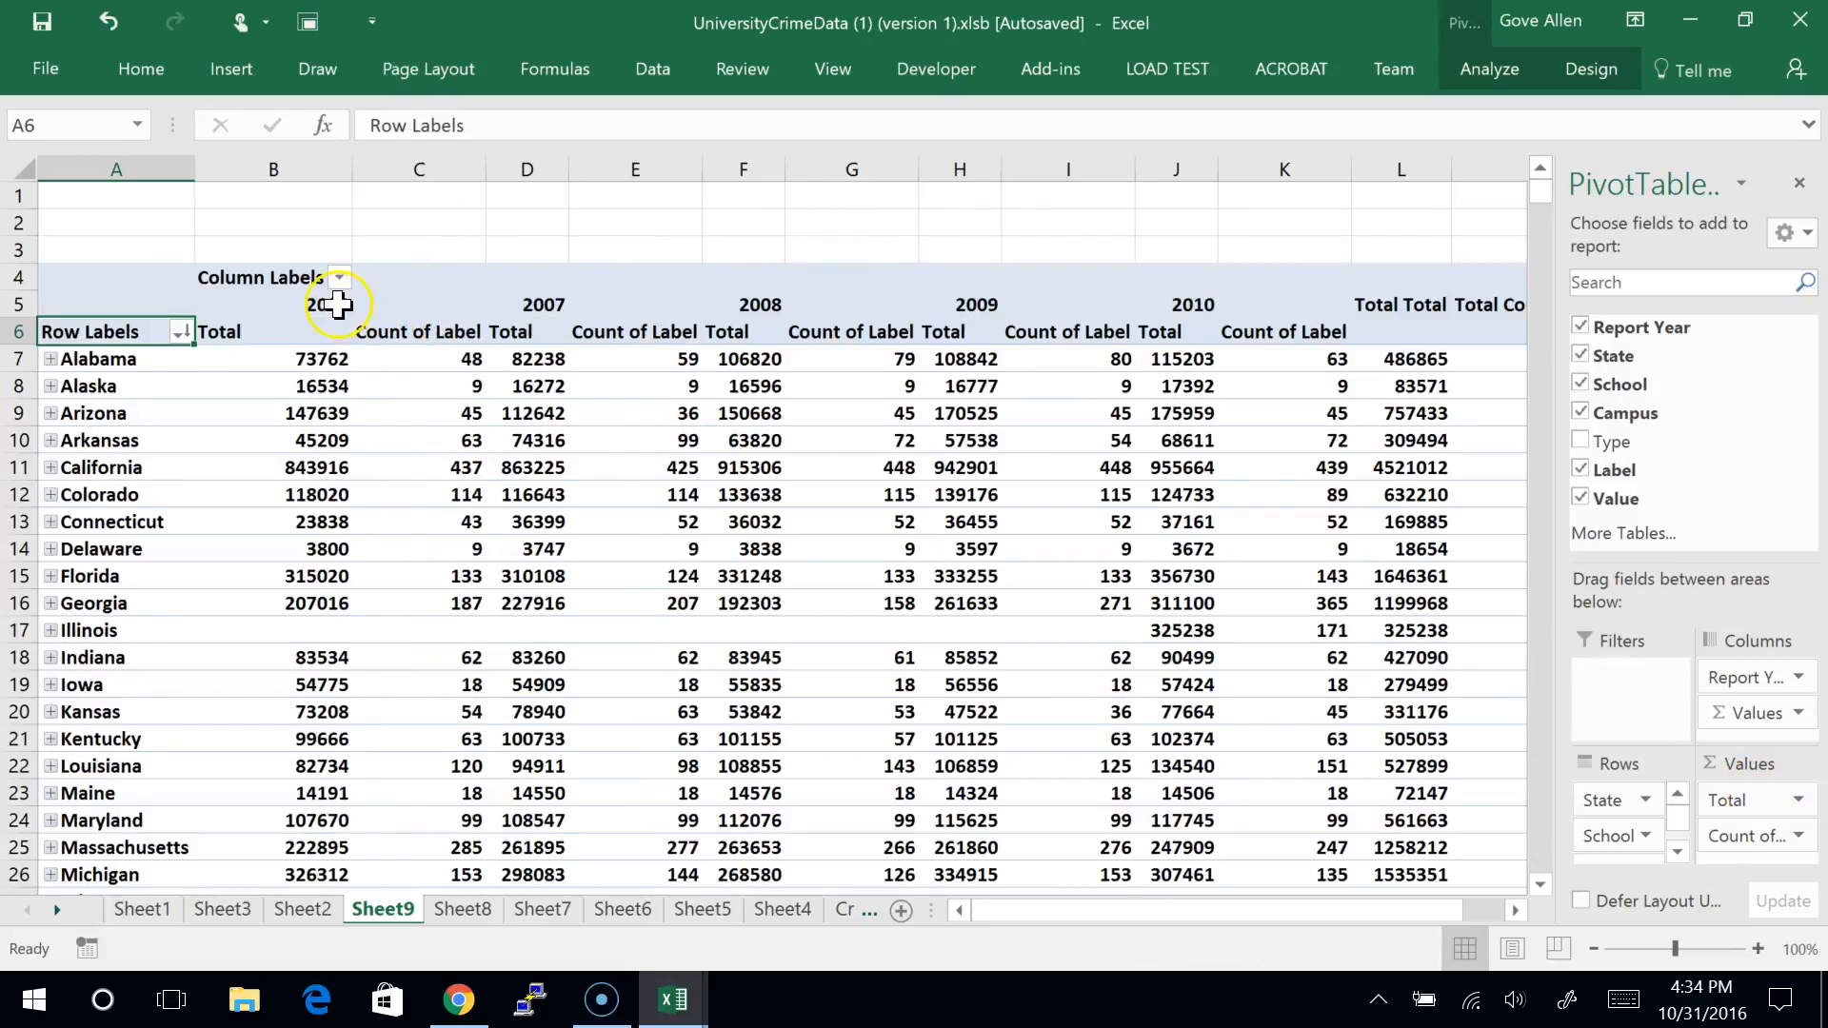
{"action": "right_click", "coordinate": [329, 304]}
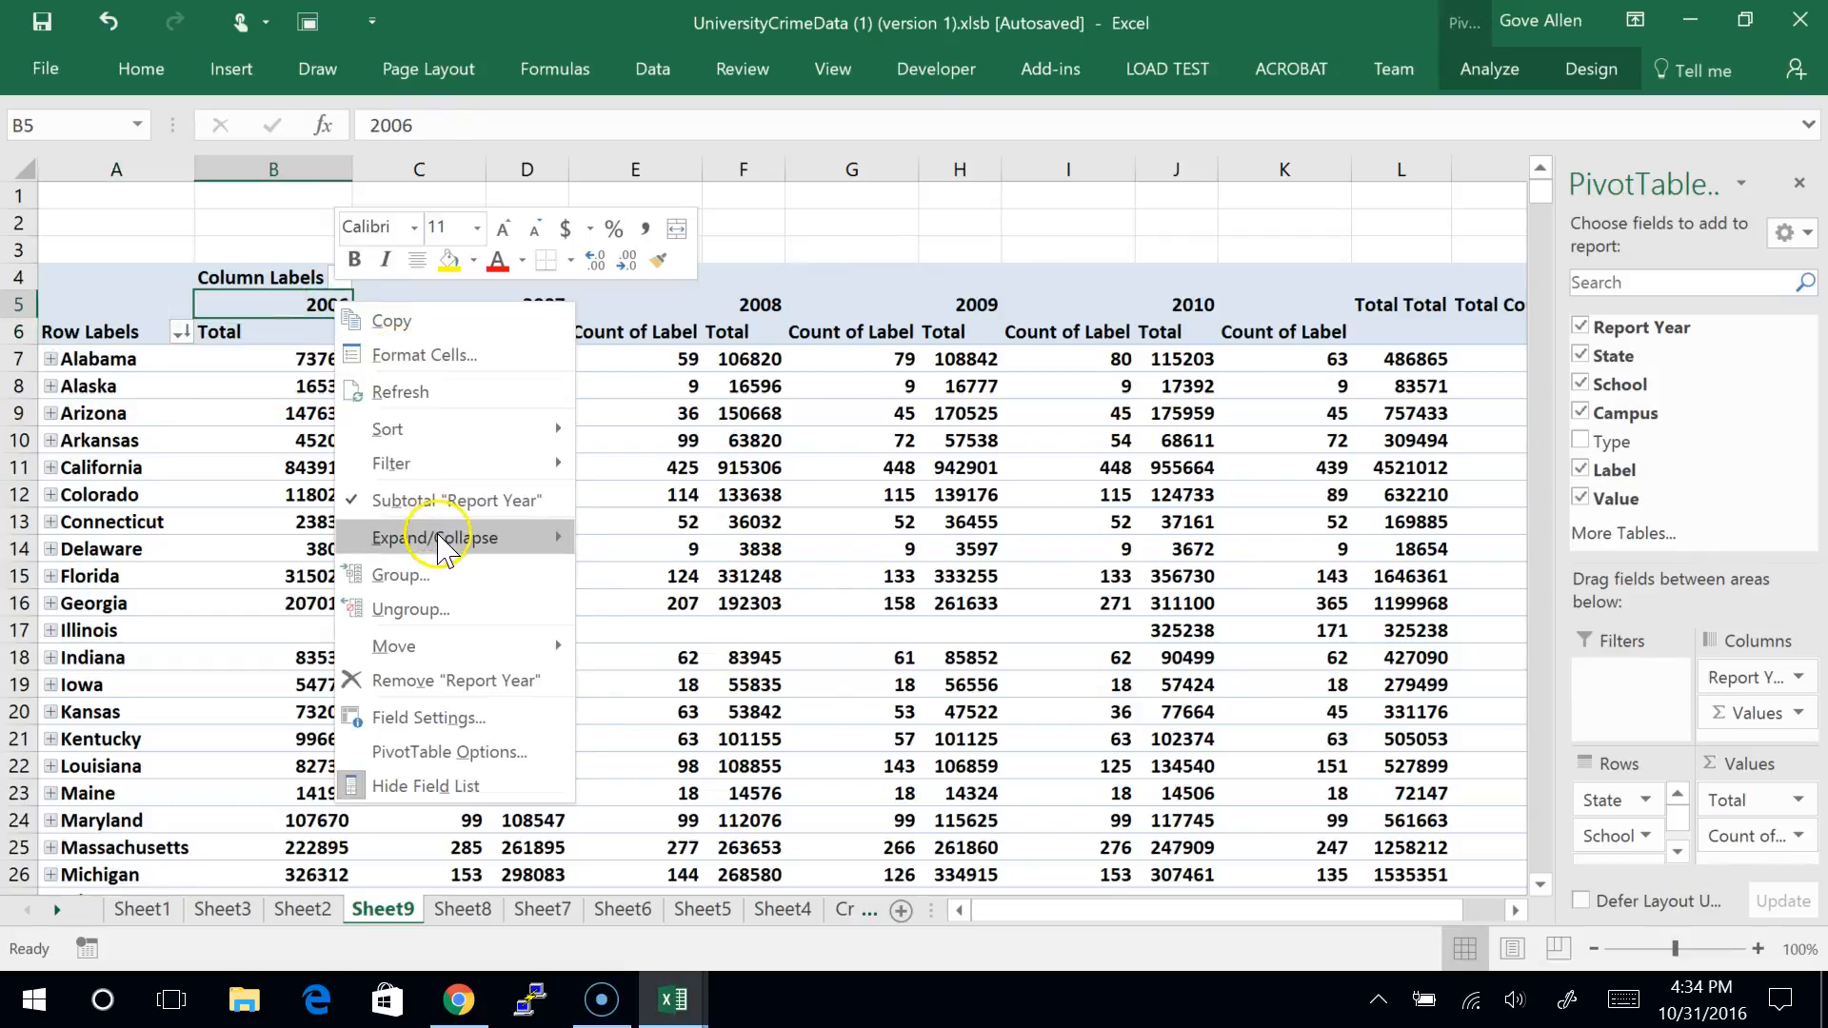
{"action": "mouse_move", "coordinate": [431, 537]}
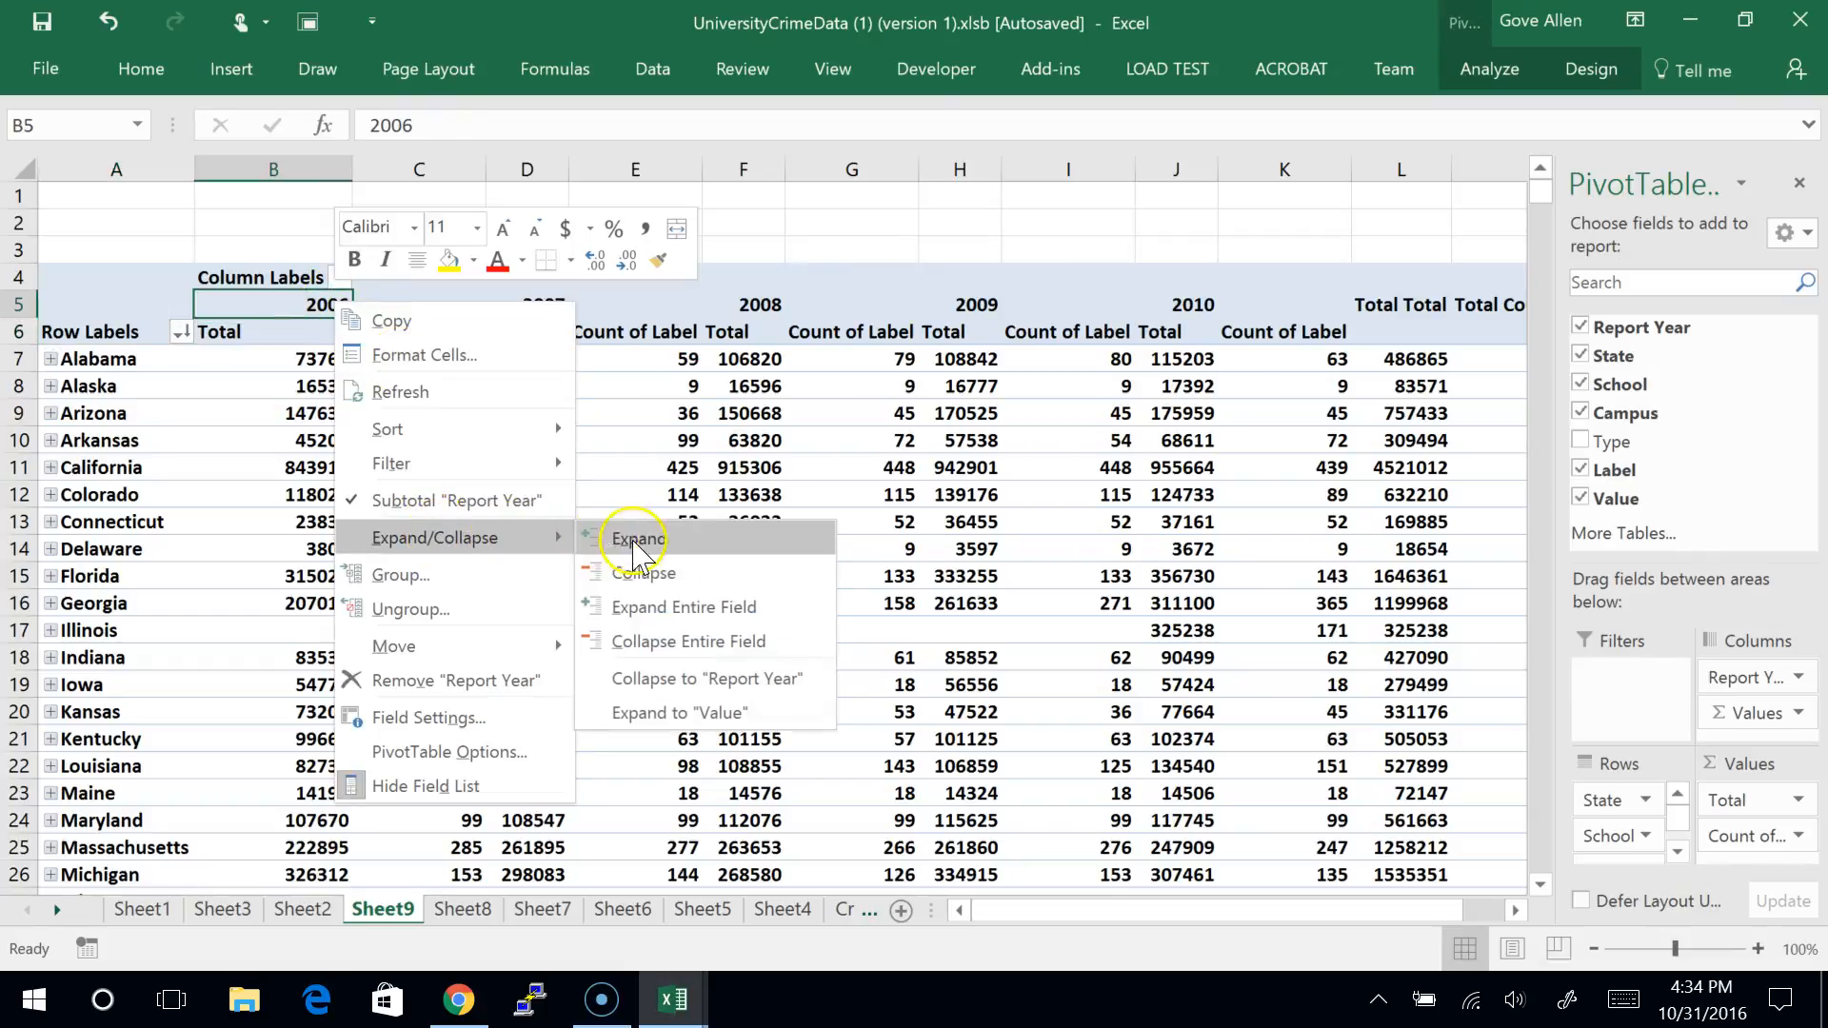
{"action": "left_click", "coordinate": [643, 608]}
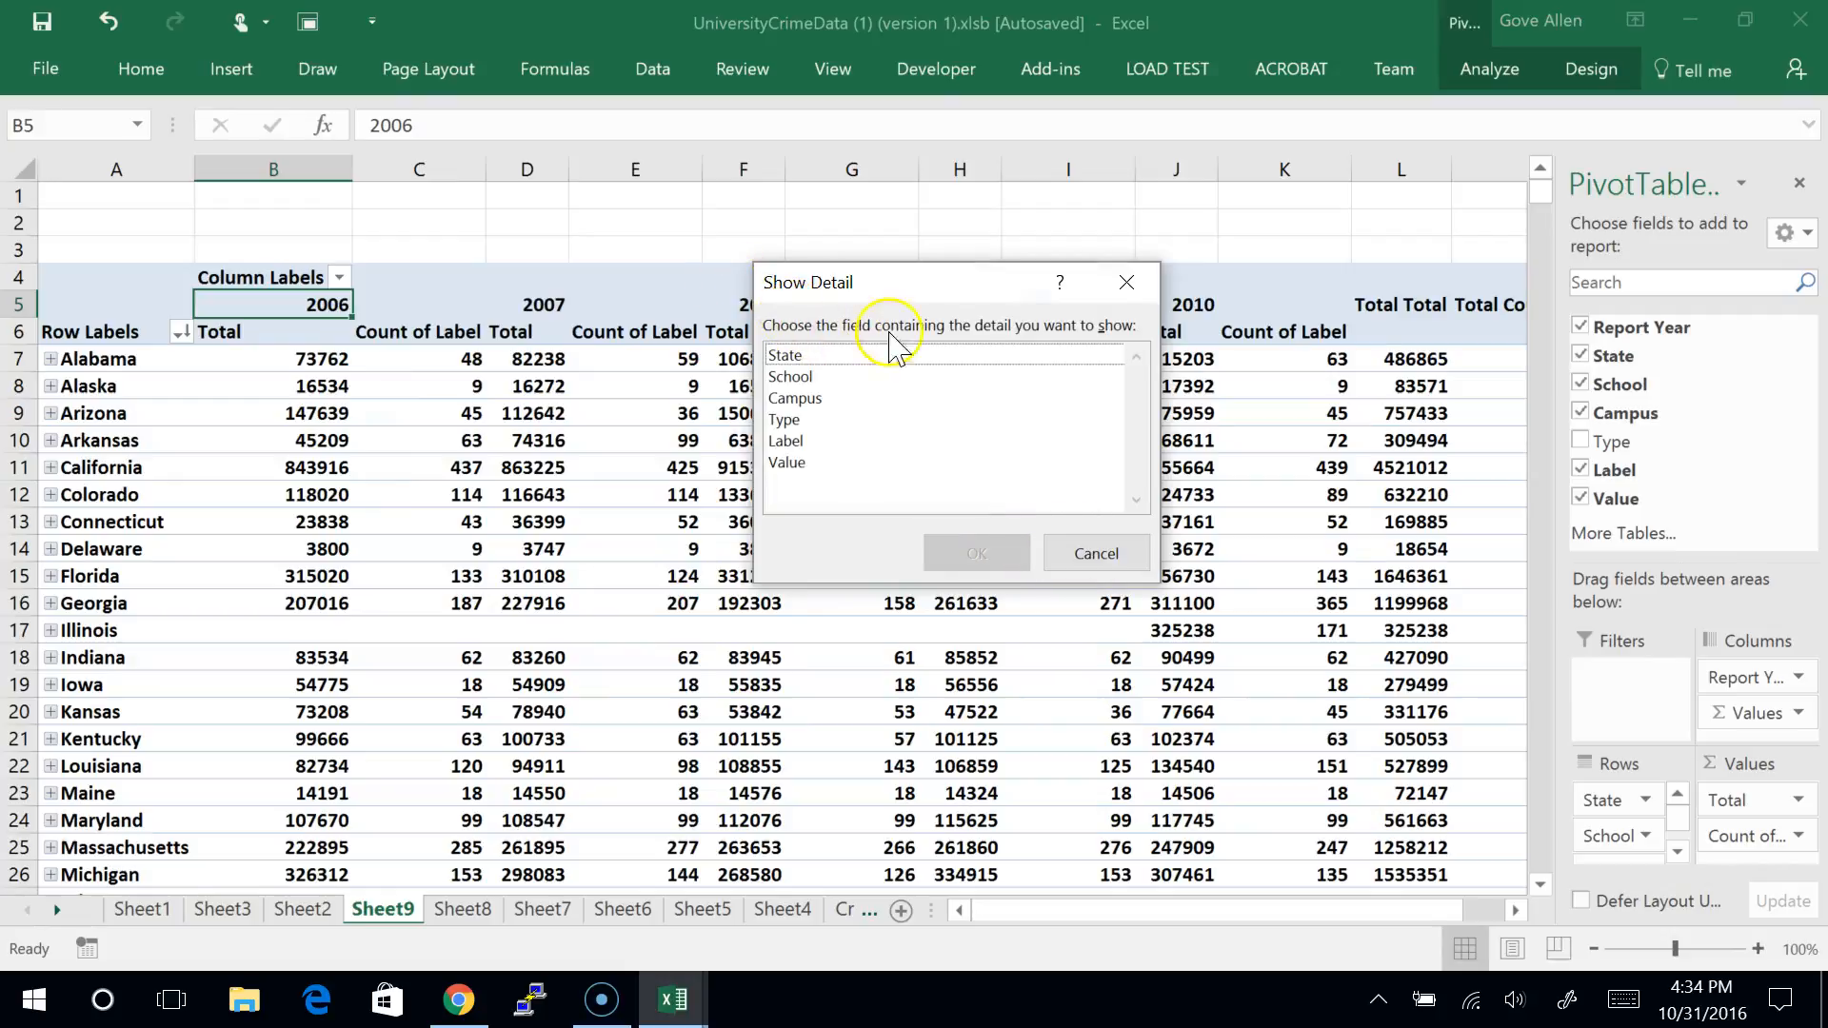
{"action": "left_click", "coordinate": [1107, 556]}
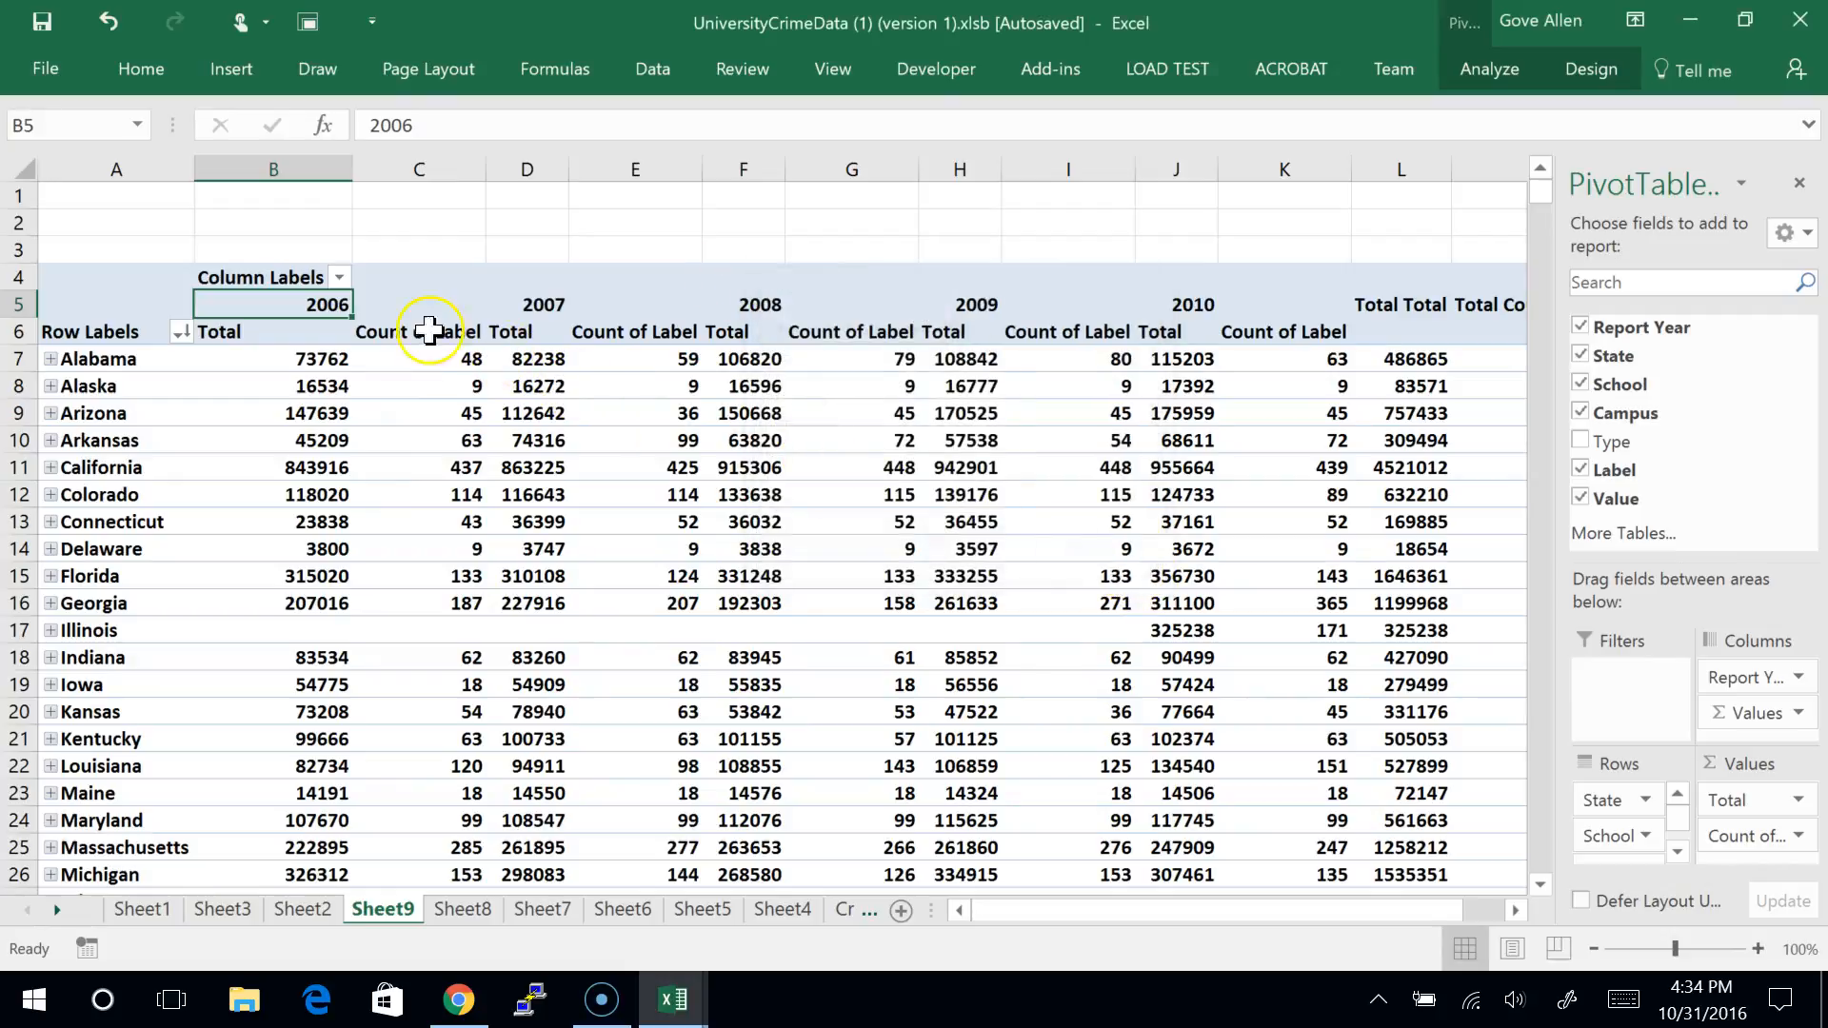
Step: Check the Total and Count of Label columns, and undo moving Label into the values
{"action": "left_click", "coordinate": [396, 331]}
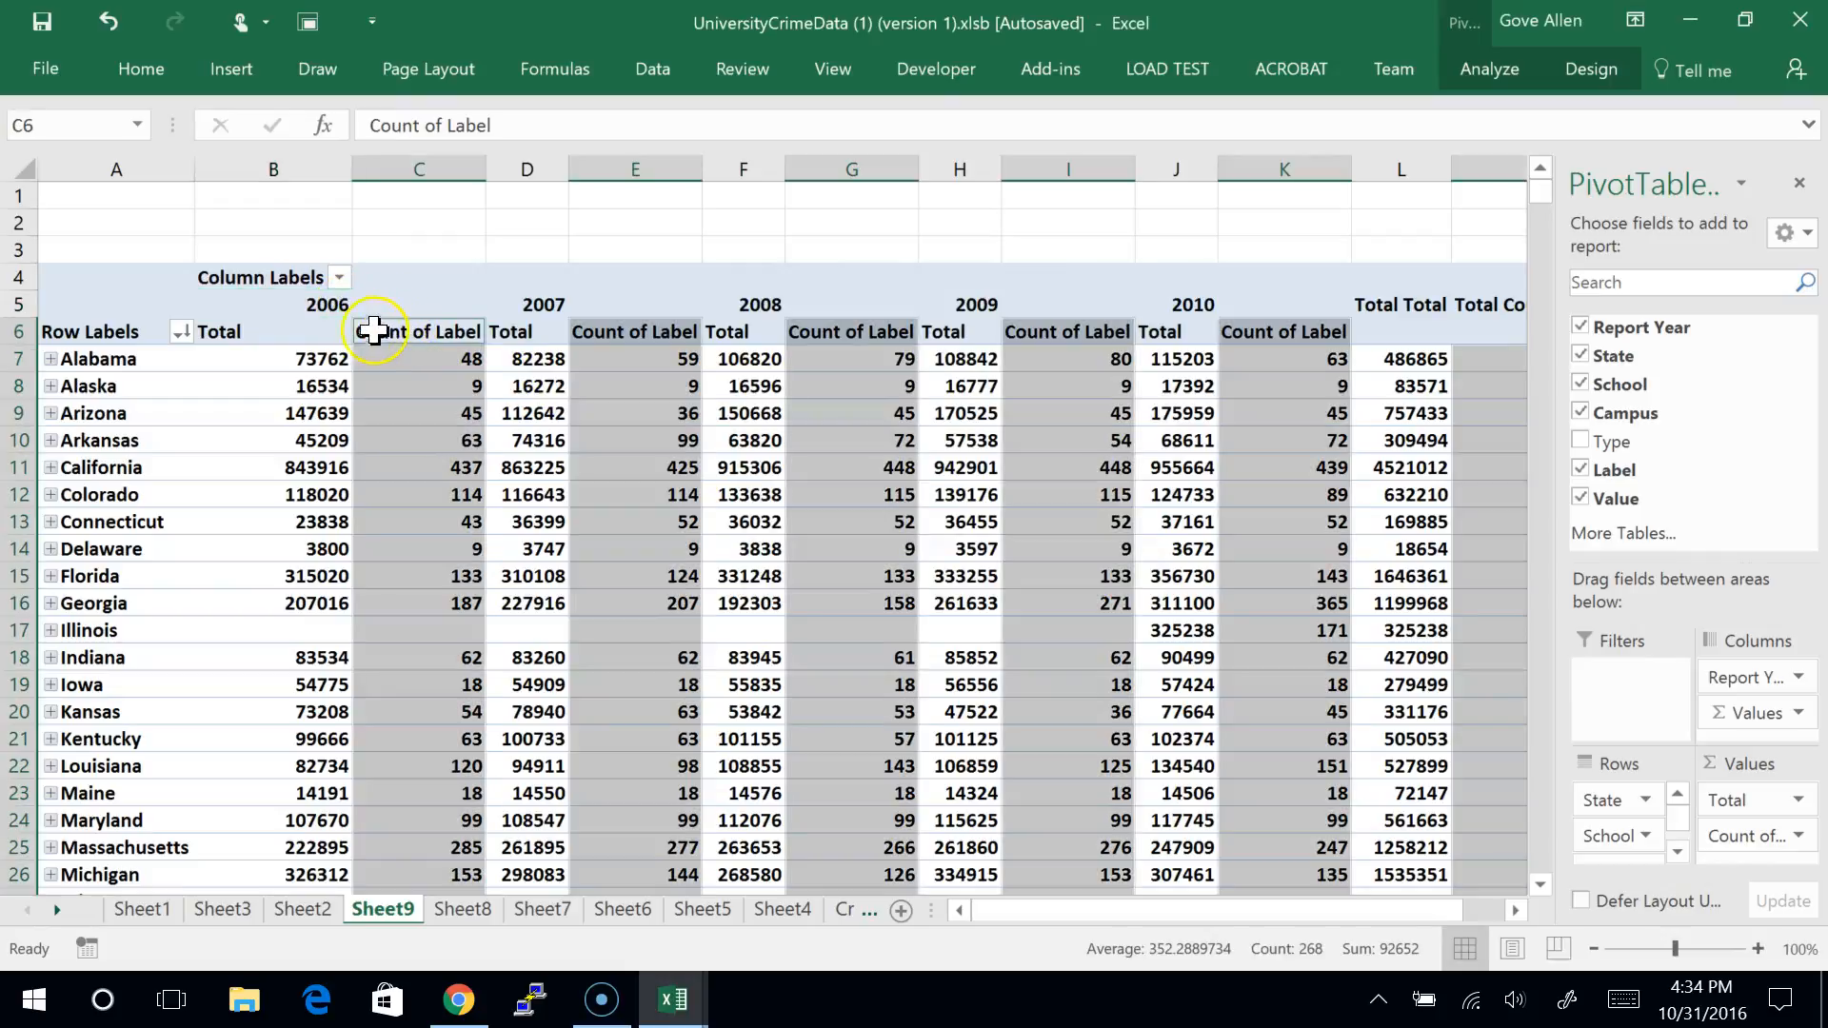
{"action": "left_click", "coordinate": [320, 332]}
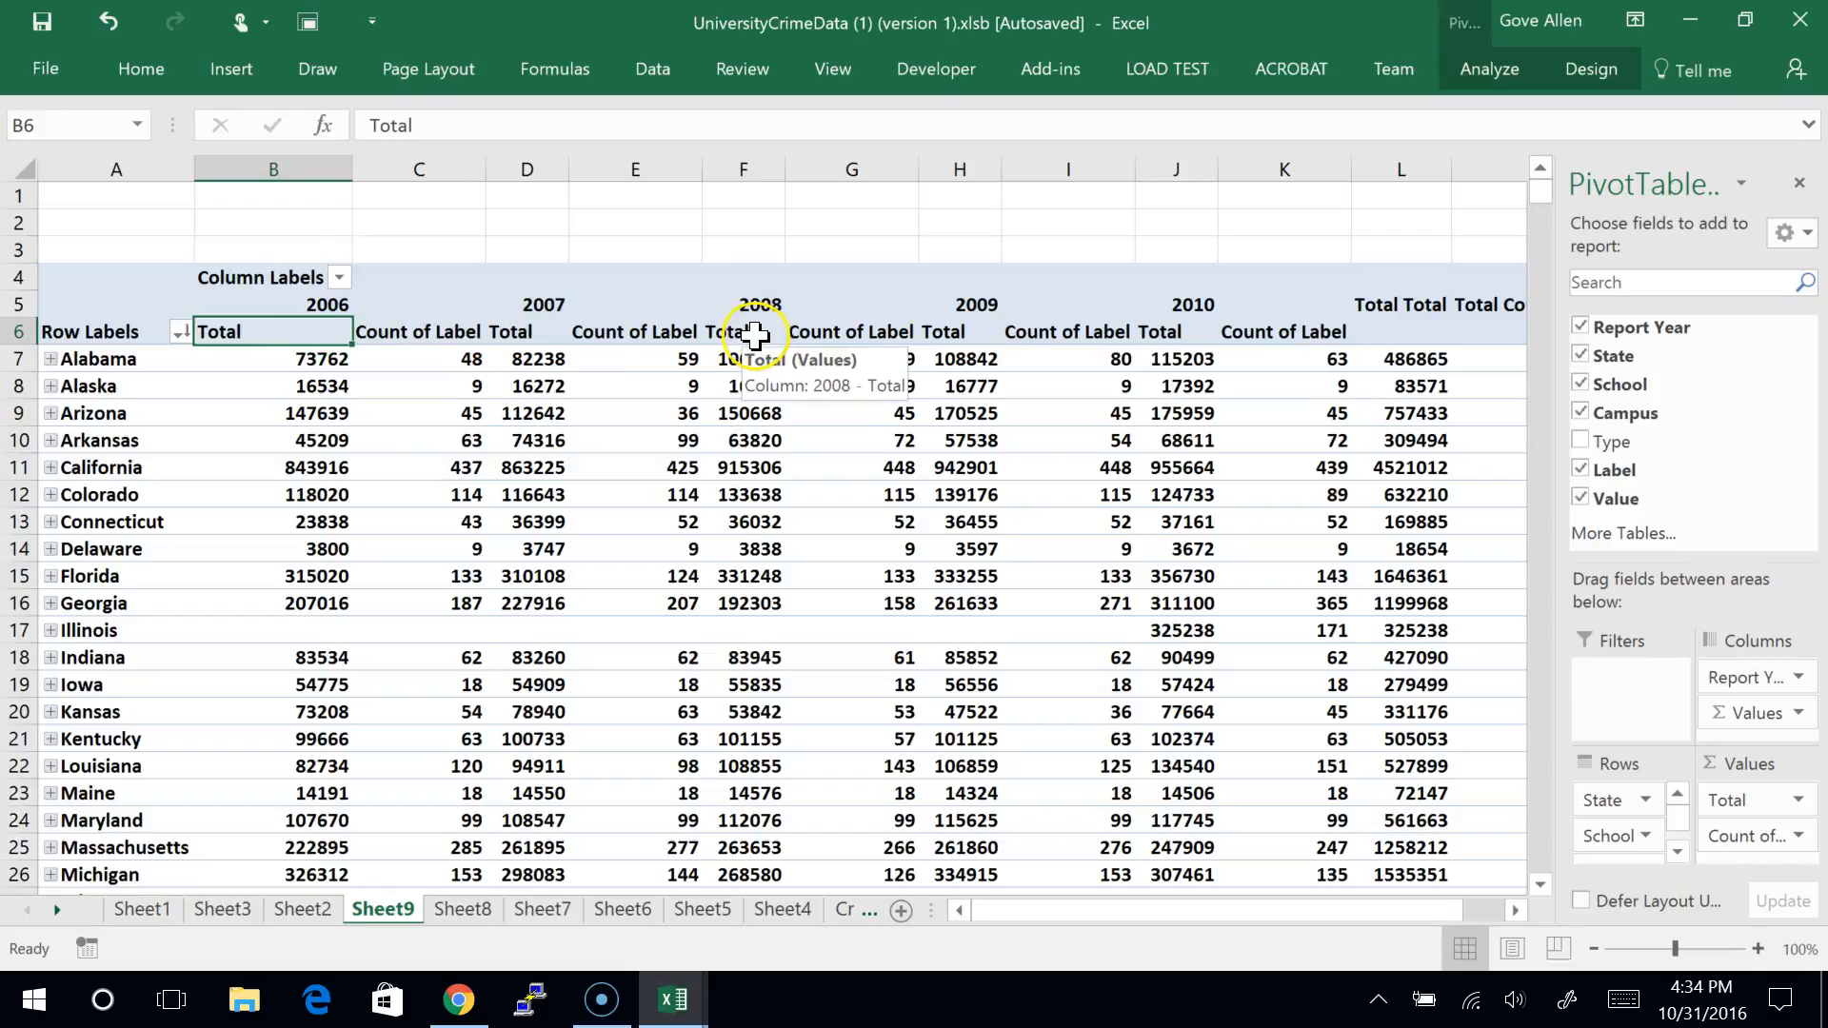
{"action": "scroll", "coordinate": [890, 429], "scroll_direction": "down", "scroll_amount": 5}
{"action": "scroll", "coordinate": [891, 429], "scroll_direction": "up", "scroll_amount": 5}
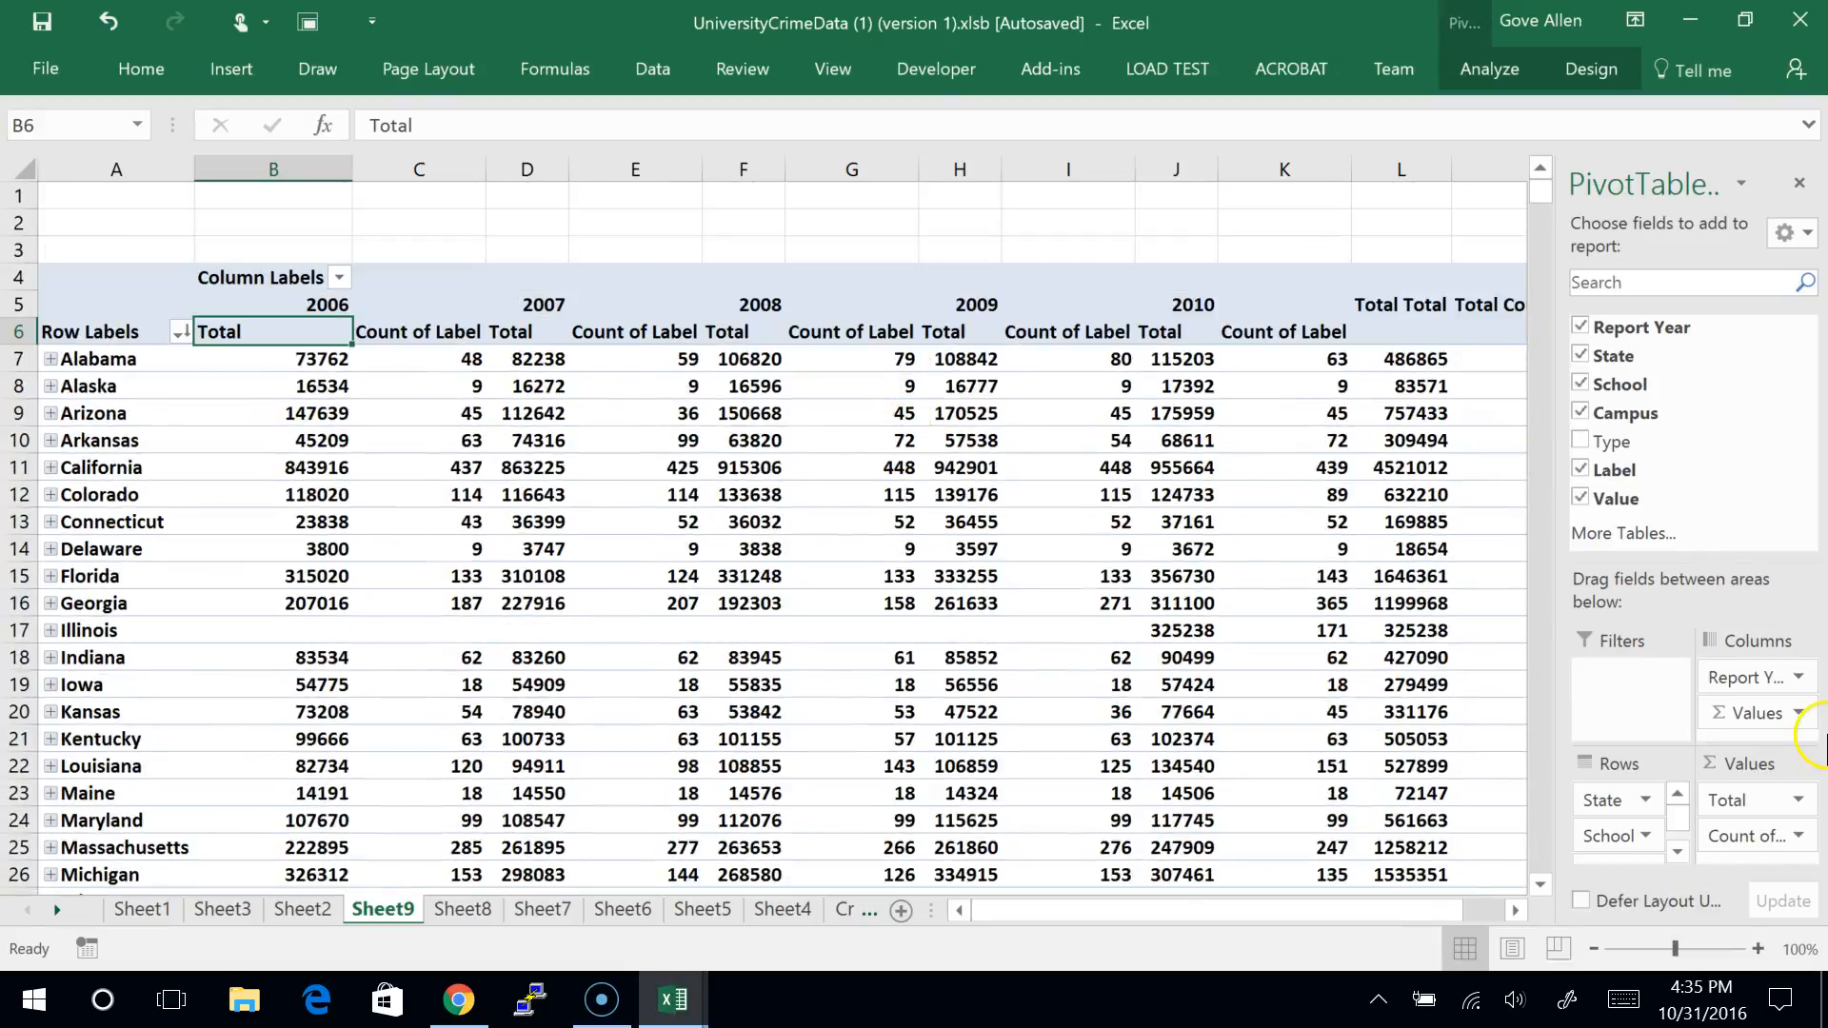
{"action": "key", "text": "ctrl+z"}
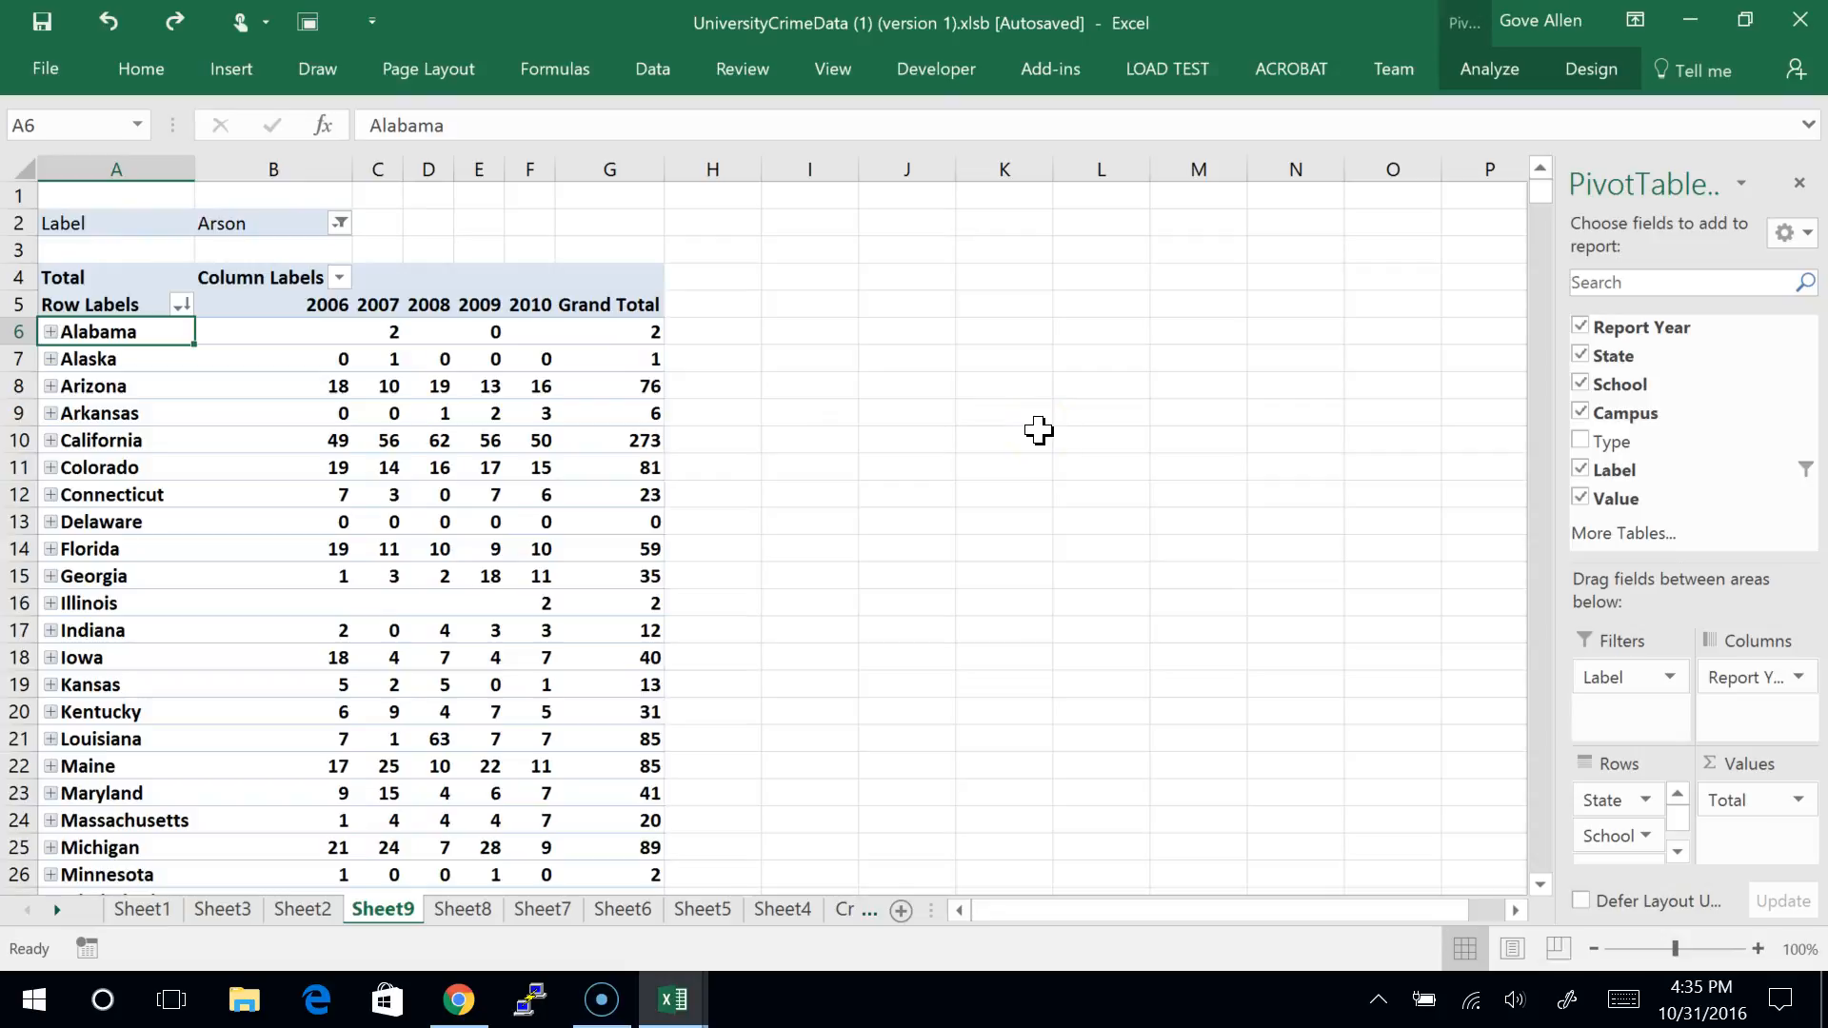
Step: Move Label from the filters to the columns below Report Year and collapse the entire Report Year field
{"action": "left_click", "coordinate": [1609, 473]}
{"action": "left_click_drag", "start_coordinate": [1609, 476], "coordinate": [1745, 716]}
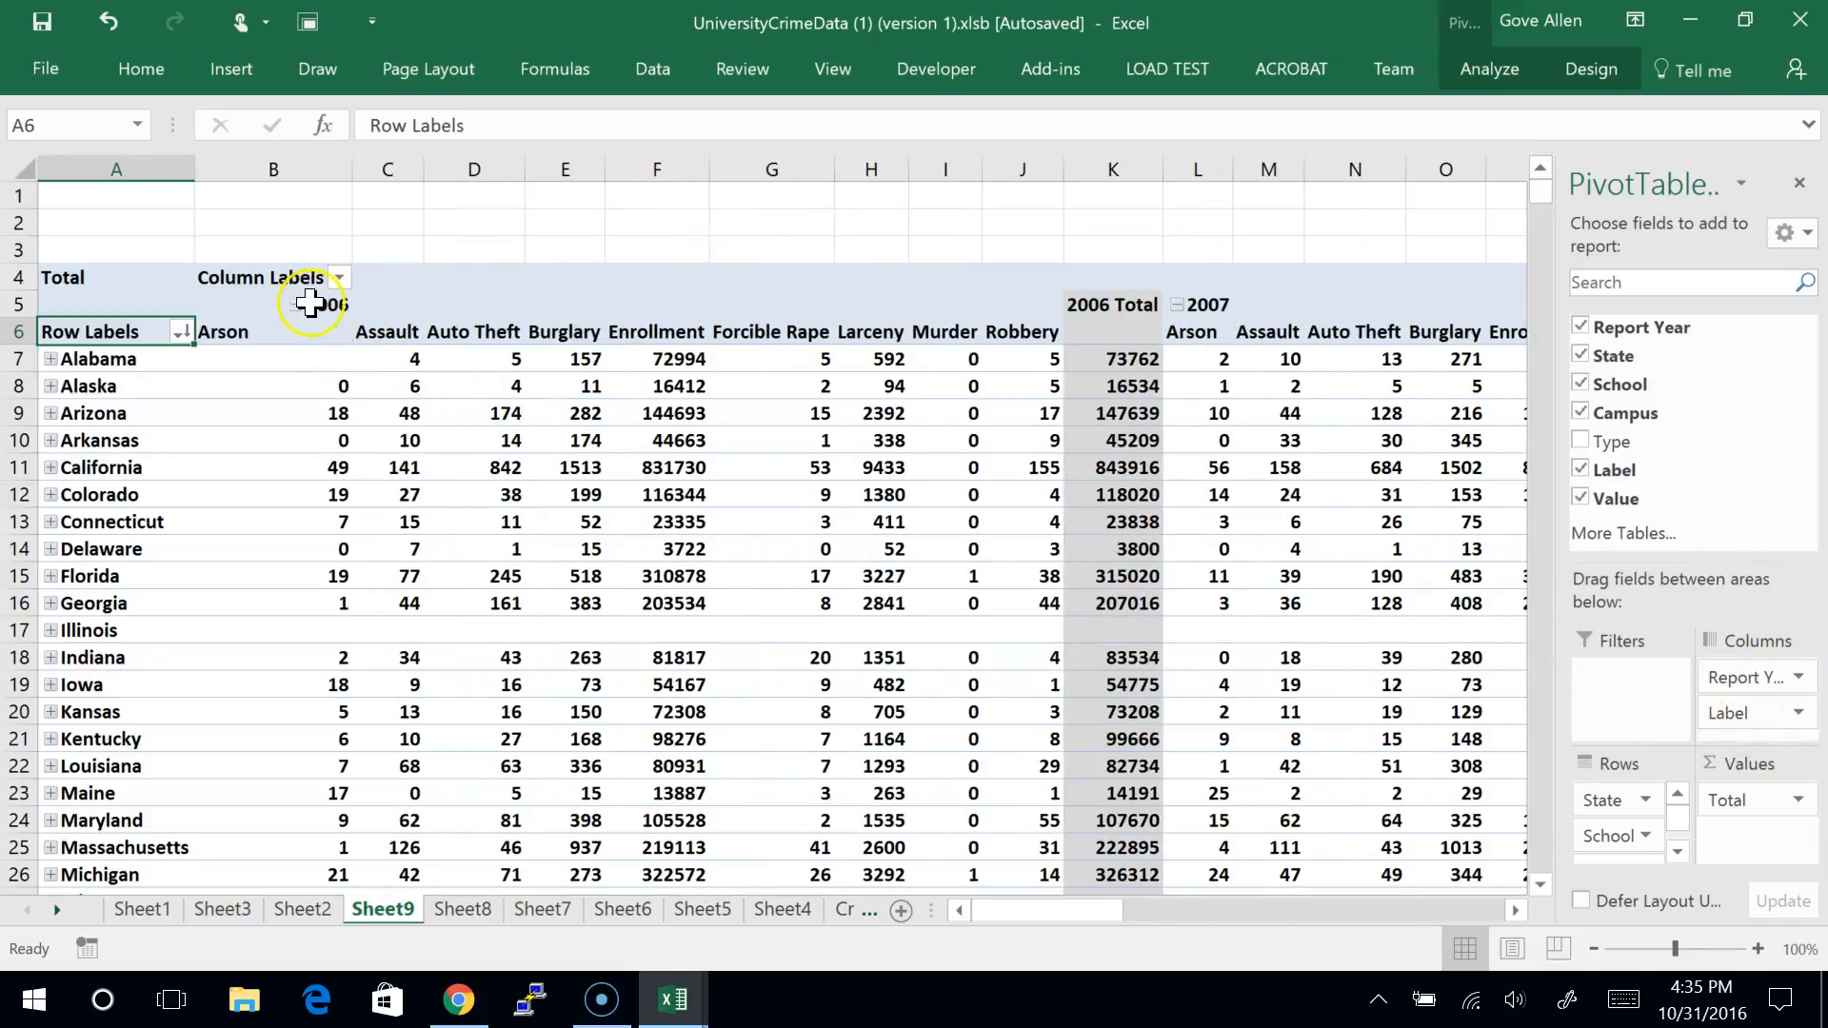
{"action": "right_click", "coordinate": [315, 302]}
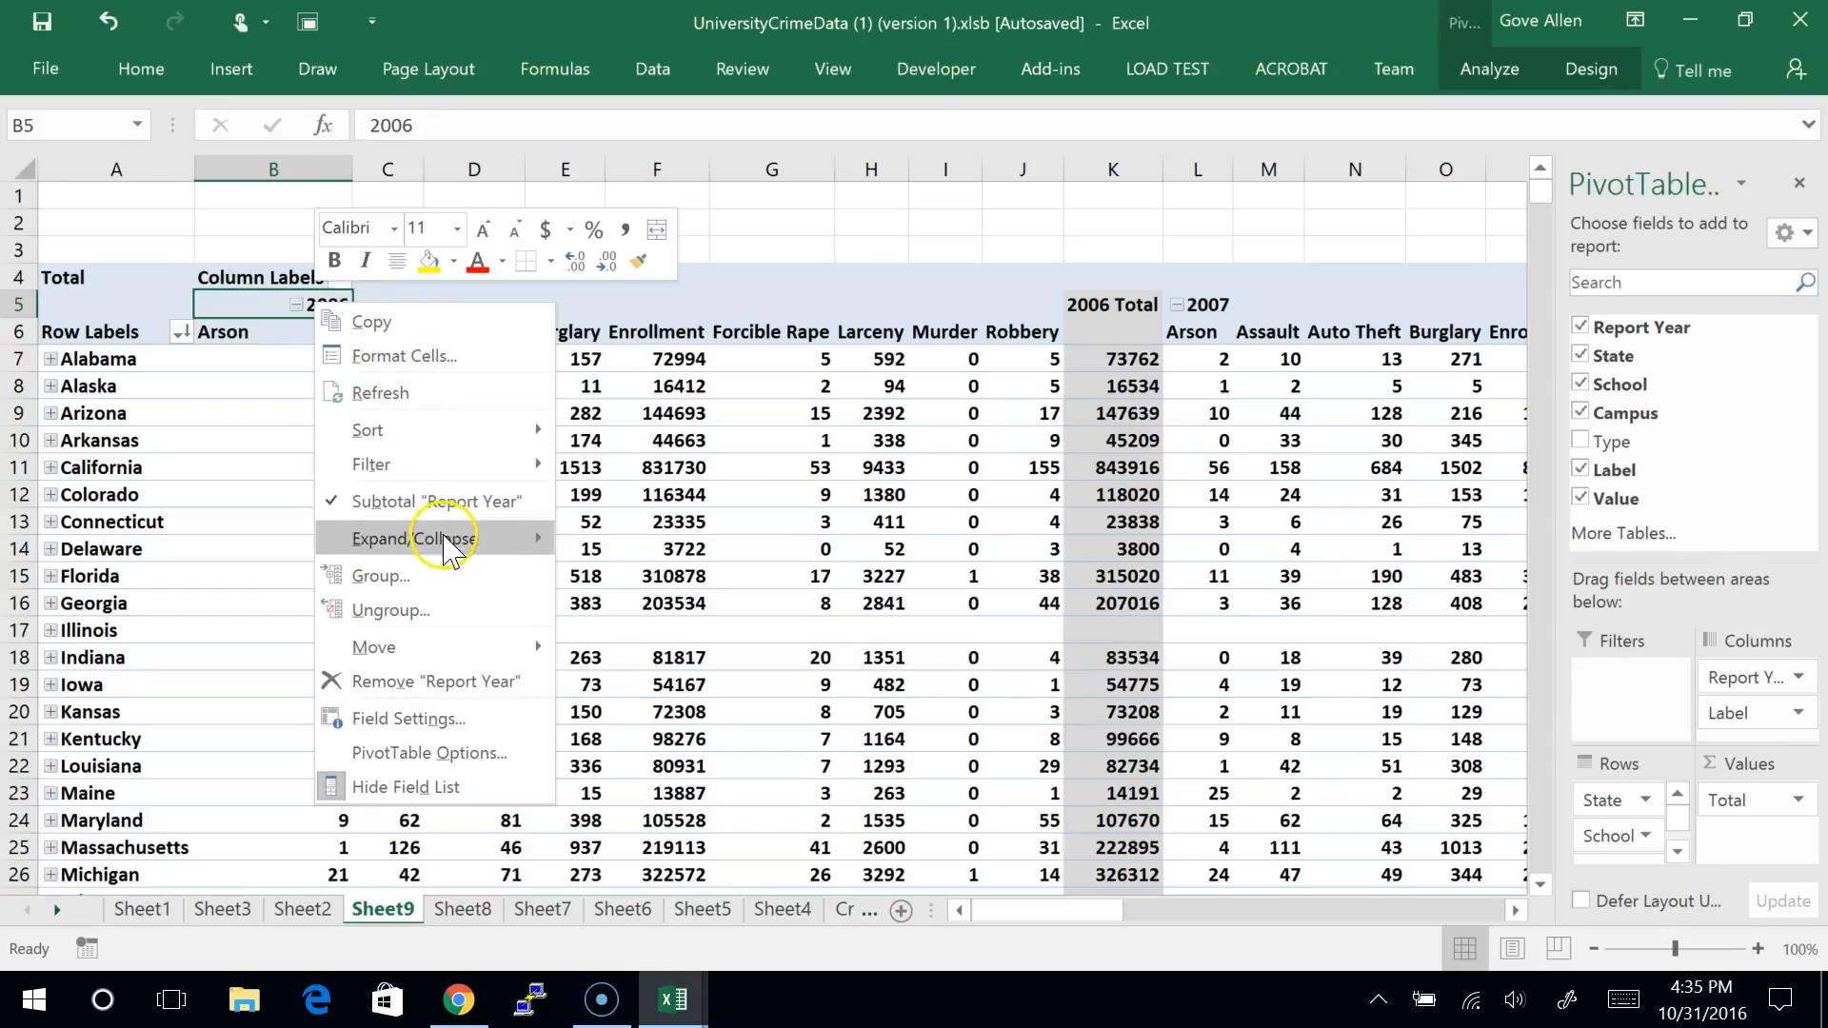
{"action": "mouse_move", "coordinate": [465, 544]}
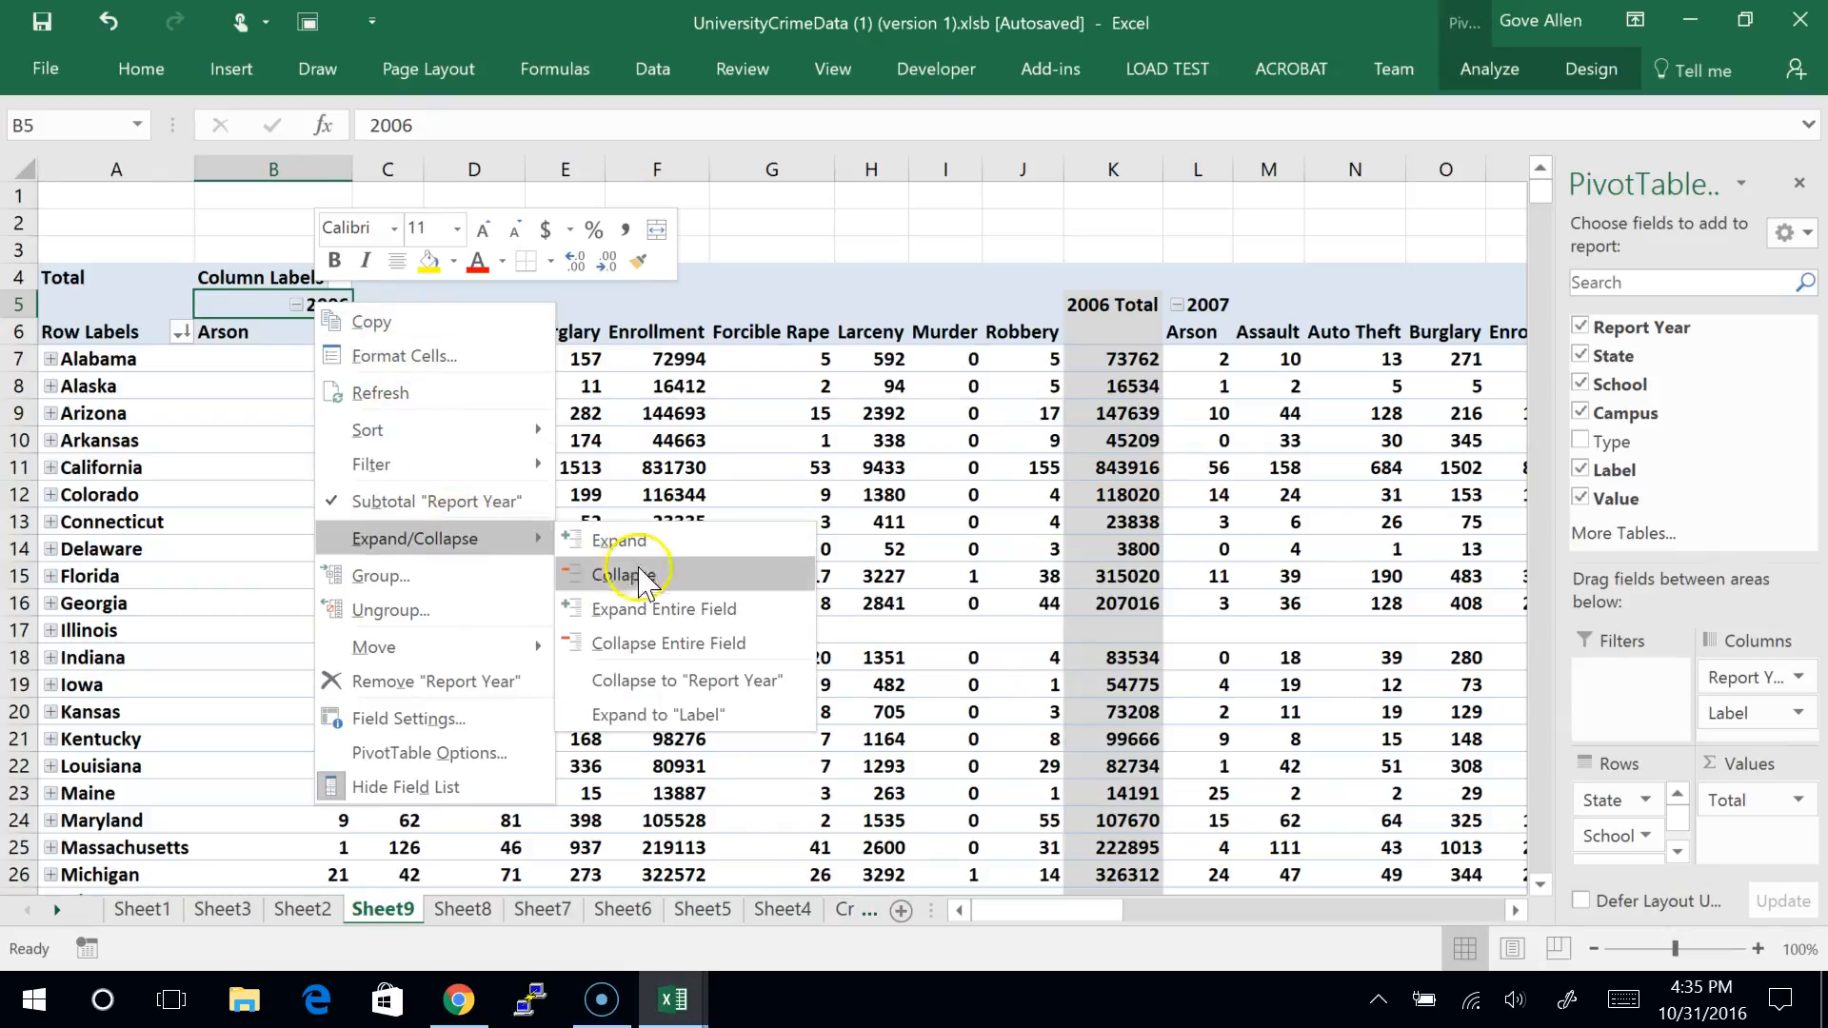
{"action": "left_click", "coordinate": [676, 655]}
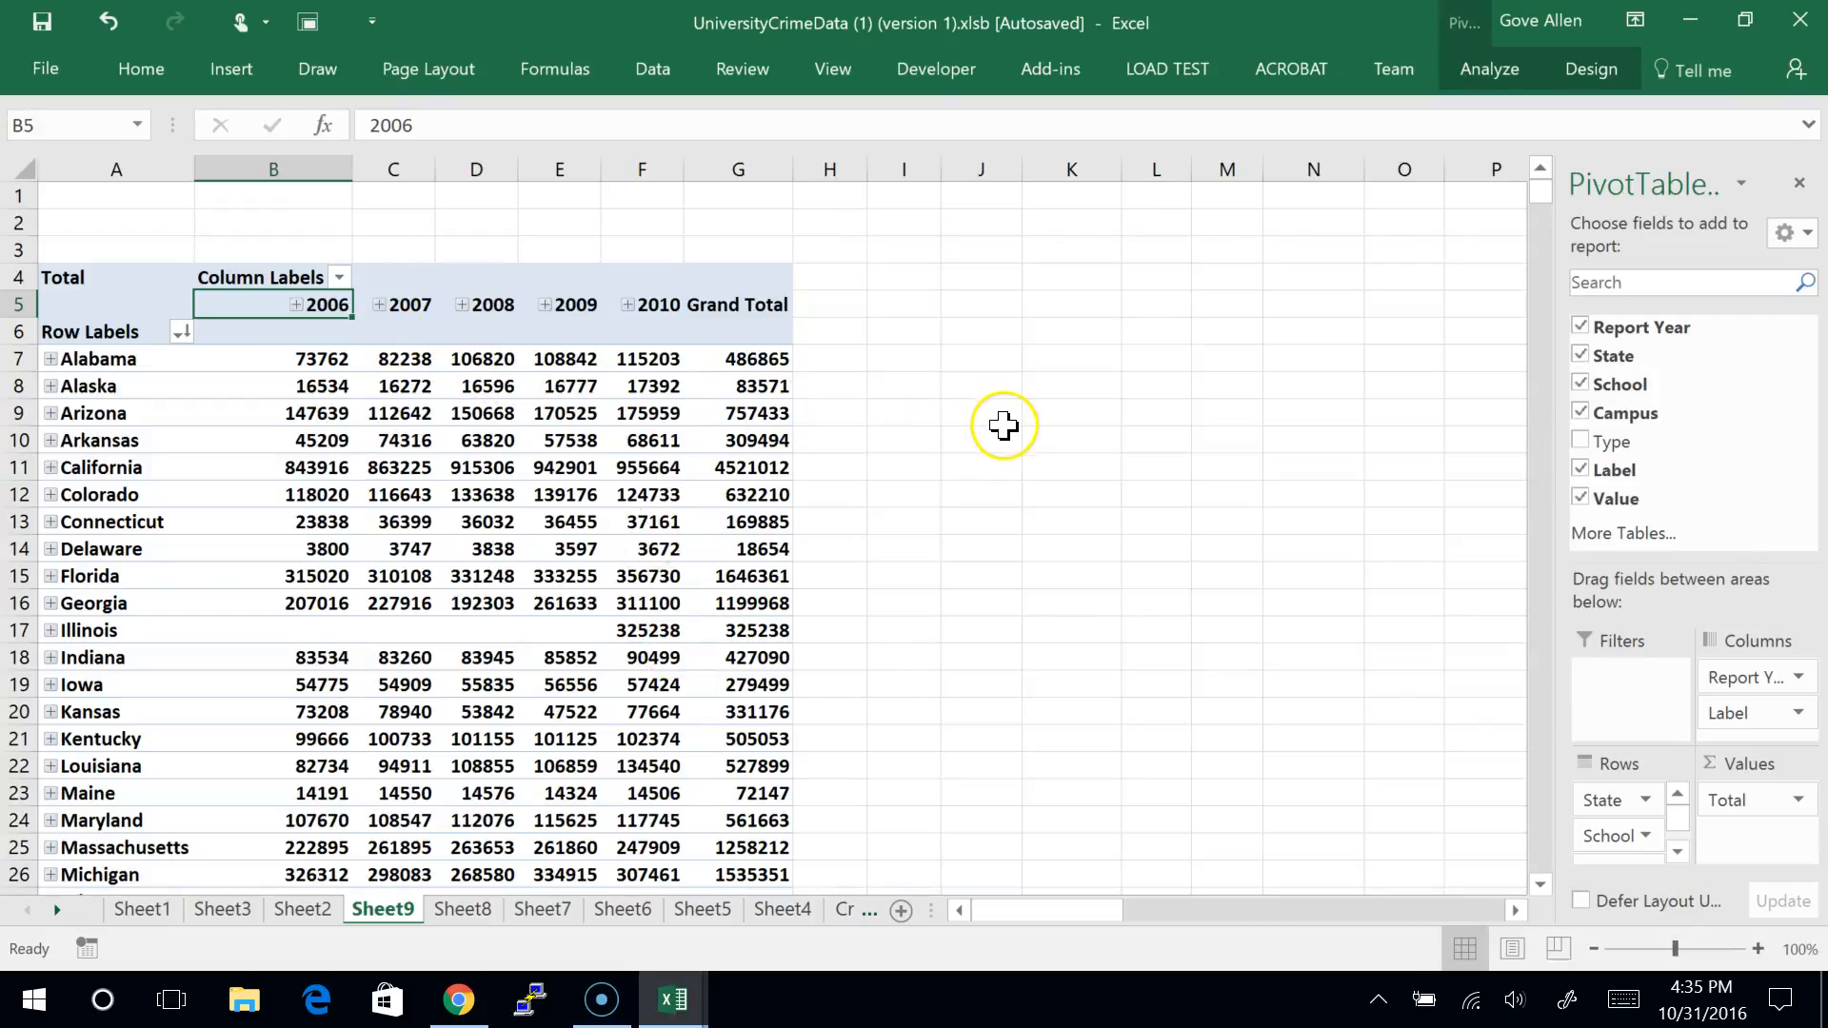
Step: Expand the 2006 column to show its crime labels and the Alabama row to show its schools
{"action": "left_click", "coordinate": [1004, 420]}
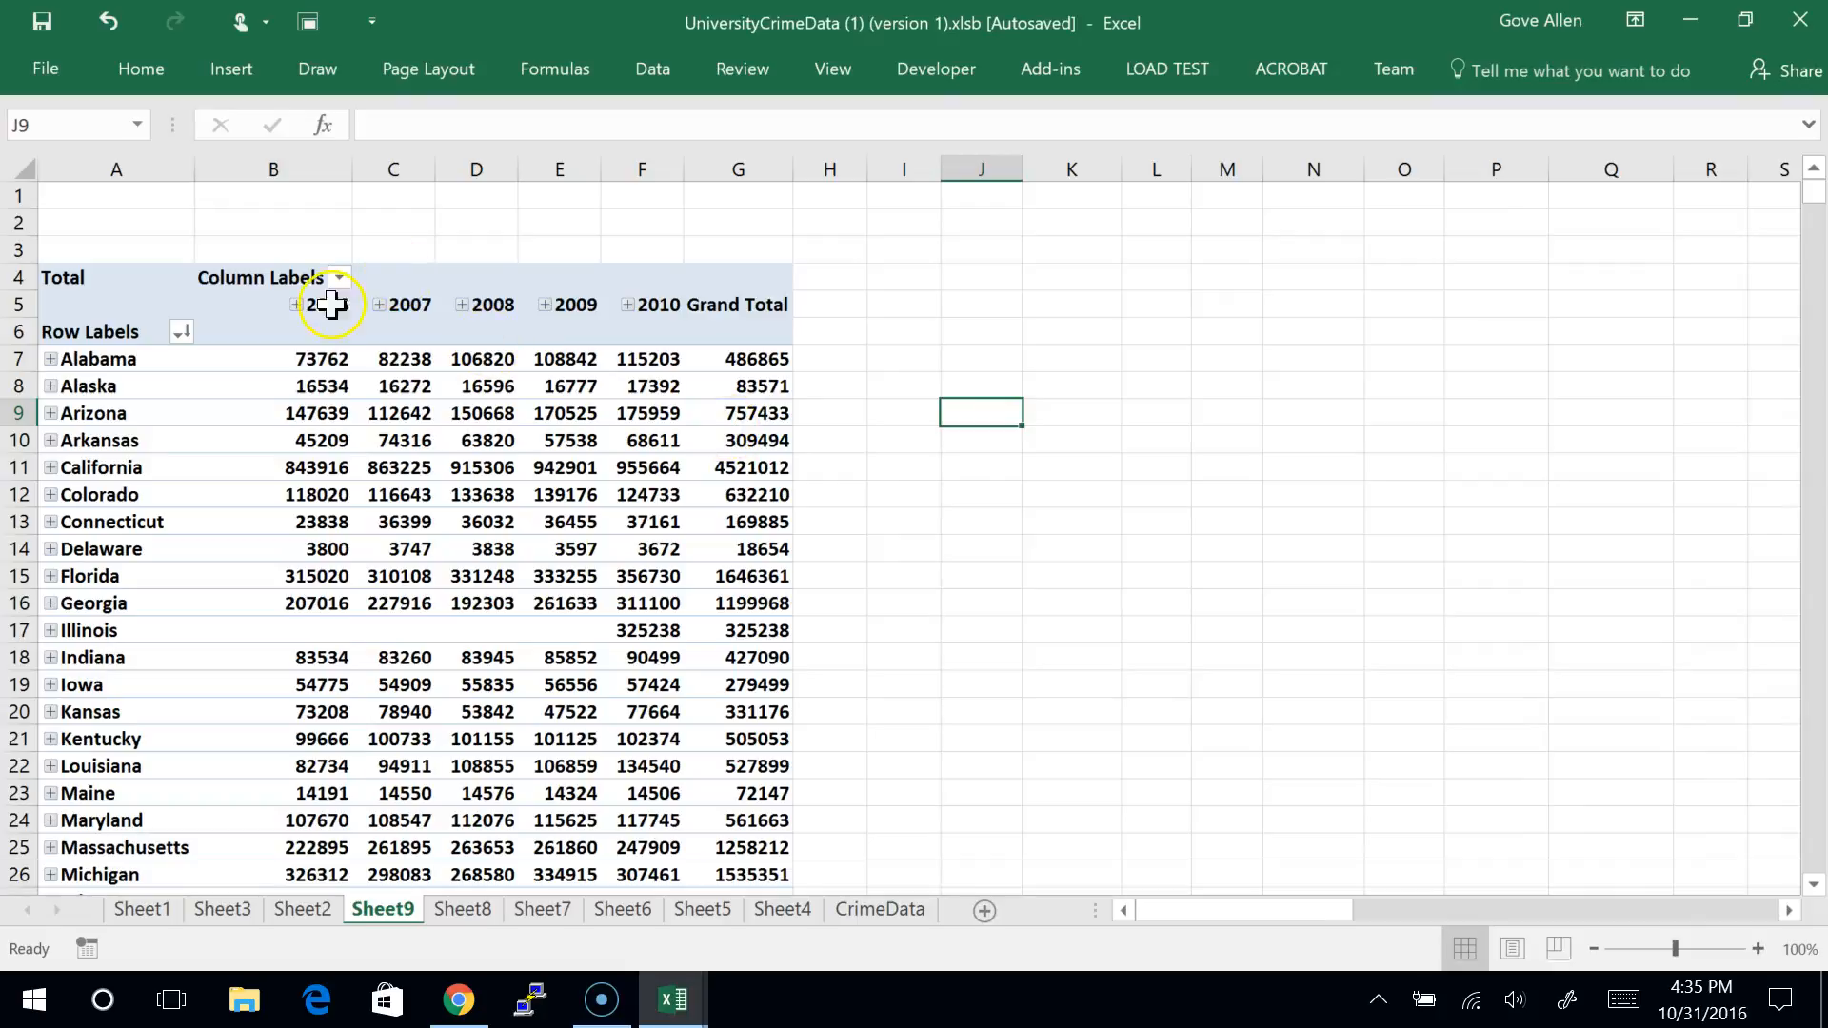
{"action": "left_click", "coordinate": [296, 304]}
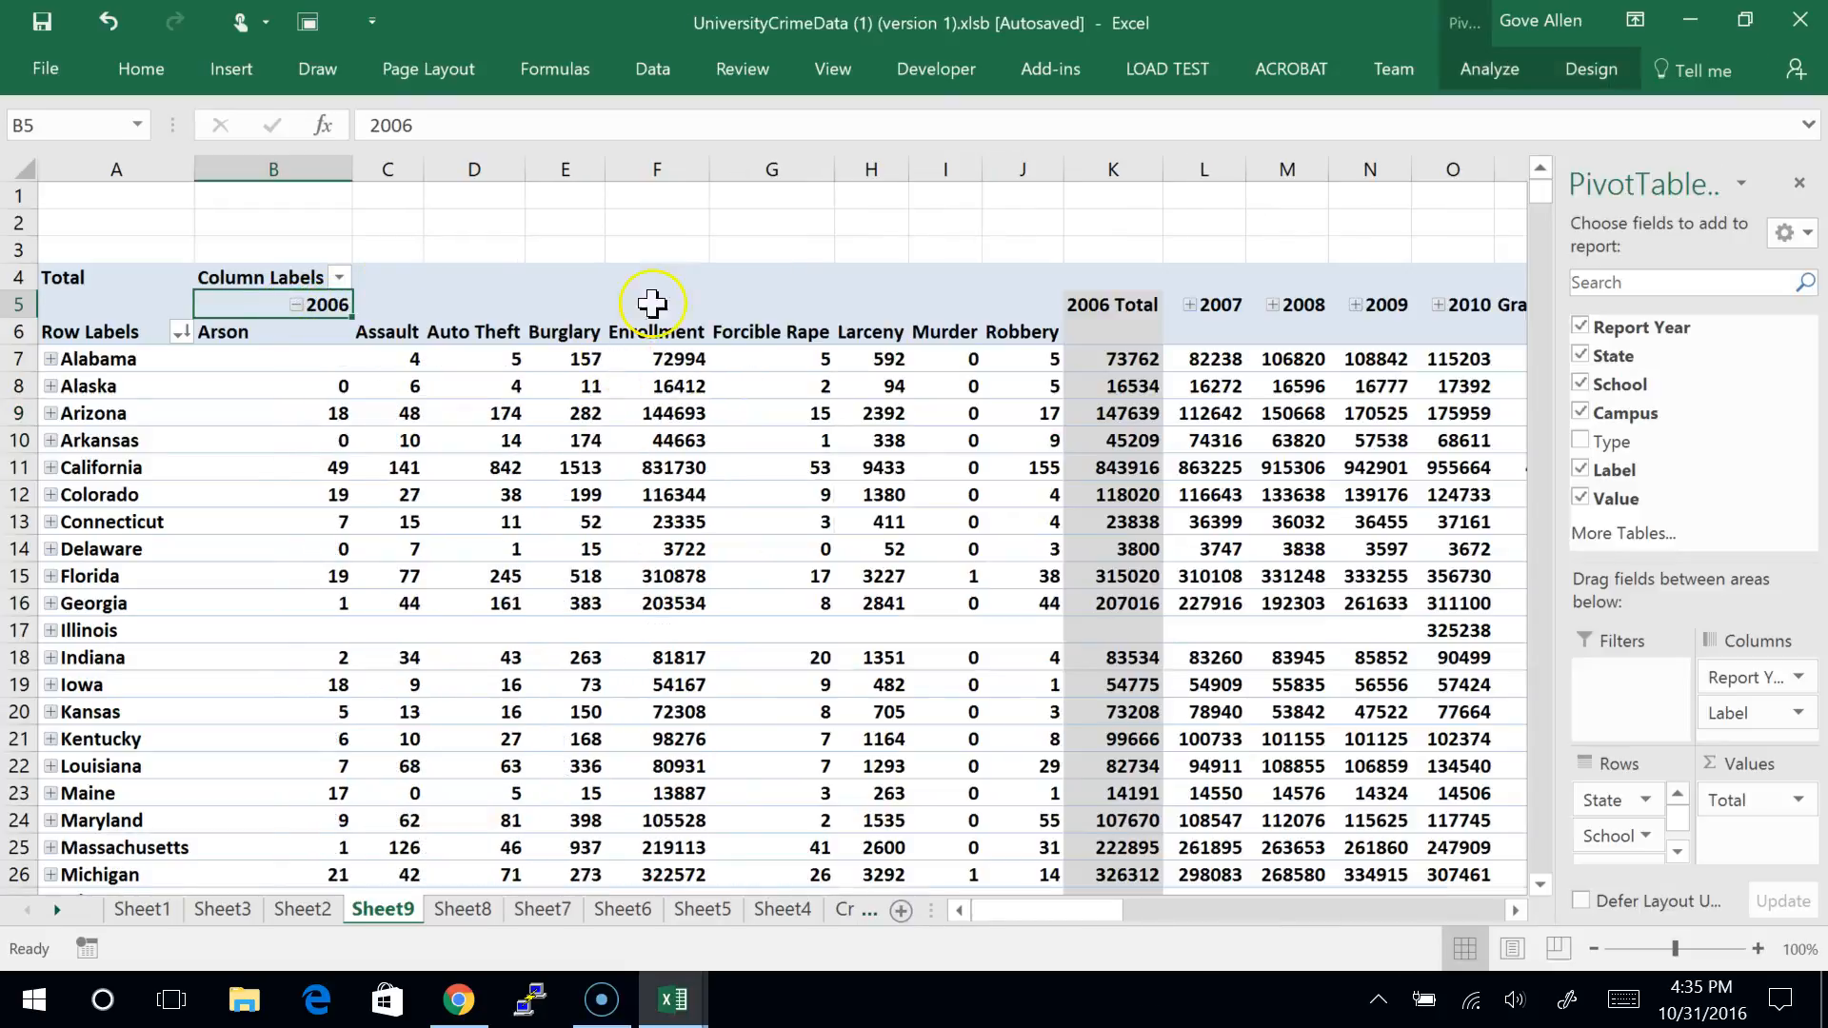
{"action": "left_click", "coordinate": [50, 360]}
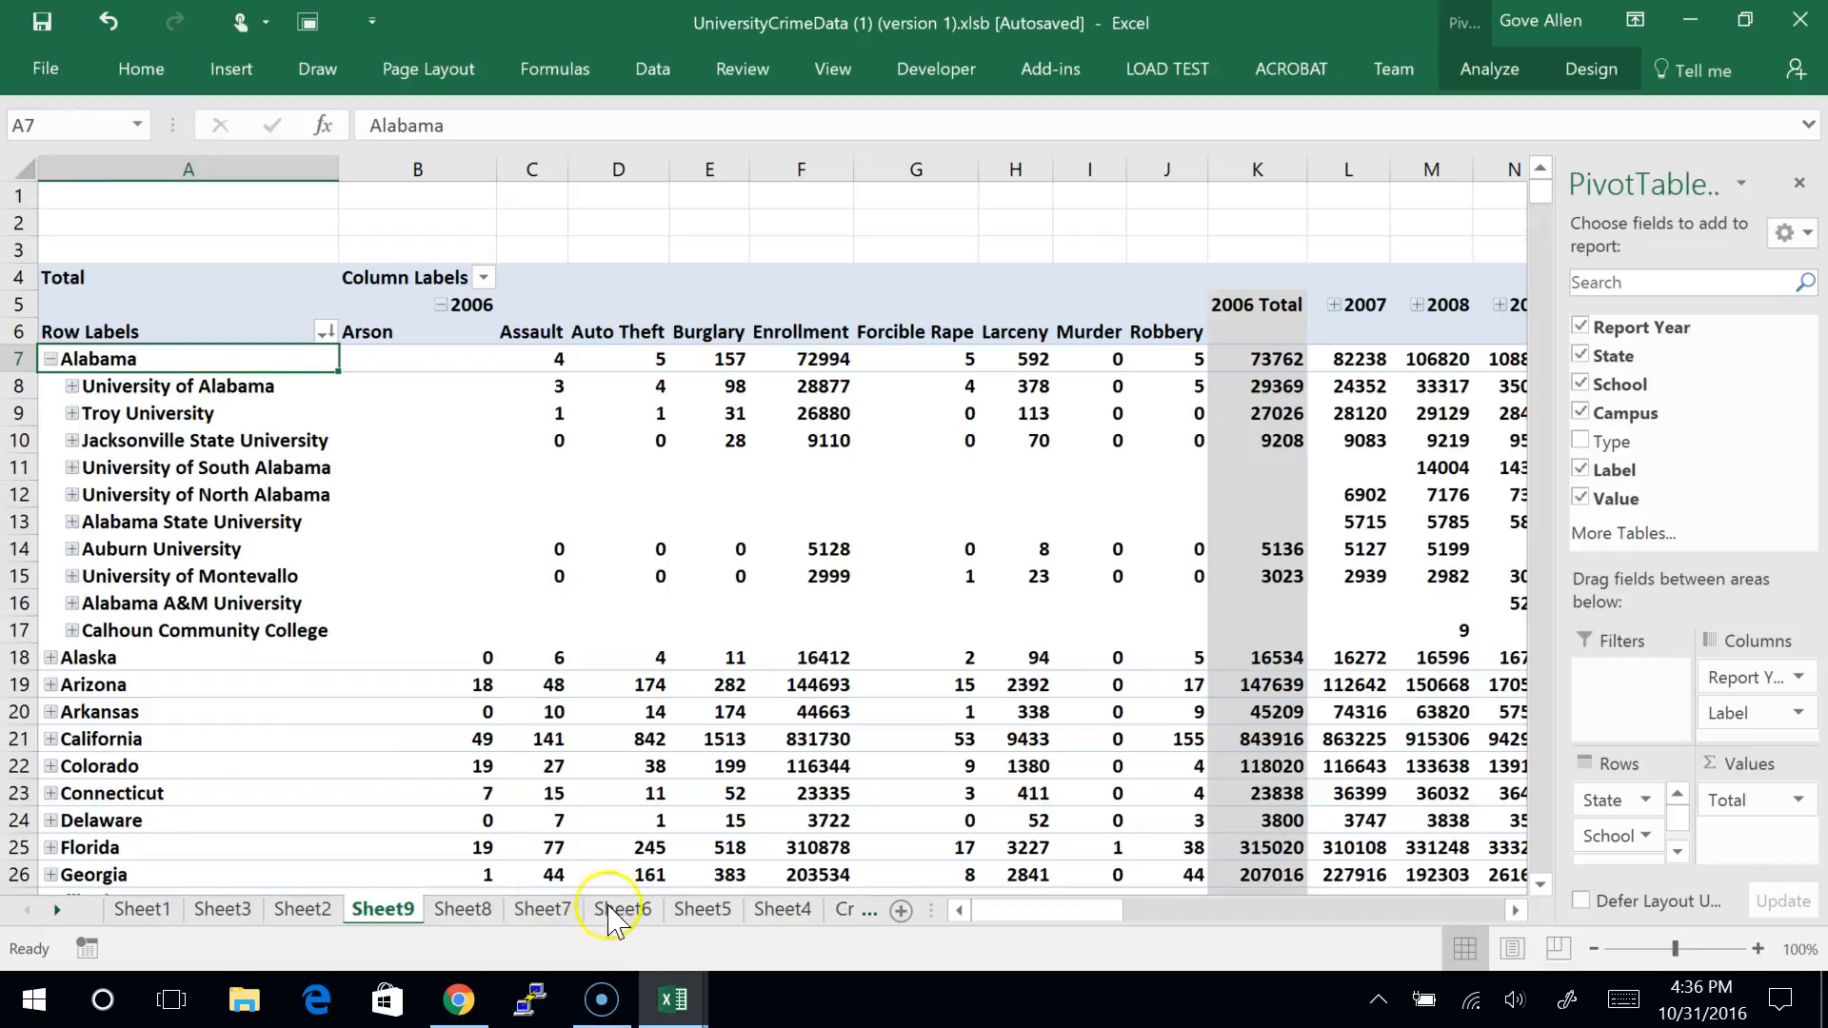
{"action": "left_click", "coordinate": [602, 1000]}
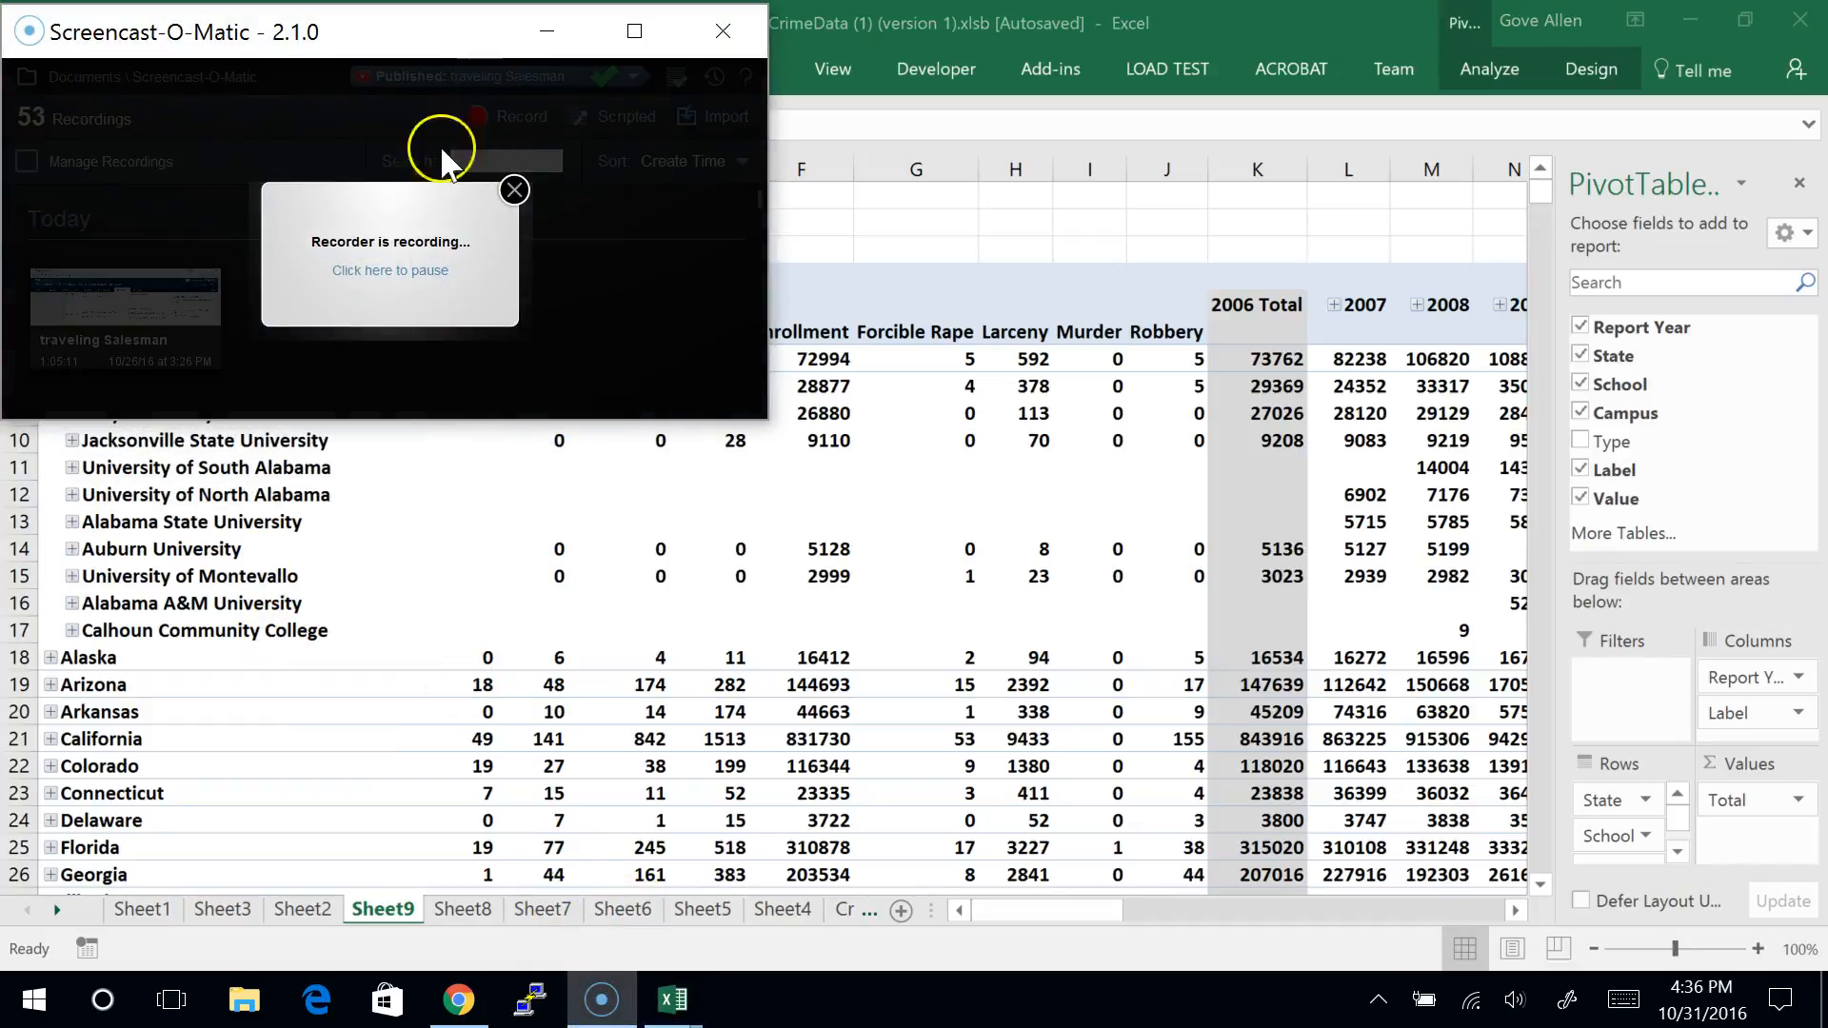
{"action": "left_click", "coordinate": [394, 282]}
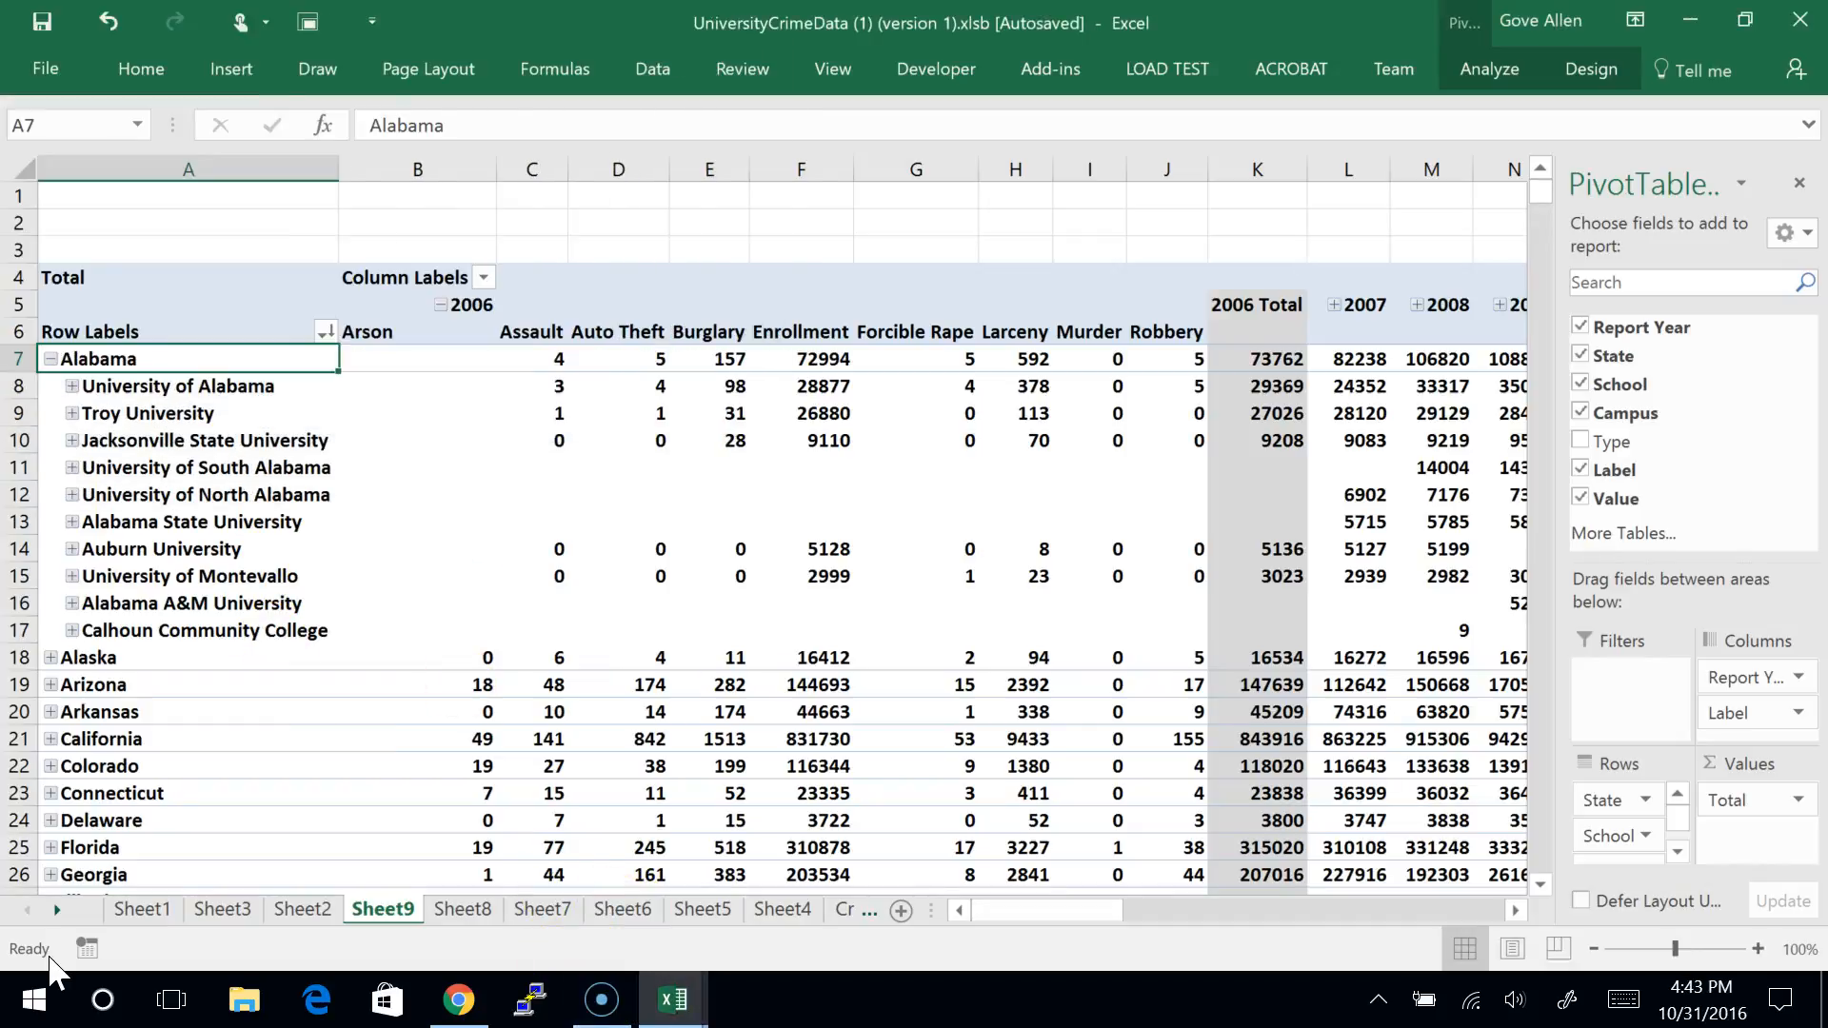
Step: Copy the entire makePivot procedure in Module1 and paste a duplicate below the original
{"action": "key", "text": "alt+Tab"}
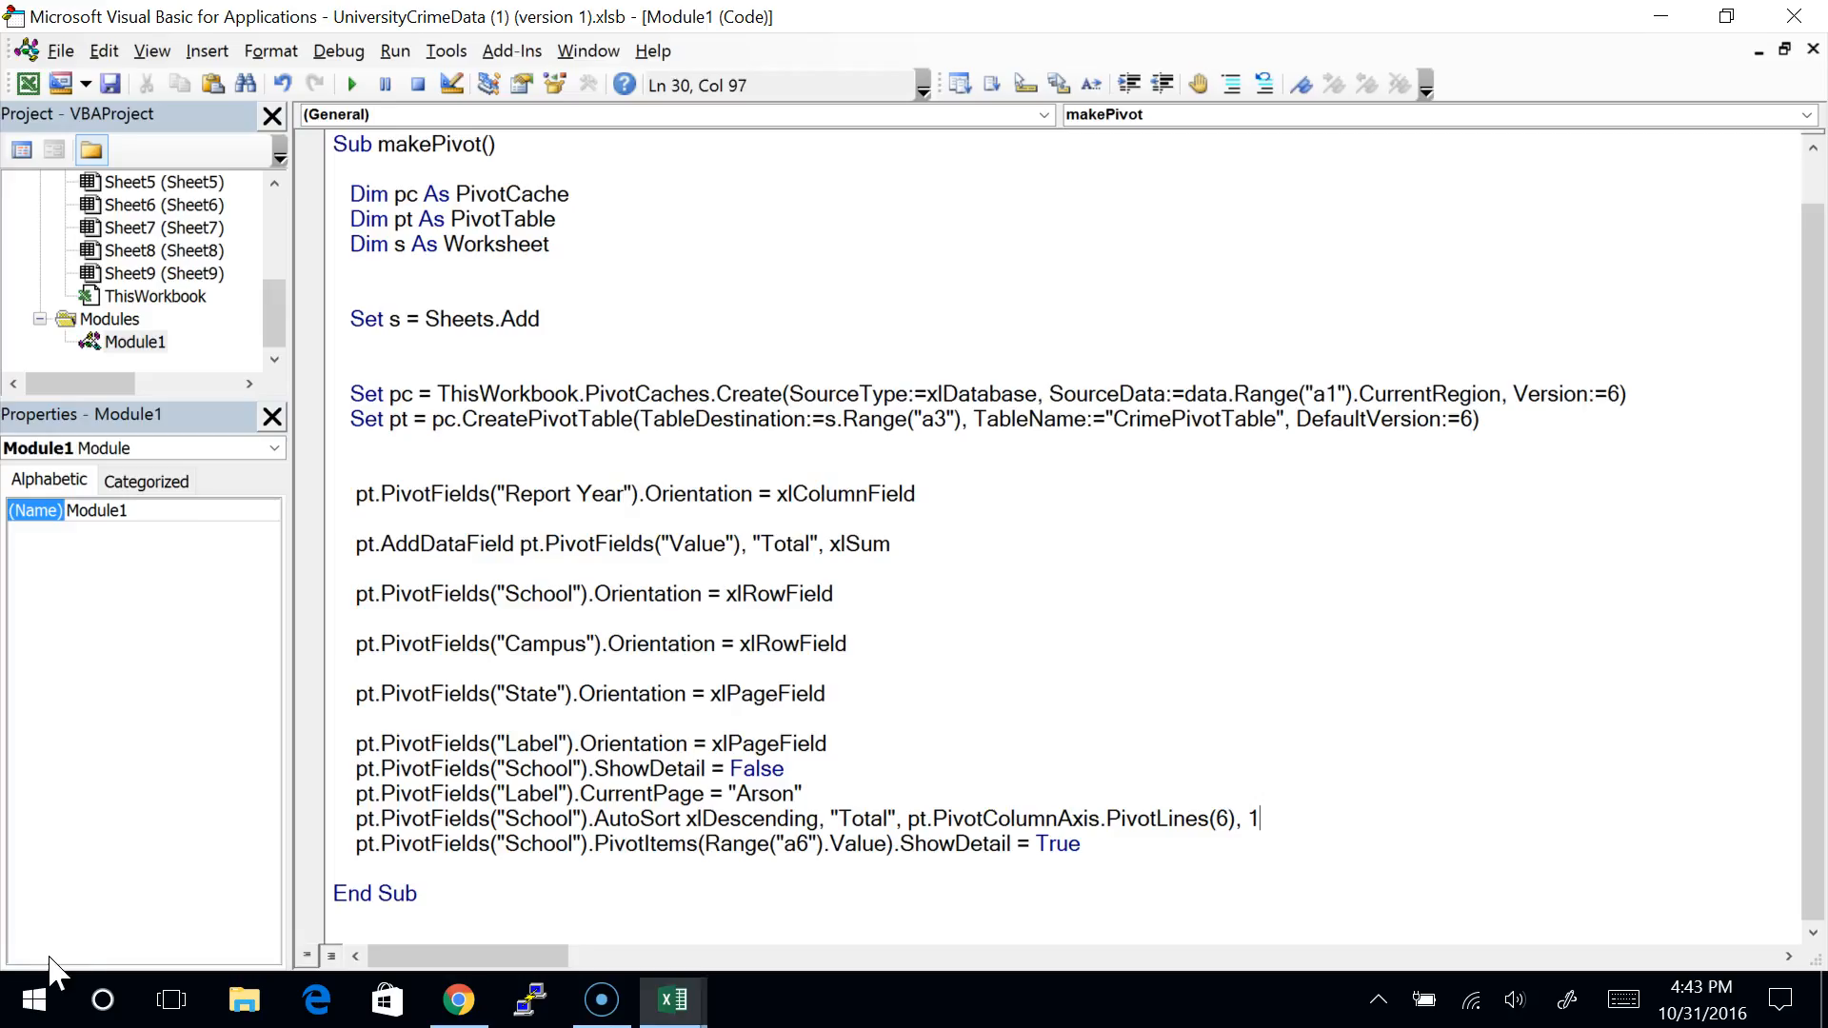
{"action": "left_click", "coordinate": [631, 364]}
{"action": "key", "text": "Up"}
{"action": "key", "text": "Up"}
{"action": "key", "text": "Up"}
{"action": "key", "text": "Up"}
{"action": "key", "text": "Up"}
{"action": "key", "text": "Up"}
{"action": "key", "text": "Up"}
{"action": "key", "text": "Up"}
{"action": "key", "text": "Up"}
{"action": "key", "text": "shift+Down"}
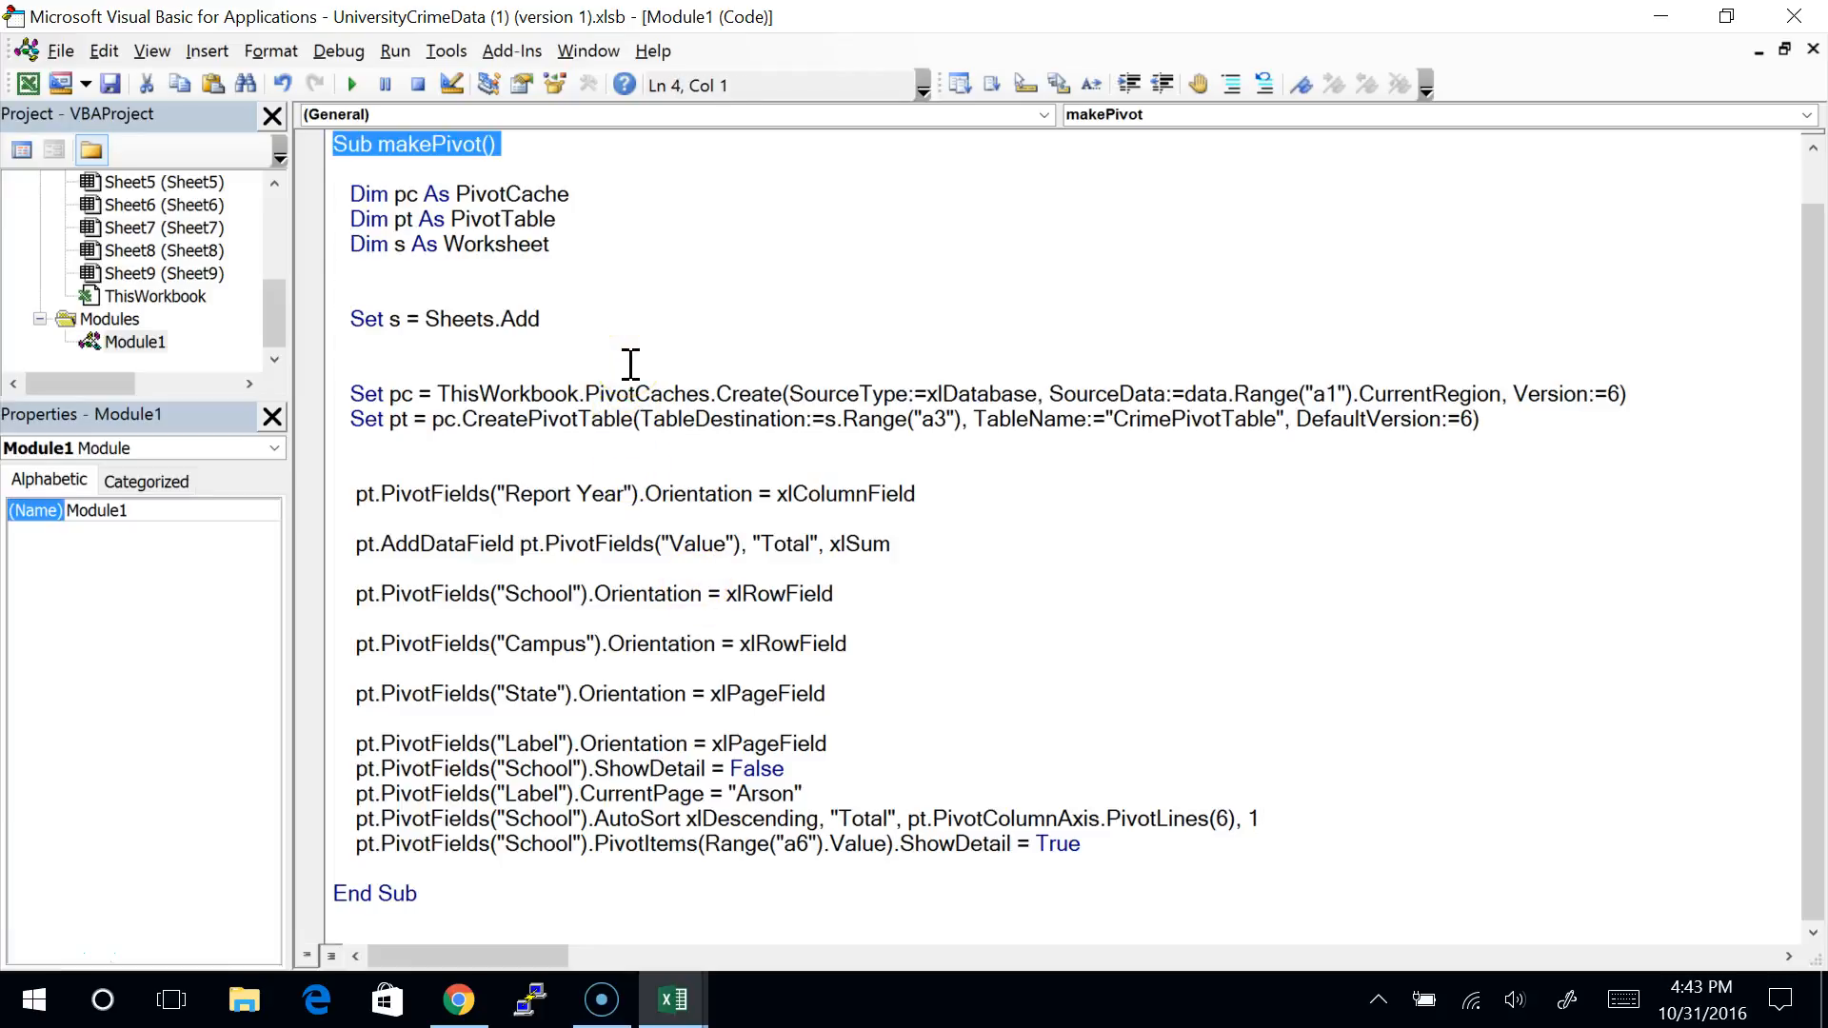
{"action": "key", "text": "shift+Down"}
{"action": "key", "text": "shift+Down"}
{"action": "key", "text": "shift+Down"}
{"action": "key", "text": "shift+Down"}
{"action": "key", "text": "shift+Down"}
{"action": "key", "text": "shift+Down"}
{"action": "key", "text": "shift+Down"}
{"action": "key", "text": "shift+Down"}
{"action": "key", "text": "shift+Down"}
{"action": "key", "text": "shift+Down"}
{"action": "key", "text": "shift+Down"}
{"action": "key", "text": "shift+Down"}
{"action": "key", "text": "shift+Down"}
{"action": "key", "text": "shift+Down"}
{"action": "key", "text": "shift+Down"}
{"action": "key", "text": "shift+Down"}
{"action": "key", "text": "shift+Down"}
{"action": "key", "text": "shift+Down"}
{"action": "key", "text": "shift+Down"}
{"action": "key", "text": "shift+Down"}
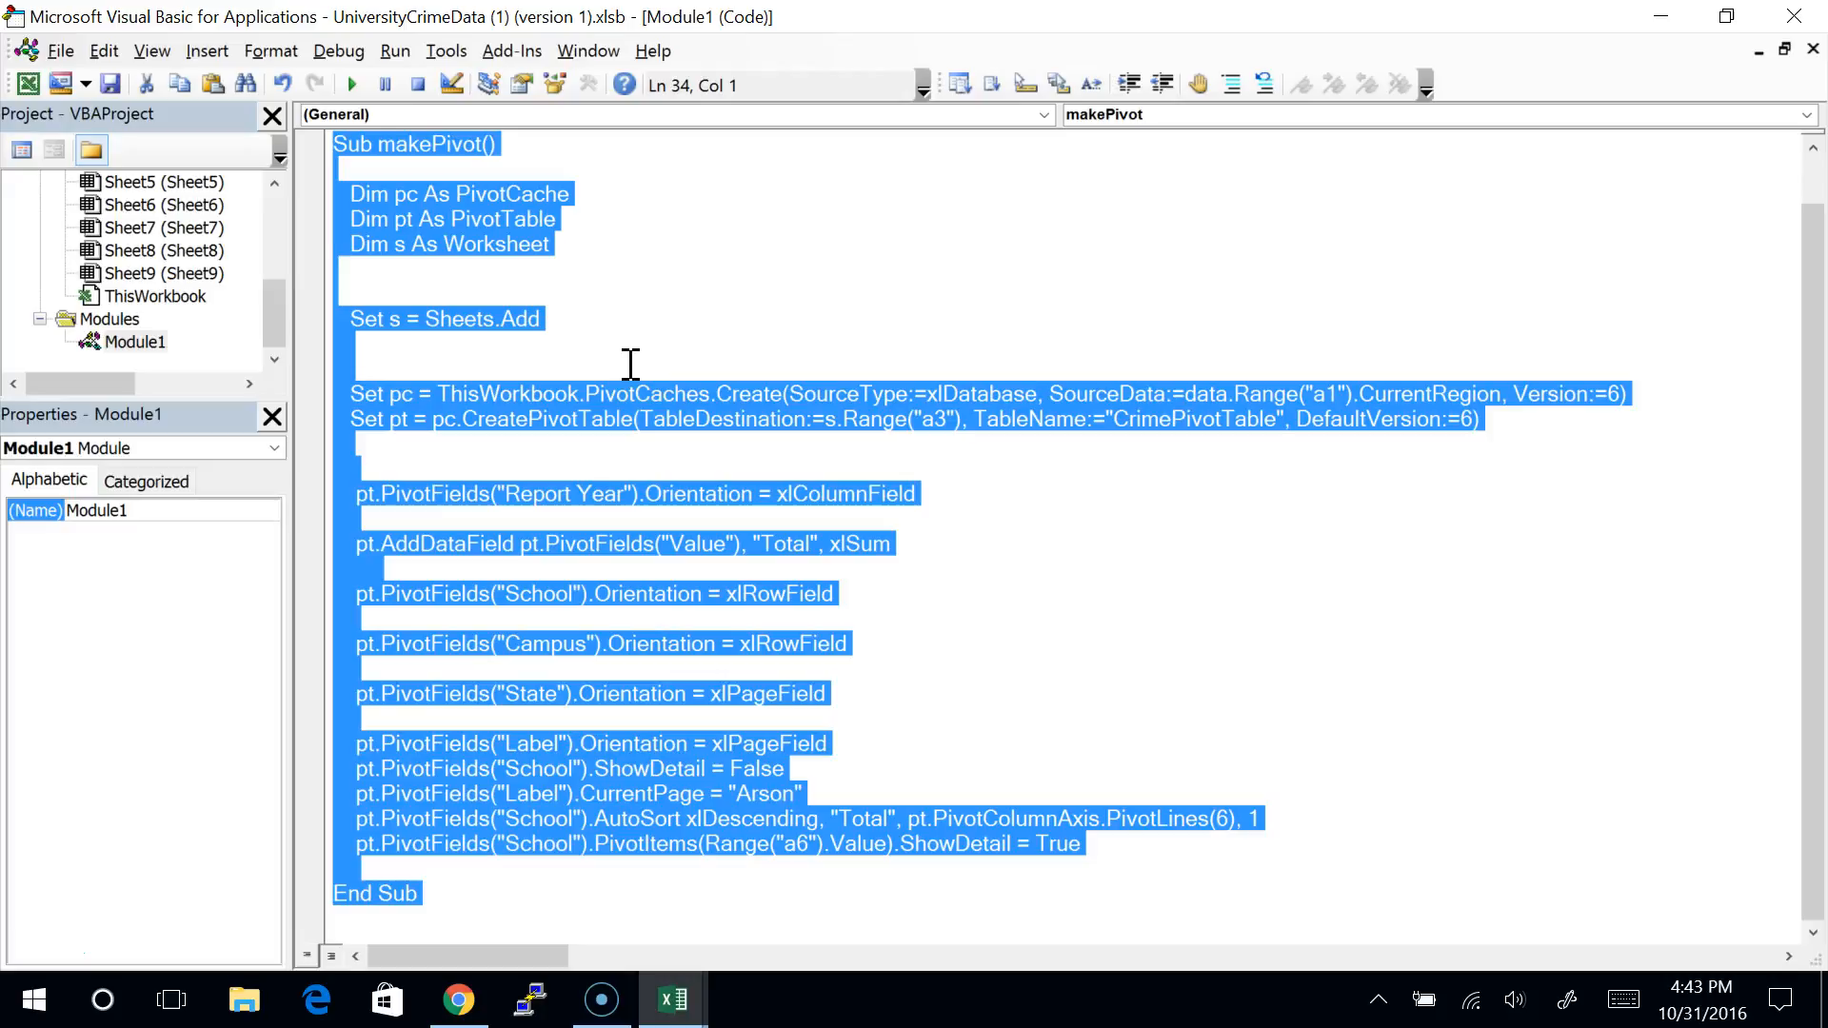
{"action": "key", "text": "ctrl+c"}
{"action": "key", "text": "Down"}
{"action": "key", "text": "ctrl+v"}
{"action": "key", "text": "Up"}
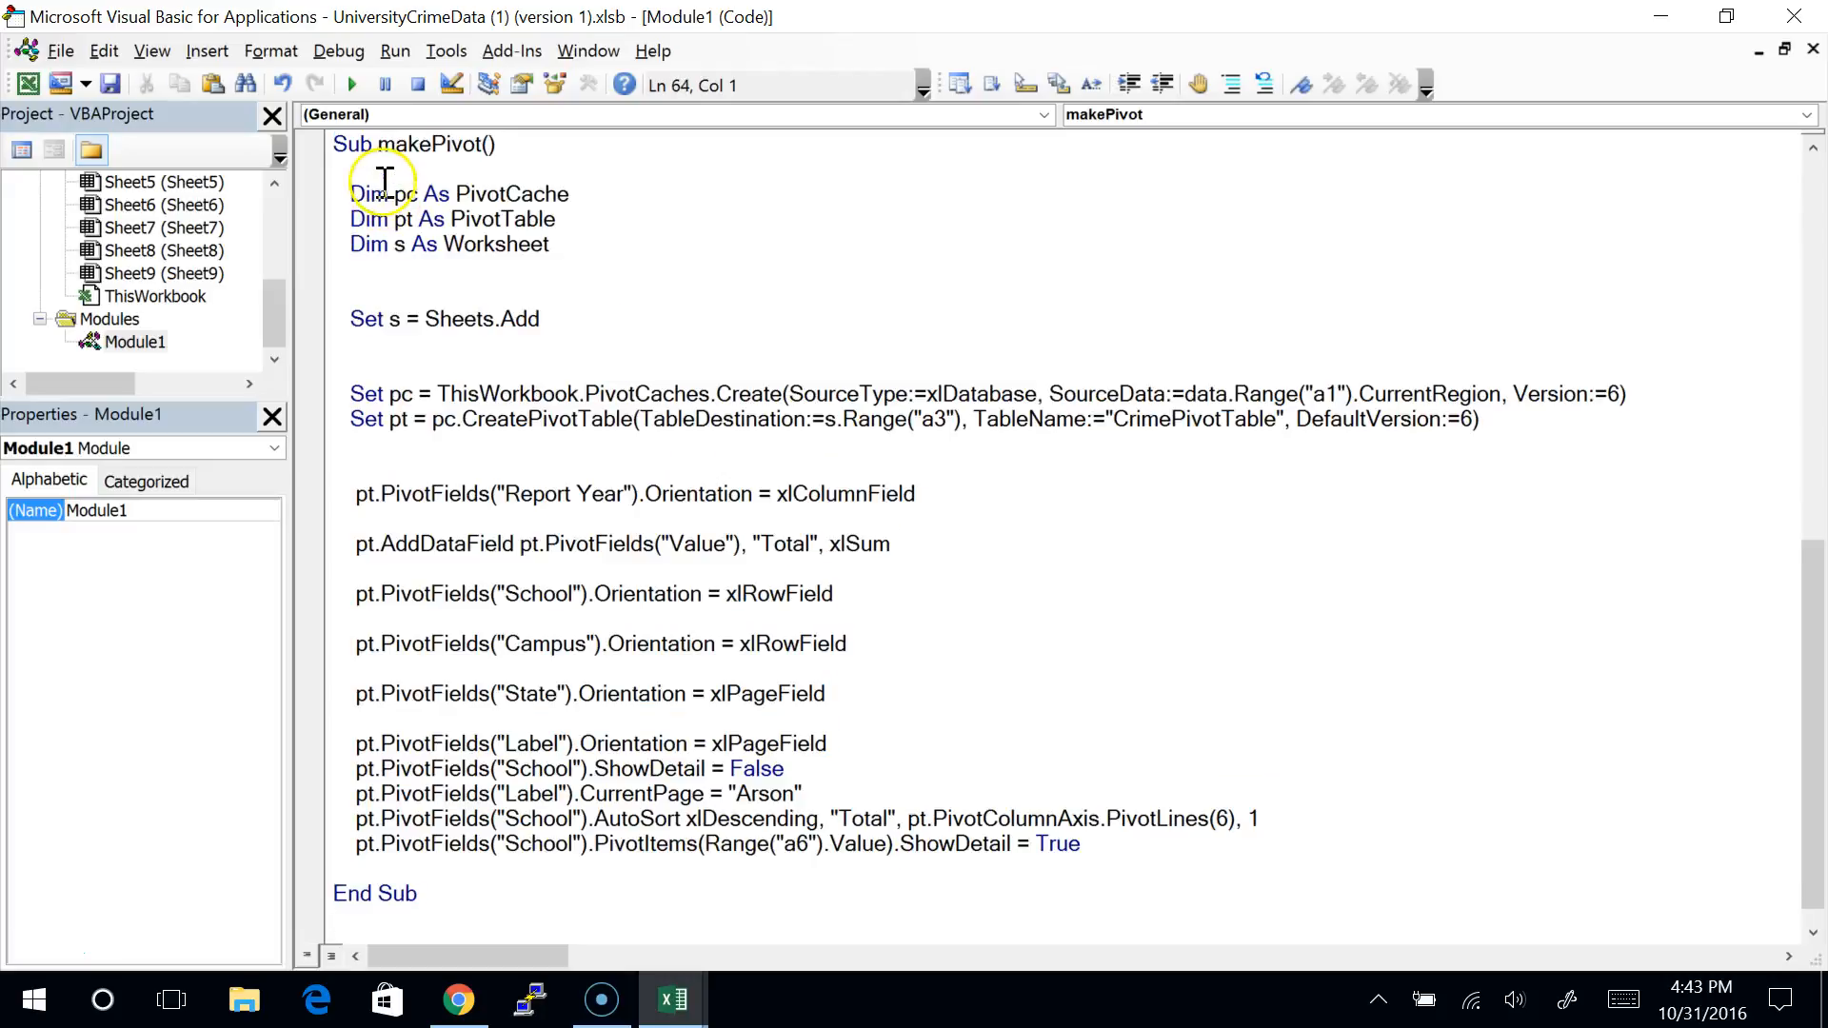
Step: Rename the duplicated procedure to makePivot2 and place the cursor on the blank line before its Label orientation statement
{"action": "left_click", "coordinate": [483, 144]}
{"action": "type", "text": "2"}
{"action": "key", "text": "Down"}
{"action": "key", "text": "Down"}
{"action": "key", "text": "Down"}
{"action": "key", "text": "Down"}
{"action": "key", "text": "Down"}
{"action": "key", "text": "Down"}
{"action": "key", "text": "Down"}
{"action": "key", "text": "Down"}
{"action": "key", "text": "Down"}
{"action": "key", "text": "Down"}
{"action": "key", "text": "Down"}
{"action": "key", "text": "Down"}
{"action": "key", "text": "Down"}
{"action": "key", "text": "Down"}
{"action": "key", "text": "Down"}
{"action": "key", "text": "Down"}
{"action": "key", "text": "Down"}
{"action": "key", "text": "Down"}
{"action": "key", "text": "Down"}
{"action": "key", "text": "Down"}
{"action": "key", "text": "Down"}
{"action": "key", "text": "Down"}
{"action": "key", "text": "Down"}
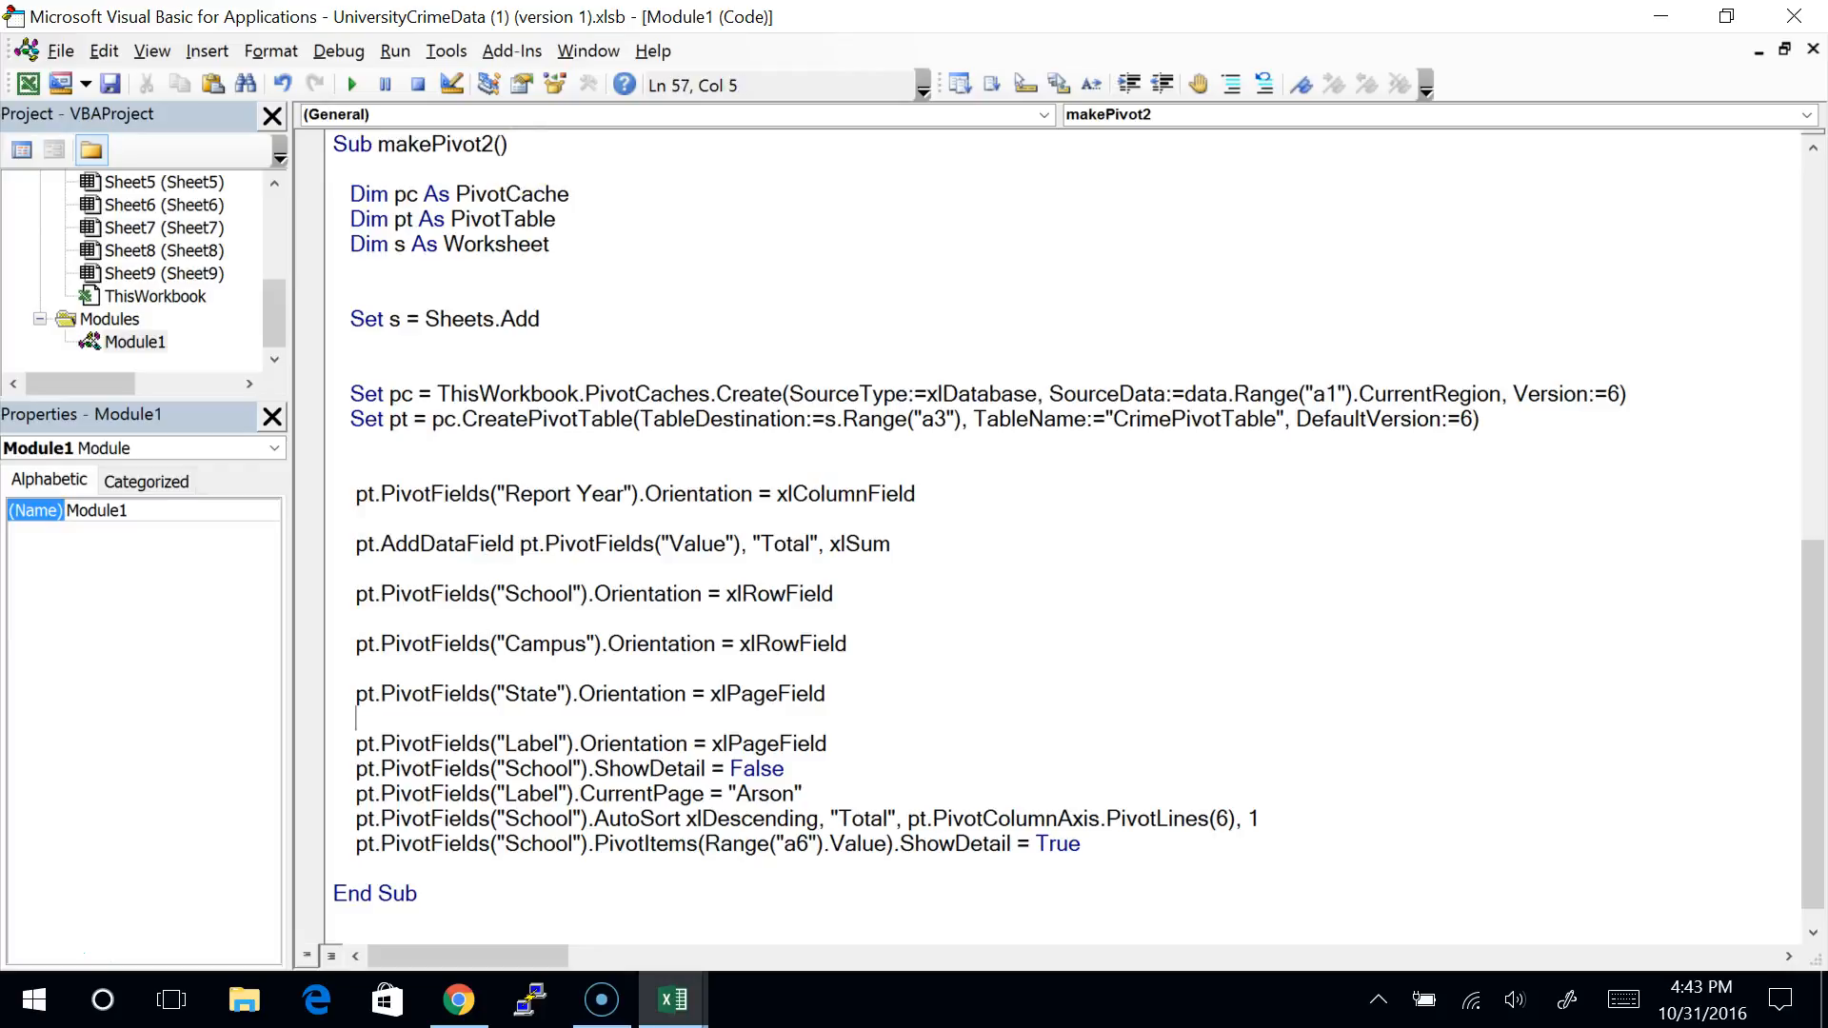
Step: Duplicate the School row-field orientation statement in makePivot2 directly below itself
{"action": "key", "text": "Up"}
{"action": "key", "text": "Up"}
{"action": "key", "text": "Up"}
{"action": "key", "text": "Up"}
{"action": "key", "text": "Up"}
{"action": "key", "text": "Home"}
{"action": "key", "text": "shift+Down"}
{"action": "key", "text": "ctrl+c"}
{"action": "key", "text": "ctrl+v"}
{"action": "key", "text": "ctrl+v"}
Step: Change the field name in the first of the two School orientation statements to "State"
{"action": "key", "text": "Up"}
{"action": "key", "text": "Up"}
{"action": "key", "text": "Right"}
{"action": "key", "text": "Right"}
{"action": "key", "text": "Right"}
{"action": "key", "text": "Right"}
{"action": "key", "text": "Right"}
{"action": "key", "text": "Right"}
{"action": "key", "text": "Right"}
{"action": "key", "text": "Right"}
{"action": "key", "text": "Right"}
{"action": "key", "text": "Right"}
{"action": "key", "text": "Right"}
{"action": "key", "text": "Right"}
{"action": "key", "text": "Right"}
{"action": "key", "text": "Delete"}
{"action": "key", "text": "Delete"}
{"action": "key", "text": "Delete"}
{"action": "key", "text": "Delete"}
{"action": "key", "text": "Delete"}
{"action": "key", "text": "Delete"}
{"action": "type", "text": "S"}
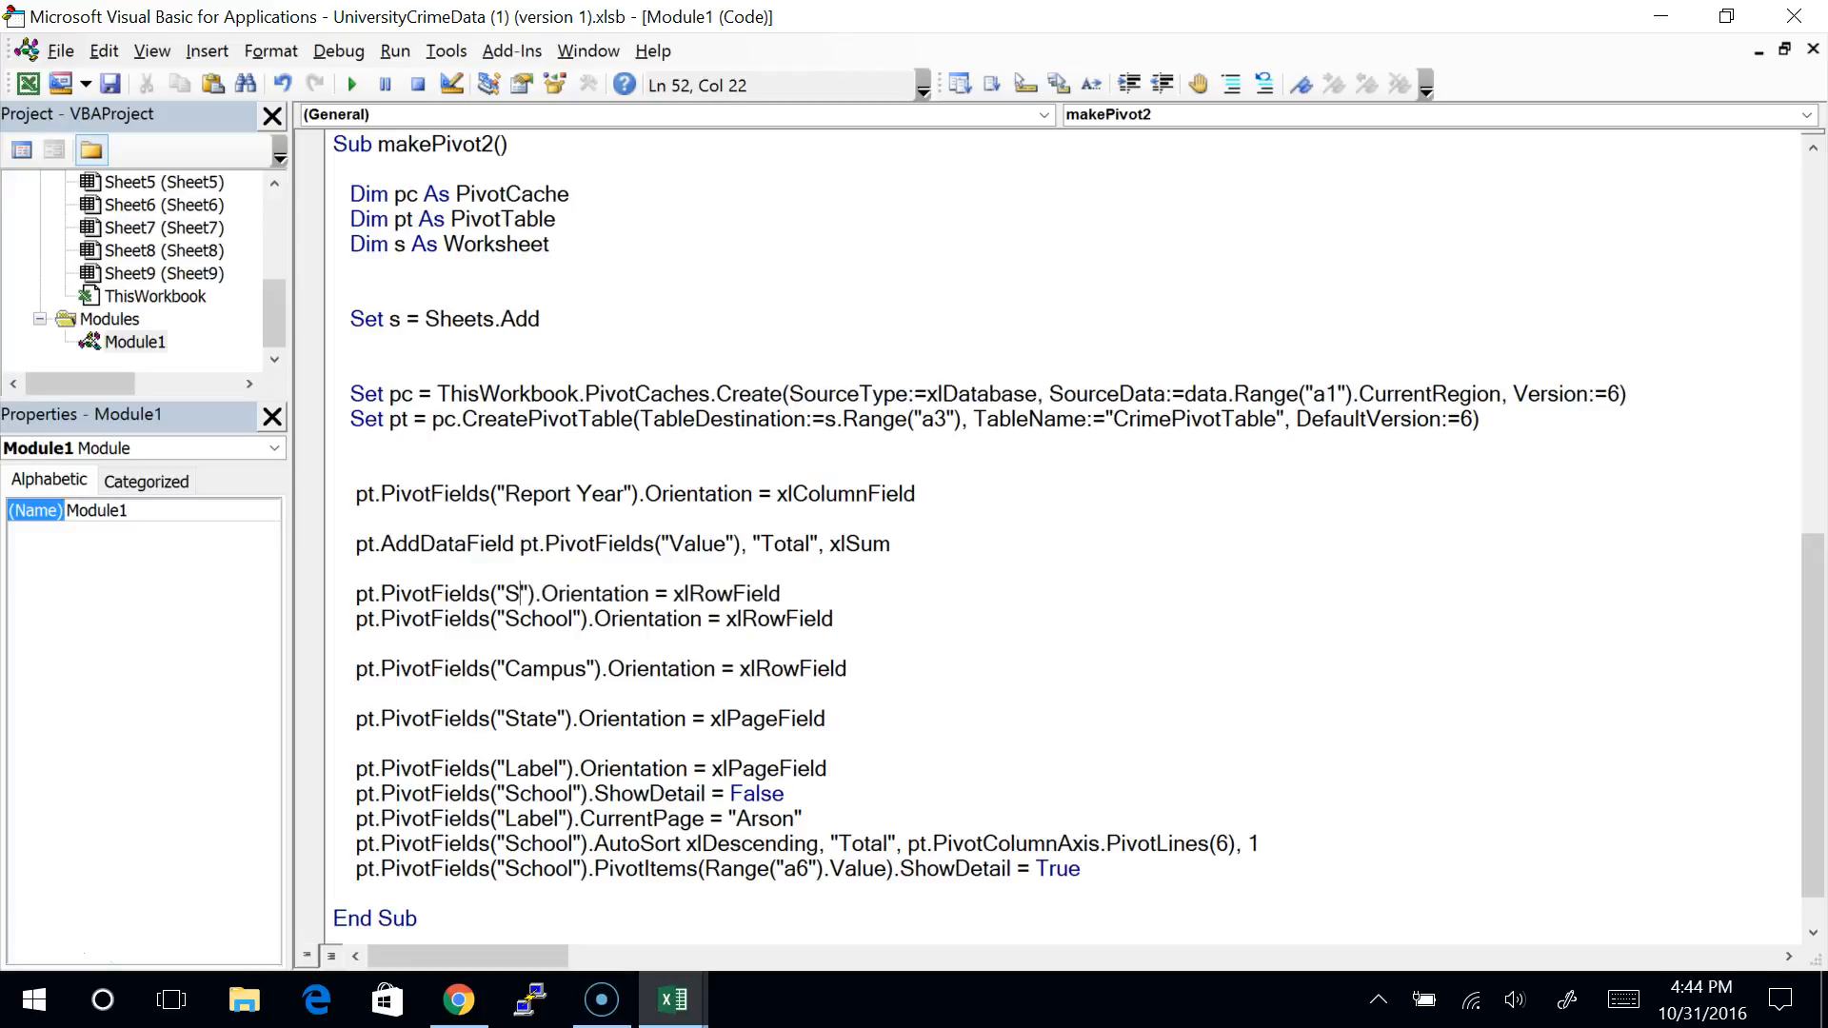
{"action": "type", "text": "tate"}
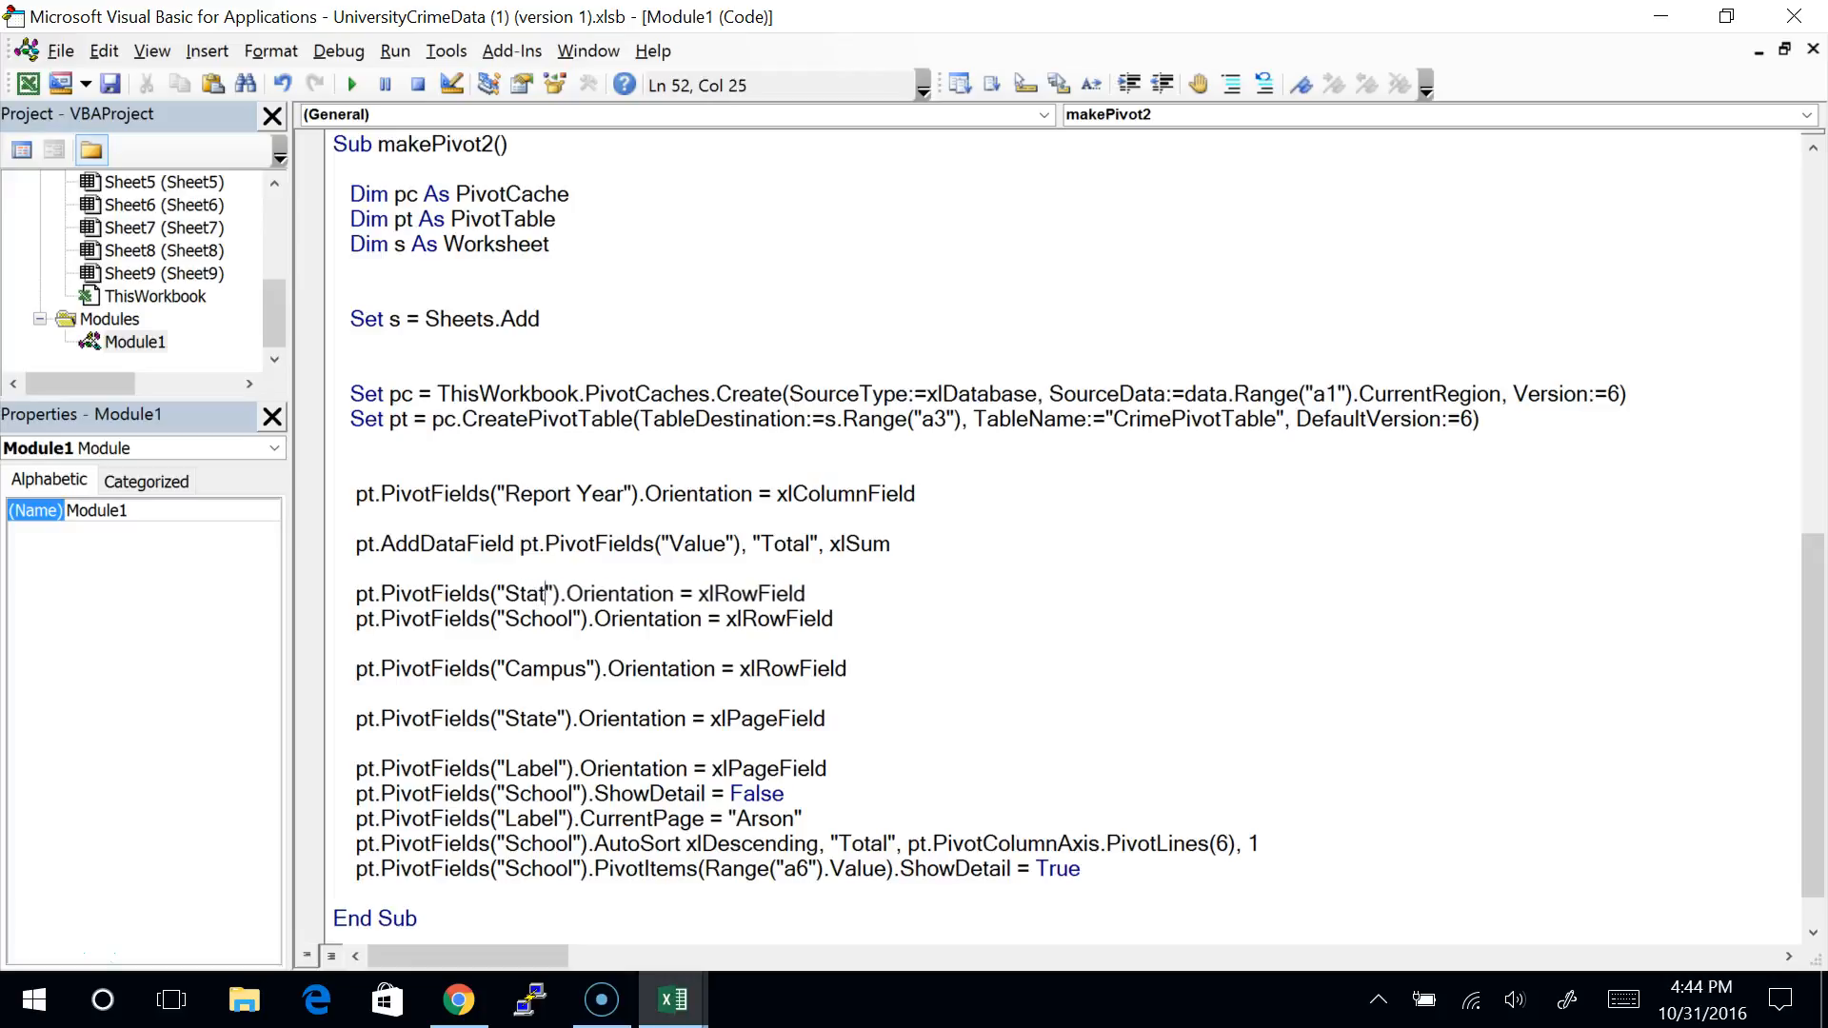
Step: Delete the statement in makePivot2 that sets the State field's orientation to xlPageField
{"action": "key", "text": "Down"}
{"action": "key", "text": "Down"}
{"action": "key", "text": "Down"}
{"action": "key", "text": "Down"}
{"action": "key", "text": "Down"}
{"action": "key", "text": "Home"}
{"action": "key", "text": "shift+Down"}
{"action": "key", "text": "Delete"}
{"action": "key", "text": "Down"}
{"action": "key", "text": "Down"}
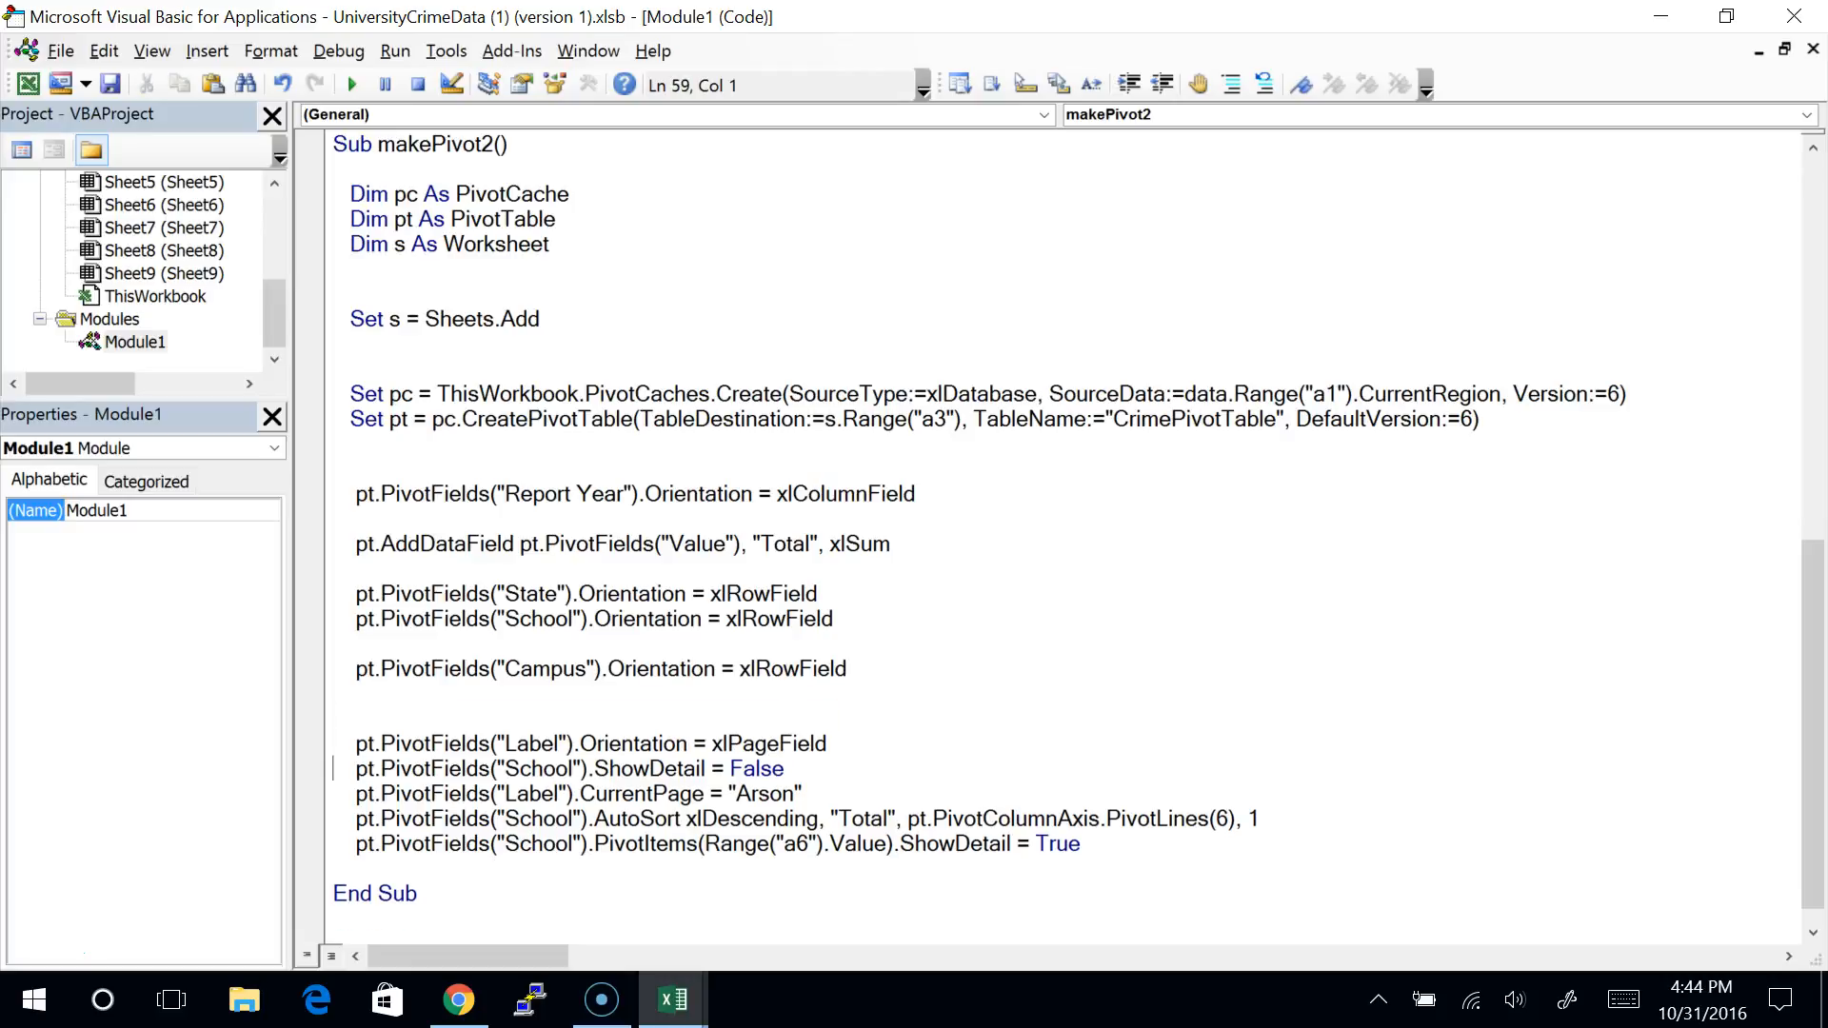
Step: Remove the surplus blank line between the Campus and Label orientation statements
{"action": "key", "text": "Up"}
{"action": "key", "text": "Up"}
{"action": "key", "text": "Up"}
{"action": "key", "text": "Up"}
{"action": "key", "text": "Up"}
{"action": "key", "text": "Up"}
{"action": "key", "text": "Down"}
{"action": "key", "text": "Down"}
{"action": "key", "text": "Down"}
{"action": "key", "text": "shift+Down"}
{"action": "key", "text": "Delete"}
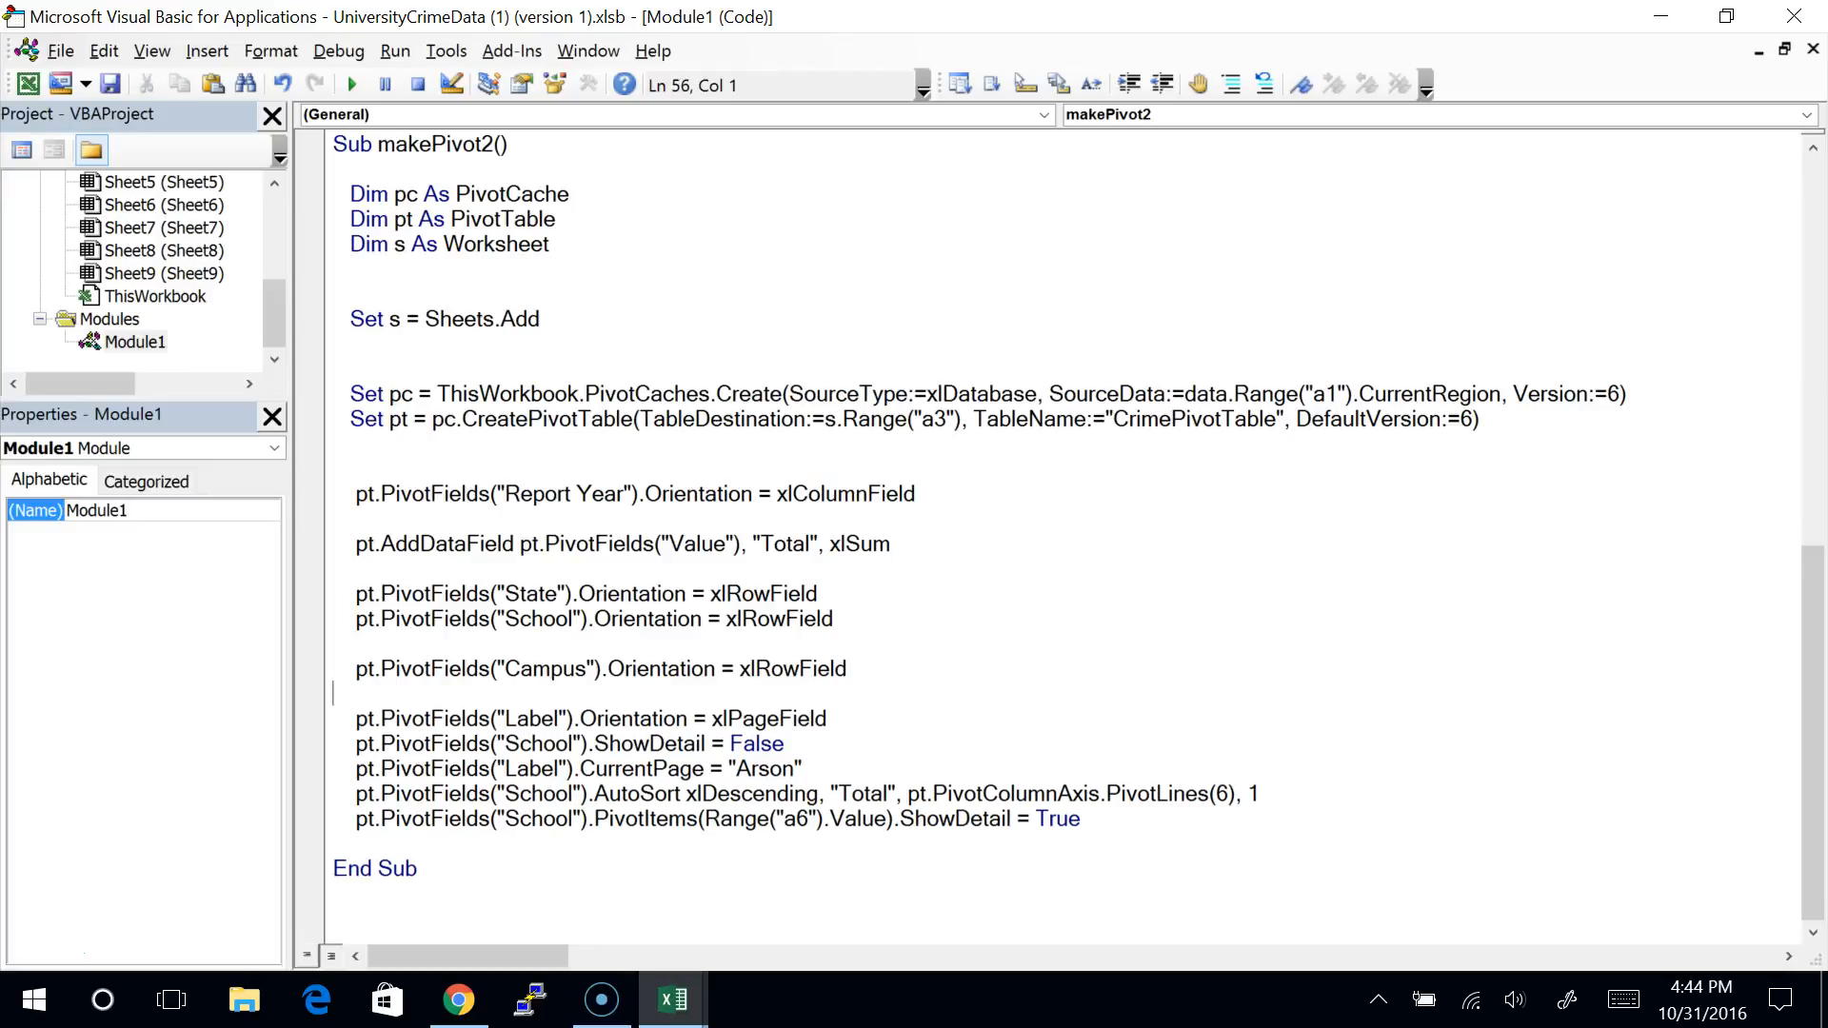
{"action": "key", "text": "Down"}
{"action": "key", "text": "shift+Down"}
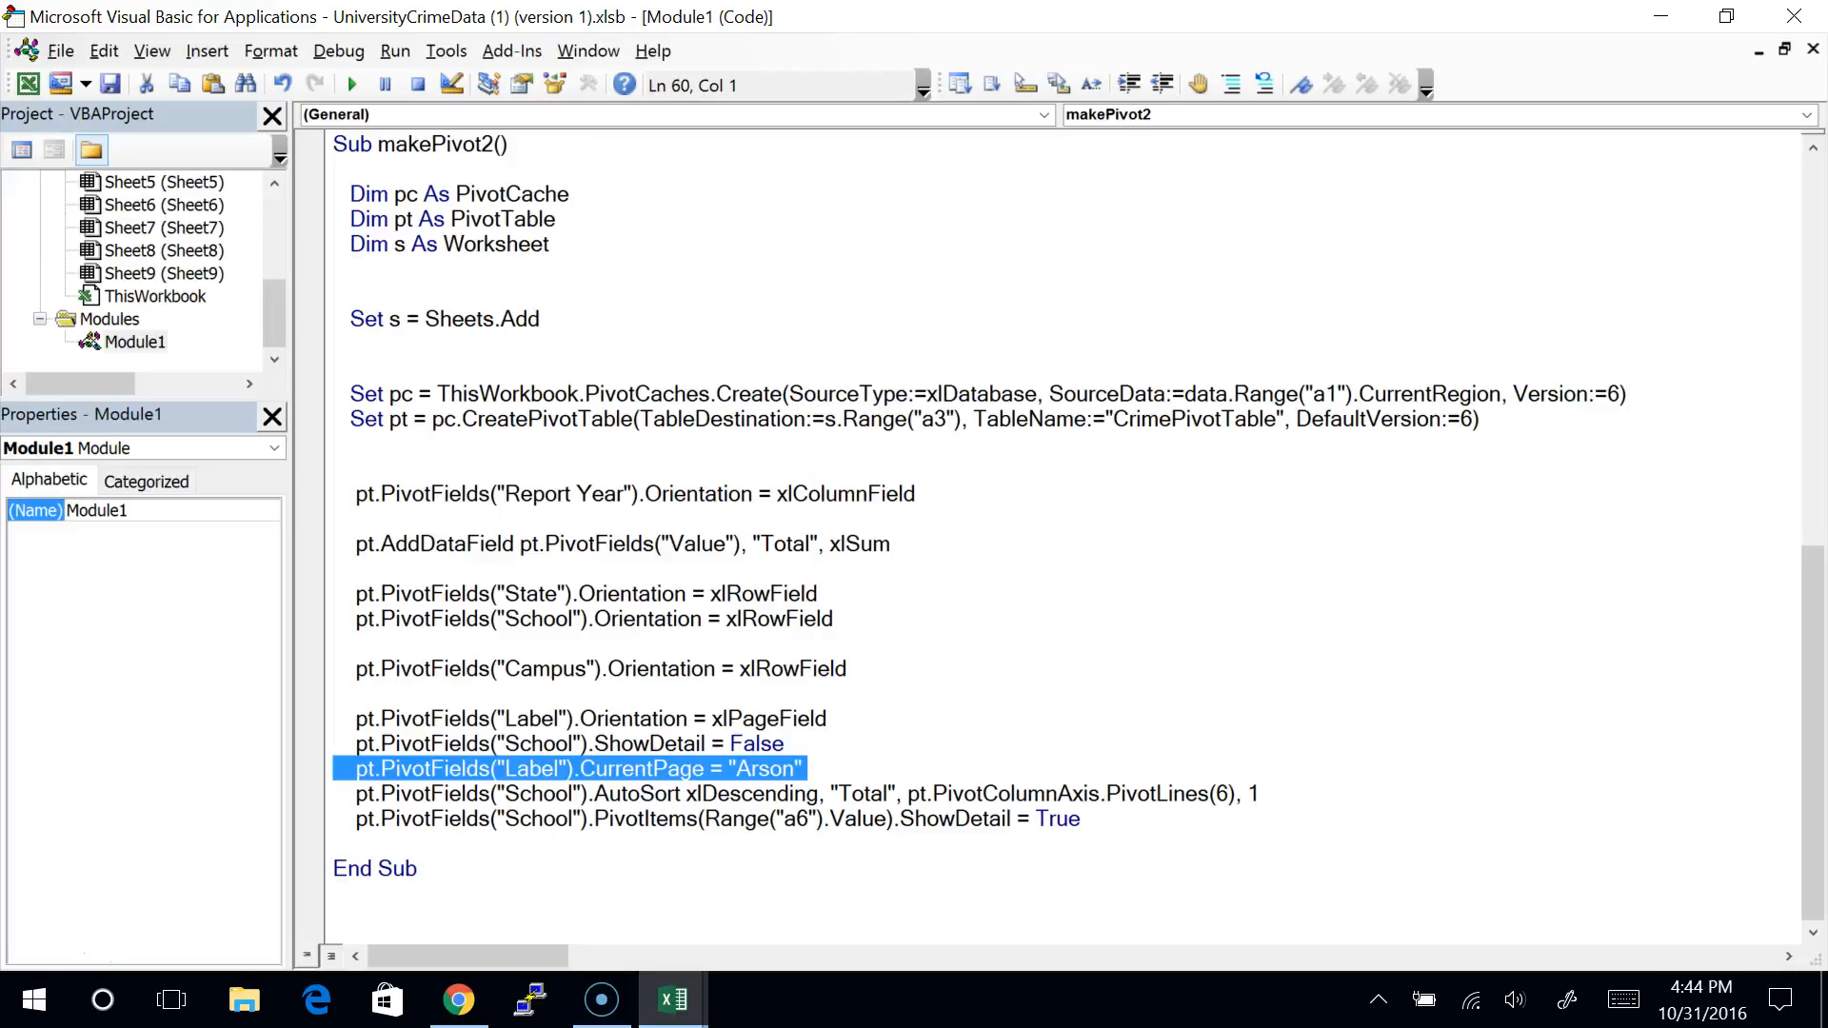
{"action": "key", "text": "Up"}
{"action": "key", "text": "Up"}
{"action": "key", "text": "Up"}
{"action": "key", "text": "Up"}
{"action": "key", "text": "Up"}
{"action": "key", "text": "Up"}
{"action": "key", "text": "Up"}
{"action": "key", "text": "Up"}
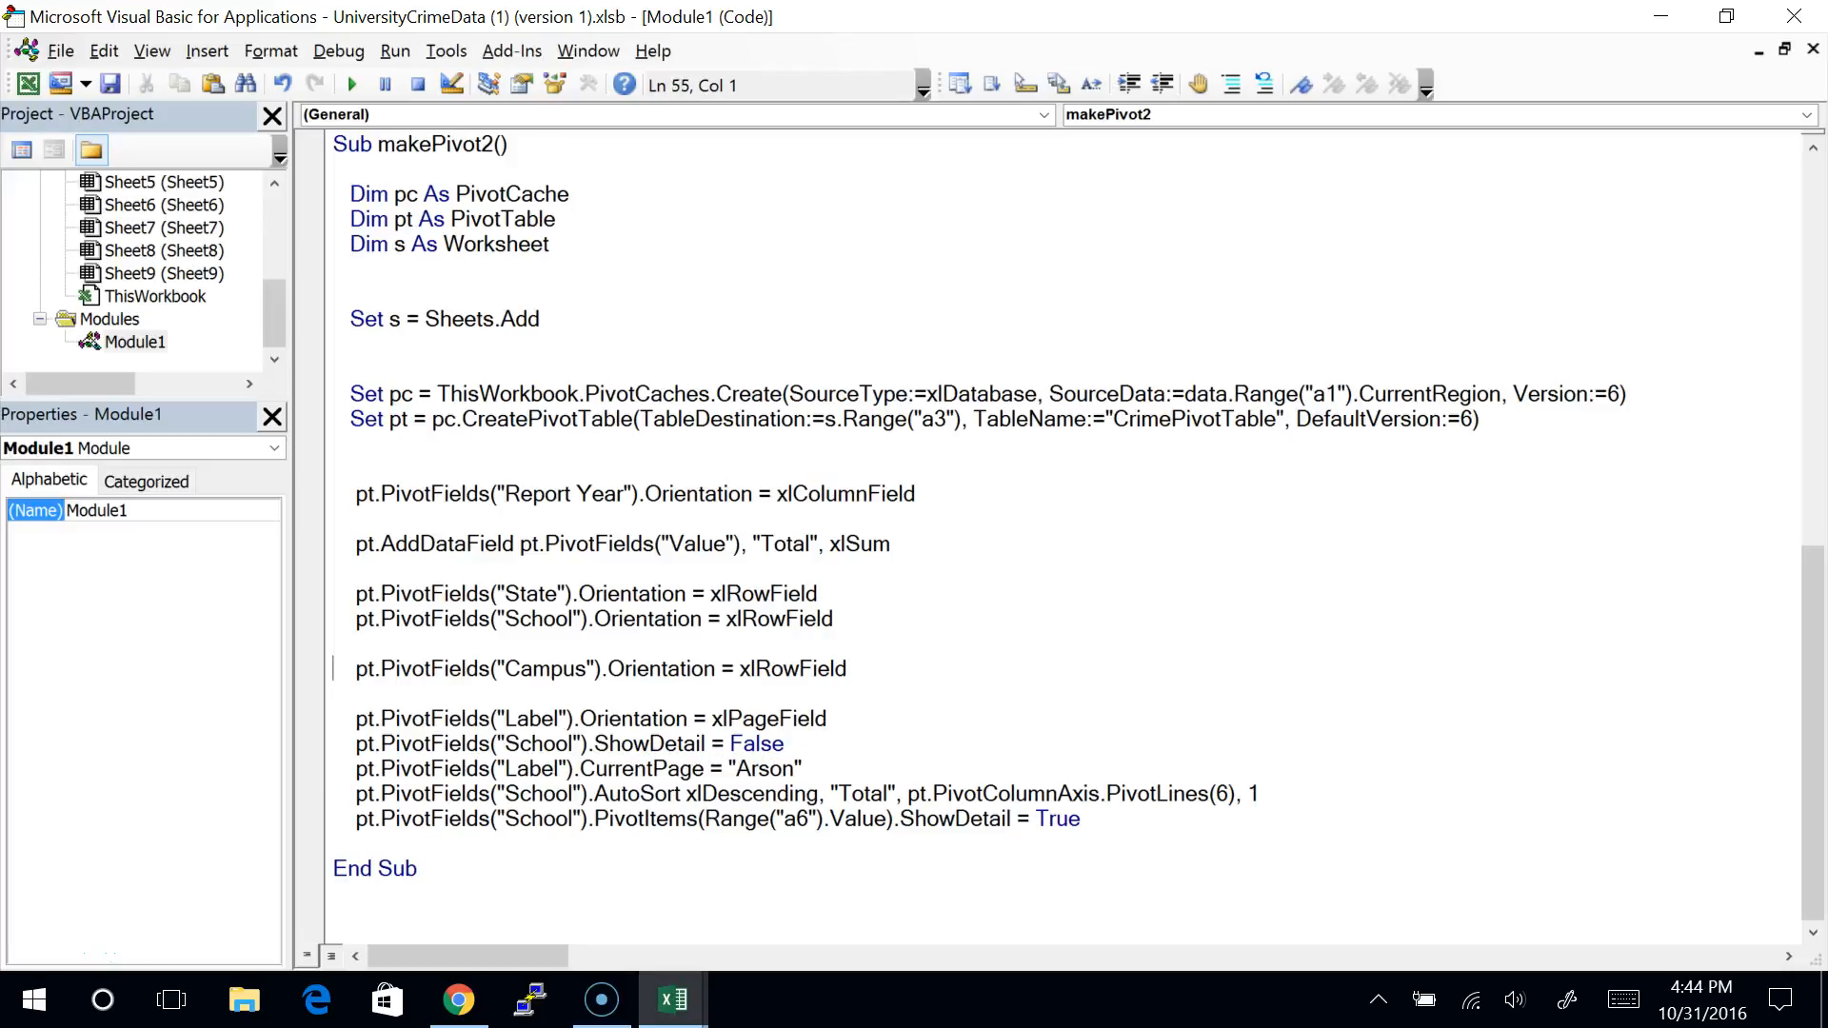
{"action": "key", "text": "Up"}
{"action": "key", "text": "Up"}
{"action": "key", "text": "Up"}
{"action": "key", "text": "Up"}
Step: Move the Label orientation statement to directly below the Report Year orientation statement in makePivot2
{"action": "key", "text": "Down"}
{"action": "key", "text": "Down"}
{"action": "key", "text": "Down"}
{"action": "key", "text": "Down"}
{"action": "key", "text": "Down"}
{"action": "key", "text": "Down"}
{"action": "key", "text": "Down"}
{"action": "key", "text": "Down"}
{"action": "key", "text": "shift+Down"}
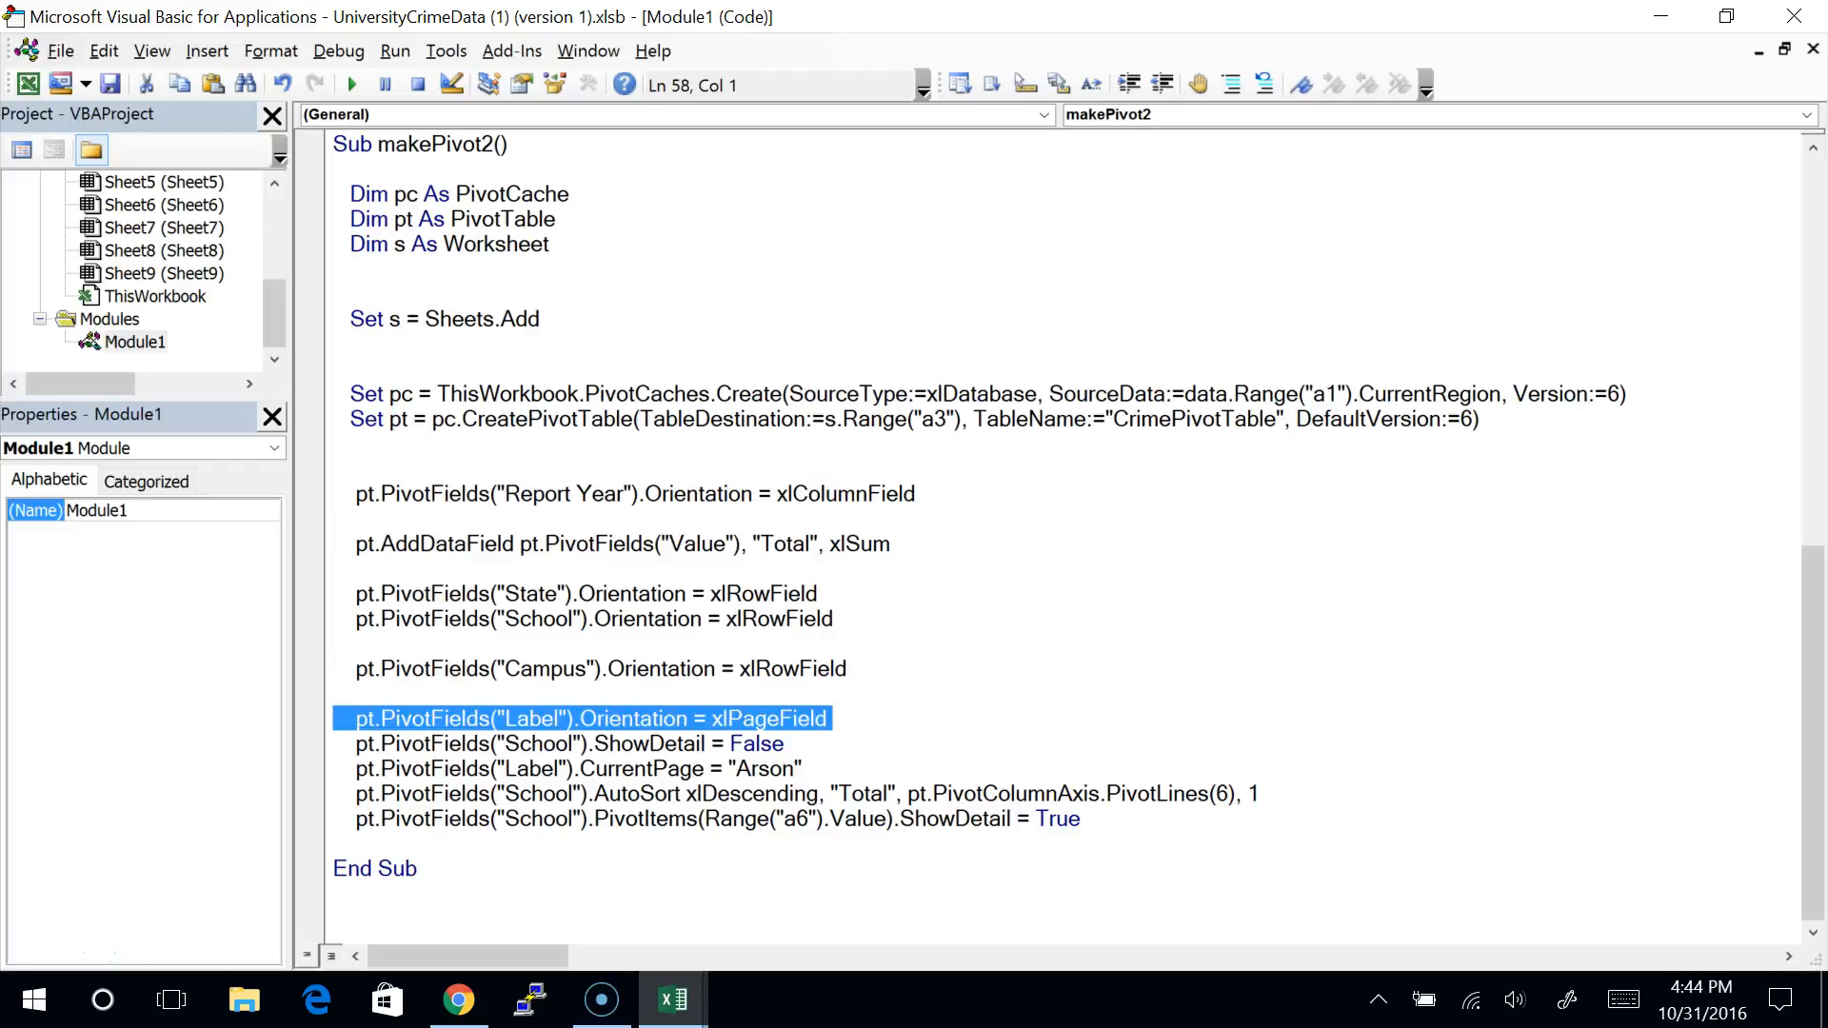
{"action": "key", "text": "Delete"}
{"action": "key", "text": "Up"}
{"action": "key", "text": "Up"}
{"action": "key", "text": "Up"}
{"action": "key", "text": "Up"}
{"action": "key", "text": "Up"}
{"action": "key", "text": "Up"}
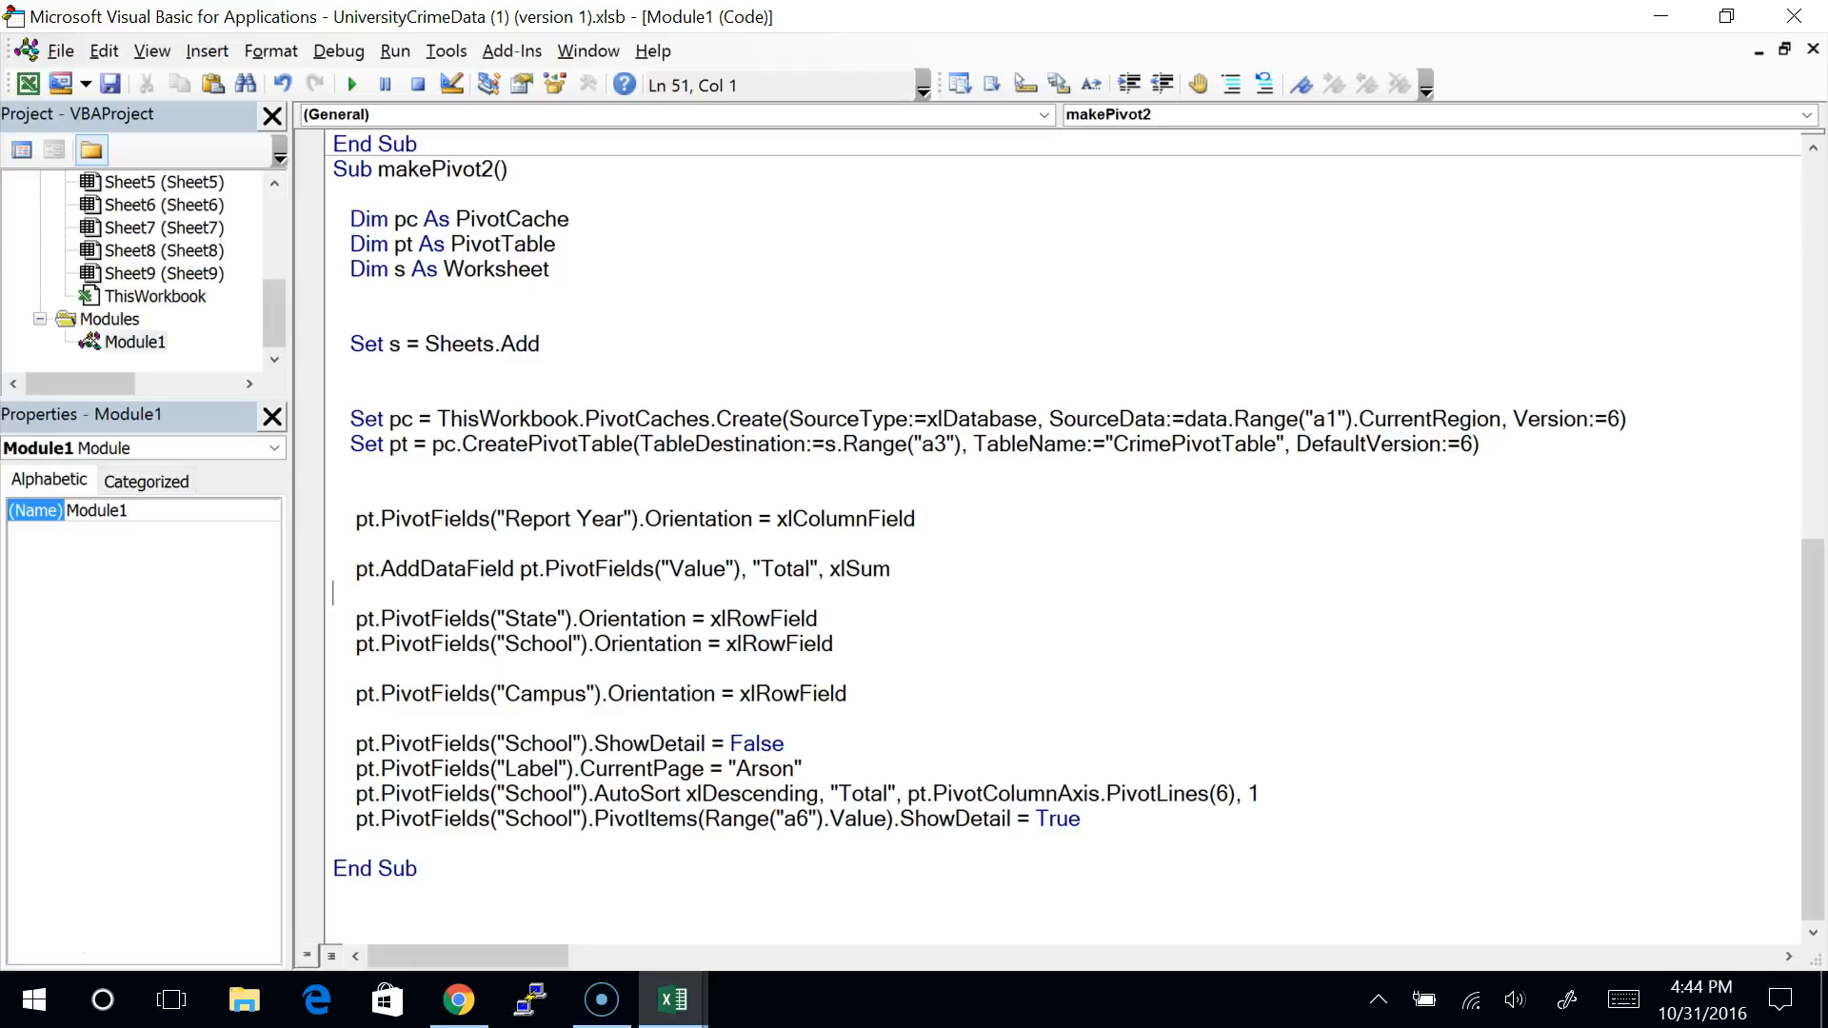
{"action": "key", "text": "Up"}
{"action": "key", "text": "Up"}
{"action": "key", "text": "ctrl+v"}
Step: Change the Label field's orientation to xlColumnField, copying the constant from the Report Year statement
{"action": "key", "text": "Up"}
{"action": "key", "text": "Right"}
{"action": "key", "text": "Right"}
{"action": "key", "text": "Right"}
{"action": "key", "text": "Right"}
{"action": "key", "text": "Right"}
{"action": "key", "text": "Right"}
{"action": "key", "text": "Right"}
{"action": "key", "text": "Right"}
{"action": "key", "text": "Right"}
{"action": "key", "text": "Right"}
{"action": "key", "text": "Right"}
{"action": "key", "text": "Right"}
{"action": "key", "text": "Right"}
{"action": "key", "text": "Right"}
{"action": "key", "text": "Right"}
{"action": "key", "text": "Right"}
{"action": "key", "text": "Right"}
{"action": "key", "text": "Right"}
{"action": "key", "text": "Right"}
{"action": "key", "text": "Right"}
{"action": "key", "text": "Right"}
{"action": "key", "text": "Right"}
{"action": "key", "text": "Right"}
{"action": "key", "text": "Right"}
{"action": "key", "text": "Right"}
{"action": "key", "text": "Right"}
{"action": "key", "text": "Right"}
{"action": "key", "text": "Right"}
{"action": "key", "text": "Right"}
{"action": "key", "text": "Right"}
{"action": "key", "text": "Right"}
{"action": "key", "text": "Right"}
{"action": "key", "text": "Right"}
{"action": "key", "text": "Right"}
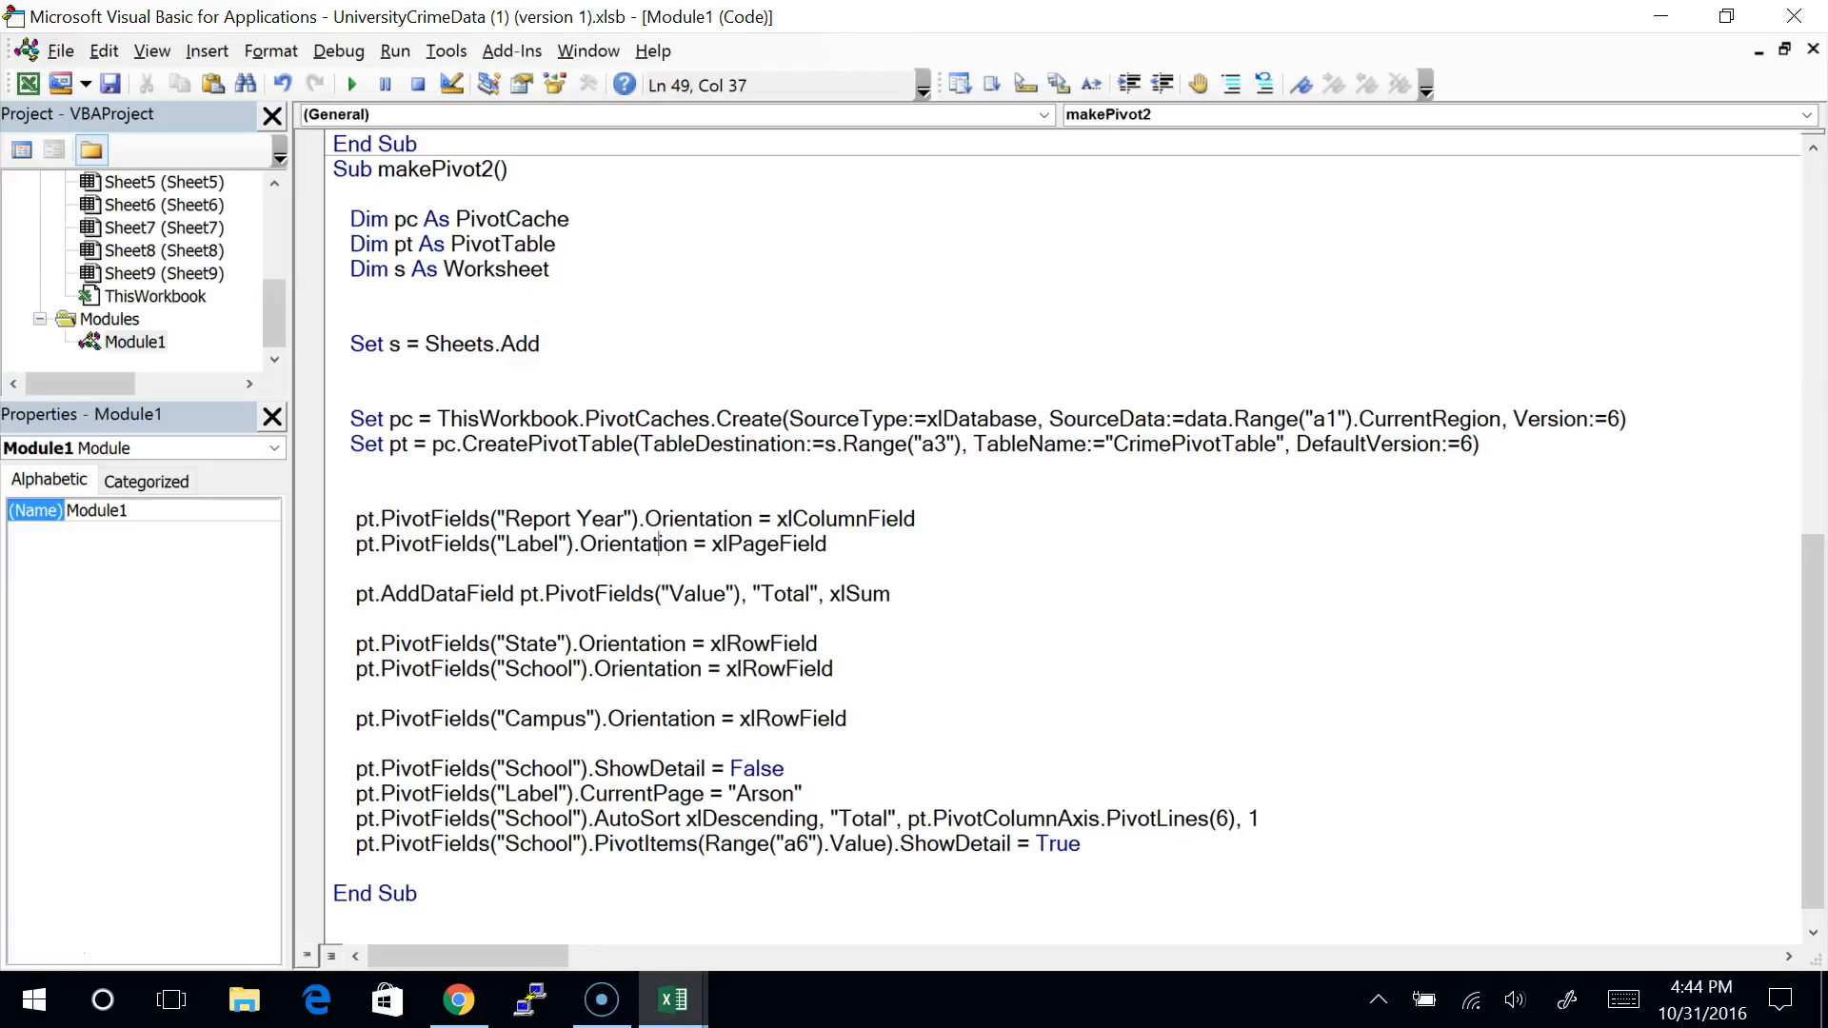
{"action": "double_click", "coordinate": [808, 520]}
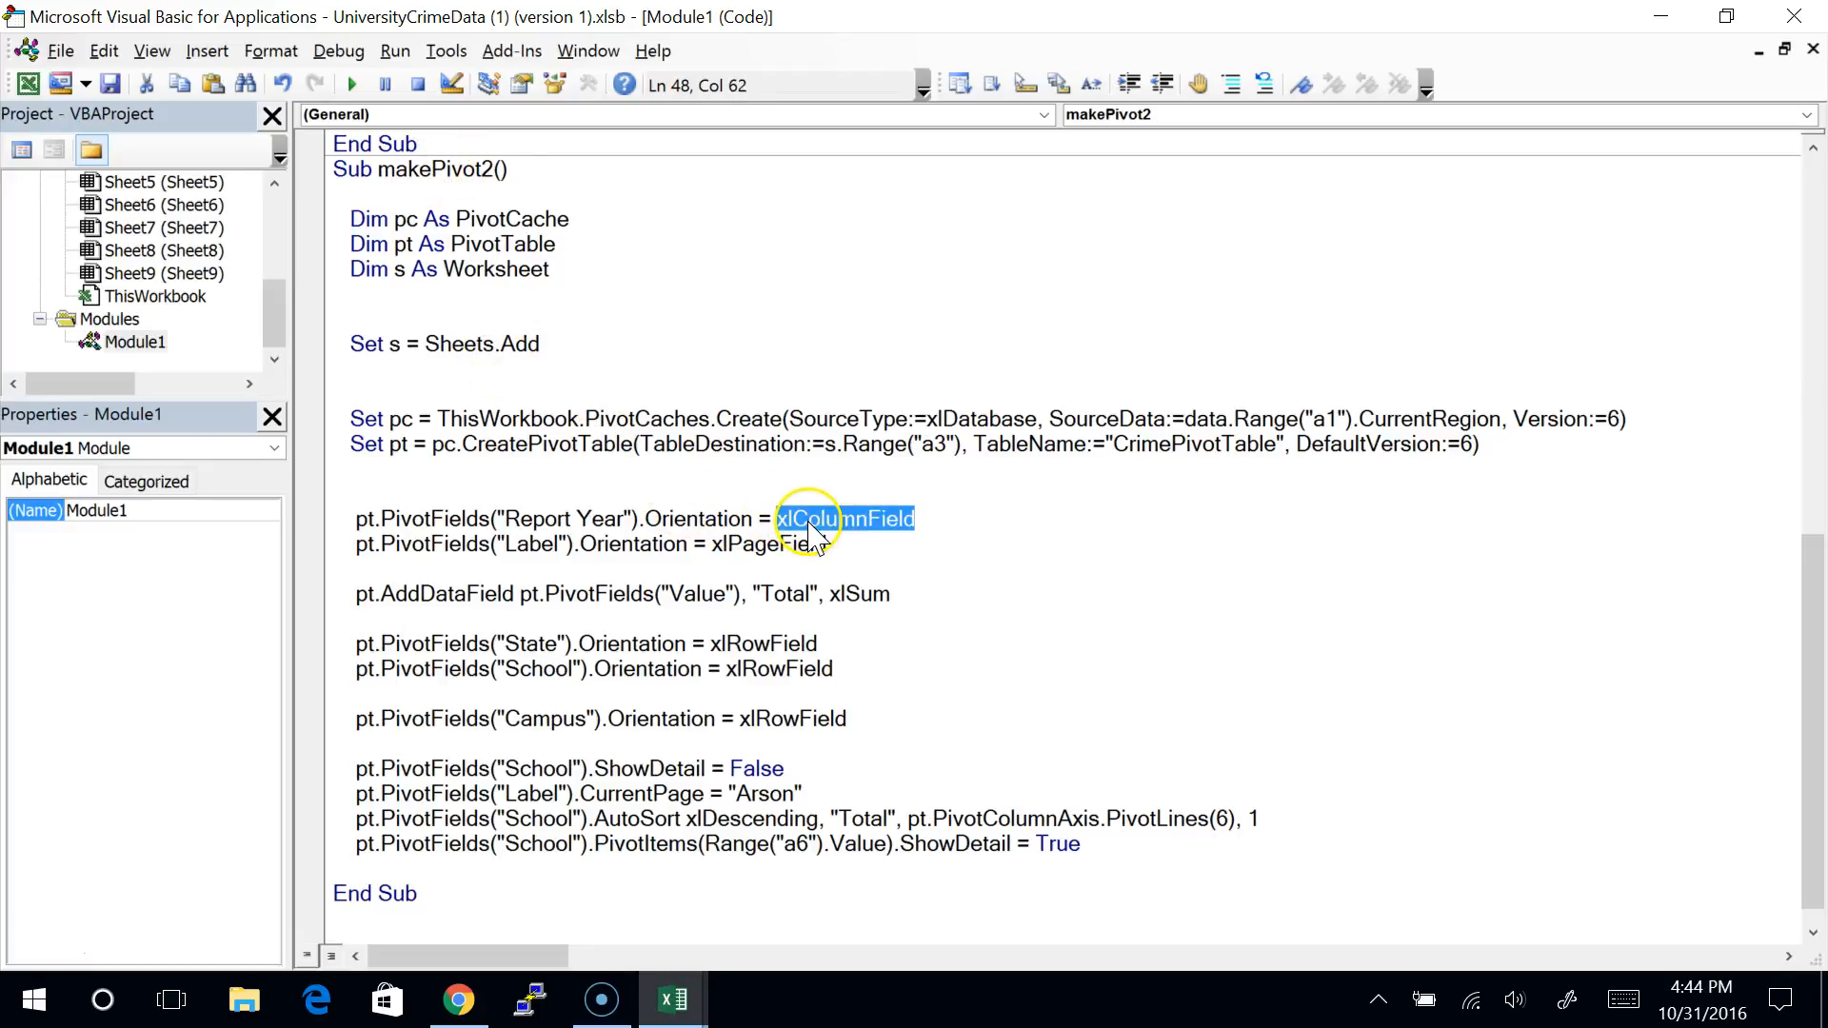
{"action": "double_click", "coordinate": [752, 545]}
{"action": "key", "text": "ctrl+v"}
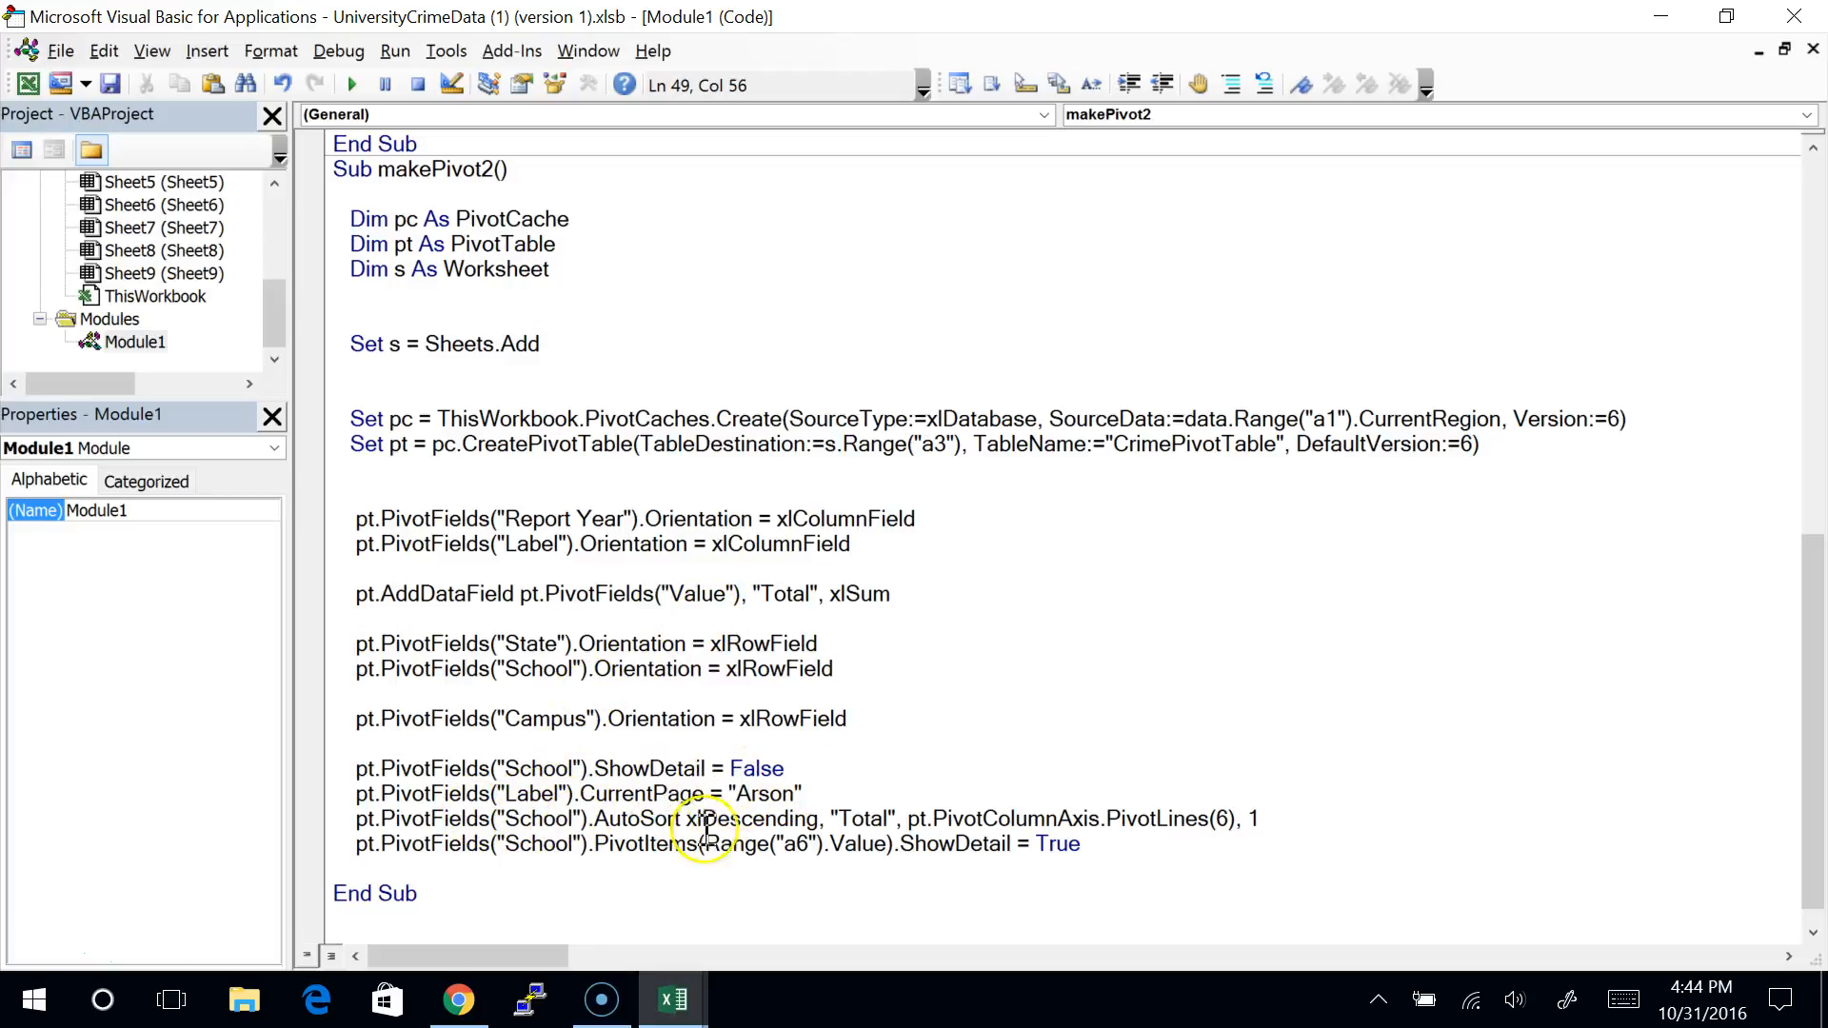
Step: Duplicate the School field's ShowDetail = False statement in makePivot2 directly below the original
{"action": "left_click", "coordinate": [664, 769]}
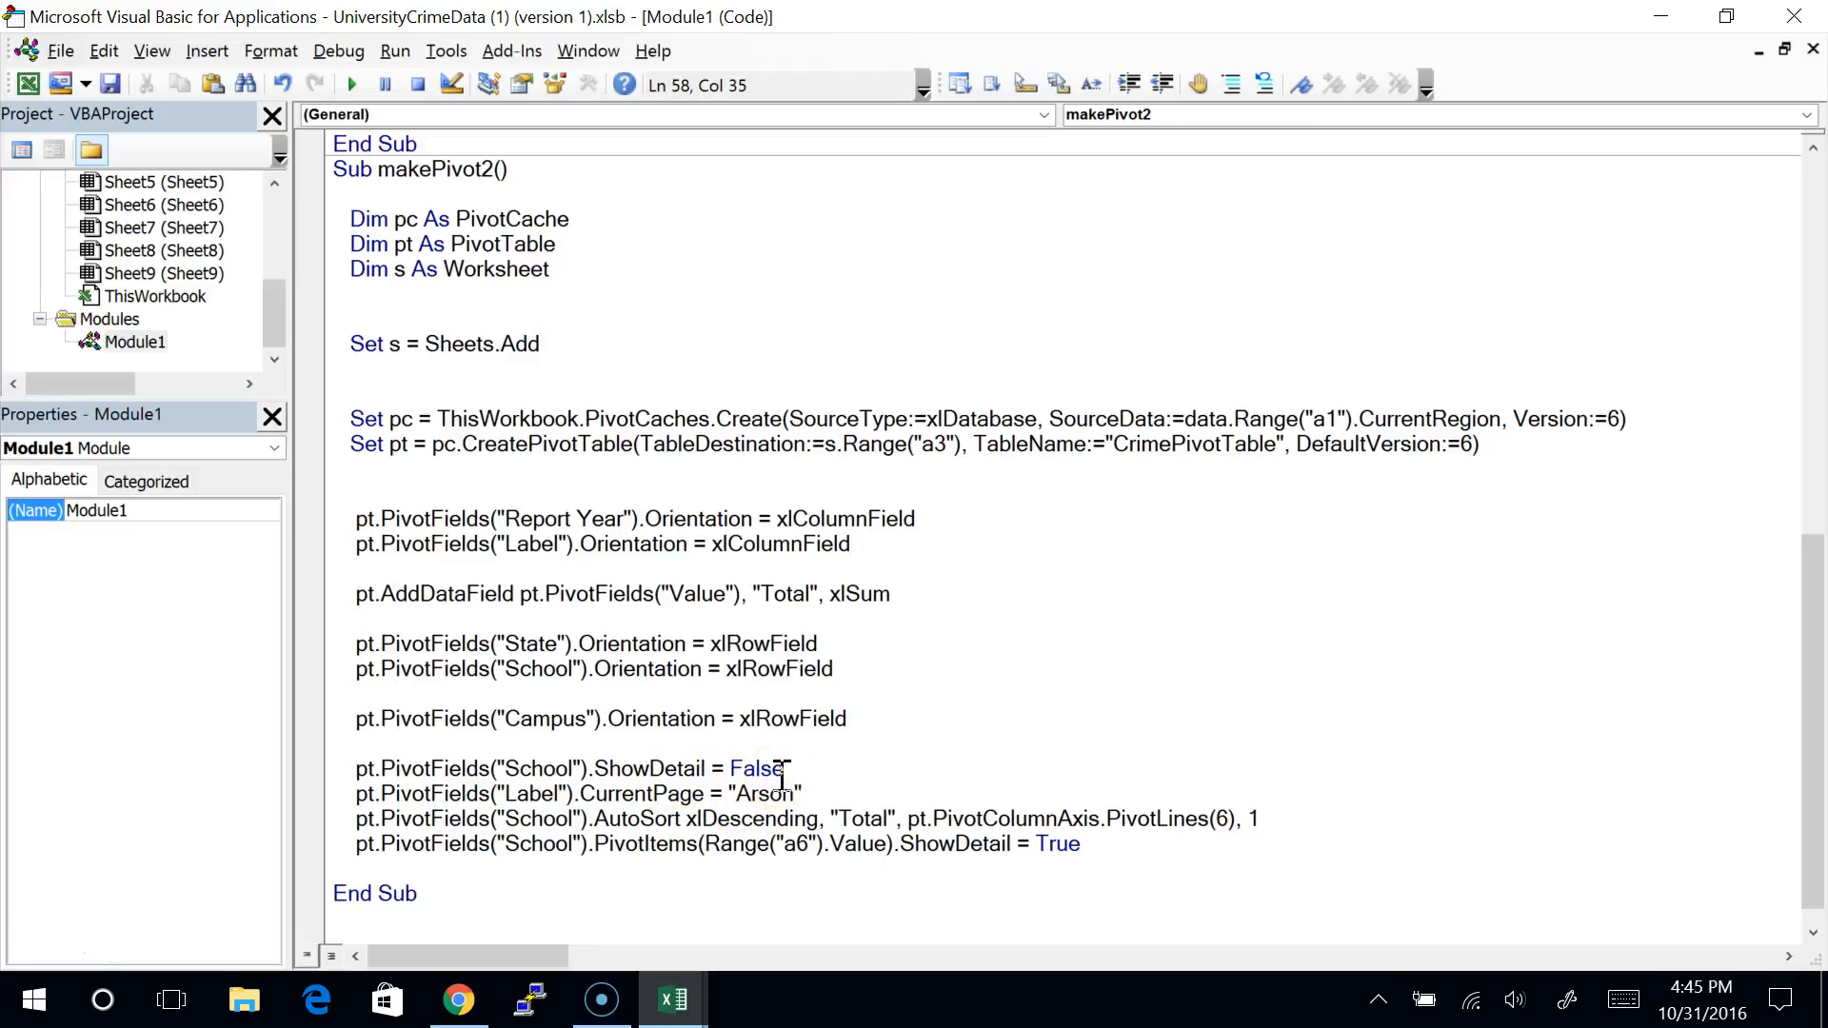
{"action": "key", "text": "Home"}
{"action": "key", "text": "End"}
{"action": "key", "text": "Left"}
{"action": "key", "text": "Left"}
{"action": "key", "text": "Left"}
{"action": "key", "text": "Left"}
{"action": "key", "text": "Left"}
{"action": "key", "text": "Left"}
{"action": "key", "text": "Left"}
{"action": "key", "text": "Left"}
{"action": "key", "text": "Left"}
{"action": "key", "text": "Left"}
{"action": "key", "text": "Left"}
{"action": "key", "text": "Left"}
{"action": "key", "text": "Left"}
{"action": "key", "text": "Left"}
{"action": "key", "text": "Left"}
{"action": "key", "text": "Left"}
{"action": "key", "text": "Left"}
{"action": "key", "text": "Left"}
{"action": "key", "text": "Left"}
{"action": "key", "text": "Left"}
{"action": "key", "text": "Right"}
{"action": "key", "text": "Home"}
{"action": "key", "text": "shift+Down"}
{"action": "key", "text": "ctrl+c"}
{"action": "key", "text": "ctrl+v"}
{"action": "key", "text": "ctrl+v"}
Step: Change the field name in the duplicated ShowDetail = False statement to "State"
{"action": "key", "text": "Up"}
{"action": "key", "text": "Right"}
{"action": "key", "text": "Right"}
{"action": "key", "text": "Right"}
{"action": "key", "text": "Right"}
{"action": "key", "text": "Right"}
{"action": "key", "text": "Right"}
{"action": "key", "text": "Right"}
{"action": "key", "text": "Right"}
{"action": "key", "text": "Right"}
{"action": "key", "text": "Right"}
{"action": "key", "text": "Right"}
{"action": "key", "text": "Right"}
{"action": "key", "text": "Right"}
{"action": "key", "text": "Right"}
{"action": "key", "text": "Right"}
{"action": "key", "text": "Right"}
{"action": "key", "text": "Right"}
{"action": "key", "text": "Delete"}
{"action": "key", "text": "Delete"}
{"action": "key", "text": "Delete"}
{"action": "key", "text": "Delete"}
{"action": "key", "text": "Delete"}
{"action": "type", "text": "tate"}
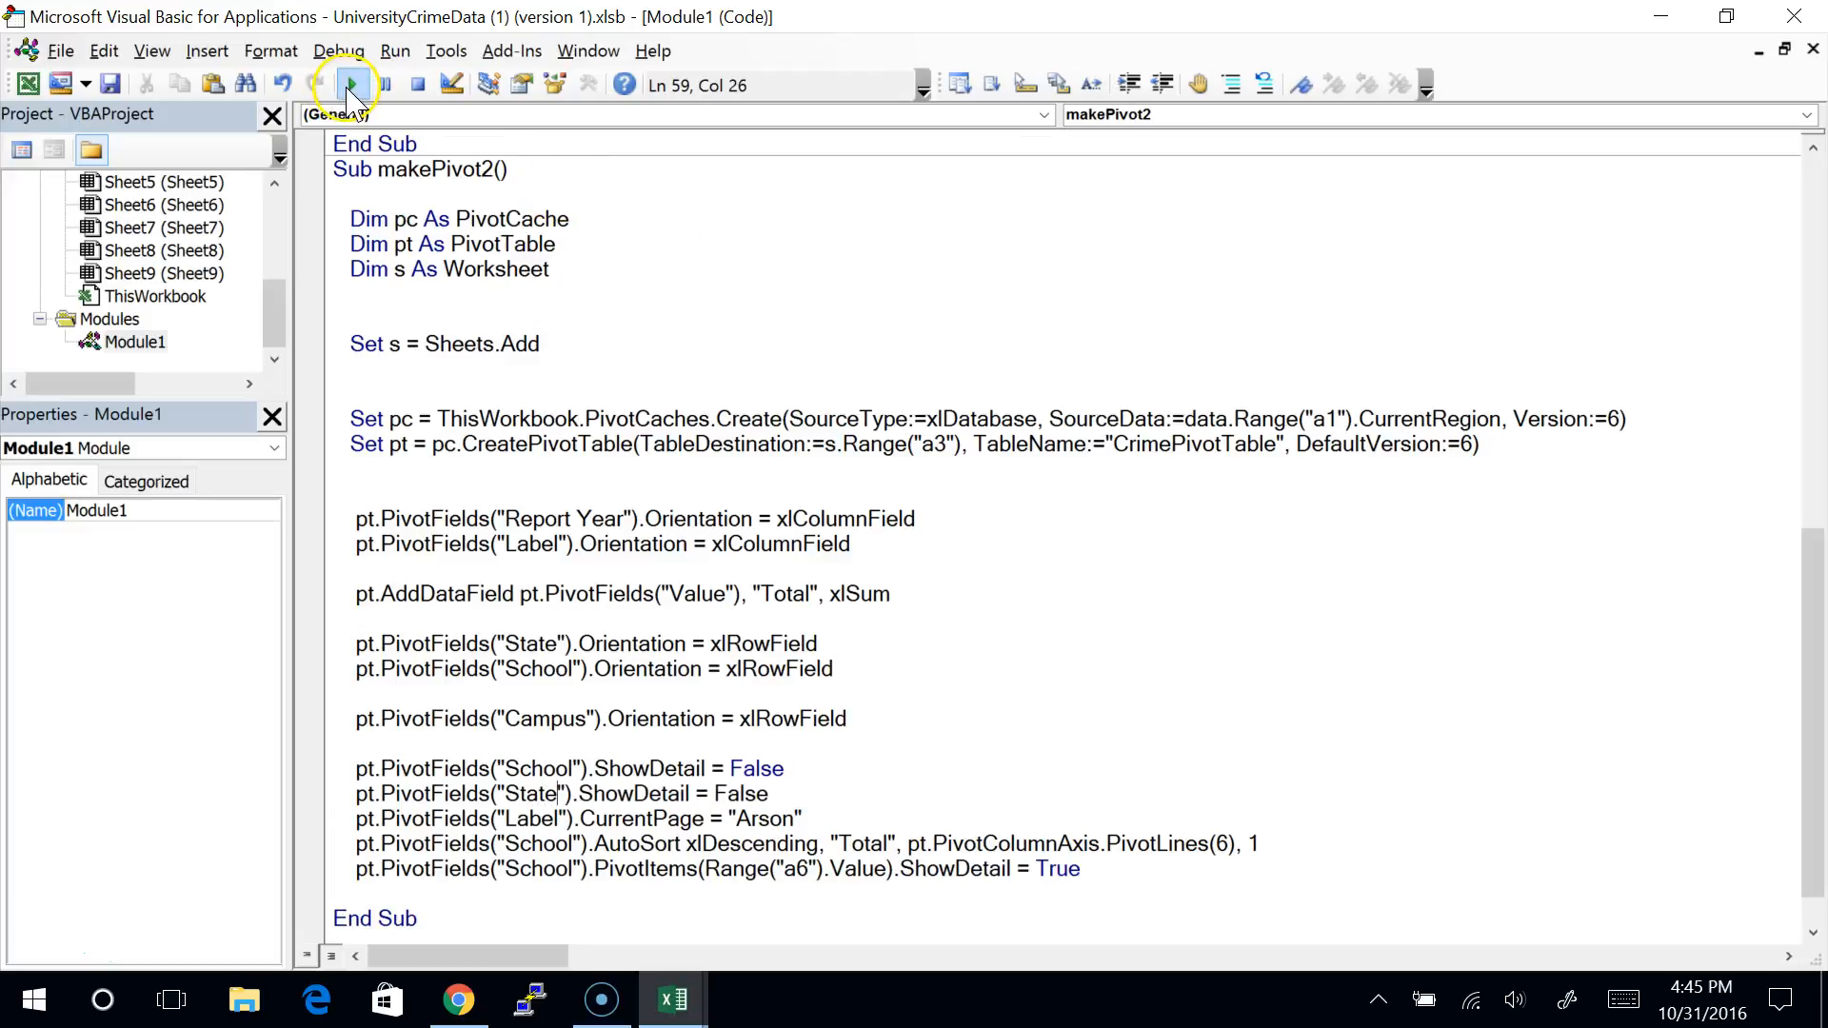
Step: Run makePivot2 and, in debug mode, delete the statement that sets the Label field's CurrentPage to "Arson"
{"action": "left_click", "coordinate": [352, 86]}
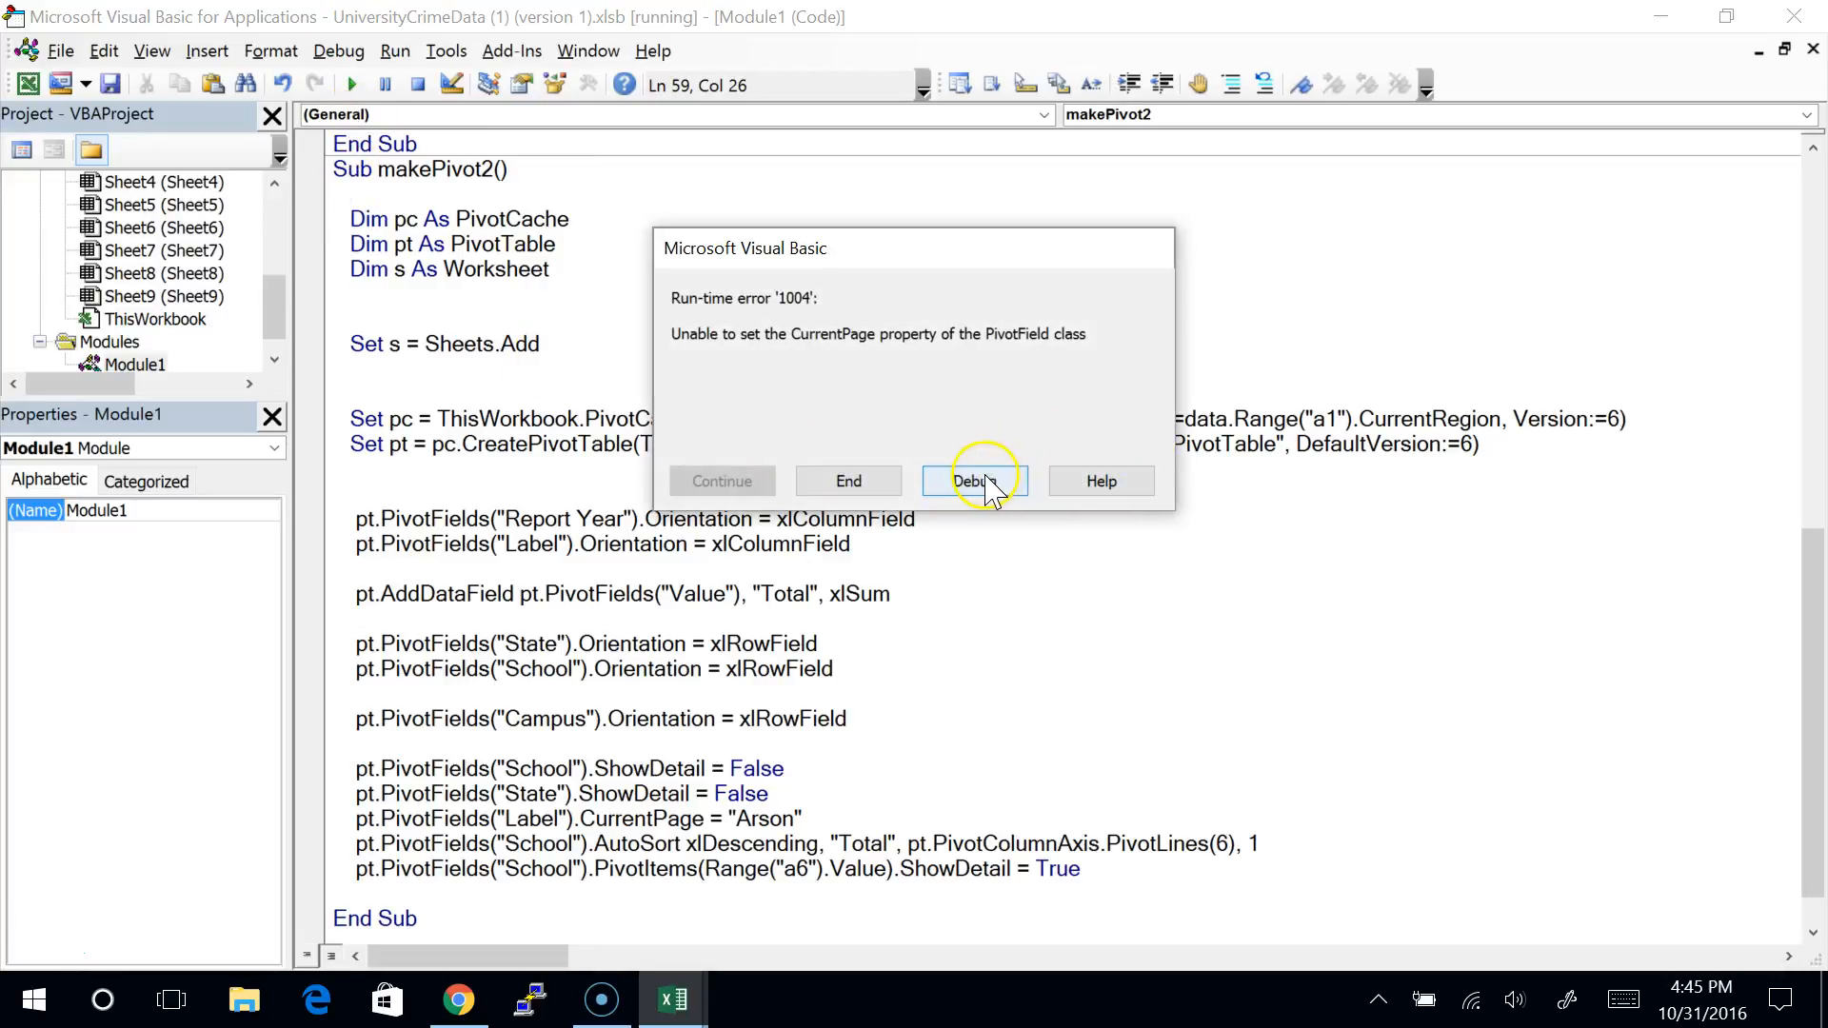
{"action": "left_click", "coordinate": [978, 483]}
{"action": "left_click", "coordinate": [862, 819]}
{"action": "key", "text": "Home"}
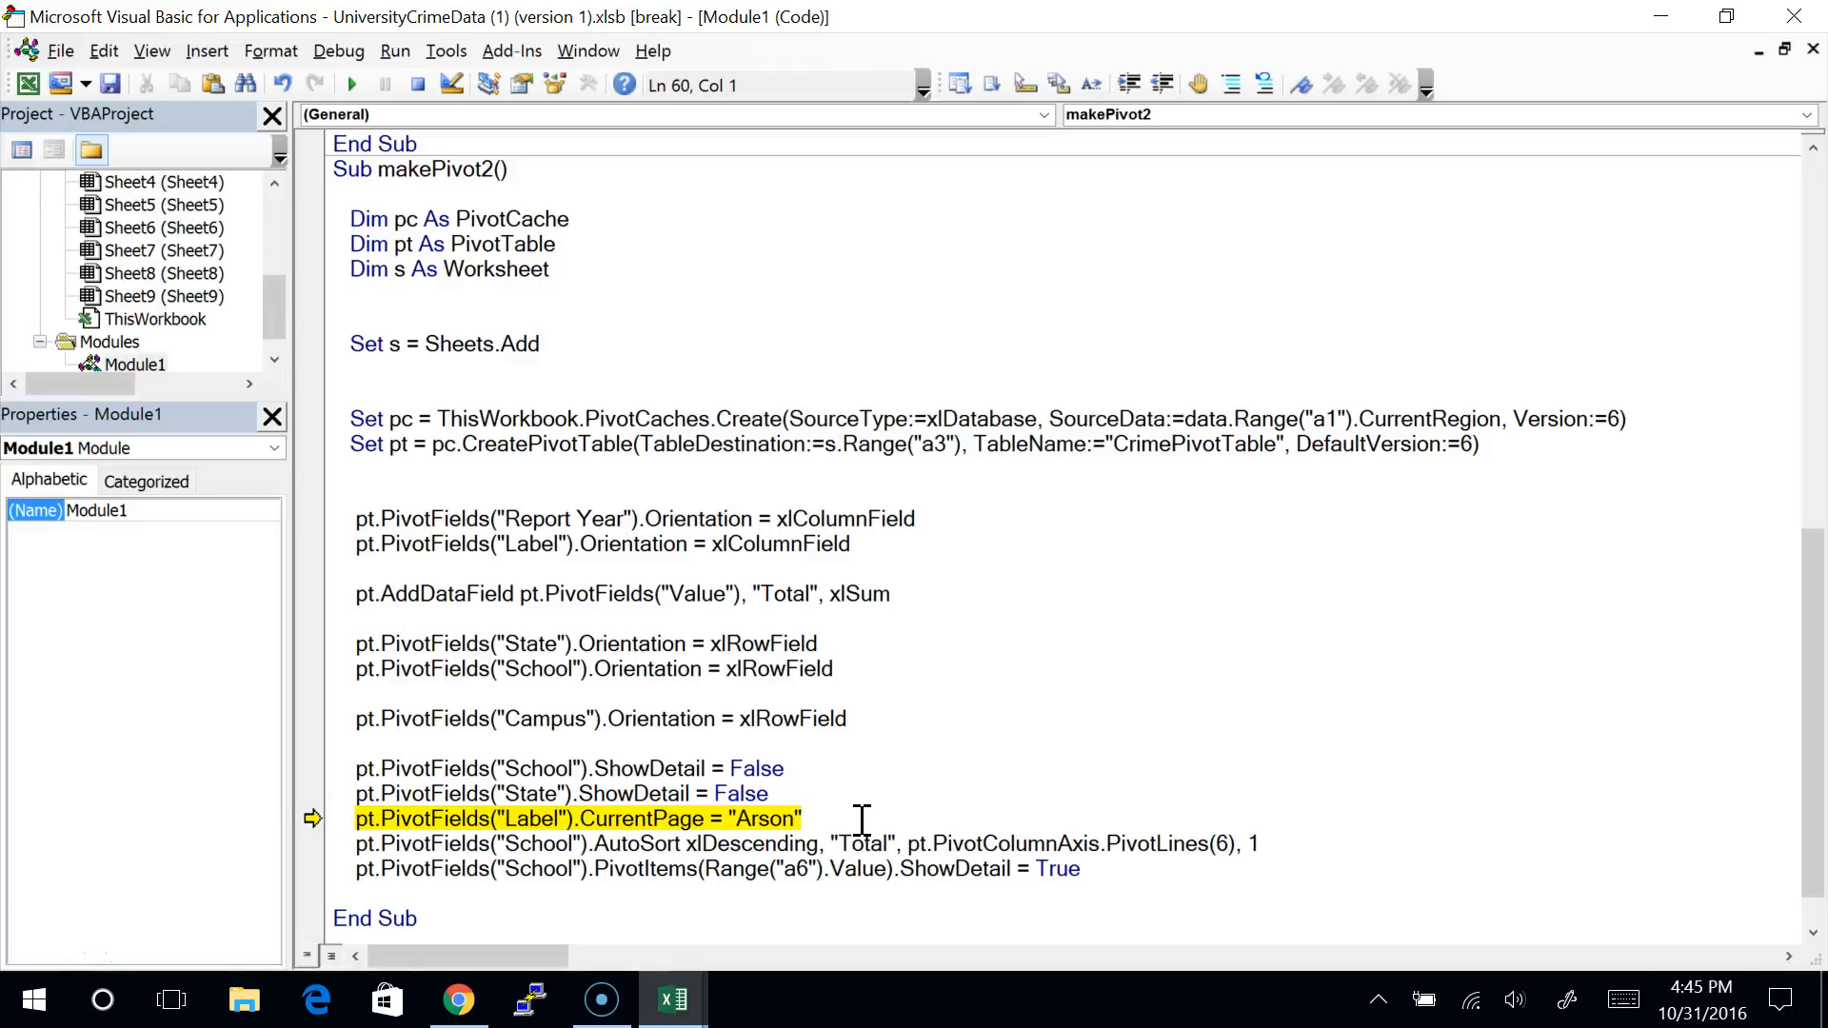
{"action": "key", "text": "Right"}
{"action": "key", "text": "Right"}
{"action": "key", "text": "Right"}
{"action": "key", "text": "Right"}
{"action": "key", "text": "Right"}
{"action": "key", "text": "Right"}
{"action": "key", "text": "Right"}
{"action": "key", "text": "Right"}
{"action": "key", "text": "Right"}
{"action": "key", "text": "Right"}
{"action": "key", "text": "Right"}
{"action": "key", "text": "Right"}
{"action": "key", "text": "Right"}
{"action": "key", "text": "Right"}
{"action": "key", "text": "Right"}
{"action": "key", "text": "Right"}
{"action": "key", "text": "Right"}
{"action": "key", "text": "Right"}
{"action": "key", "text": "Right"}
{"action": "key", "text": "Right"}
{"action": "key", "text": "Right"}
{"action": "key", "text": "Right"}
{"action": "key", "text": "Right"}
{"action": "key", "text": "Right"}
{"action": "key", "text": "Right"}
{"action": "key", "text": "Right"}
{"action": "key", "text": "Right"}
{"action": "key", "text": "Right"}
{"action": "key", "text": "Right"}
{"action": "key", "text": "Right"}
{"action": "key", "text": "Right"}
{"action": "key", "text": "Left"}
{"action": "key", "text": "Left"}
{"action": "key", "text": "Left"}
{"action": "key", "text": "Home"}
{"action": "key", "text": "shift+Down"}
{"action": "key", "text": "Delete"}
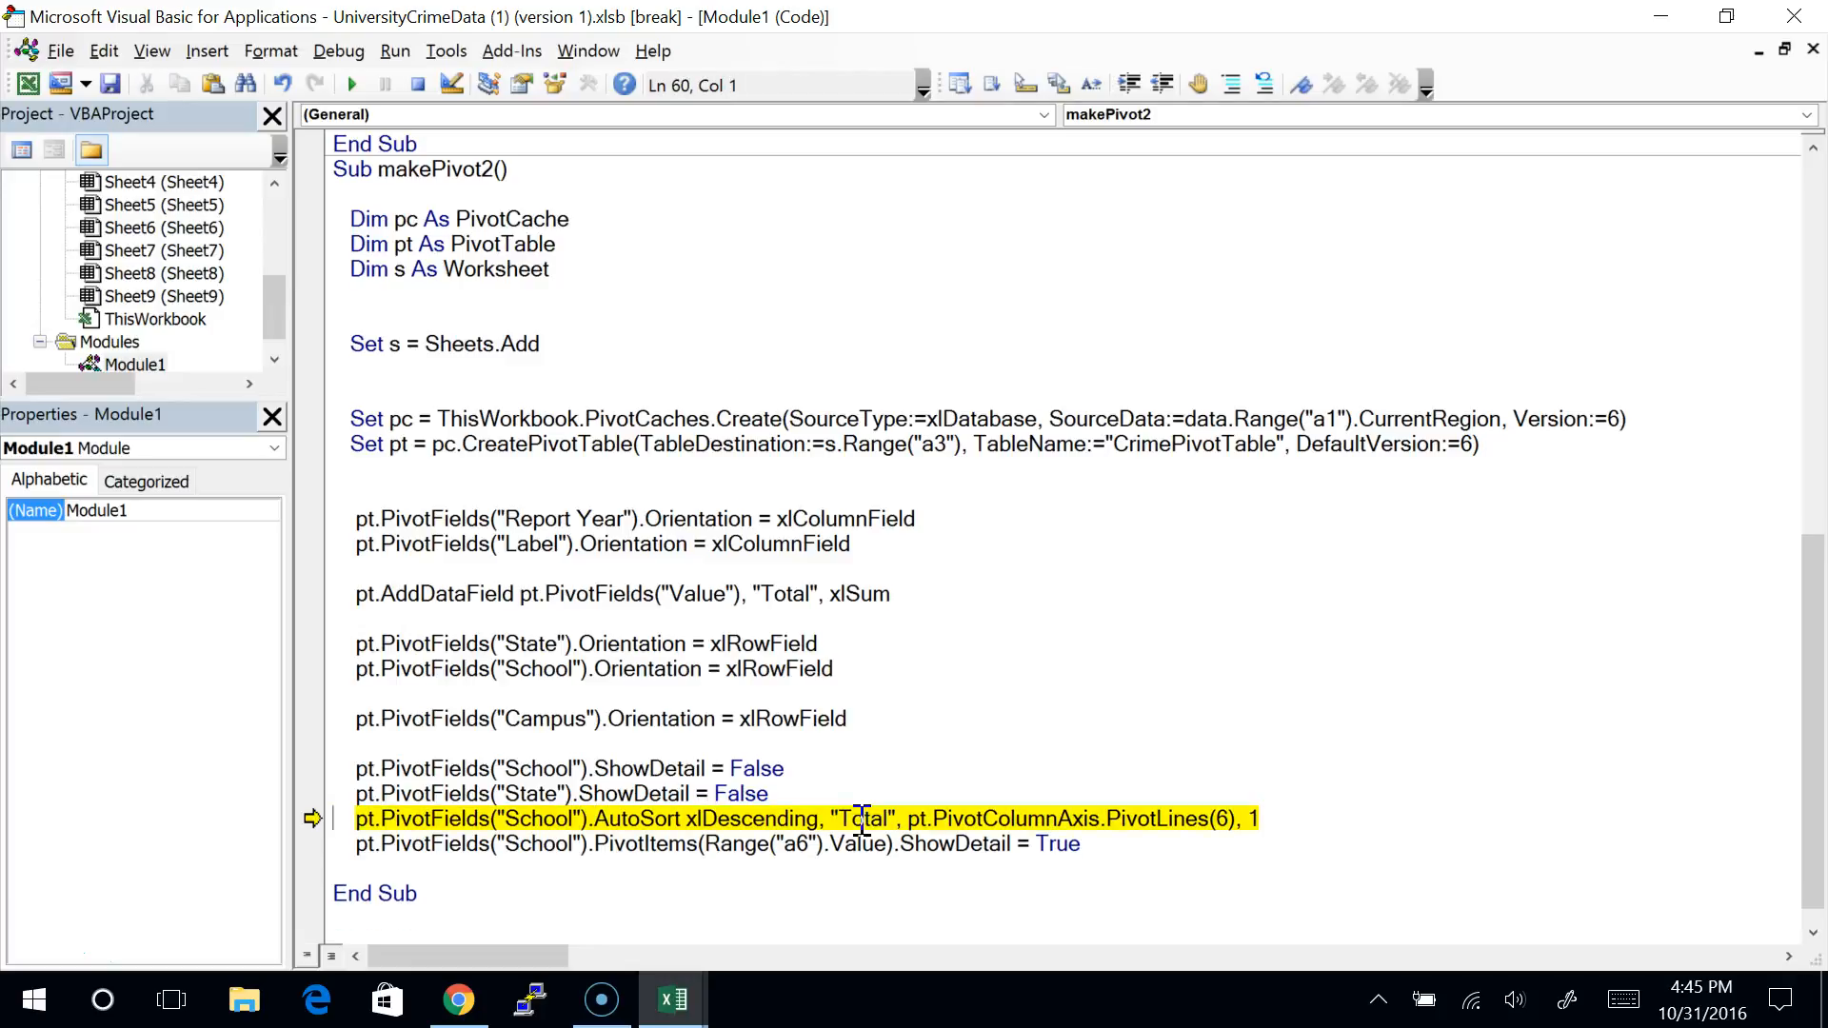
Step: Resume makePivot2, comment out the School PivotItems ShowDetail = True statement in debug mode, and run the macro to its end
{"action": "key", "text": "F5"}
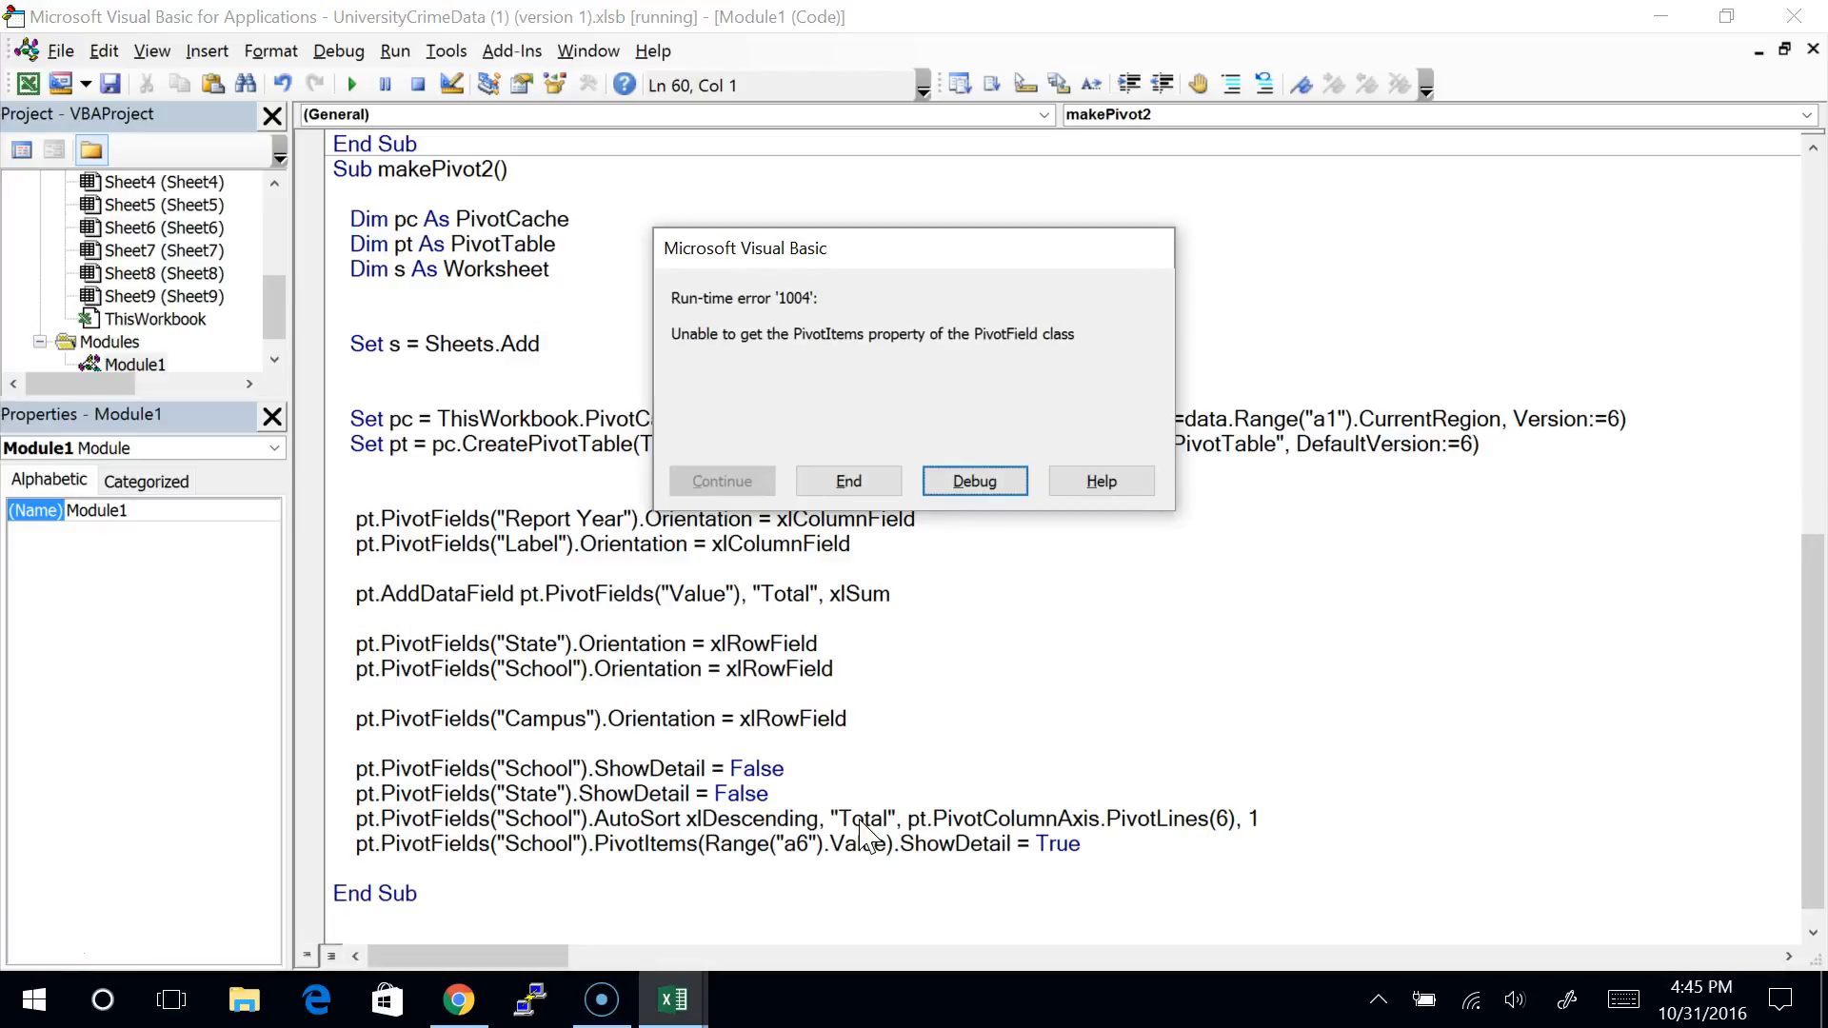
{"action": "key", "text": "Return"}
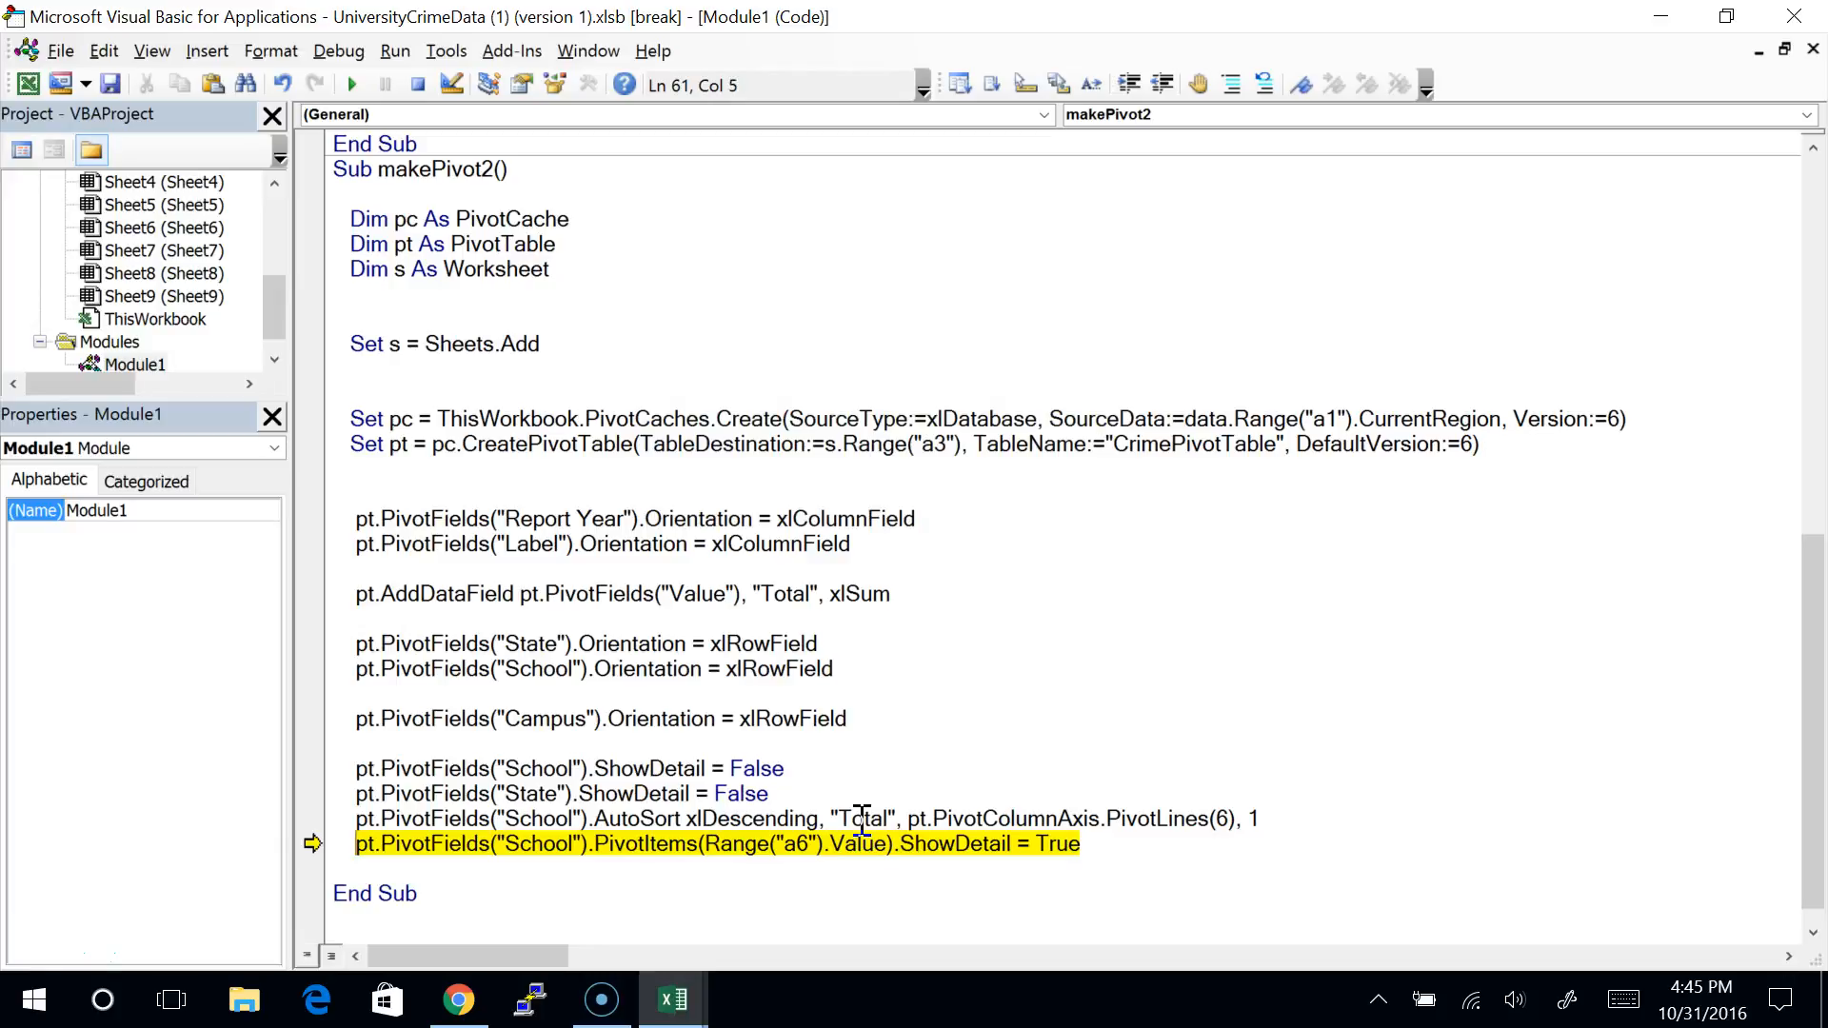
{"action": "type", "text": "'"}
{"action": "key", "text": "Up"}
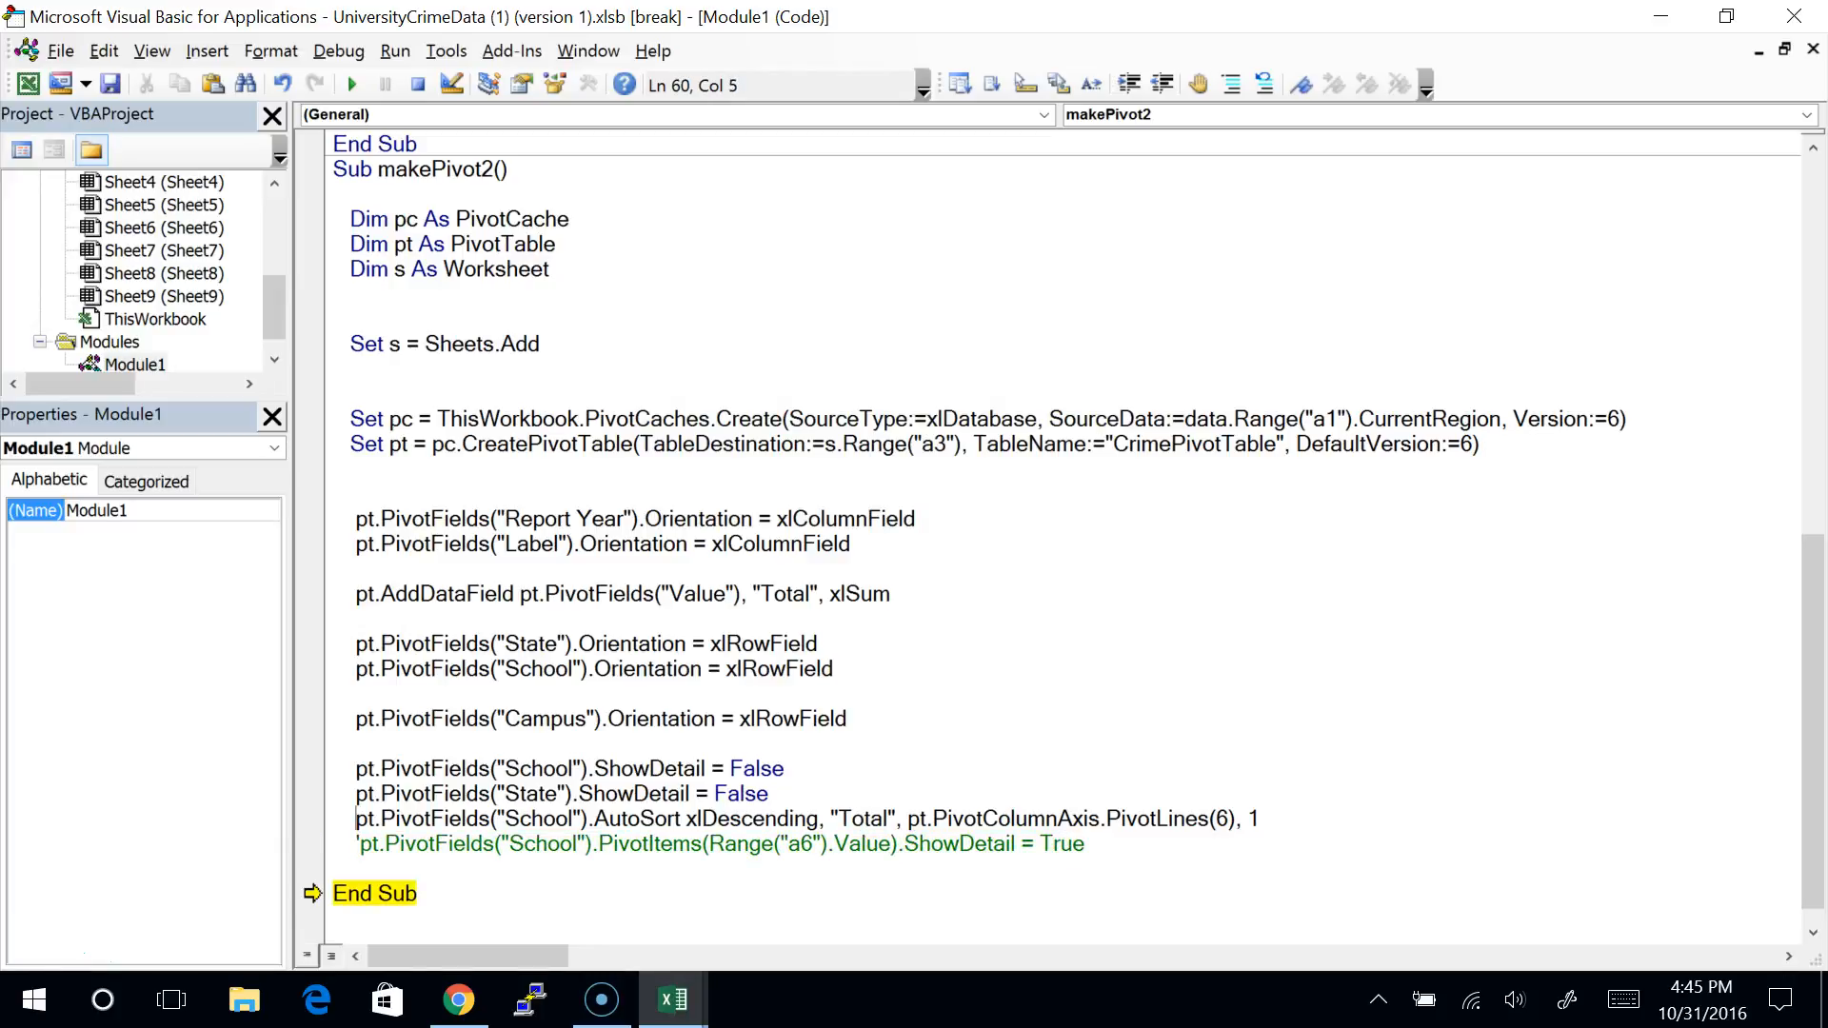
{"action": "key", "text": "F5"}
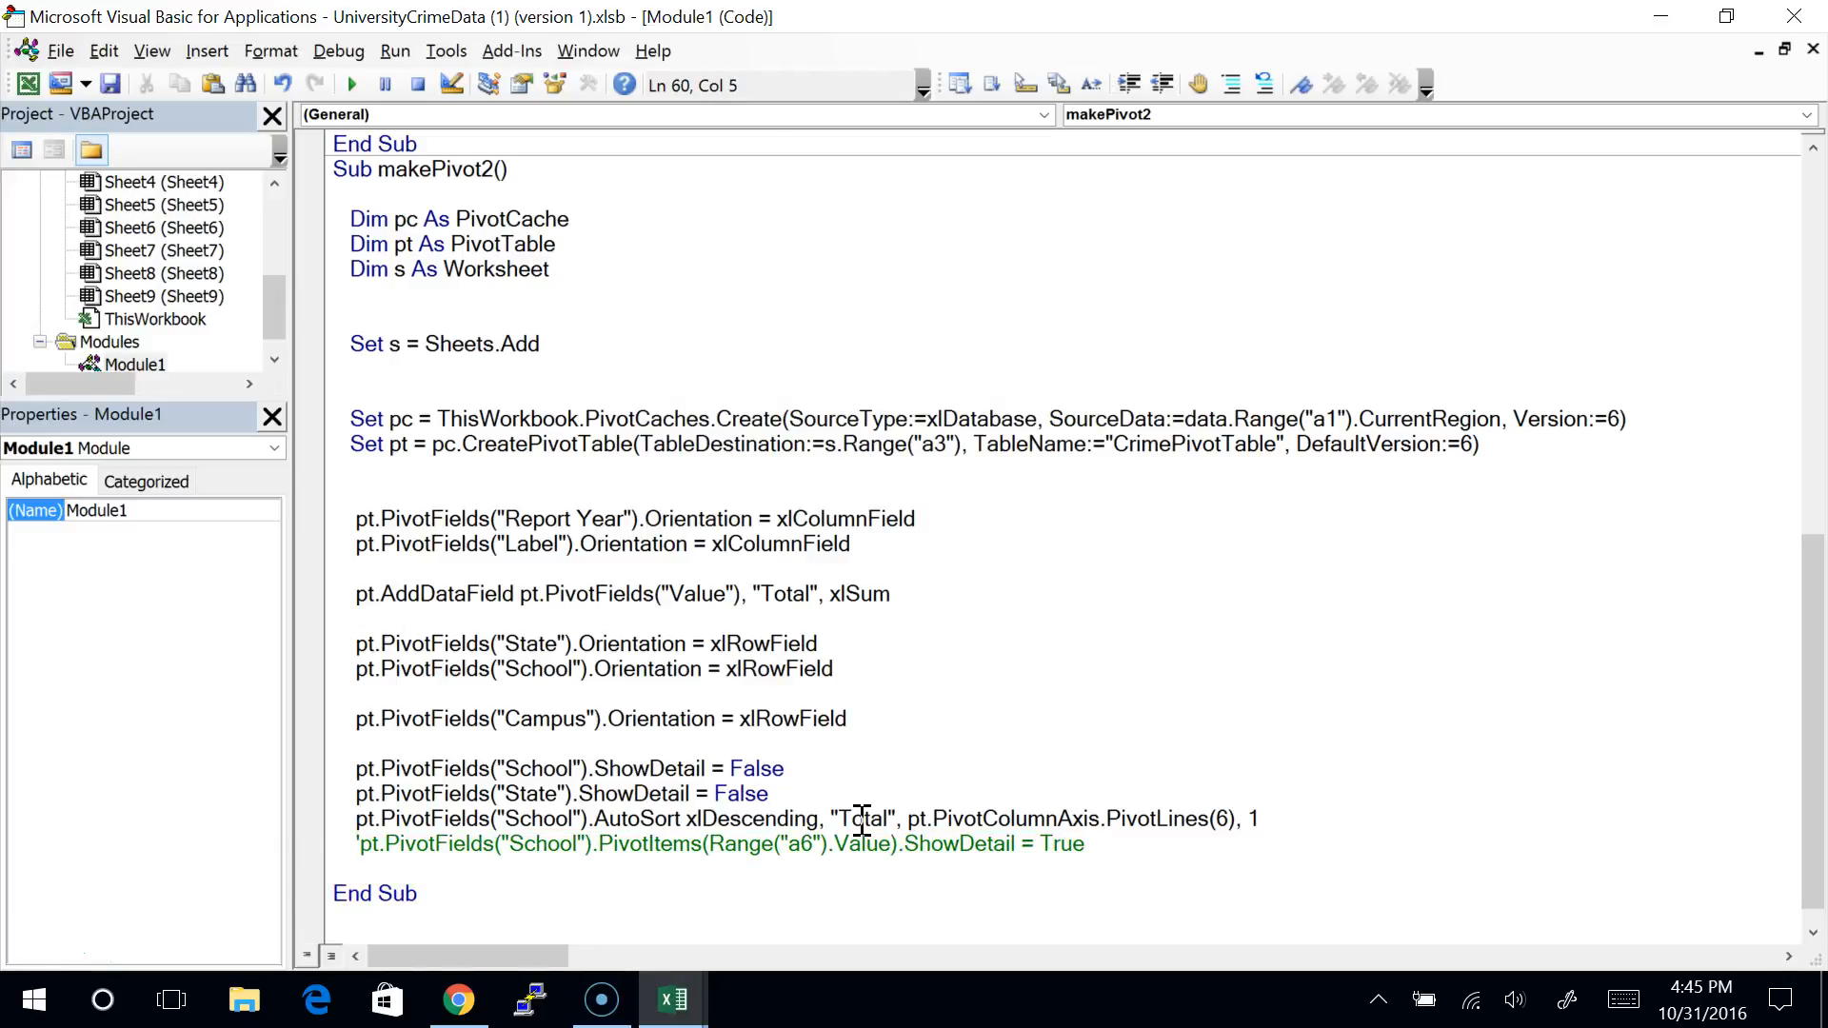
Step: Switch to Excel, compare the new pivot table on Sheet10 with those on Sheet9 and Sheet8, and return to the VBA editor
{"action": "key", "text": "alt+Tab"}
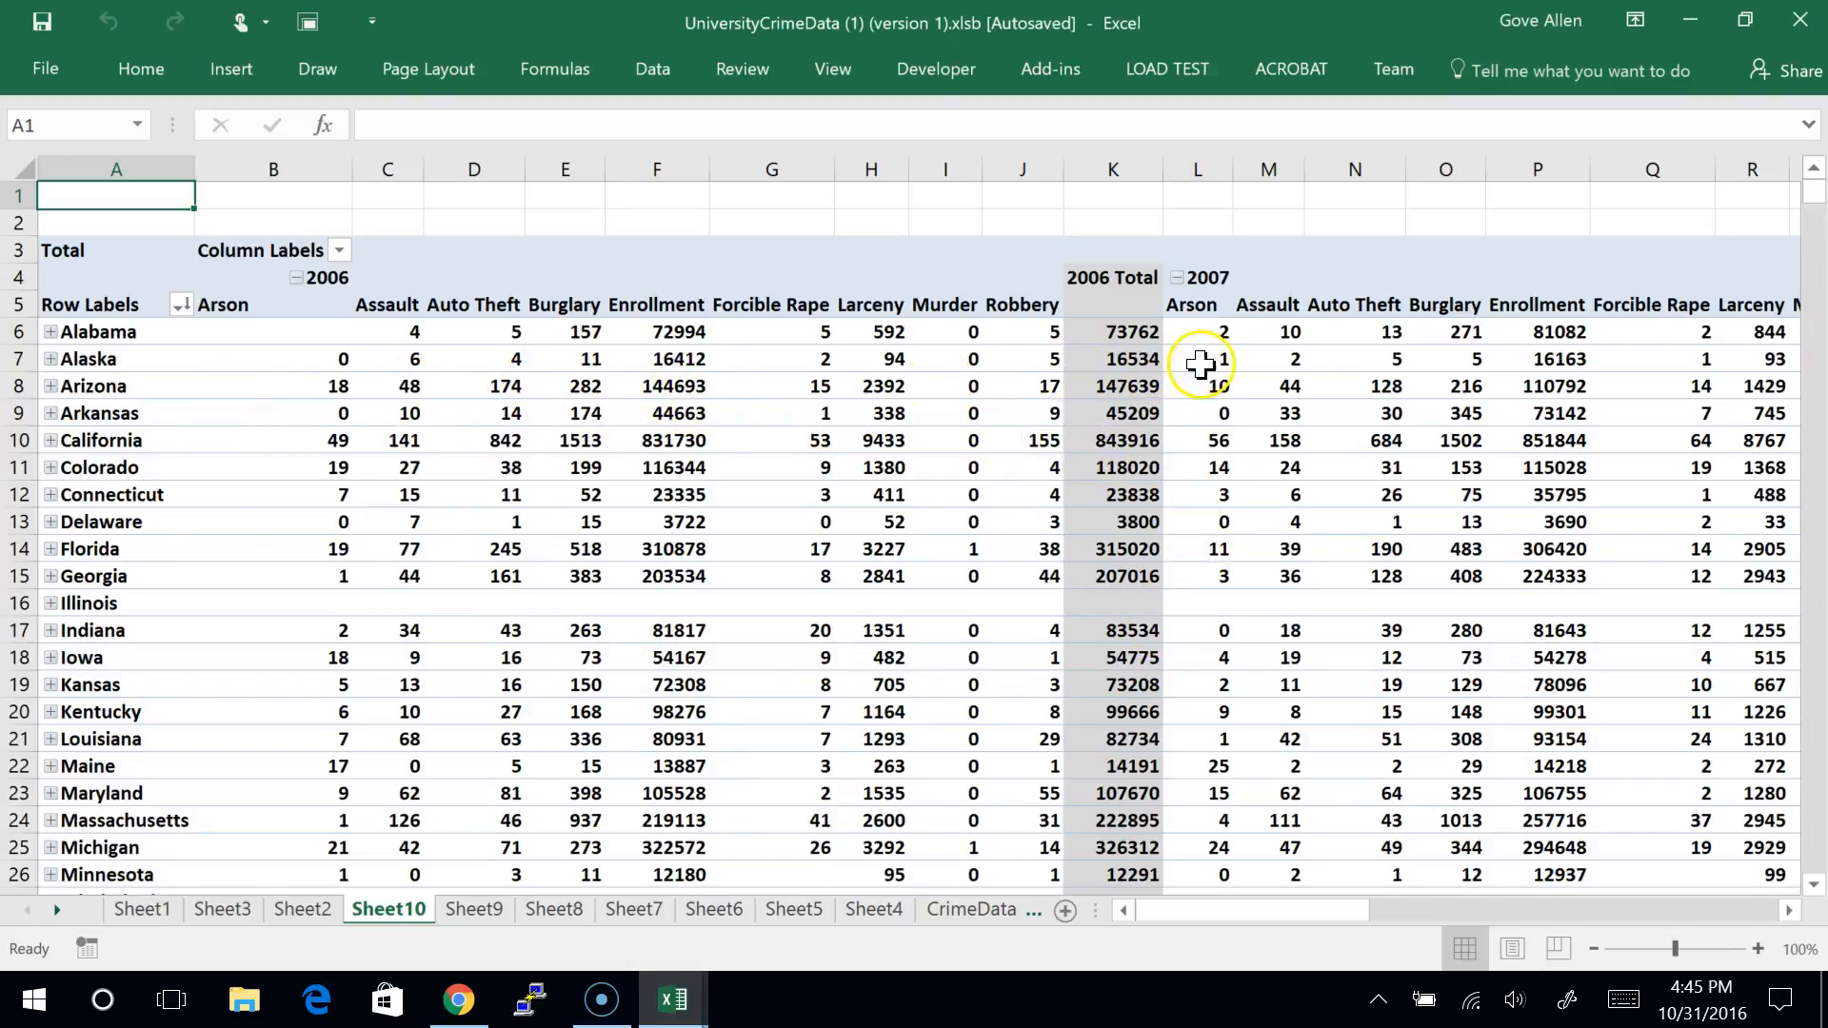
{"action": "left_click", "coordinate": [475, 910]}
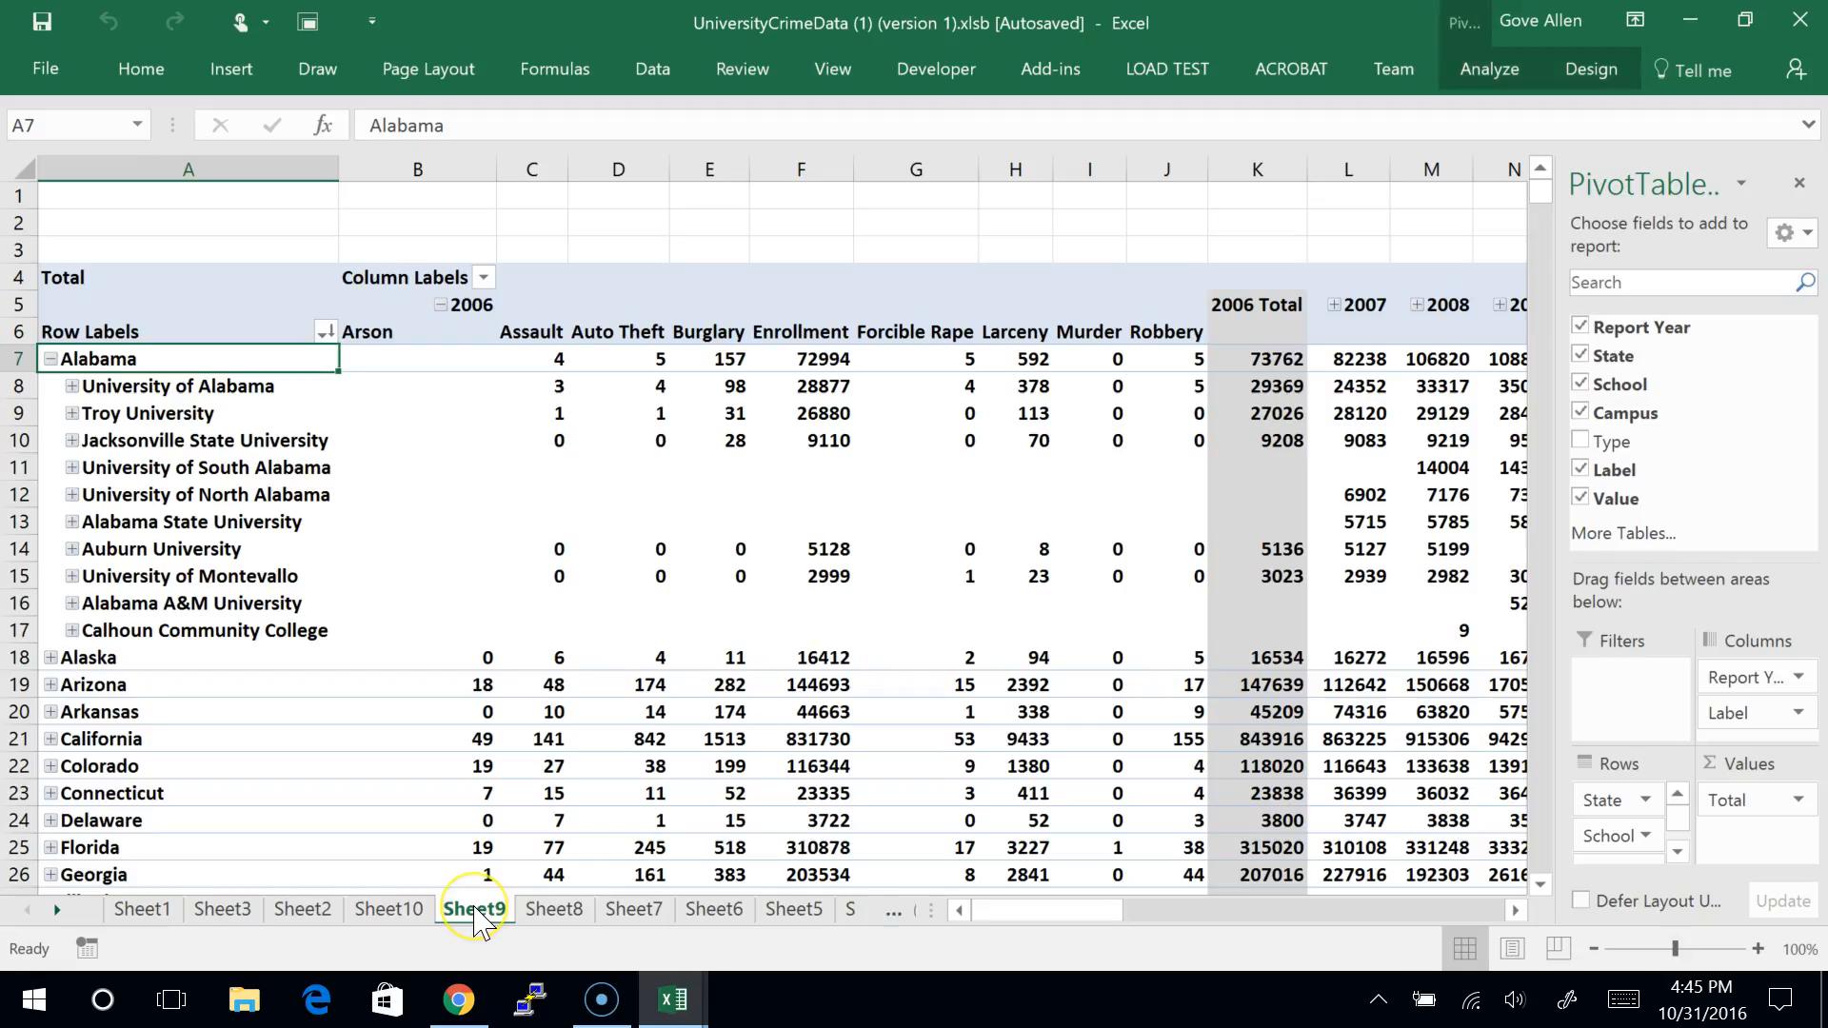
{"action": "left_click", "coordinate": [390, 912]}
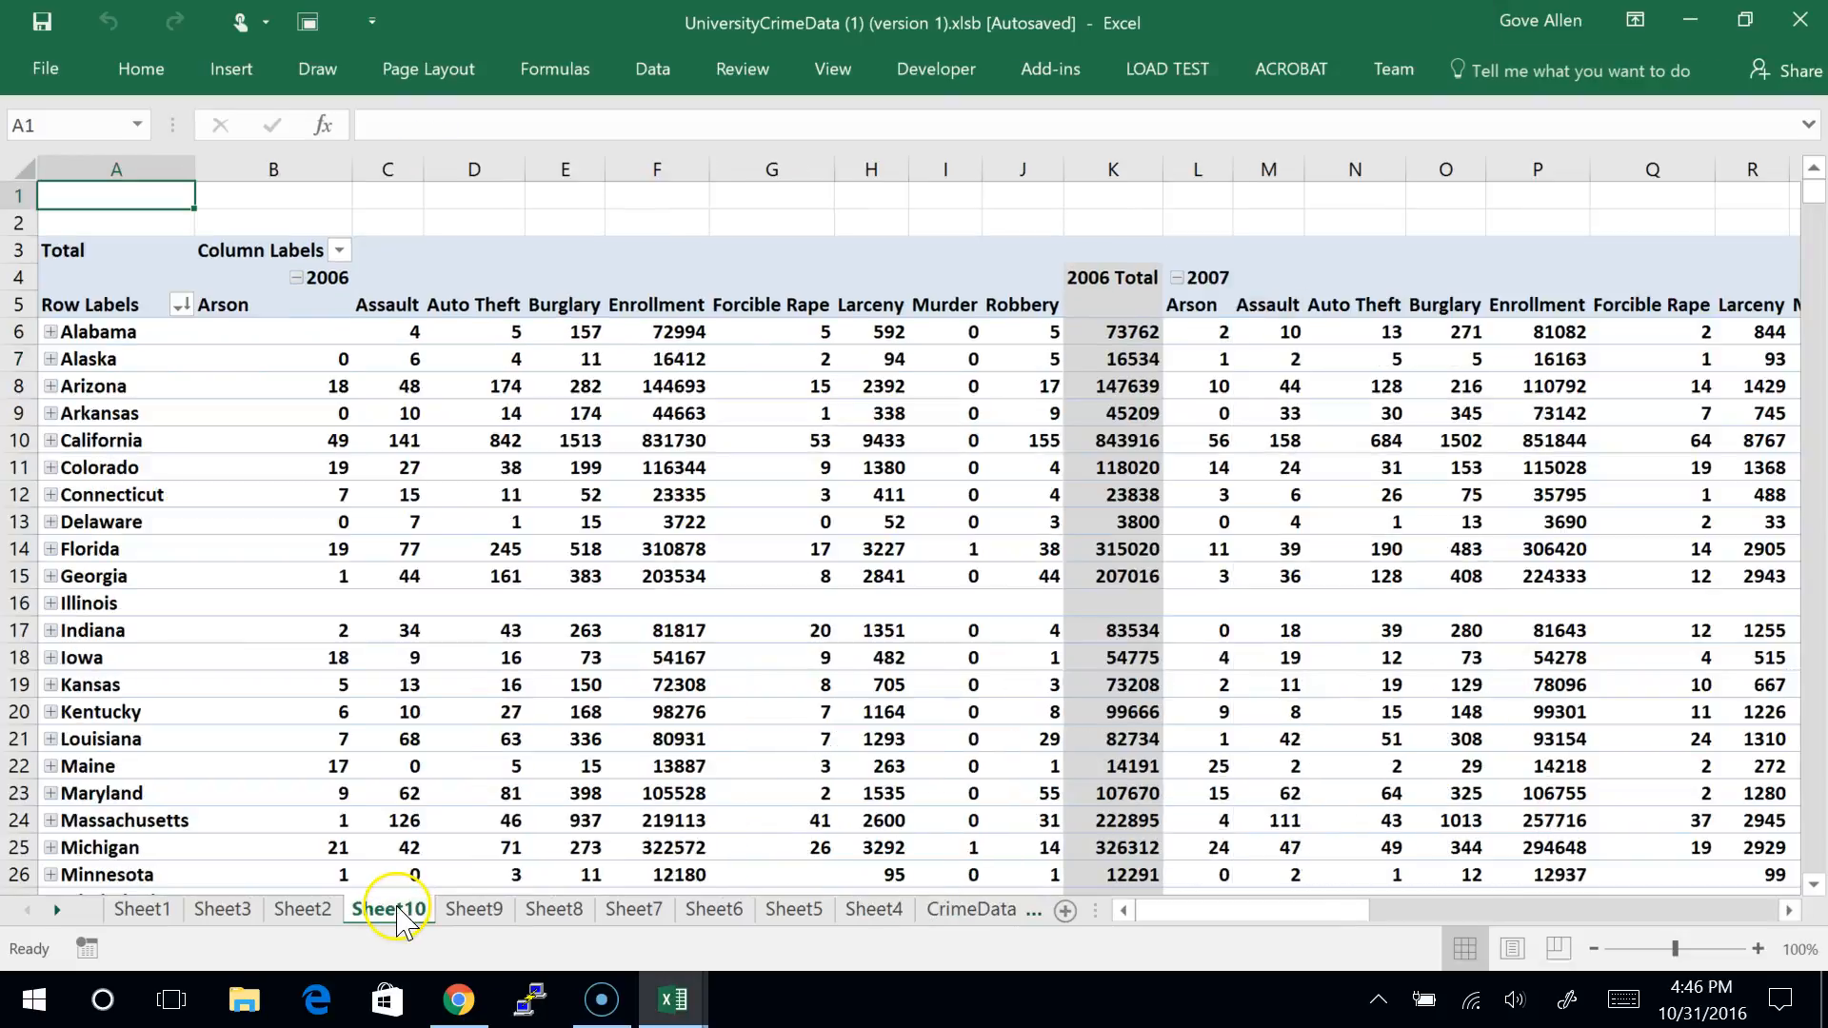
{"action": "left_click", "coordinate": [538, 916]}
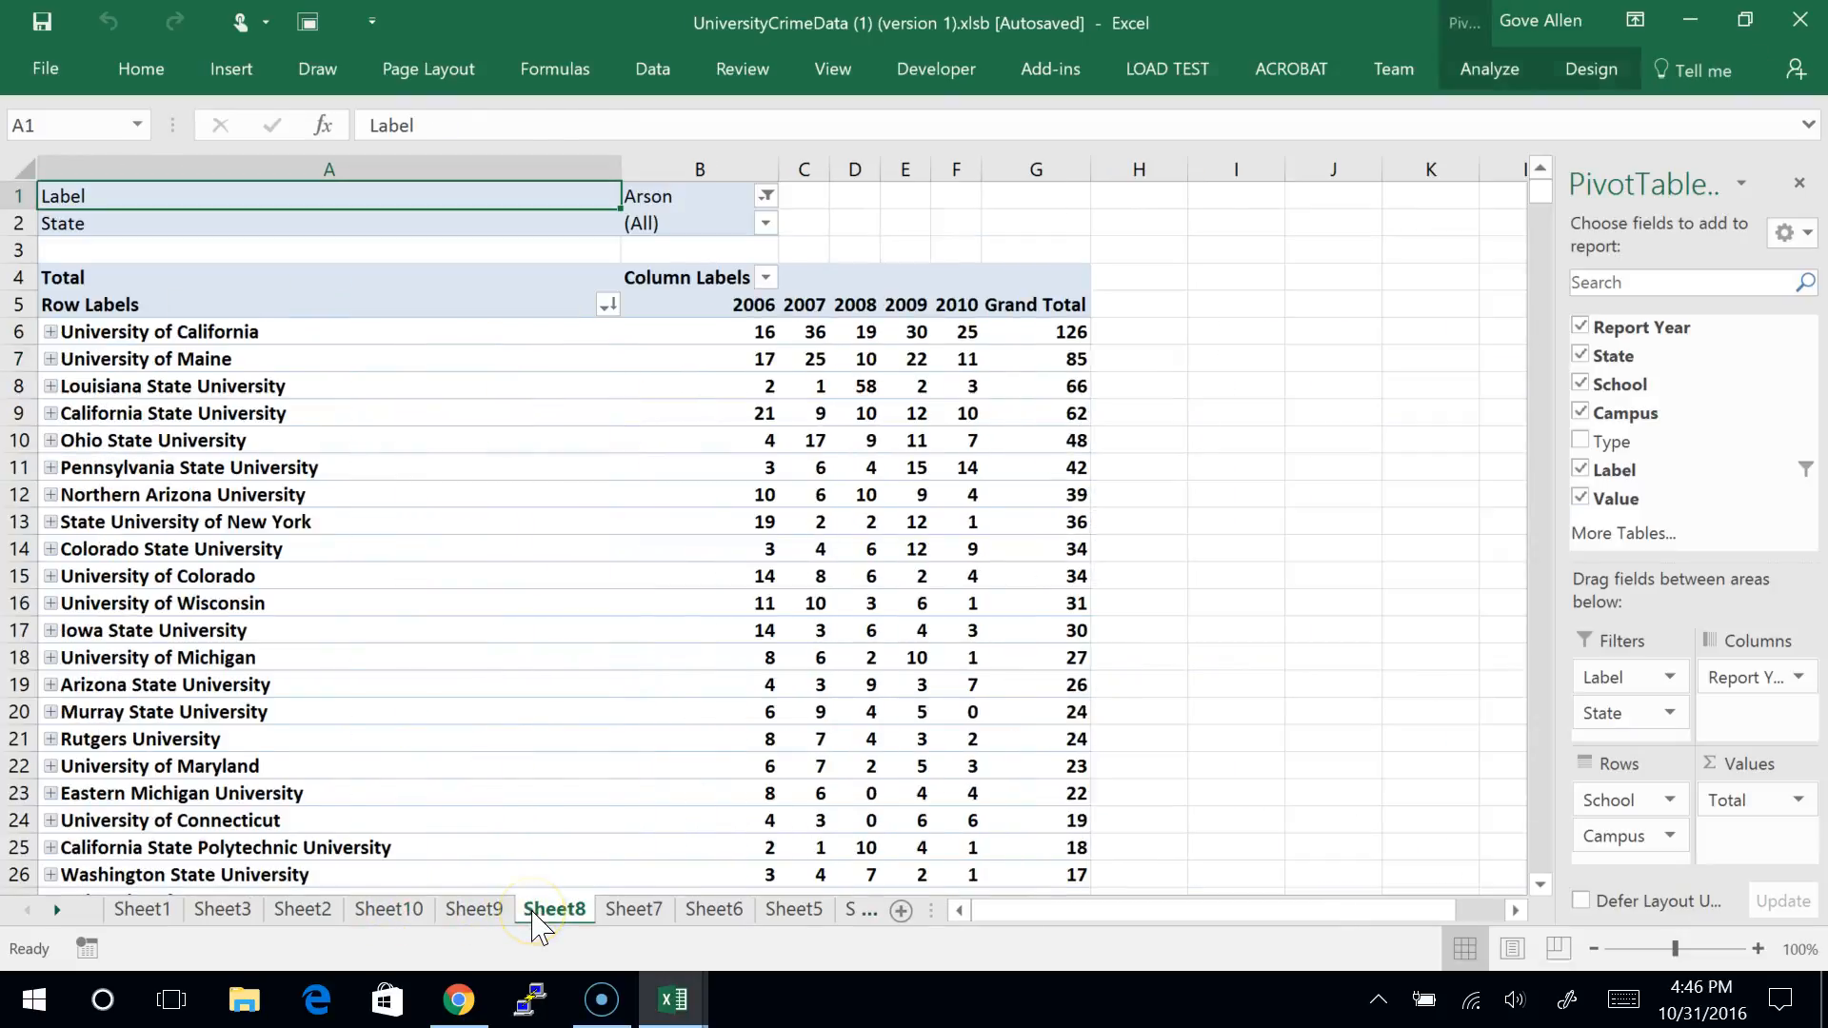
{"action": "left_click", "coordinate": [476, 912]}
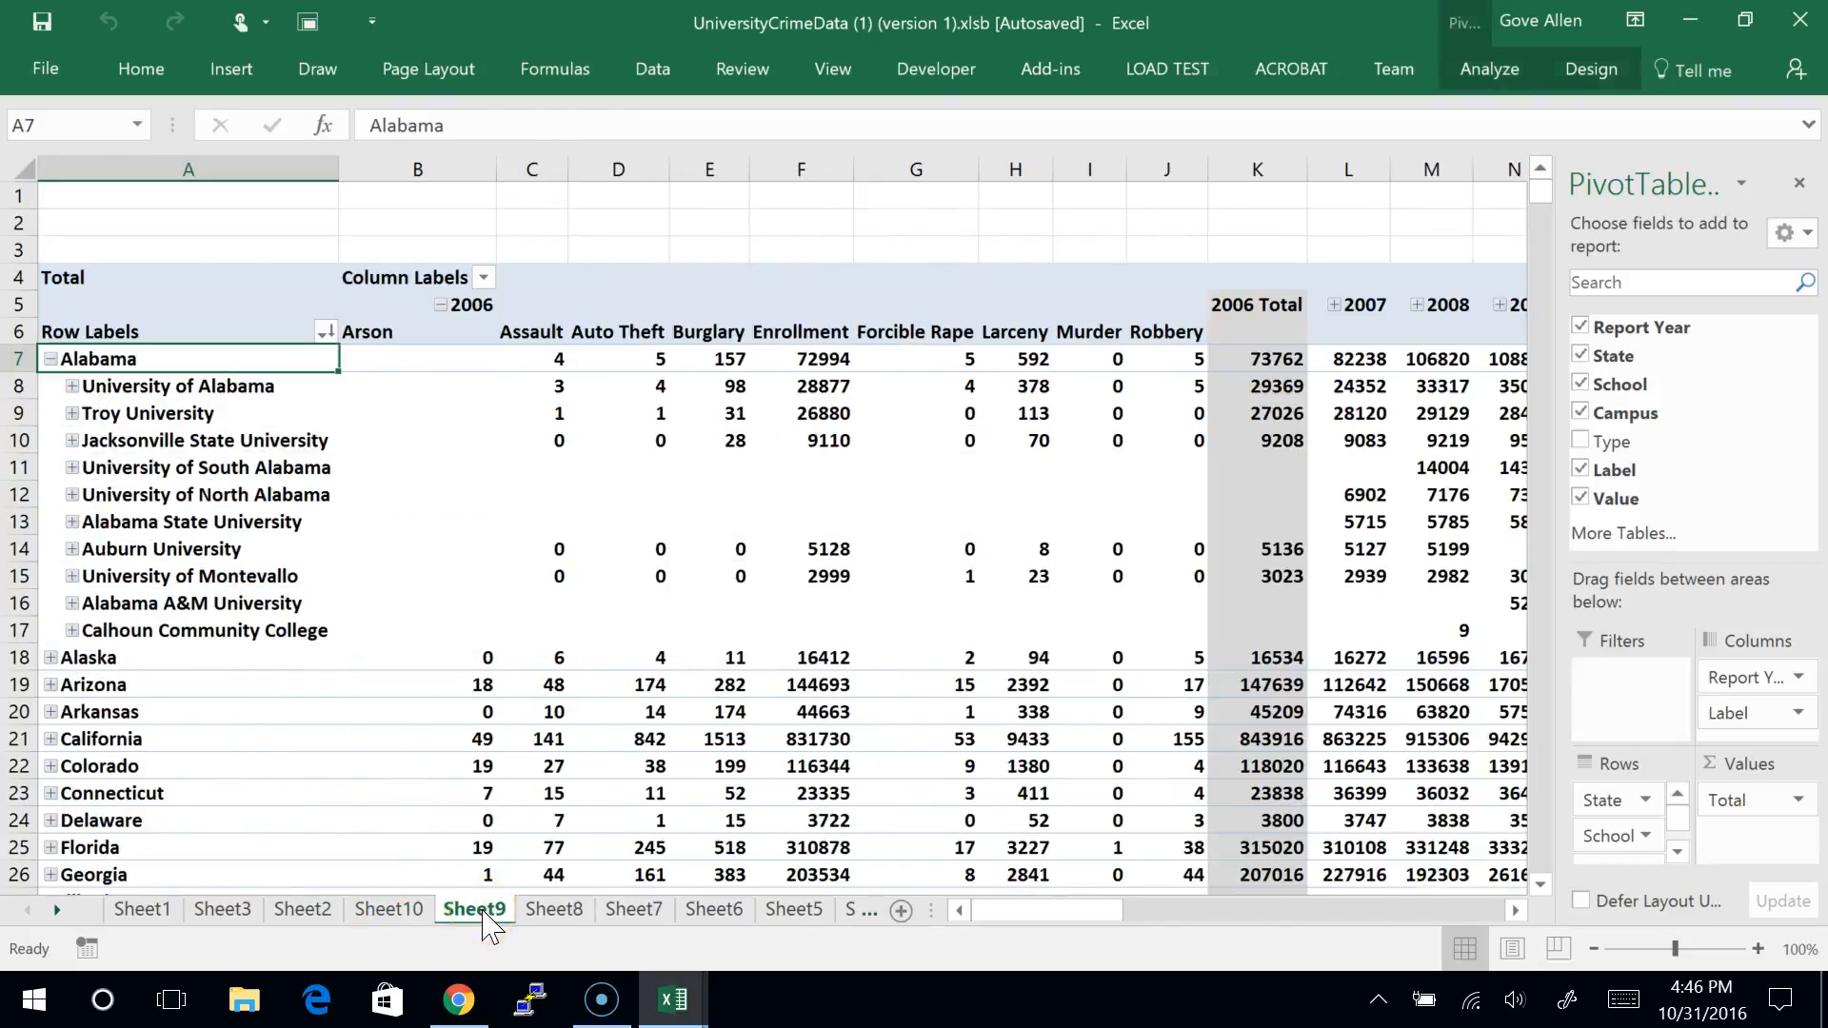
{"action": "key", "text": "alt+Tab"}
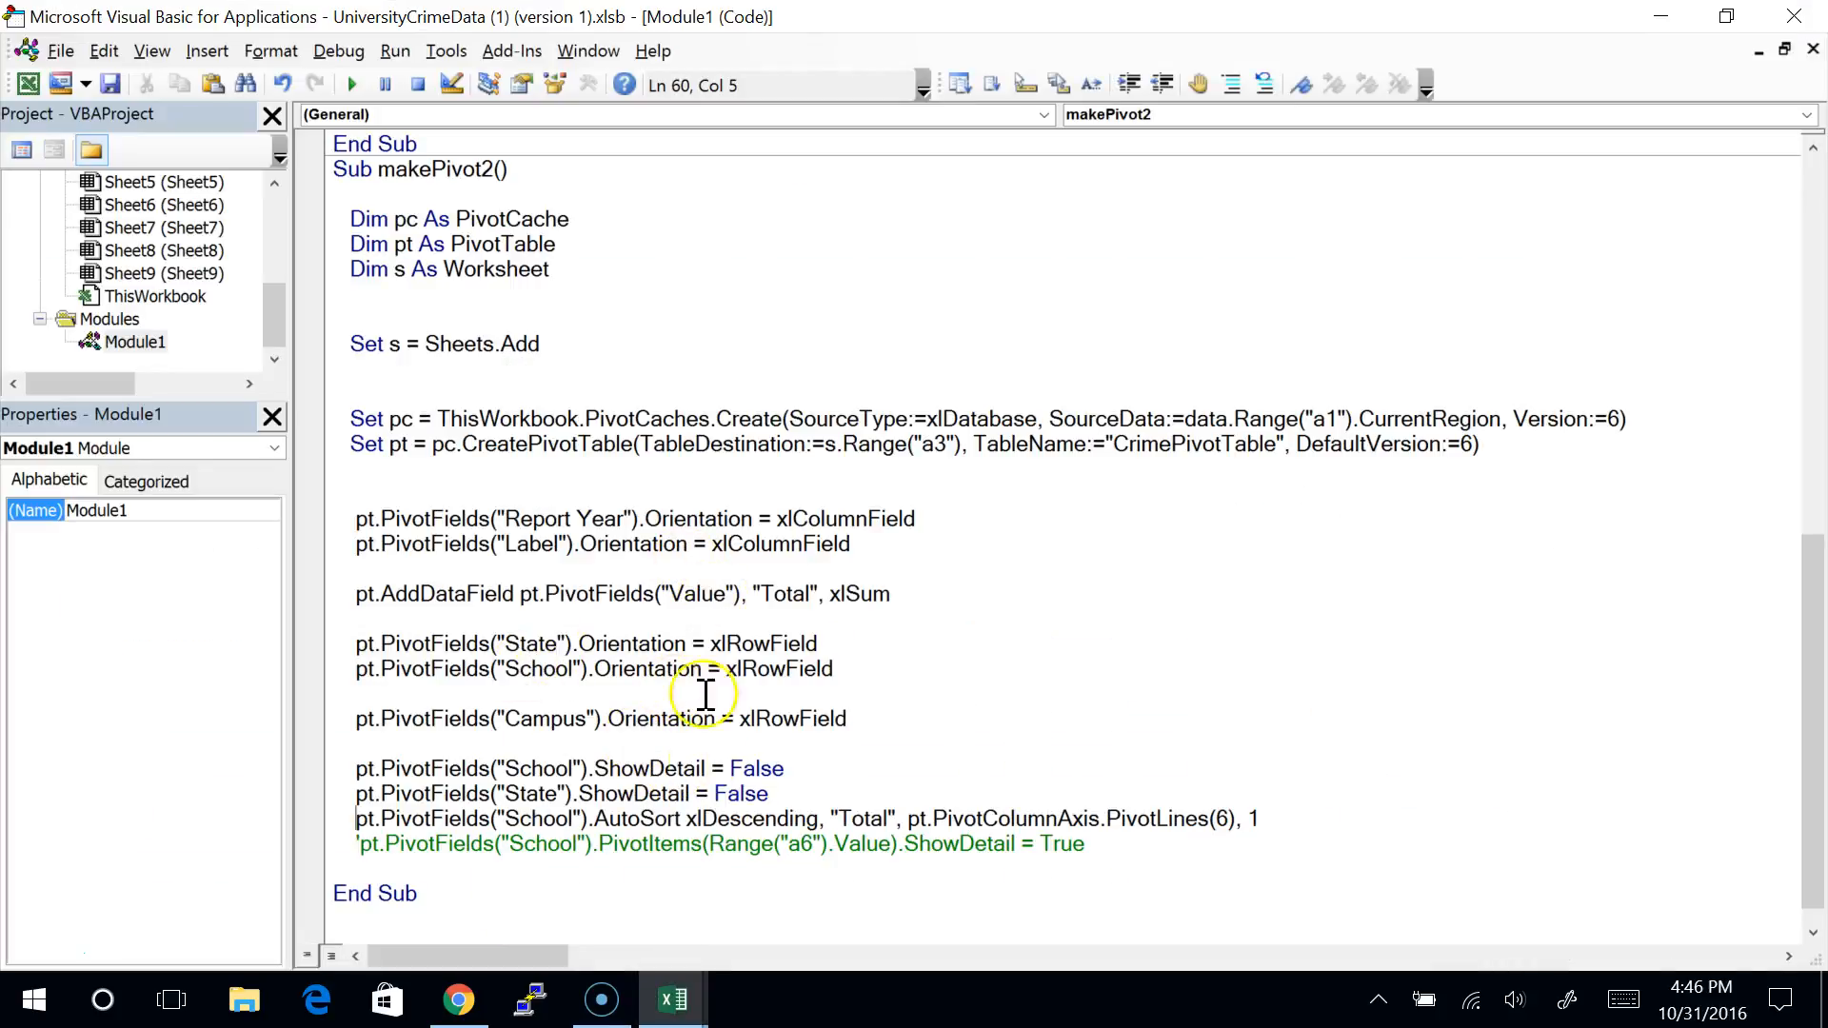